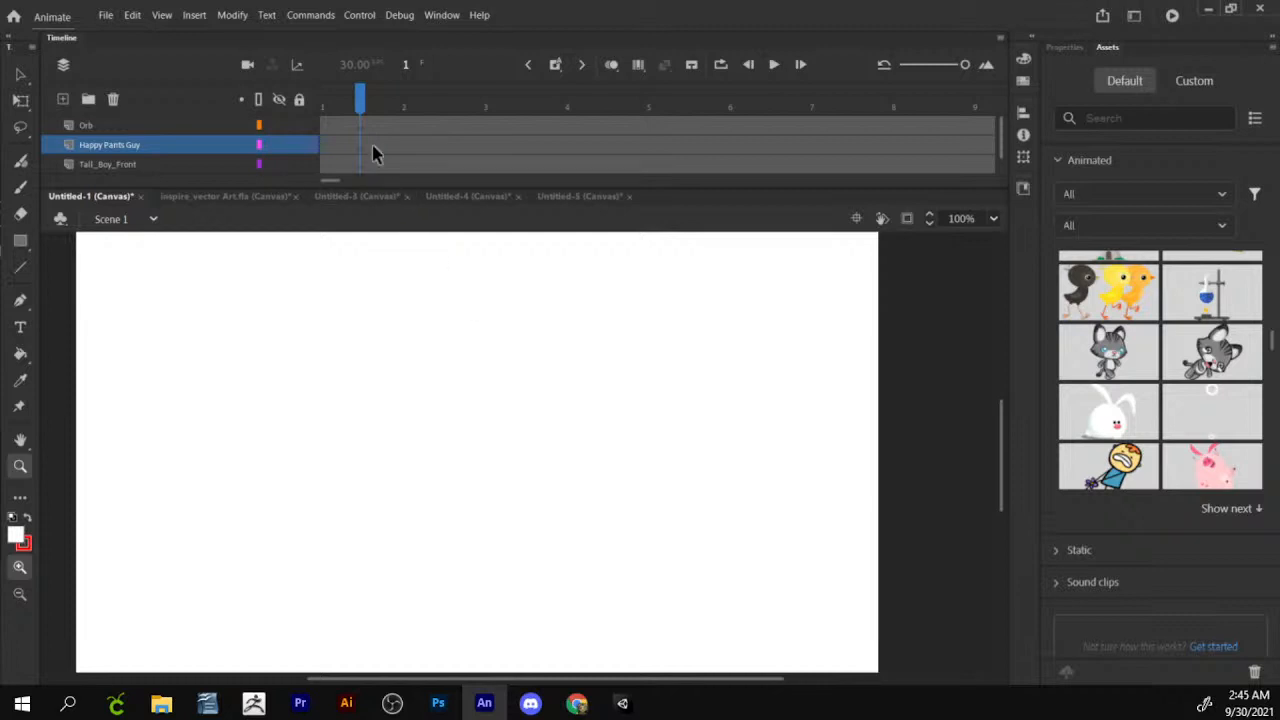
In the inspire_vector Art document, scale the dragon drawing down to fit the white stage and move it up to centre it.
click(228, 198)
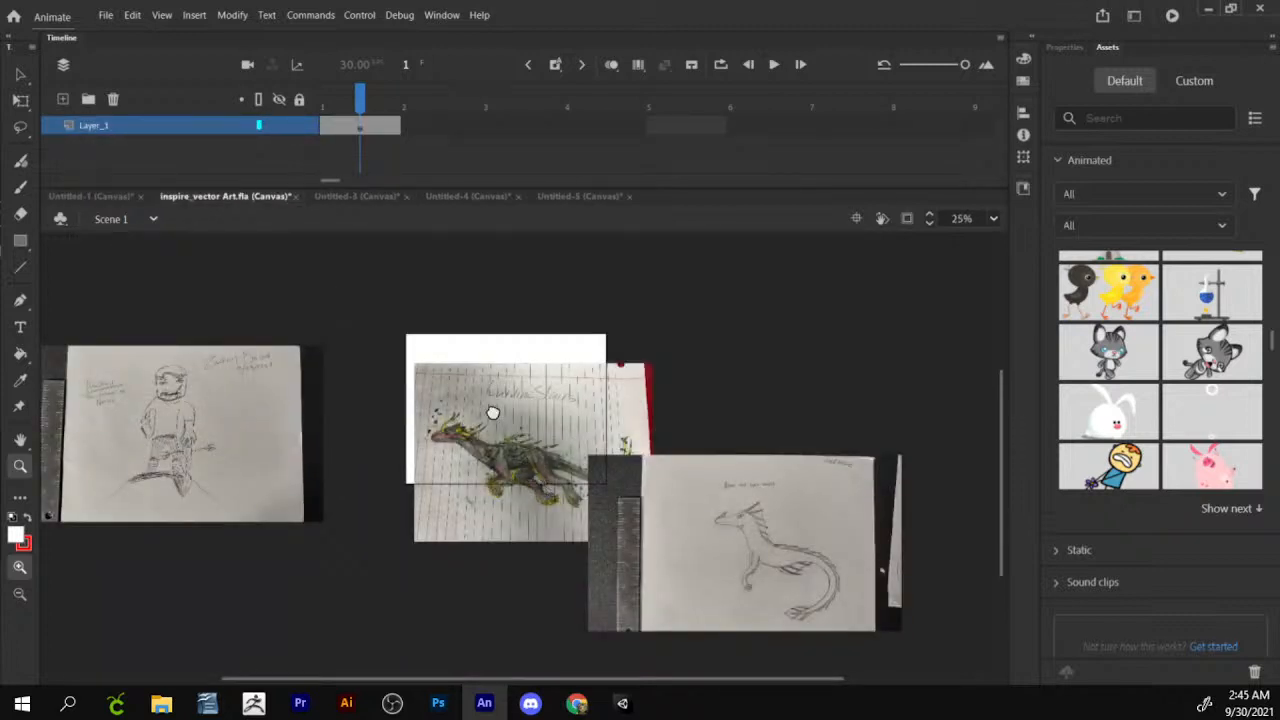
drag(491, 414, 459, 368)
click(459, 368)
drag(504, 478, 475, 389)
key(v)
click(535, 419)
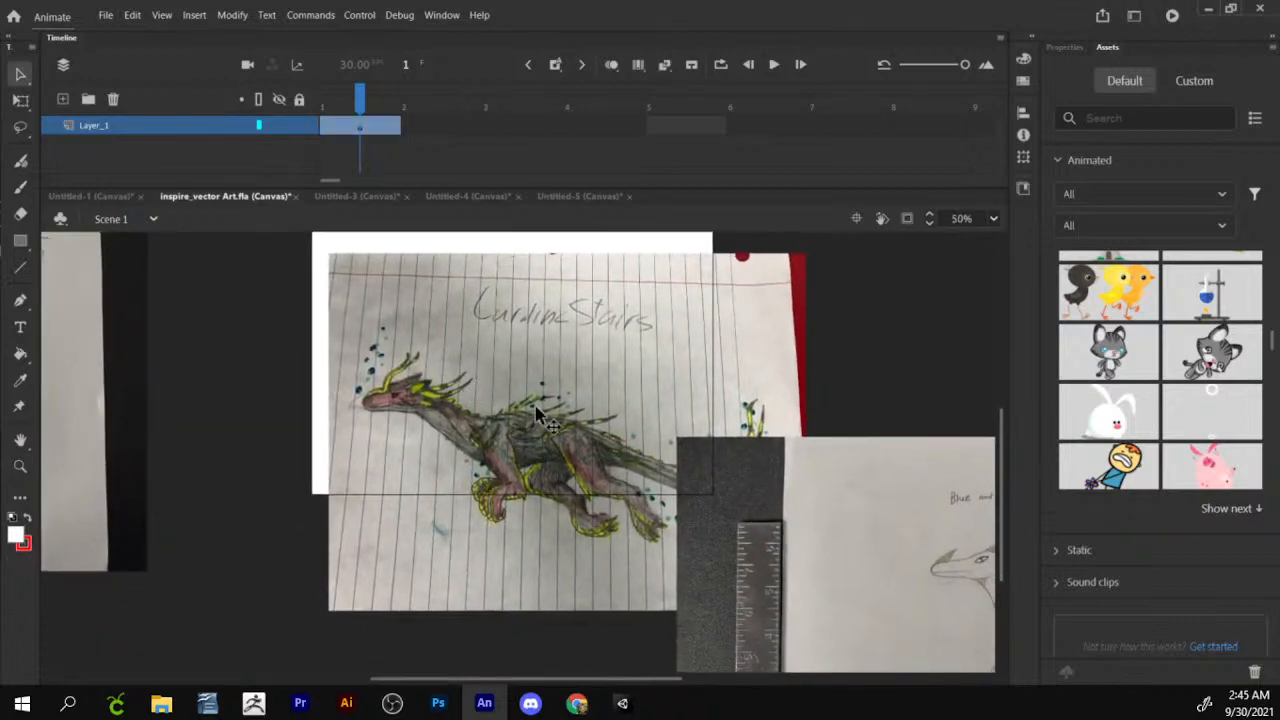
drag(593, 406, 428, 395)
key(q)
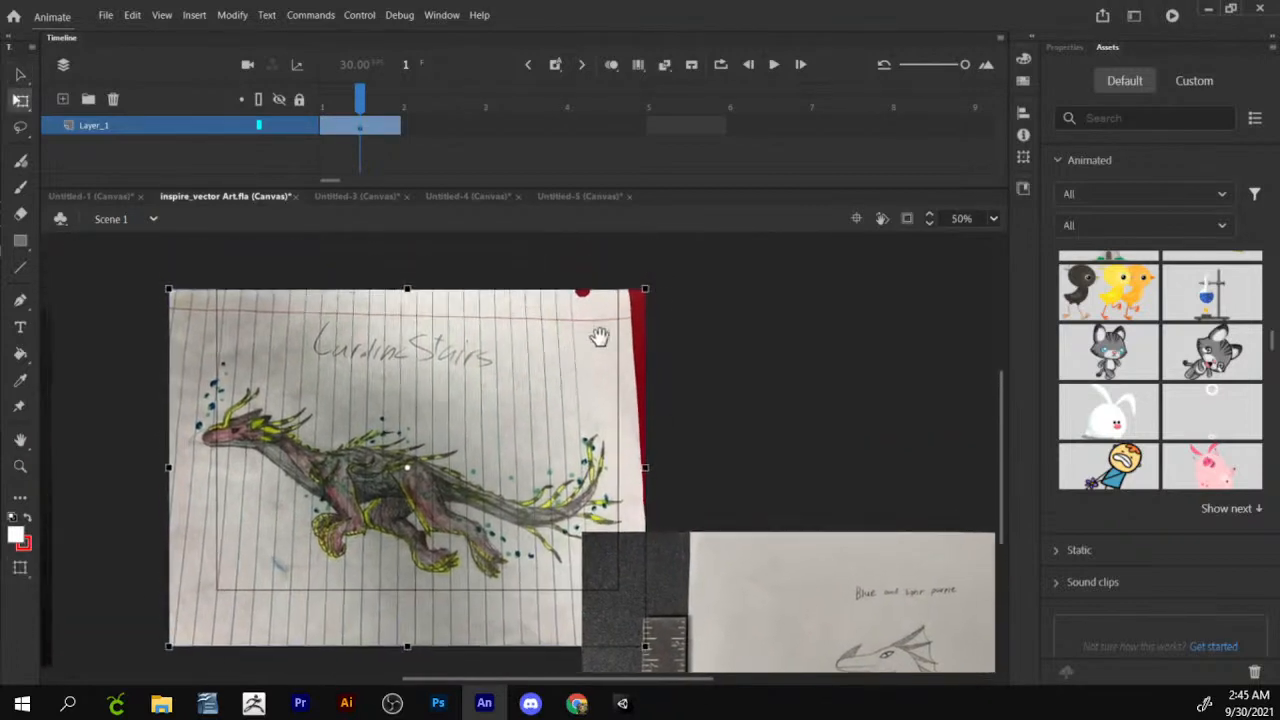
drag(645, 290, 600, 340)
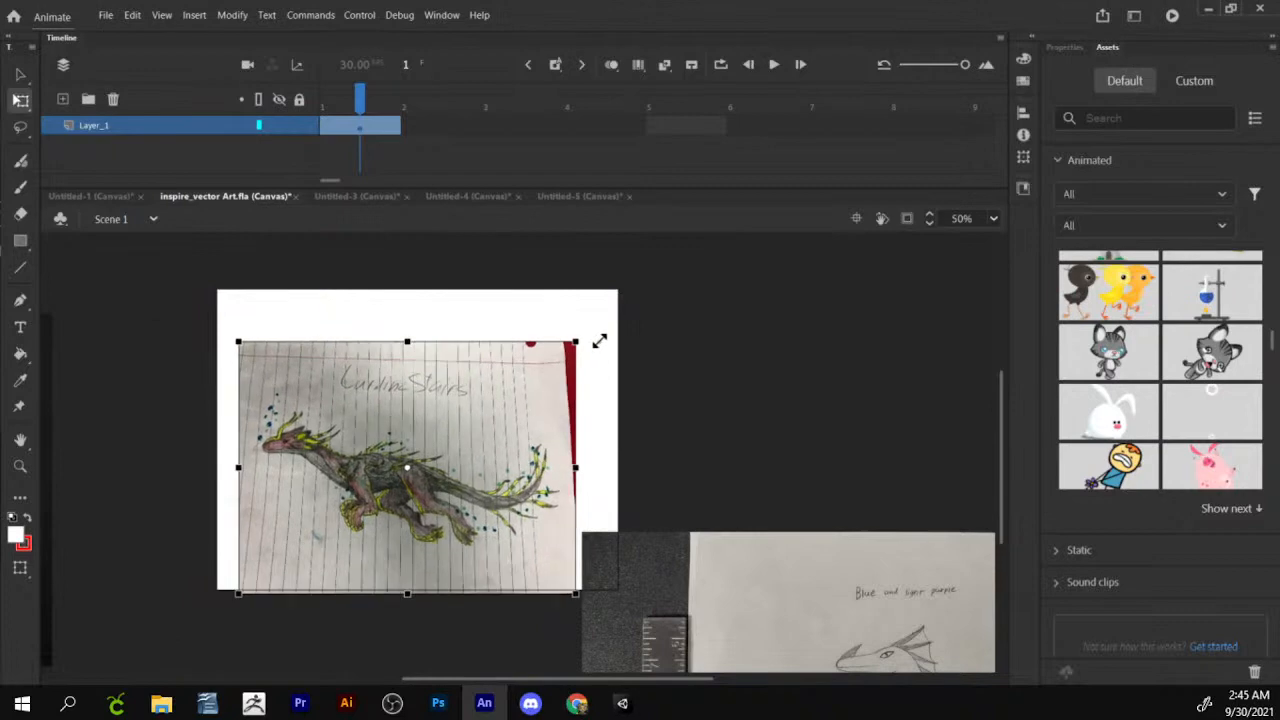
drag(540, 404, 541, 387)
Cut the photo of the standing character sketch lying beside the stage.
mouse_move(567, 492)
mouse_down()
mouse_move(720, 306)
mouse_move(990, 450)
mouse_up()
click(203, 380)
right_click(278, 262)
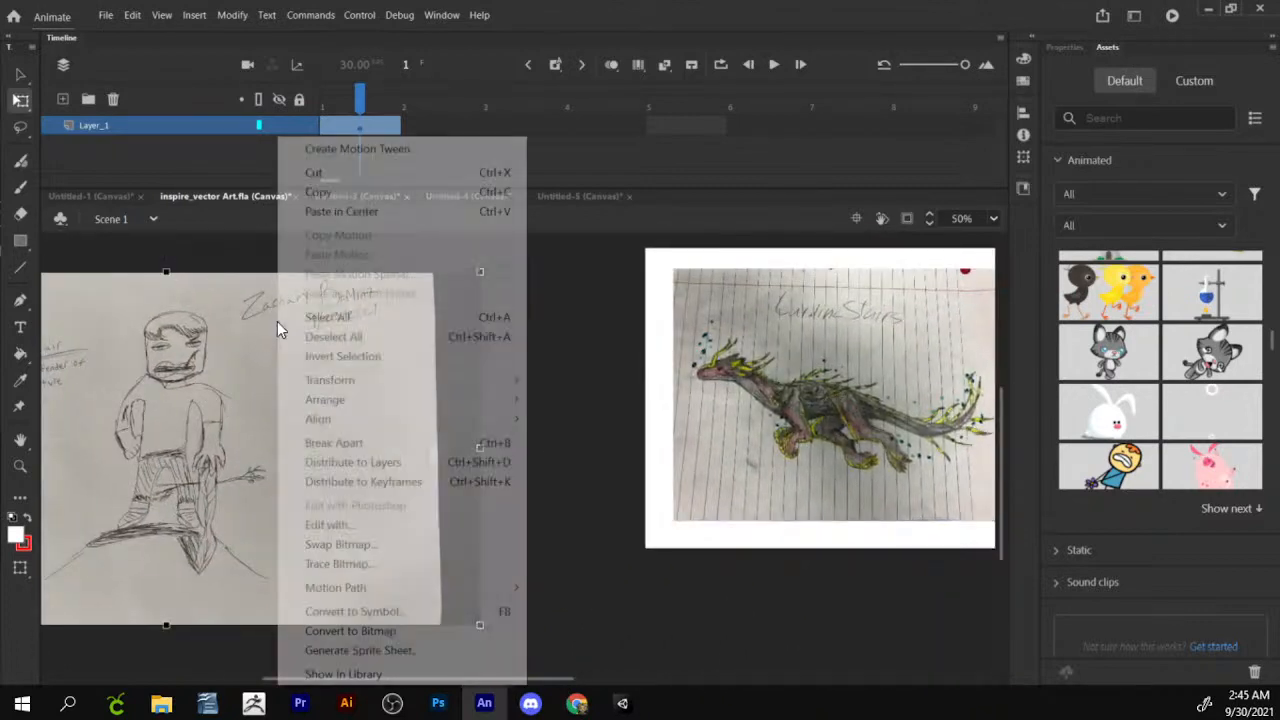
click(368, 175)
Create a 1024 x 768 HTML5 Canvas document from the Very High game preset and paste the cut sketch photo into it.
click(593, 199)
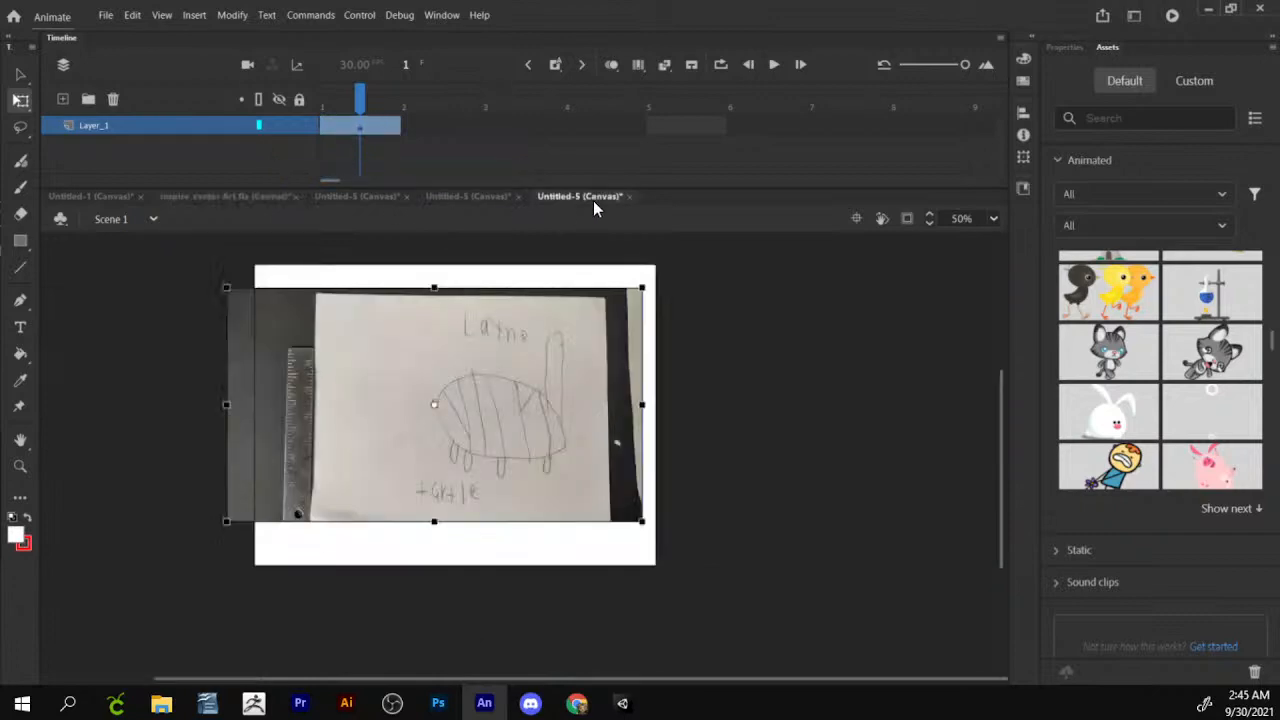
click(105, 16)
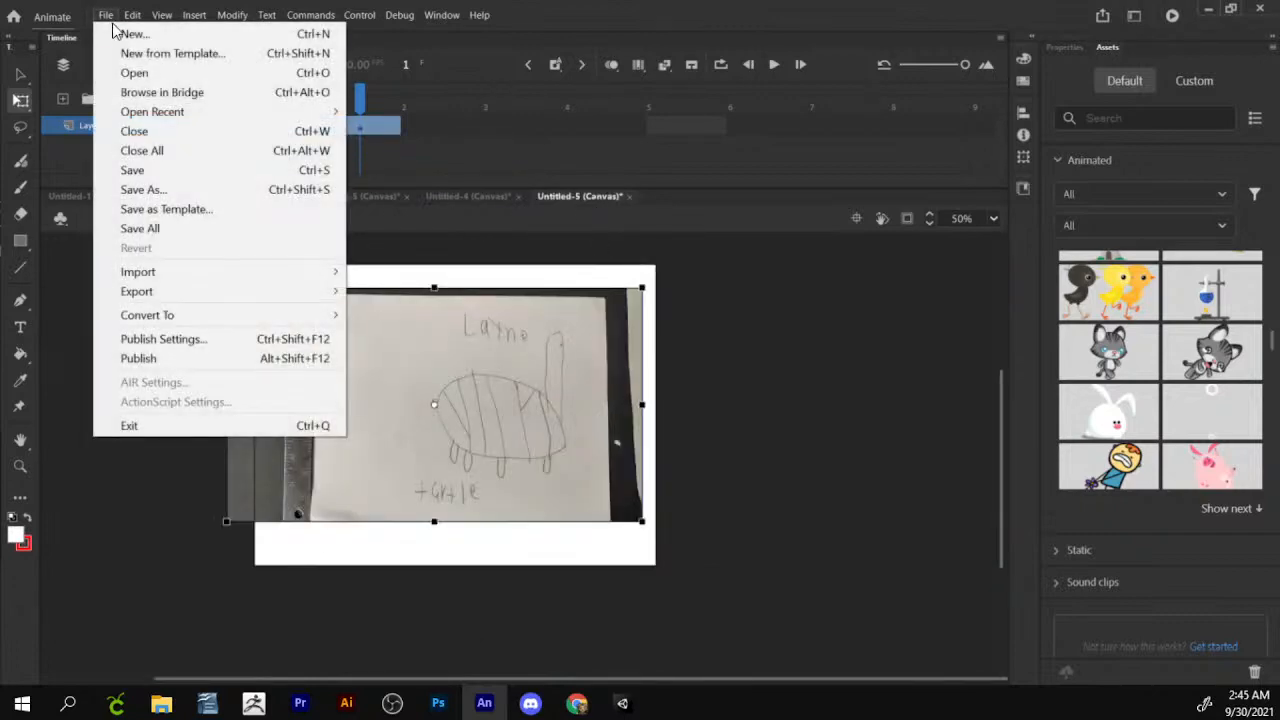
click(107, 17)
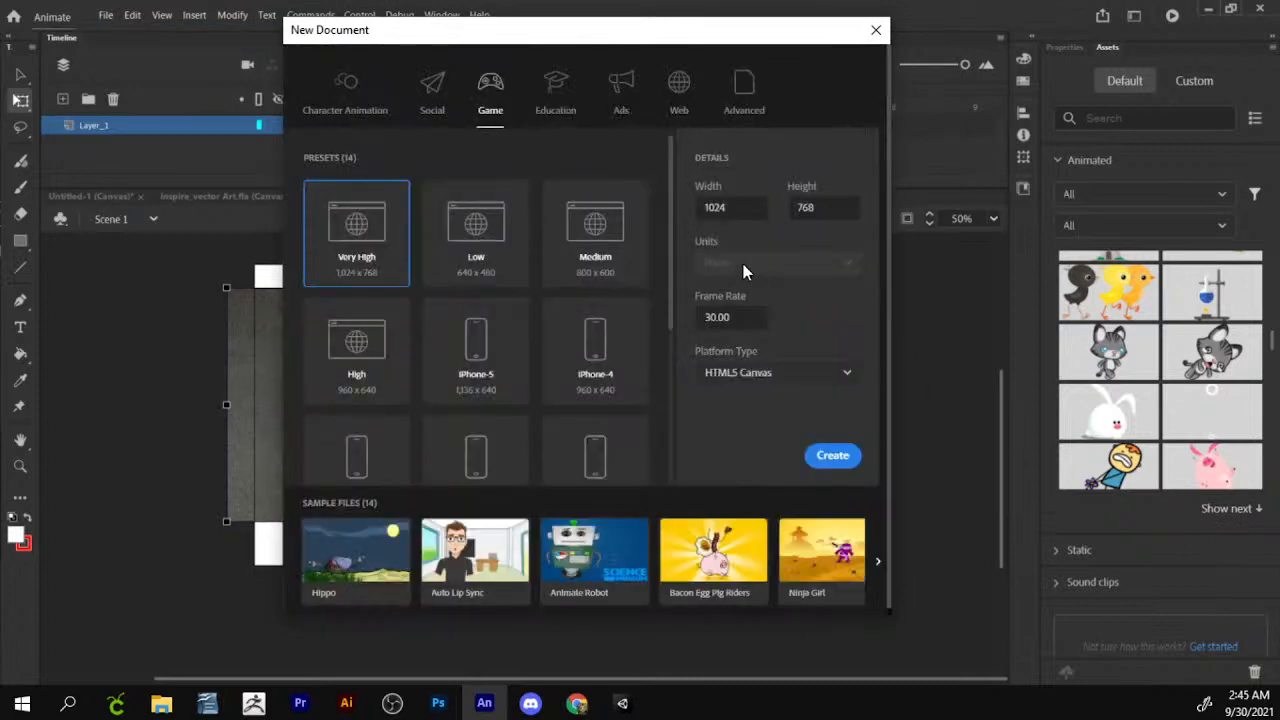
click(836, 459)
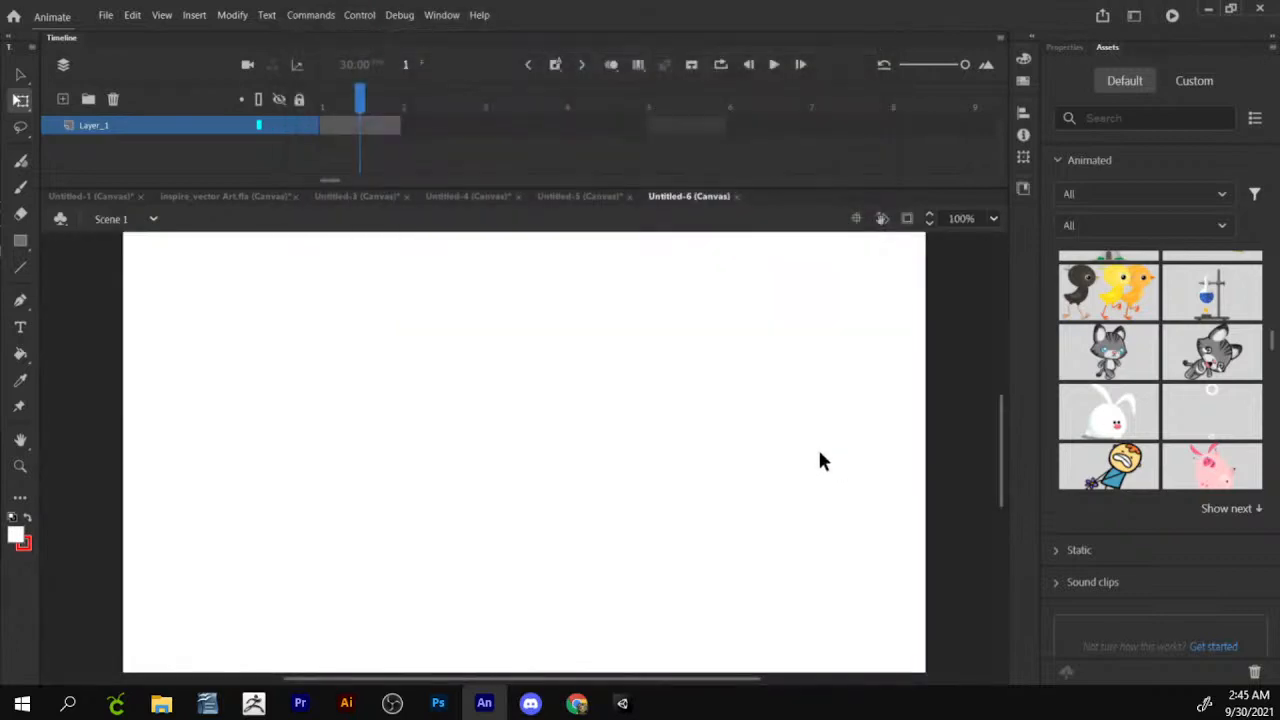
right_click(884, 402)
click(764, 452)
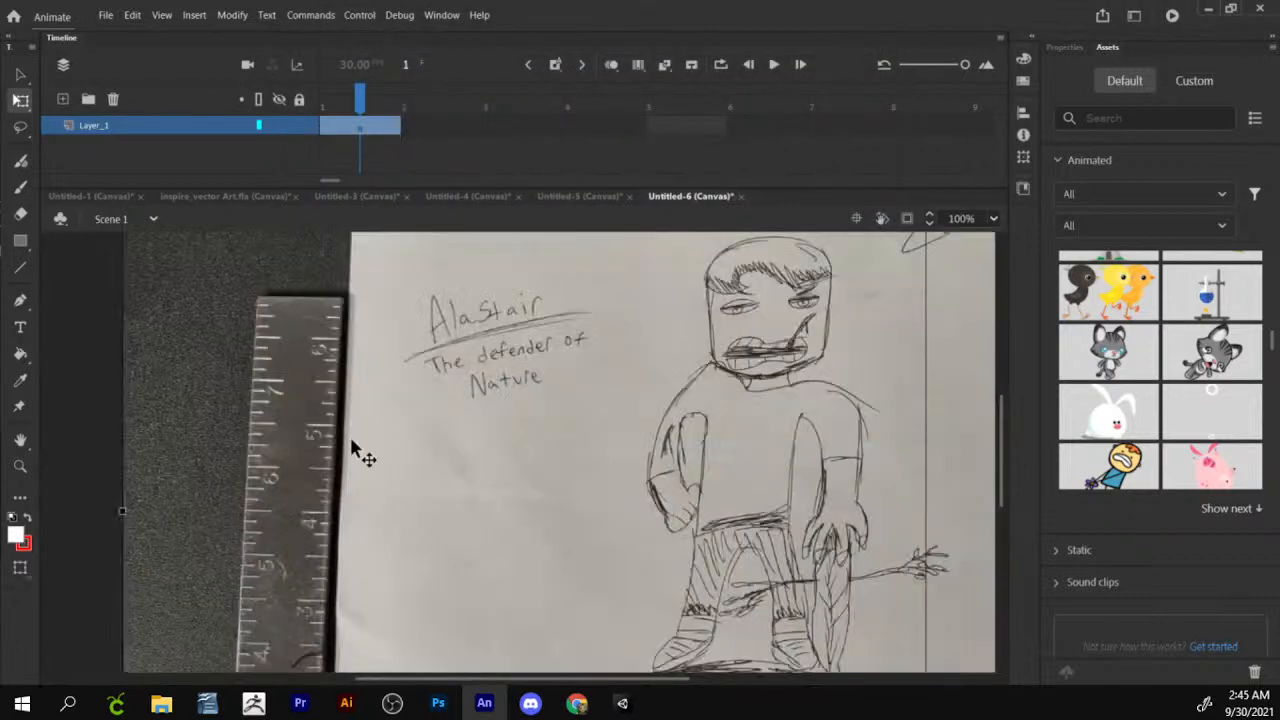
Scale the pasted sketch photo down to the width of the stage and centre it on the stage.
click(20, 466)
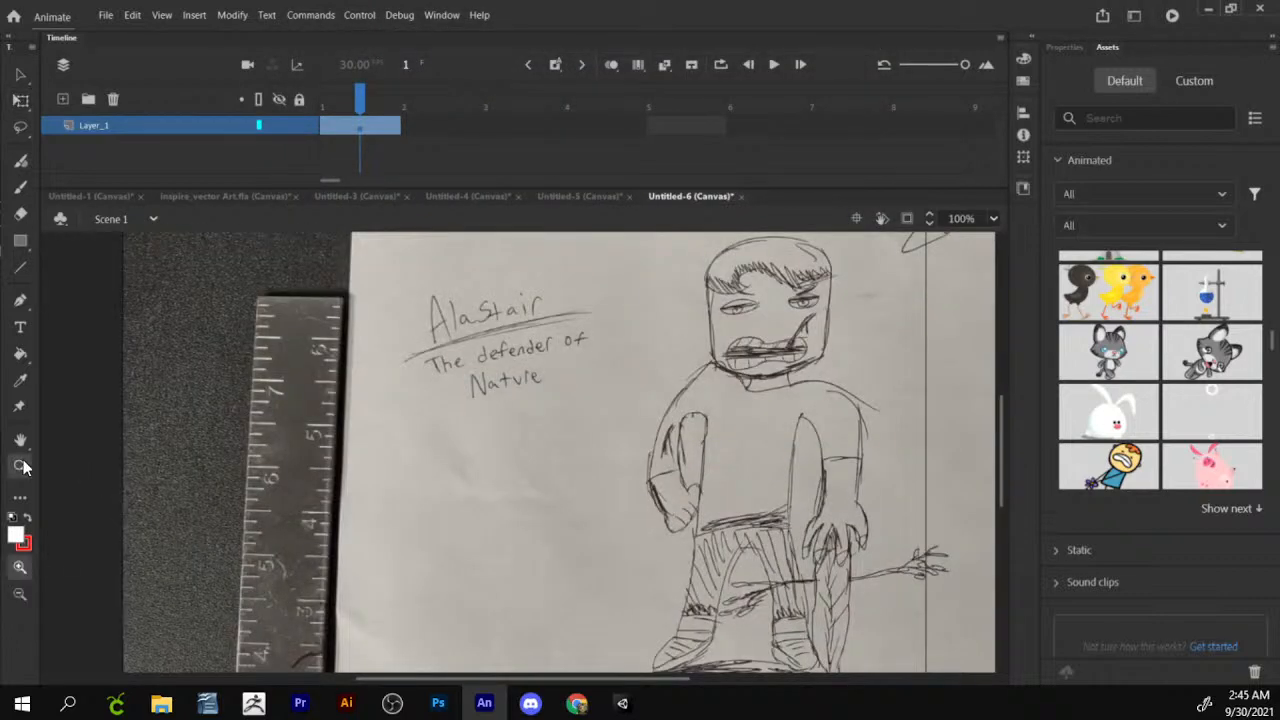
click(20, 592)
click(449, 446)
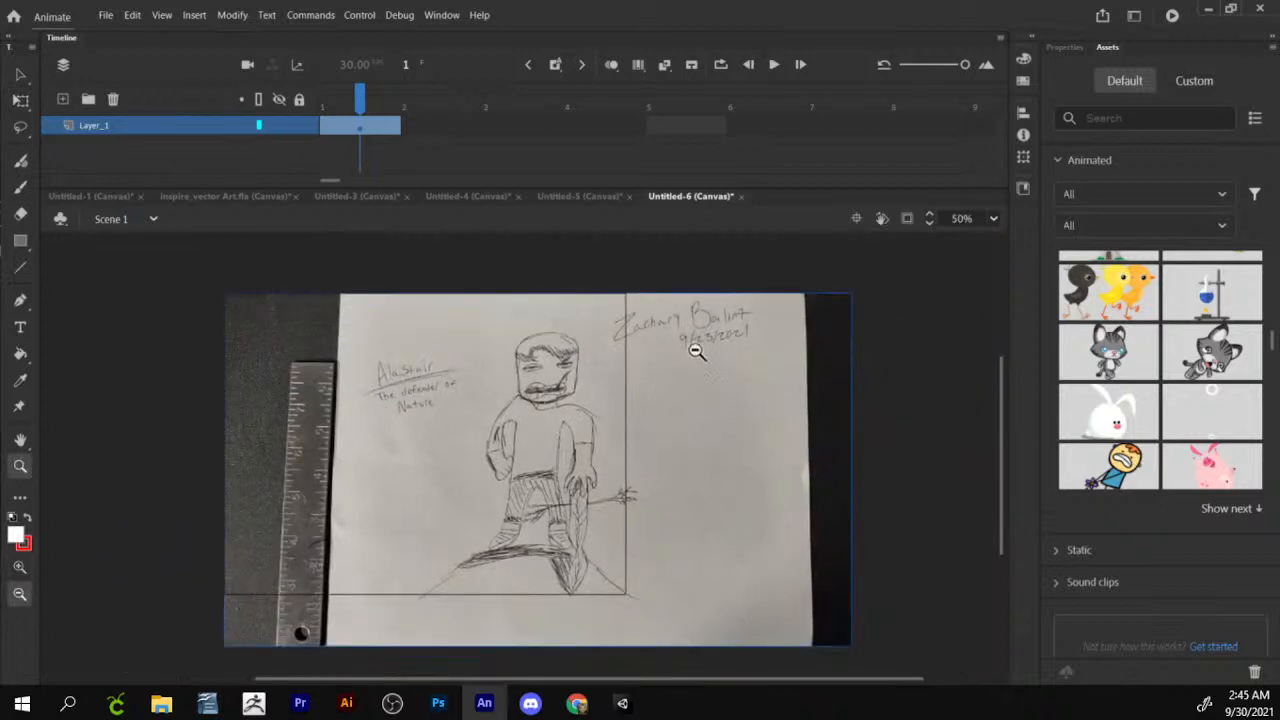
key(q)
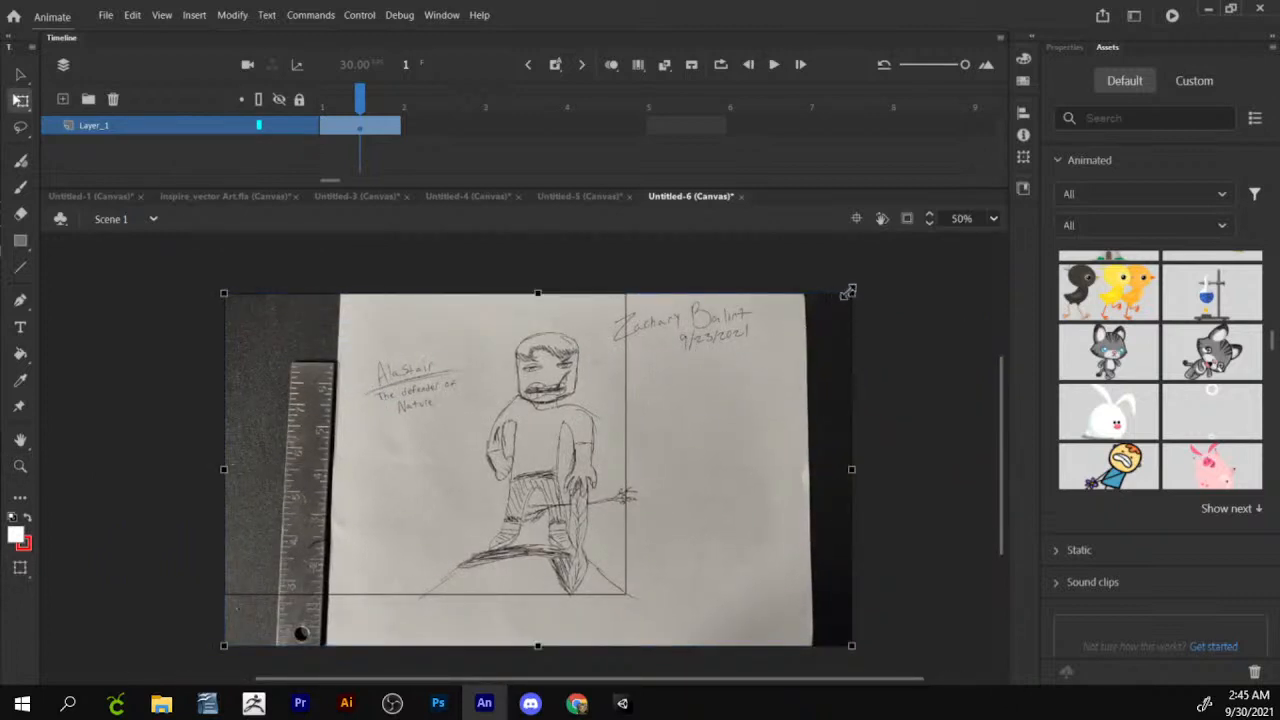
mouse_move(848, 291)
mouse_down()
mouse_move(757, 377)
mouse_move(829, 303)
mouse_up()
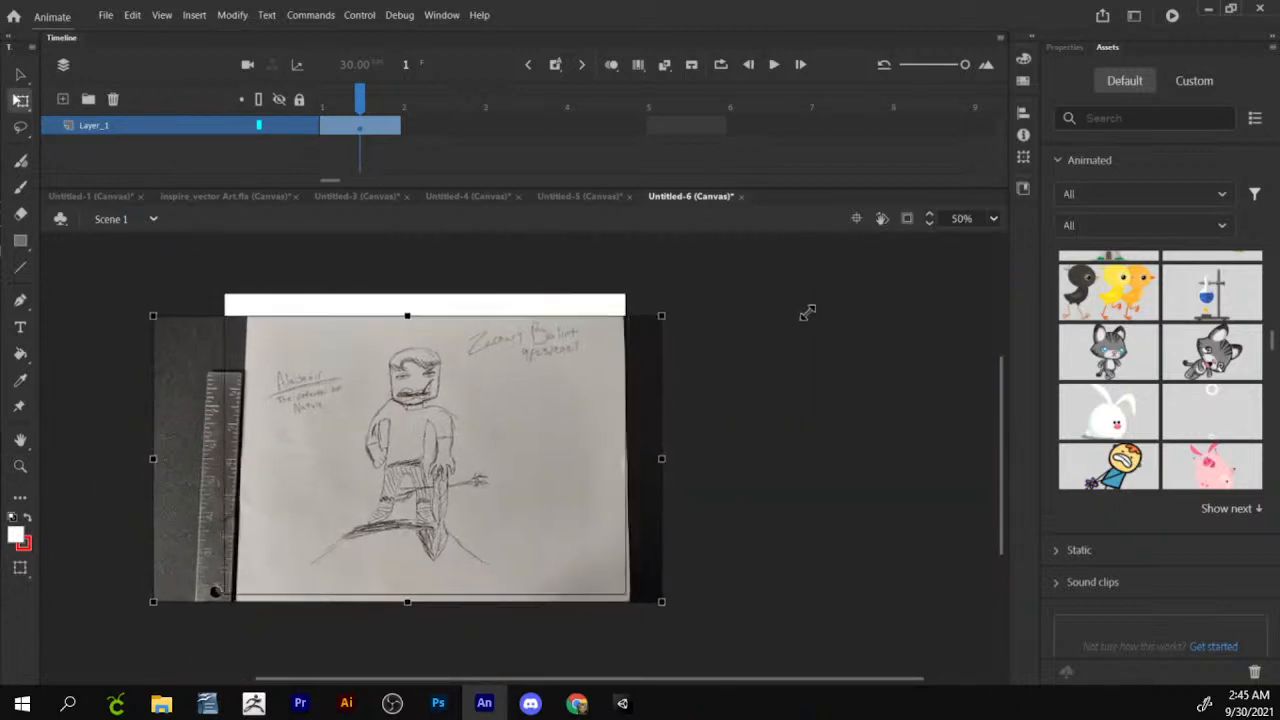
mouse_move(480, 443)
mouse_down()
mouse_move(663, 429)
mouse_move(480, 443)
mouse_up()
click(755, 420)
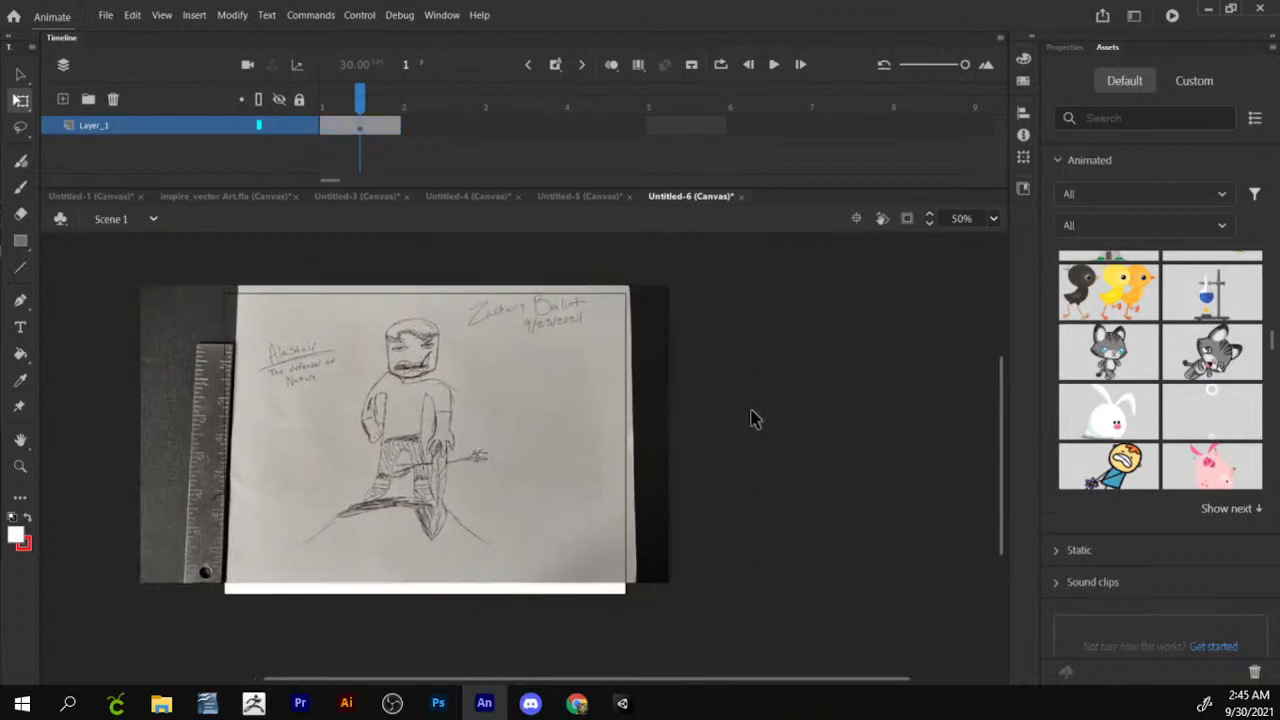
click(664, 310)
drag(663, 280, 652, 318)
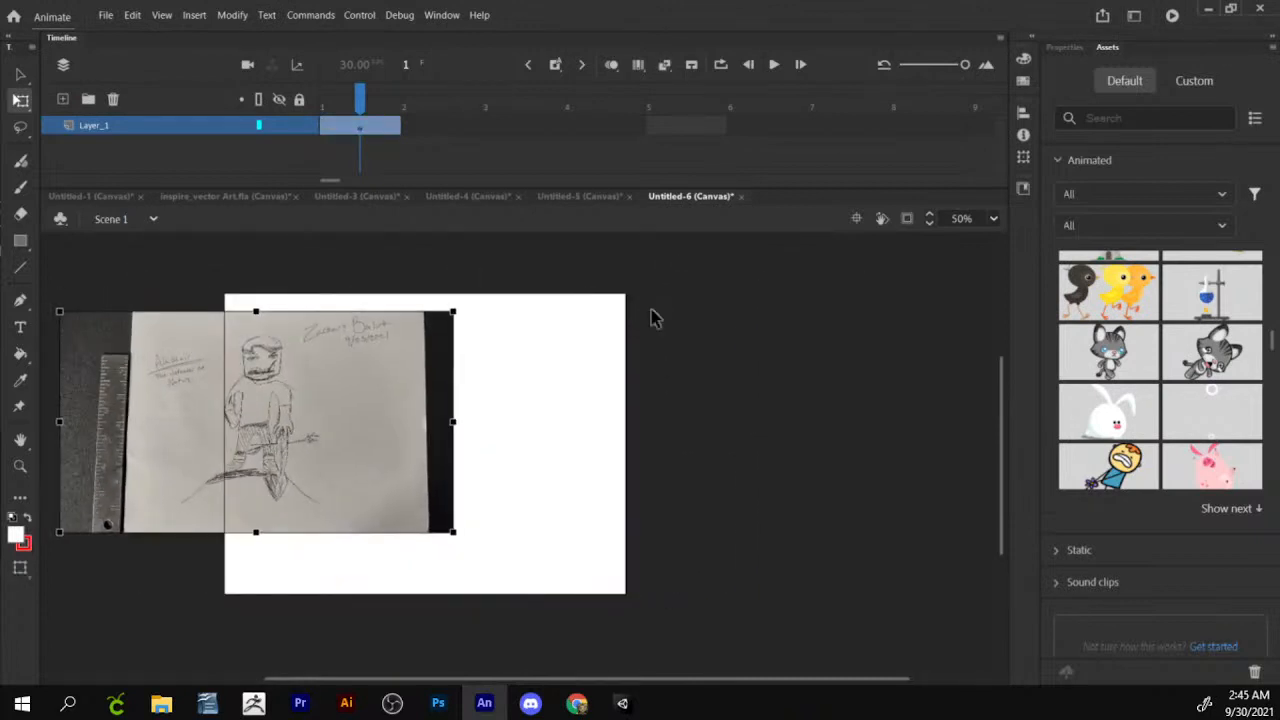
drag(340, 415, 505, 412)
click(700, 414)
Break apart the character sketch photo so that portions of it can be selected.
key(z)
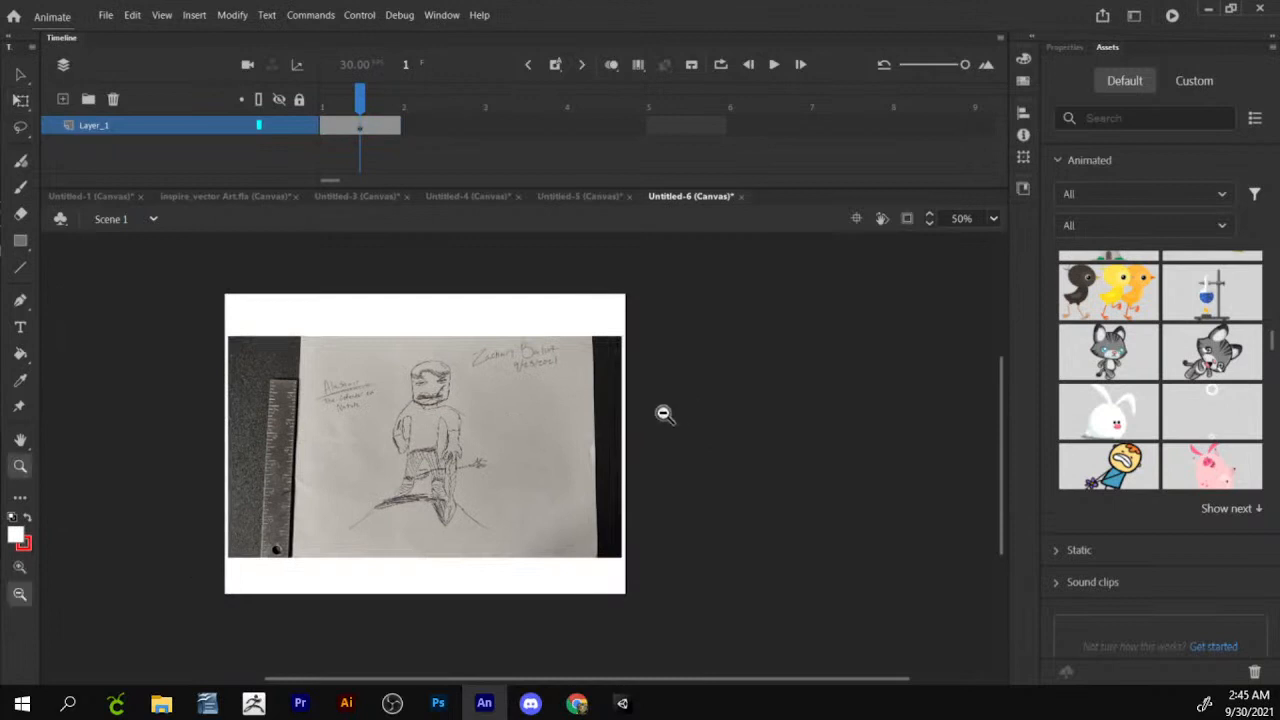
click(27, 569)
click(560, 453)
drag(475, 468, 728, 440)
key(v)
click(708, 412)
drag(677, 390, 667, 469)
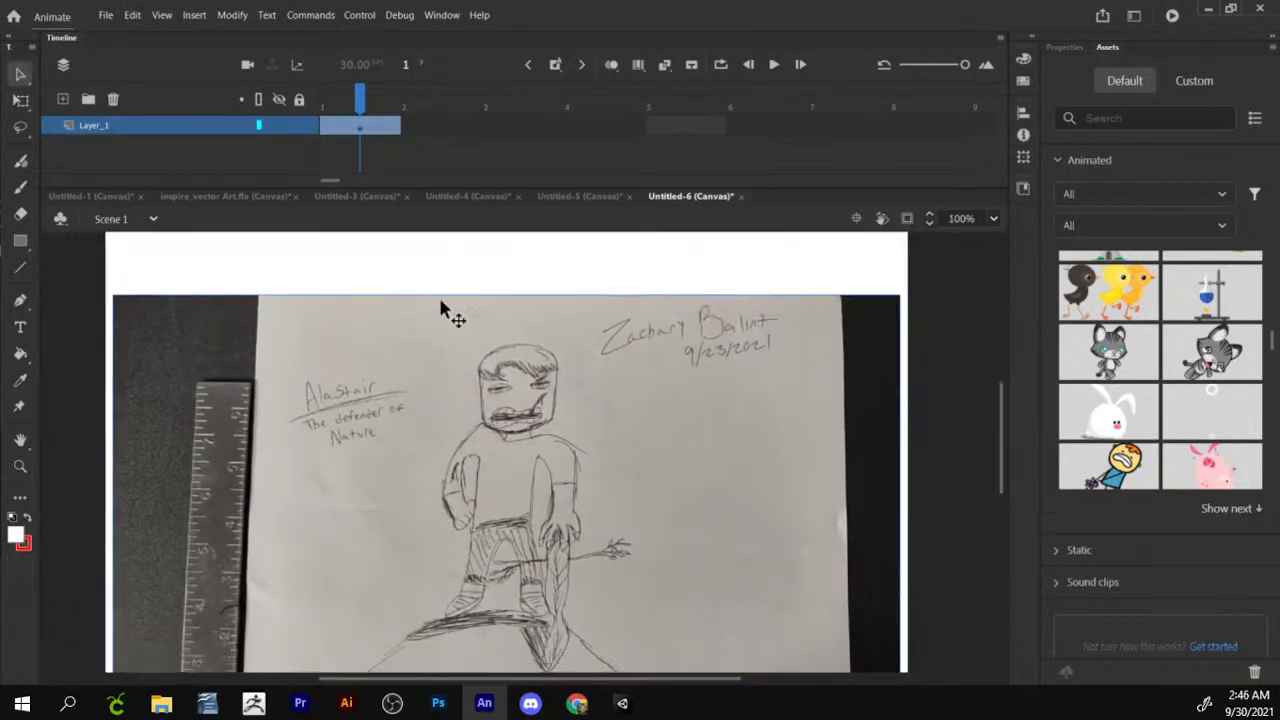
click(224, 15)
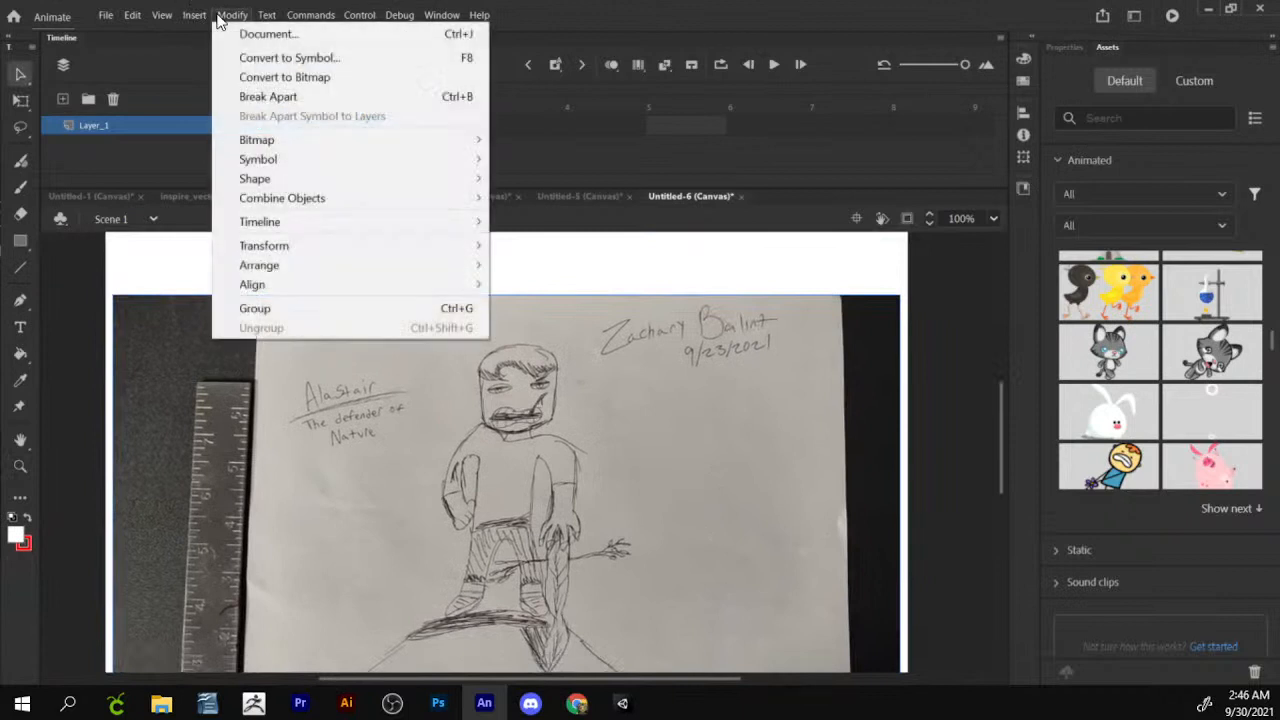
click(656, 434)
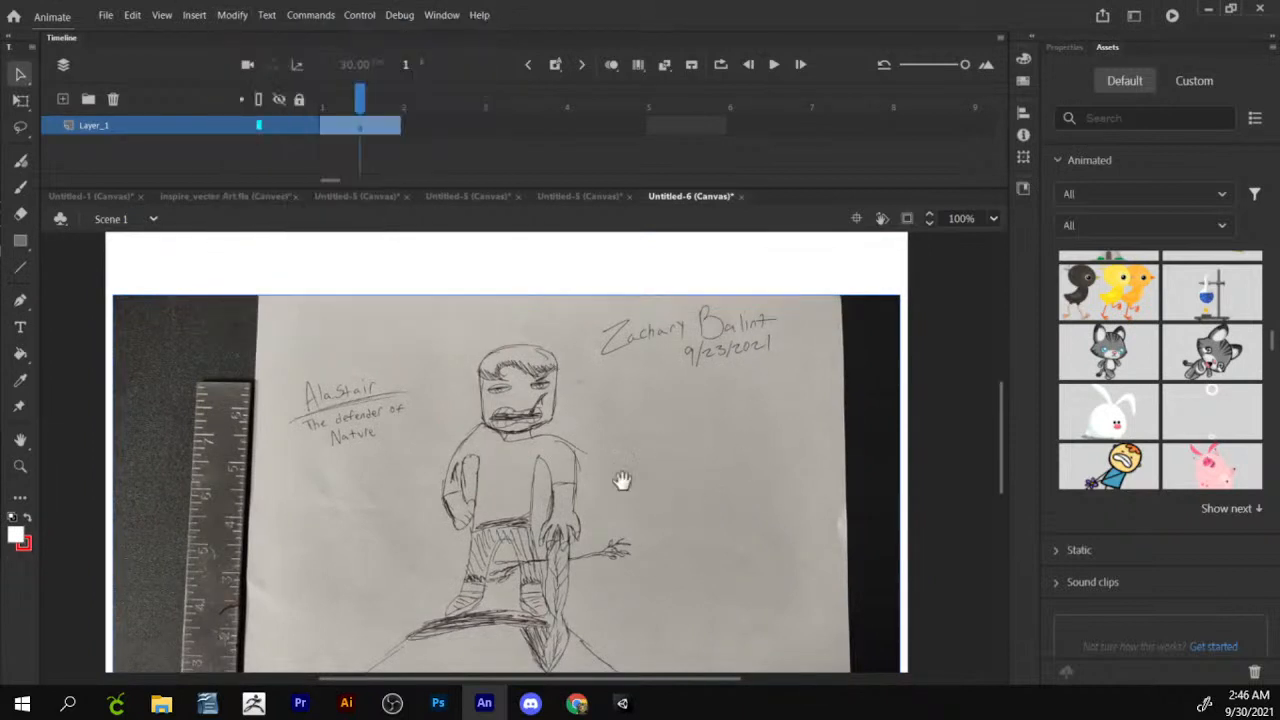
drag(623, 480, 568, 420)
drag(437, 385, 397, 280)
drag(417, 335, 380, 511)
drag(403, 408, 494, 326)
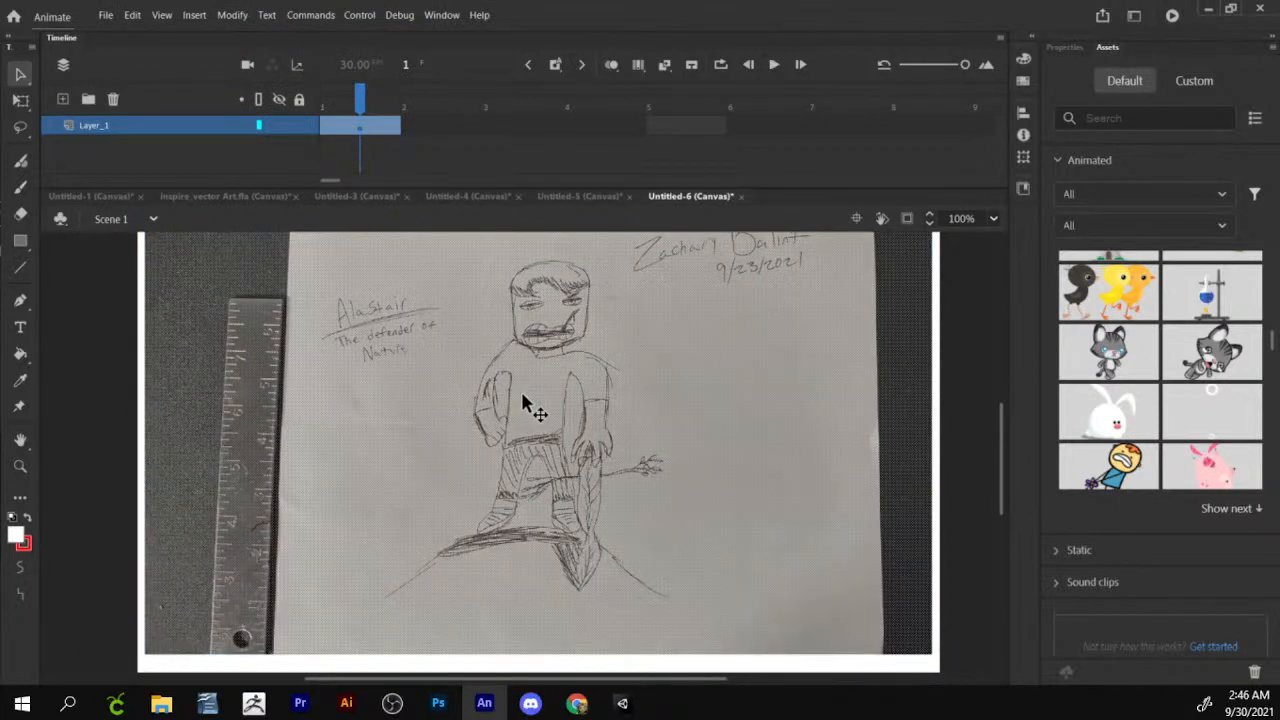
Try moving a rectangular patch from the photo's upper-left area over the sketch, and undo the move.
drag(528, 400, 446, 438)
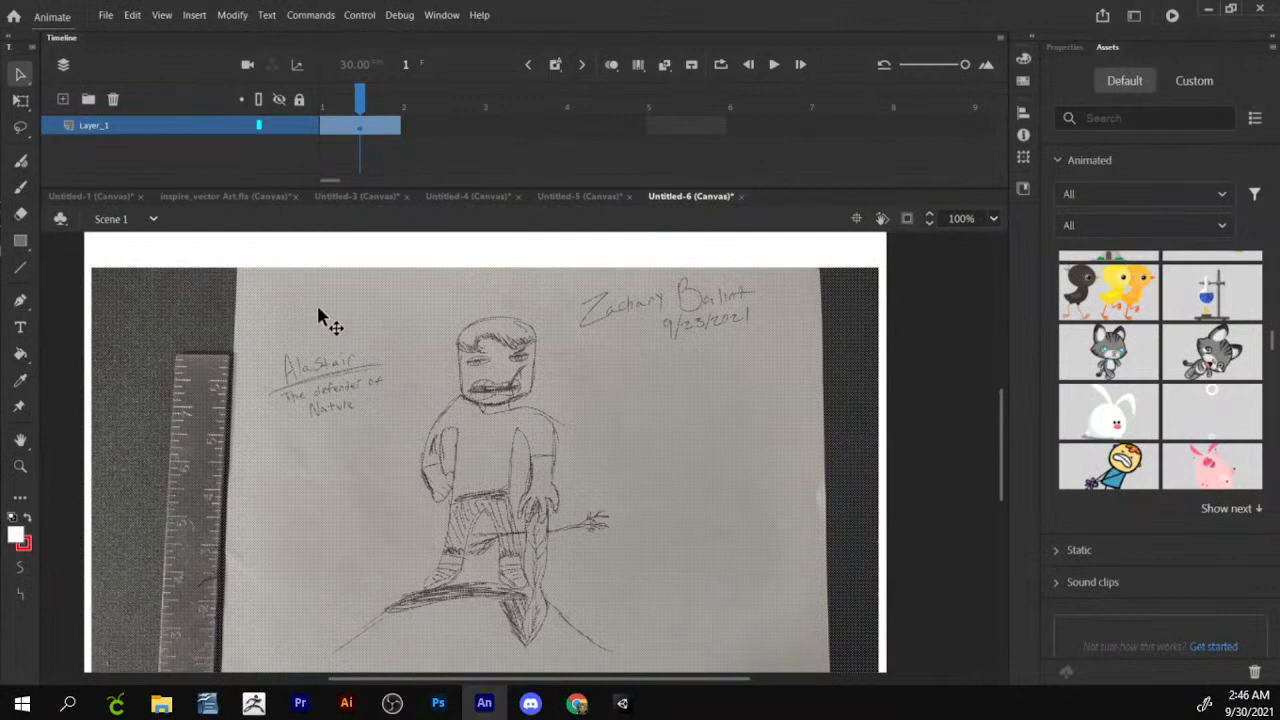
click(397, 248)
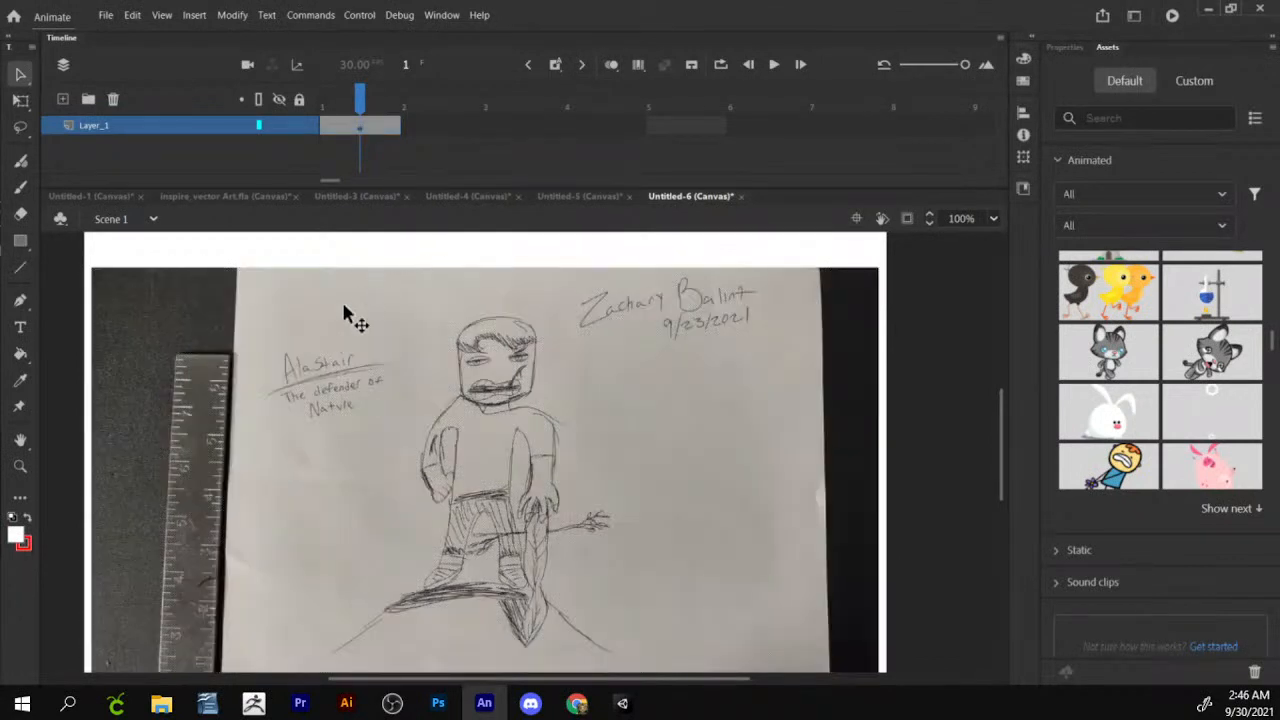
drag(397, 323, 507, 343)
drag(394, 251, 270, 382)
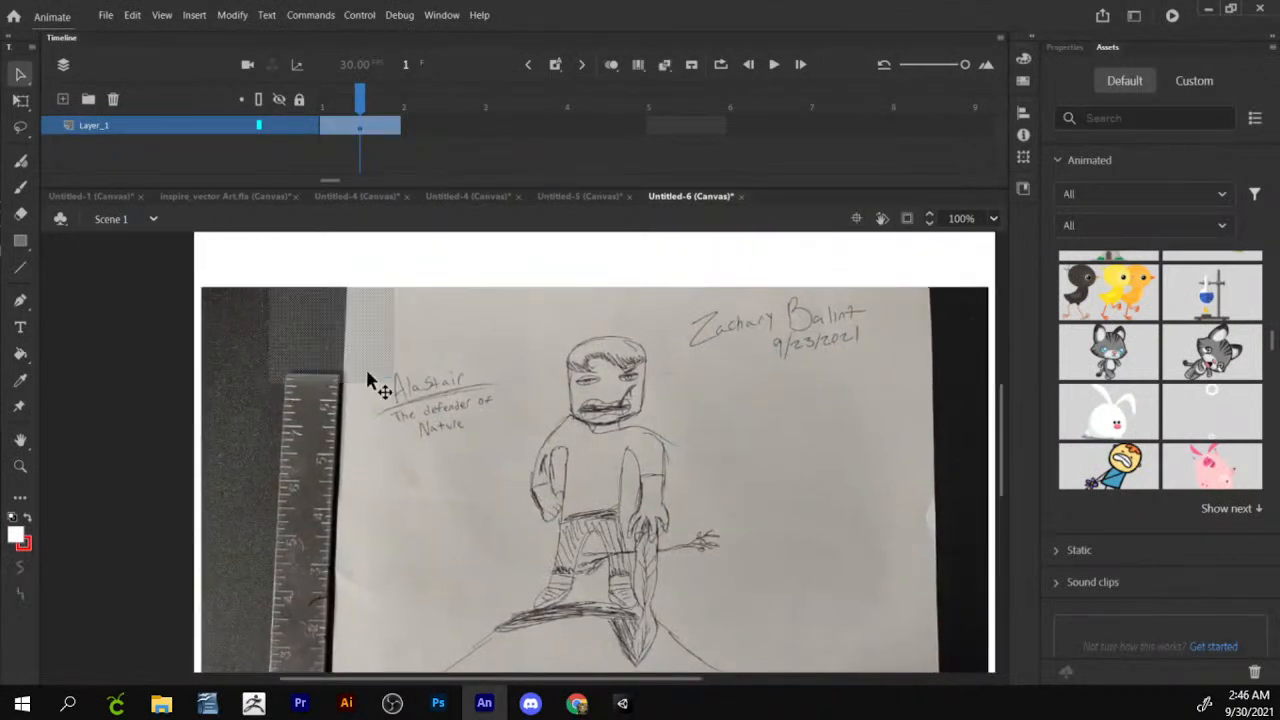
mouse_move(360, 345)
mouse_down()
mouse_move(480, 349)
mouse_move(514, 400)
mouse_move(530, 365)
mouse_up()
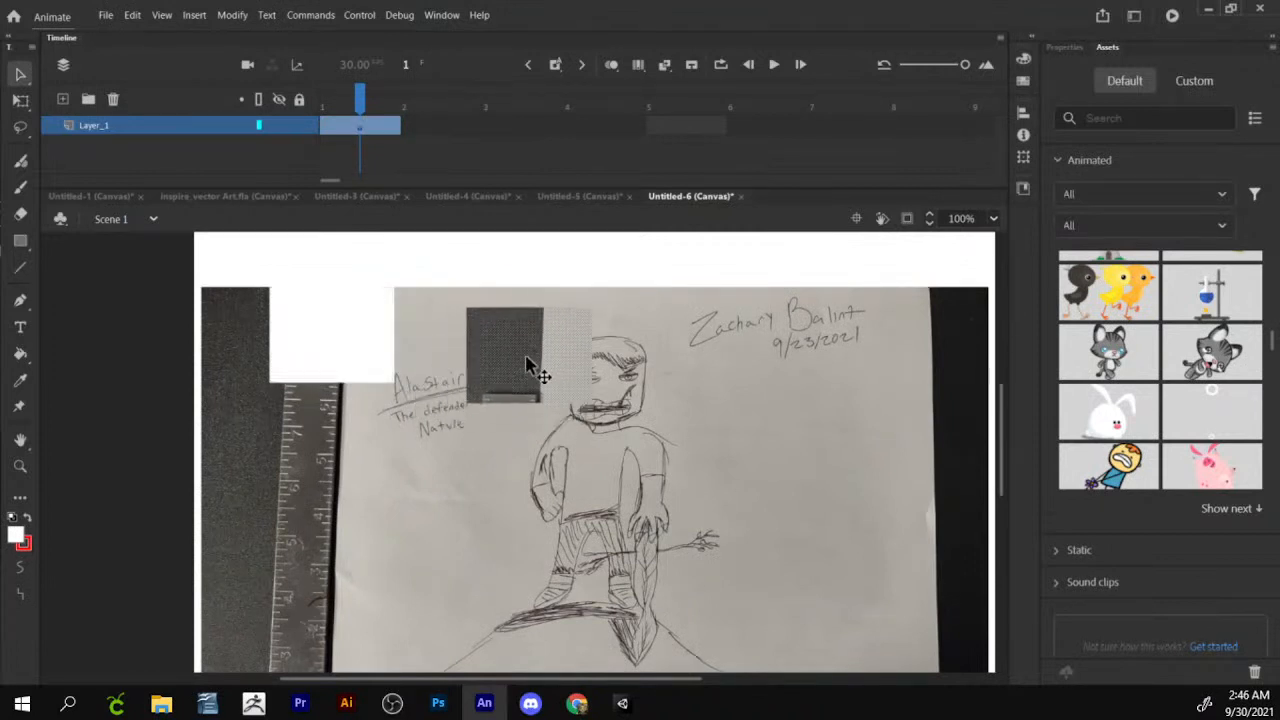
key(ctrl+z)
mouse_move(469, 417)
mouse_down()
mouse_move(471, 298)
mouse_move(480, 422)
mouse_up()
Delete the ruler strip along the photo's left side and the block of paper containing the handwritten title.
click(20, 466)
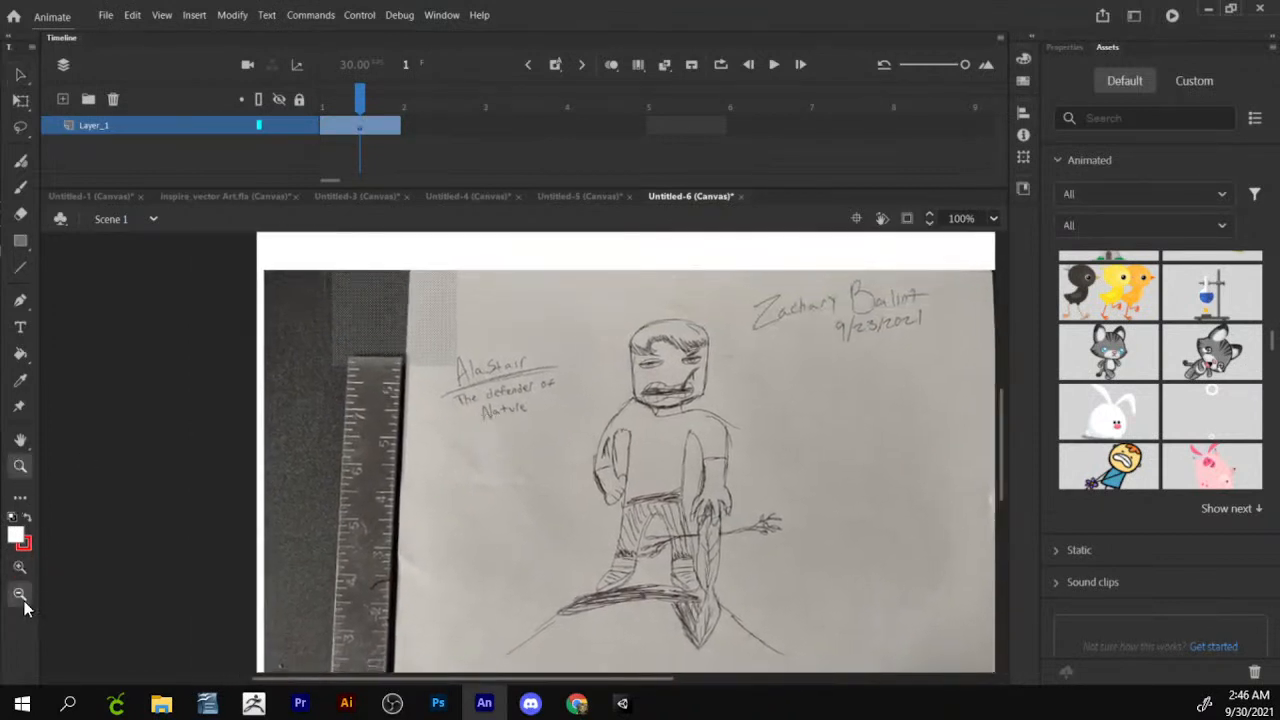
click(310, 467)
key(v)
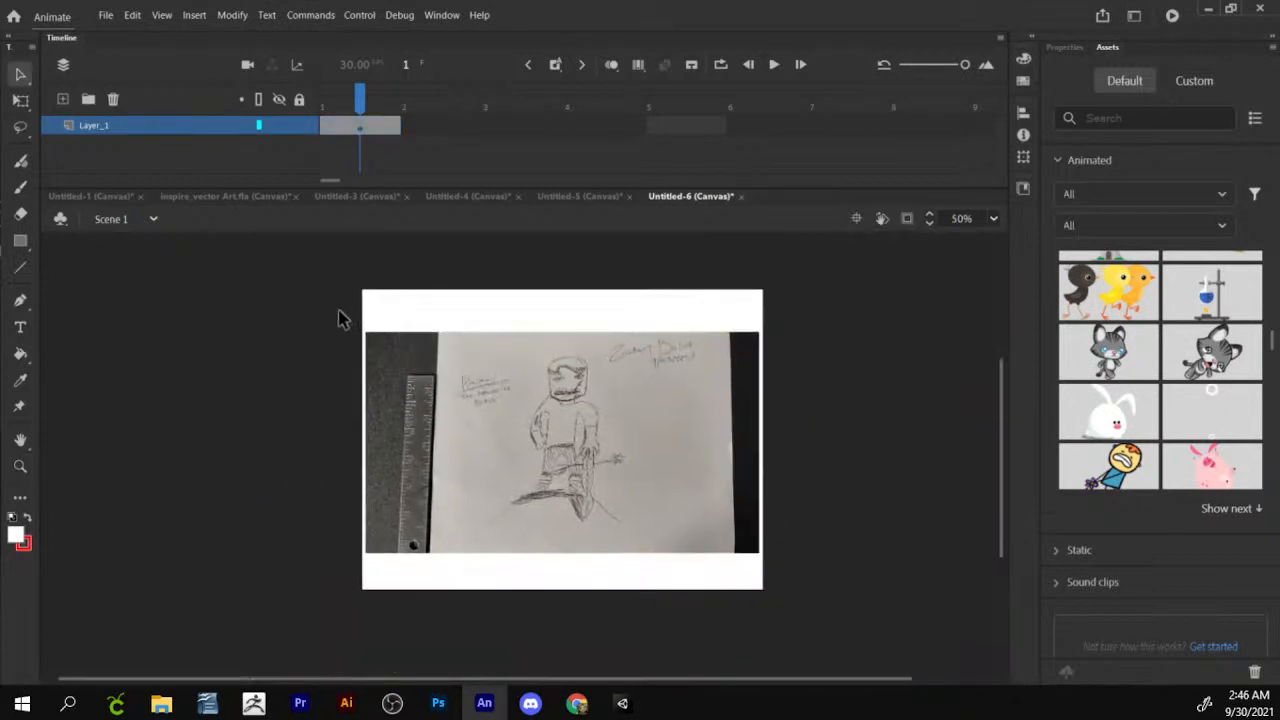
drag(310, 315, 446, 580)
key(Delete)
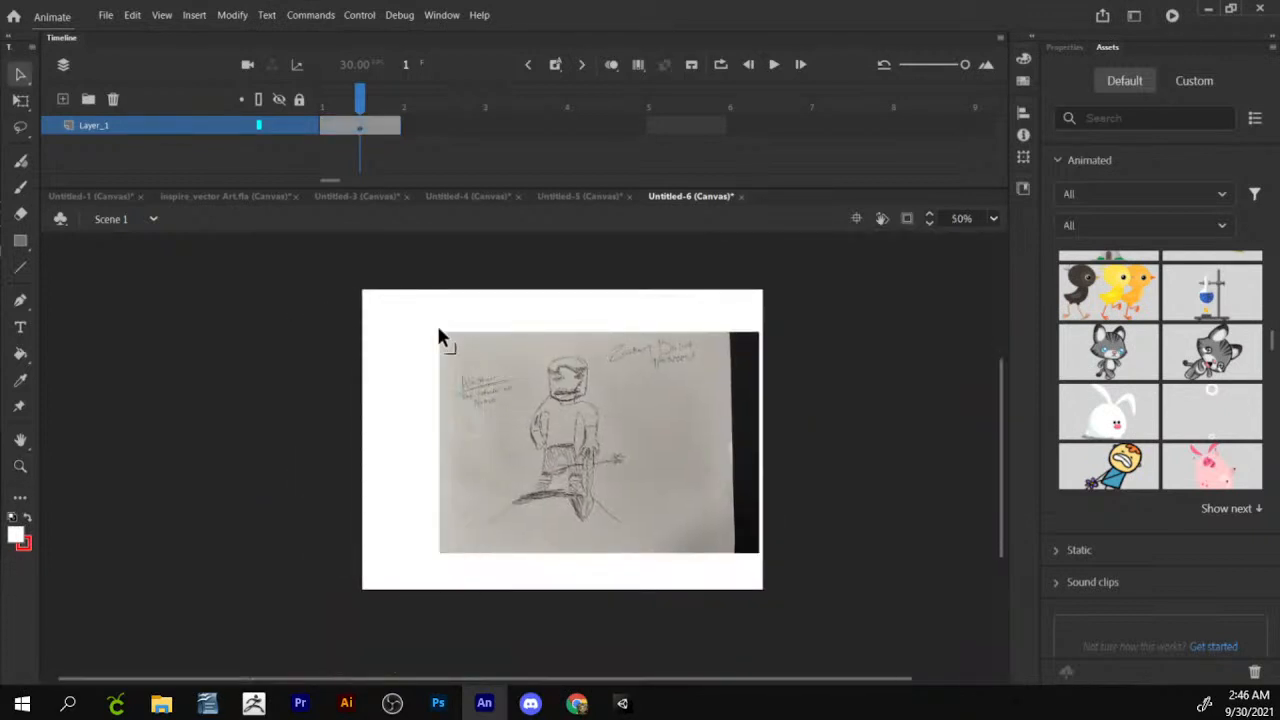
drag(392, 311, 526, 421)
key(Delete)
Delete the photo's right strip, the block beside the character's head, and the narrow strip left of the hill.
drag(790, 304, 645, 578)
key(Delete)
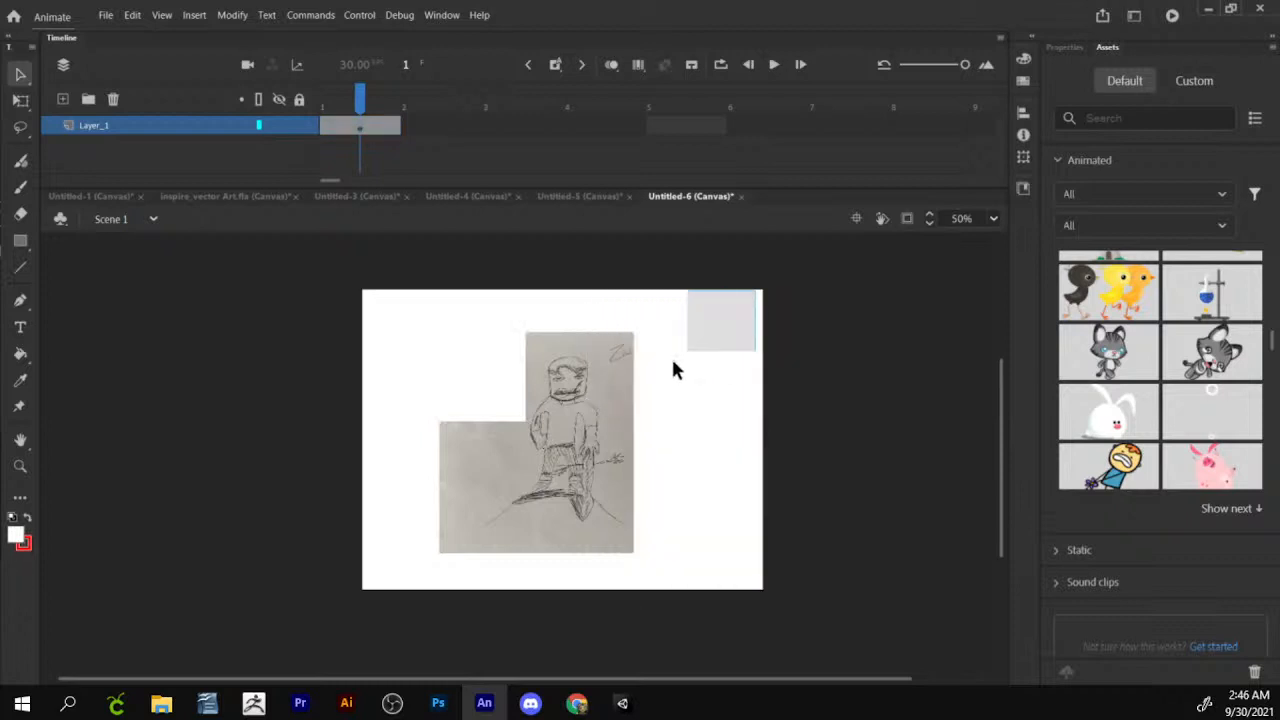
drag(673, 370, 601, 392)
key(Delete)
drag(342, 385, 486, 629)
key(Delete)
key(z)
alt+click(383, 517)
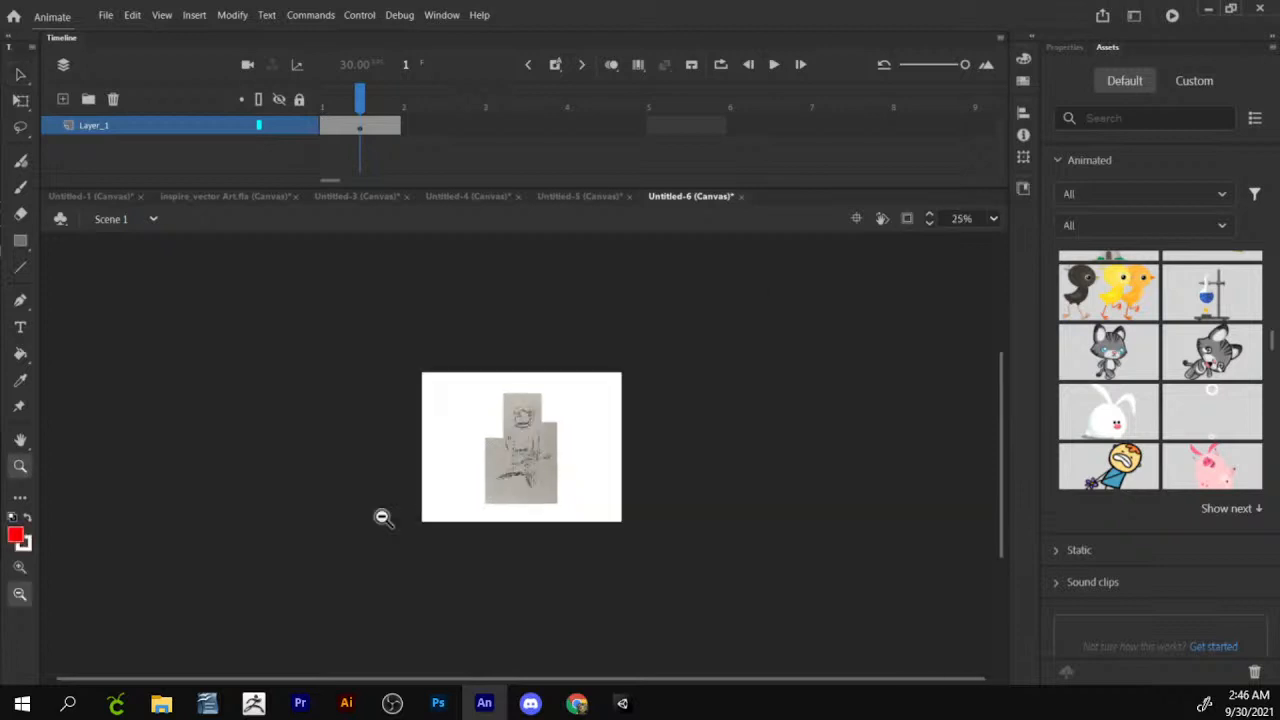
click(19, 567)
click(516, 483)
click(566, 447)
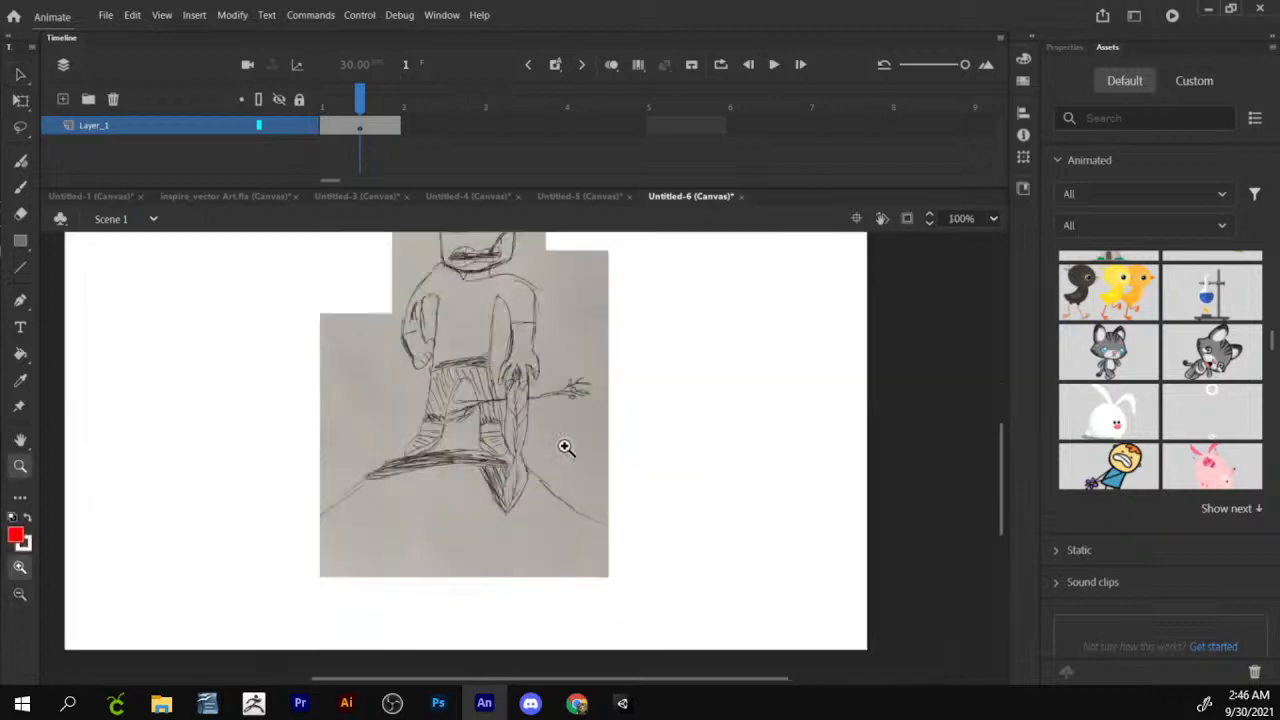
scroll(560, 445, up, 3)
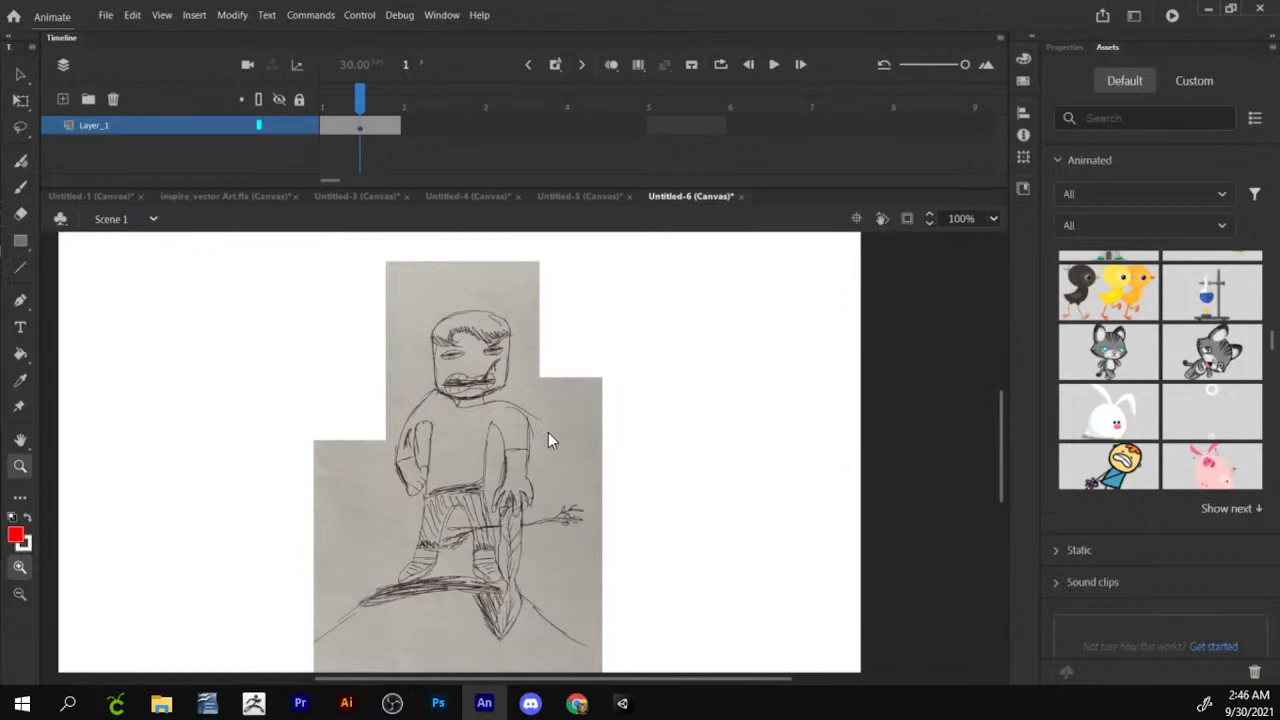
Start saving the document and create a Desktop folder named "inspire charactrs" as its save location.
key(ctrl+s)
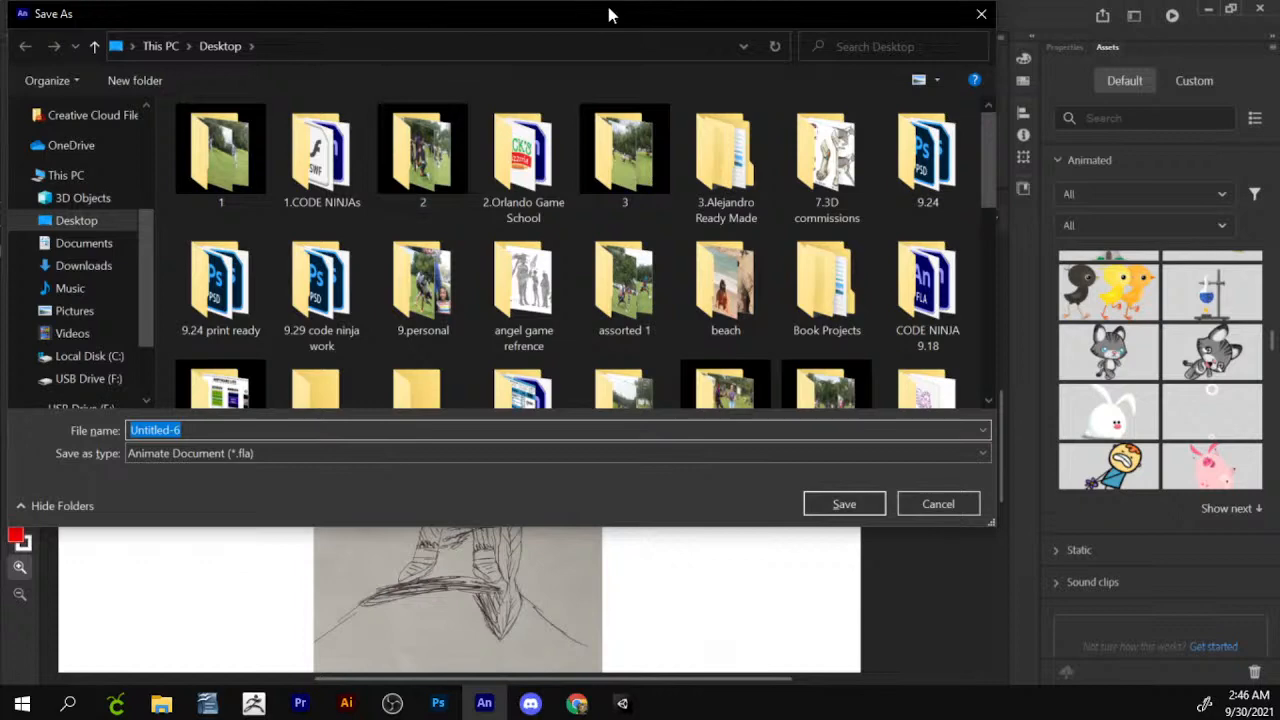
drag(612, 14, 642, 72)
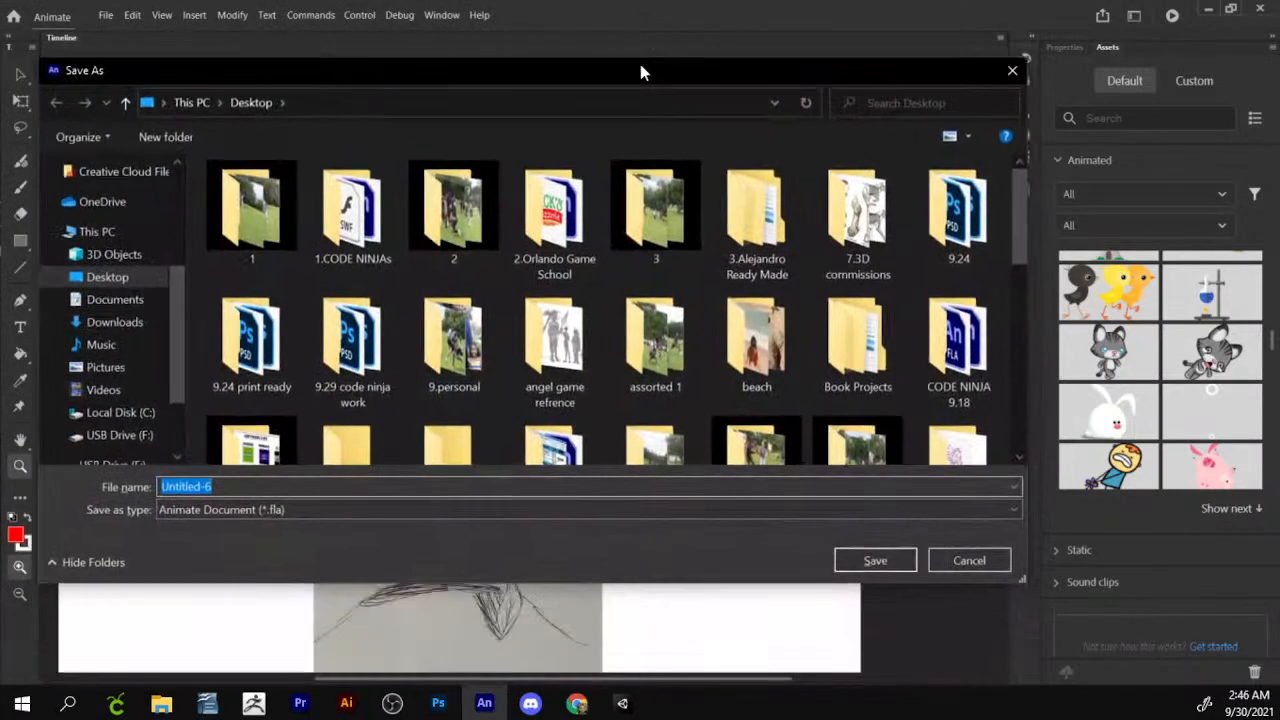
click(199, 137)
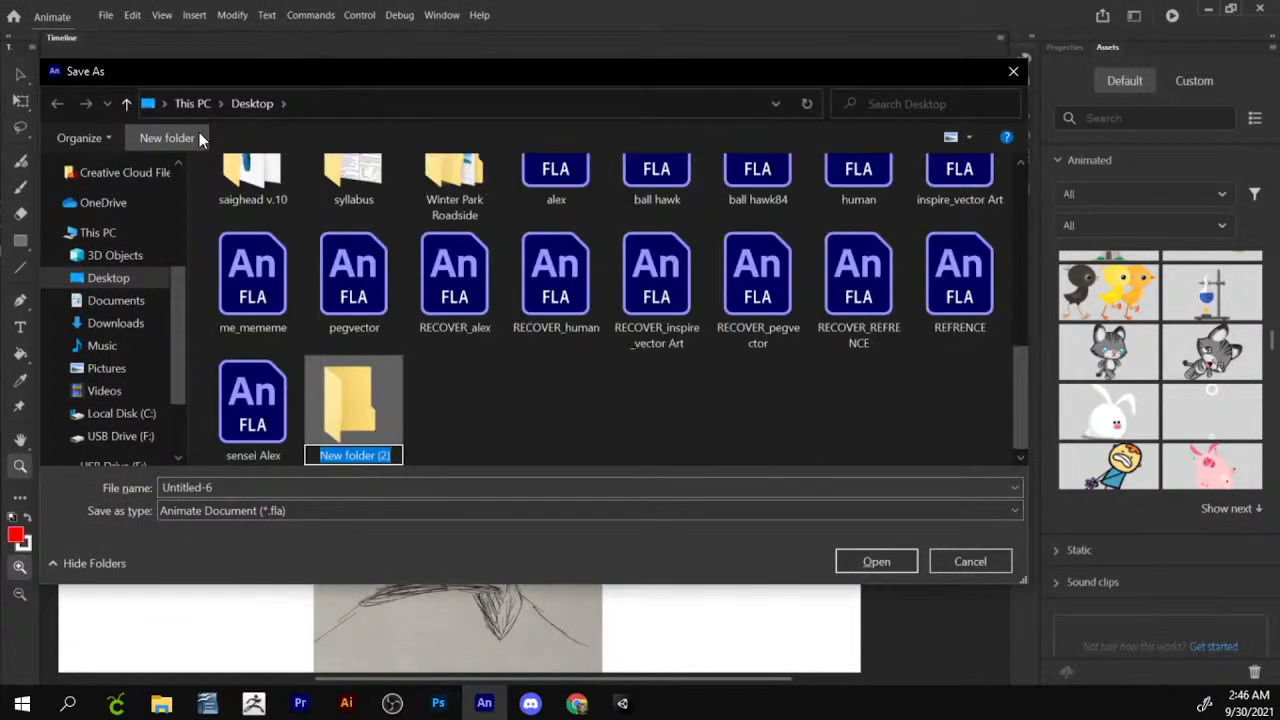
text(inspire char)
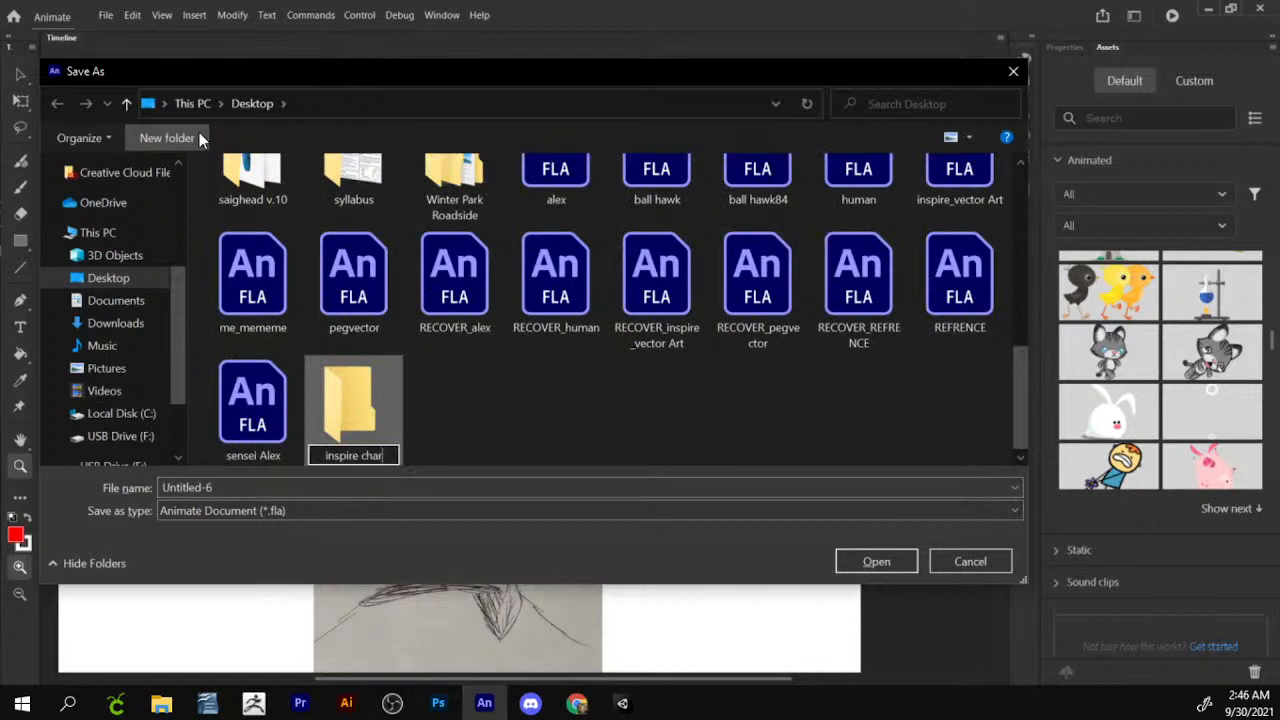
text(actrs)
key(Return)
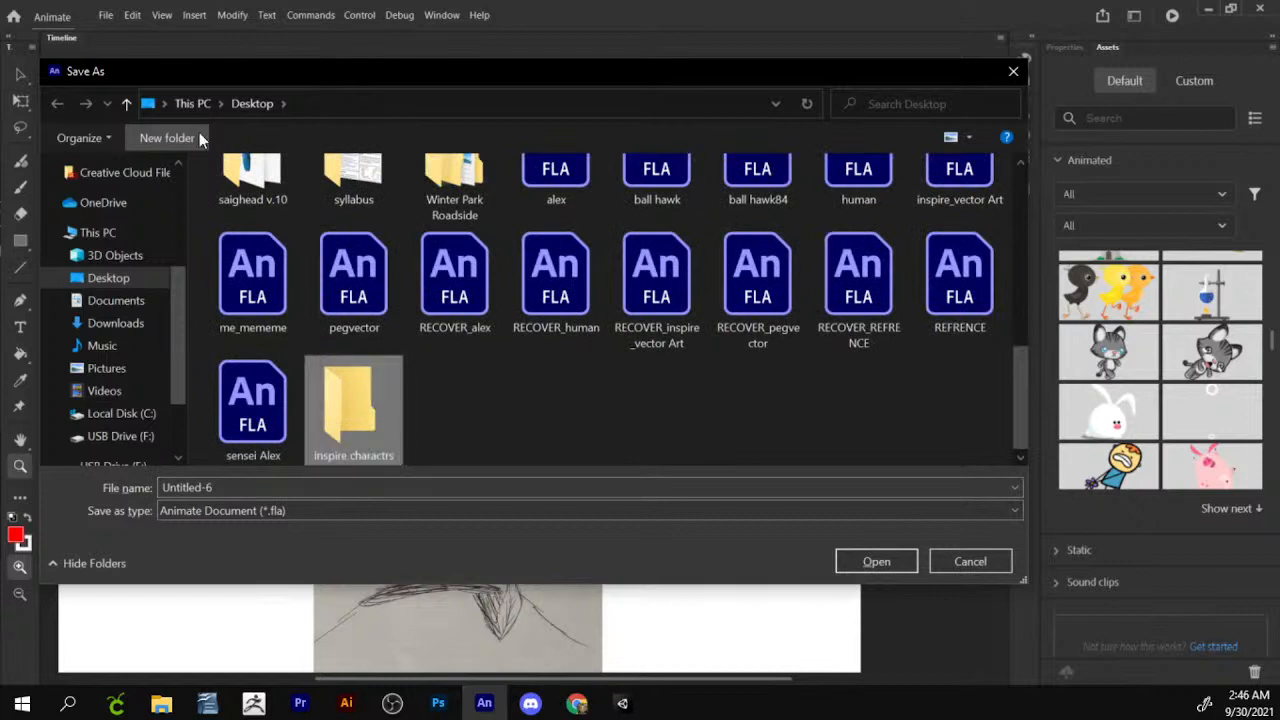
double_click(367, 392)
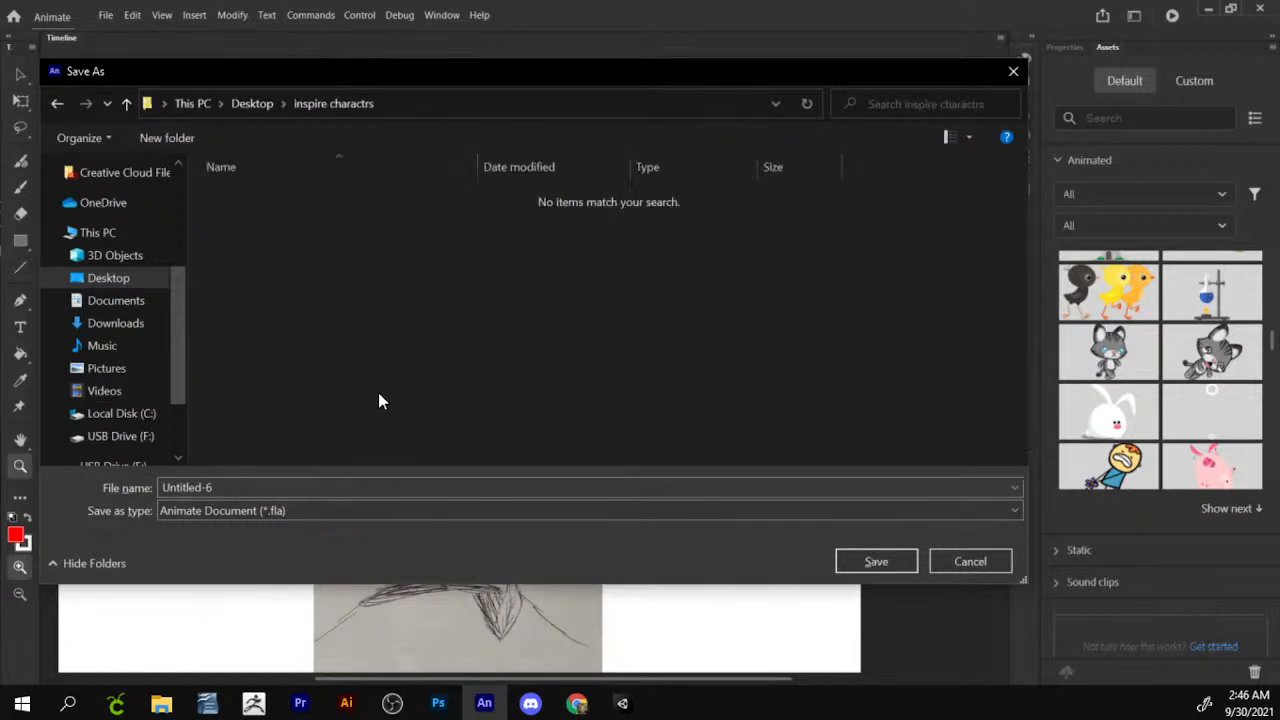
Save the document in the new folder as an Animate Document with the file name "zack_".
click(242, 487)
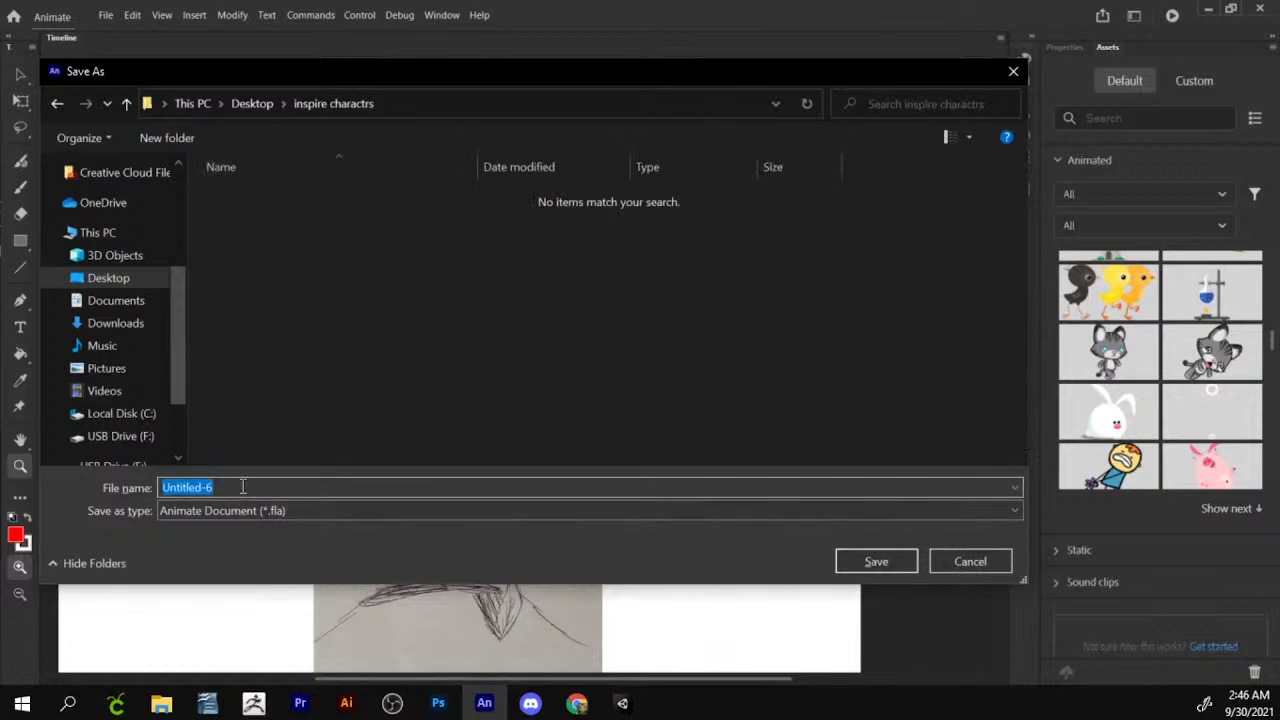
text(zack)
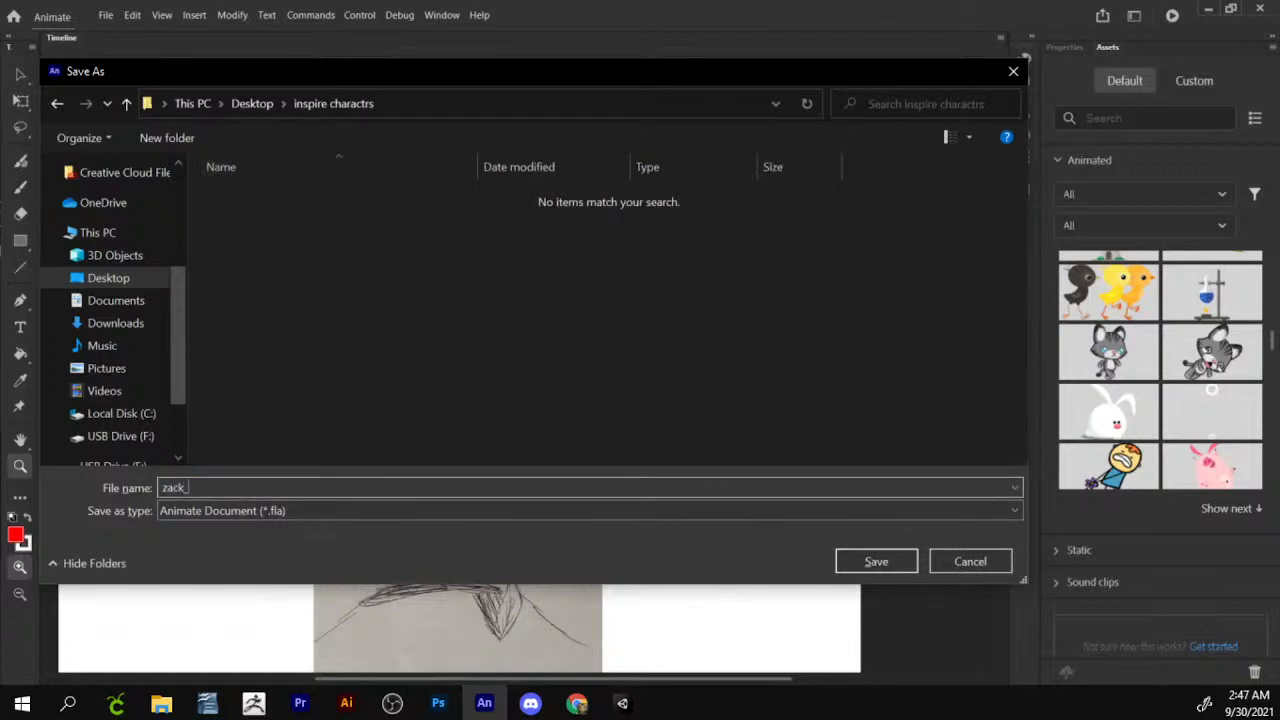
text(_)
key(Return)
Rename the layer that holds the character sketch to "artwork" and lock it.
click(458, 342)
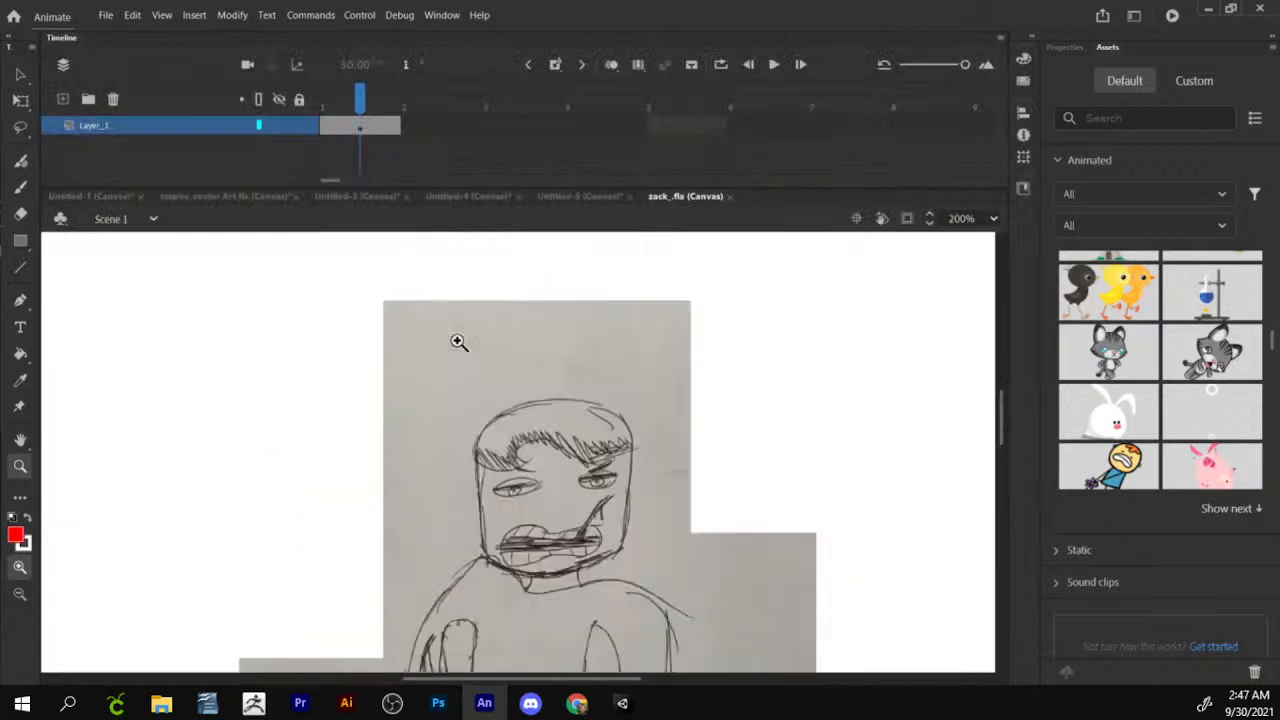
drag(599, 502, 551, 342)
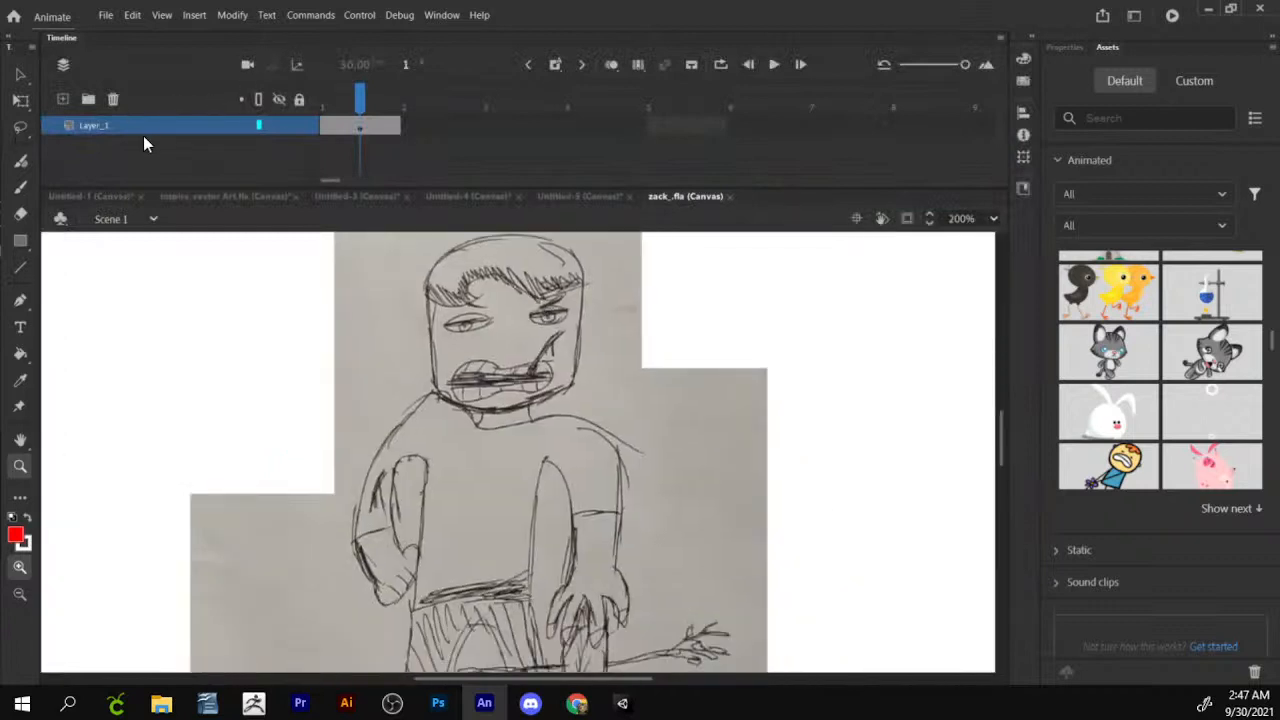
double_click(103, 126)
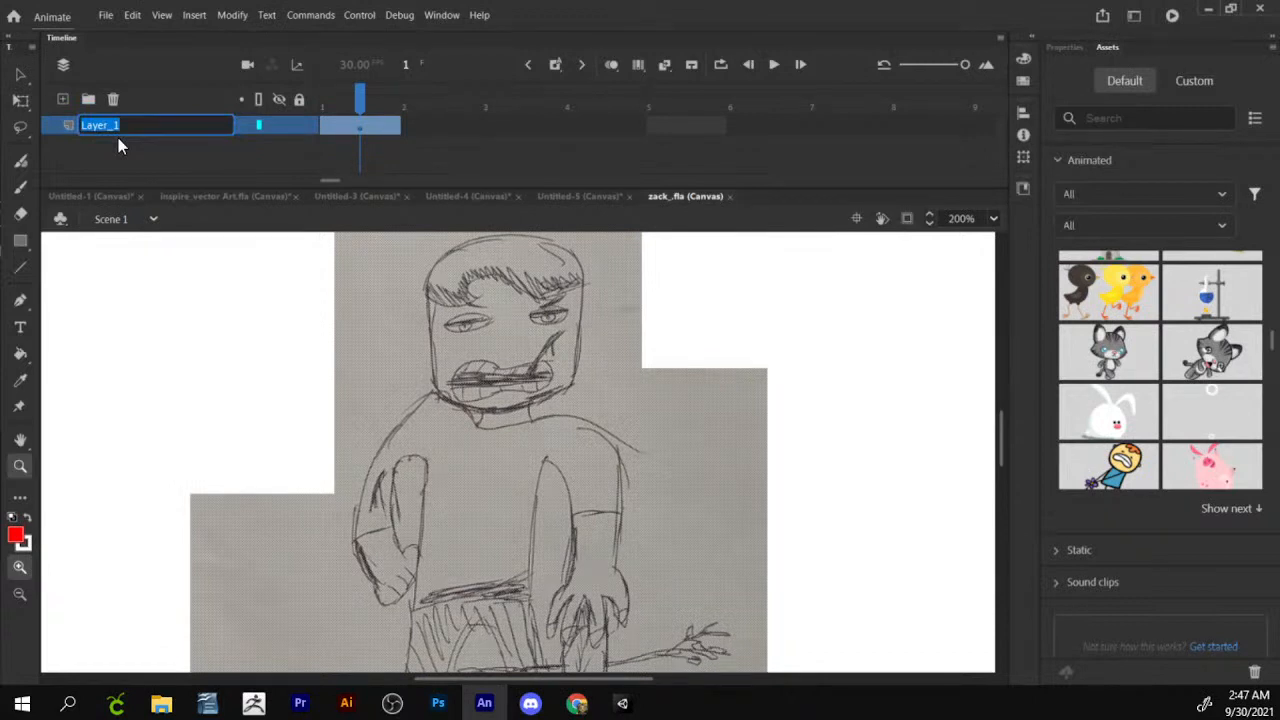
text(artwork)
key(Return)
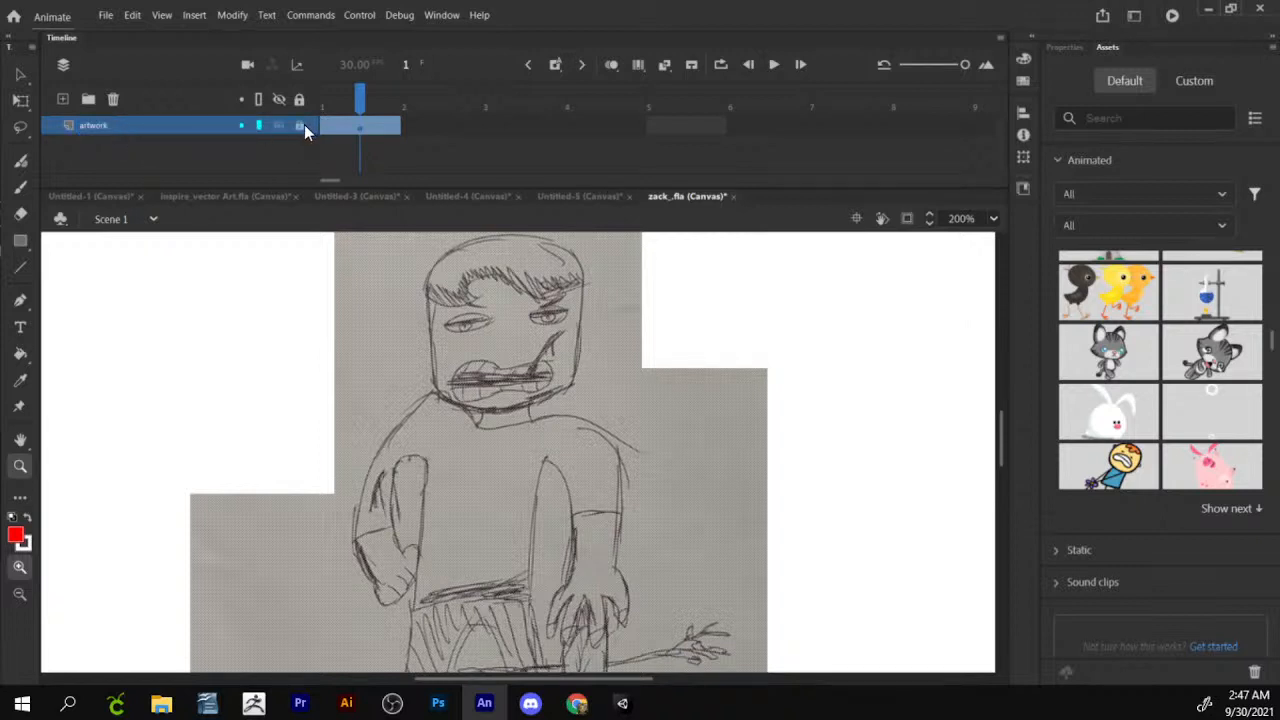
click(304, 124)
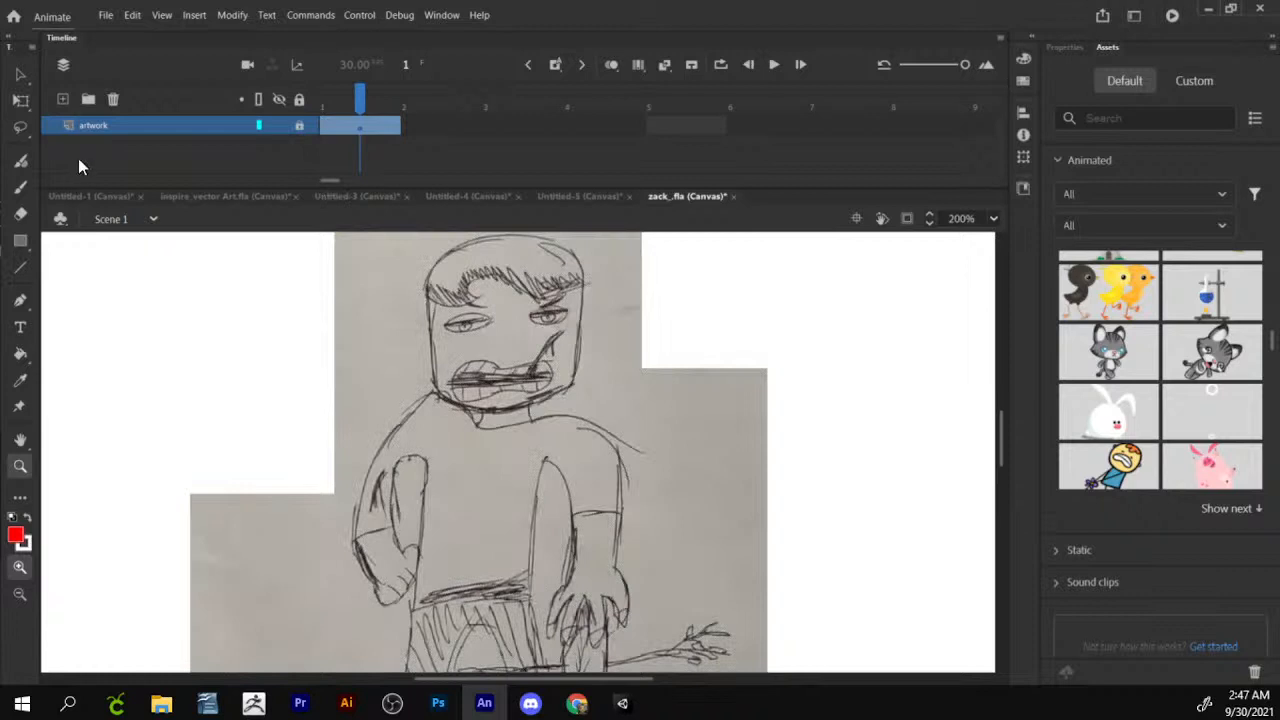
Choose the Classic Brush and add a new layer above the artwork layer.
click(28, 185)
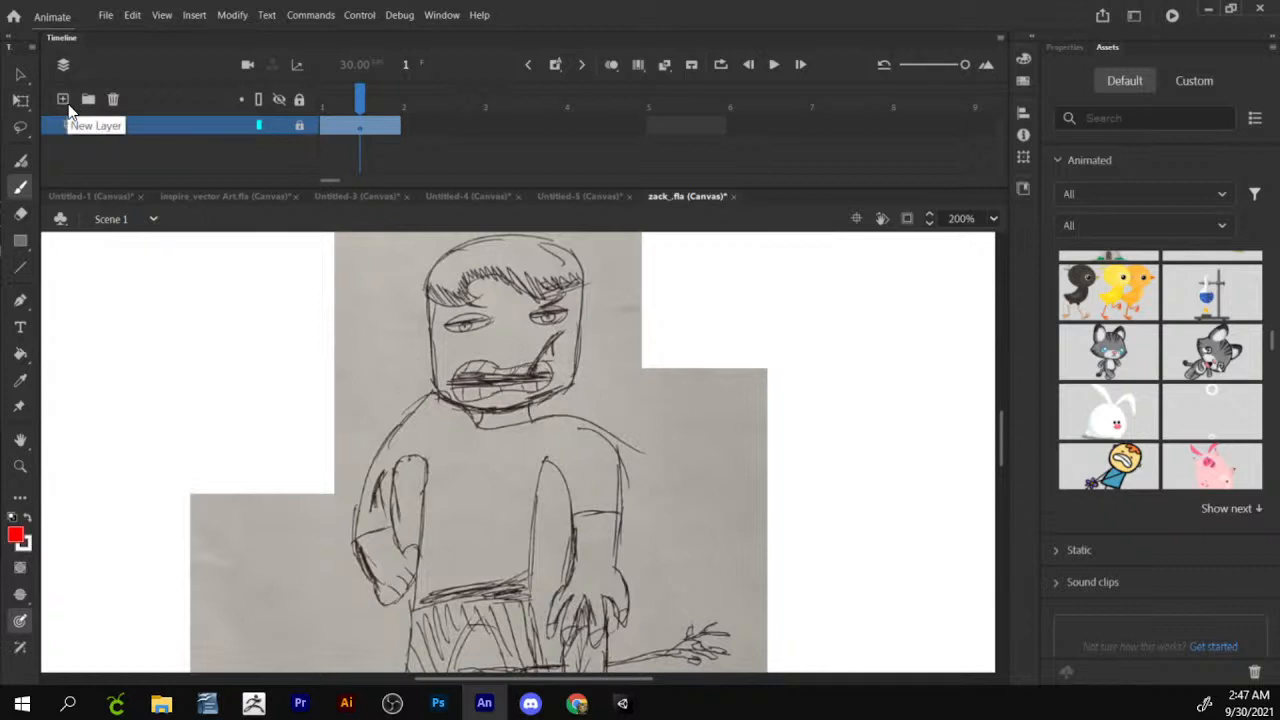
click(68, 104)
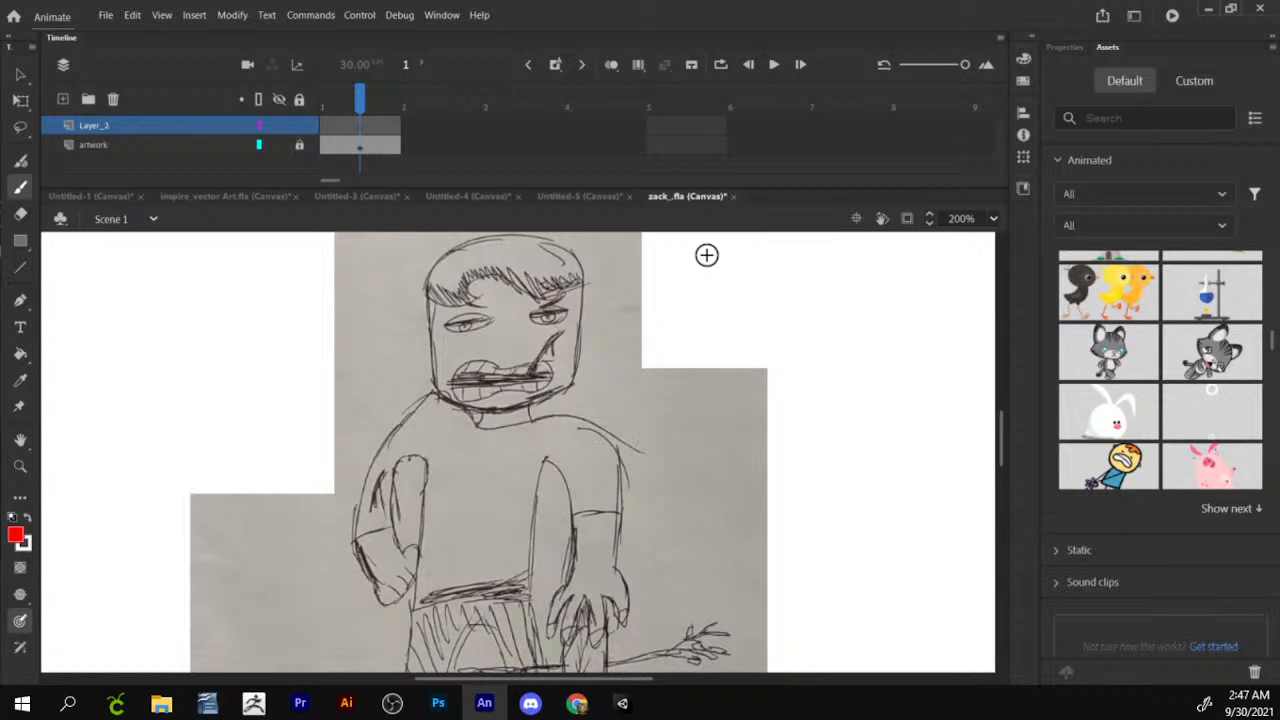
mouse_move(423, 453)
mouse_down()
mouse_move(413, 413)
mouse_move(366, 485)
mouse_up()
drag(424, 330, 534, 440)
drag(602, 387, 594, 494)
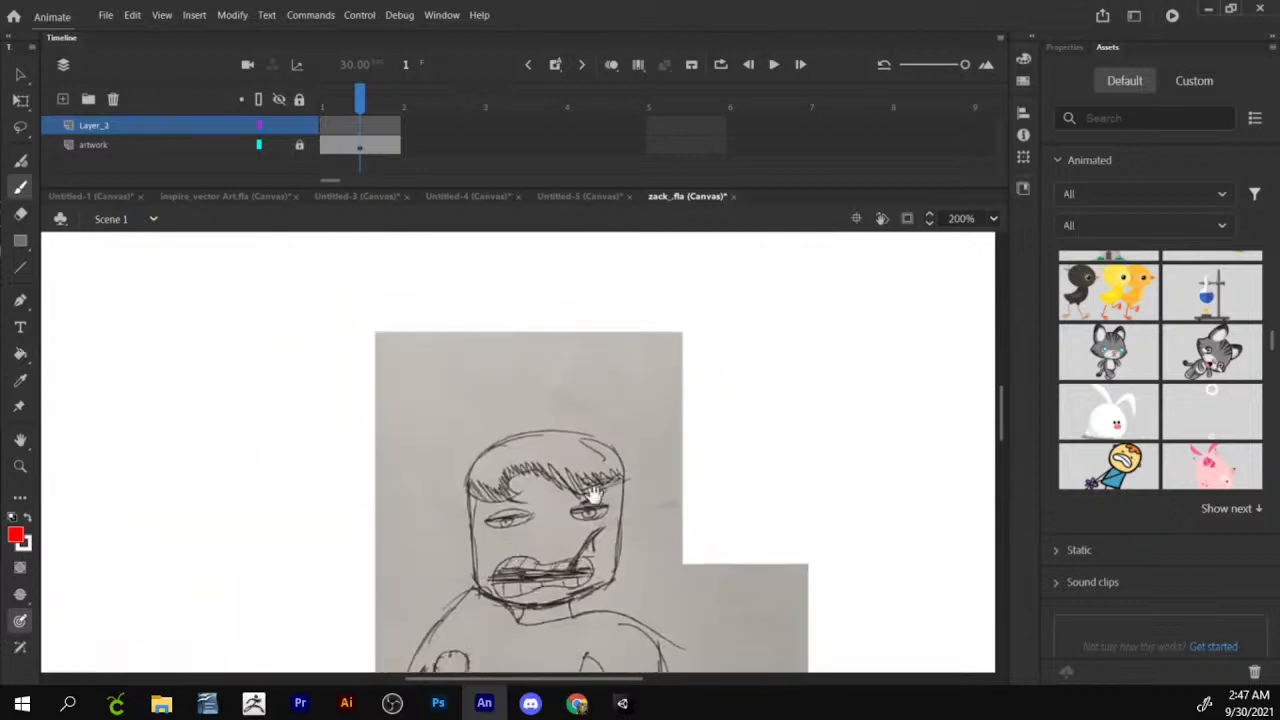
drag(575, 439, 564, 383)
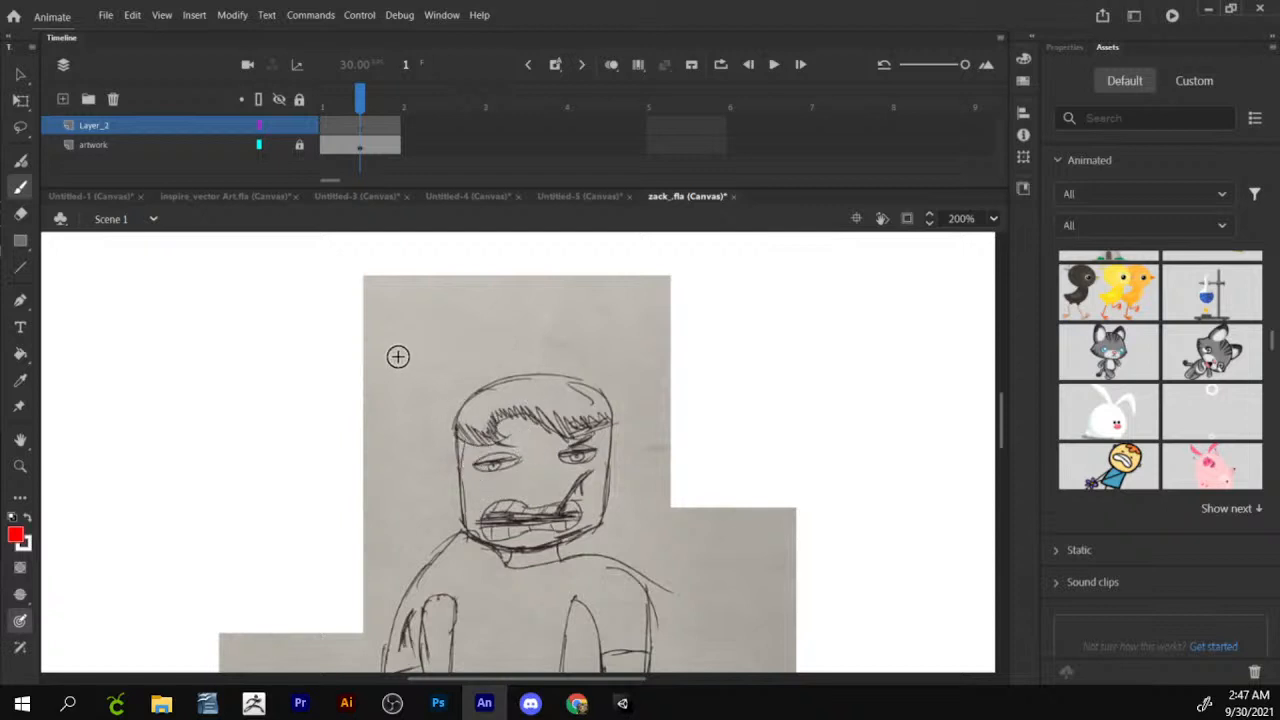
Paint a thick red arched stroke above the character's head on the new layer with the Classic Brush.
click(26, 192)
mouse_move(405, 370)
mouse_down()
mouse_move(433, 347)
mouse_move(540, 336)
mouse_move(641, 372)
mouse_up()
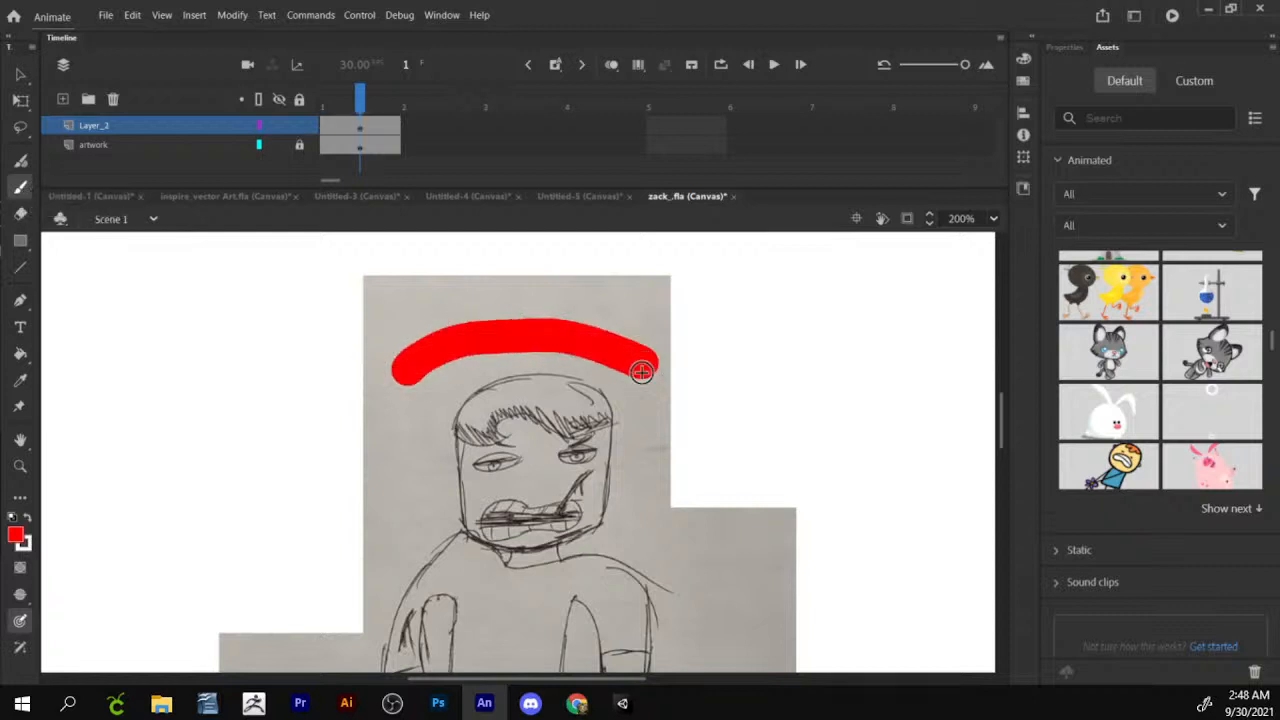
key(space)
mouse_move(661, 561)
mouse_down()
mouse_move(645, 532)
mouse_move(597, 525)
mouse_up()
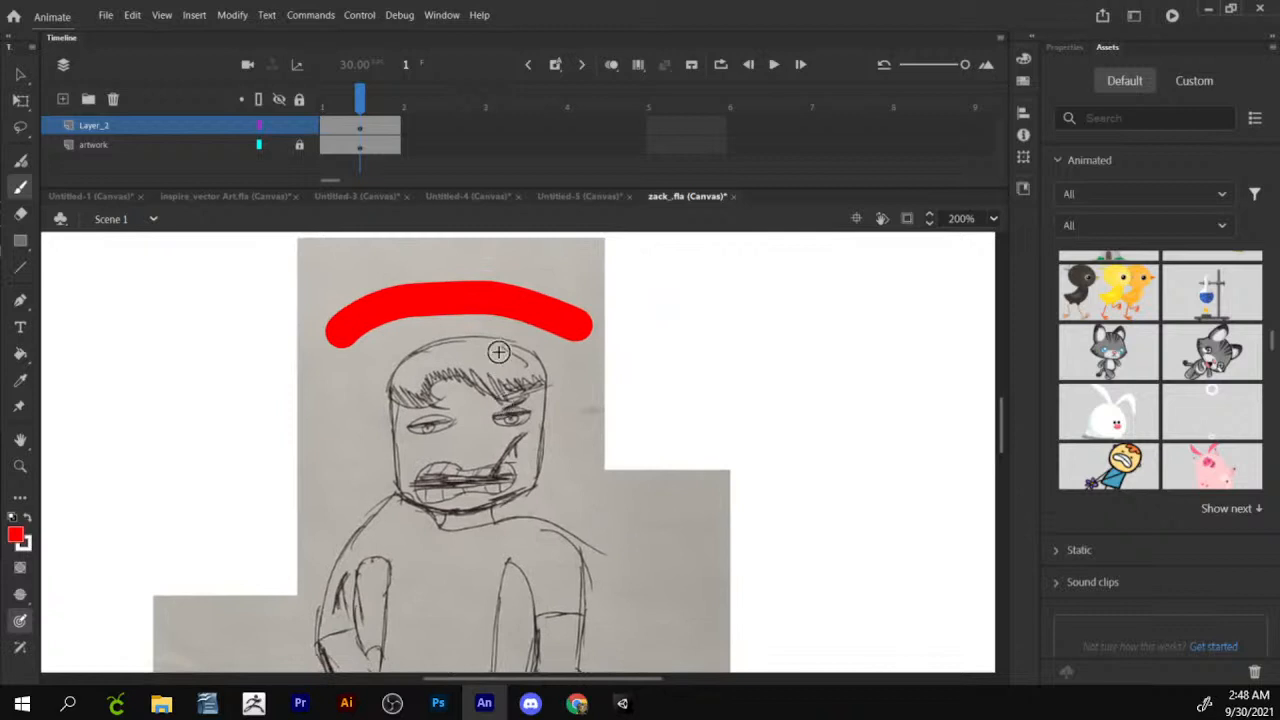
Try reshaping the red stroke by pulling its edges down over the face, and delete the stroke.
key(v)
click(495, 306)
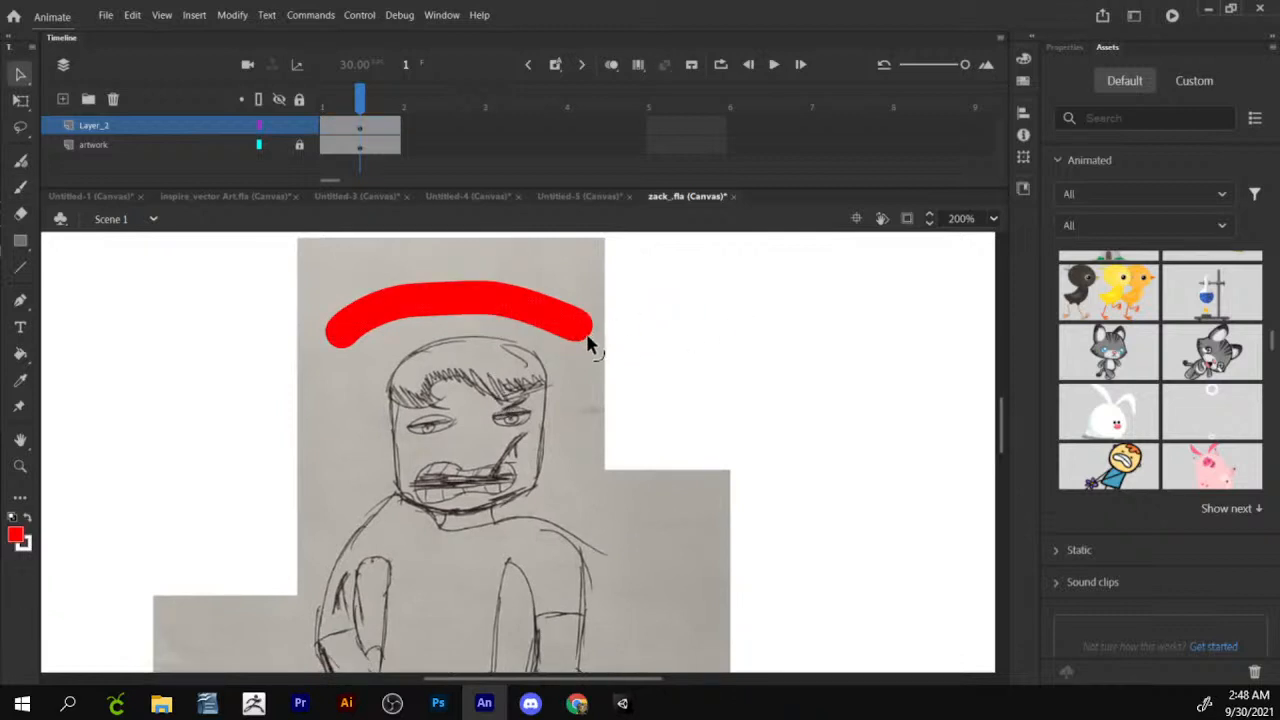
drag(575, 363, 556, 429)
drag(551, 337, 534, 380)
drag(391, 332, 413, 393)
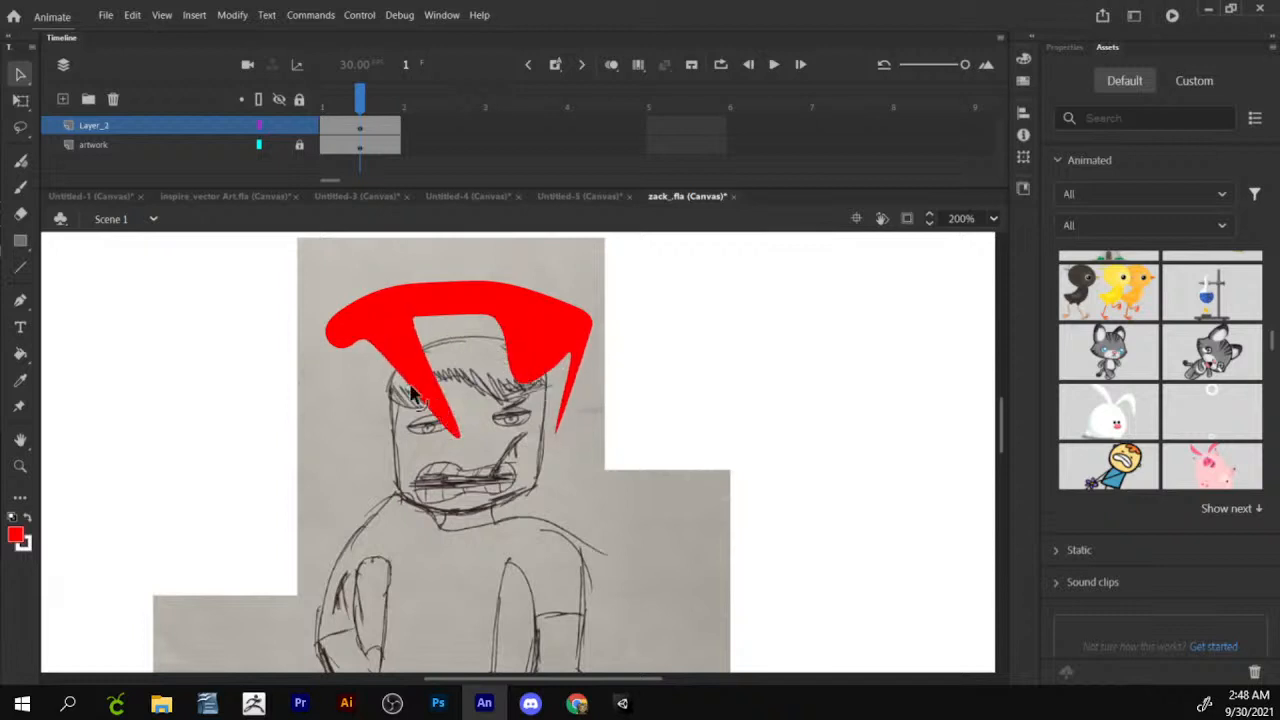
mouse_move(333, 345)
mouse_down()
mouse_move(337, 366)
mouse_move(723, 397)
mouse_up()
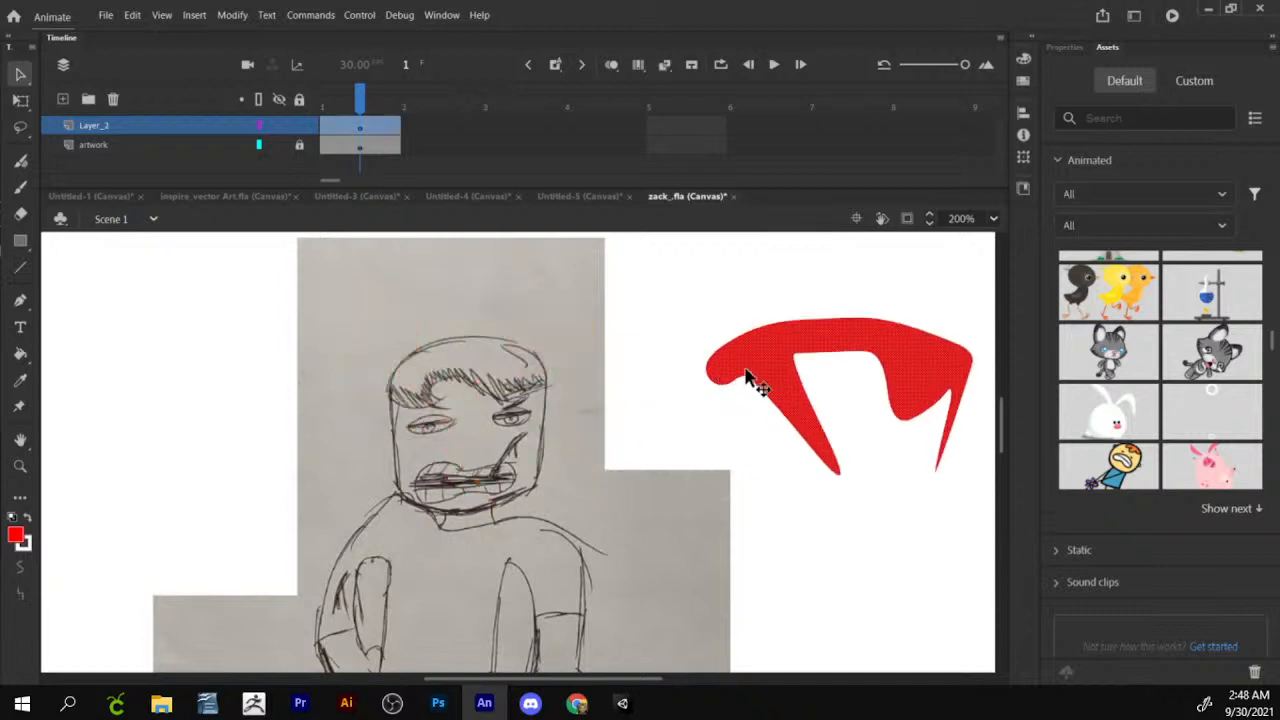
key(Delete)
Display the Classic Brush's properties and switch to the Line tool, opening its stroke style choices.
key(z)
click(540, 385)
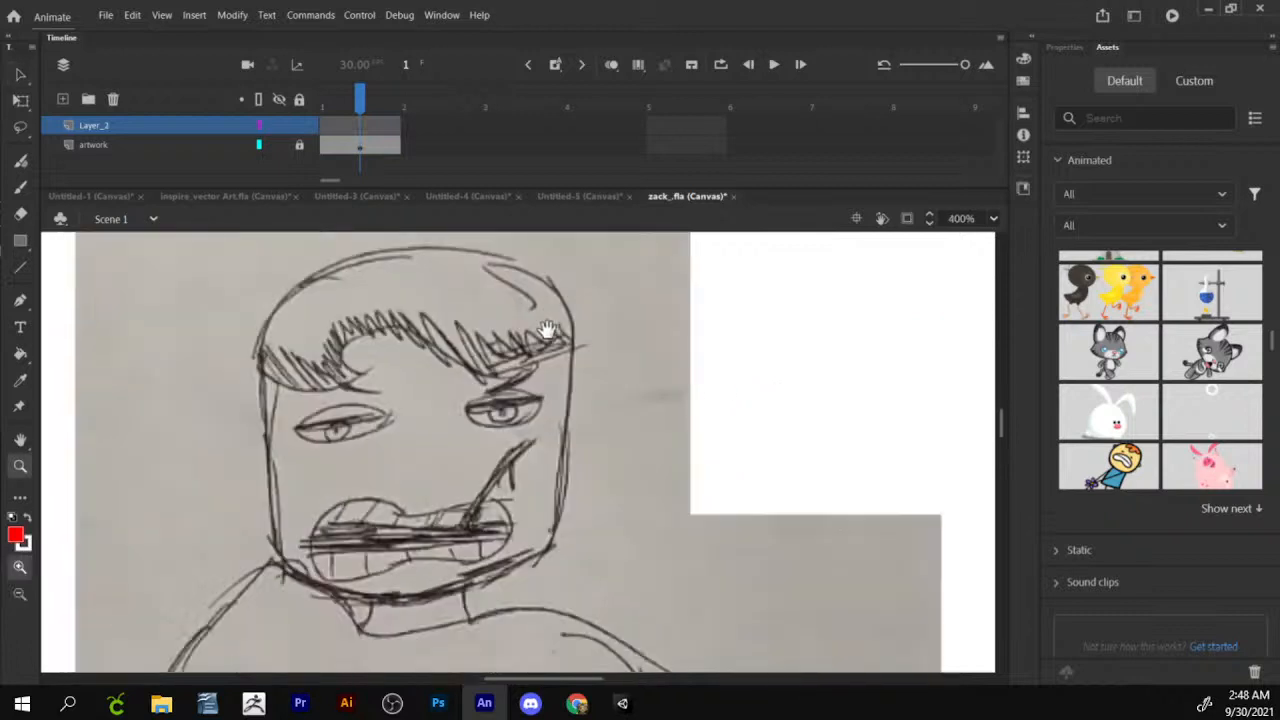
drag(573, 354, 566, 450)
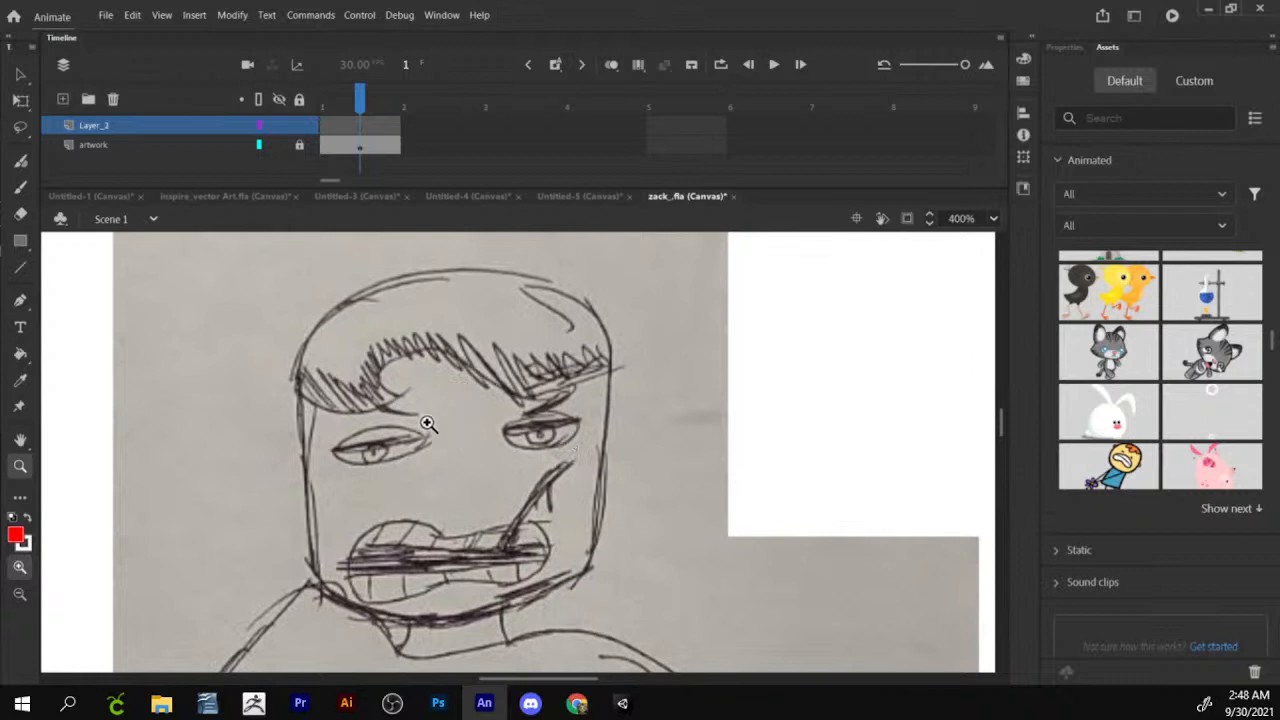
click(20, 187)
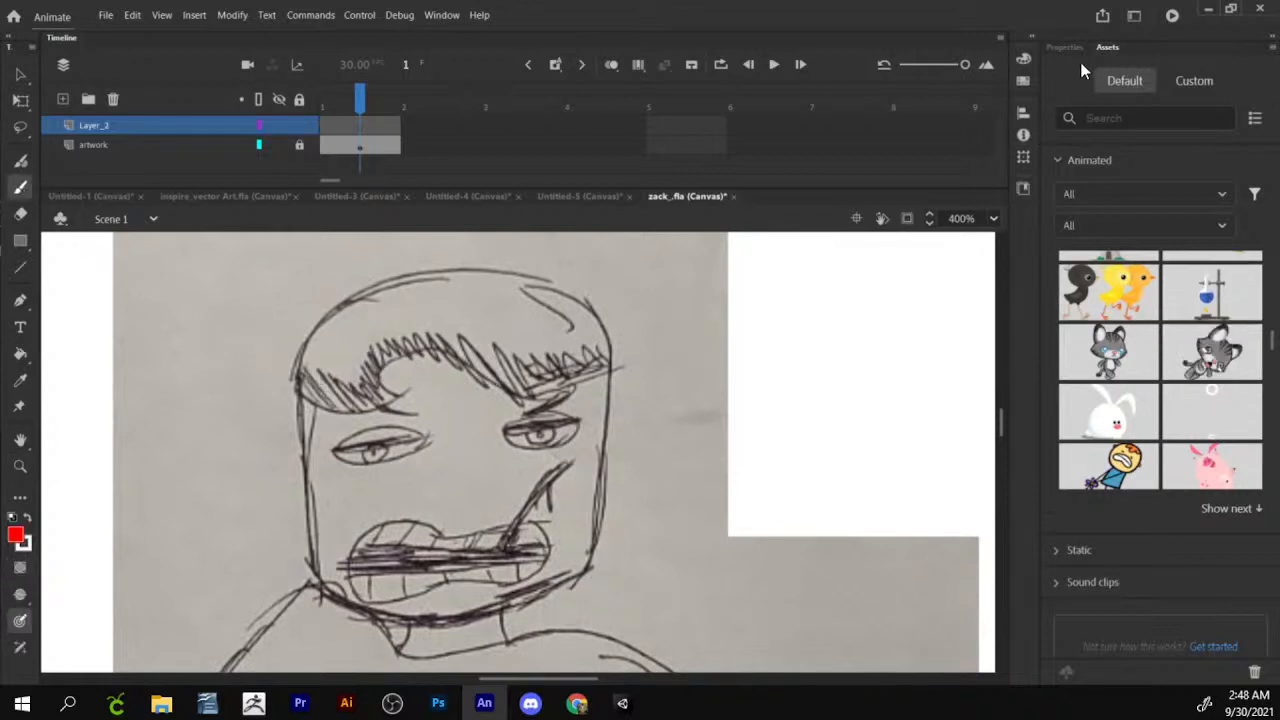
click(1065, 47)
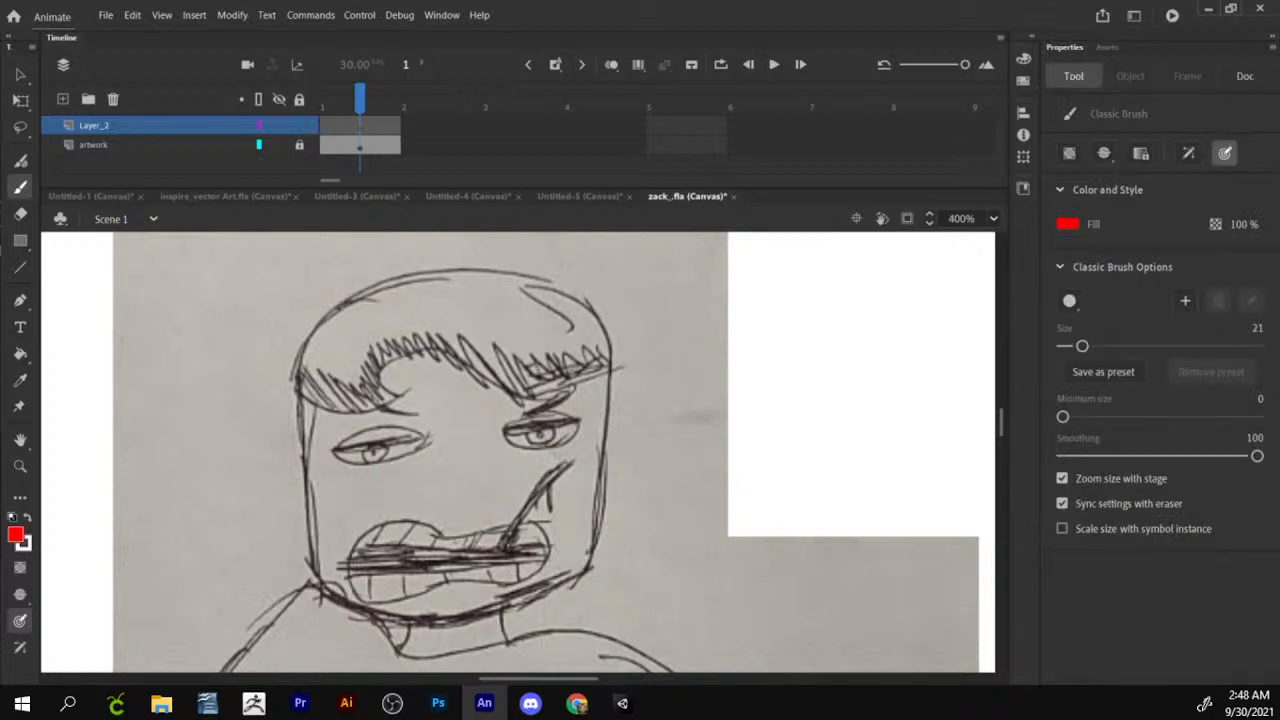
click(20, 268)
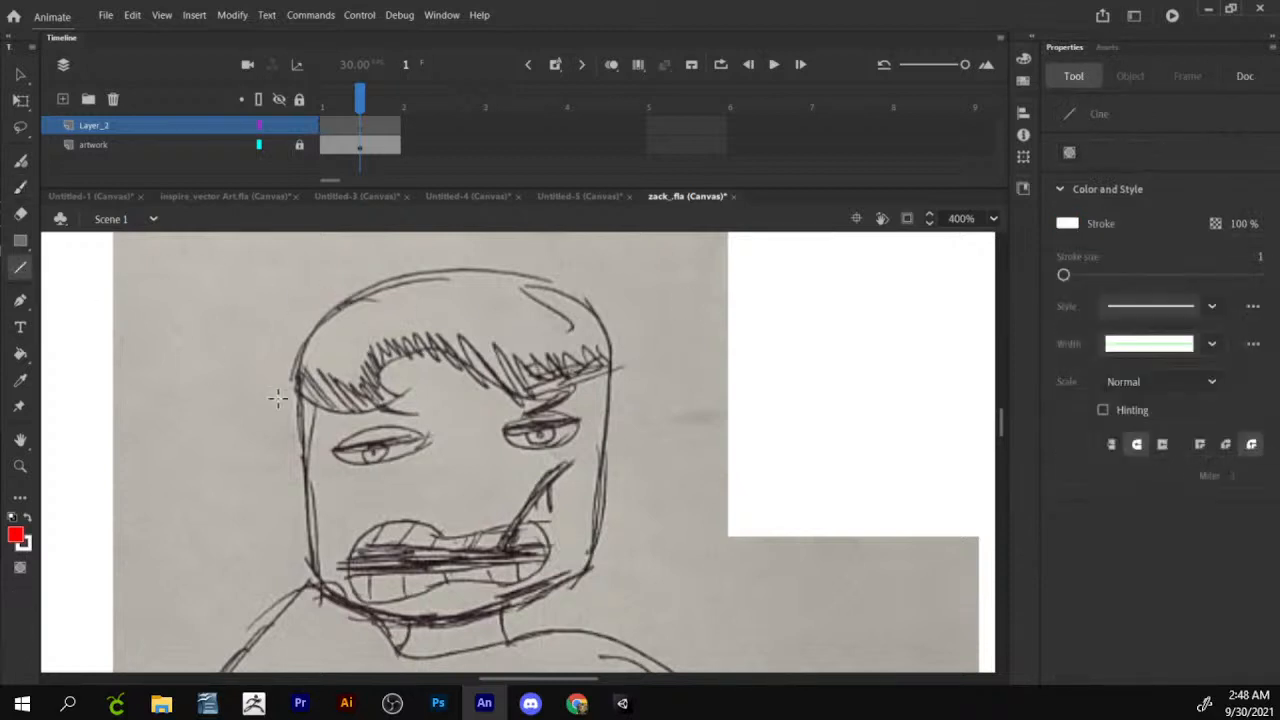
mouse_move(390, 458)
mouse_down()
mouse_move(463, 200)
mouse_move(465, 432)
mouse_move(385, 438)
mouse_up()
drag(286, 355, 316, 565)
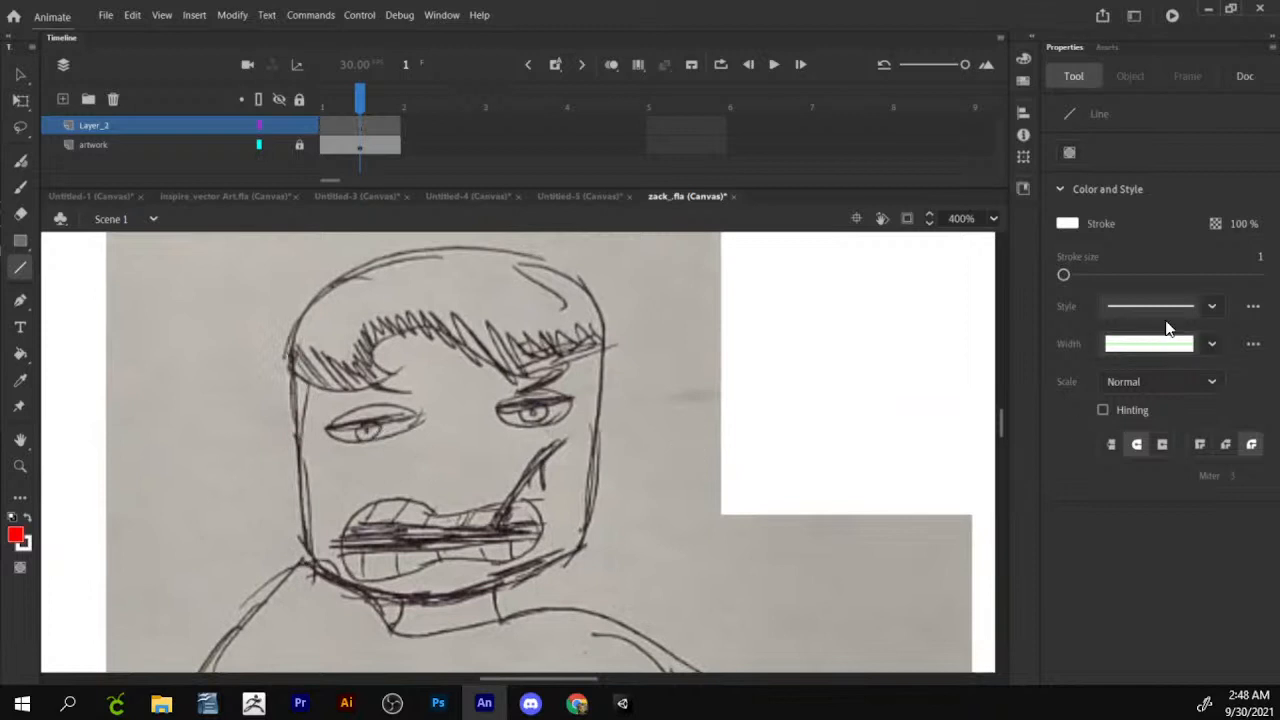
click(1203, 306)
click(1226, 290)
Draw a small square with a red fill and white stroke on the paper beside the character's head.
click(20, 242)
drag(241, 272, 147, 366)
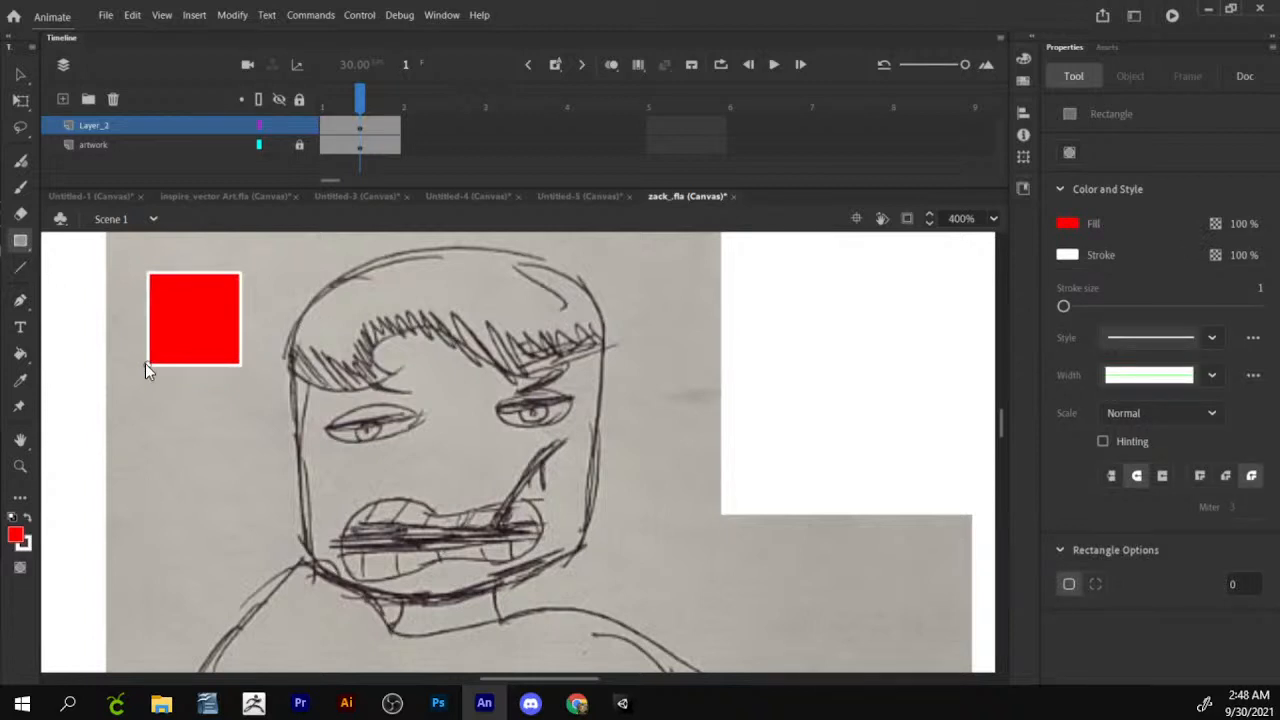
key(v)
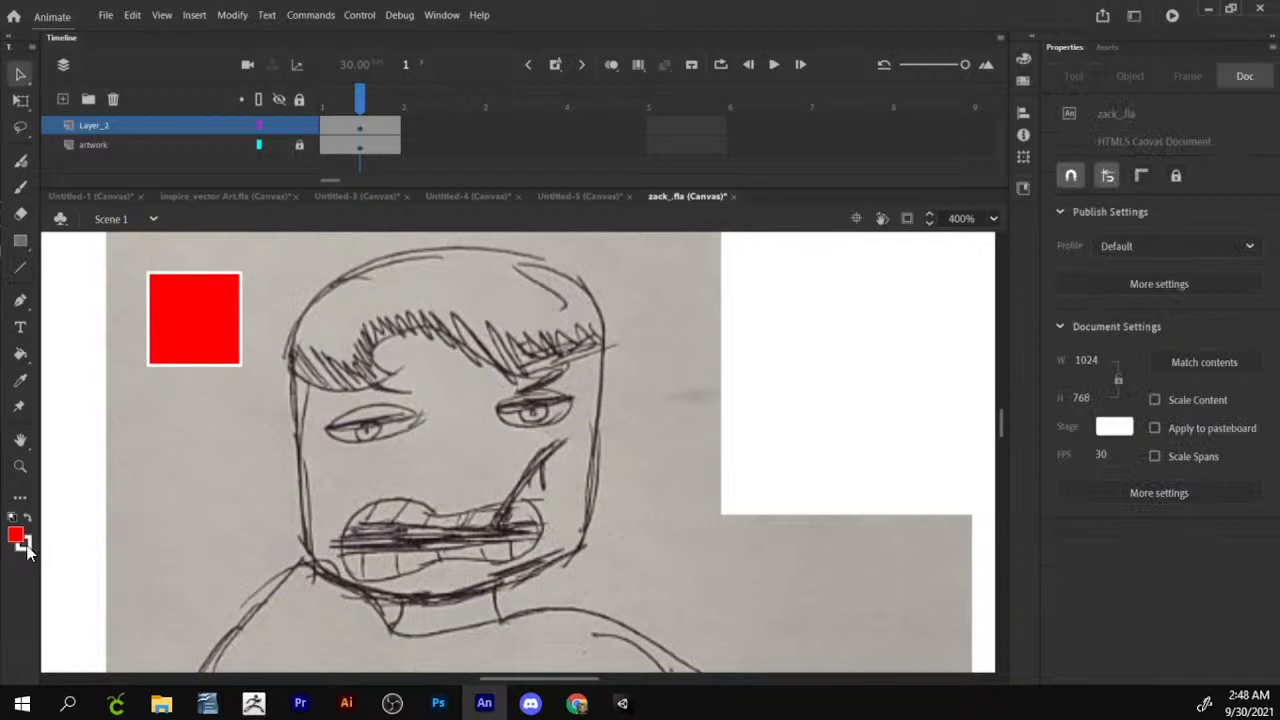
Set the stroke colour to red from the default swatches.
click(23, 546)
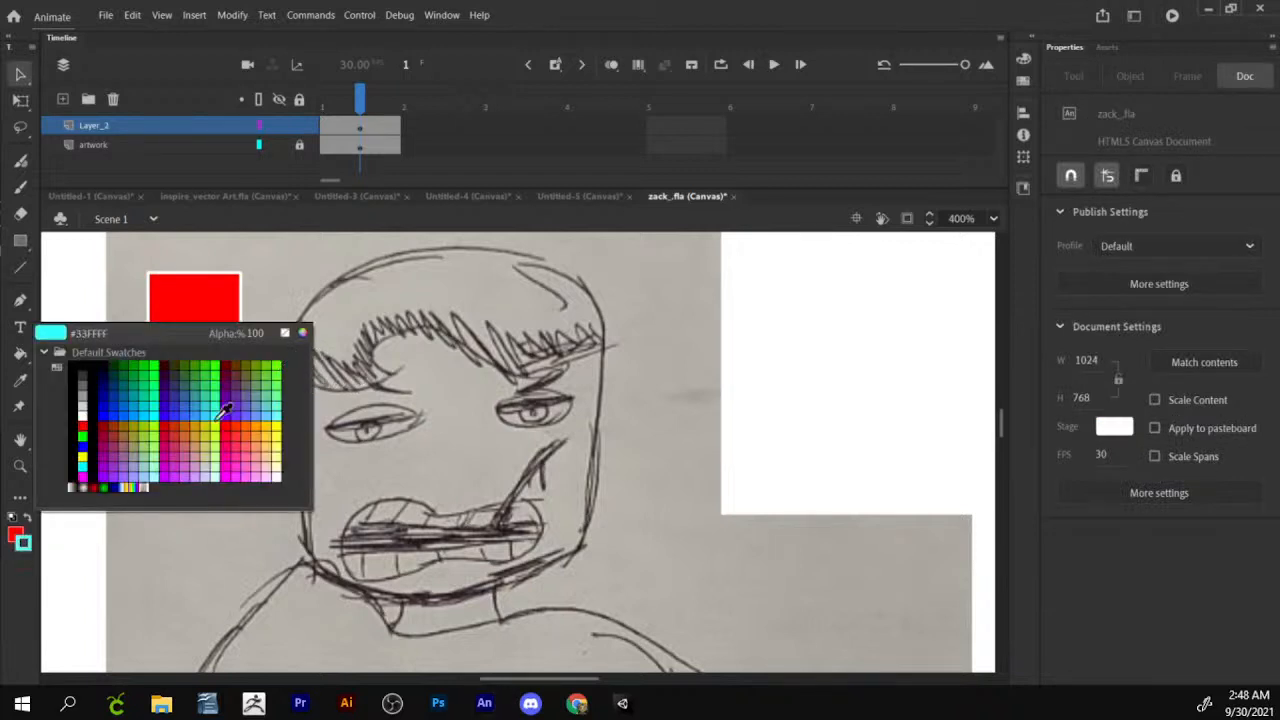
click(82, 424)
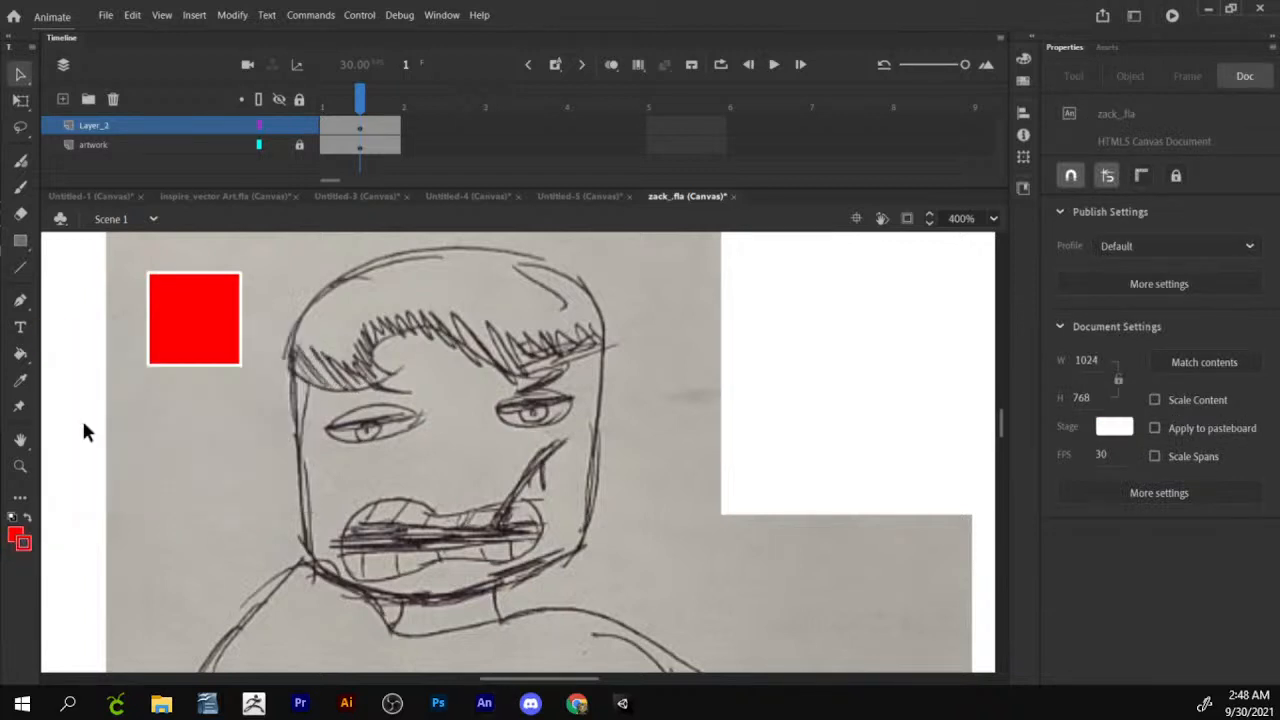
click(196, 345)
click(277, 370)
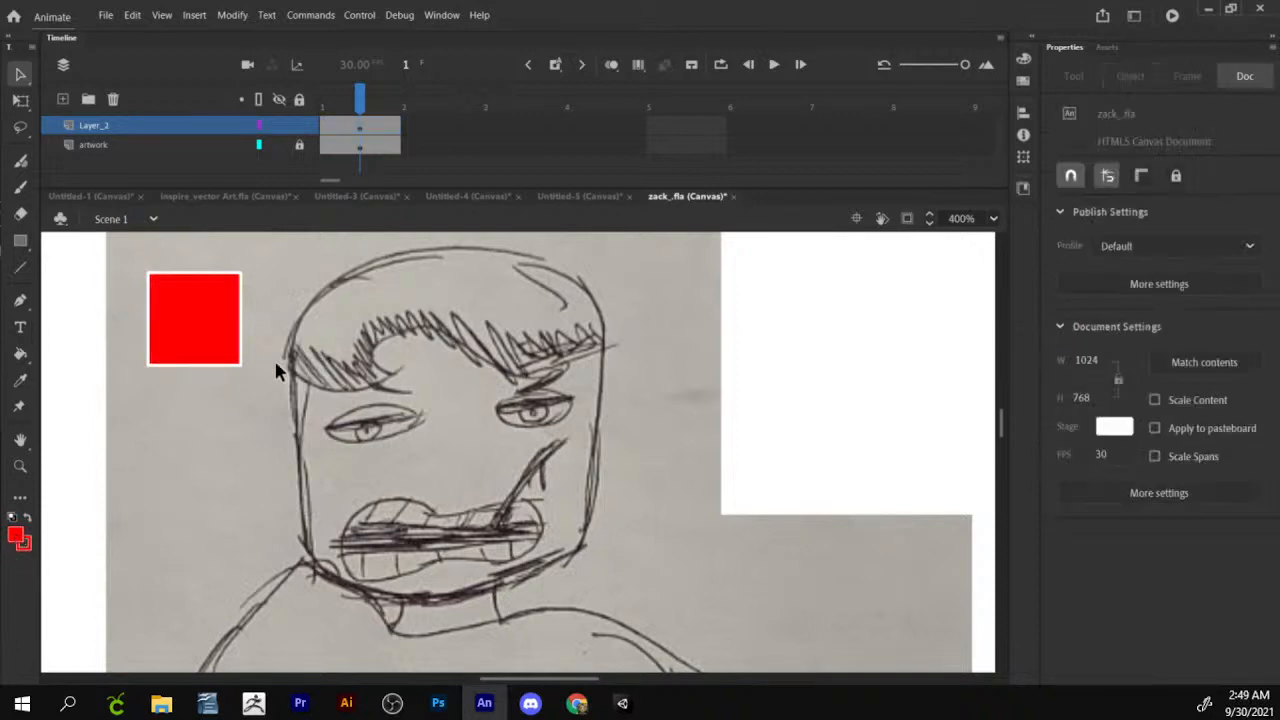
Trace the left side of the character's face with a straight red line from the hair down to the jaw.
click(20, 271)
drag(467, 359, 411, 415)
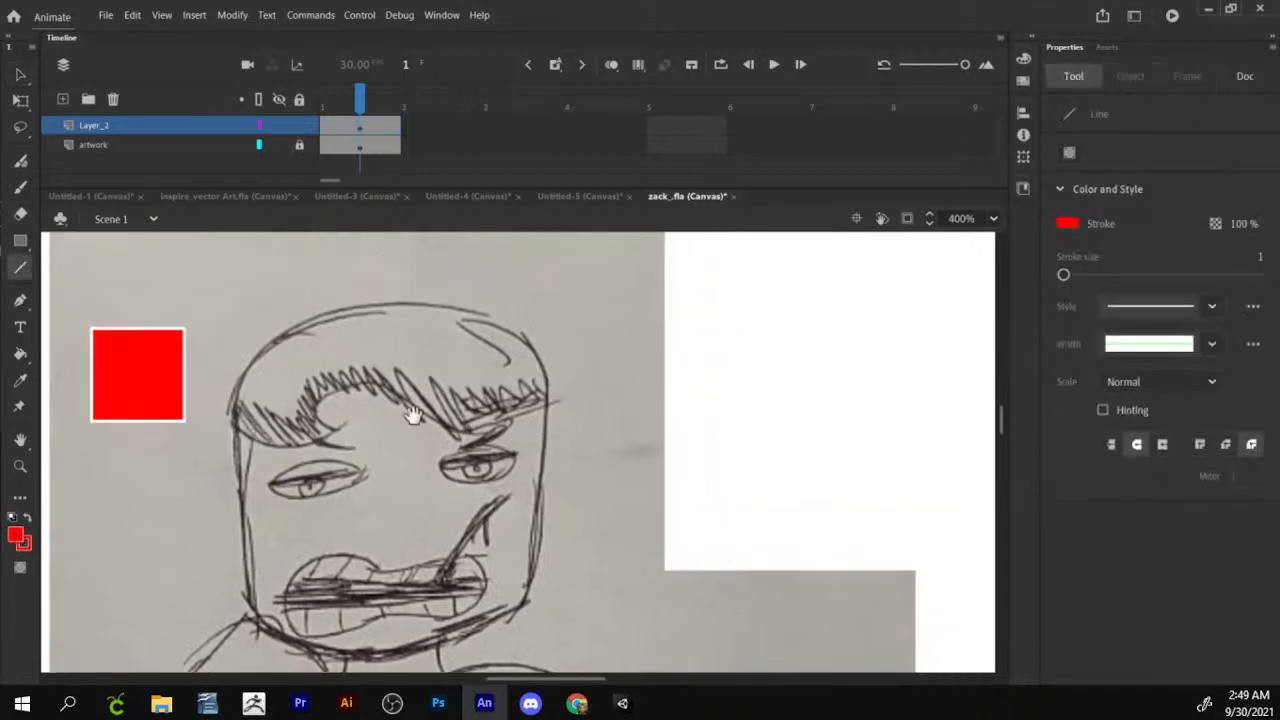
key(z)
click(528, 422)
drag(450, 512, 589, 369)
drag(453, 468, 548, 354)
drag(485, 386, 472, 408)
drag(316, 383, 352, 268)
drag(328, 355, 309, 543)
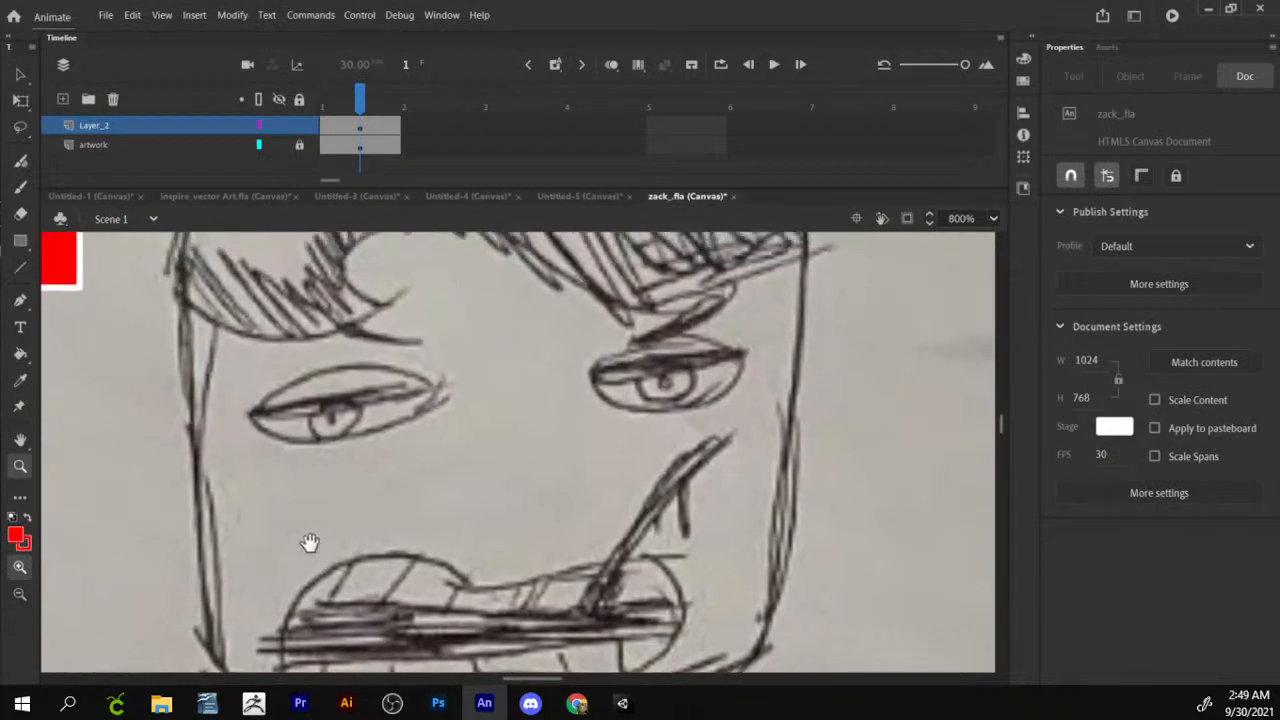
drag(234, 441, 289, 446)
key(n)
drag(240, 305, 265, 657)
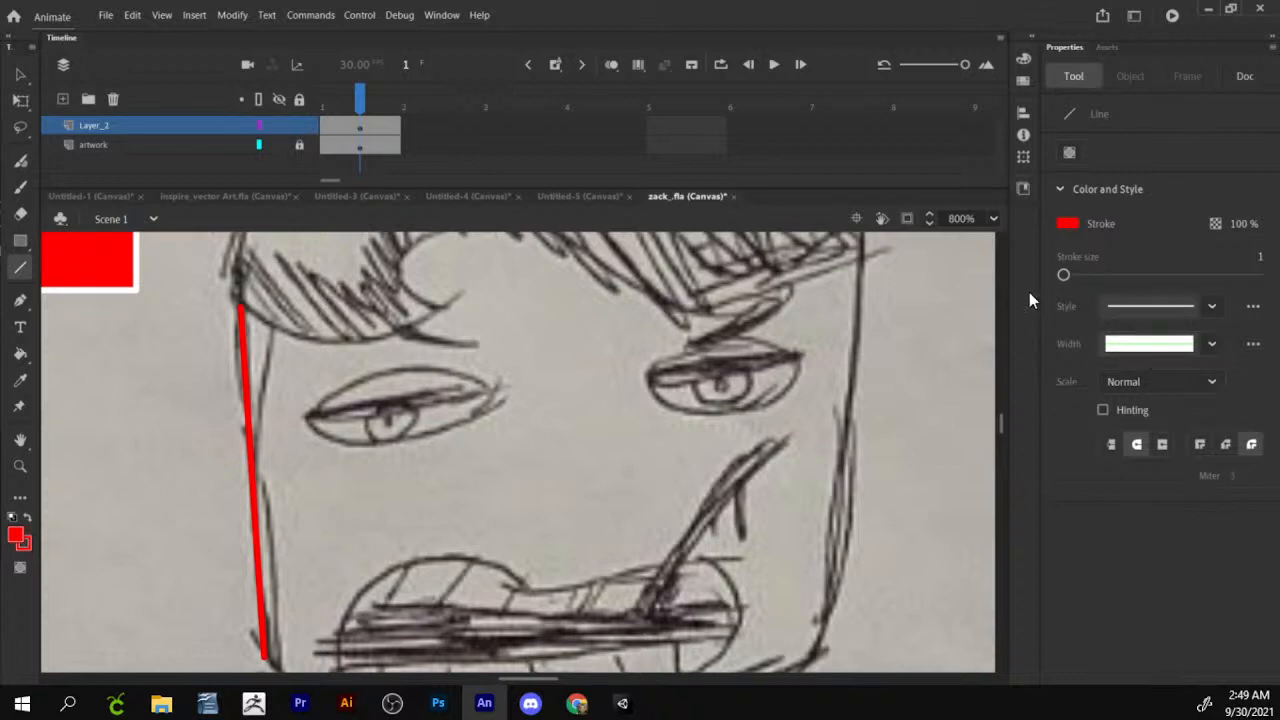
Draw red lines down the right side of the face and across the chin, and bend the left chin line to the sketch.
drag(306, 350, 266, 391)
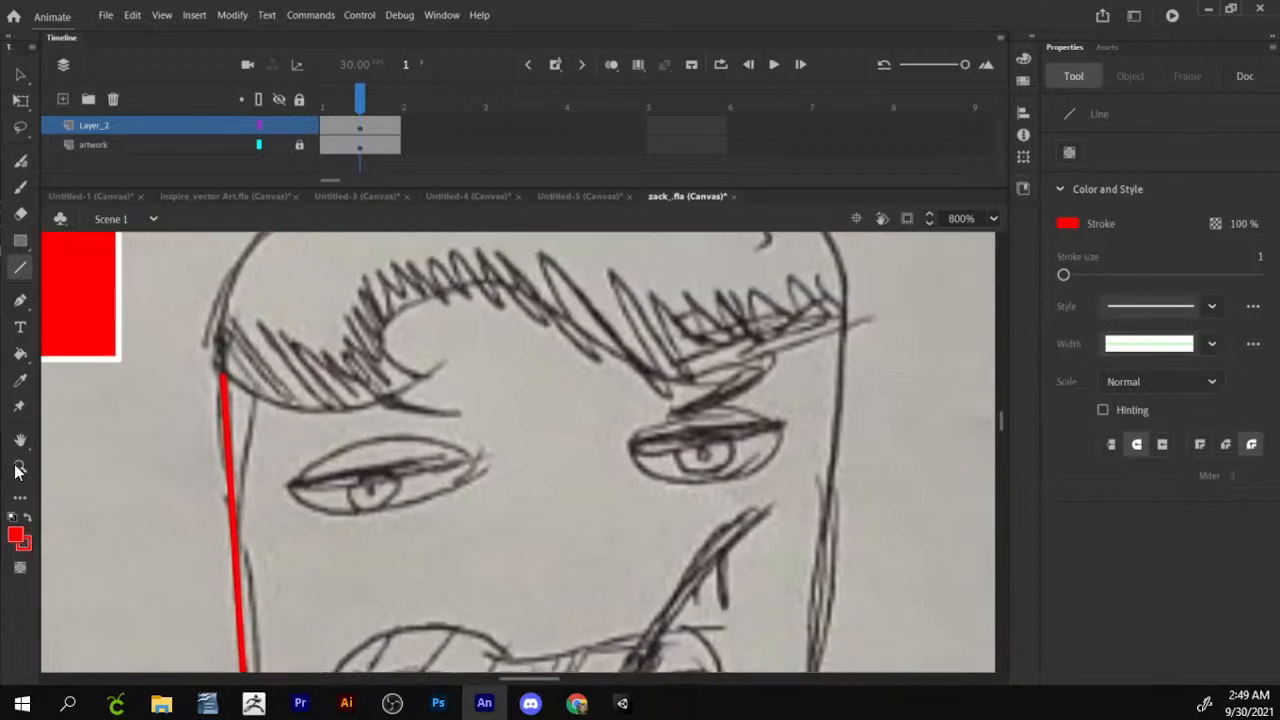
click(18, 467)
click(309, 472)
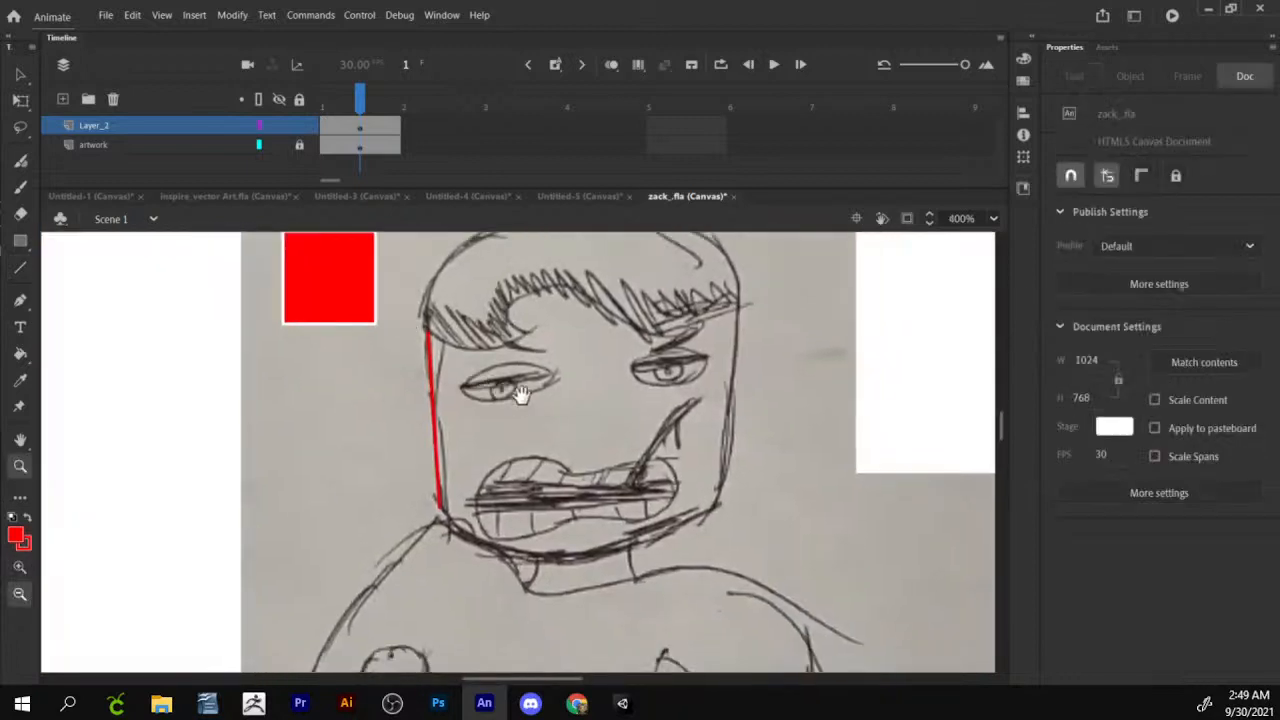
key(n)
mouse_move(721, 351)
mouse_down()
mouse_move(665, 357)
mouse_move(659, 512)
mouse_move(385, 514)
mouse_move(400, 545)
mouse_move(570, 560)
mouse_move(523, 566)
mouse_up()
drag(523, 566, 385, 515)
key(v)
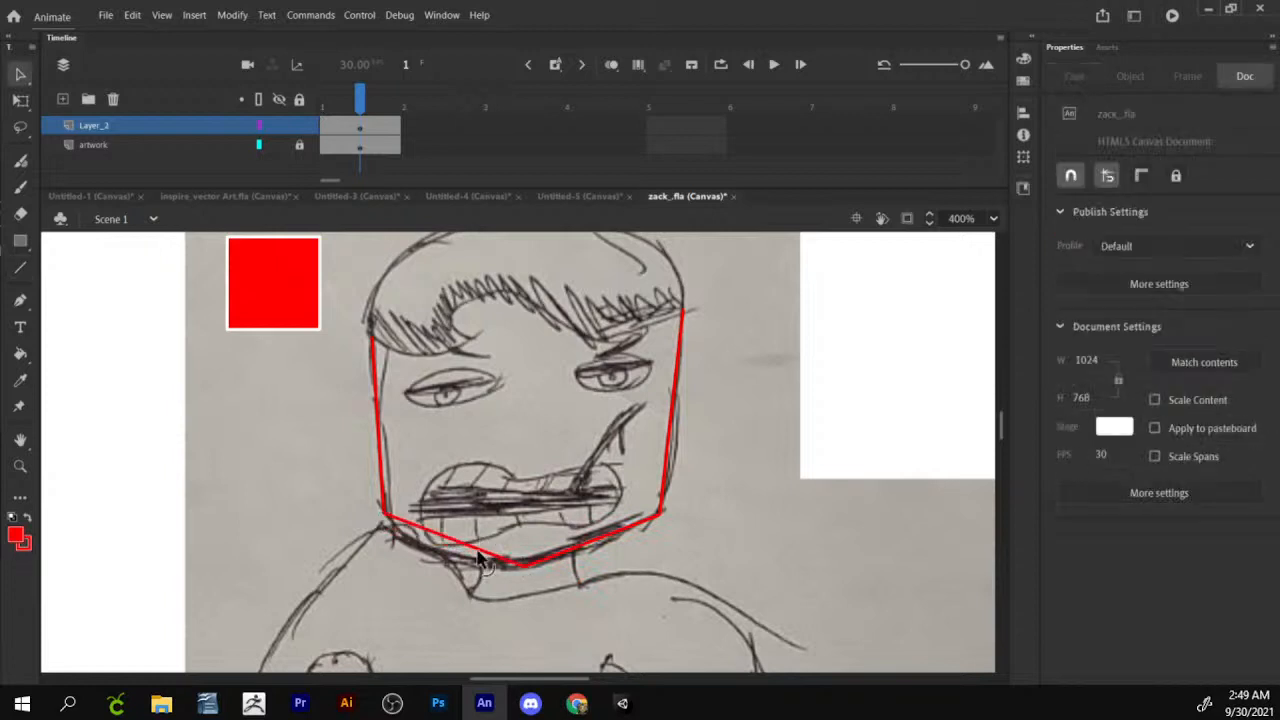
drag(480, 562, 471, 571)
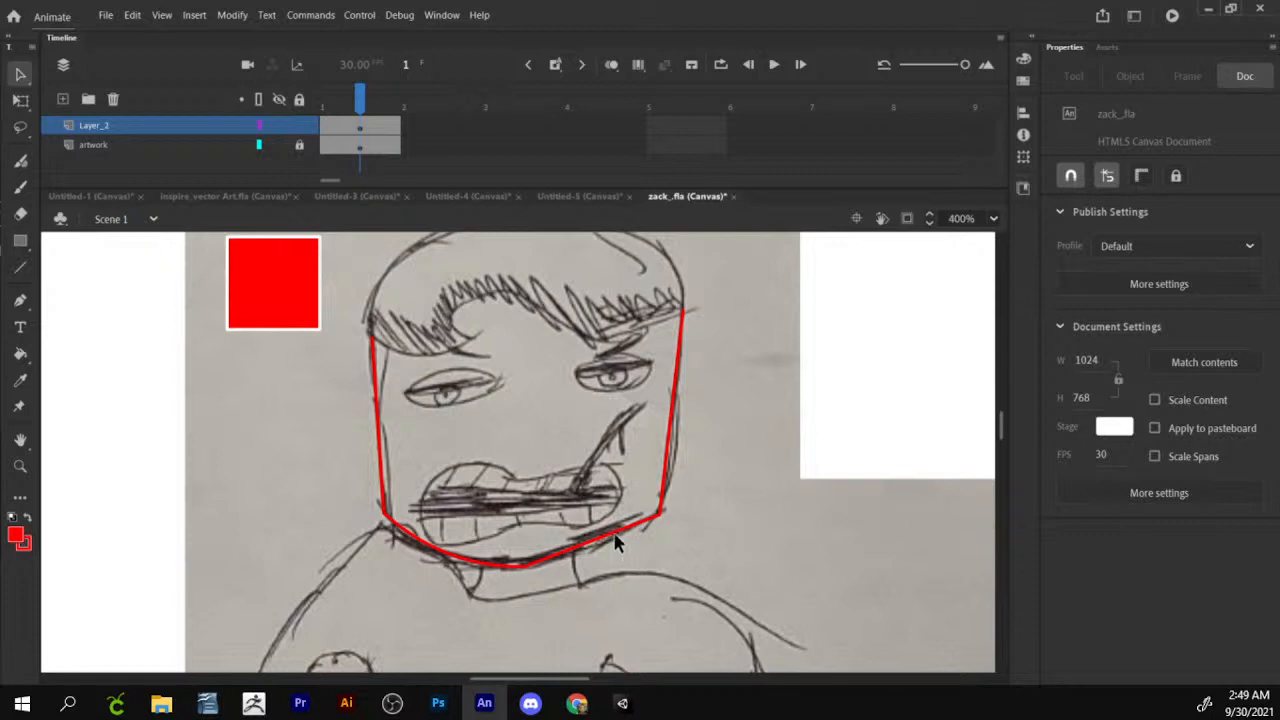
Draw a line from the left face edge up to the top of the head and curve it along the hair outline.
scroll(540, 500, up, 3)
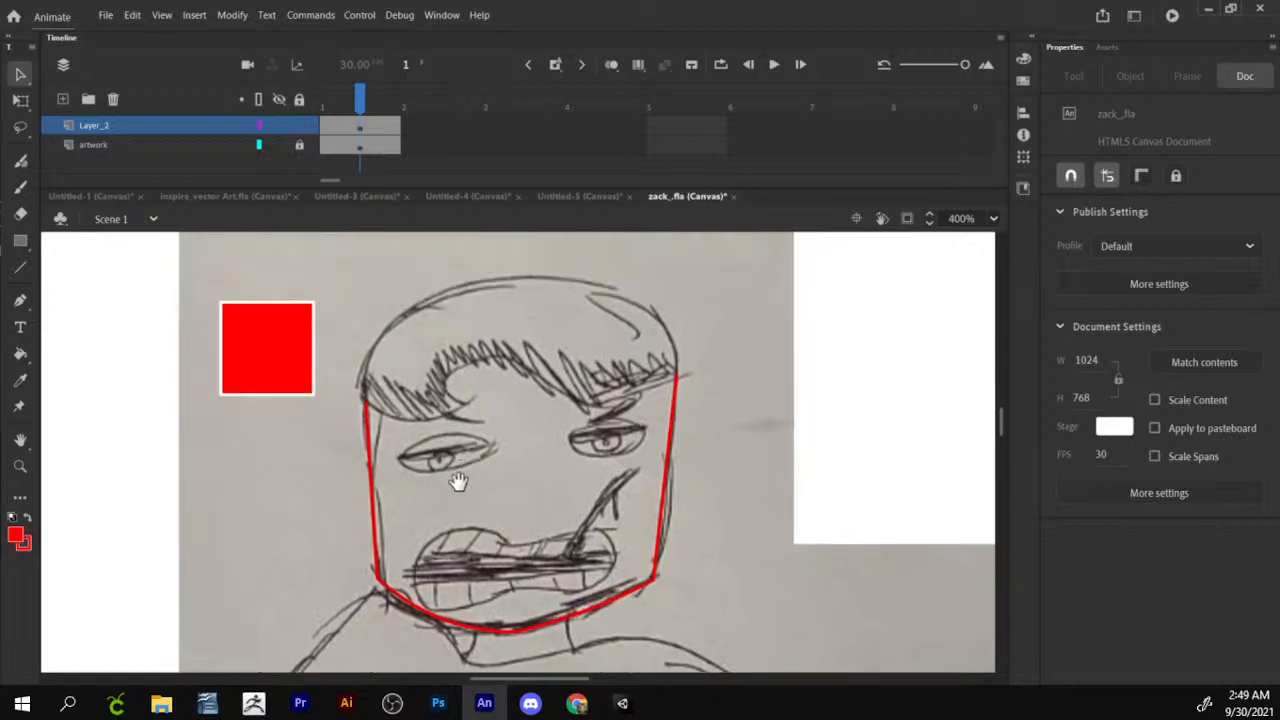
key(n)
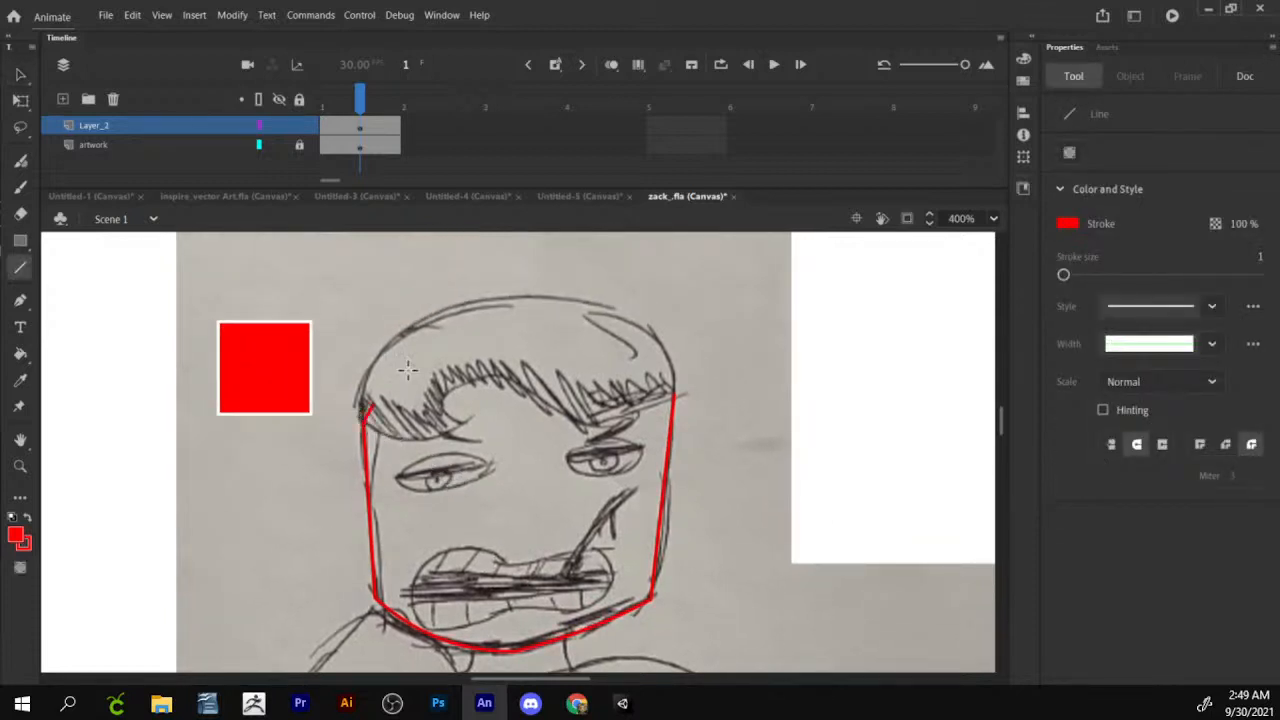
drag(363, 423, 424, 318)
key(v)
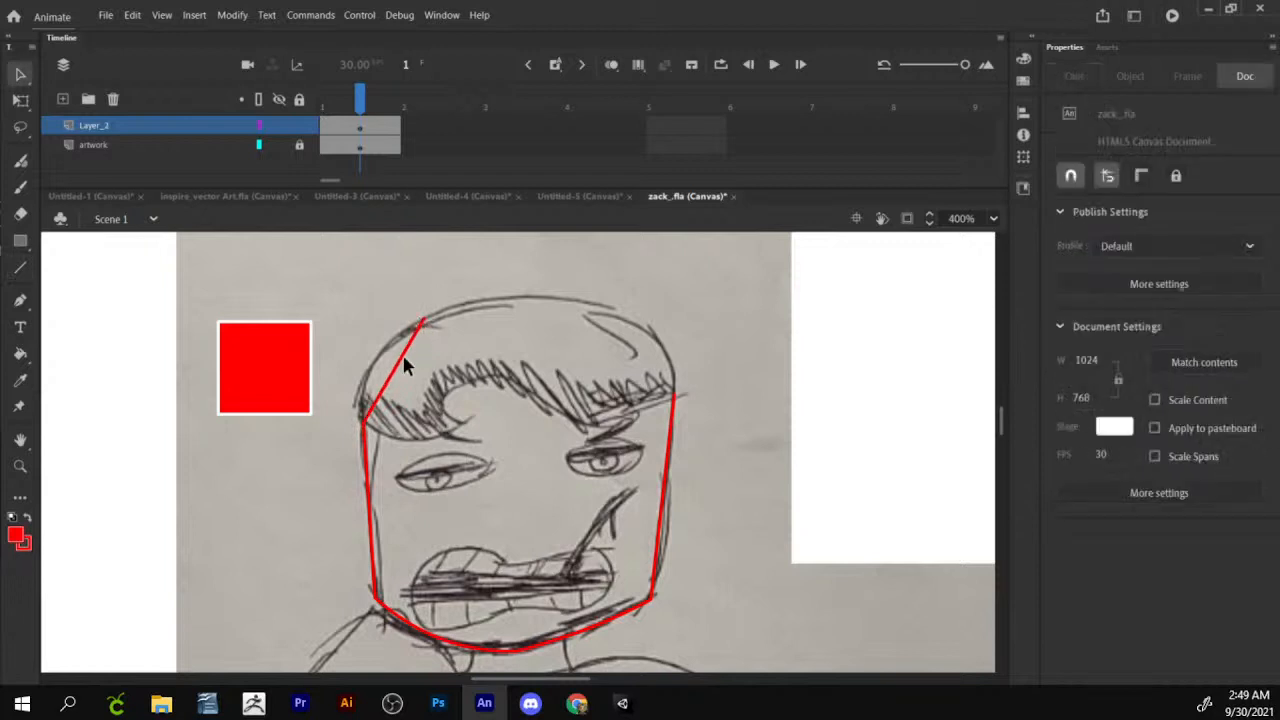
drag(406, 368, 385, 355)
Draw the lower edge of the left hair lock and bend it to follow the sketched curve.
key(n)
drag(363, 420, 445, 452)
key(v)
Continue the fringe outline with connected lines to the right side of the face and bend each segment to the sketched hairline.
key(n)
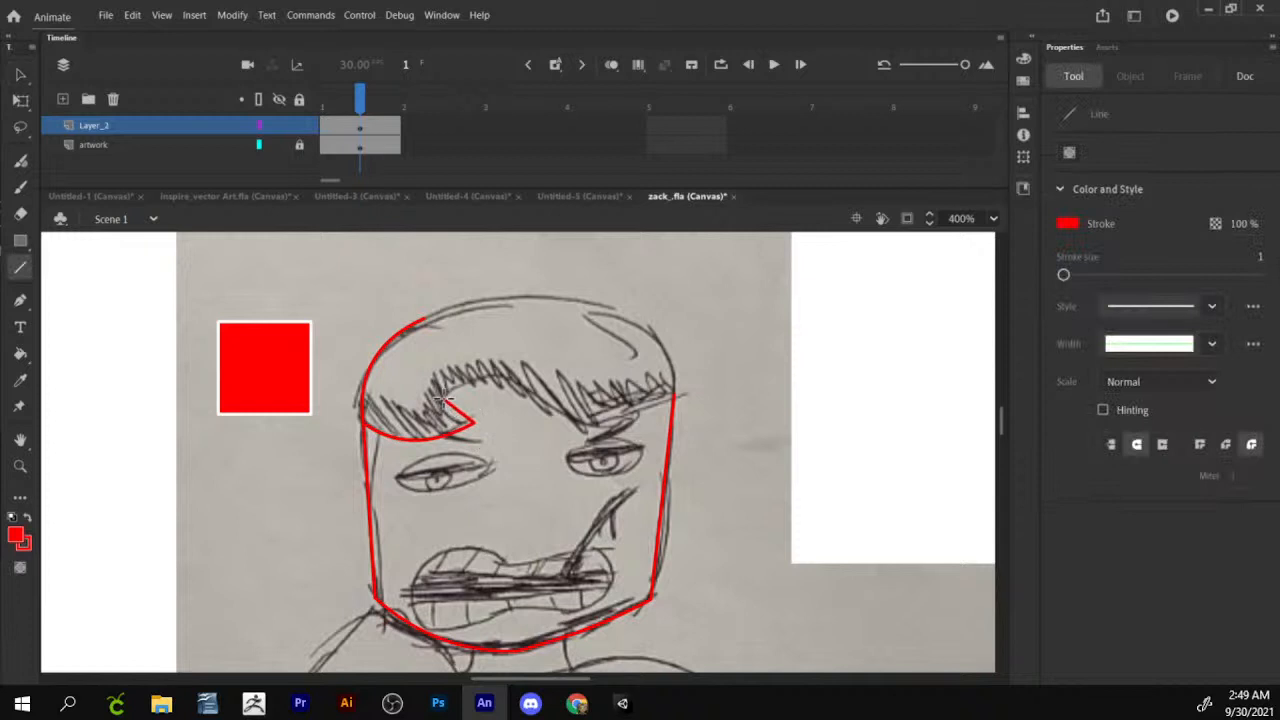
mouse_move(444, 398)
mouse_down()
mouse_move(520, 370)
mouse_move(507, 375)
mouse_move(600, 422)
mouse_move(675, 395)
mouse_up()
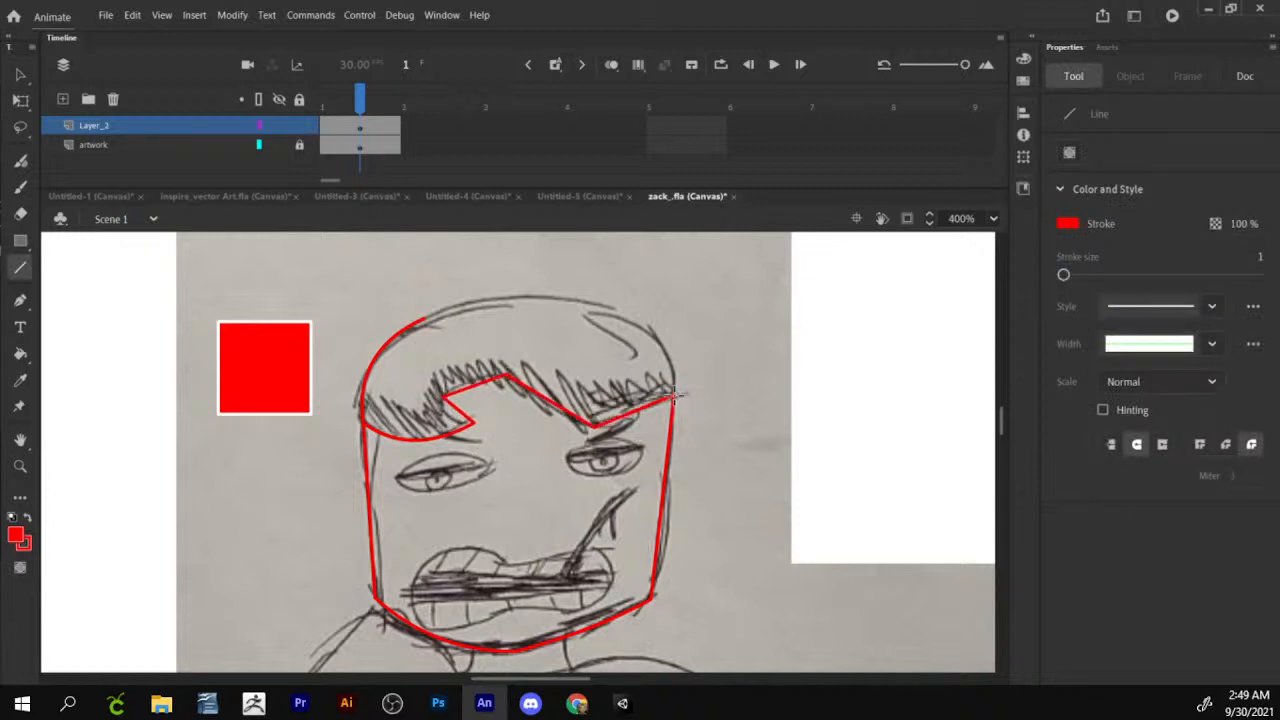
key(v)
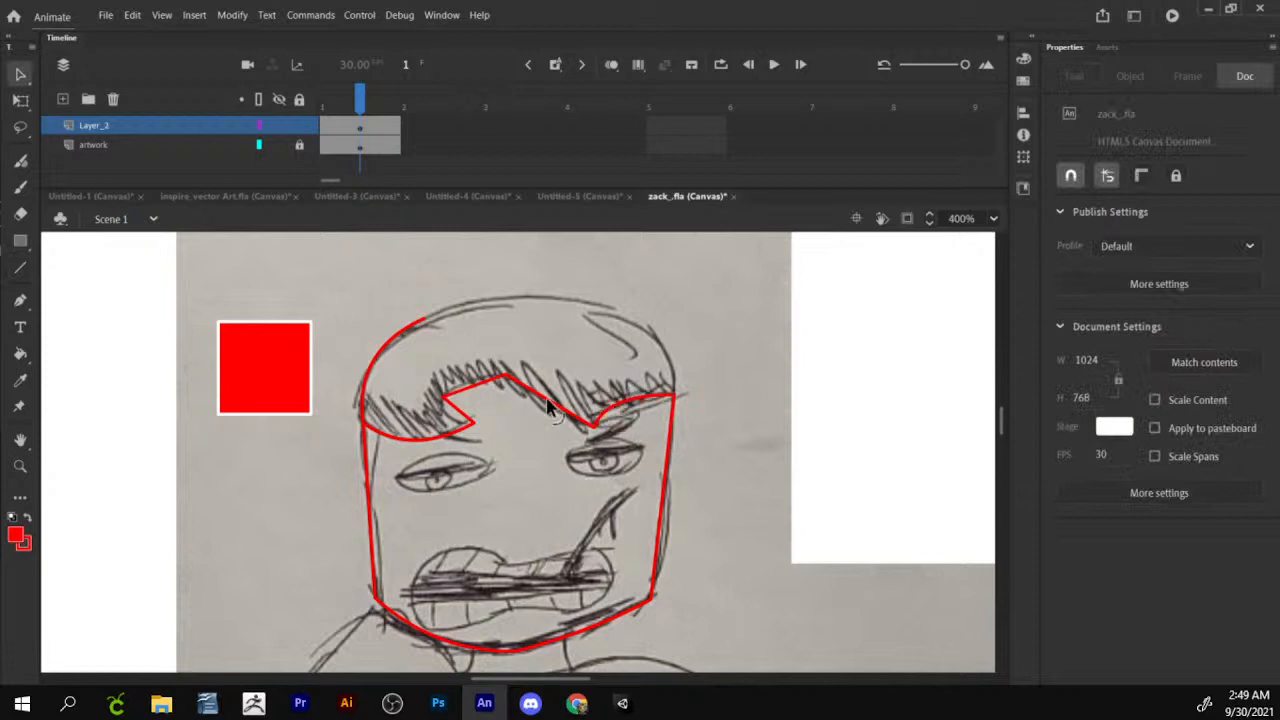
drag(548, 405, 546, 414)
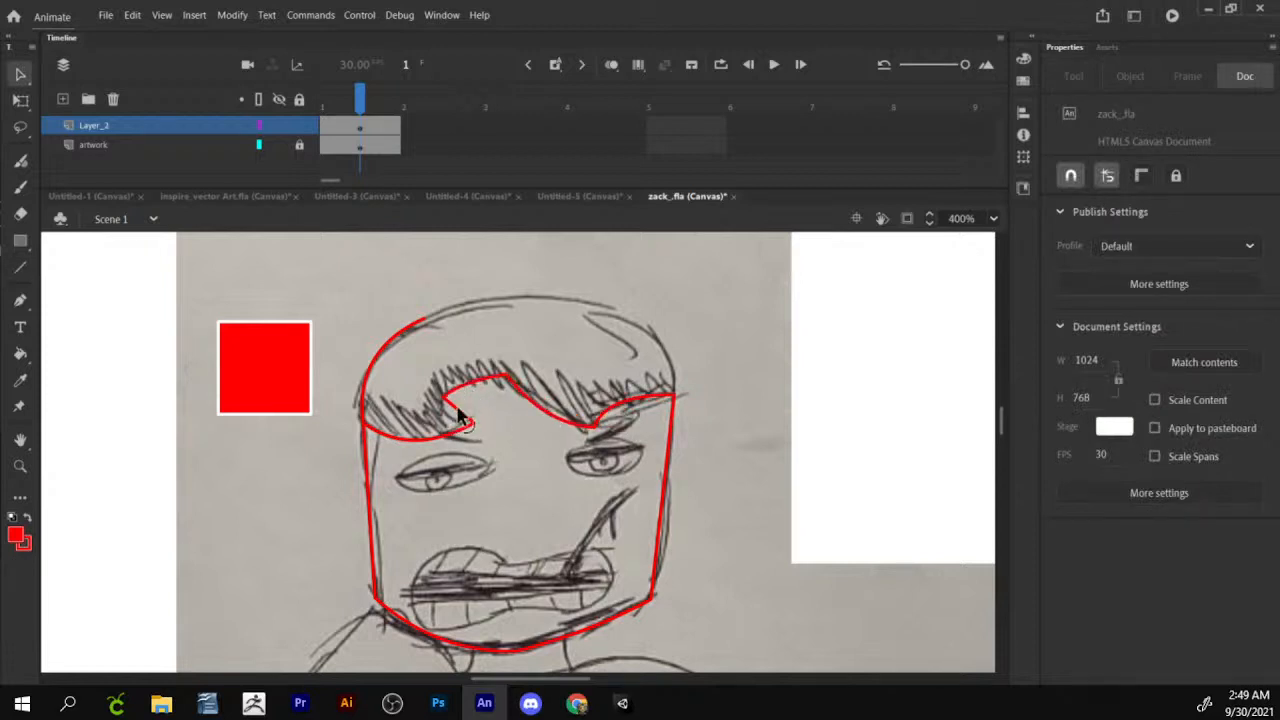
drag(455, 420, 448, 424)
Close the top of the head with two lines down to the right hairline and bend them to the sketched outline.
key(n)
key(v)
key(n)
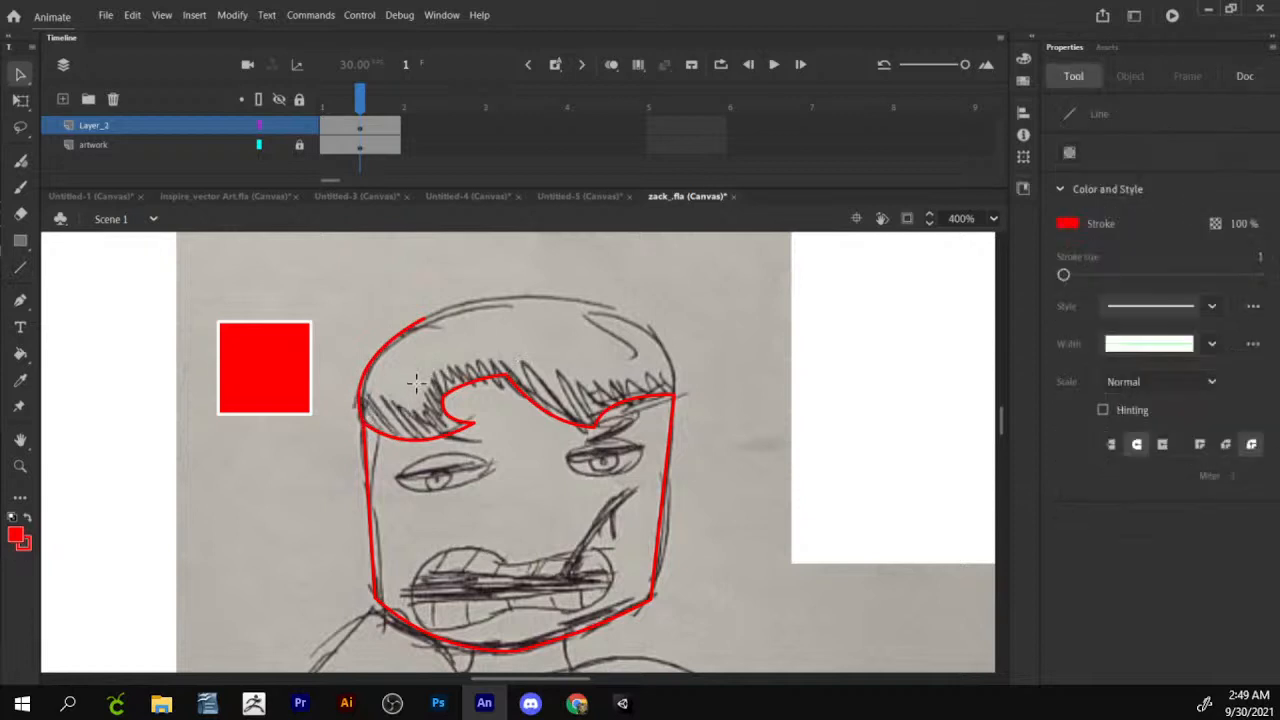
mouse_move(427, 318)
mouse_down()
mouse_move(672, 350)
mouse_move(610, 311)
mouse_move(674, 394)
mouse_up()
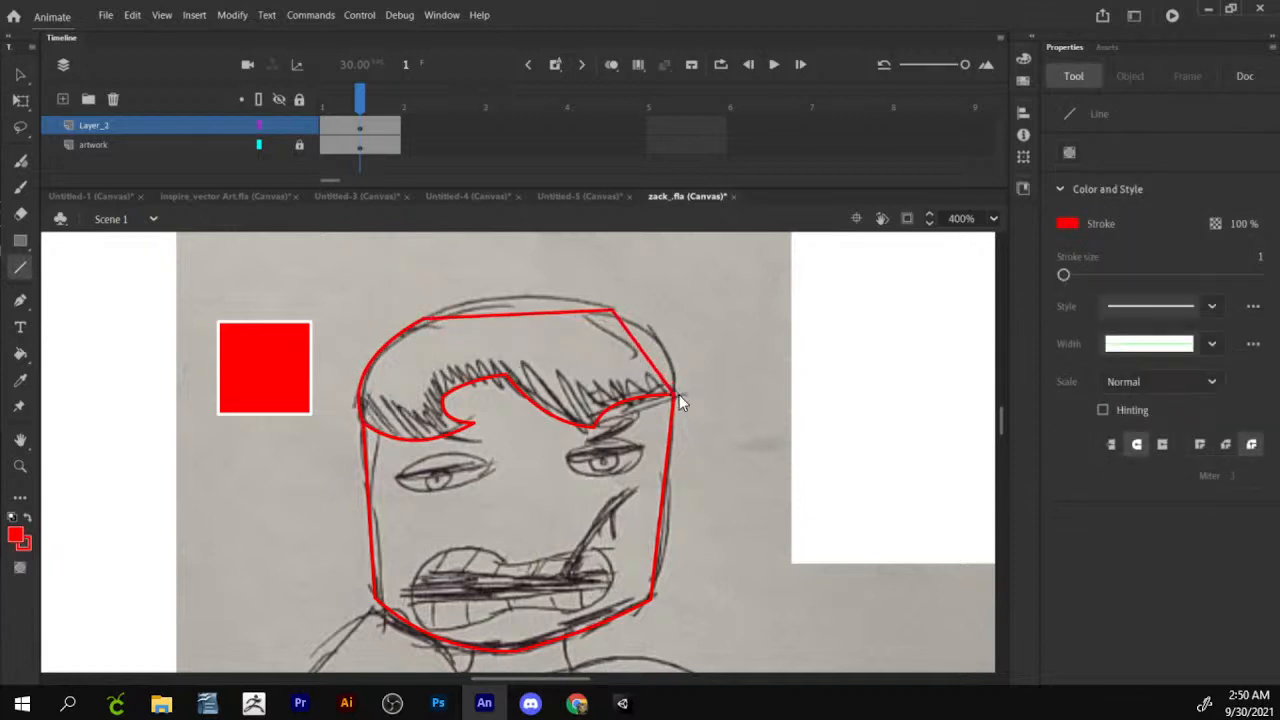
key(v)
drag(648, 350, 663, 340)
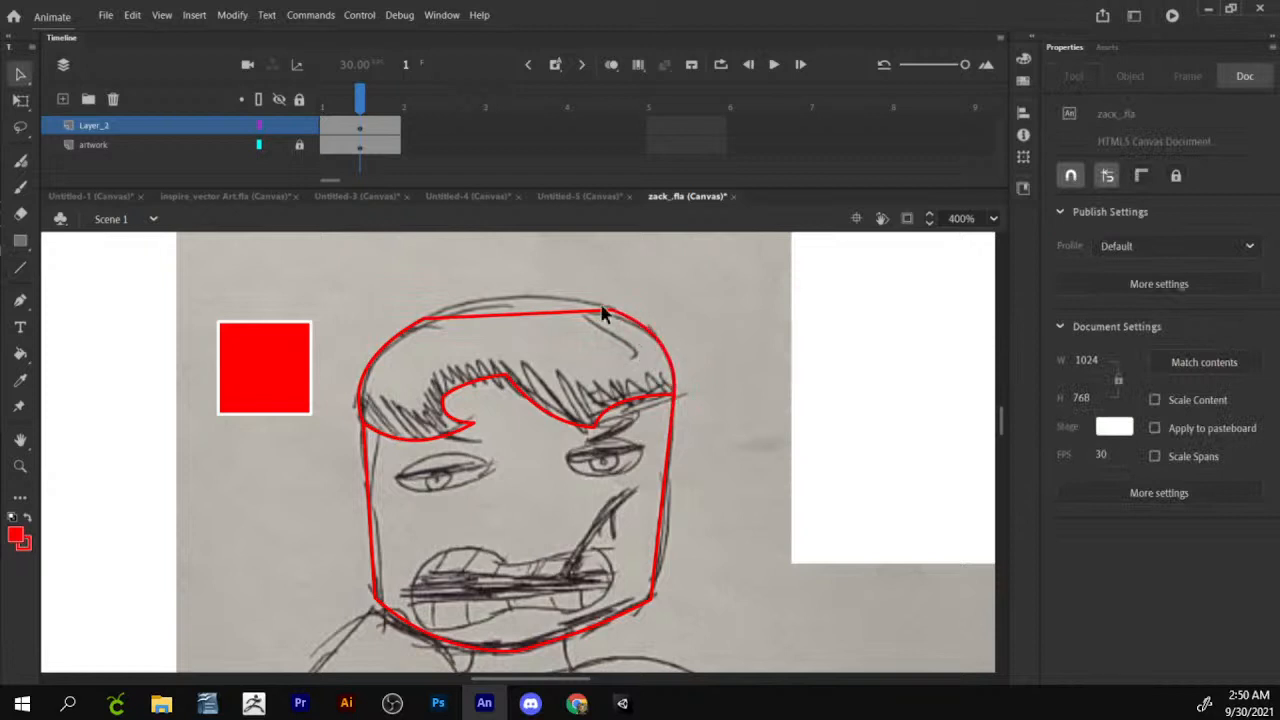
drag(575, 313, 572, 290)
Refine the curve of the right chin line to match the sketched jaw.
key(space)
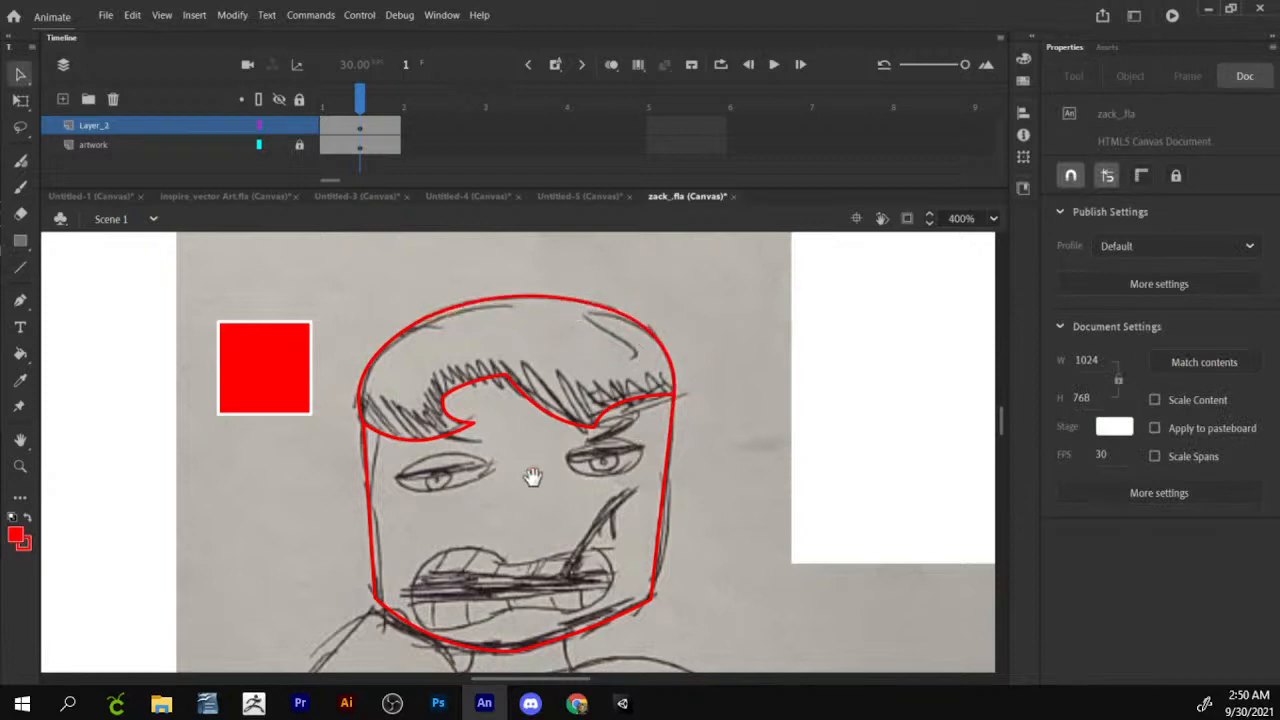
drag(533, 477, 548, 426)
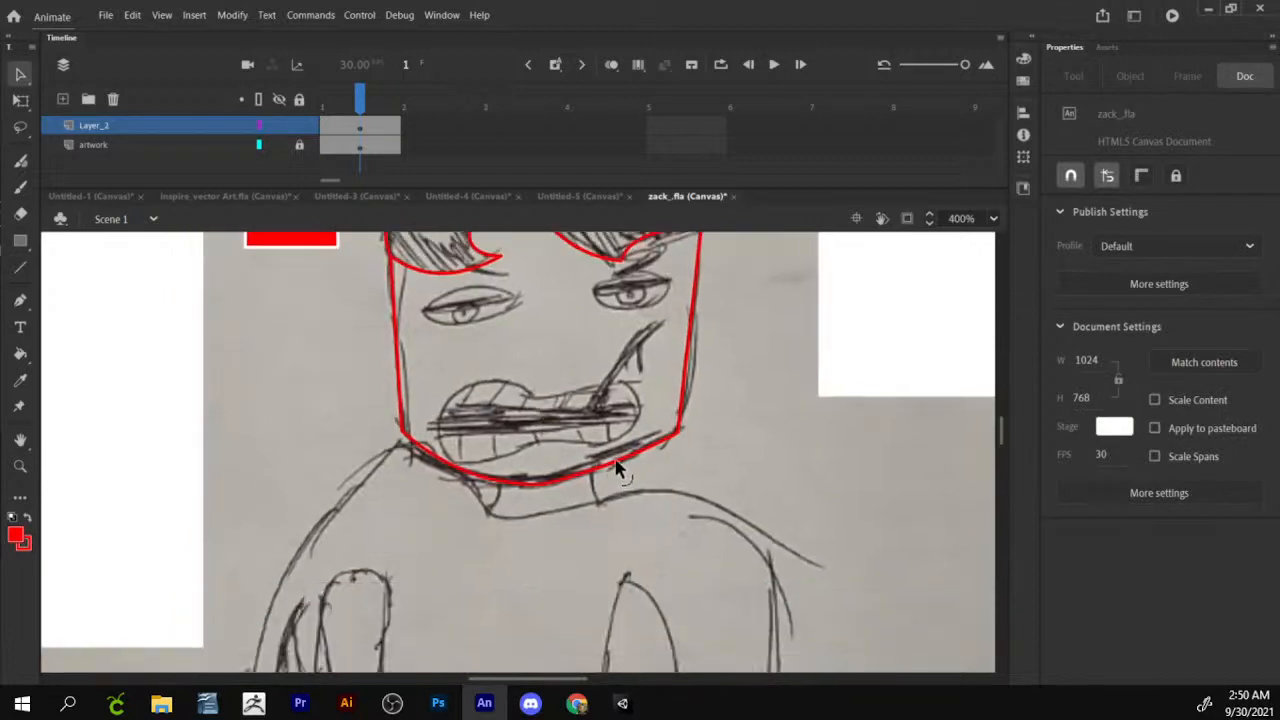
drag(616, 461, 619, 464)
Look over the traced head outline and the sketched torso and arms beneath it.
key(space)
drag(602, 408, 597, 426)
key(z)
click(593, 427)
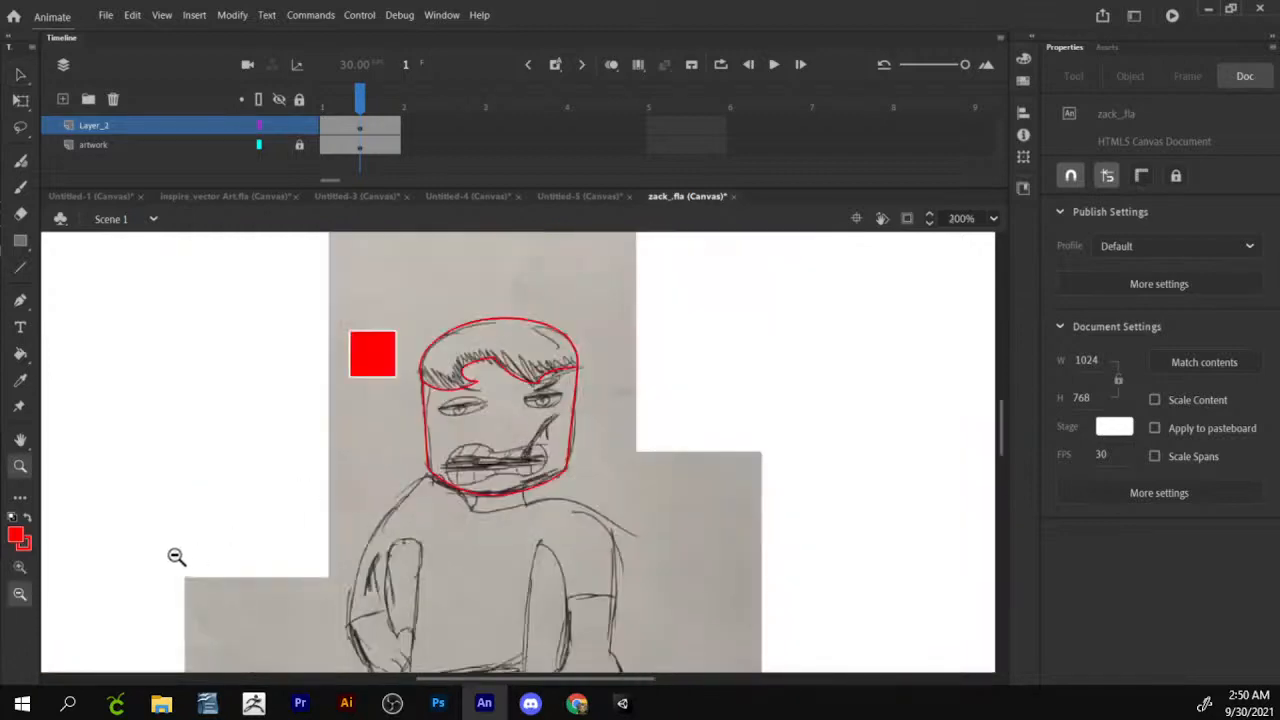
click(19, 566)
click(543, 458)
key(space)
drag(452, 444, 484, 413)
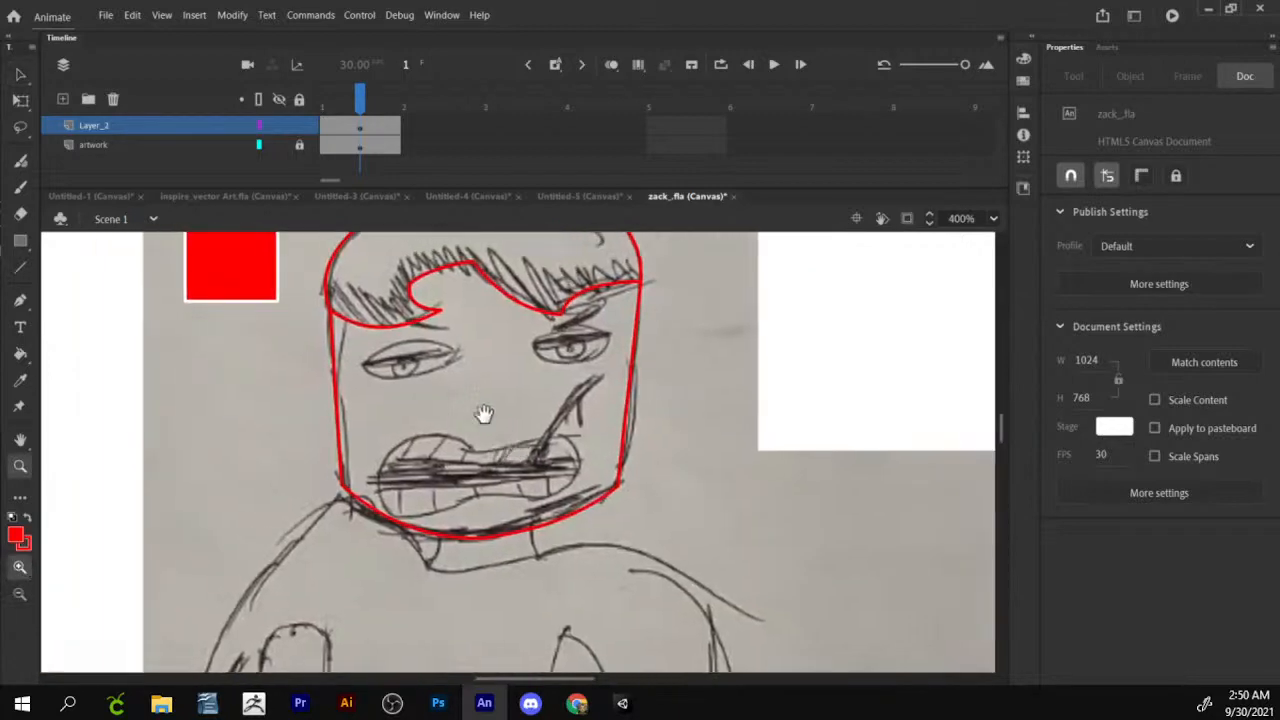
drag(438, 450, 475, 260)
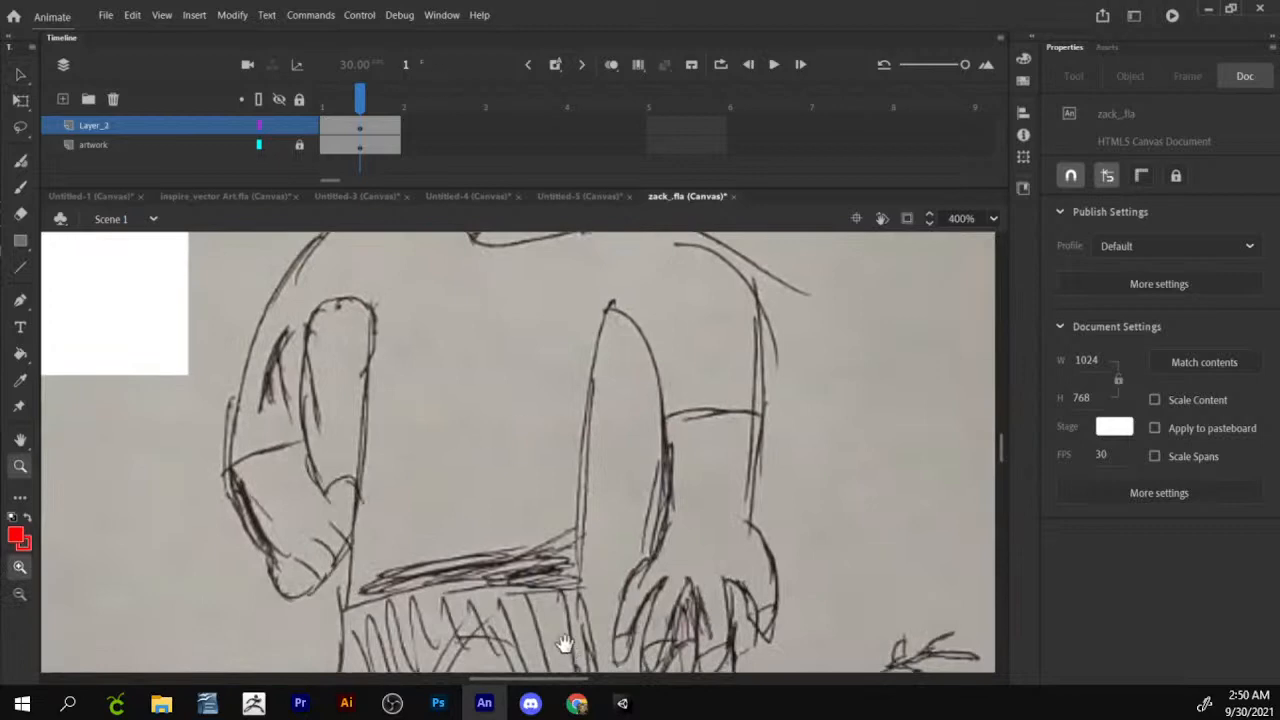
drag(508, 400, 534, 687)
Set the line stroke size to 0.5 and outline the left eye's upper lid with a straight lower edge and curved upper edge.
drag(566, 391, 514, 447)
click(505, 397)
key(space)
drag(437, 540, 391, 471)
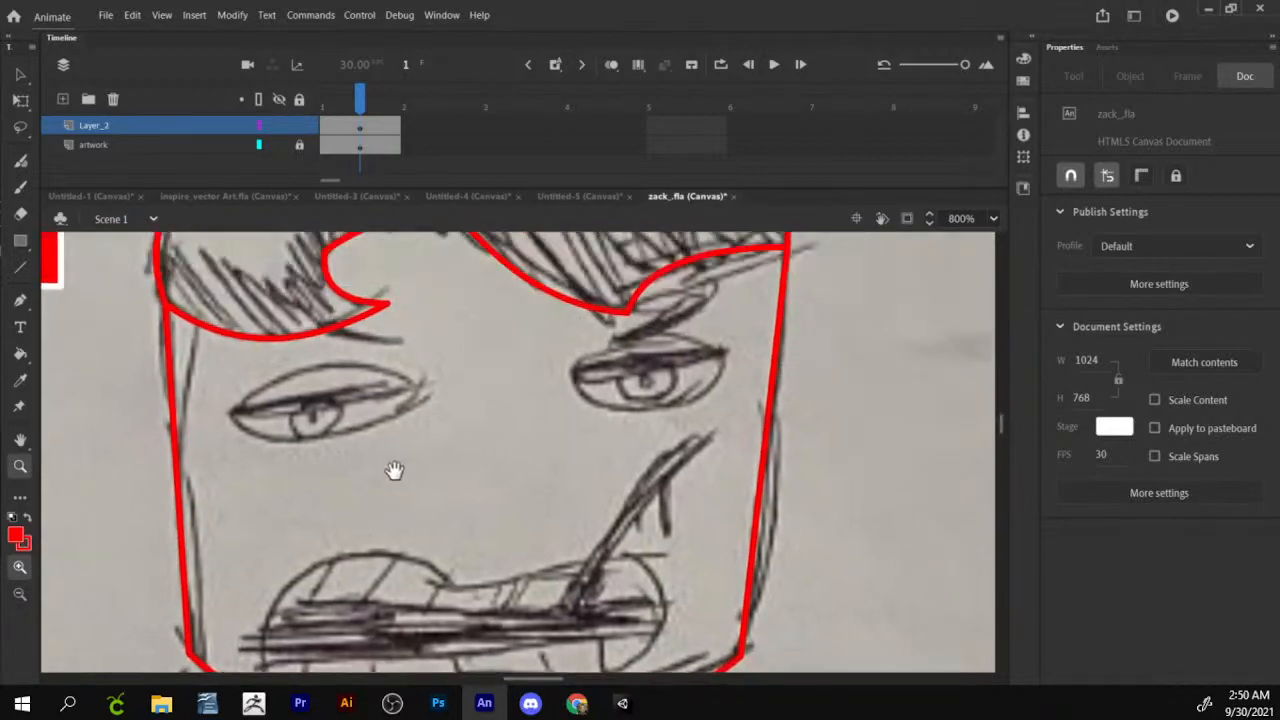
click(20, 267)
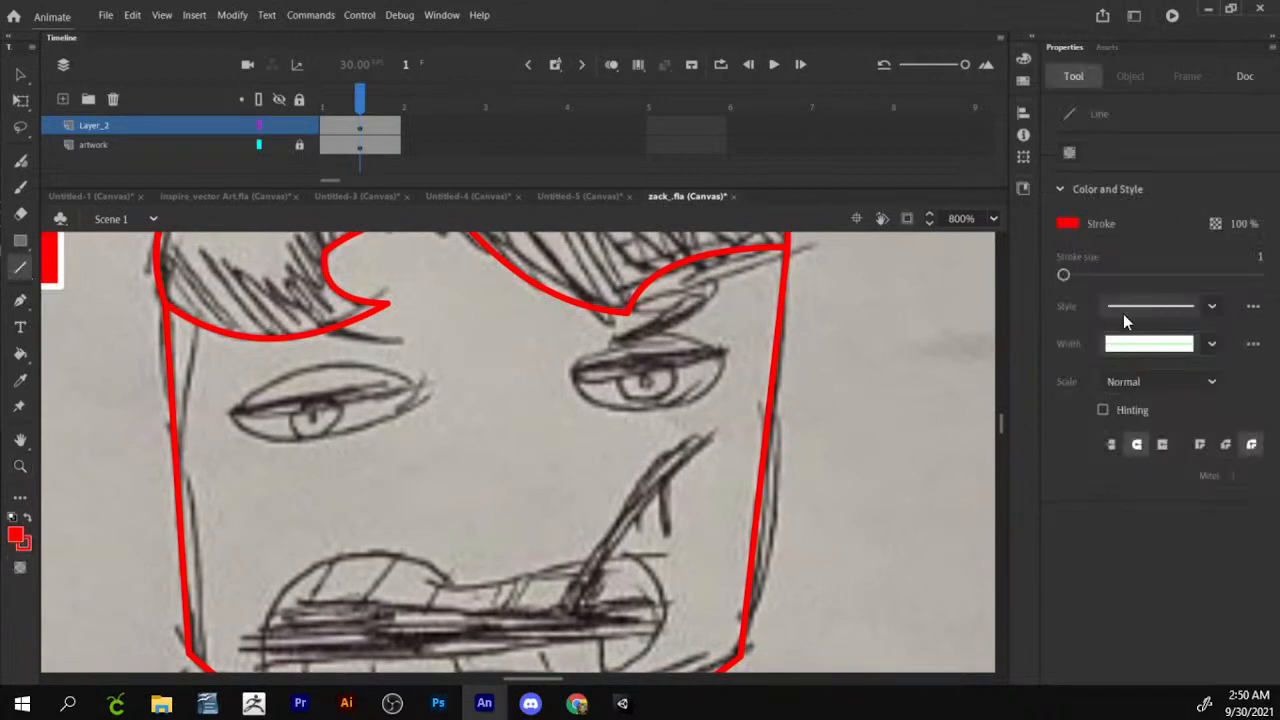
click(1258, 258)
mouse_move(231, 413)
mouse_down()
mouse_move(390, 418)
mouse_move(425, 385)
mouse_move(318, 360)
mouse_move(221, 410)
mouse_move(321, 367)
mouse_move(289, 374)
mouse_move(382, 372)
mouse_up()
key(ctrl+z)
key(b)
key(v)
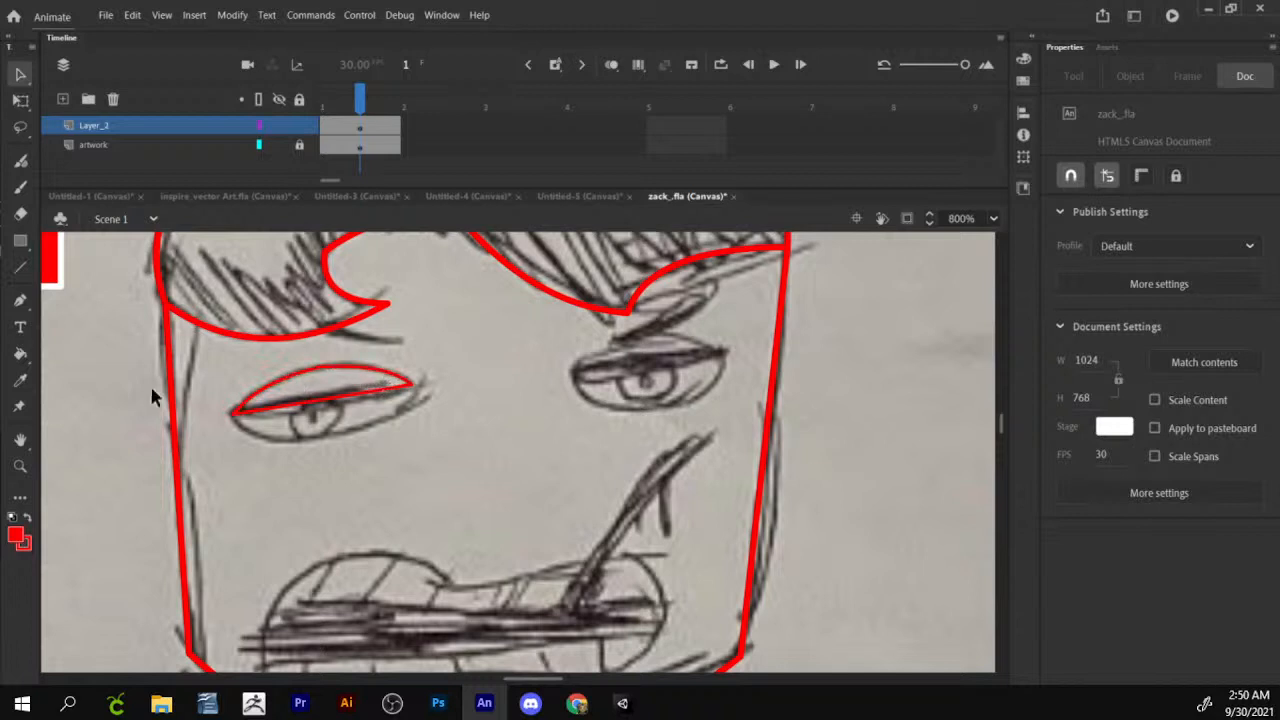
Draw a red-filled circle over the left eye's iris with the Oval tool.
click(21, 242)
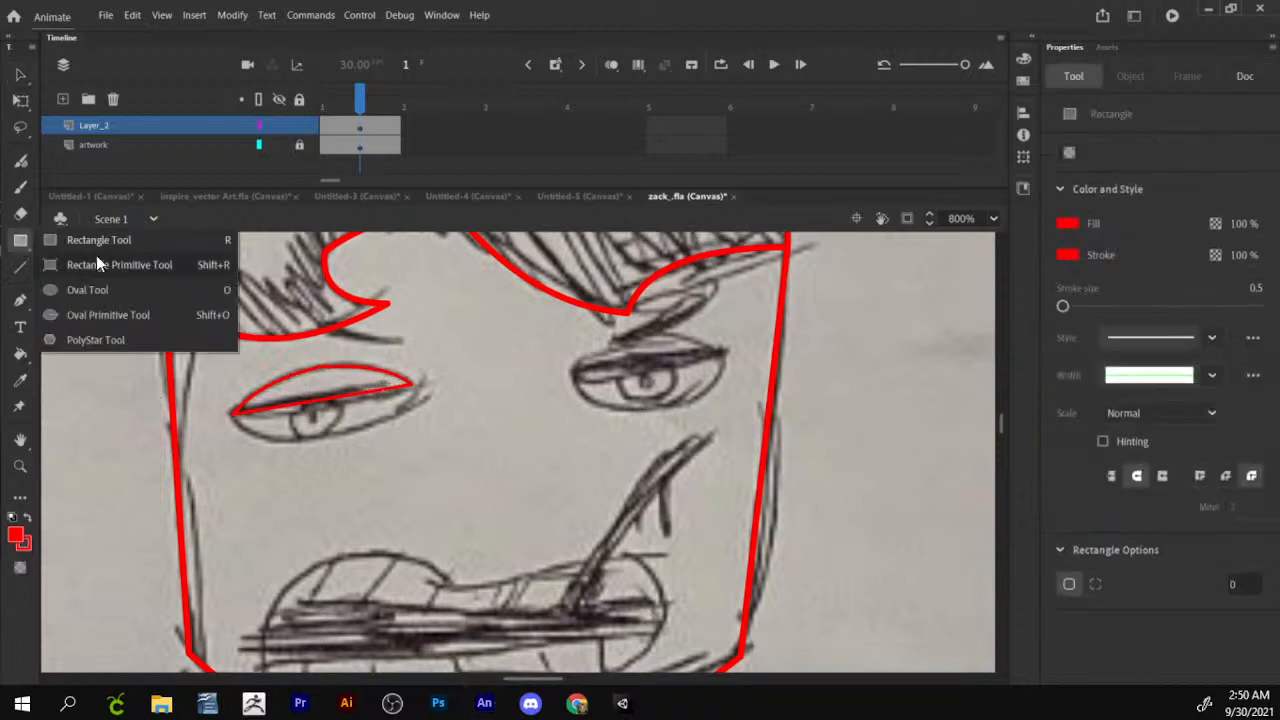
click(88, 290)
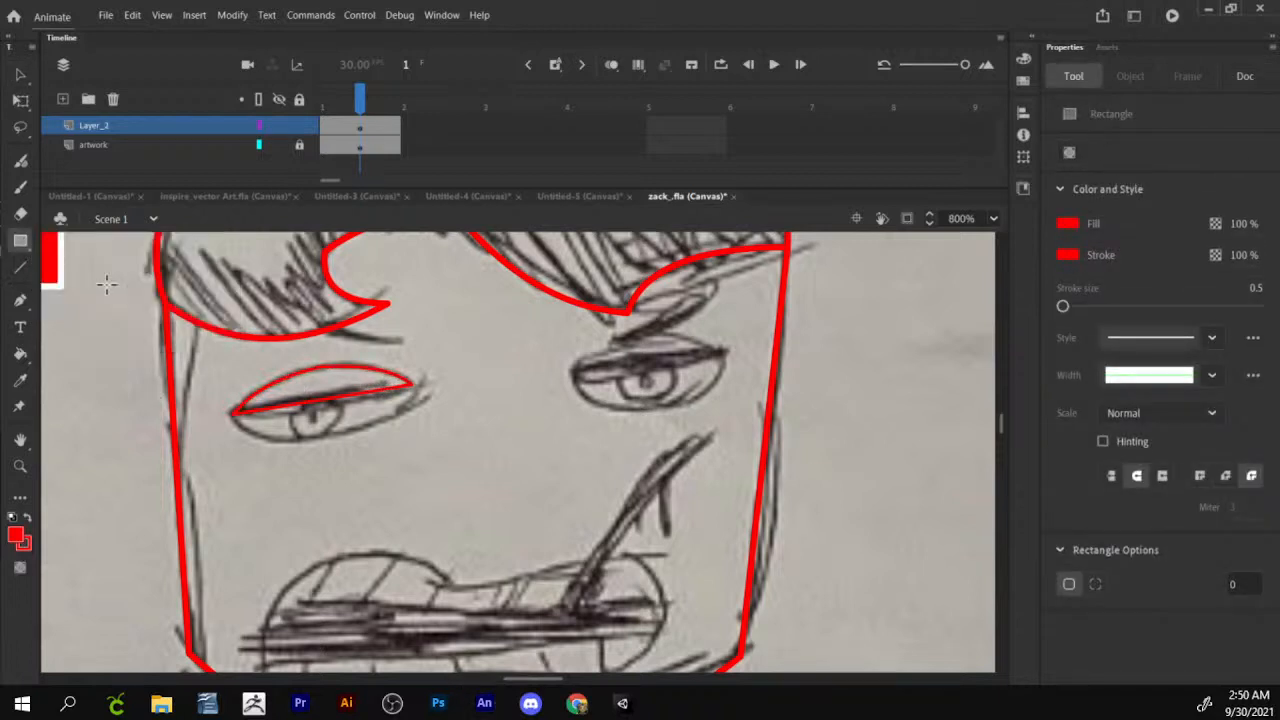
drag(345, 397, 297, 447)
click(340, 423)
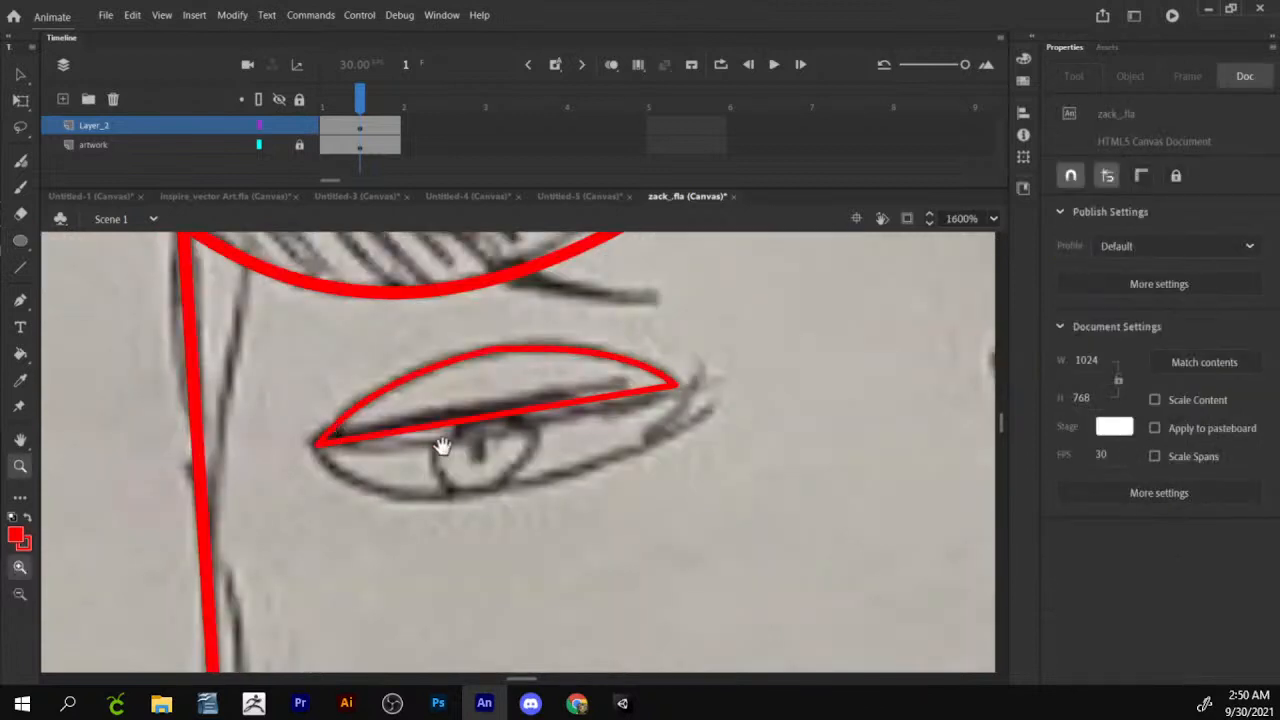
key(k)
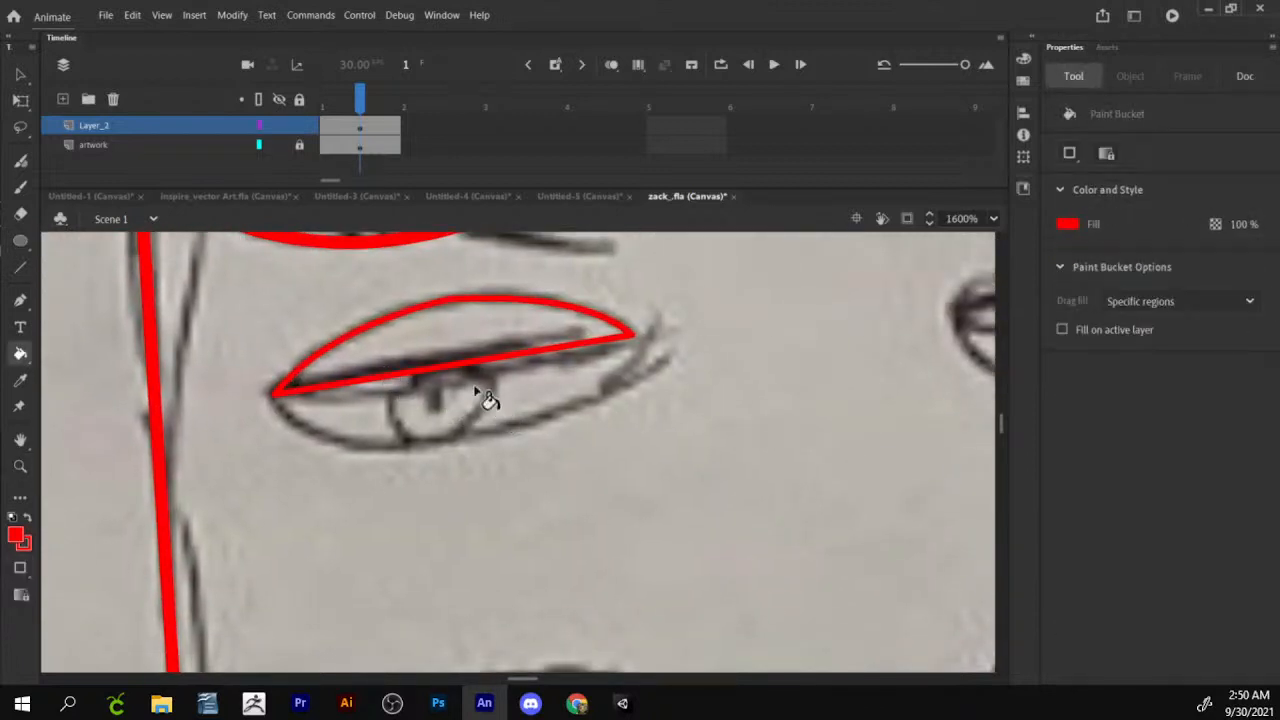
click(20, 241)
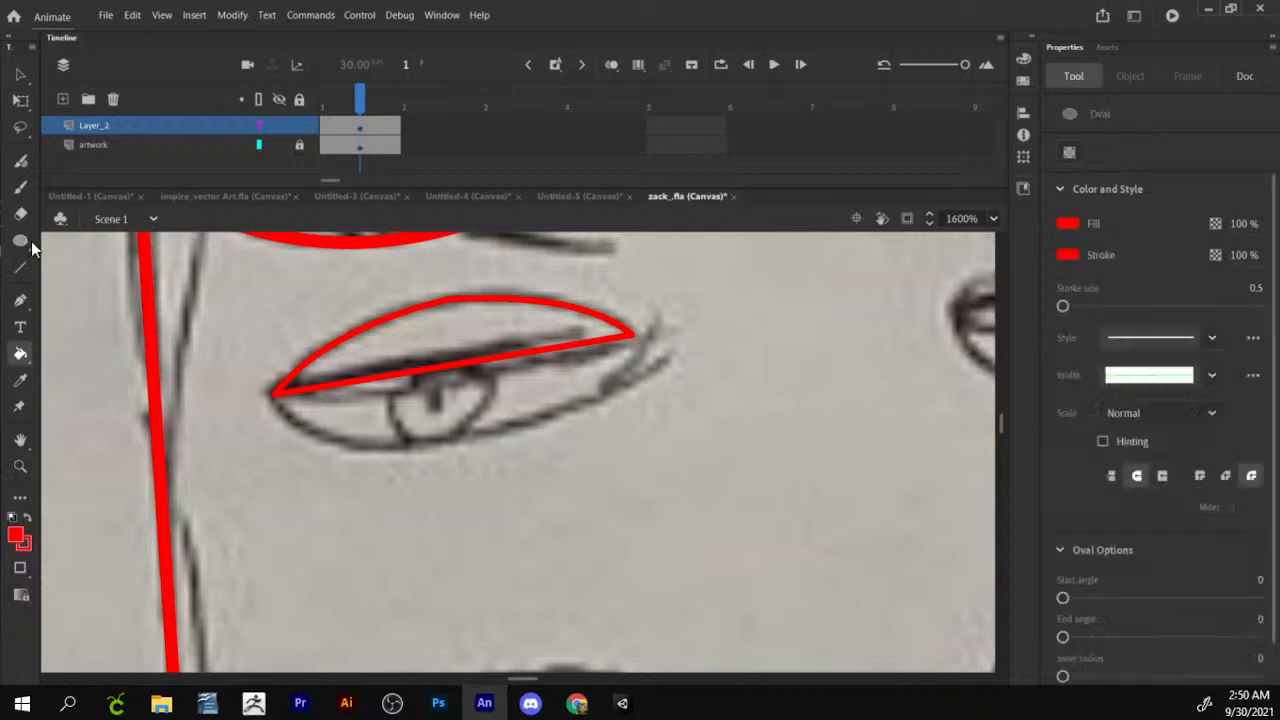
key(v)
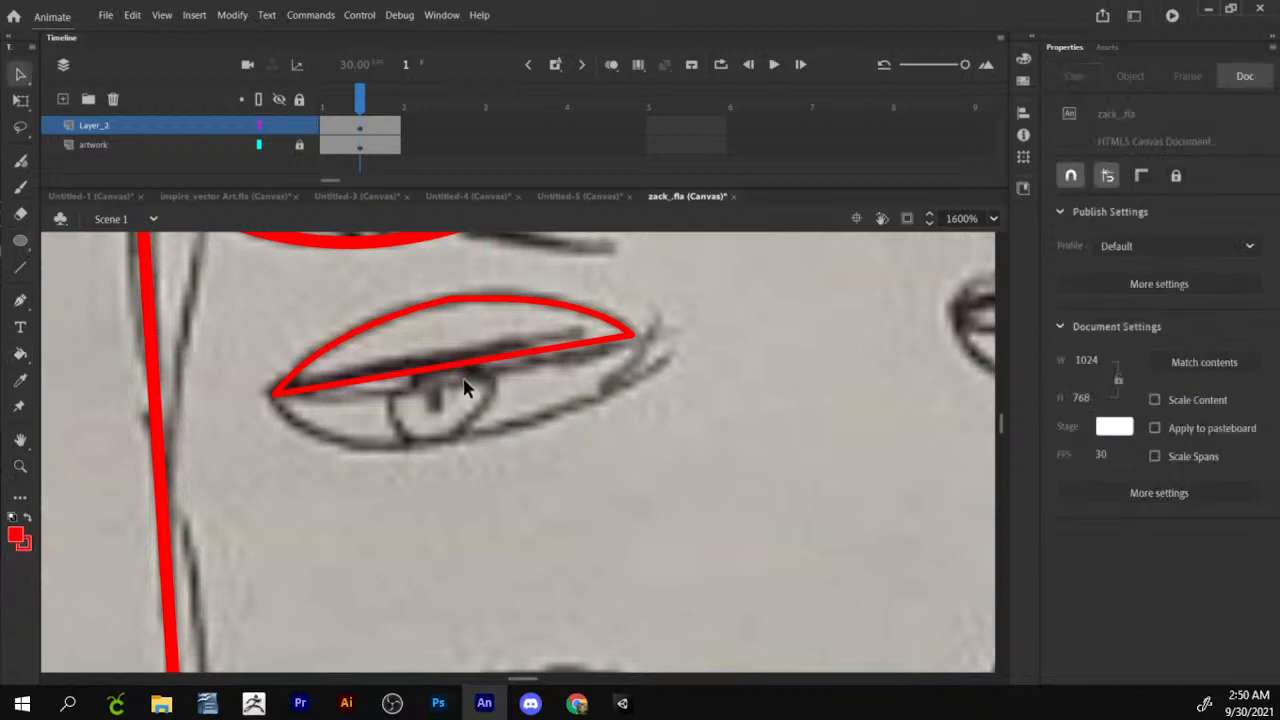
click(20, 241)
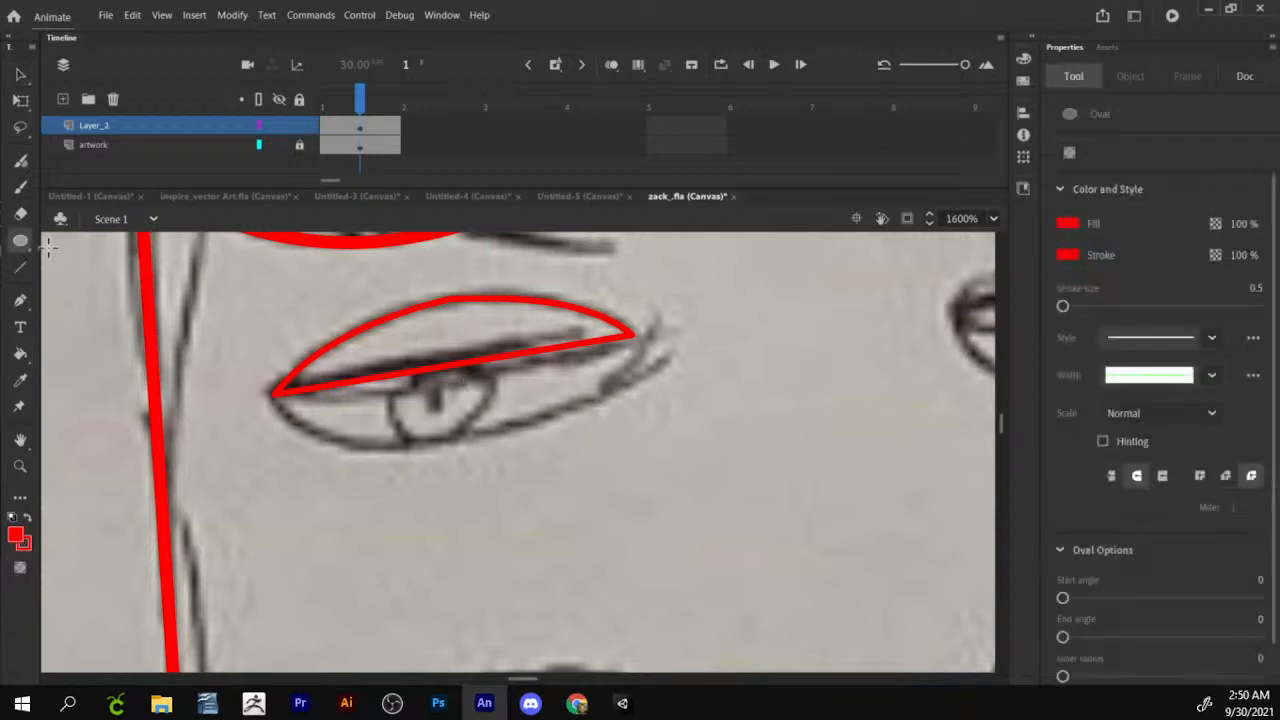
drag(487, 358, 392, 450)
Draw straight lines from both corners of the left eye to the bottom of the iris circle for the lower lid.
key(b)
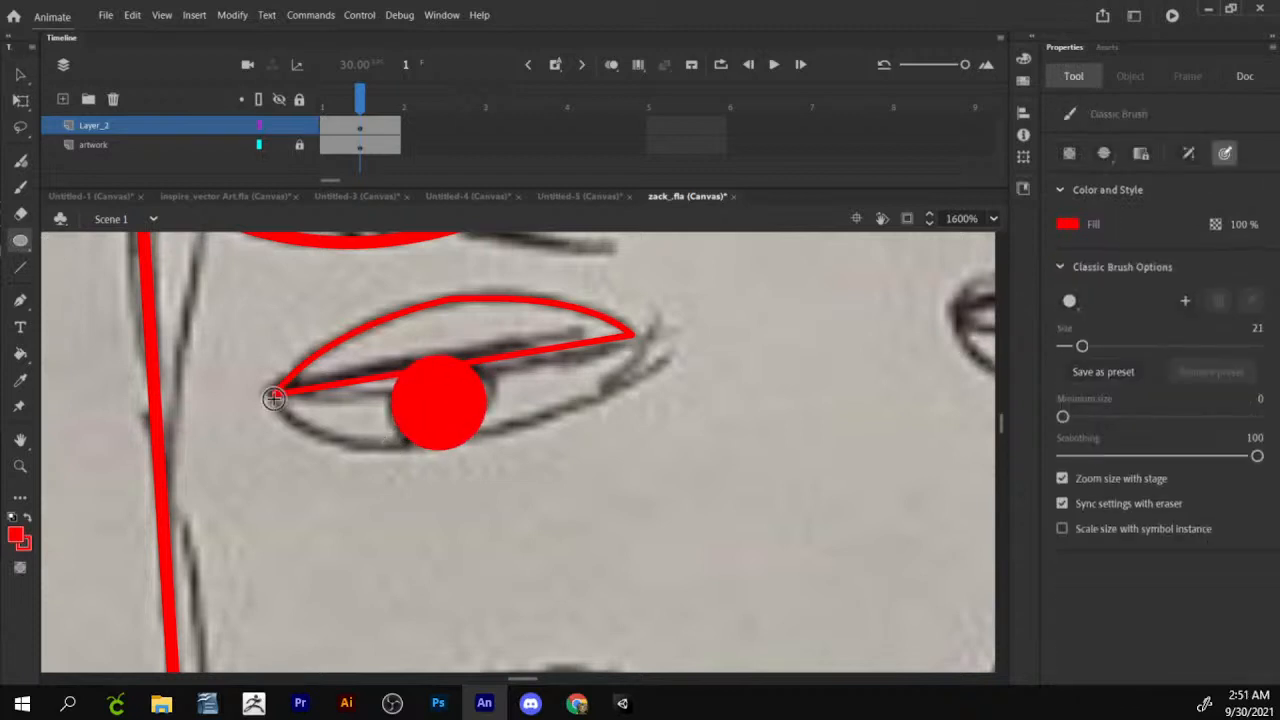
key(n)
mouse_move(270, 396)
mouse_down()
mouse_move(410, 452)
mouse_move(630, 340)
mouse_move(474, 437)
mouse_up()
key(ctrl+z)
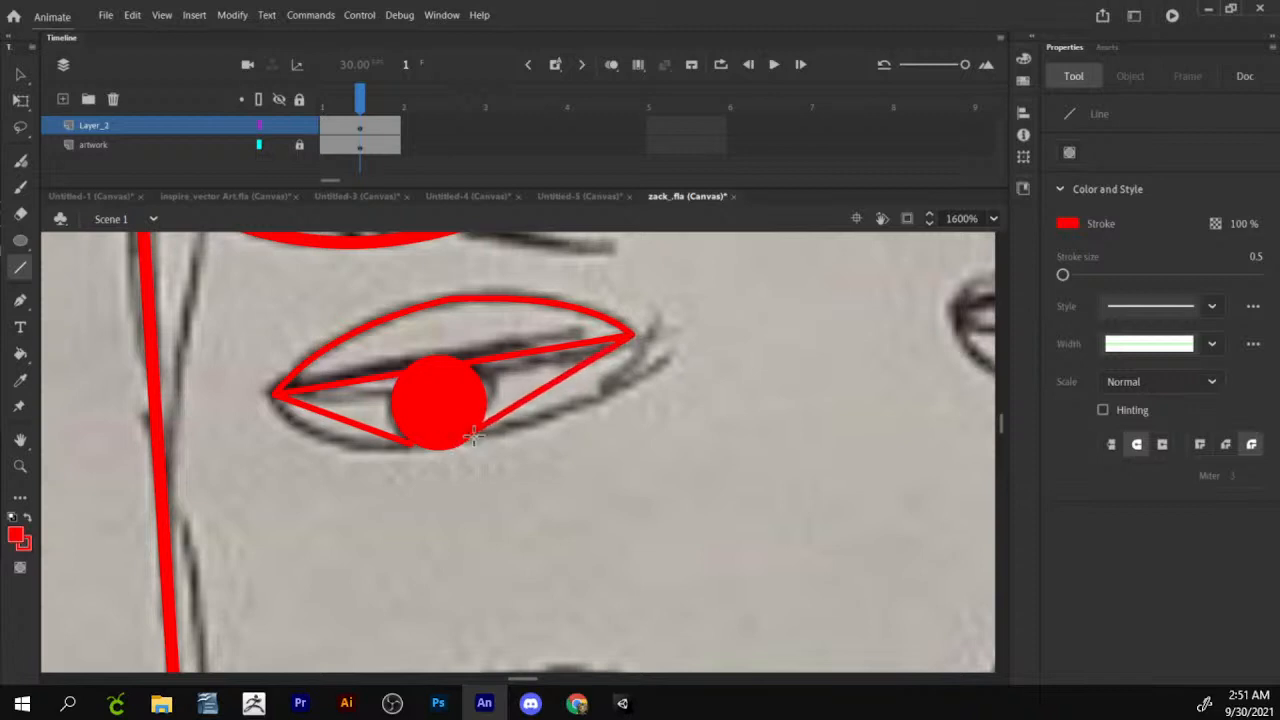
key(v)
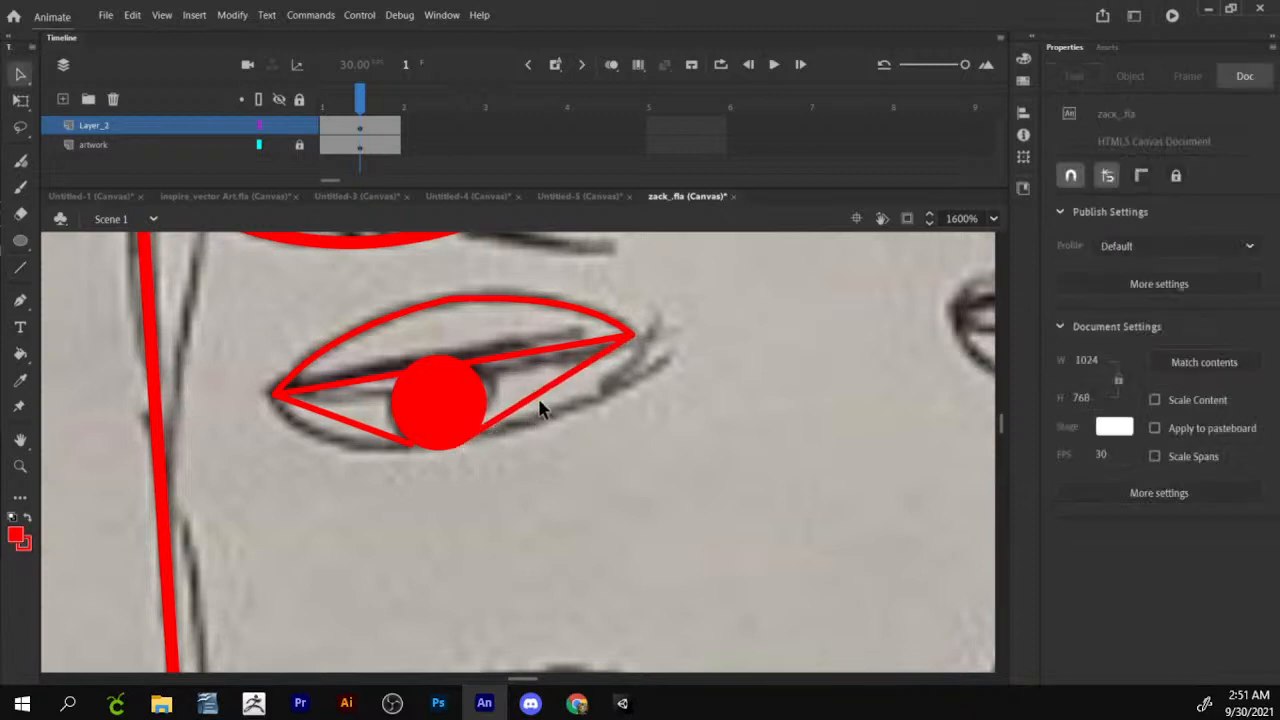
Bend the left eye's two straight lower-lid lines outward into curves that follow the sketched lid.
drag(532, 403, 574, 417)
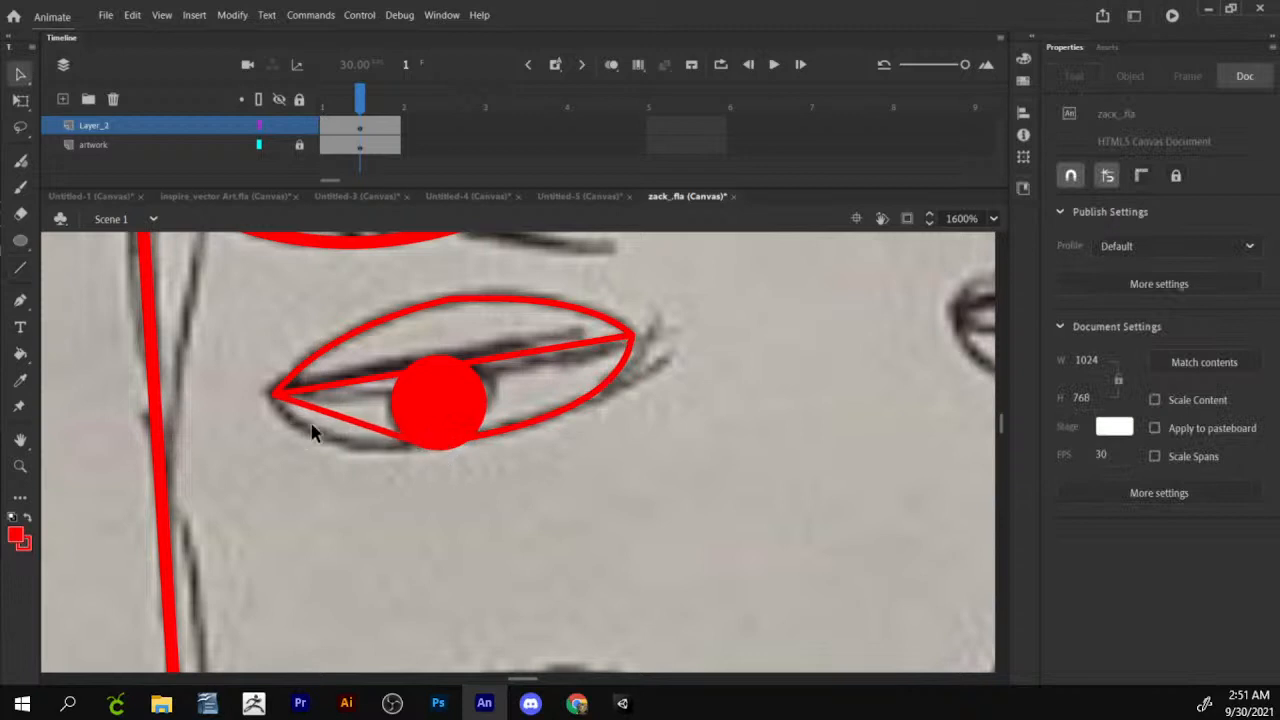
drag(351, 429, 345, 452)
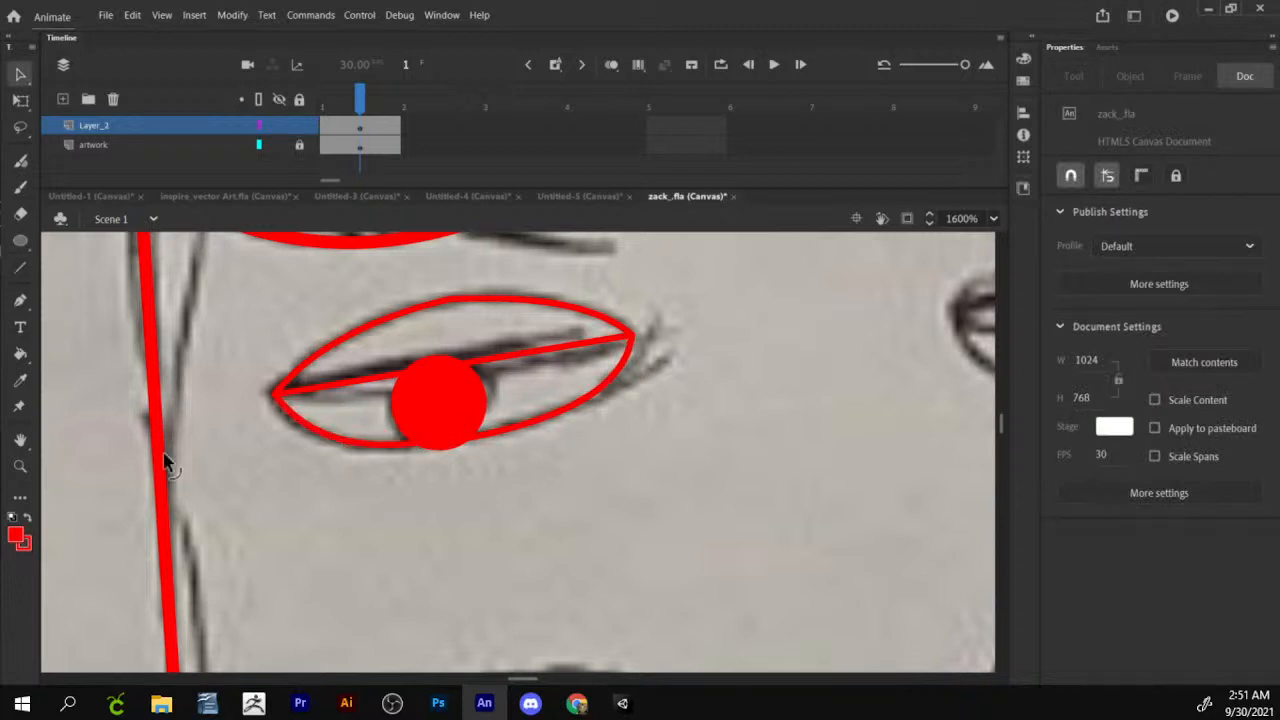
Outline the right eye's upper lid with straight lines: a lower edge between the corners and two segments meeting in a peak.
click(20, 466)
click(20, 594)
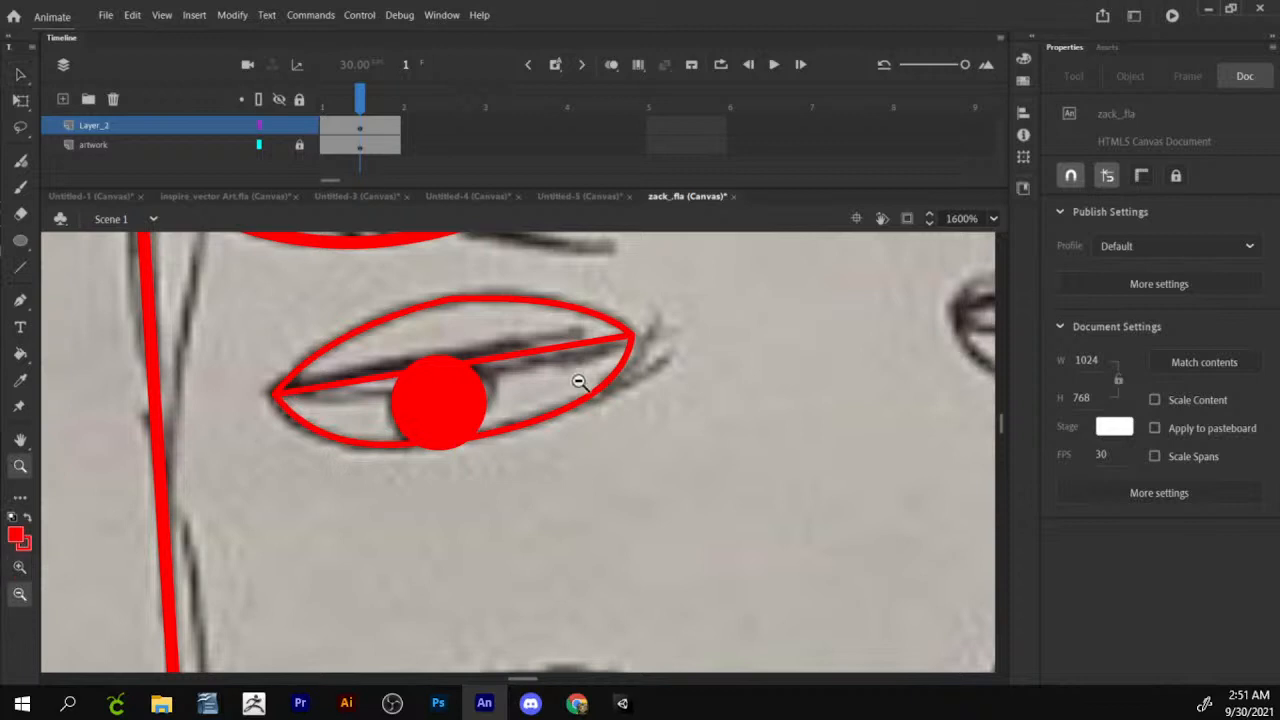
click(575, 460)
drag(542, 497, 464, 416)
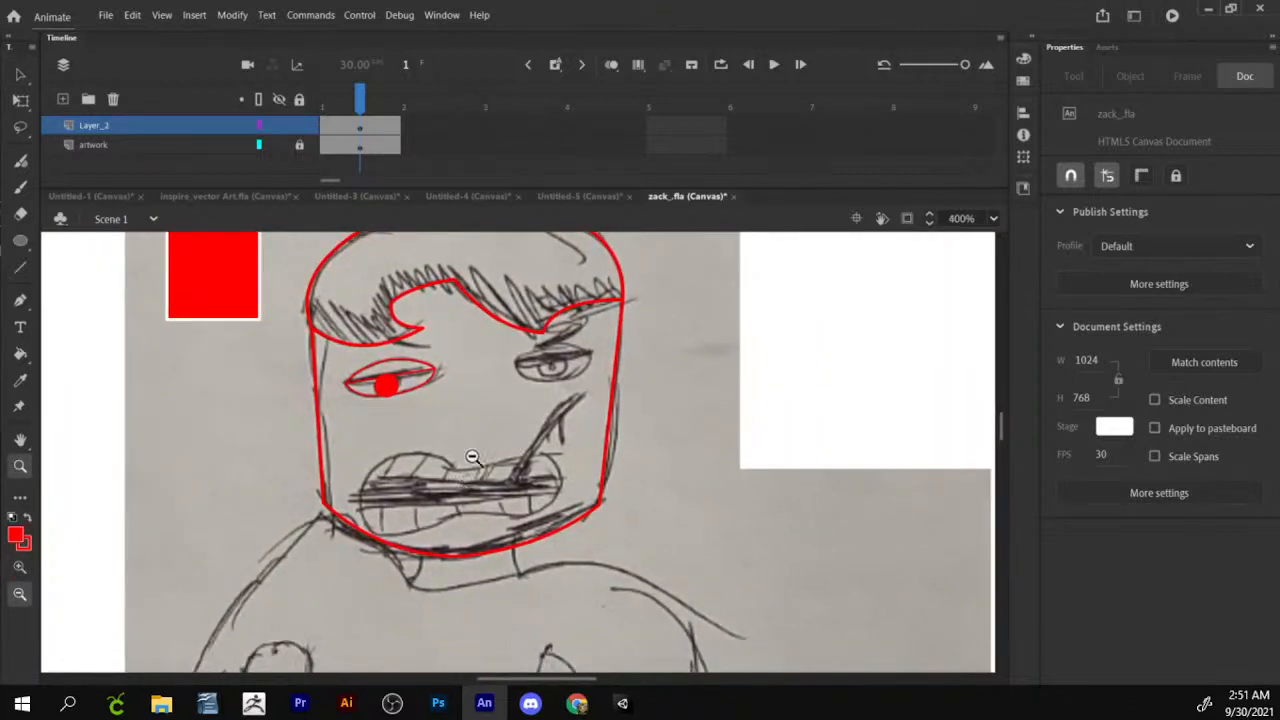
click(20, 566)
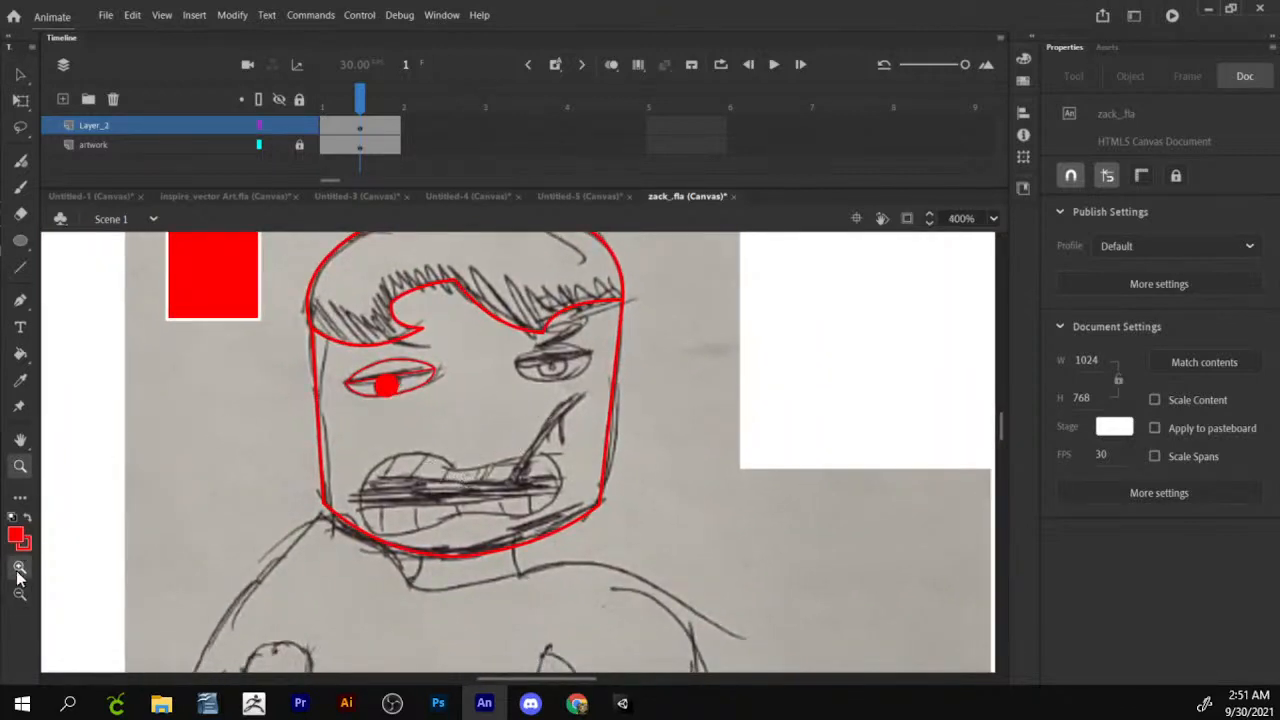
click(446, 368)
mouse_move(667, 409)
mouse_down()
mouse_move(388, 337)
mouse_move(480, 341)
mouse_move(558, 362)
mouse_move(382, 375)
mouse_up()
key(b)
key(n)
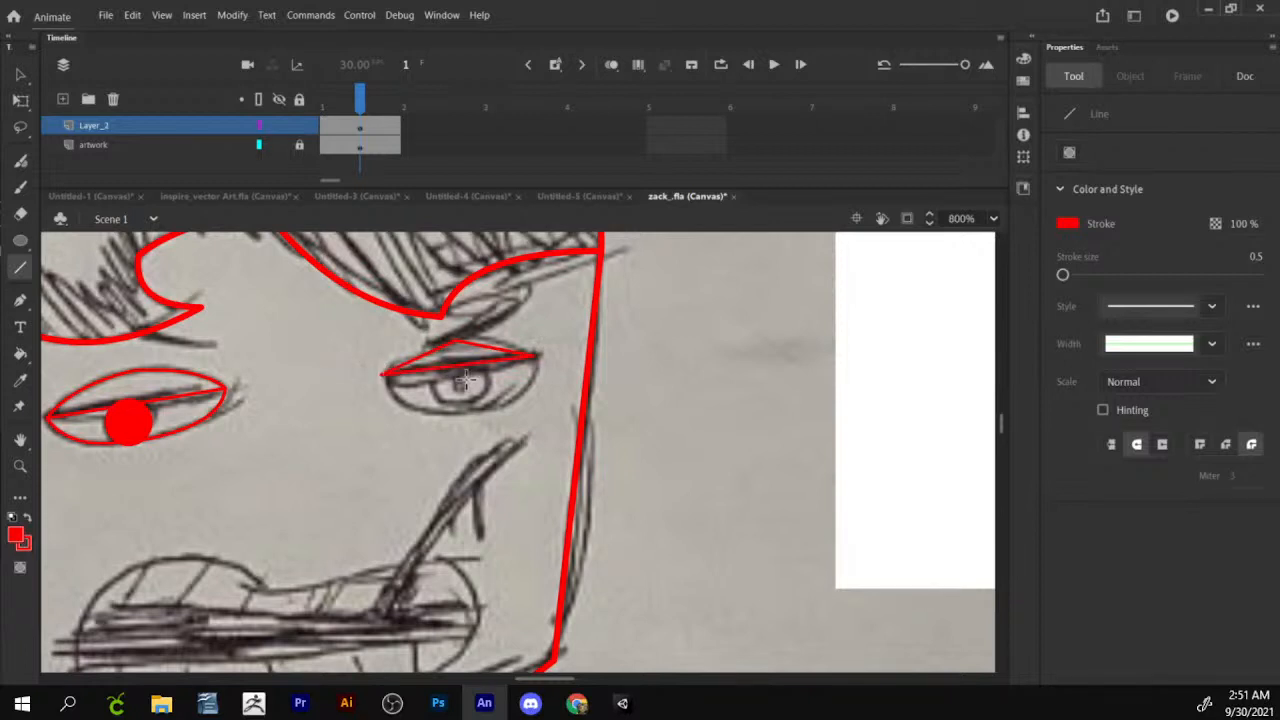
Look over the traced face as a whole and glance at the striped animal drawing in the Untitled-5 document.
drag(164, 472, 212, 448)
click(20, 466)
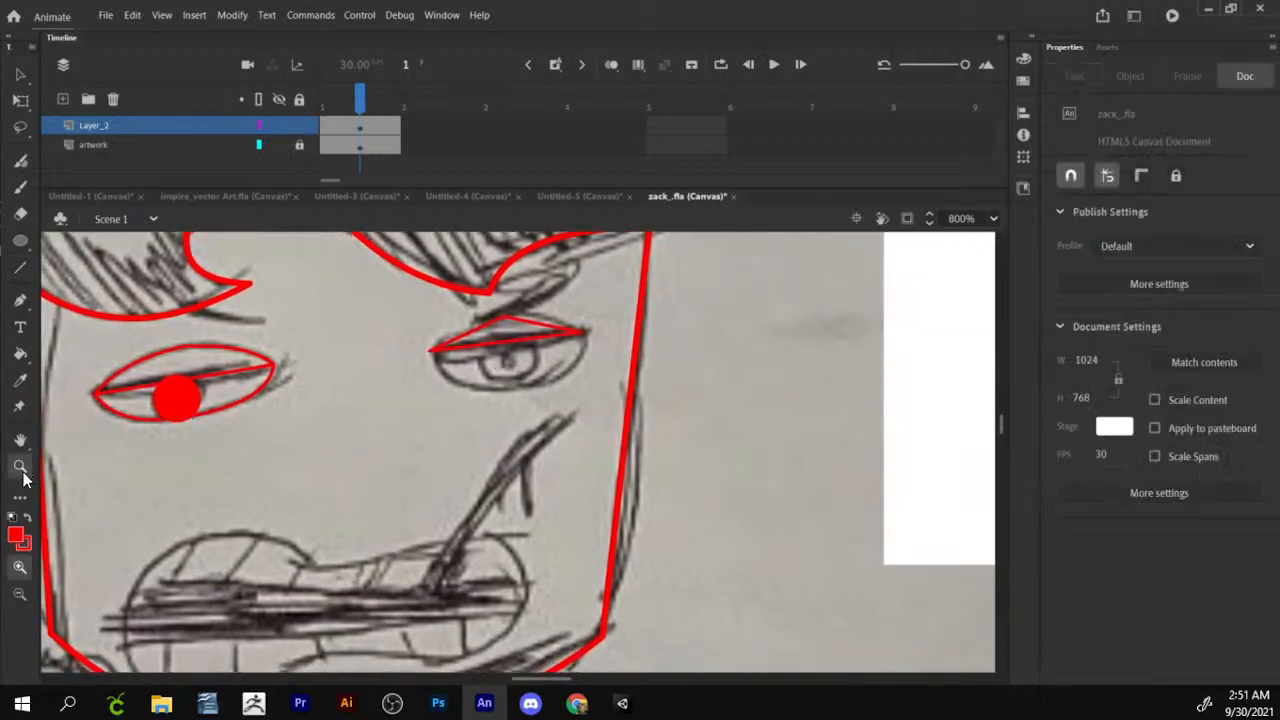
click(20, 594)
click(412, 464)
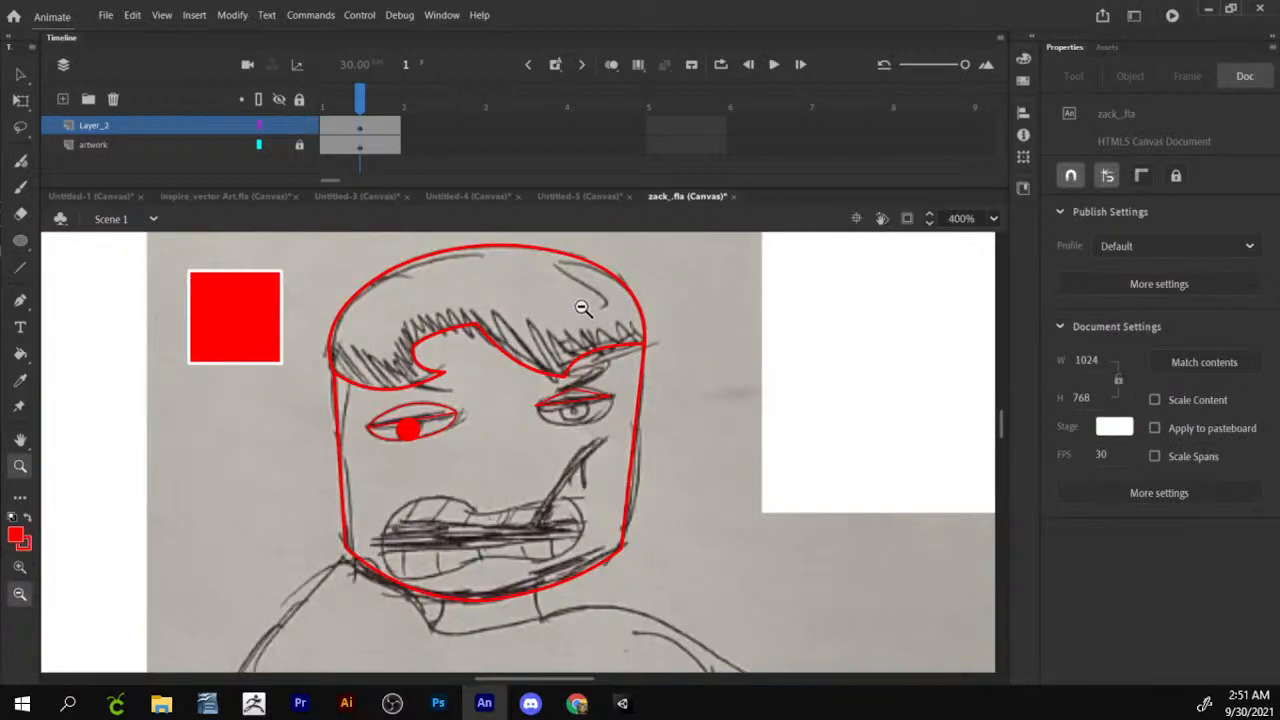
scroll(580, 290, up, 3)
click(574, 196)
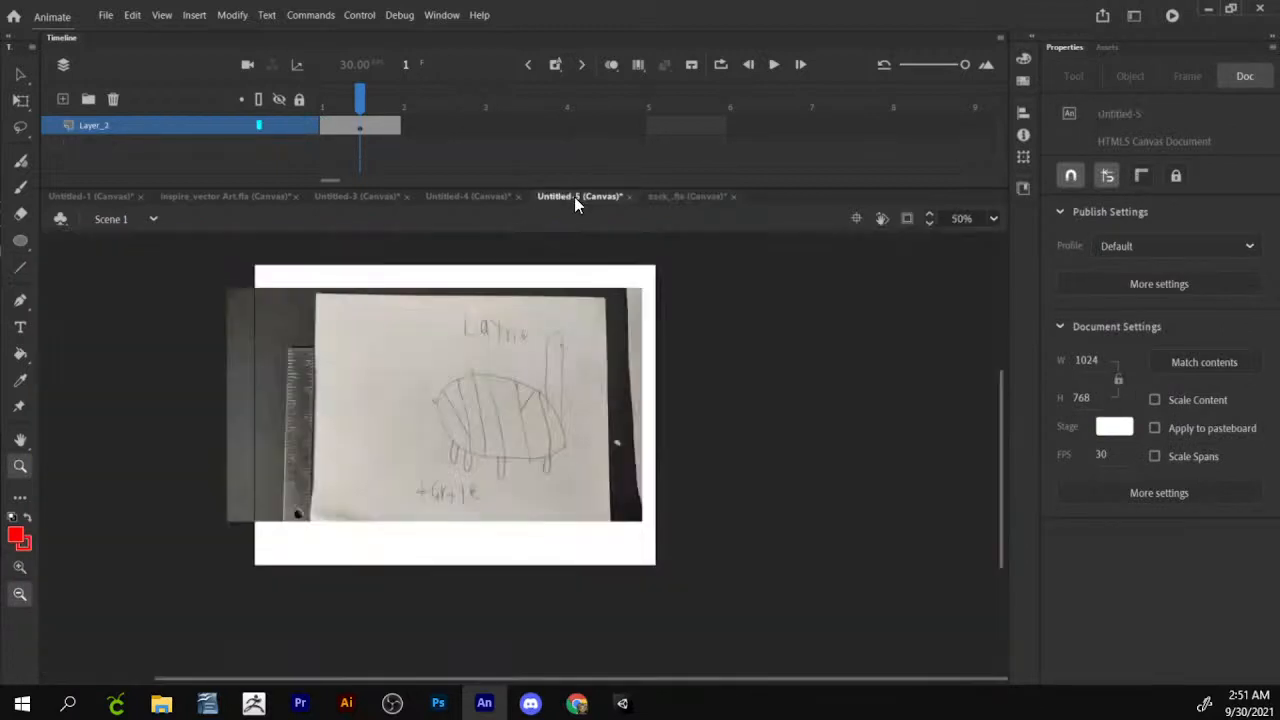
click(705, 196)
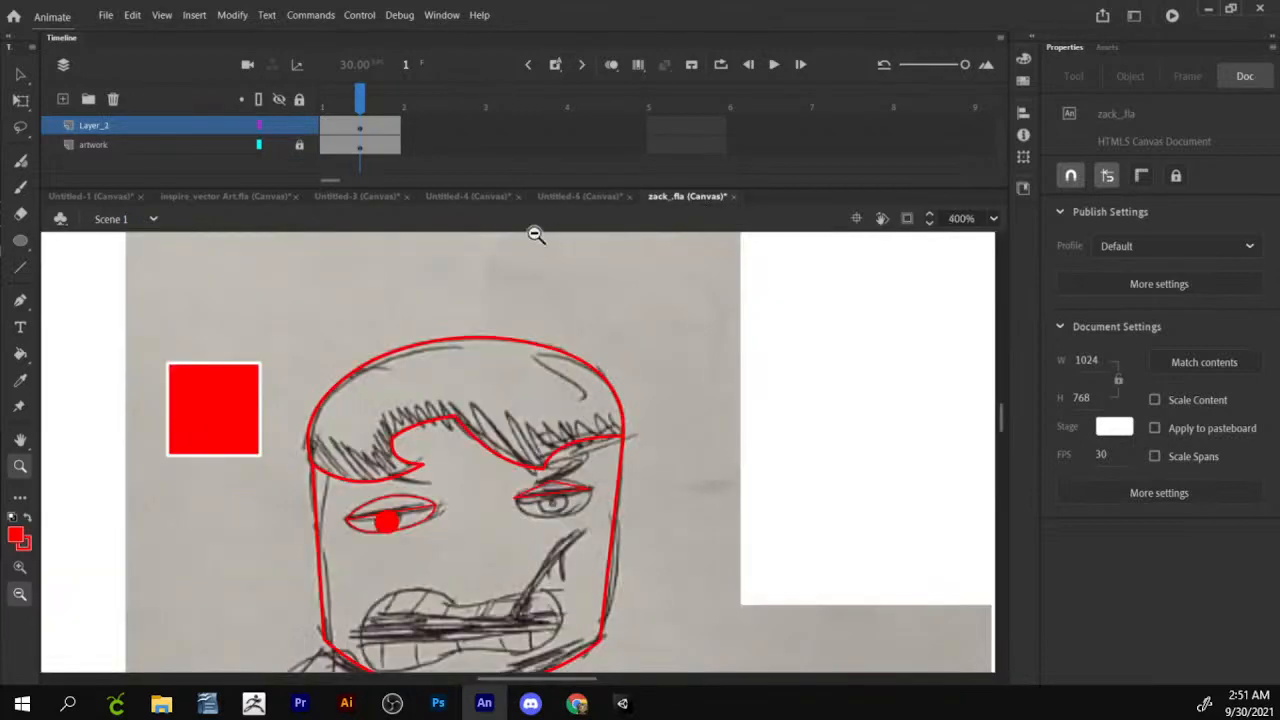
scroll(506, 451, down, 3)
scroll(537, 344, up, 3)
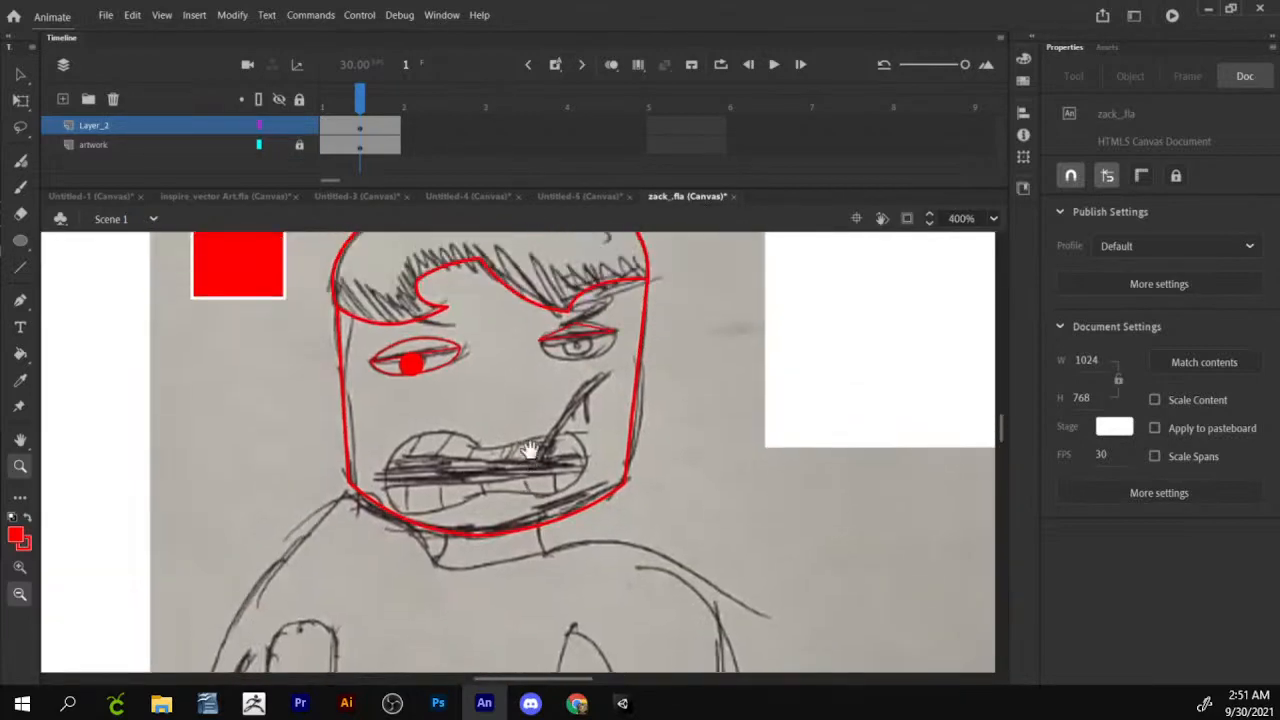
Look at the masked head in Untitled-3 and examine the dragon drawing in inspire_vector Art.fla up close, returning to the traced sketch.
click(346, 195)
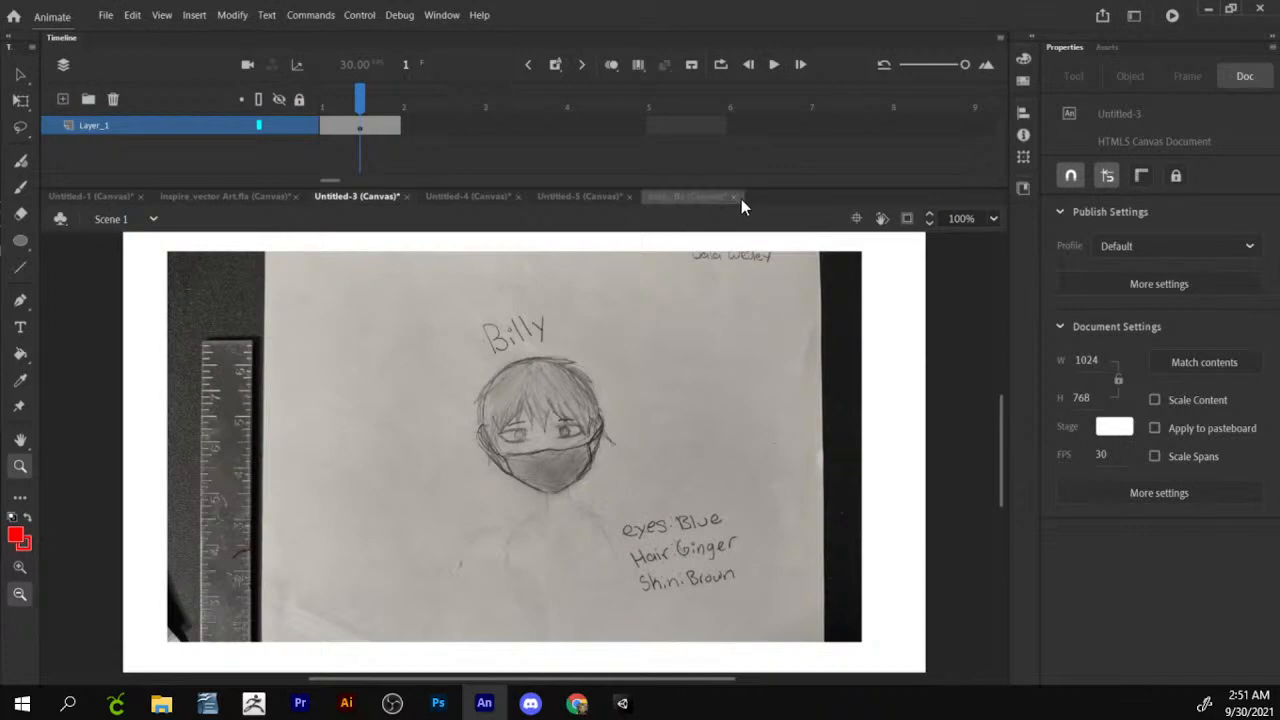
click(249, 197)
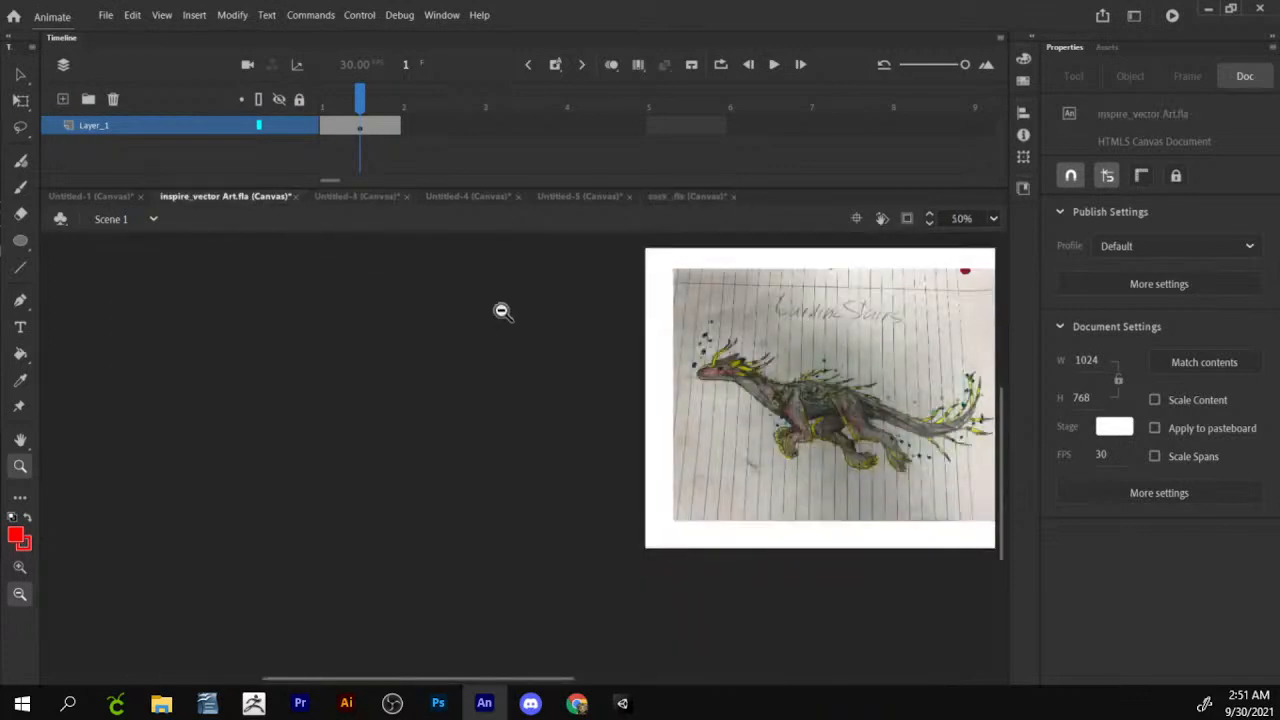
click(764, 372)
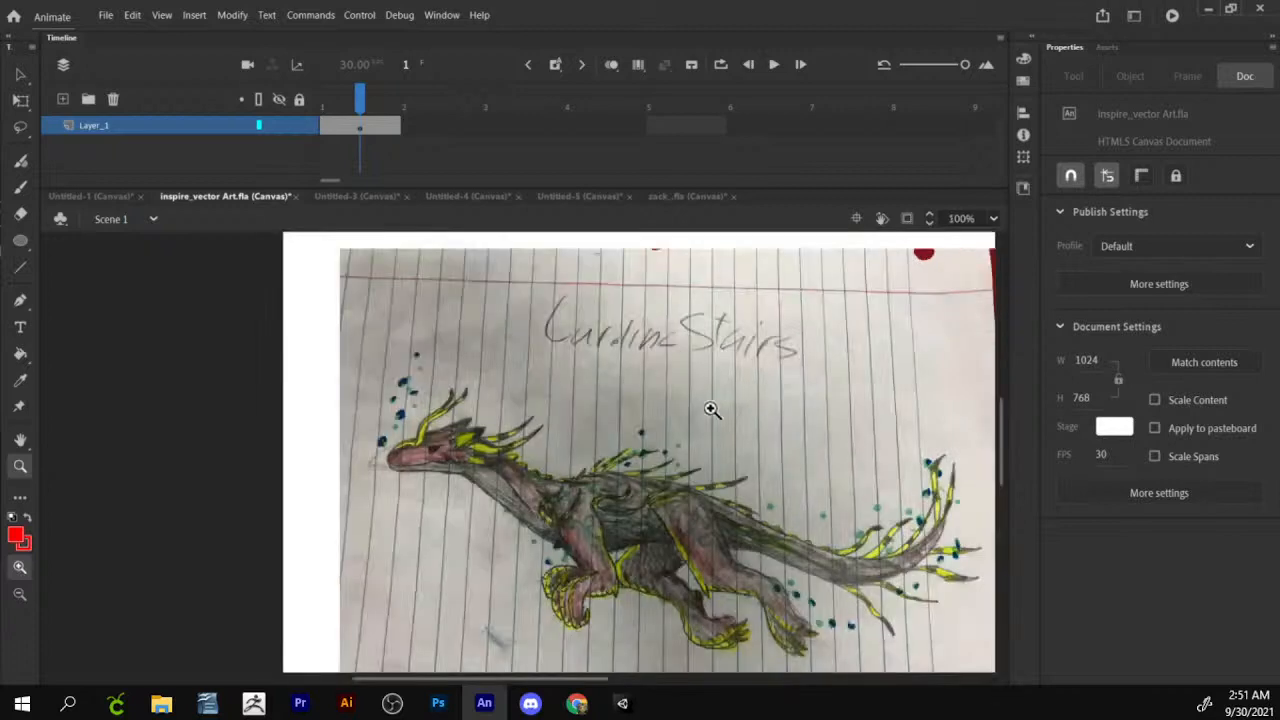
click(641, 392)
drag(434, 547, 634, 393)
drag(384, 433, 356, 268)
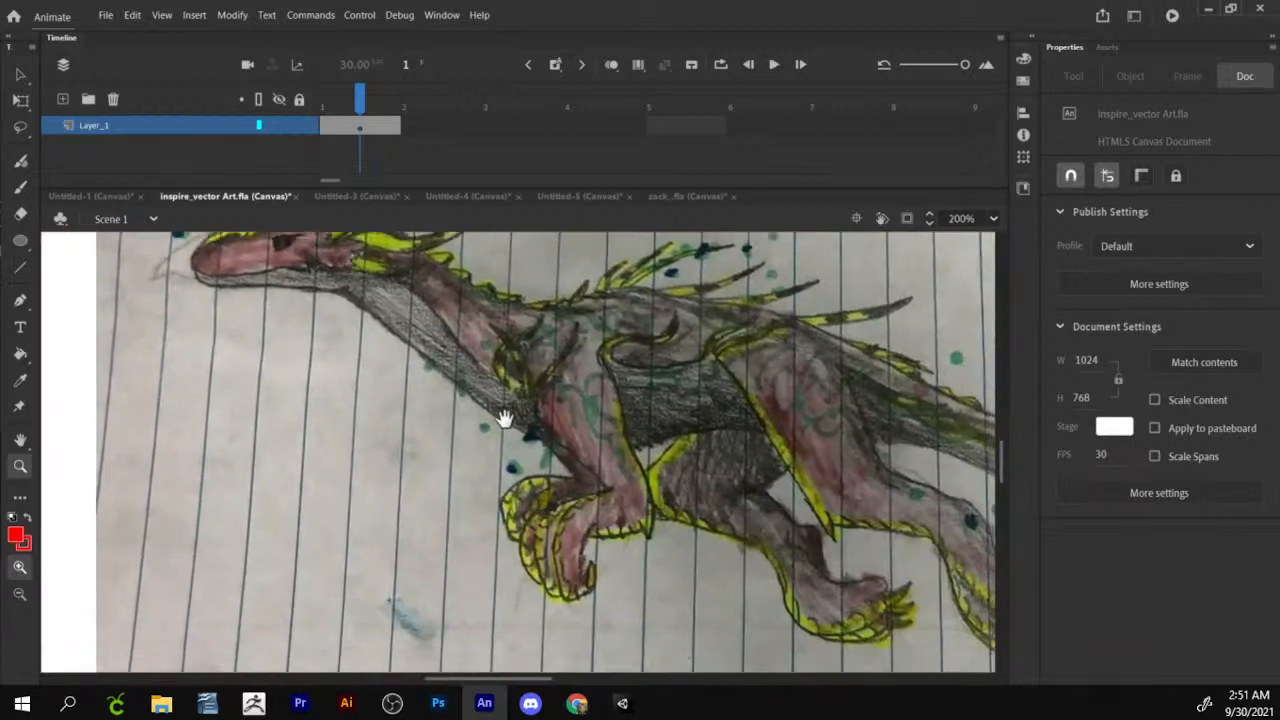
drag(505, 420, 471, 400)
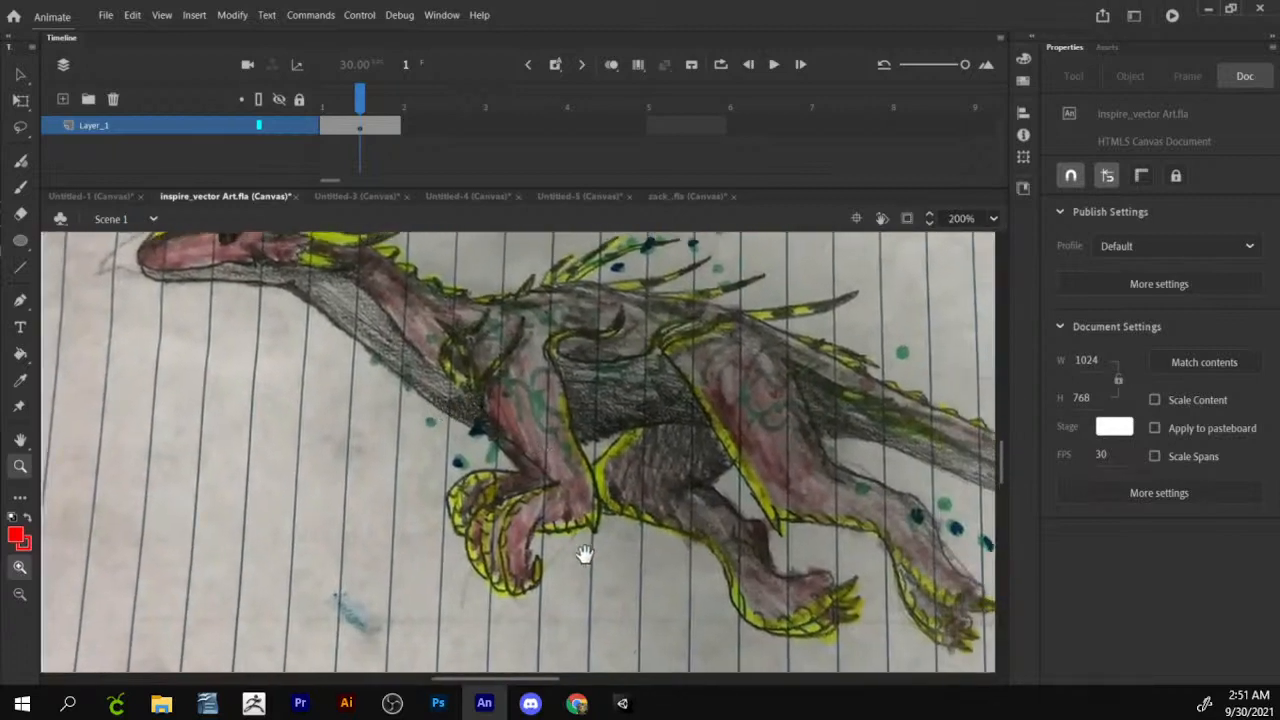
click(688, 198)
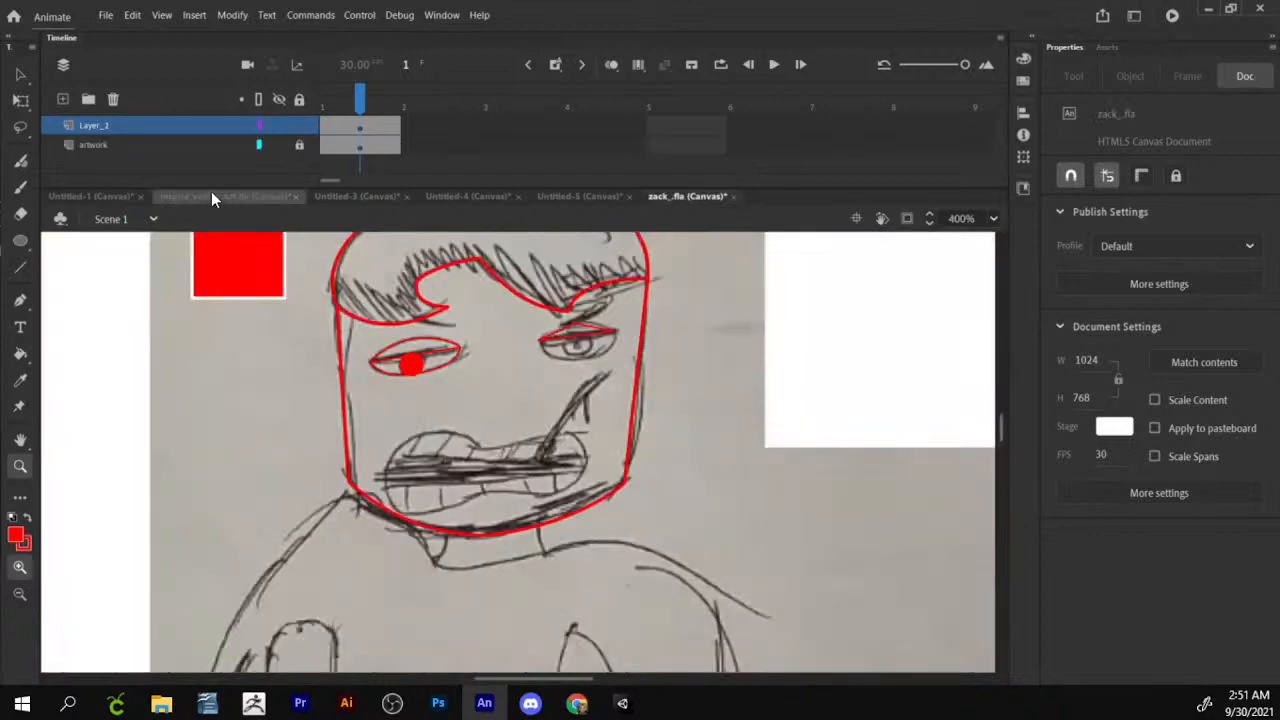
Compare the dragon's head and neck with the drawings in Untitled-3, Untitled-4 and Untitled-5, and return to the traced sketch.
click(168, 196)
drag(448, 340, 405, 405)
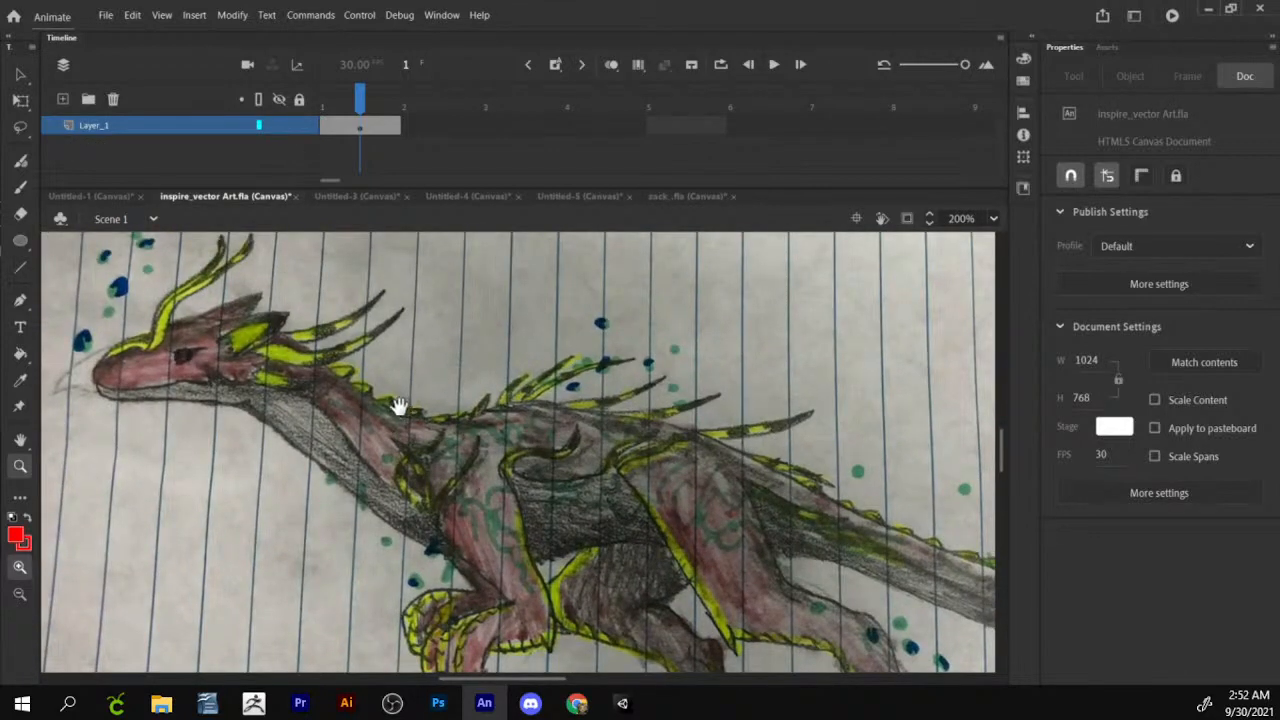
drag(316, 368, 325, 378)
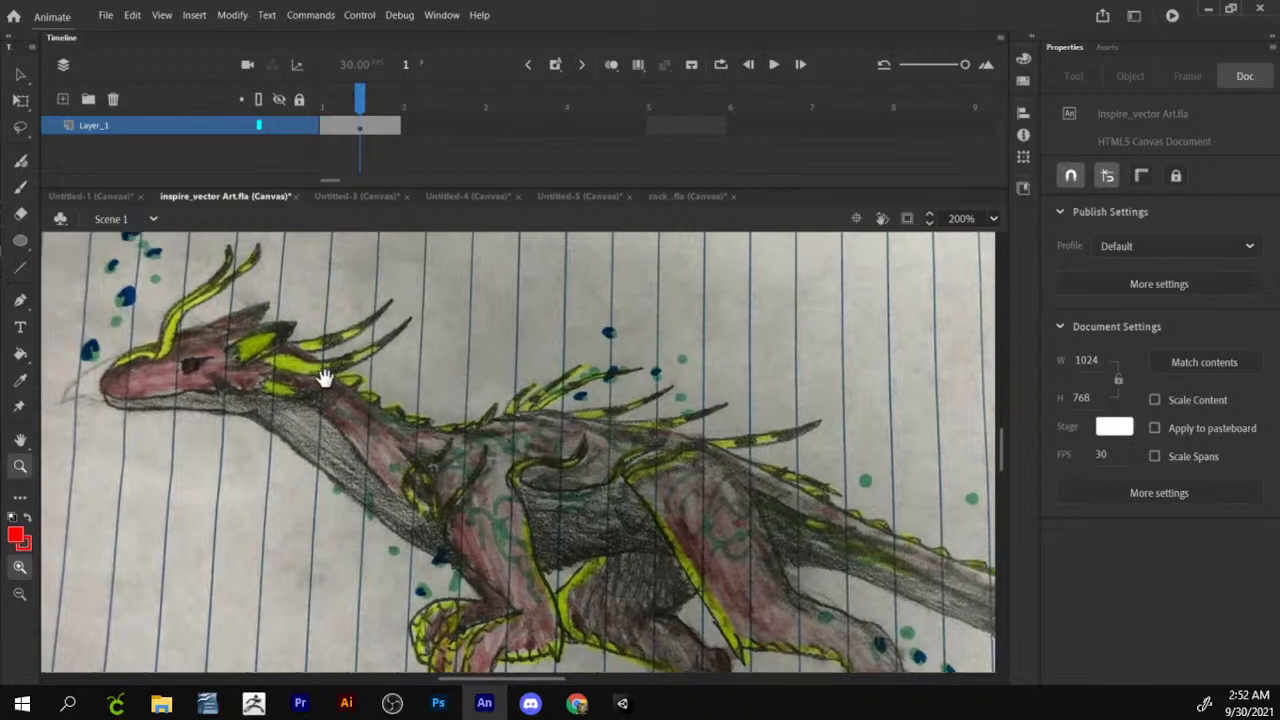
click(348, 195)
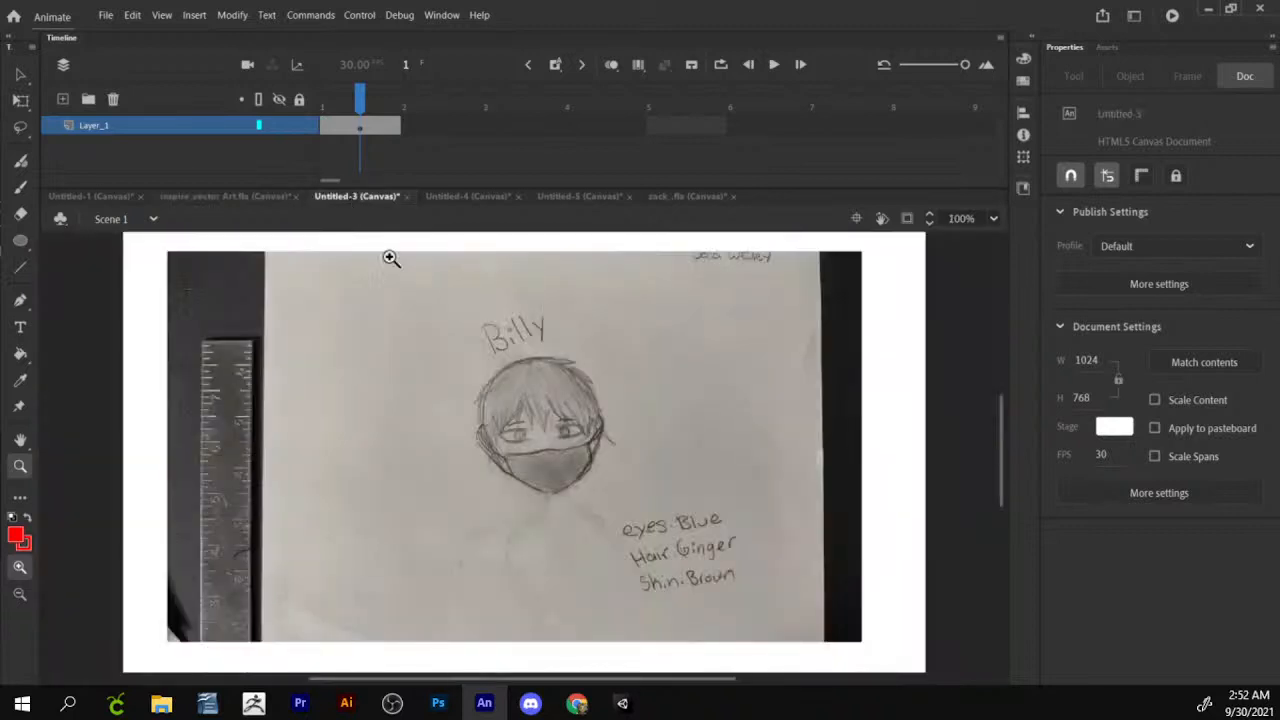
click(489, 197)
mouse_move(483, 437)
mouse_down()
mouse_move(551, 183)
mouse_move(506, 341)
mouse_move(476, 302)
mouse_up()
click(594, 197)
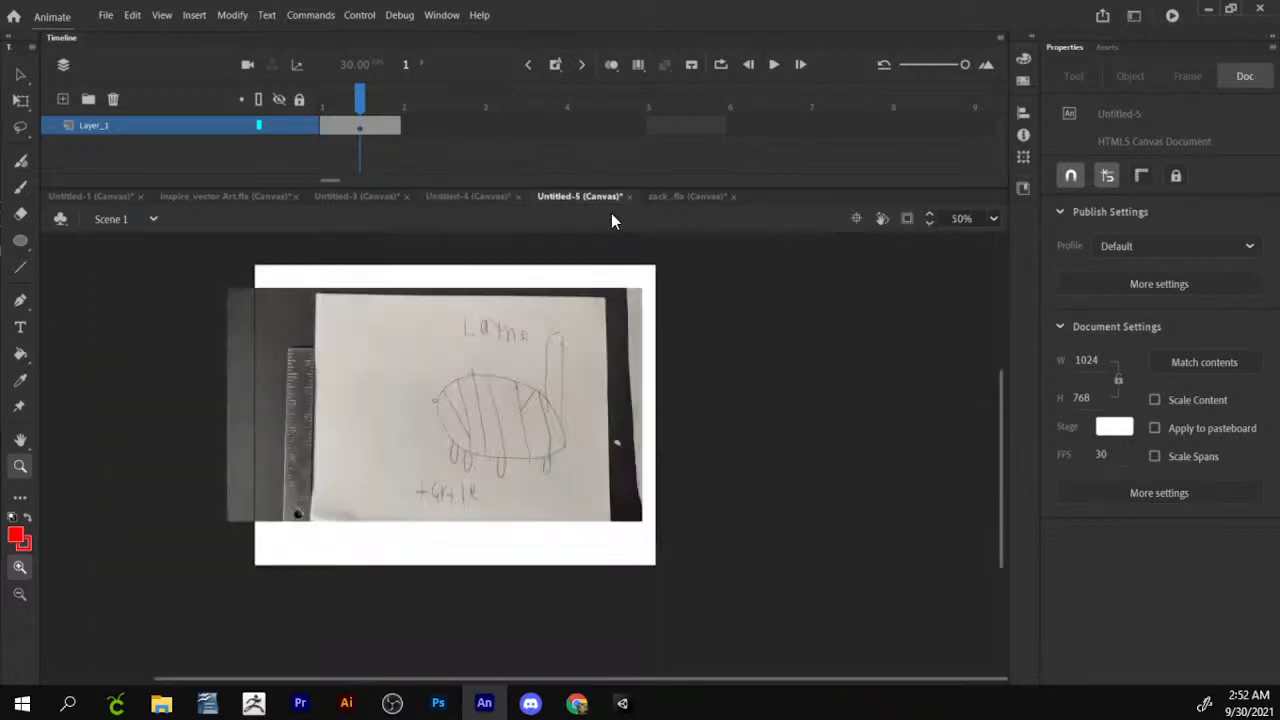
click(678, 196)
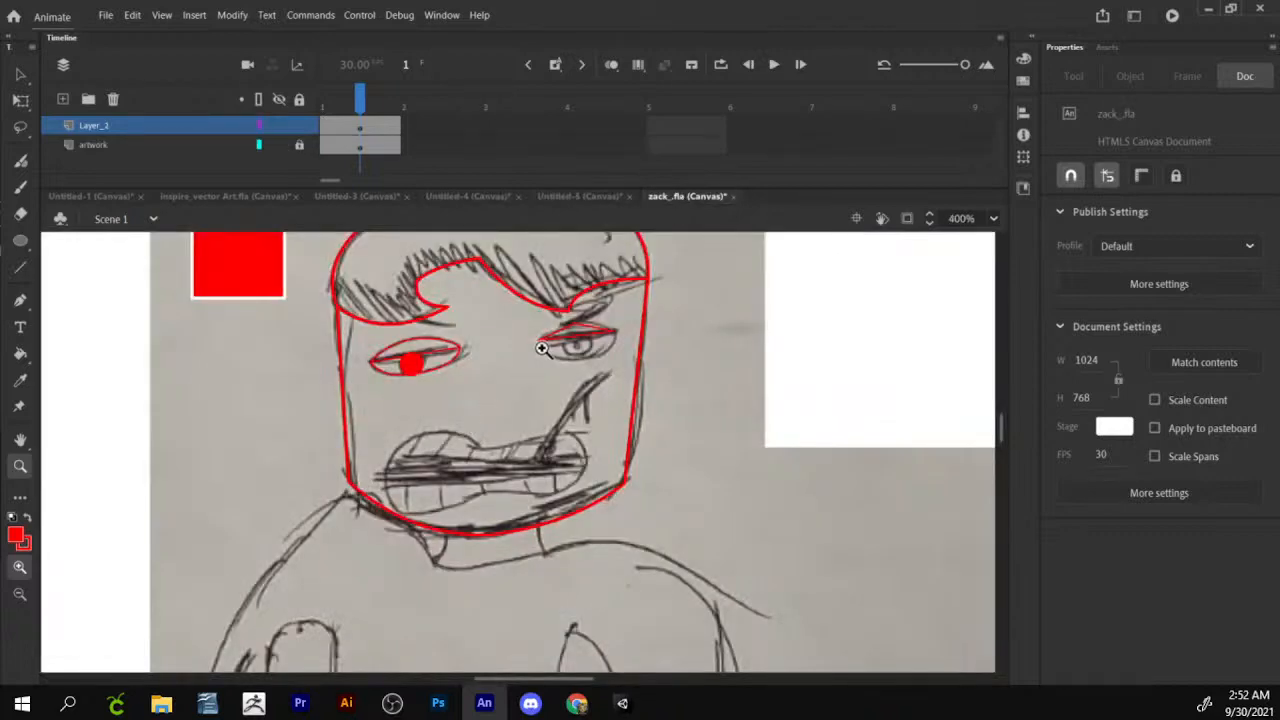
Enable the scene camera so a Camera layer sits above the tracing and artwork layers, and return to the Selection tool.
click(548, 348)
drag(475, 414, 410, 430)
drag(506, 420, 551, 377)
key(c)
key(v)
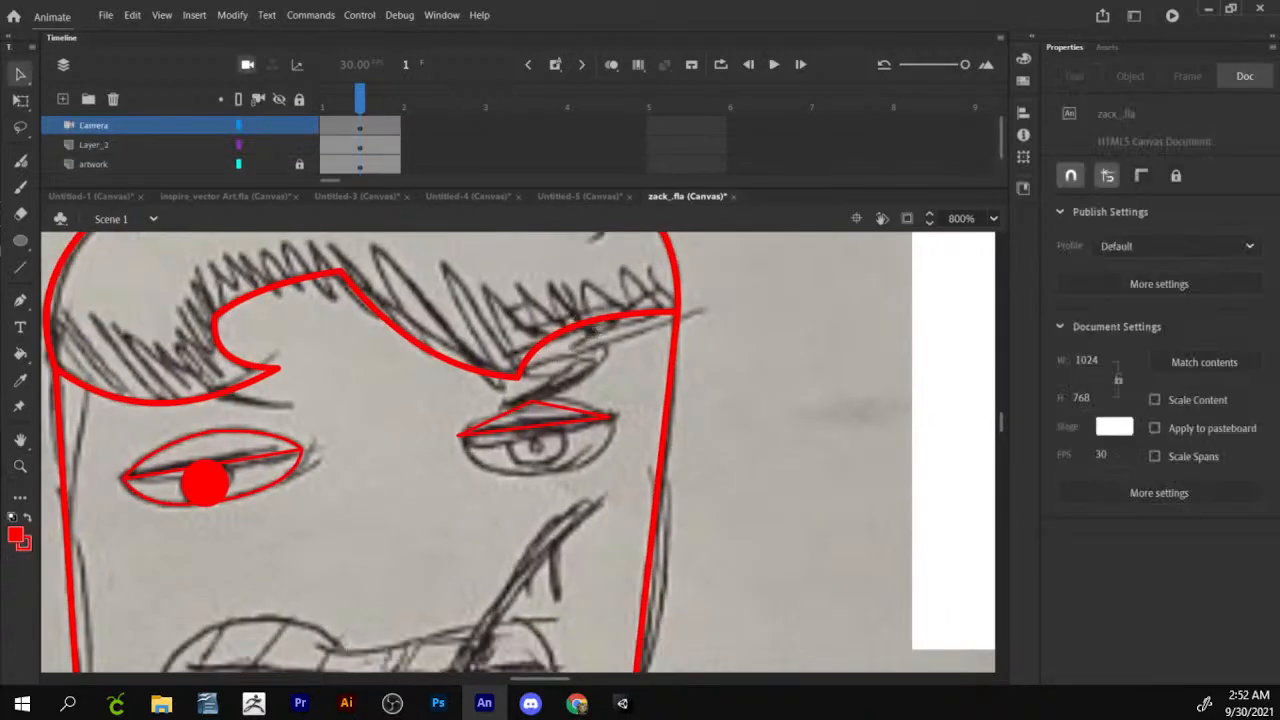
Bend the two upper segments of the right eye's lid outline into a smooth arch along the sketched lid.
click(22, 470)
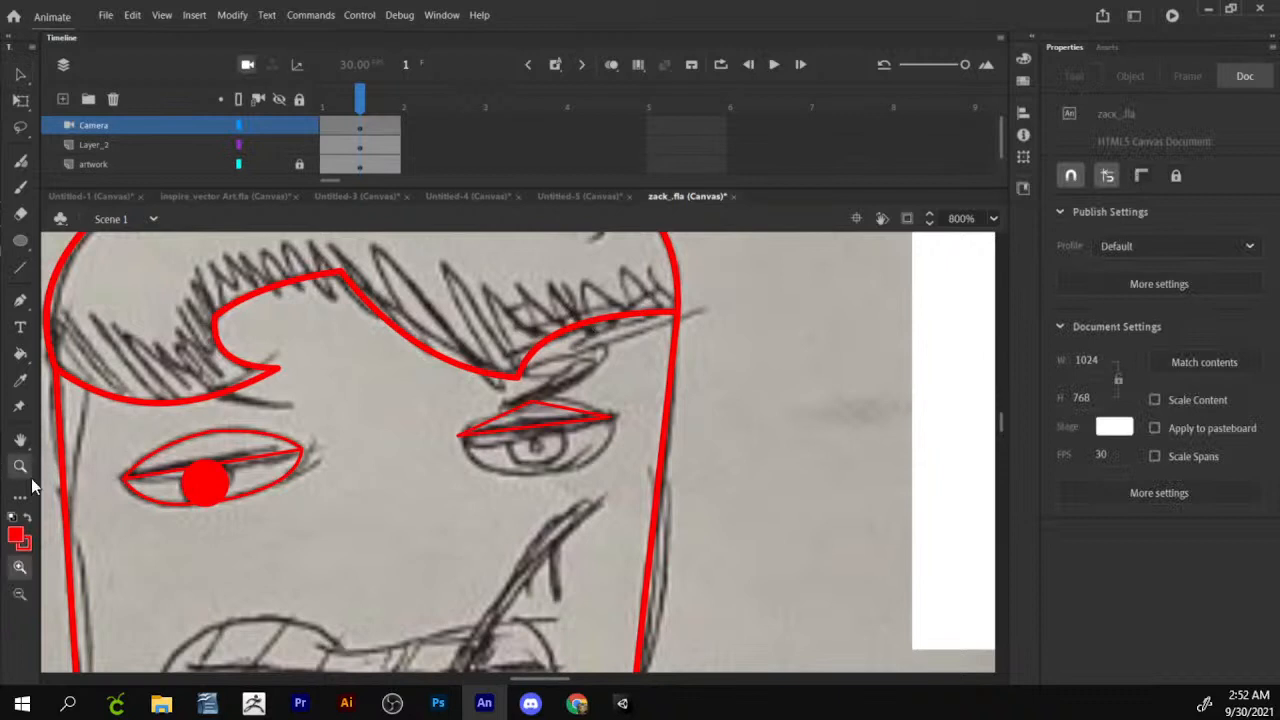
click(21, 593)
click(432, 436)
drag(547, 526, 613, 396)
drag(608, 490, 394, 409)
click(19, 568)
click(493, 325)
key(v)
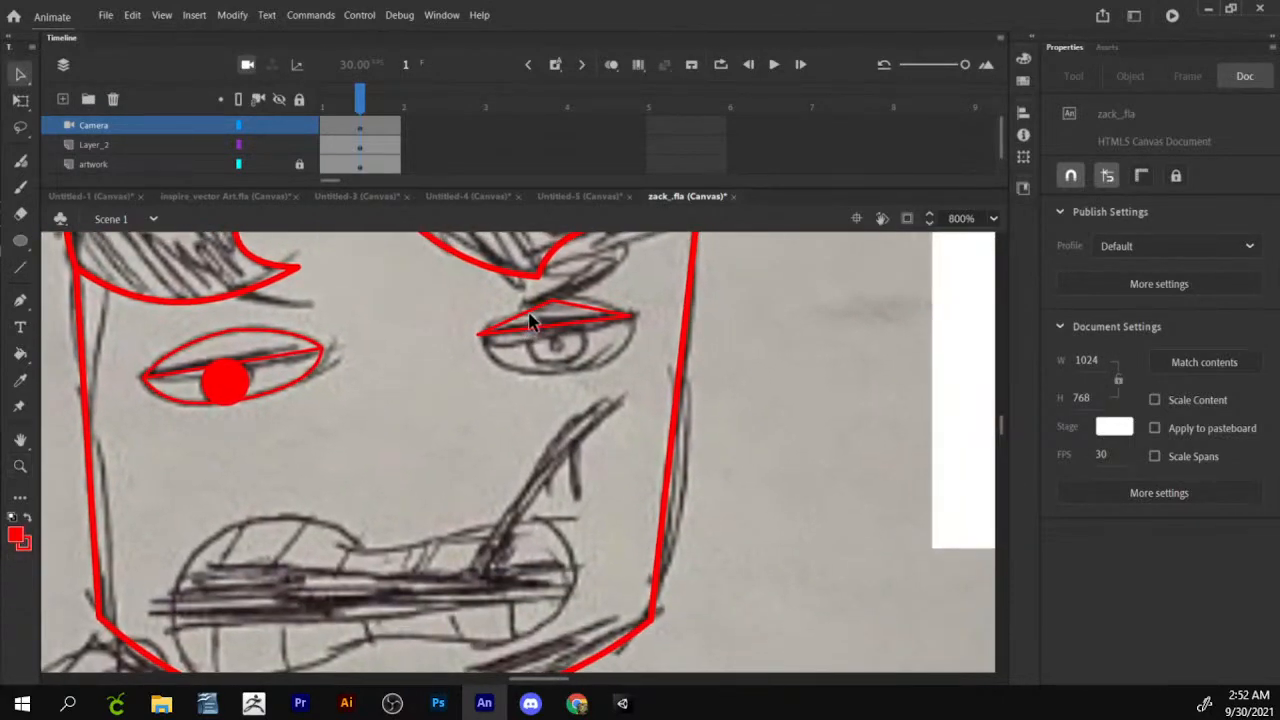
drag(529, 313, 608, 305)
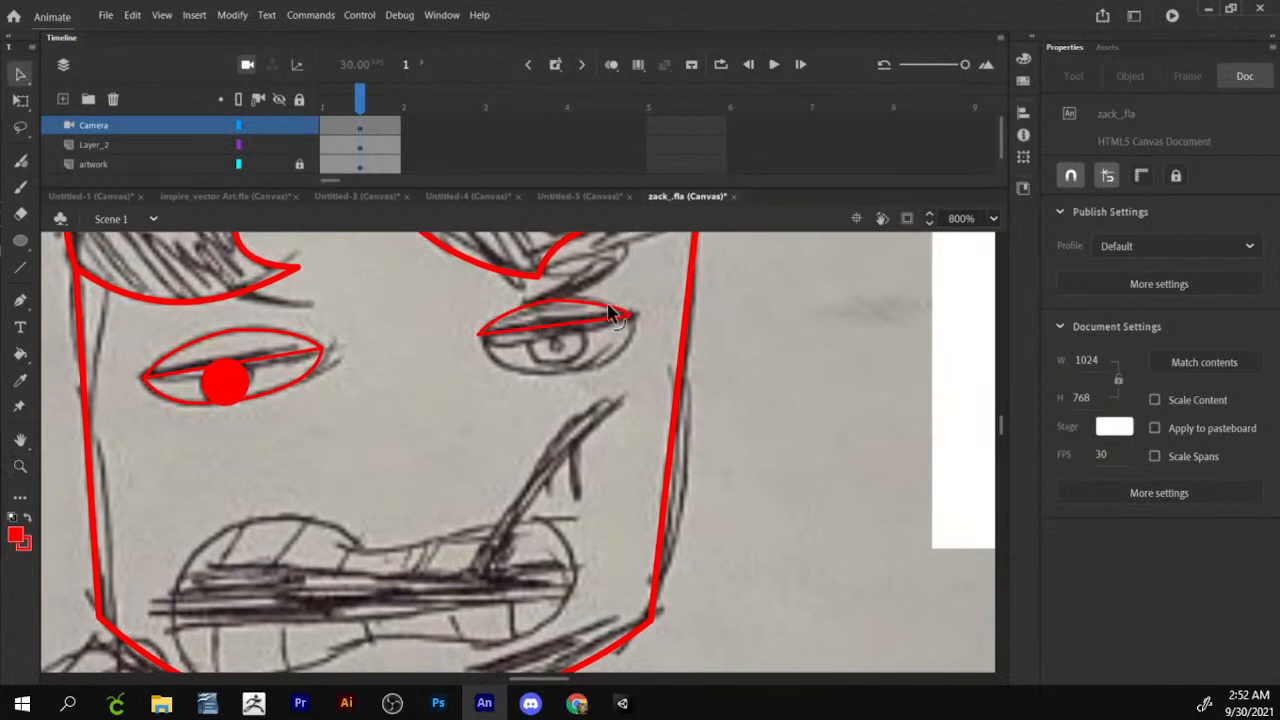
Delete the red fill inside the left eye's iris circle, keeping its outline.
click(21, 246)
key(v)
click(231, 389)
key(equal)
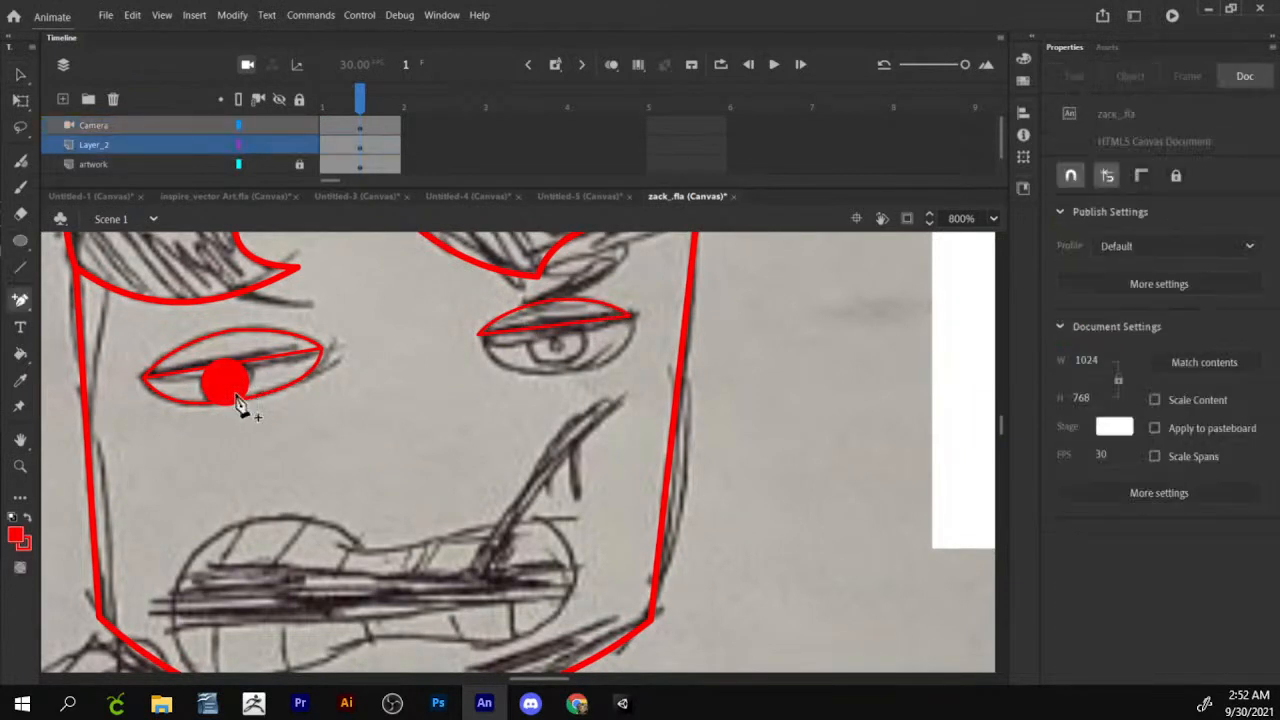
key(v)
key(Delete)
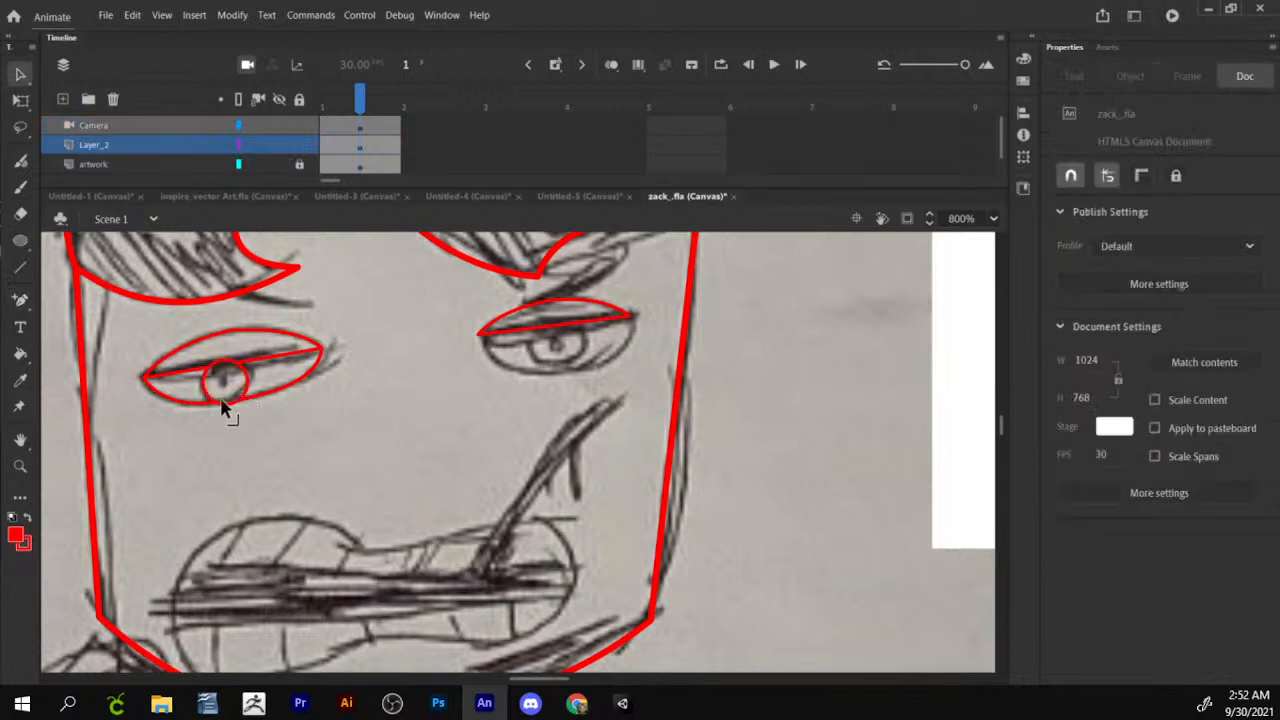
Draw a small red-filled circle as the pupil in the middle of the left eye's iris with the Oval tool.
click(21, 241)
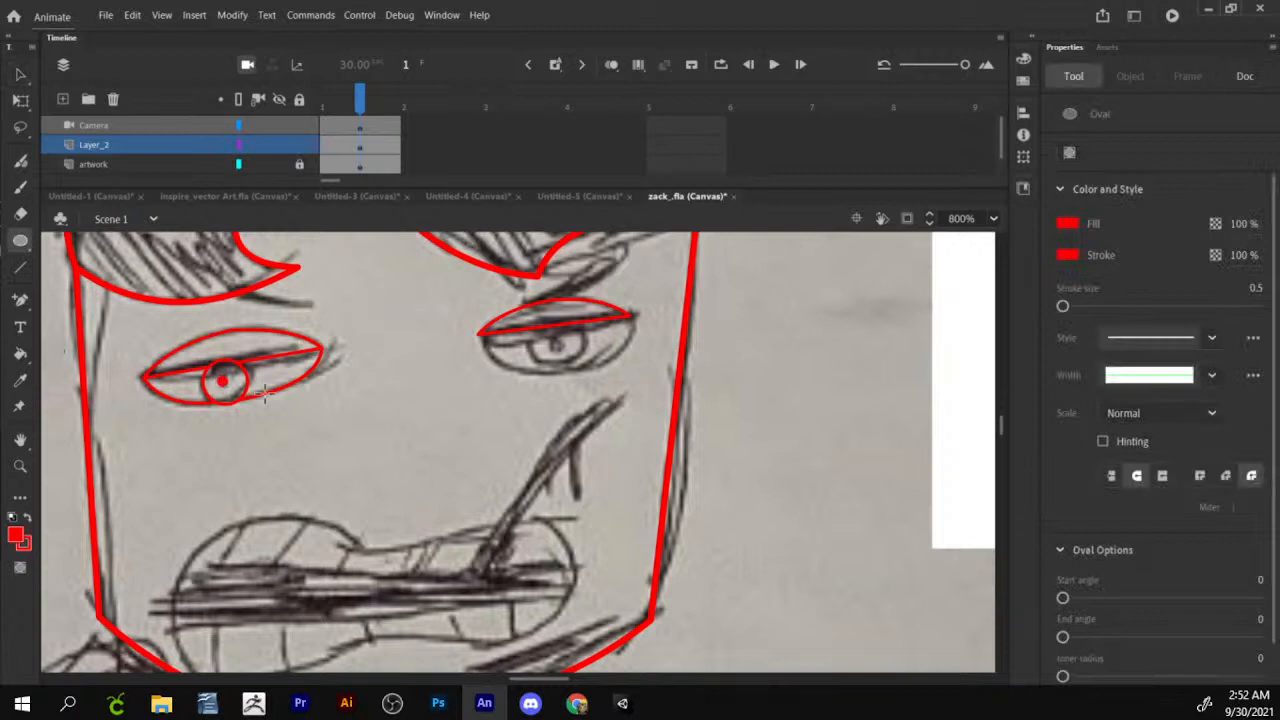
drag(302, 361, 263, 452)
key(v)
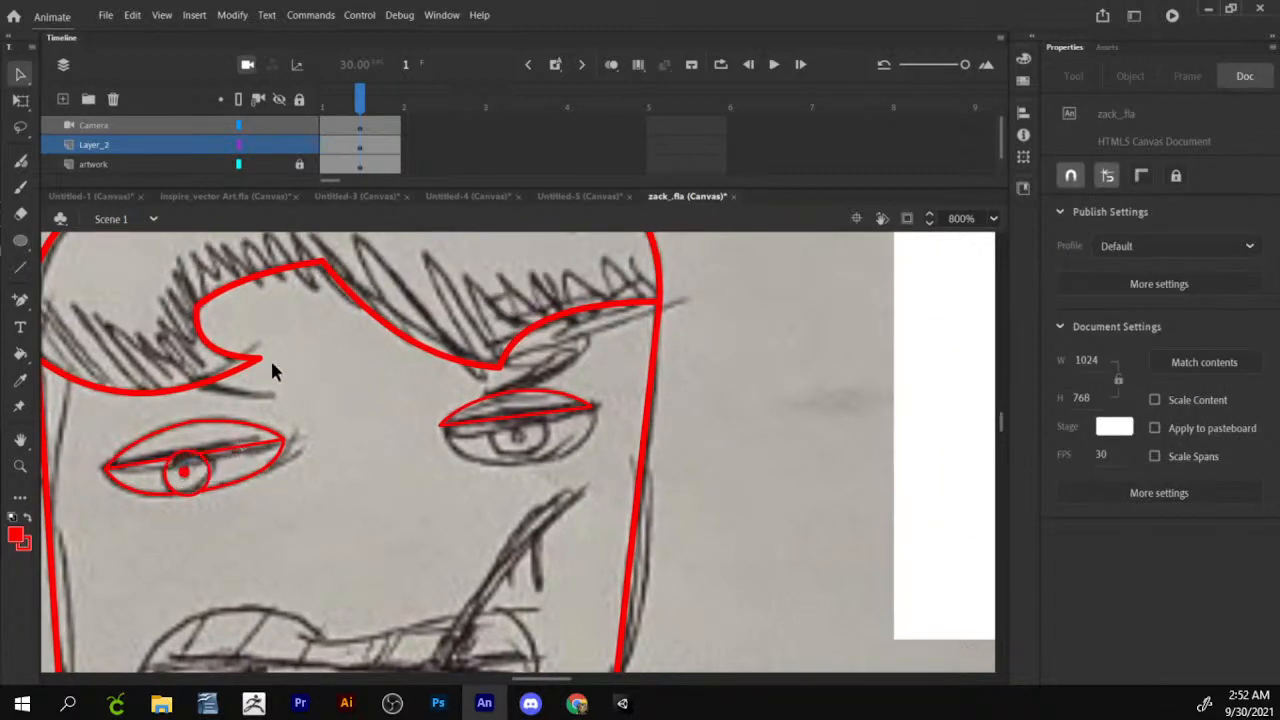
Look at the masked head and dragon drawings again, and examine the sketched mouth in the traced sketch document.
click(318, 199)
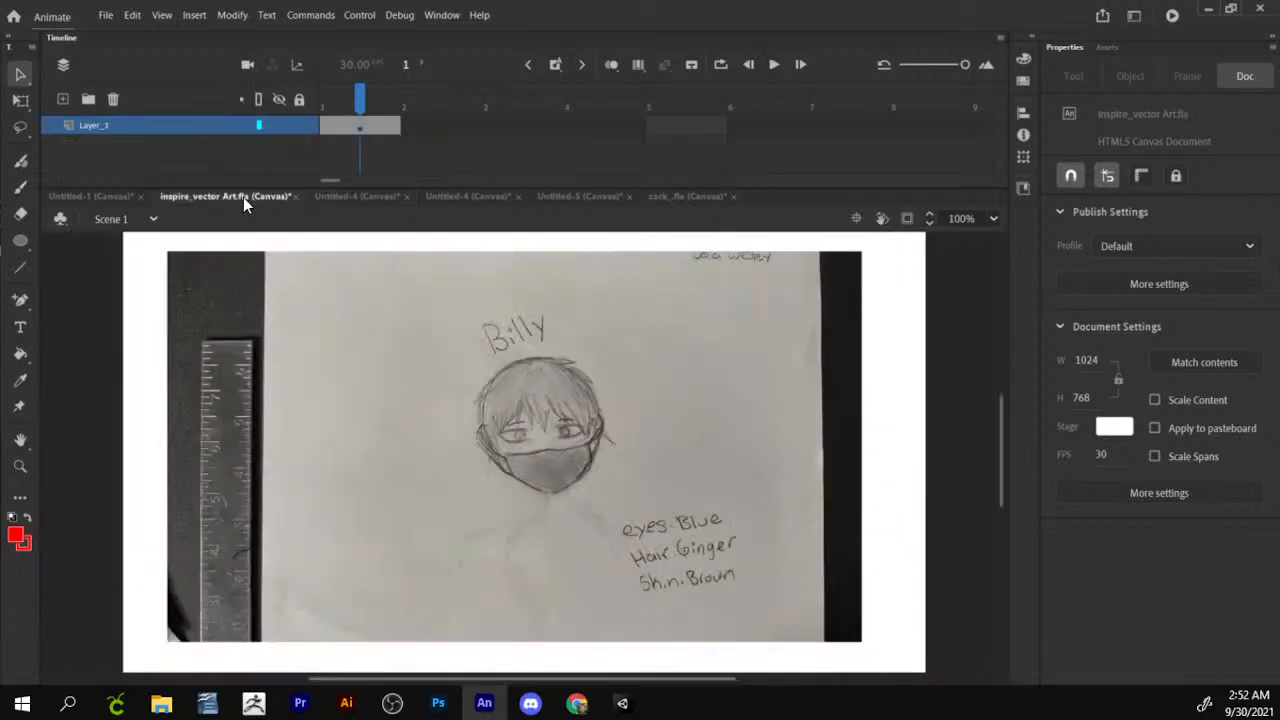
click(243, 197)
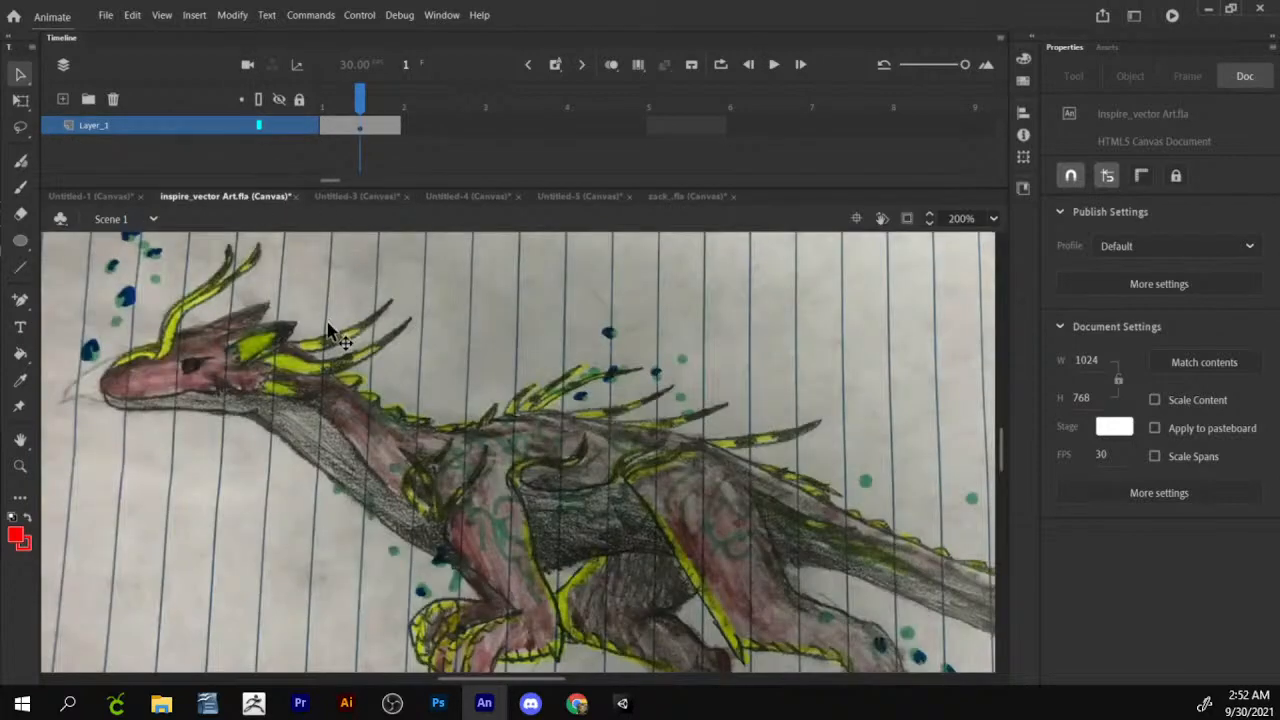
click(690, 196)
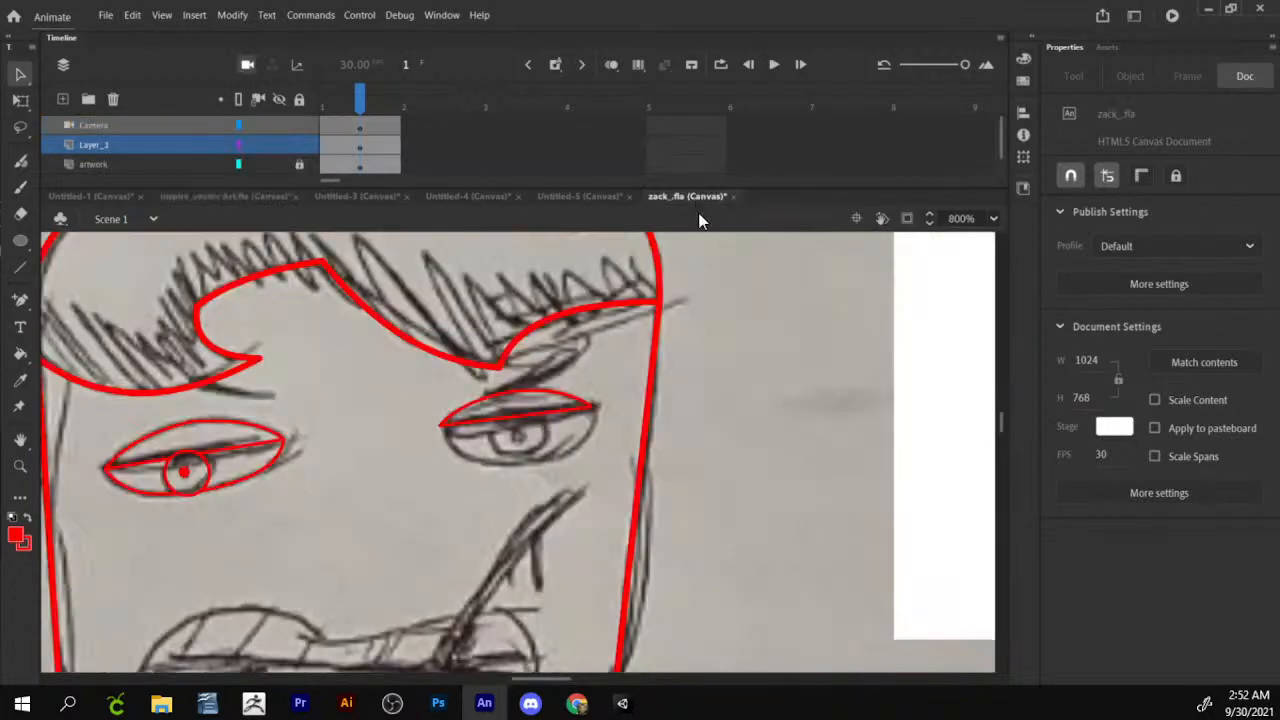
scroll(591, 329, down, 4)
scroll(500, 400, down, 2)
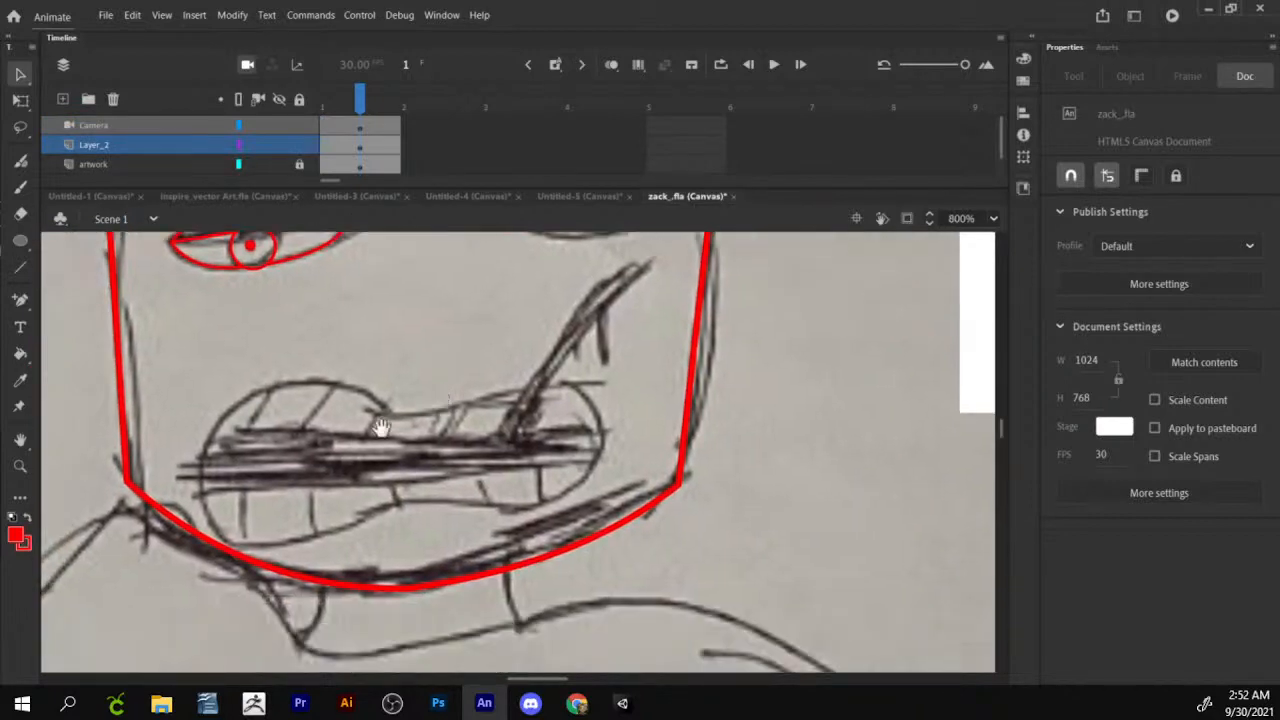
scroll(343, 434, left, 2)
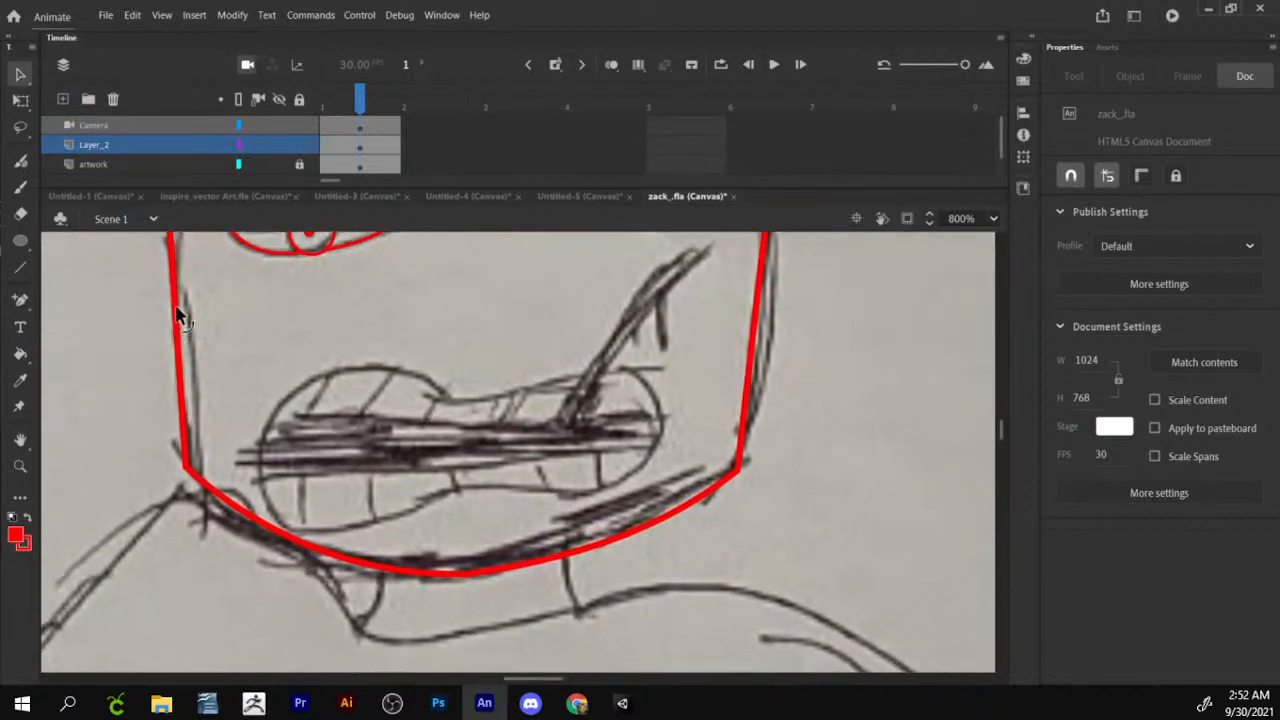
Trace the dark band across the mouth and the slanted strip rising from it with red lines, bending the strip's sides along the sketch.
click(20, 268)
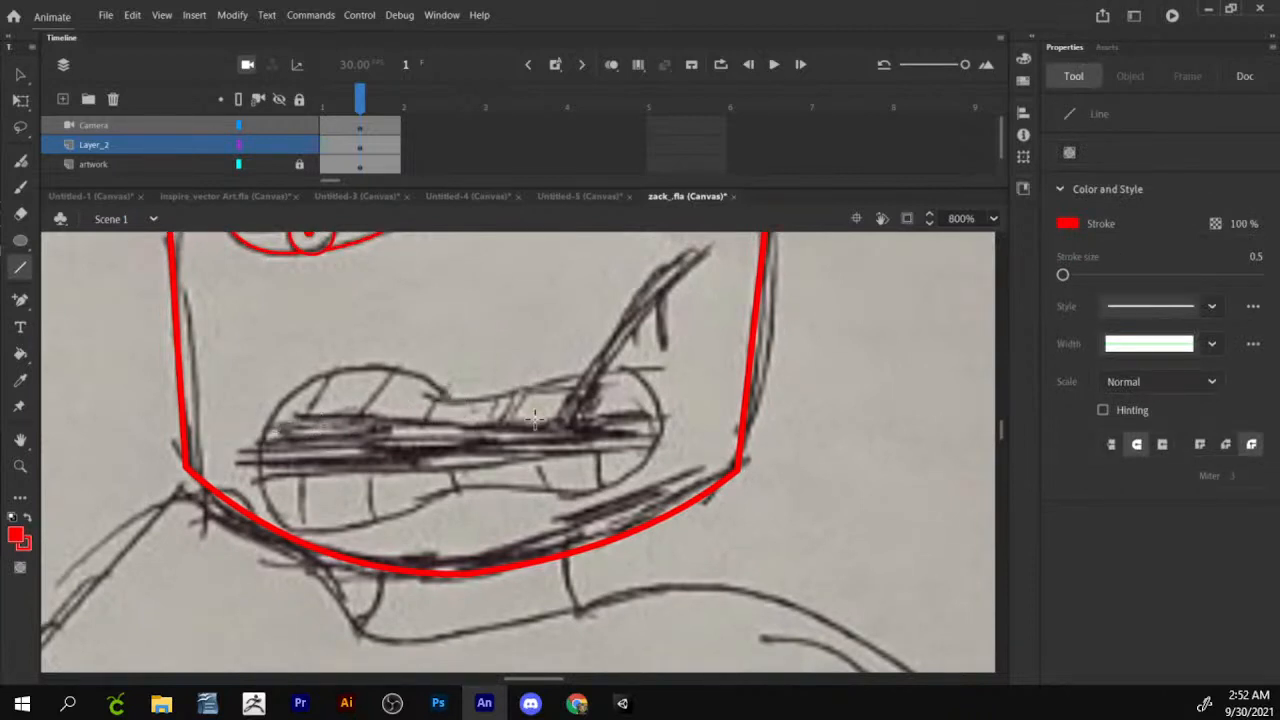
mouse_move(553, 421)
mouse_down()
mouse_move(256, 434)
mouse_move(263, 484)
mouse_move(678, 446)
mouse_move(648, 447)
mouse_up()
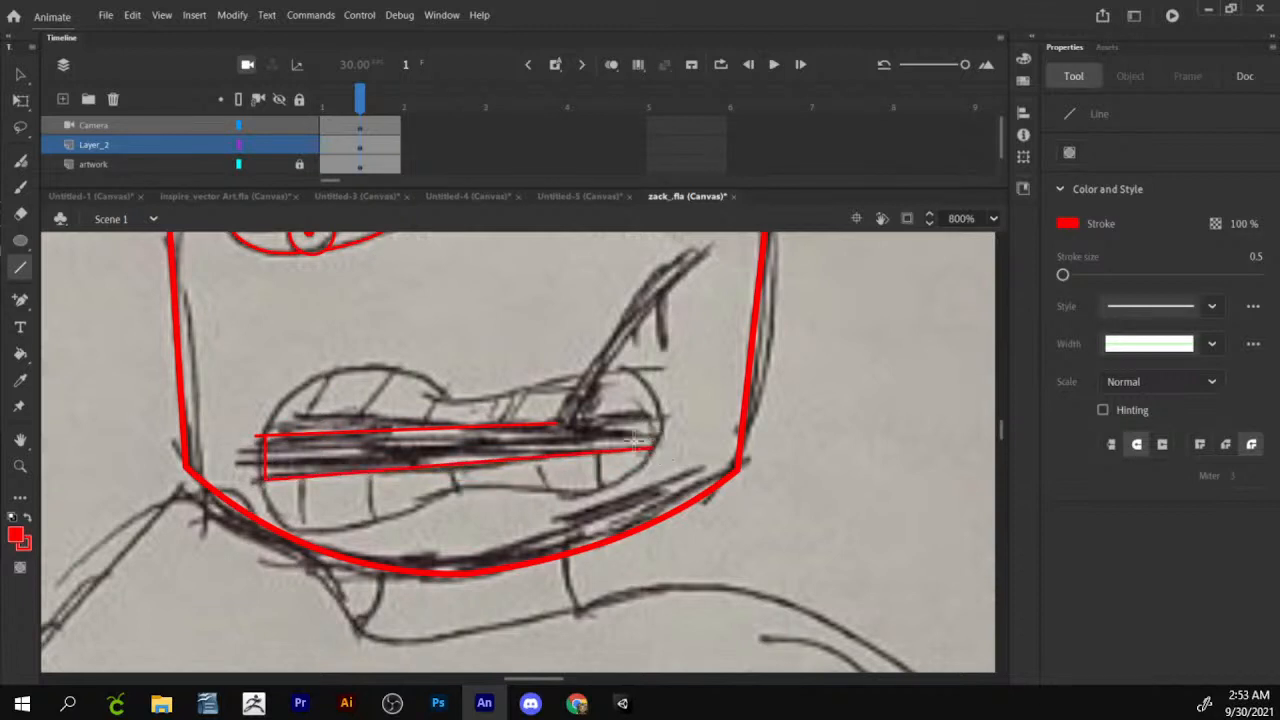
mouse_move(552, 423)
mouse_down()
mouse_move(712, 248)
mouse_move(684, 262)
mouse_move(571, 423)
mouse_up()
key(v)
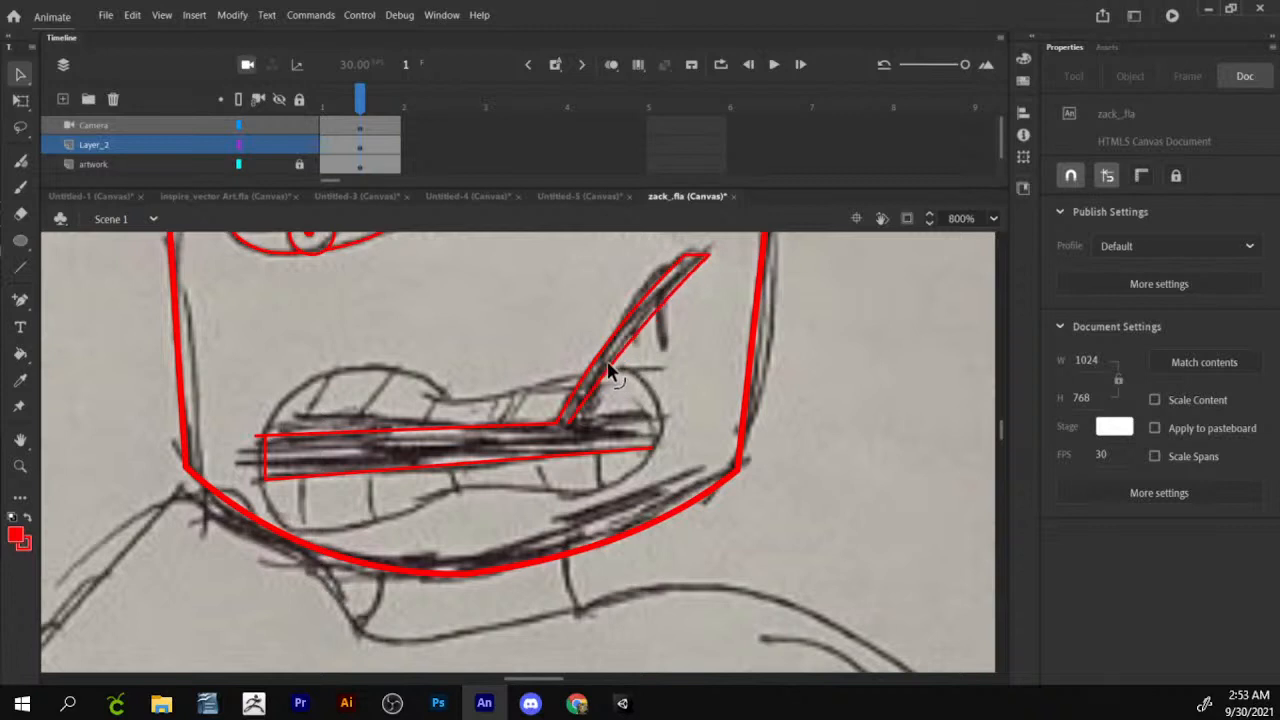
Outline the upper teeth row with red lines bent along the sketch, and delete the stub sticking out at its left end.
key(n)
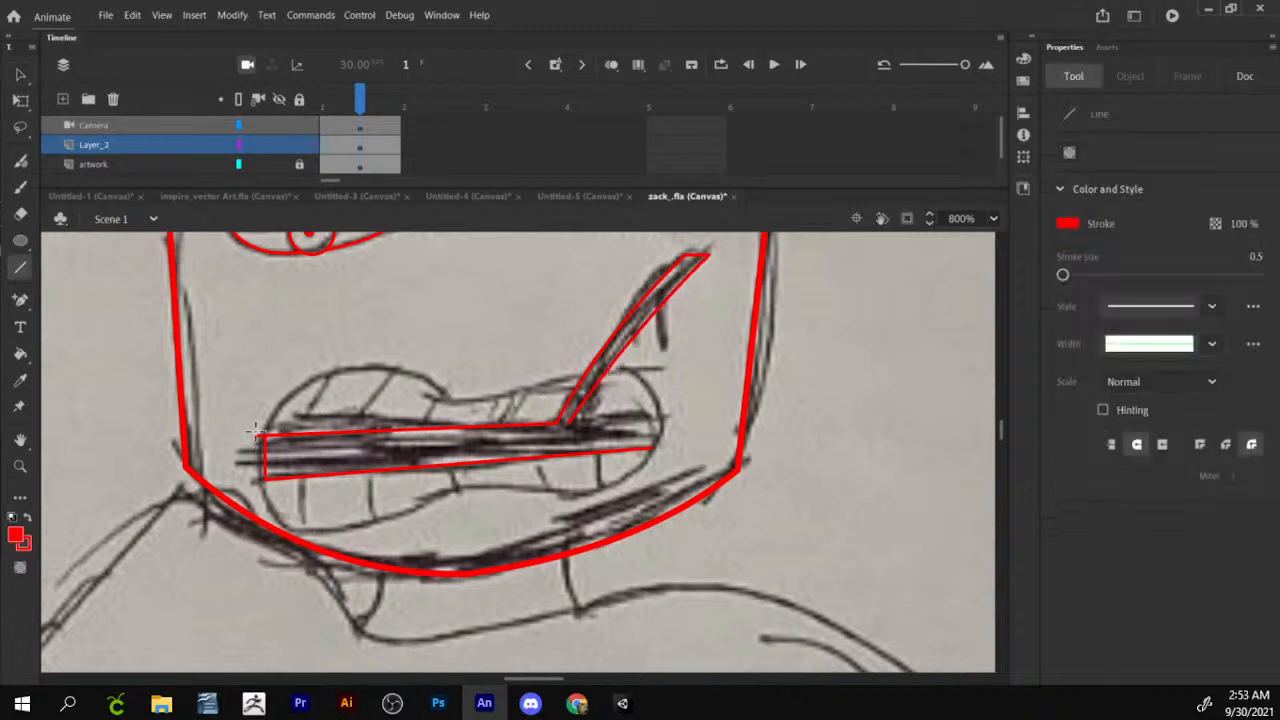
mouse_move(257, 435)
mouse_down()
mouse_move(397, 370)
mouse_move(449, 401)
mouse_move(586, 377)
mouse_move(642, 410)
mouse_move(652, 447)
mouse_move(663, 420)
mouse_up()
key(v)
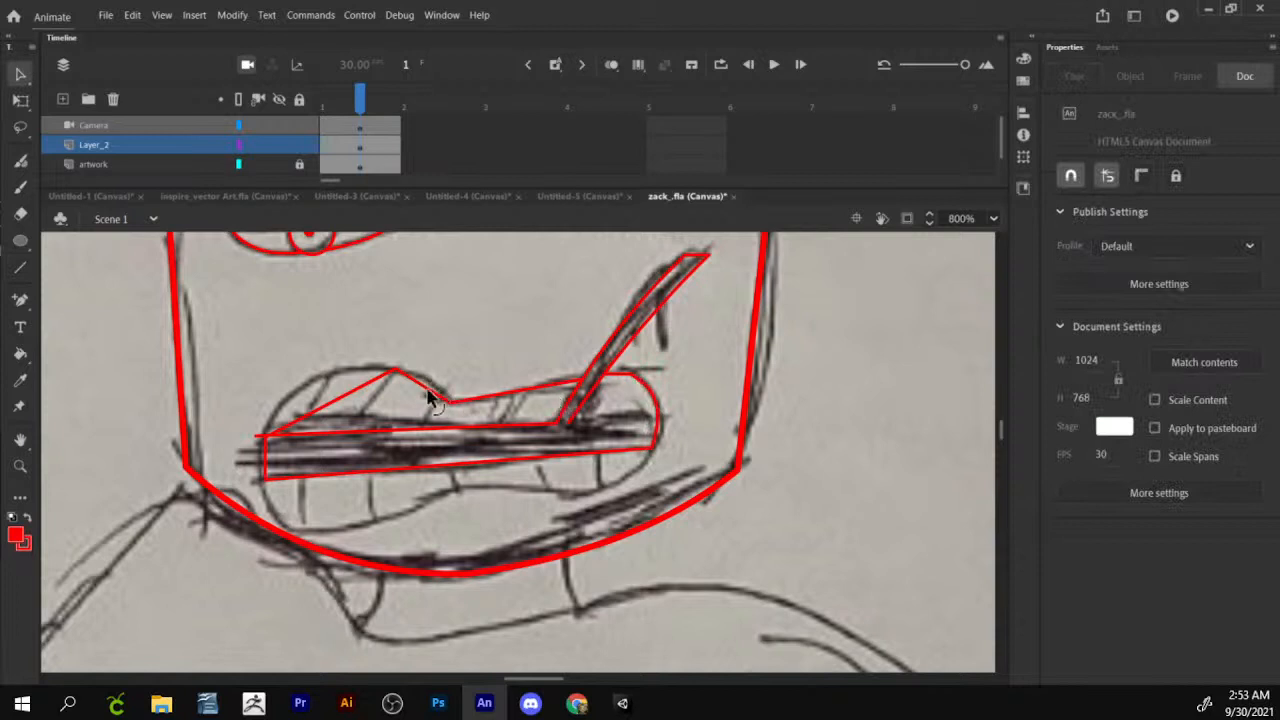
drag(356, 397, 330, 376)
click(257, 436)
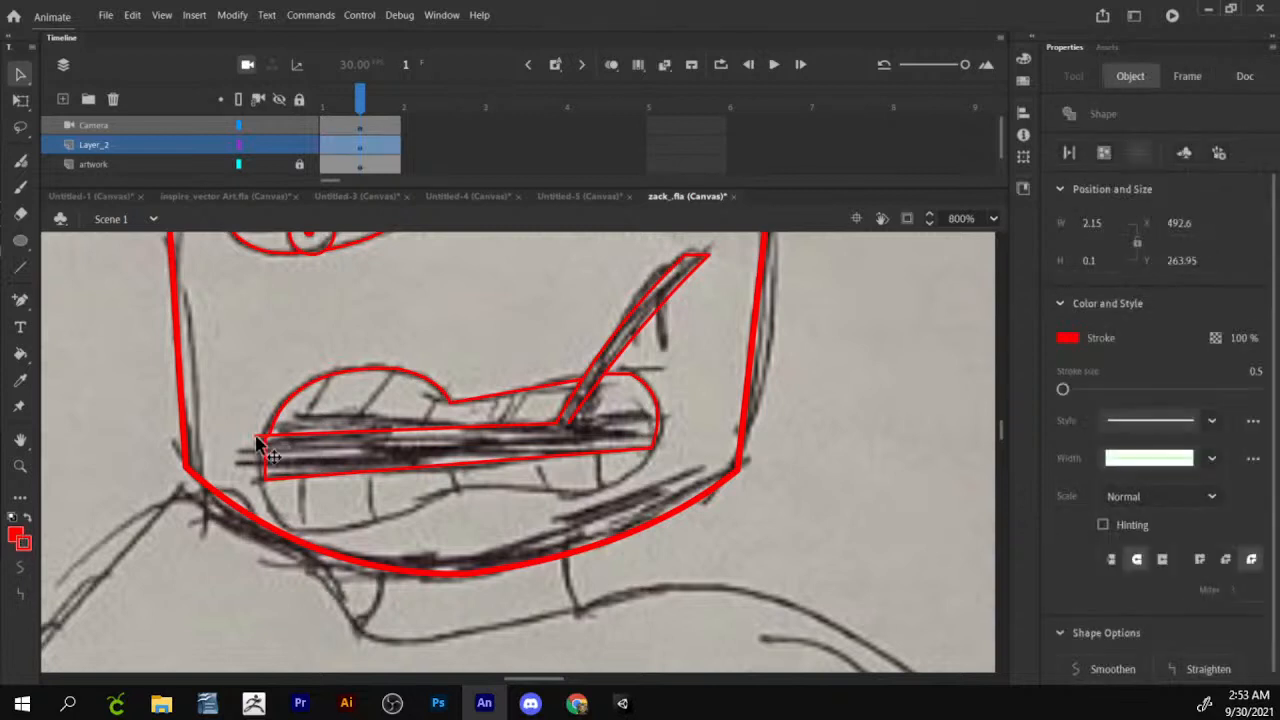
key(Delete)
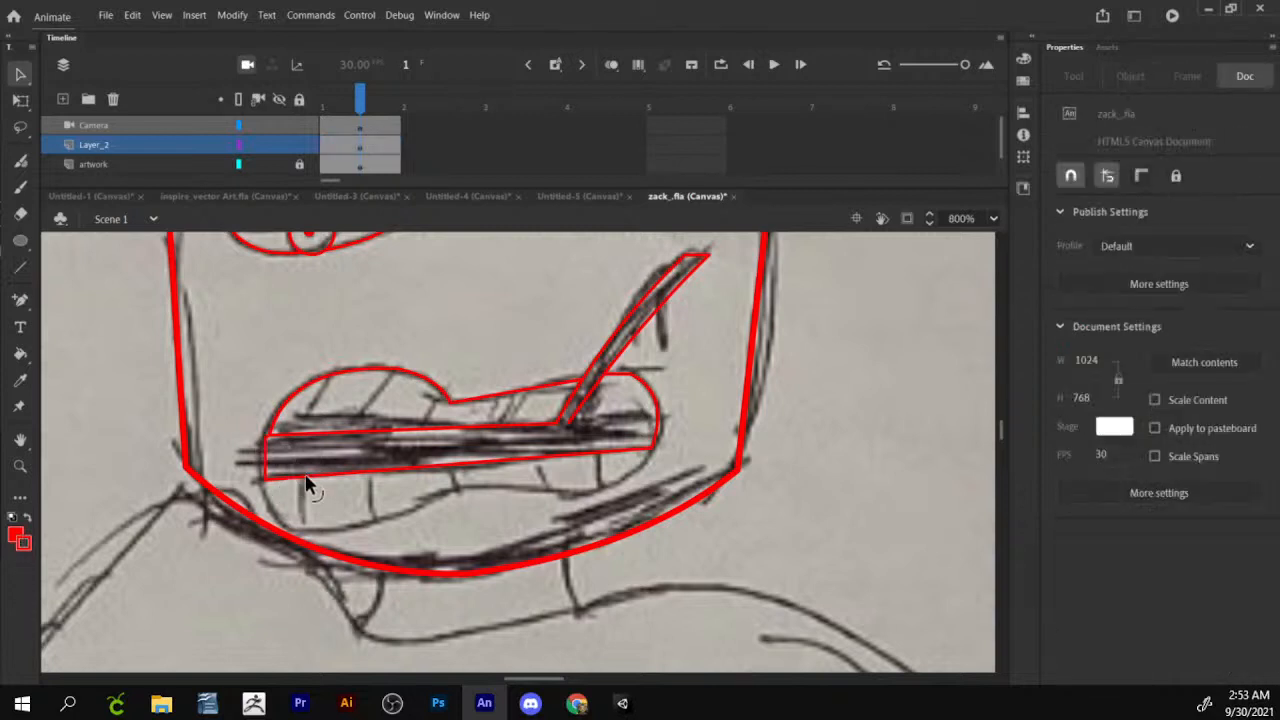
Outline the lower teeth row with red lines bent along the sketched lip, and join the band's upper line to the mouth's left edge.
key(n)
scroll(205, 432, down, 1)
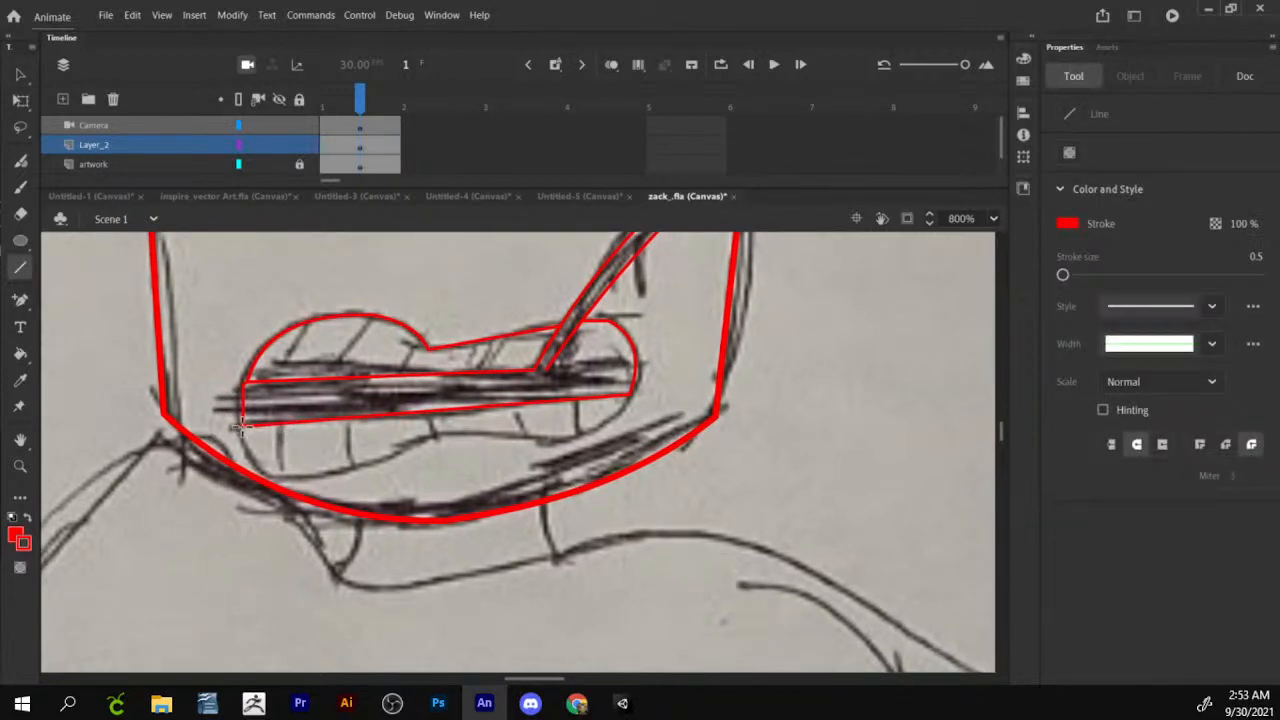
mouse_move(242, 426)
mouse_down()
mouse_move(300, 478)
mouse_move(446, 436)
mouse_move(560, 438)
mouse_move(608, 391)
mouse_move(630, 394)
mouse_move(603, 428)
mouse_up()
key(v)
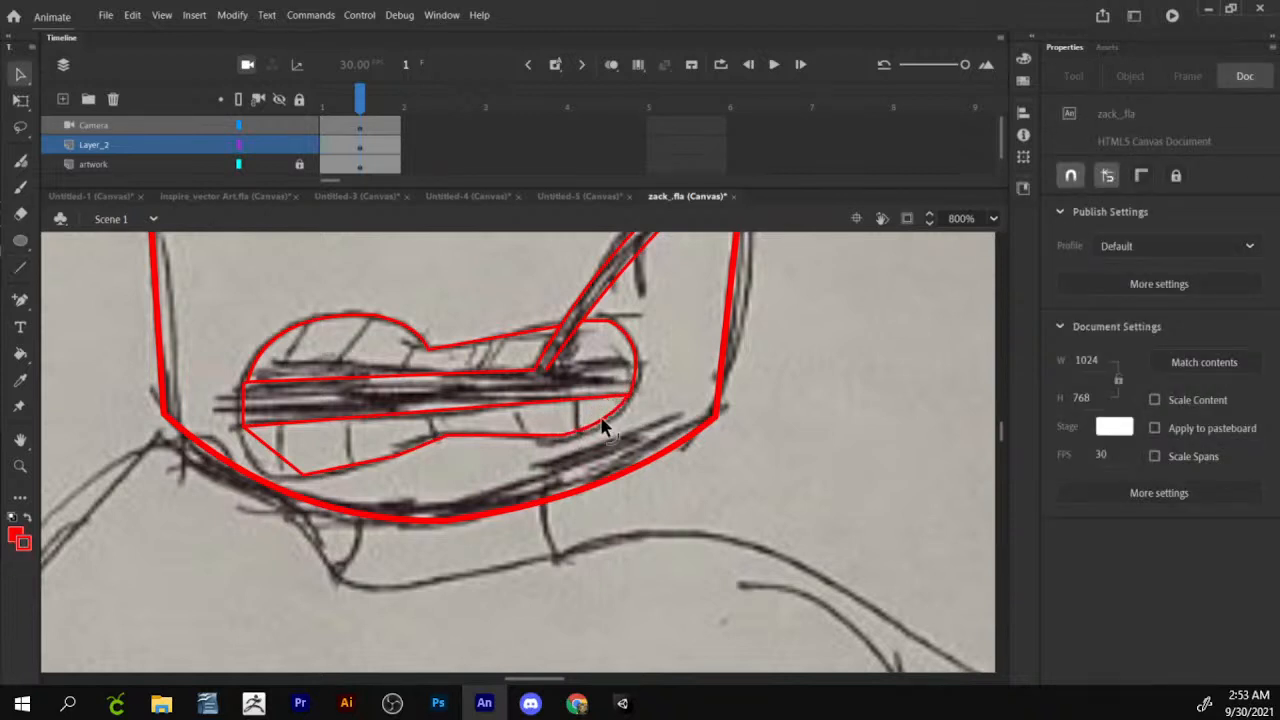
drag(258, 455, 250, 462)
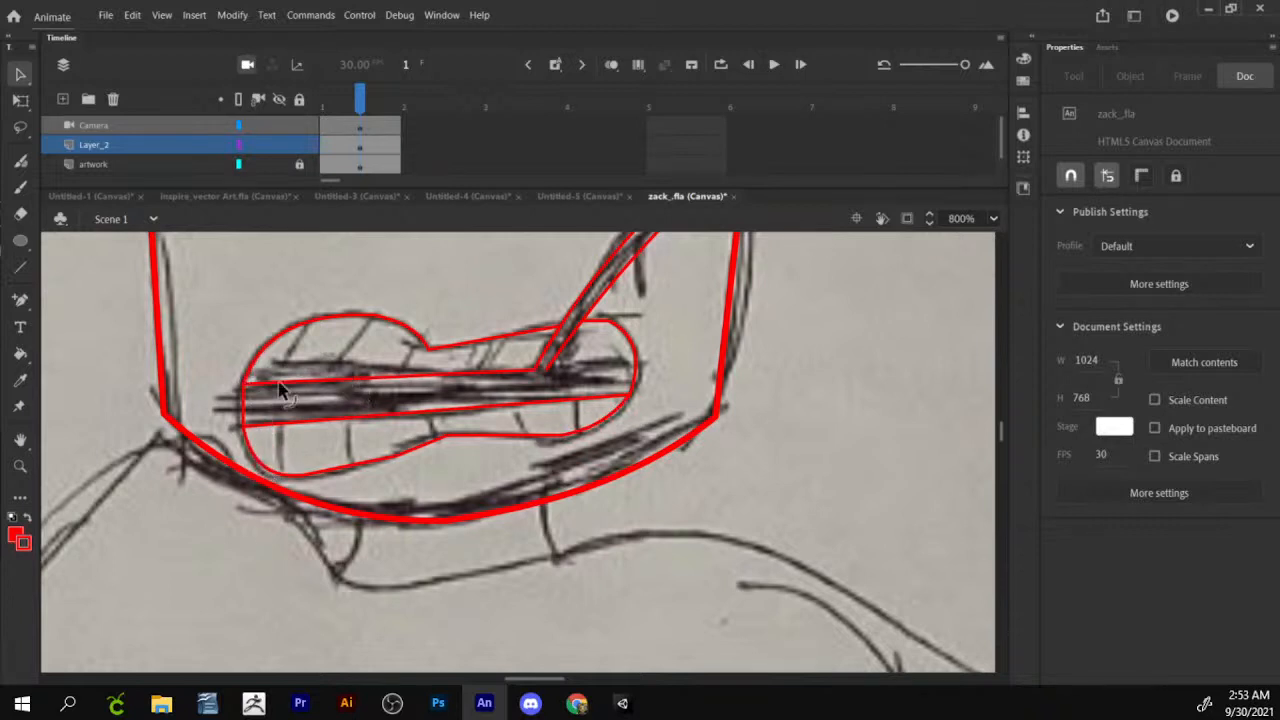
mouse_move(241, 385)
mouse_down()
mouse_move(252, 363)
mouse_move(245, 381)
mouse_up()
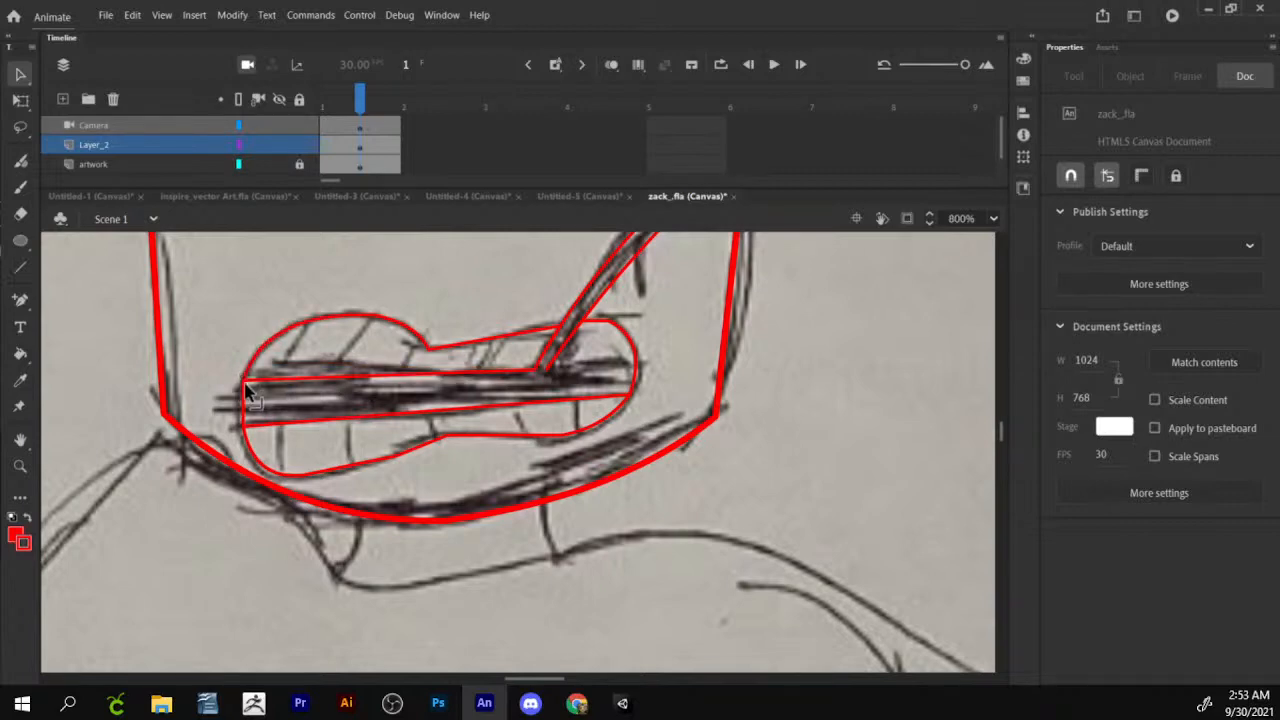
Examine the traced head against the whole character sketch.
scroll(247, 392, up, 8)
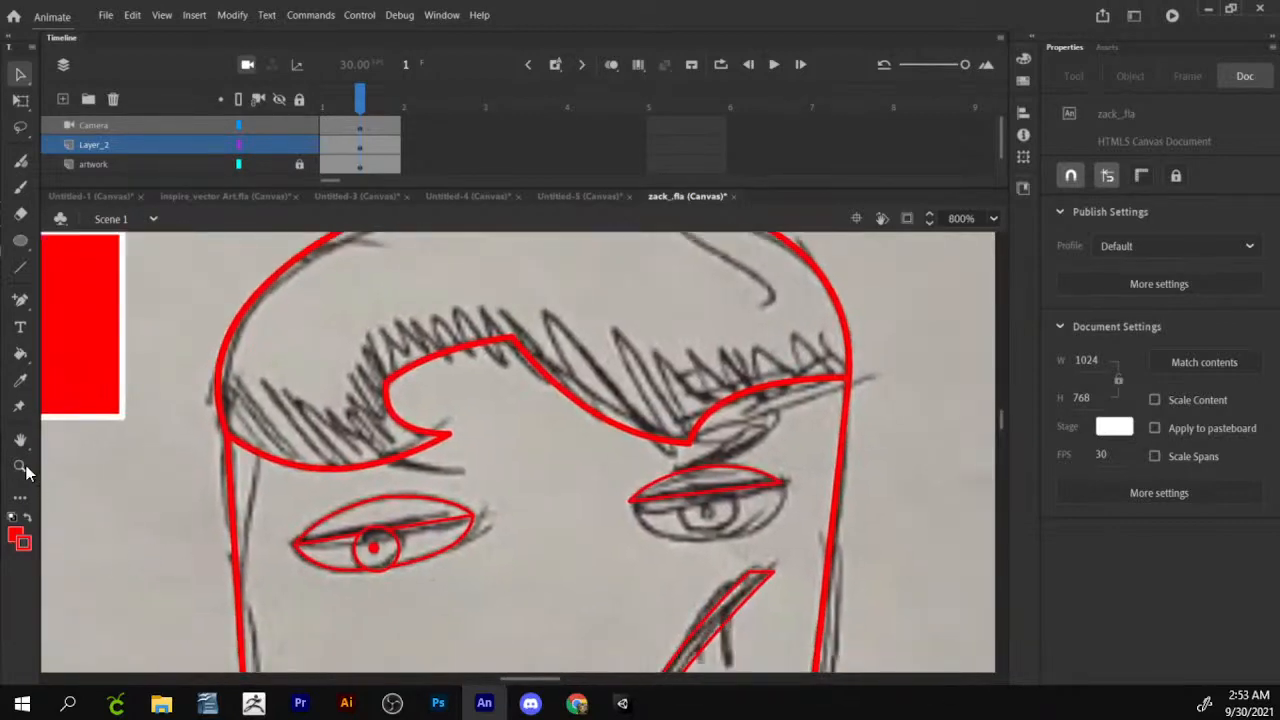
click(22, 468)
click(386, 397)
click(600, 575)
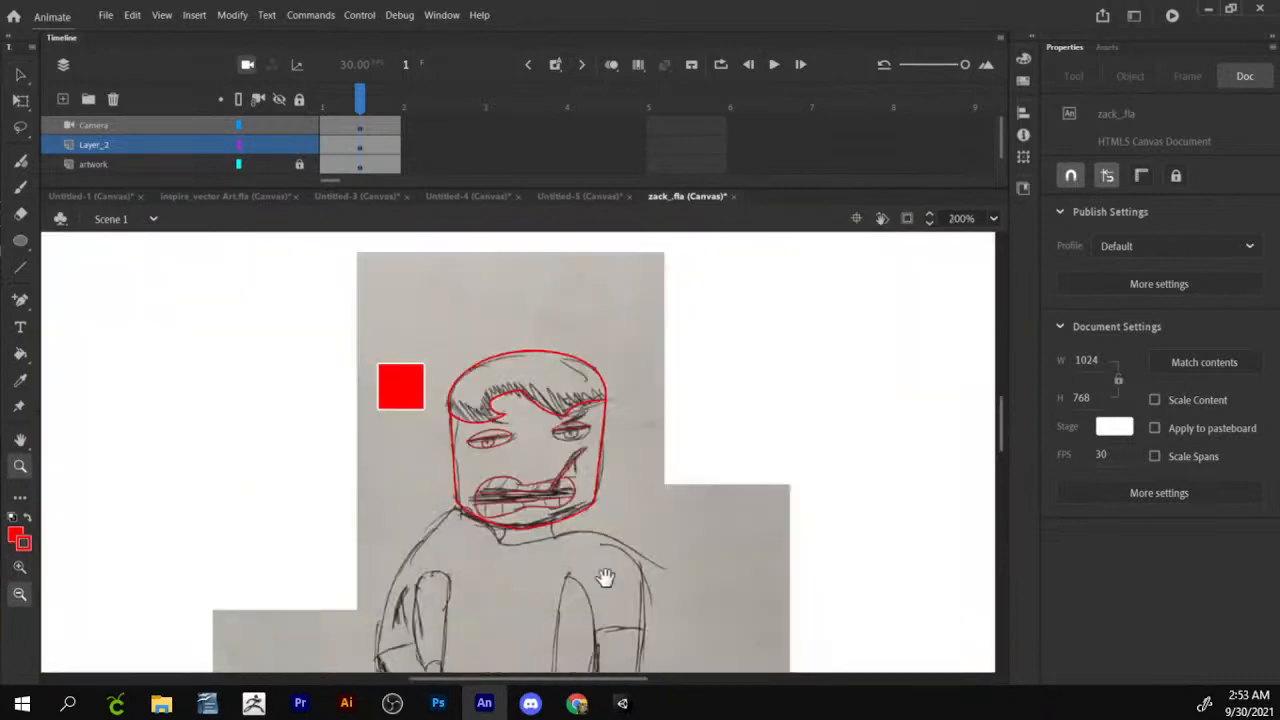
scroll(523, 431, down, 3)
key(v)
drag(513, 459, 508, 498)
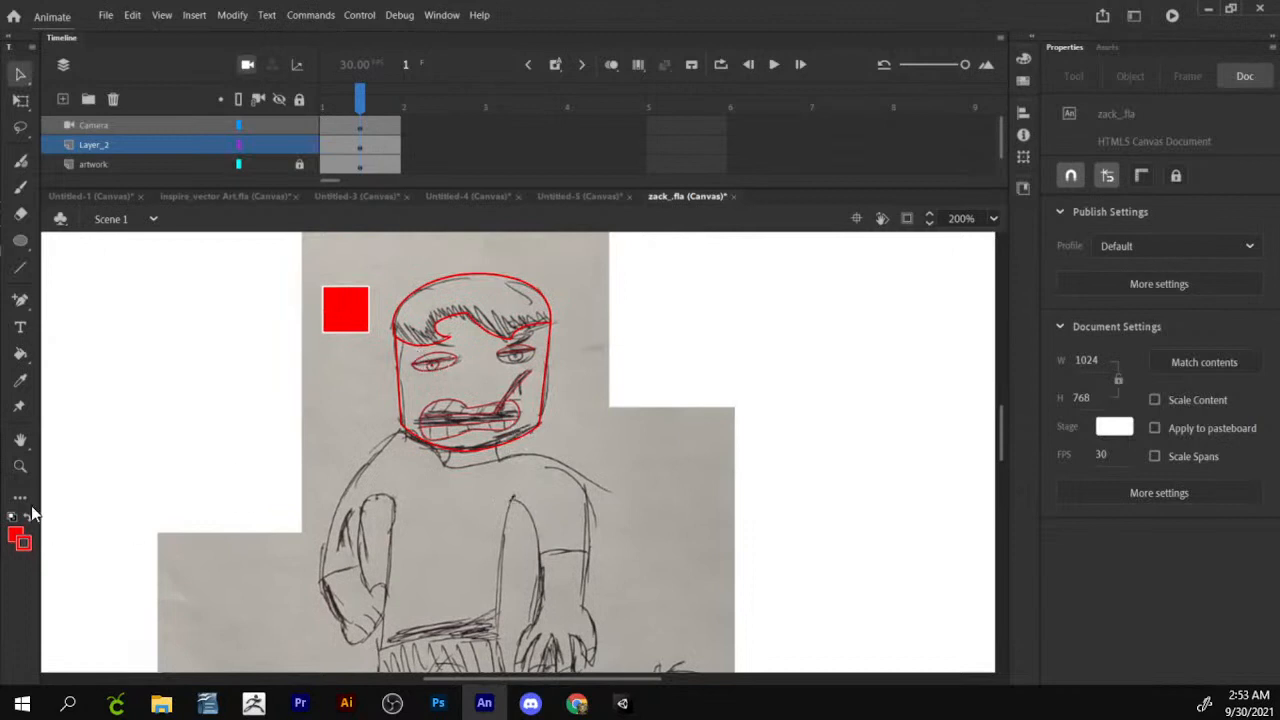
Draw zigzag red lines along the fringe's lower edge to trace the sketched hair spikes from the left to the right side of the head.
click(20, 465)
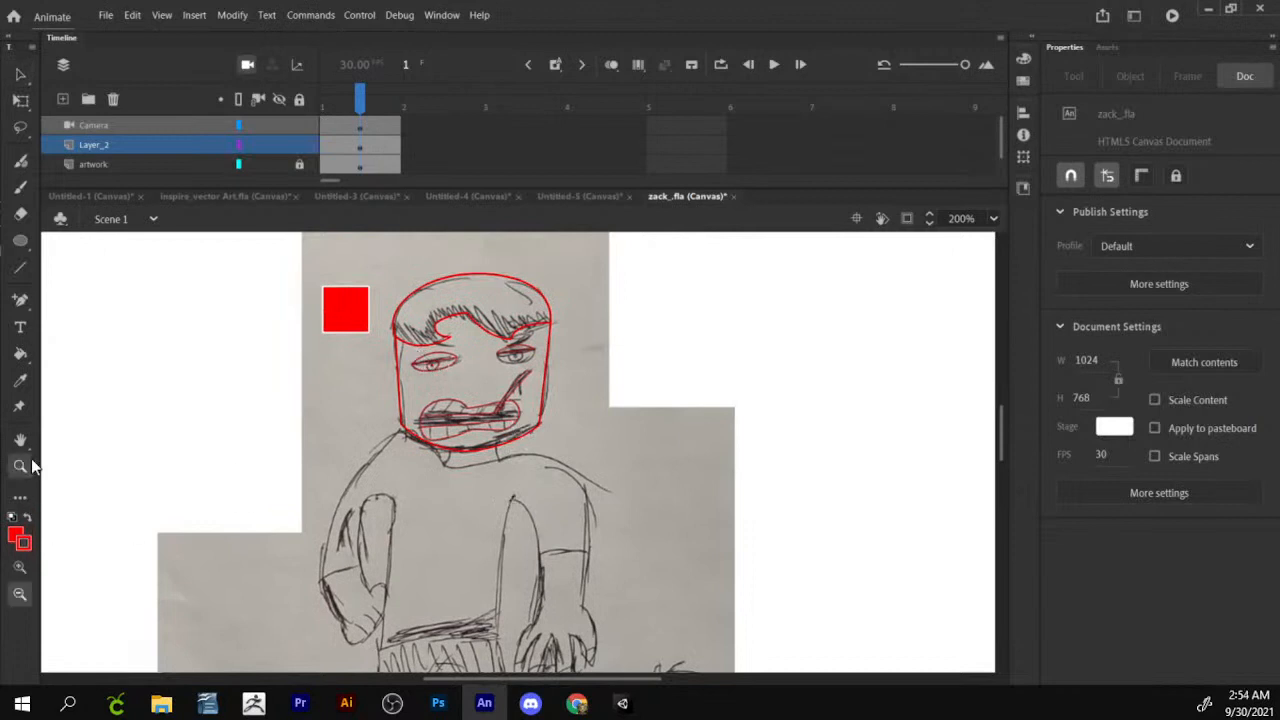
click(19, 568)
click(530, 374)
click(400, 424)
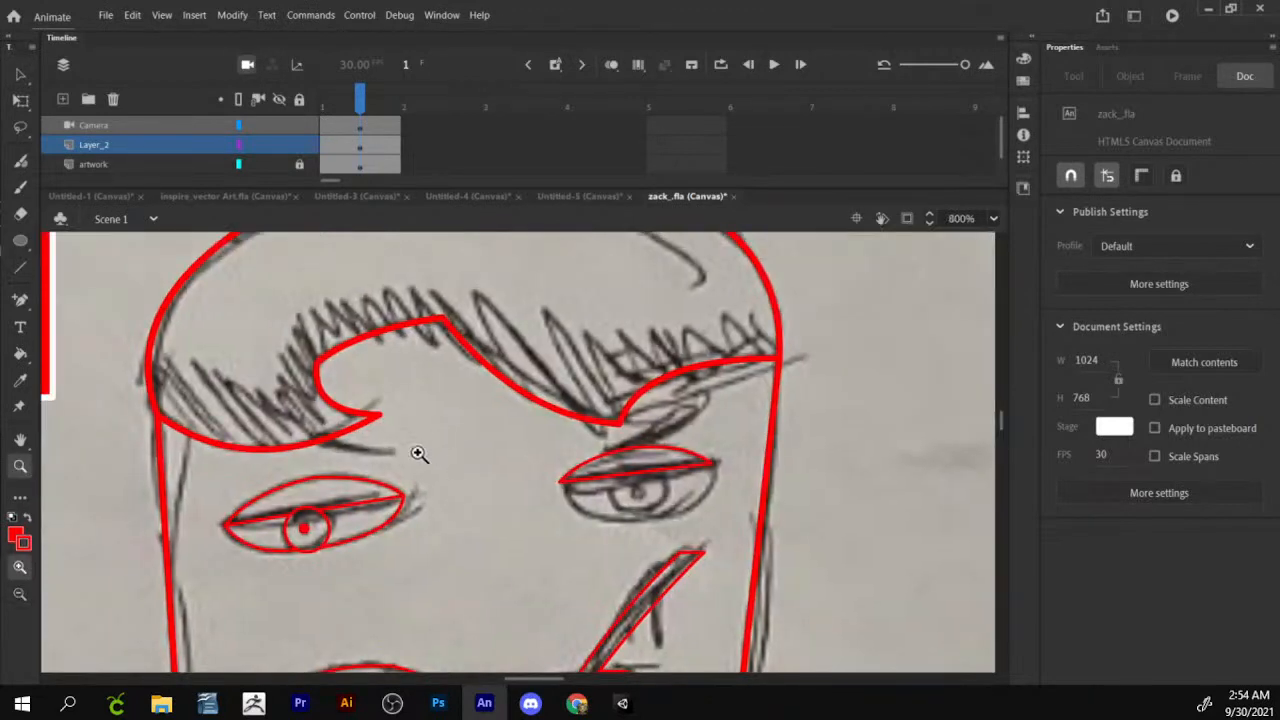
key(n)
mouse_move(146, 345)
mouse_down()
mouse_move(188, 398)
mouse_move(200, 455)
mouse_move(194, 363)
mouse_up()
key(ctrl+z)
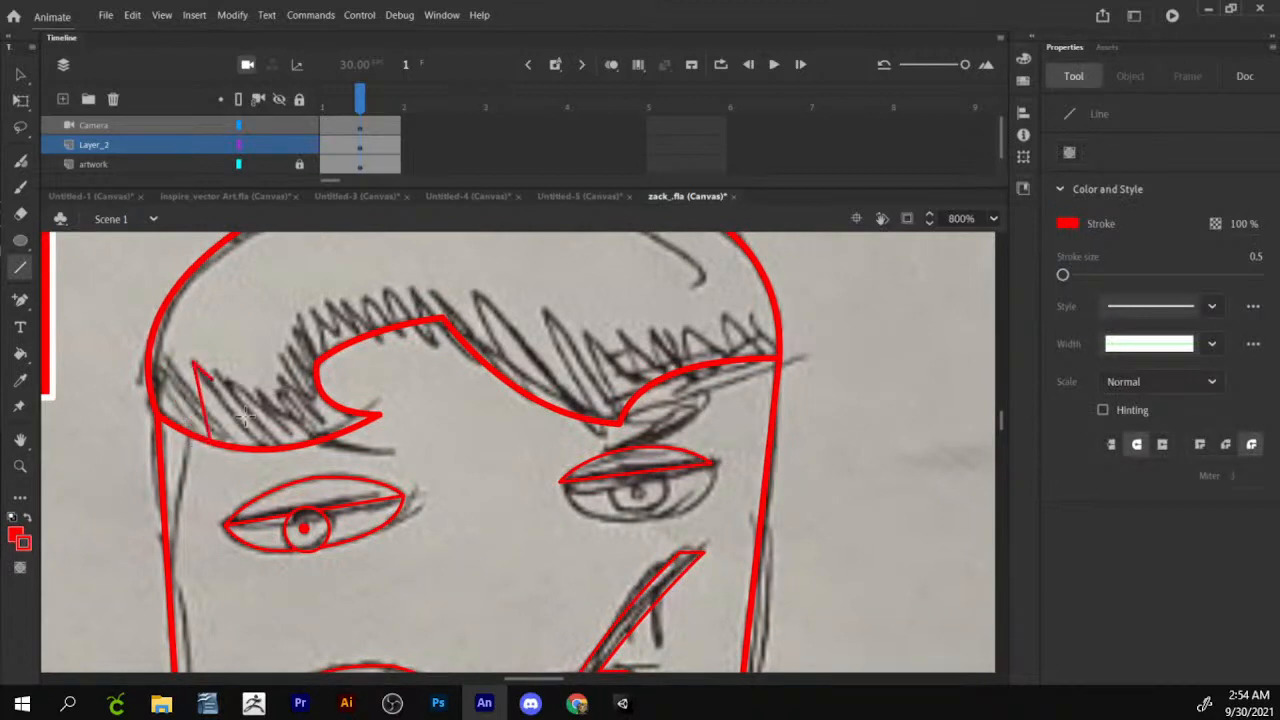
mouse_move(245, 416)
mouse_down()
mouse_move(271, 447)
mouse_move(252, 356)
mouse_move(334, 434)
mouse_move(290, 317)
mouse_move(335, 345)
mouse_up()
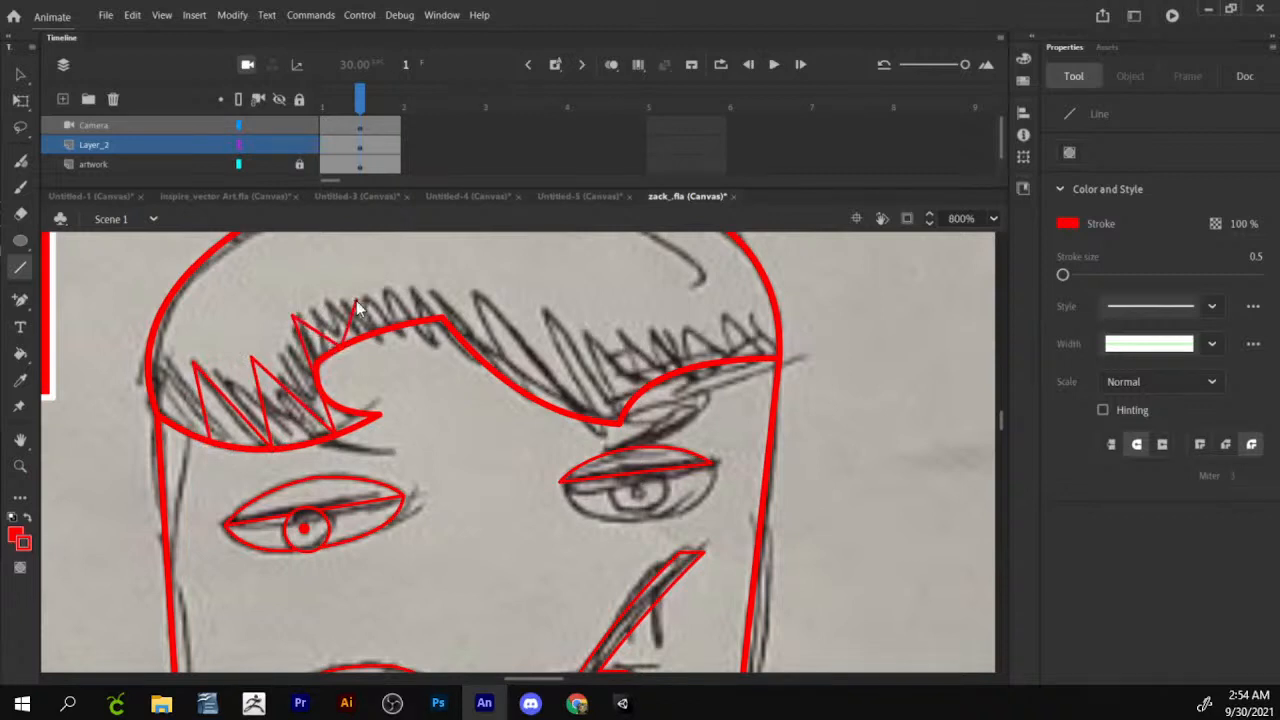
mouse_move(356, 302)
mouse_down()
mouse_move(328, 304)
mouse_move(410, 333)
mouse_move(371, 332)
mouse_move(434, 336)
mouse_move(428, 283)
mouse_move(544, 393)
mouse_move(476, 293)
mouse_move(615, 435)
mouse_move(529, 296)
mouse_move(622, 405)
mouse_move(595, 340)
mouse_move(710, 376)
mouse_move(659, 381)
mouse_move(655, 324)
mouse_move(718, 370)
mouse_move(697, 312)
mouse_move(775, 362)
mouse_up()
key(ctrl+z)
drag(678, 324, 761, 458)
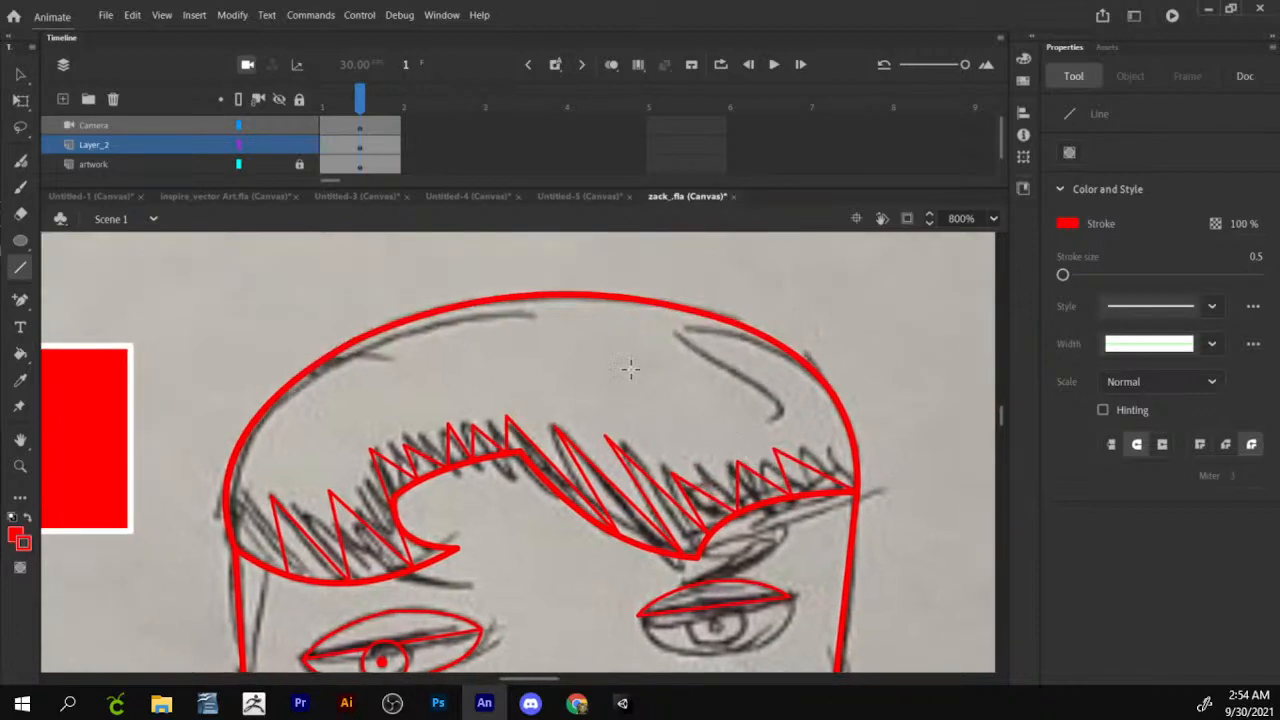
Draw the right eye's lower outline with red lines, and bend it and the upper lid line to follow the sketch.
drag(668, 461, 586, 258)
drag(618, 477, 595, 431)
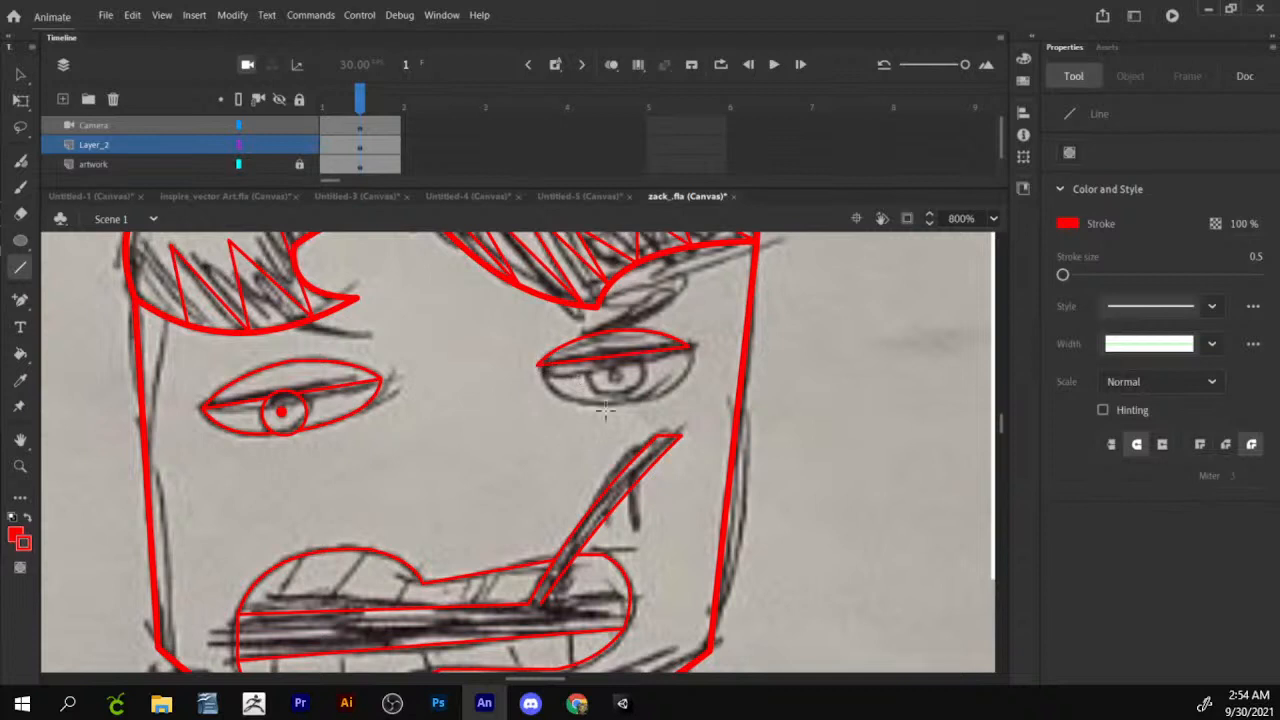
drag(540, 365, 692, 347)
key(v)
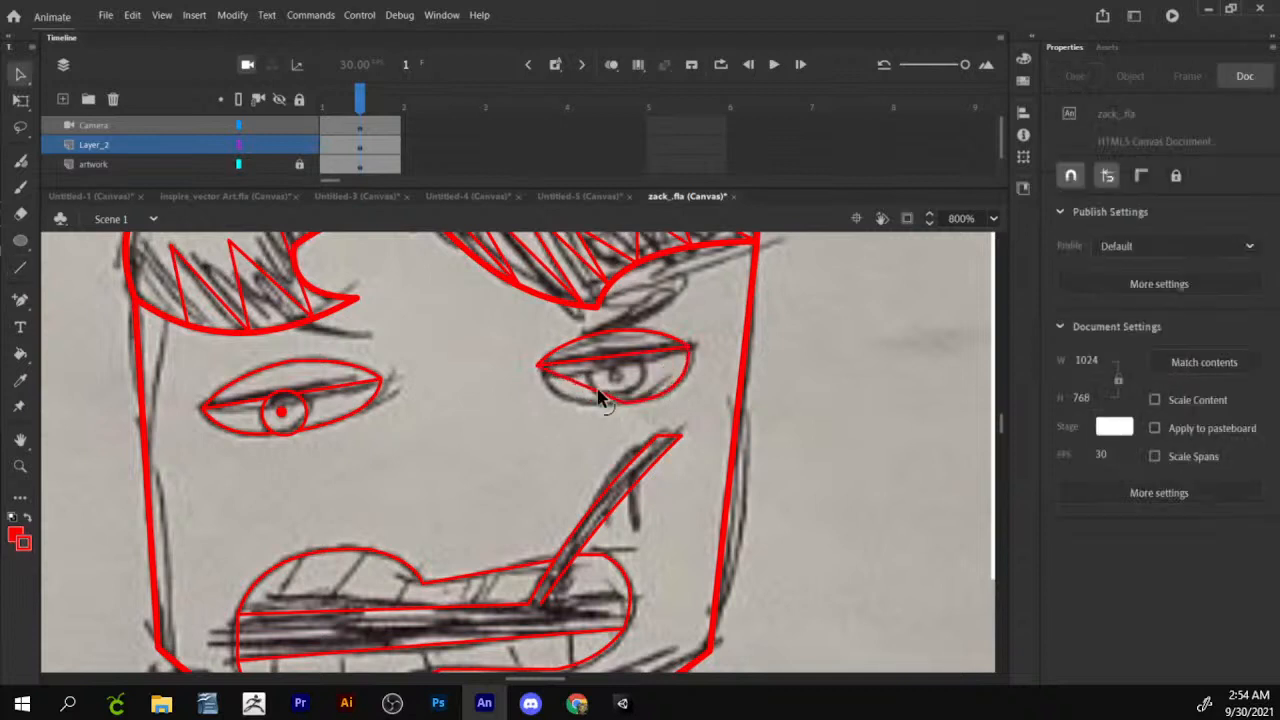
drag(598, 397, 583, 417)
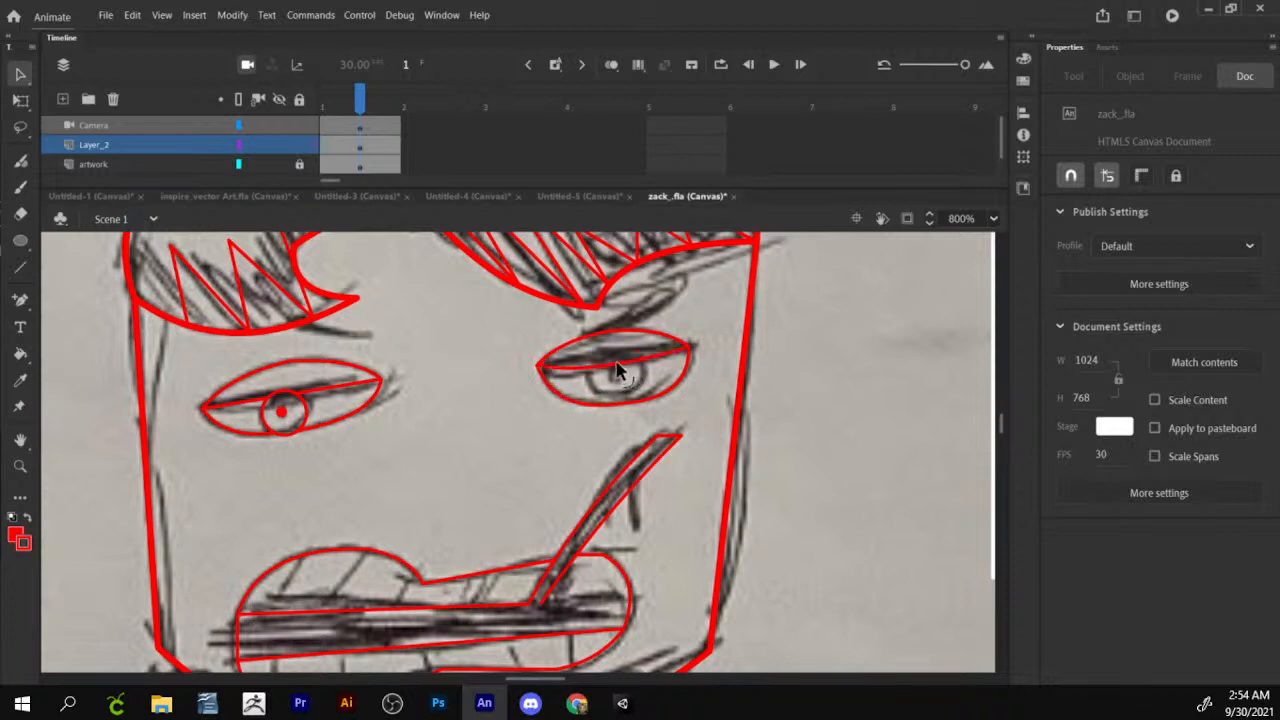
Draw a red-filled circle outside the head with the Oval tool and move it onto the right eye's sketched iris.
click(20, 241)
mouse_move(877, 397)
mouse_down()
mouse_move(827, 450)
mouse_move(799, 457)
mouse_up()
key(v)
click(832, 436)
mouse_move(920, 368)
mouse_down()
mouse_move(791, 443)
mouse_move(787, 428)
mouse_up()
key(equal)
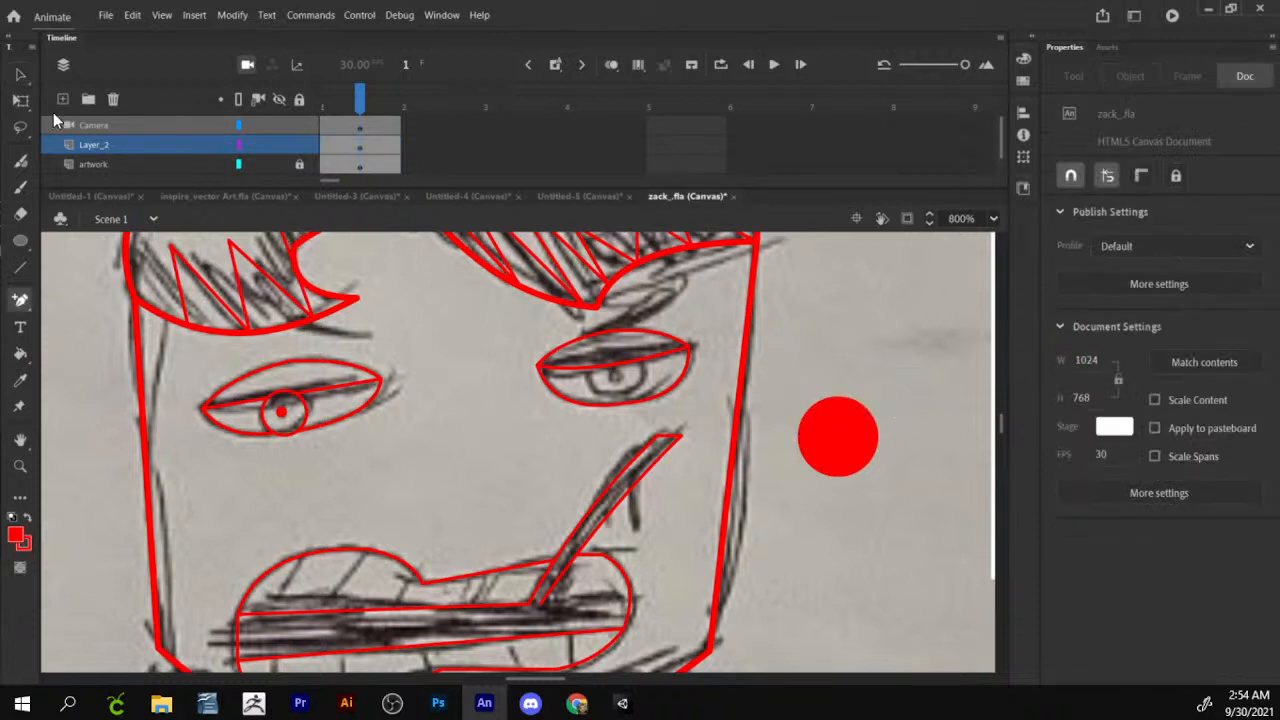
click(20, 74)
mouse_move(910, 360)
mouse_down()
mouse_move(820, 415)
mouse_move(777, 412)
mouse_up()
drag(843, 451, 631, 378)
Scale and rotate the right eye's iris shape to about 8.1 by 5.2, fitting it under the lid line.
key(q)
key(z)
click(643, 380)
key(q)
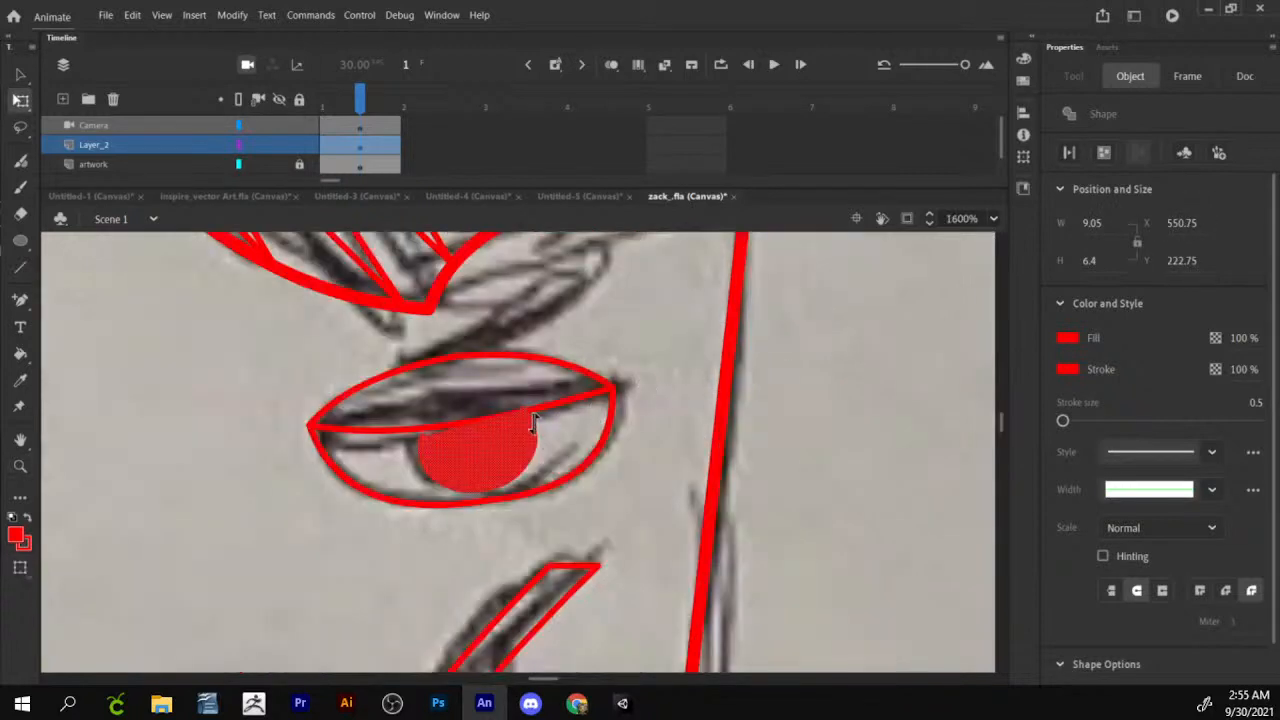
click(533, 422)
drag(528, 405, 522, 411)
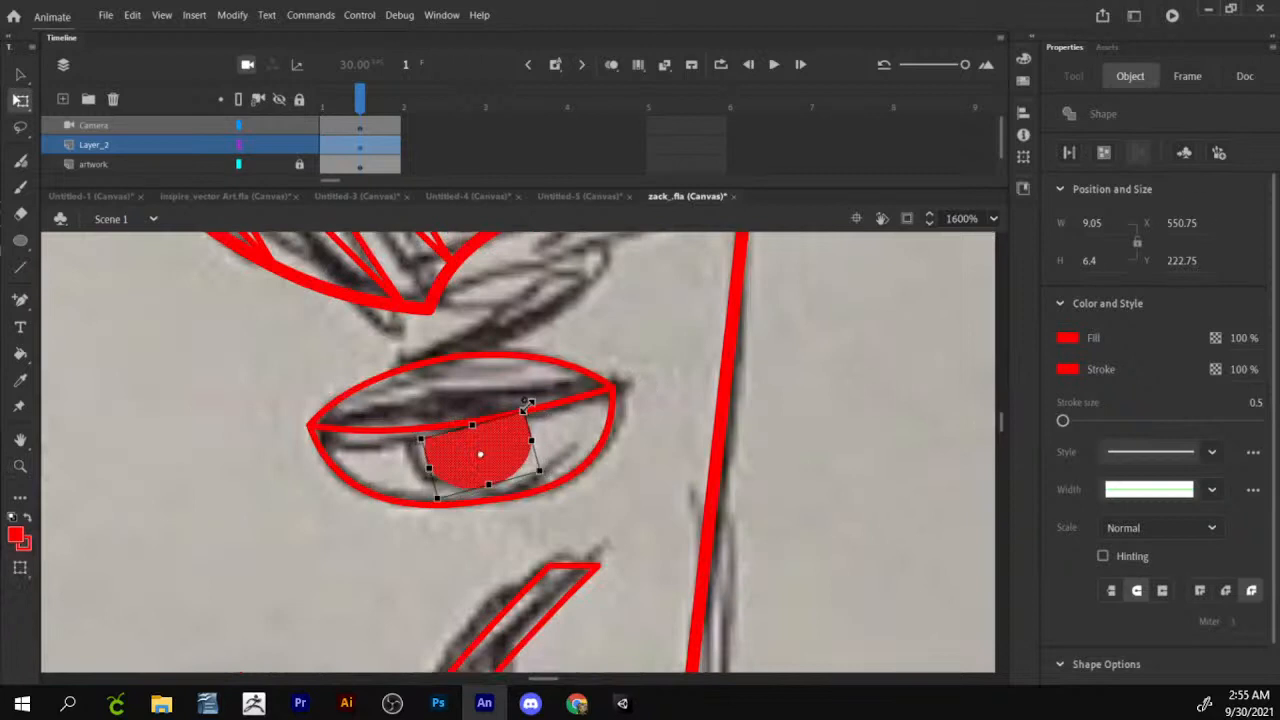
drag(533, 420, 480, 455)
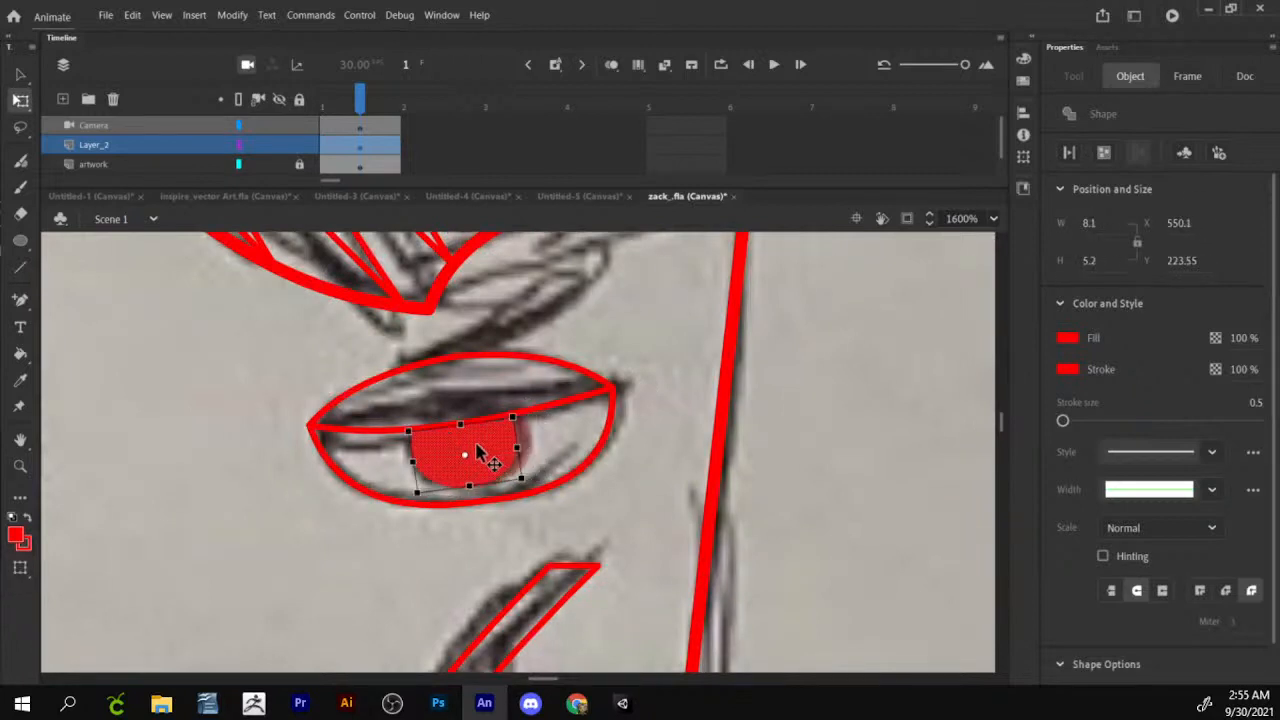
Delete the red fill inside the right eye's iris, keeping its outline.
click(571, 449)
click(508, 478)
key(Delete)
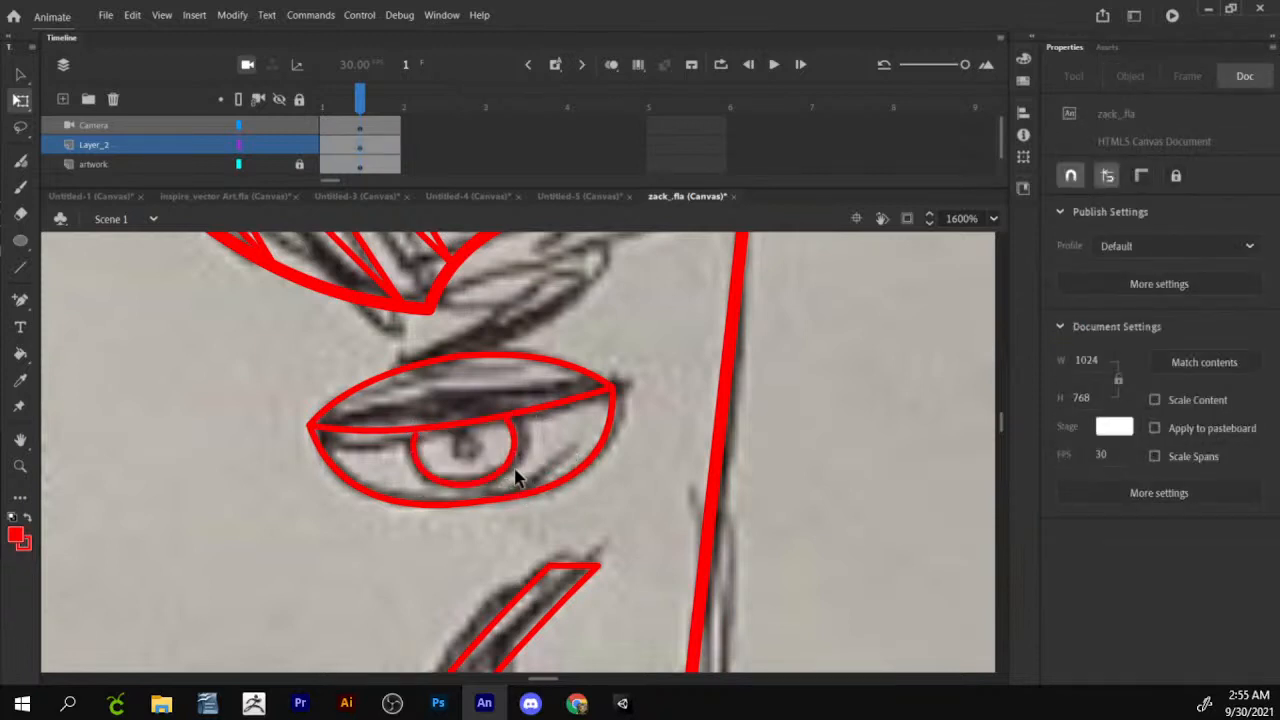
Draw a red-filled pupil about 1.7 wide in the right eye's iris with the Oval tool, and nudge it slightly left and up.
click(18, 240)
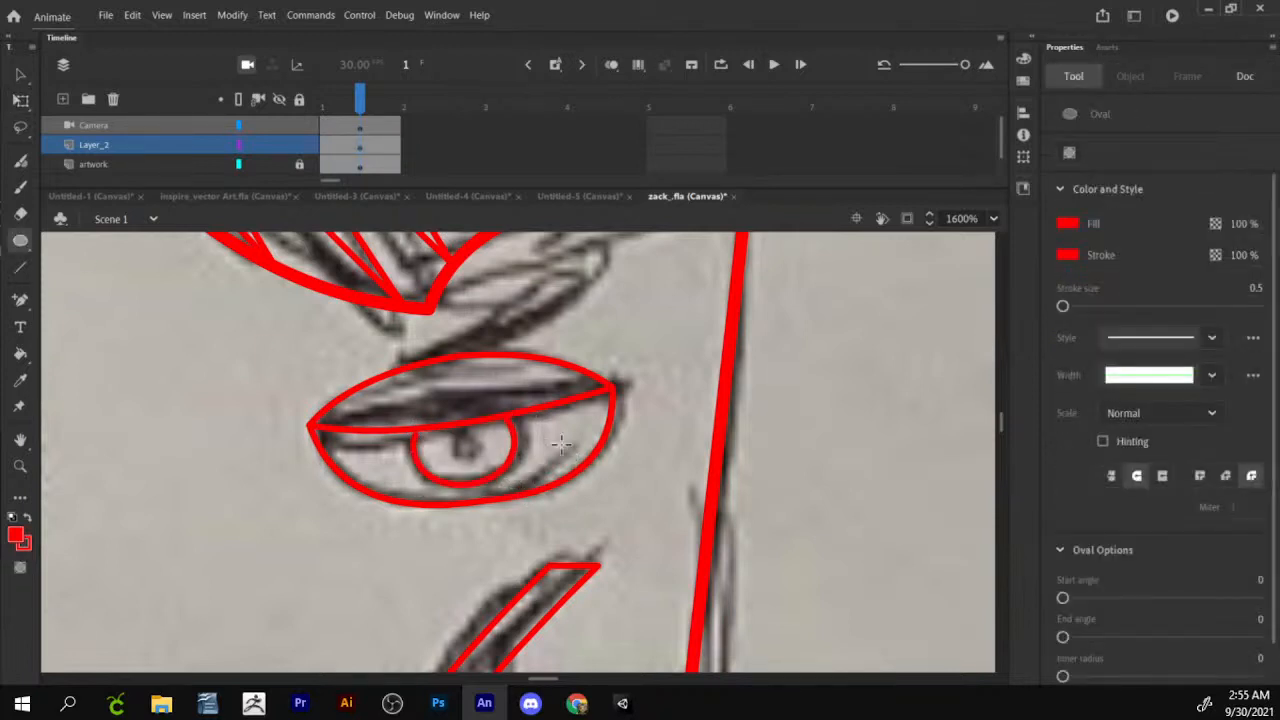
drag(457, 438, 483, 463)
key(v)
click(480, 450)
key(Left)
key(Left)
key(Left)
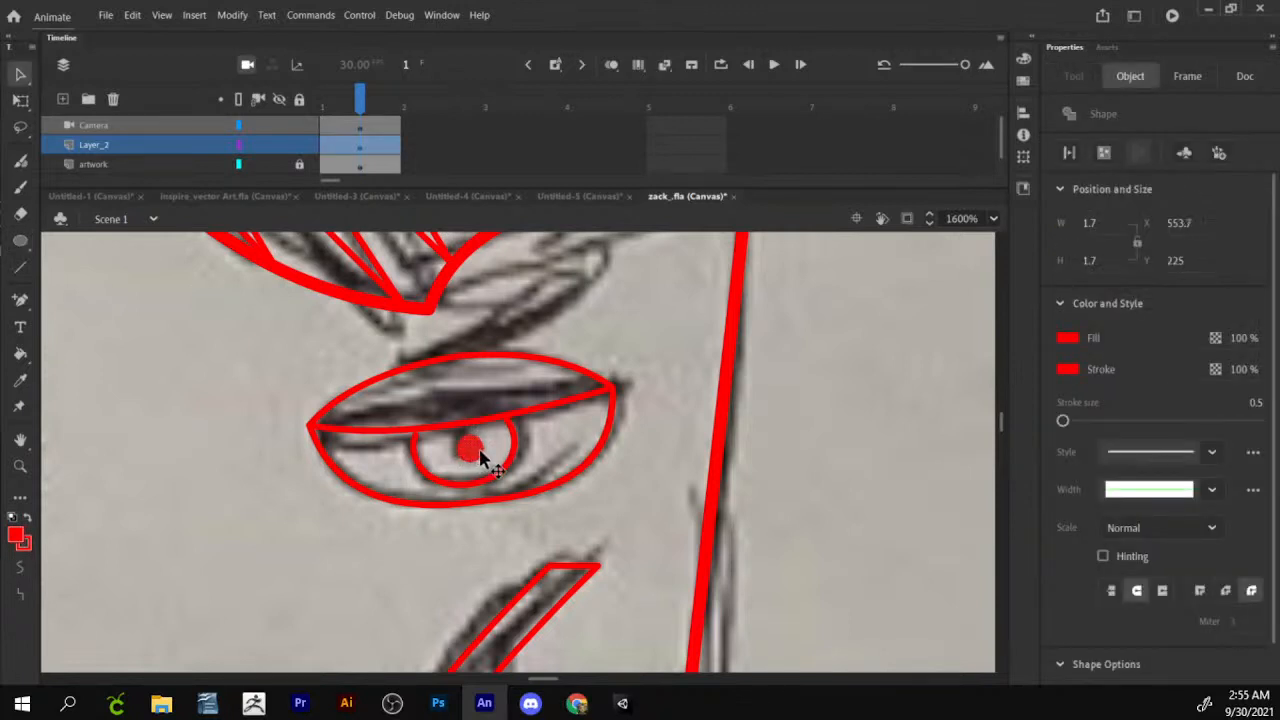
key(Up)
key(Up)
key(Up)
Draw three slanted red tooth dividers across the left part of the upper teeth row.
click(22, 465)
click(19, 594)
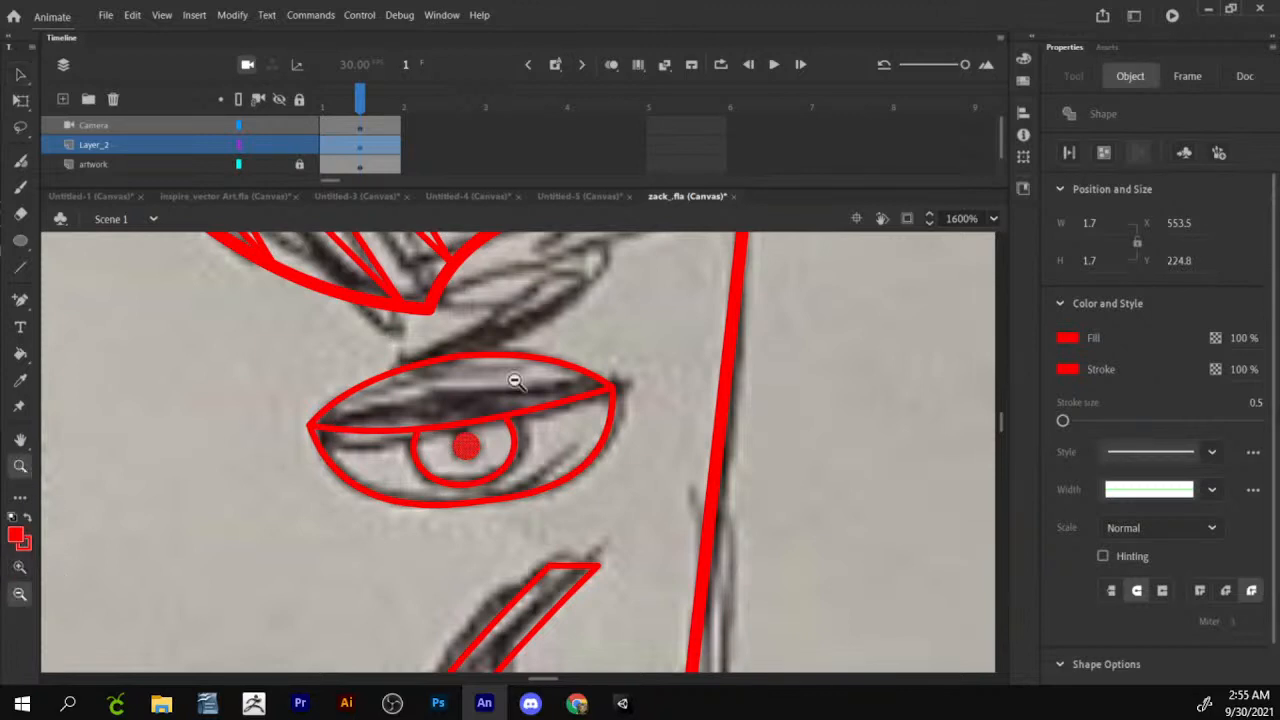
click(514, 374)
click(560, 345)
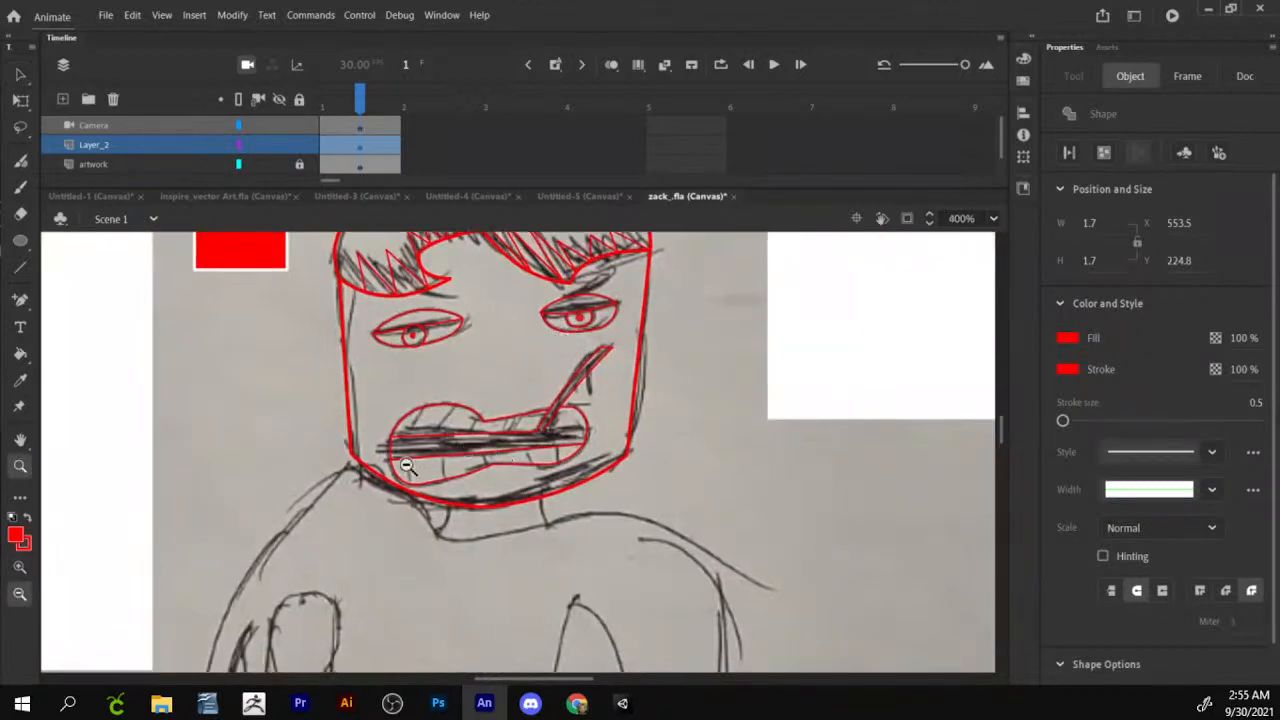
click(19, 566)
click(515, 405)
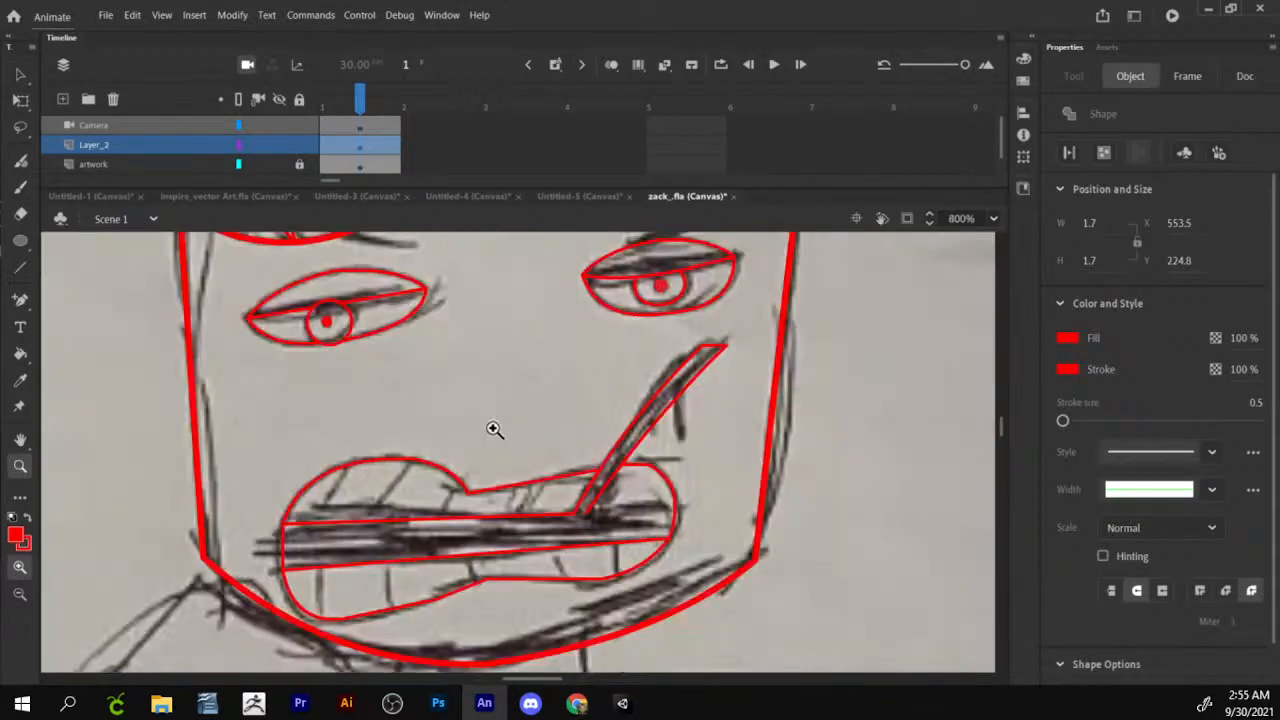
click(21, 266)
mouse_move(258, 453)
mouse_down()
mouse_move(292, 394)
mouse_move(278, 404)
mouse_move(309, 451)
mouse_up()
drag(397, 413, 379, 449)
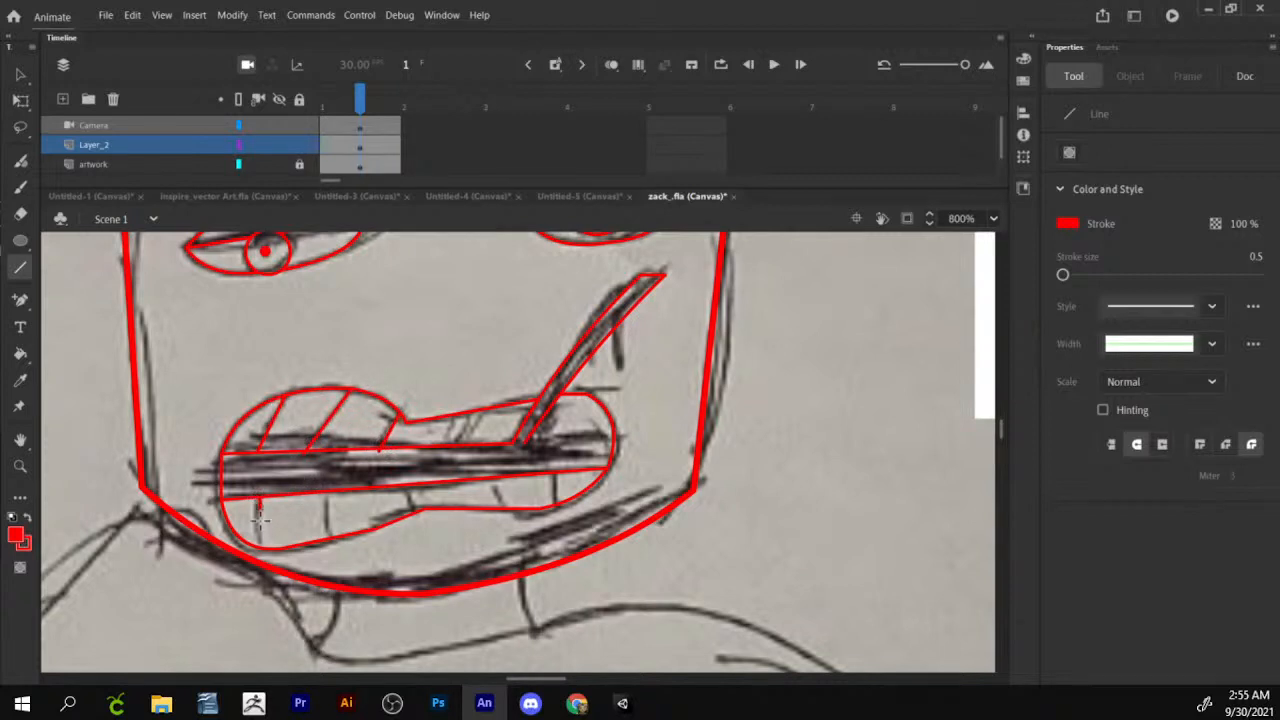
Draw the dividers of the lower teeth and one more upper divider, and extend the band's upper line to the mouth's right edge.
drag(259, 517, 259, 545)
drag(458, 443, 474, 414)
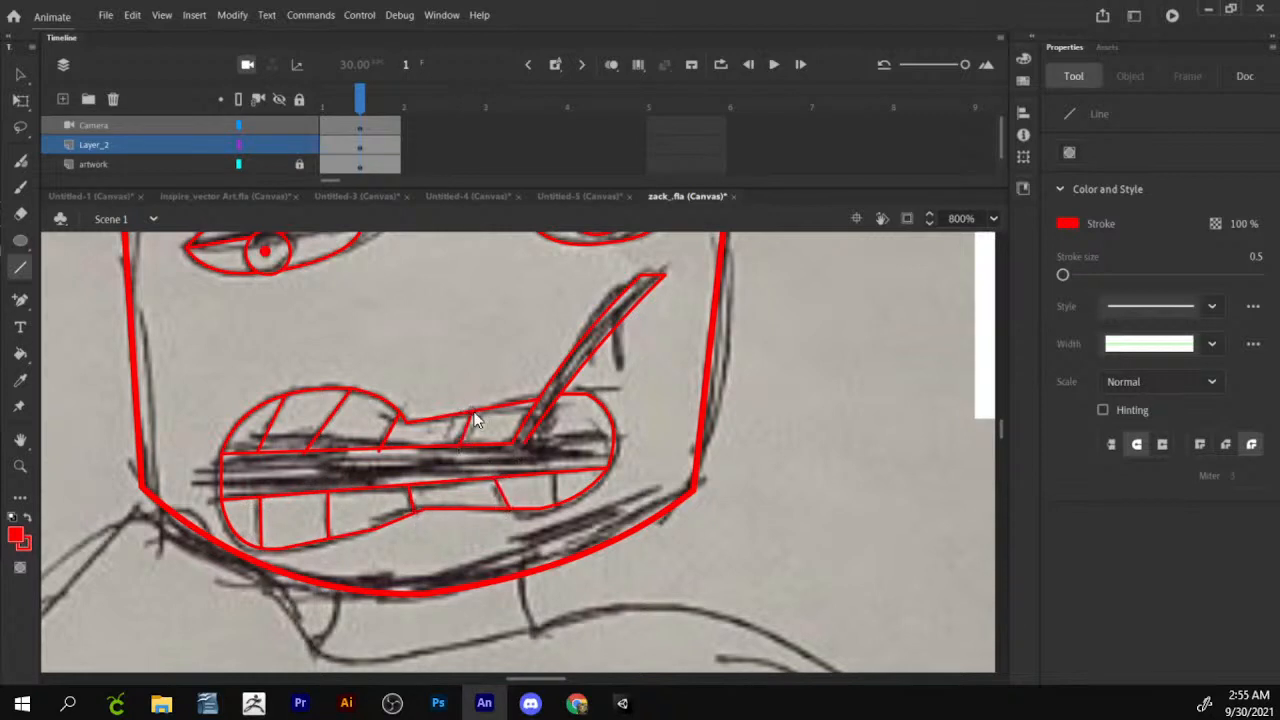
drag(562, 440, 612, 437)
scroll(556, 510, up, 6)
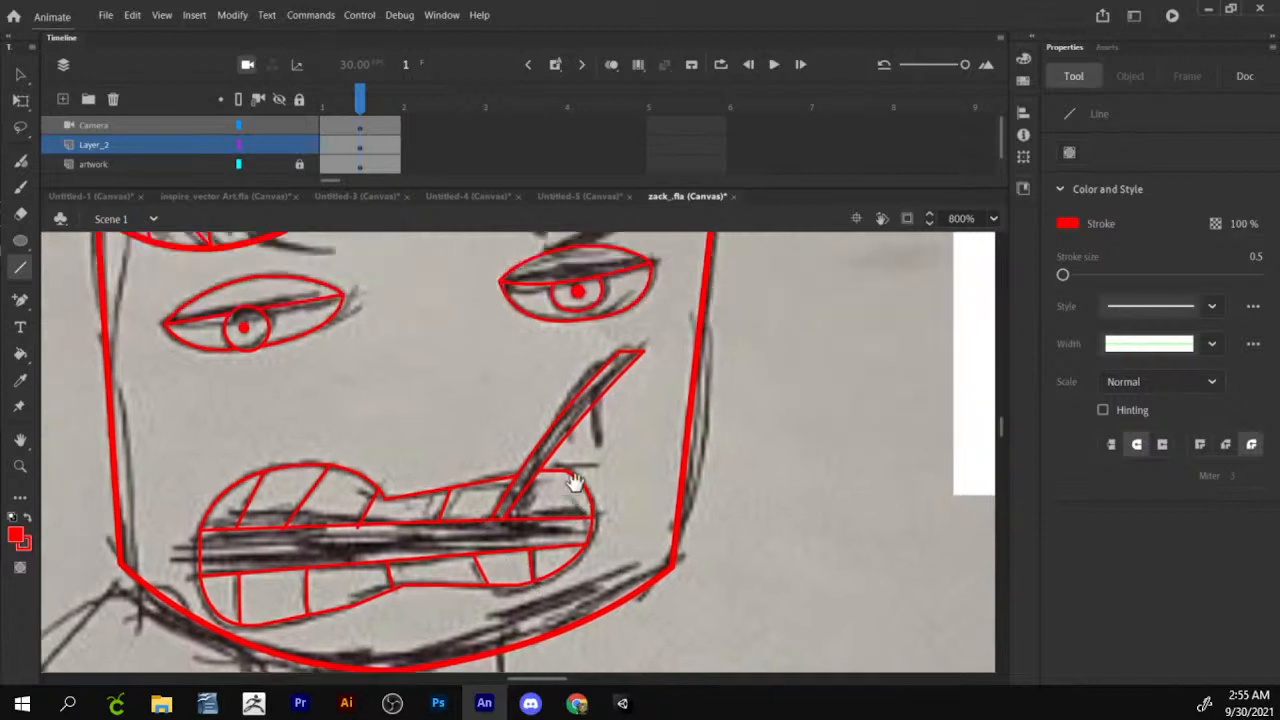
scroll(368, 550, up, 2)
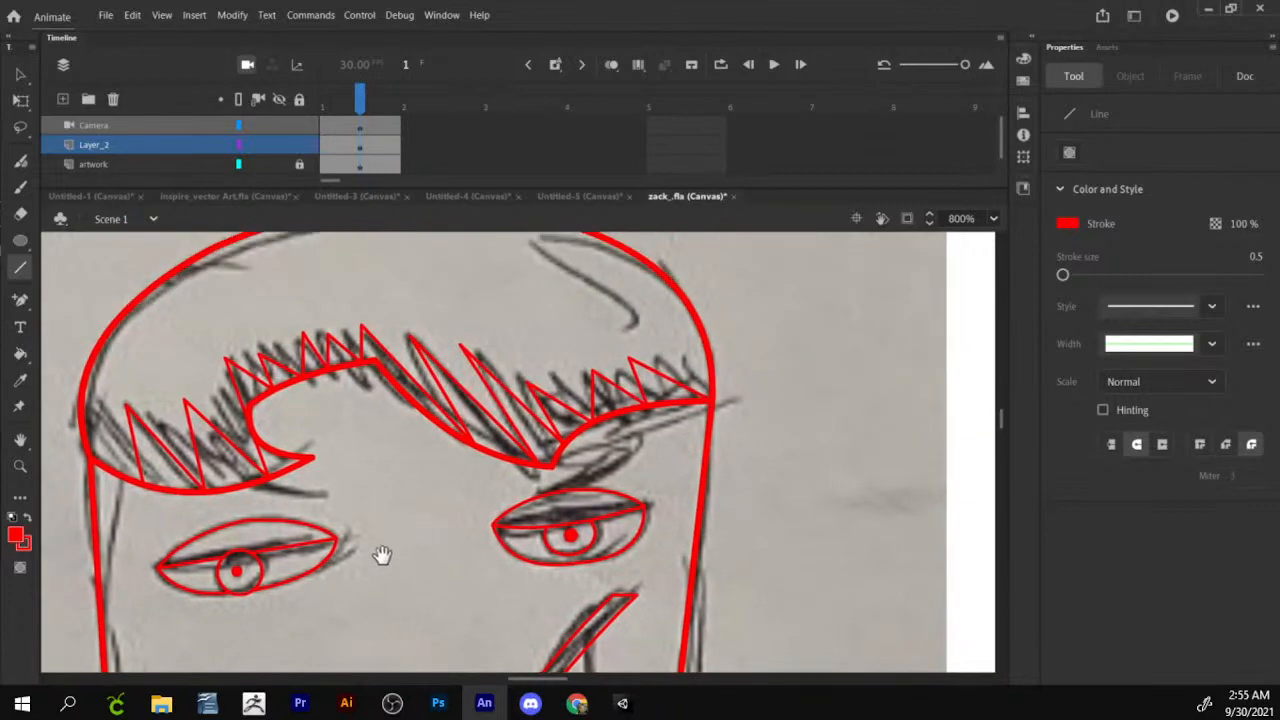
drag(346, 491, 344, 367)
drag(351, 455, 365, 317)
key(v)
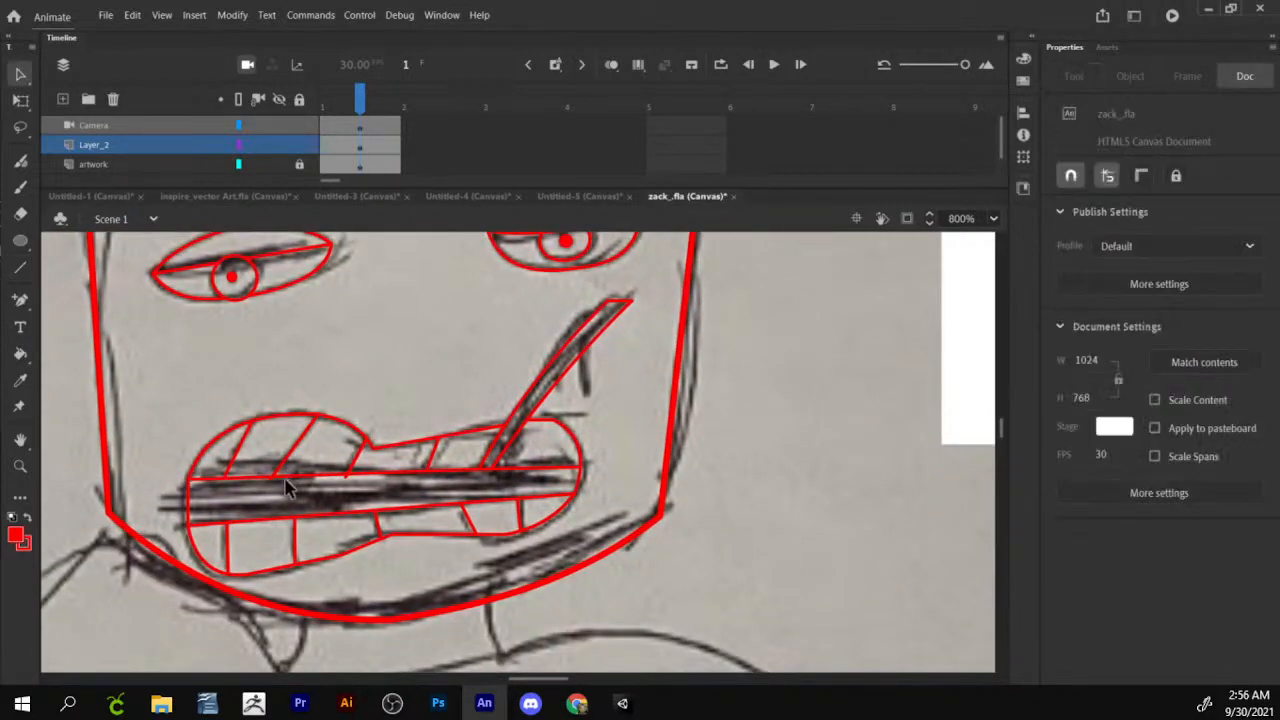
click(280, 485)
click(340, 487)
drag(403, 437, 365, 440)
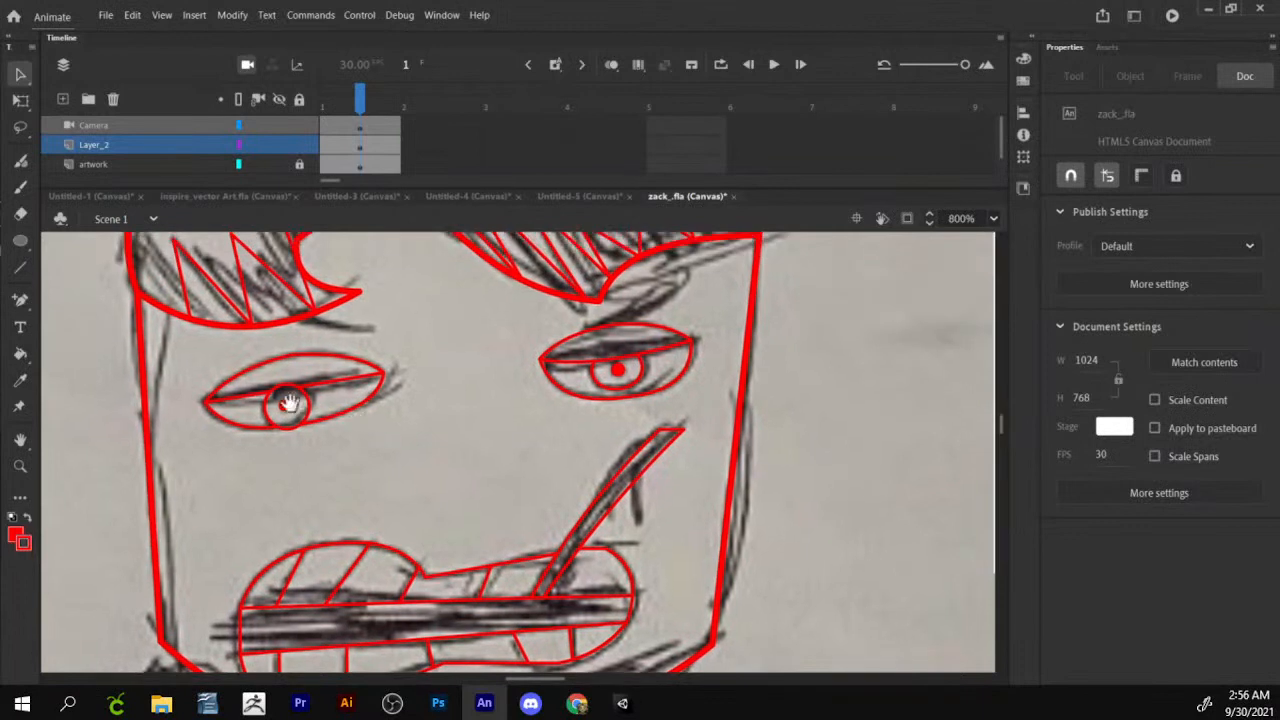
Delete the stretch of the left eye's iris outline that pokes above the eyelid line.
key(n)
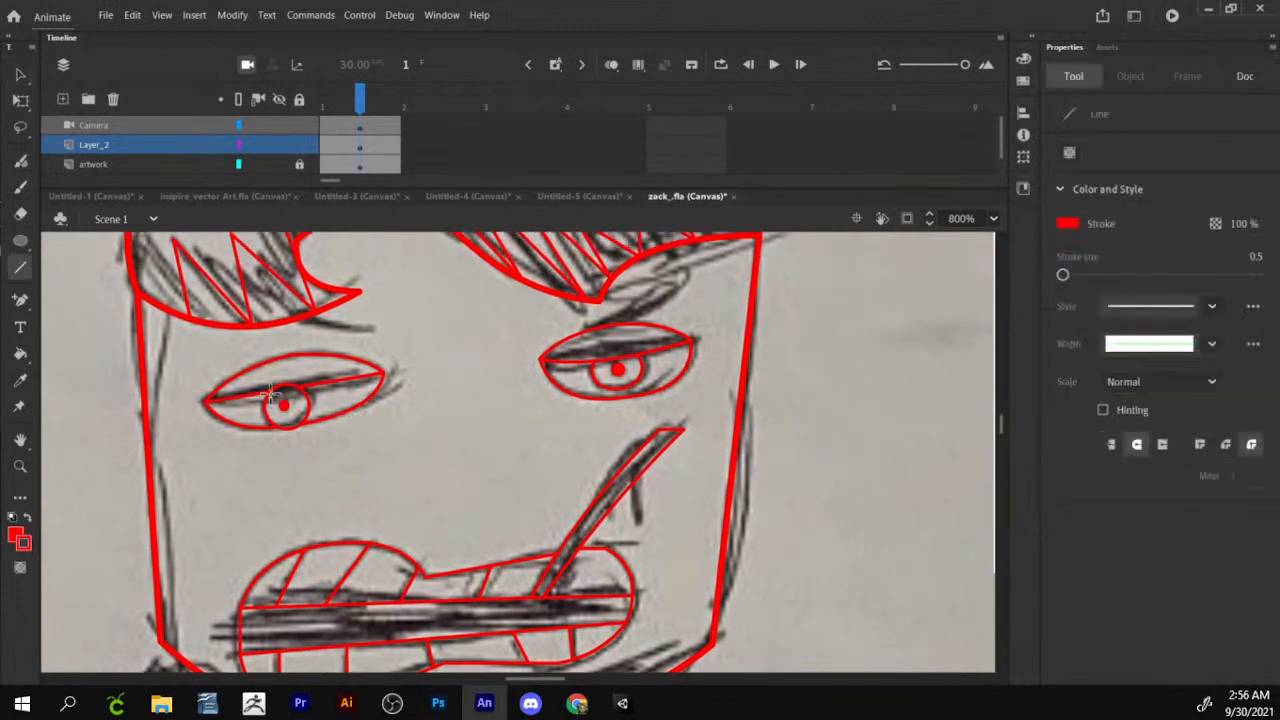
key(v)
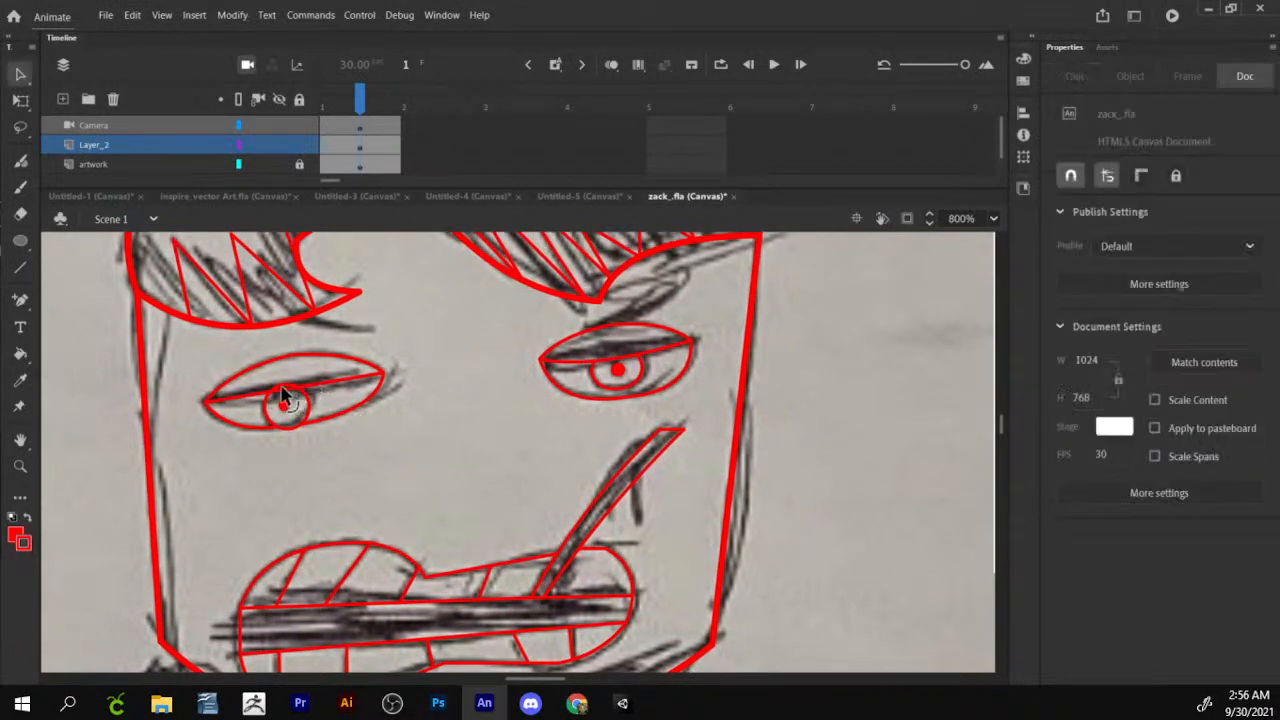
click(283, 387)
key(Delete)
Select all the traced red head artwork and convert it to a Graphic symbol named "head".
scroll(348, 440, up, 4)
scroll(326, 328, up, 1)
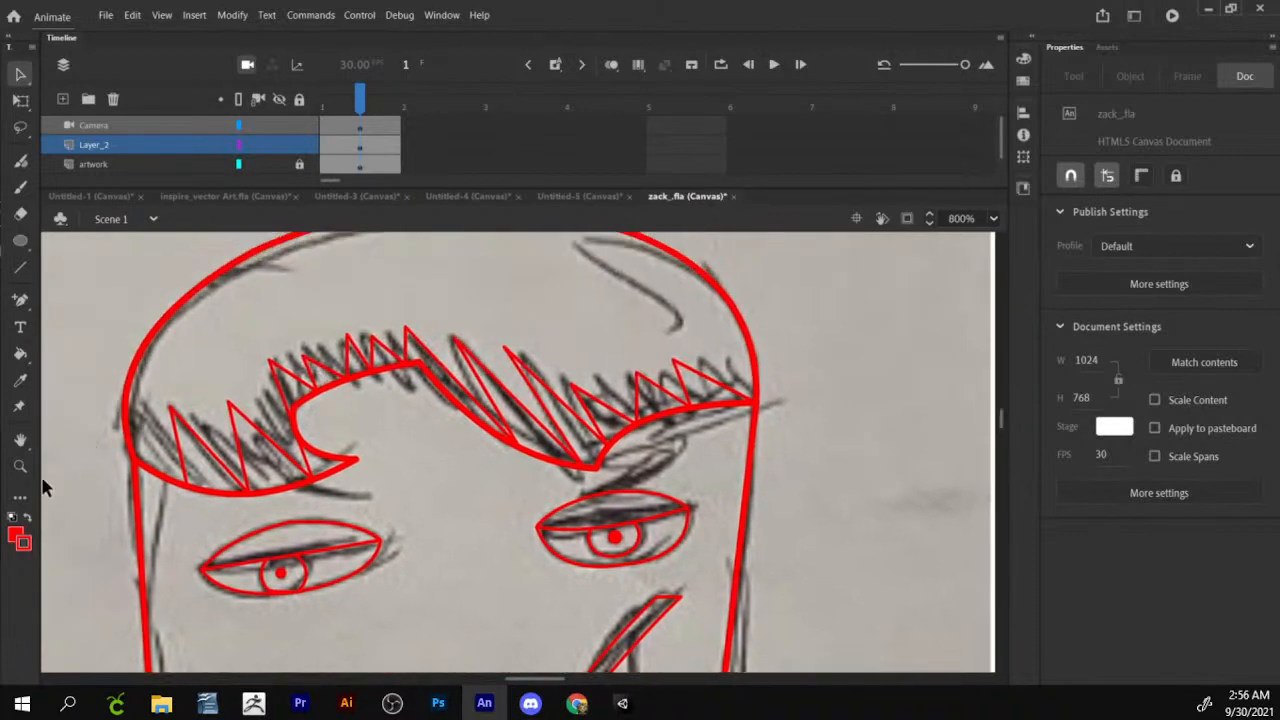
click(20, 466)
click(19, 594)
click(529, 423)
click(514, 523)
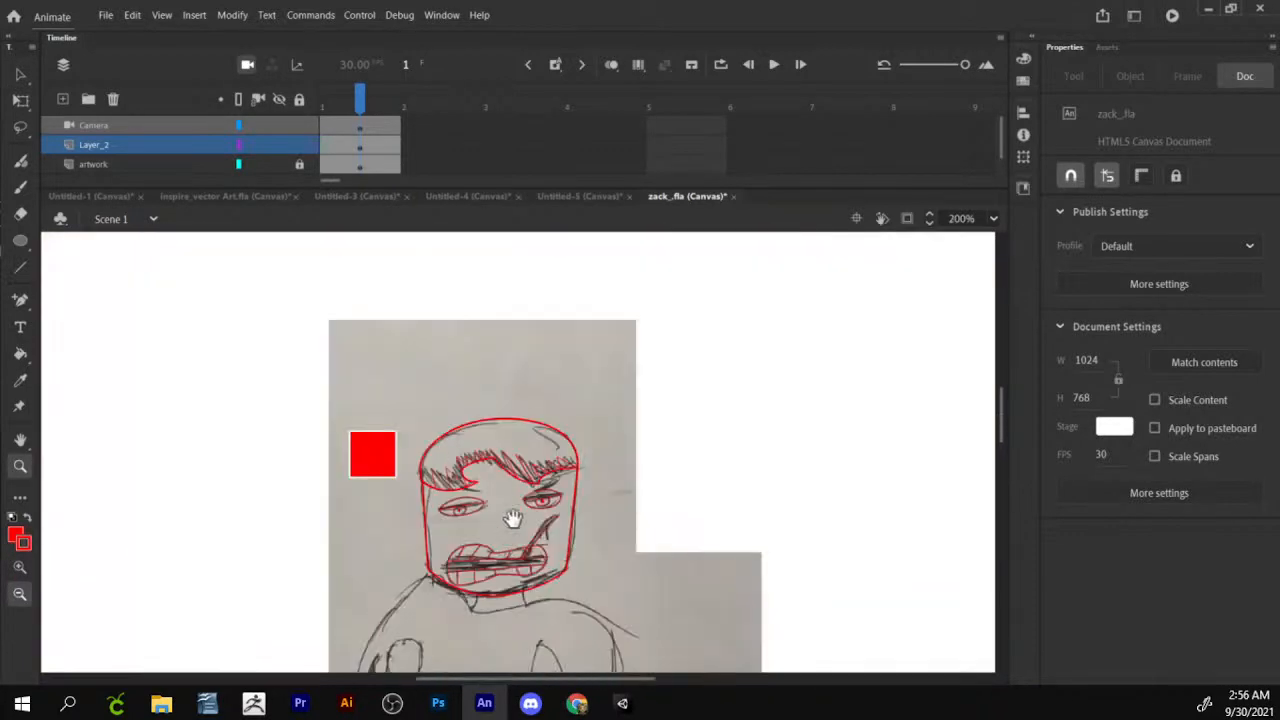
scroll(460, 450, down, 1)
key(v)
drag(670, 288, 405, 513)
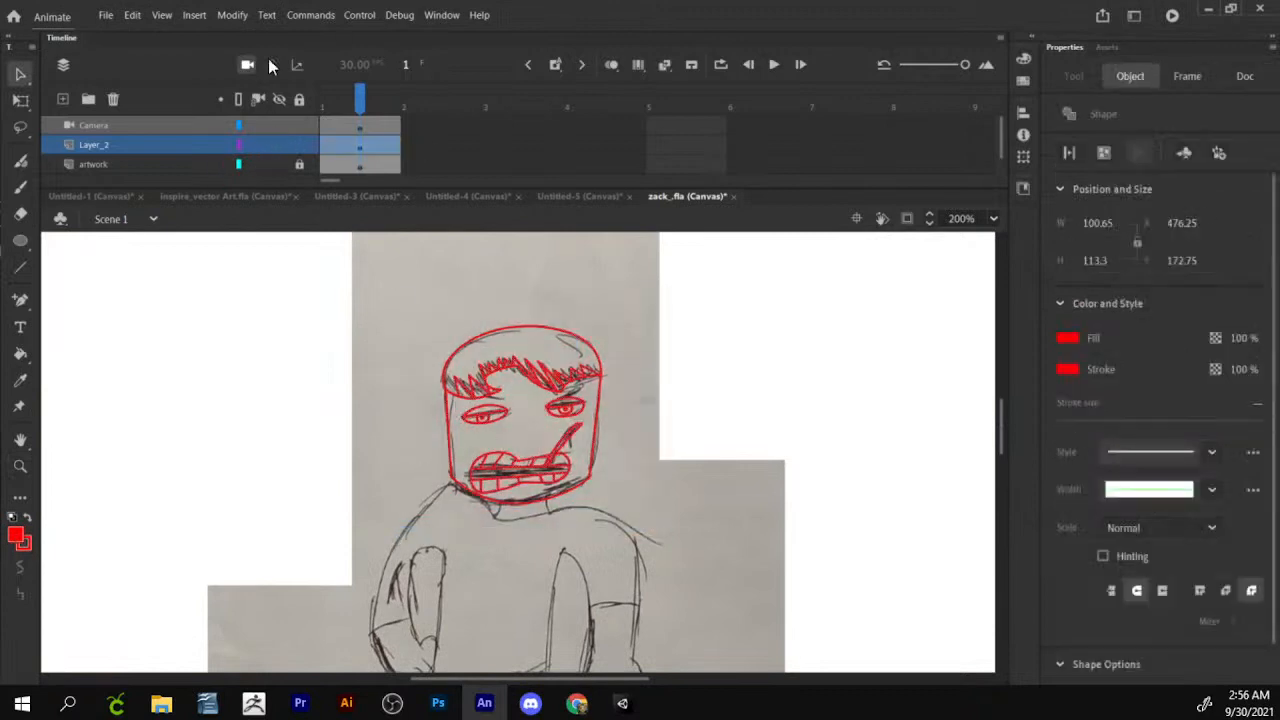
click(237, 16)
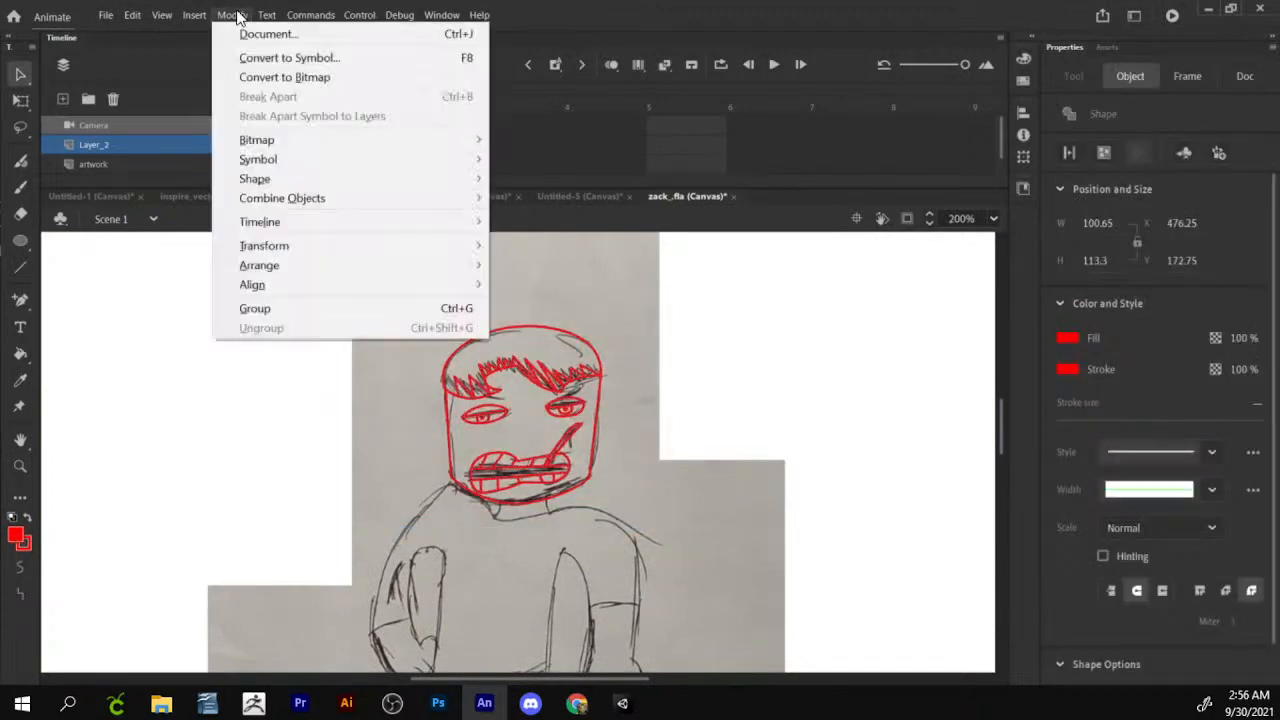
click(284, 58)
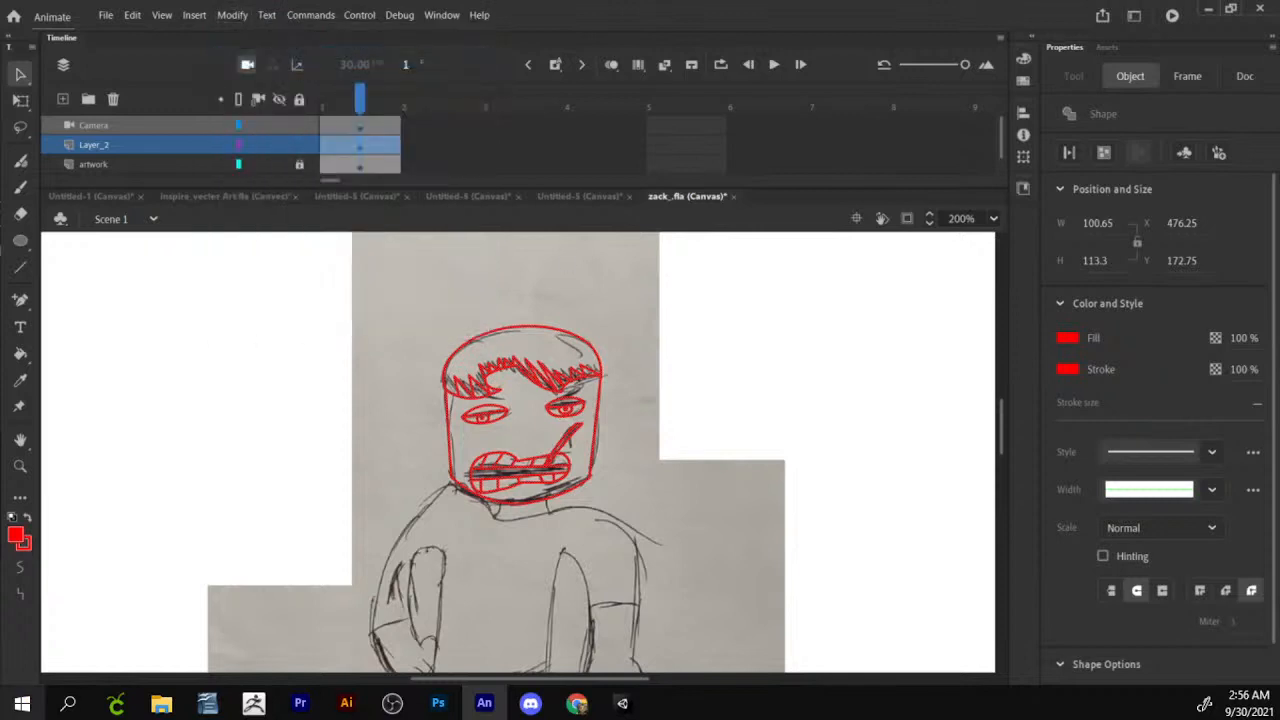
drag(589, 340, 334, 258)
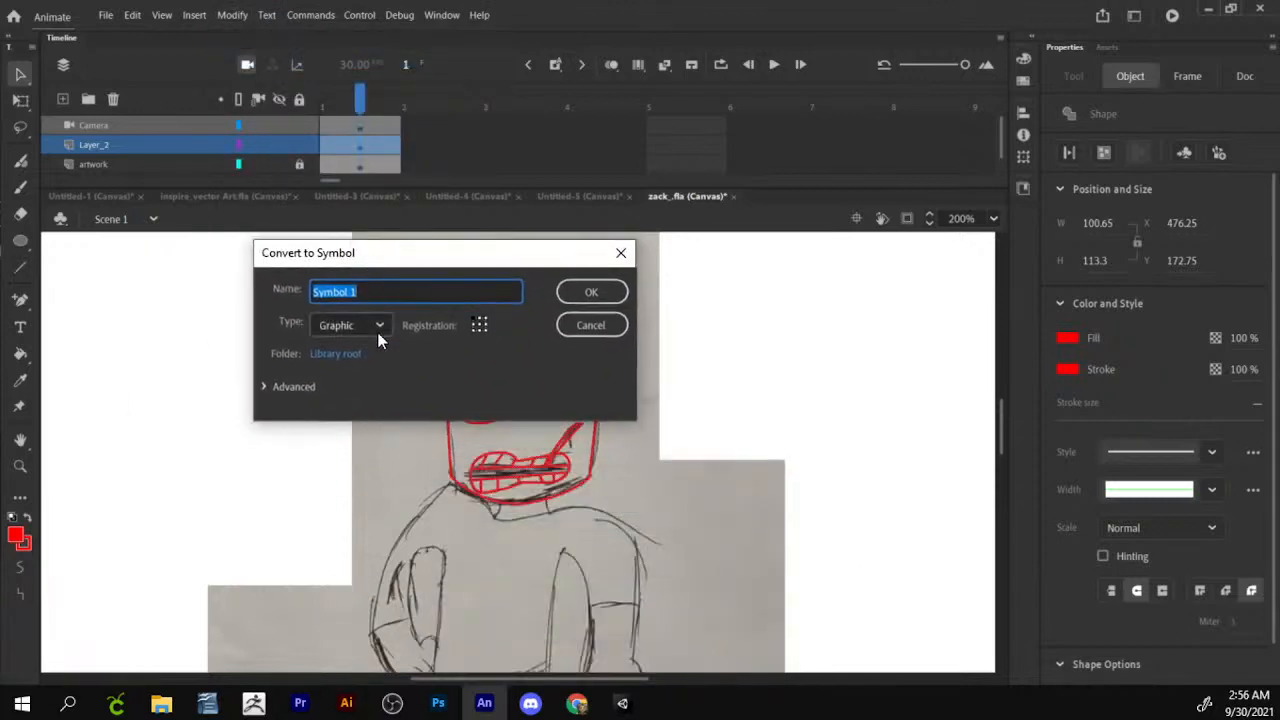
click(363, 322)
click(513, 376)
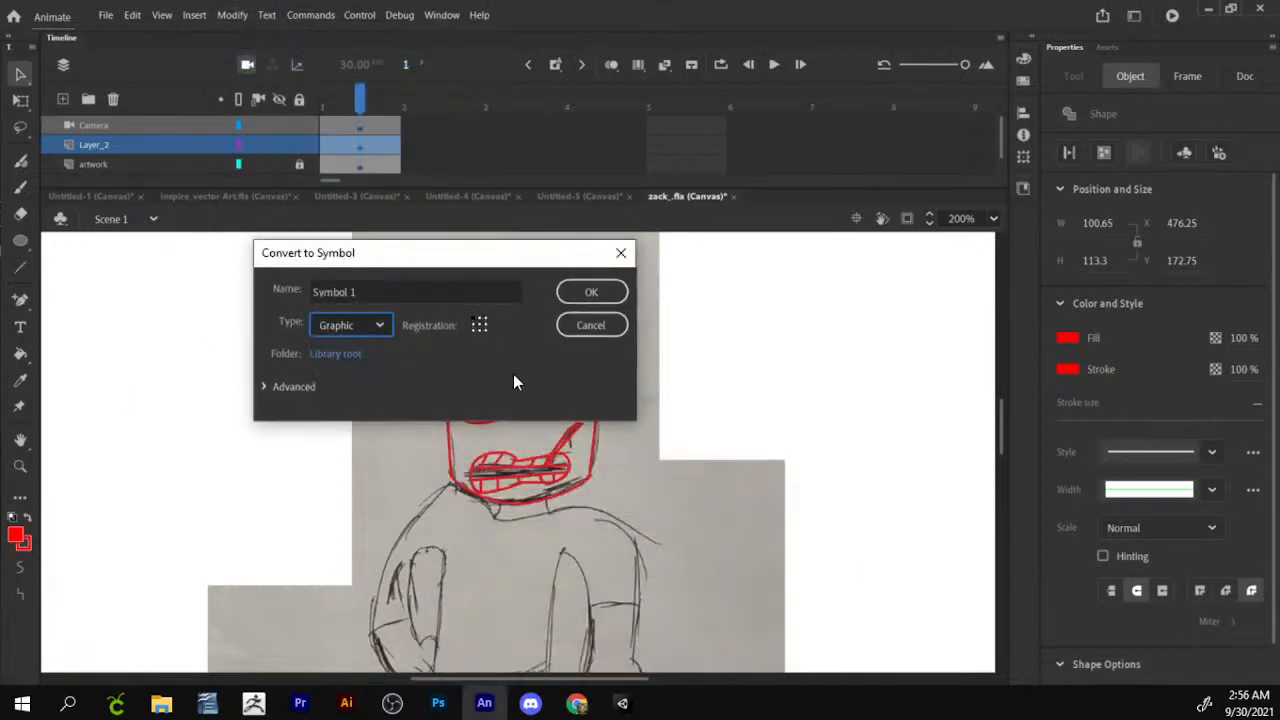
click(397, 289)
text(head)
key(Return)
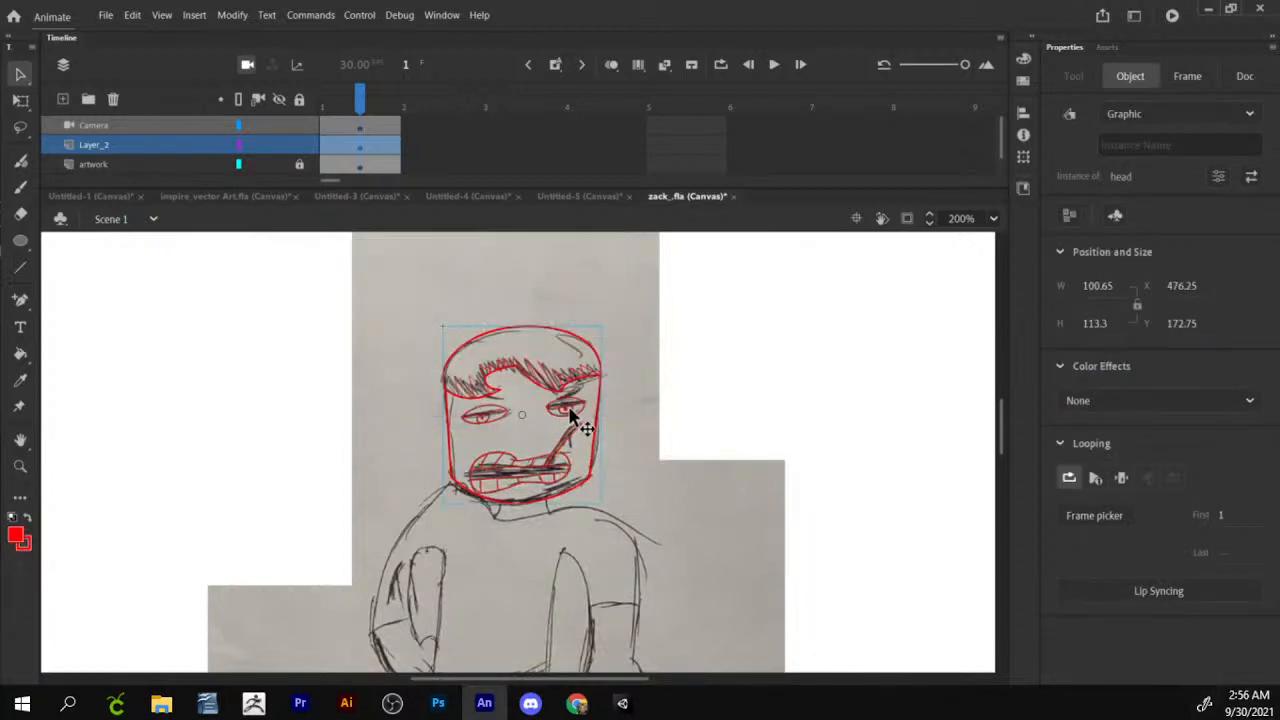
Try moving the head symbol away from the sketch, undoing the first move.
drag(571, 423, 1097, 310)
key(ctrl+z)
drag(568, 404, 709, 386)
Open the head symbol for editing in place over the sketch.
key(space)
mouse_move(703, 449)
mouse_down()
mouse_move(728, 310)
mouse_move(535, 355)
mouse_move(545, 352)
mouse_up()
key(z)
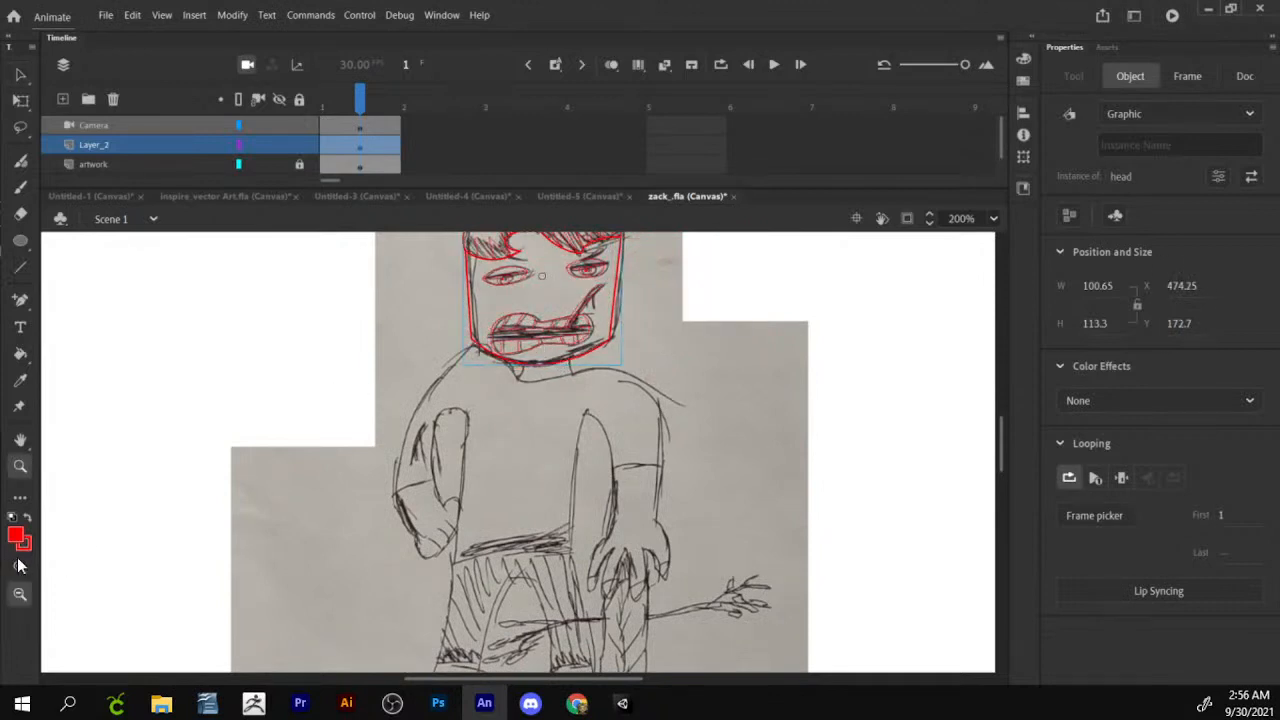
click(466, 366)
key(v)
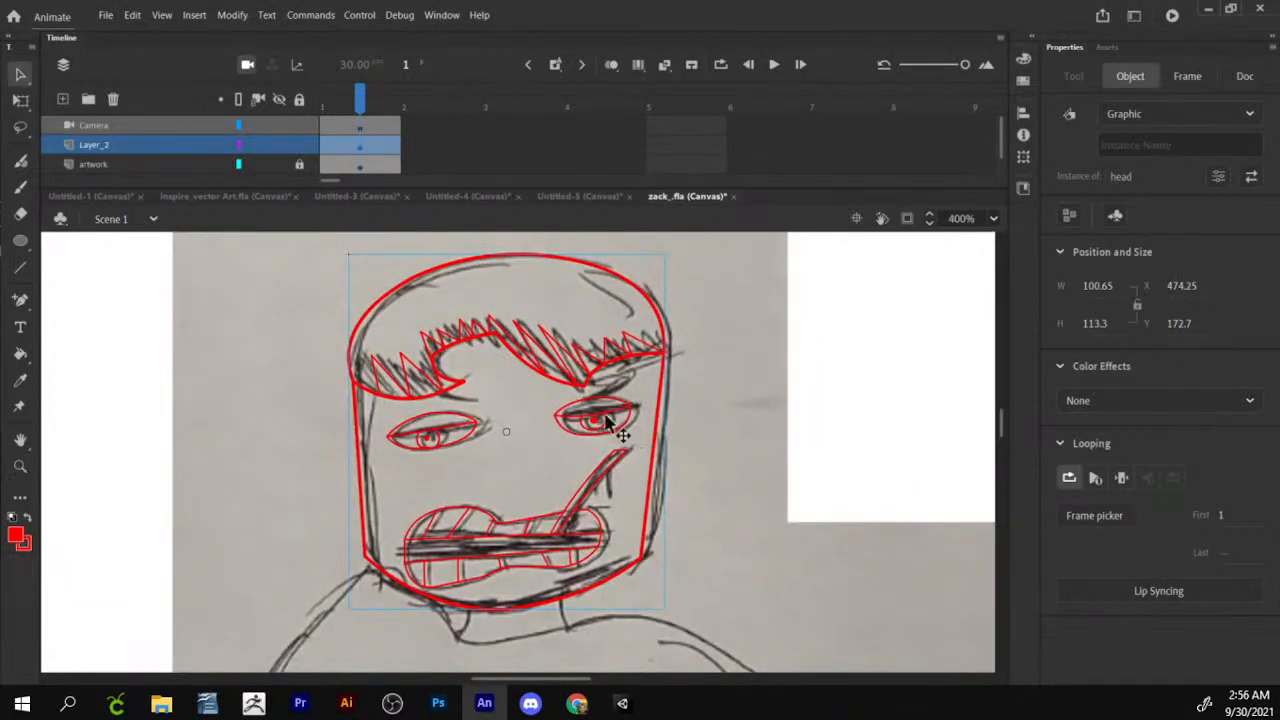
double_click(605, 425)
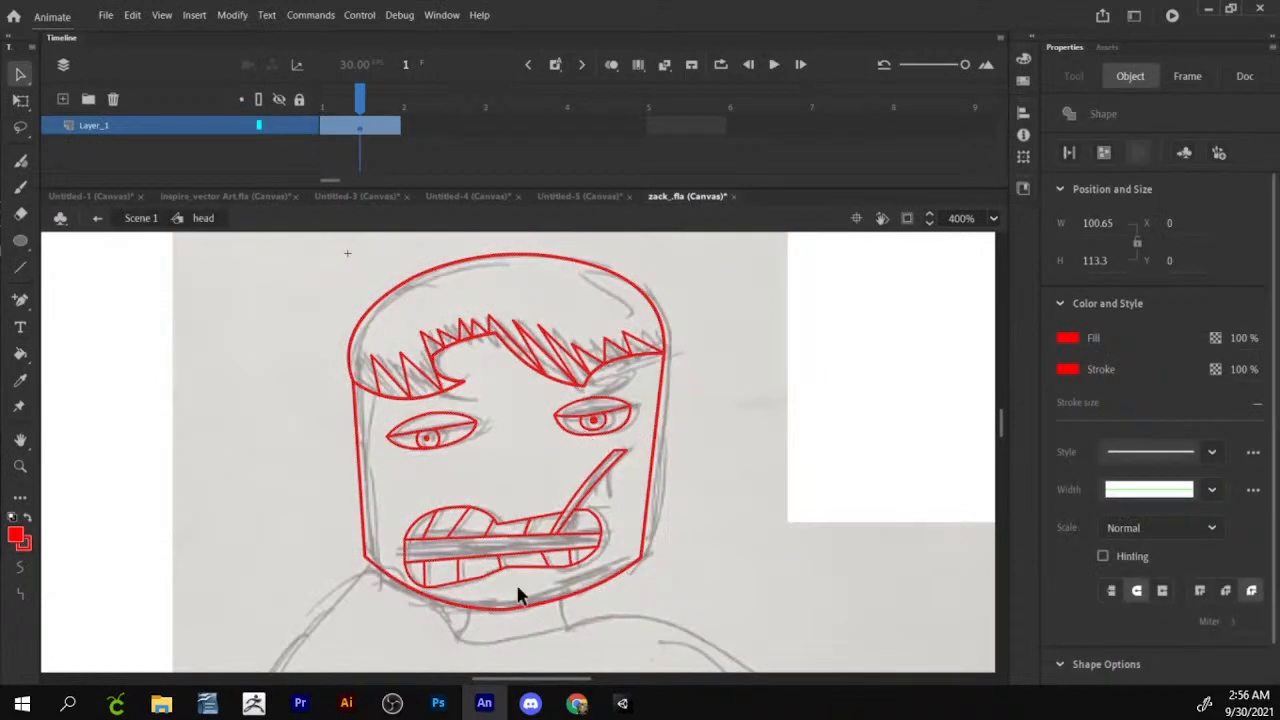
Draw the two sides and the base of the neck beneath the chin with straight red lines.
mouse_move(514, 594)
mouse_down()
mouse_move(555, 395)
mouse_move(495, 460)
mouse_up()
key(n)
drag(602, 455, 607, 441)
Bend the neck's sides and base into curves that follow the sketch.
key(v)
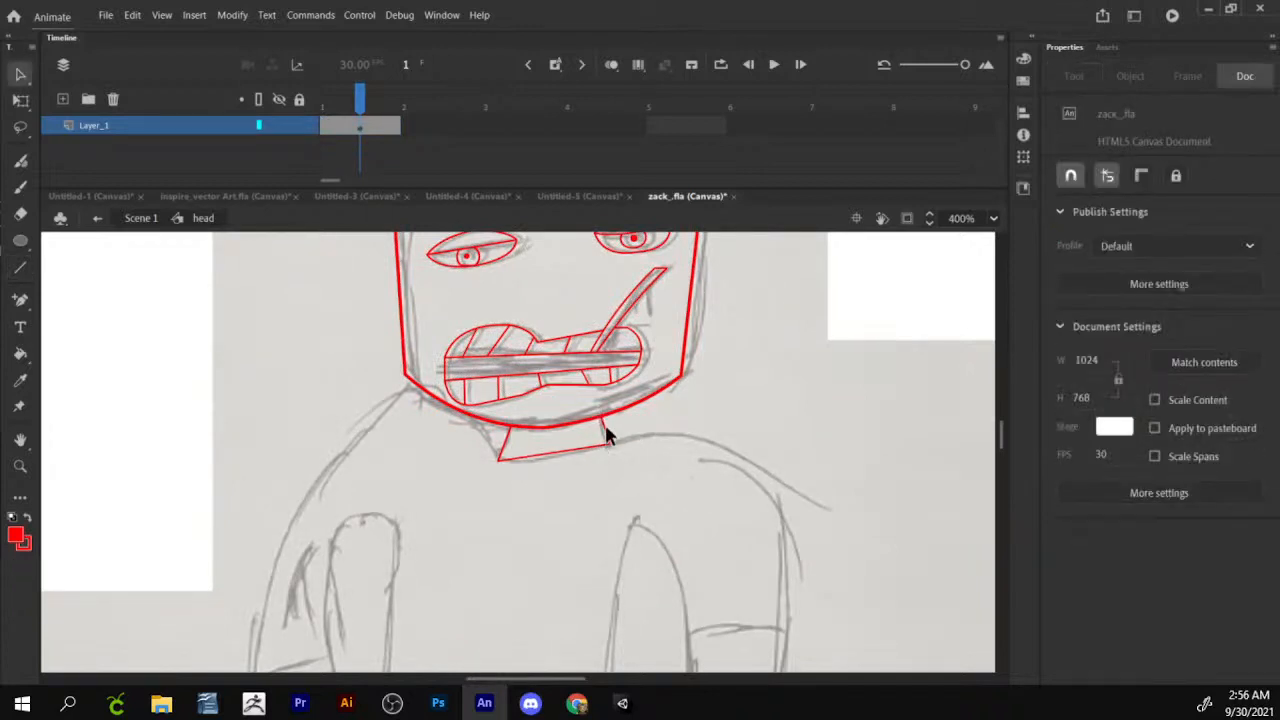
click(607, 430)
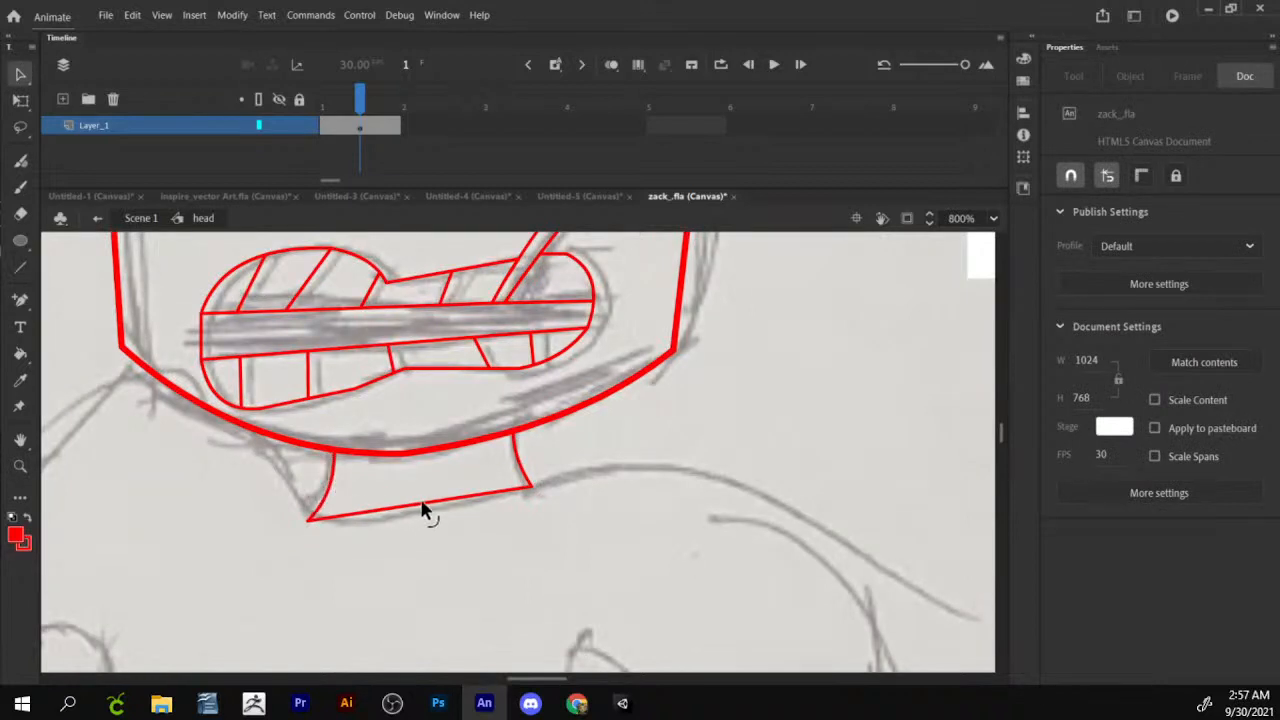
drag(421, 510, 425, 526)
Move the jaw's left corner slightly up and adjust the chin curve above the neck.
scroll(520, 460, up, 3)
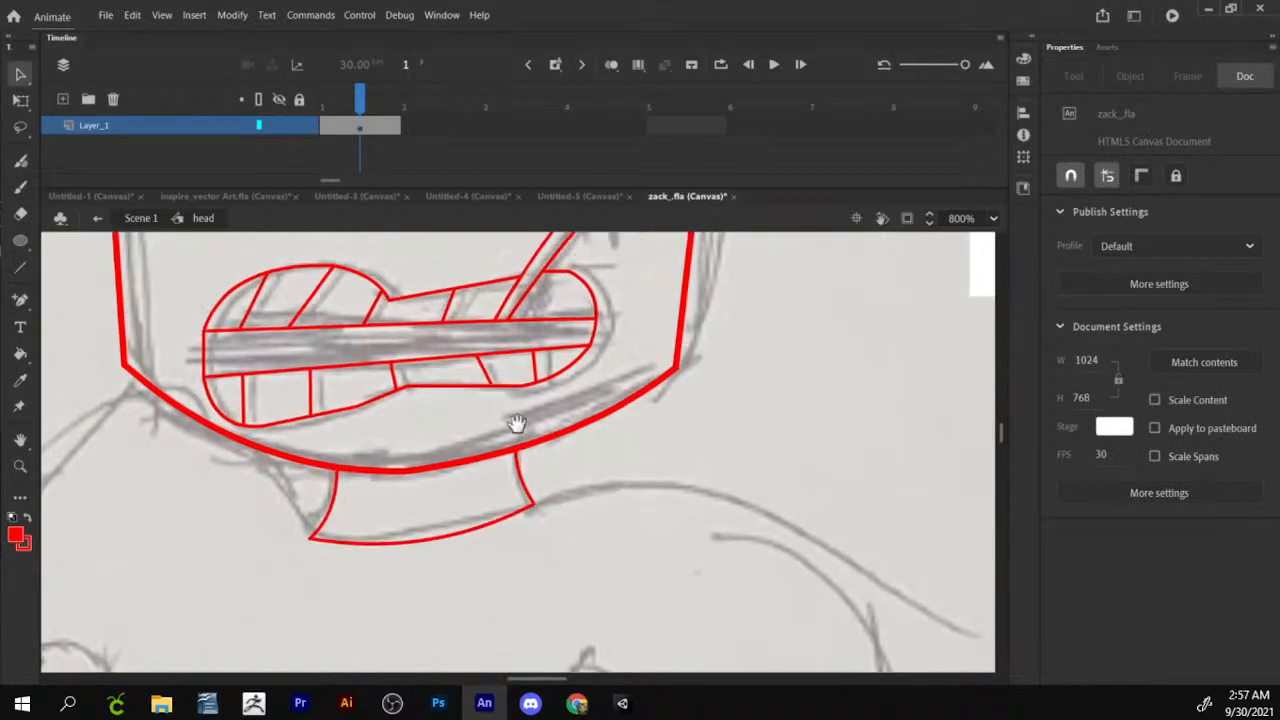
scroll(145, 518, up, 1)
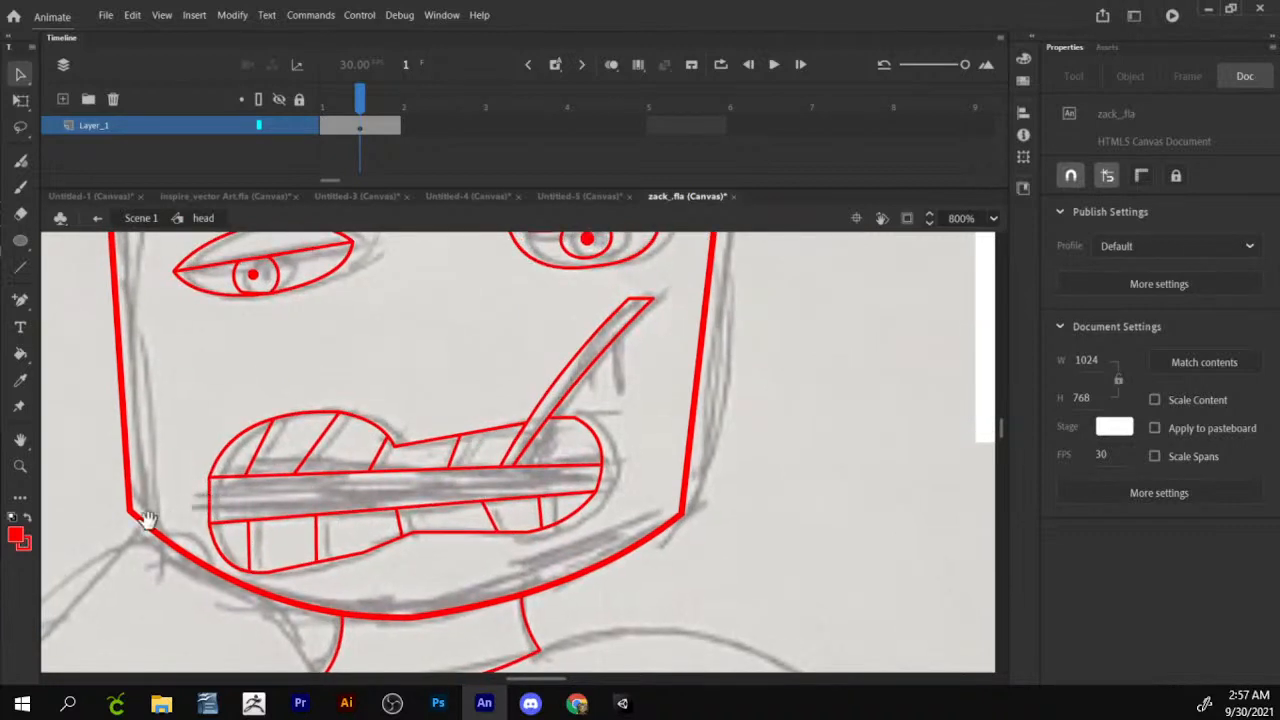
drag(128, 520, 129, 506)
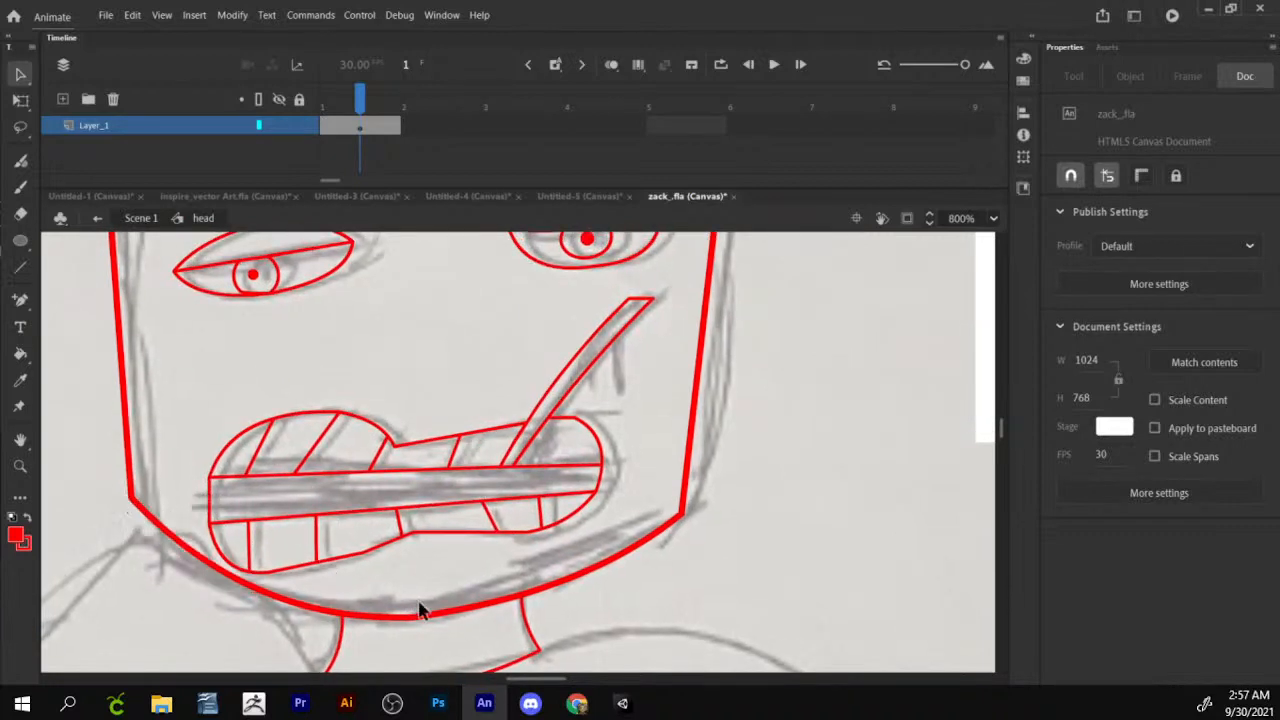
drag(424, 617, 427, 620)
Return to Scene 1 and shift the head symbol right to X 476.4 so it lines up with the sketch.
mouse_move(412, 370)
mouse_down()
mouse_move(434, 577)
mouse_move(306, 349)
mouse_move(254, 409)
mouse_up()
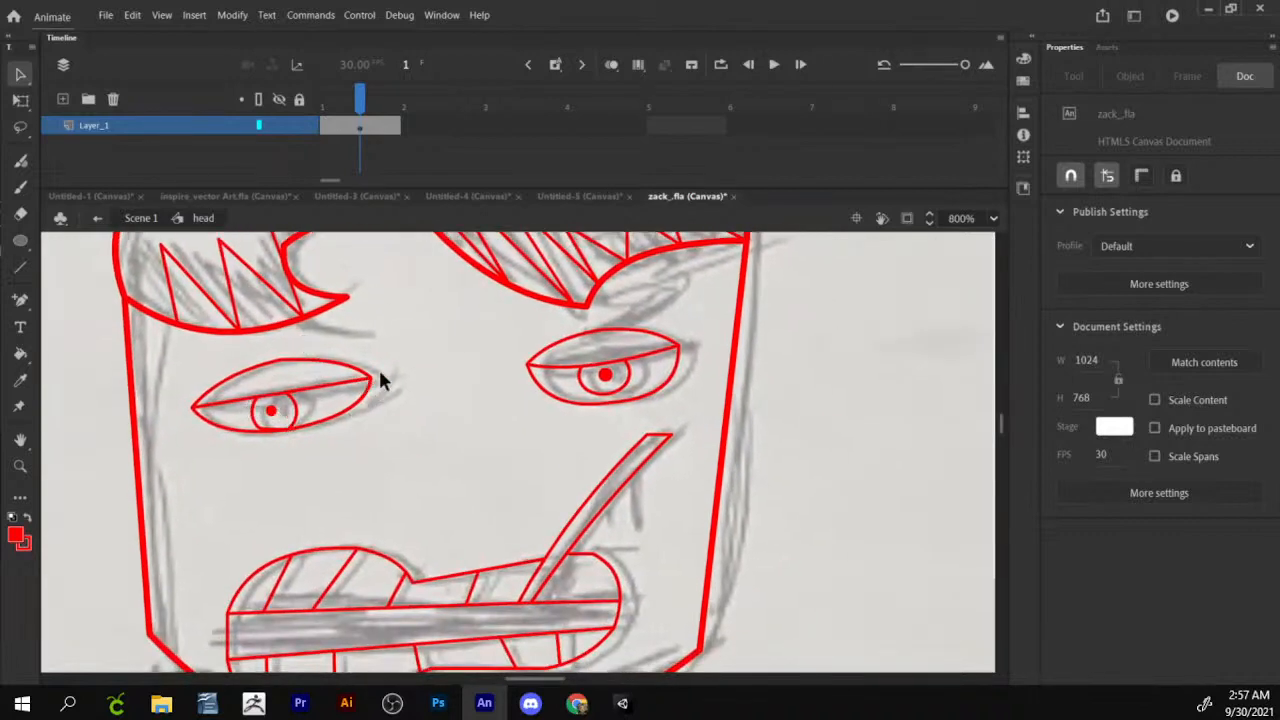
click(143, 217)
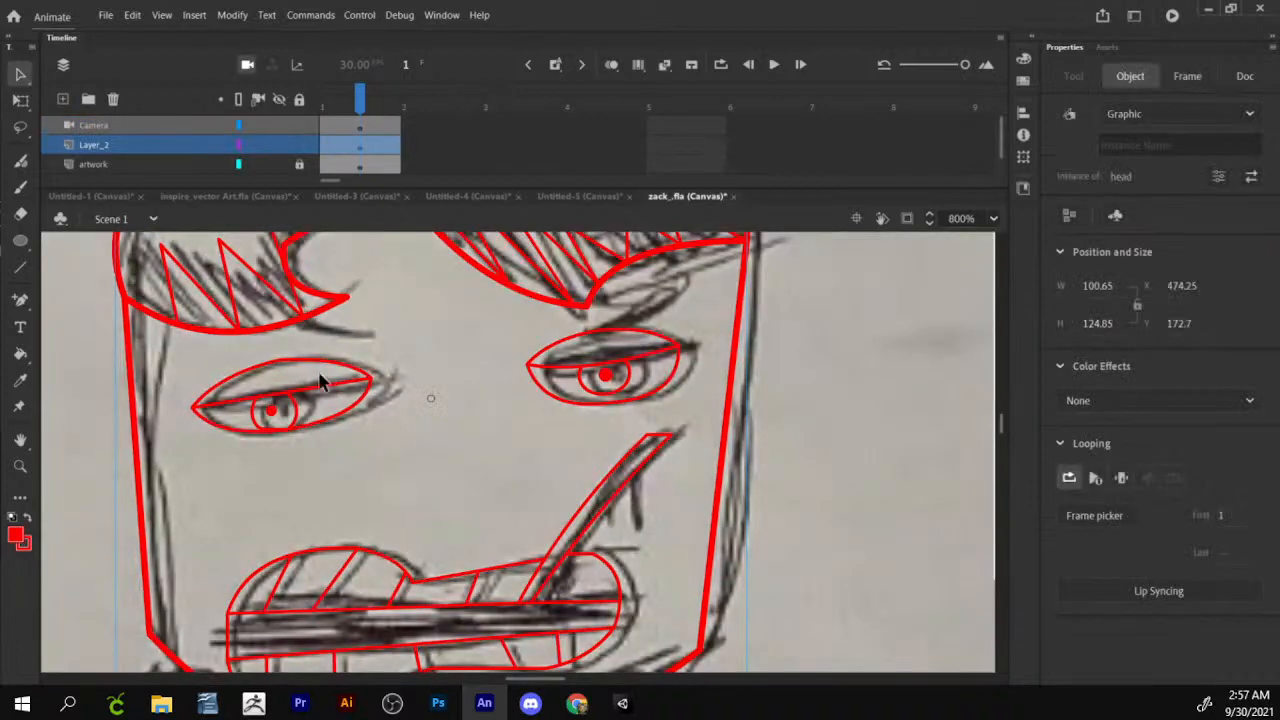
drag(318, 393, 331, 395)
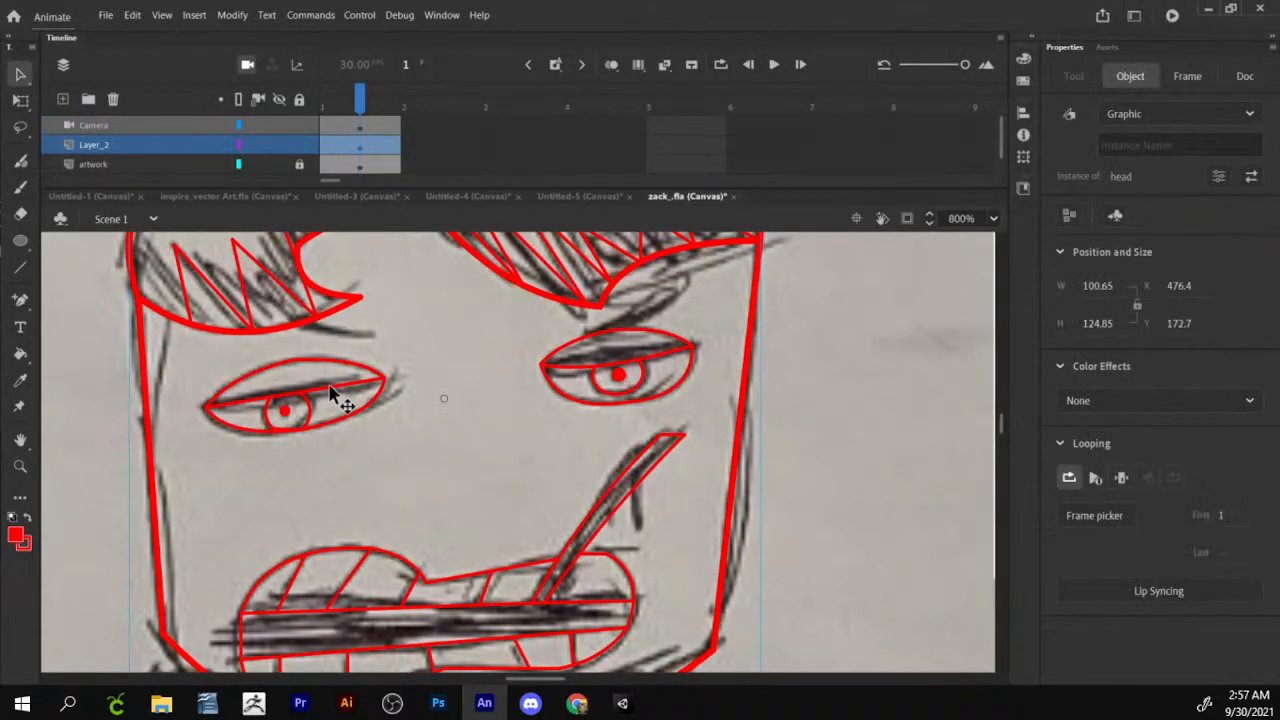
Reopen the head symbol, select all its artwork and set the fill colour to black.
scroll(526, 466, down, 2)
scroll(571, 491, up, 3)
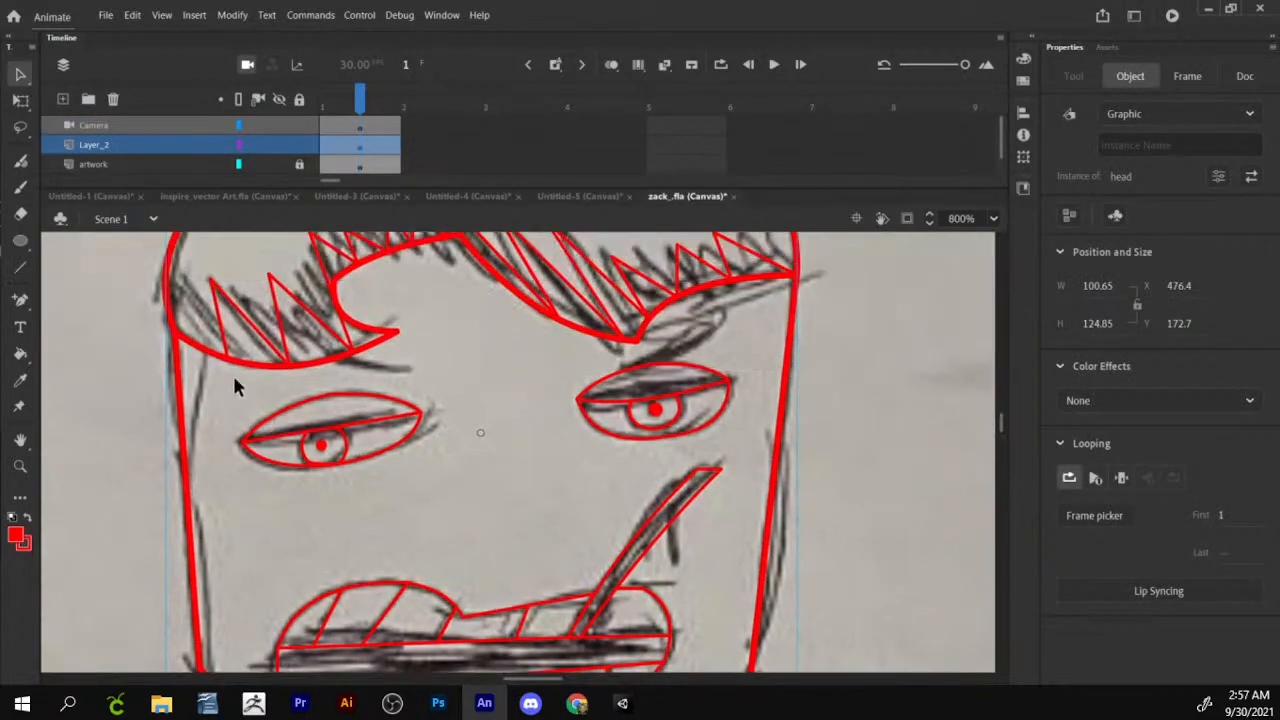
click(21, 466)
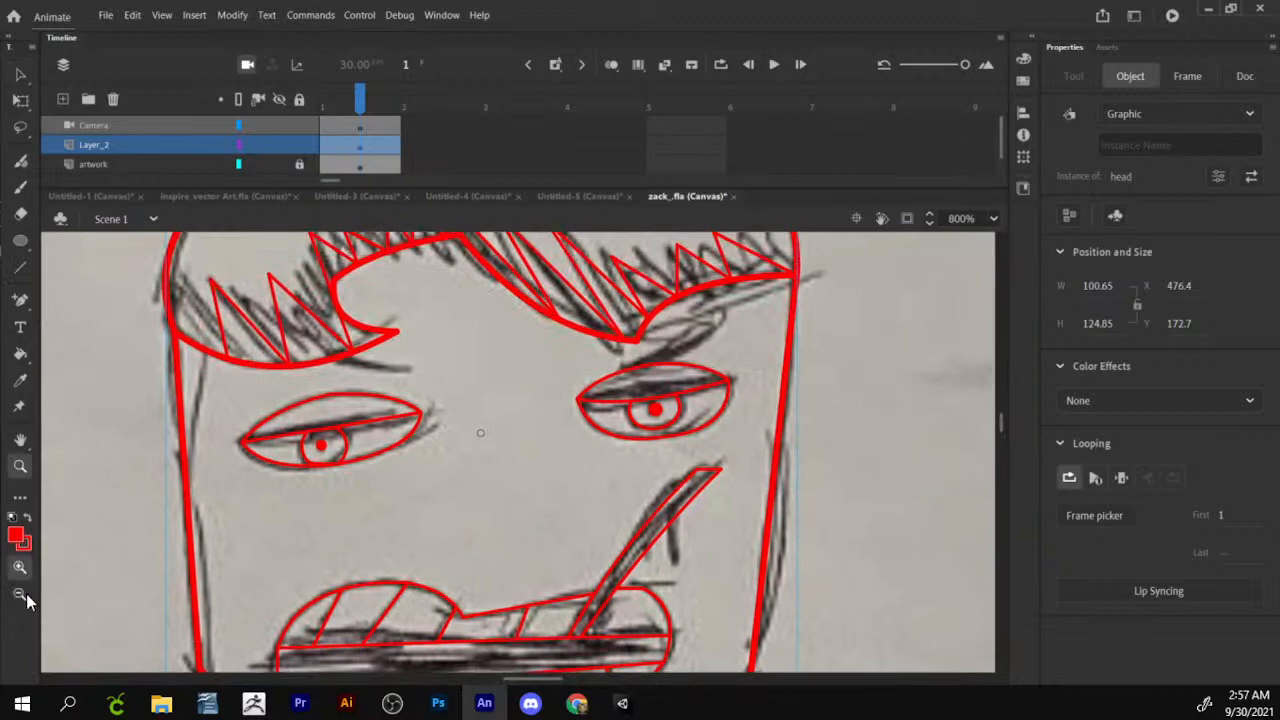
click(20, 594)
click(325, 340)
key(v)
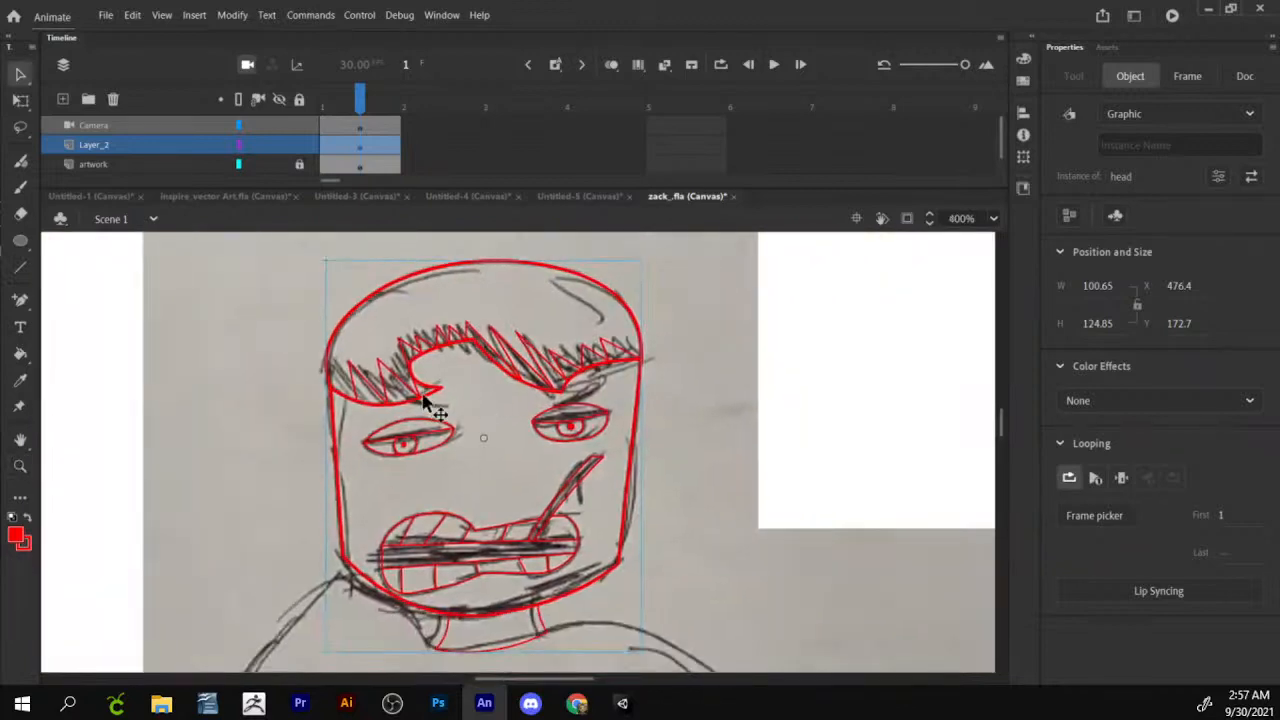
double_click(425, 403)
click(585, 378)
mouse_move(690, 255)
mouse_down()
mouse_move(148, 668)
mouse_move(182, 668)
mouse_up()
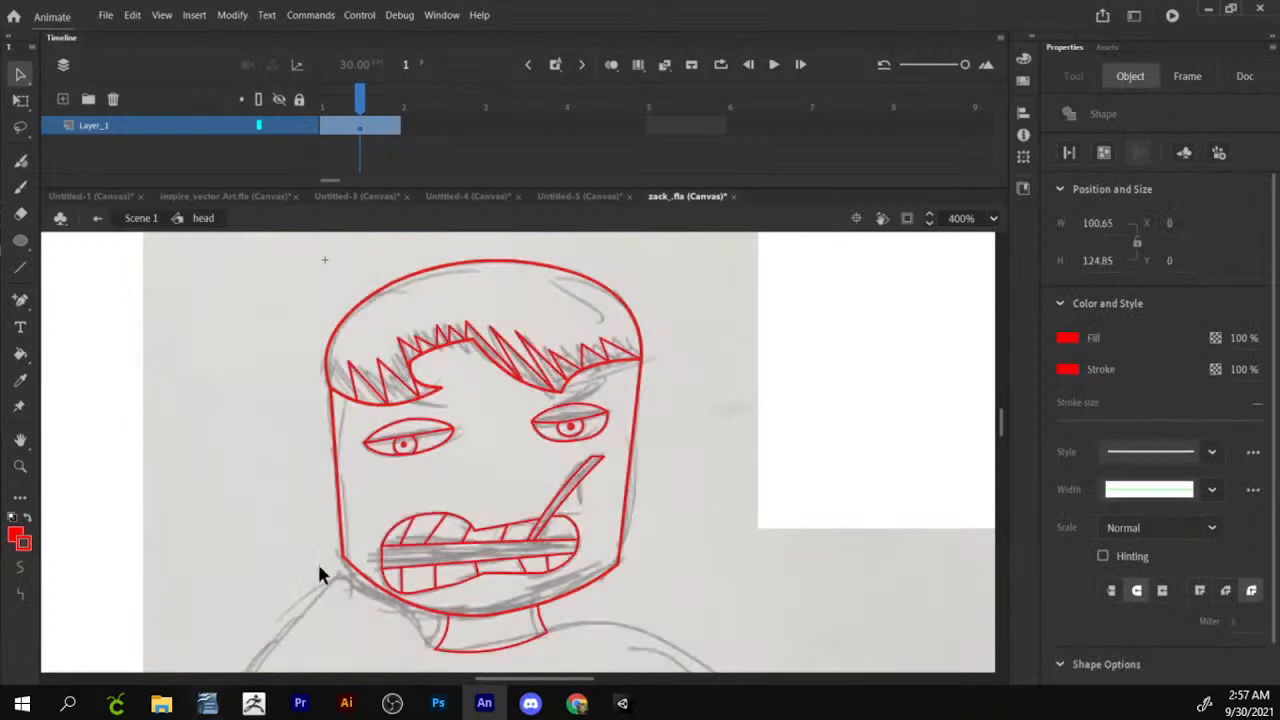
drag(808, 641, 635, 503)
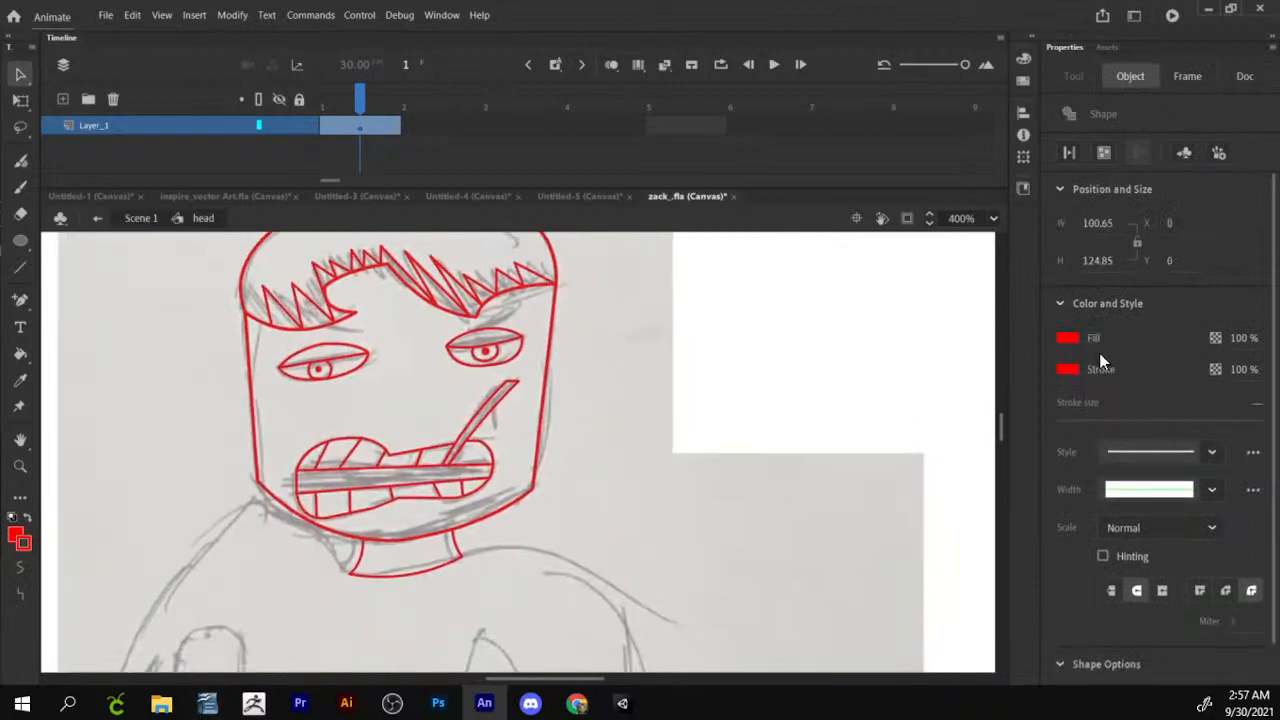
click(1068, 340)
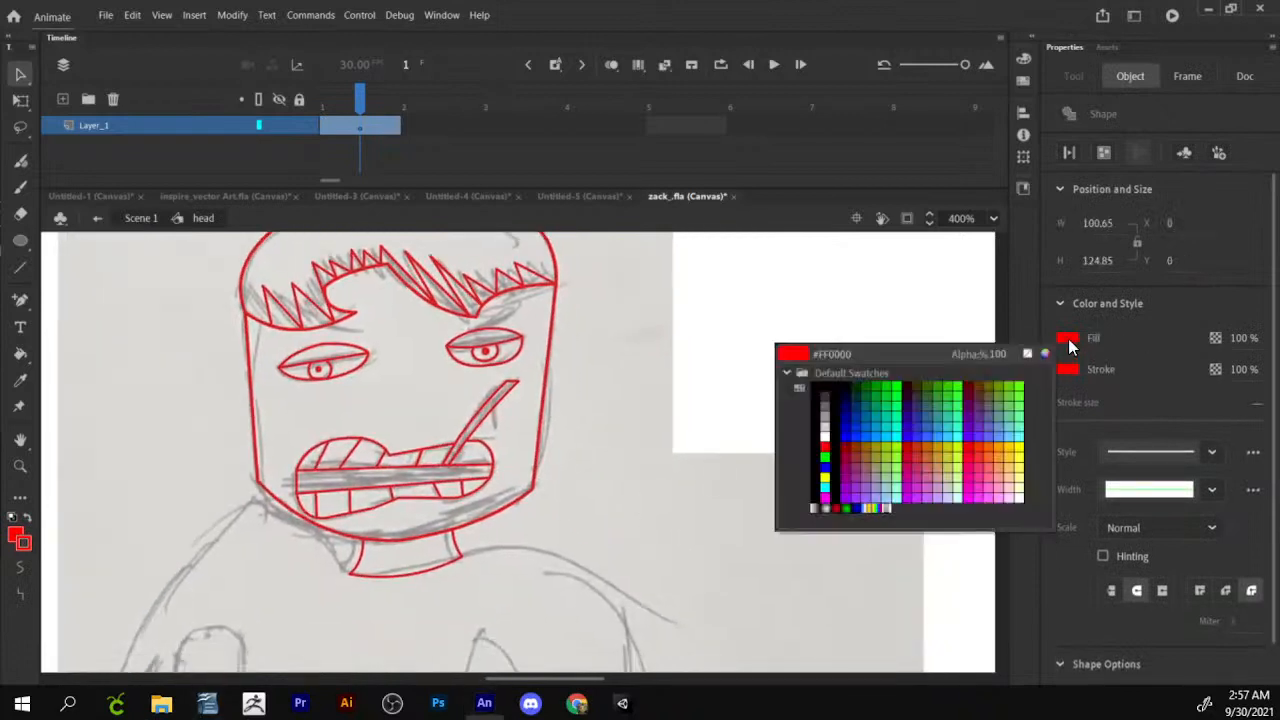
click(826, 385)
Reselect the whole head artwork and change its stroke colour to black.
drag(662, 422, 688, 500)
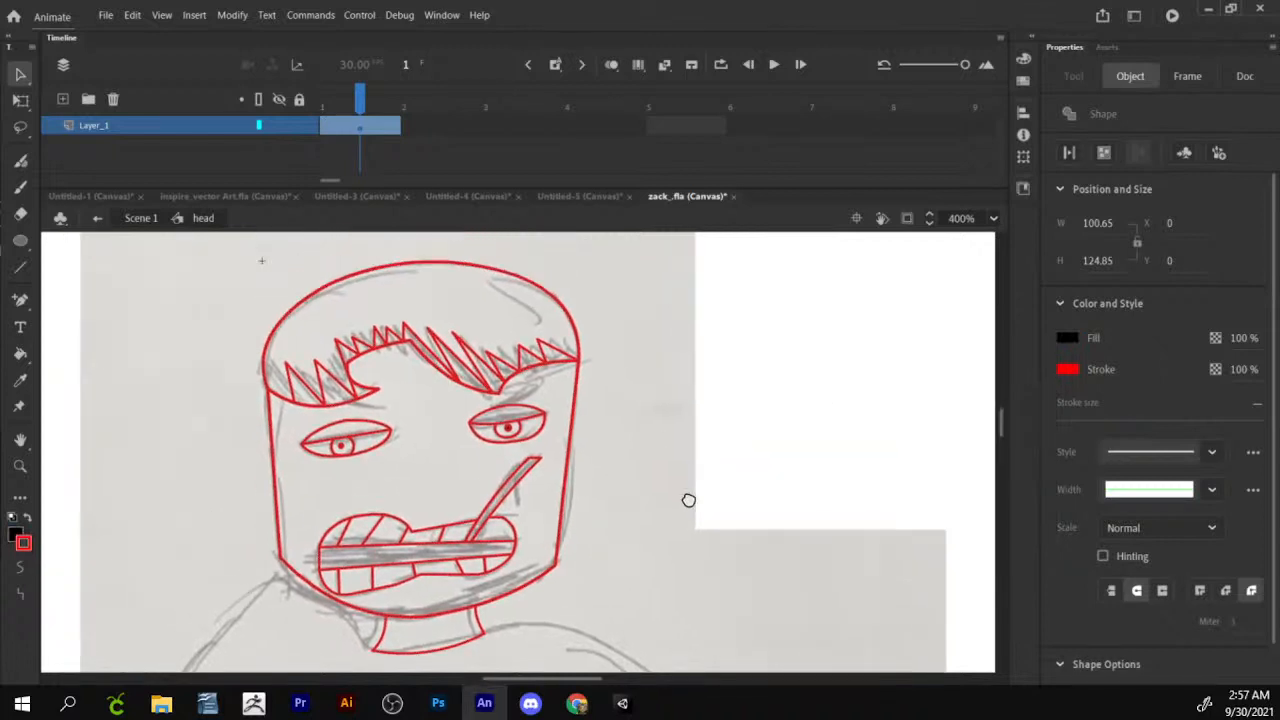
click(640, 378)
drag(628, 246, 212, 547)
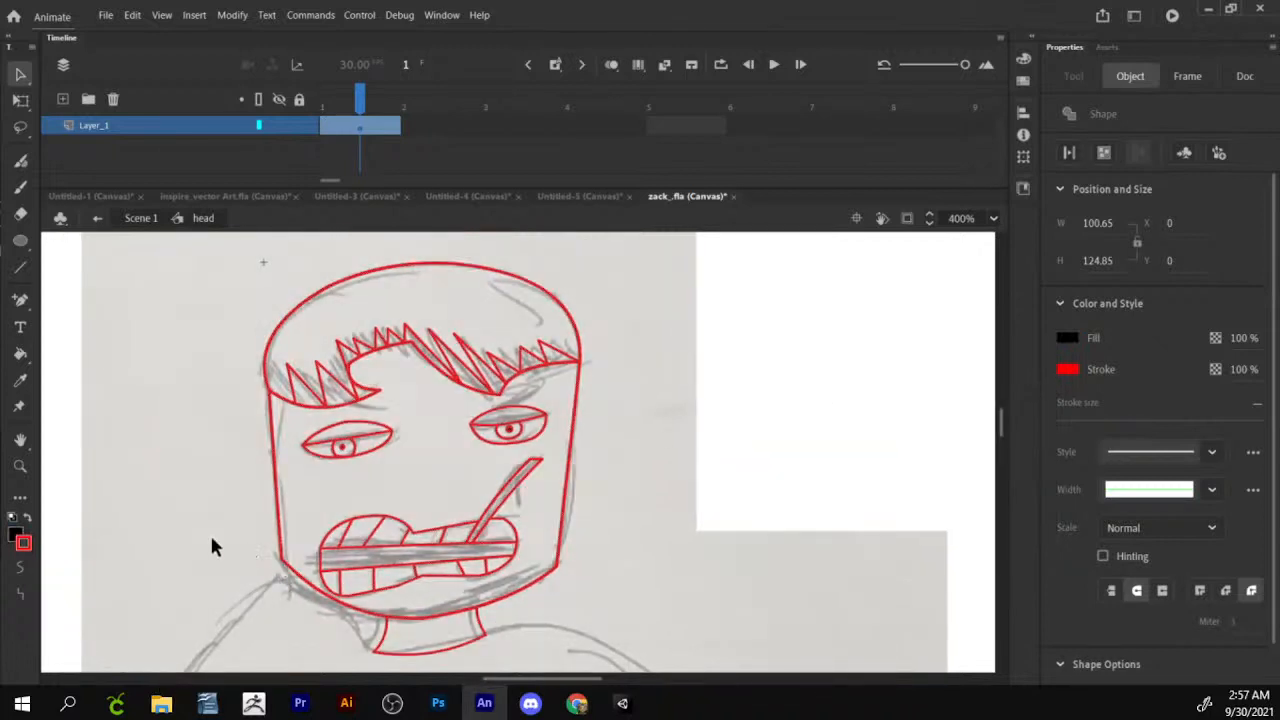
click(22, 544)
click(110, 448)
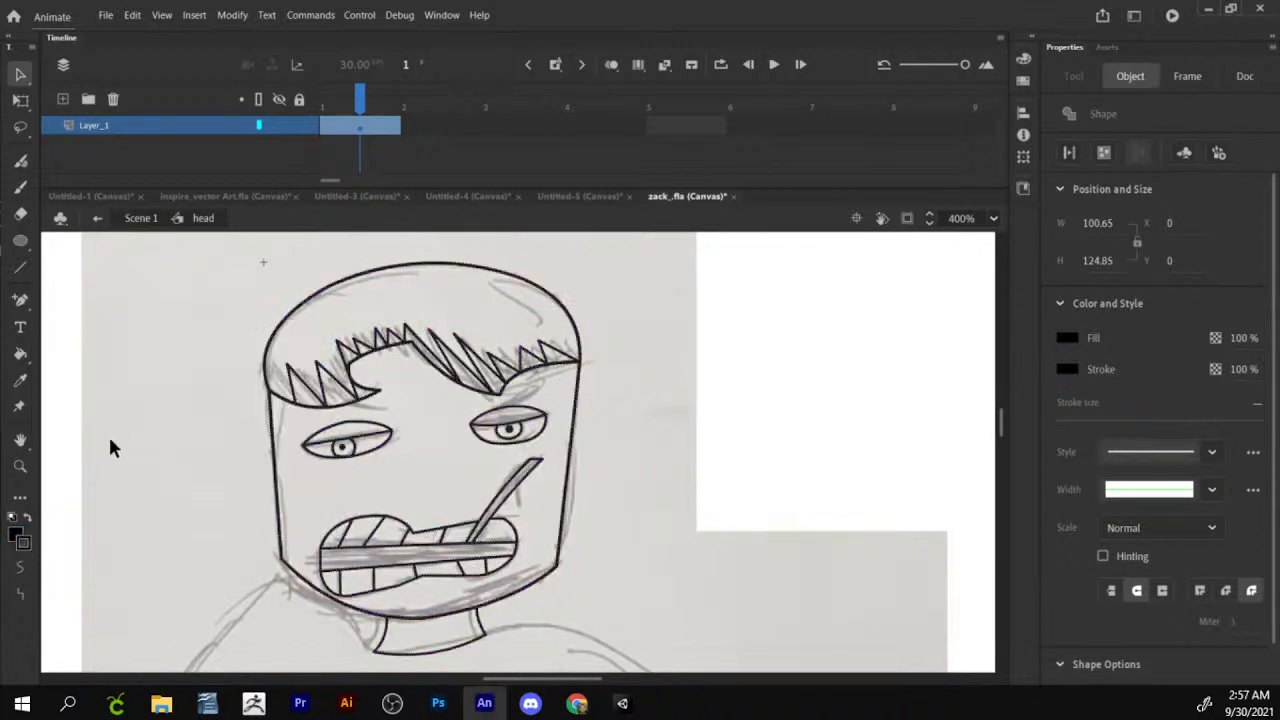
Examine the head's black outlines up close around the mouth, eyes and hair fringe.
key(z)
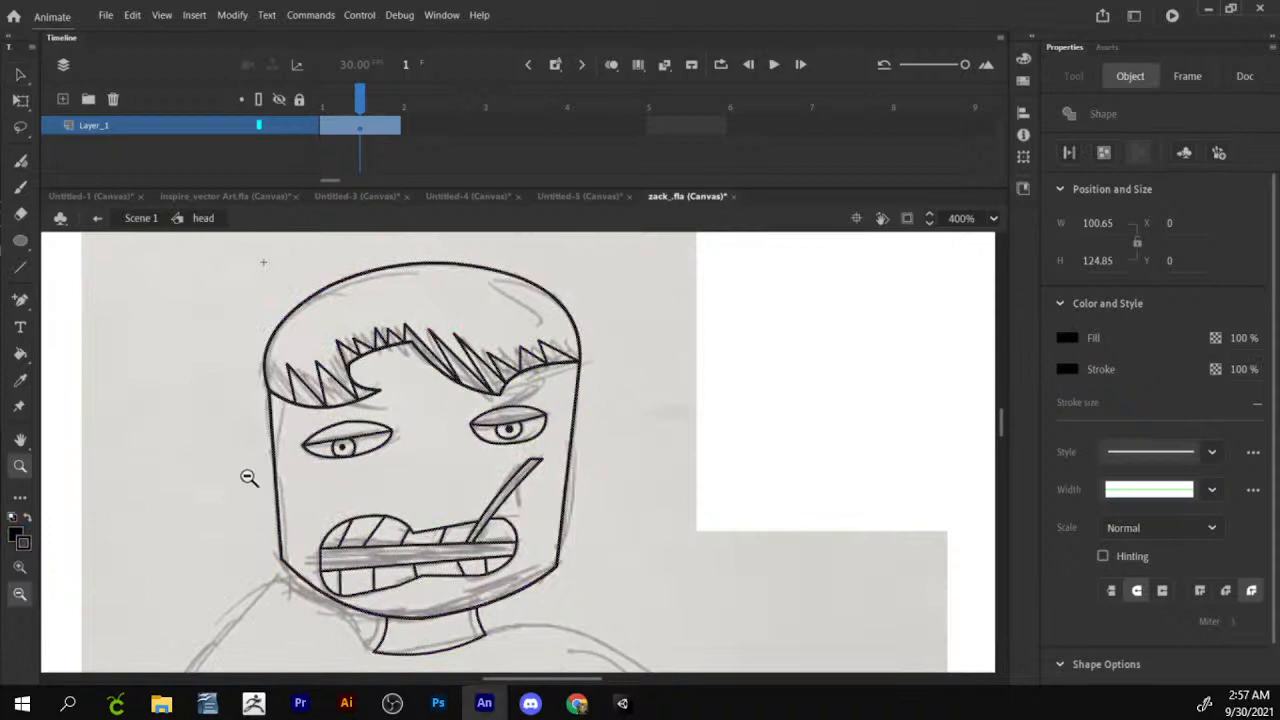
click(20, 567)
click(437, 449)
mouse_move(421, 470)
mouse_down()
mouse_move(412, 345)
mouse_move(406, 408)
mouse_up()
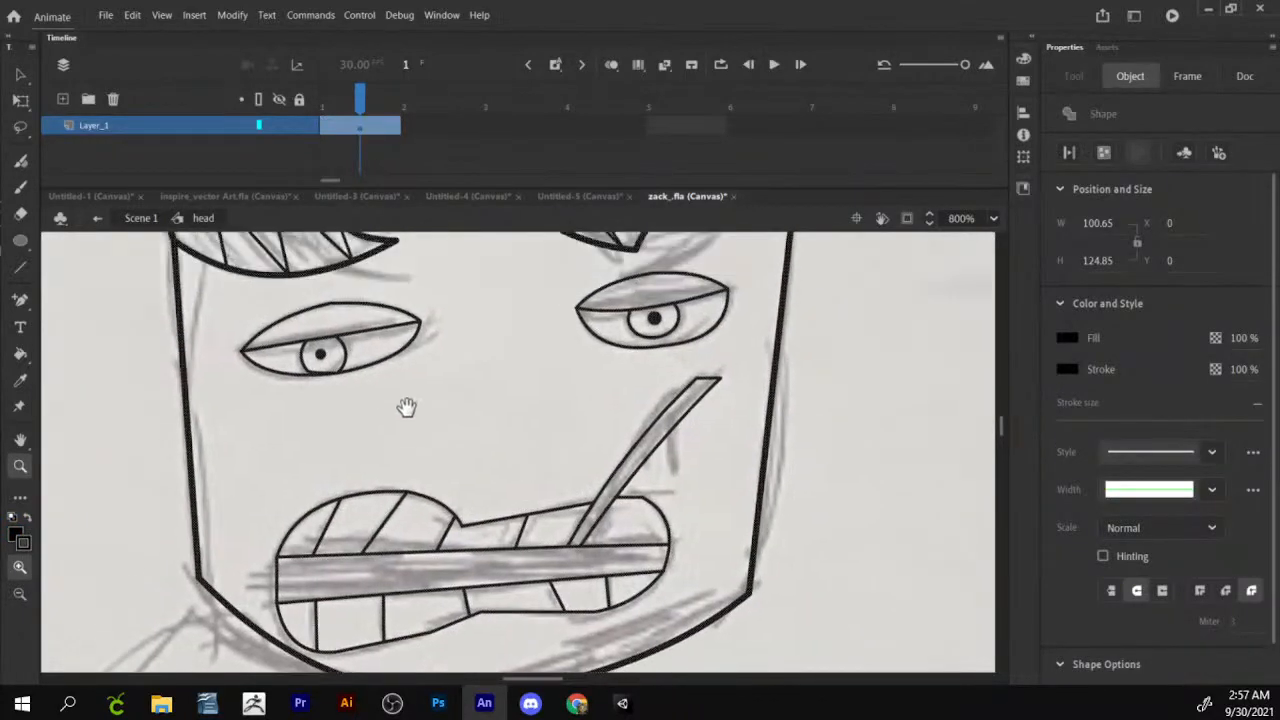
drag(447, 319, 452, 488)
drag(300, 484, 288, 497)
click(20, 594)
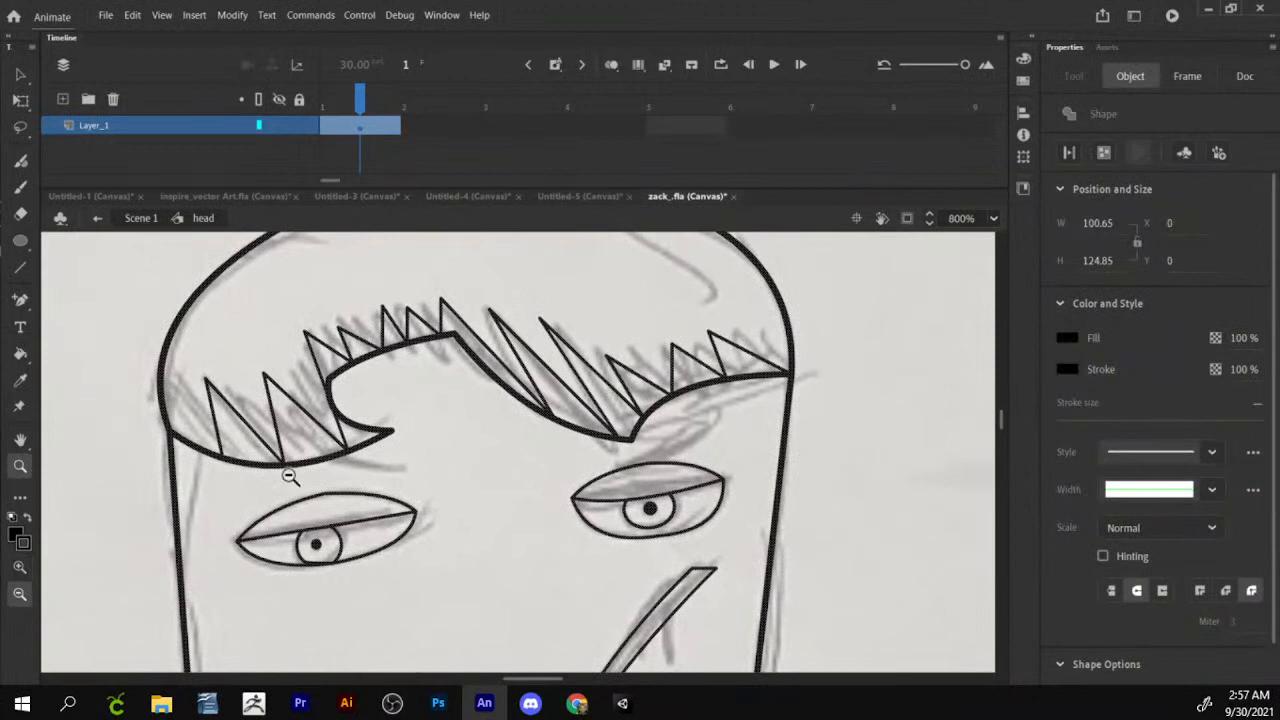
click(563, 403)
key(v)
click(700, 508)
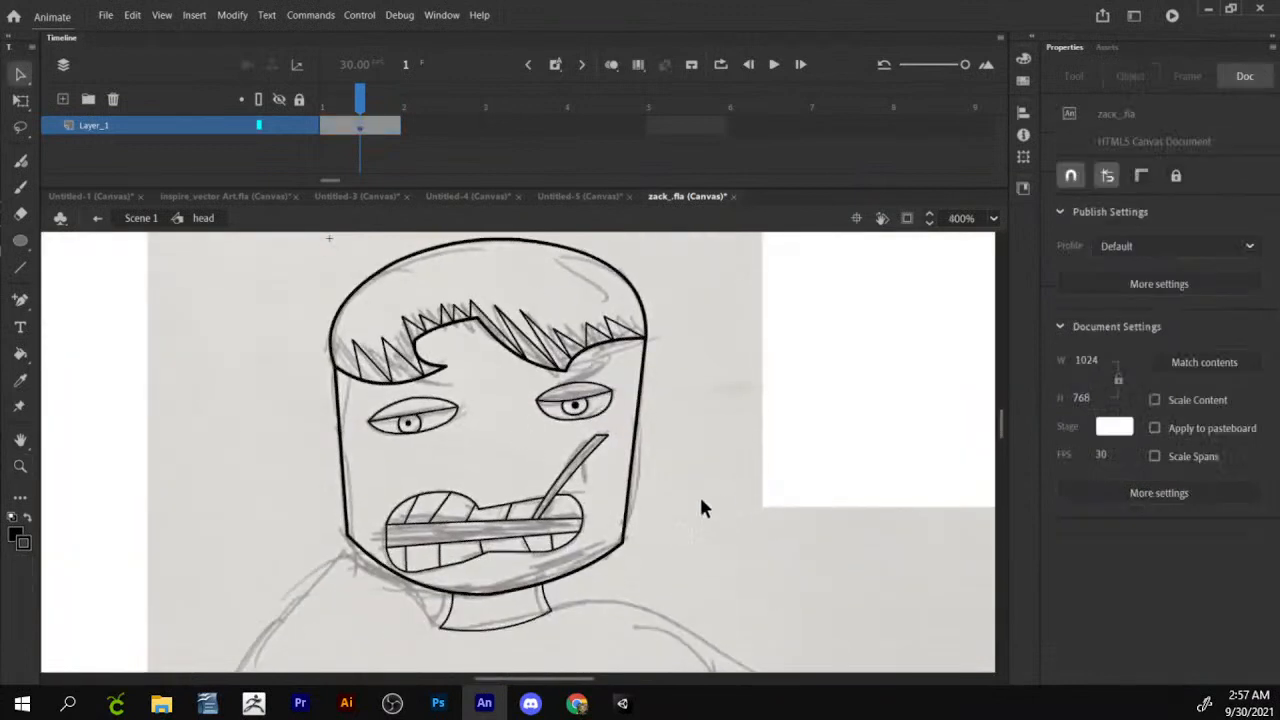
Use the Paint Bucket to fill the band between the teeth with black and all the upper teeth with white.
click(20, 355)
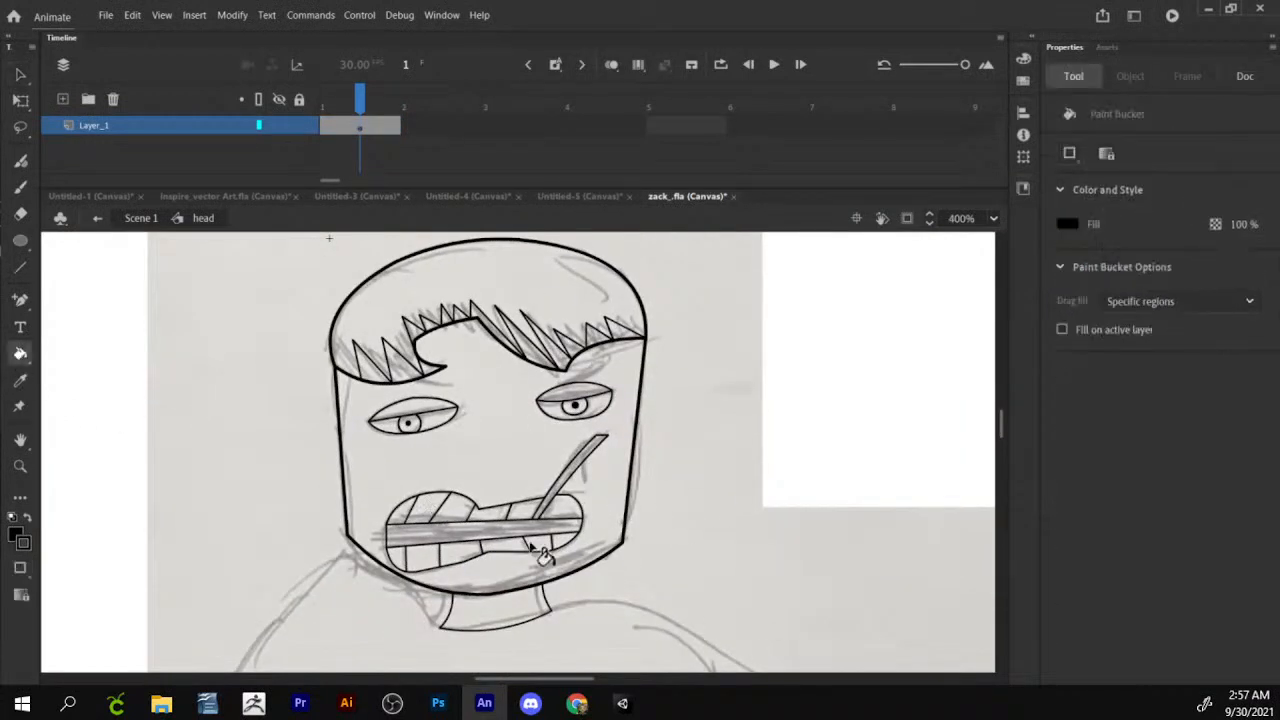
click(510, 535)
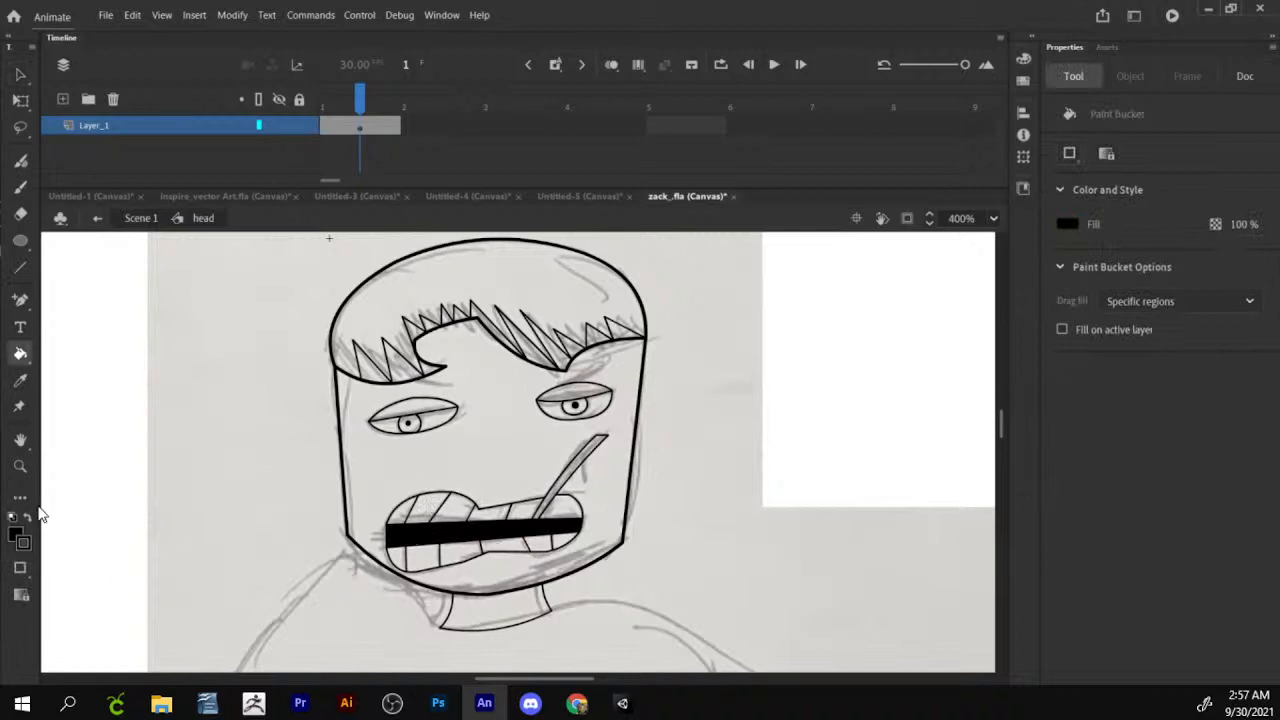
click(14, 537)
click(86, 404)
click(450, 513)
click(426, 510)
click(406, 511)
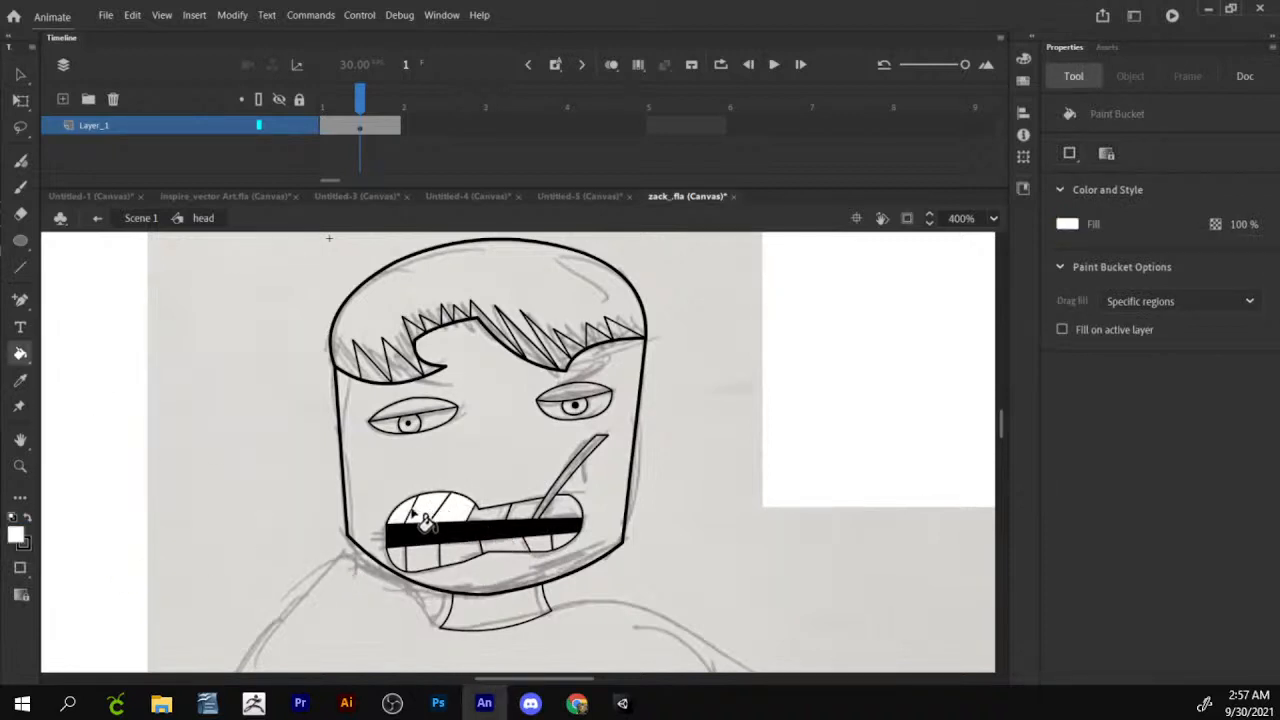
click(483, 518)
click(522, 512)
click(565, 514)
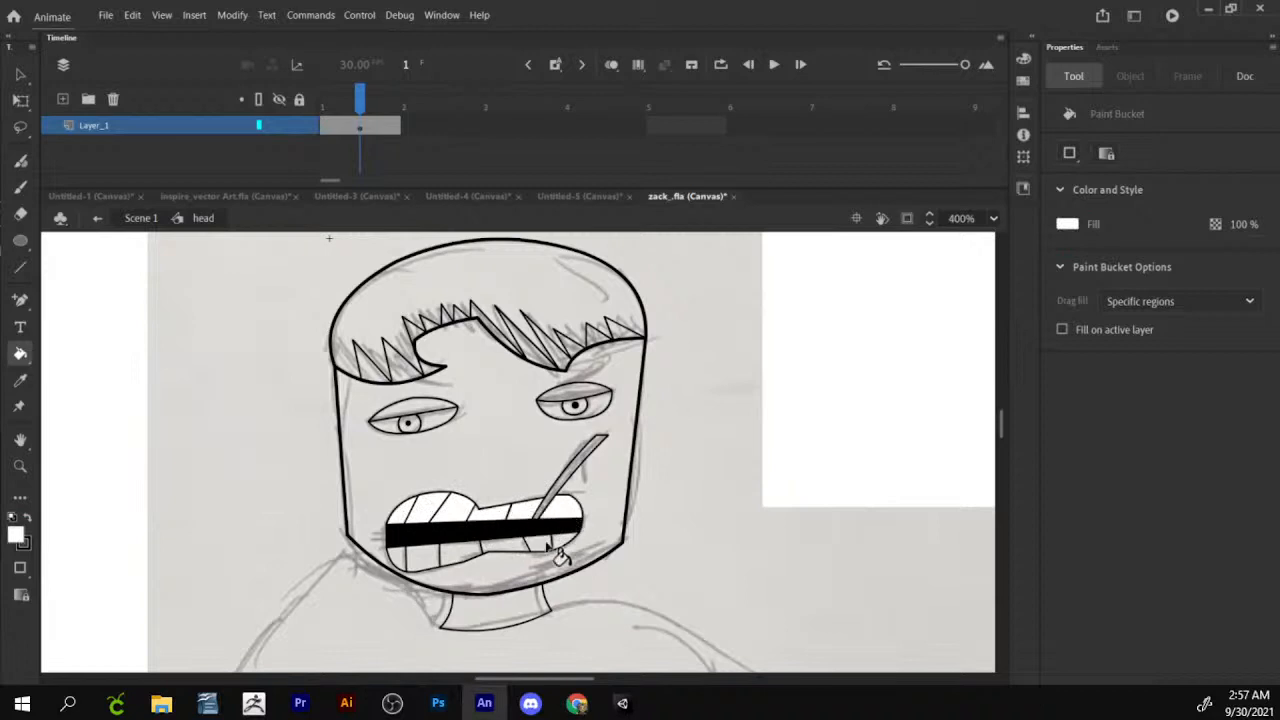
Fill every lower tooth in the mouth with the same white.
click(537, 548)
click(540, 545)
click(565, 544)
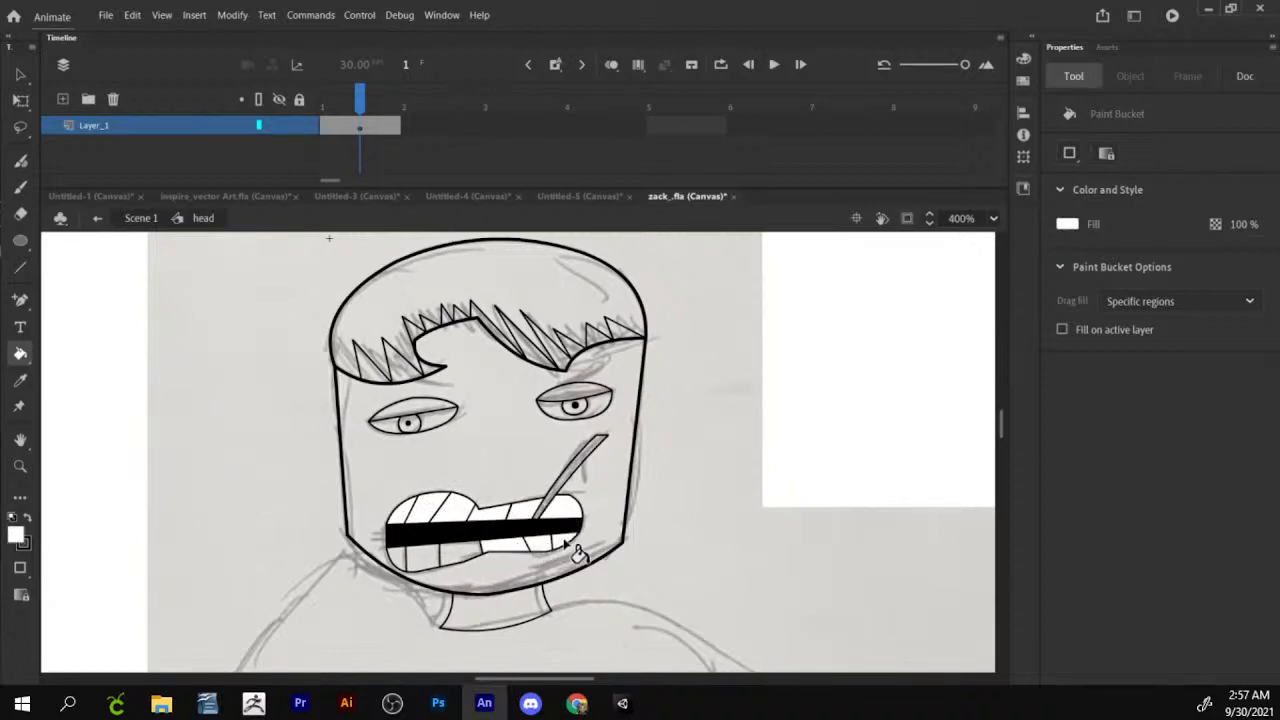
click(461, 554)
click(422, 559)
click(397, 557)
drag(519, 425, 495, 460)
key(v)
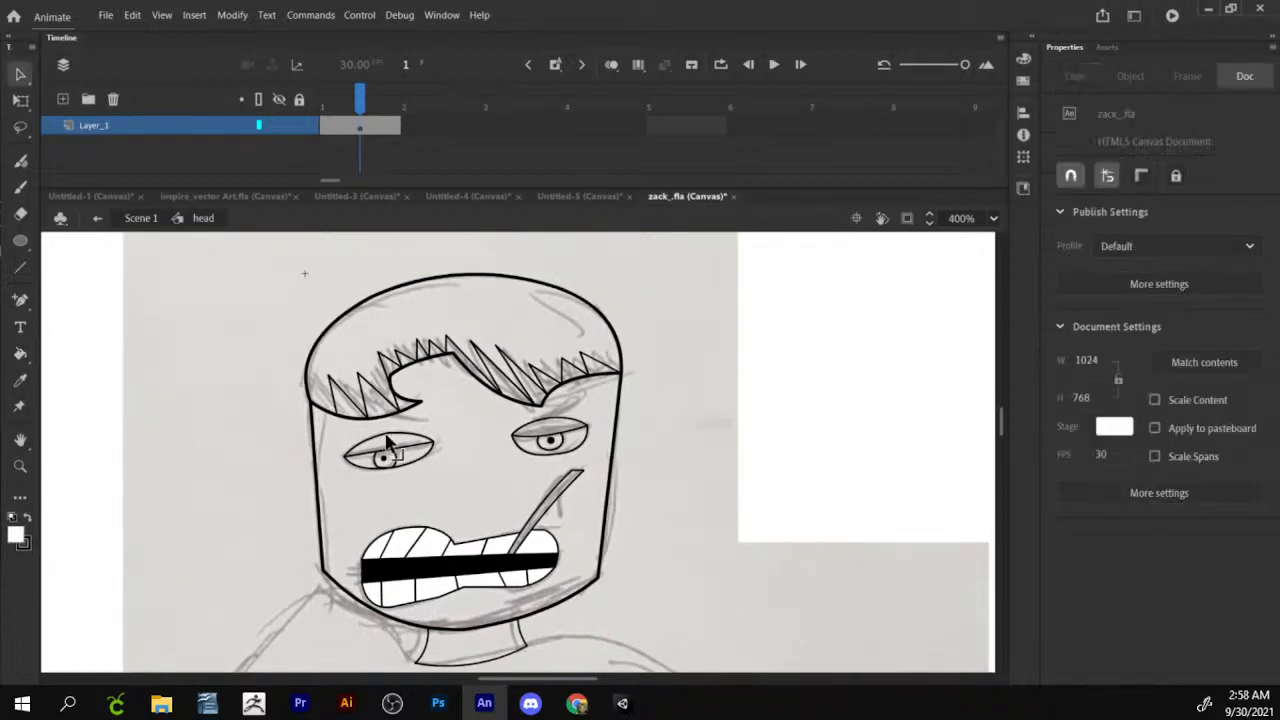
Fill the face area with light pink #FFCCFF using the Paint Bucket.
click(17, 541)
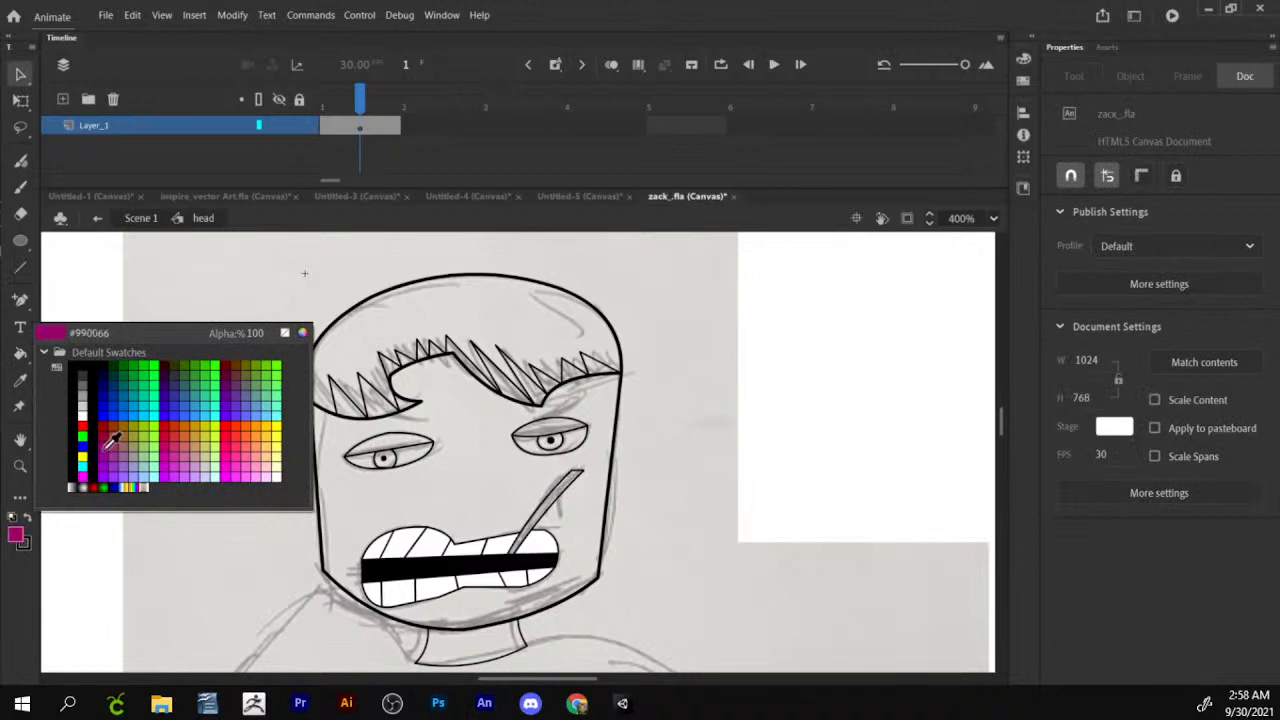
click(22, 356)
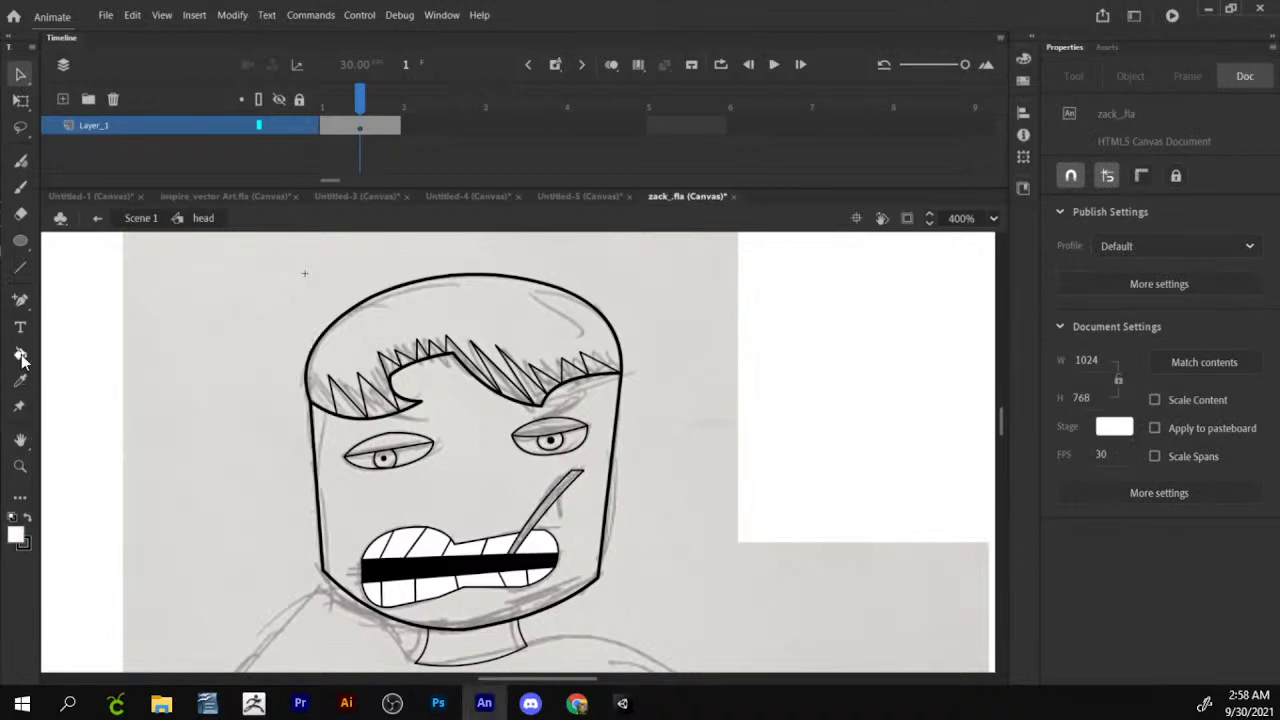
click(21, 355)
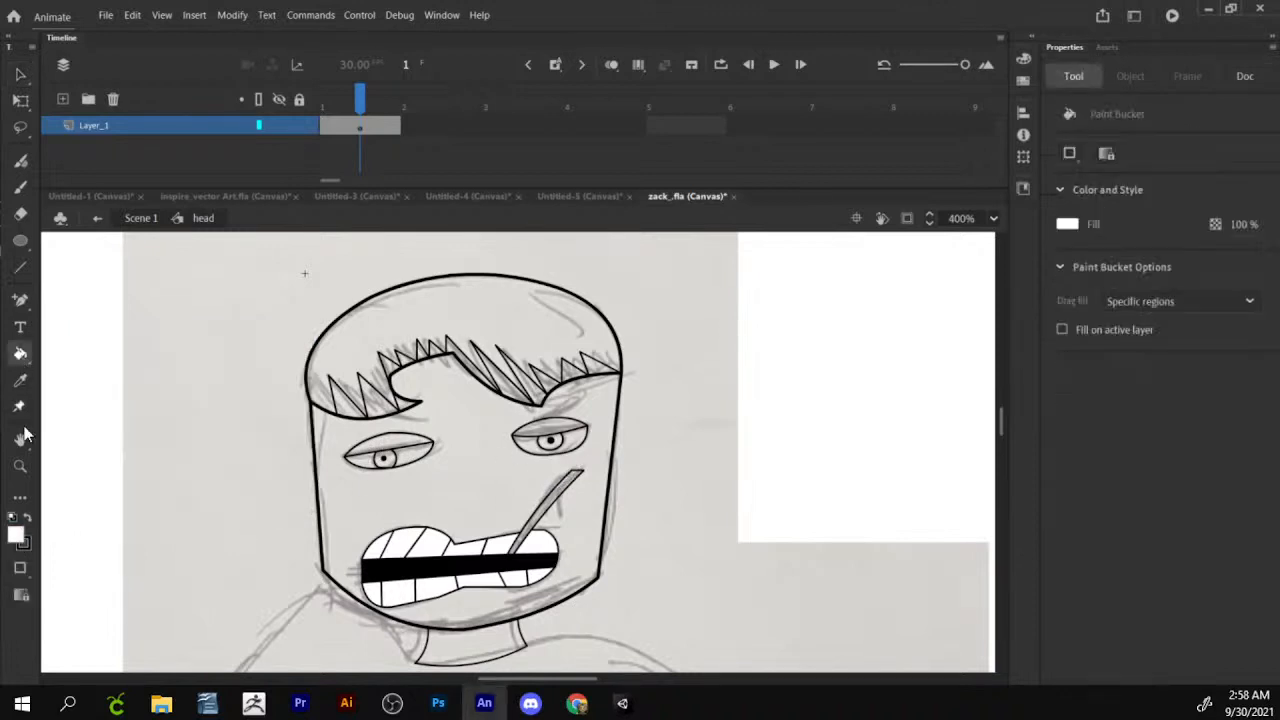
click(16, 540)
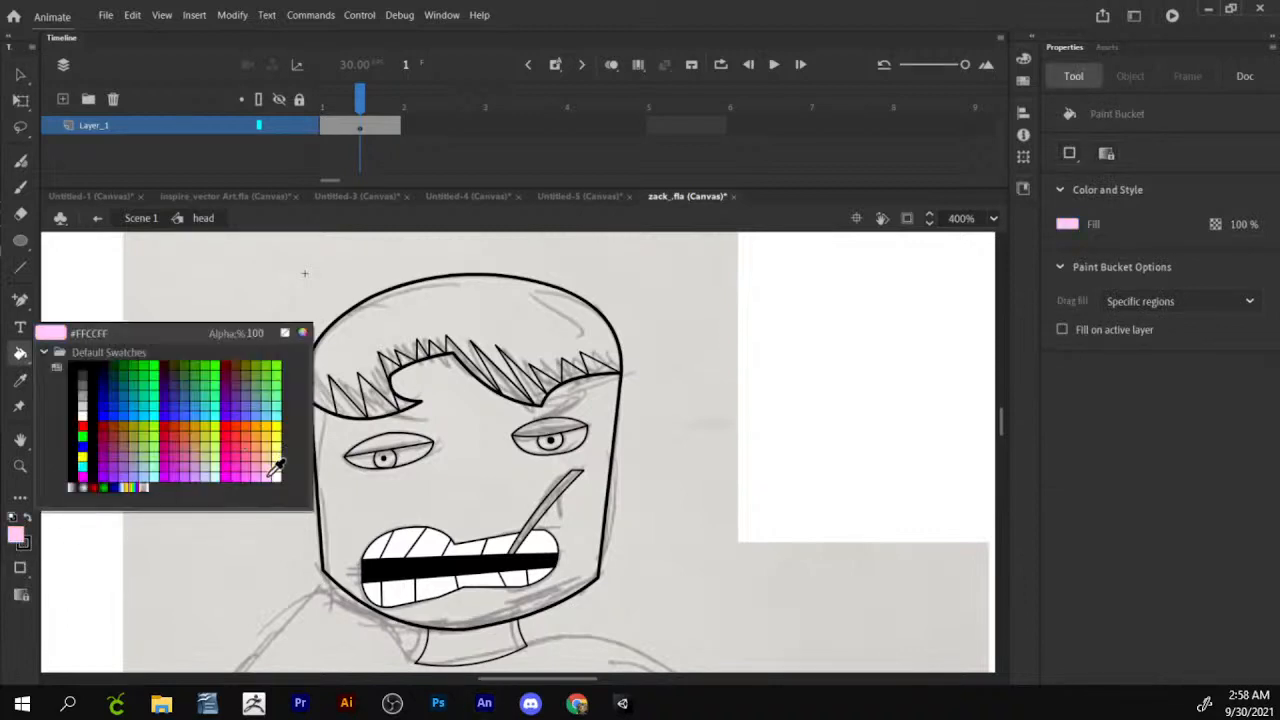
click(274, 463)
click(475, 460)
drag(488, 512, 472, 447)
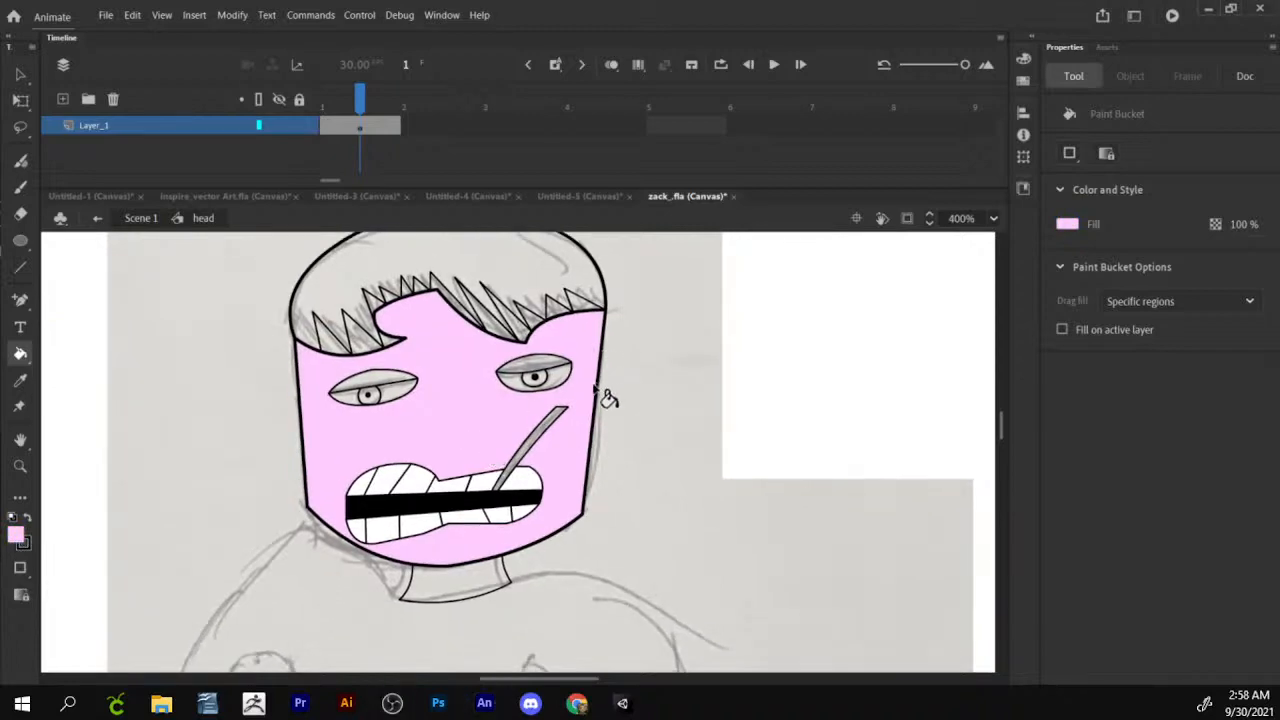
Switch to Chrome and search Google for "skin tone chart" in a new tab.
key(alt+Tab)
click(1056, 15)
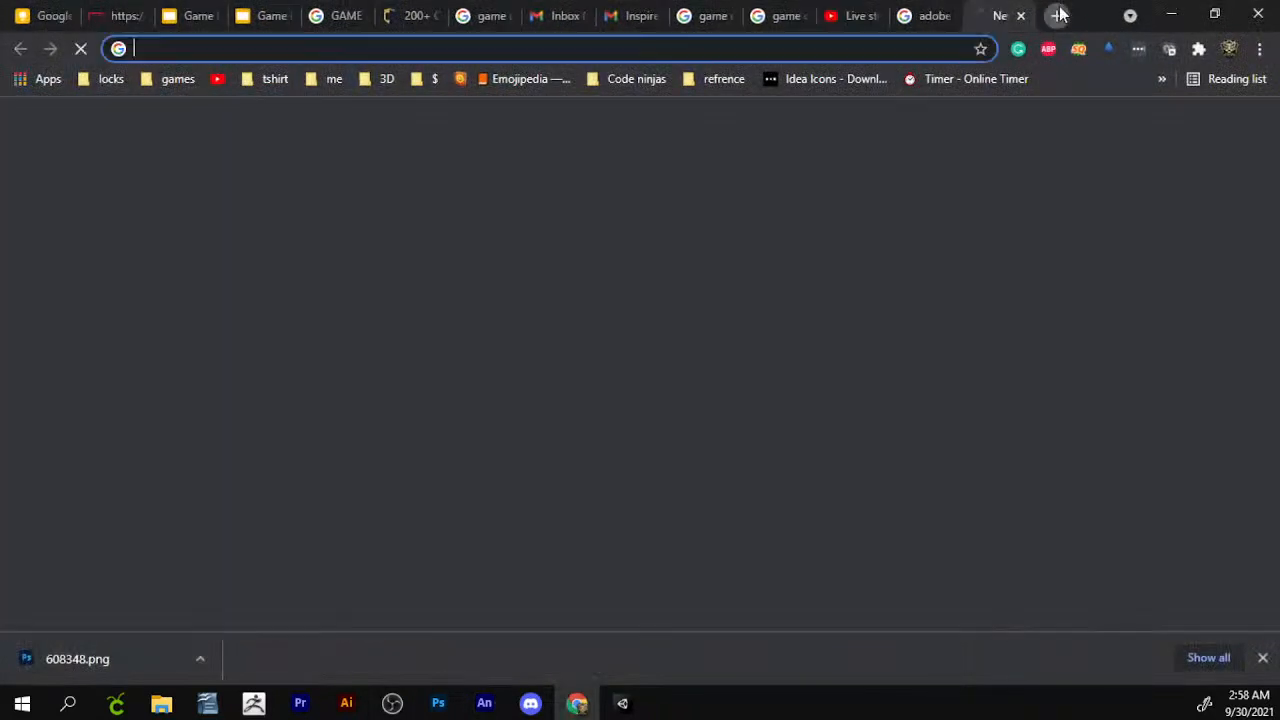
text(skion ton)
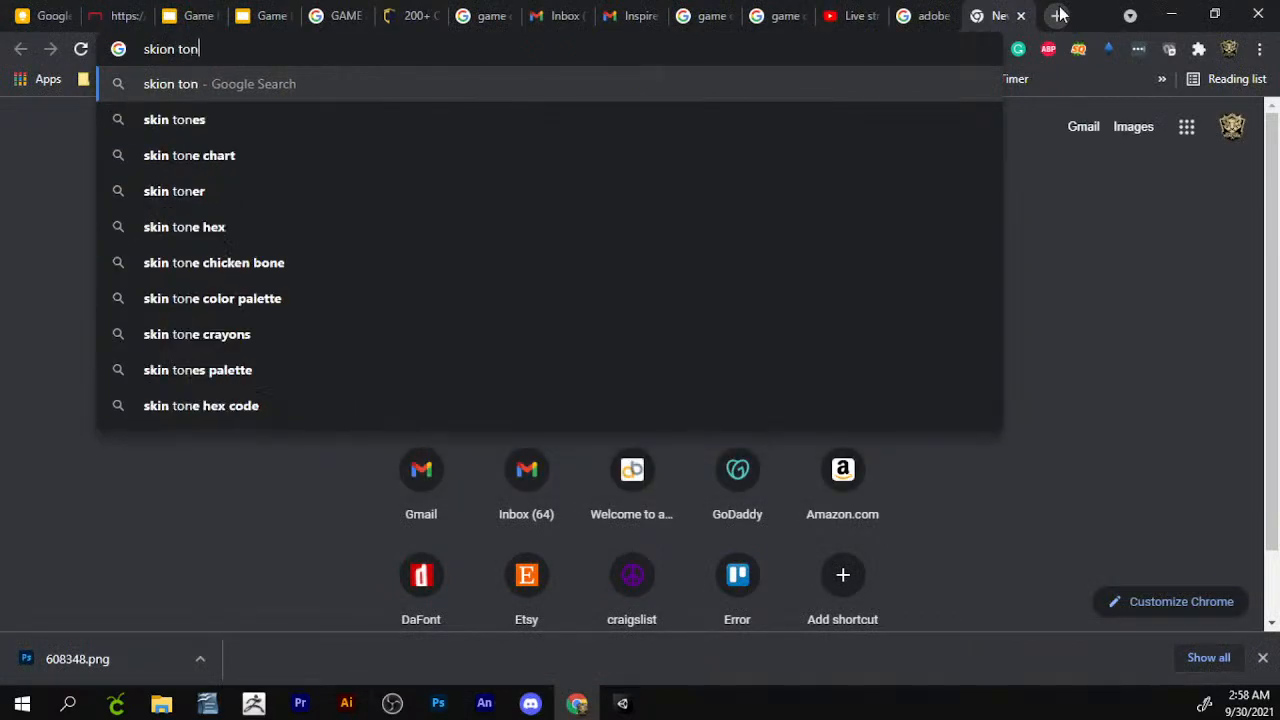
text(e)
key(Down)
key(Down)
key(Return)
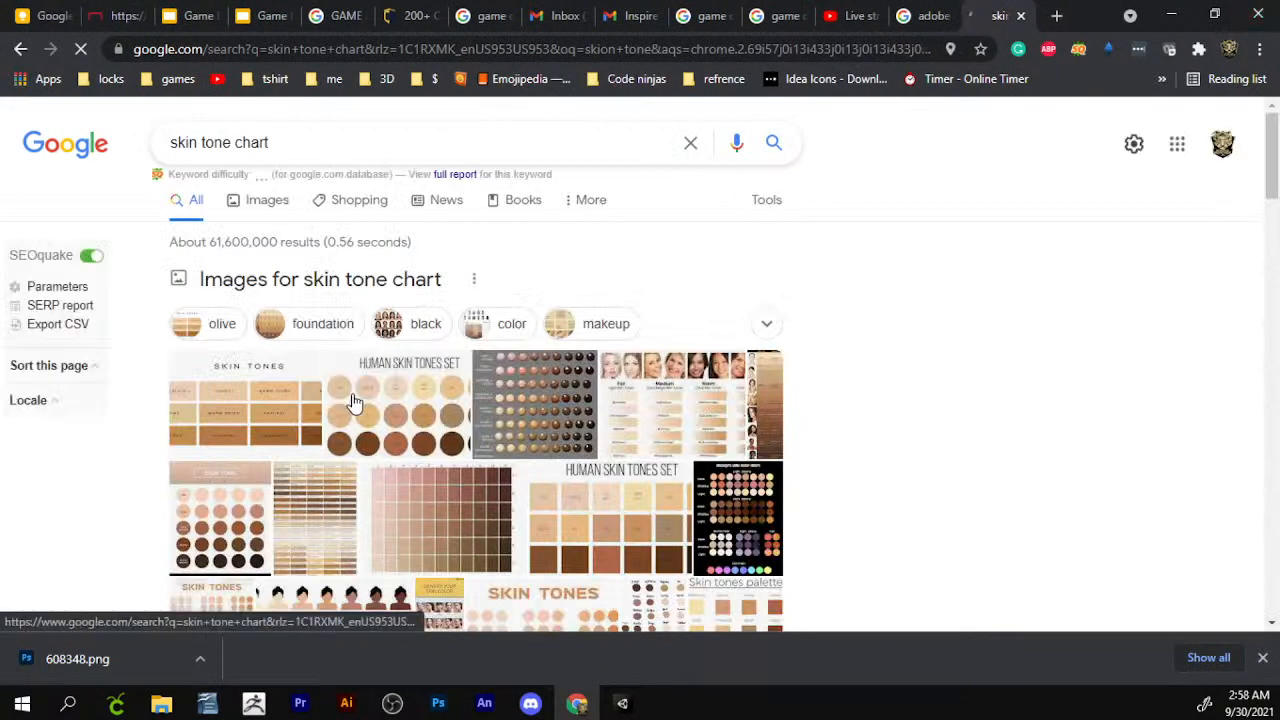
Copy the "Human Skin Tones Set" image from the image results and paste it into the head symbol in Animate.
click(478, 345)
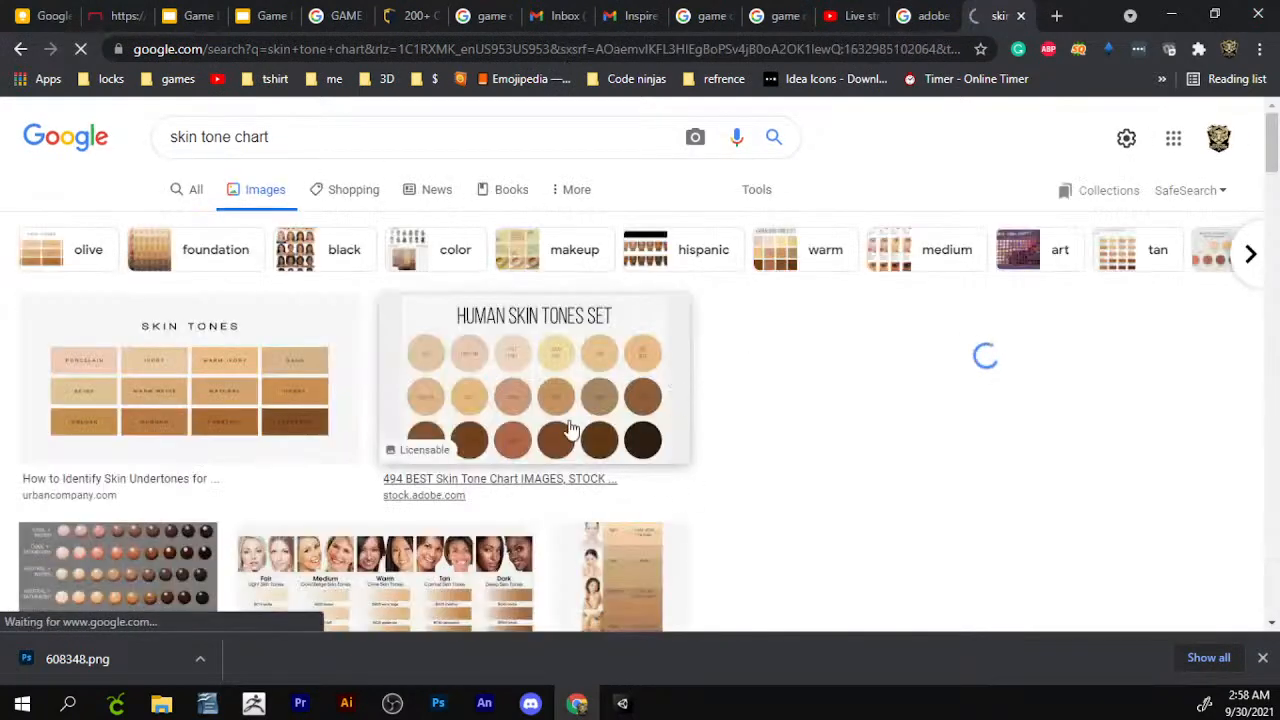
click(593, 347)
right_click(1024, 324)
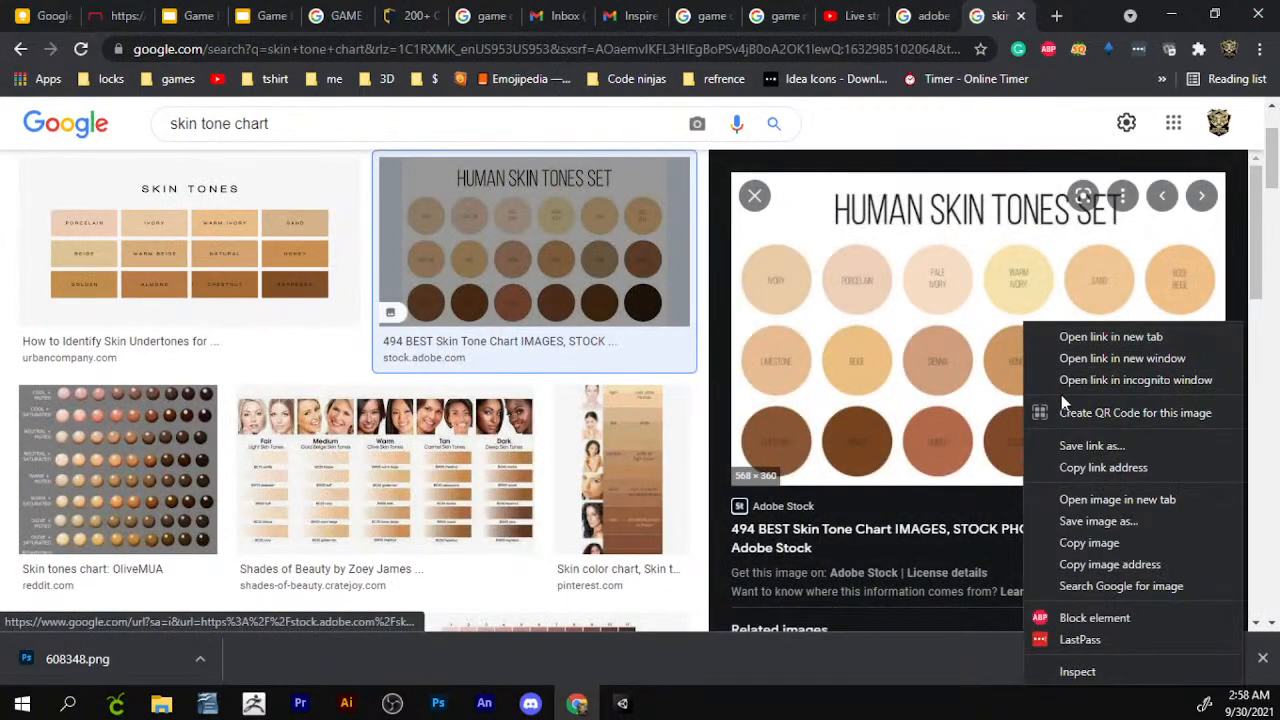
click(1171, 15)
right_click(679, 383)
click(745, 438)
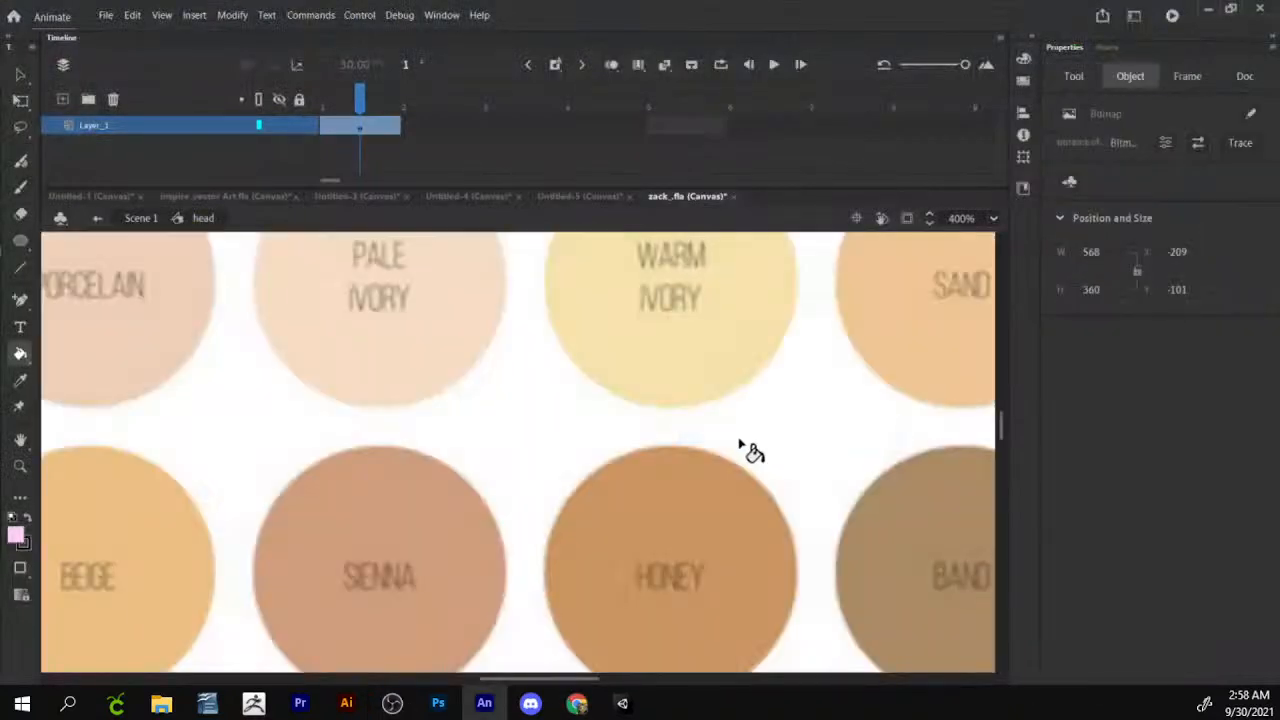
Scale the skin tone chart down to about 164 × 104 and place it beside the head at X -193, Y -7.
click(20, 467)
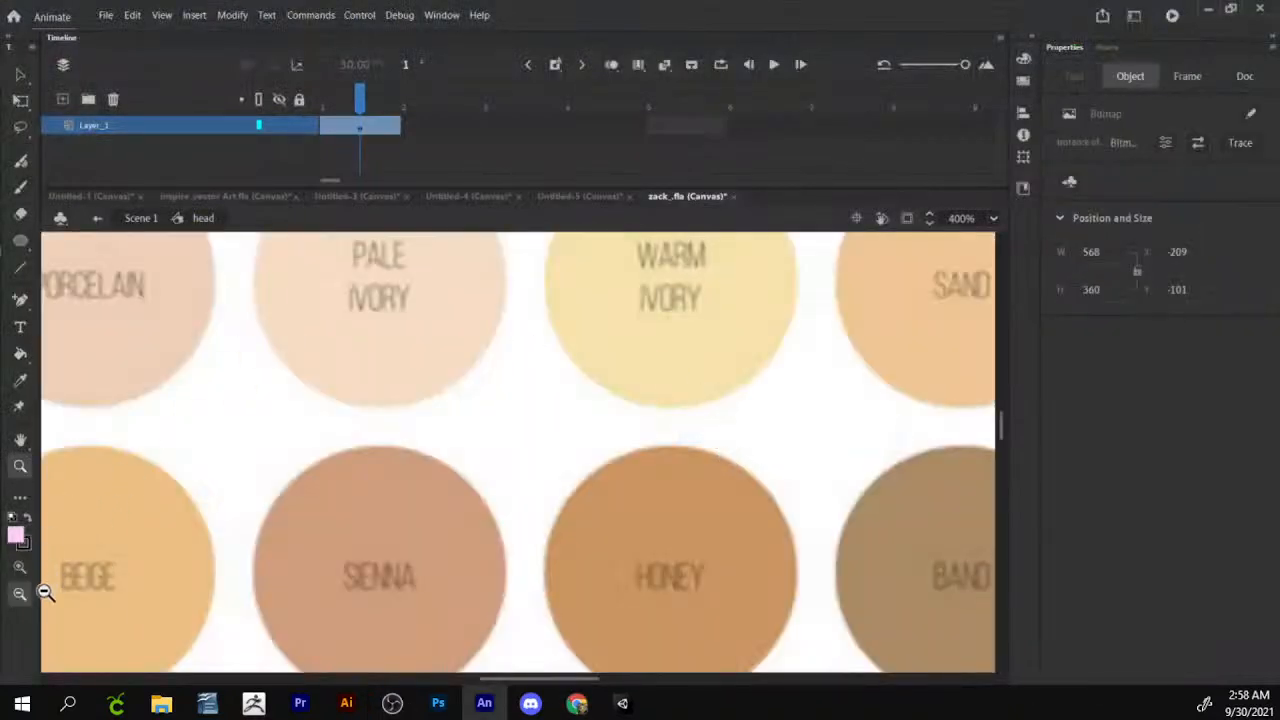
alt+click(307, 507)
key(q)
drag(733, 395, 490, 612)
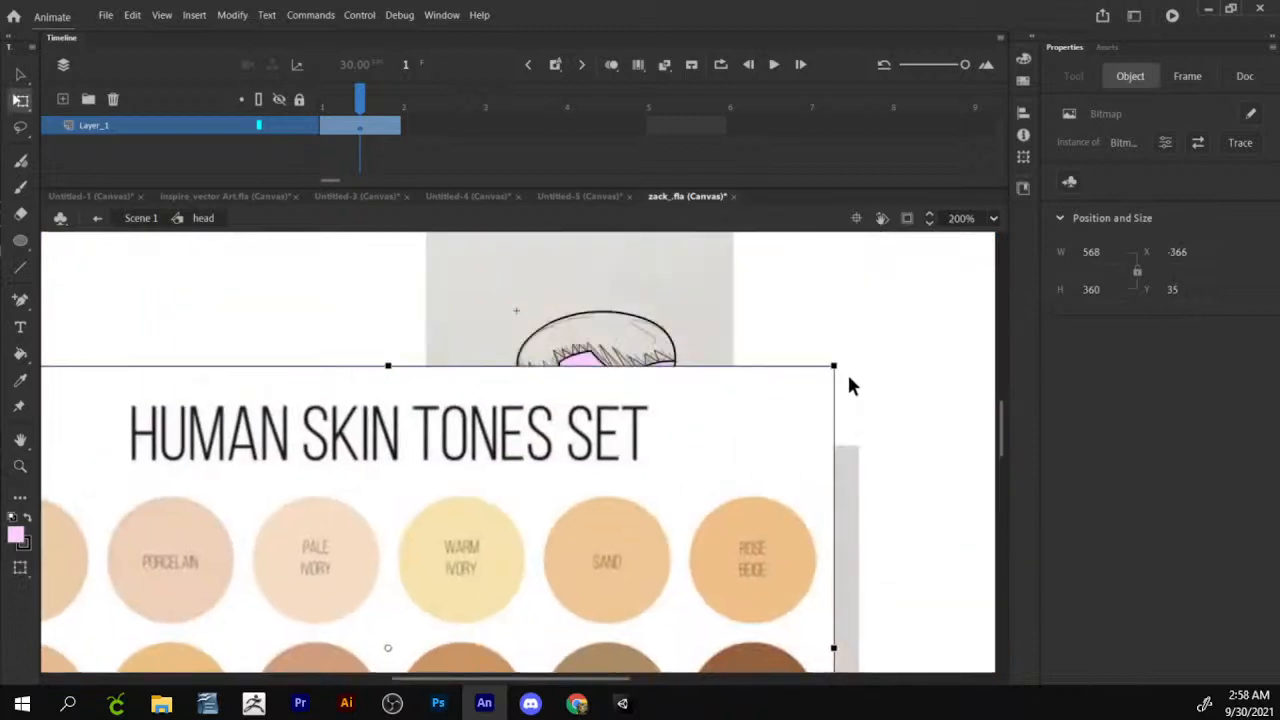
drag(834, 361, 525, 563)
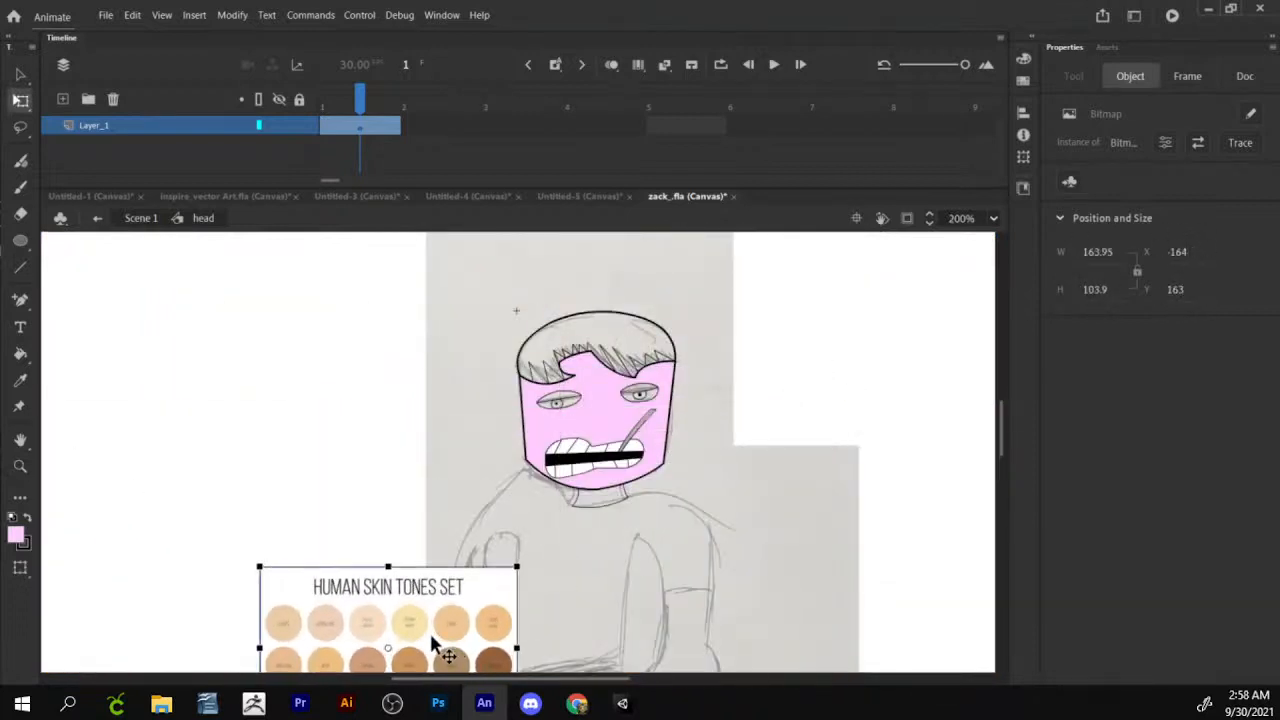
drag(443, 651, 383, 367)
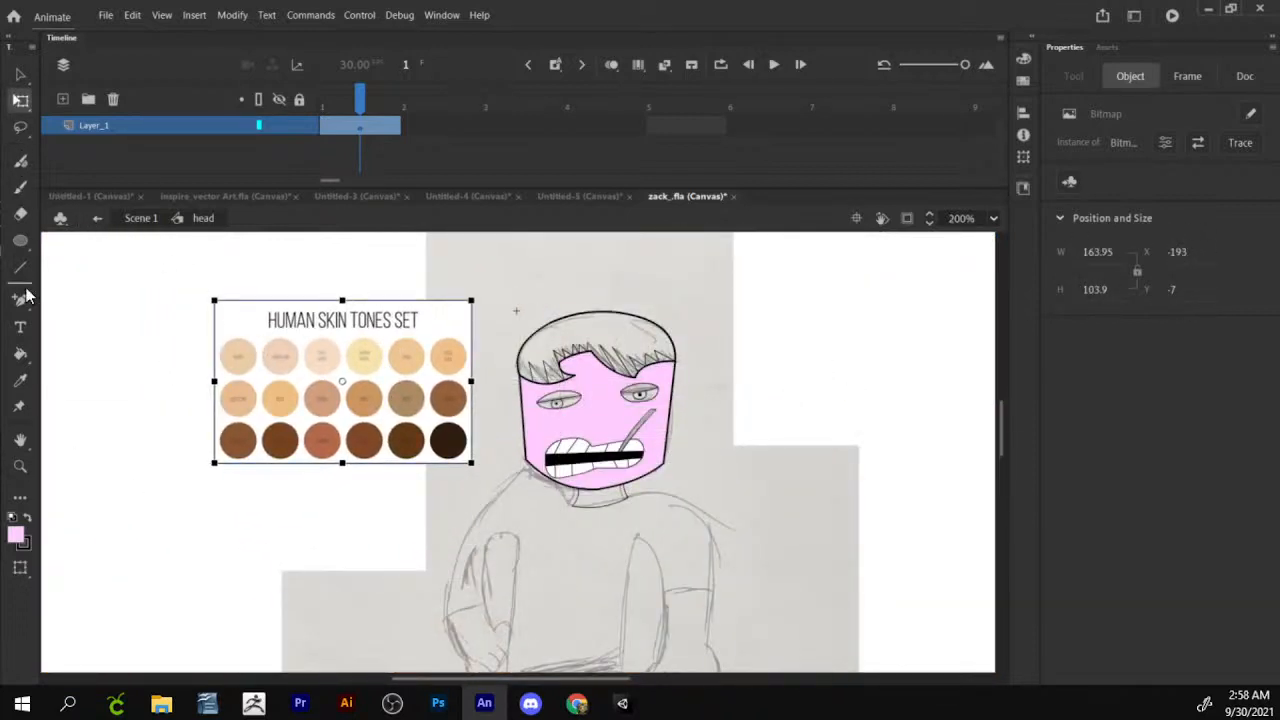
Sample the Pale Ivory swatch from the chart and fill the face with it.
click(22, 380)
click(333, 364)
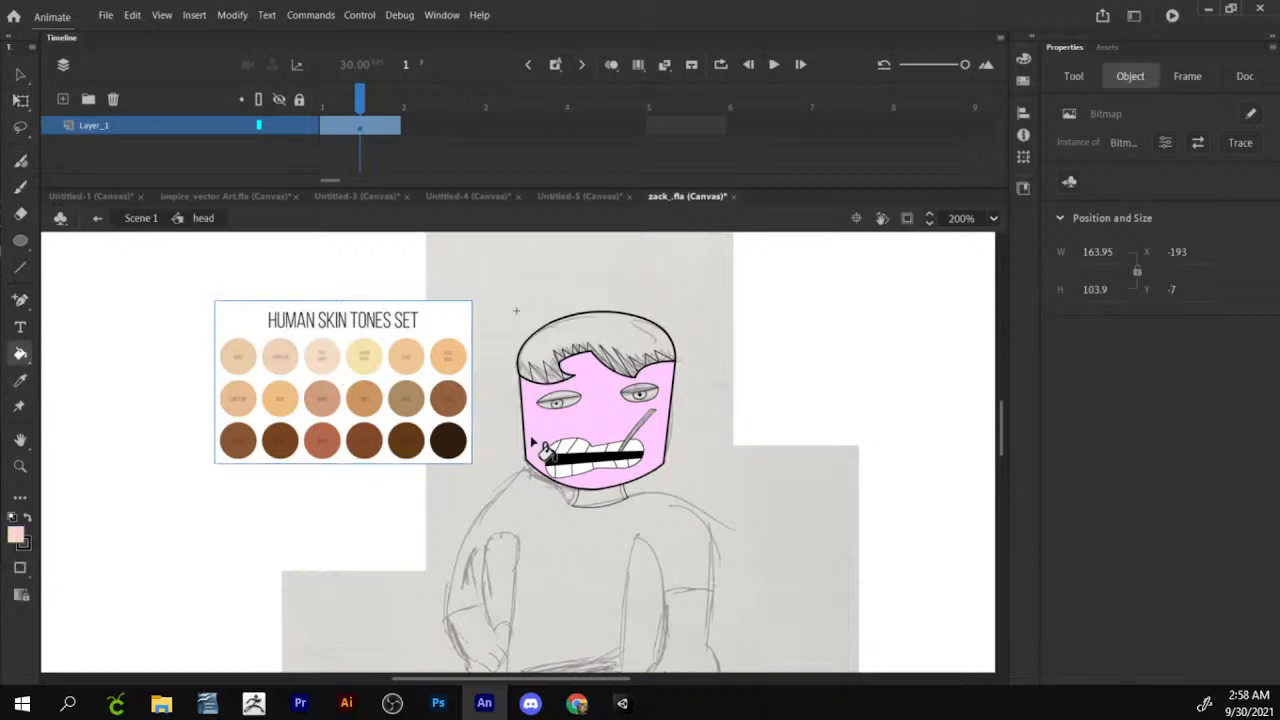
click(610, 425)
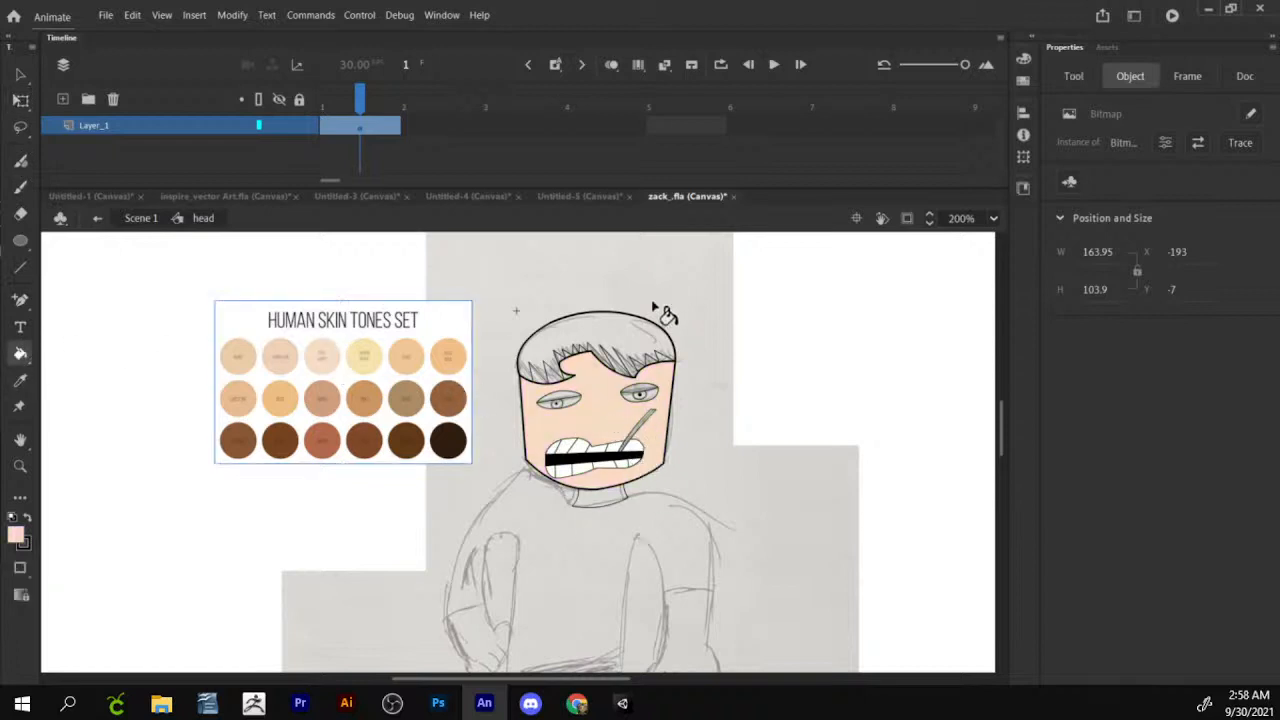
Leave the head symbol and return to Scene 1 to check the coloured face over the sketch.
key(z)
click(707, 396)
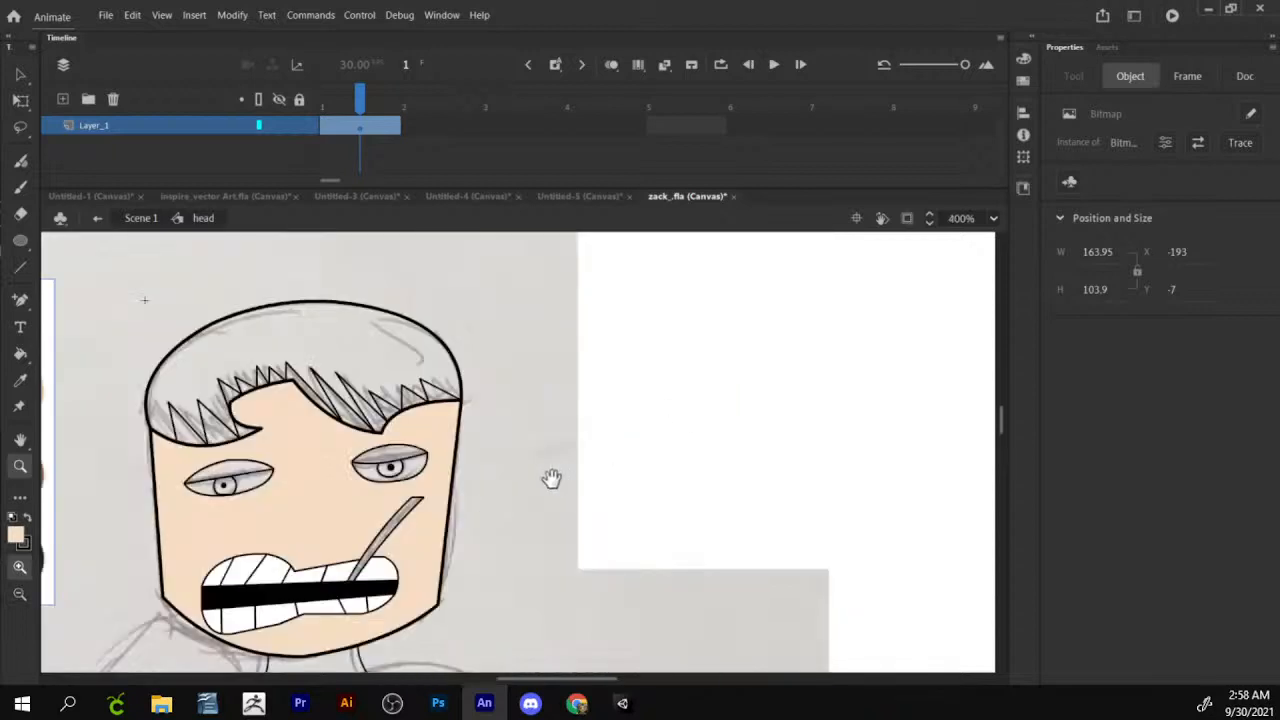
click(143, 220)
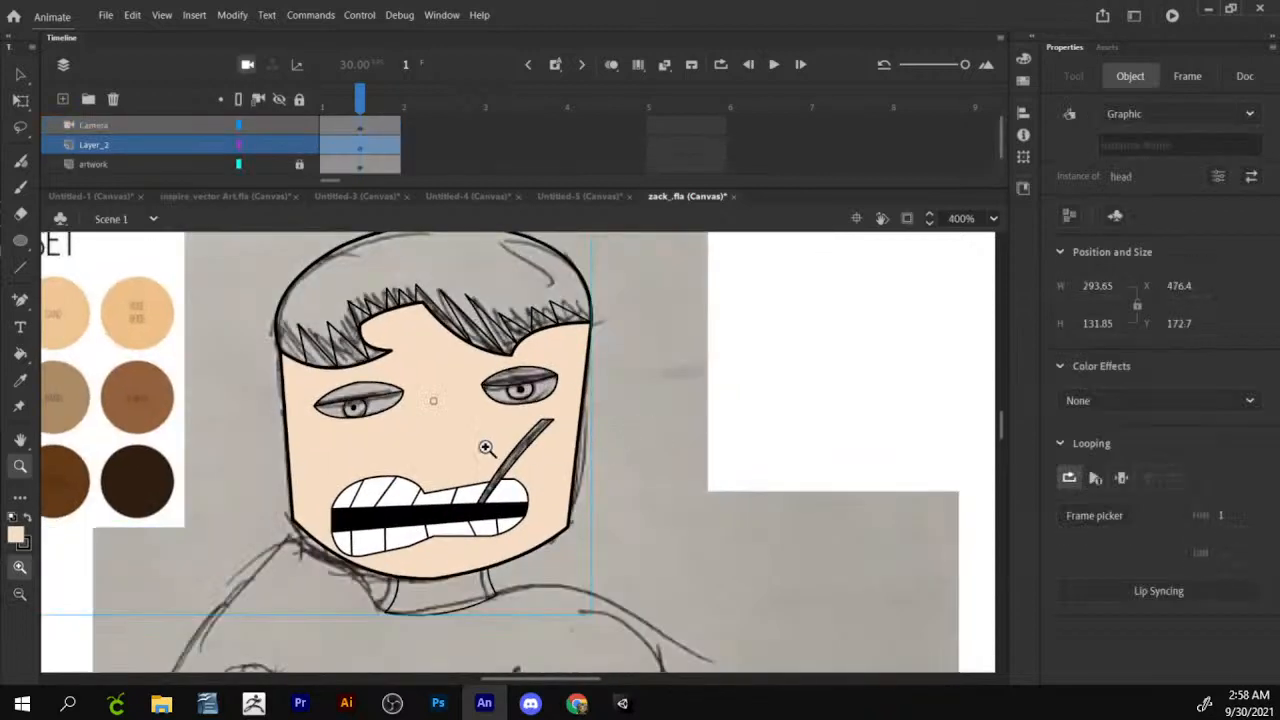
drag(468, 438, 928, 450)
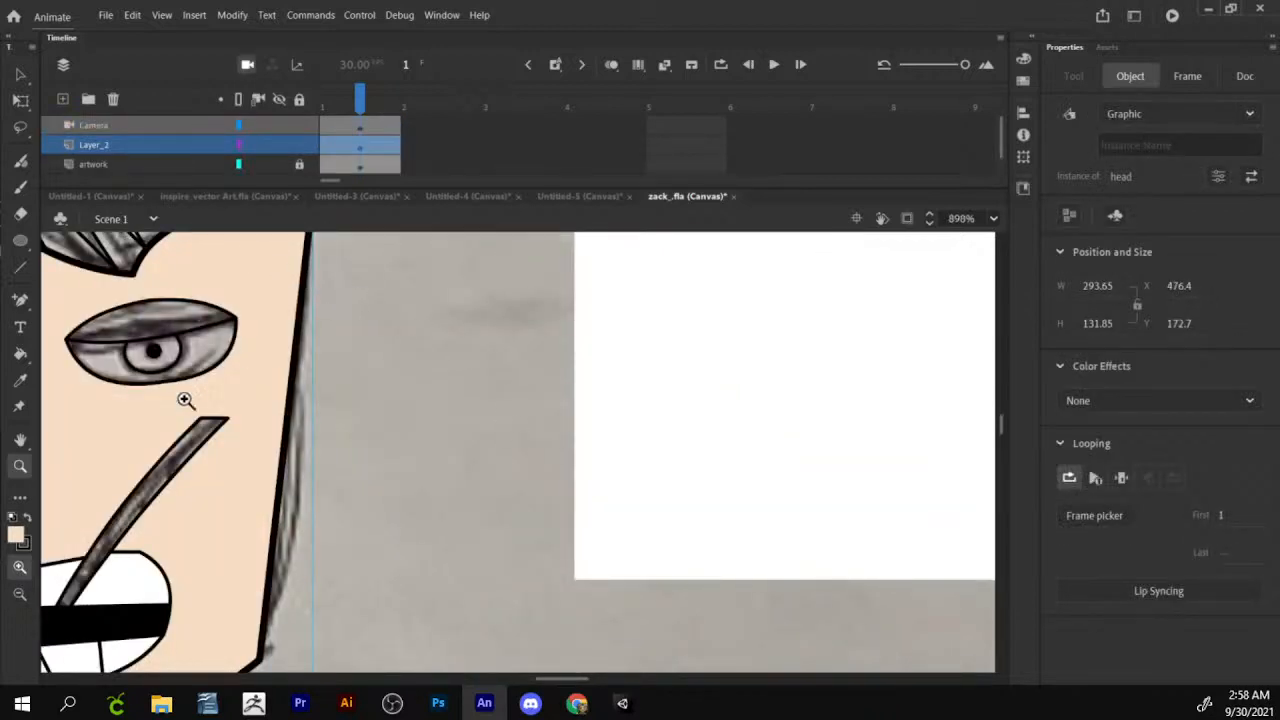
click(19, 594)
click(614, 426)
click(466, 471)
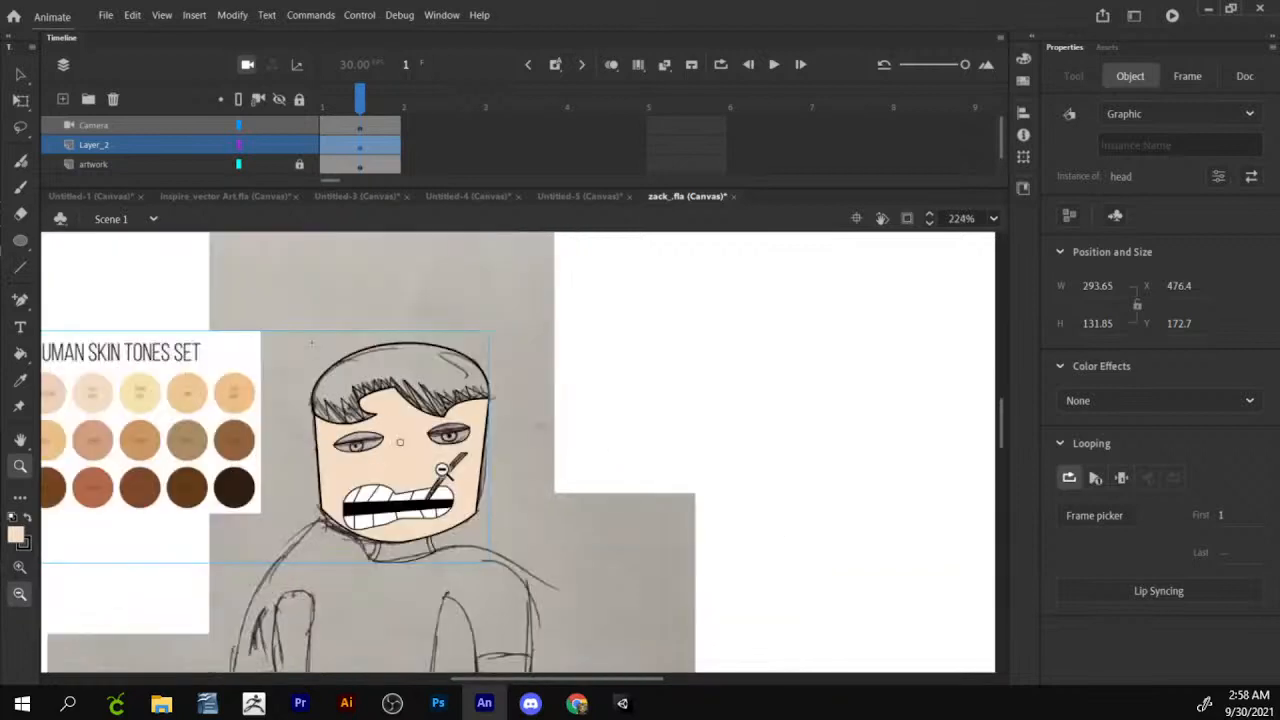
Move the head symbol clear of the sketch to X 713.05, Y 59.95, and undo the move.
key(v)
drag(466, 471, 821, 256)
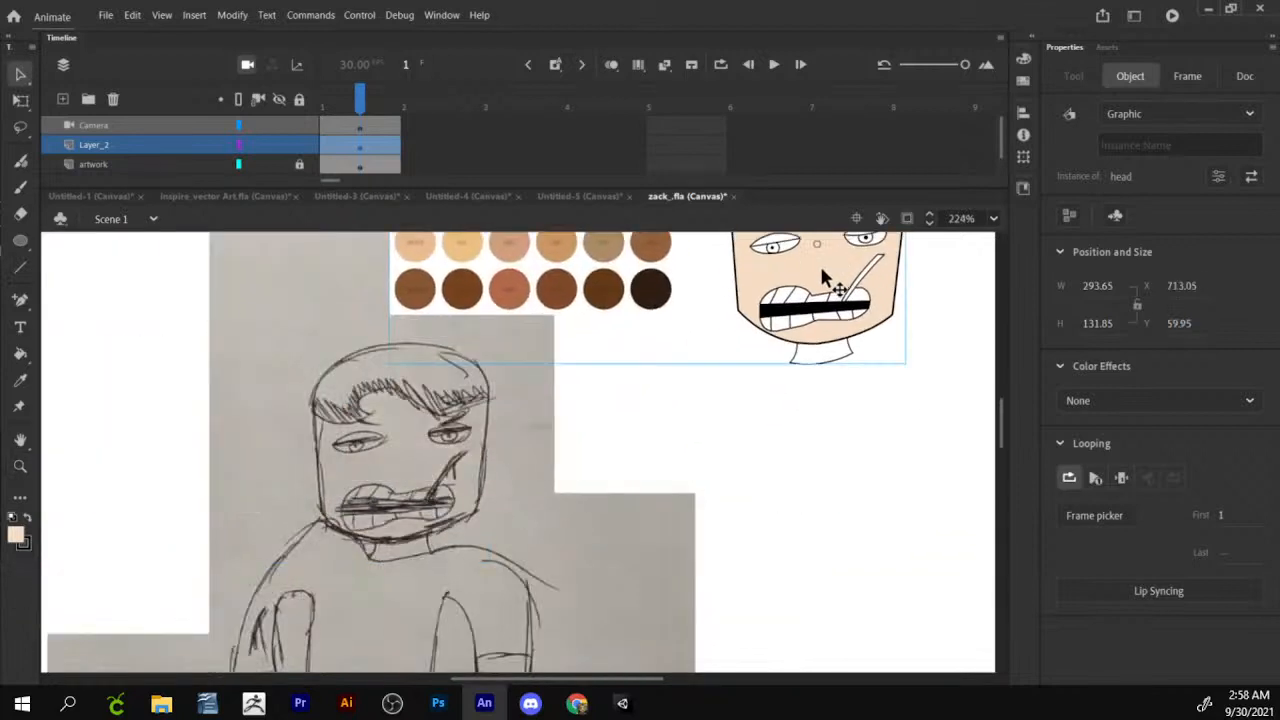
key(ctrl+z)
Sample the white of the teeth as the fill colour and reopen the head symbol for editing.
key(z)
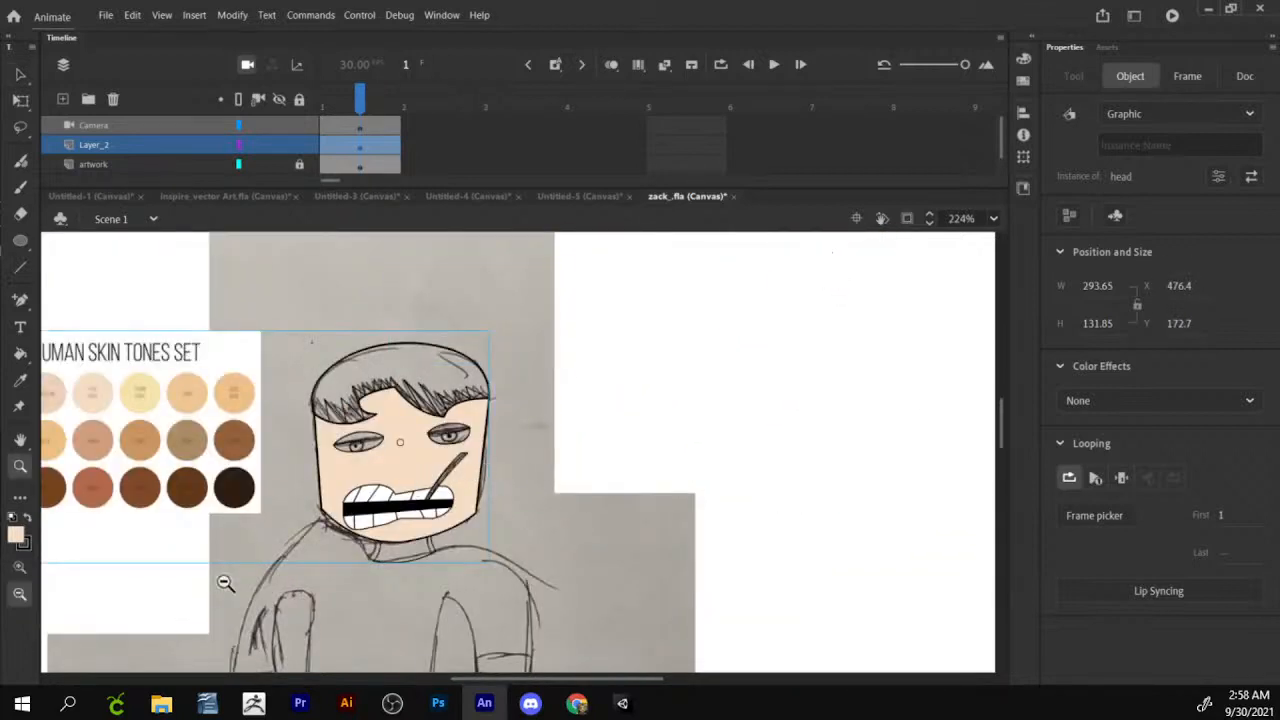
click(19, 567)
click(506, 443)
drag(309, 465, 791, 458)
key(v)
click(632, 396)
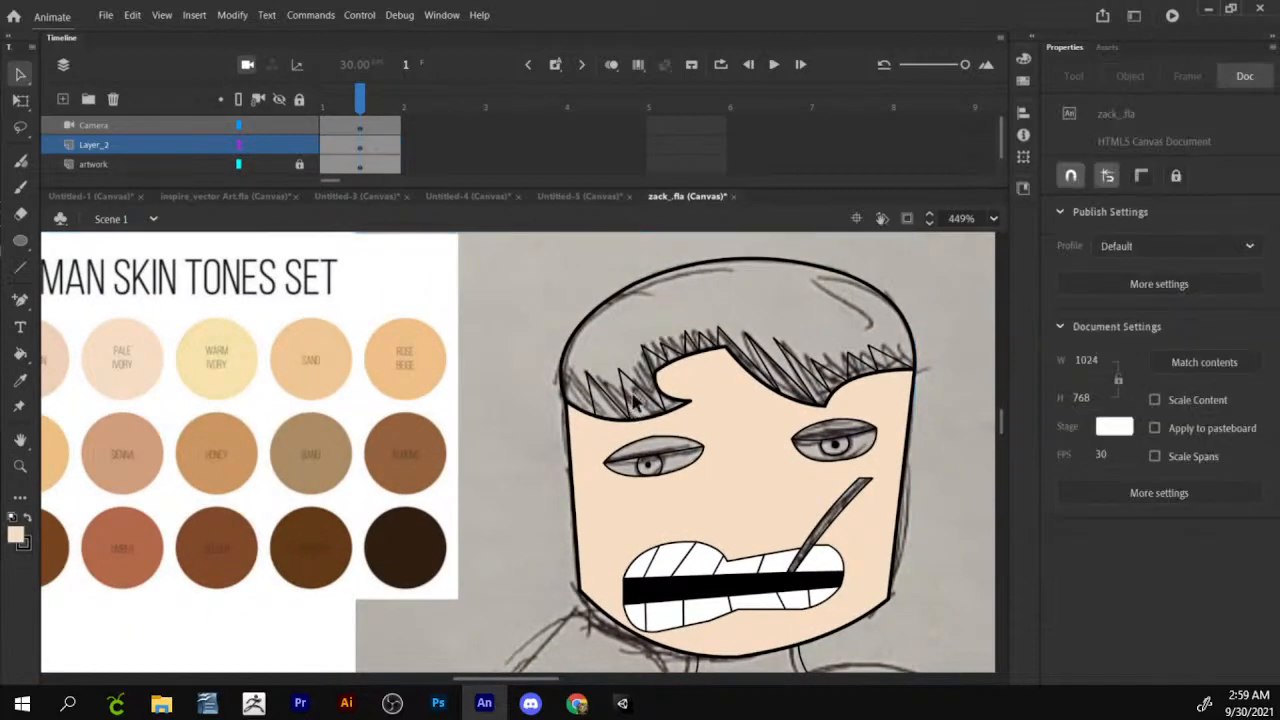
click(22, 353)
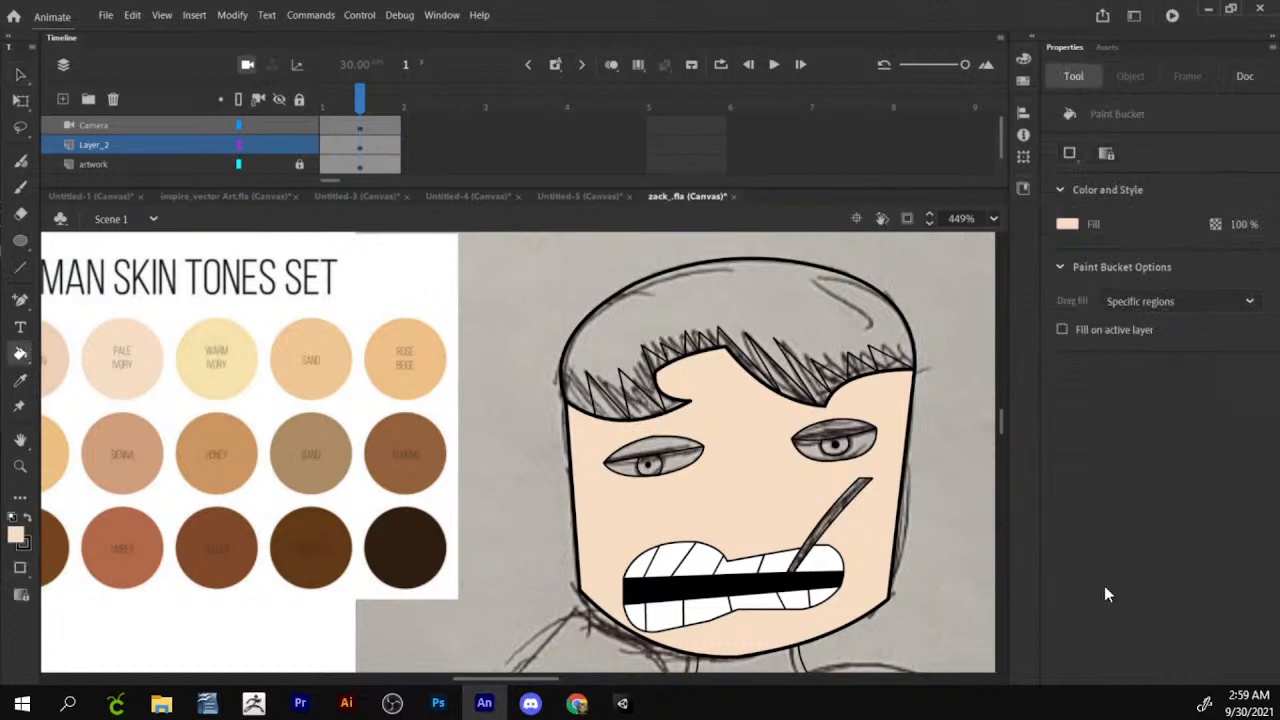
drag(805, 430, 753, 410)
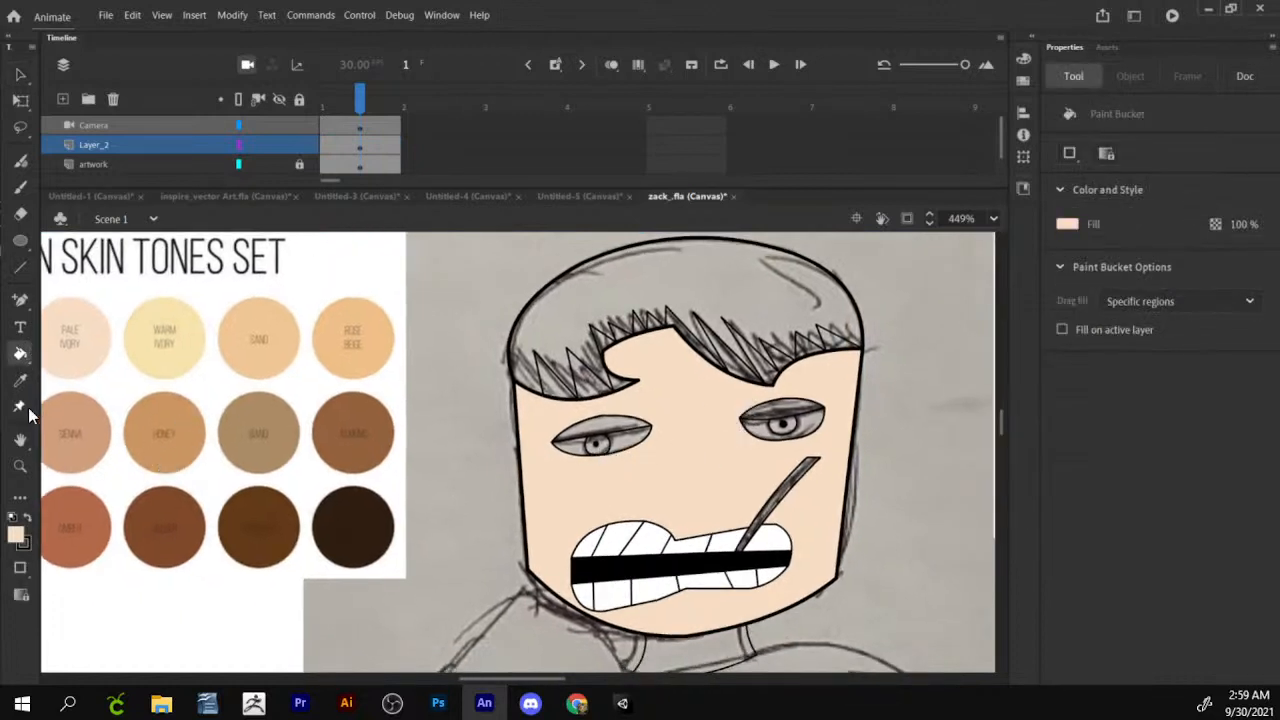
click(20, 381)
click(656, 535)
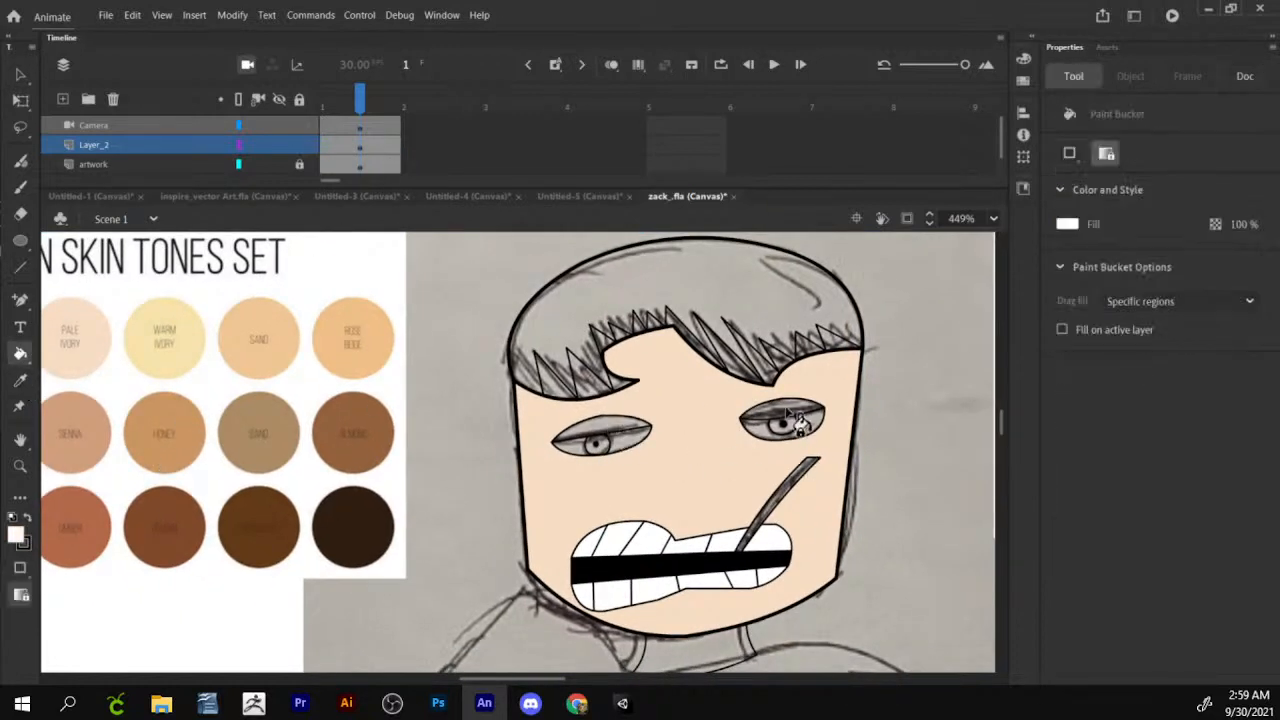
key(v)
double_click(651, 405)
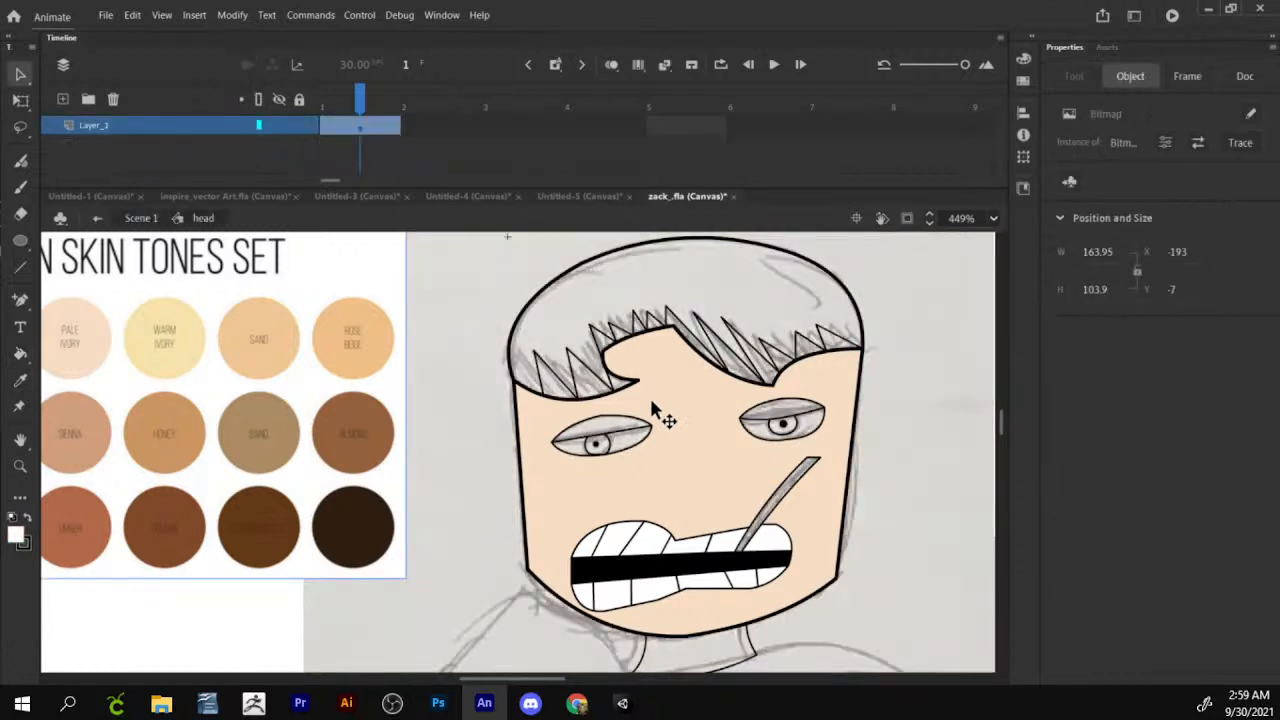
Sample the face's skin tone and fill the upper lids of both eyes with it.
click(959, 455)
key(i)
click(757, 443)
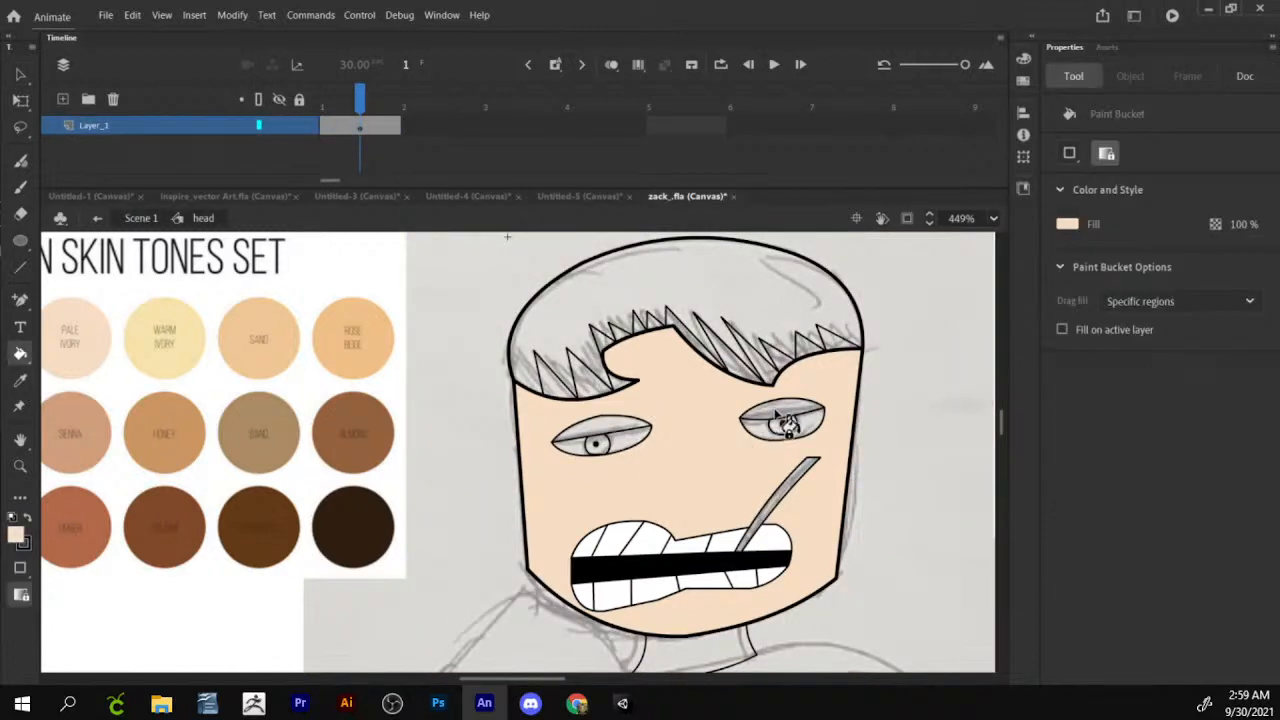
scroll(655, 440, down, 1)
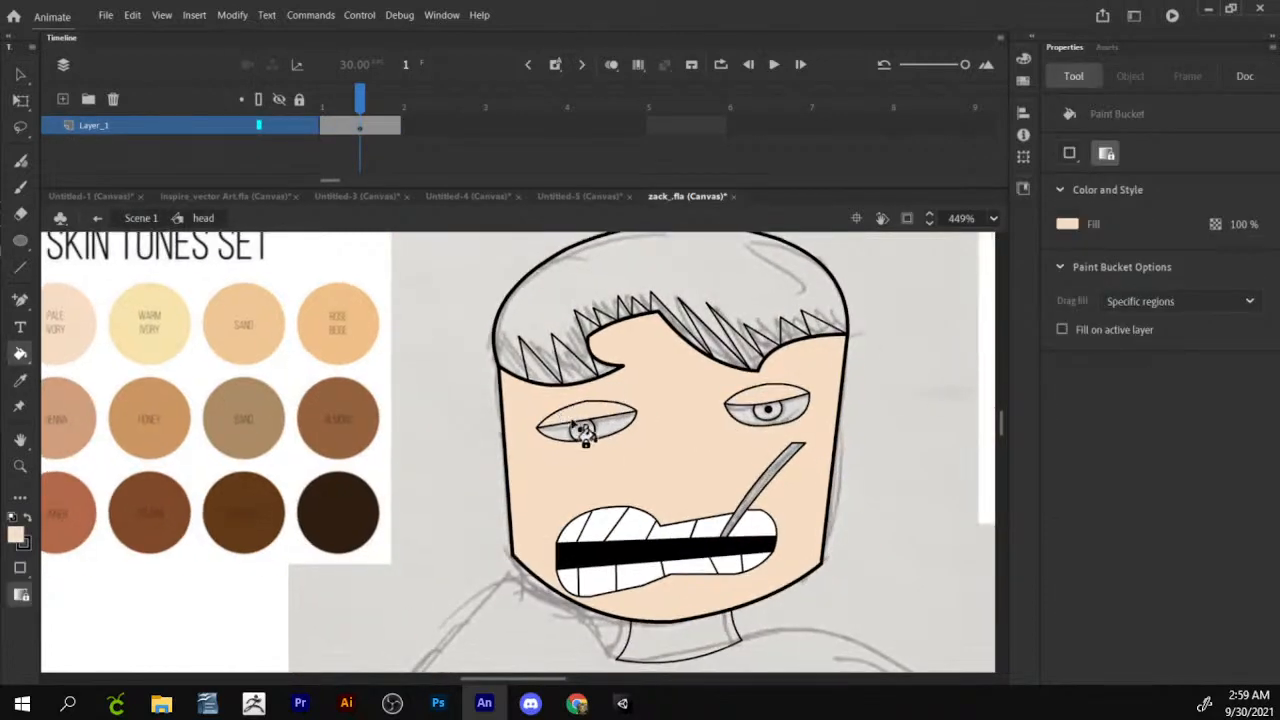
drag(598, 445, 557, 425)
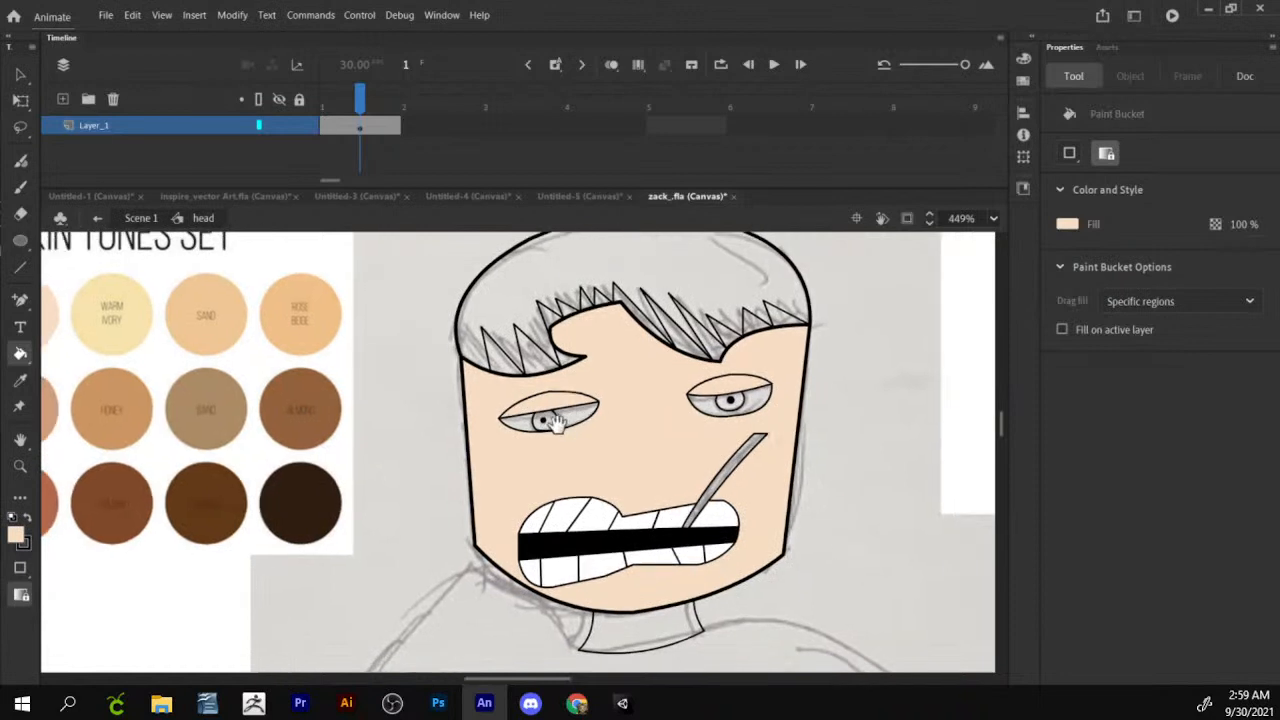
Set the fill colour to white and fill the eyeballs and irises of both eyes.
click(15, 539)
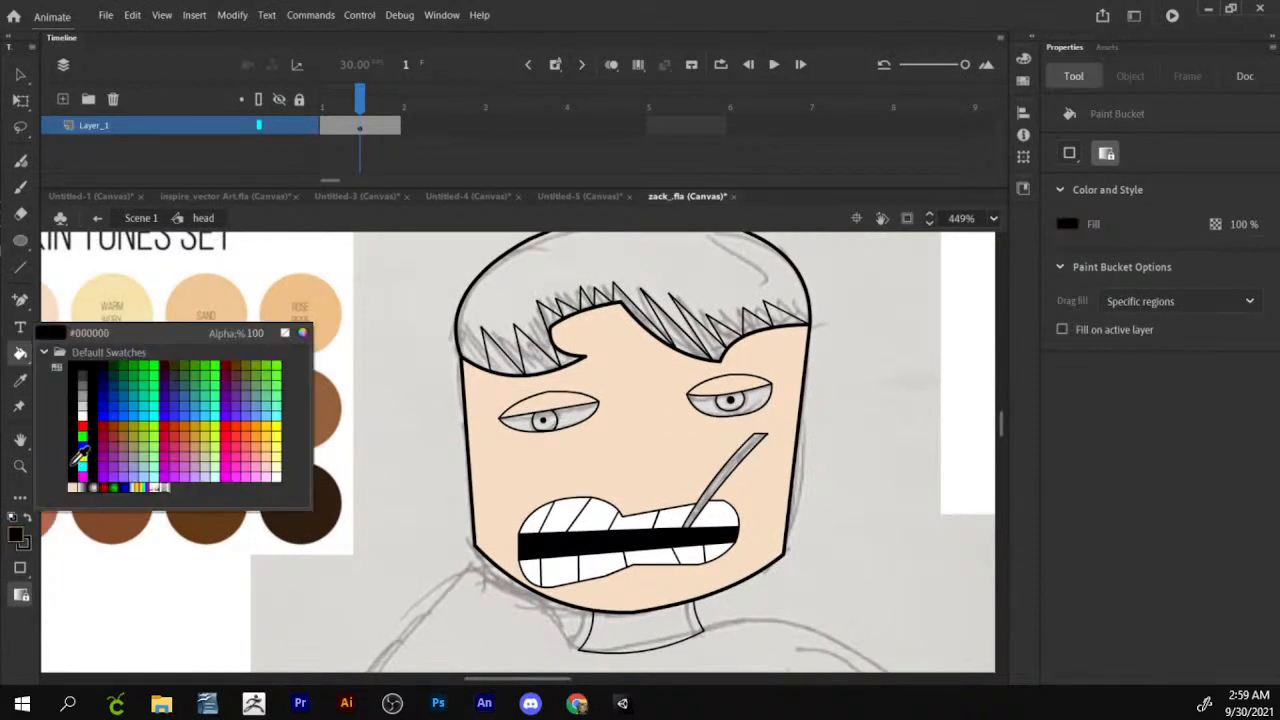
click(84, 414)
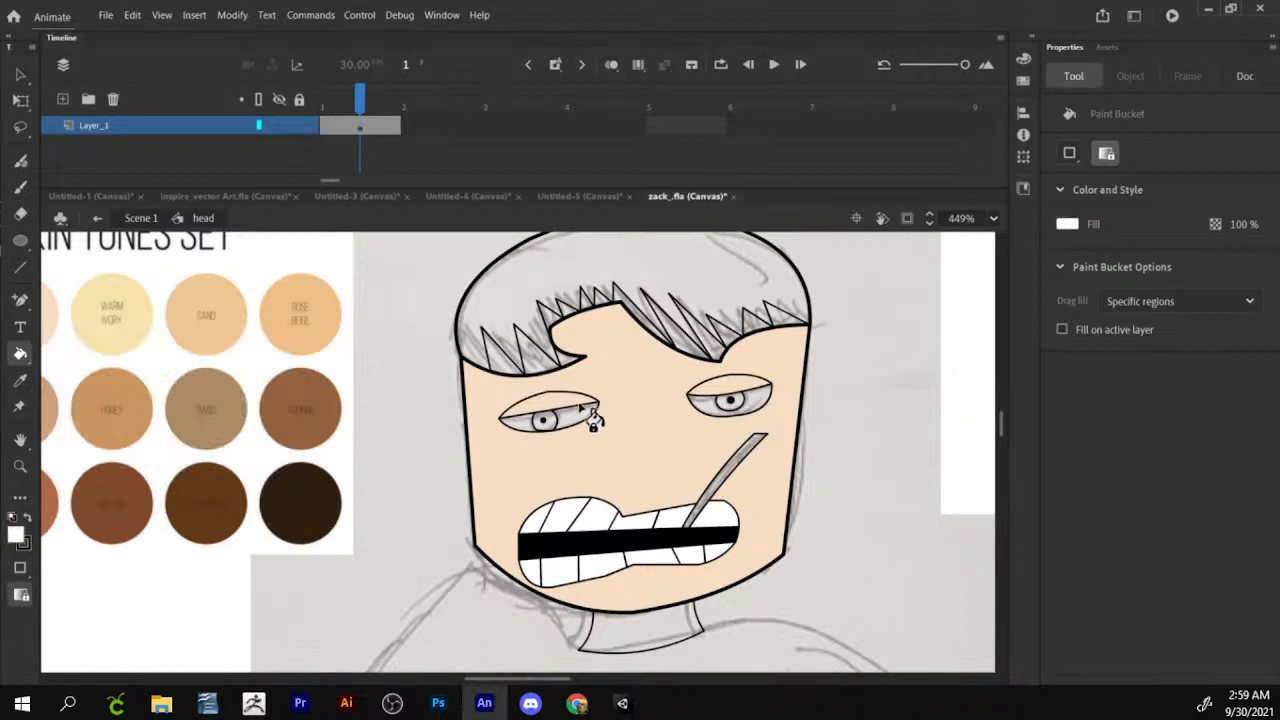
click(757, 401)
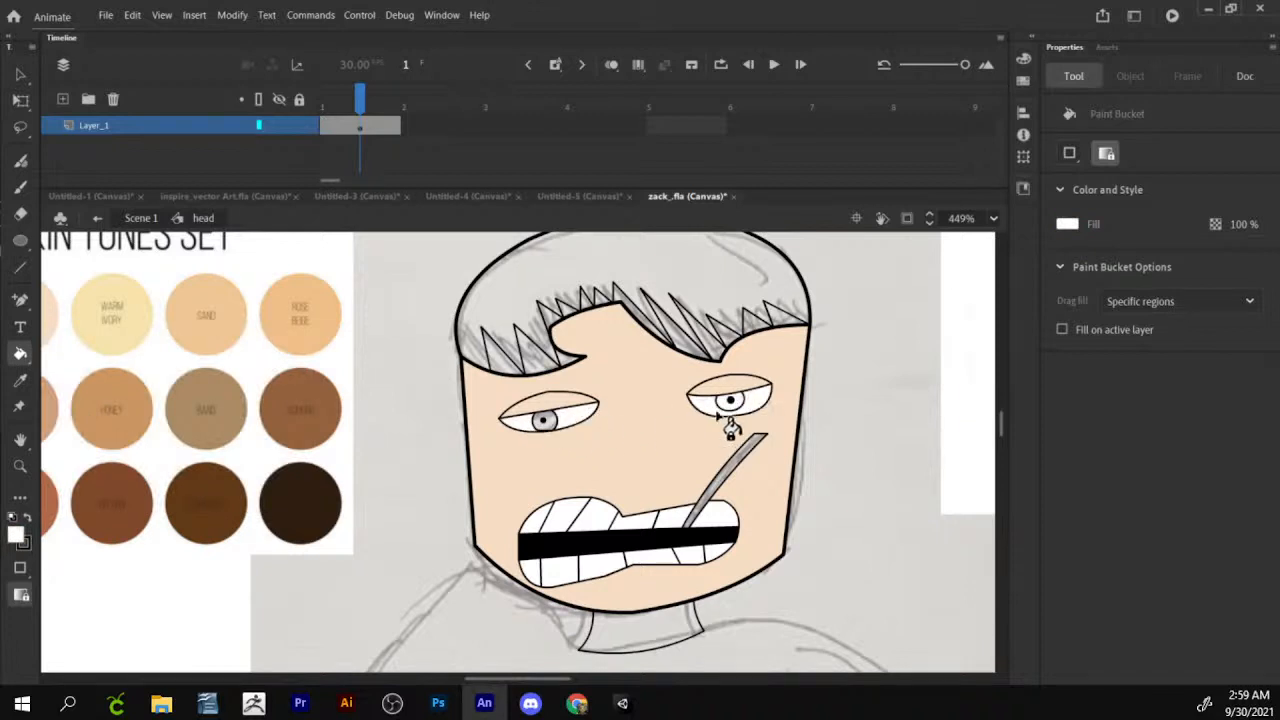
click(560, 428)
scroll(677, 451, right, 5)
scroll(609, 457, up, 2)
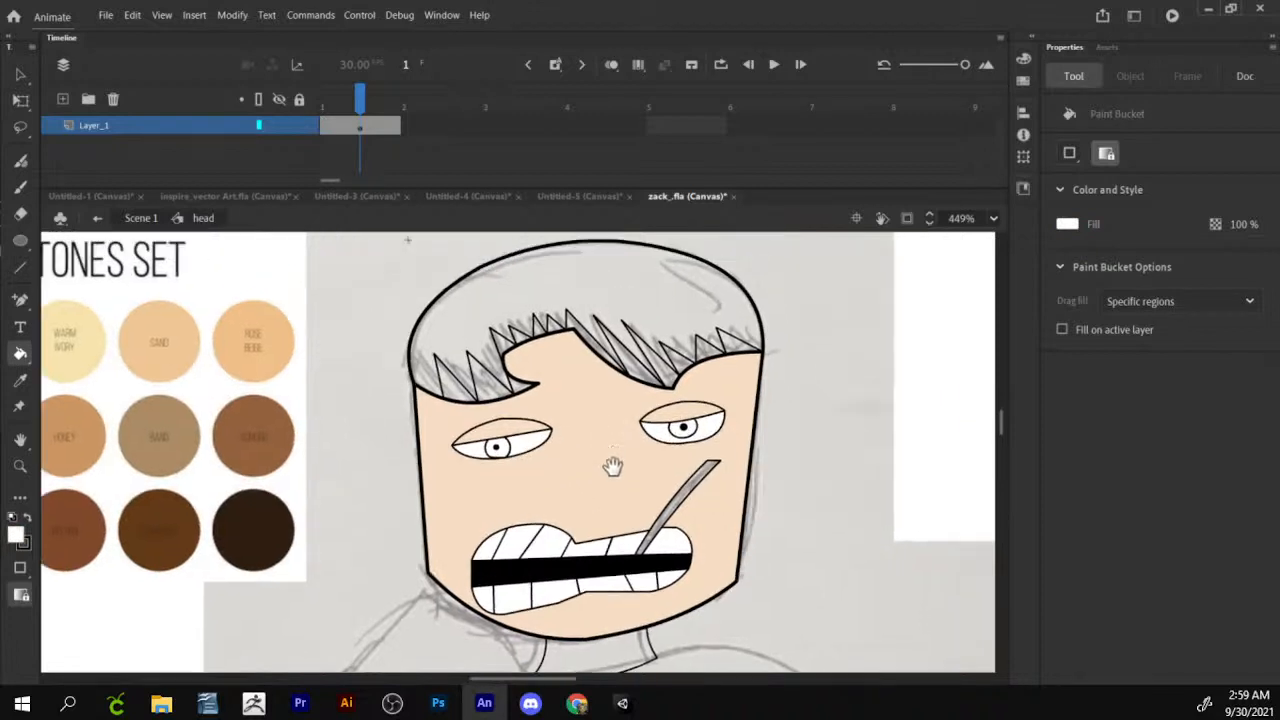
Sample the brown swatch beside the chart's darkest one and fill the stick in the mouth and the main hair area.
click(20, 541)
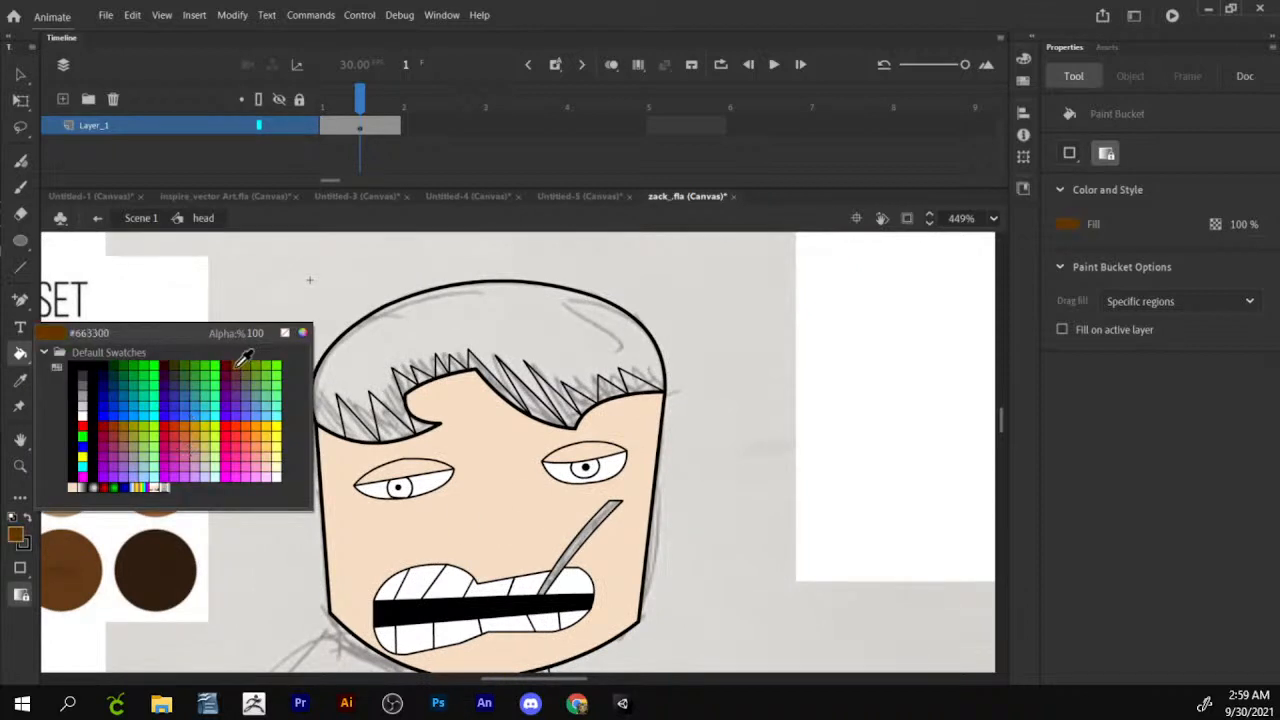
click(85, 578)
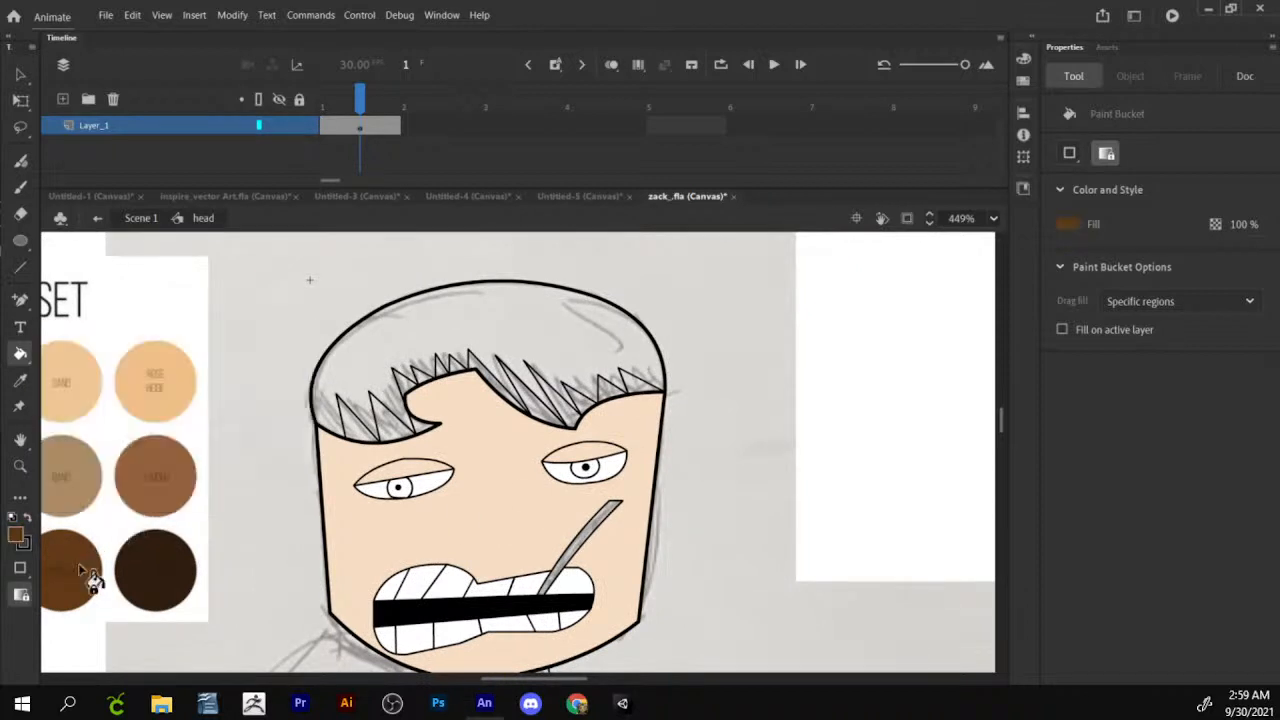
click(555, 590)
click(485, 355)
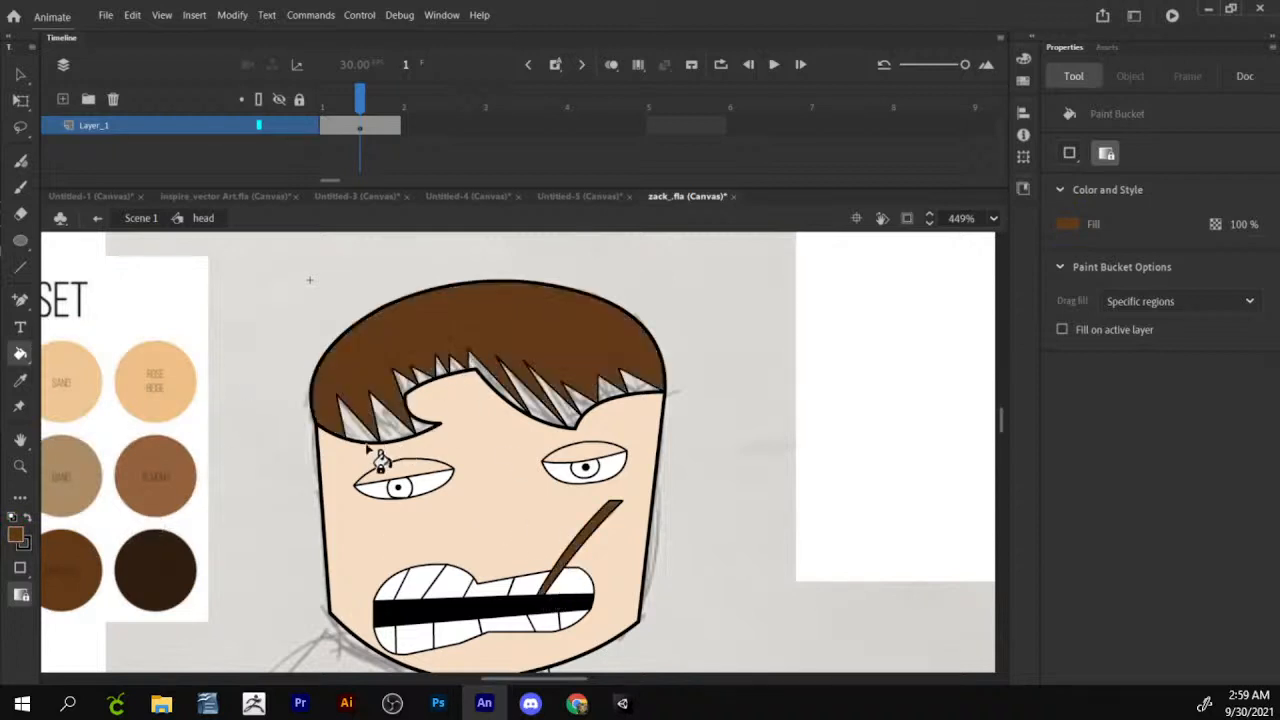
Fill the remaining jagged fringe sections along the hairline with the same brown.
click(365, 425)
click(410, 425)
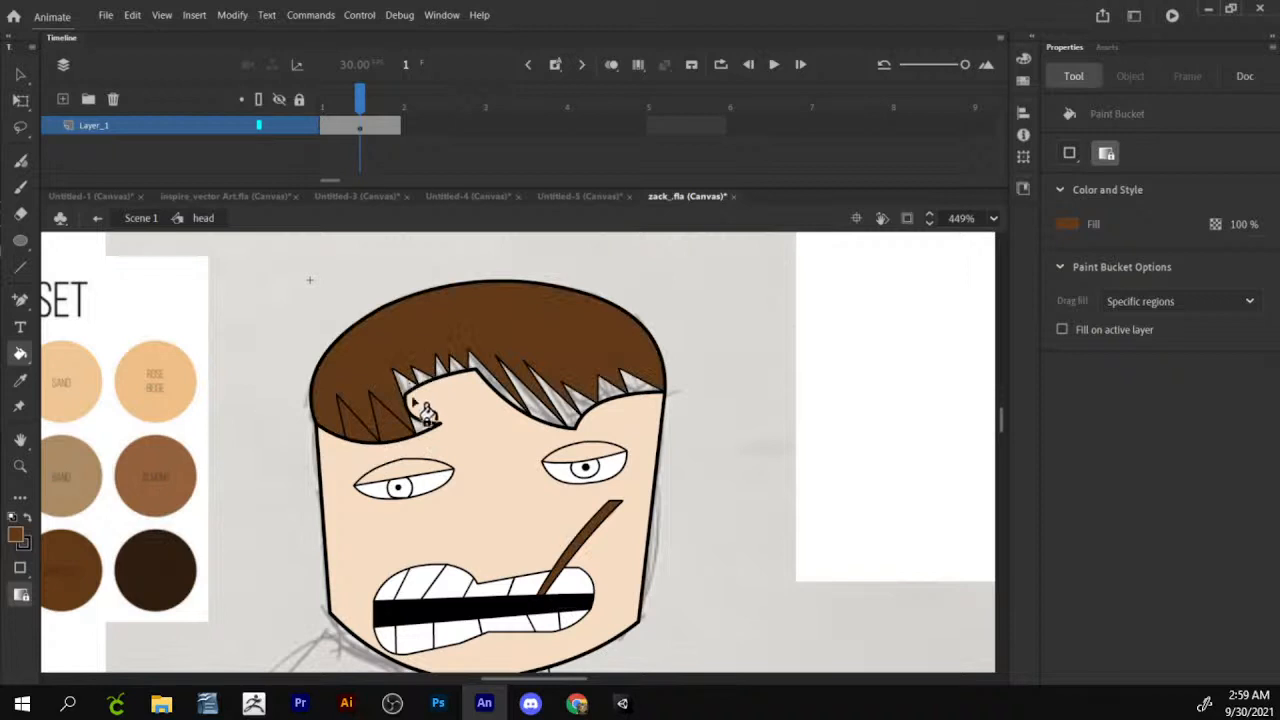
click(410, 392)
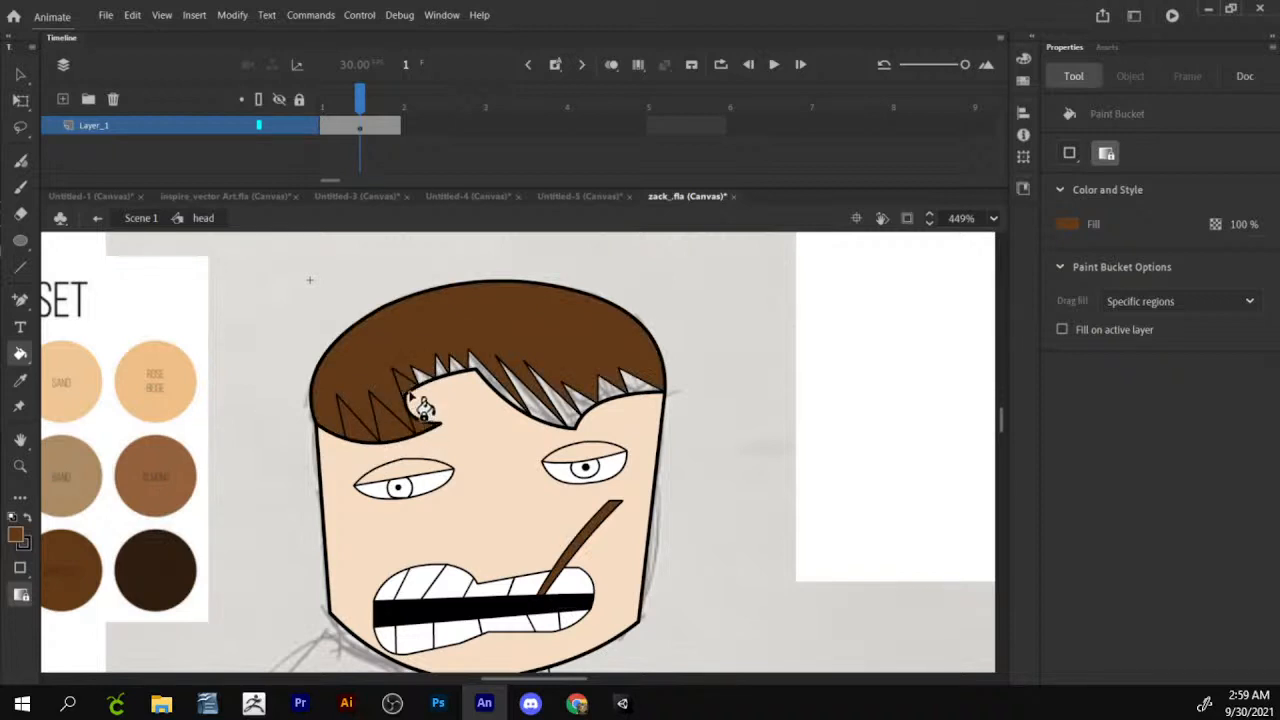
click(456, 368)
click(441, 373)
click(483, 378)
click(546, 412)
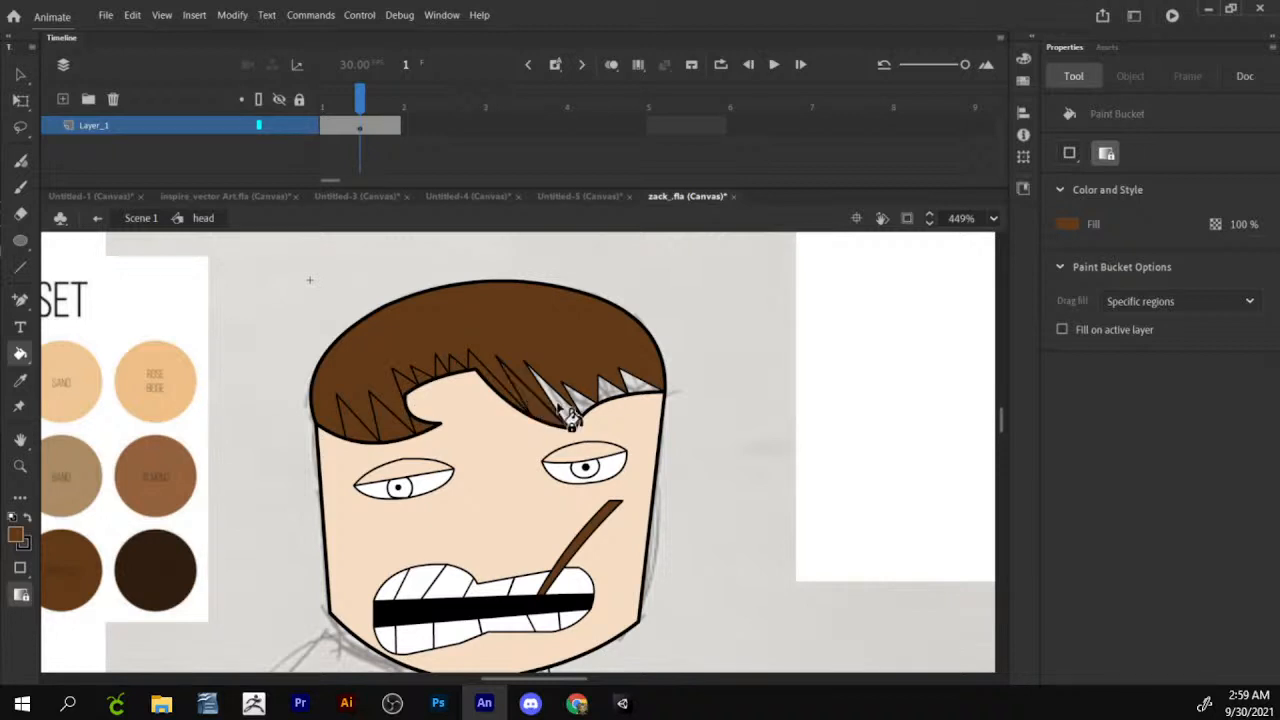
click(570, 408)
click(608, 410)
click(630, 400)
click(645, 390)
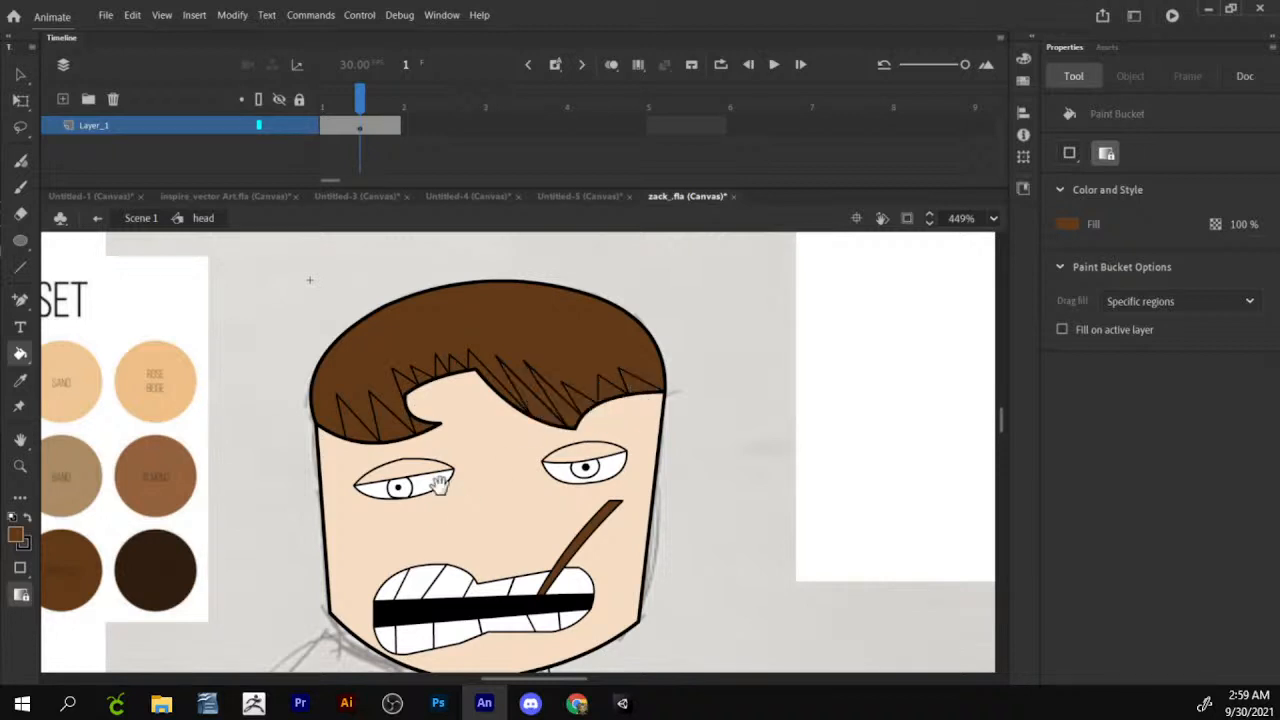
Sample the face's skin tone as the fill colour and pick a slightly more saturated shade of it for shadows.
drag(434, 486, 394, 426)
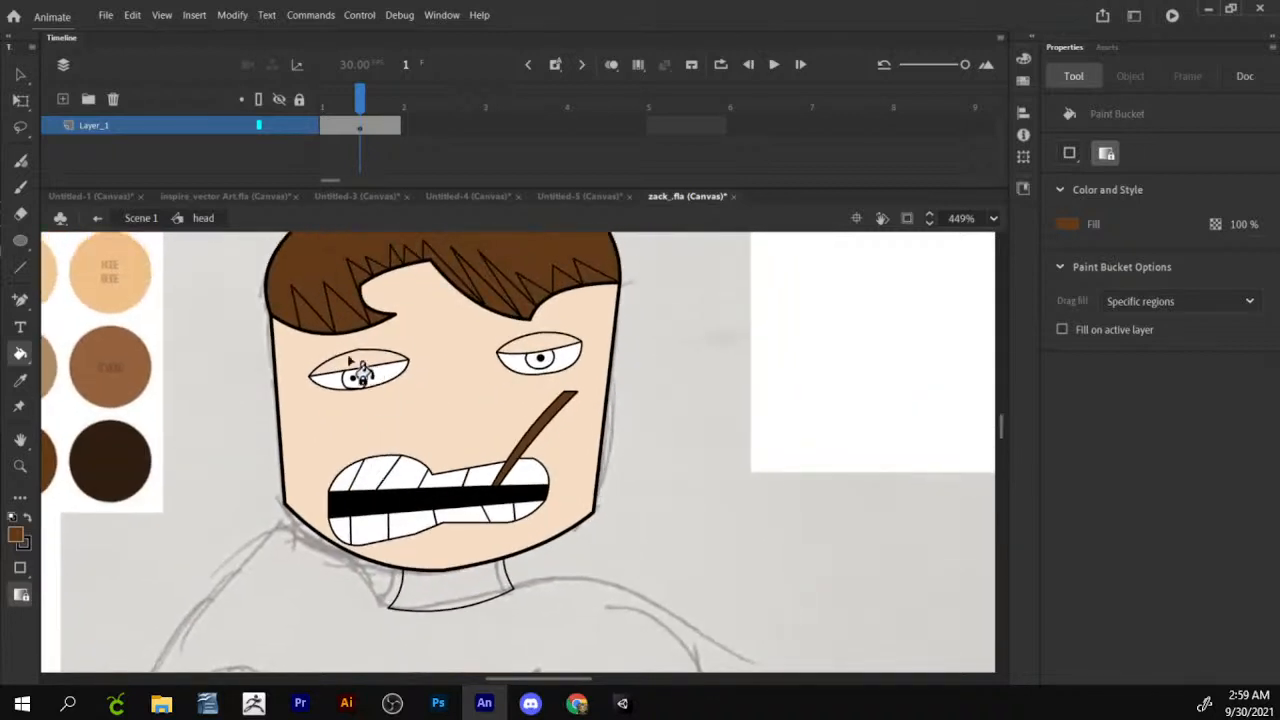
key(n)
drag(396, 352, 392, 407)
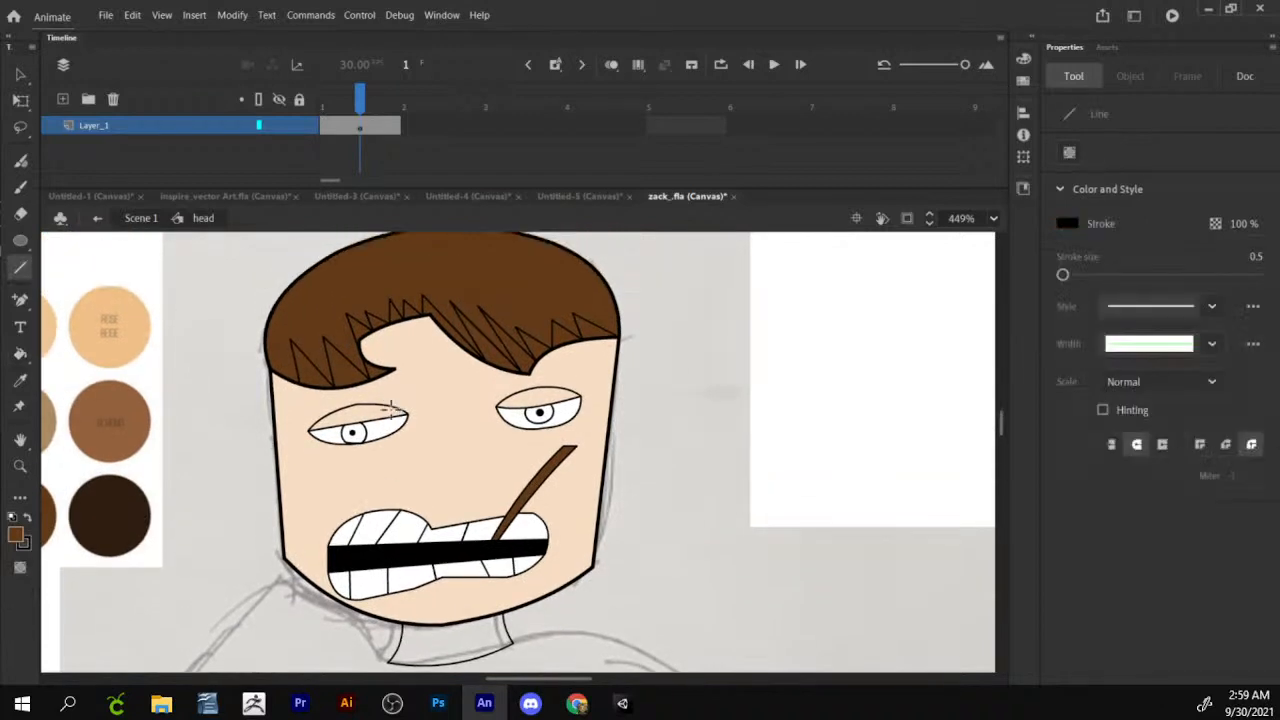
click(24, 543)
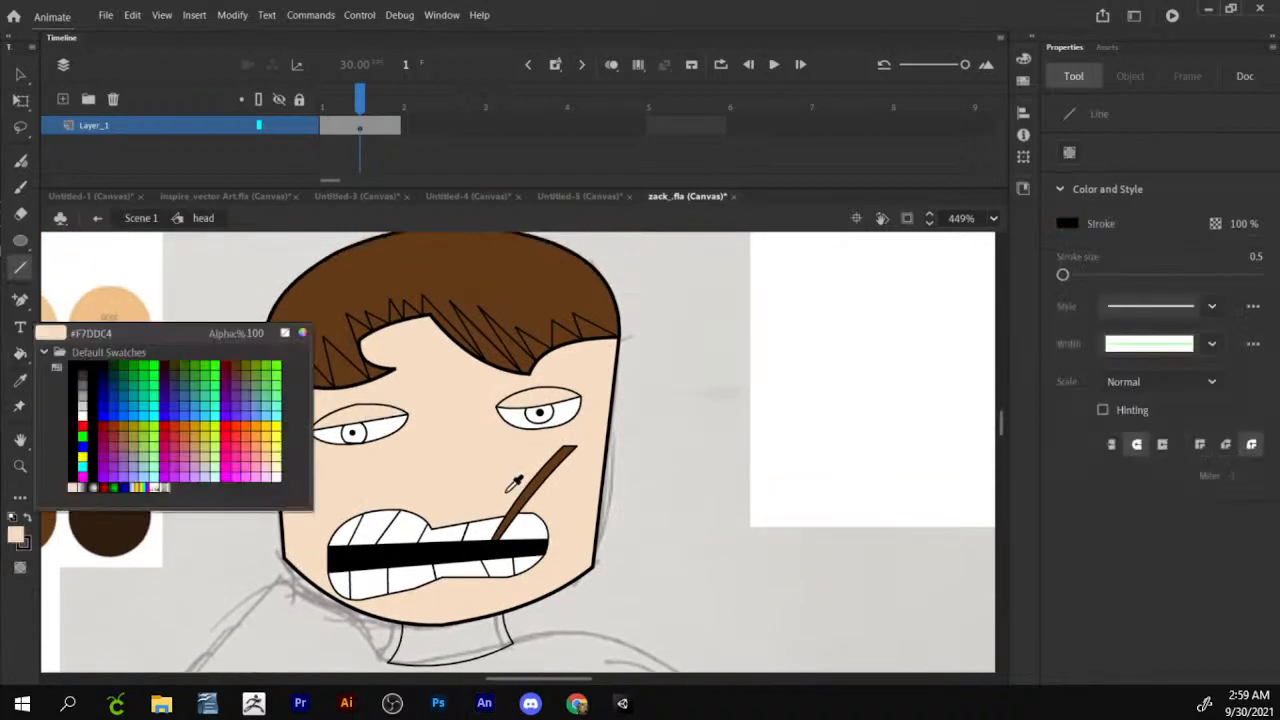
click(497, 465)
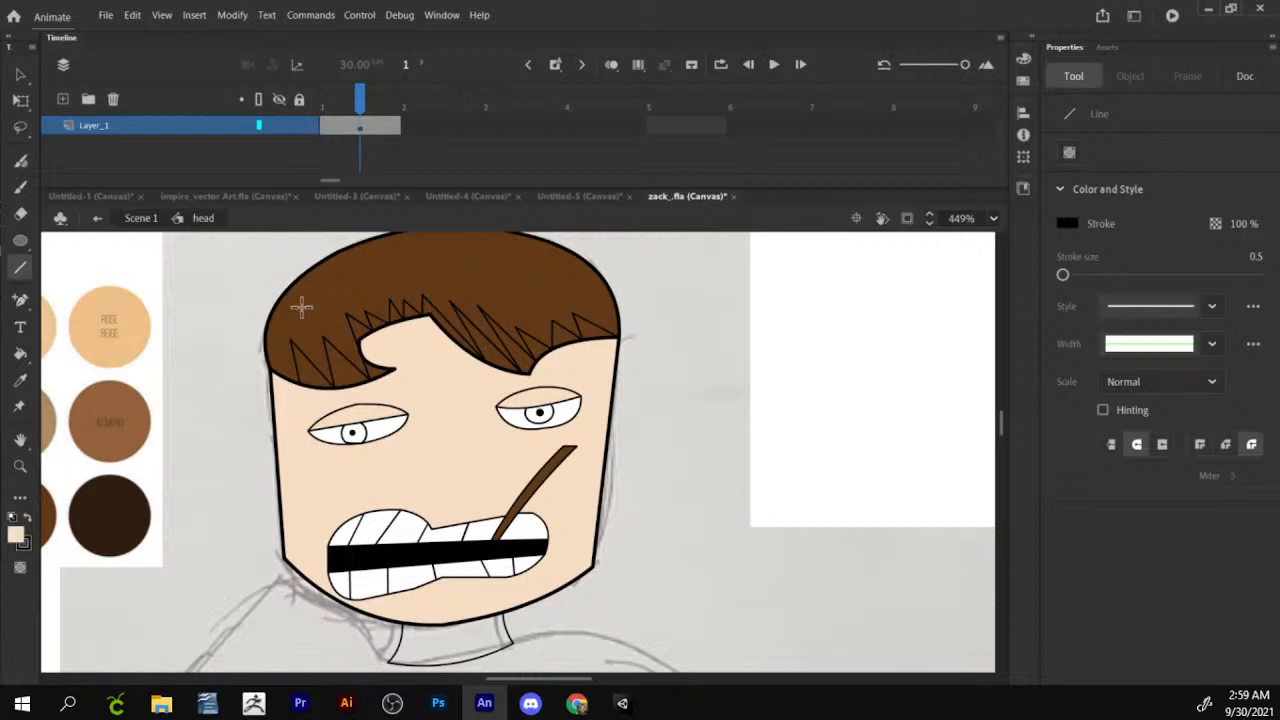
click(16, 540)
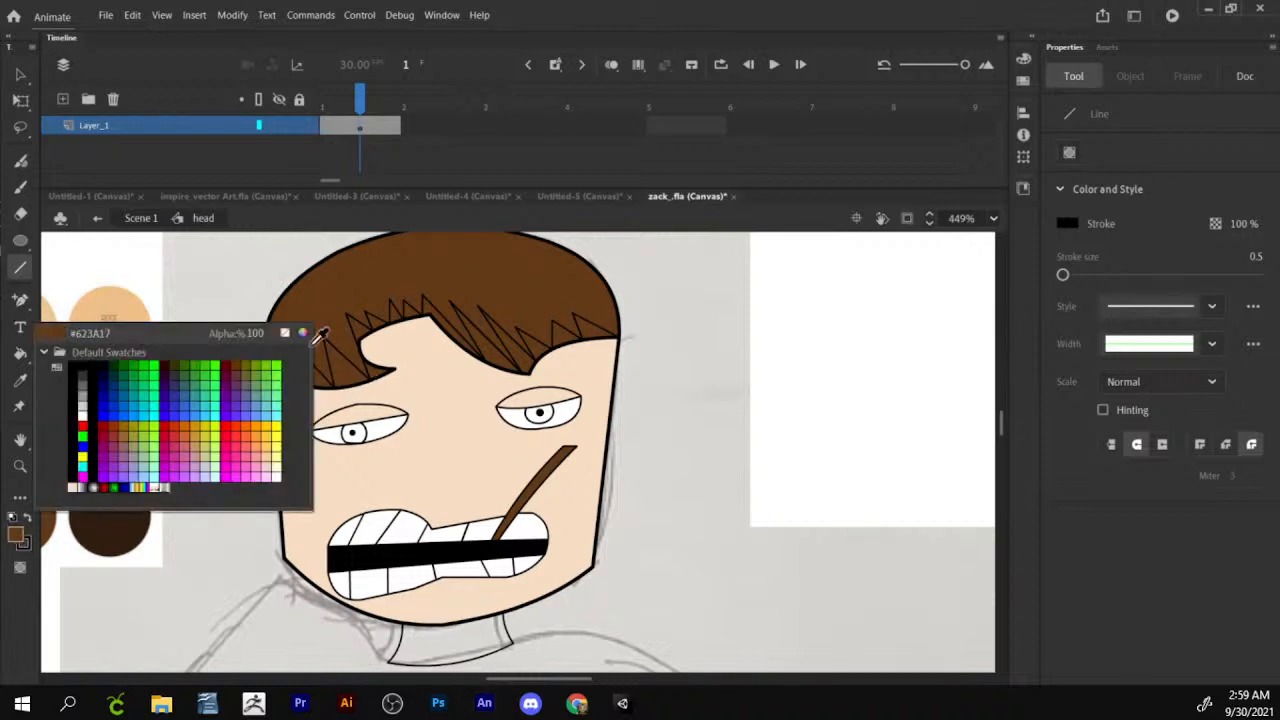
click(306, 338)
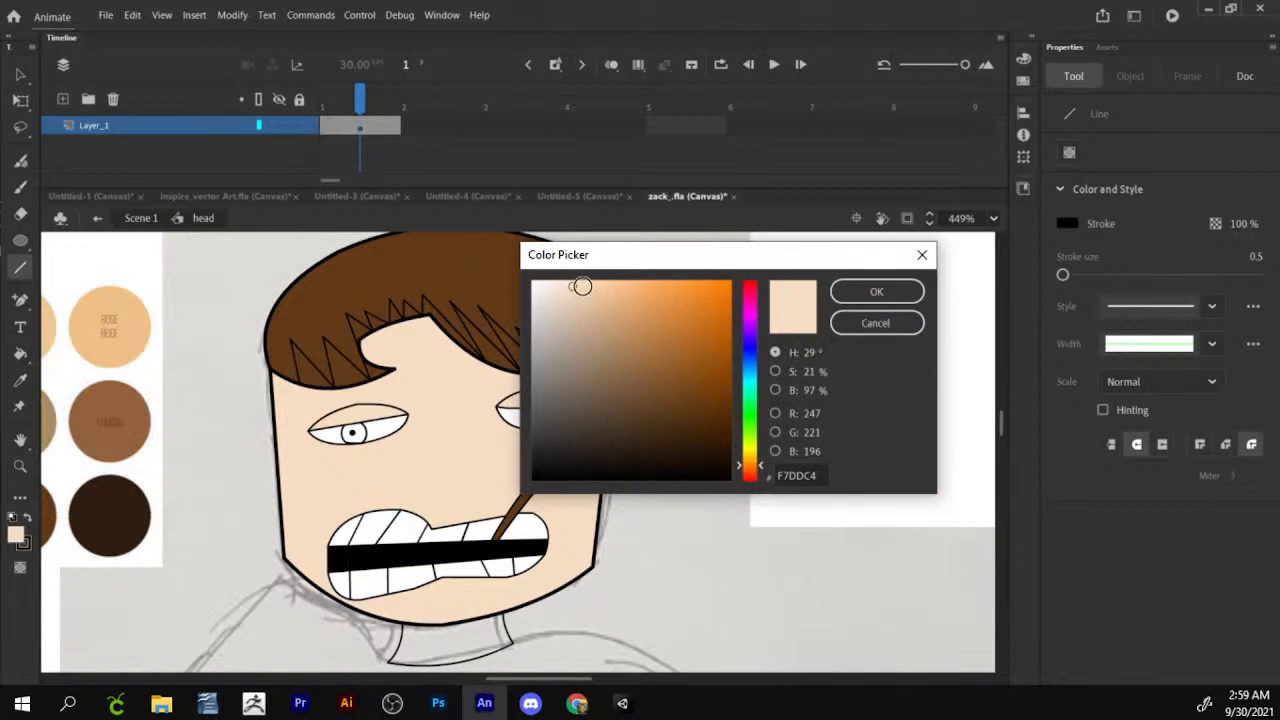
drag(582, 287, 594, 289)
click(905, 298)
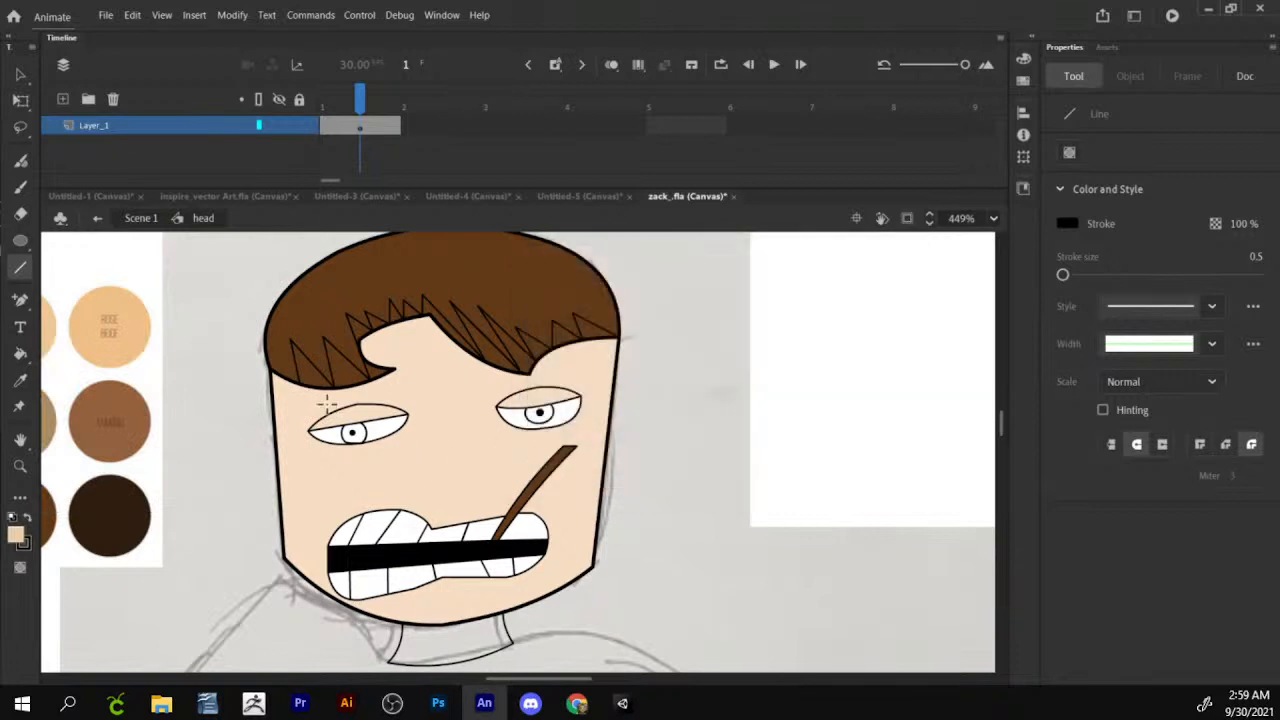
Draw shadow boundary lines in a zigzag across the forehead below the hair and just inside the face's sides and jaw.
mouse_move(320, 402)
mouse_down()
mouse_move(429, 383)
mouse_move(418, 383)
mouse_up()
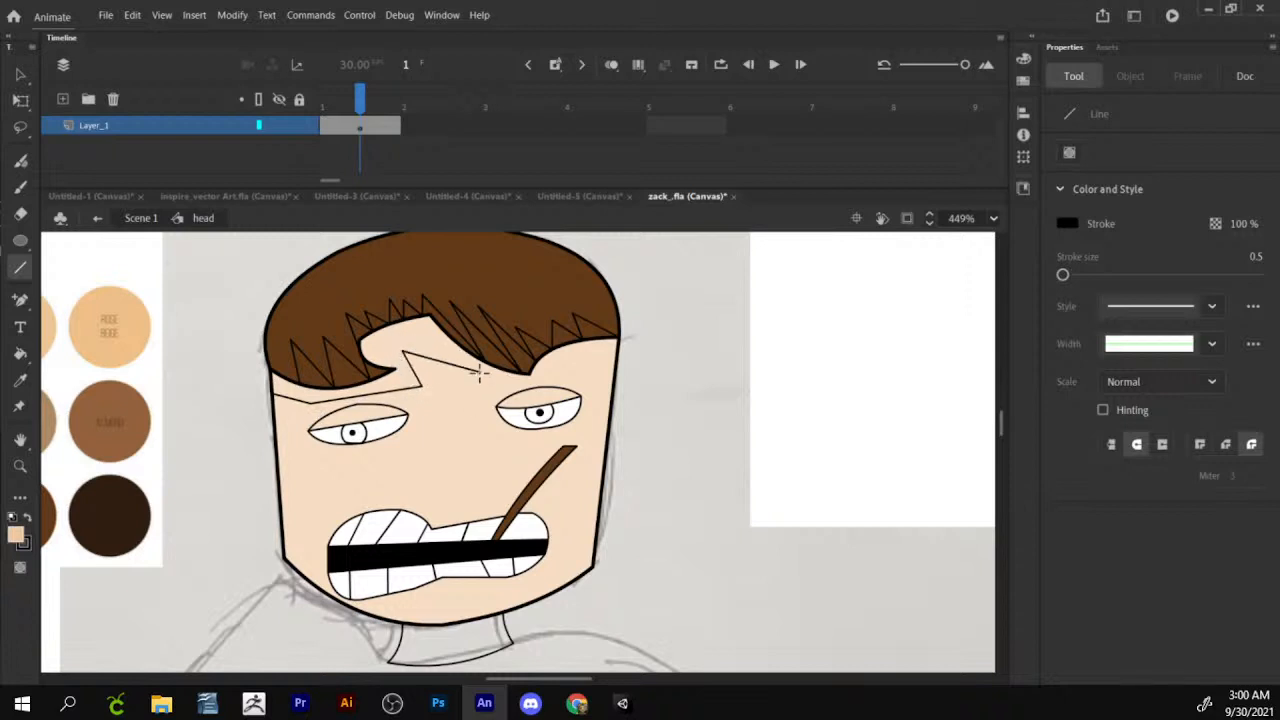
drag(530, 392, 511, 380)
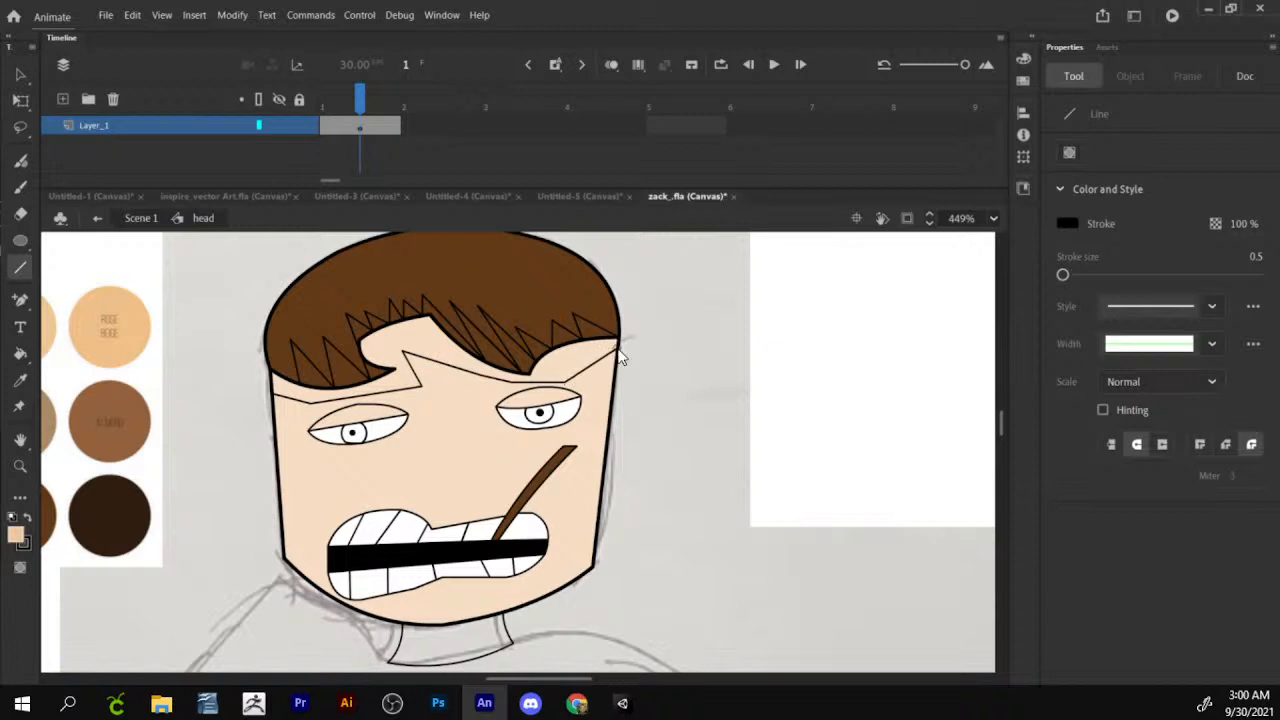
scroll(368, 448, up, 2)
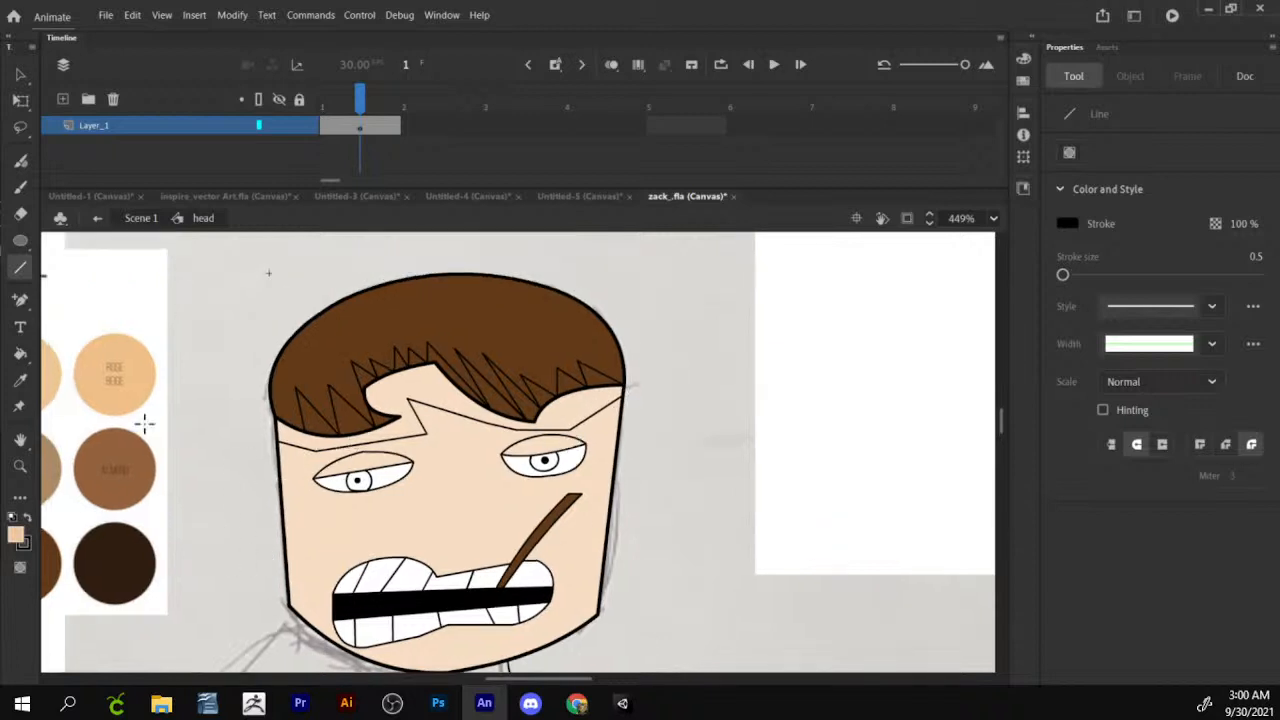
scroll(387, 537, down, 5)
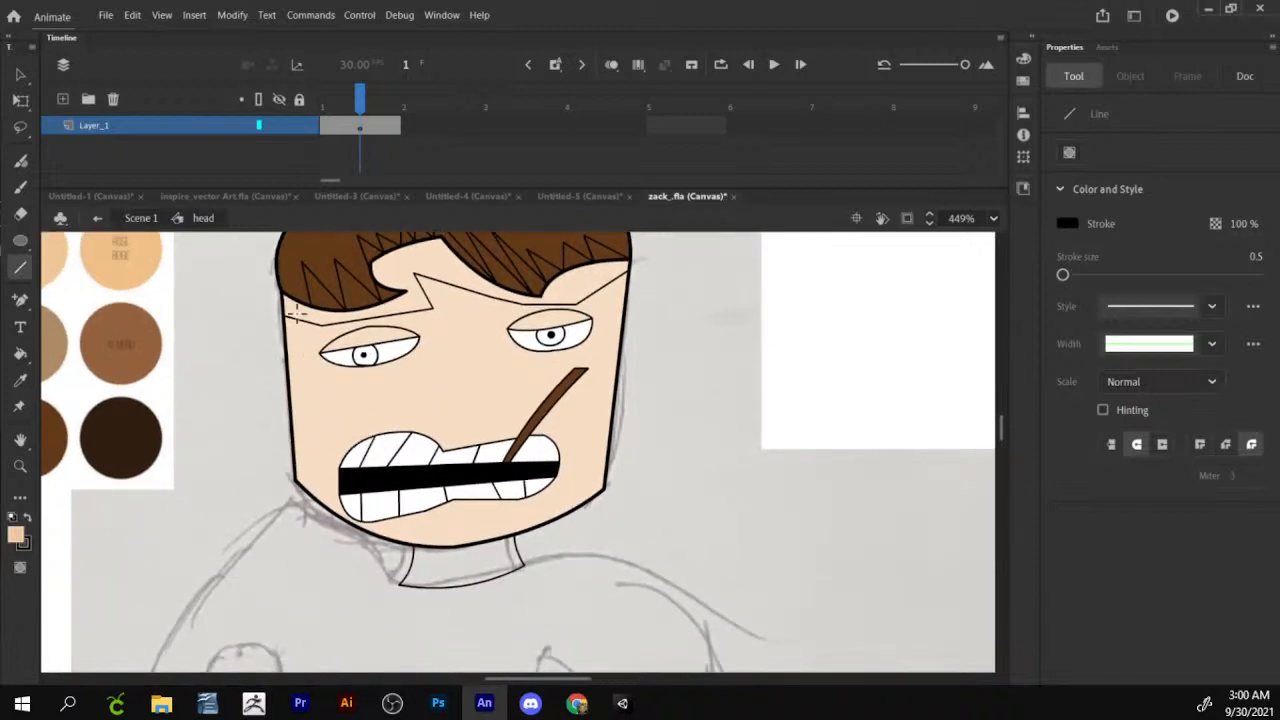
mouse_move(294, 318)
mouse_down()
mouse_move(312, 500)
mouse_move(352, 523)
mouse_move(455, 537)
mouse_move(581, 489)
mouse_move(620, 266)
mouse_up()
Draw angular shadow outlines beneath both eyes with the Line tool, joining the corners of each eye.
key(z)
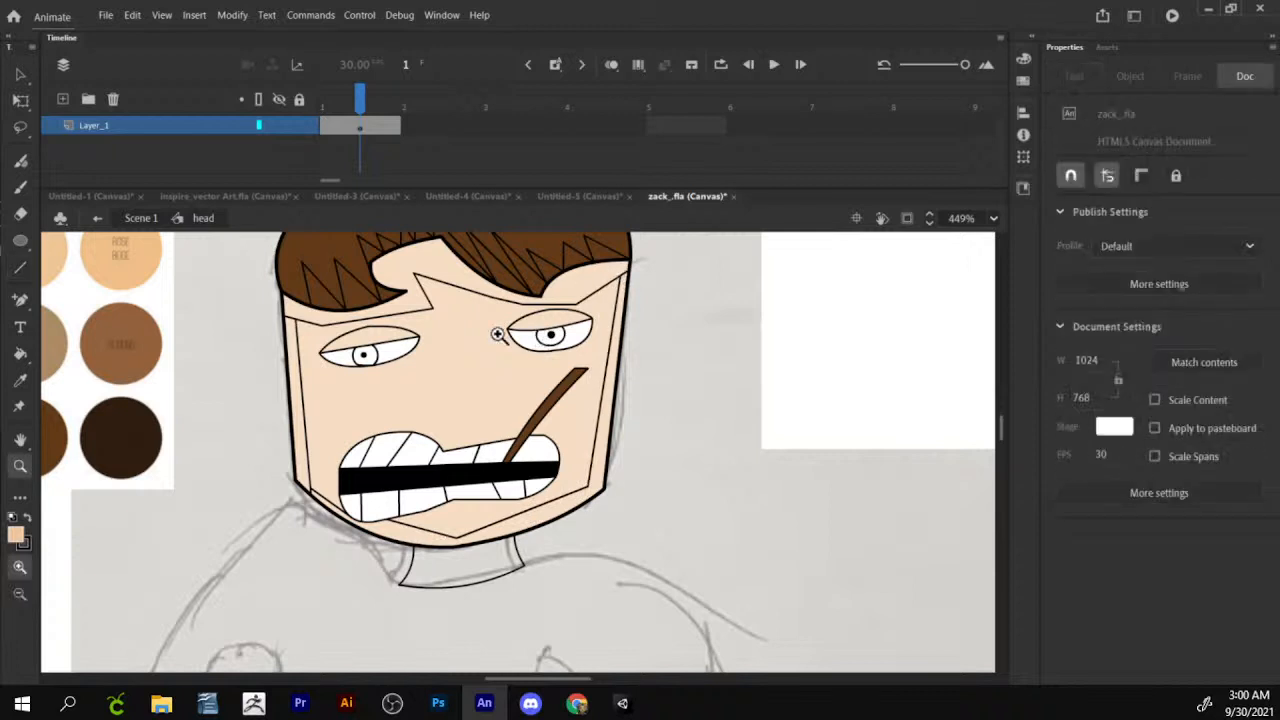
click(343, 378)
key(n)
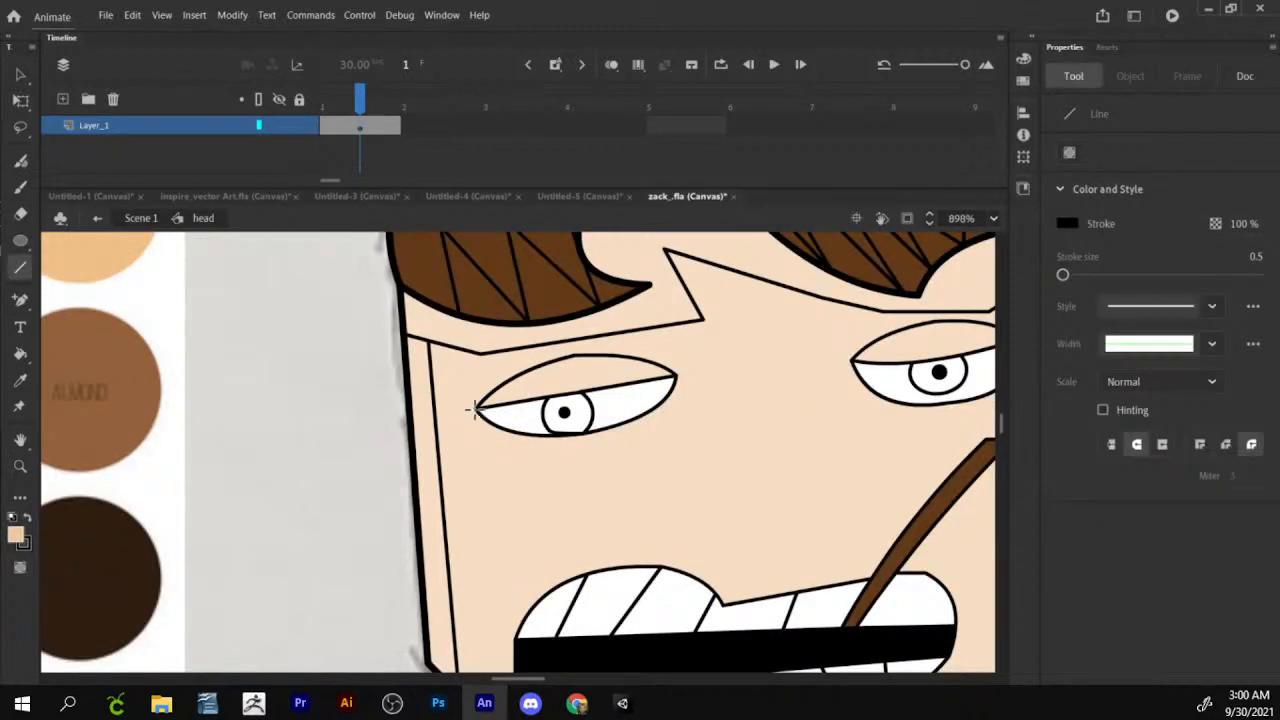
drag(476, 410, 648, 441)
drag(648, 441, 678, 379)
key(space)
drag(931, 374, 716, 352)
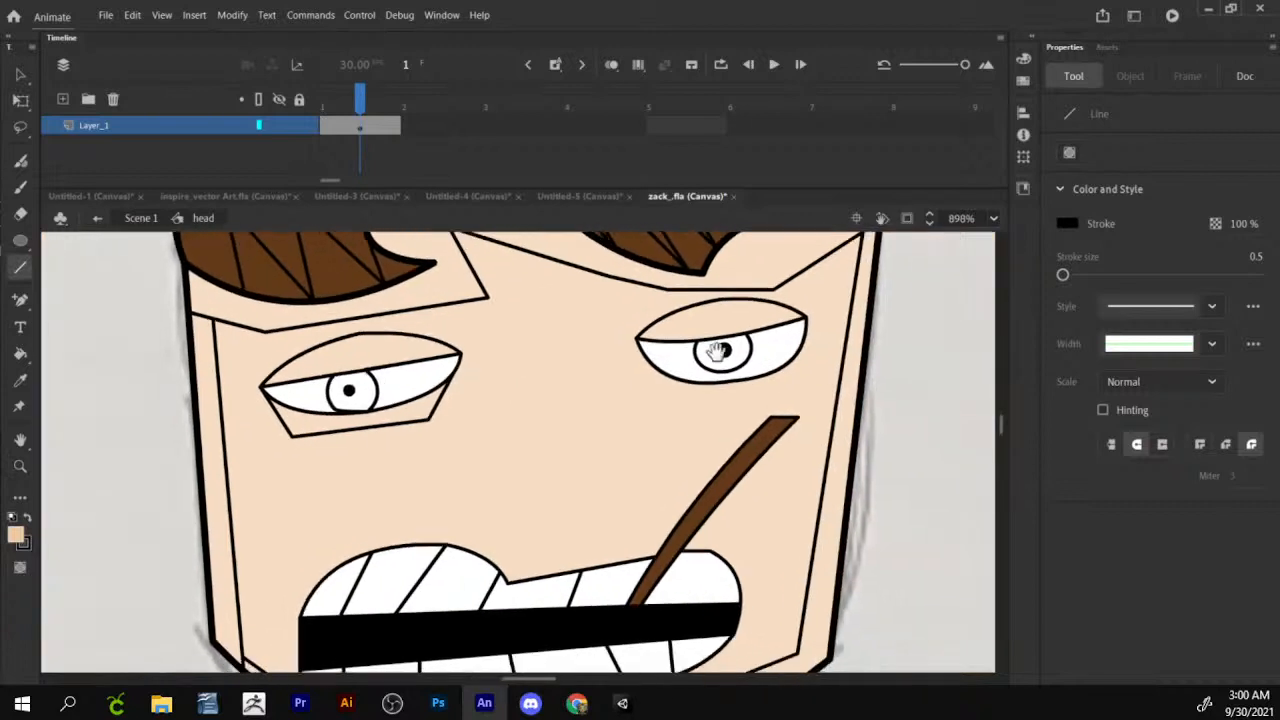
mouse_move(636, 336)
mouse_down()
mouse_move(686, 409)
mouse_move(661, 396)
mouse_move(800, 394)
mouse_move(820, 297)
mouse_move(814, 323)
mouse_up()
key(space)
drag(710, 396, 690, 311)
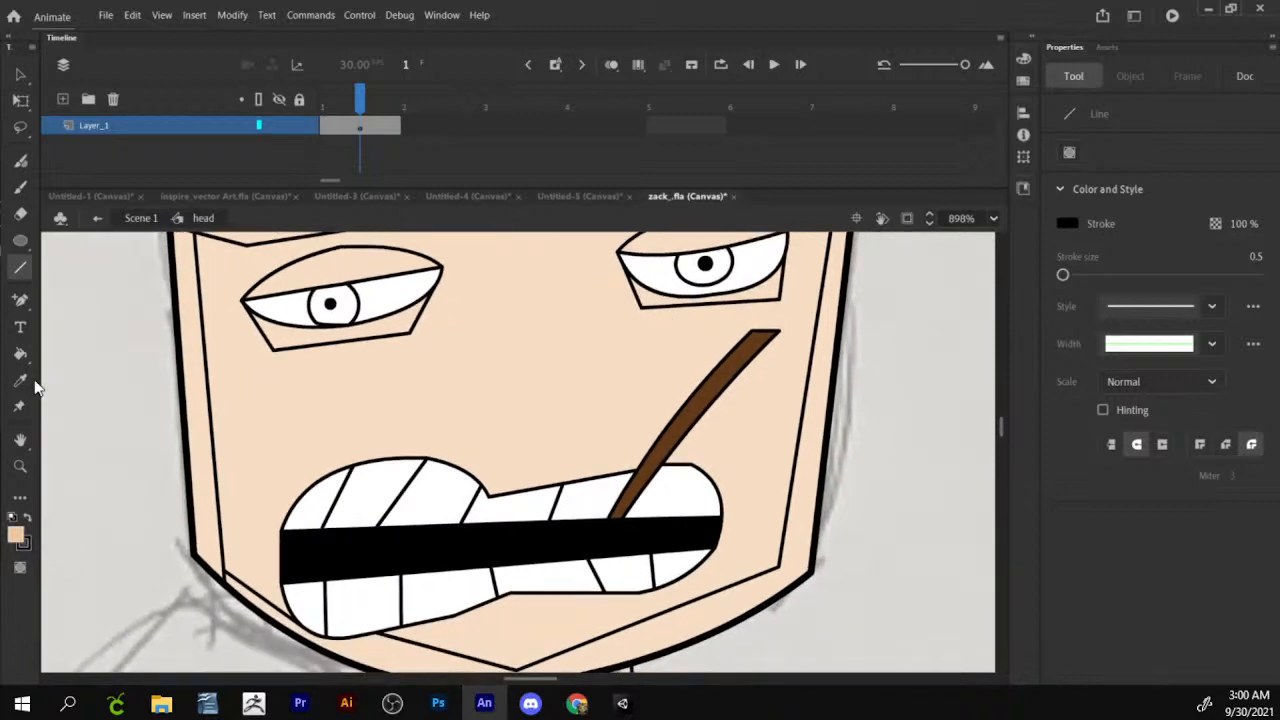
Fill the shadow areas under both eyes, across the forehead and along the face's sides and jaw with the darker skin shade.
click(20, 353)
click(340, 335)
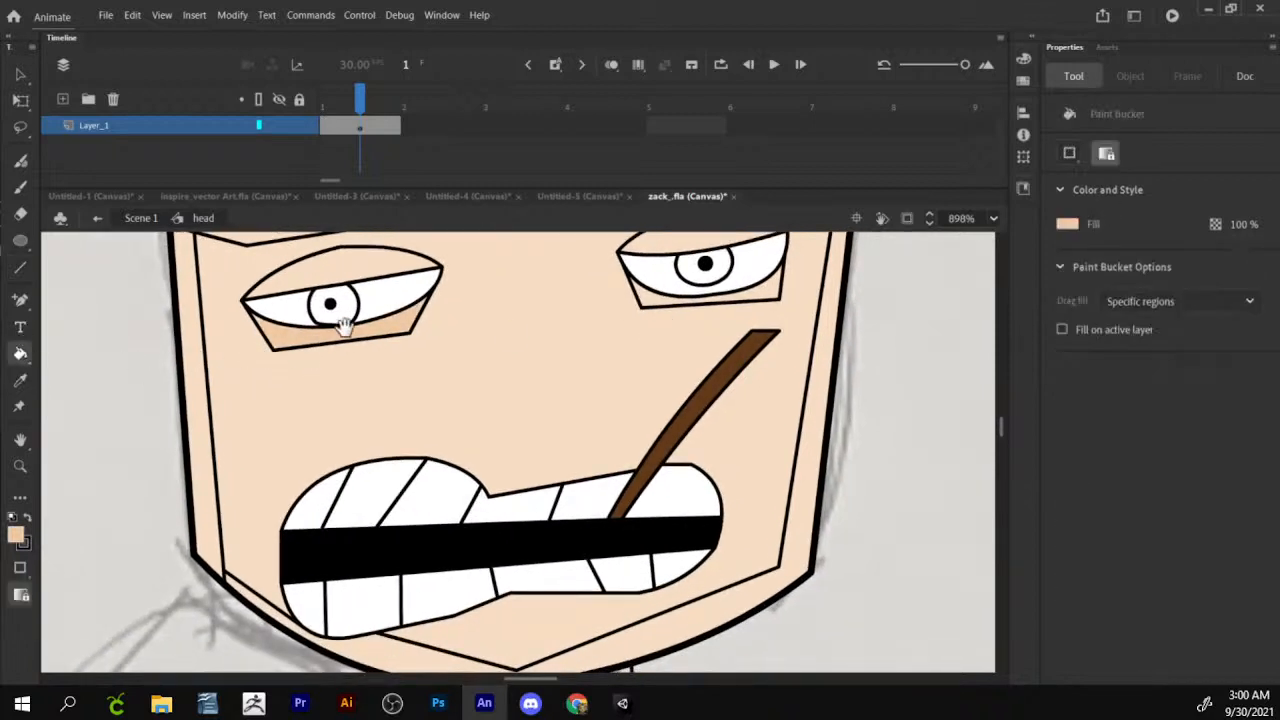
scroll(716, 437, up, 3)
scroll(654, 430, up, 2)
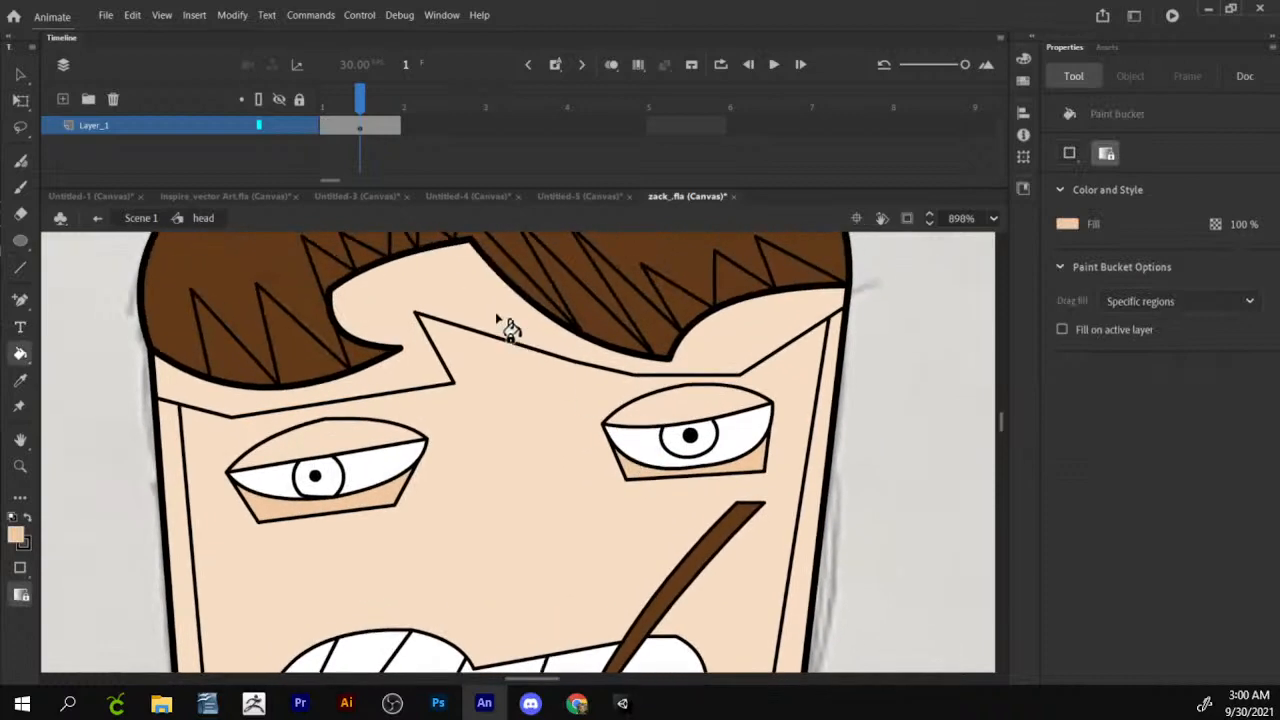
scroll(278, 535, down, 6)
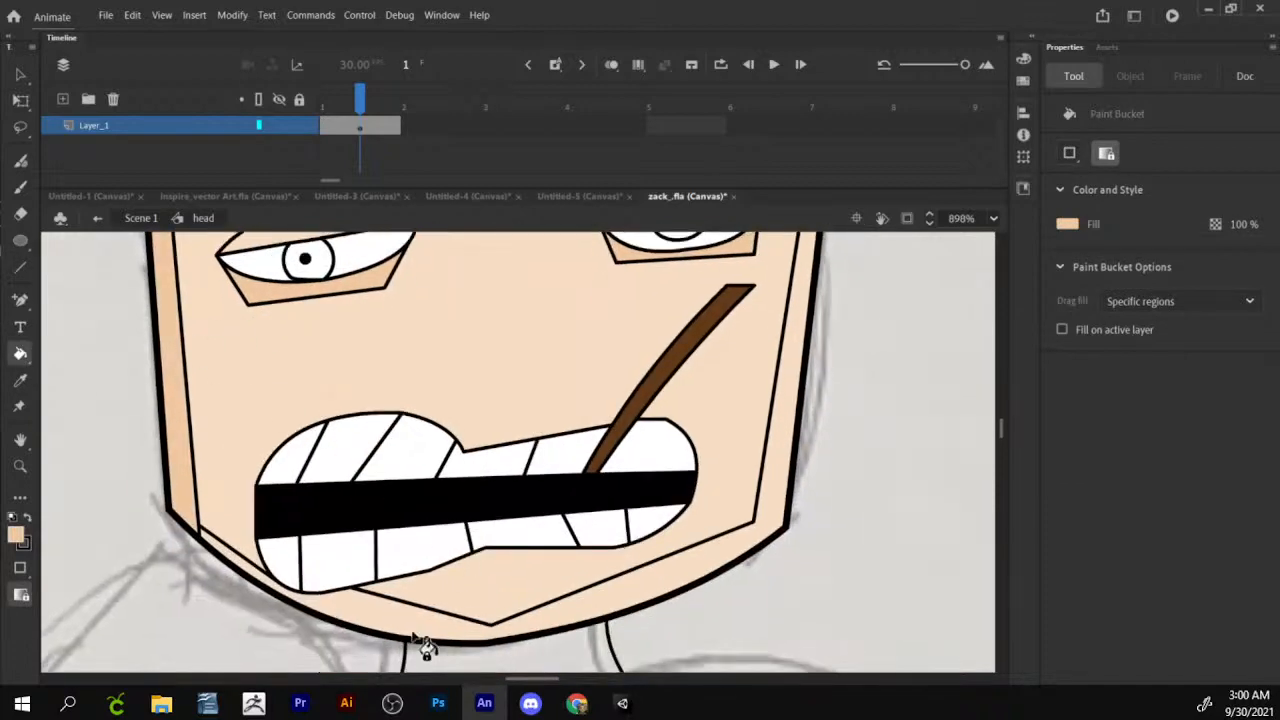
scroll(466, 451, down, 3)
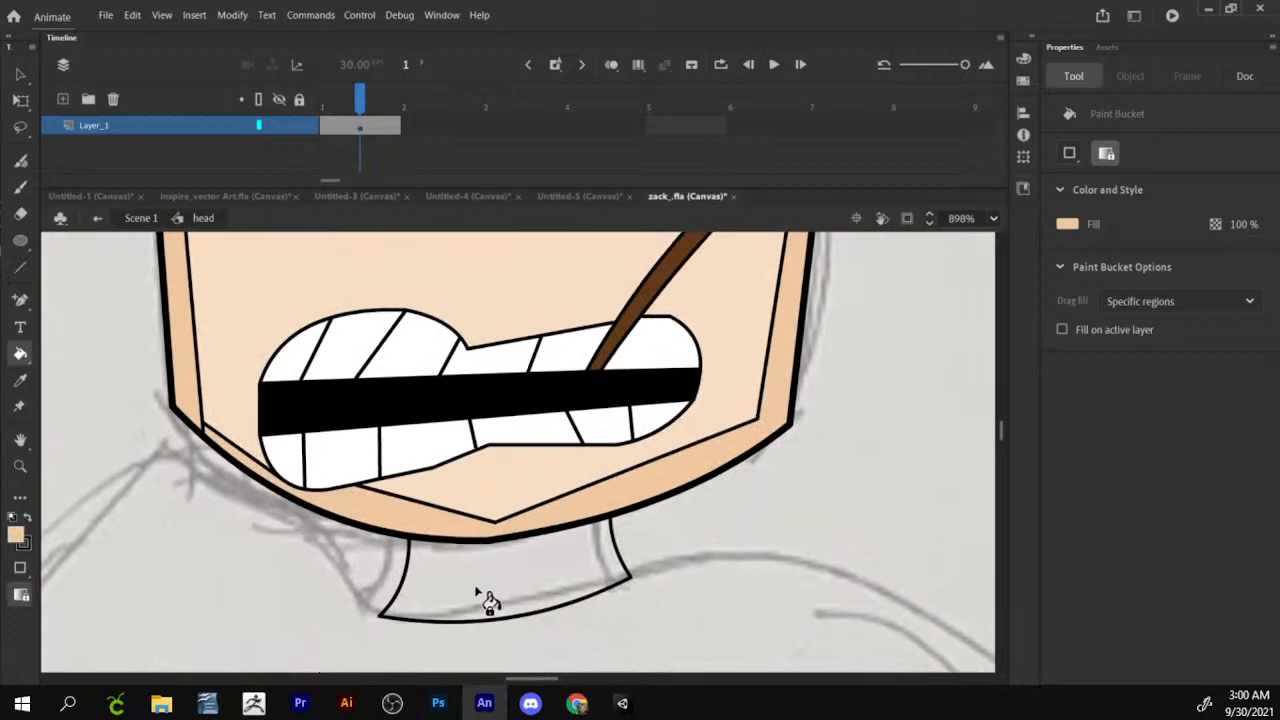
Undo the neck's shadow fill, sample the face's base skin tone and fill the neck with it.
scroll(486, 600, up, 6)
scroll(490, 683, down, 6)
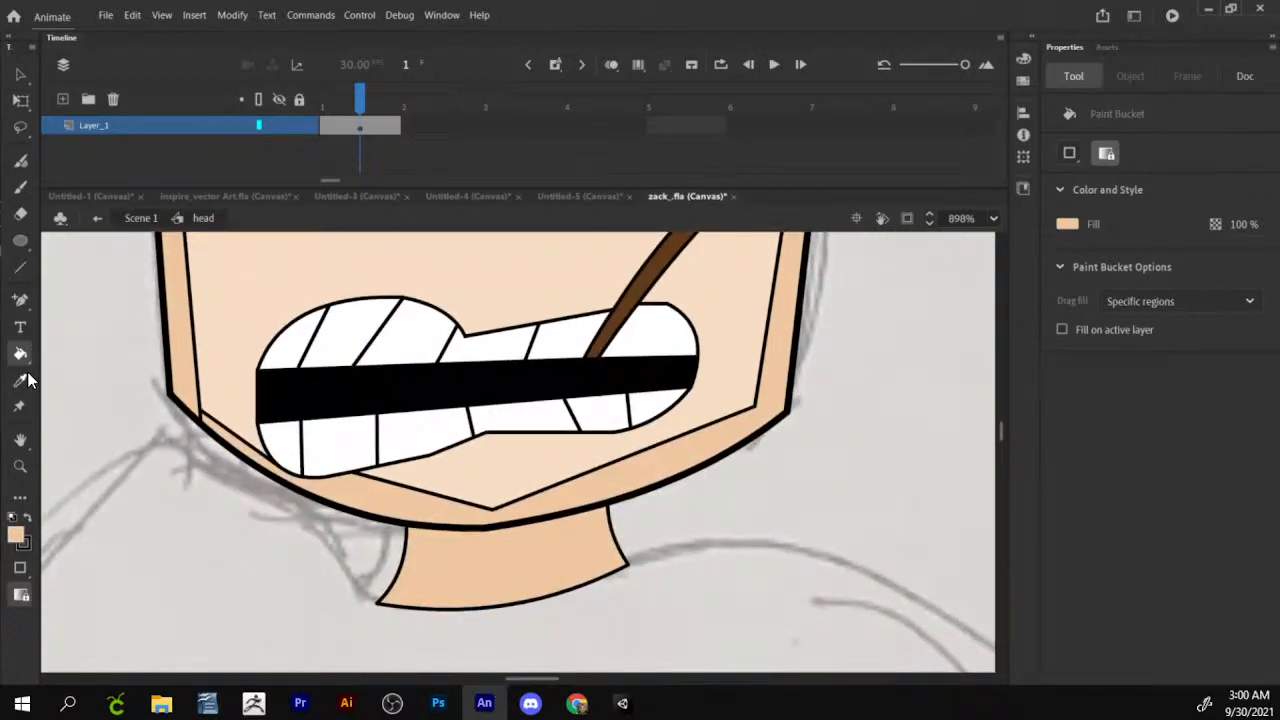
click(20, 380)
key(ctrl+z)
click(527, 459)
click(548, 566)
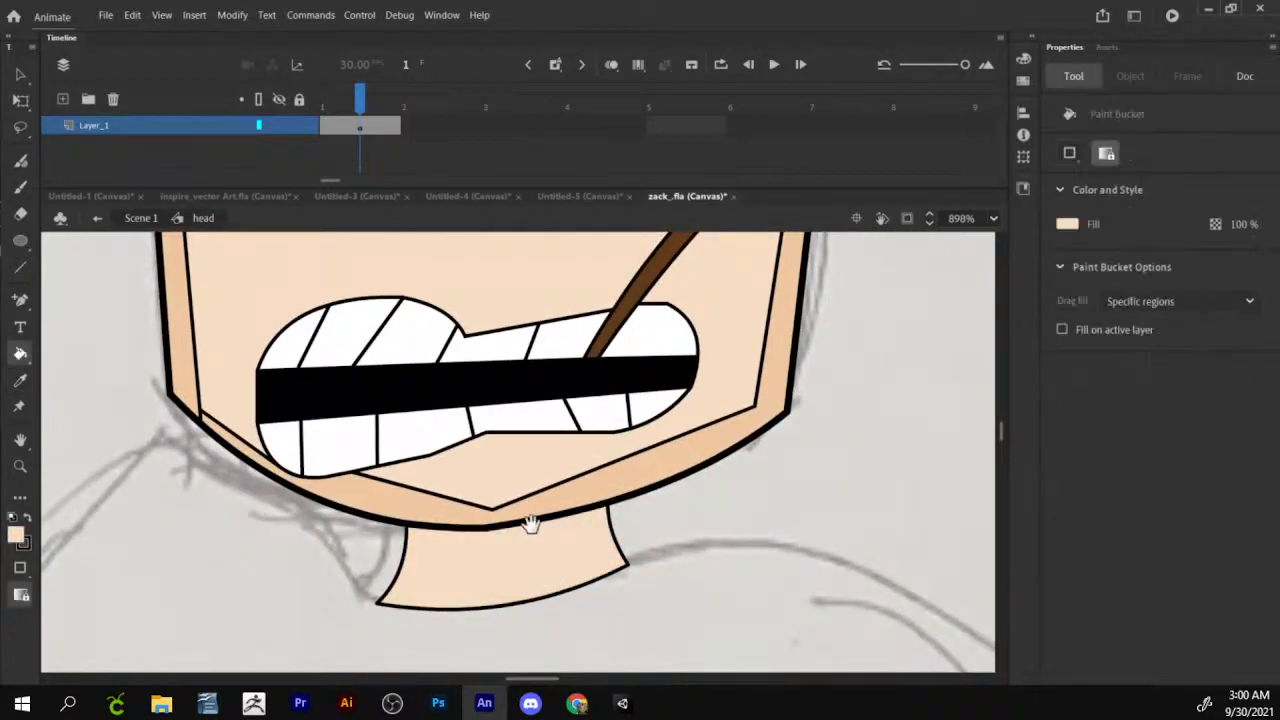
Draw a curved line across the neck below the jaw and fill the band above it with the darker skin shade.
drag(532, 526, 544, 552)
key(n)
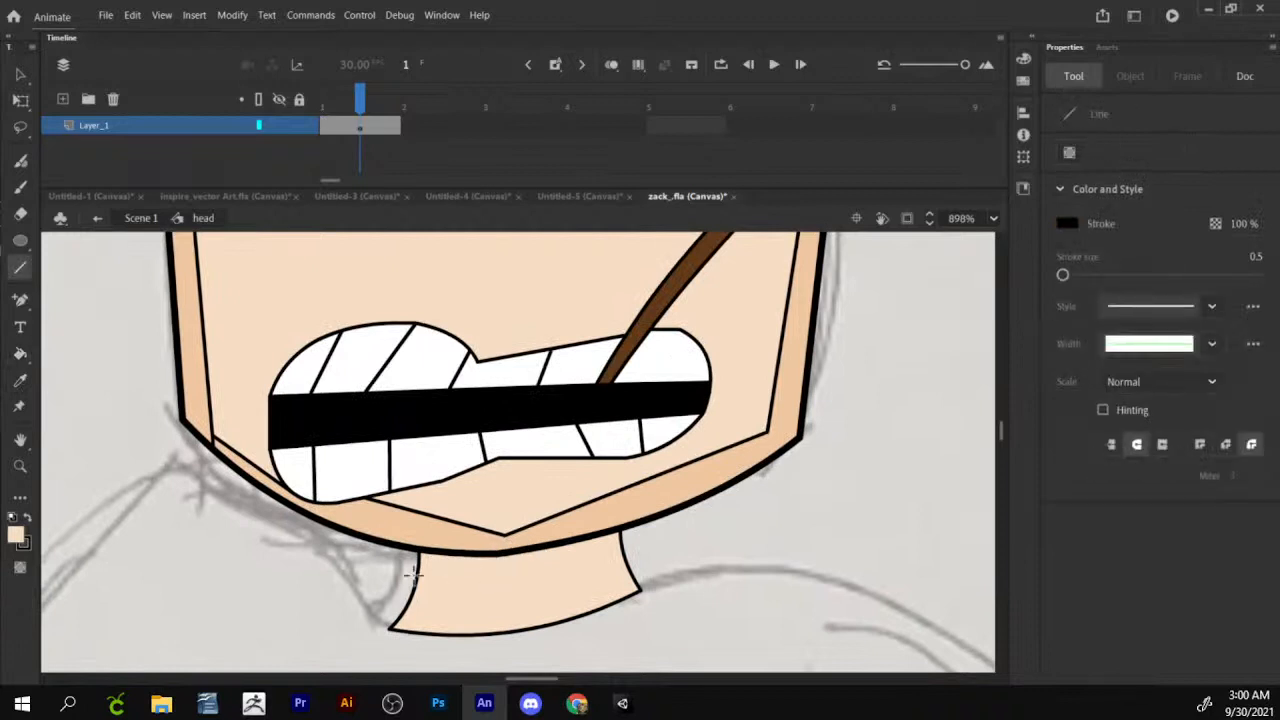
mouse_move(418, 578)
mouse_down()
mouse_move(619, 561)
mouse_move(584, 581)
mouse_up()
key(v)
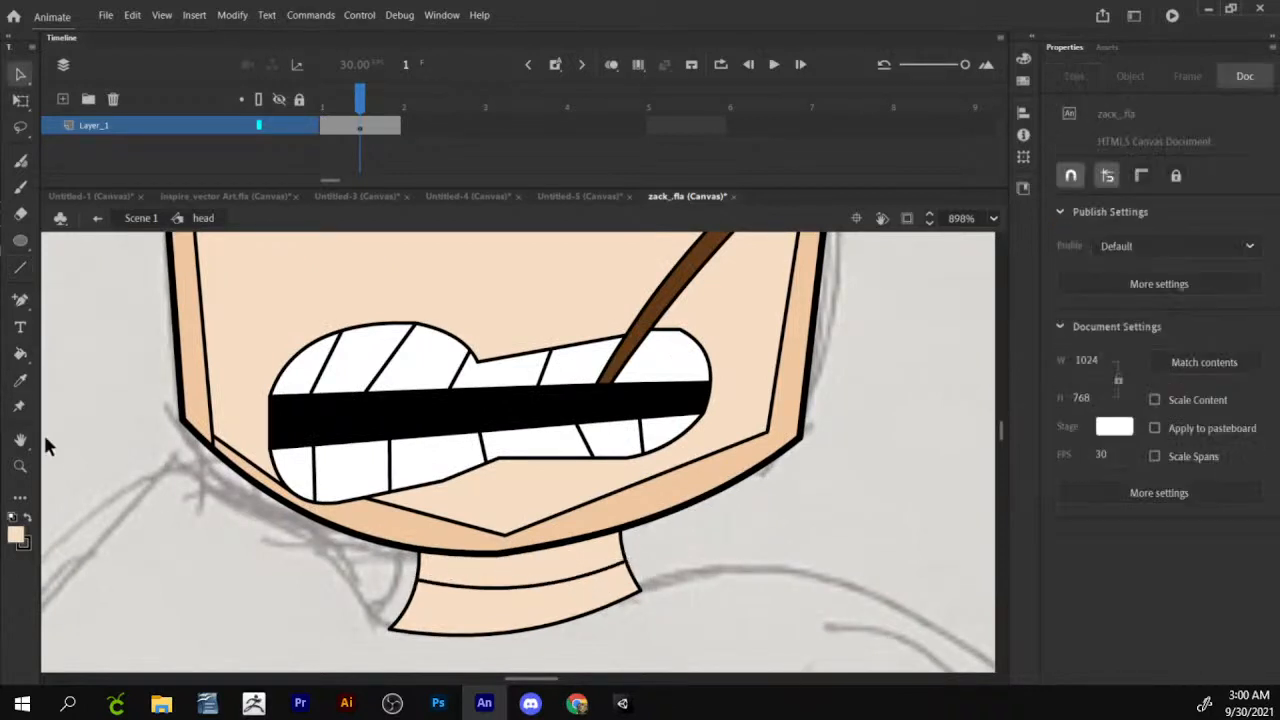
click(20, 353)
click(562, 578)
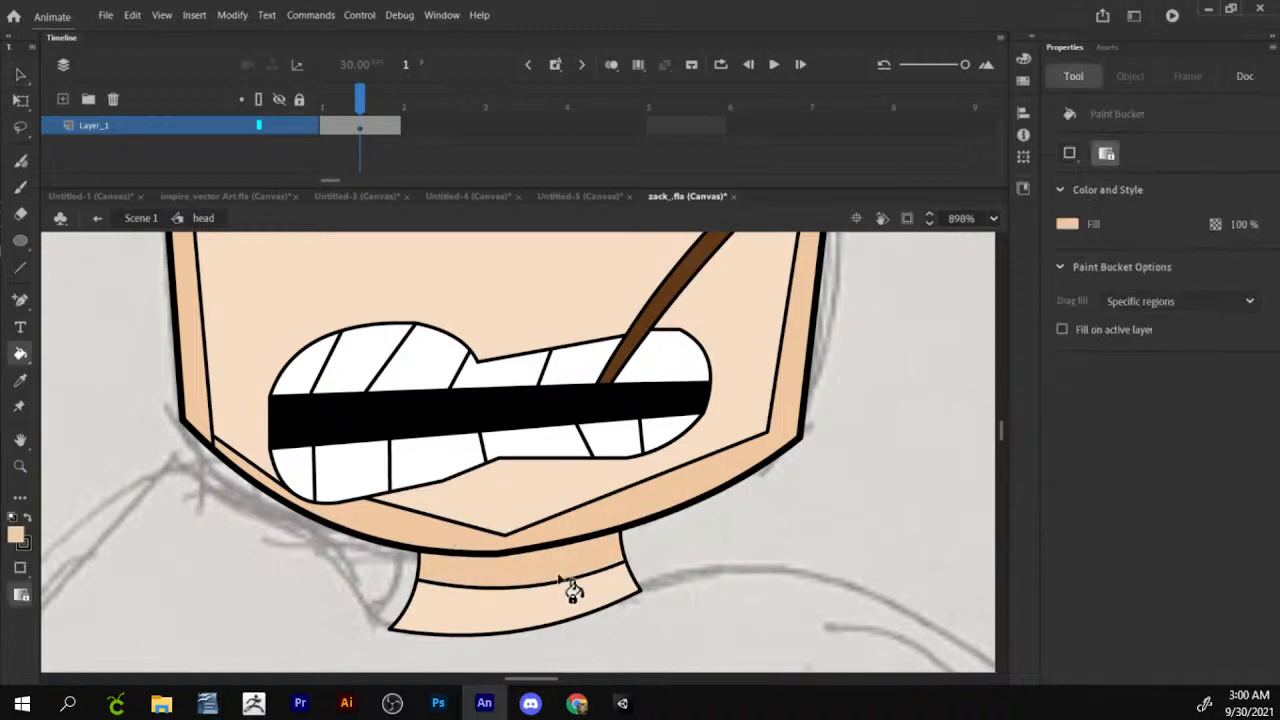
Delete the curved boundary line across the neck, leaving only its shadow fill.
key(v)
click(585, 584)
key(Delete)
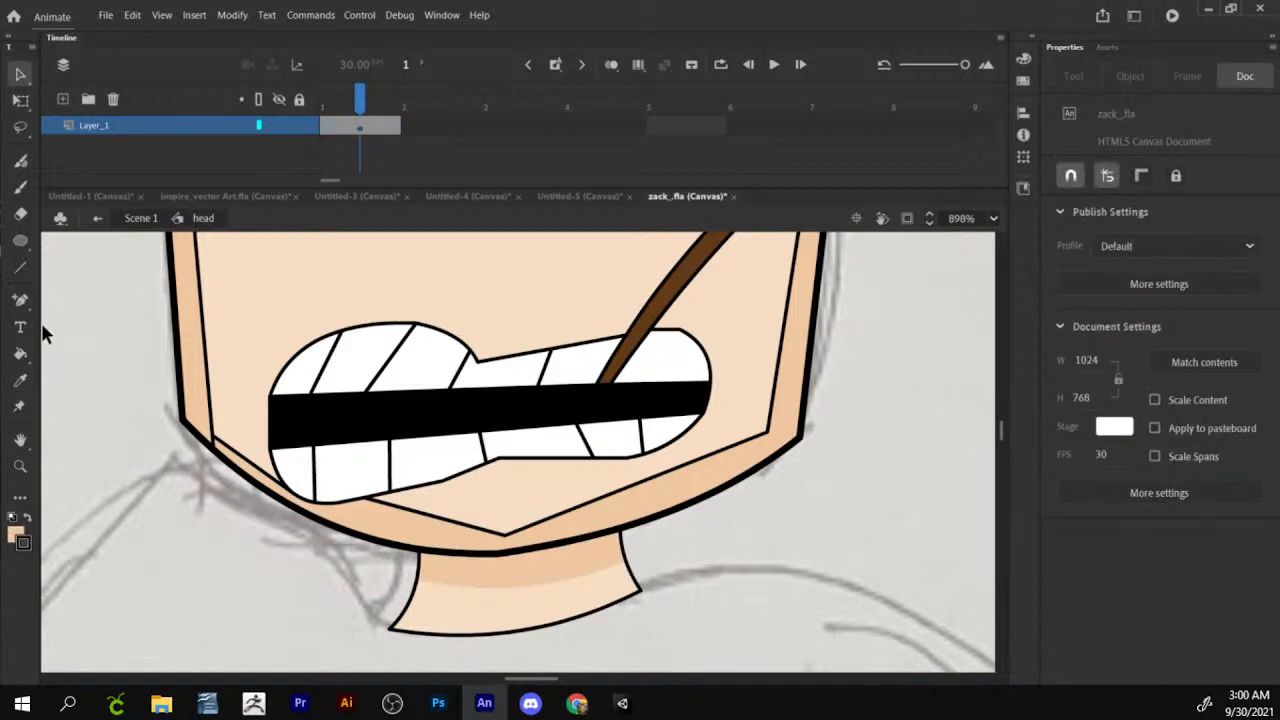
Delete the reference colour palette image beside the face.
drag(241, 303, 678, 593)
drag(554, 531, 304, 537)
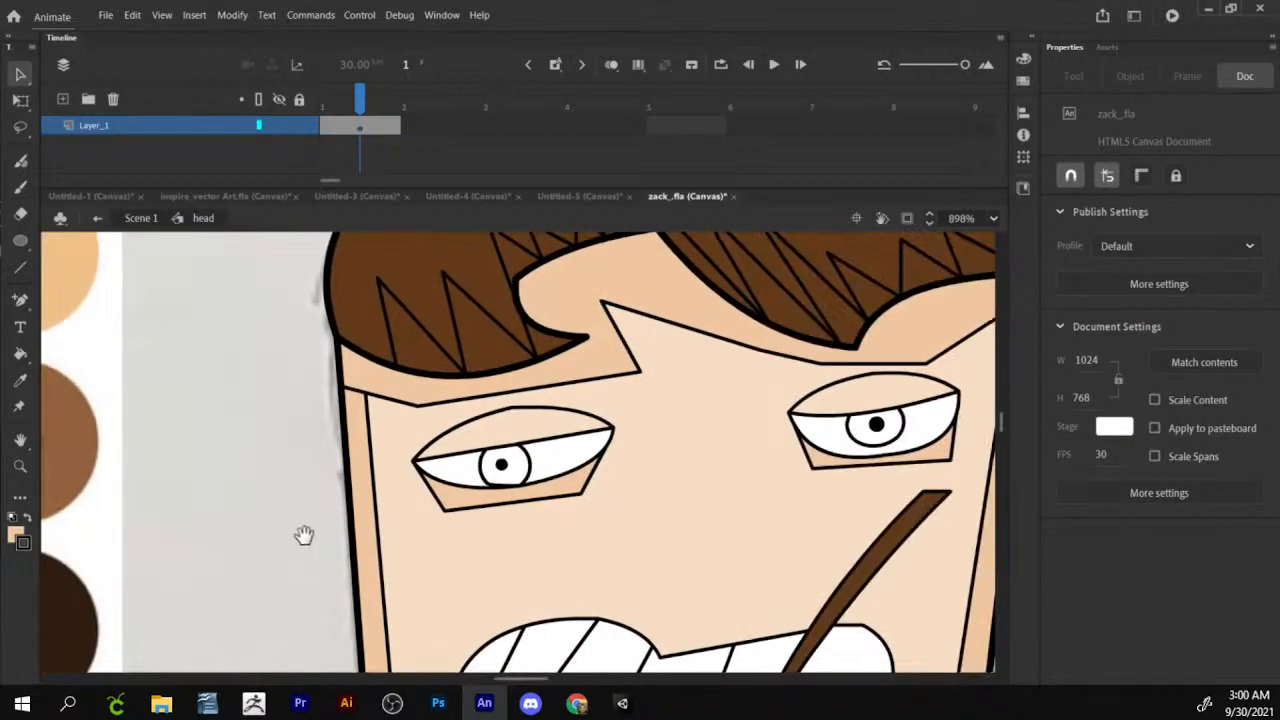
click(78, 365)
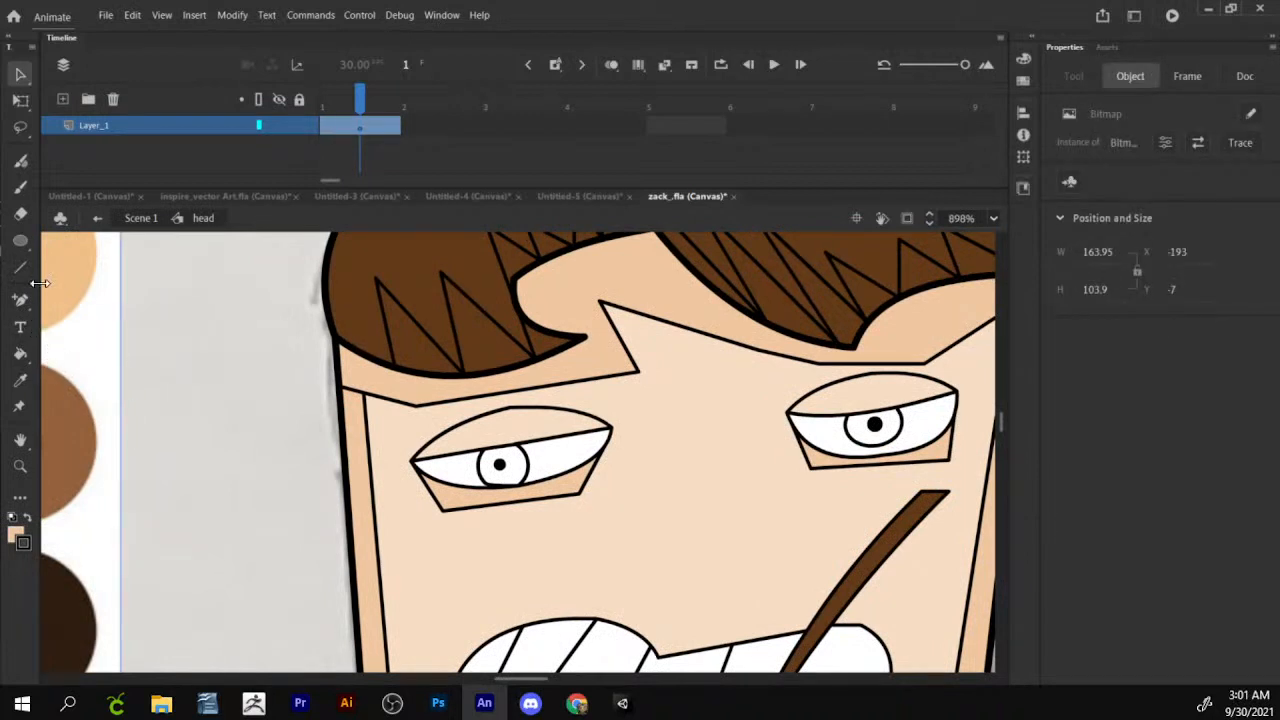
click(27, 250)
key(v)
click(80, 283)
key(Delete)
Draw a black-outlined swatch circle in the shadow tone beside the face and place two copies in a column below it.
click(27, 250)
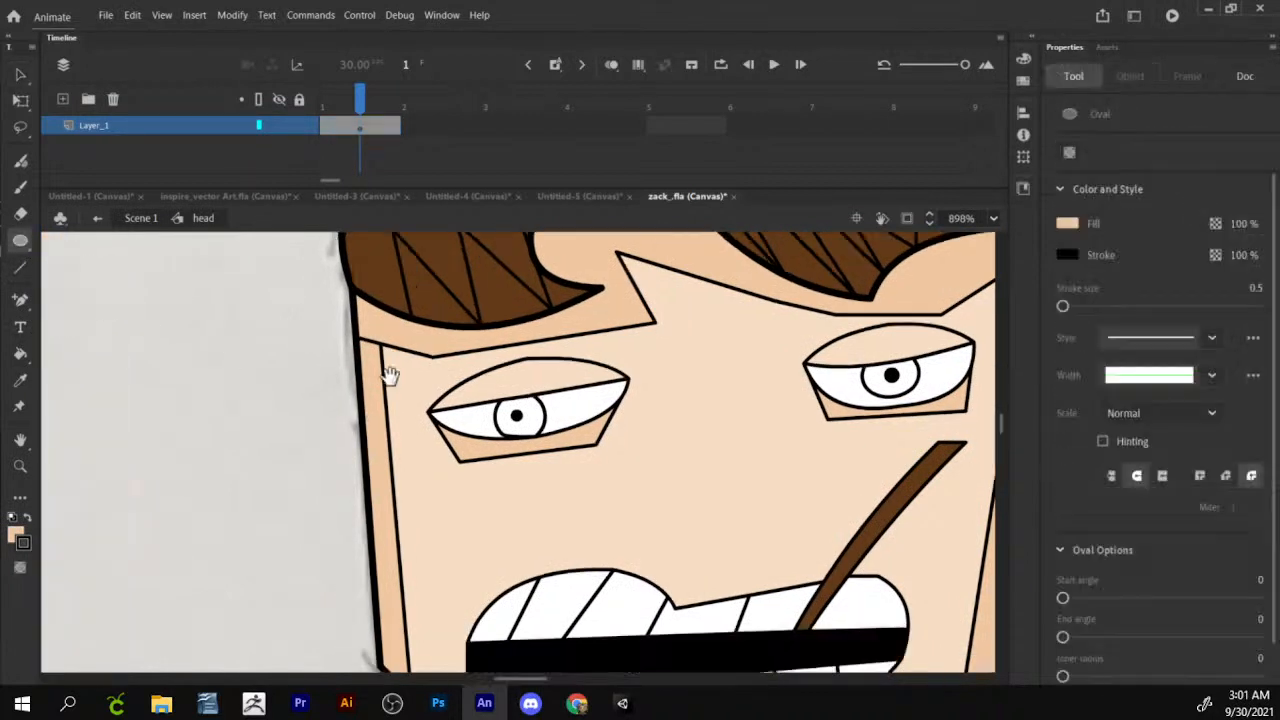
drag(319, 301, 309, 508)
key(v)
double_click(295, 338)
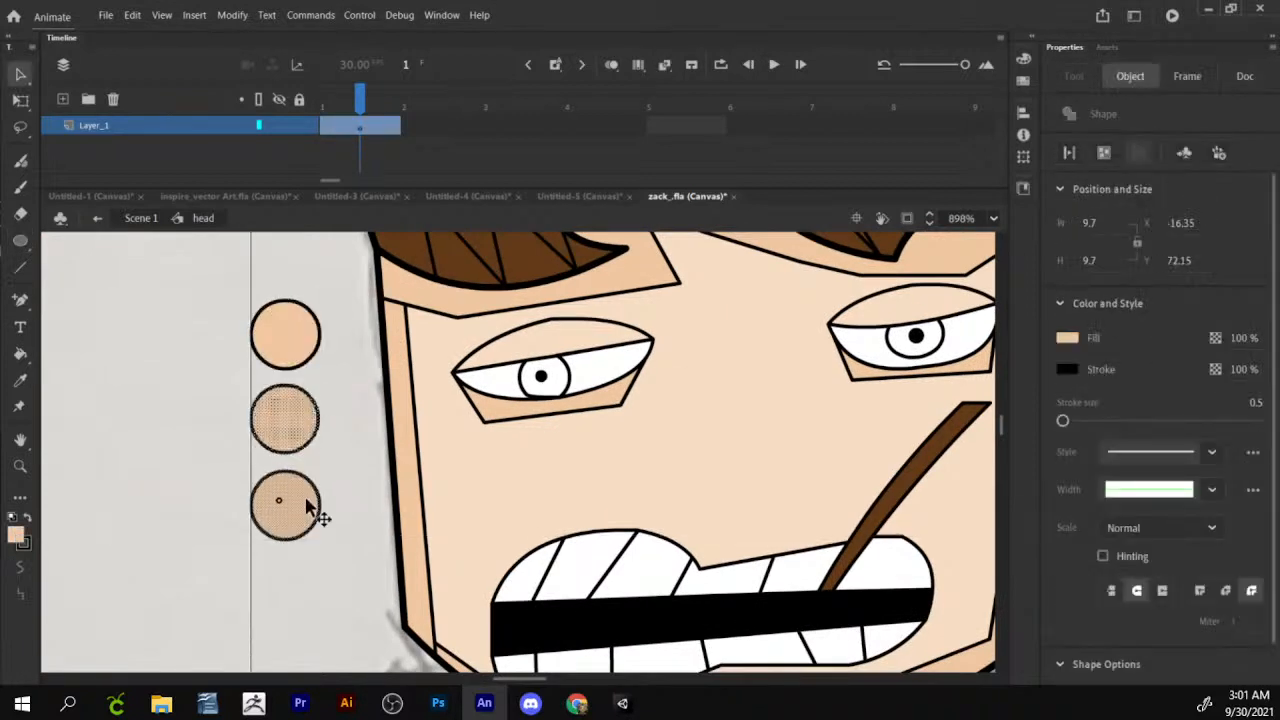
click(183, 449)
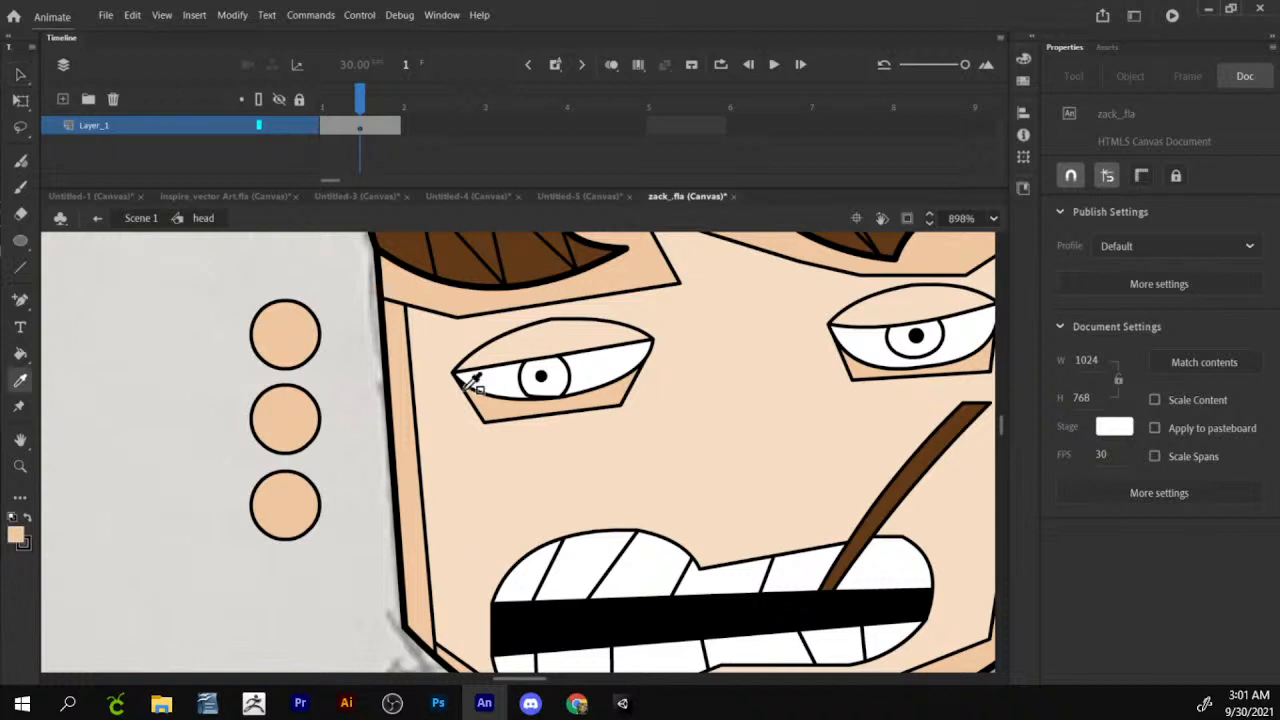
Fill the top swatch circle with the face's base skin tone and sample that tone as the fill colour.
key(k)
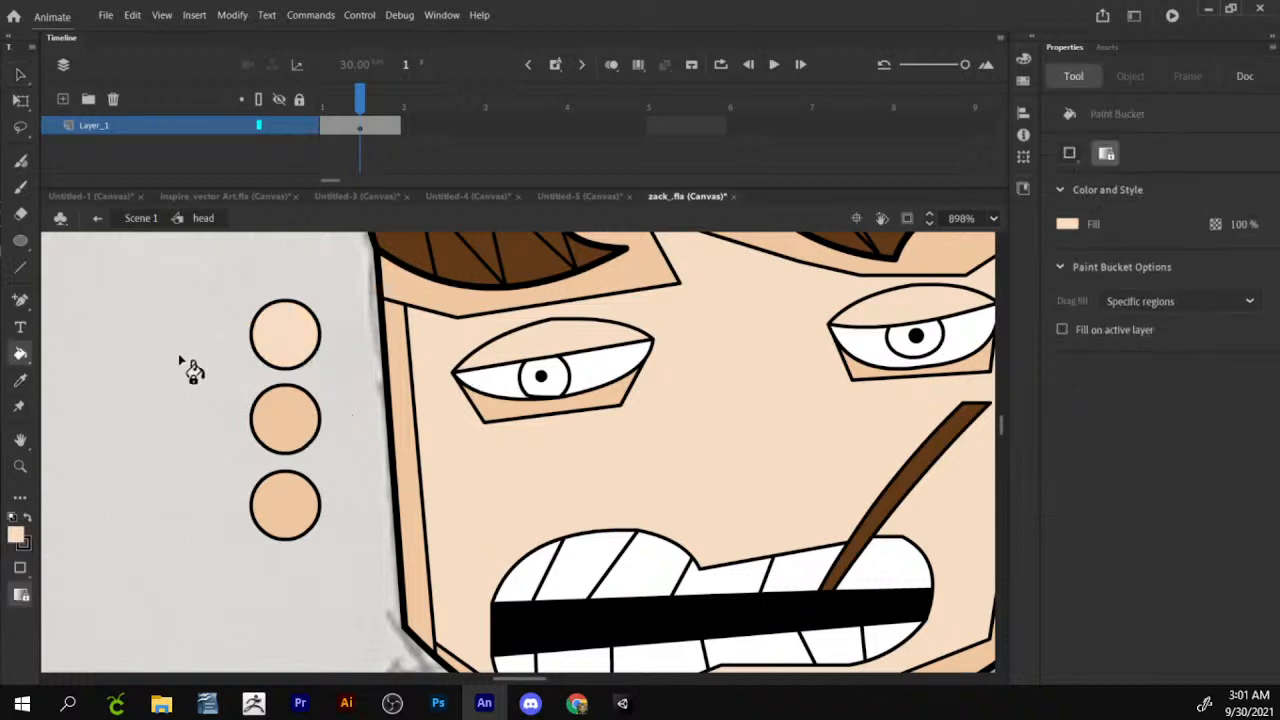
click(20, 380)
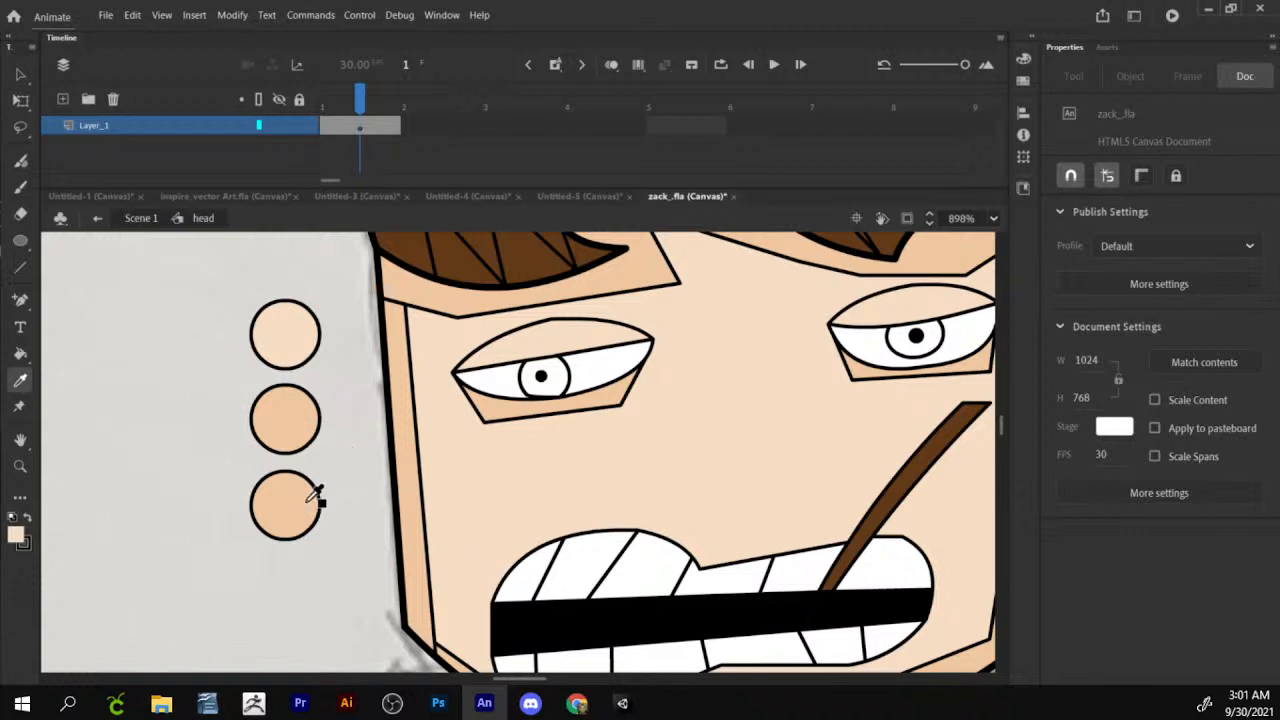
click(287, 345)
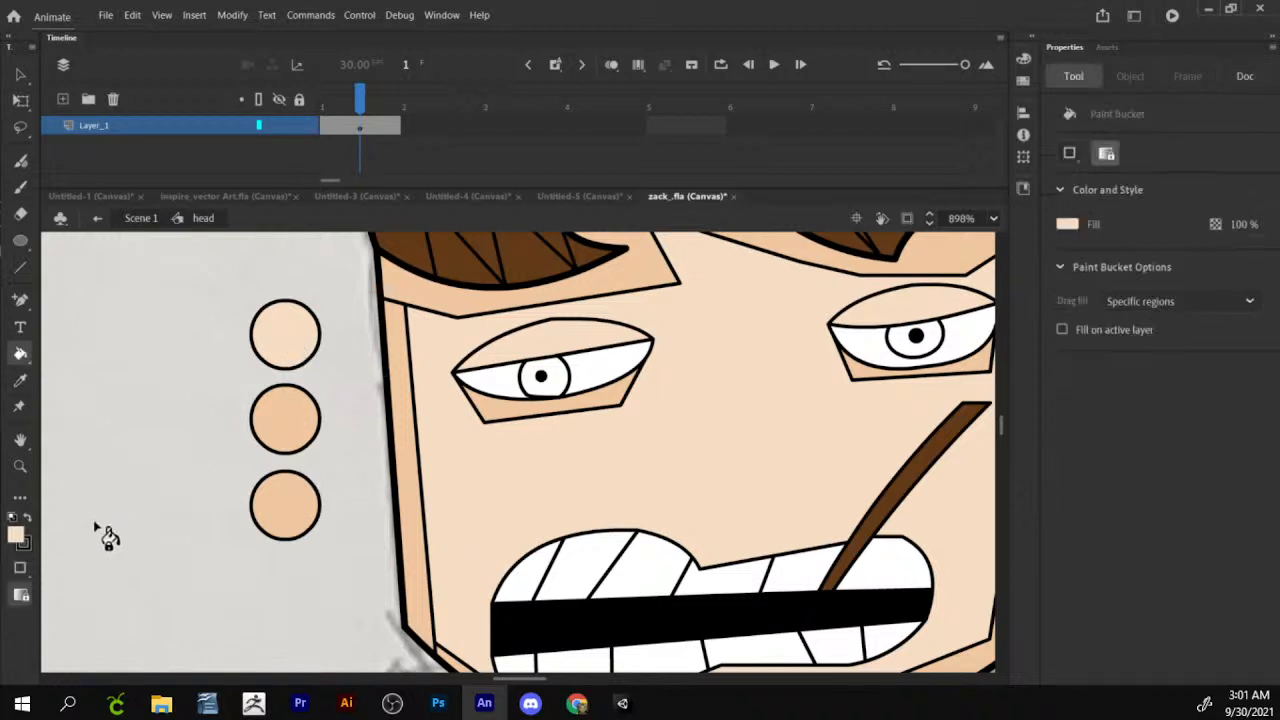
Lighten the fill colour to the highlight tone FEEFE0 and fill the bottom swatch circle with it.
click(17, 538)
click(305, 333)
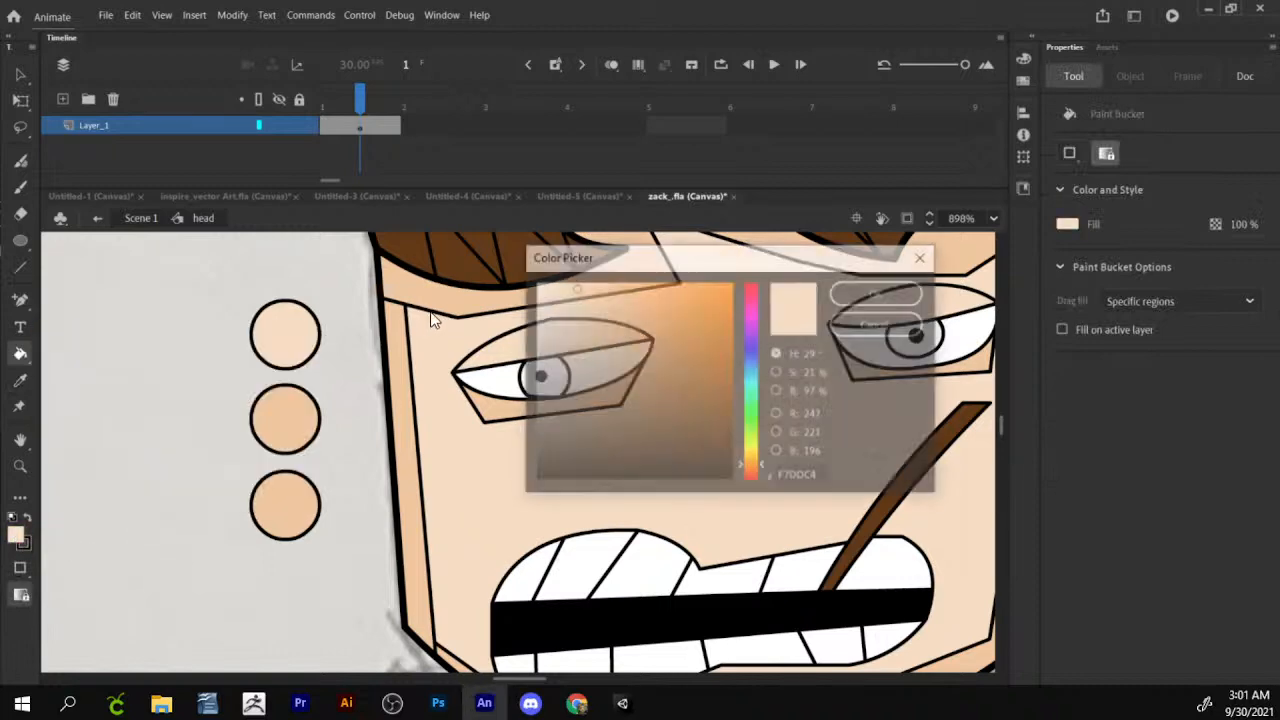
drag(580, 287, 552, 280)
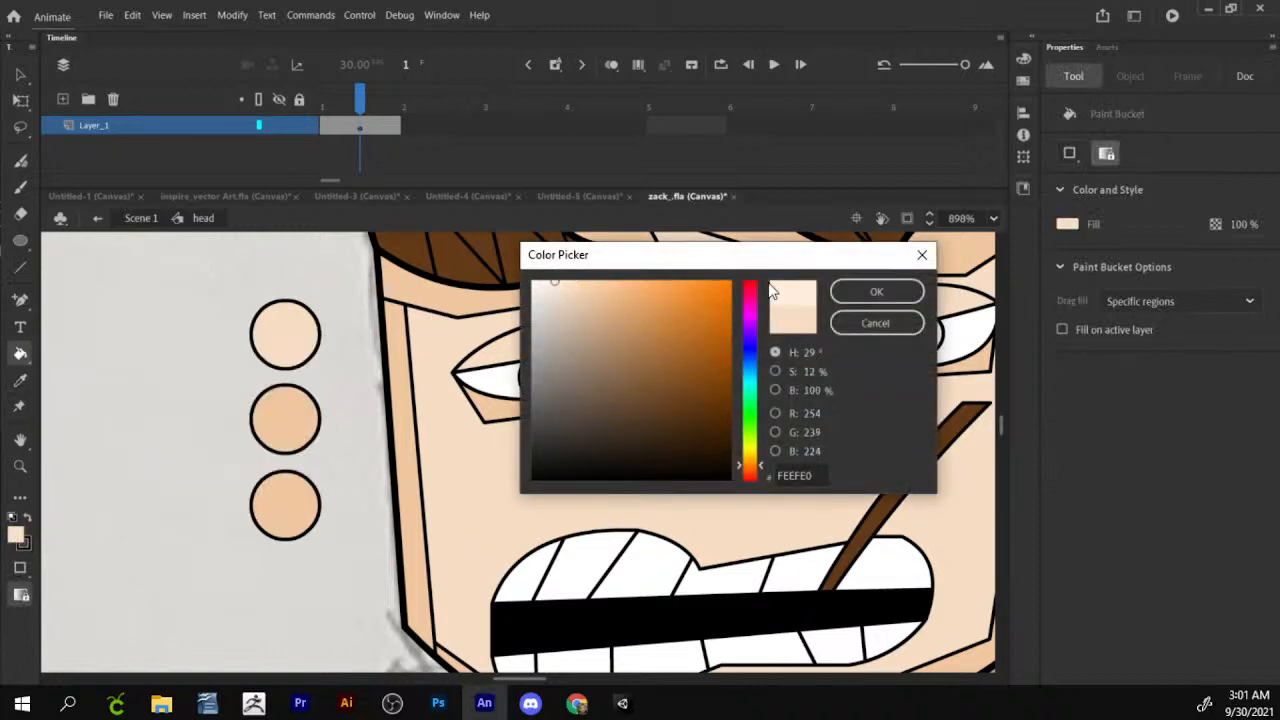
click(876, 291)
click(305, 517)
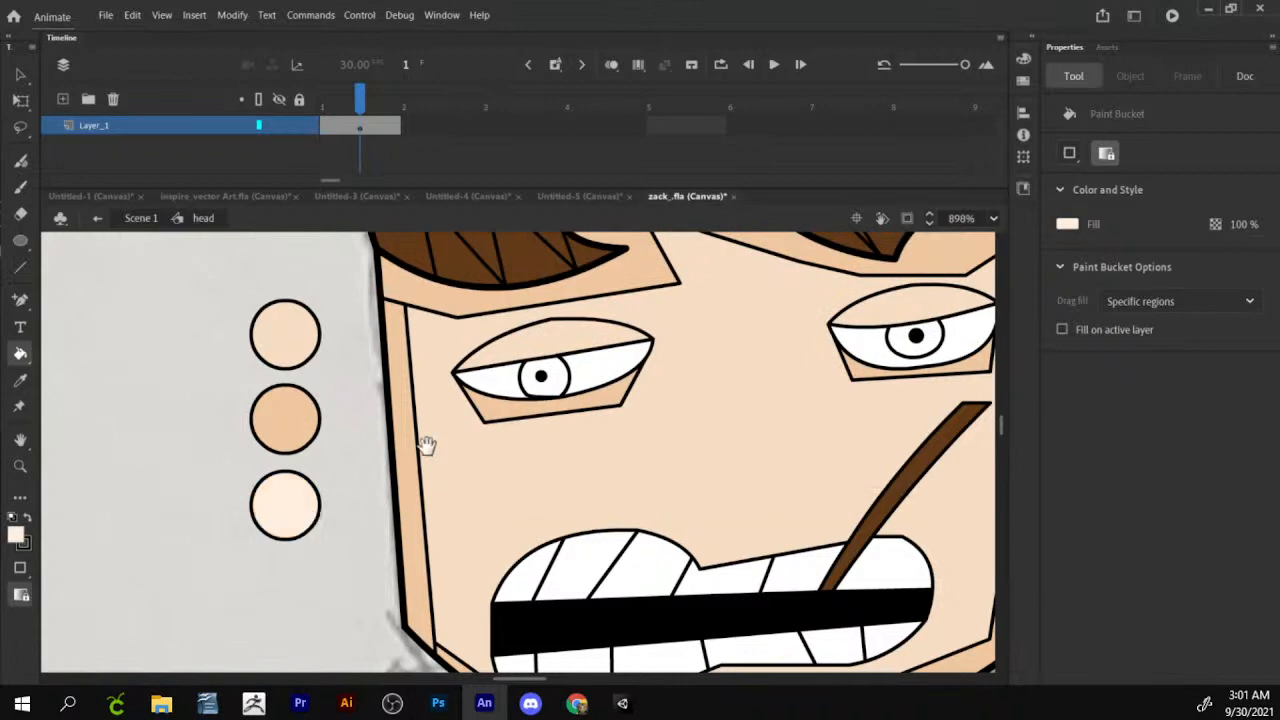
Delete the shadow boundary line running down the left side of the face.
drag(428, 447, 379, 431)
key(v)
drag(262, 441, 258, 451)
drag(329, 378, 188, 429)
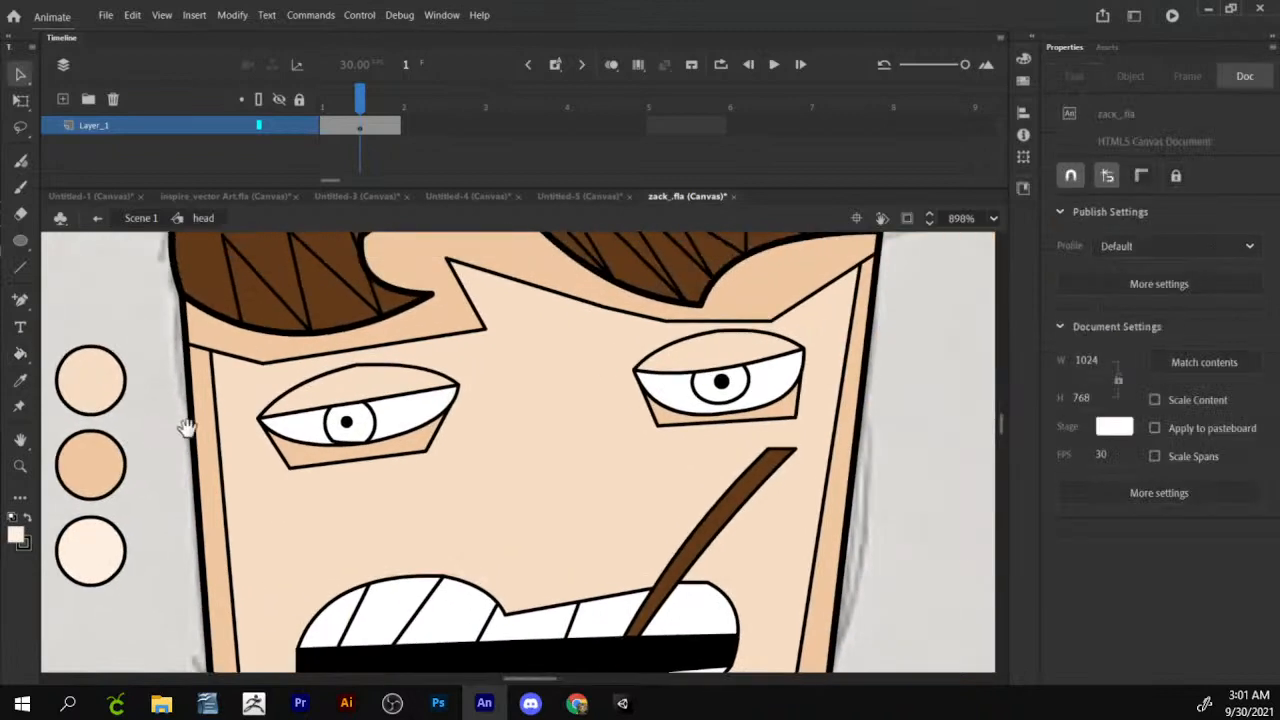
click(219, 410)
click(215, 393)
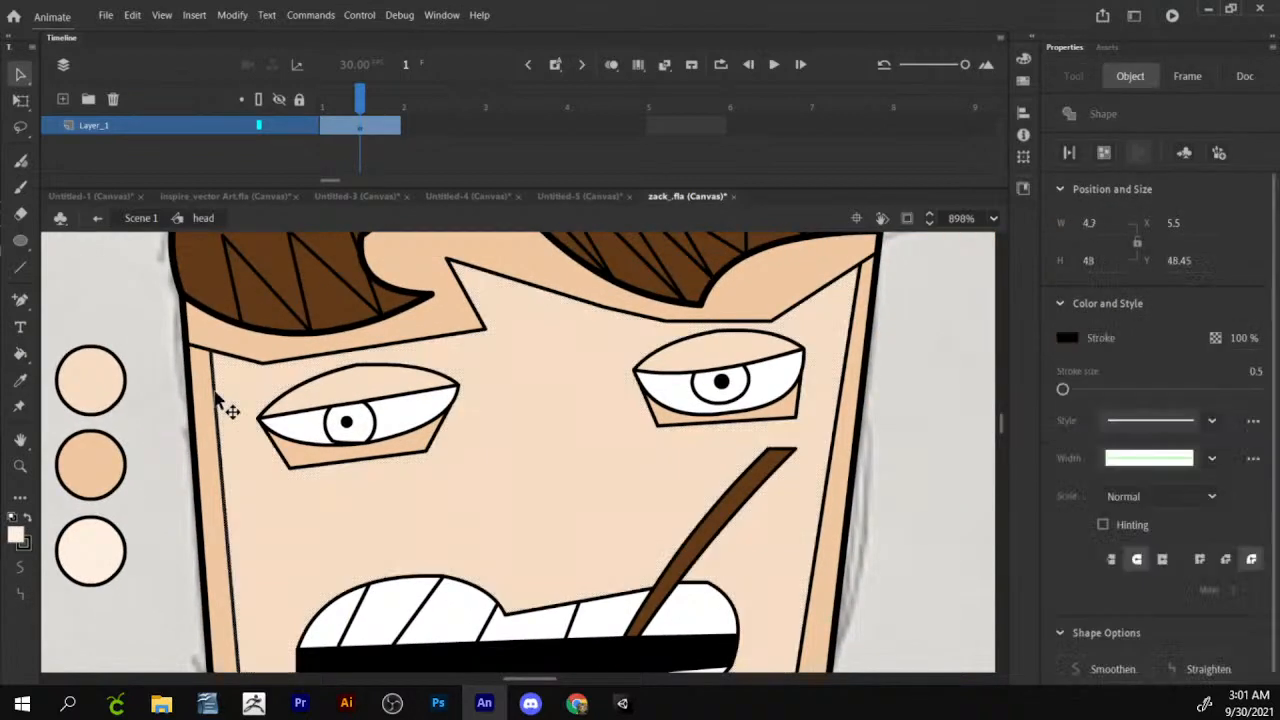
key(Delete)
Delete the short forehead shadow line segments near the left temple and above the right eye.
click(291, 364)
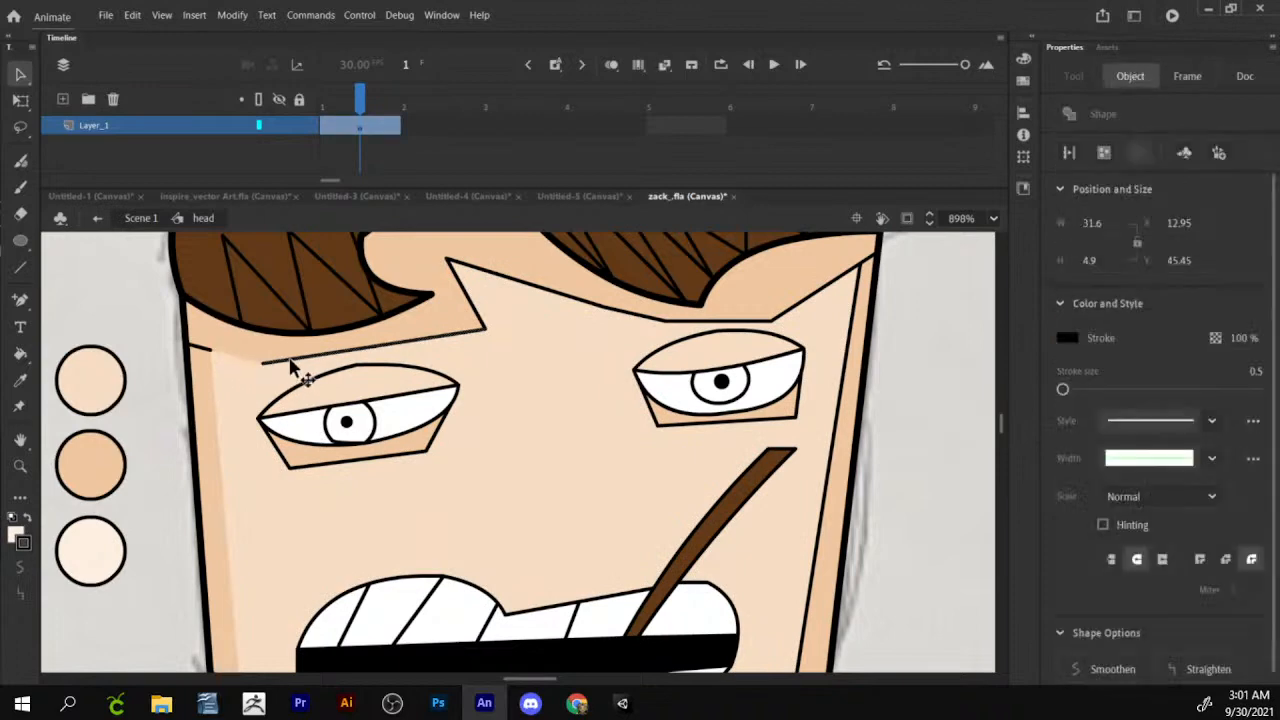
click(294, 368)
click(729, 318)
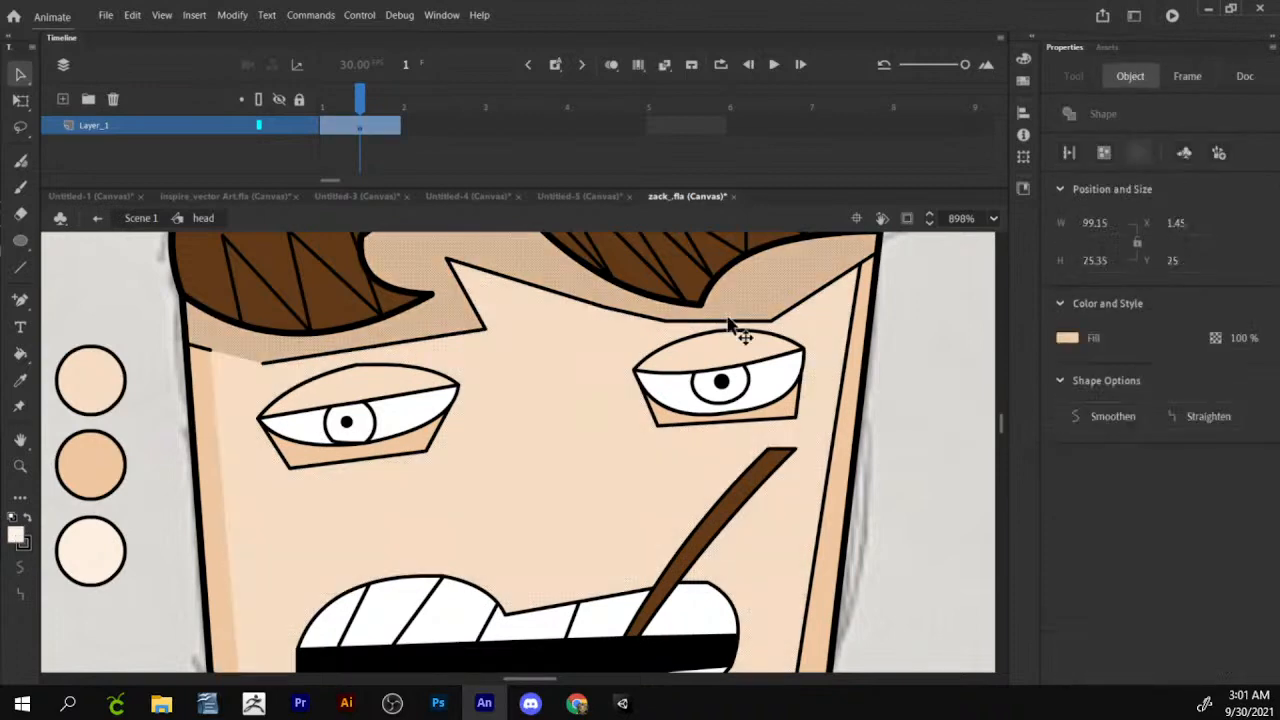
click(729, 321)
key(Delete)
Delete the angular outline segments around the shadow shapes beneath both eyes.
click(756, 420)
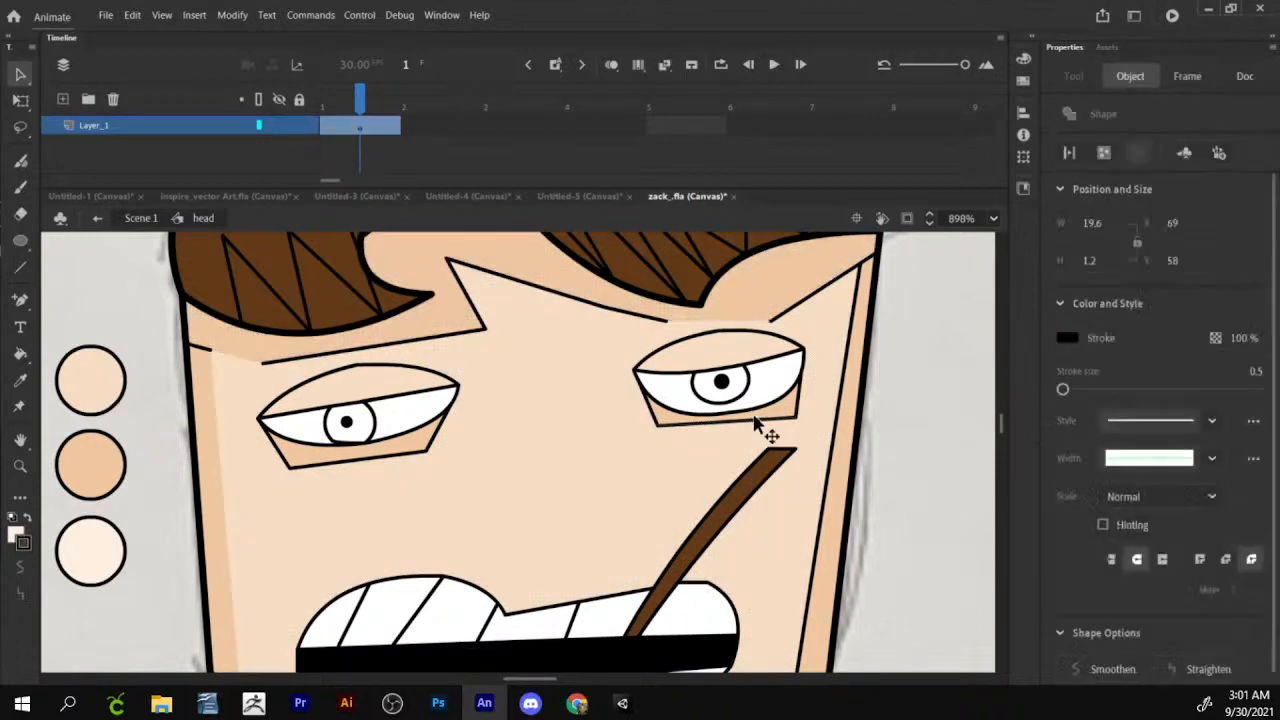
key(Delete)
click(651, 421)
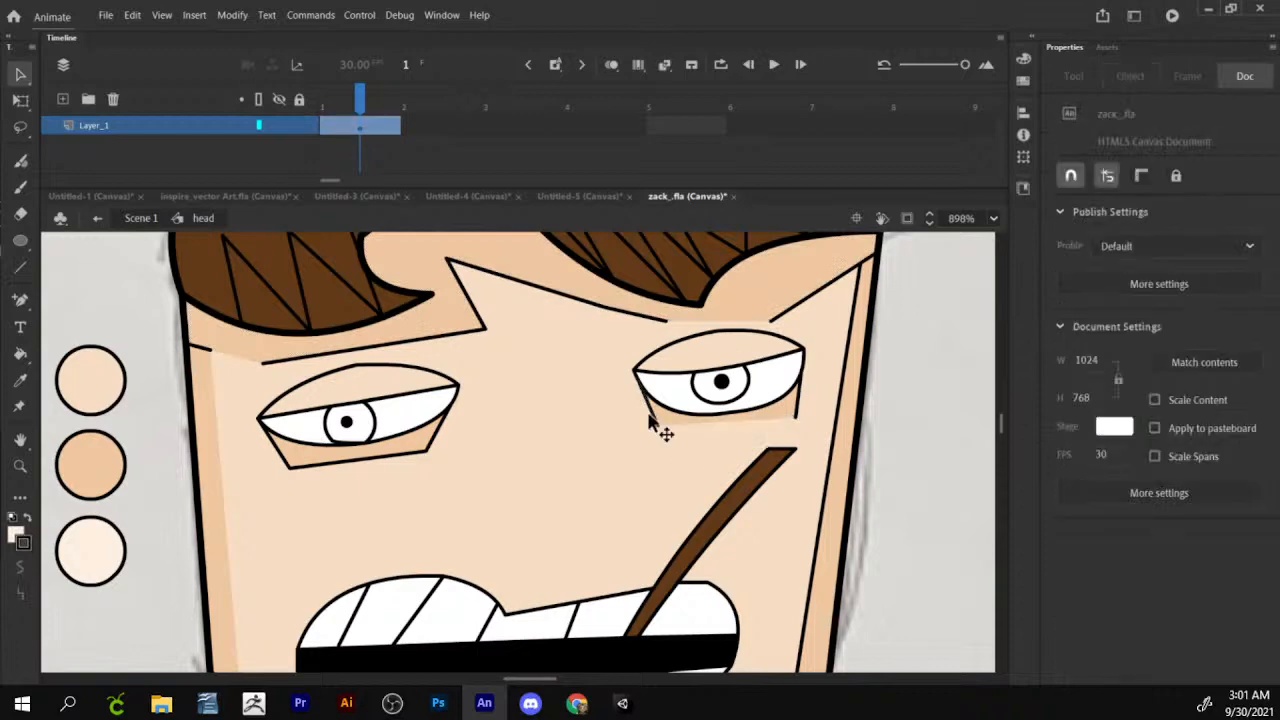
click(420, 460)
click(415, 455)
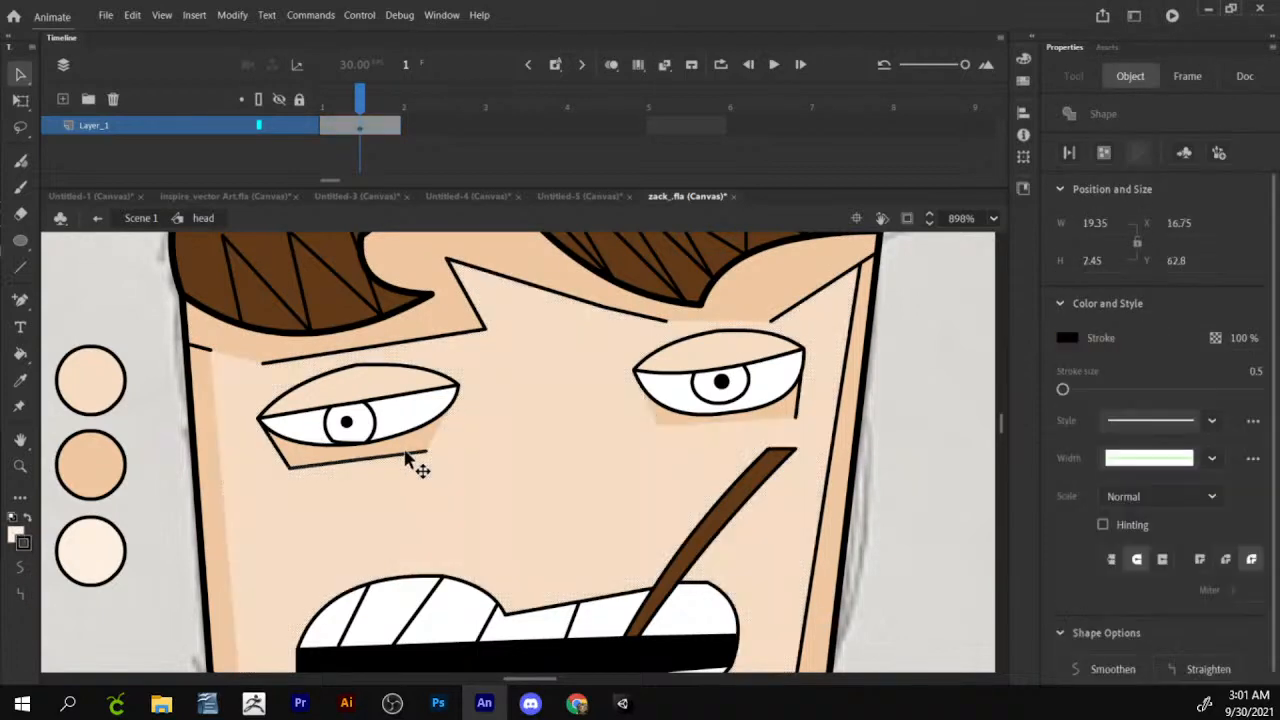
key(Delete)
click(279, 450)
key(Delete)
Delete the forehead shadow boundary segments above the left eye and beneath the central fringe.
click(353, 349)
key(Delete)
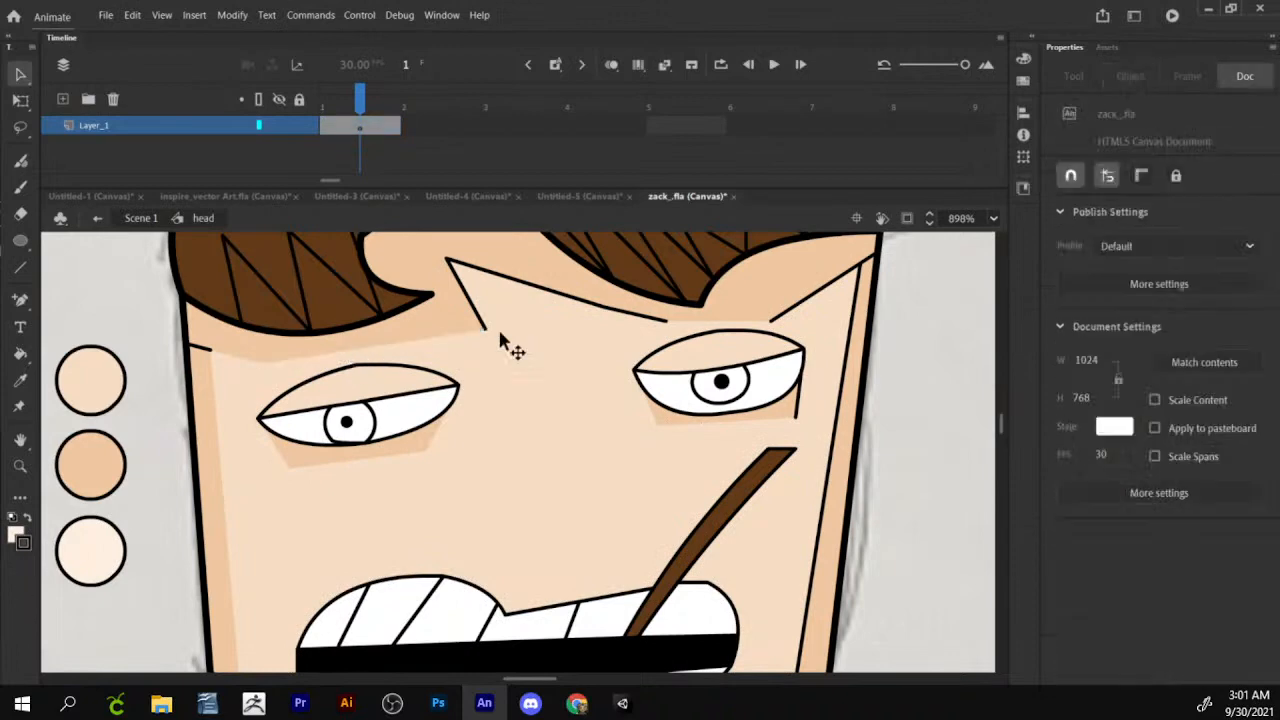
drag(540, 300, 516, 364)
click(558, 366)
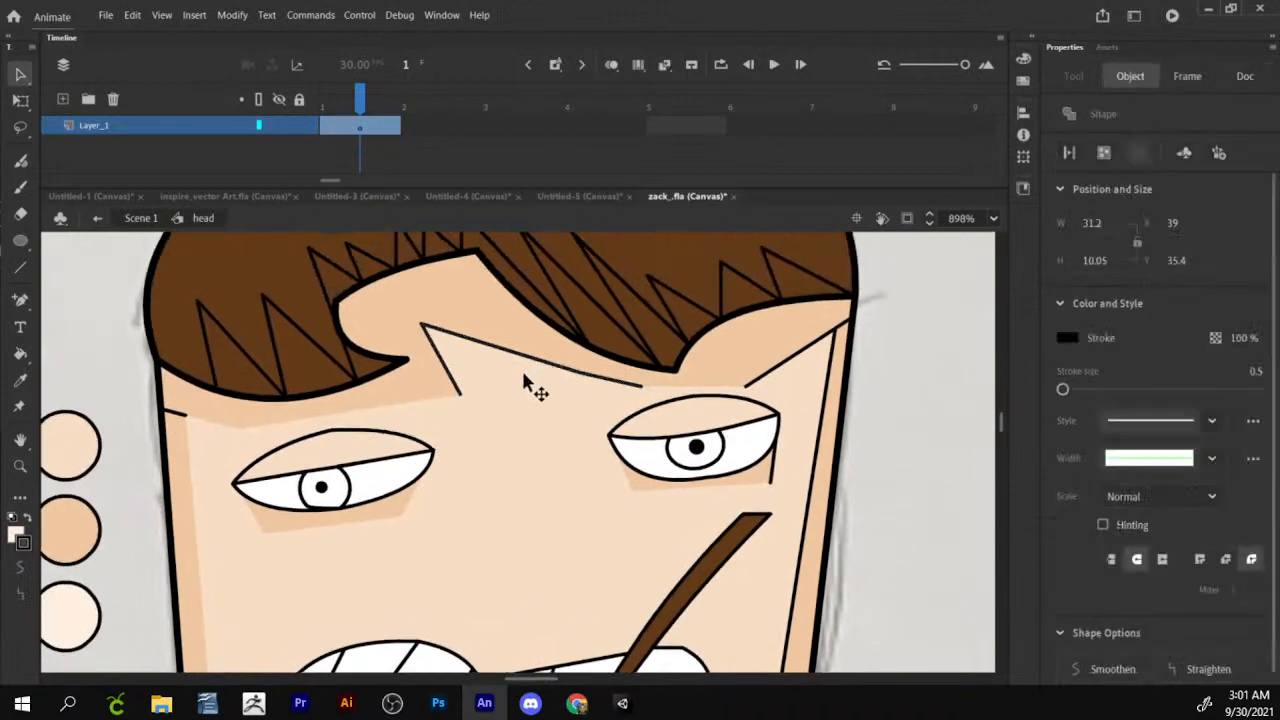
key(Delete)
Delete the shadow boundary line segments along the left corner of the jaw.
drag(214, 523, 541, 361)
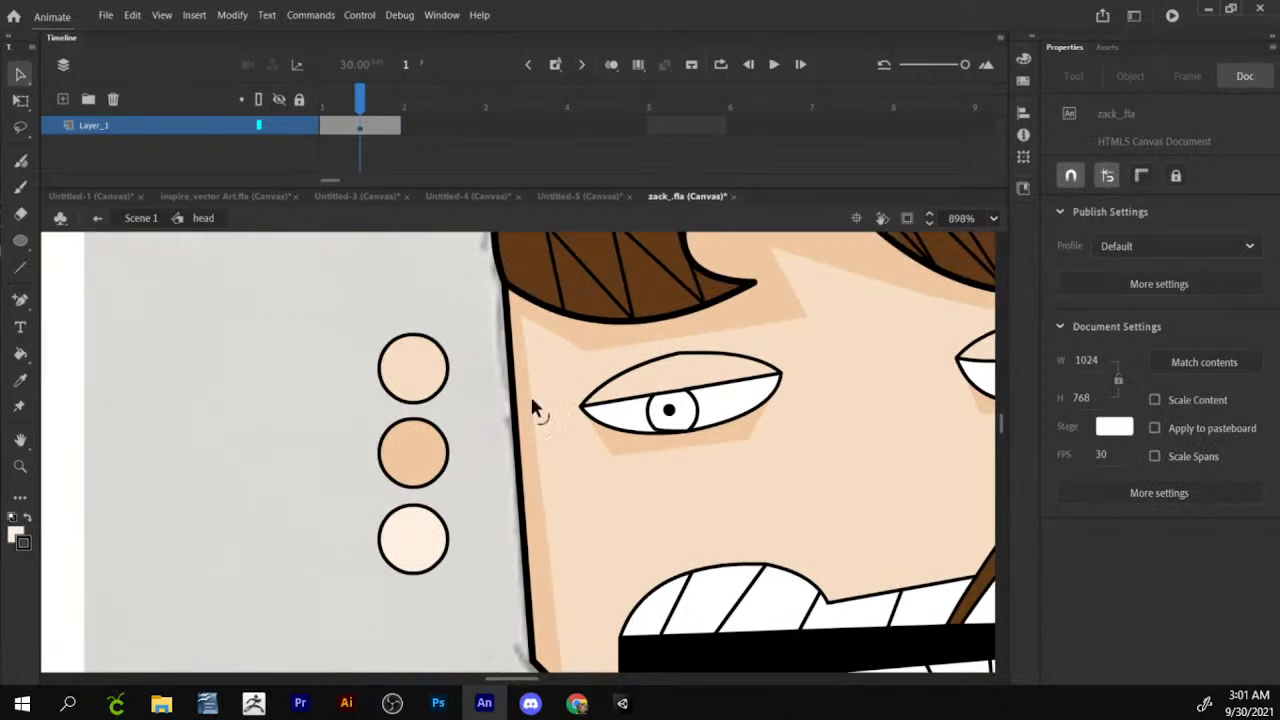
scroll(538, 380, down, 3)
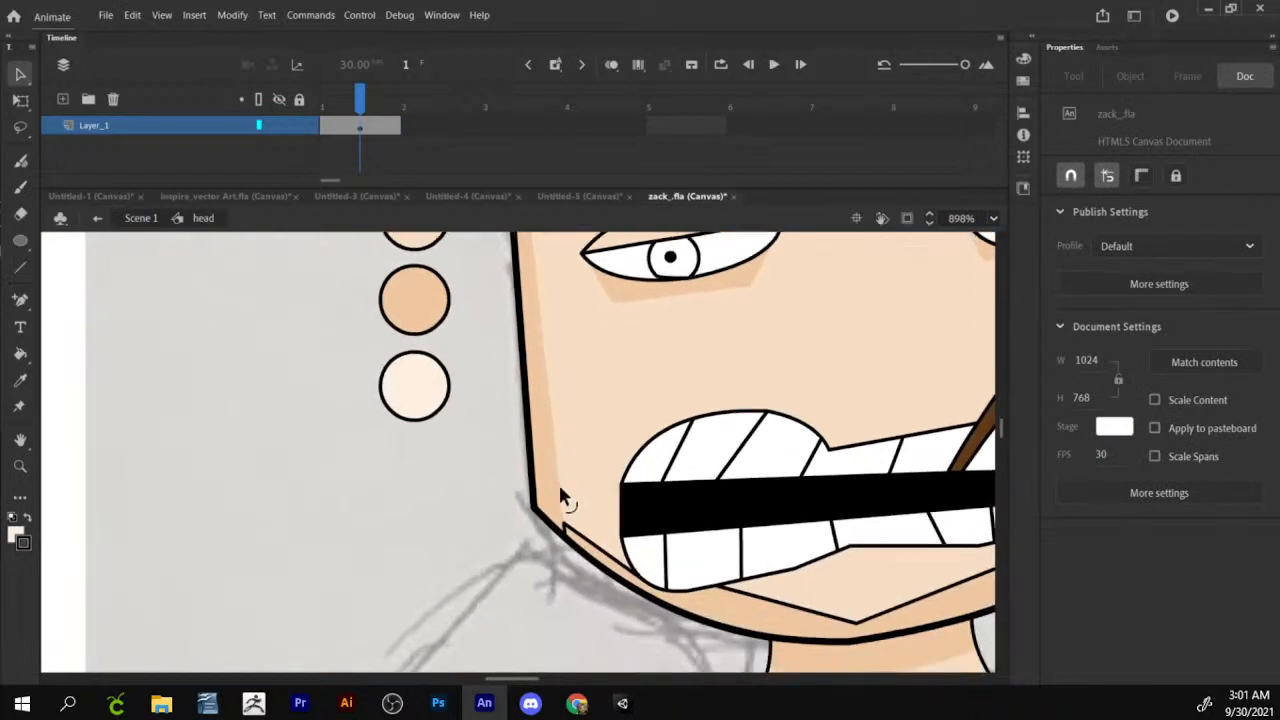
drag(558, 482, 529, 386)
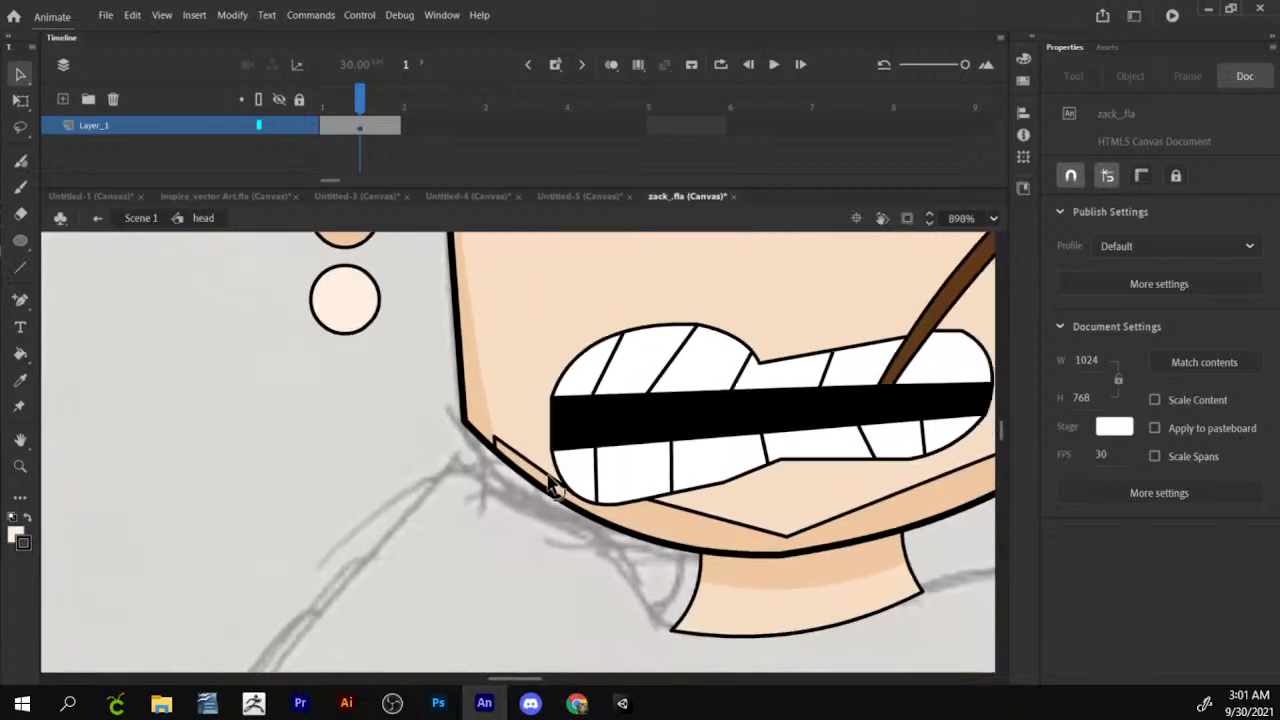
drag(551, 486, 500, 418)
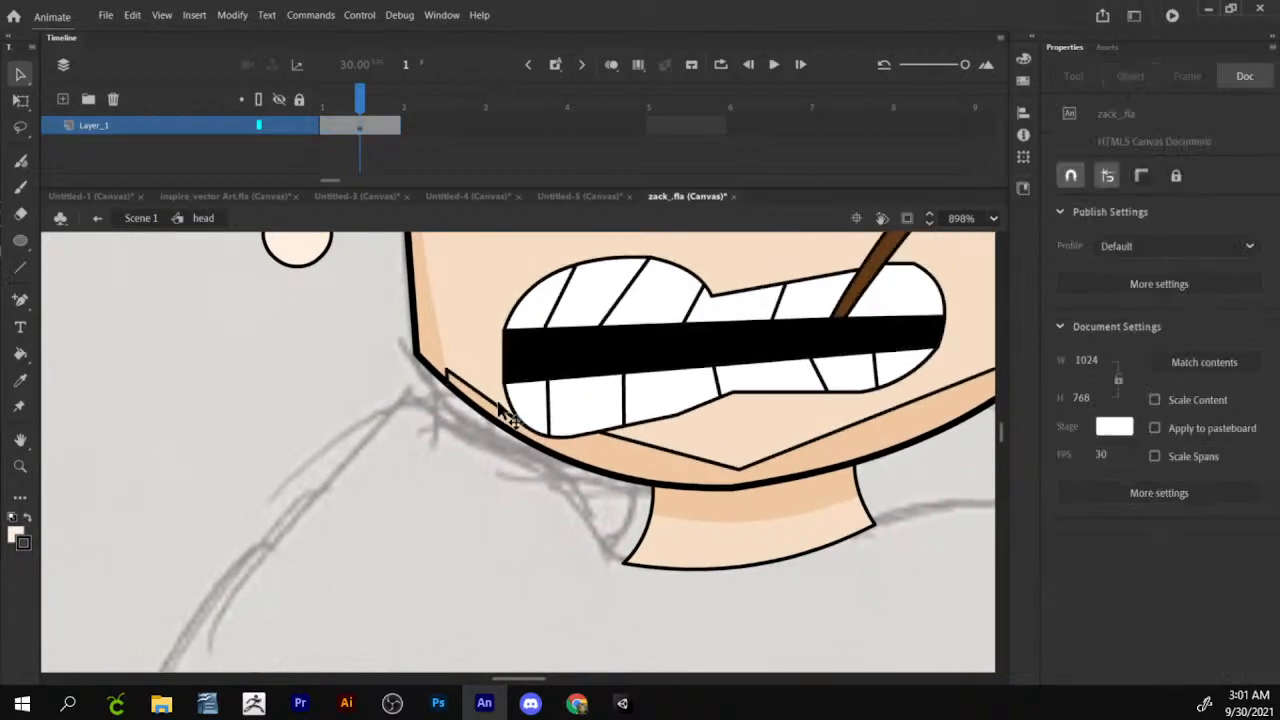
click(498, 408)
key(Delete)
click(449, 373)
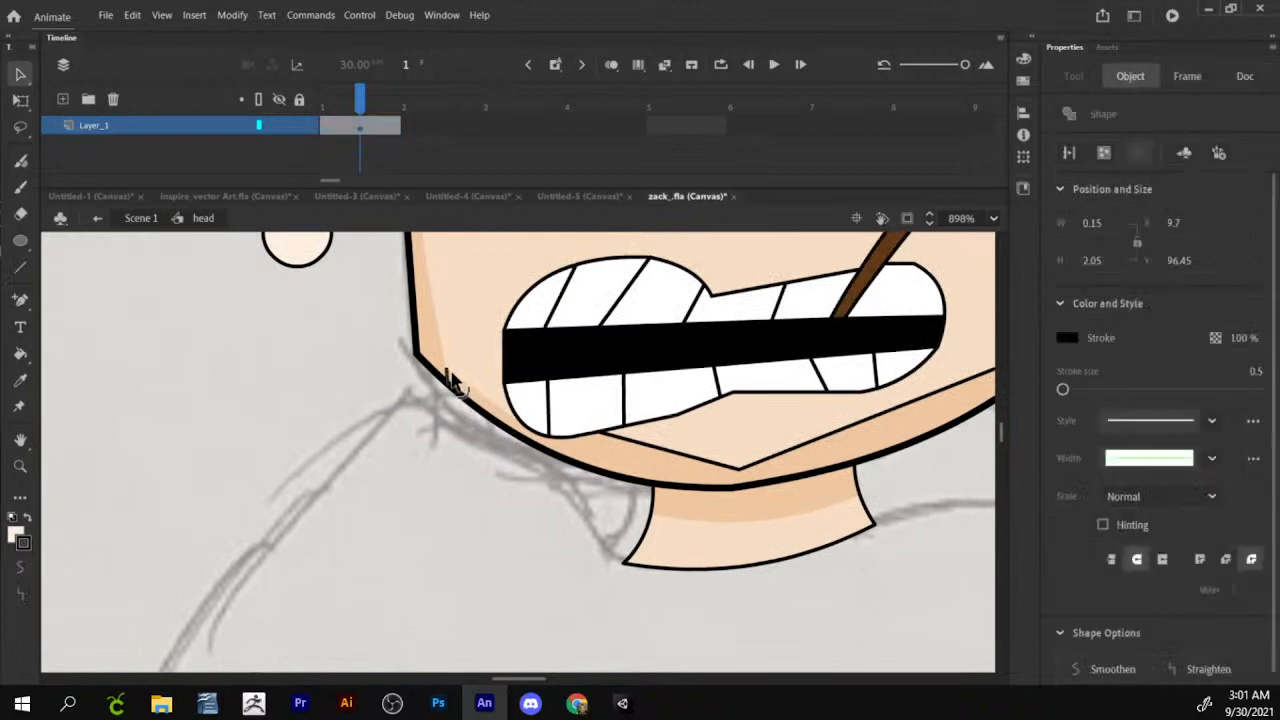
key(Delete)
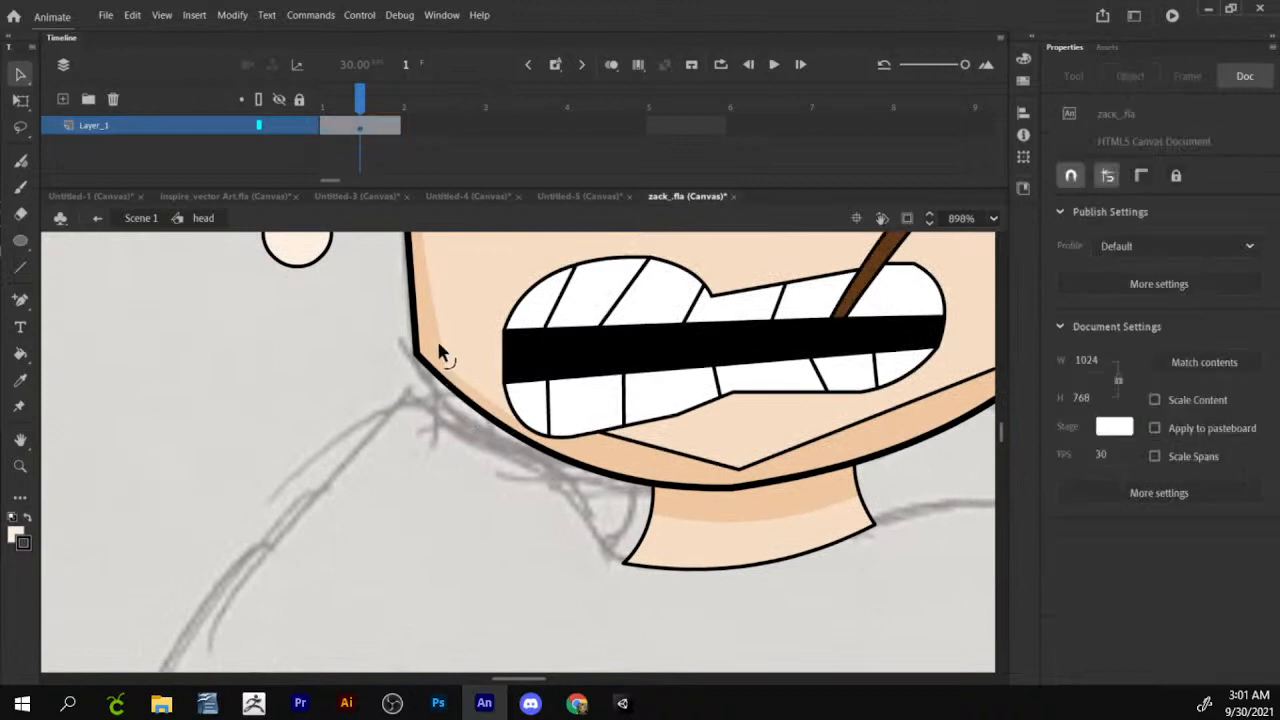
Delete the angled shadow boundary lines across the chin beneath the mouth.
click(719, 463)
key(Delete)
drag(675, 450, 650, 460)
click(791, 449)
key(Delete)
Reshape the angular shadow beneath the left eye into a rounded curve that follows the lower eyelid.
drag(734, 458, 270, 560)
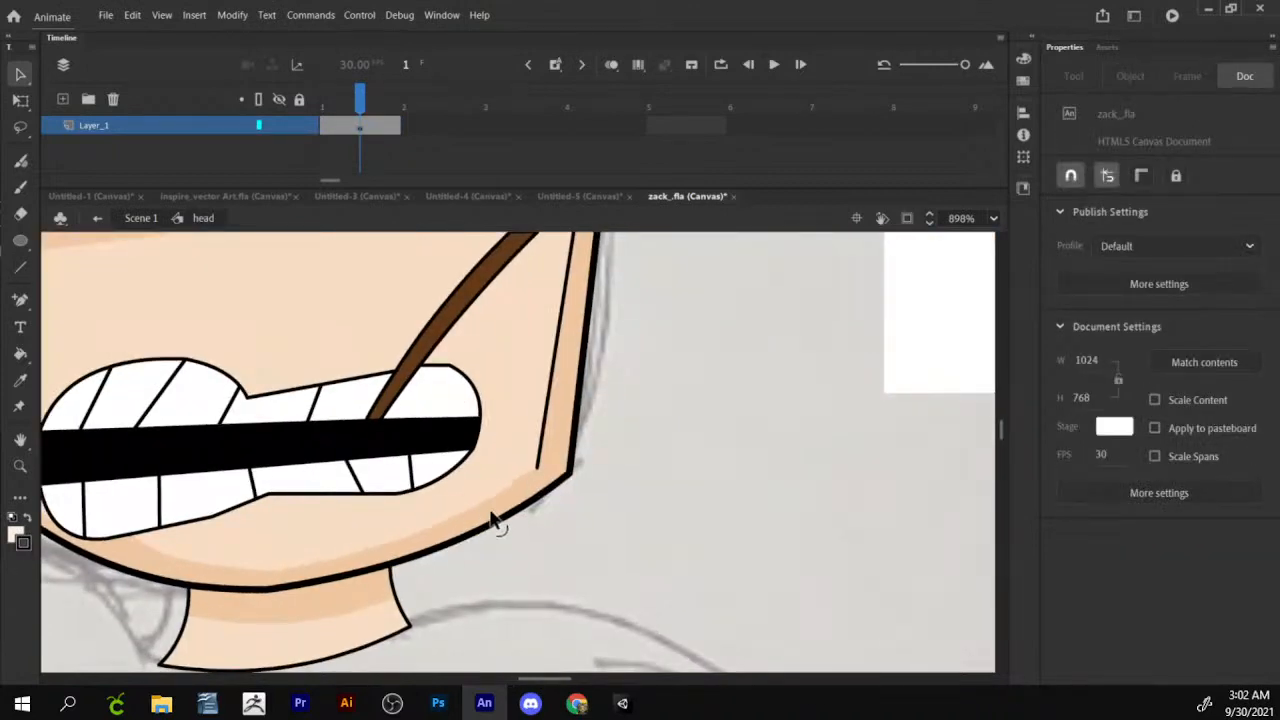
scroll(510, 524, up, 2)
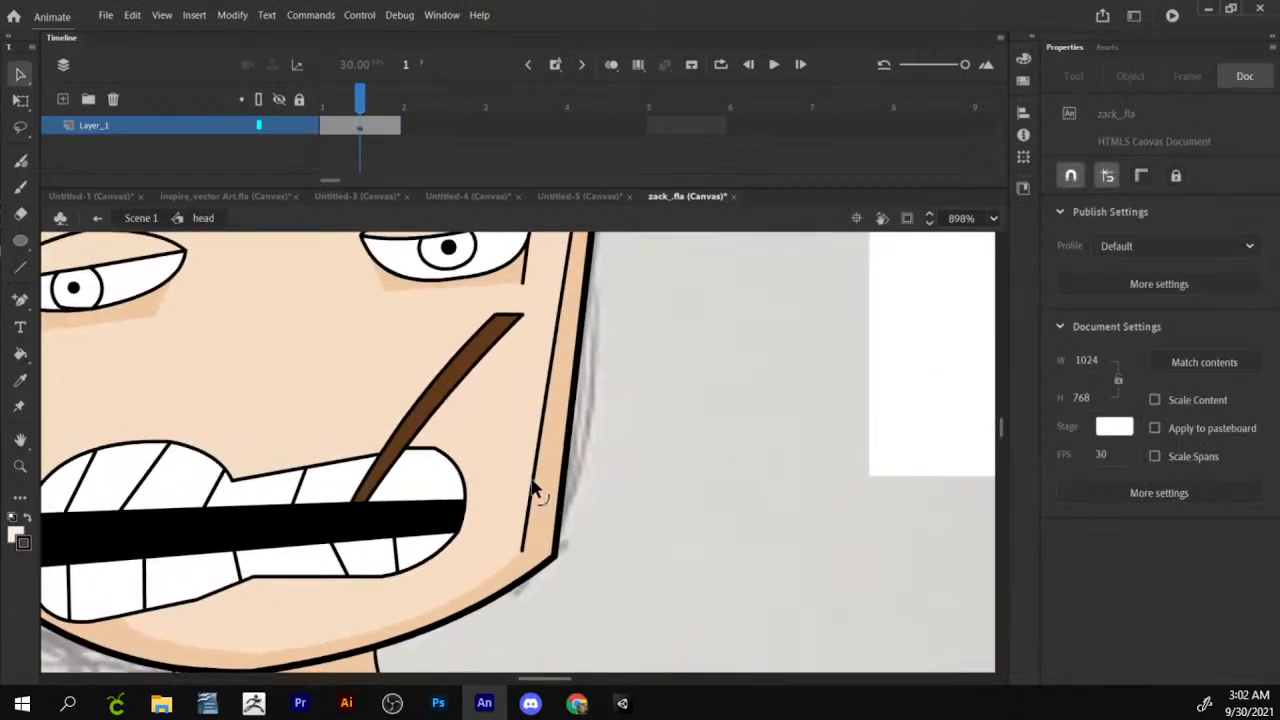
scroll(543, 414, up, 2)
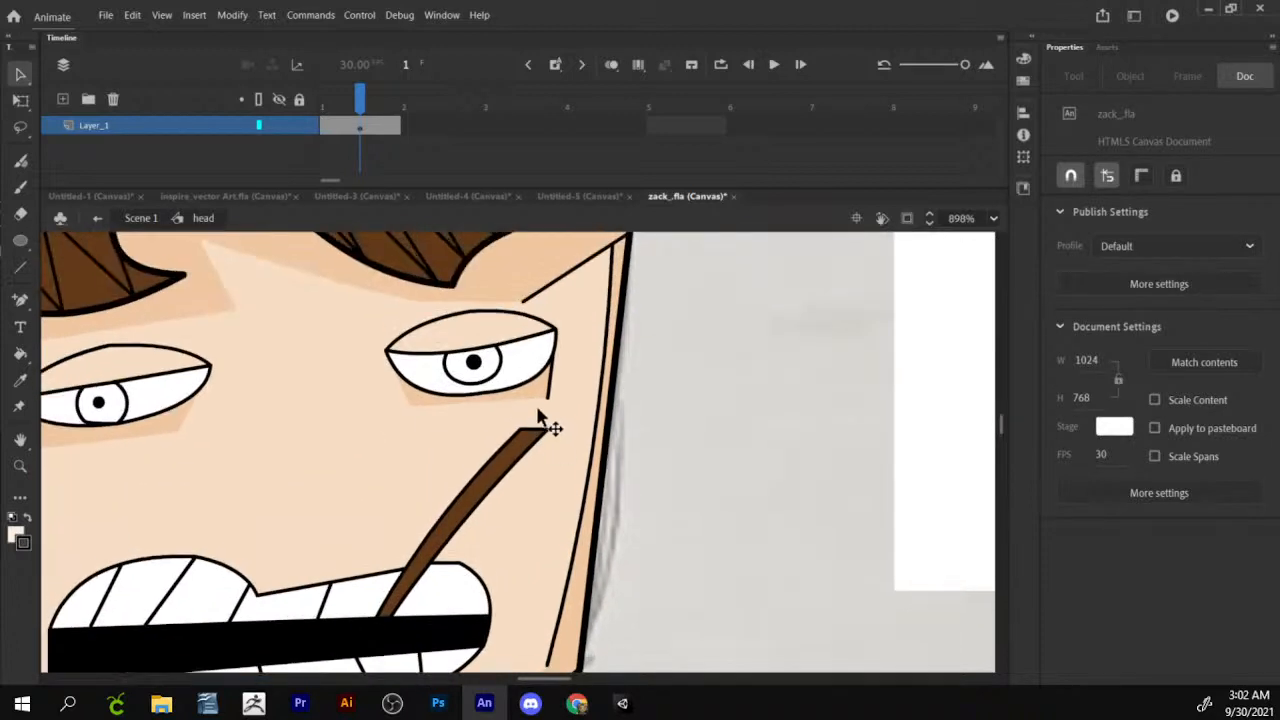
scroll(510, 402, left, 1)
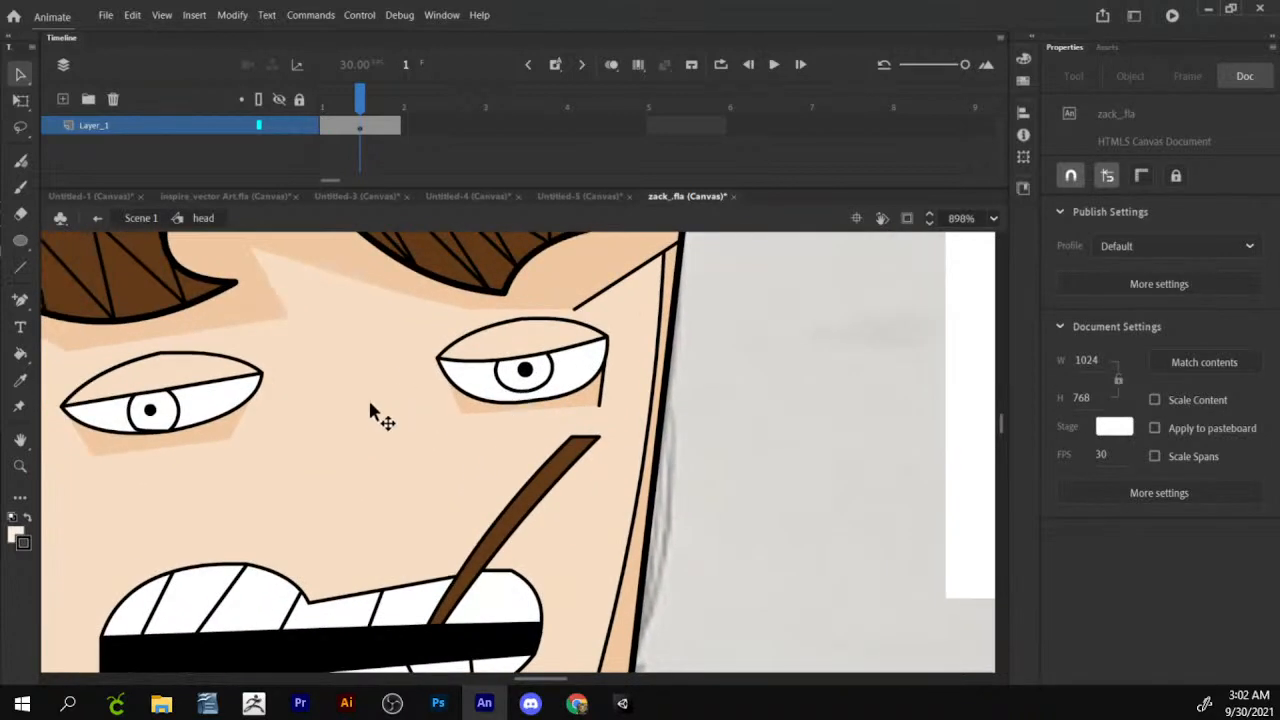
click(20, 354)
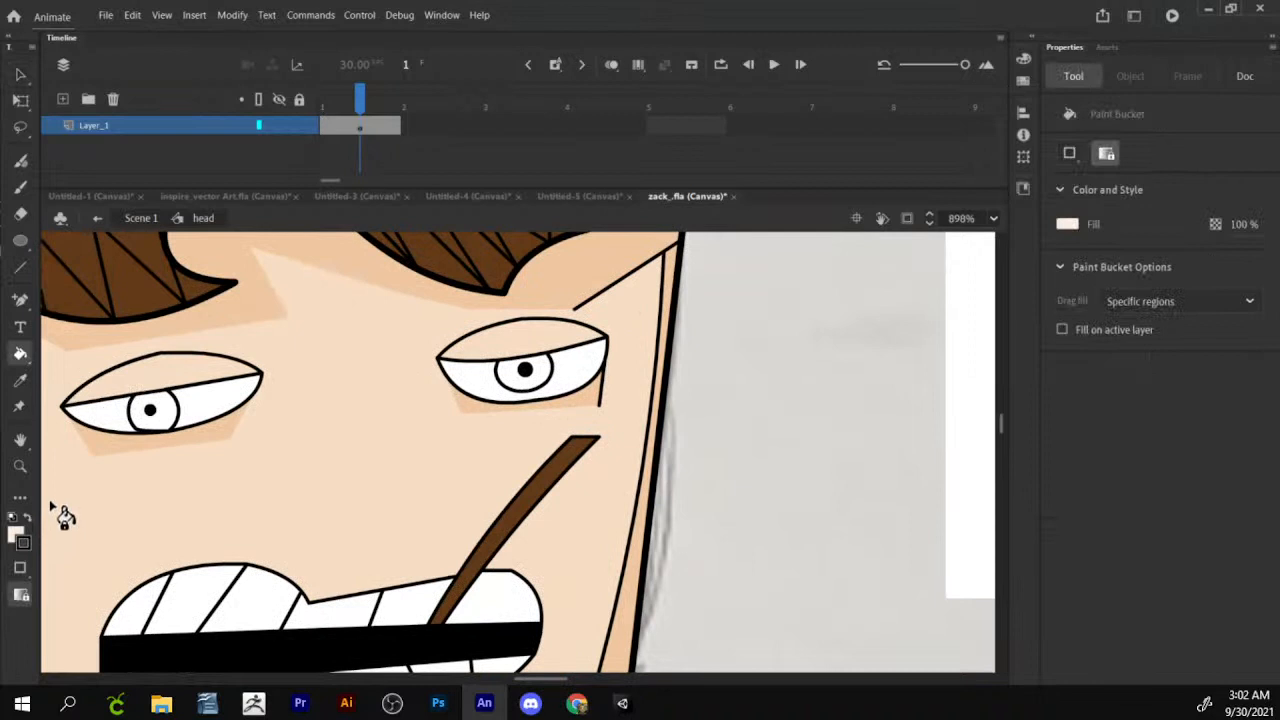
scroll(238, 441, left, 1)
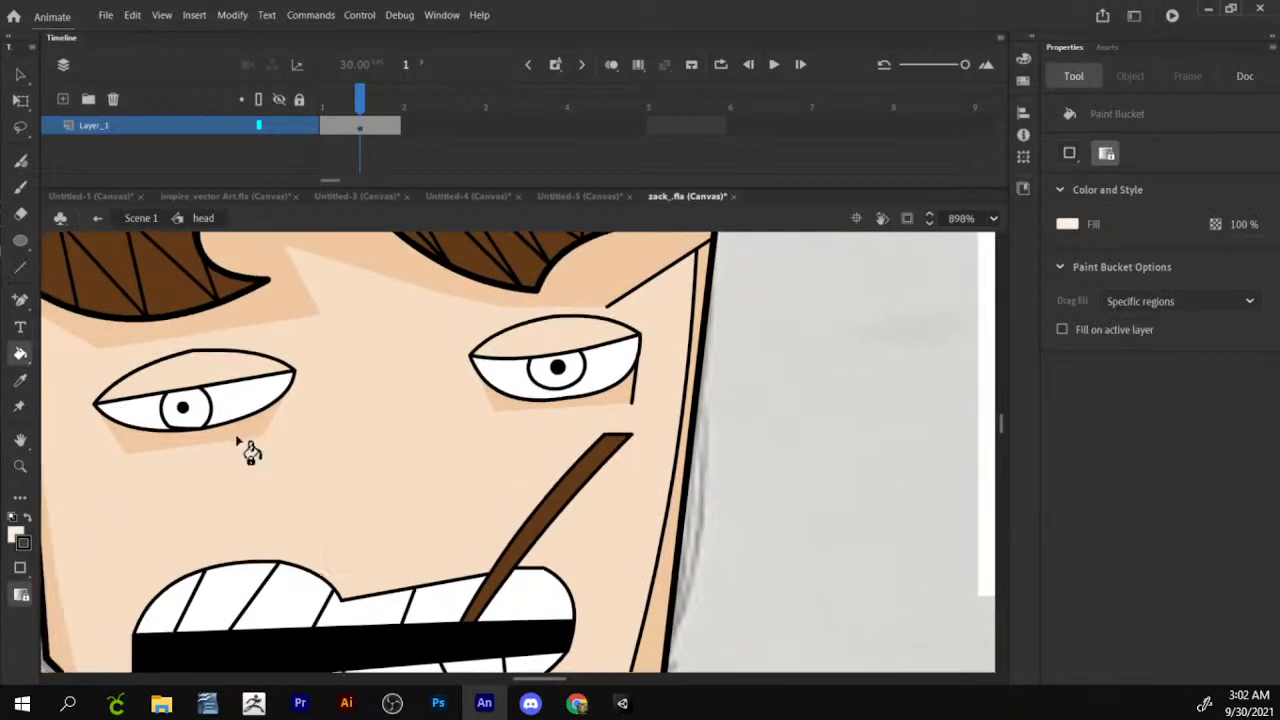
key(v)
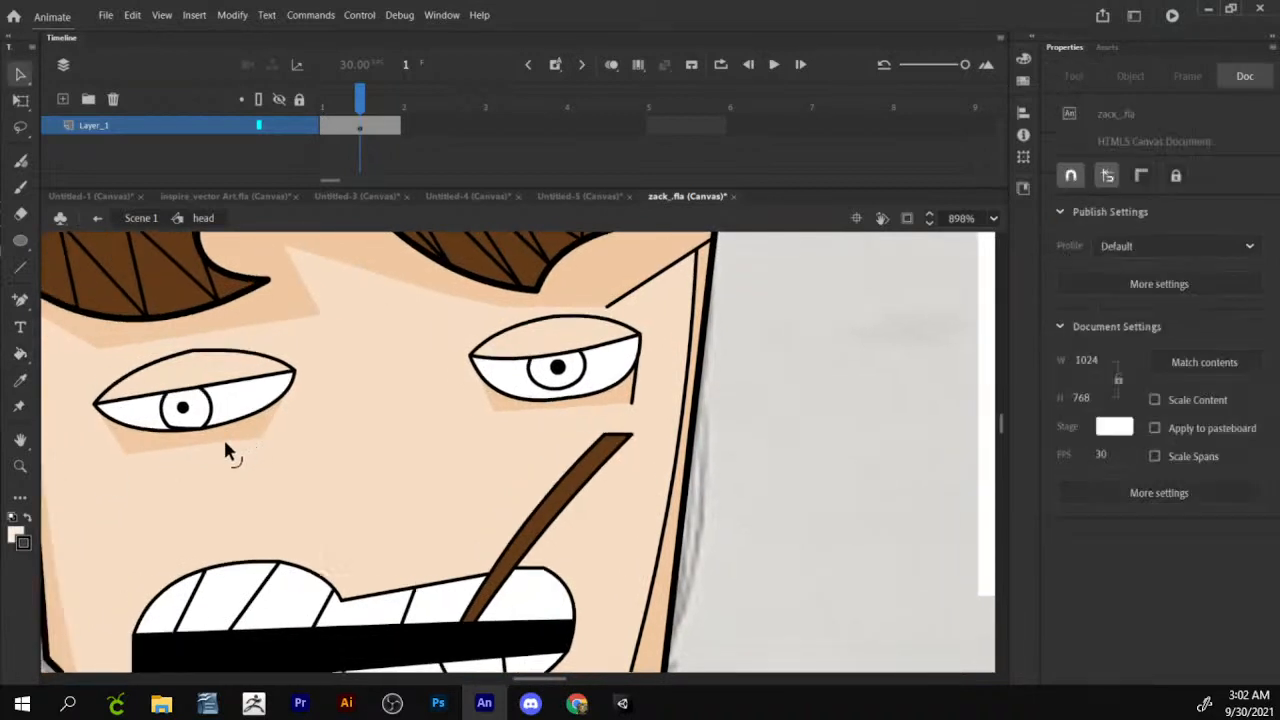
drag(226, 442, 222, 459)
drag(124, 456, 127, 441)
drag(263, 437, 274, 488)
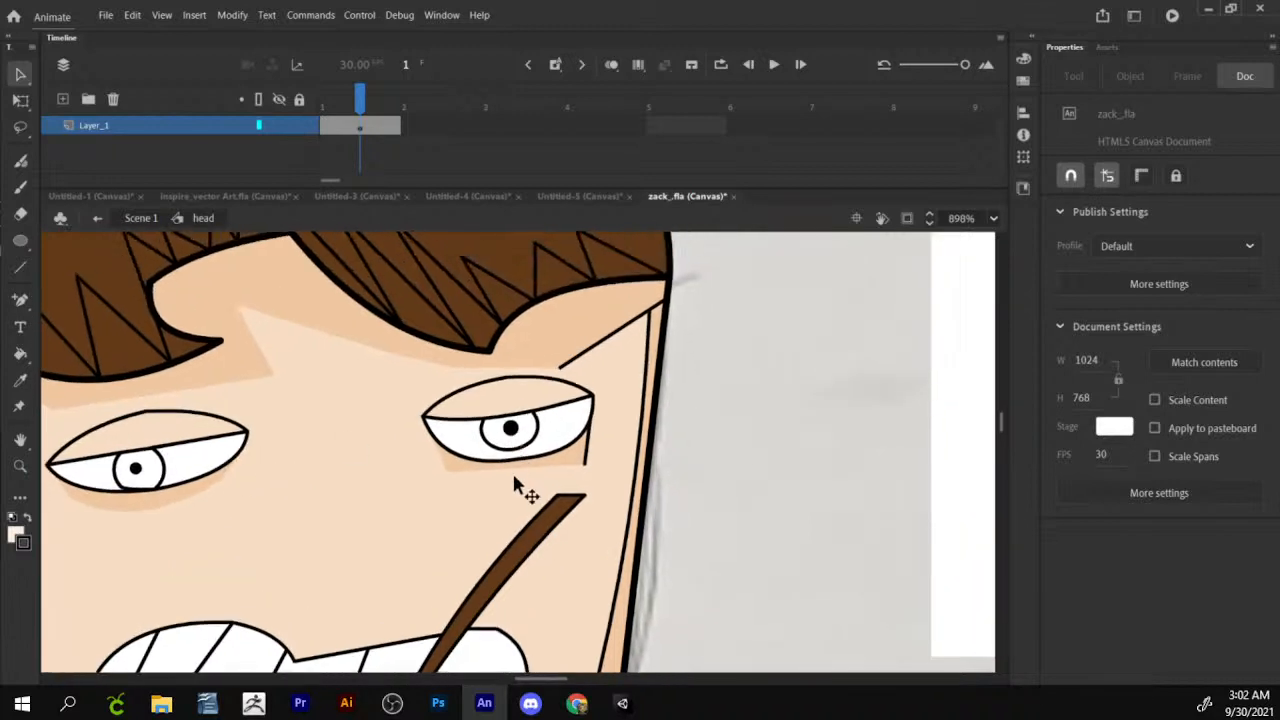
Round off the shadow beneath the right eye and delete the leftover line at the eye's outer corner.
drag(442, 473, 437, 463)
click(586, 444)
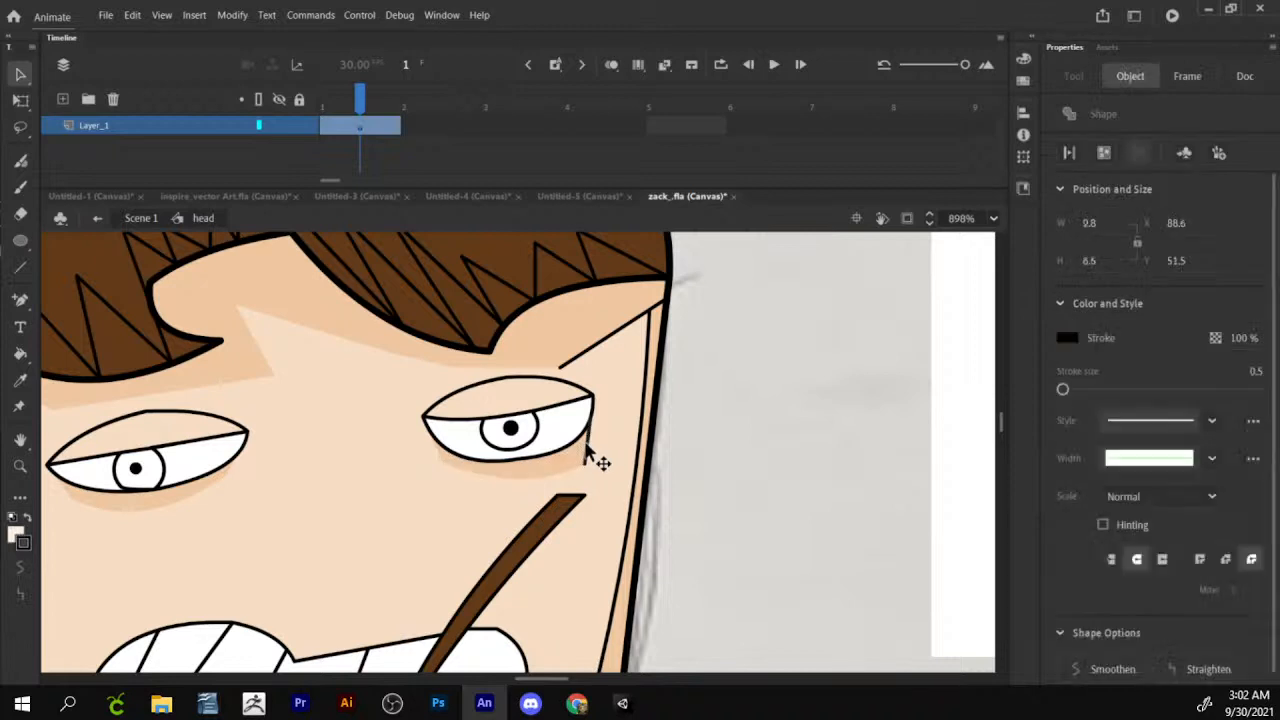
key(Delete)
mouse_move(582, 460)
mouse_down()
mouse_move(591, 437)
mouse_move(566, 450)
mouse_up()
Sample the darker skin shadow colour and fill both upper eyelids with it.
mouse_move(222, 455)
mouse_down()
mouse_move(332, 449)
mouse_move(260, 425)
mouse_up()
click(20, 381)
click(330, 403)
click(302, 460)
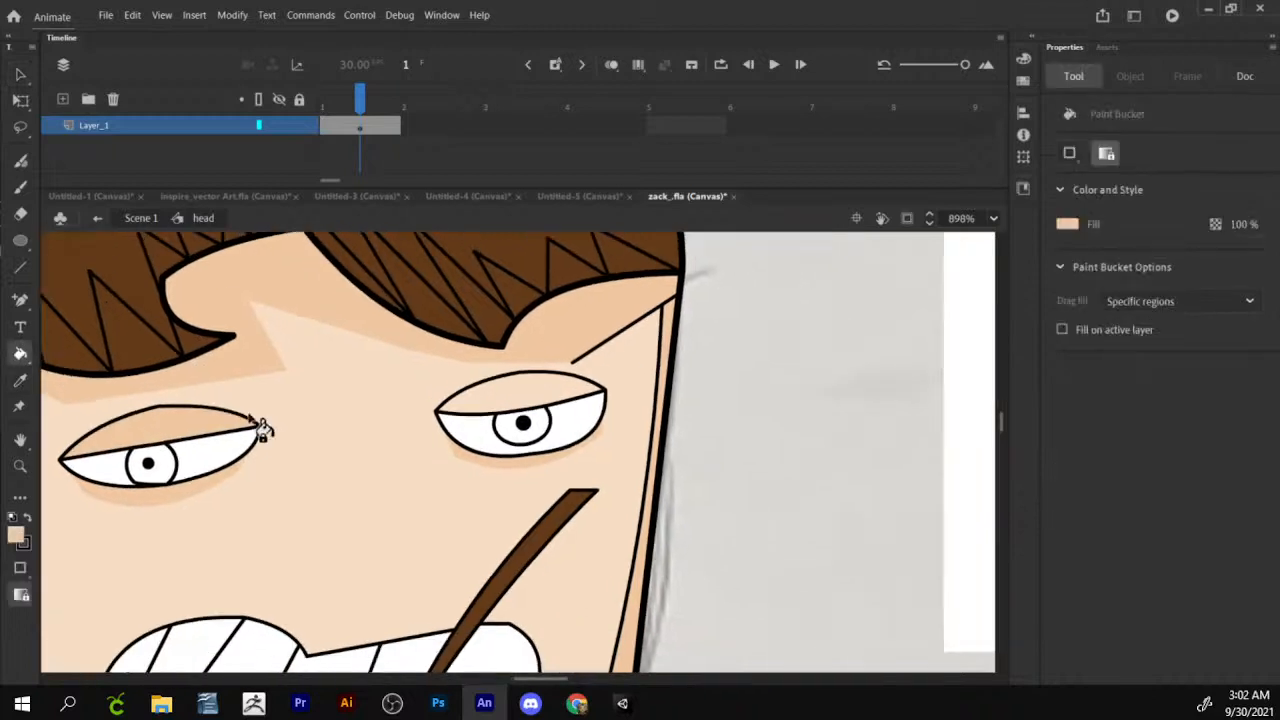
click(552, 398)
drag(596, 415, 685, 338)
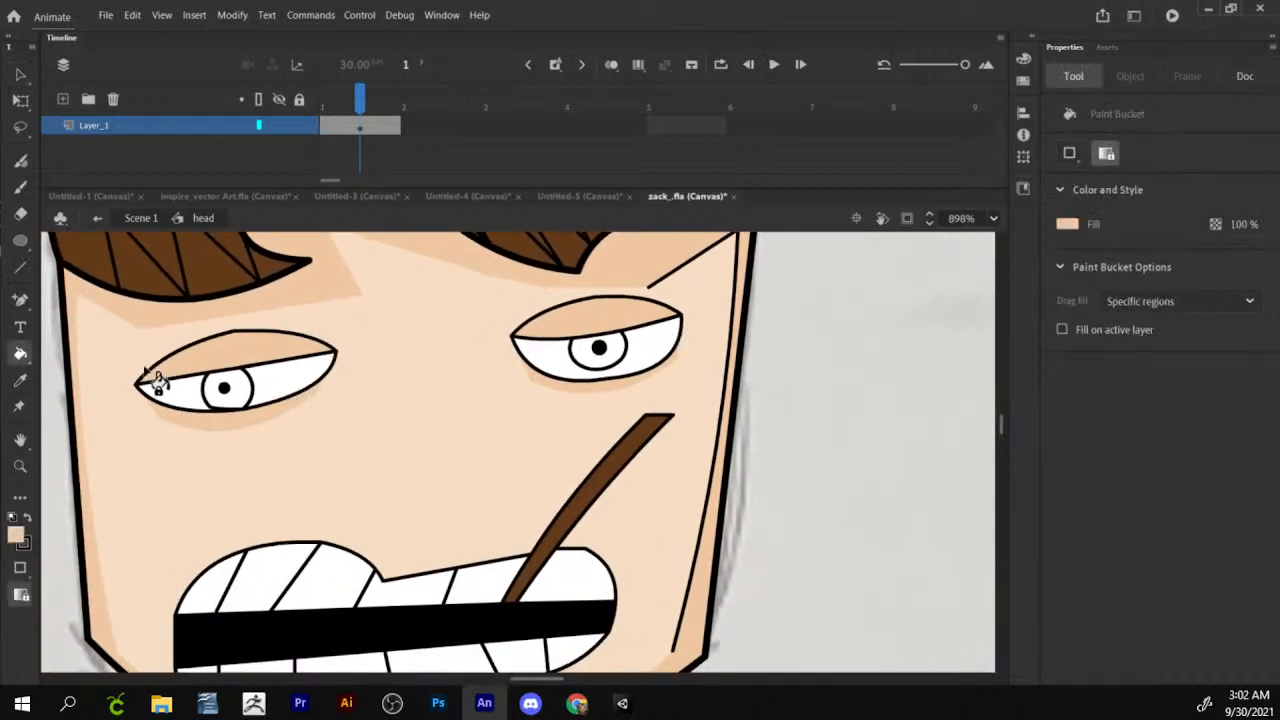
Try filling the left eye's iris with the skin shadow colour, and choose black as the fill colour.
key(v)
click(230, 413)
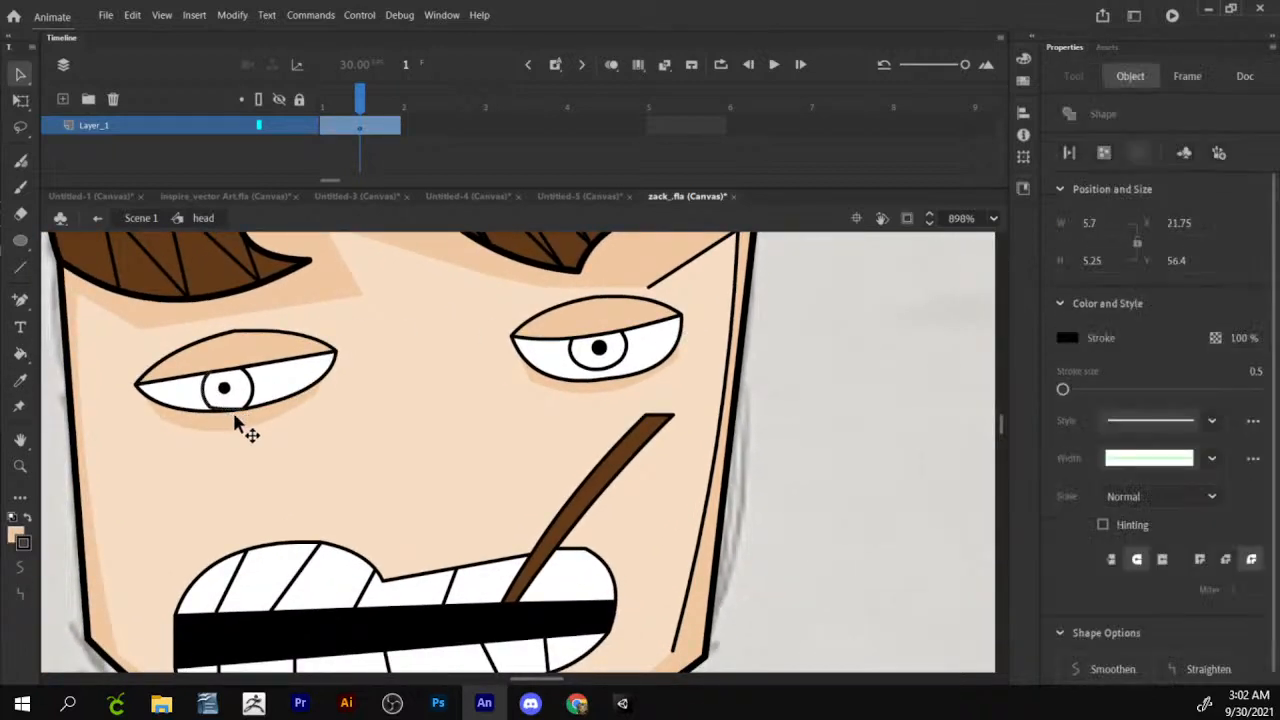
click(24, 355)
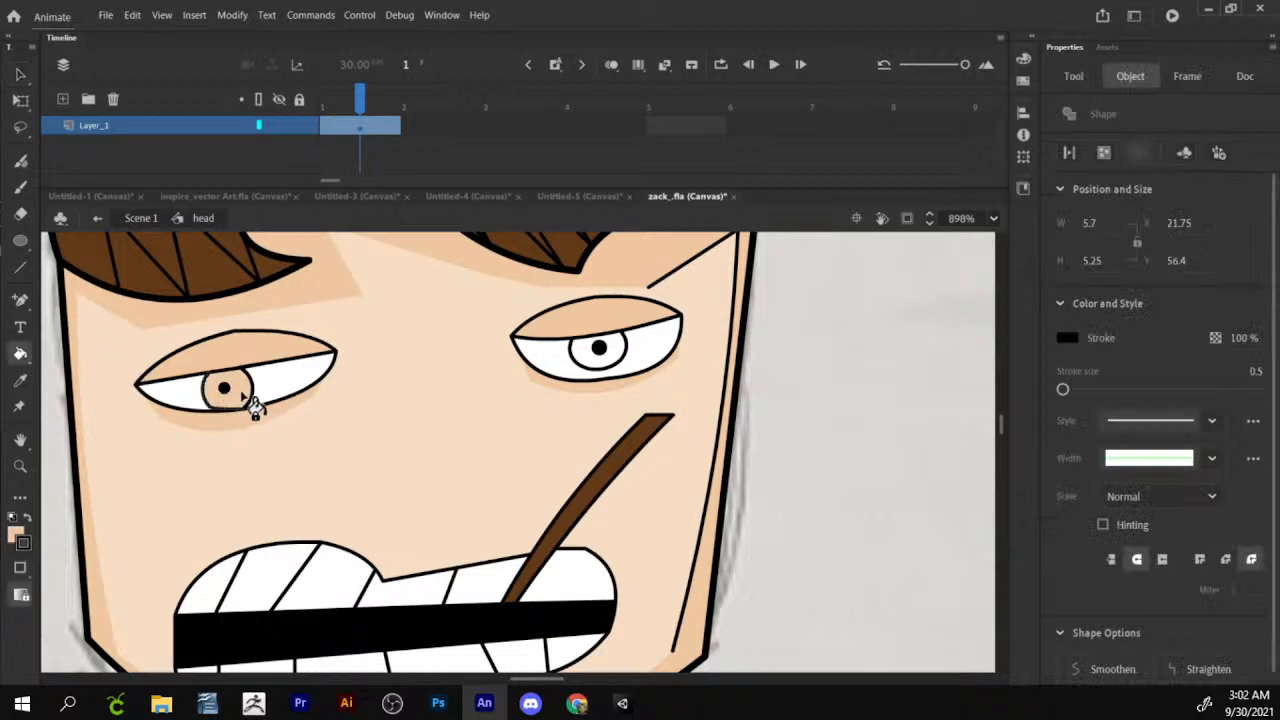
click(17, 538)
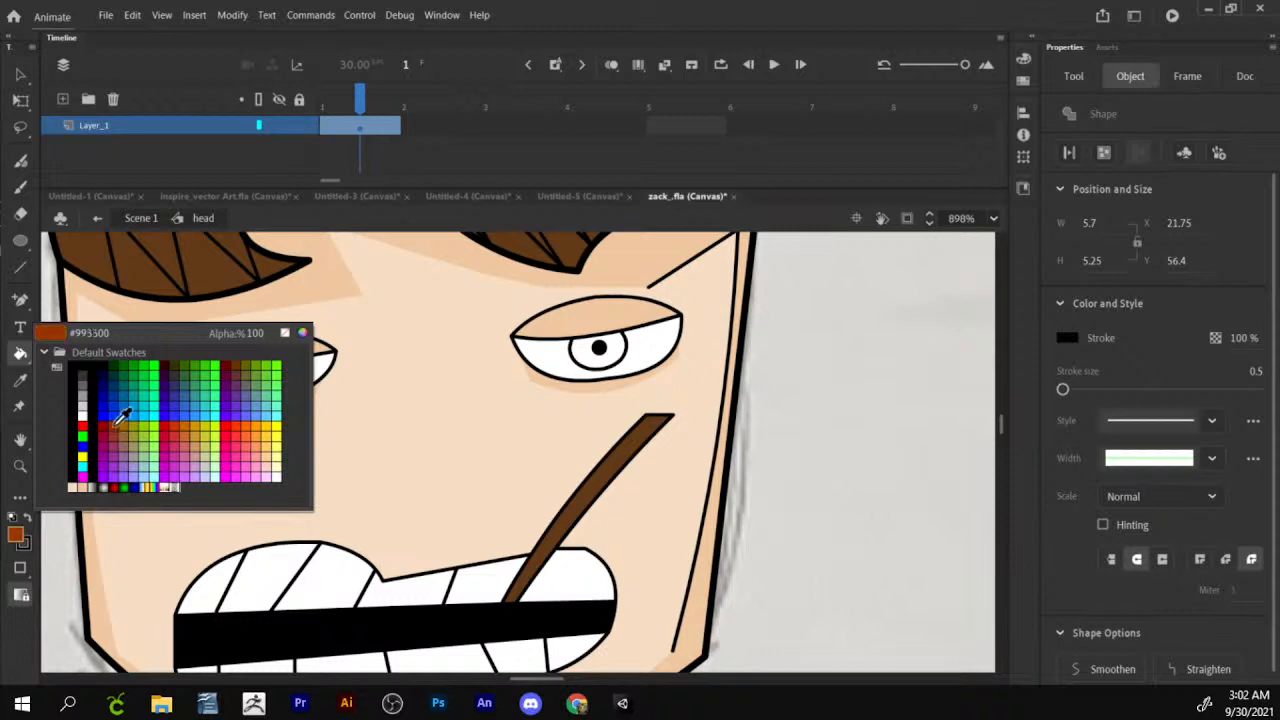
click(91, 414)
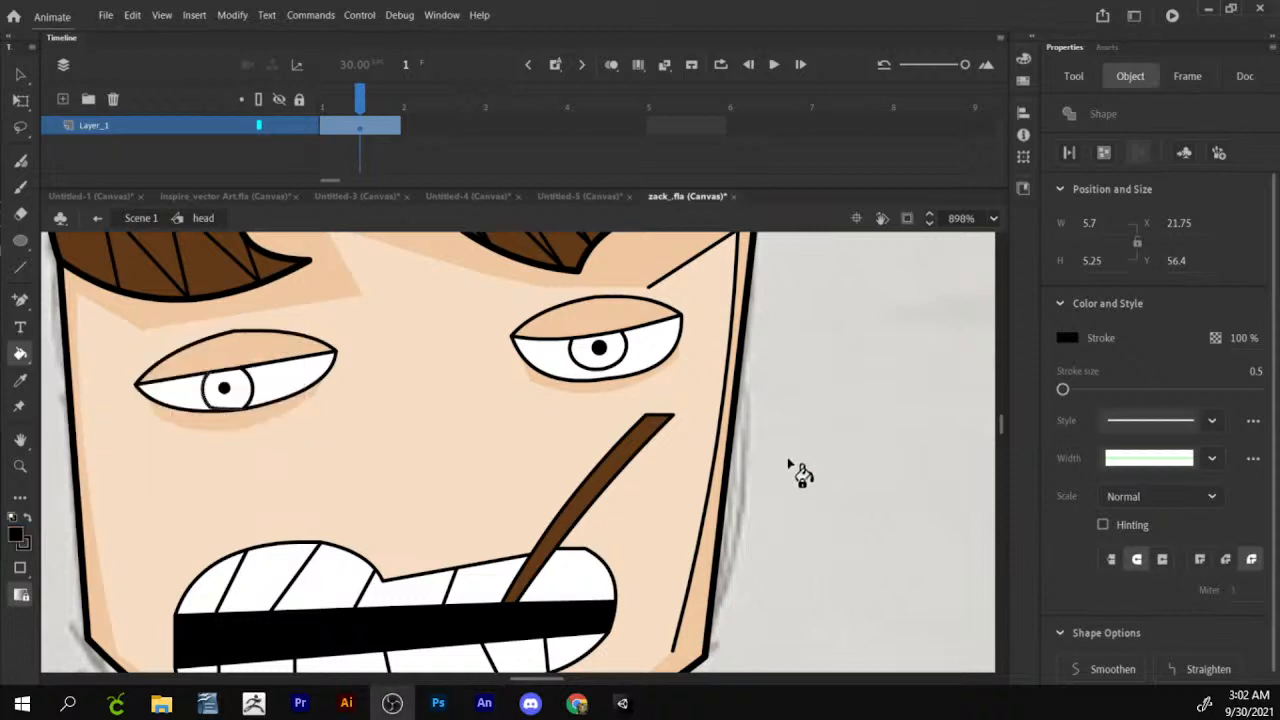
scroll(428, 423, up, 2)
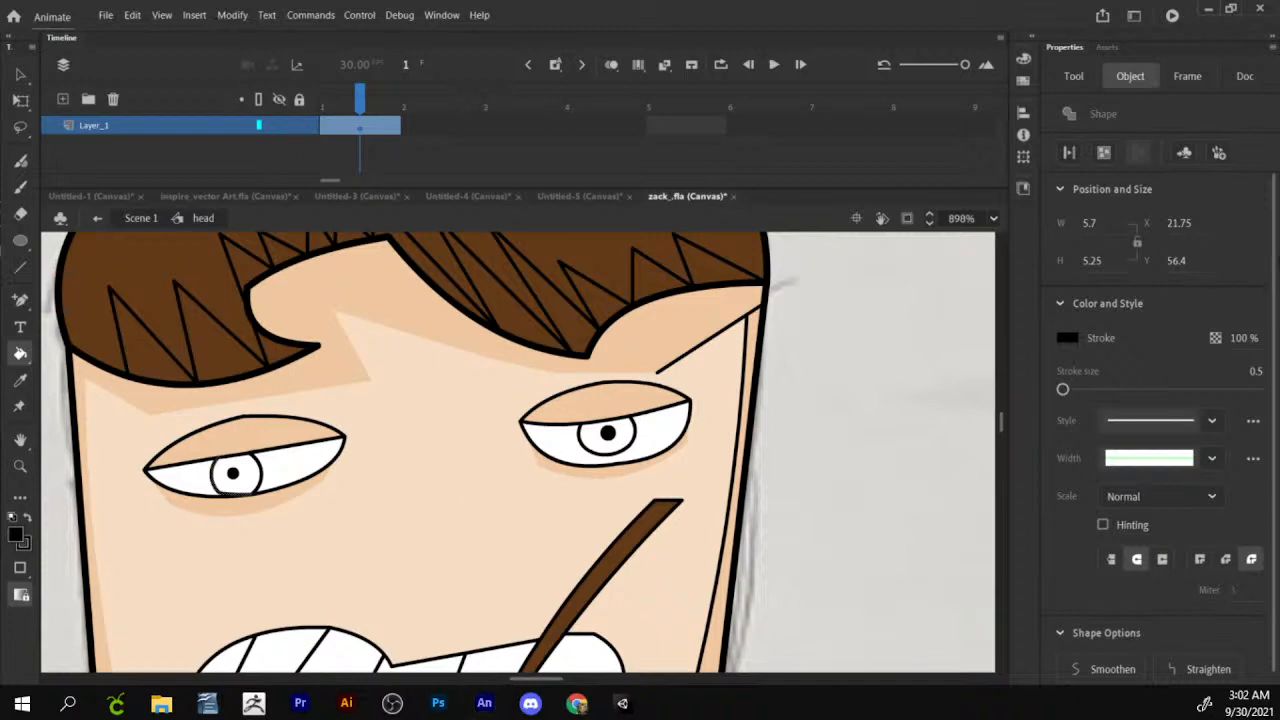
Switch to Chrome, search Google Images for "clip art eyes" as a reference, and return to Animate.
key(alt+Tab)
triple_click(376, 122)
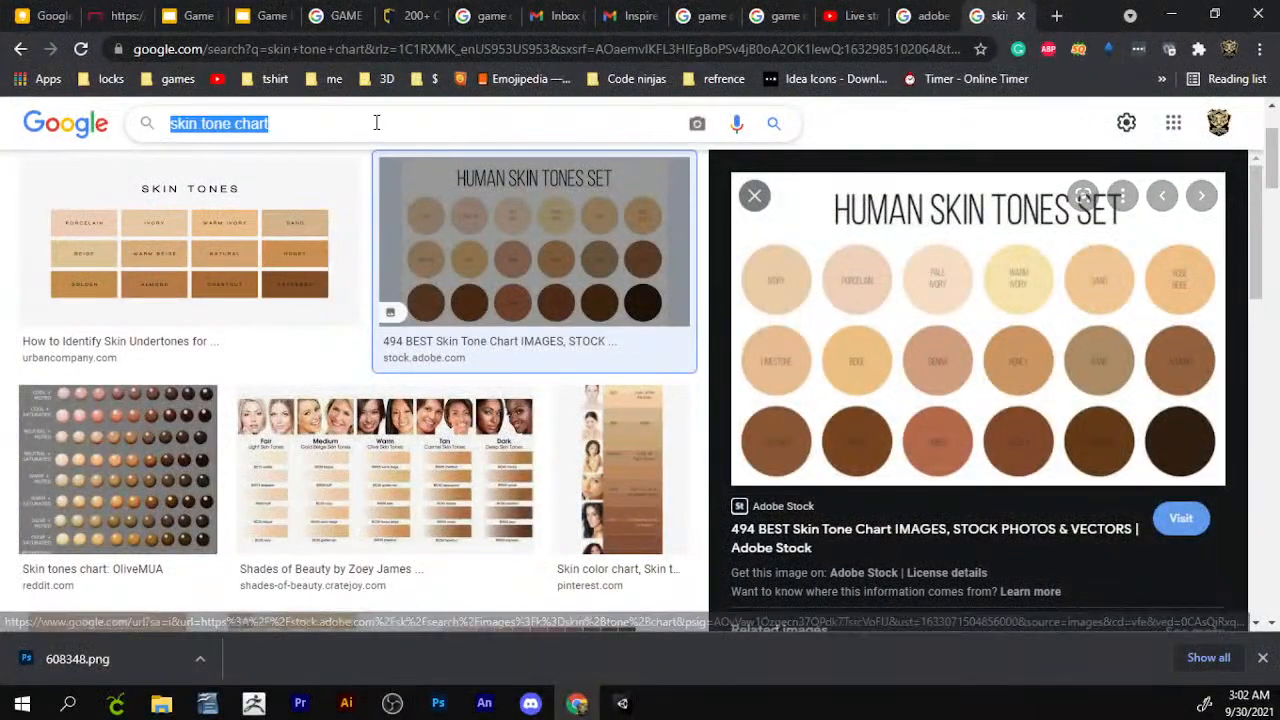
text(dlip[ art eyes)
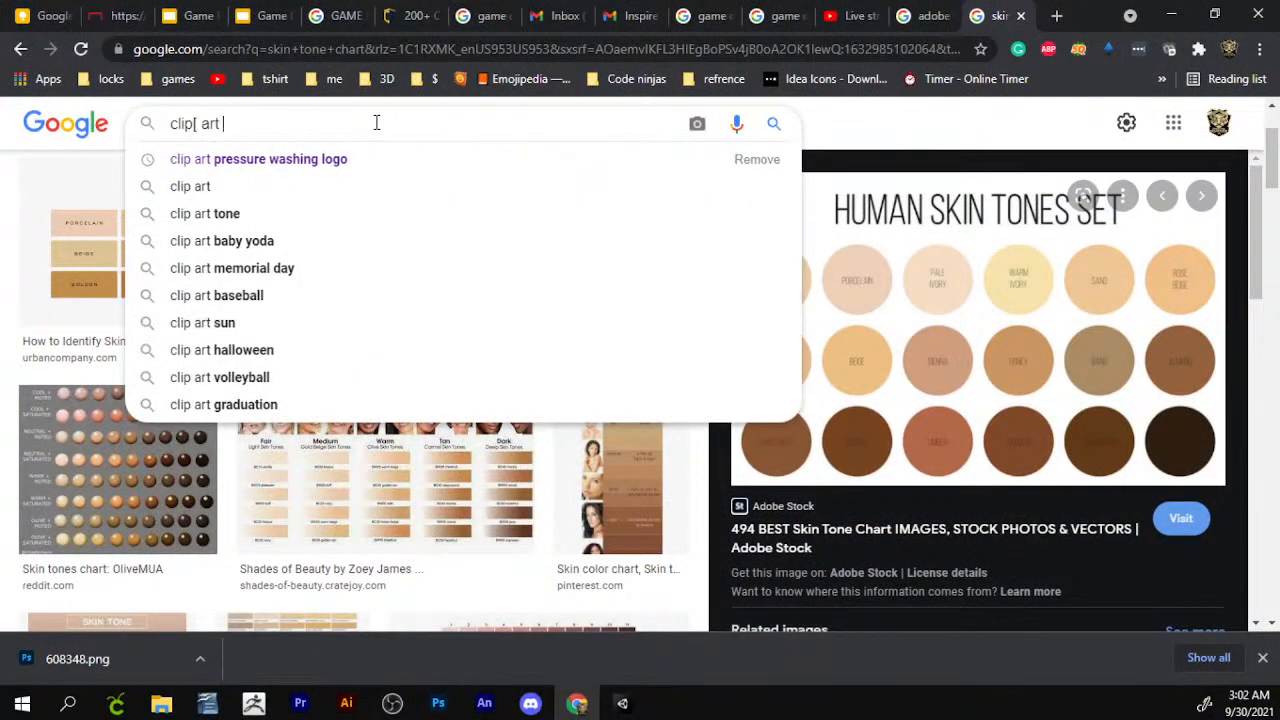
key(Return)
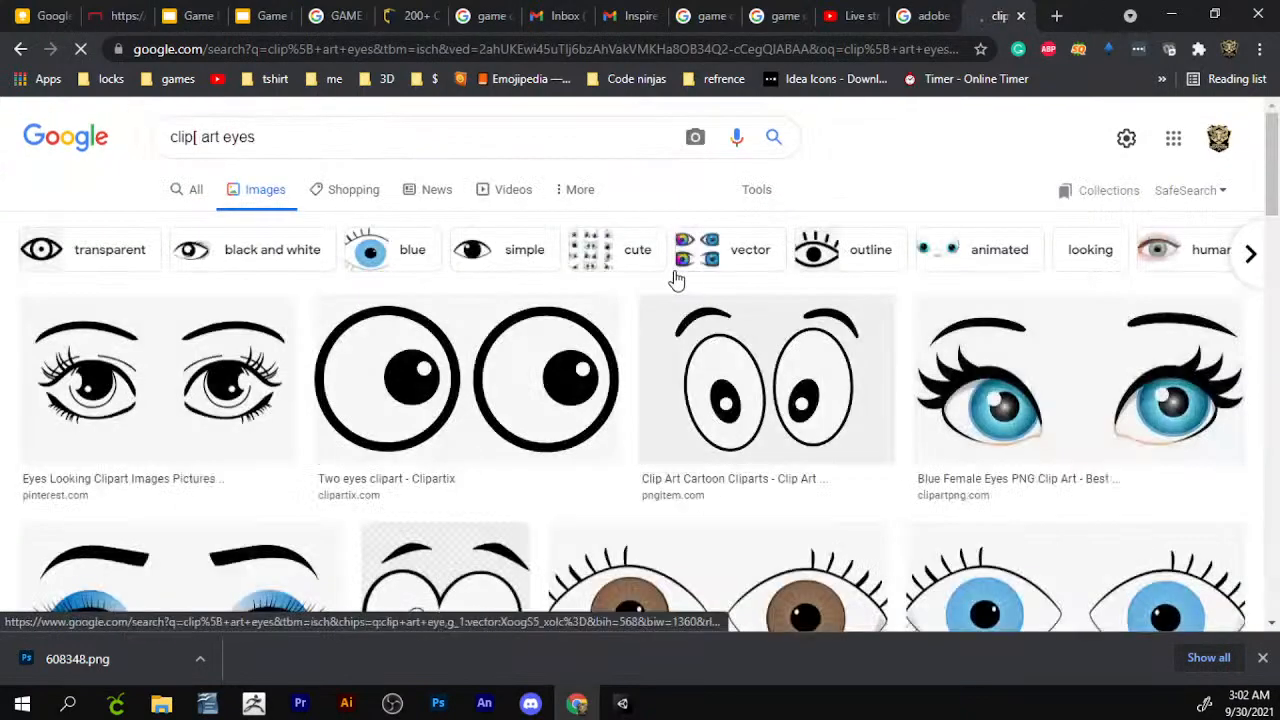
key(alt+Tab)
key(alt+Tab)
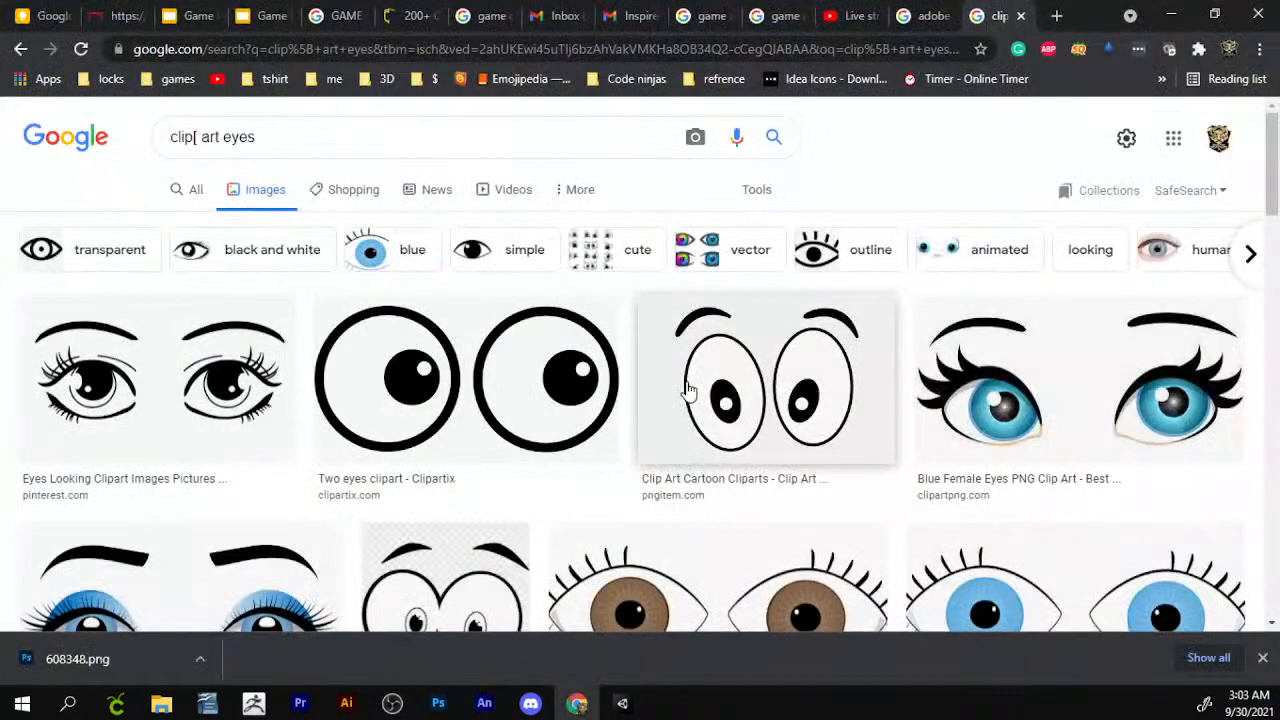
key(alt+Tab)
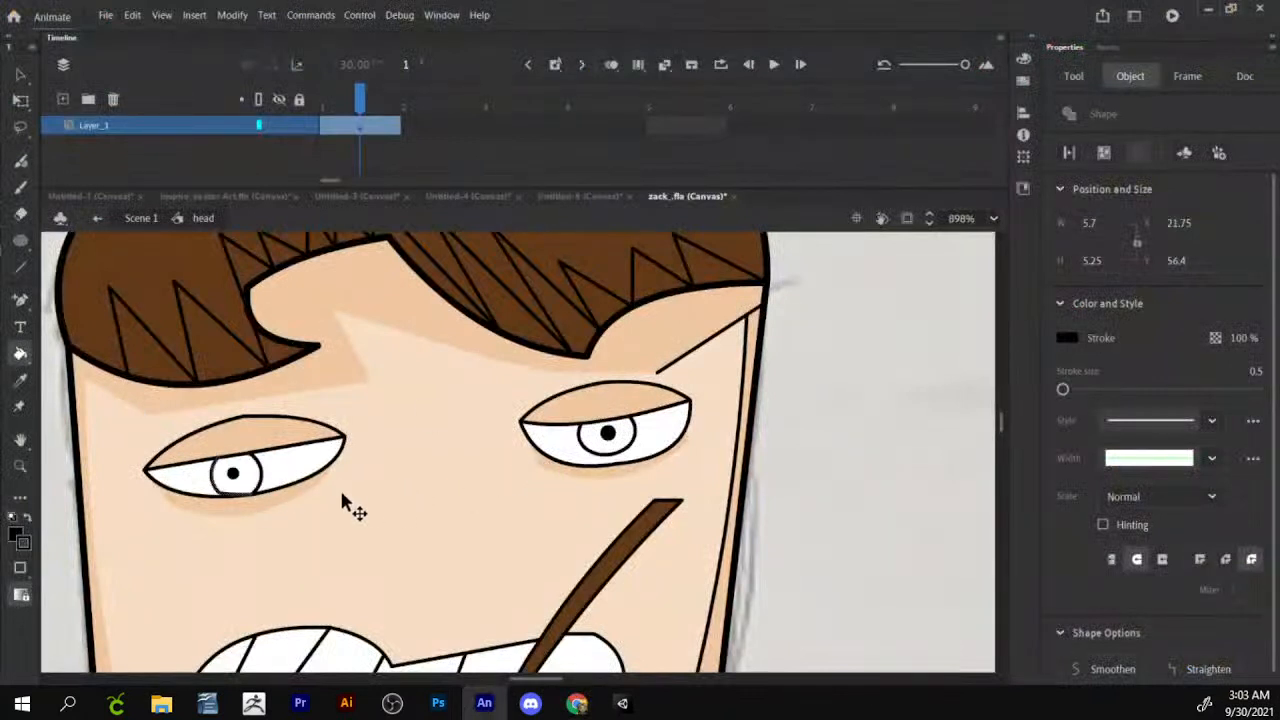
Change the fill of the left eye's small central pupil to white.
key(v)
click(232, 478)
key(z)
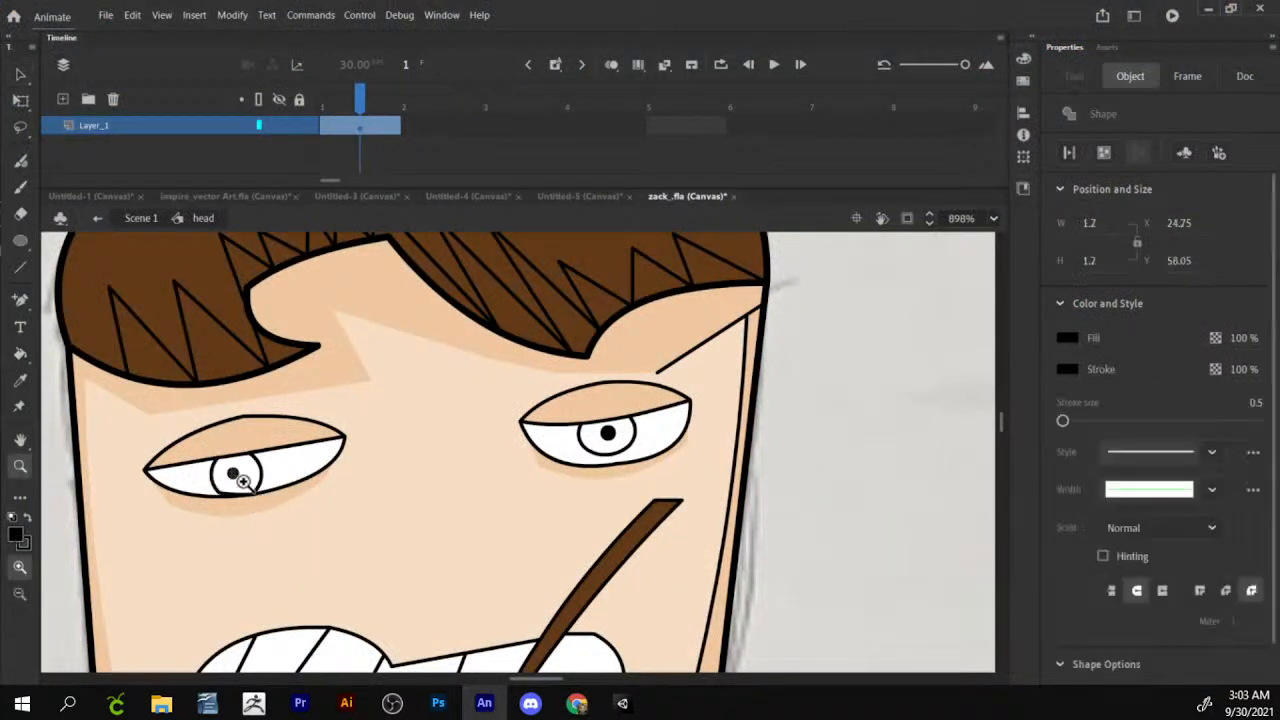
click(233, 478)
drag(561, 428, 540, 346)
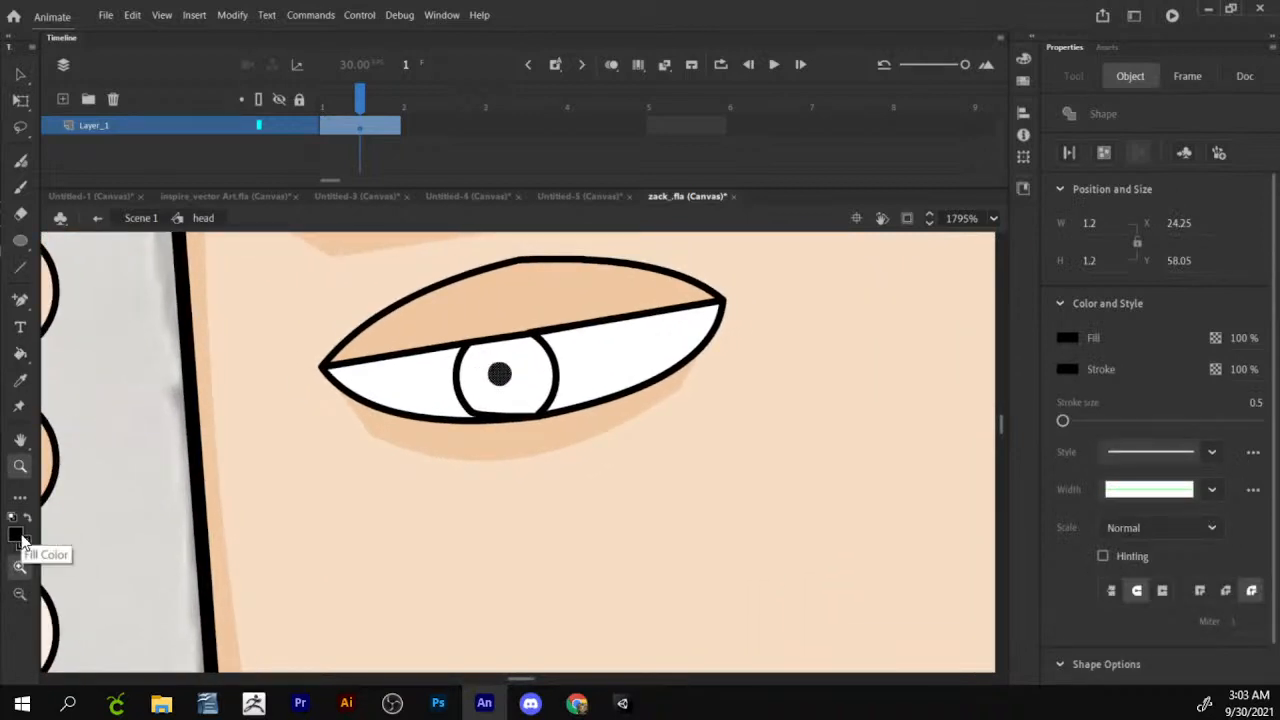
click(22, 540)
click(84, 416)
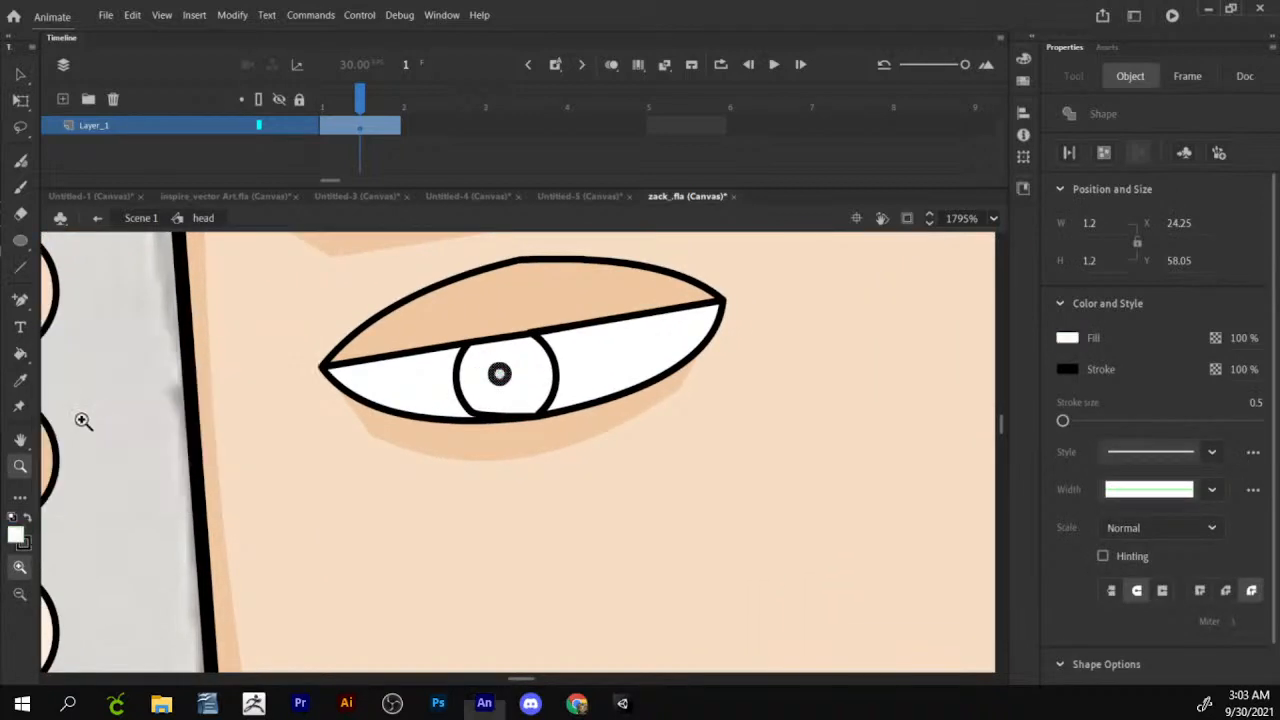
key(v)
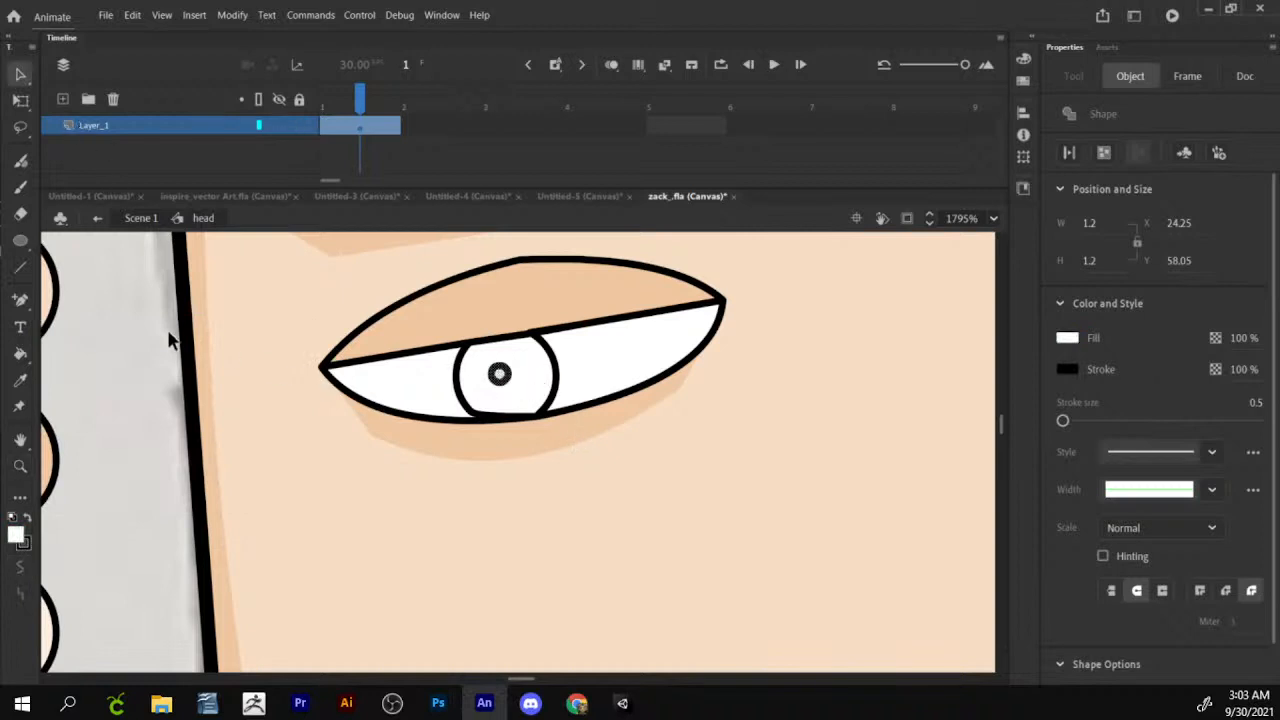
click(70, 343)
Fill the left eye's iris with black around the small white centre using the Paint Bucket.
click(21, 355)
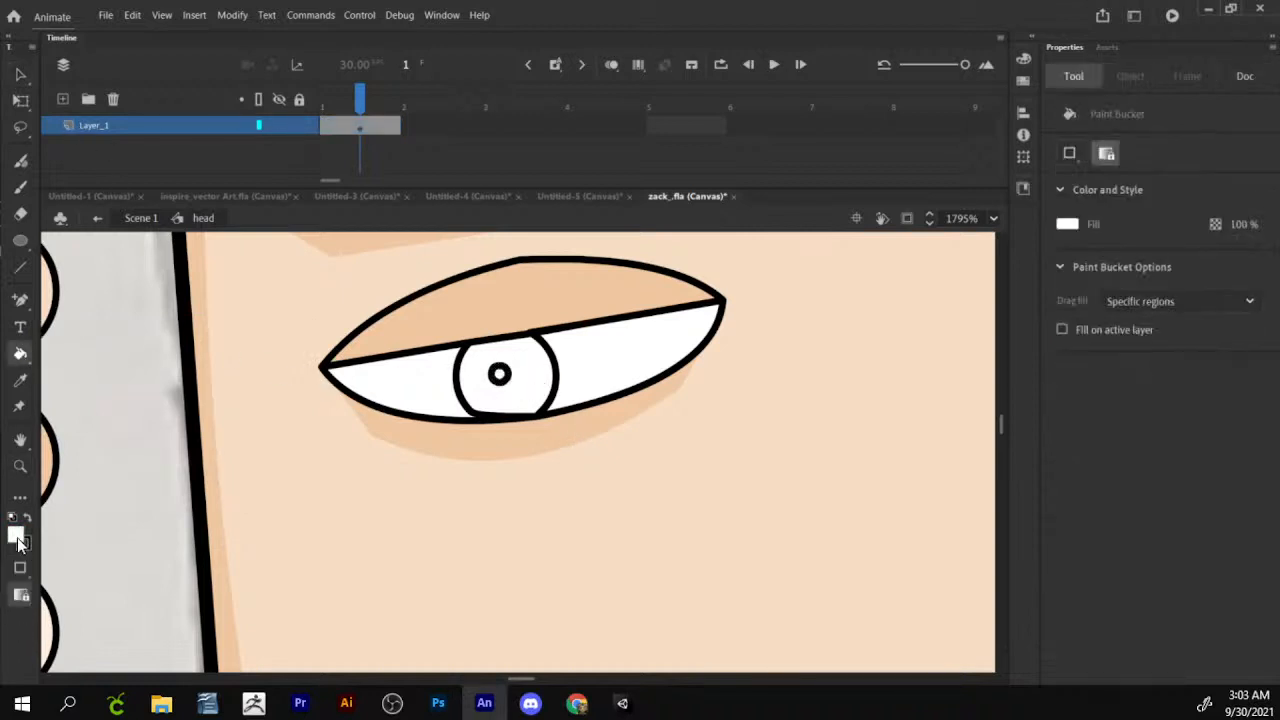
click(20, 540)
click(91, 368)
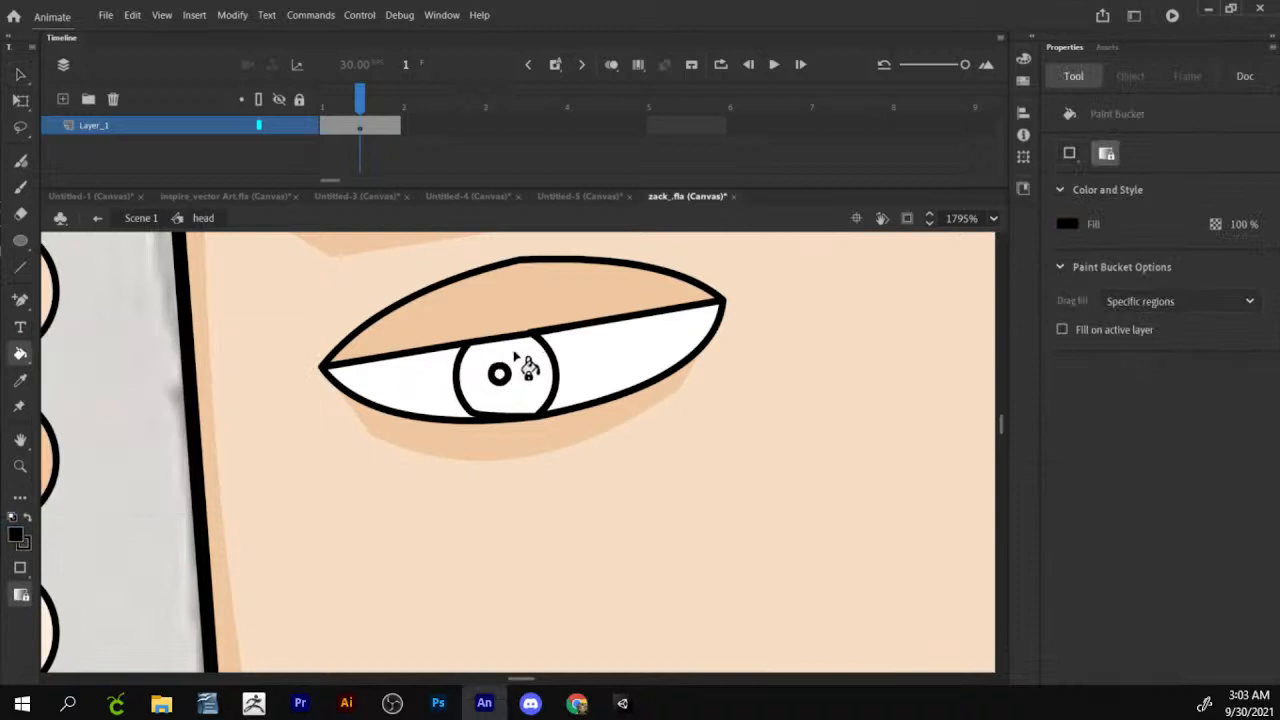
click(516, 358)
scroll(516, 358, down, 1)
Change the outline of the left eye's small central pupil to white.
key(v)
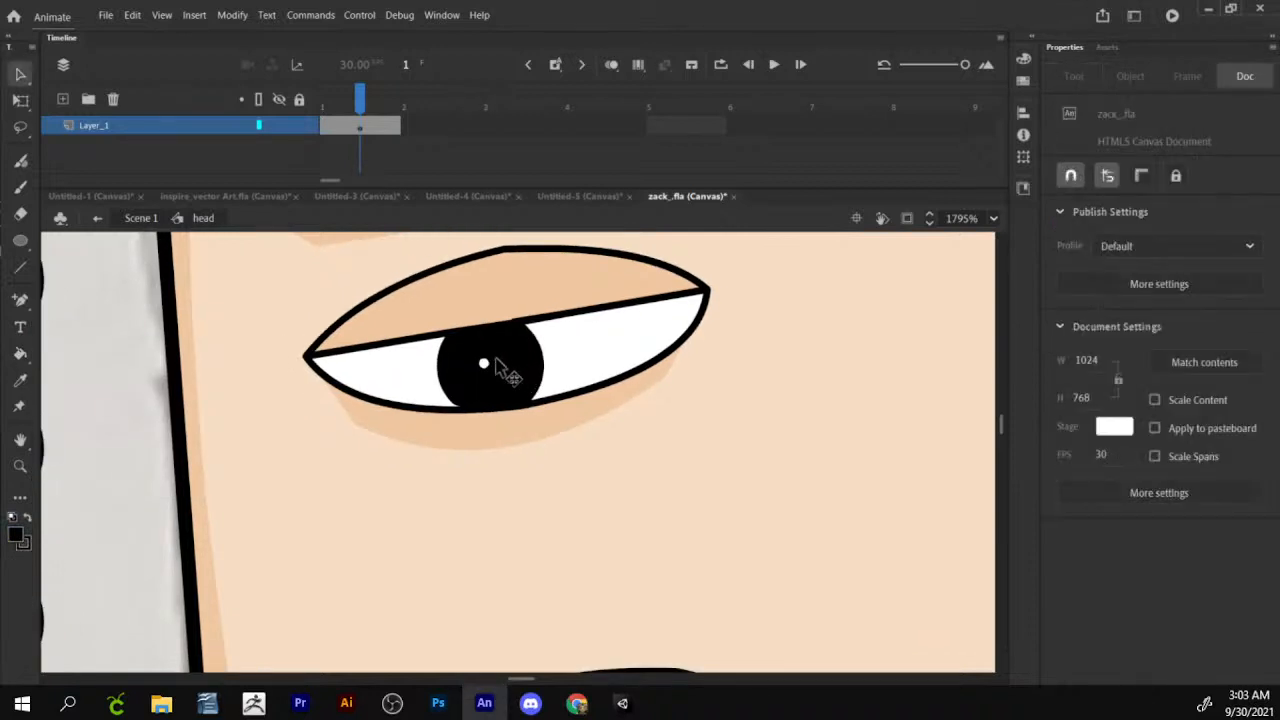
click(484, 363)
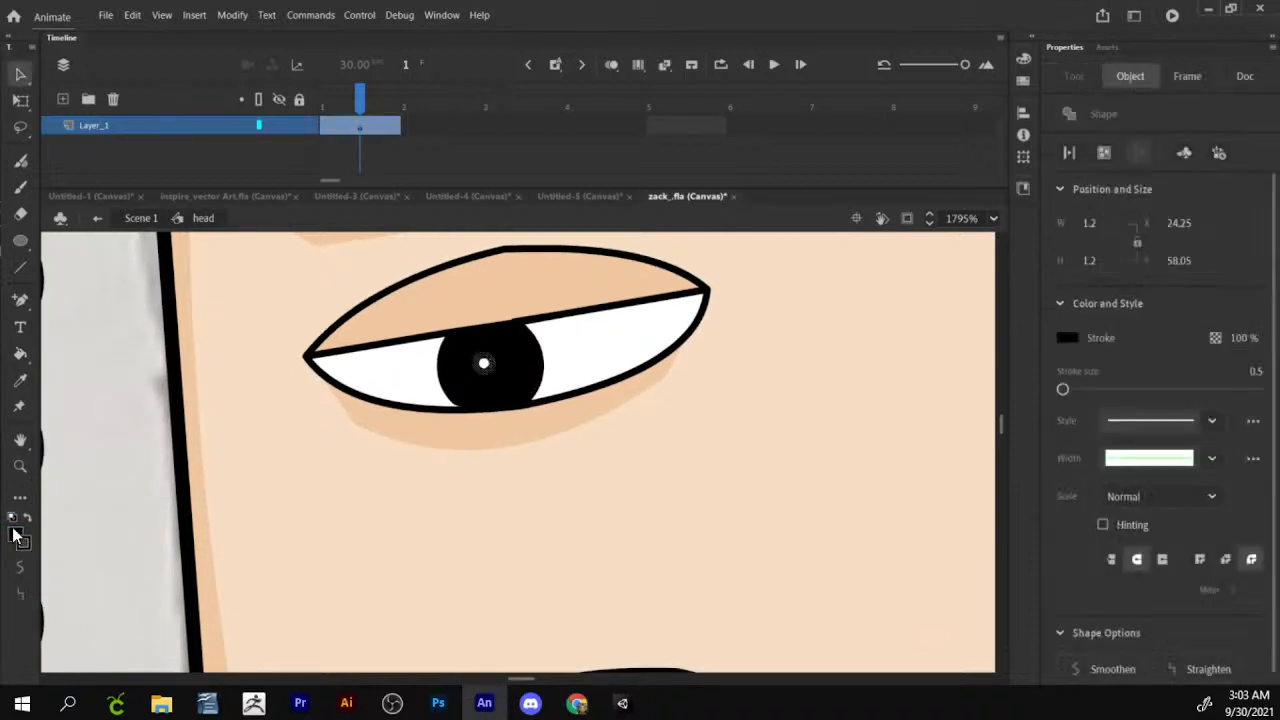
click(15, 537)
click(91, 411)
click(24, 546)
click(90, 411)
Change both the fill and the outline of the right eye's small central pupil to white.
drag(639, 396, 53, 424)
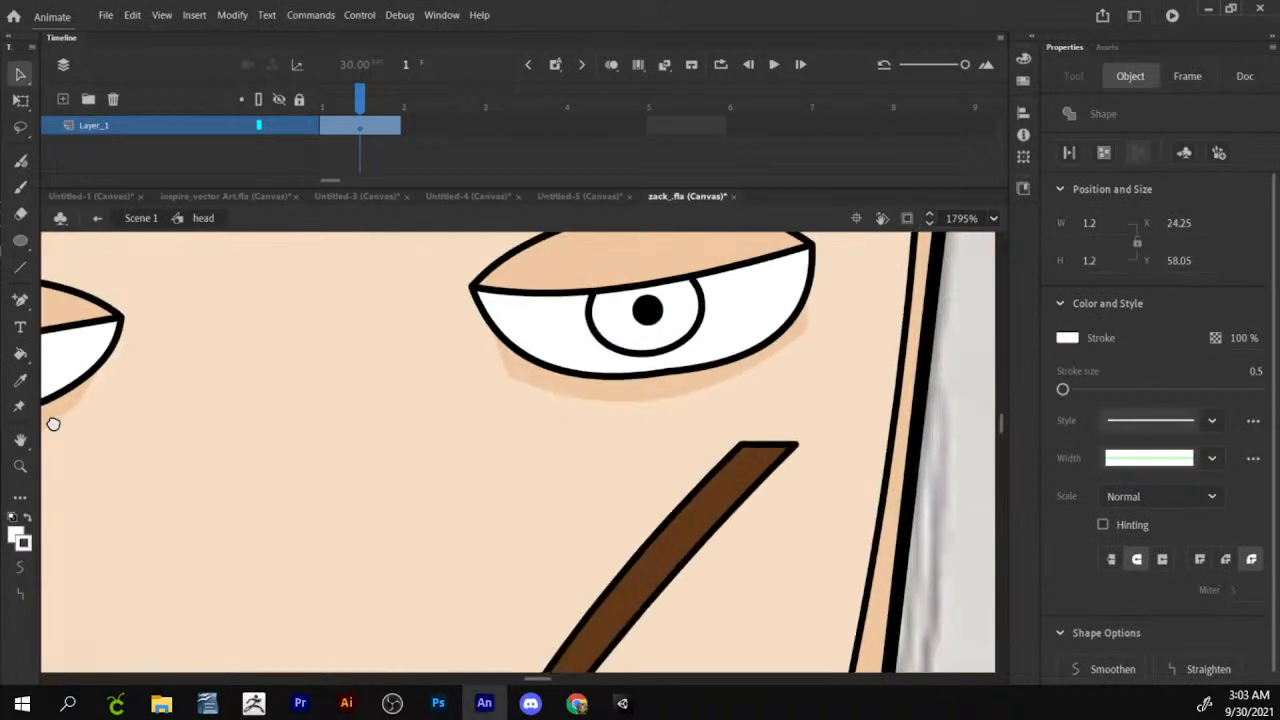
drag(690, 403, 564, 461)
click(808, 418)
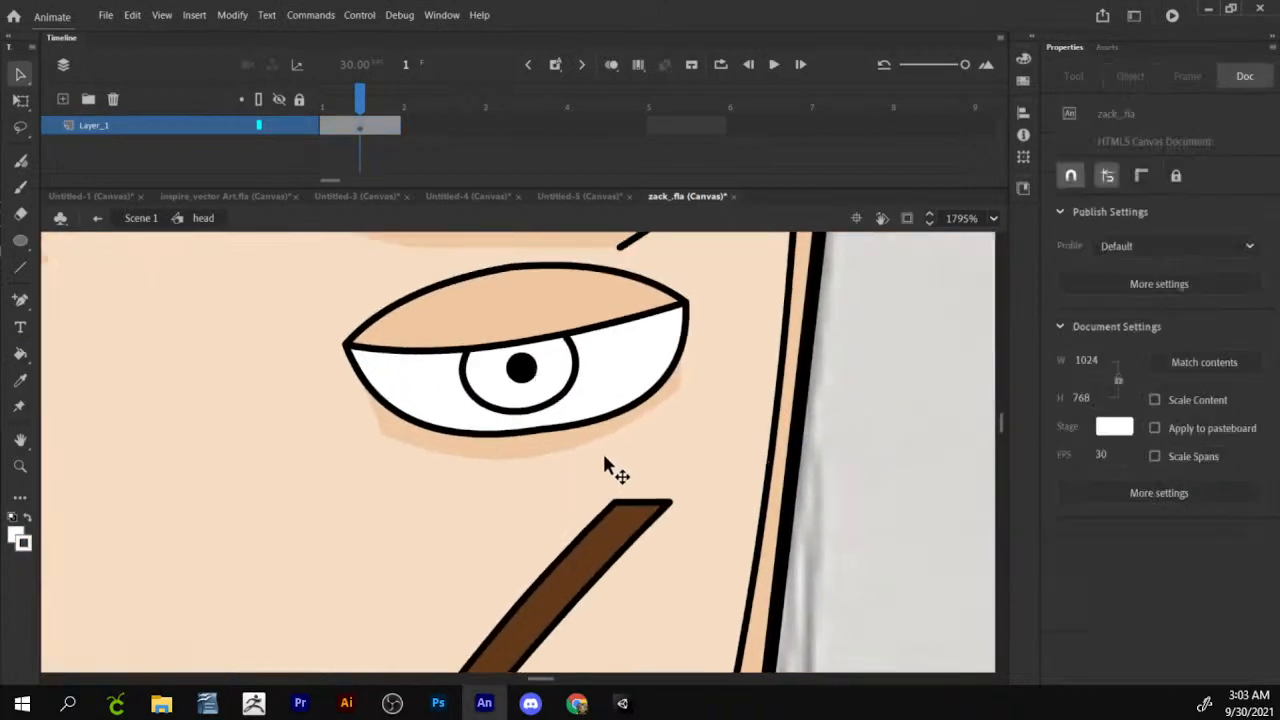
key(k)
key(v)
click(522, 370)
double_click(530, 372)
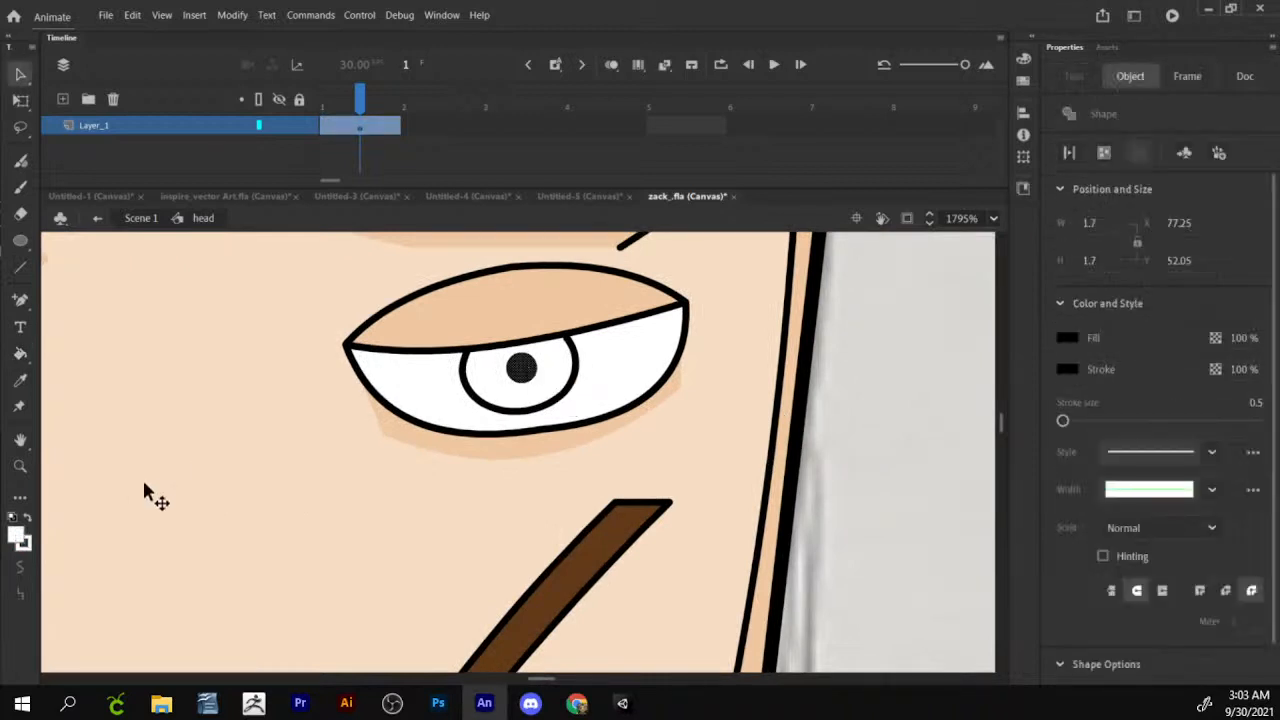
click(22, 538)
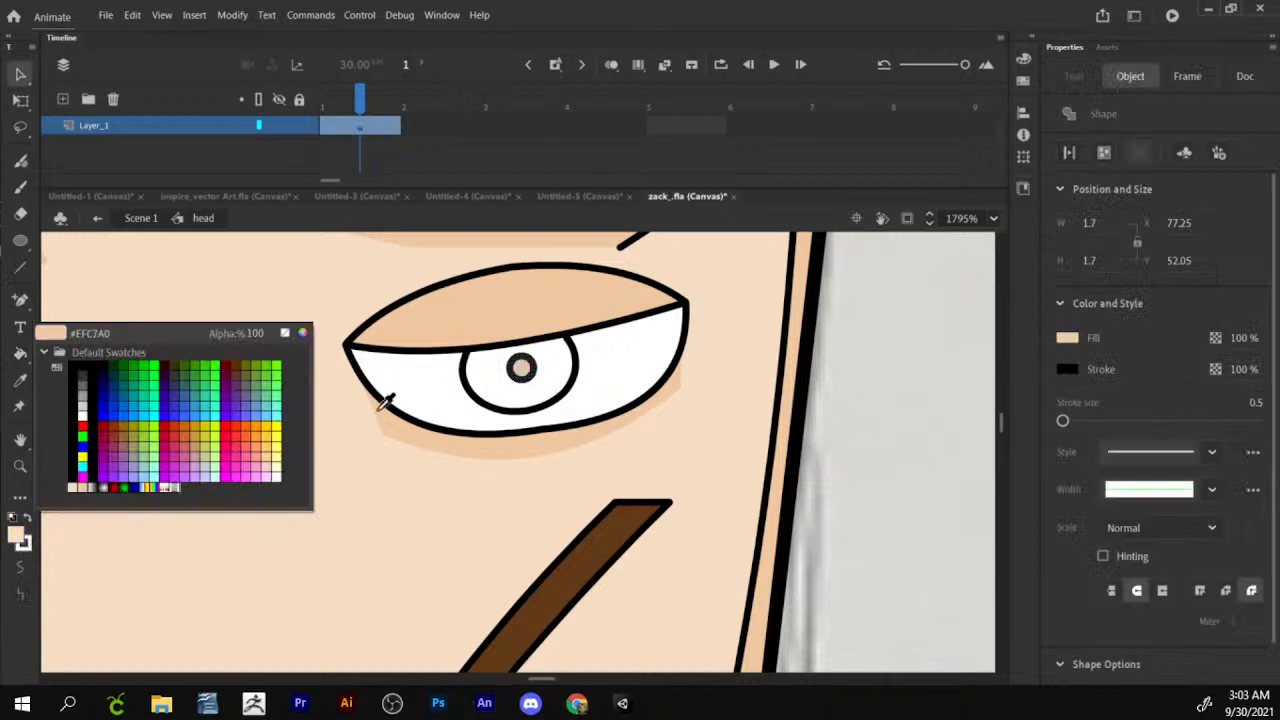
click(423, 375)
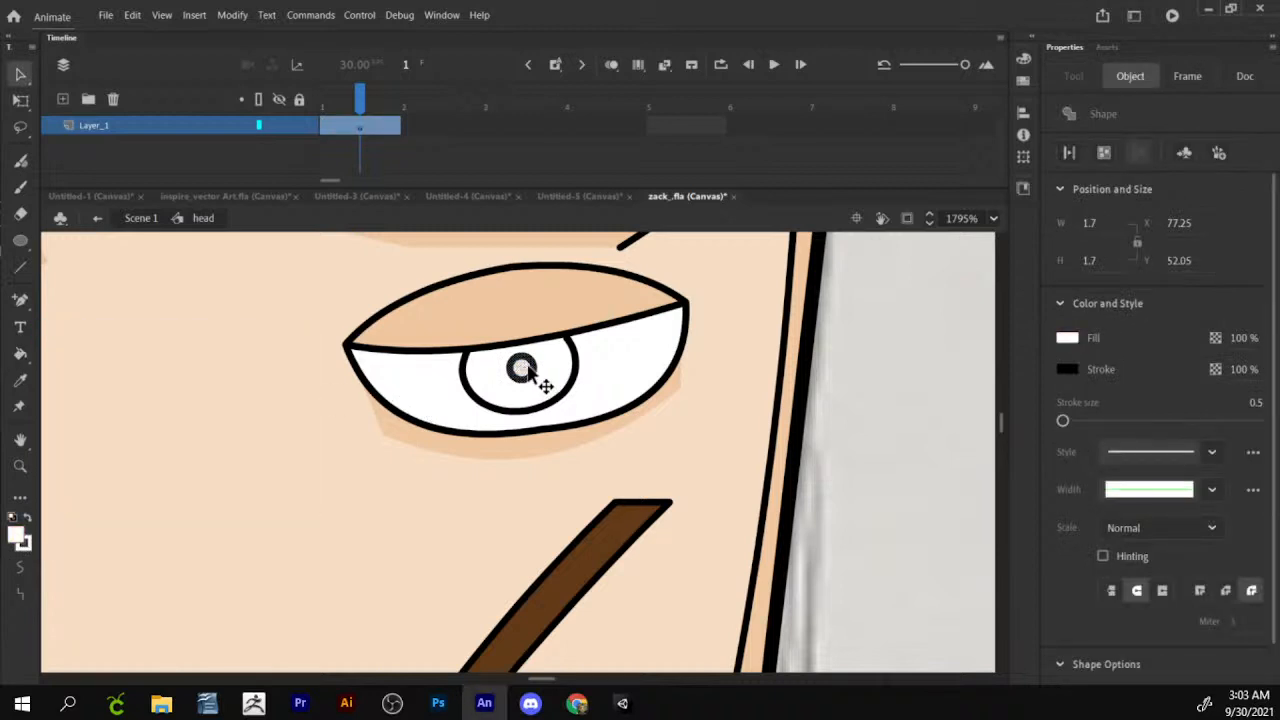
click(26, 545)
click(450, 393)
click(421, 454)
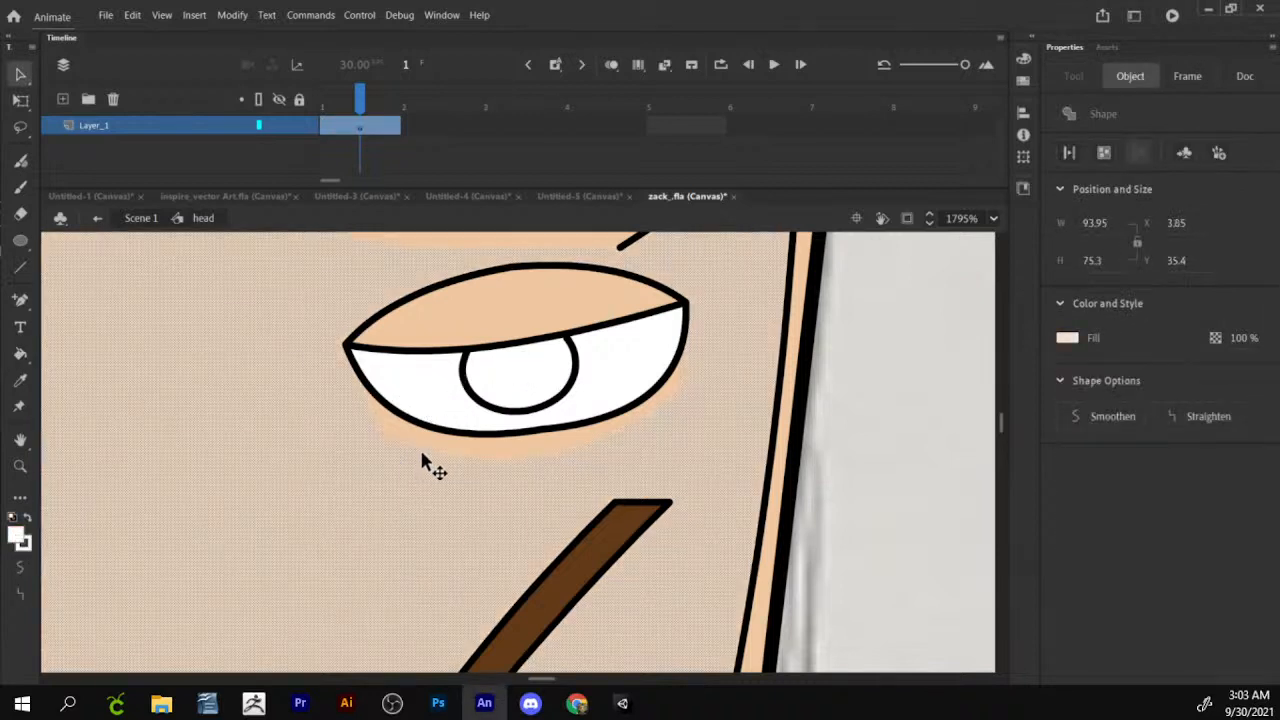
click(517, 393)
click(842, 437)
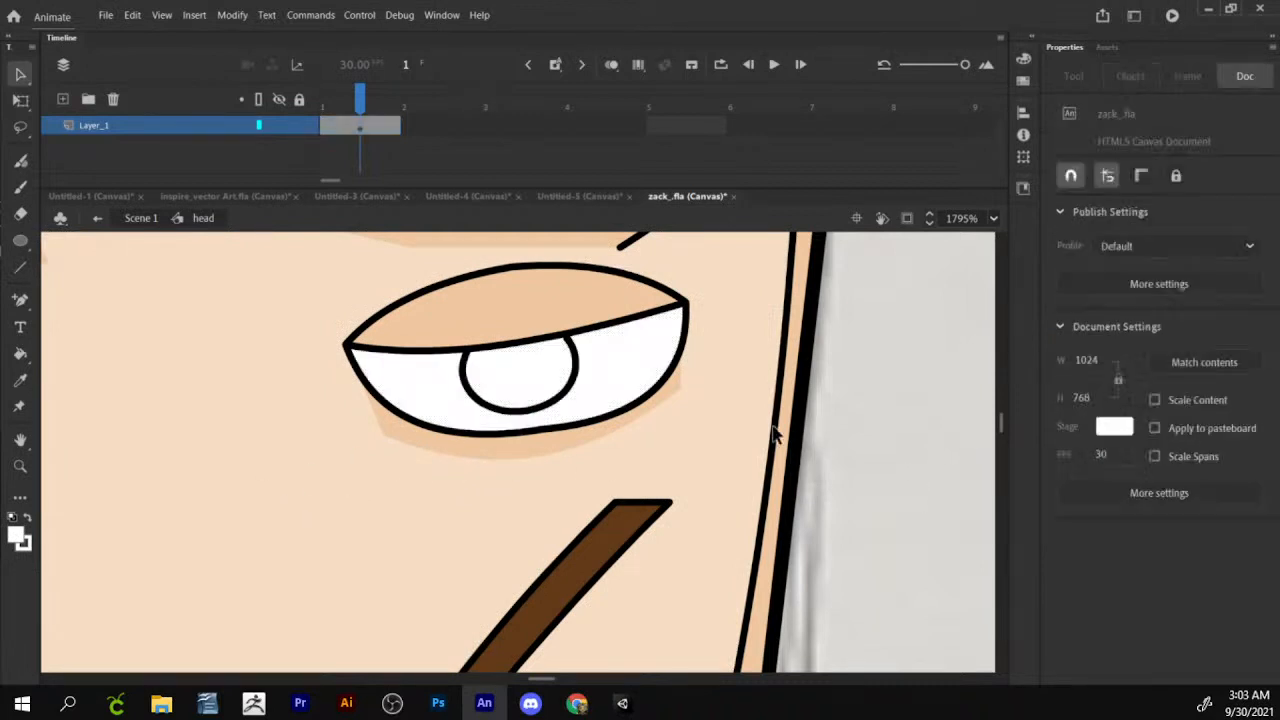
Fill the right eye's iris with black (#000000) around the white centre.
click(552, 396)
click(18, 540)
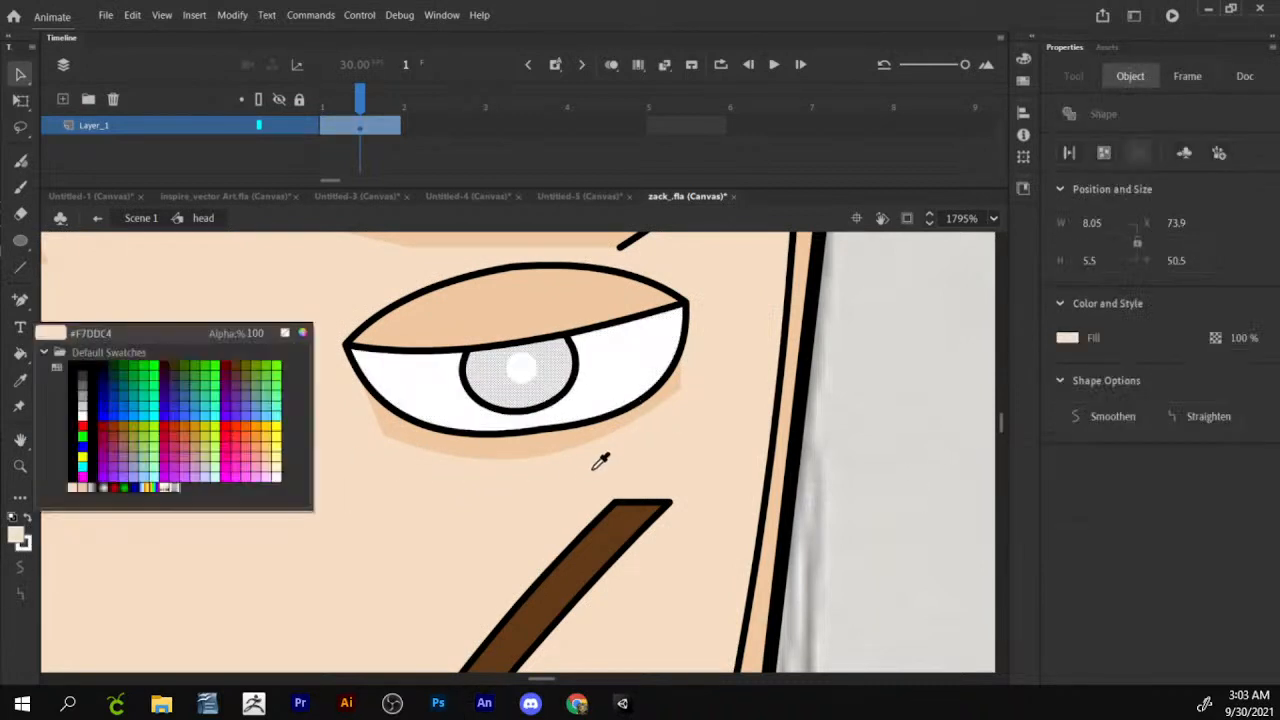
click(803, 410)
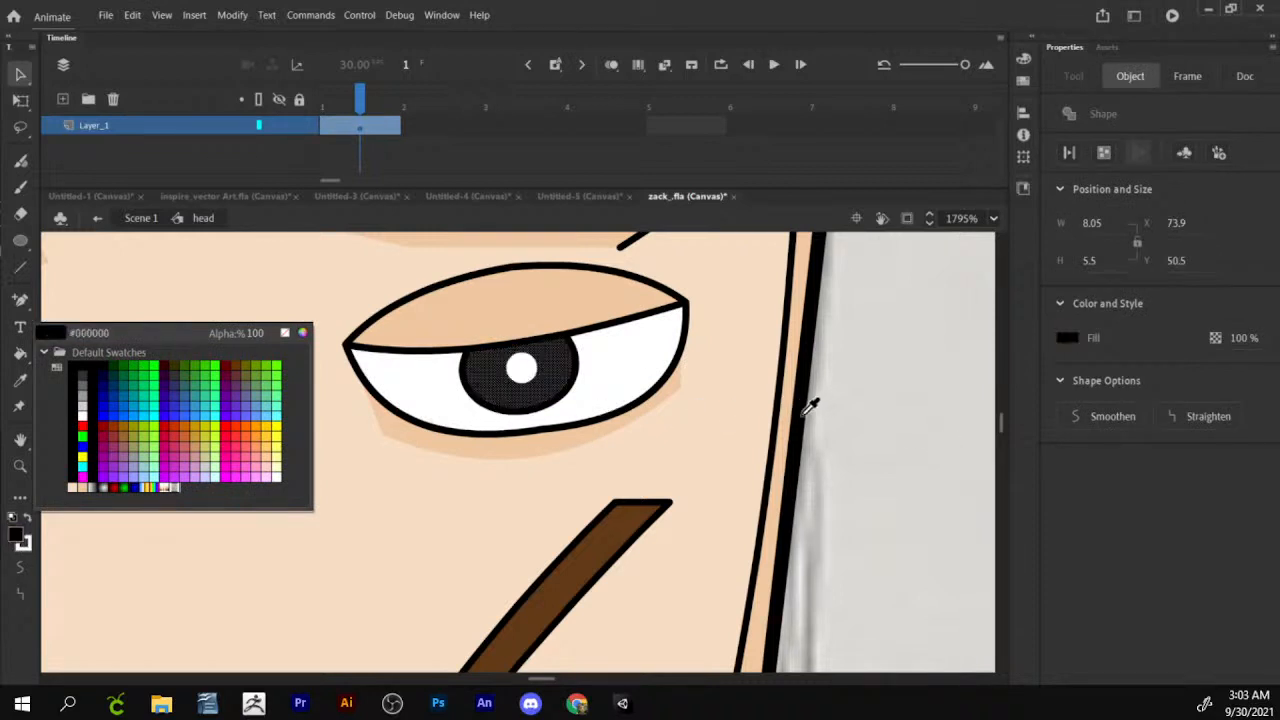
key(Escape)
Move the left eye's connected outline strokes off the face onto the blank area beside the head.
drag(454, 408, 532, 493)
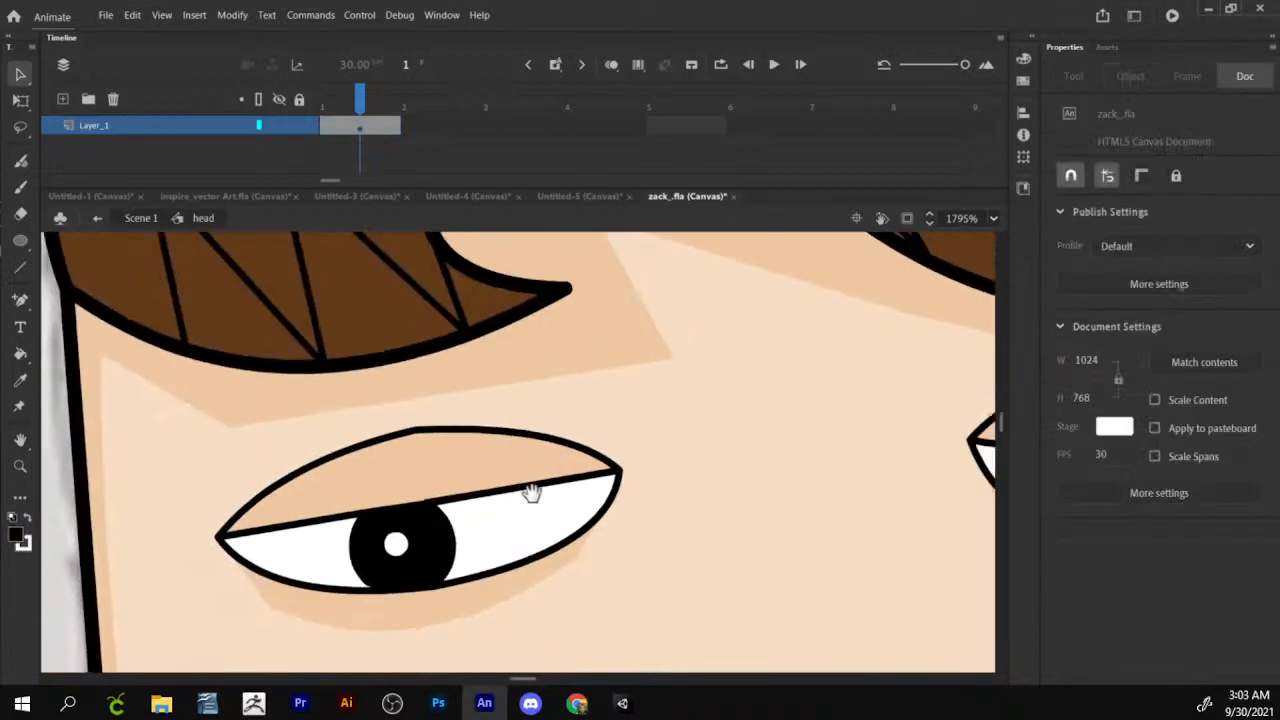
click(19, 466)
click(19, 594)
click(563, 449)
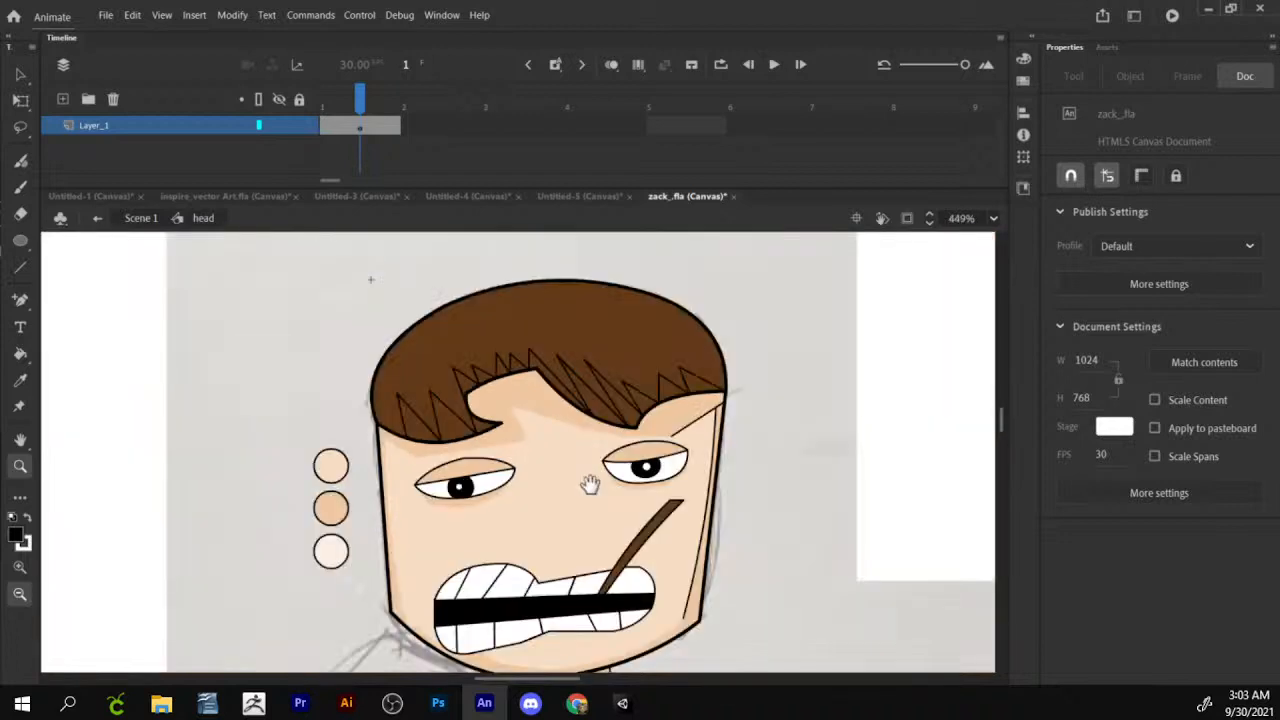
click(586, 486)
key(v)
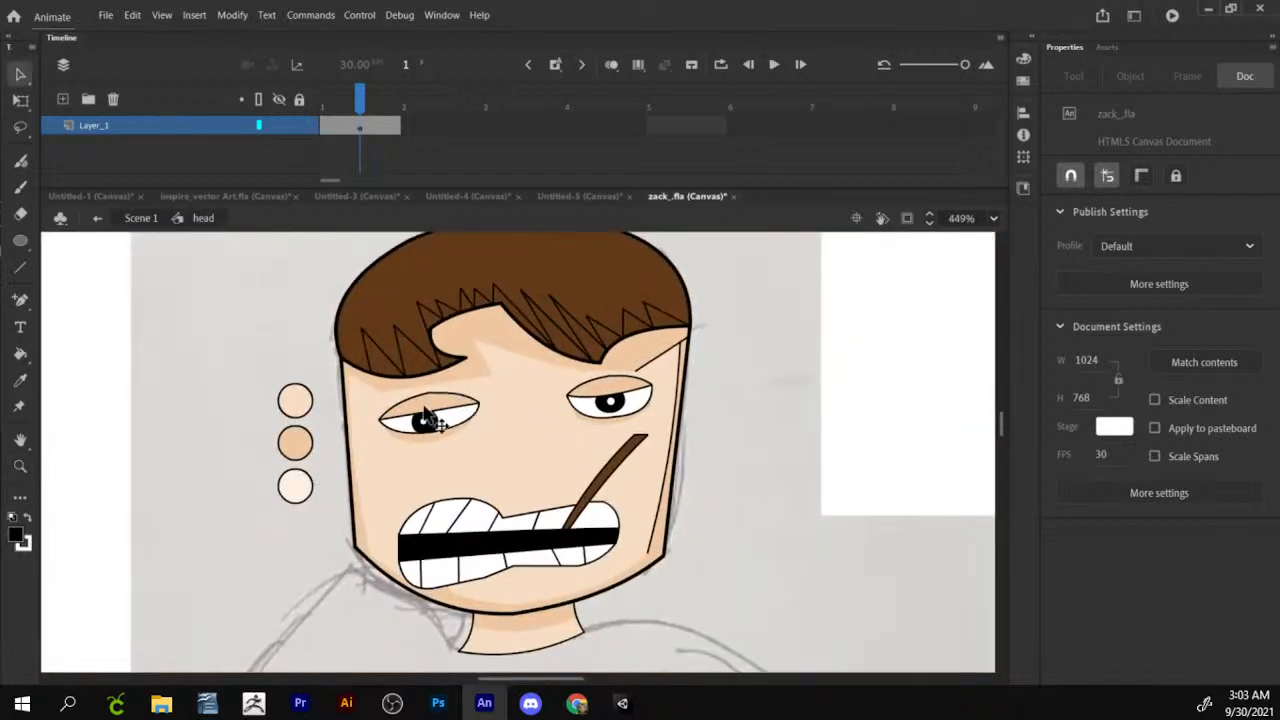
click(425, 417)
drag(428, 415, 897, 428)
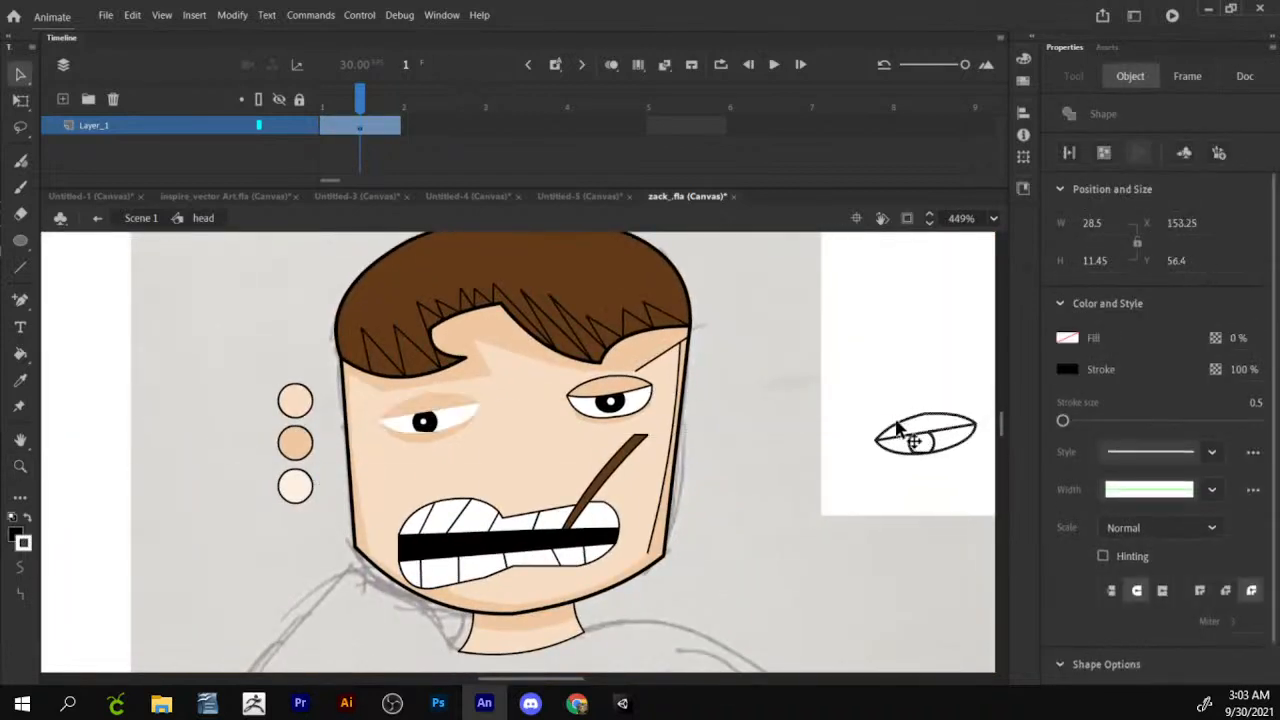
Delete the spare eye outline beside the head and the black outline around the eye near the temple.
key(Delete)
click(640, 388)
key(Delete)
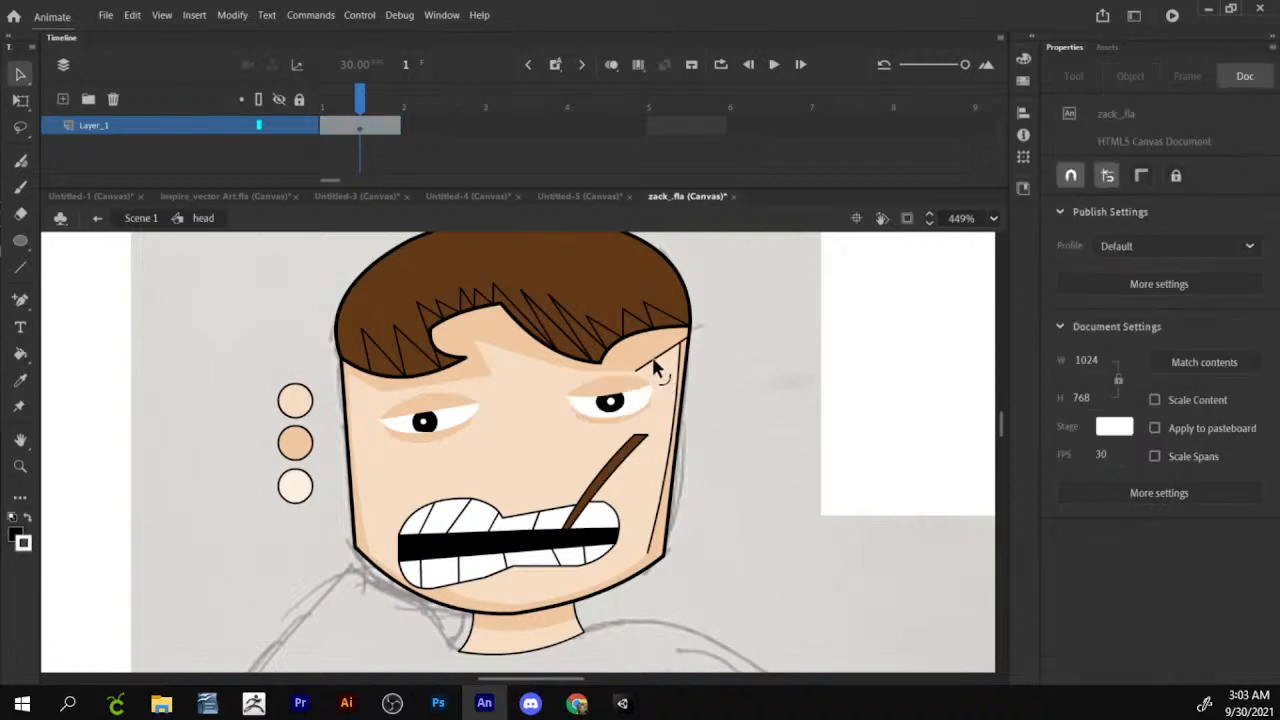
Delete the thin black shading guide lines at the temple and down the same side of the face.
click(652, 363)
key(Delete)
scroll(674, 369, up, 2)
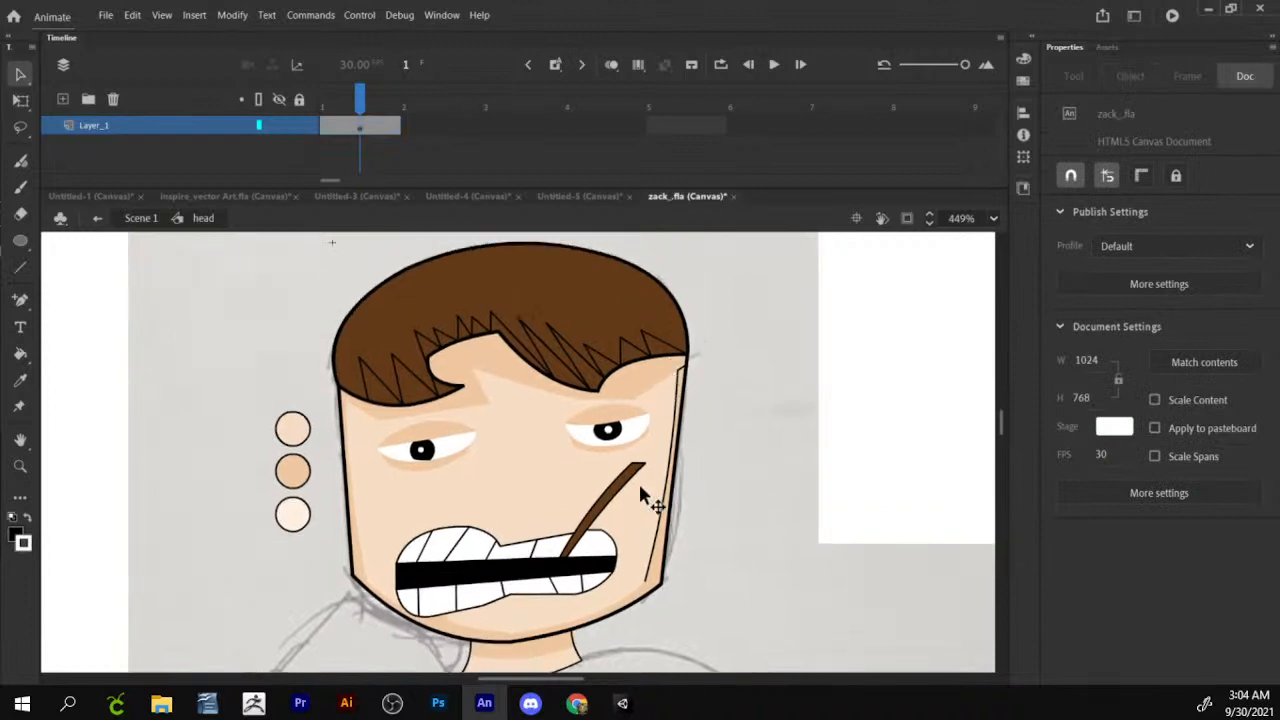
click(638, 474)
click(753, 474)
click(668, 468)
click(681, 478)
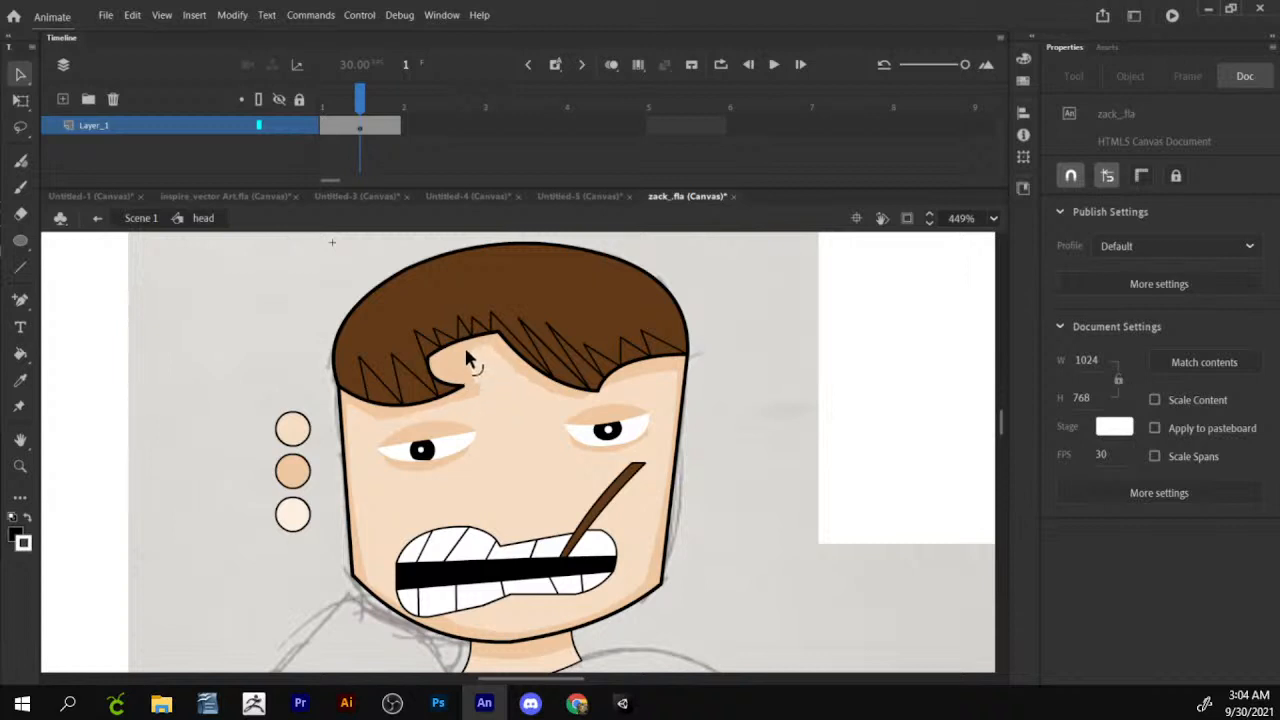
Sample the hair's brown and place two matching circle swatches, about 9.4 wide with white outlines, side by side above the head.
drag(517, 370, 508, 401)
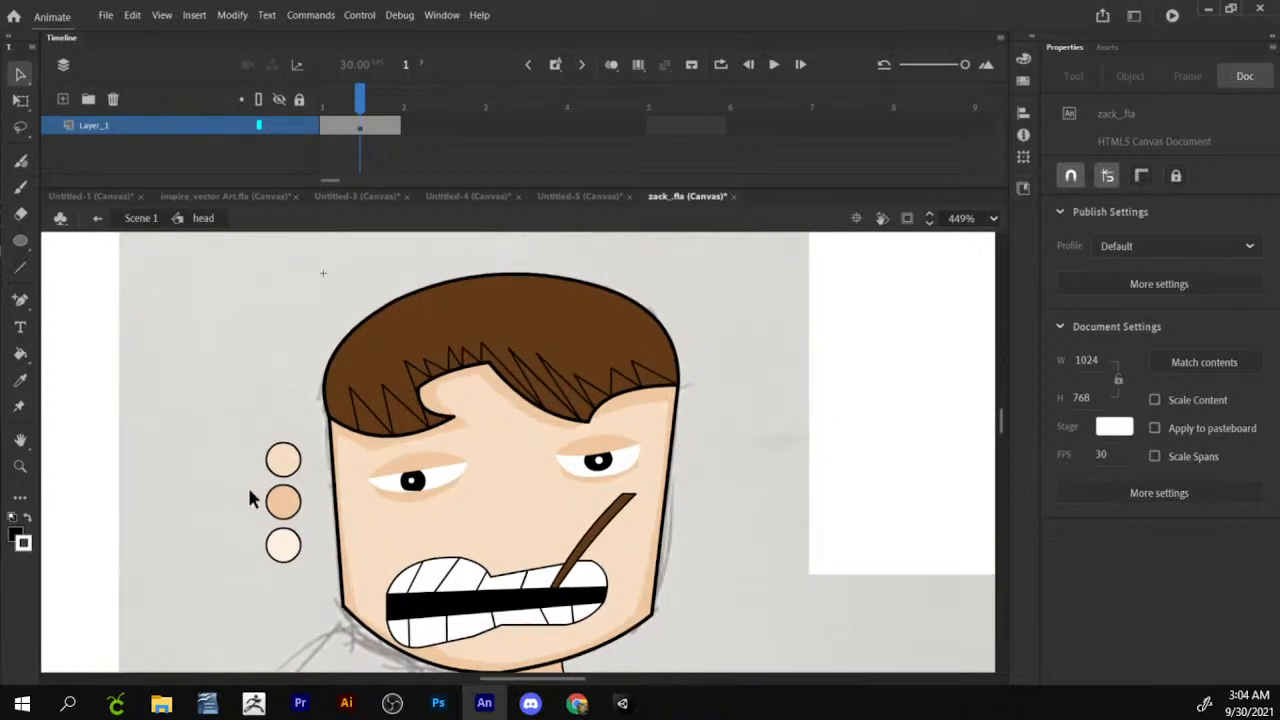
click(18, 382)
click(384, 350)
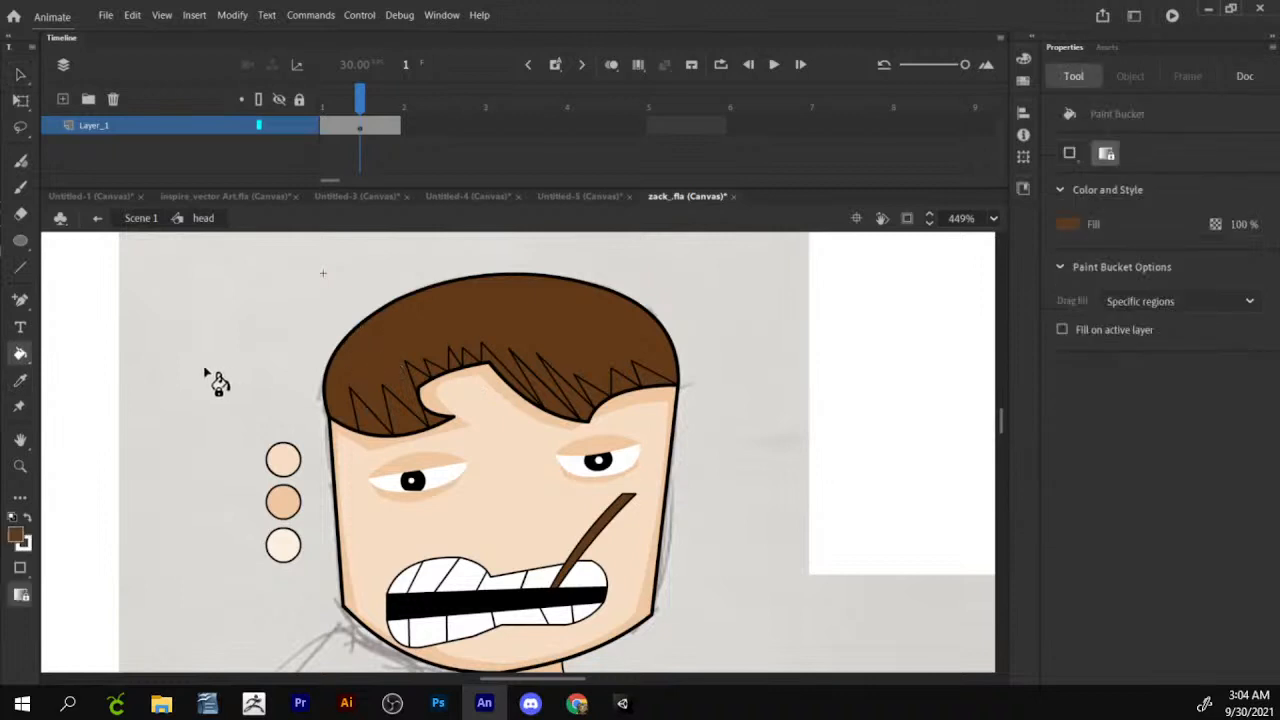
click(21, 242)
mouse_move(299, 264)
mouse_down()
mouse_move(328, 292)
mouse_move(358, 285)
mouse_up()
key(v)
click(314, 282)
click(455, 264)
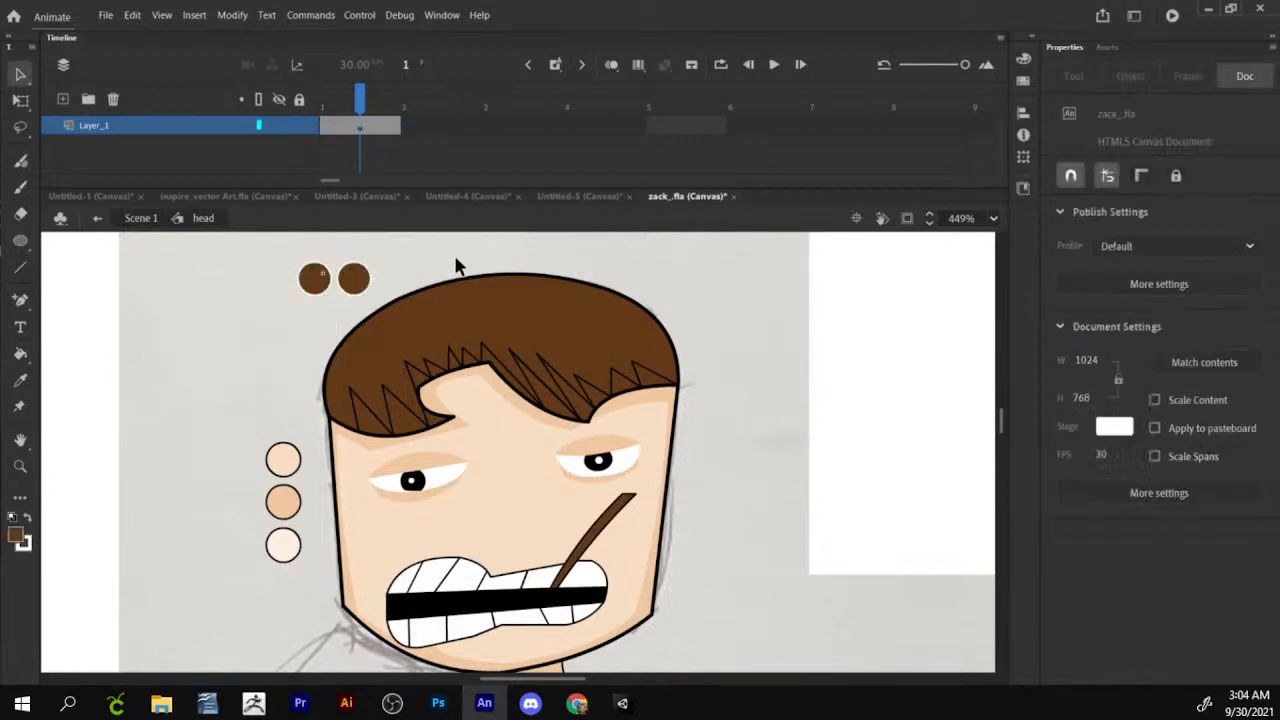
Set the fill of the brown swatch nearer the hair to dark brown 38210D.
click(360, 282)
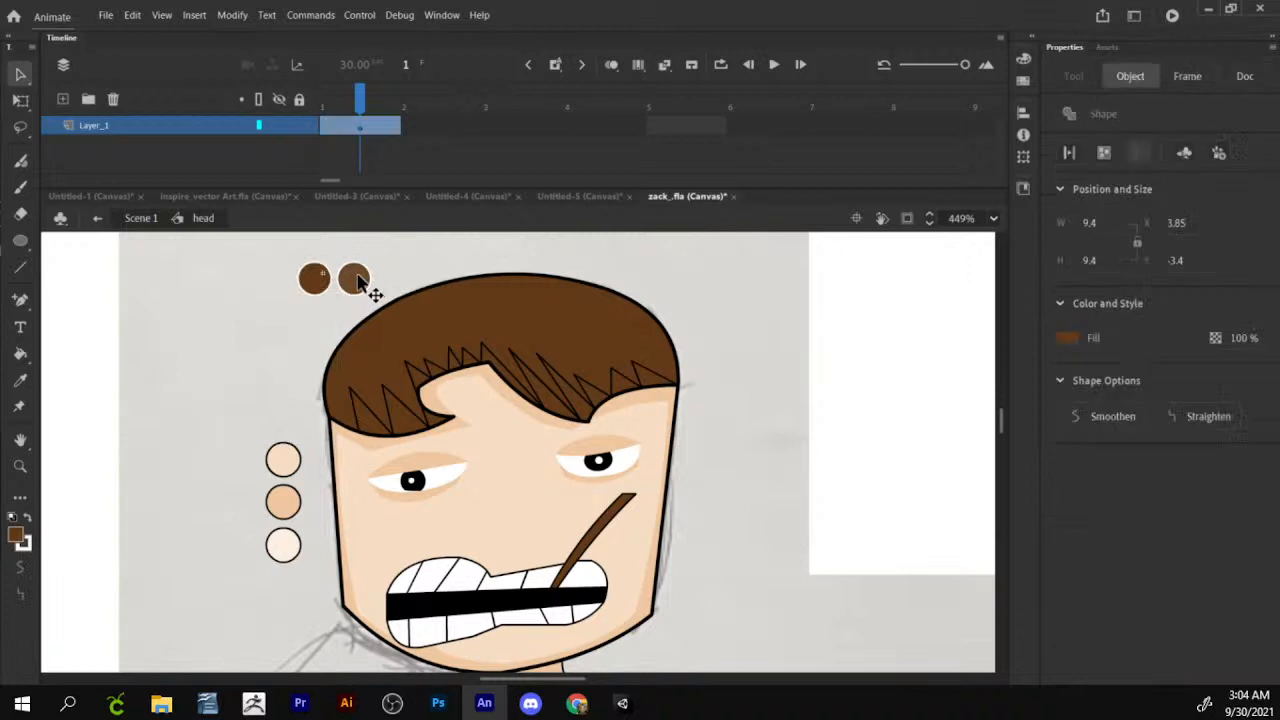
click(1067, 338)
click(1030, 346)
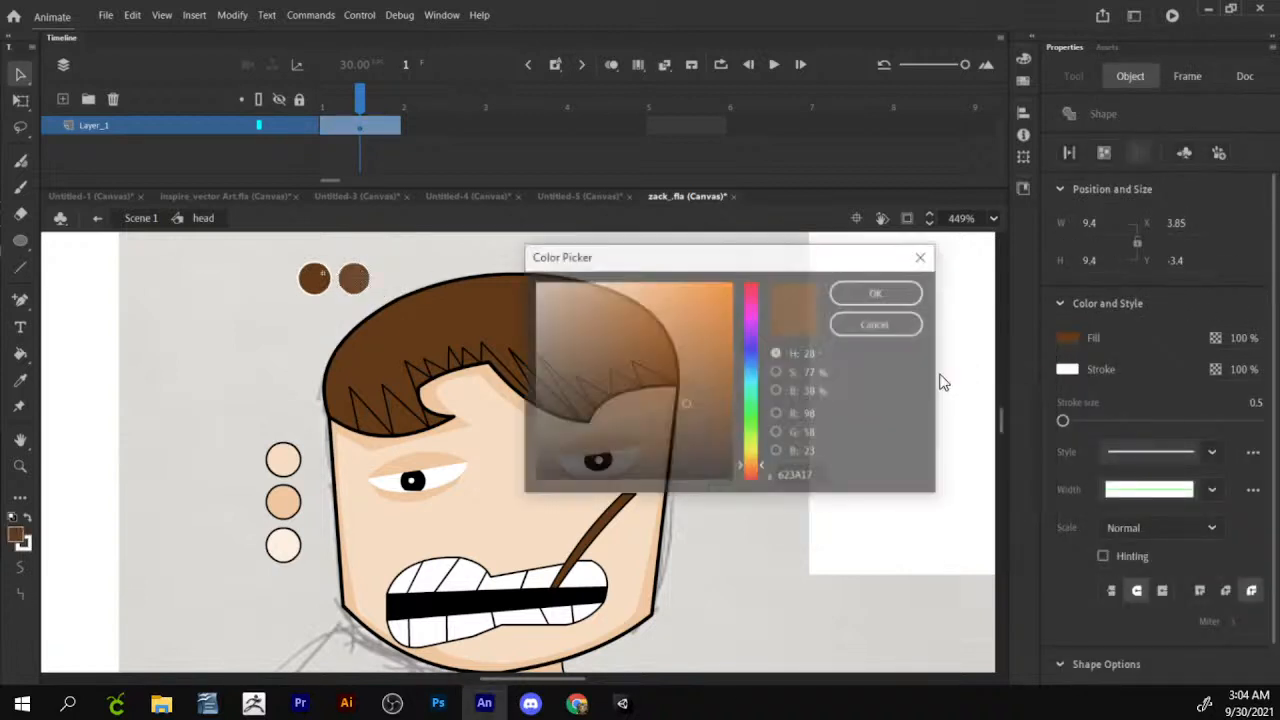
drag(686, 404, 685, 436)
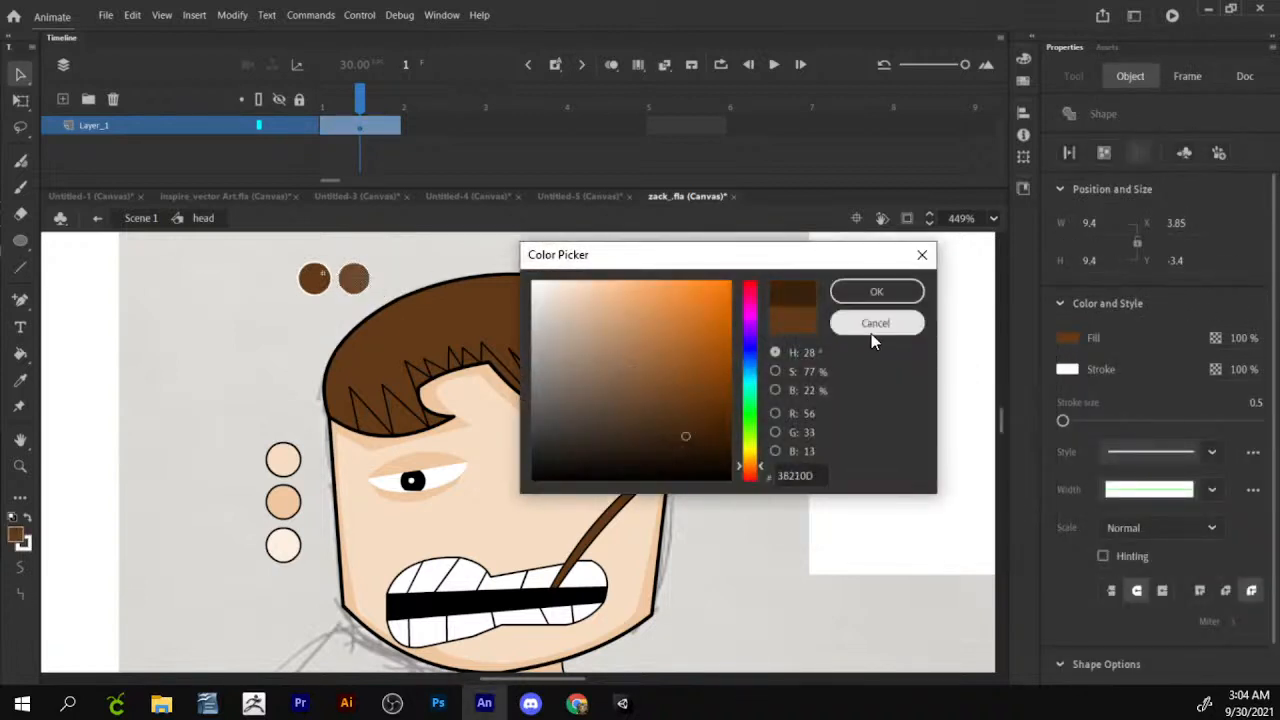
click(895, 289)
Fill the first outlined spikes of the fringe with the dark brown using the Paint Bucket, undoing a misplaced fill.
click(21, 355)
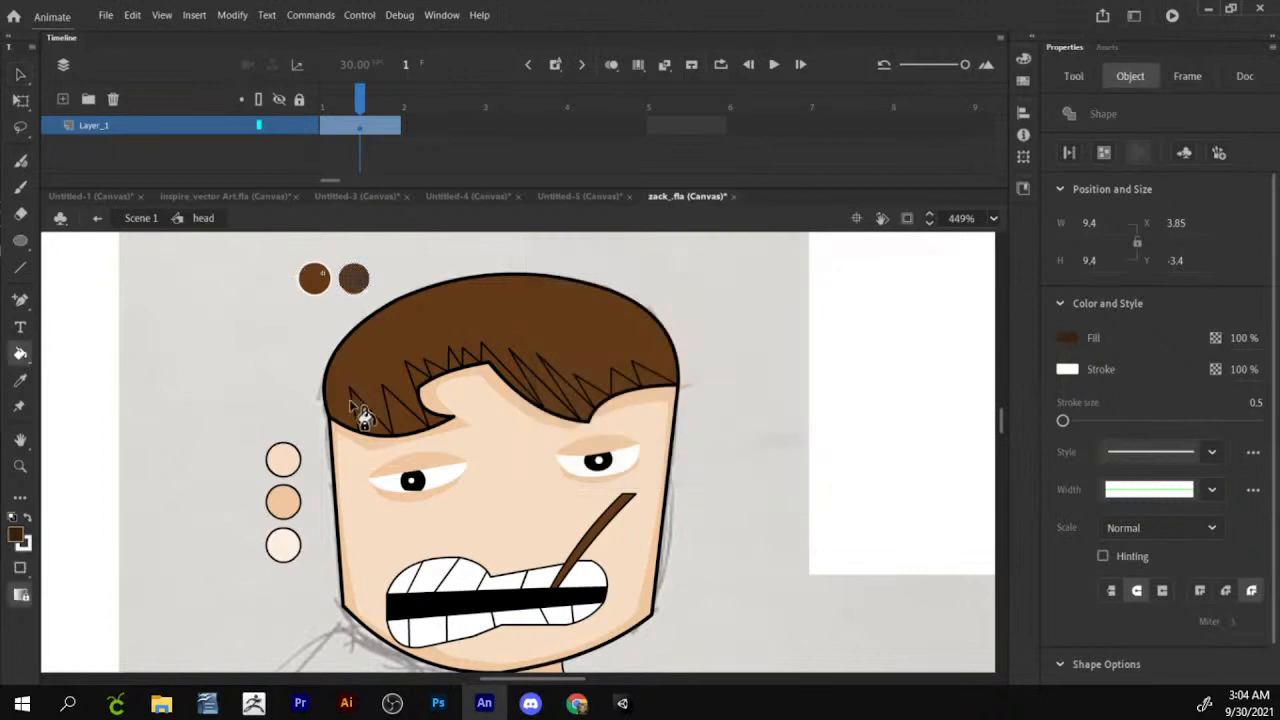
click(384, 427)
key(ctrl+z)
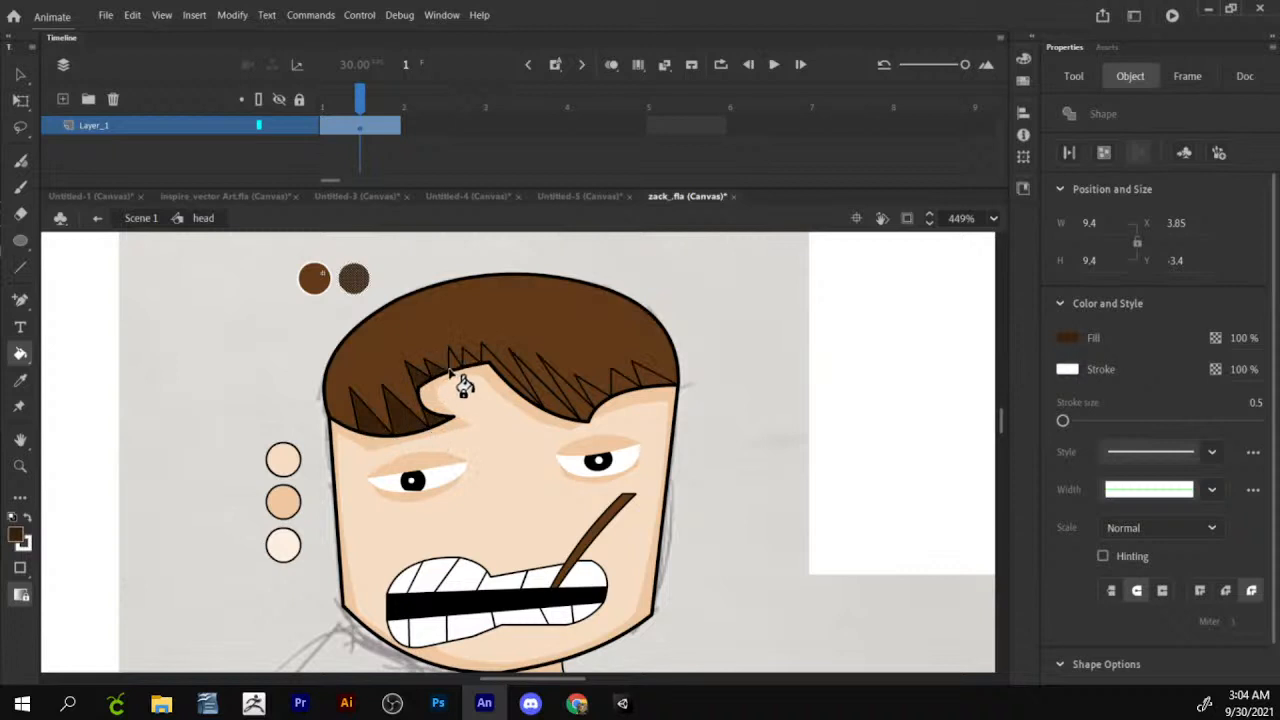
Select the dark swatch above the hair and match its fill to the brown of the swatch beside it.
click(20, 74)
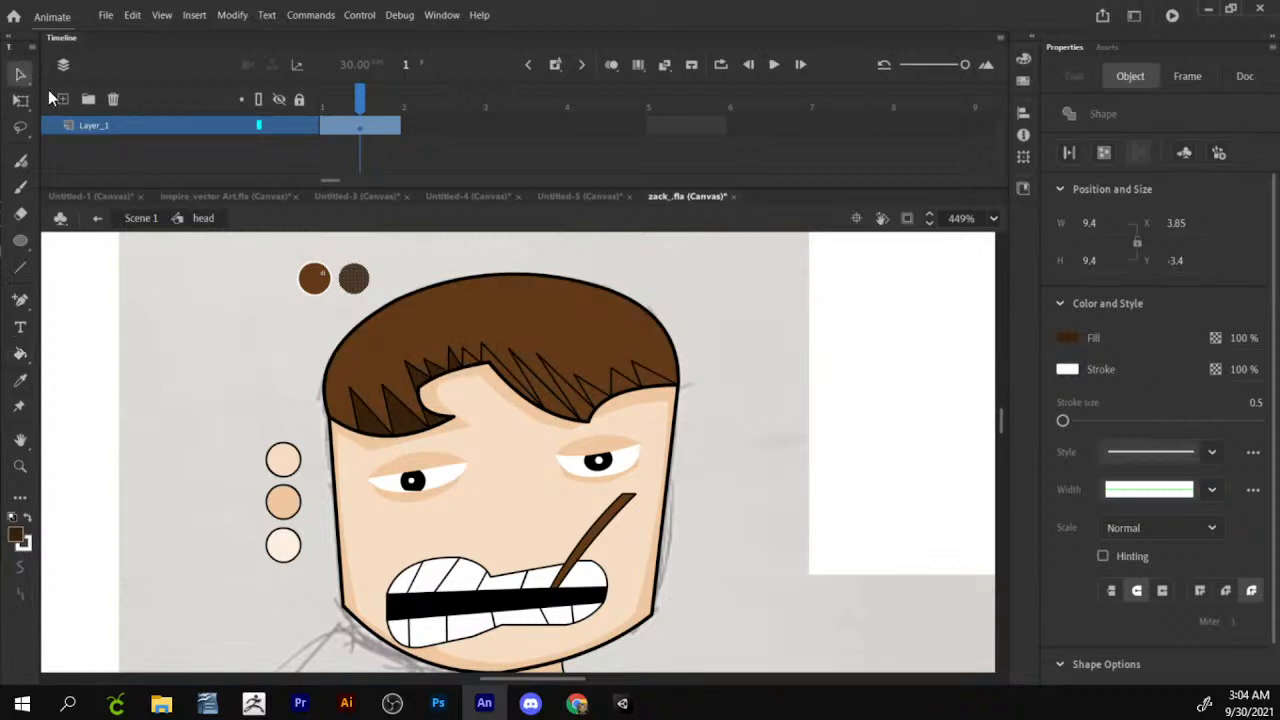
click(225, 313)
click(319, 282)
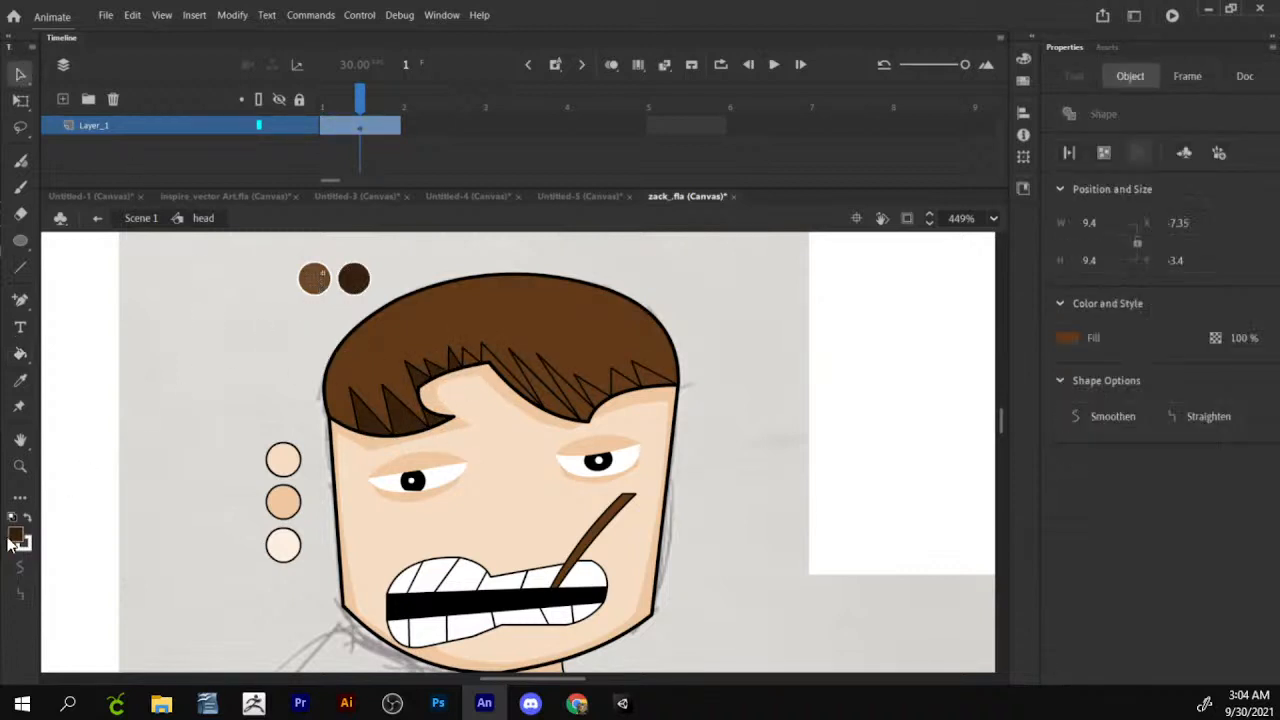
click(262, 300)
key(z)
alt+click(330, 285)
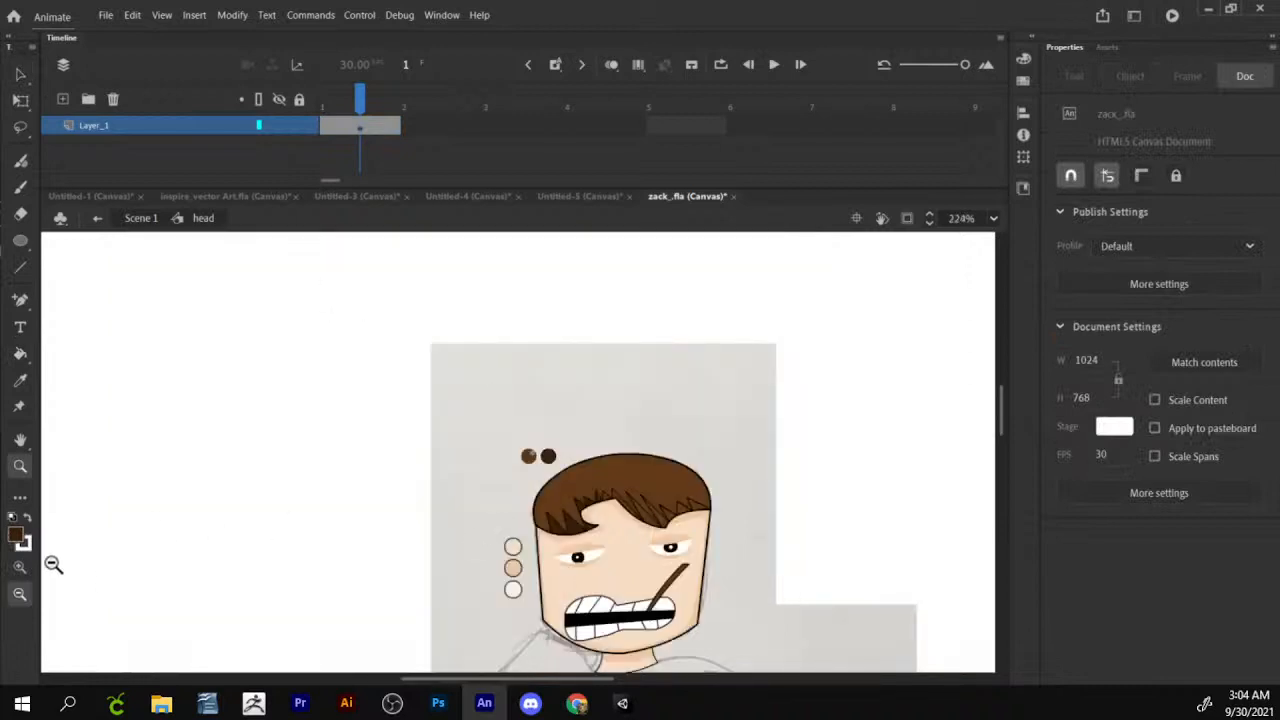
click(484, 446)
click(588, 497)
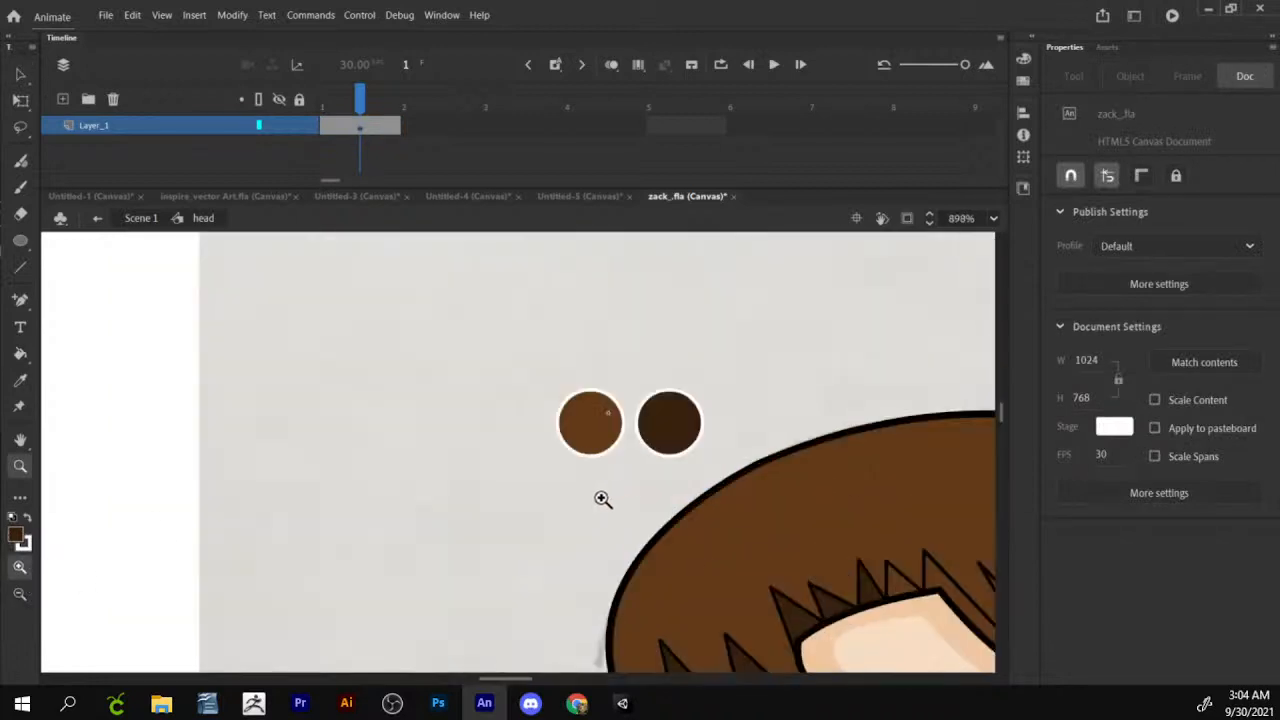
drag(619, 459, 468, 427)
click(511, 435)
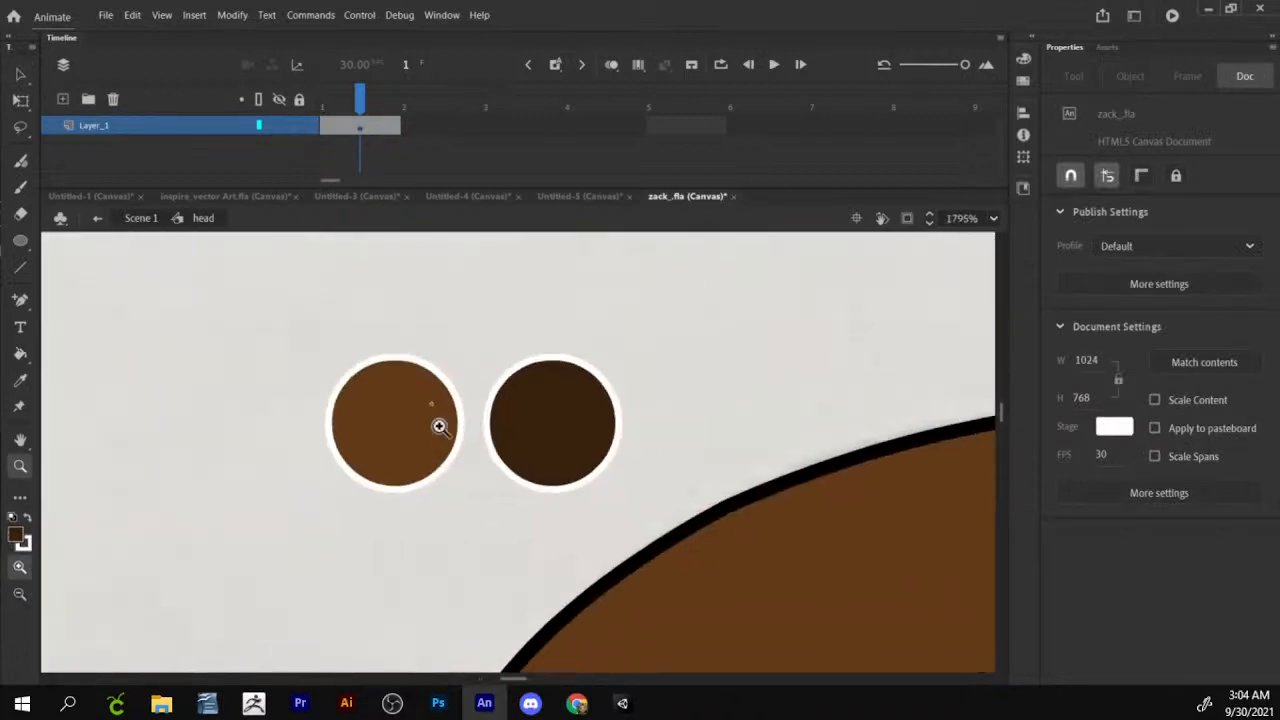
key(v)
click(412, 430)
click(523, 332)
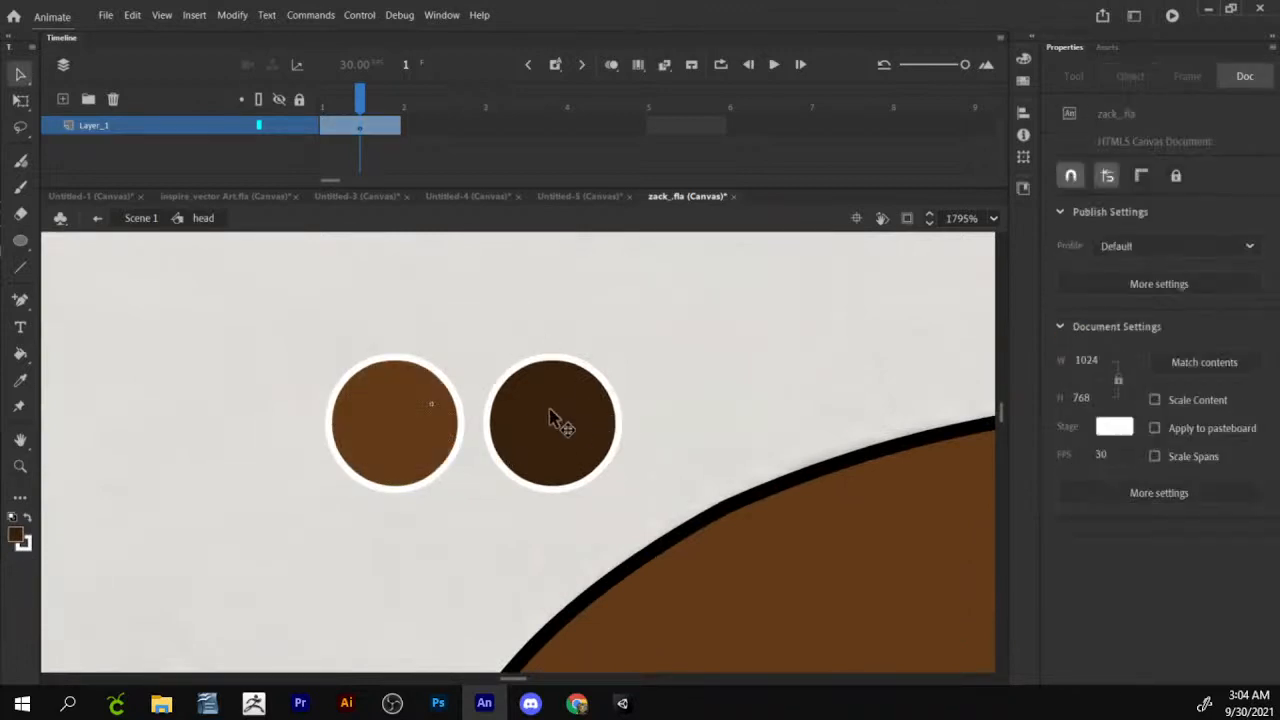
click(557, 421)
click(1067, 338)
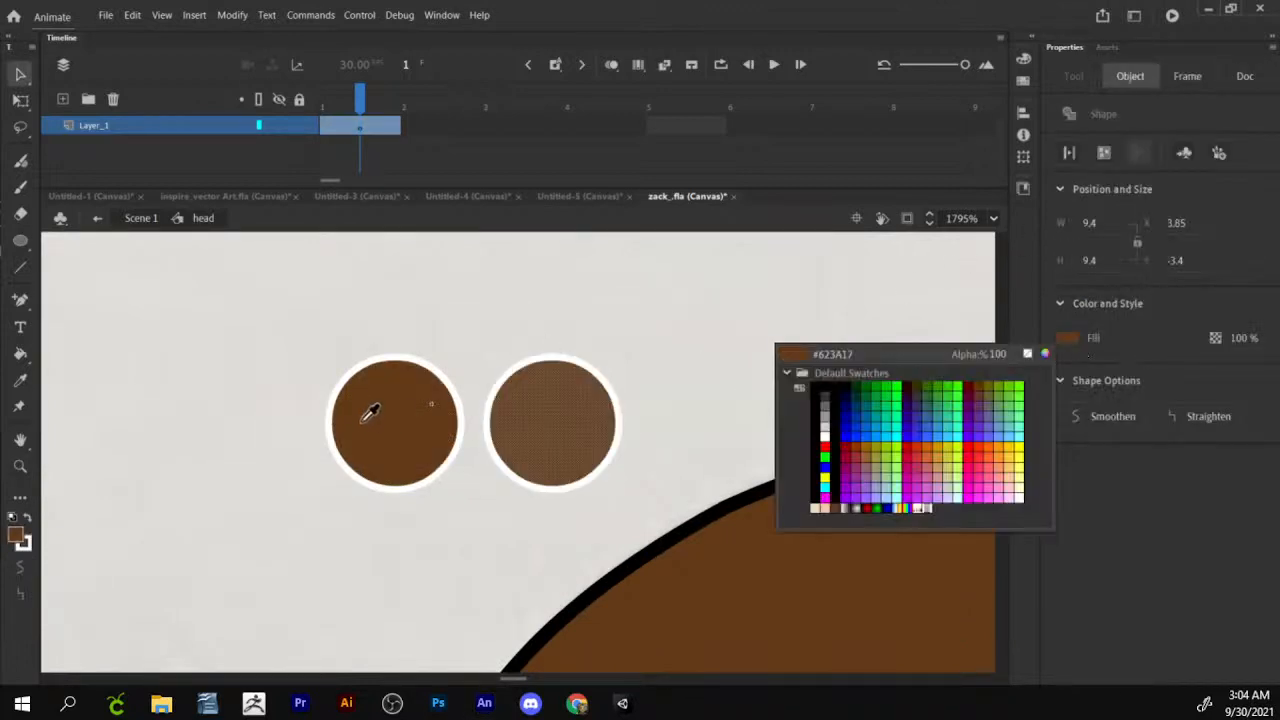
click(392, 421)
Set the selected swatch's fill to the slightly darker brown 563315.
click(1071, 336)
click(1048, 357)
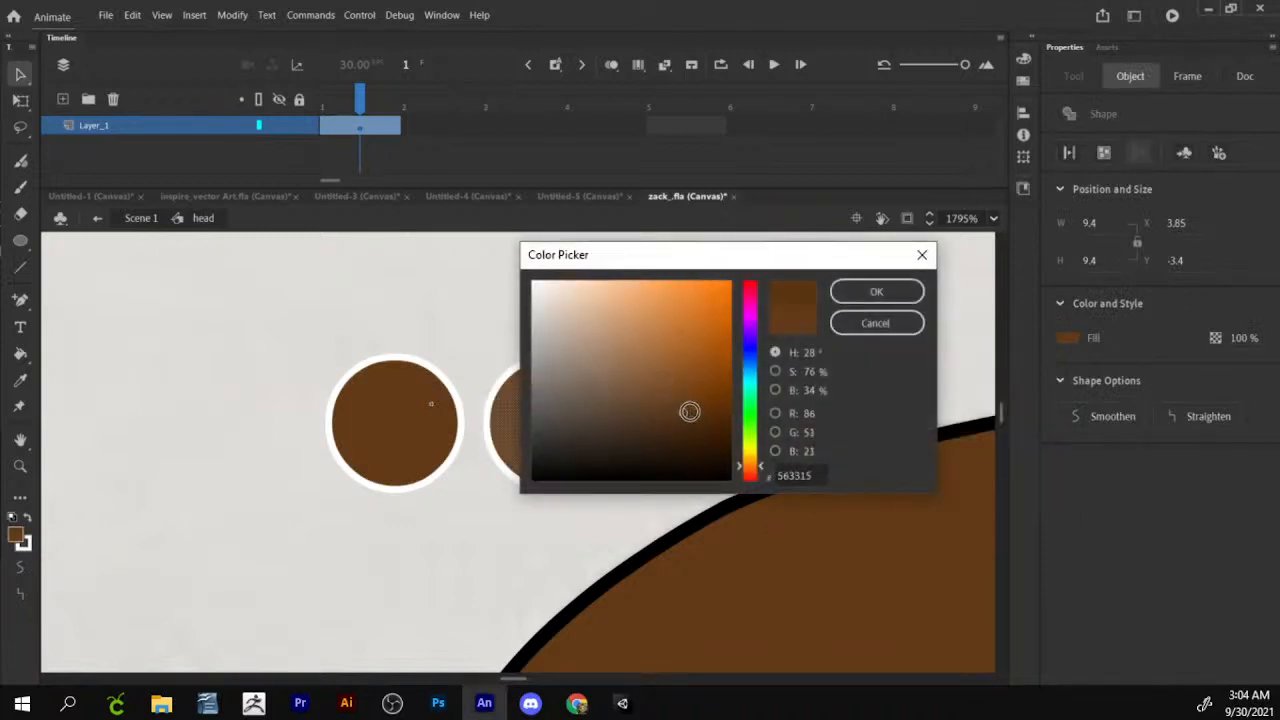
click(868, 292)
click(749, 360)
Refill dark spikes along the hairline above the forehead with the 563315 brown using the Paint Bucket.
drag(715, 412, 523, 314)
drag(615, 651, 513, 522)
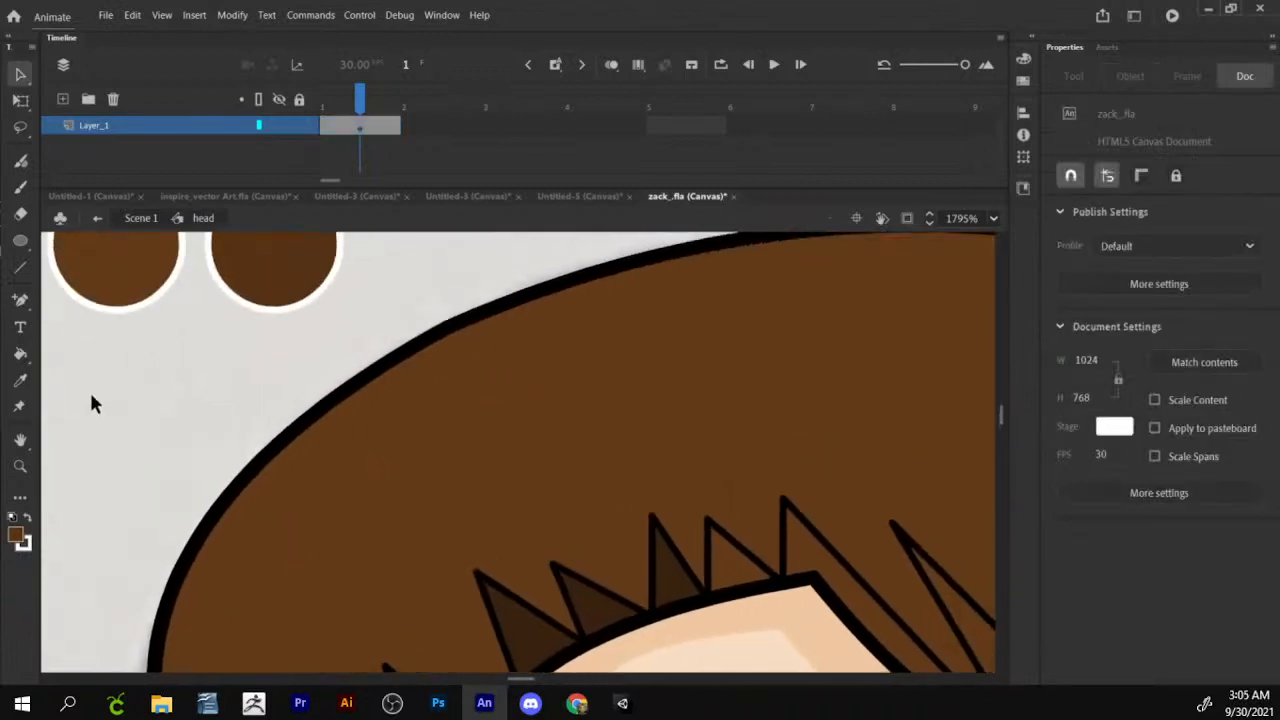
click(20, 353)
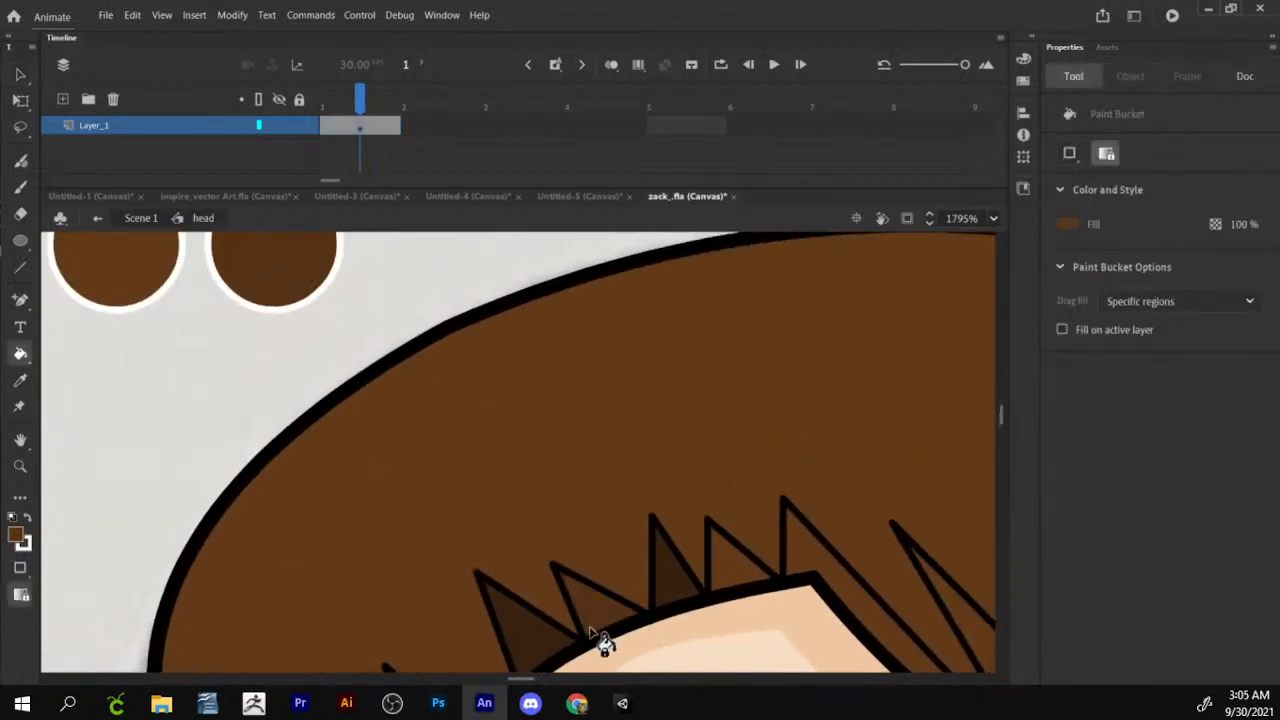
drag(559, 592, 565, 505)
click(554, 538)
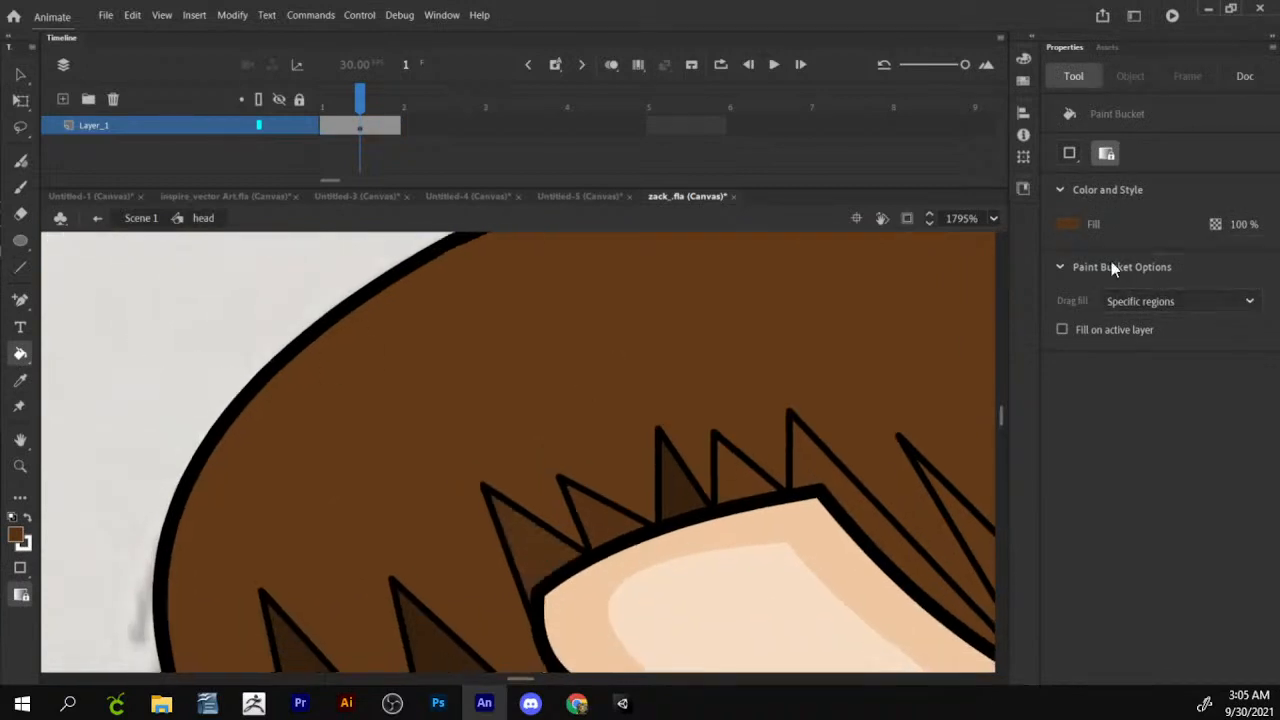
Set the Paint Bucket fill to 492B12 and refill the large fringe spikes and those beside the forehead curl.
click(1070, 224)
click(1044, 245)
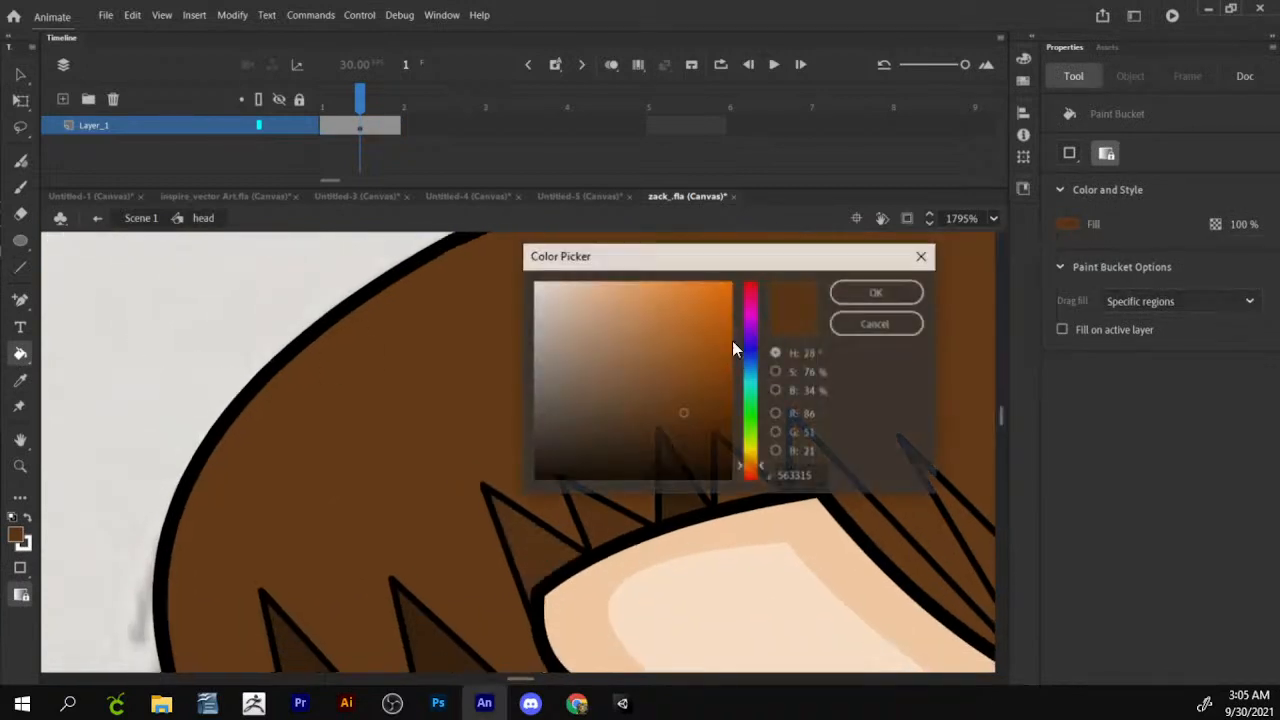
drag(688, 409, 680, 414)
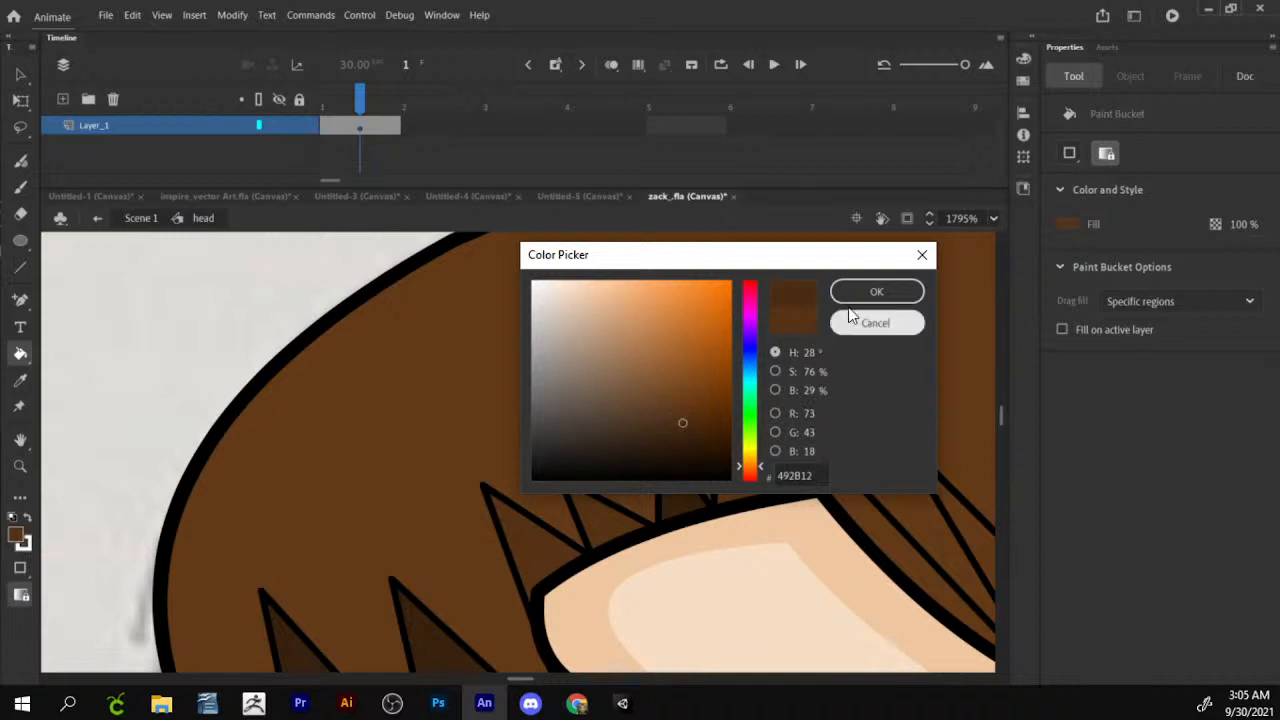
click(876, 291)
drag(587, 593, 677, 420)
click(546, 512)
click(457, 571)
Delete the outer edge of the spike above the forehead curl and both black edges of the large spike beside the curl.
drag(694, 356, 548, 453)
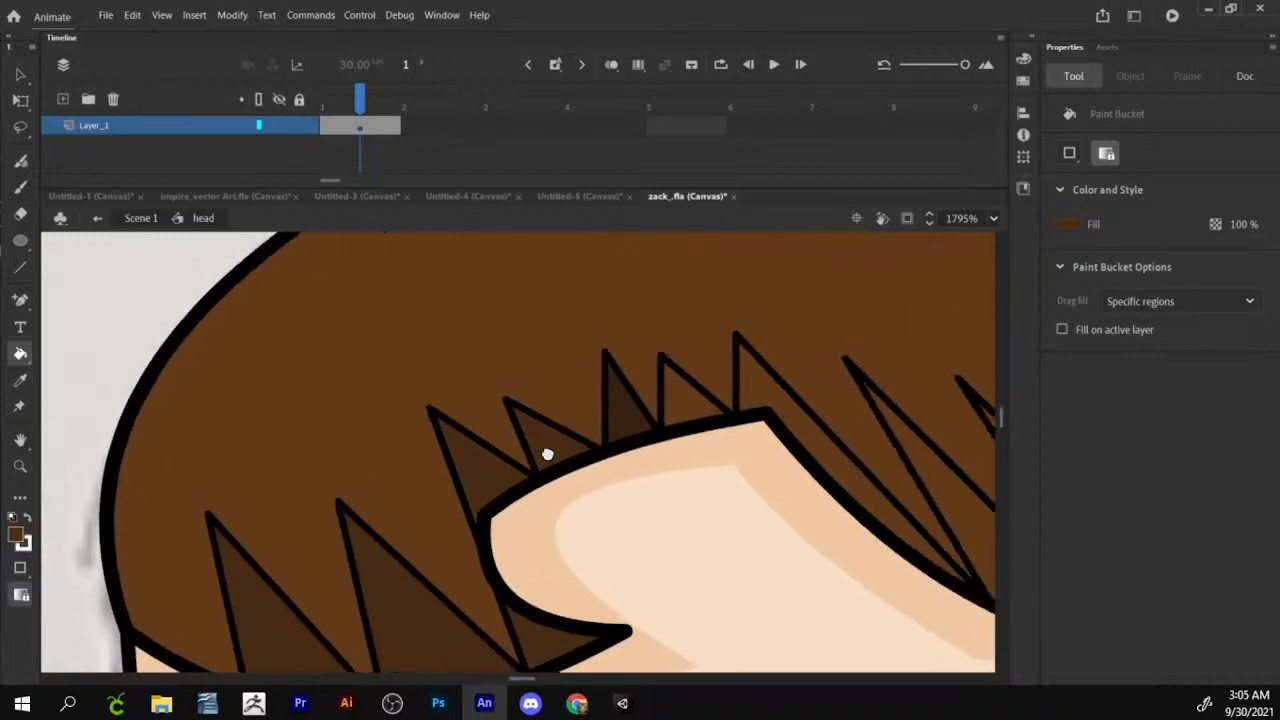
key(v)
click(453, 485)
key(Delete)
drag(445, 515, 508, 415)
click(459, 457)
key(Delete)
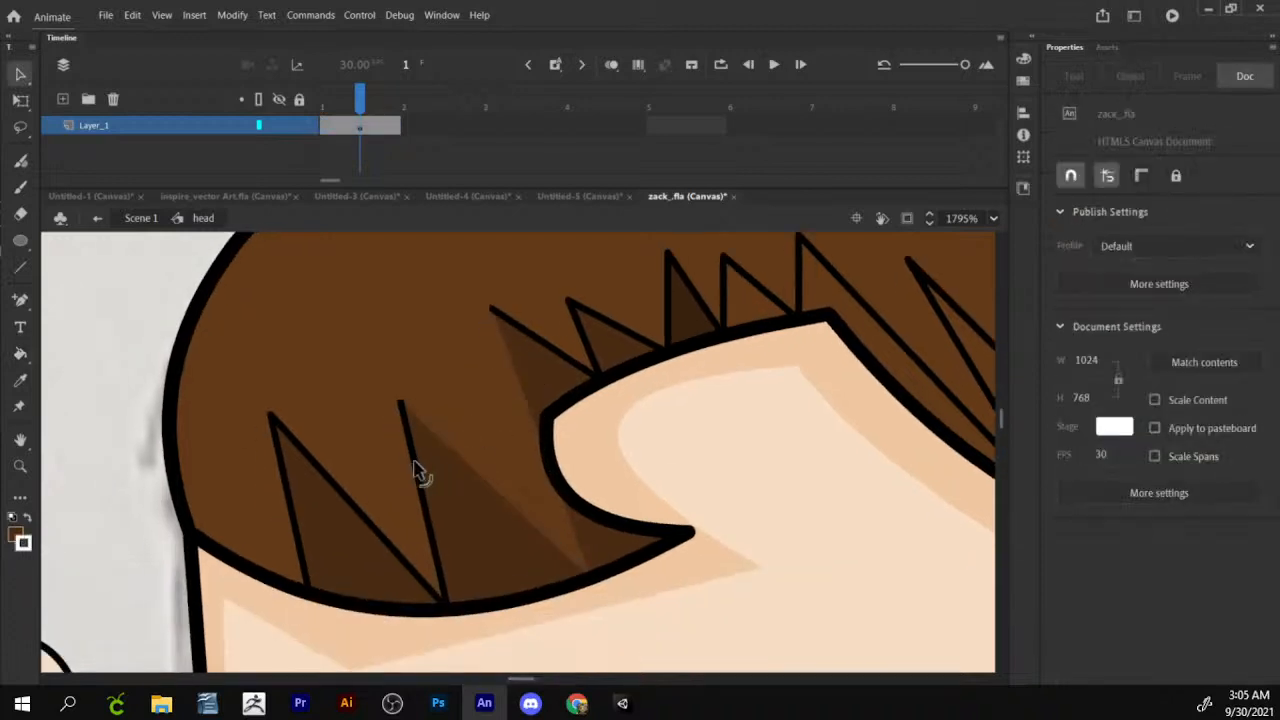
click(418, 472)
key(Delete)
Delete both black edges of the outermost large shaded spike of the fringe.
click(342, 500)
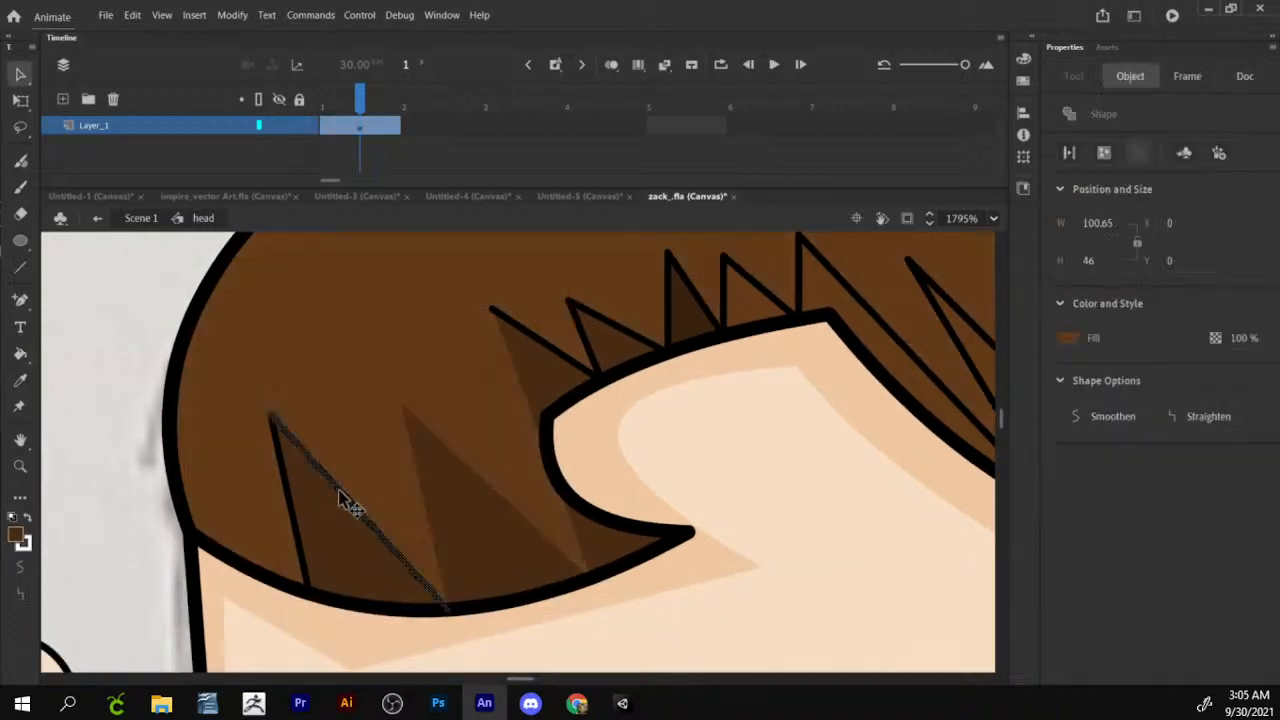
key(Delete)
click(290, 505)
key(Delete)
Delete the remaining black edges of the three small shaded spikes along the hairline above the forehead curl, keeping their dark fills.
drag(629, 337, 514, 371)
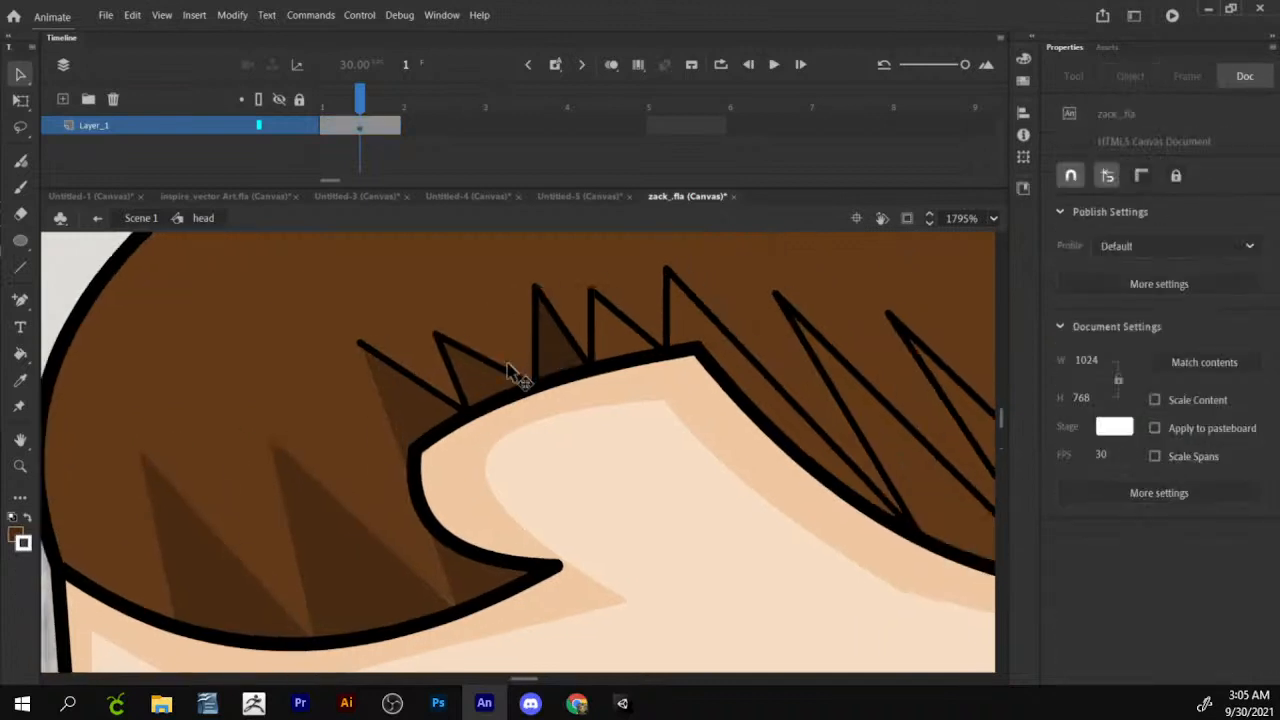
click(437, 395)
key(Delete)
click(479, 352)
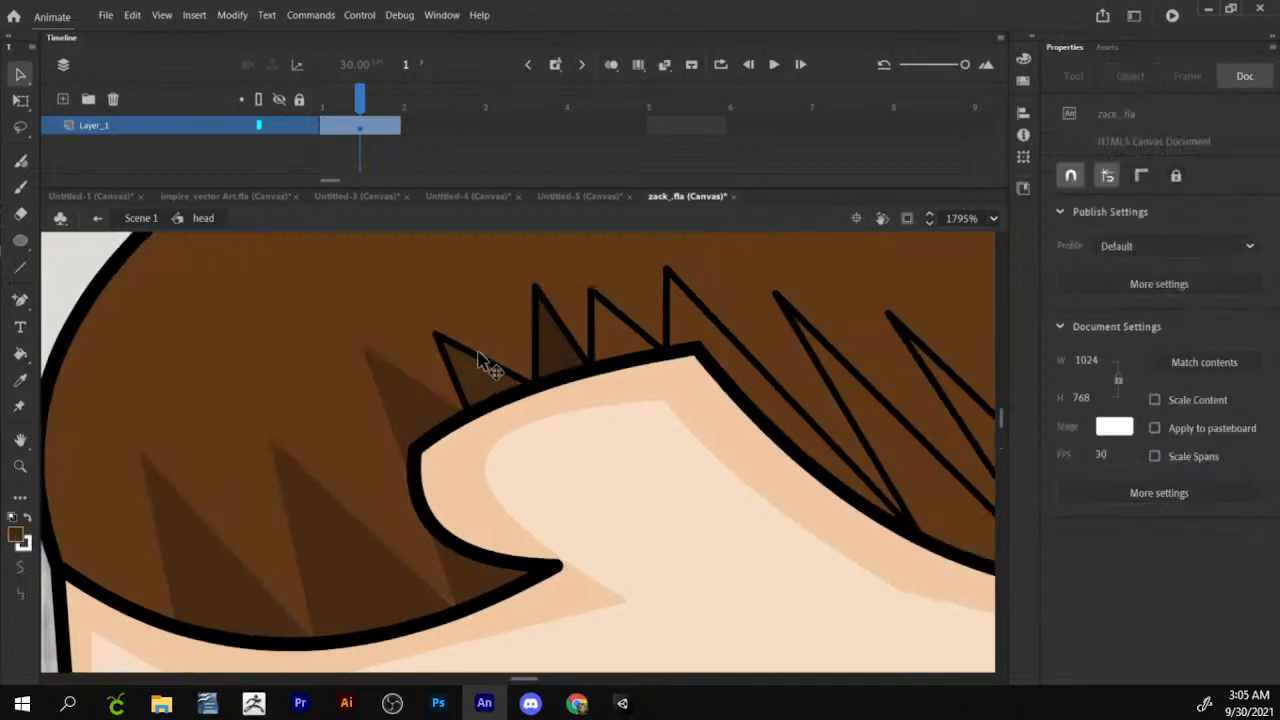
key(Delete)
key(ctrl+z)
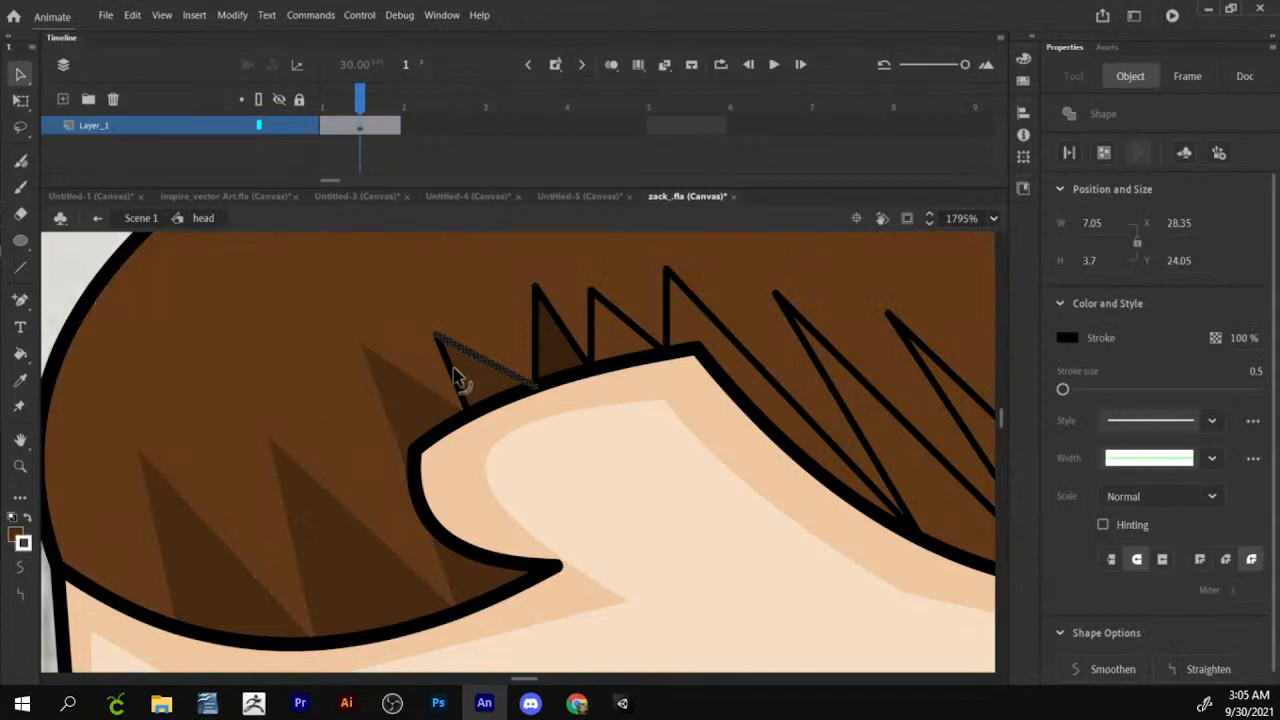
key(Escape)
click(537, 347)
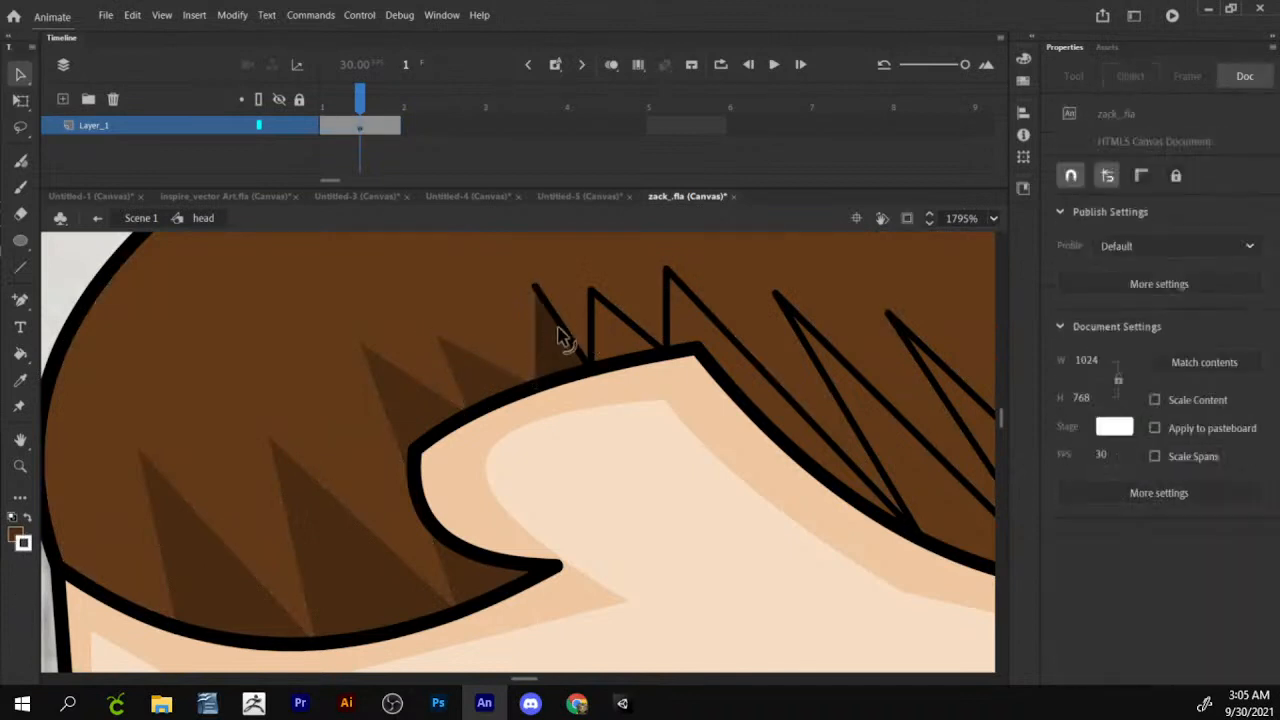
key(Delete)
click(592, 330)
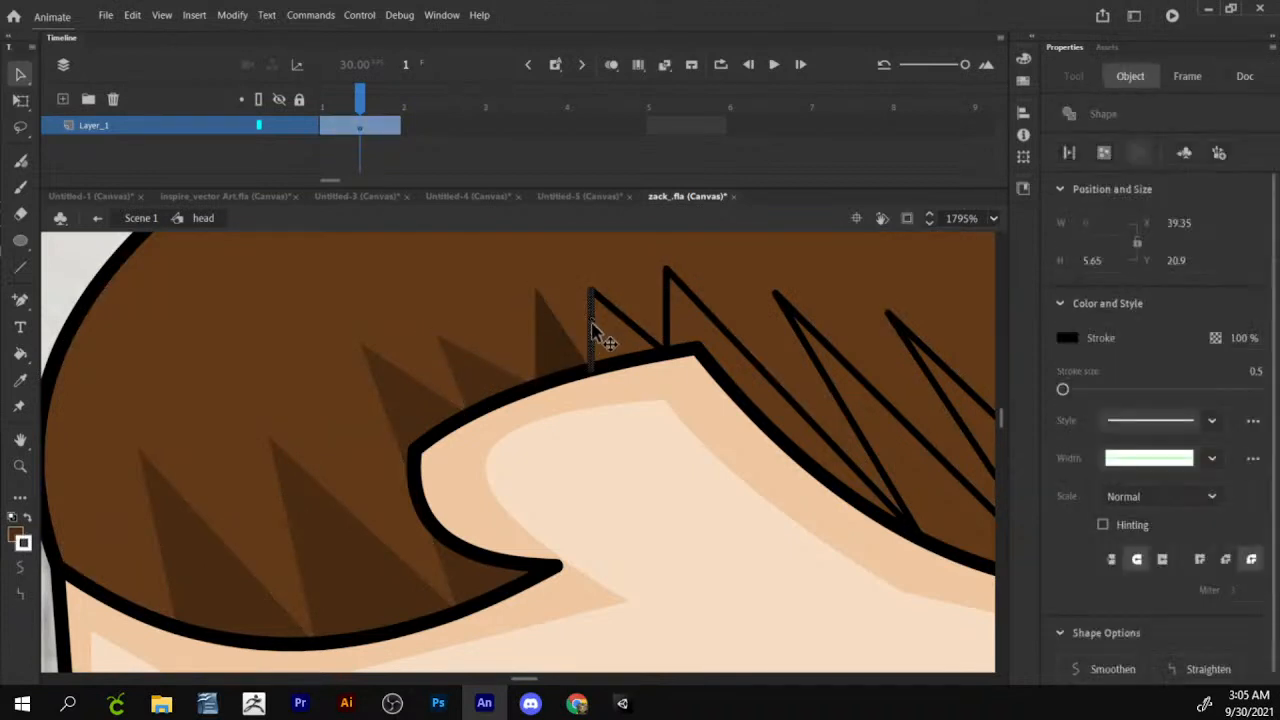
Fill the remaining outlined spikes along the hairline, from the forehead peak to the far side of the head, with the darker brown.
click(68, 239)
key(k)
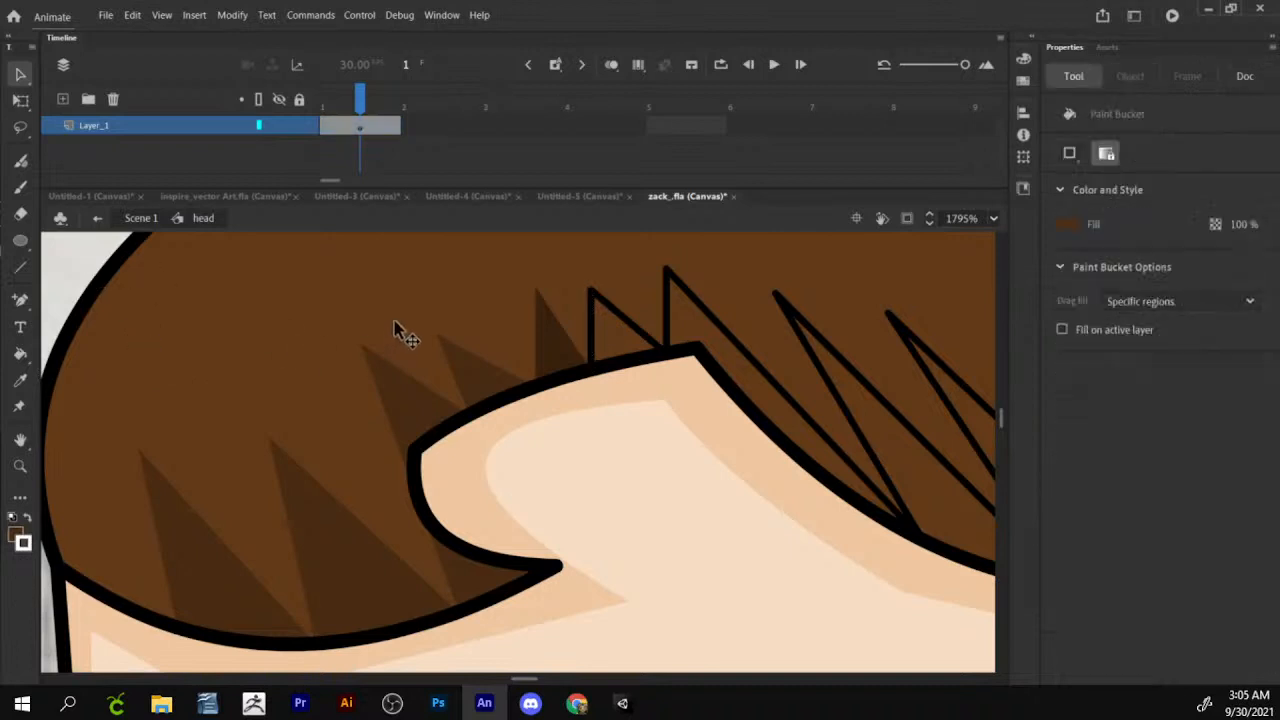
click(692, 330)
scroll(660, 400, right, 5)
scroll(660, 400, down, 1)
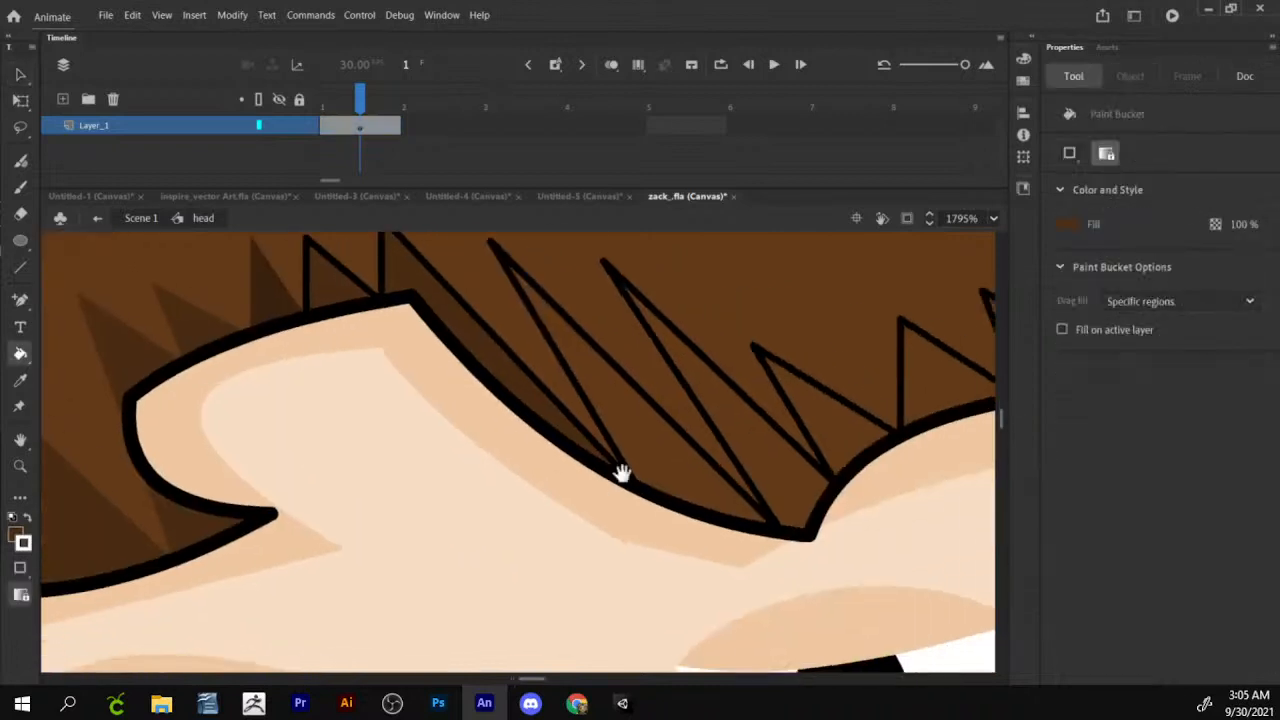
click(746, 456)
click(750, 452)
scroll(700, 445, right, 2)
click(715, 435)
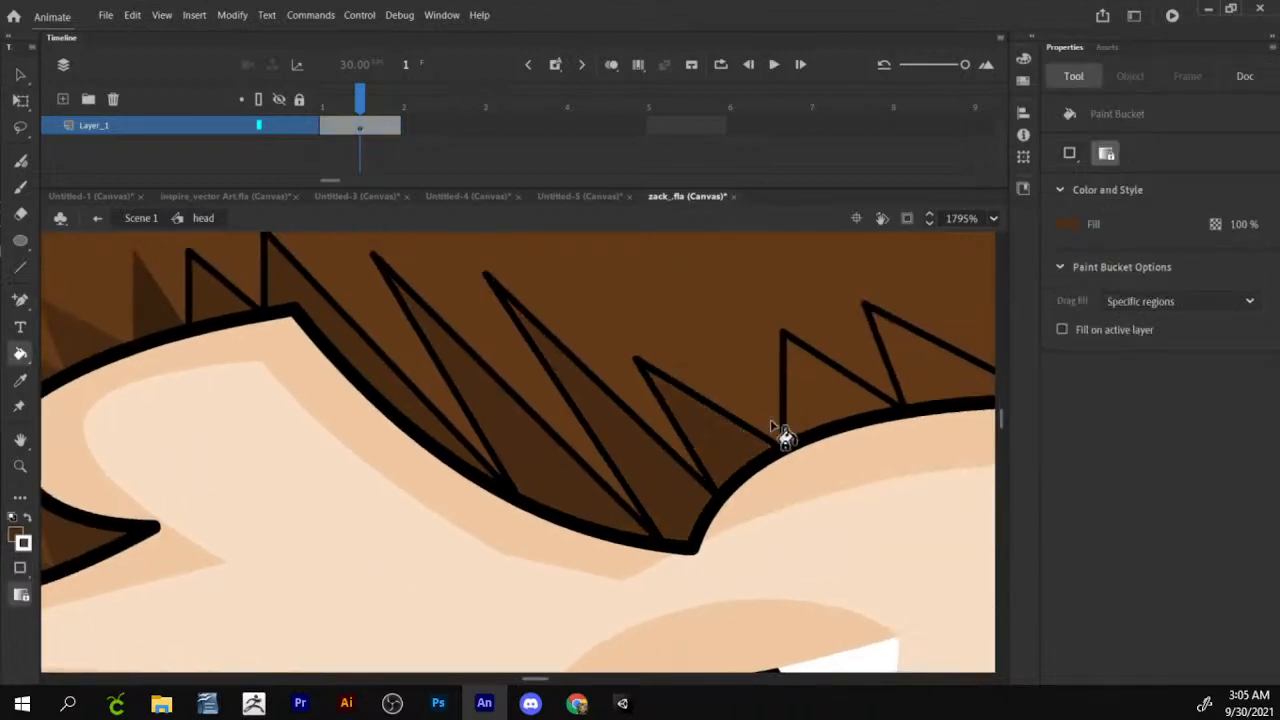
click(825, 385)
scroll(780, 400, right, 4)
scroll(780, 400, up, 1)
click(714, 432)
Delete the inner edge of the outermost shaded spike and the slanted edge of the spike next to it.
key(v)
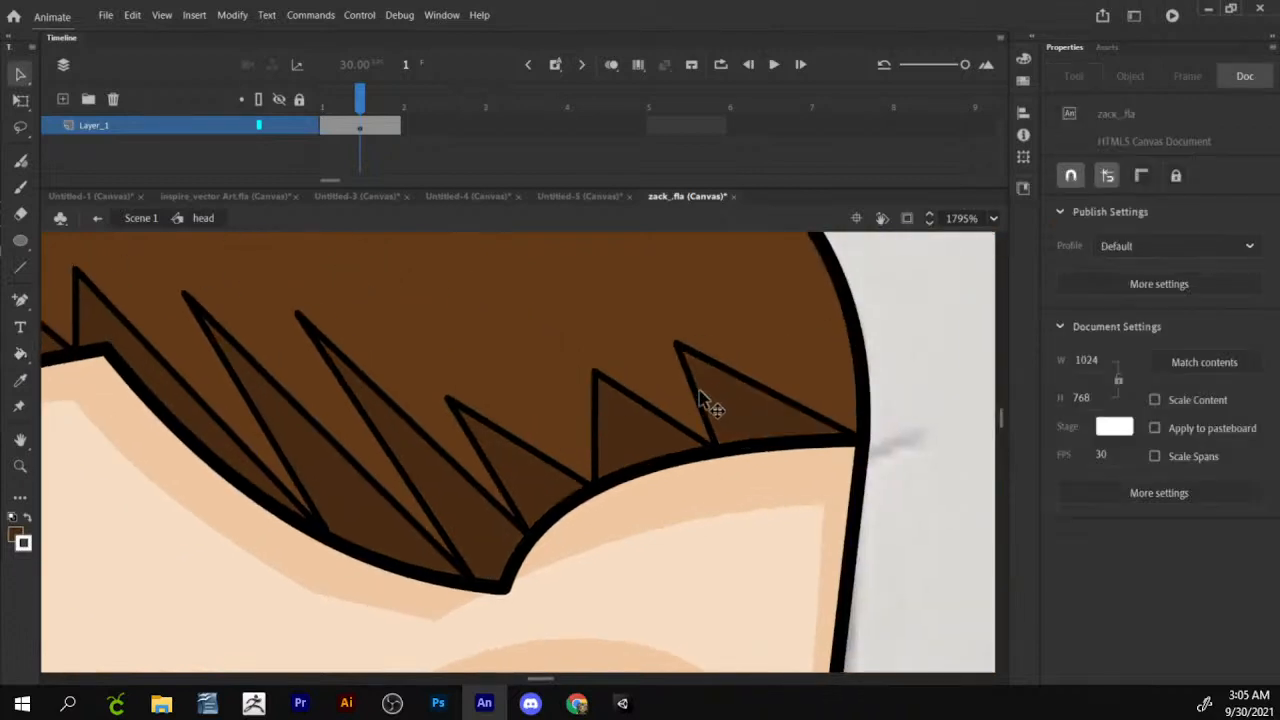
click(698, 400)
key(Delete)
click(645, 410)
key(Delete)
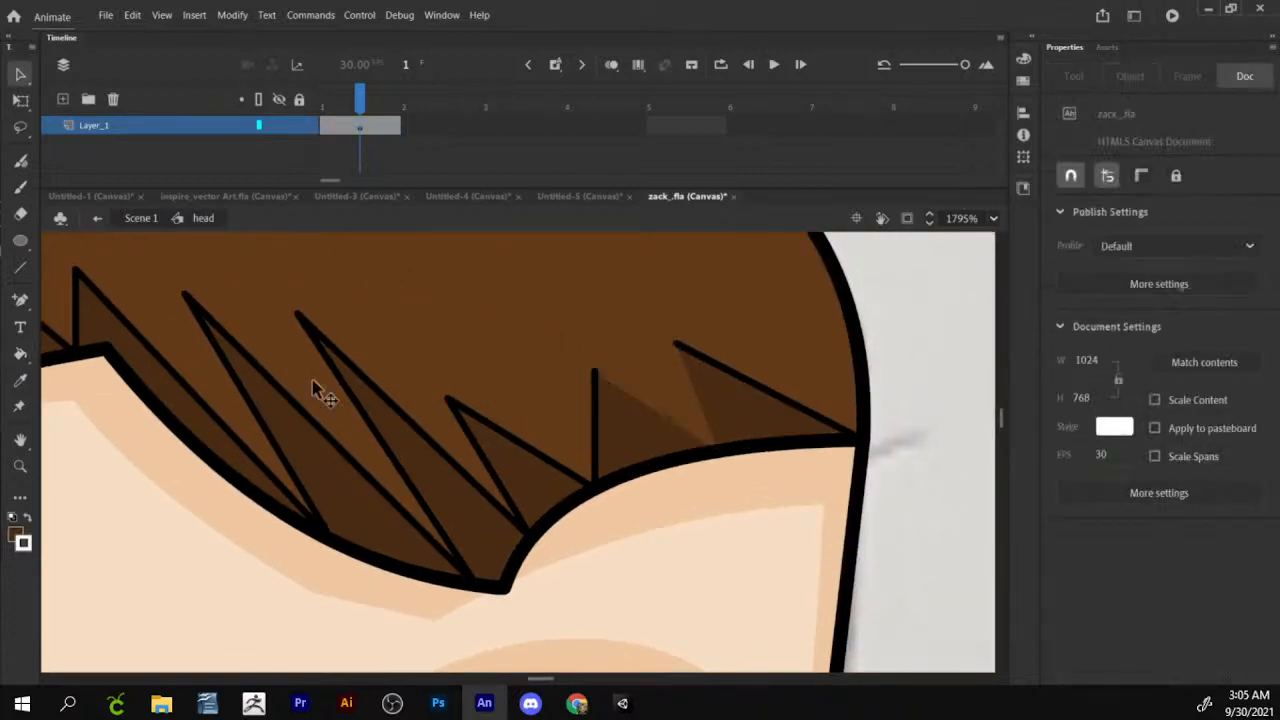
Delete the slanted black edges of the three long shaded spikes between the forehead peak and the fringe tip.
click(113, 316)
key(Delete)
click(205, 335)
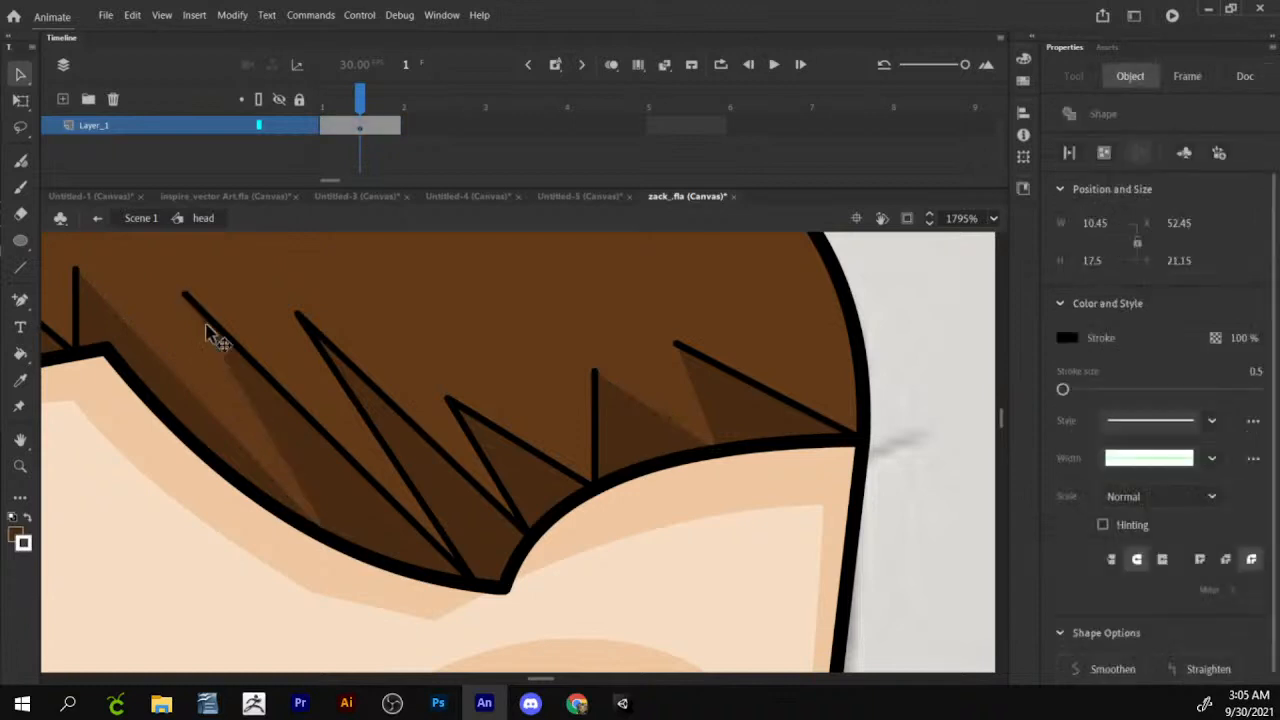
key(Delete)
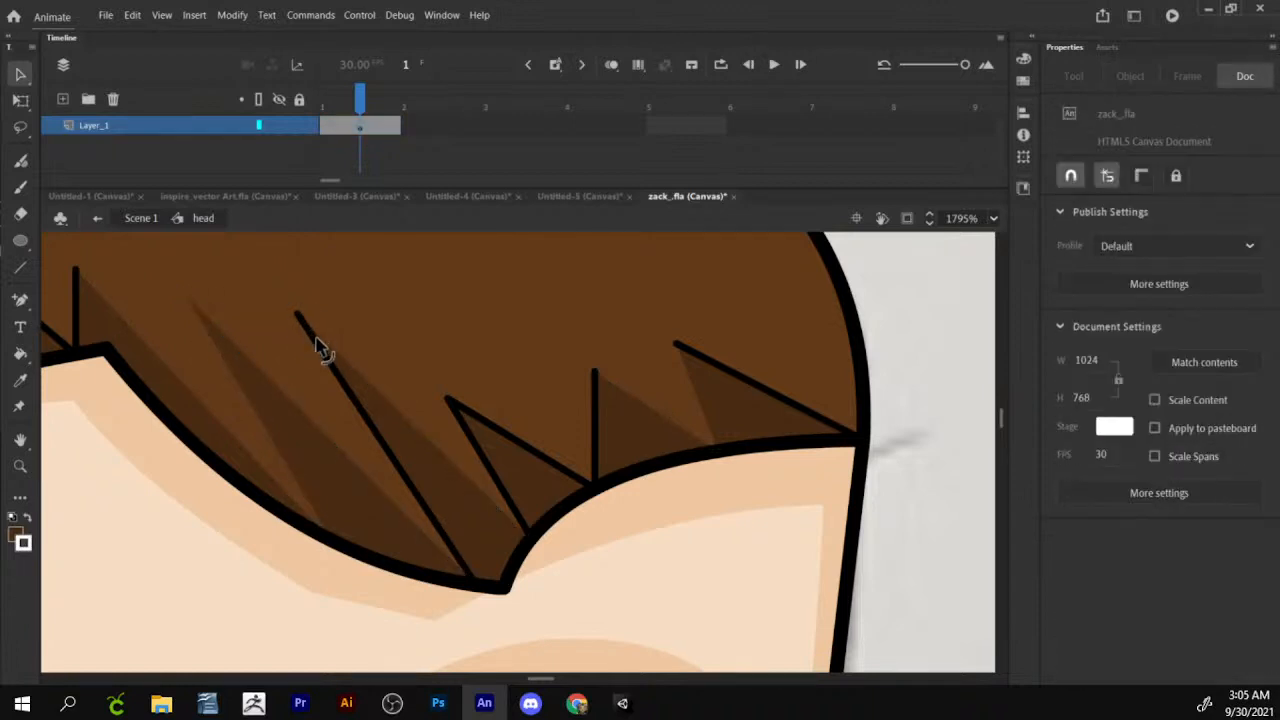
click(318, 352)
click(320, 350)
key(Delete)
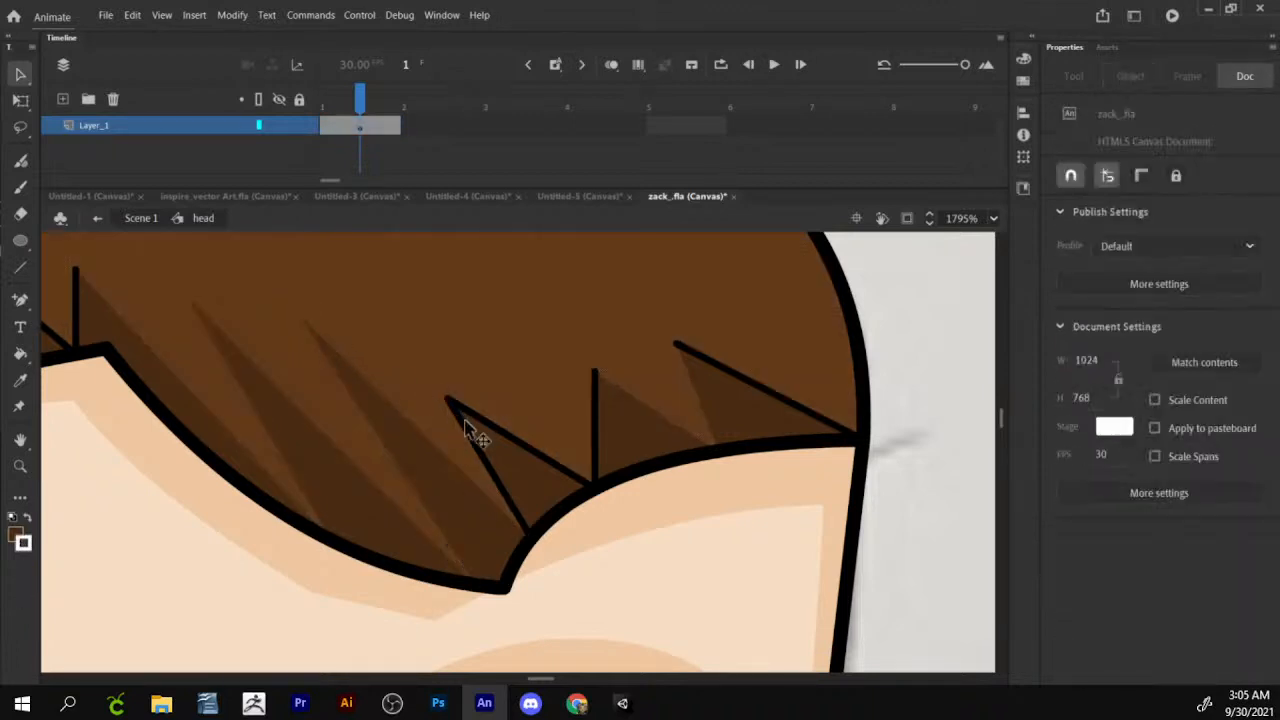
Delete both edges of the short spike beyond the fringe tip and the last black edges of the two outer spikes.
click(467, 425)
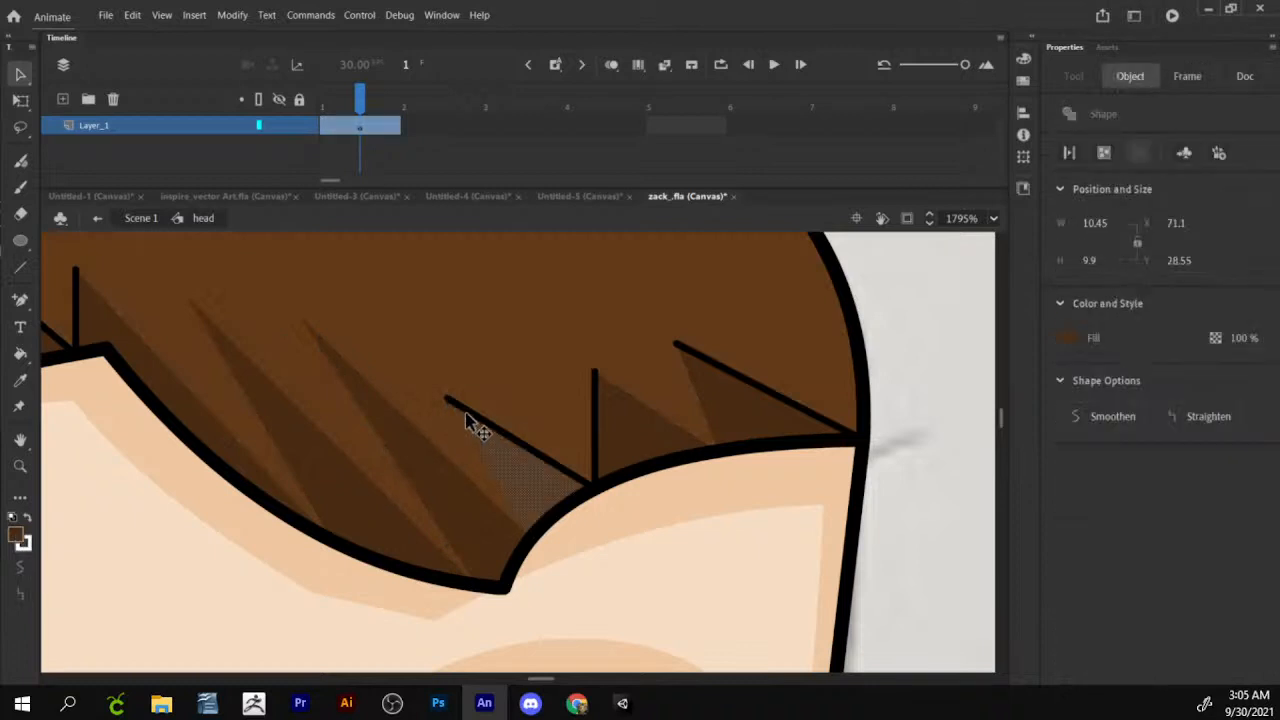
click(468, 415)
key(Delete)
click(596, 408)
key(Delete)
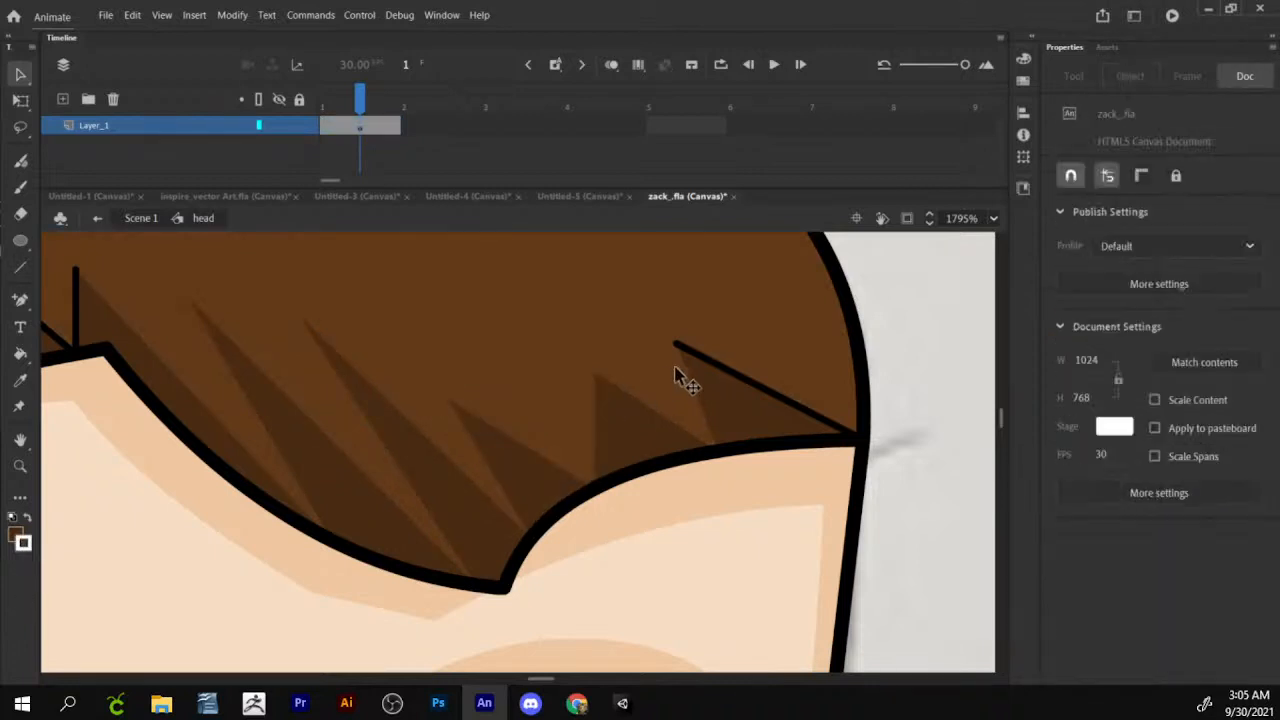
click(688, 350)
key(Delete)
Delete the vertical edge of the spike above the forehead peak and both edges of the small spike beside it.
drag(293, 305, 707, 355)
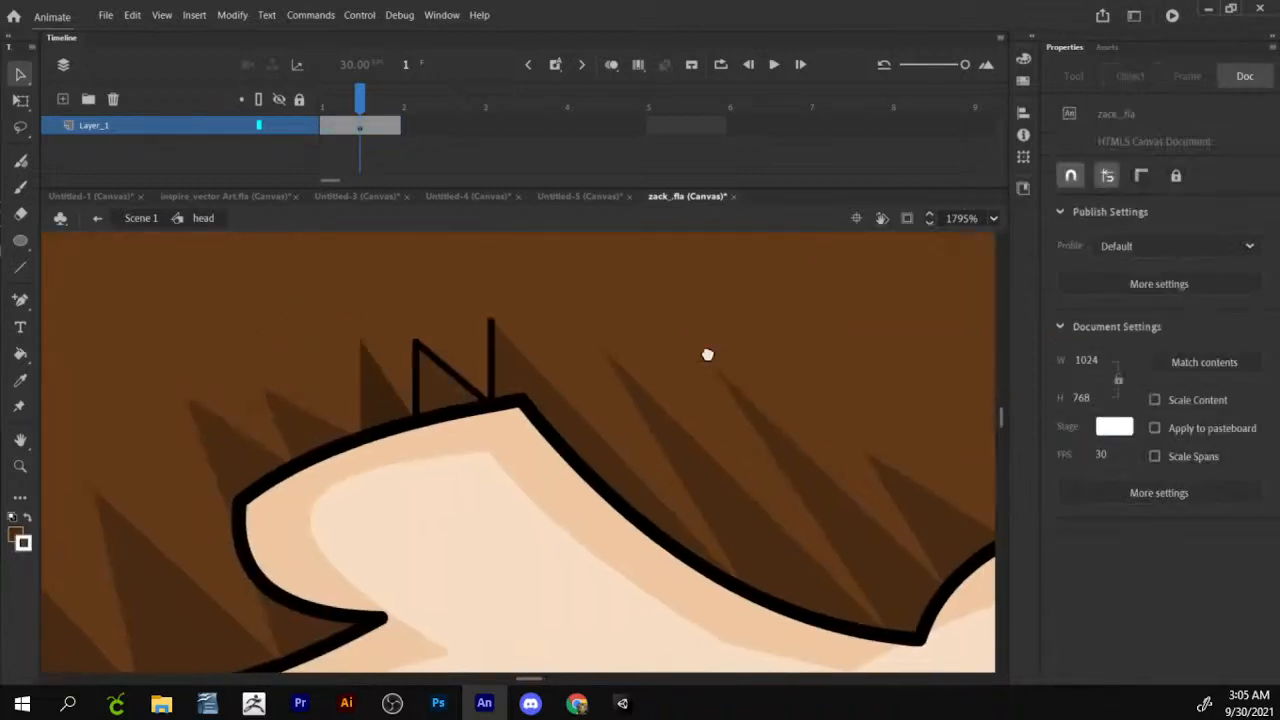
click(490, 360)
key(Delete)
click(424, 380)
key(Delete)
click(414, 382)
key(Delete)
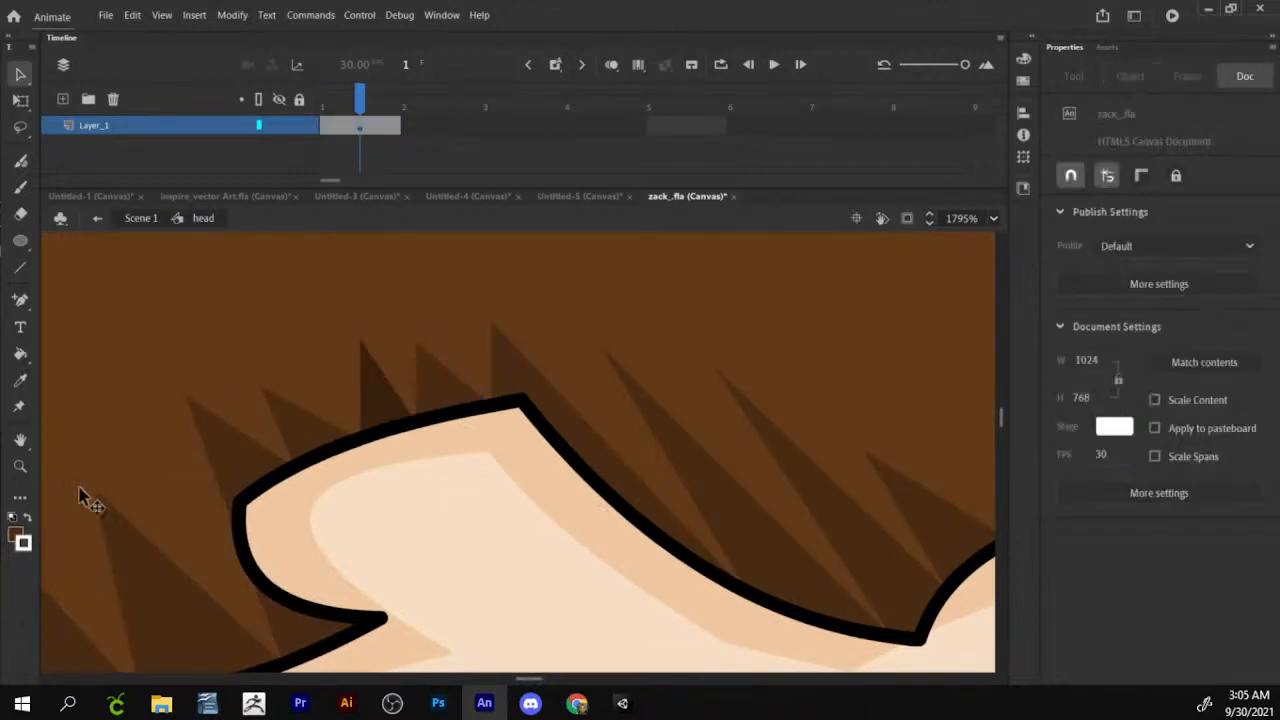
Exit the head symbol back to Scene 1 and hide the artwork layer.
click(20, 466)
click(20, 595)
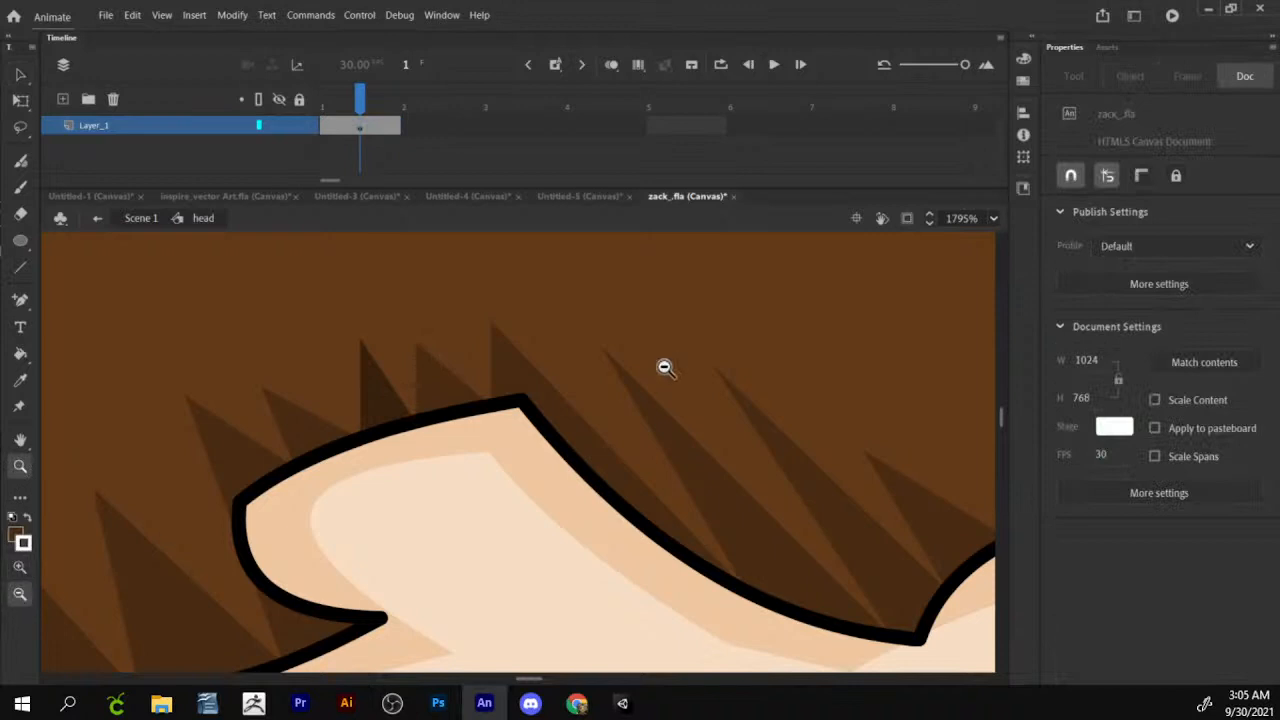
click(666, 367)
click(666, 367)
drag(560, 557, 618, 360)
click(612, 360)
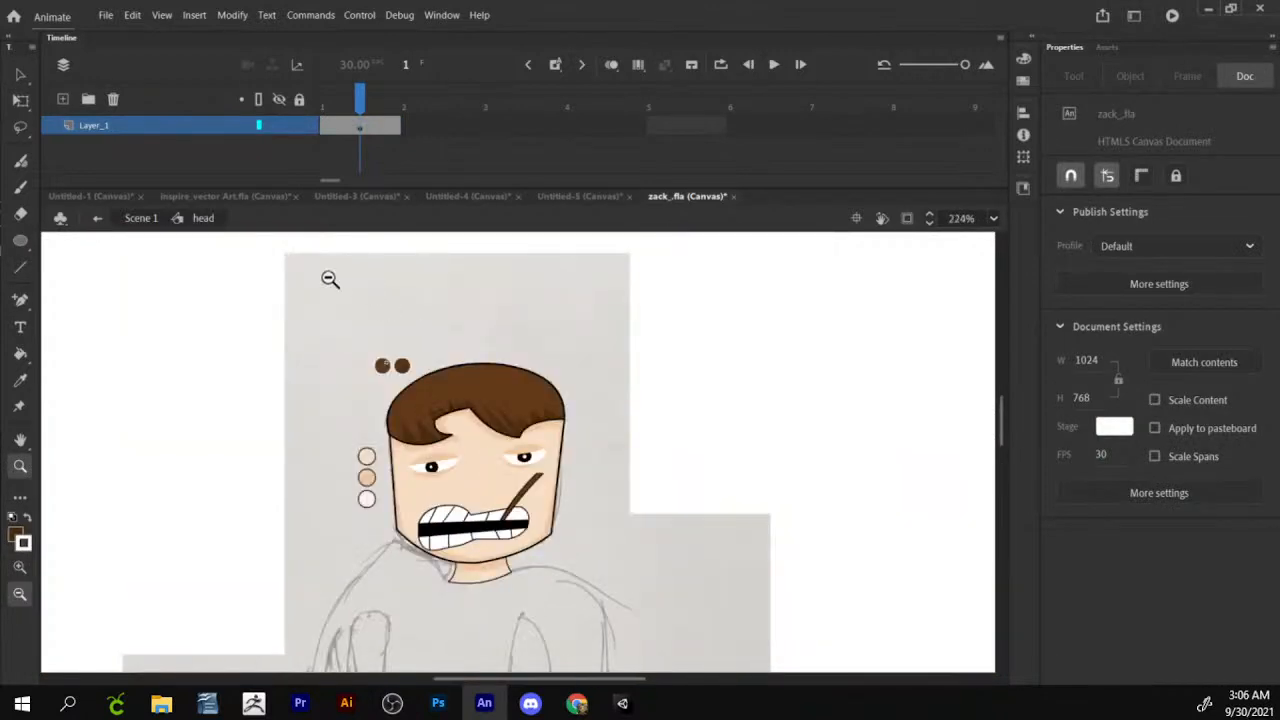
click(141, 218)
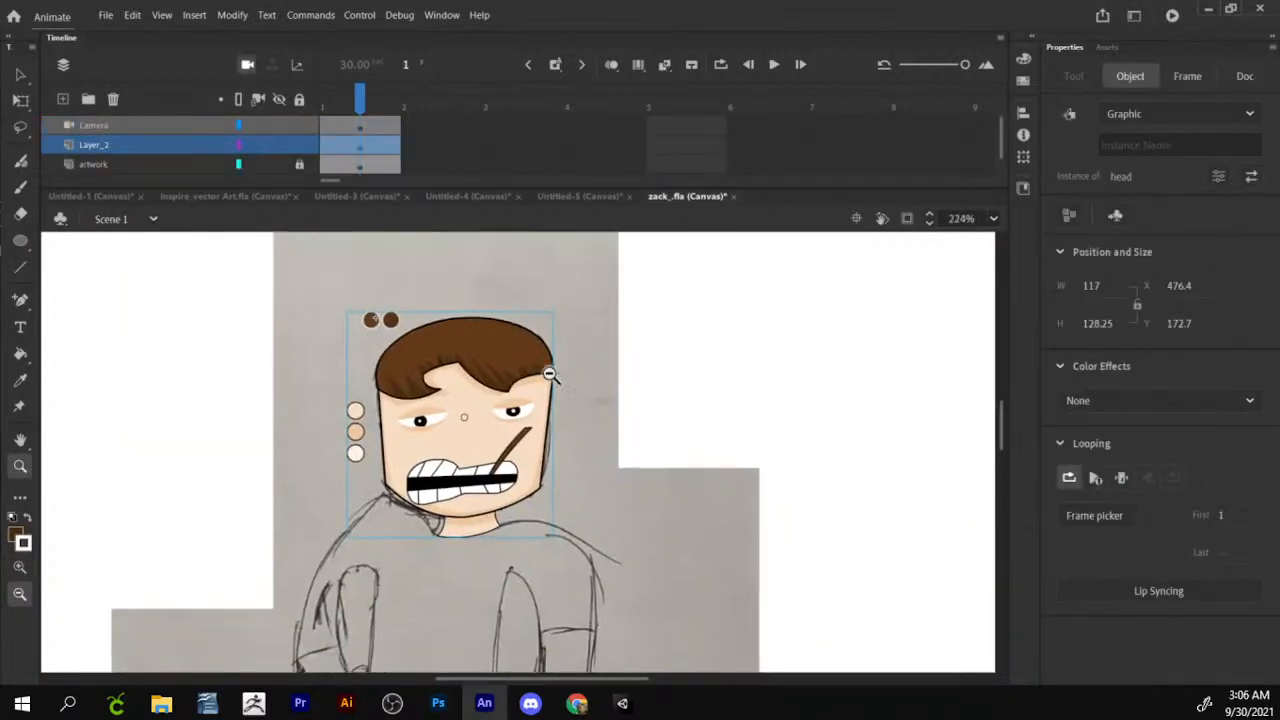
click(278, 164)
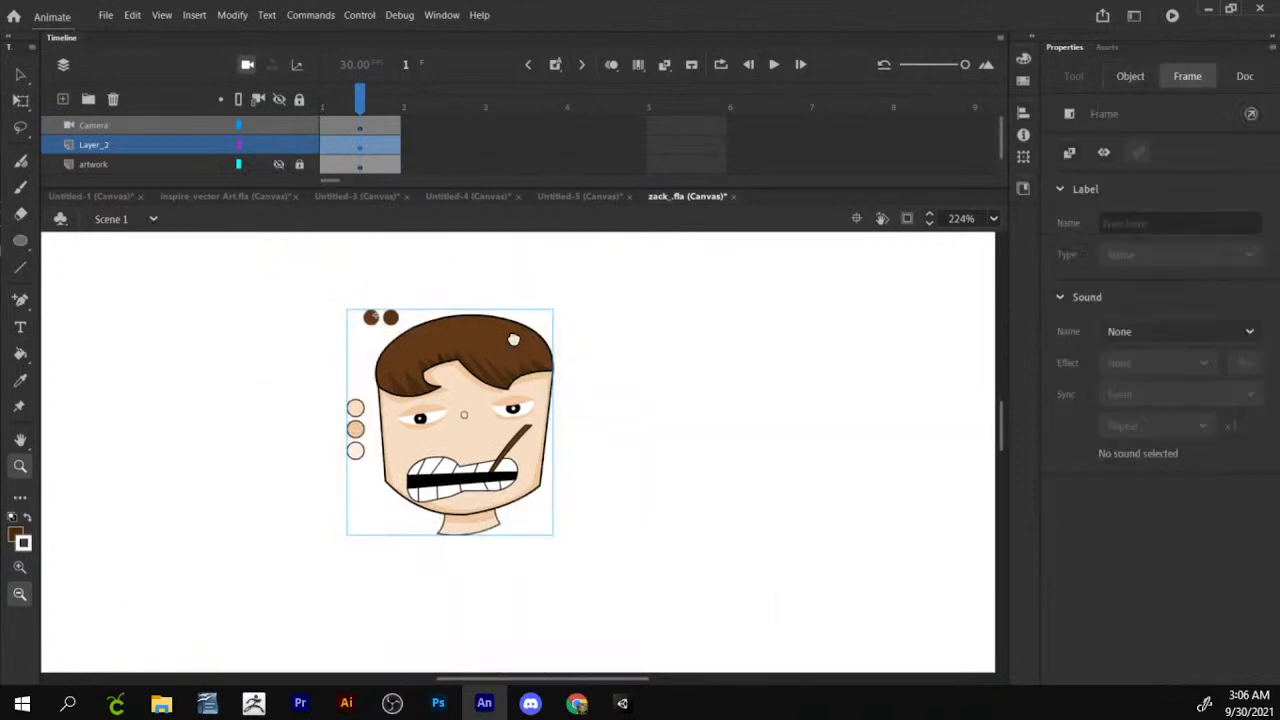
Examine the shaded cartoon head without the sketch, both close up and as a whole.
scroll(315, 465, down, 1)
click(20, 567)
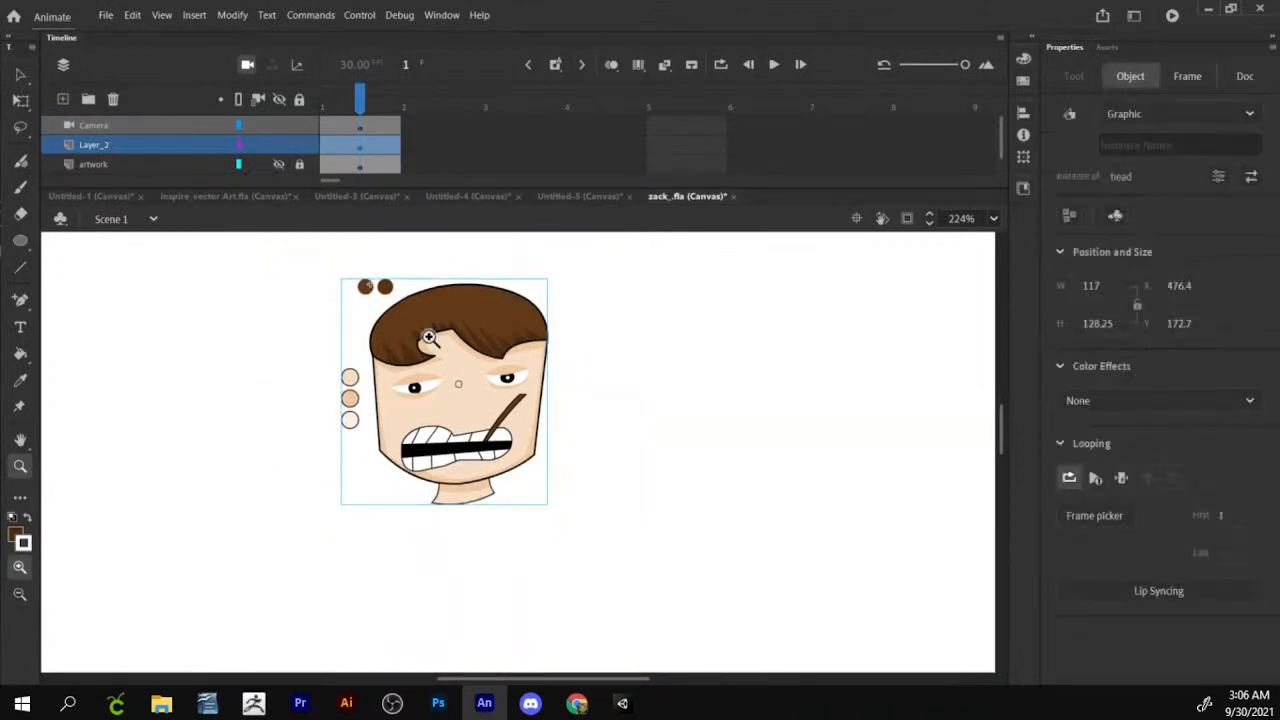
click(443, 333)
mouse_move(523, 521)
mouse_down()
mouse_move(593, 413)
mouse_move(506, 485)
mouse_up()
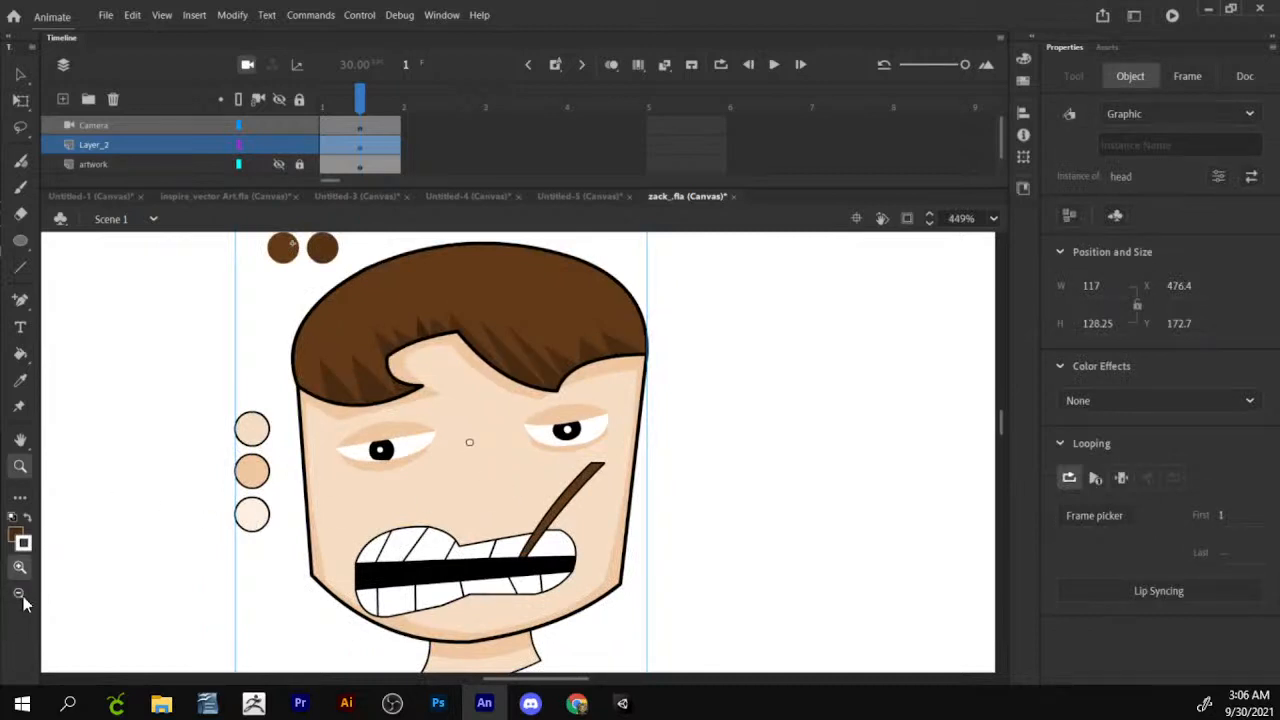
click(21, 595)
click(508, 464)
drag(547, 530, 534, 477)
Save the document with the head deselected and turn off the scene camera.
key(v)
click(676, 415)
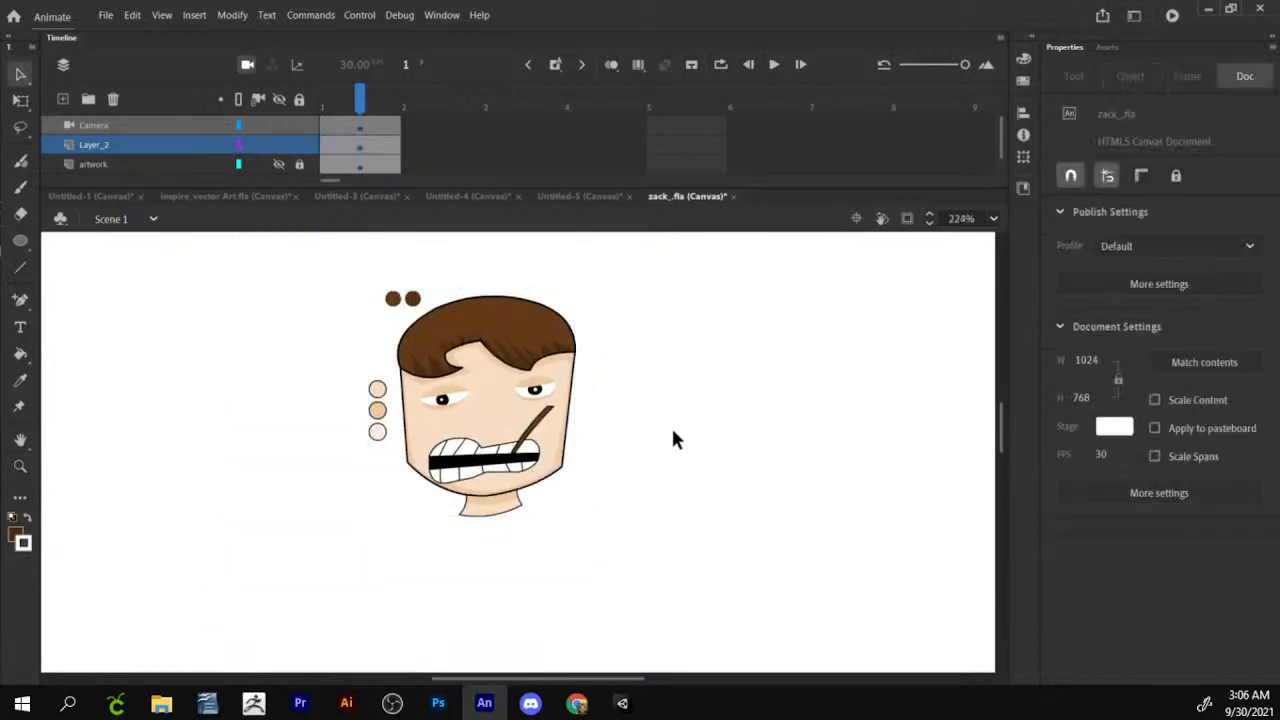
key(ctrl+s)
click(252, 67)
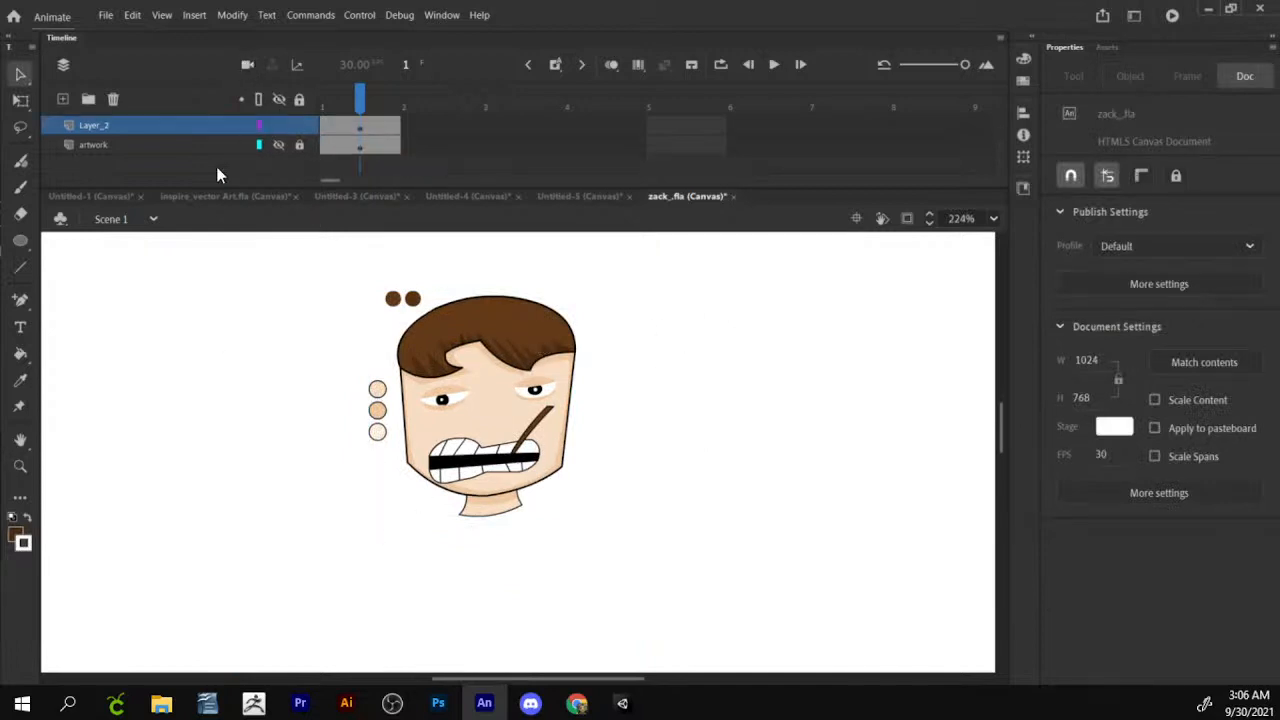
Switch to the Untitled-1 document and browse the default animated assets.
click(70, 197)
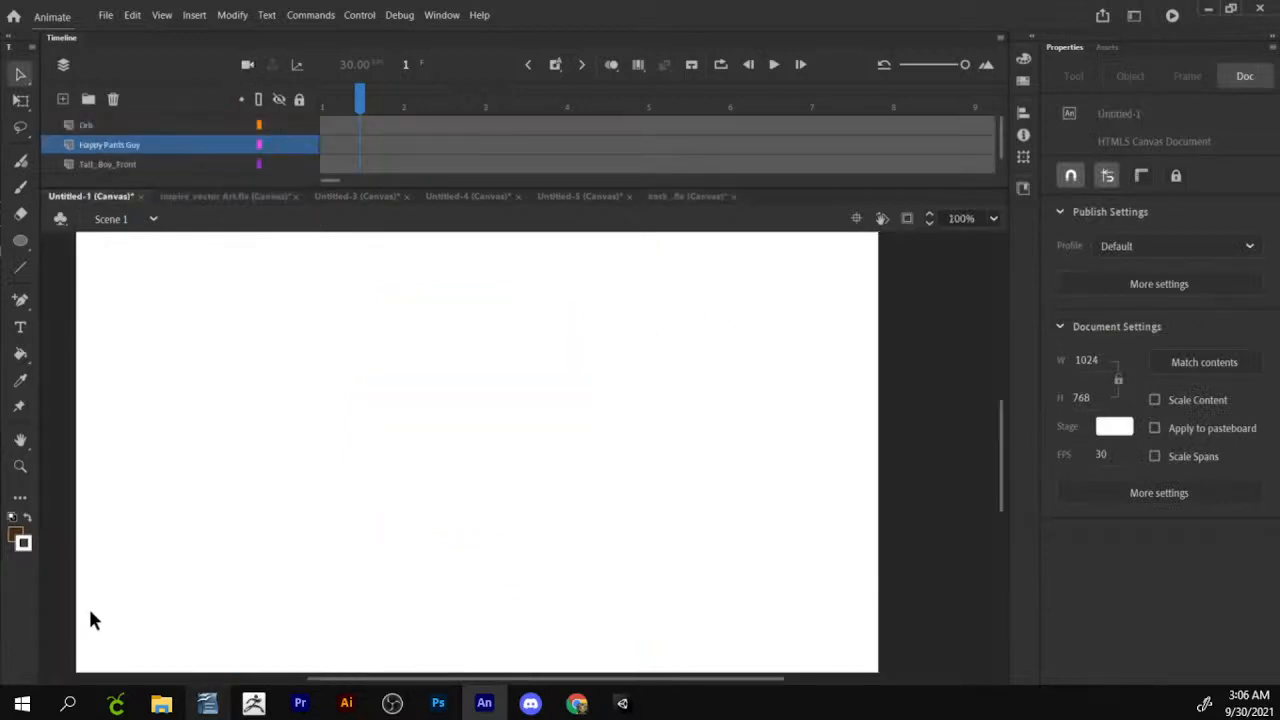
click(19, 466)
drag(502, 419, 469, 452)
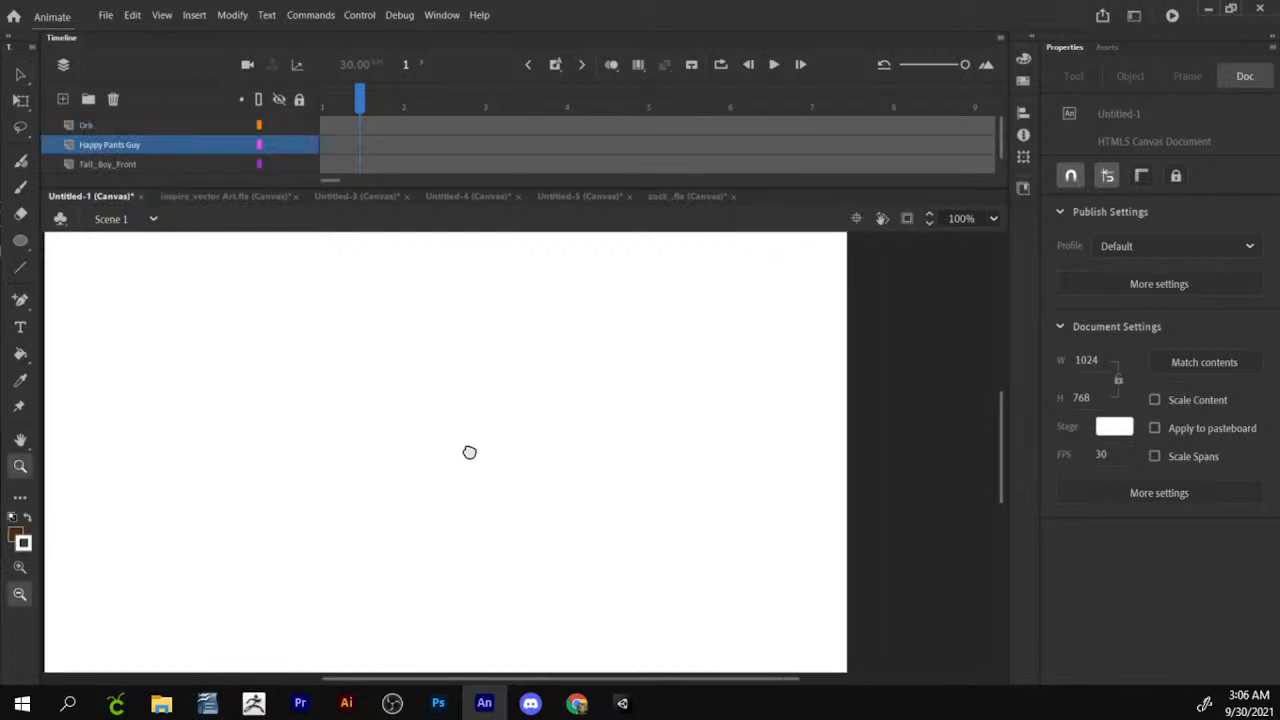
scroll(700, 415, left, 2)
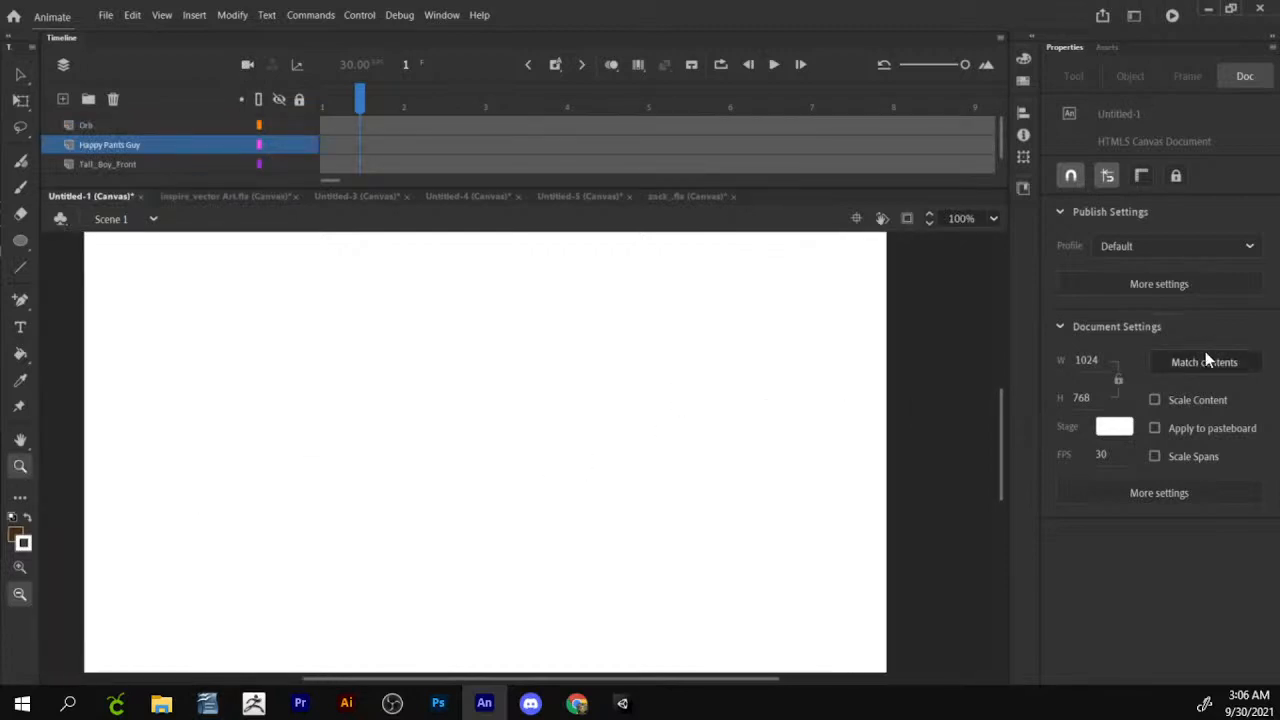
click(1108, 47)
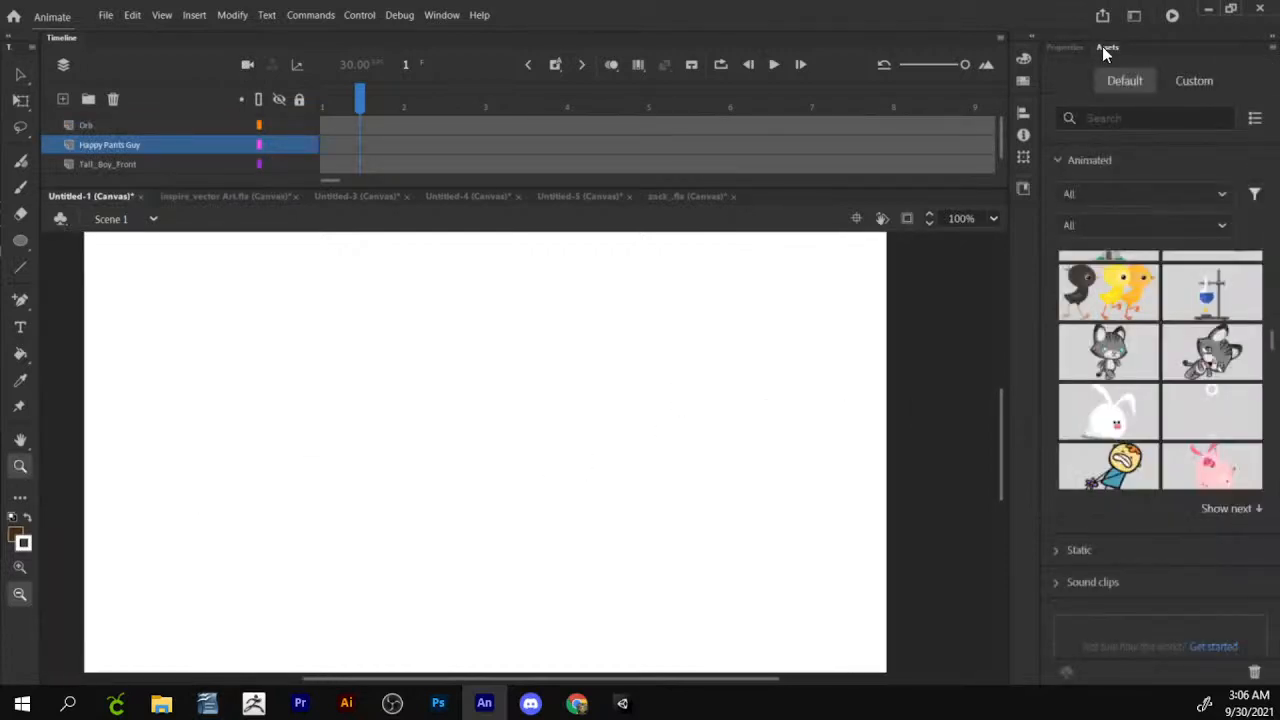
scroll(1118, 409, down, 10)
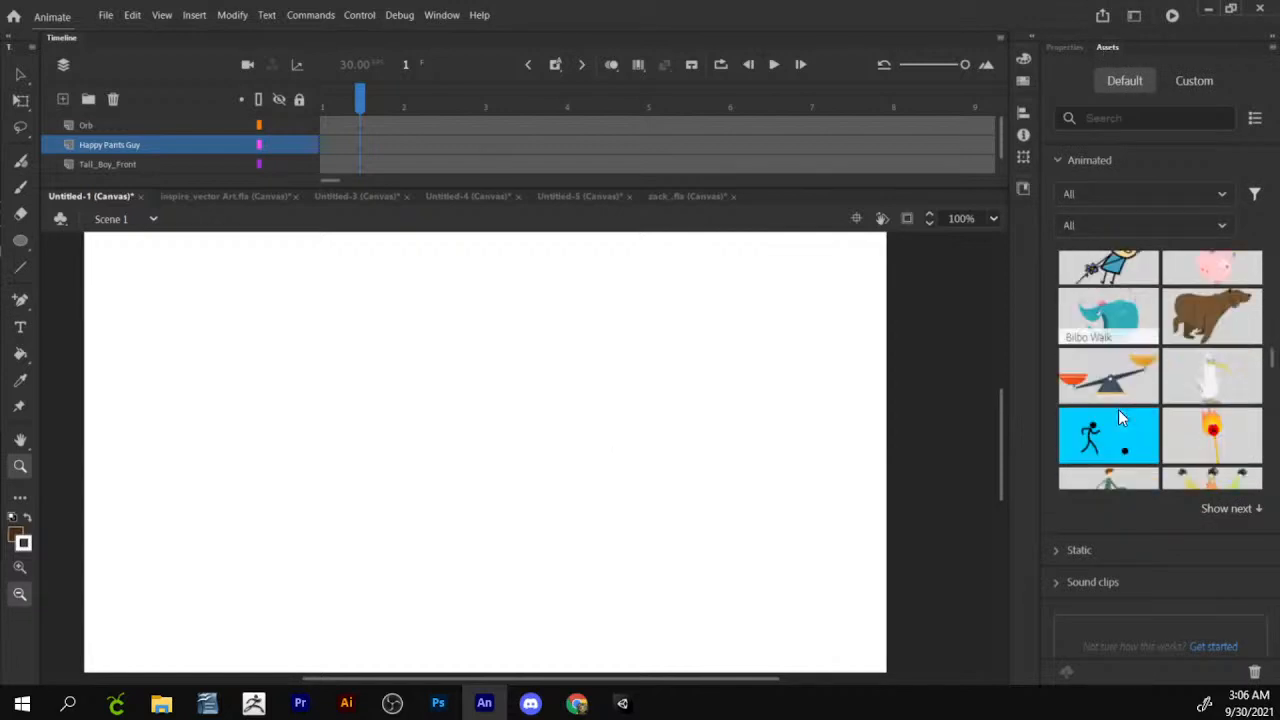
scroll(1118, 409, down, 4)
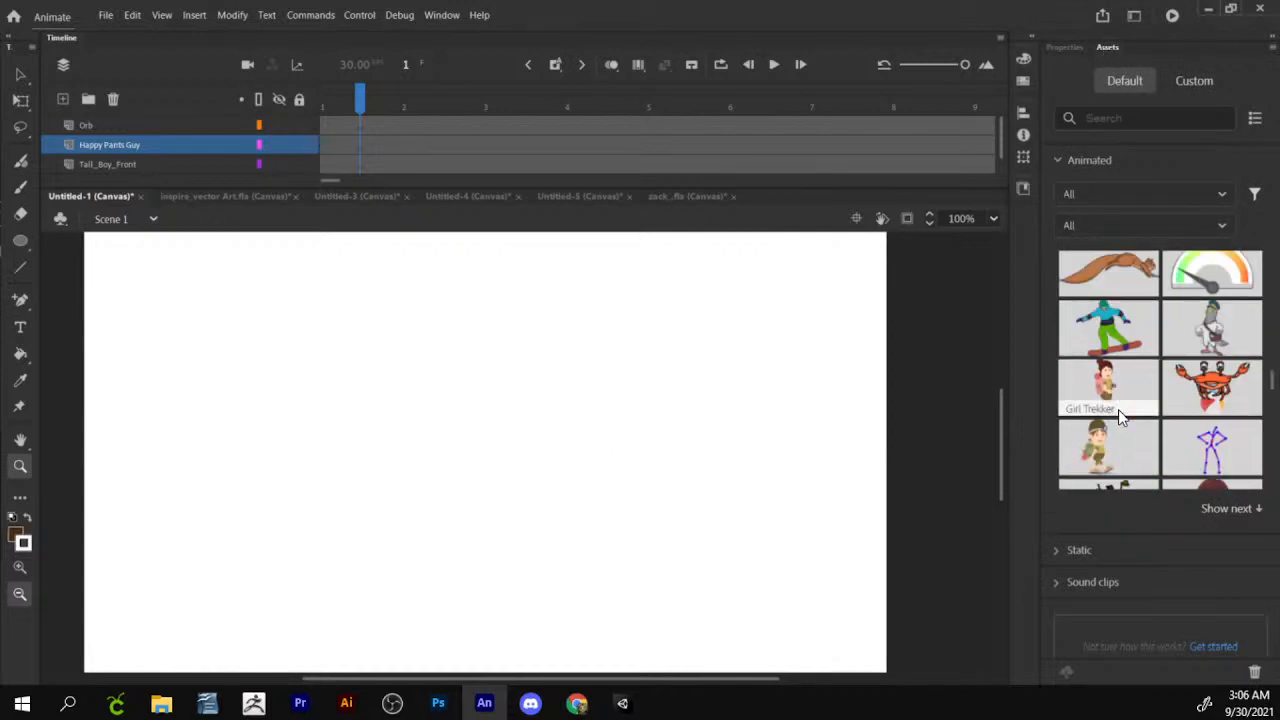
click(15, 268)
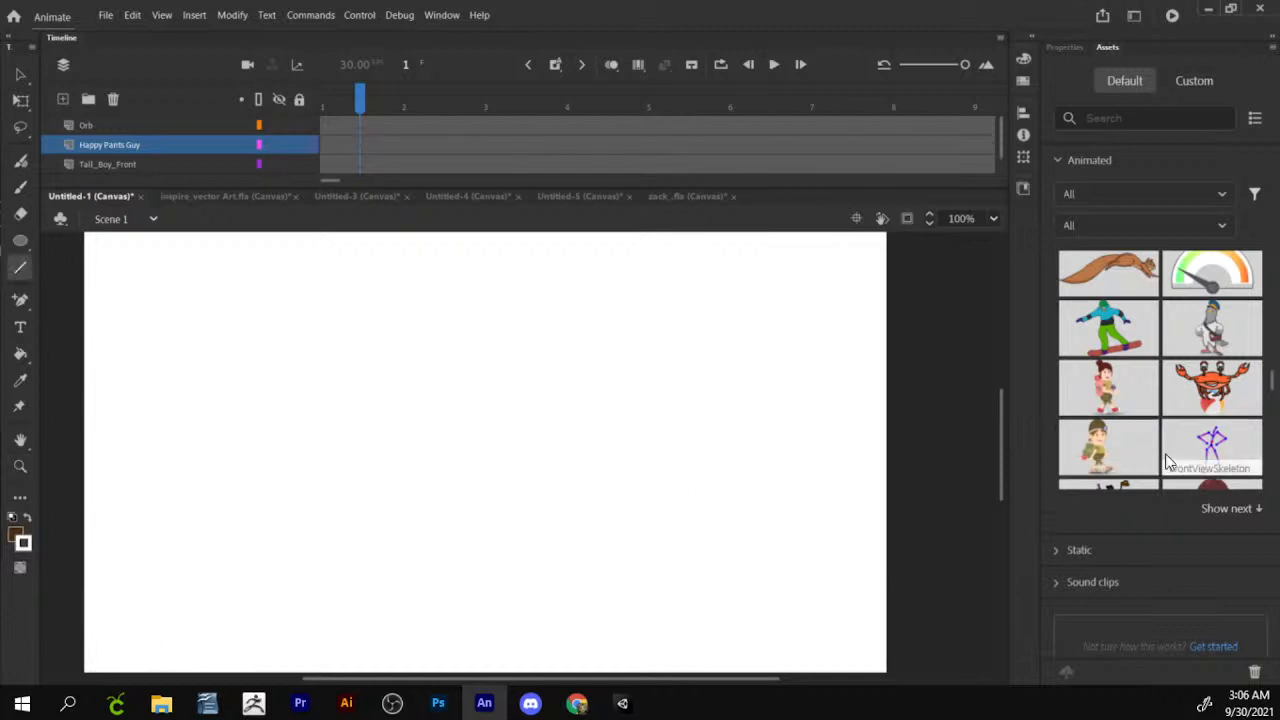
scroll(1168, 443, down, 3)
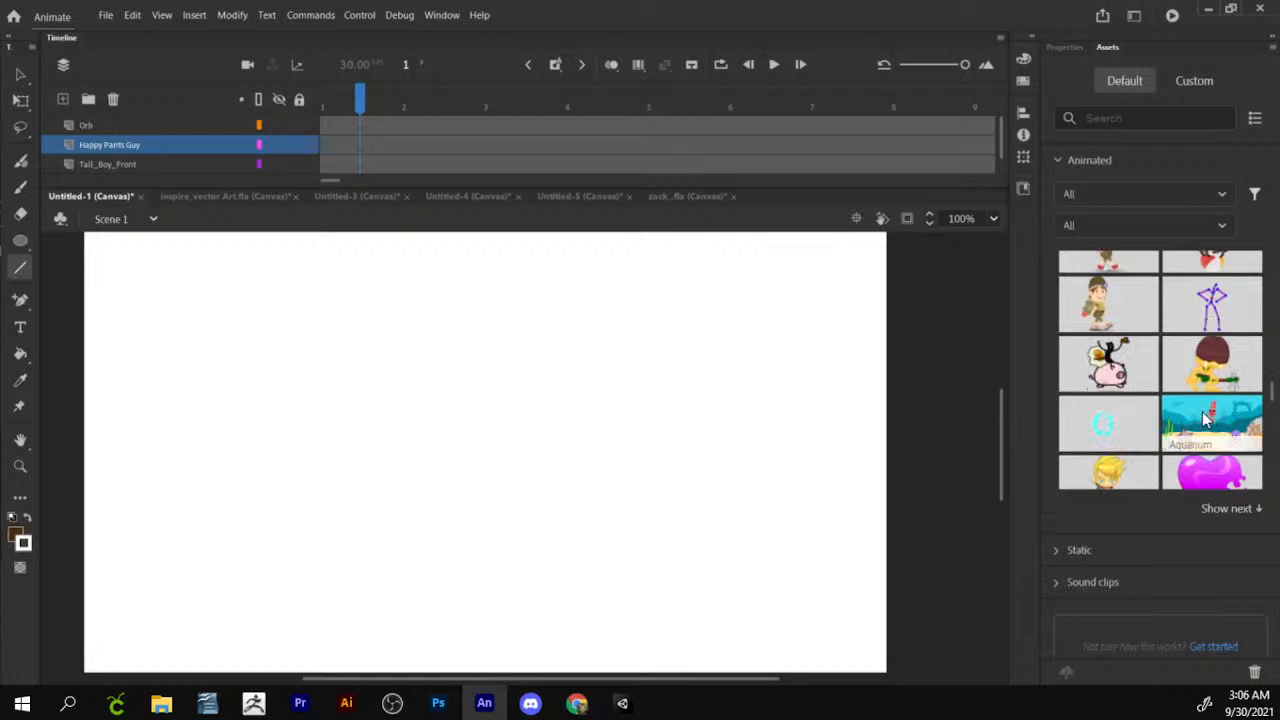
scroll(1205, 420, up, 10)
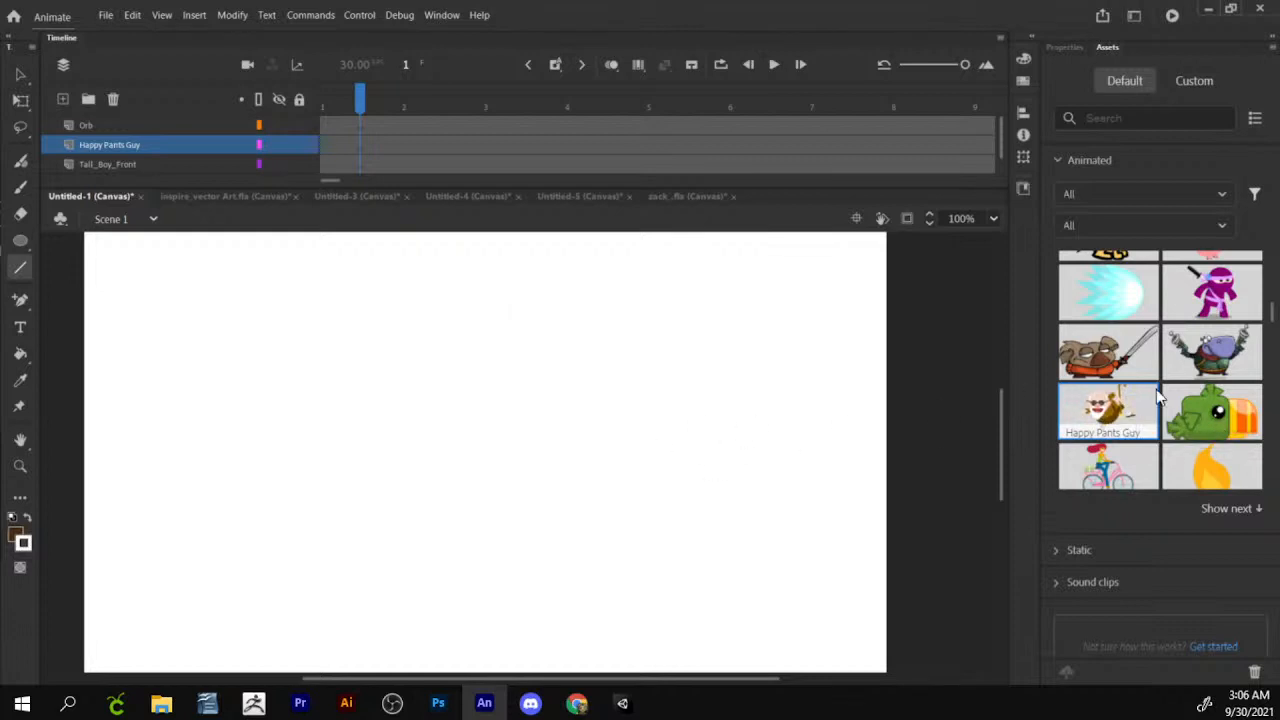
Place the Happy Pants Guy asset on the stage and scrub through the timeline to preview its animation.
drag(1158, 398, 357, 434)
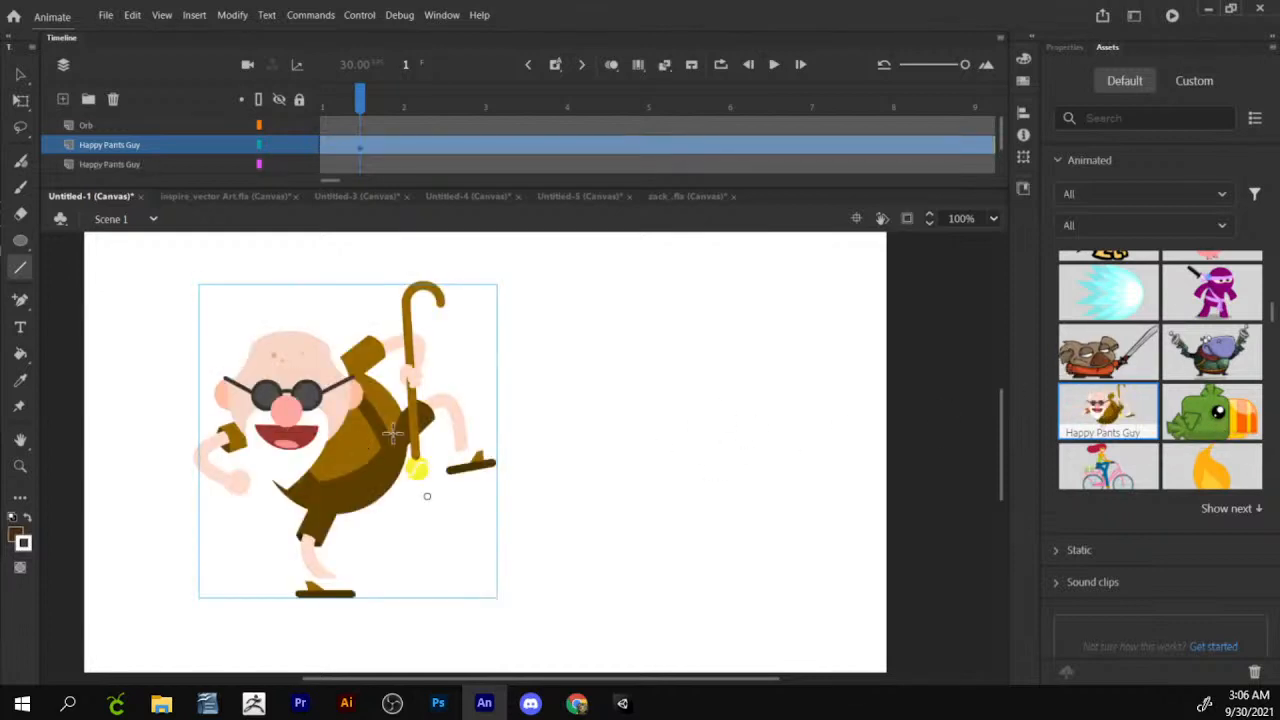
drag(355, 94, 1068, 175)
drag(362, 175, 226, 175)
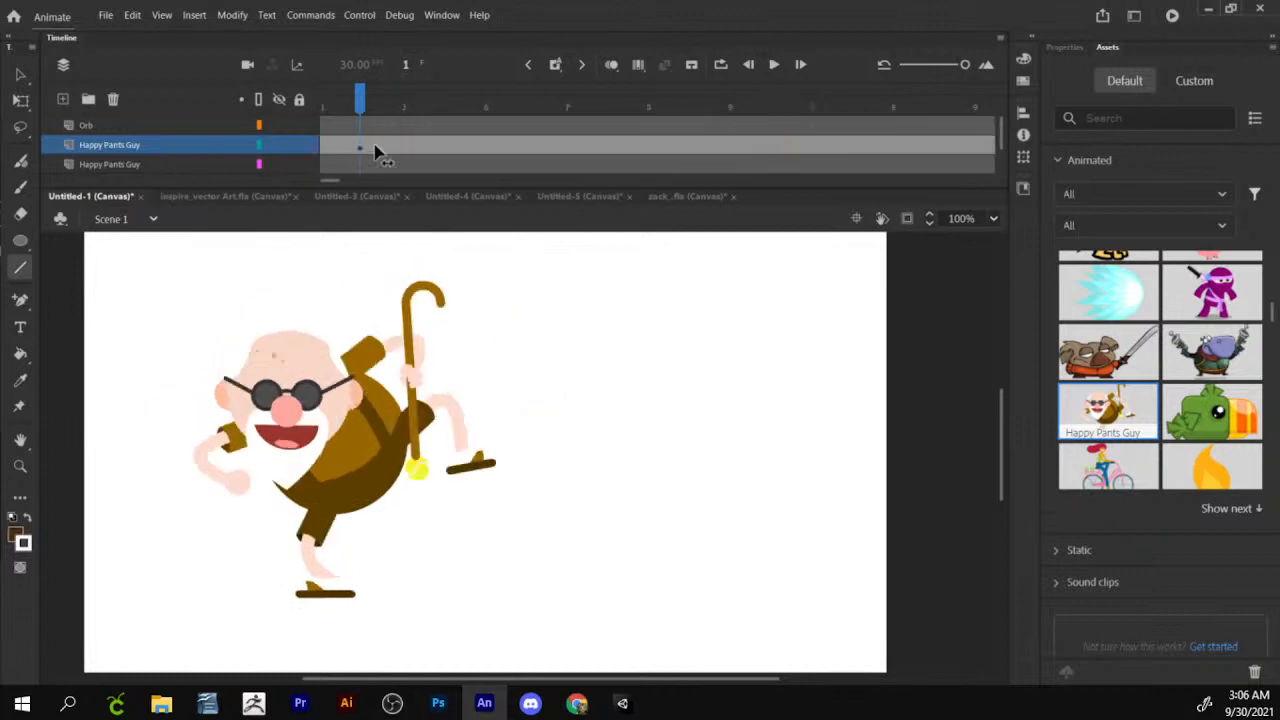
drag(375, 150, 213, 248)
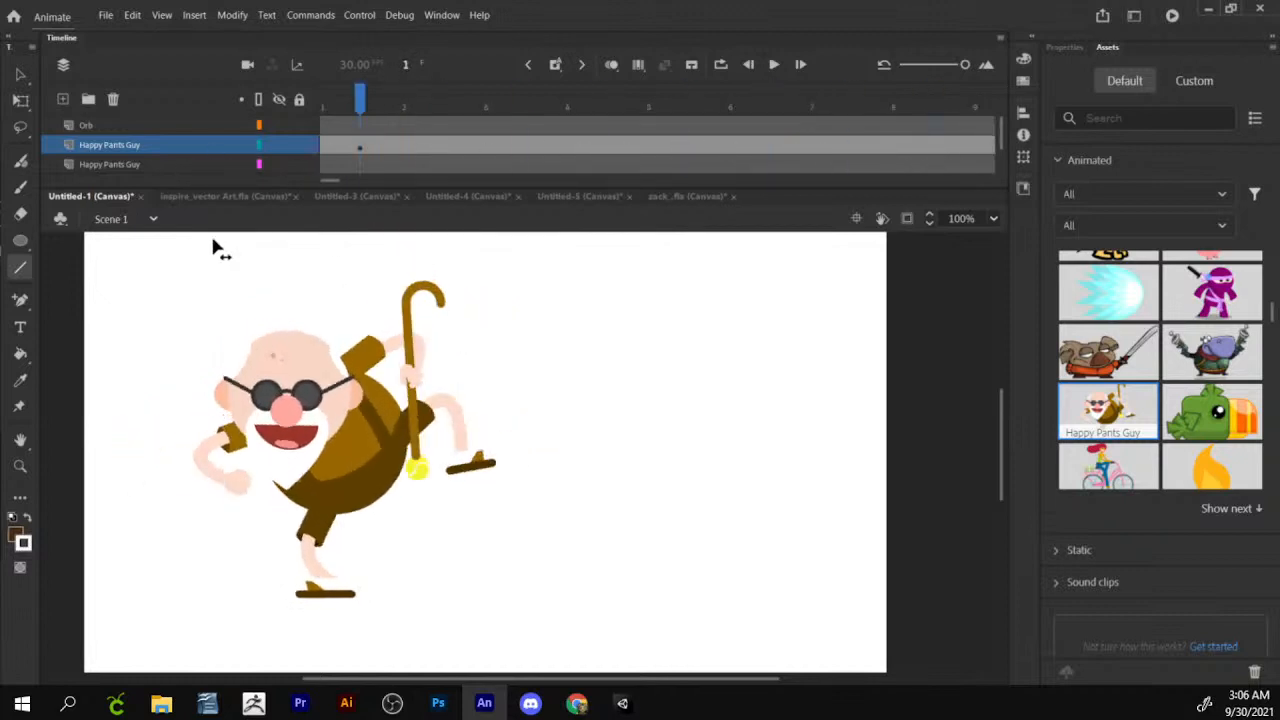
Delete the Happy Pants Guy character from the stage.
click(21, 72)
click(343, 423)
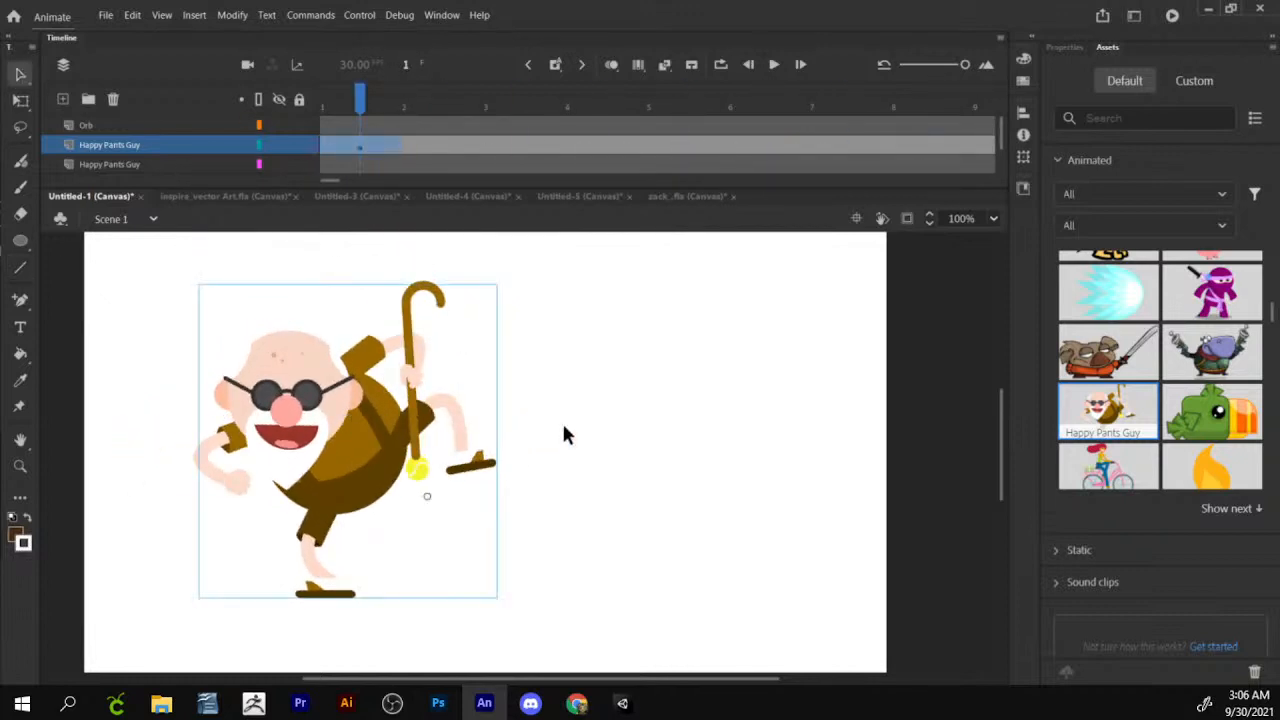
key(Delete)
Place the Koala Fight asset on the stage and scrub through the timeline to preview its animation.
drag(1068, 372, 474, 500)
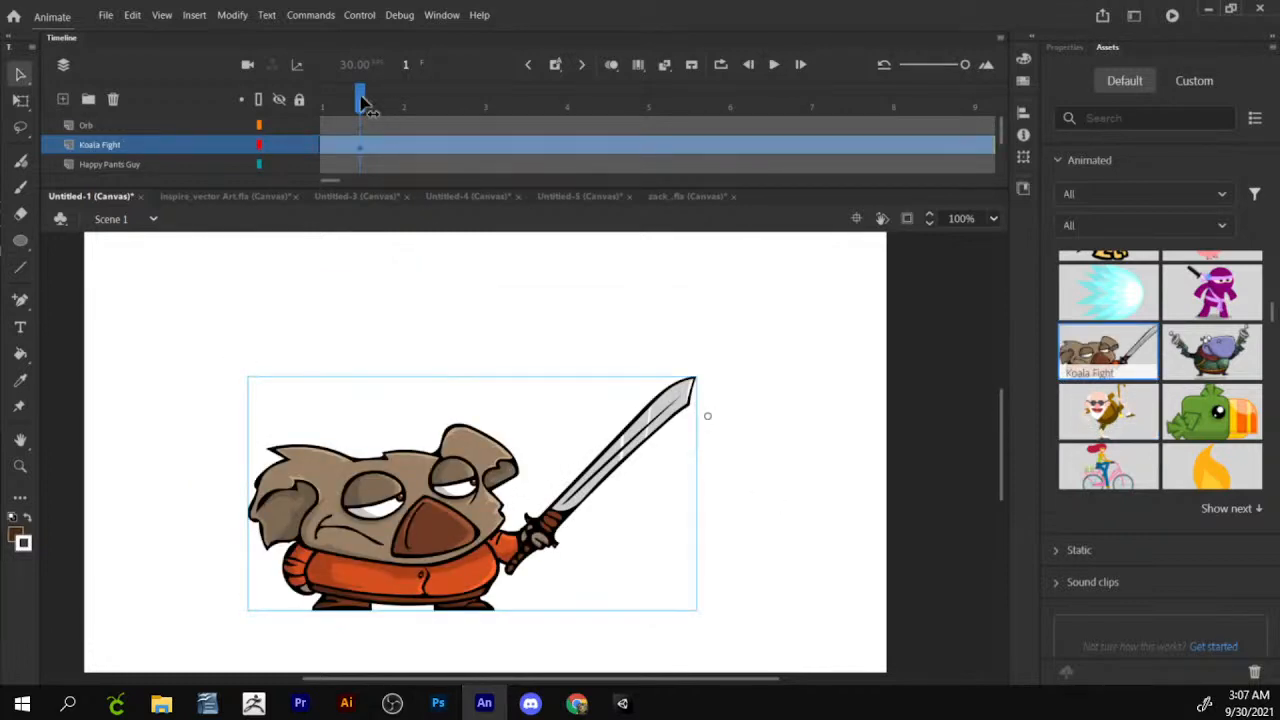
drag(362, 103, 1045, 100)
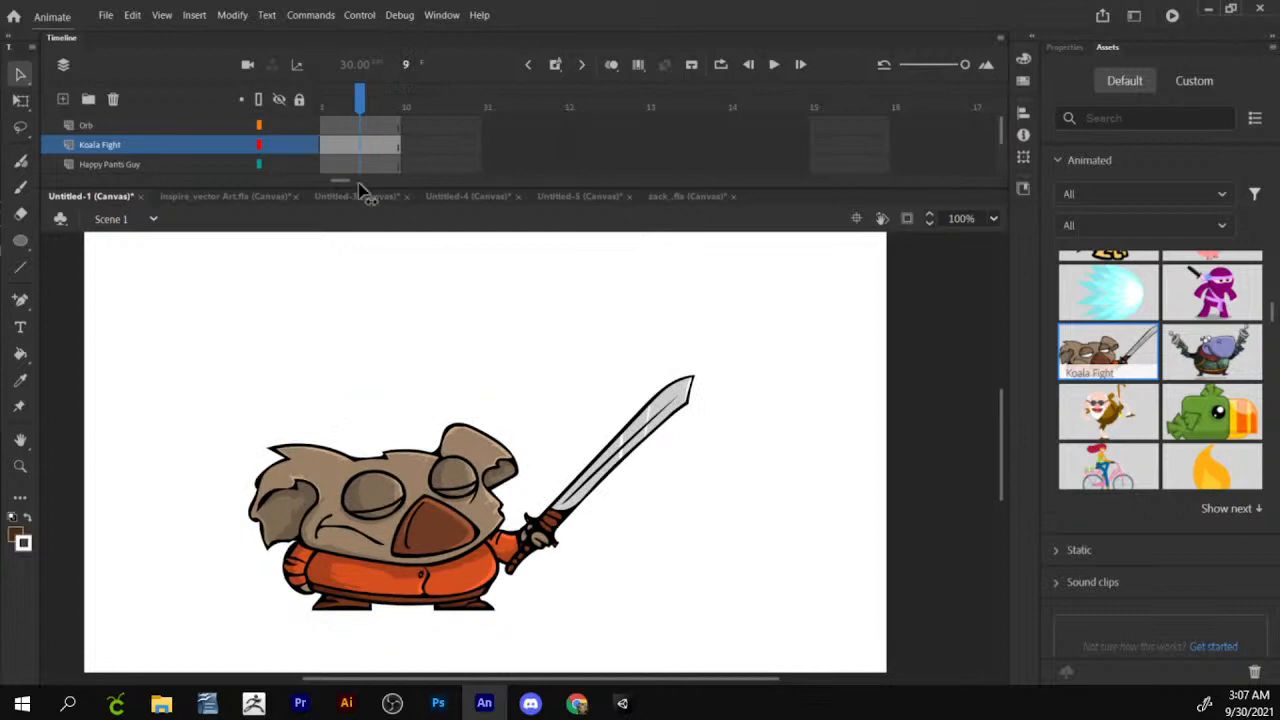
Return the playhead to frame 1 and open the Koala Fight symbol for editing.
drag(362, 190, 310, 188)
drag(235, 232, 390, 142)
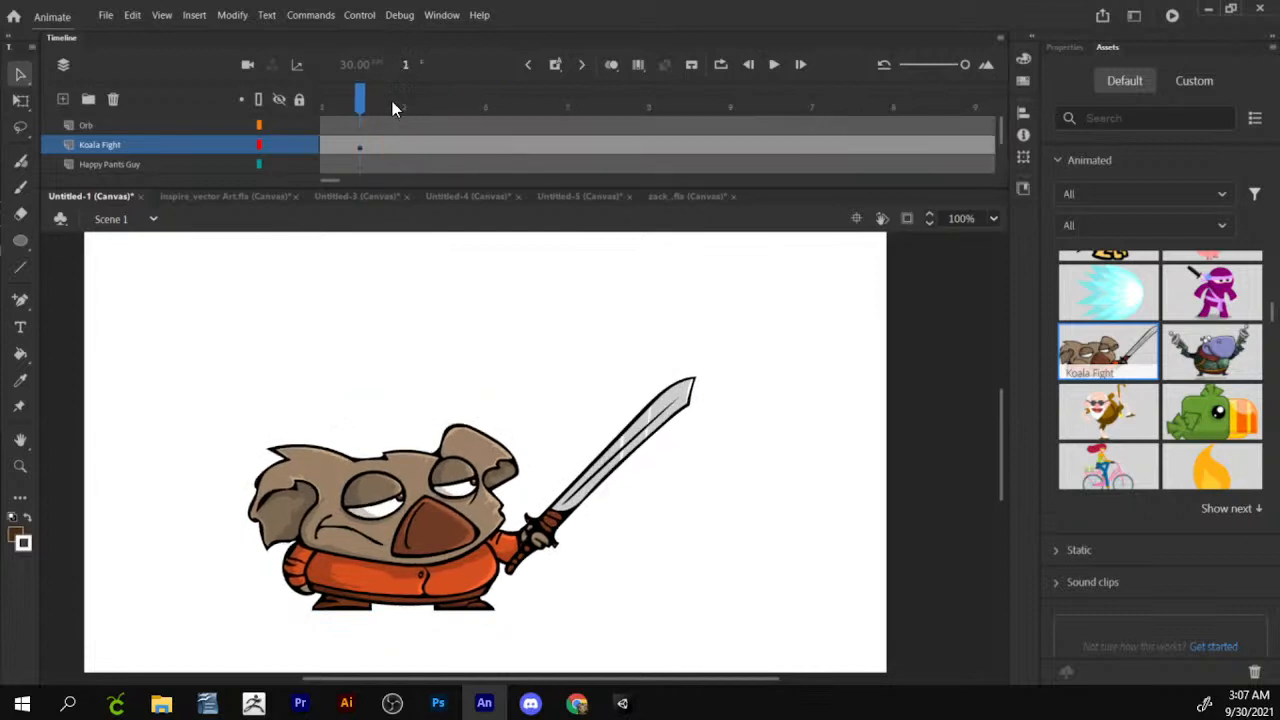
click(370, 440)
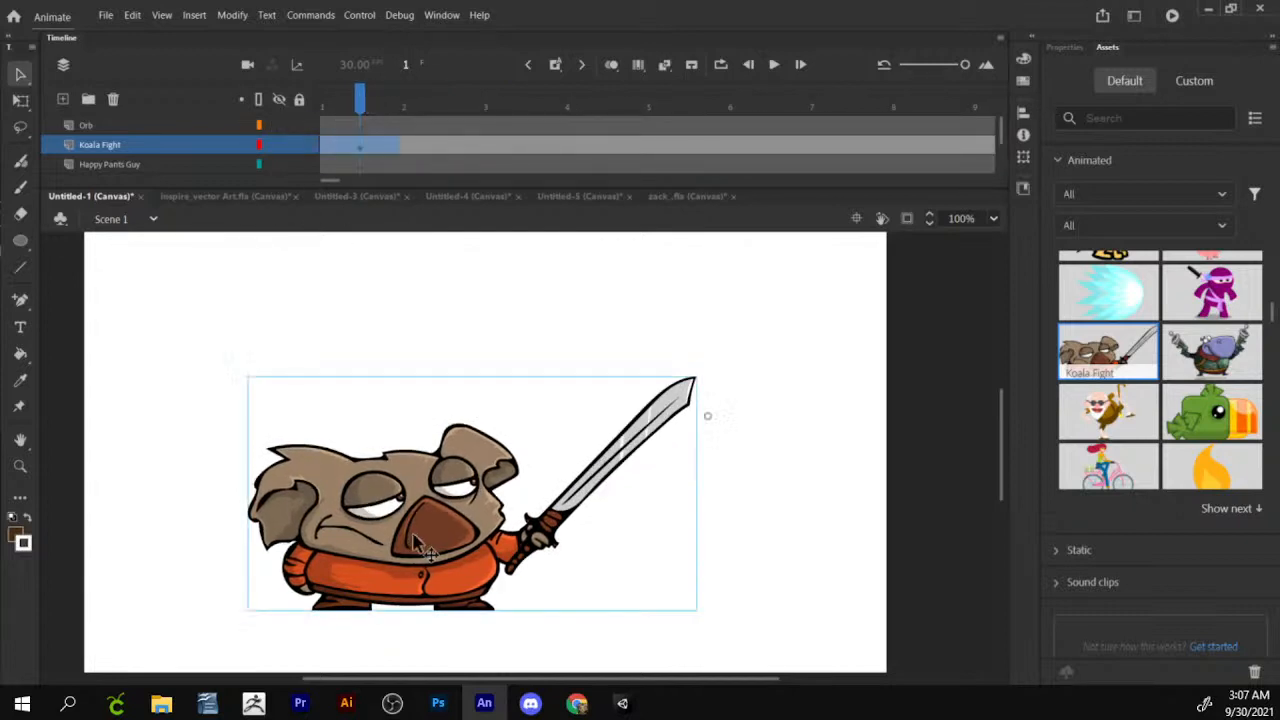
click(20, 466)
click(27, 572)
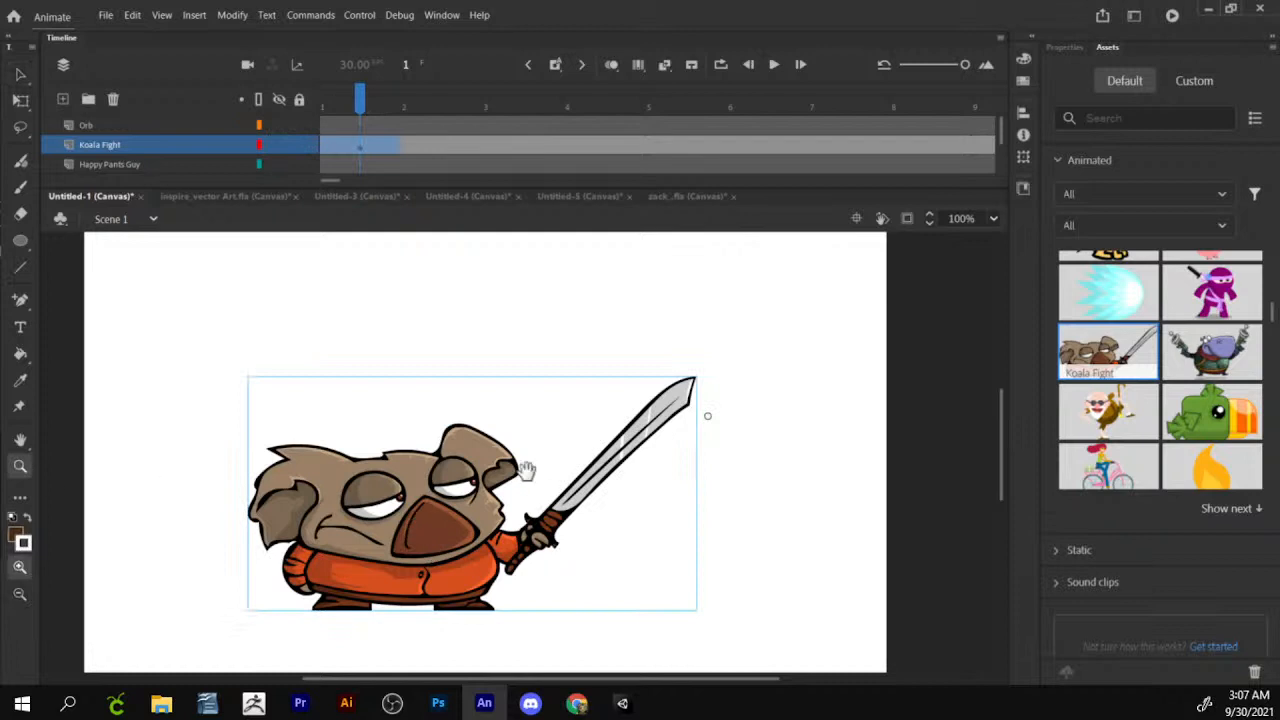
drag(521, 464, 518, 400)
click(387, 418)
drag(511, 518, 483, 408)
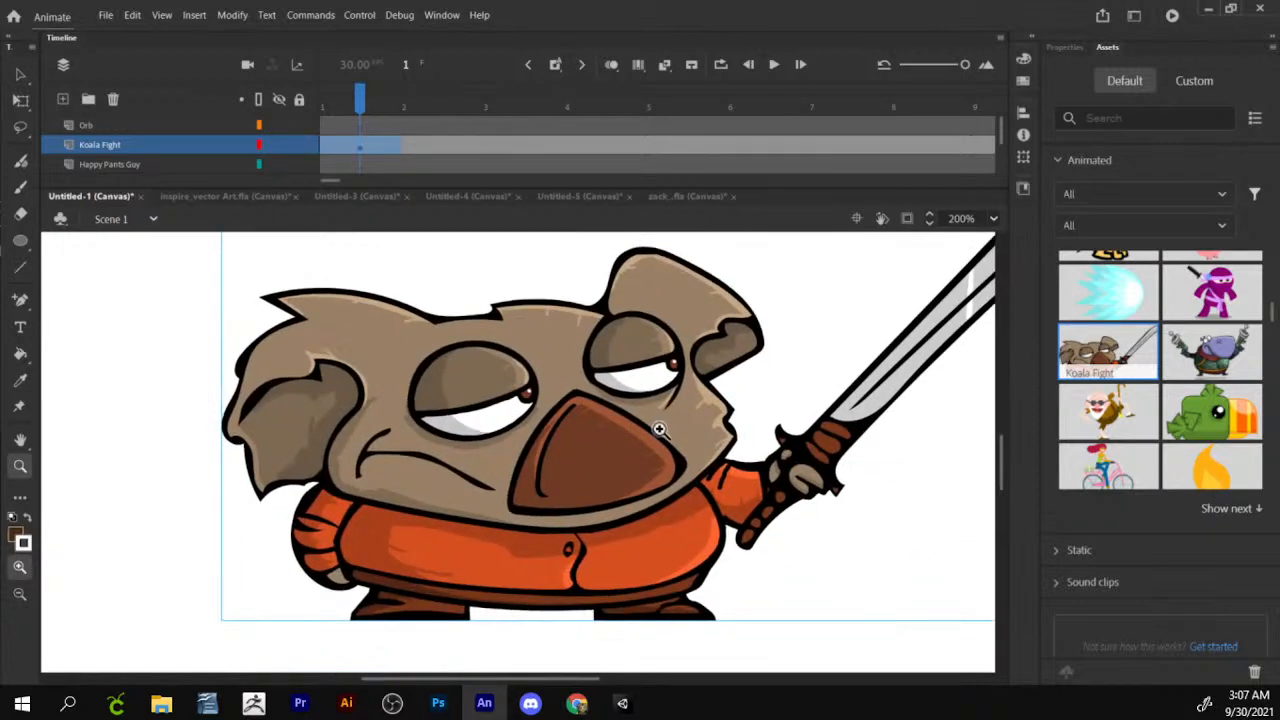
key(v)
double_click(455, 420)
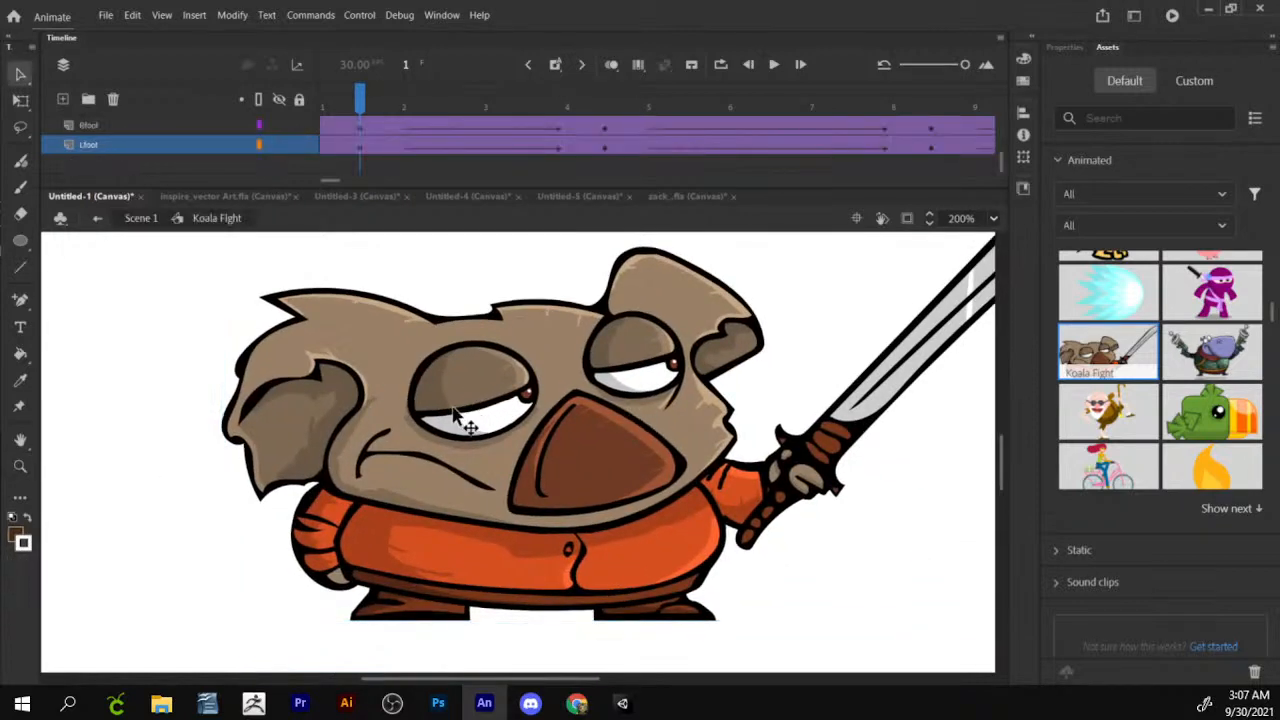
Shift the koala's head up slightly, try deleting it and moving it further, and undo those last two changes.
drag(502, 390, 516, 372)
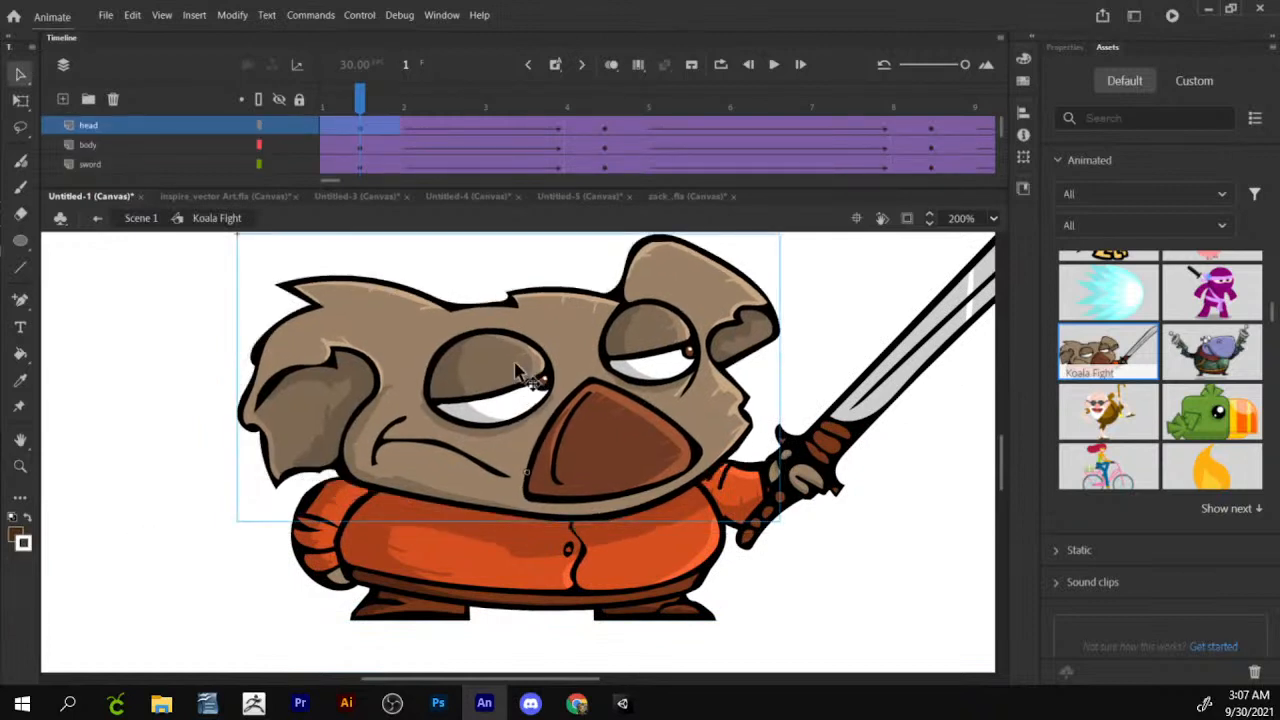
key(Delete)
key(ctrl+z)
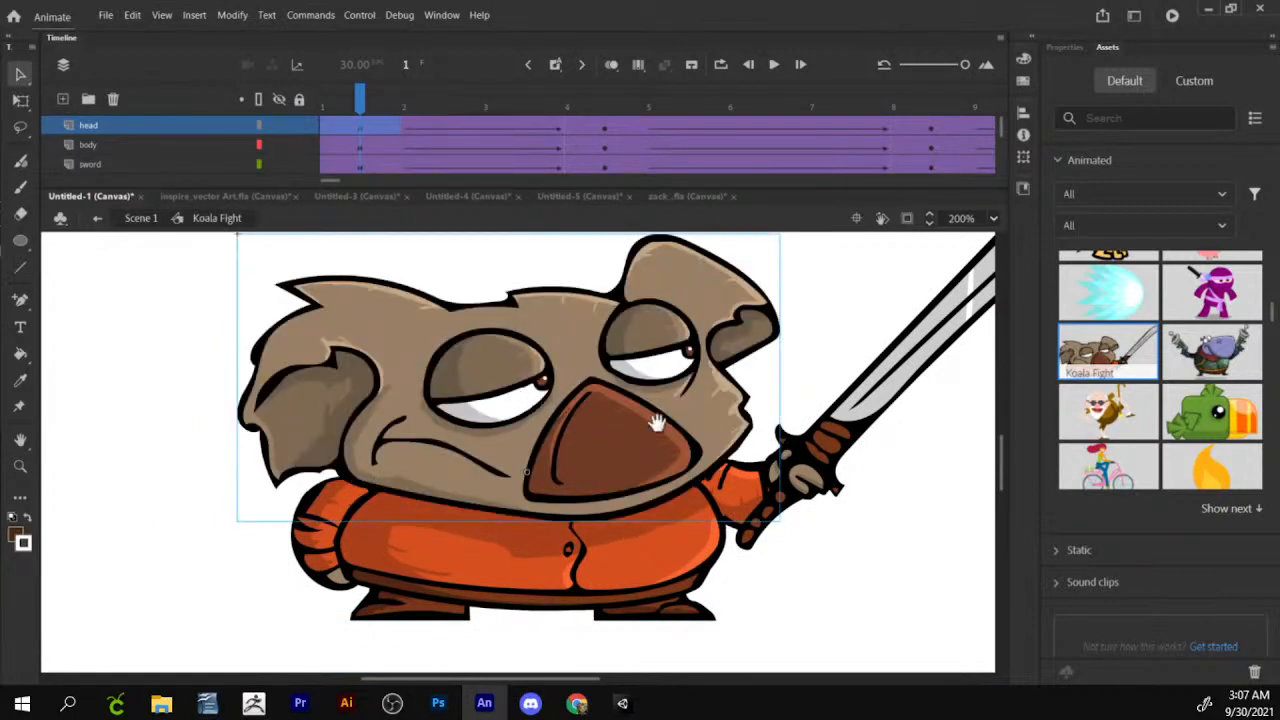
drag(656, 424, 503, 400)
drag(672, 308, 753, 344)
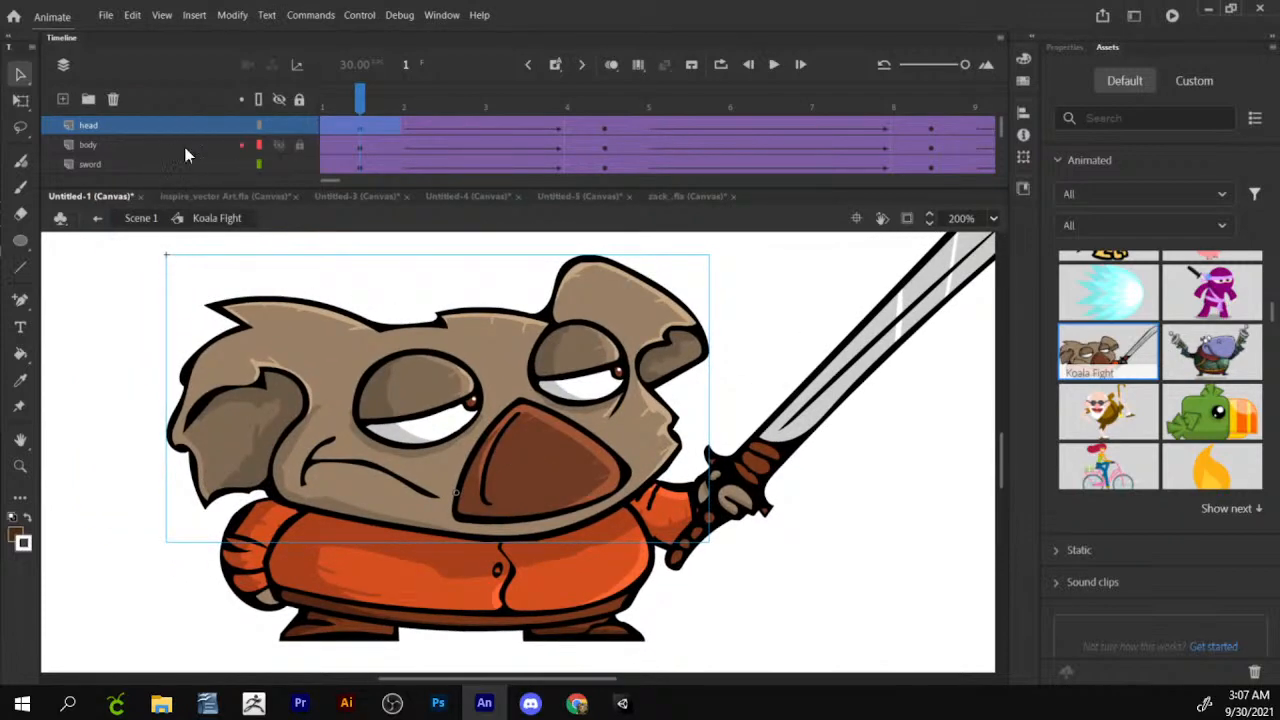
drag(524, 443, 530, 373)
key(ctrl+z)
Try moving the koala's sword and its orange body away from the other parts, undoing each move.
click(692, 485)
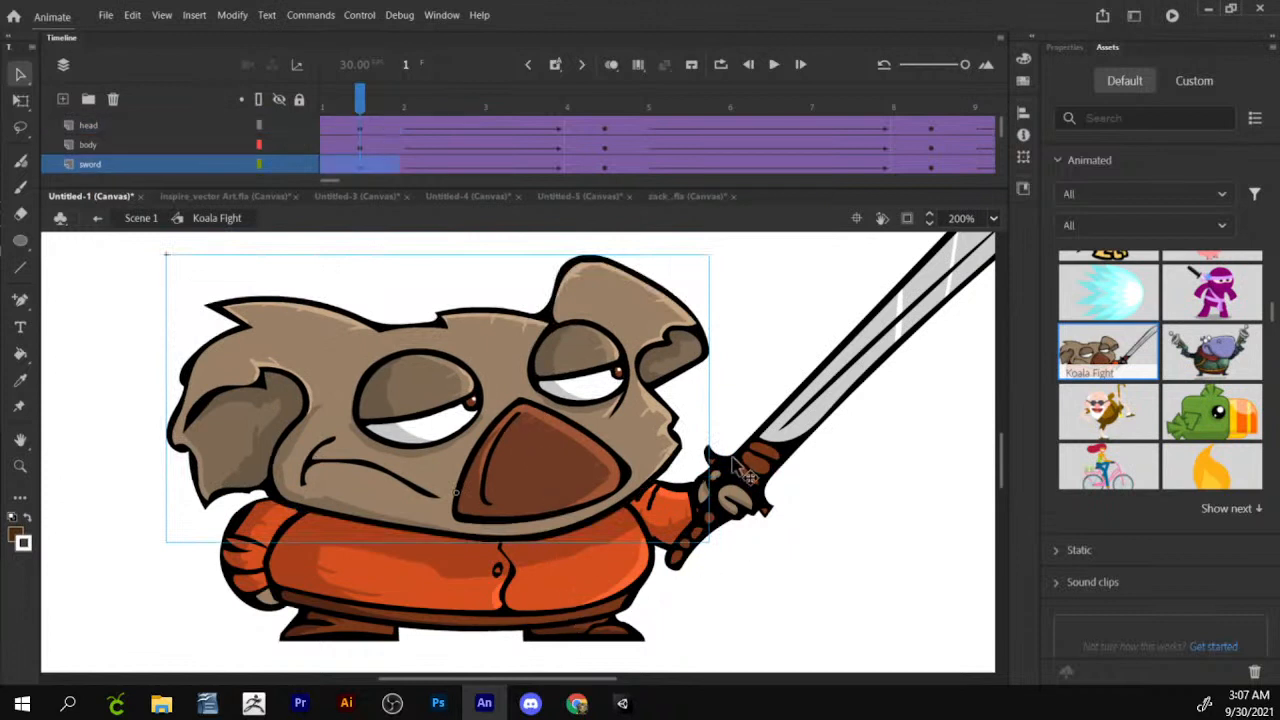
drag(757, 469, 795, 439)
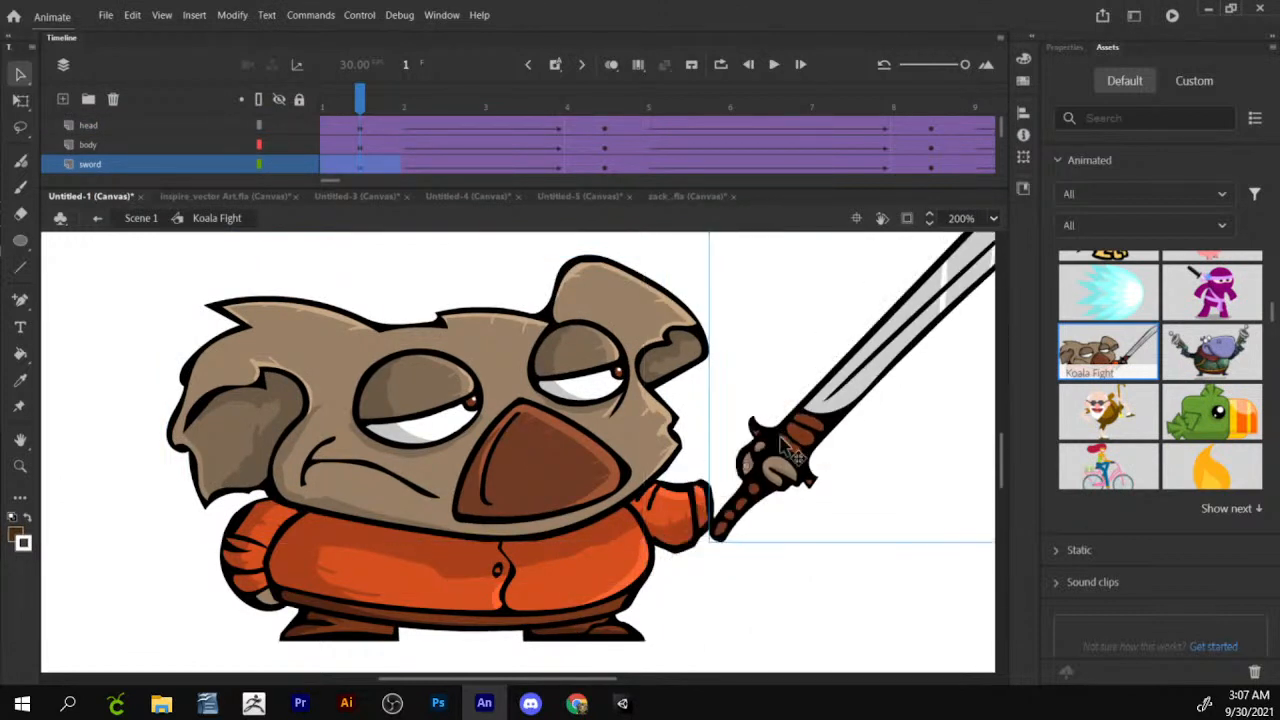
key(ctrl+z)
drag(588, 577, 690, 548)
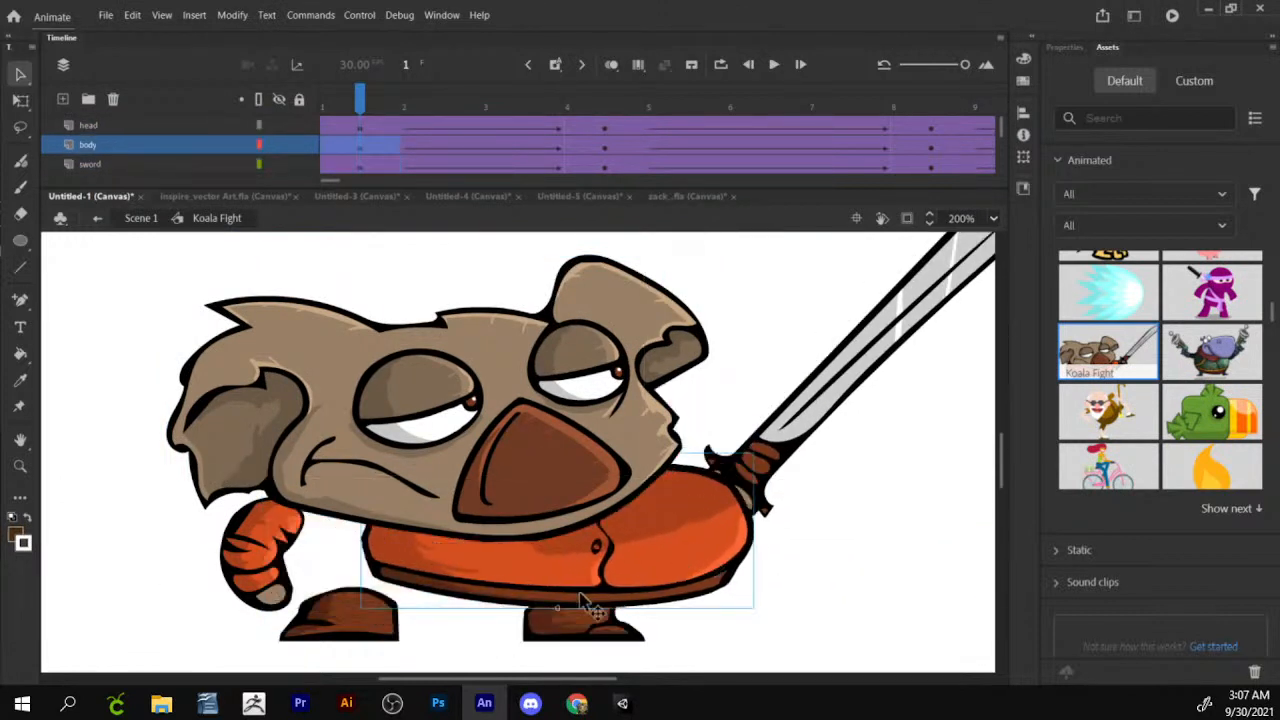
key(ctrl+z)
Try rotating the koala's Rarm part with Free Transform and undo the rotation.
click(266, 532)
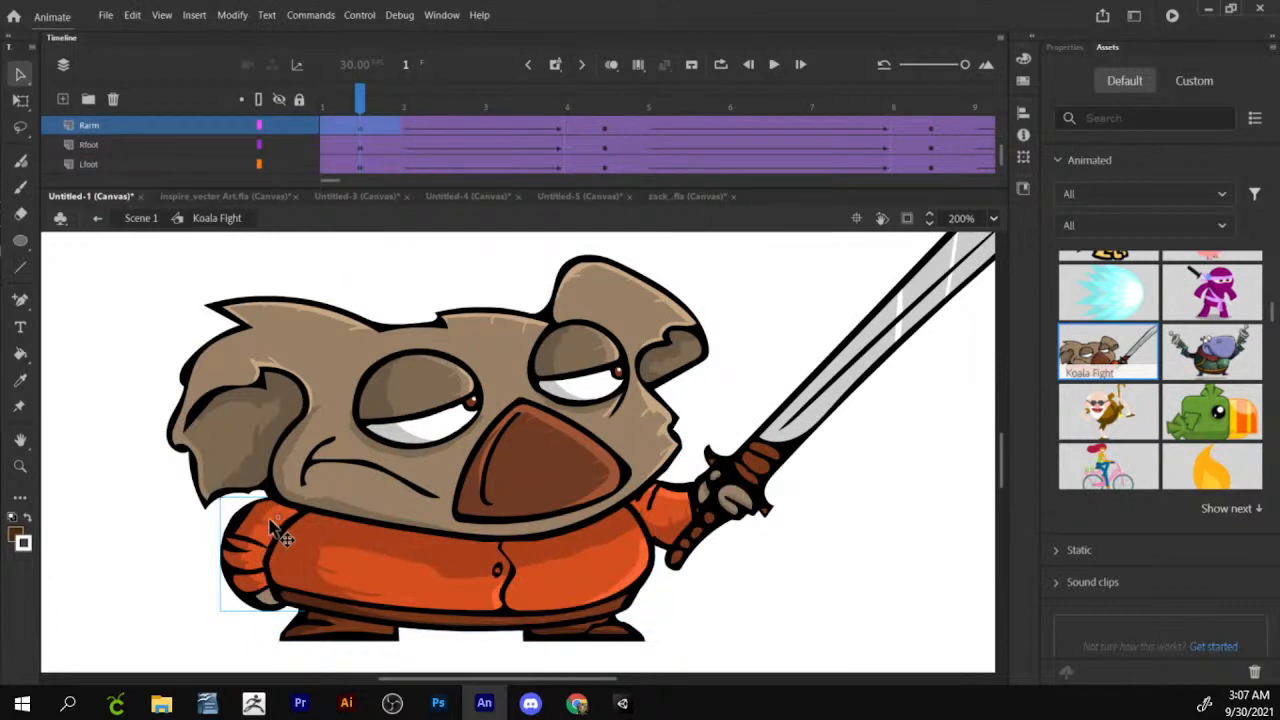
key(q)
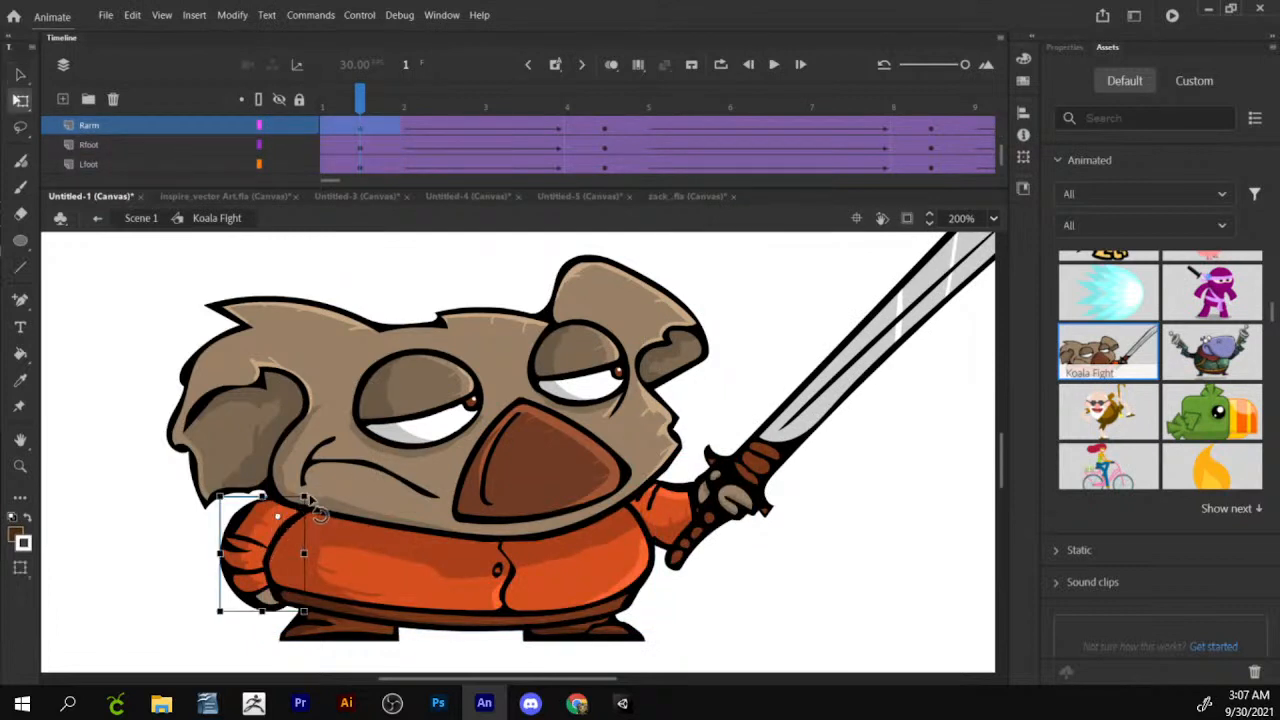
drag(315, 497, 362, 481)
key(ctrl+z)
click(704, 511)
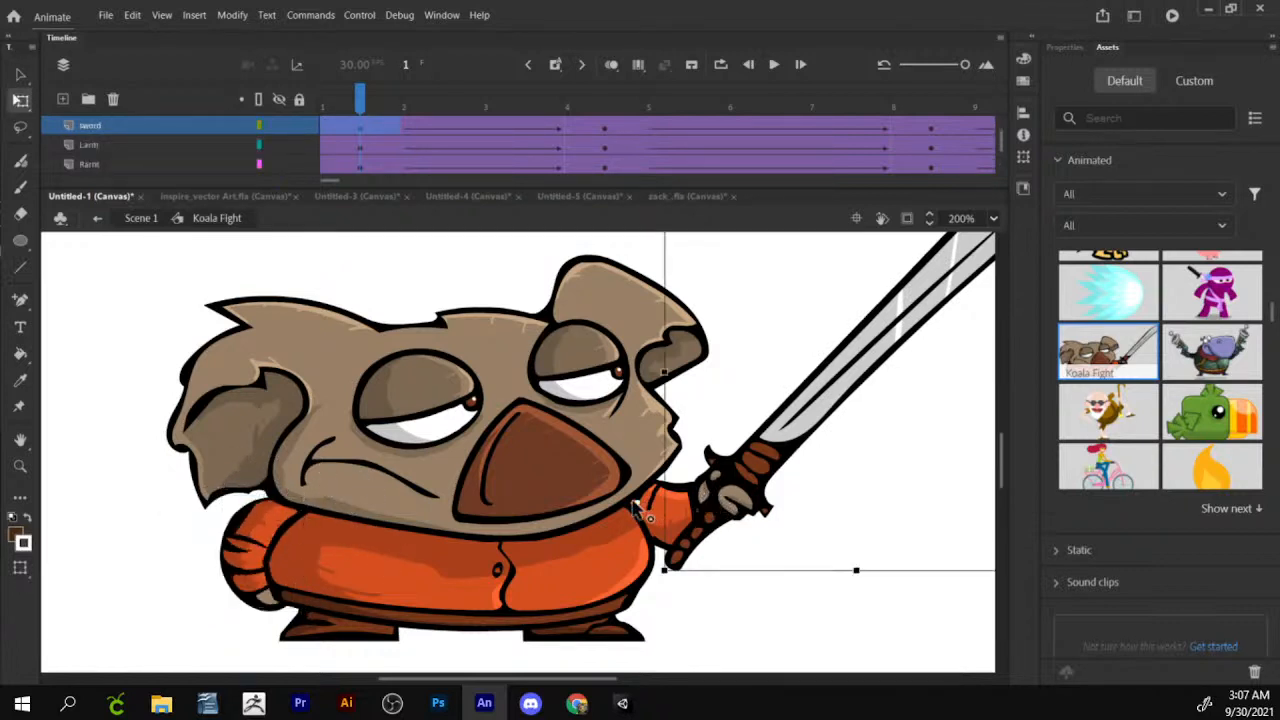
Open the koala's head symbol to inspect its artwork.
drag(672, 588, 565, 398)
double_click(565, 398)
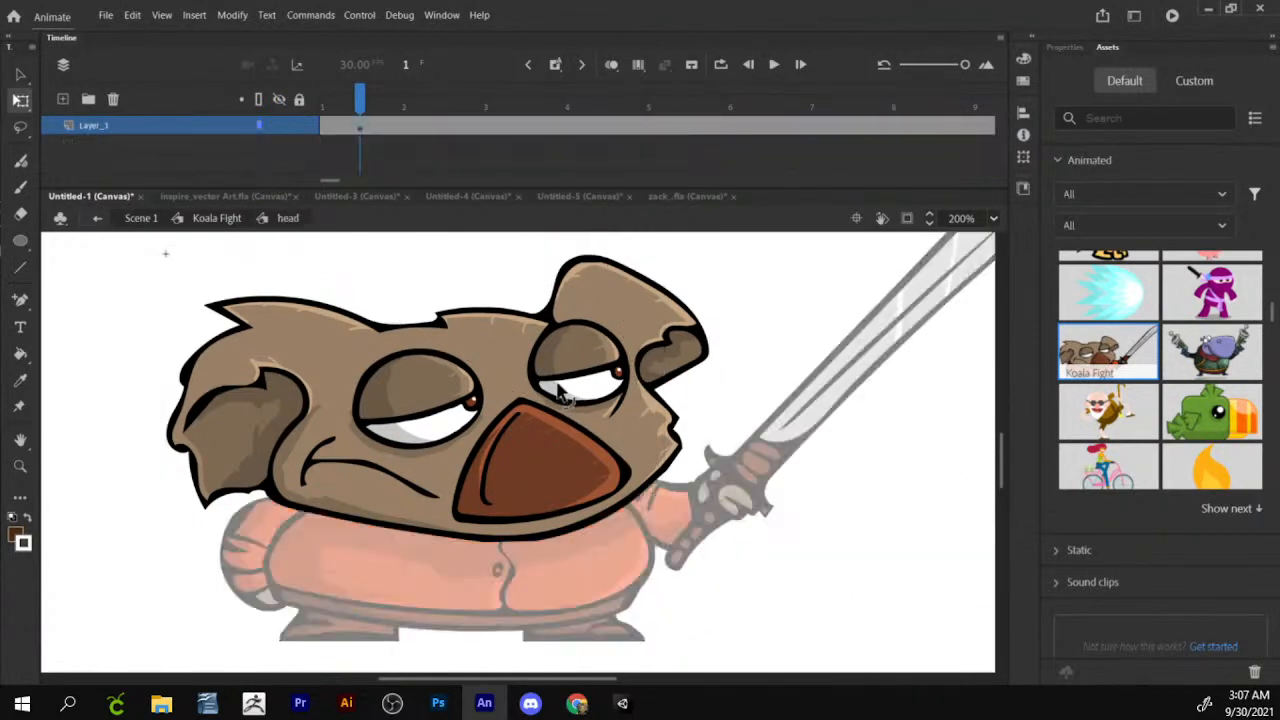
click(610, 385)
key(z)
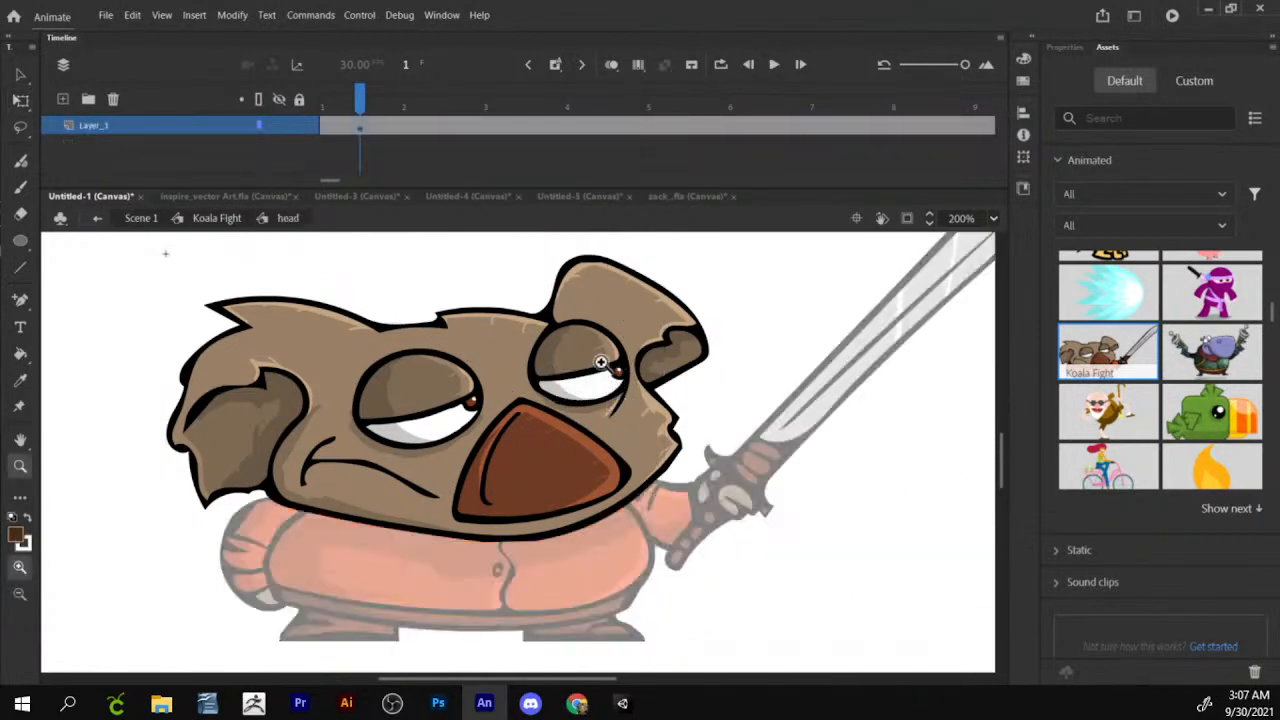
Delete the koala from Scene 1 and place the Girl Bicycle asset on the stage.
click(148, 218)
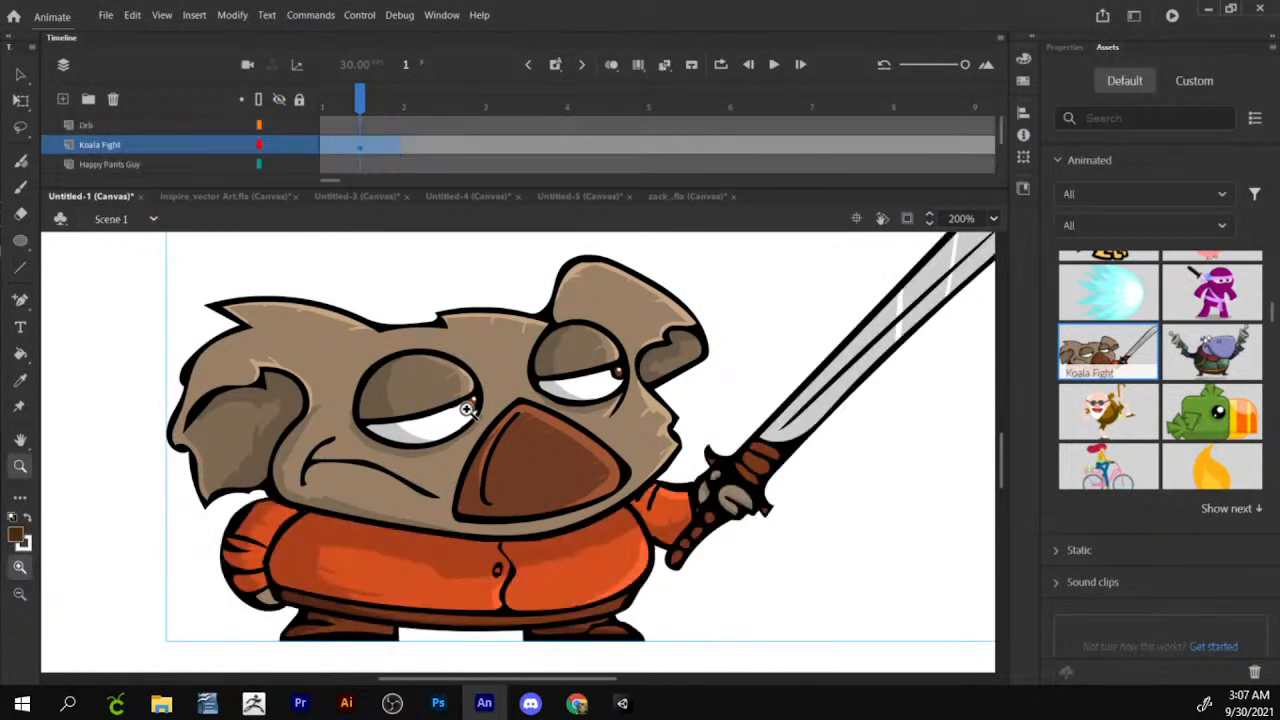
key(Delete)
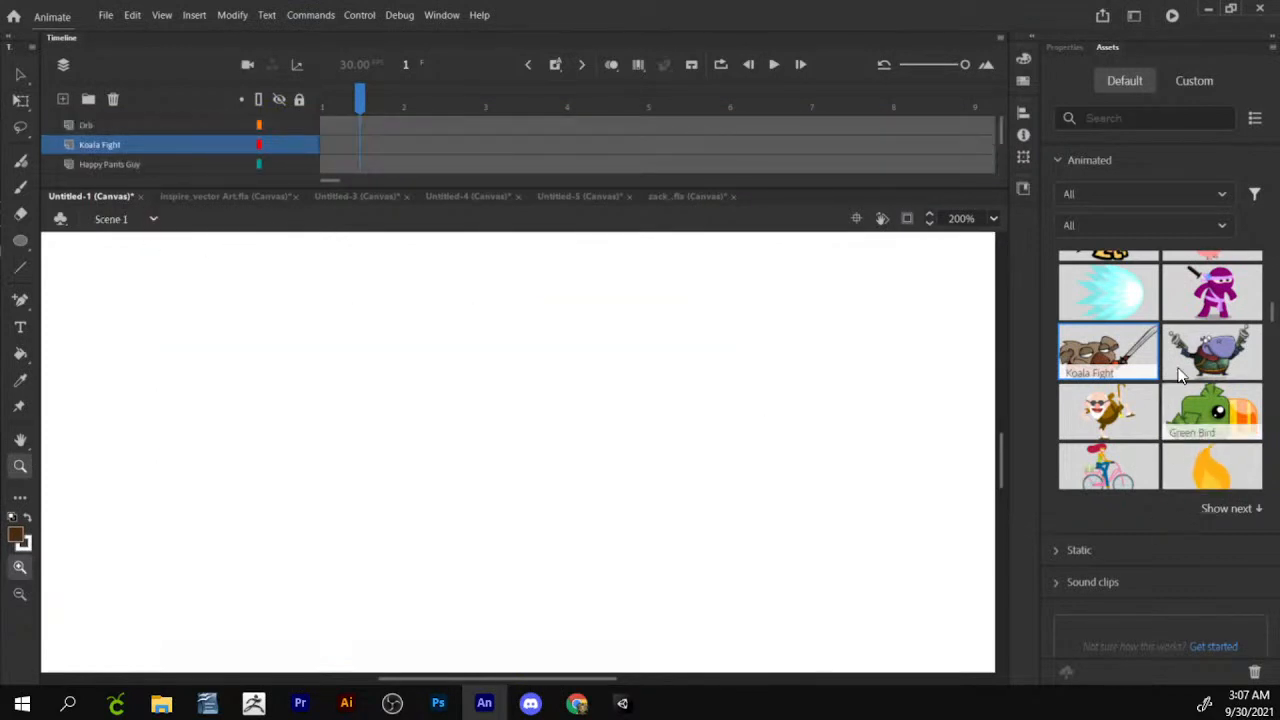
scroll(1183, 373, down, 2)
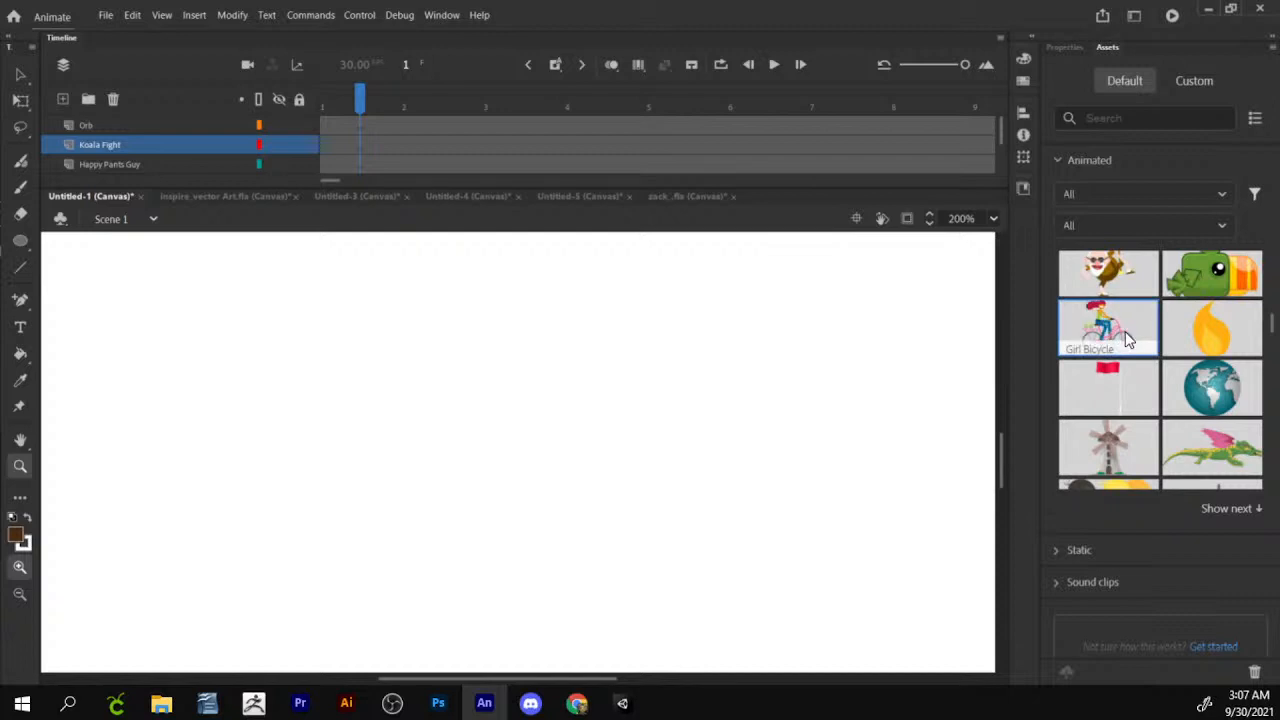
drag(1125, 331, 460, 444)
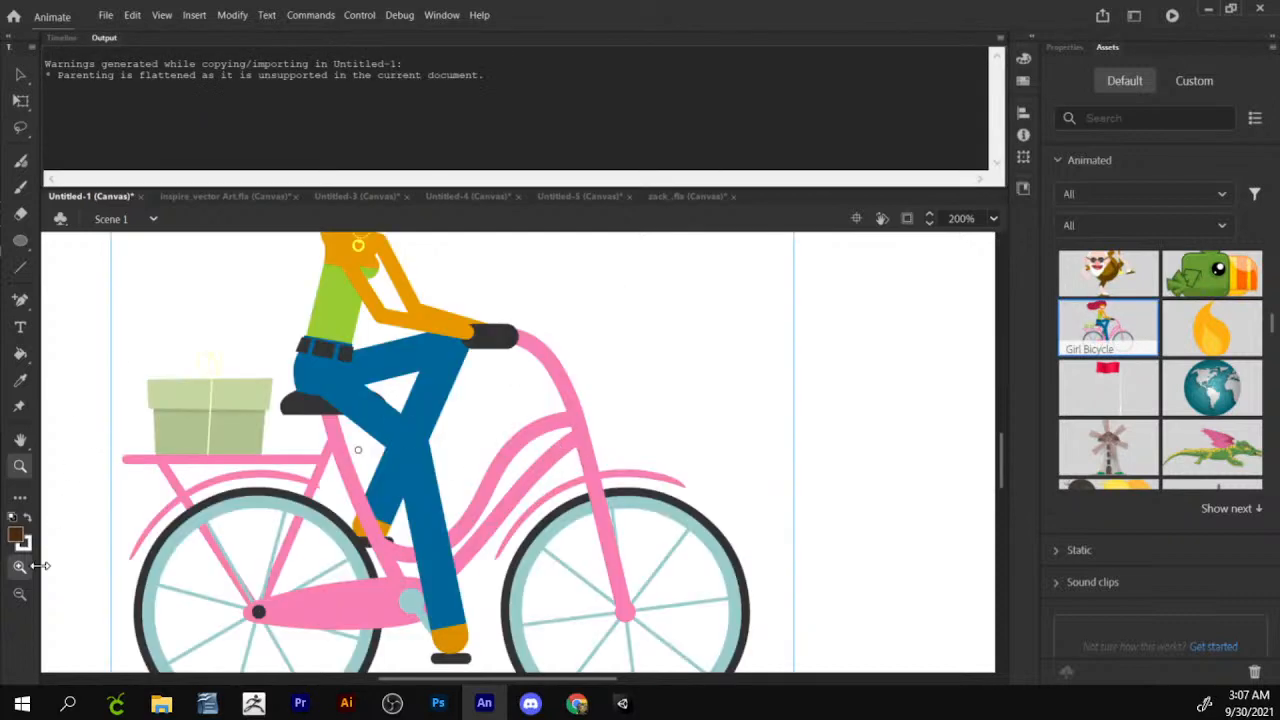
click(19, 594)
click(485, 351)
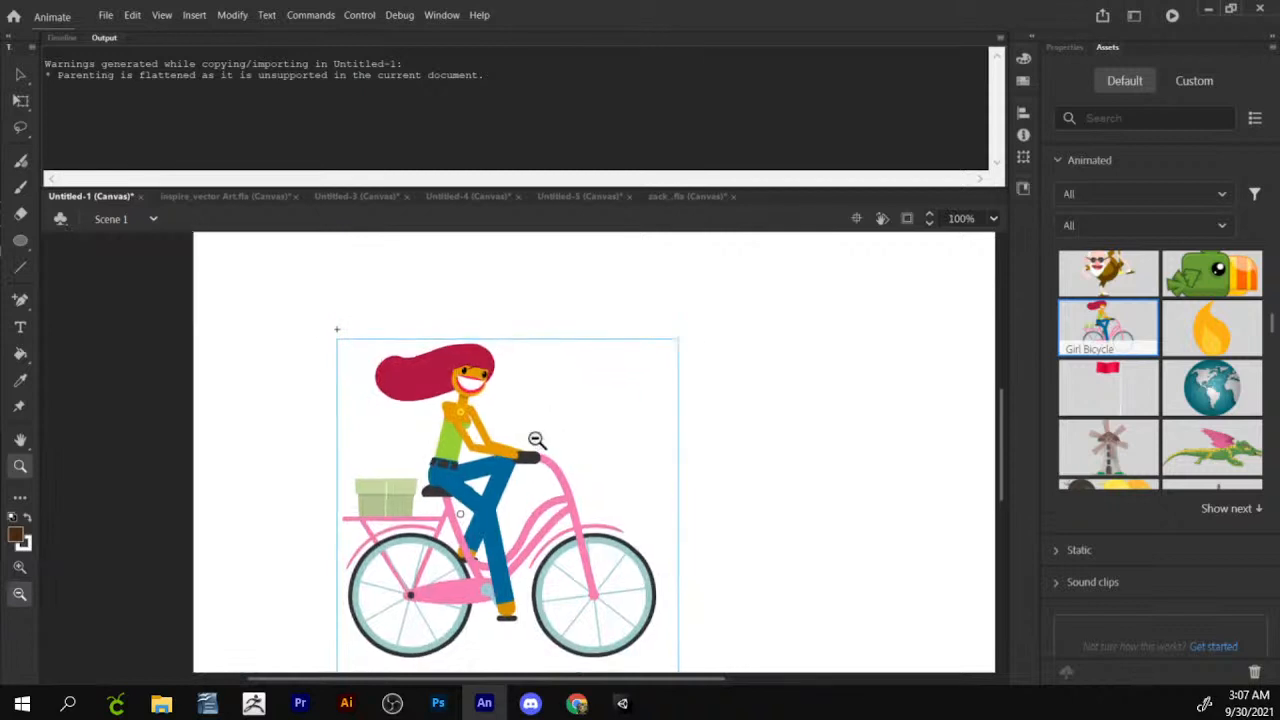
Scrub the first timeline frames to preview the Girl Bicycle animation and add a camera to the scene.
click(52, 42)
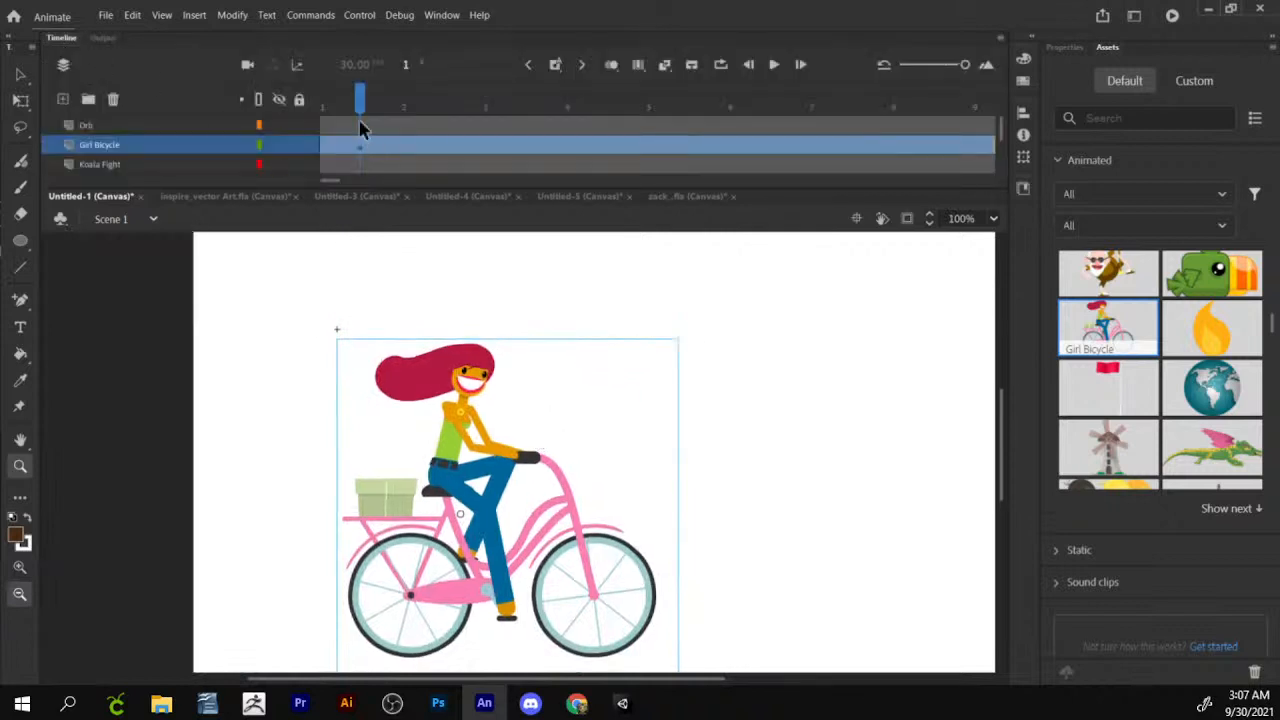
drag(362, 130, 435, 140)
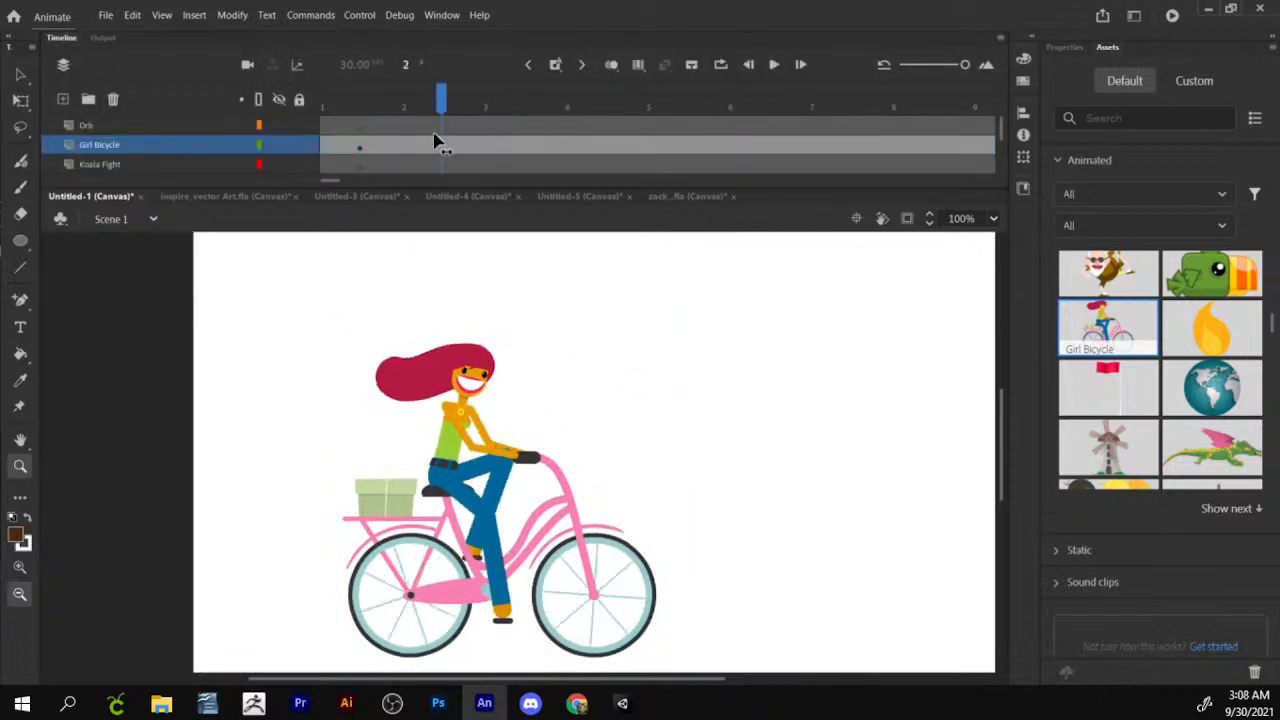
key(c)
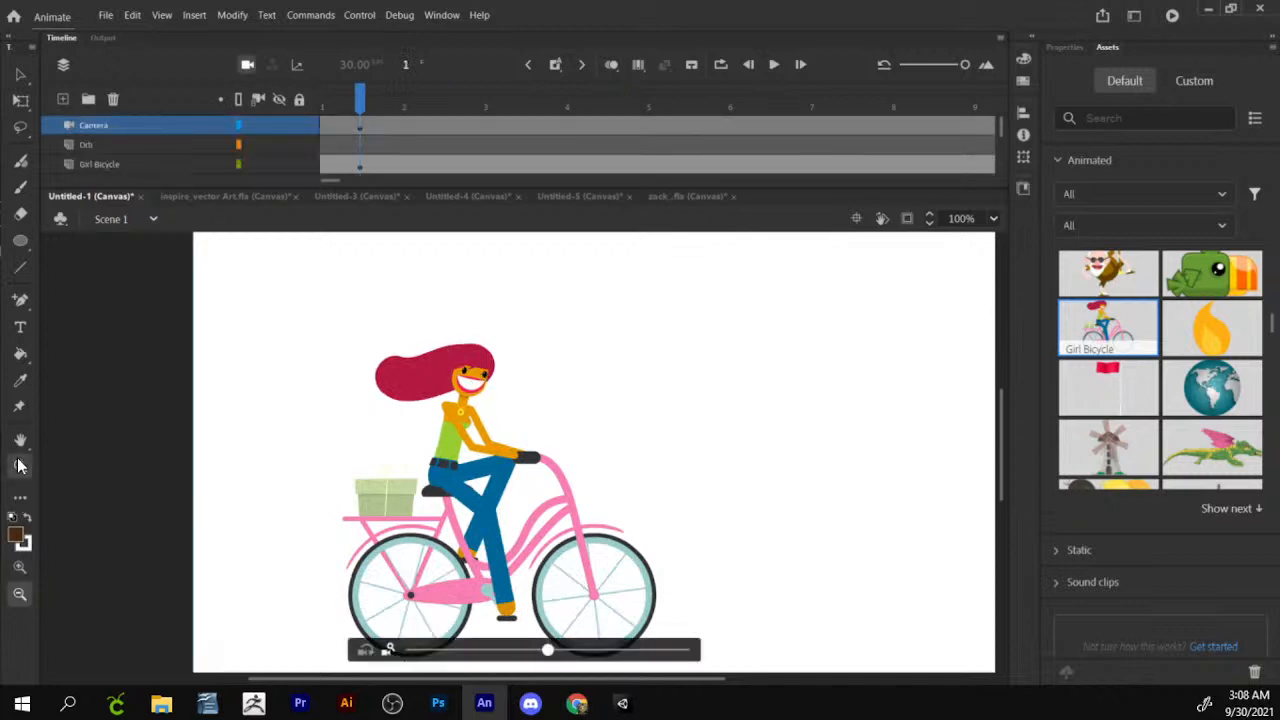
Open the Girl Bicycle symbol for editing and select the girl's upper body.
click(20, 466)
click(21, 571)
click(460, 380)
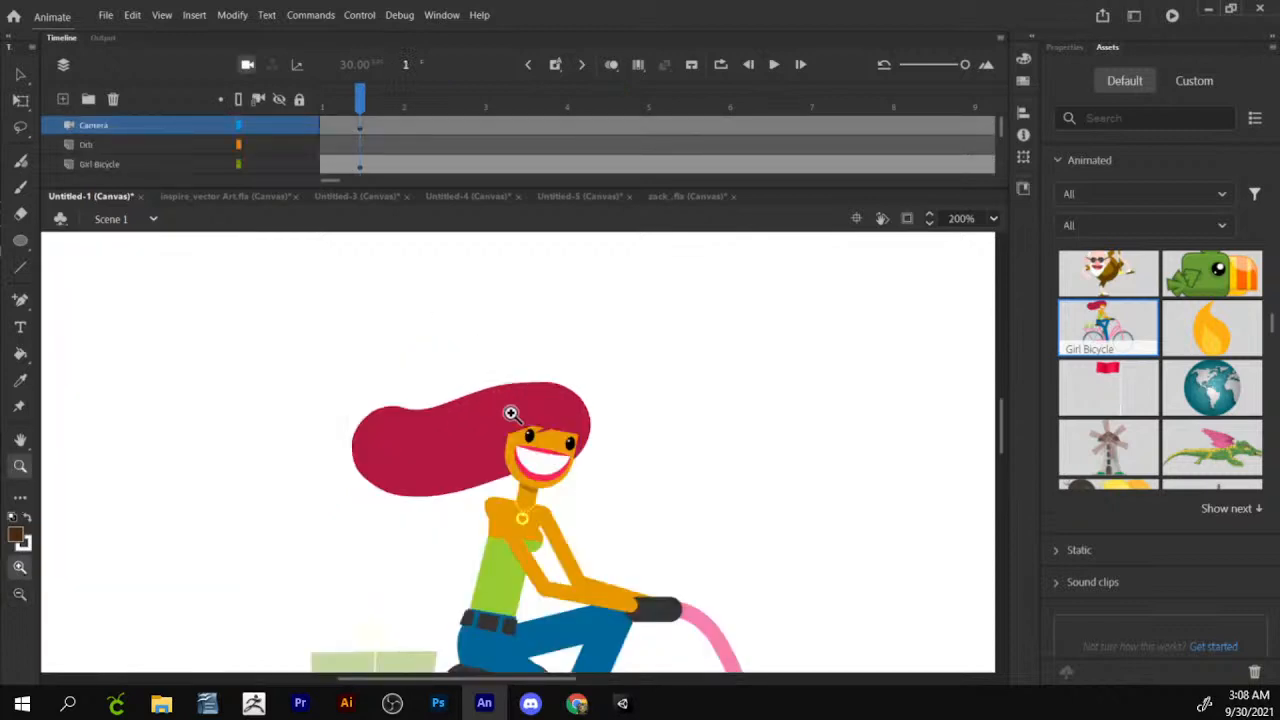
drag(540, 462, 509, 365)
key(v)
double_click(515, 350)
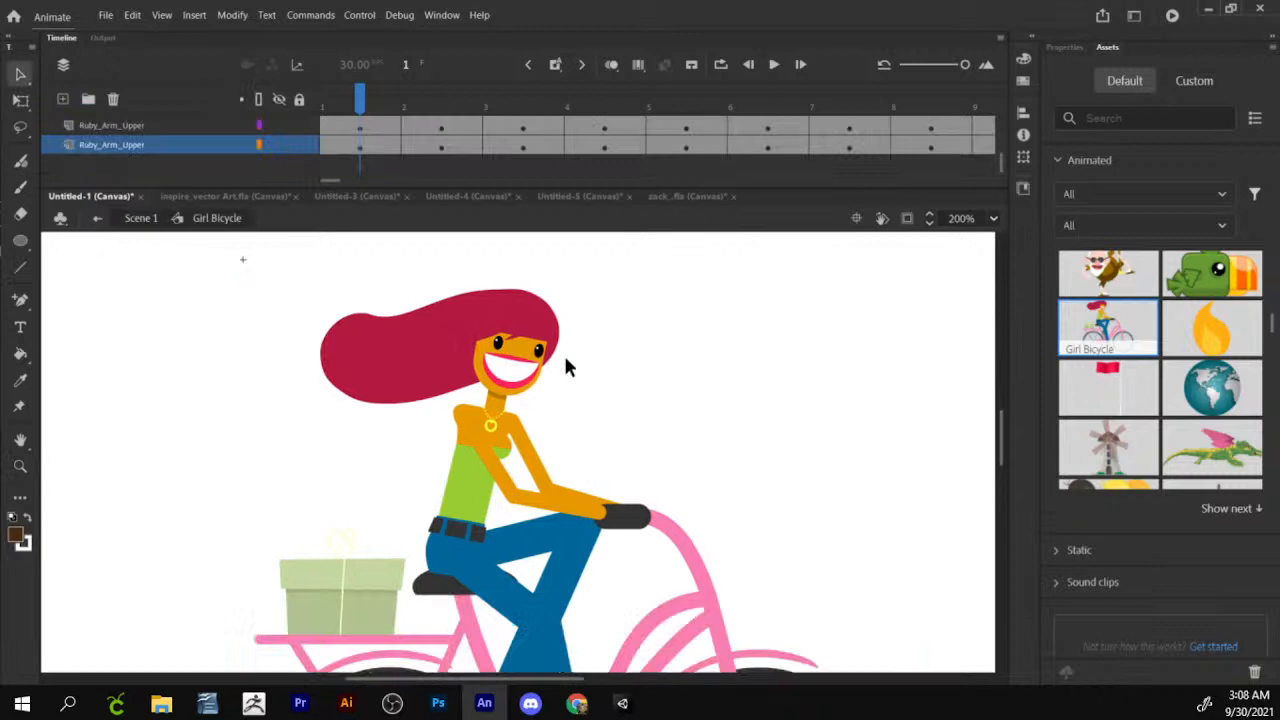
click(516, 425)
Open the bicycle's pink handlebar and front fork drawing object and try recoloring it with a #CC00FF fill.
drag(597, 420, 490, 245)
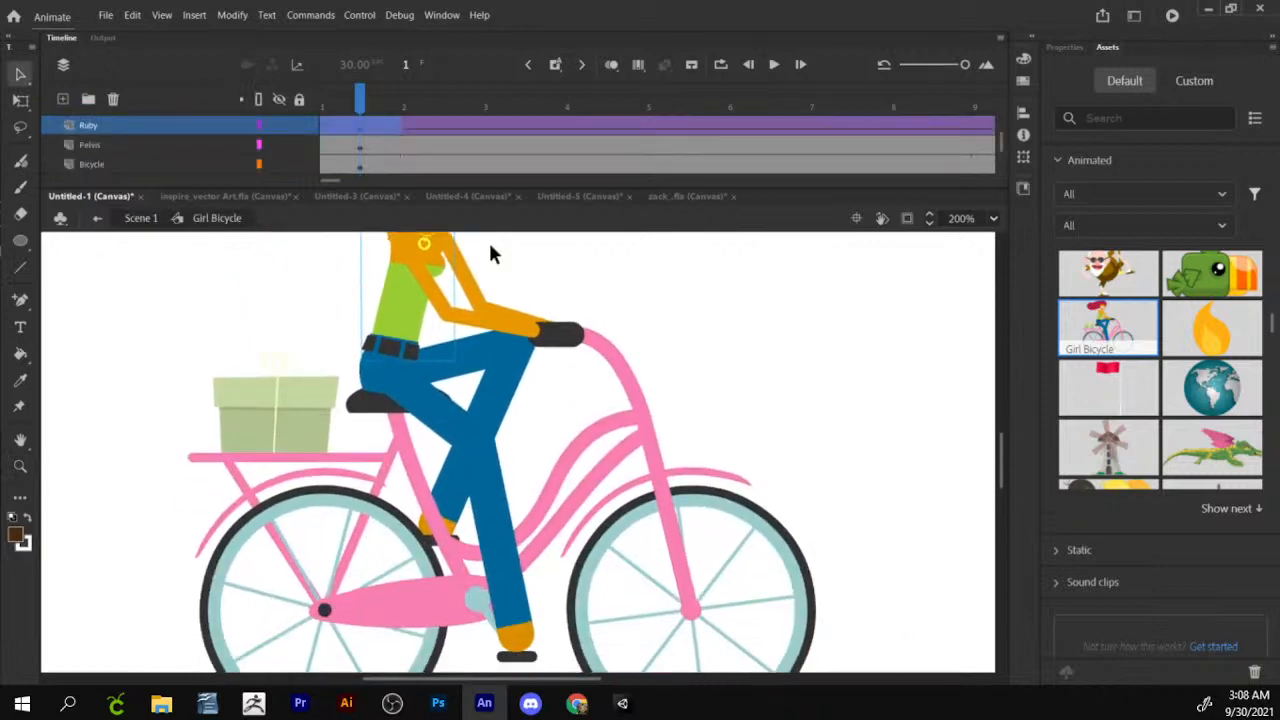
scroll(500, 300, up, 3)
scroll(610, 500, up, 1)
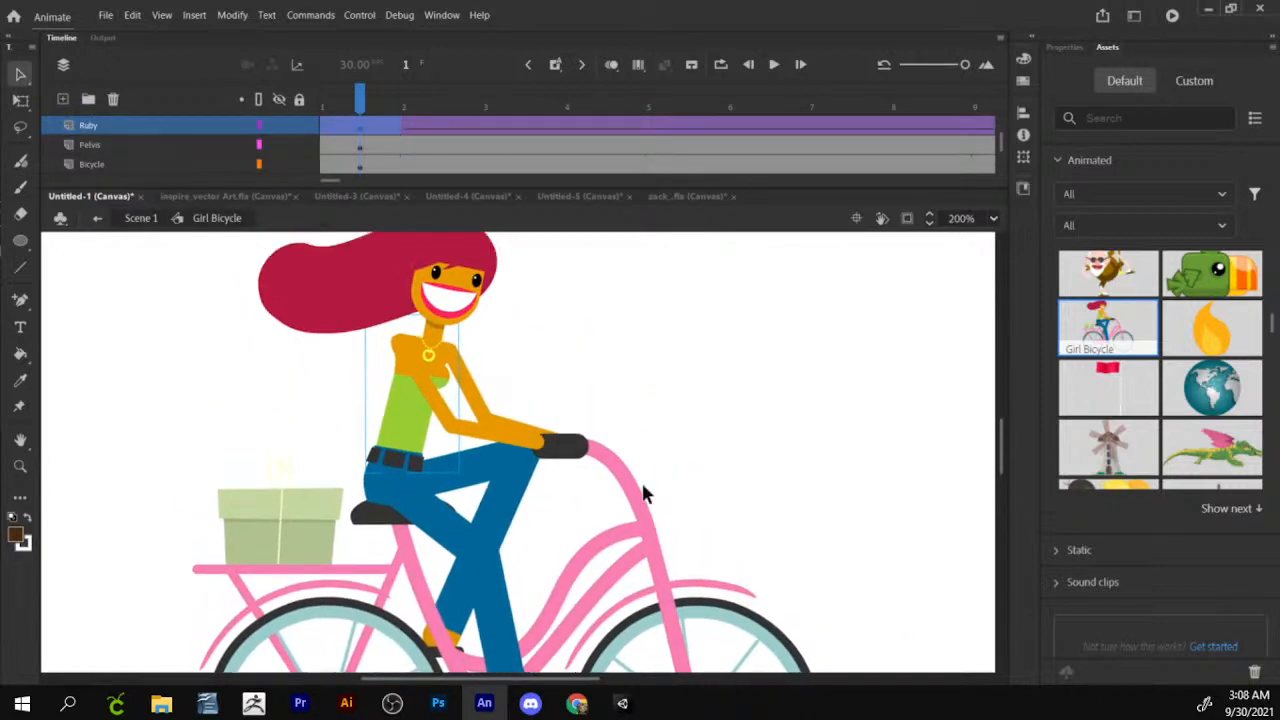
click(643, 494)
double_click(636, 496)
scroll(620, 450, down, 5)
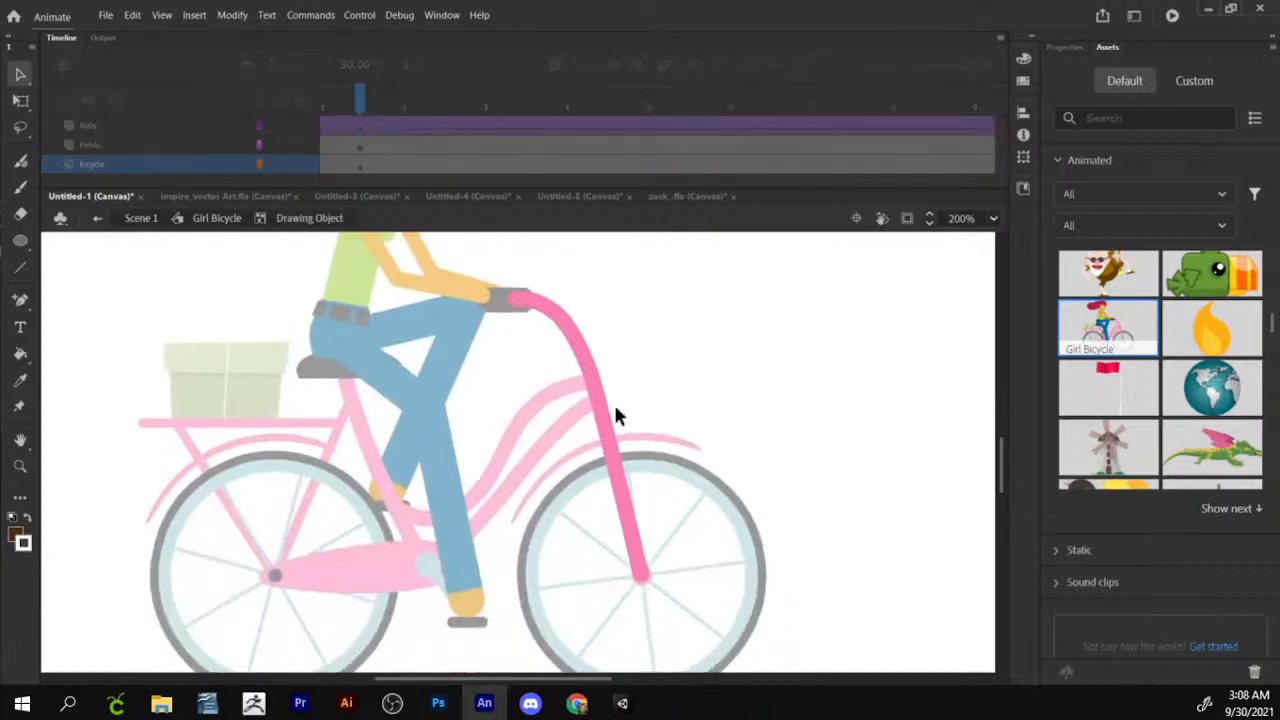
click(22, 543)
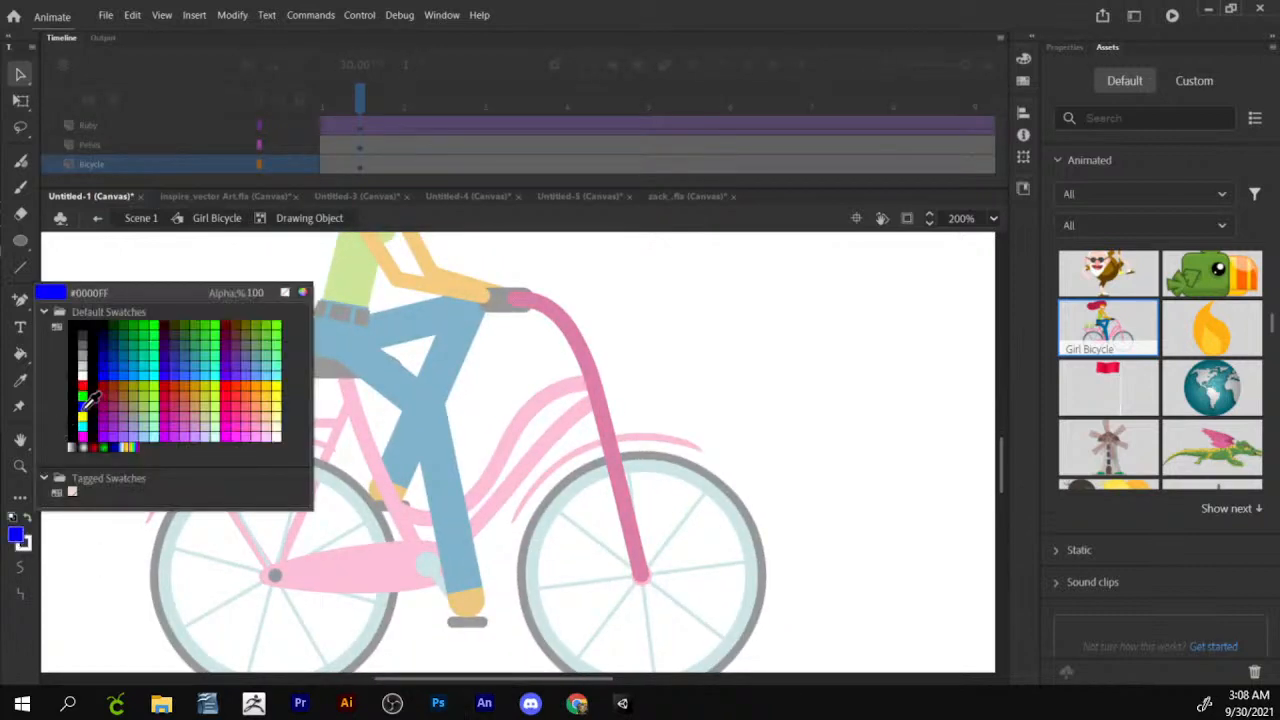
click(175, 425)
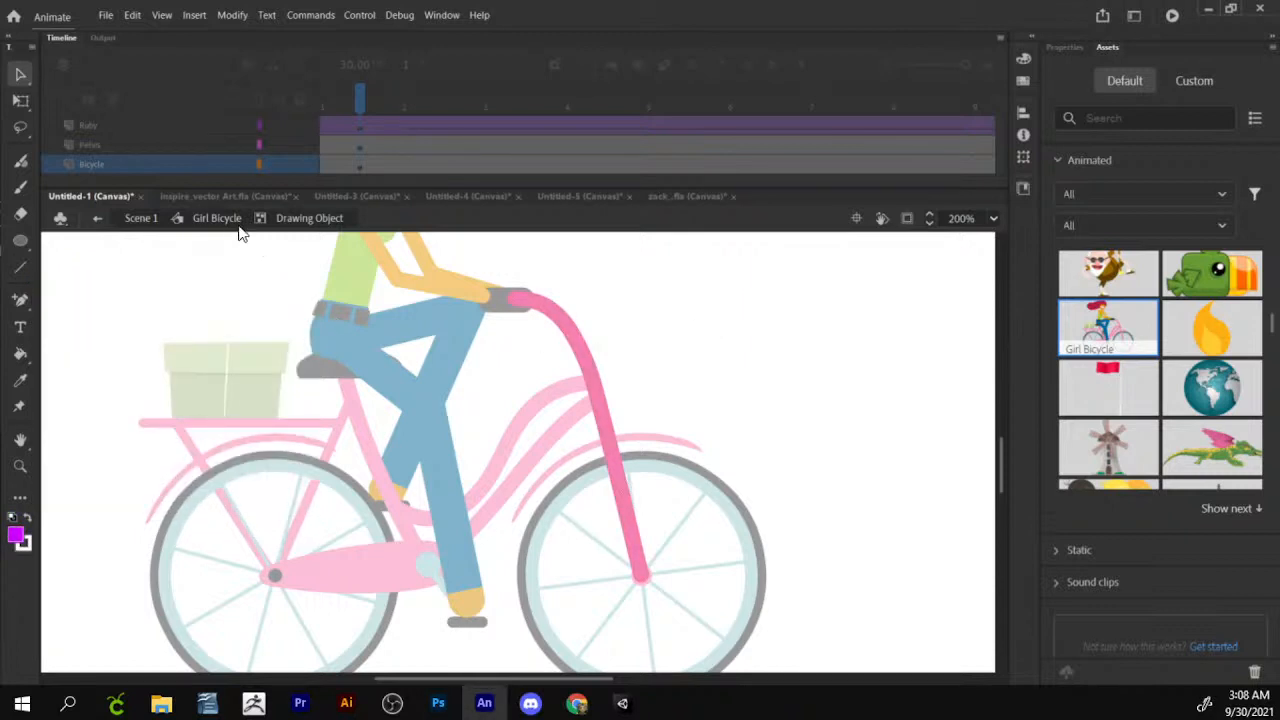
Reopen the handlebar and fork drawing object, set its stroke color to dark purple, and return to the Girl Bicycle symbol.
click(228, 220)
double_click(563, 333)
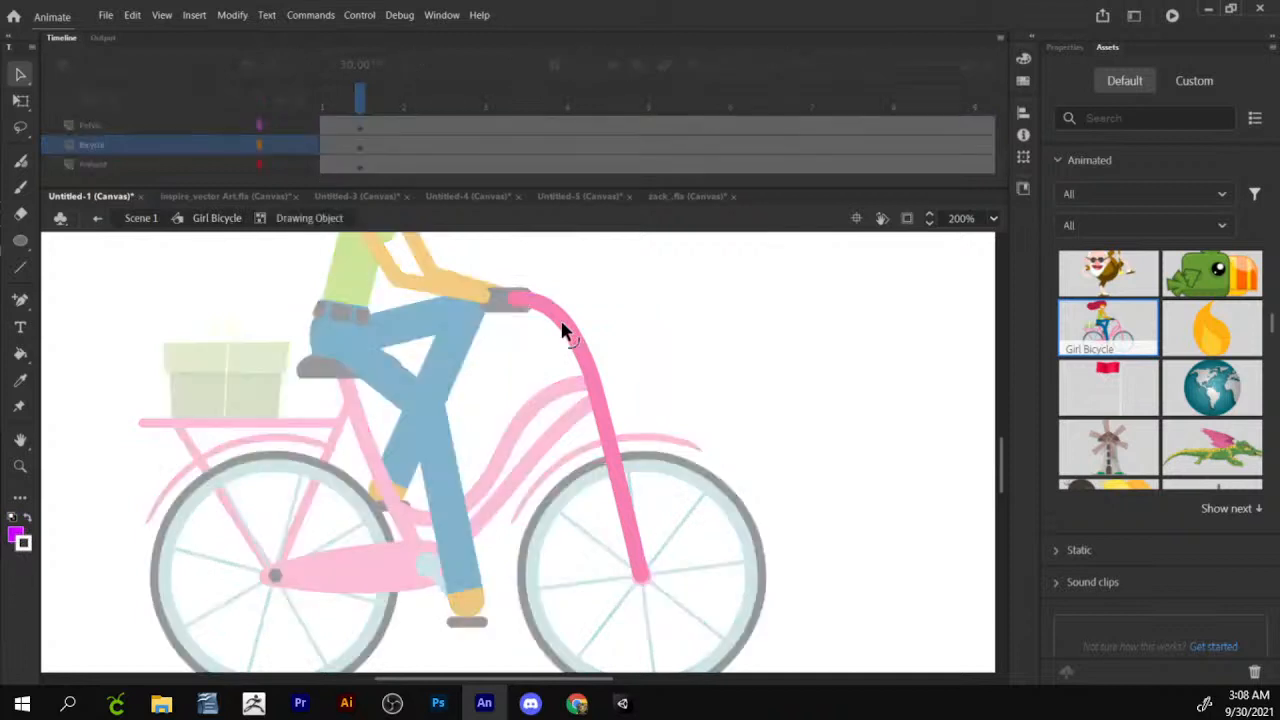
click(21, 532)
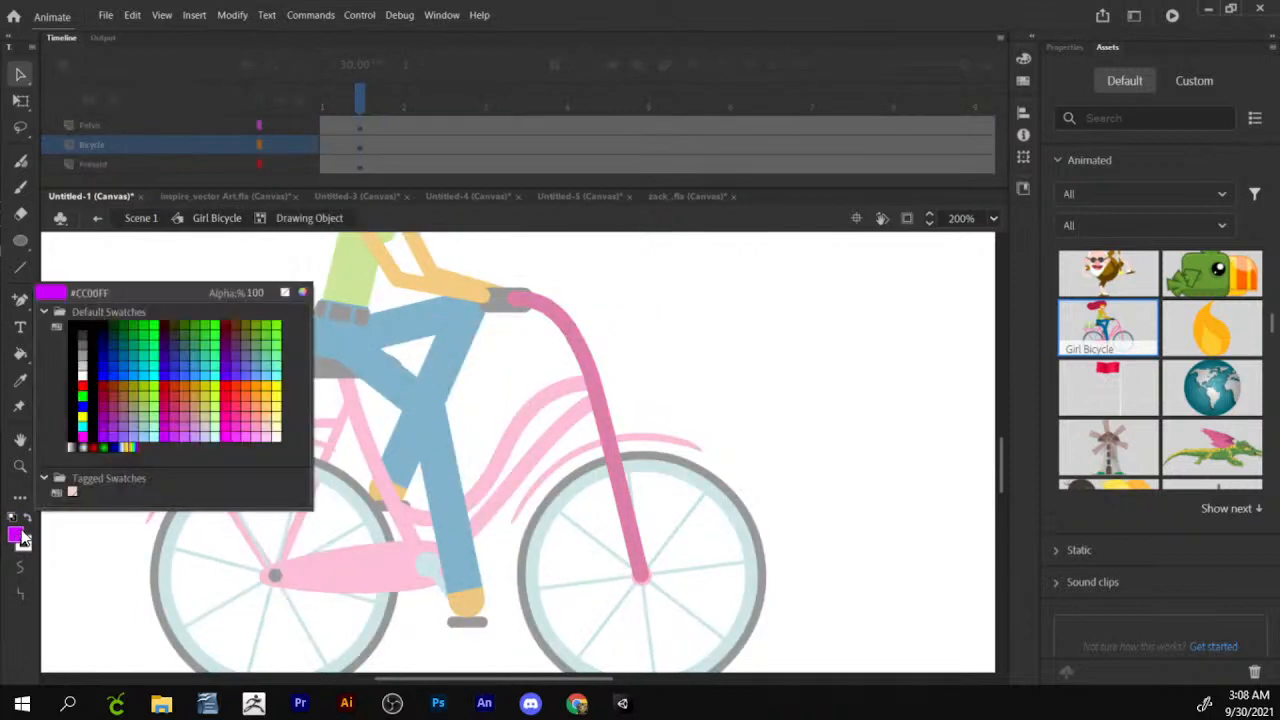
click(25, 547)
click(25, 547)
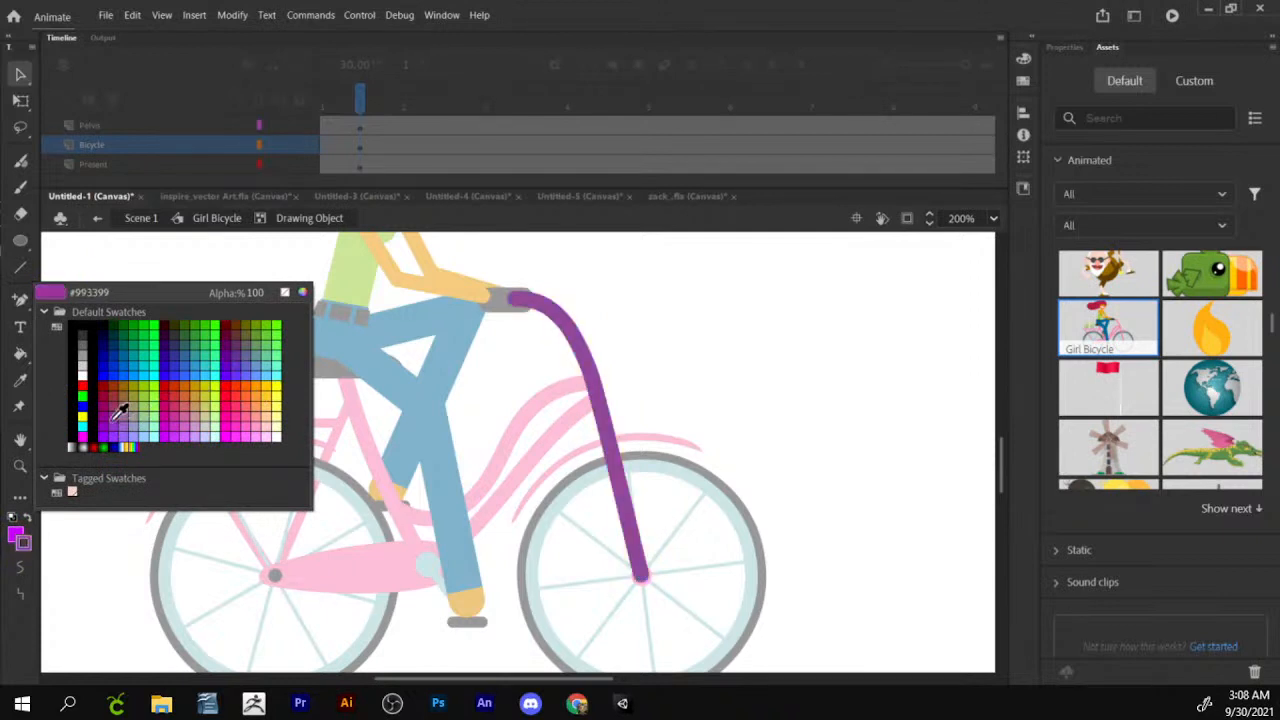
click(240, 340)
click(200, 219)
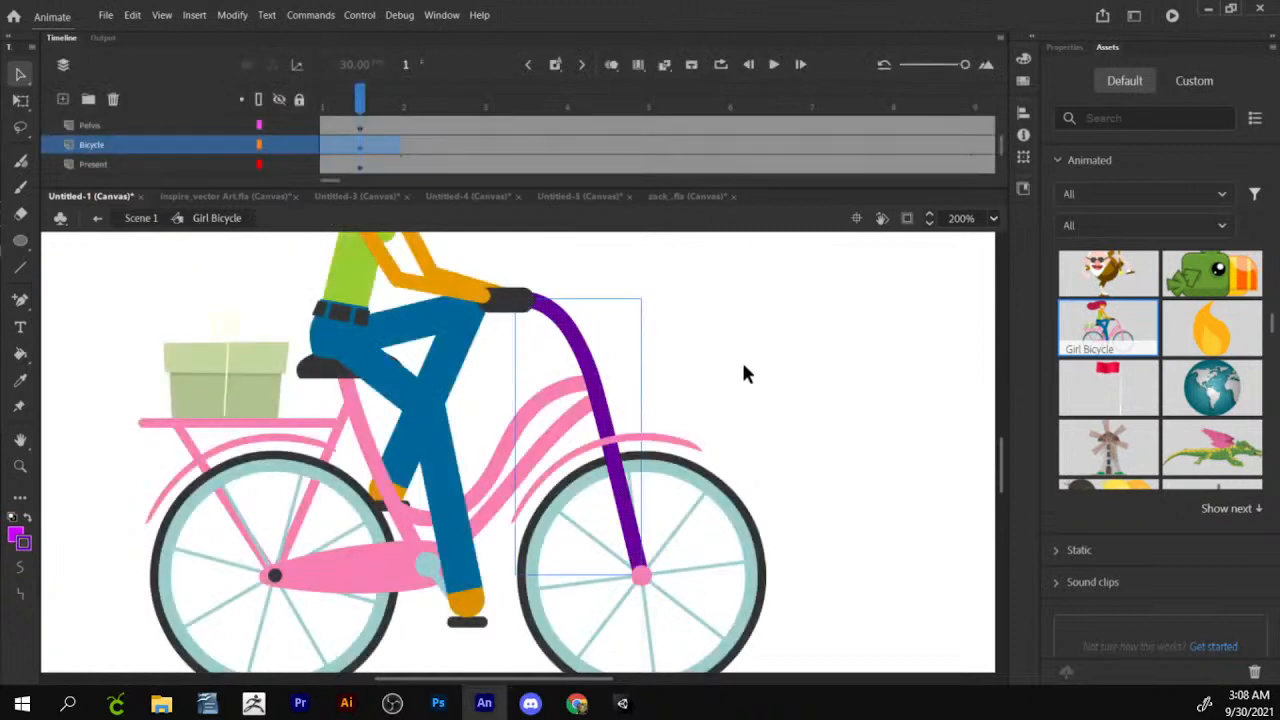
Open the drawing object of the bicycle's curved main frame and set the stroke of its two curved tubes and seat tube to blue-violet.
scroll(743, 373, up, 2)
mouse_move(578, 398)
mouse_down()
mouse_move(706, 309)
mouse_move(628, 410)
mouse_move(582, 406)
mouse_up()
click(461, 432)
drag(504, 439, 517, 332)
click(567, 370)
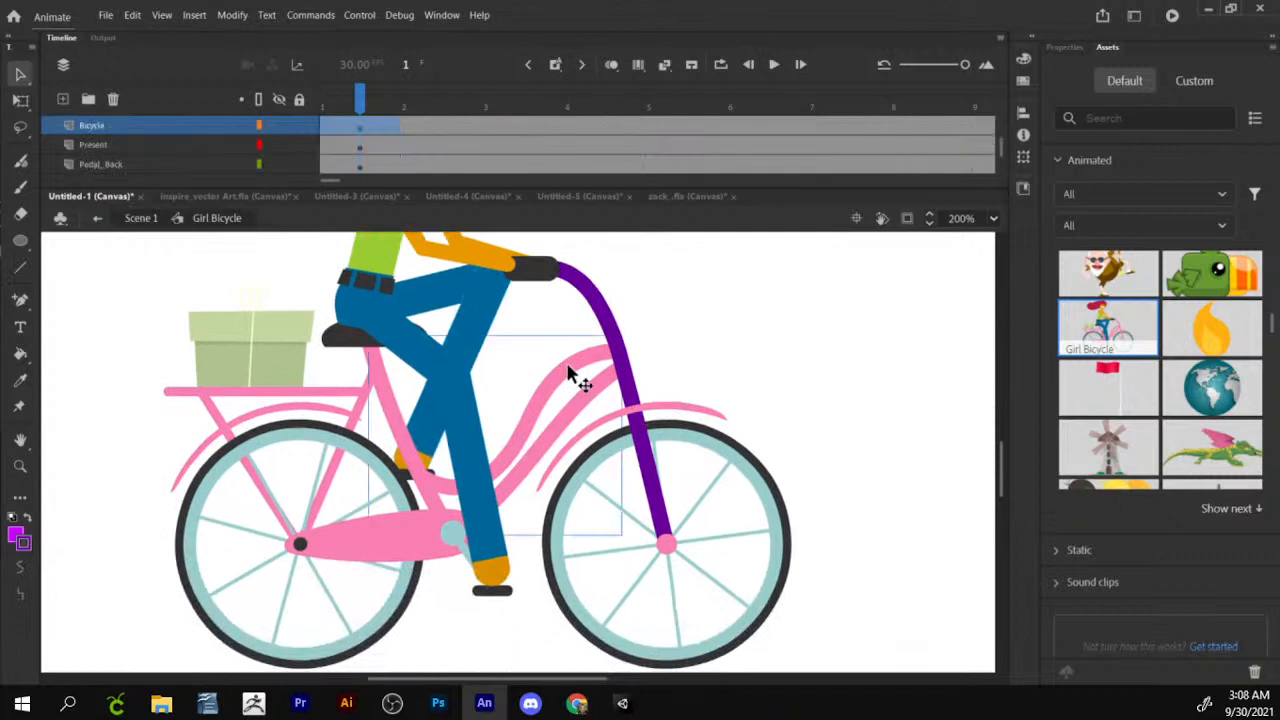
double_click(568, 373)
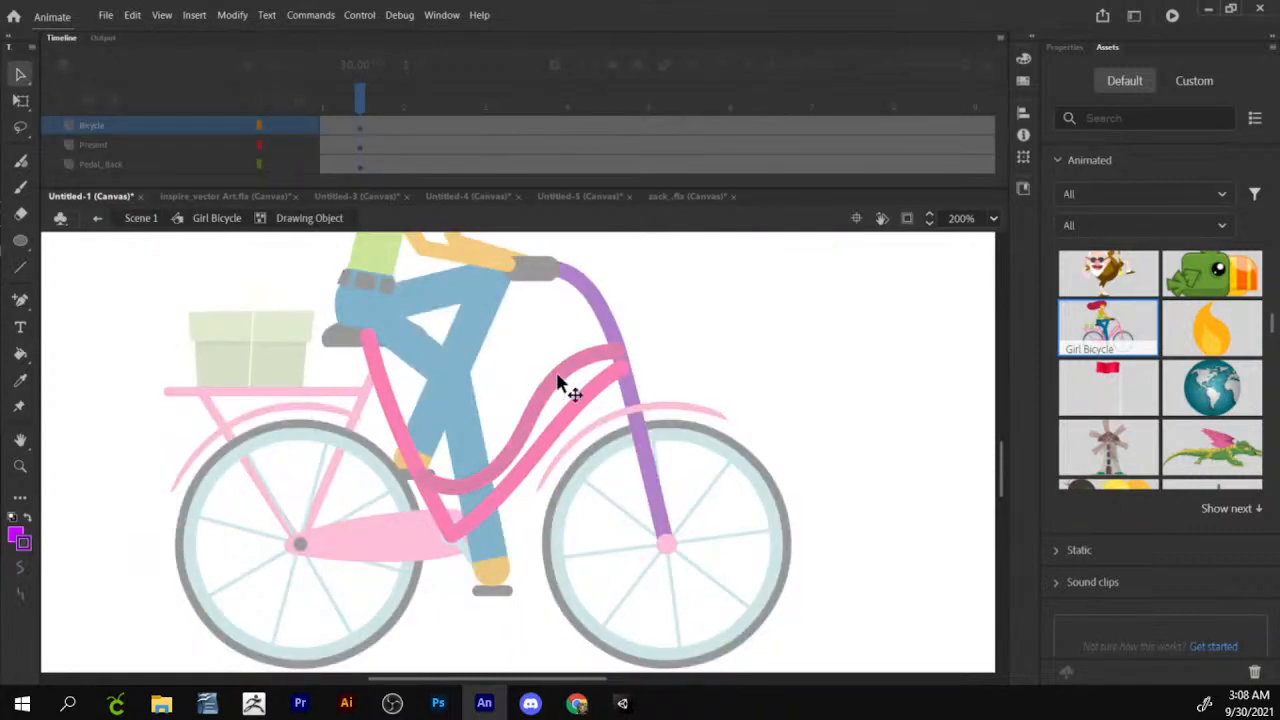
shift+click(563, 419)
shift+click(403, 453)
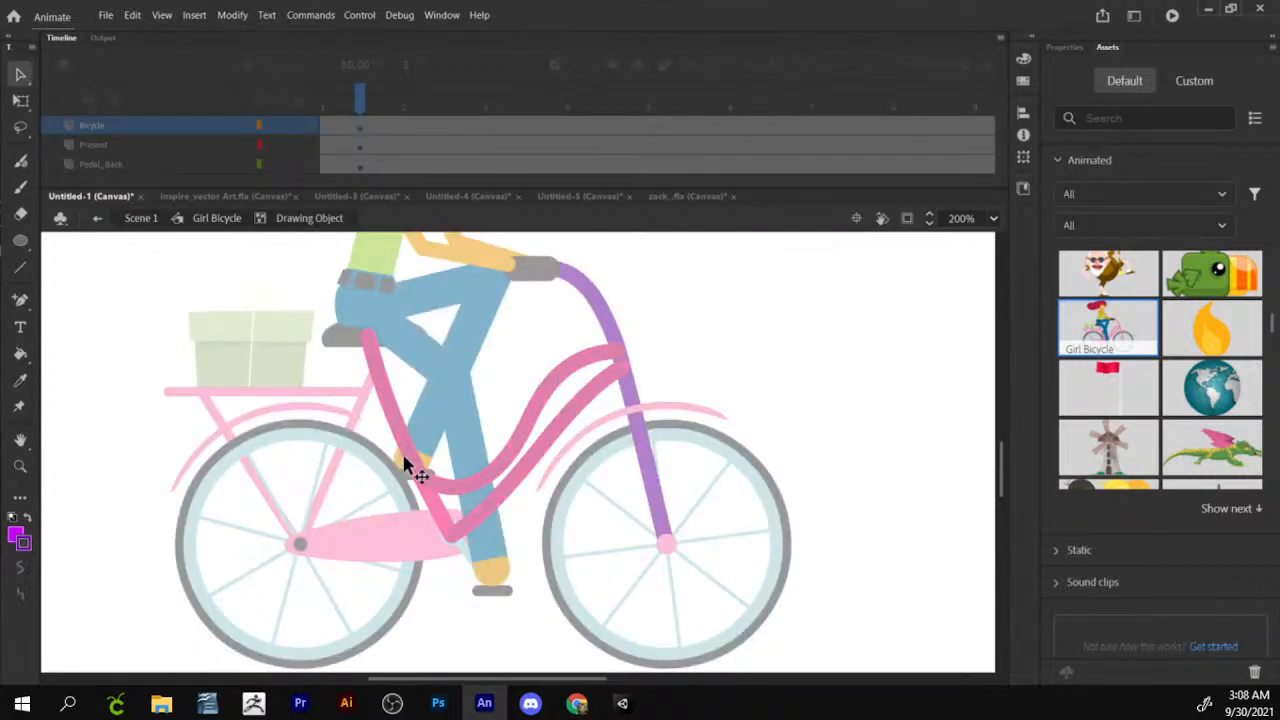
click(22, 544)
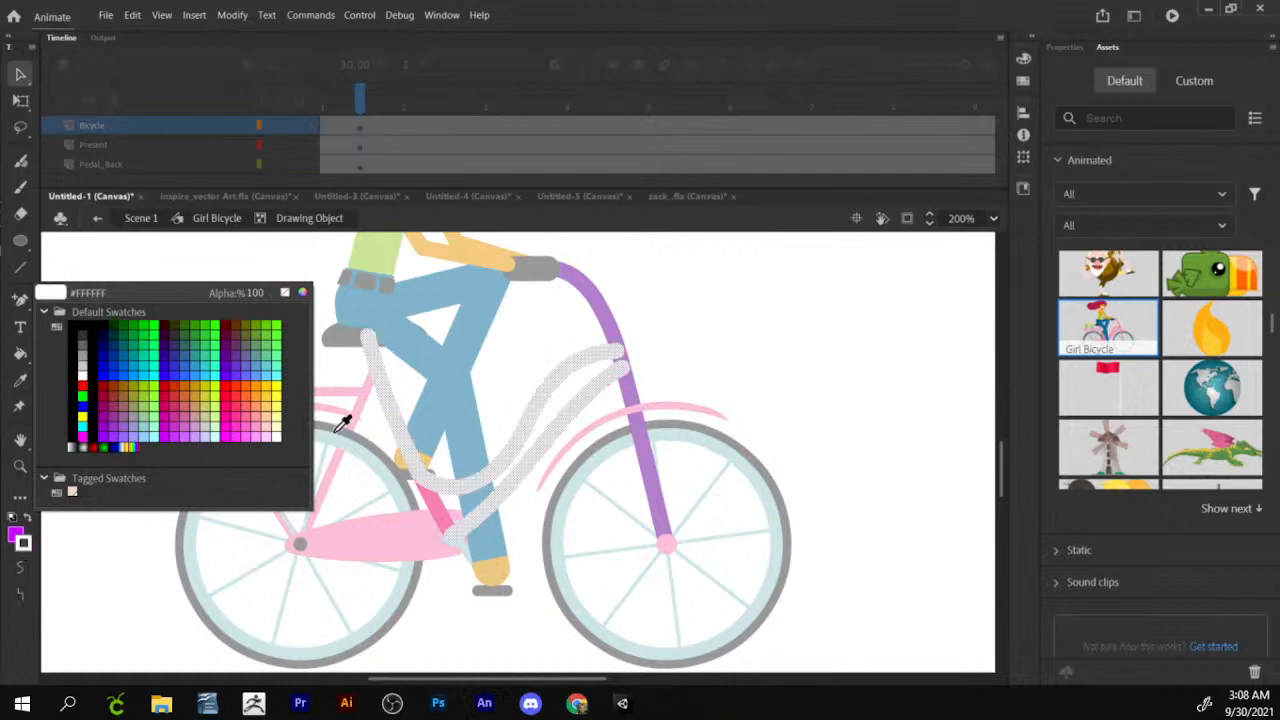
click(245, 357)
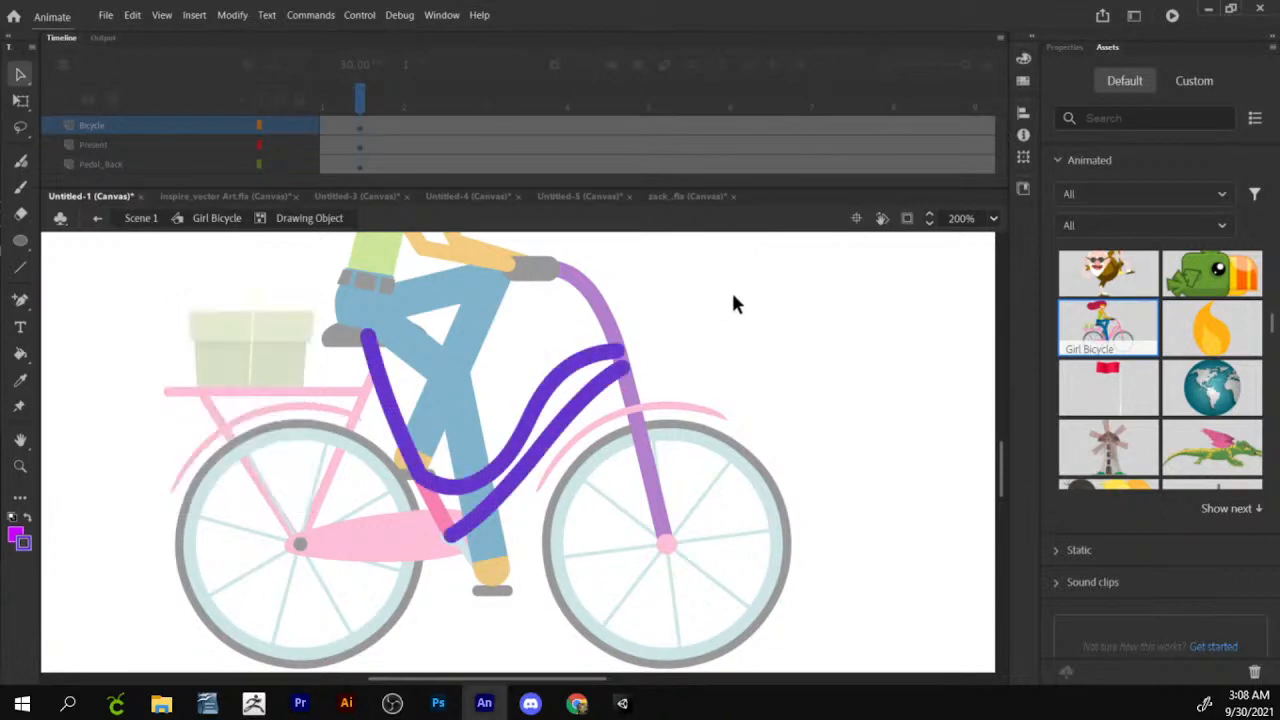
Return to Scene 1 and look over the whole recolored Girl Bicycle character.
click(137, 219)
drag(722, 316, 706, 372)
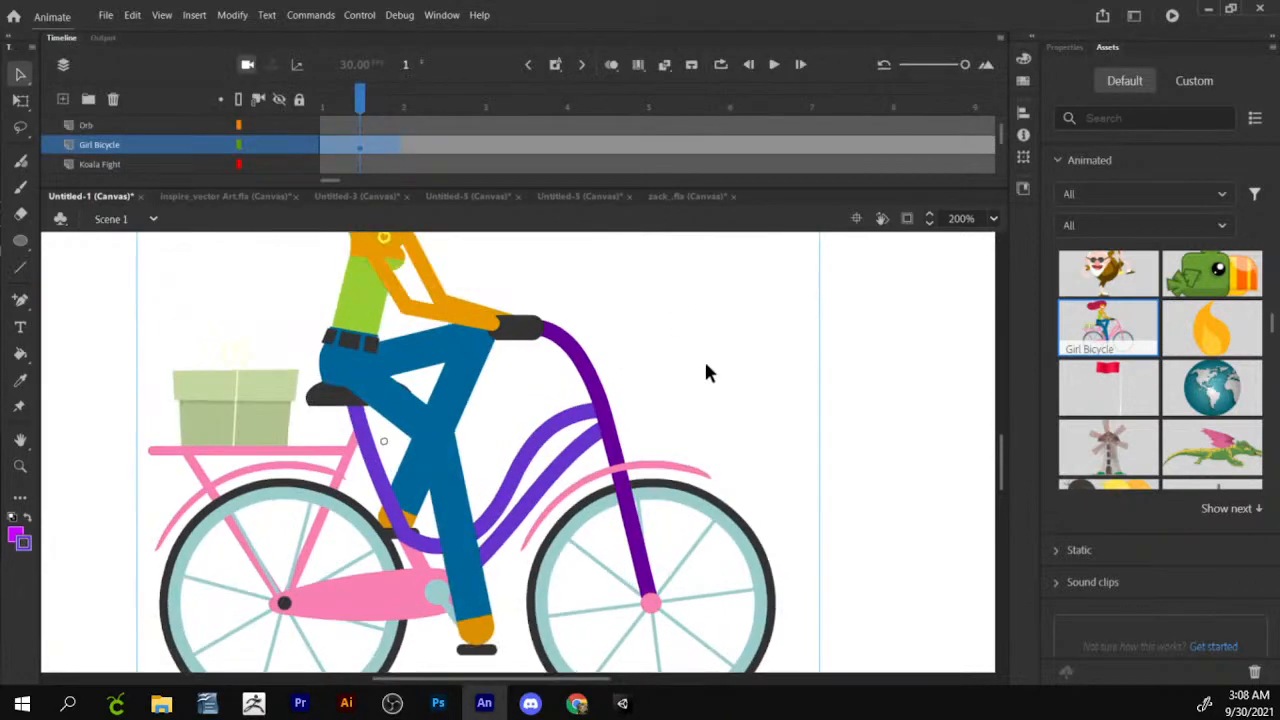
drag(602, 417, 580, 339)
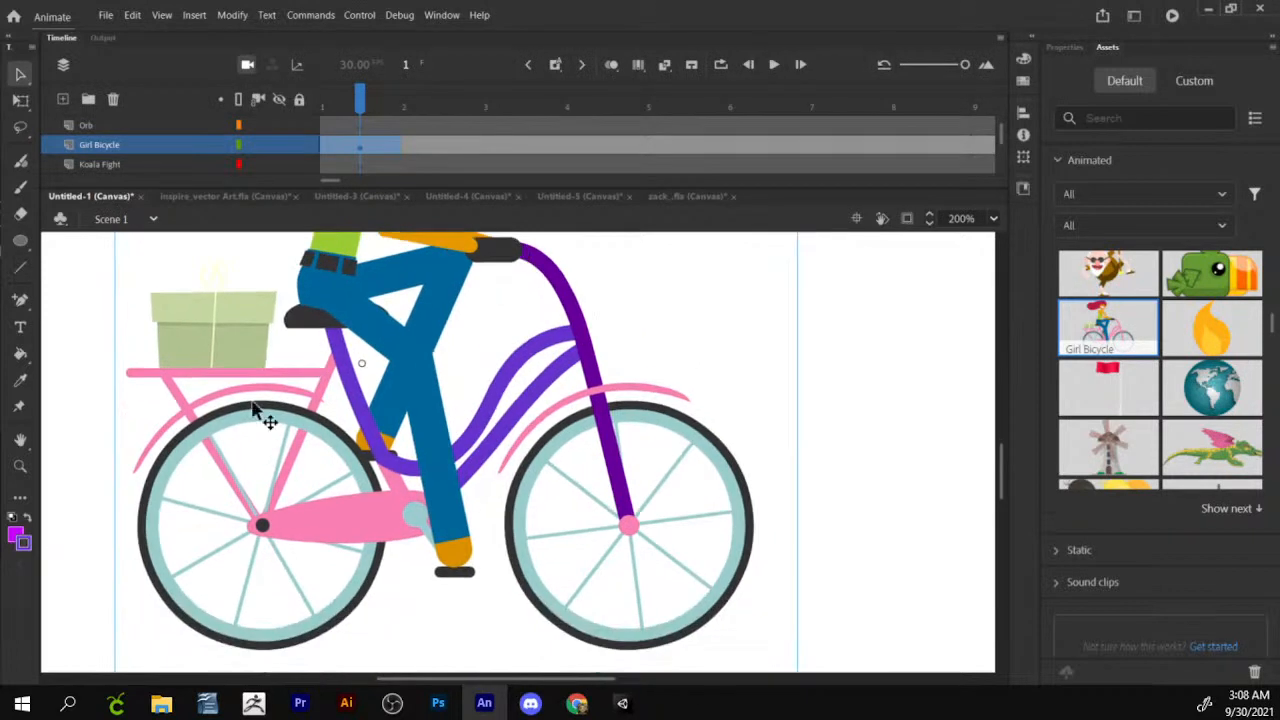
click(20, 466)
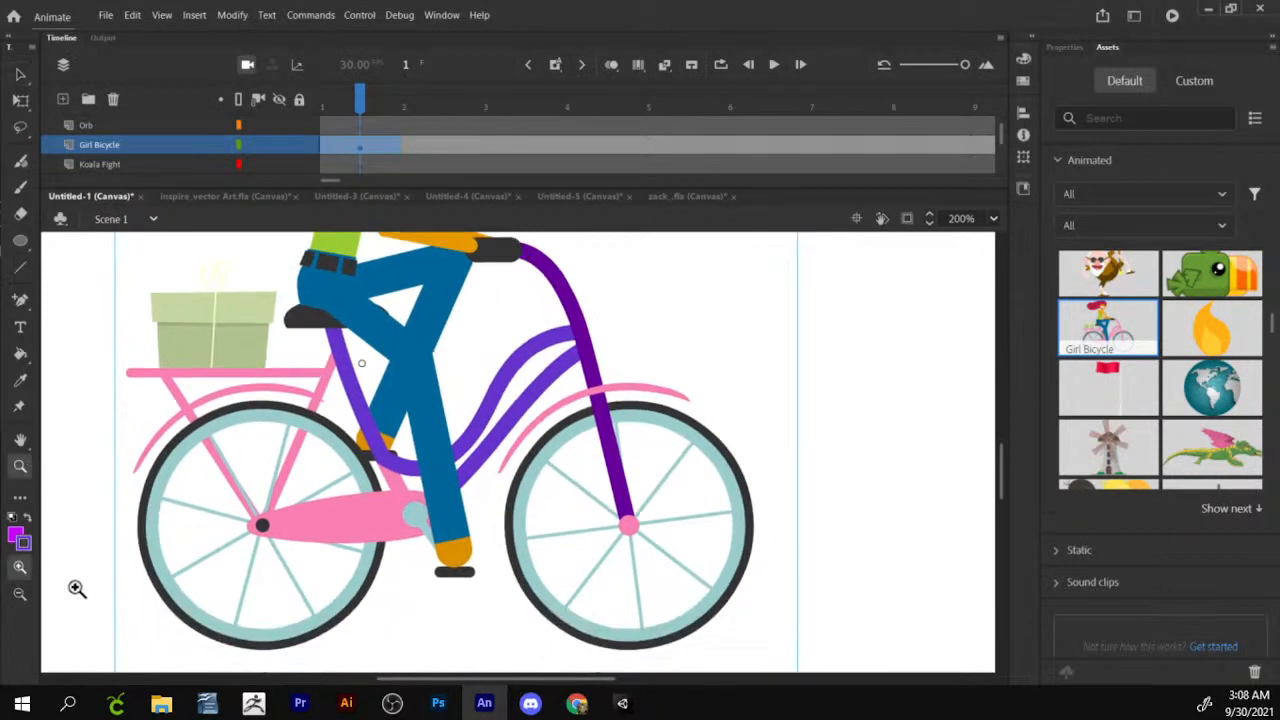
click(20, 594)
click(484, 358)
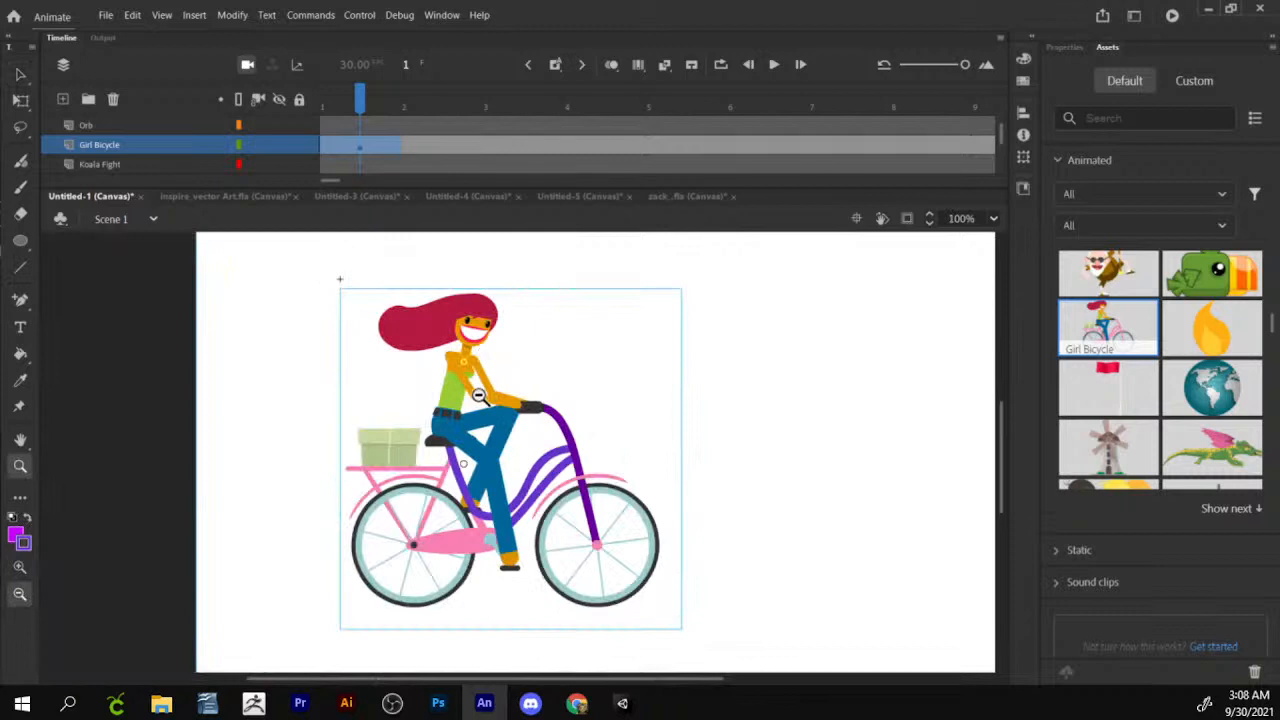
drag(362, 100, 325, 108)
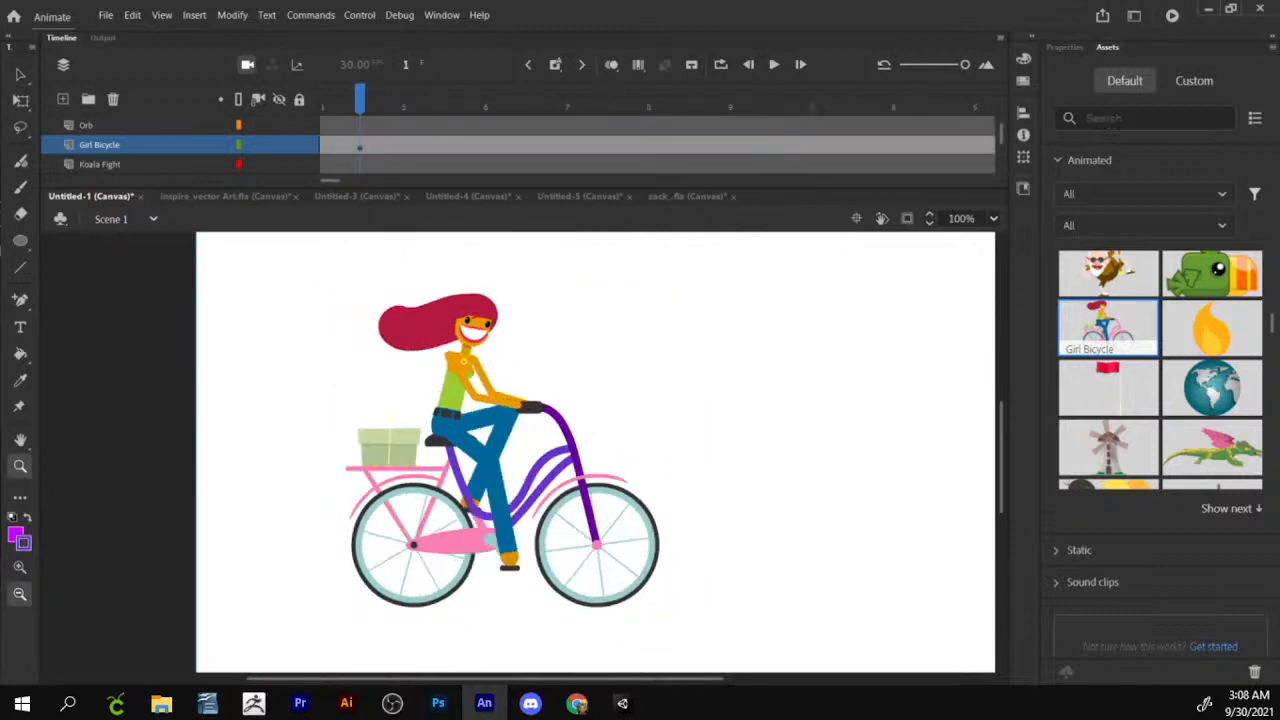
Reopen the Girl Bicycle symbol for editing and examine the girl's head up close.
click(30, 73)
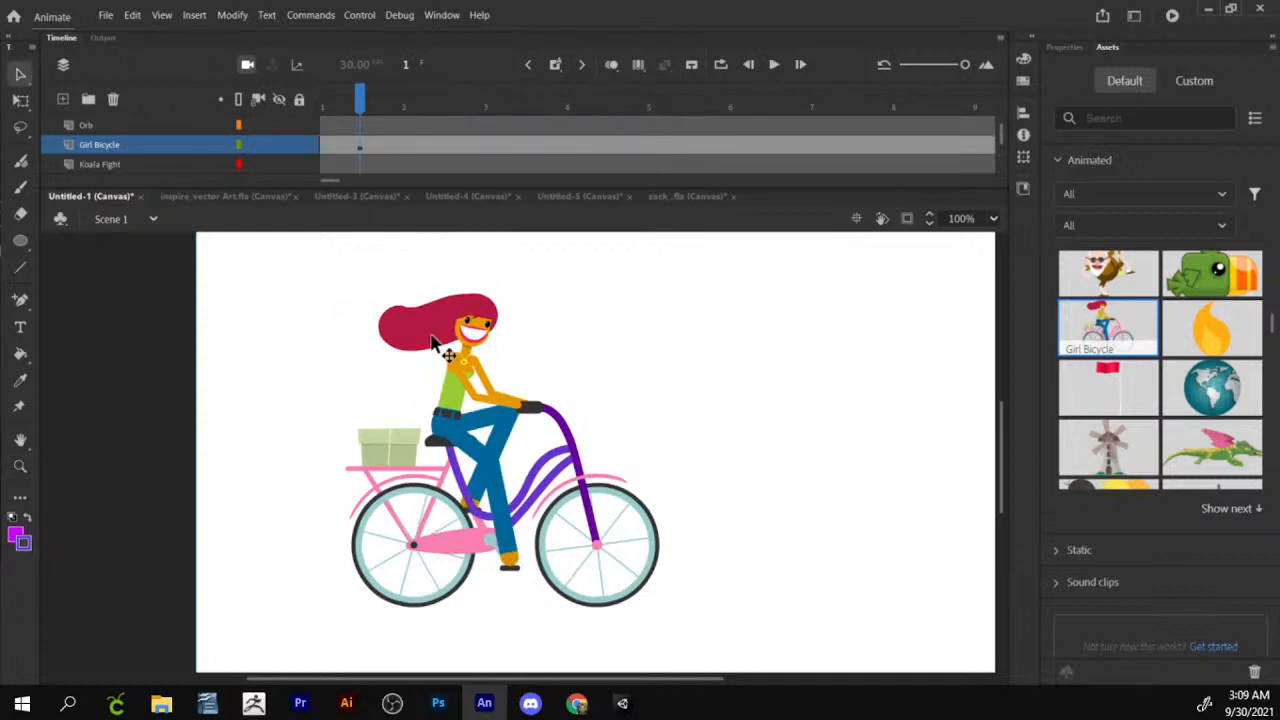
double_click(486, 330)
key(z)
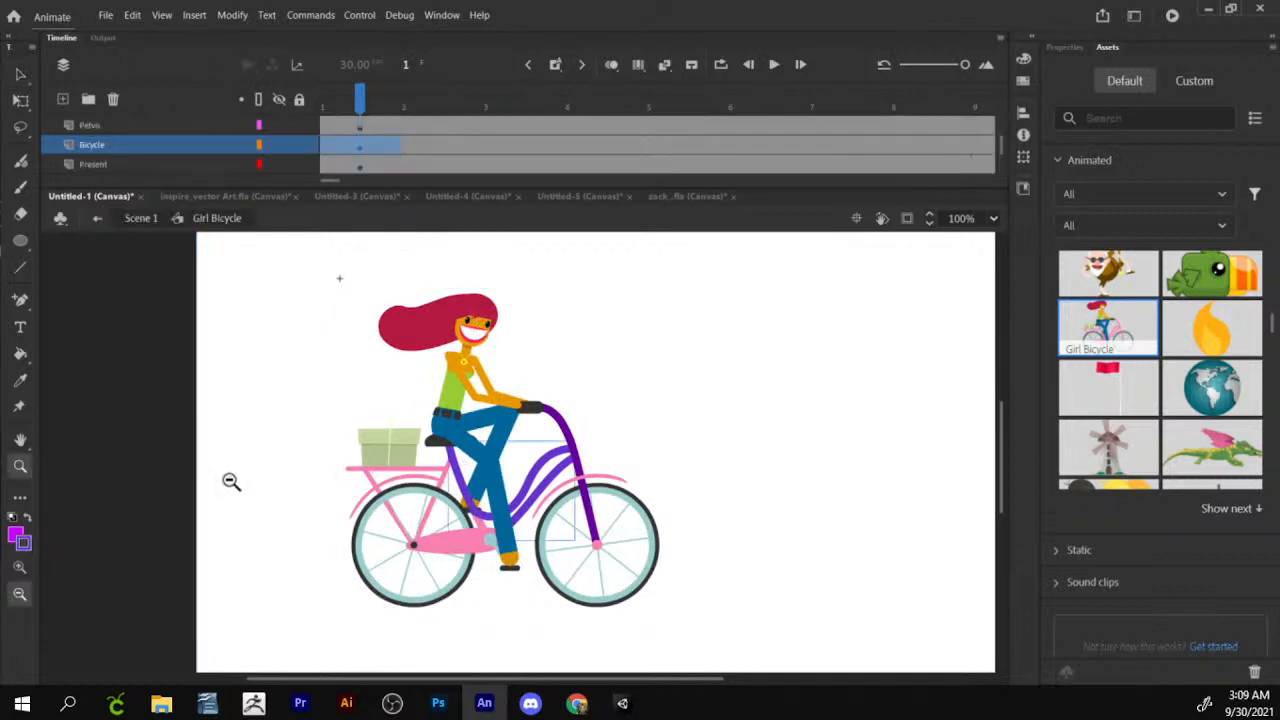
click(21, 567)
click(515, 310)
click(434, 426)
key(space)
drag(435, 551, 404, 408)
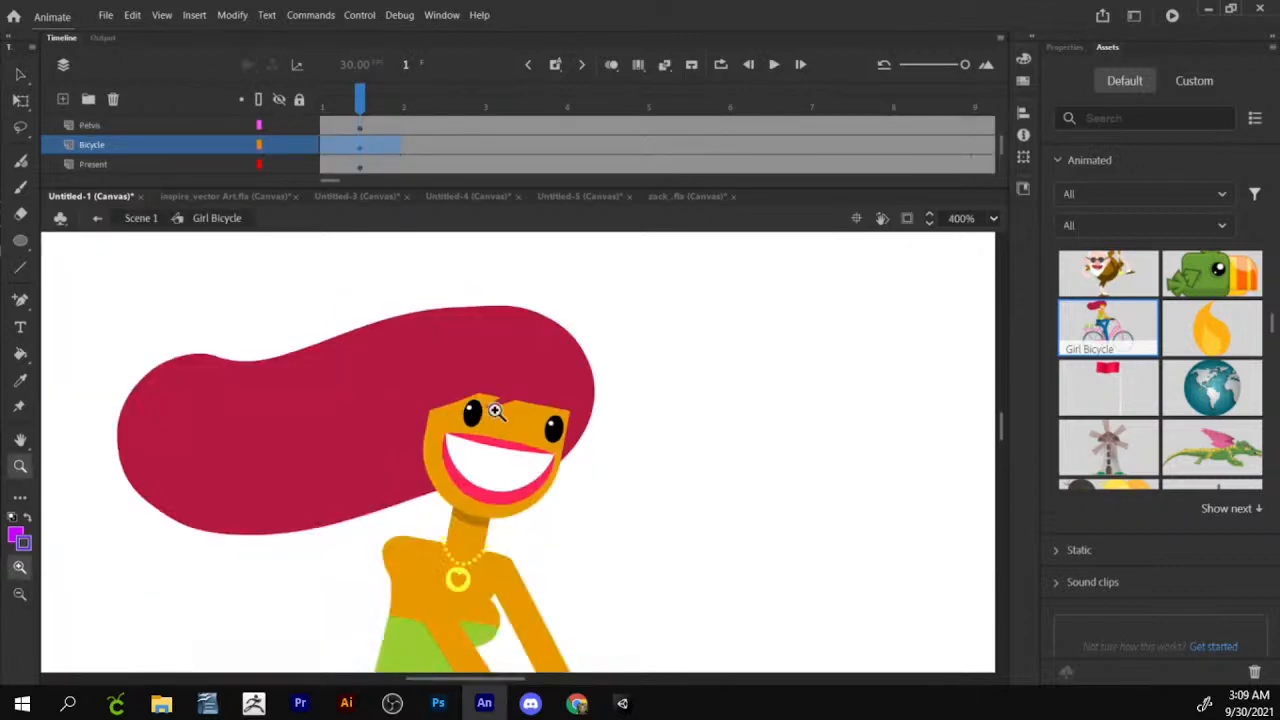
Try moving individual parts of the girl's head and upper body away from the figure, undoing each move.
key(v)
drag(513, 430, 474, 415)
key(ctrl+z)
key(space)
drag(663, 574, 669, 481)
drag(470, 465, 942, 290)
key(ctrl+z)
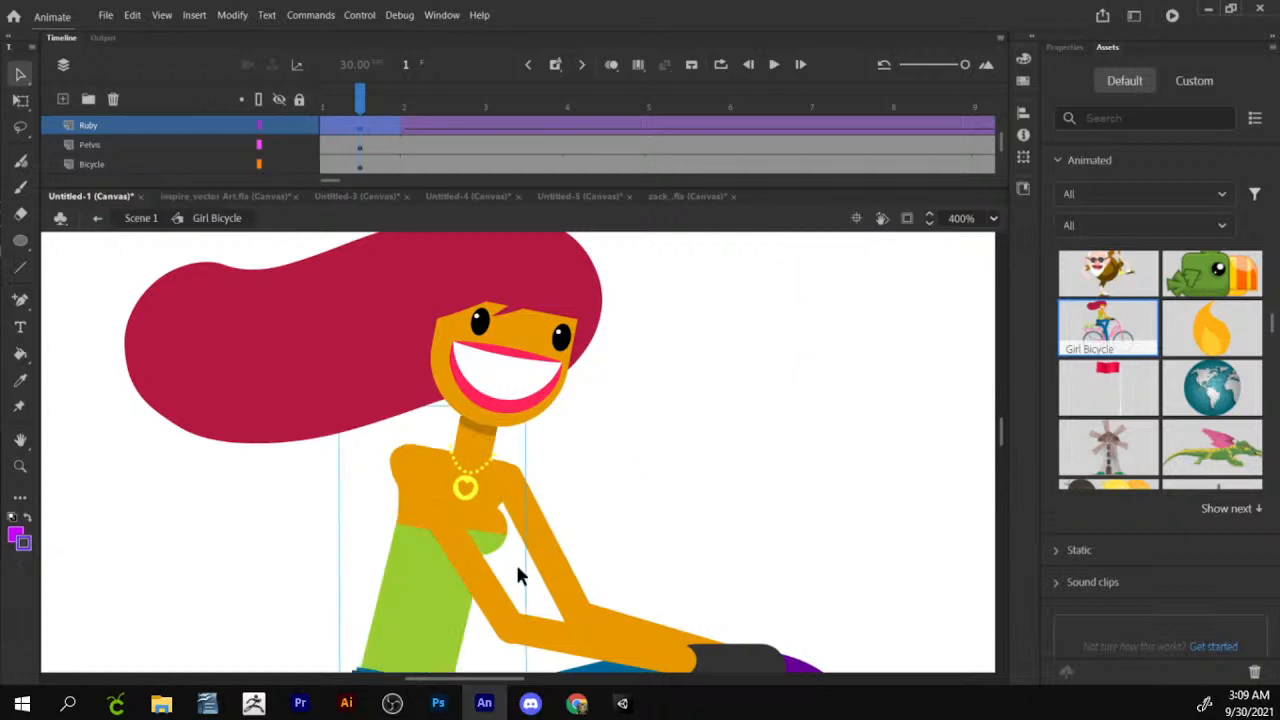
drag(515, 561, 857, 423)
key(ctrl+z)
Open the Ruby_Head symbol, try moving the face away from the hair, and undo the moves.
double_click(548, 360)
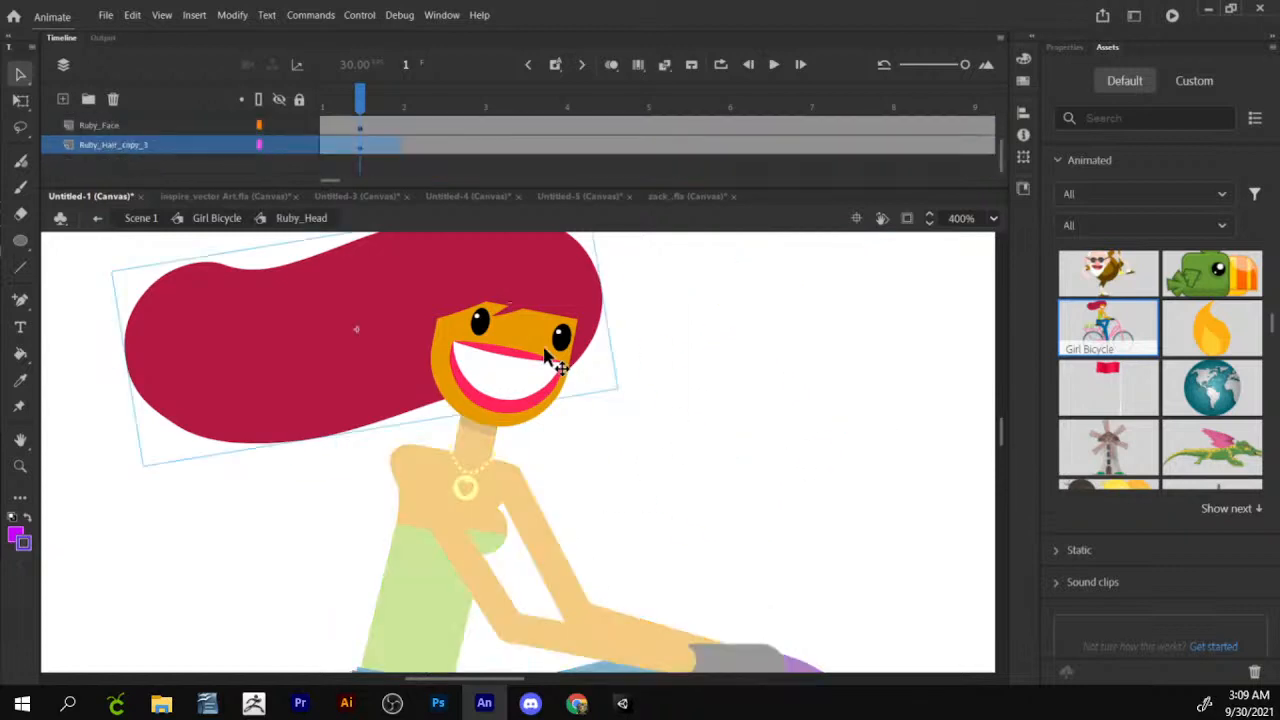
drag(504, 372, 708, 315)
key(ctrl+z)
key(ctrl+z)
key(ctrl+z)
key(ctrl+z)
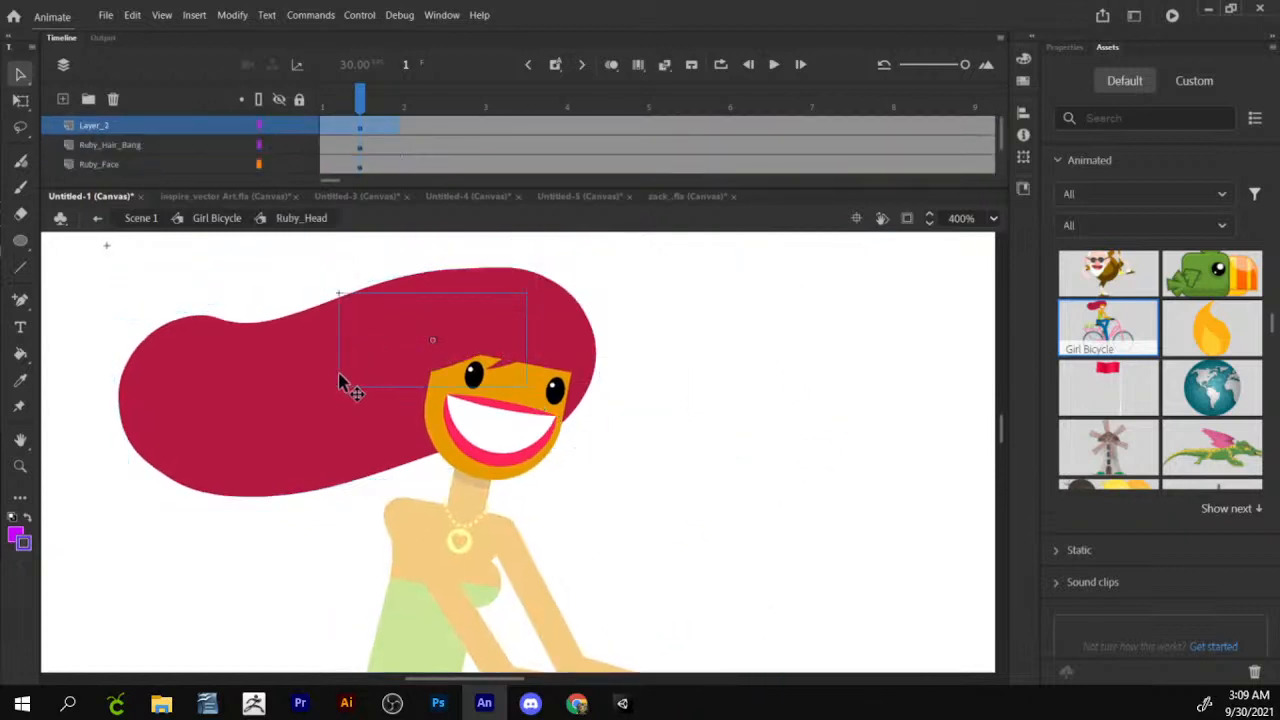
drag(477, 426, 849, 434)
key(ctrl+z)
drag(557, 430, 962, 392)
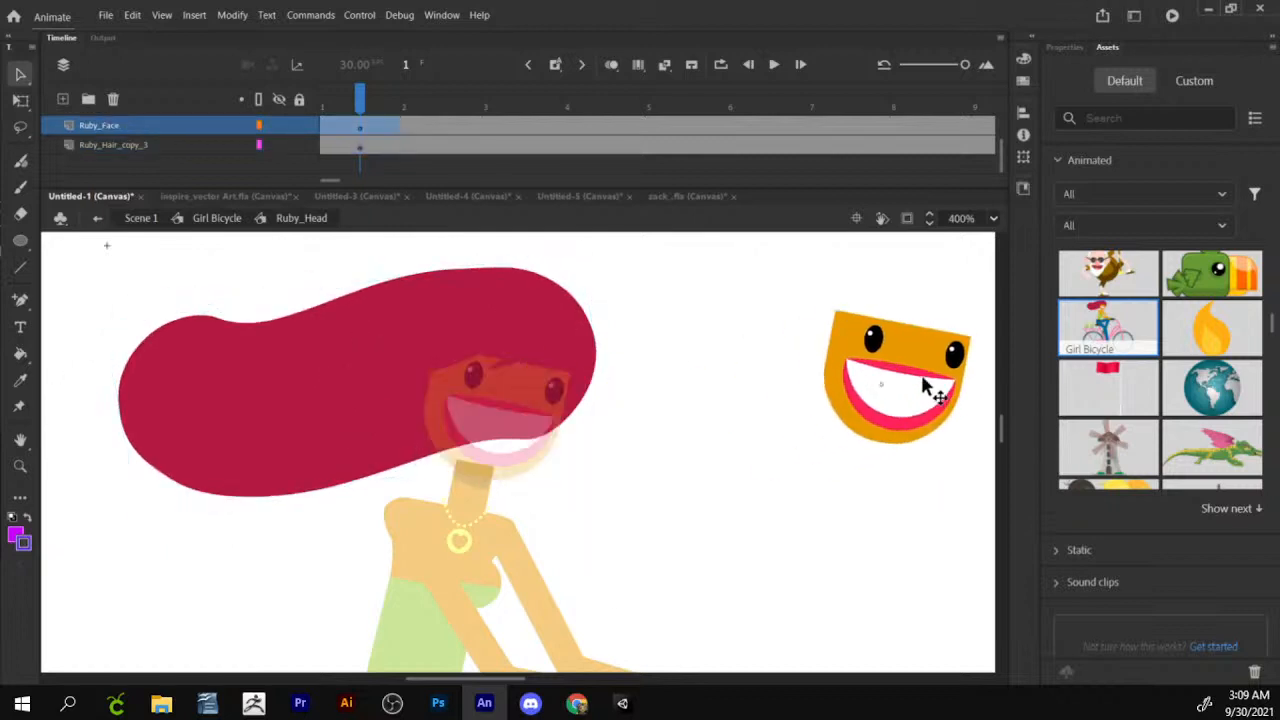
key(ctrl+z)
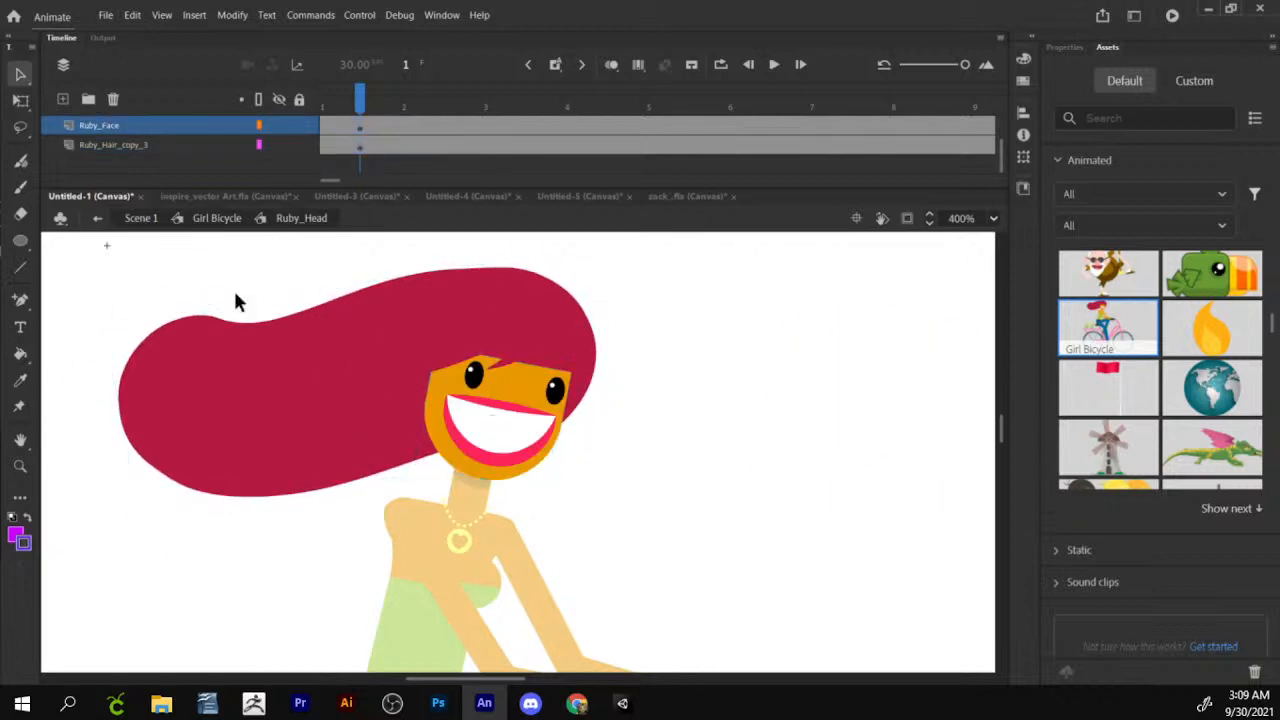
Return to Scene 1 and close the Untitled-1 document without saving it.
click(140, 219)
scroll(106, 480, down, 3)
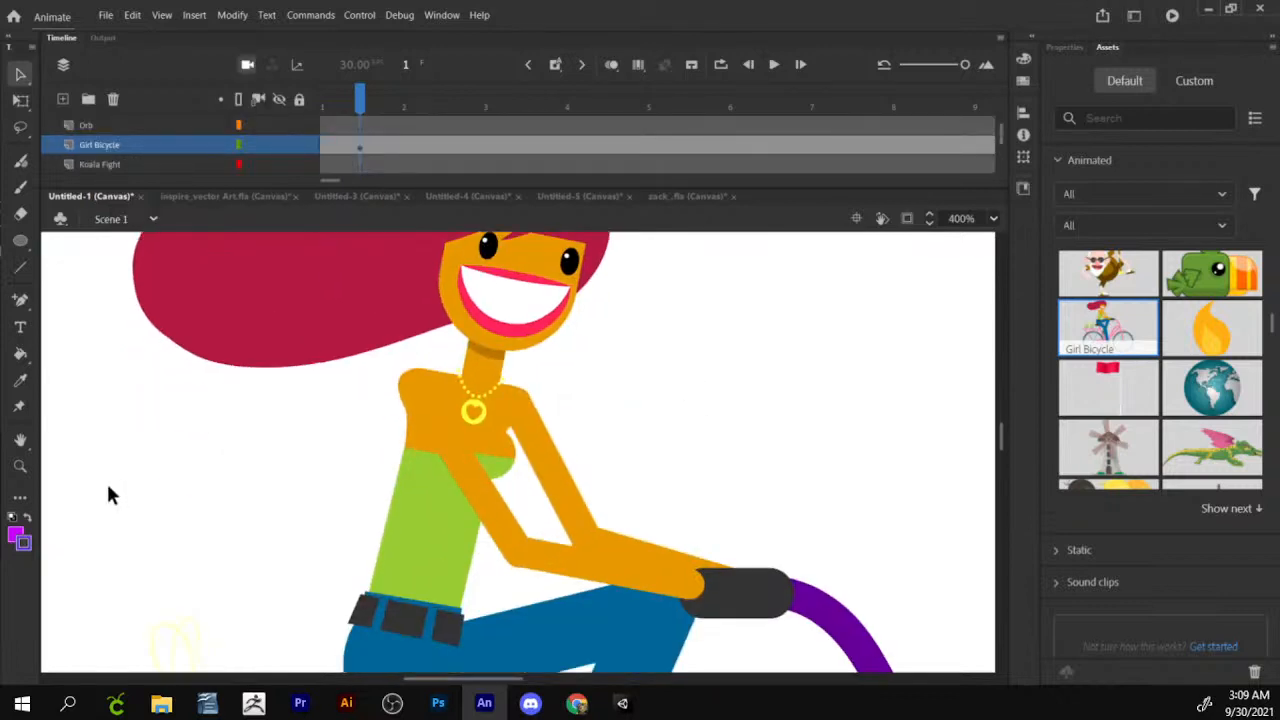
click(20, 466)
click(20, 594)
click(731, 363)
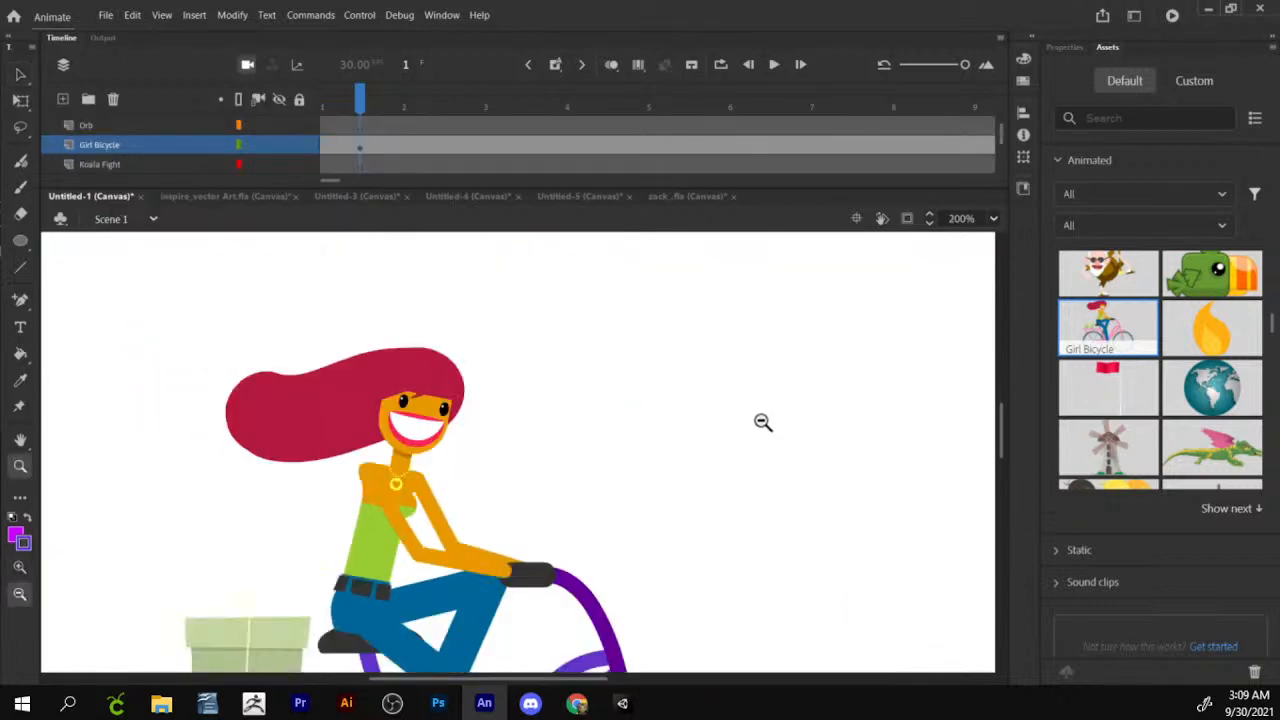
click(647, 454)
drag(469, 604, 518, 469)
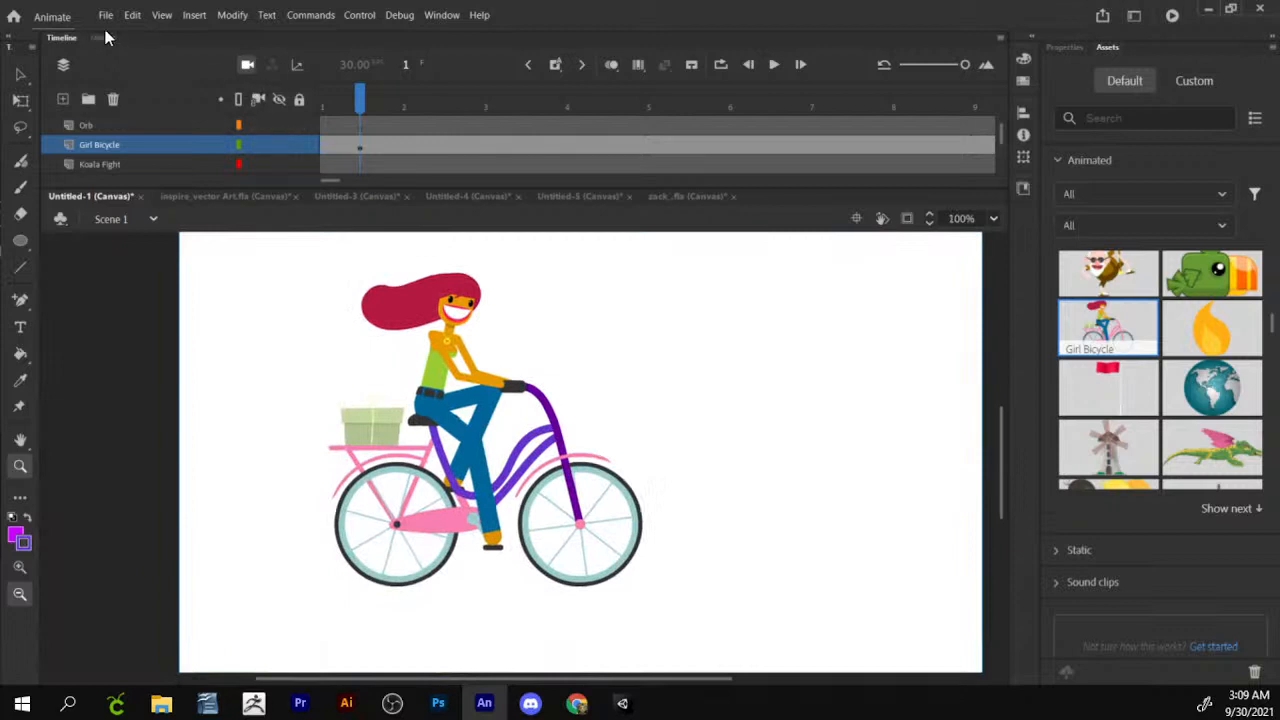
click(140, 196)
click(660, 370)
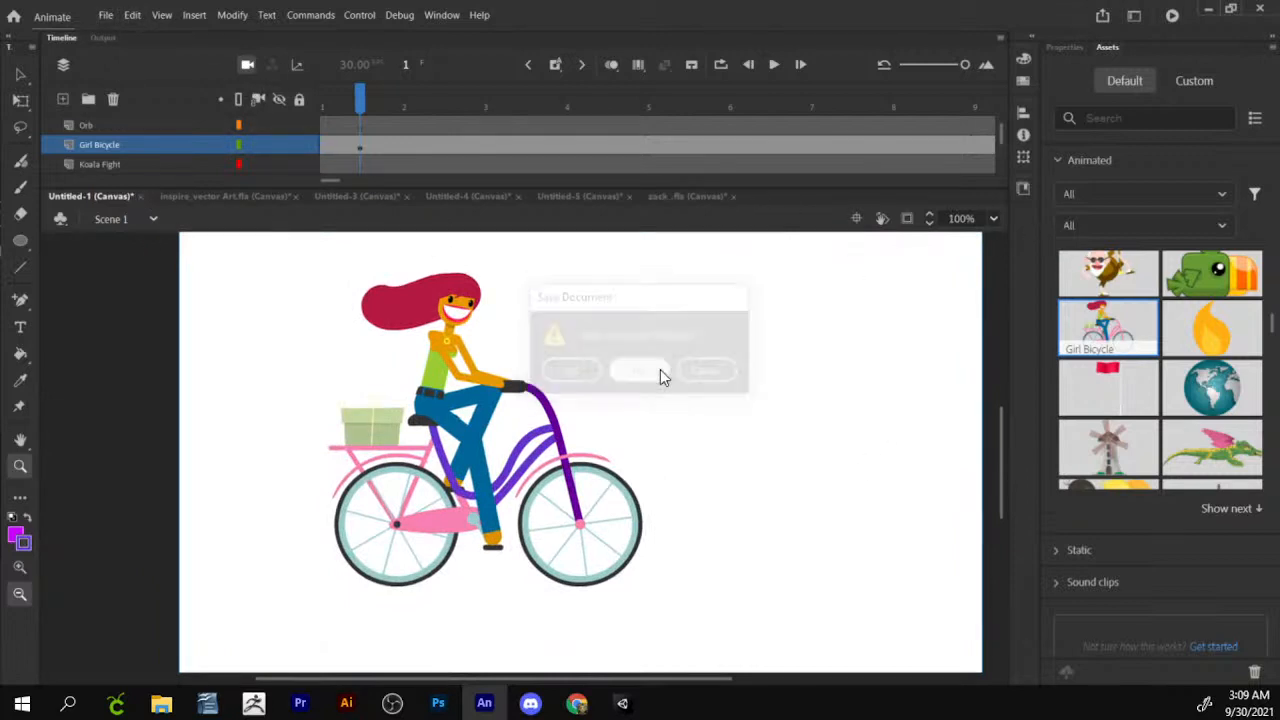
Browse the sample files for a new document and open the Bacon Egg Pig Riders sample, closing the New Document dialog.
click(113, 17)
click(116, 37)
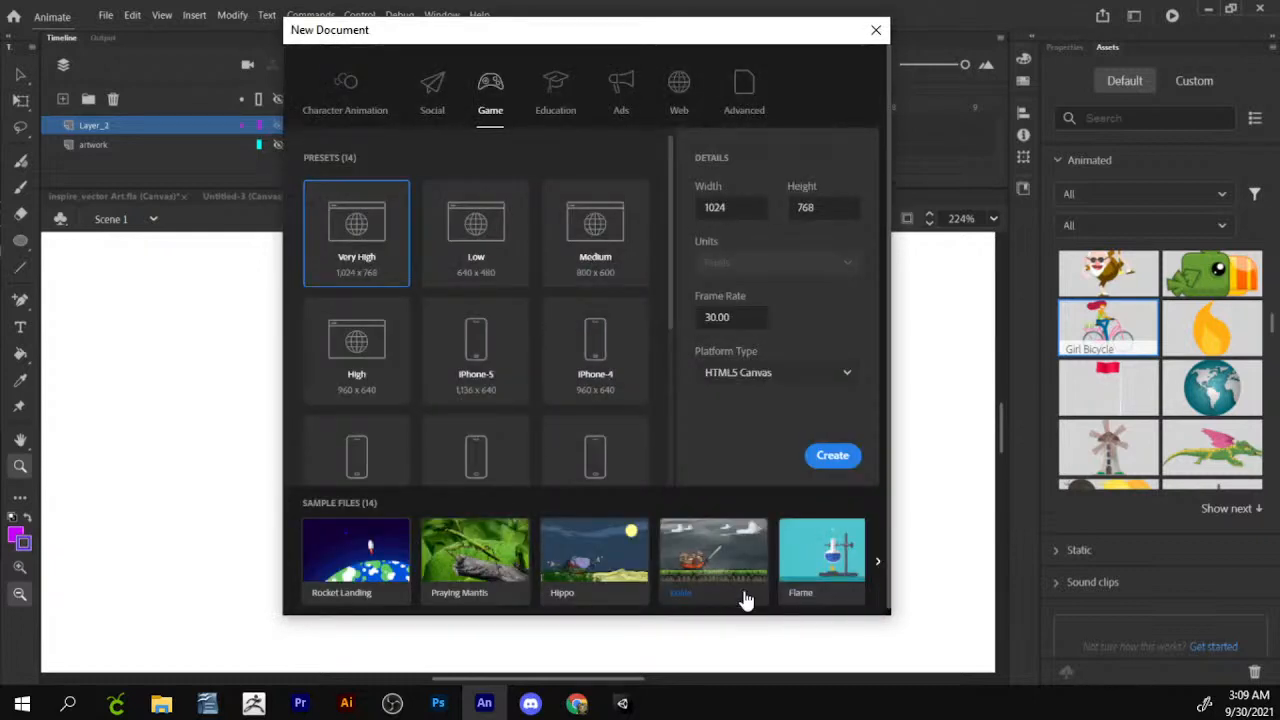
scroll(743, 590, down, 1)
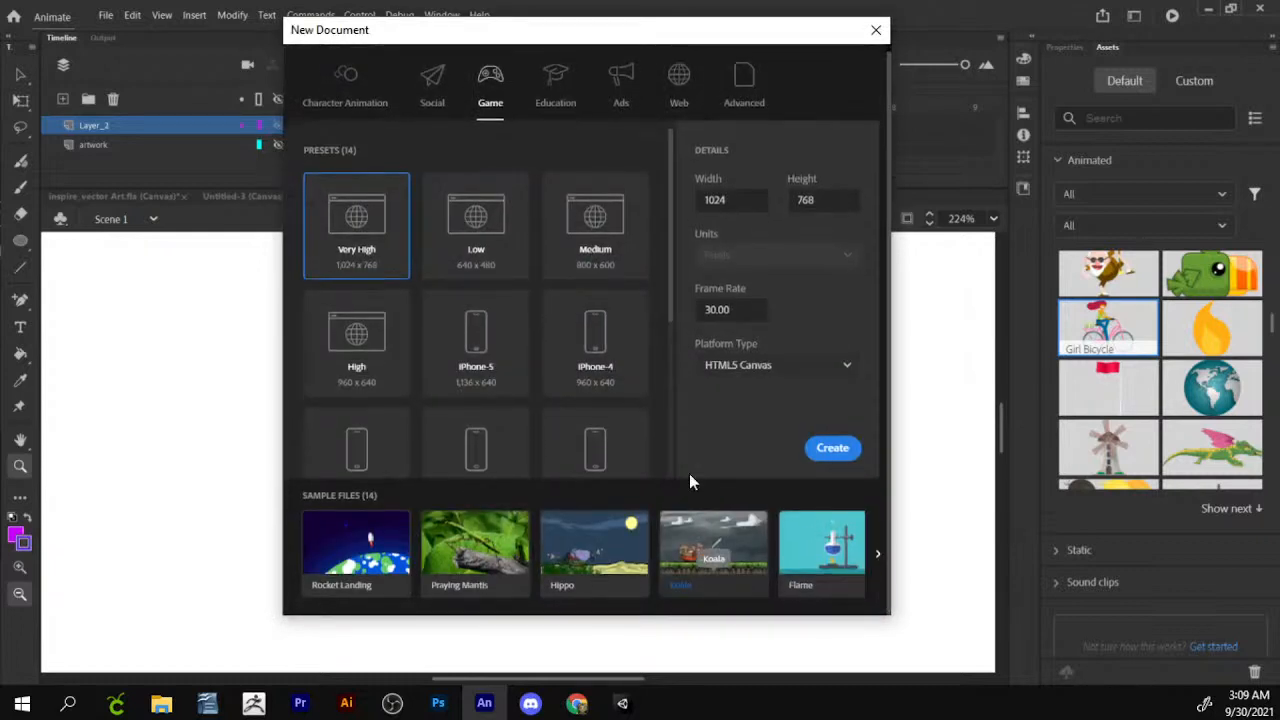
click(878, 554)
click(878, 554)
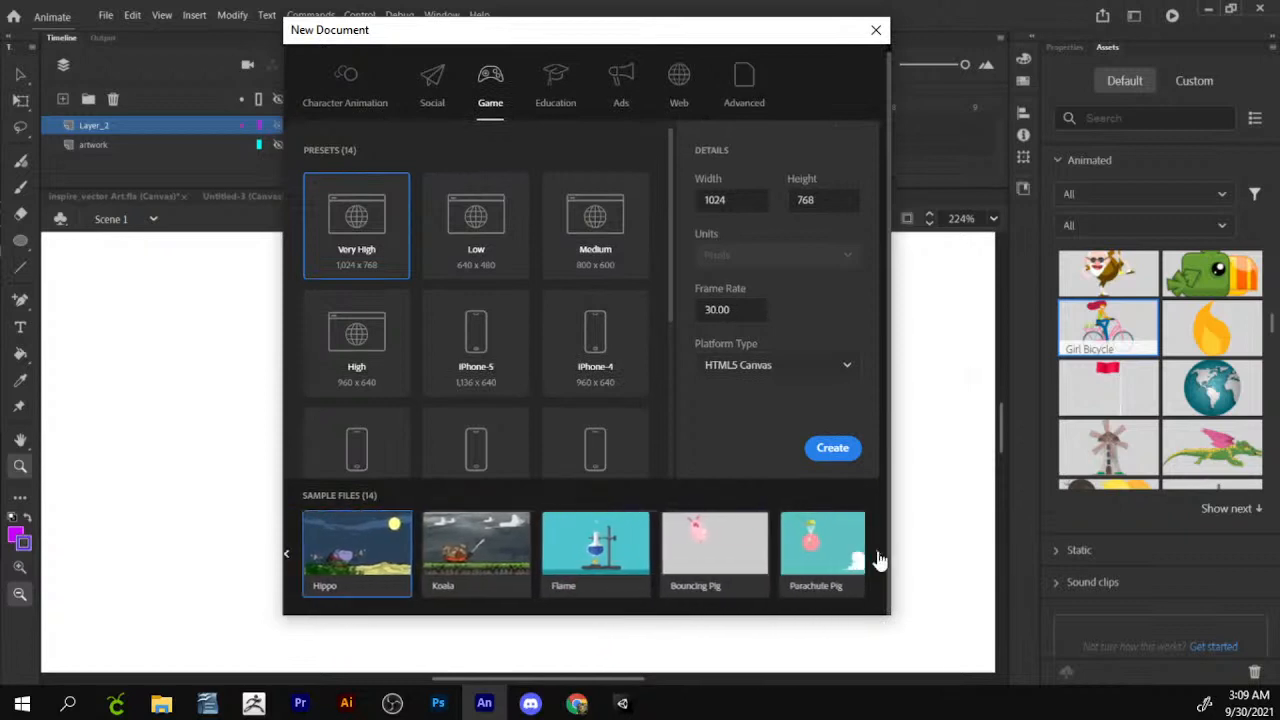
click(878, 554)
click(878, 556)
click(878, 556)
click(878, 556)
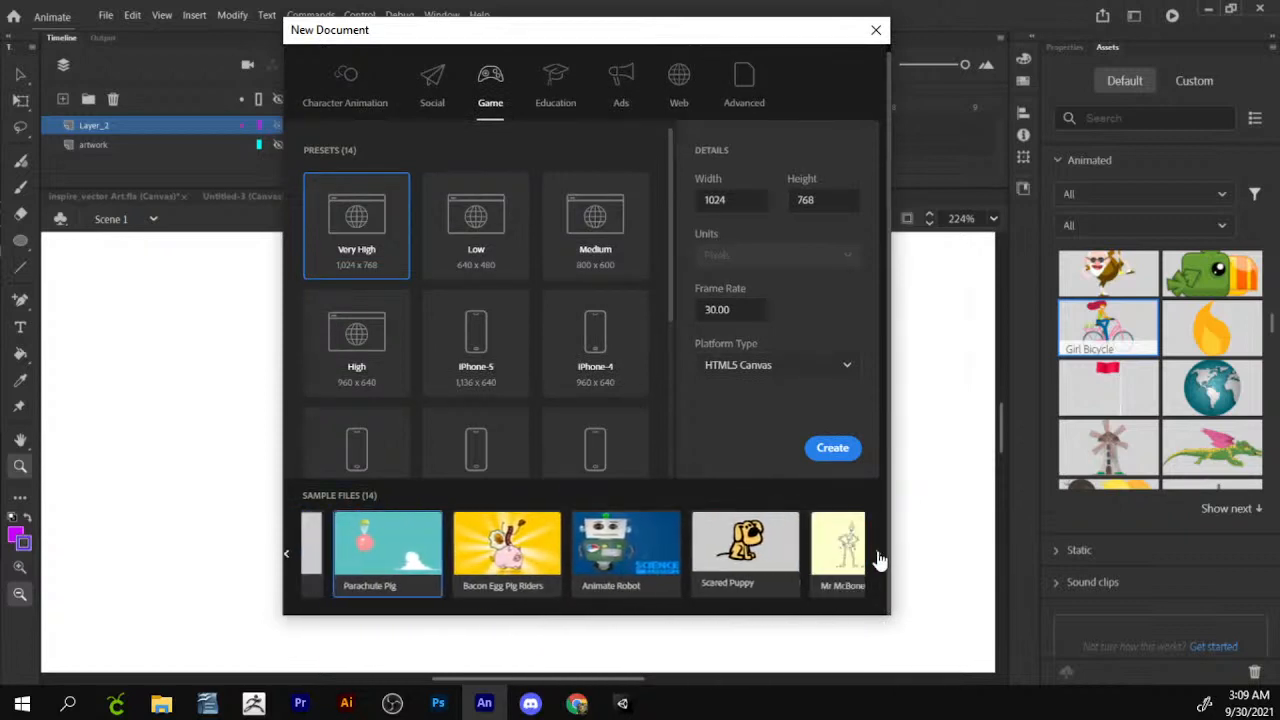
click(878, 556)
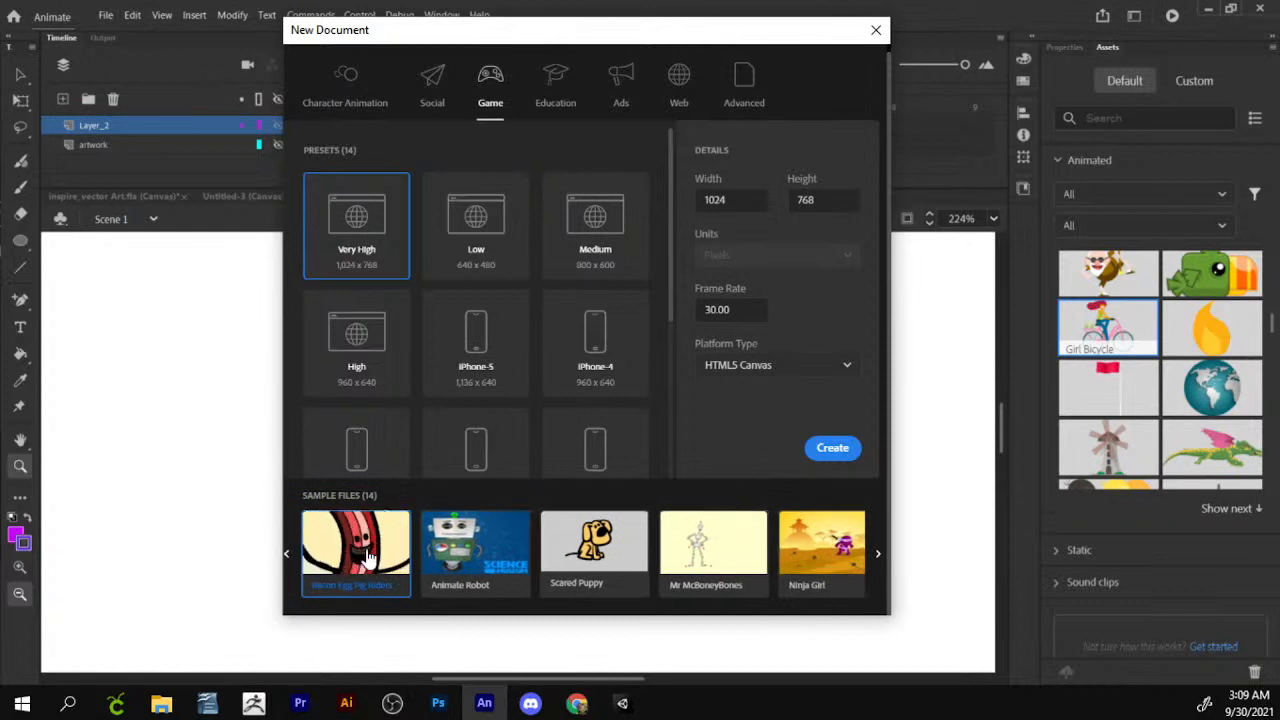
click(369, 559)
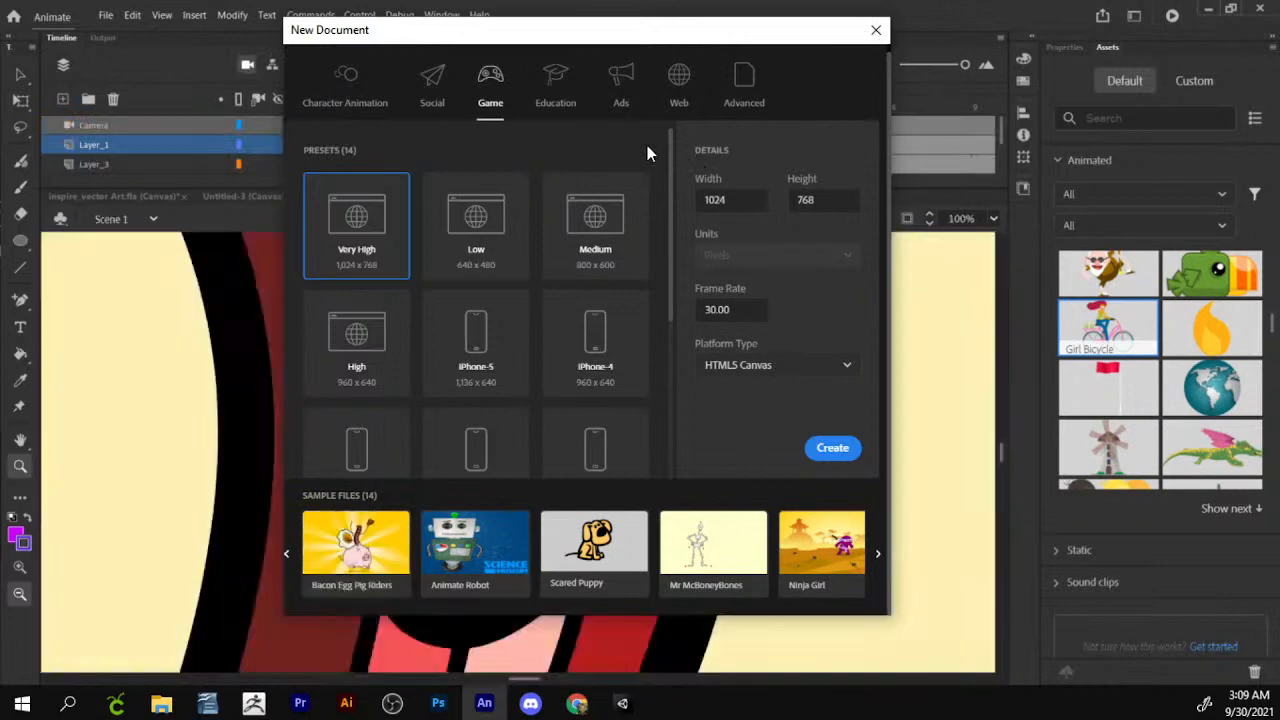
click(876, 31)
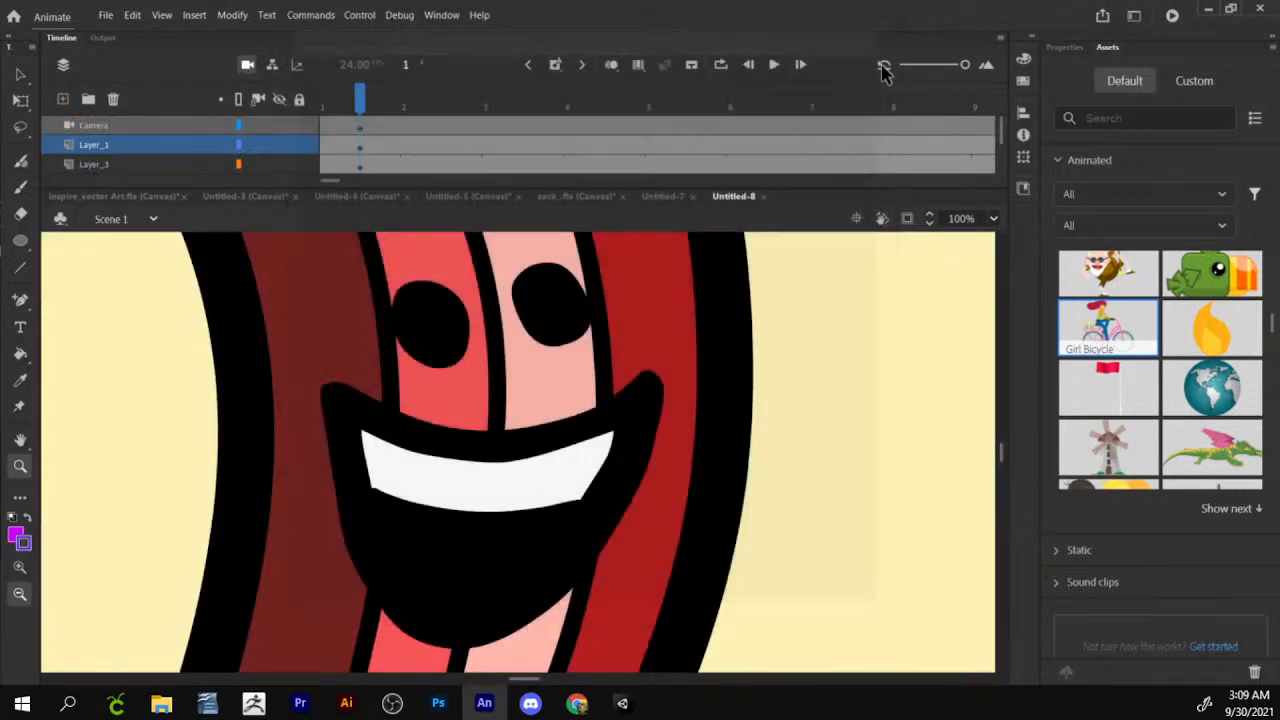
Compare the open Untitled-7 and Untitled-8 documents and close the duplicate Untitled-8.
click(676, 199)
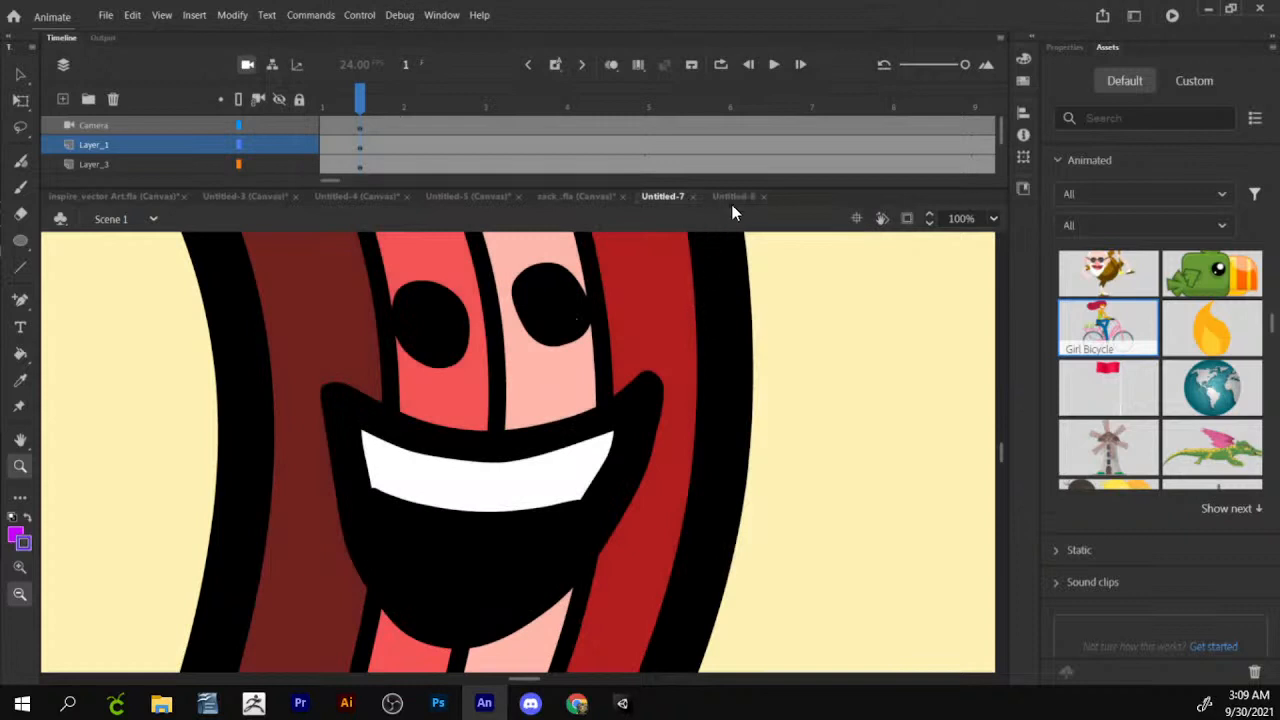
click(737, 196)
click(580, 196)
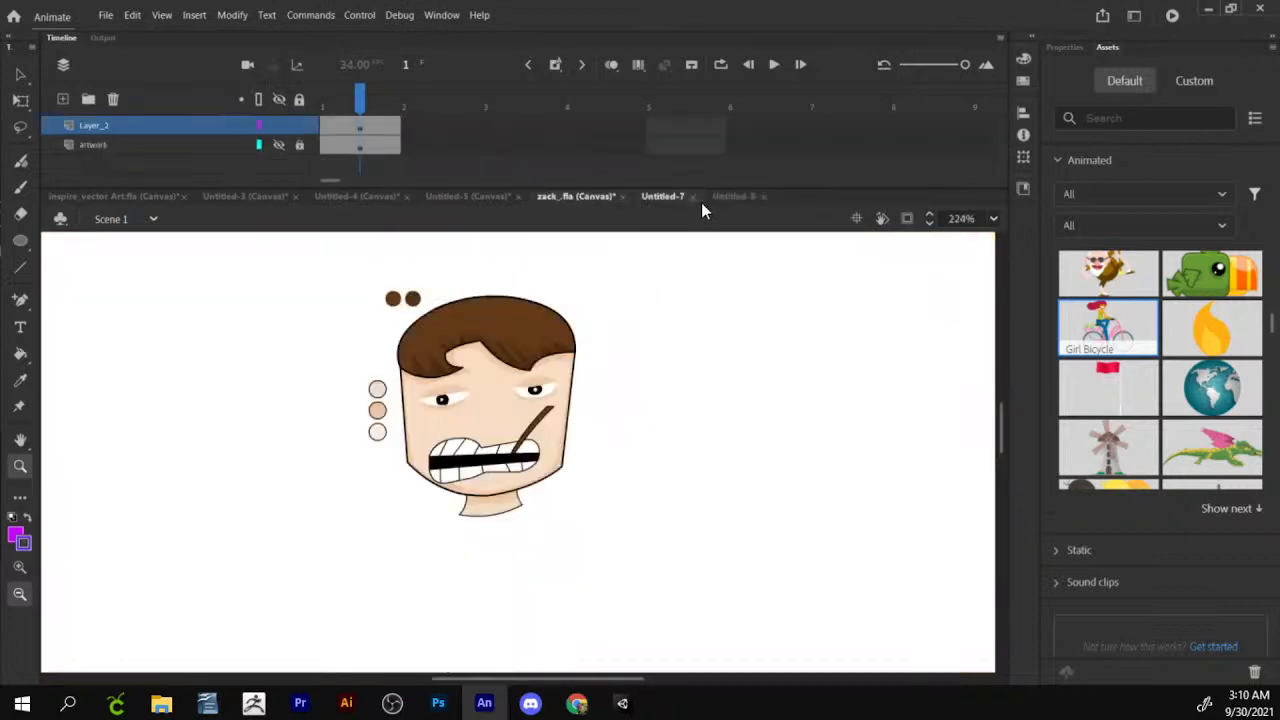
click(742, 198)
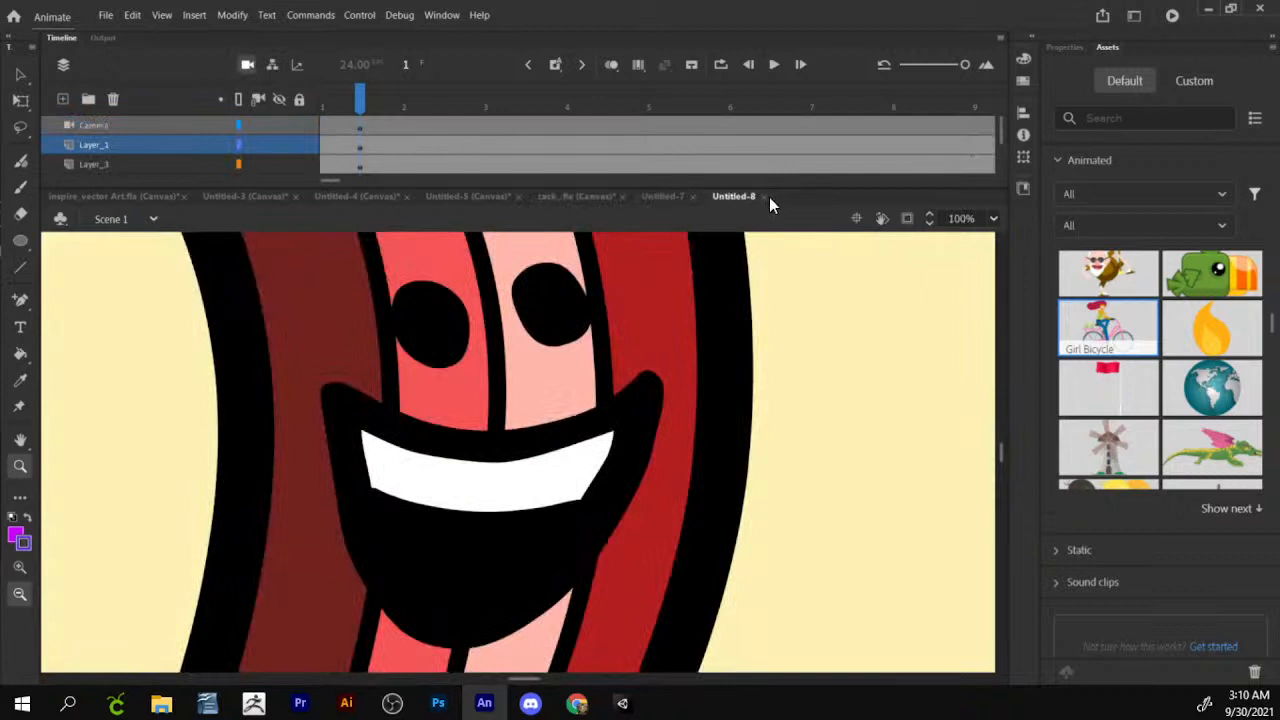
click(763, 196)
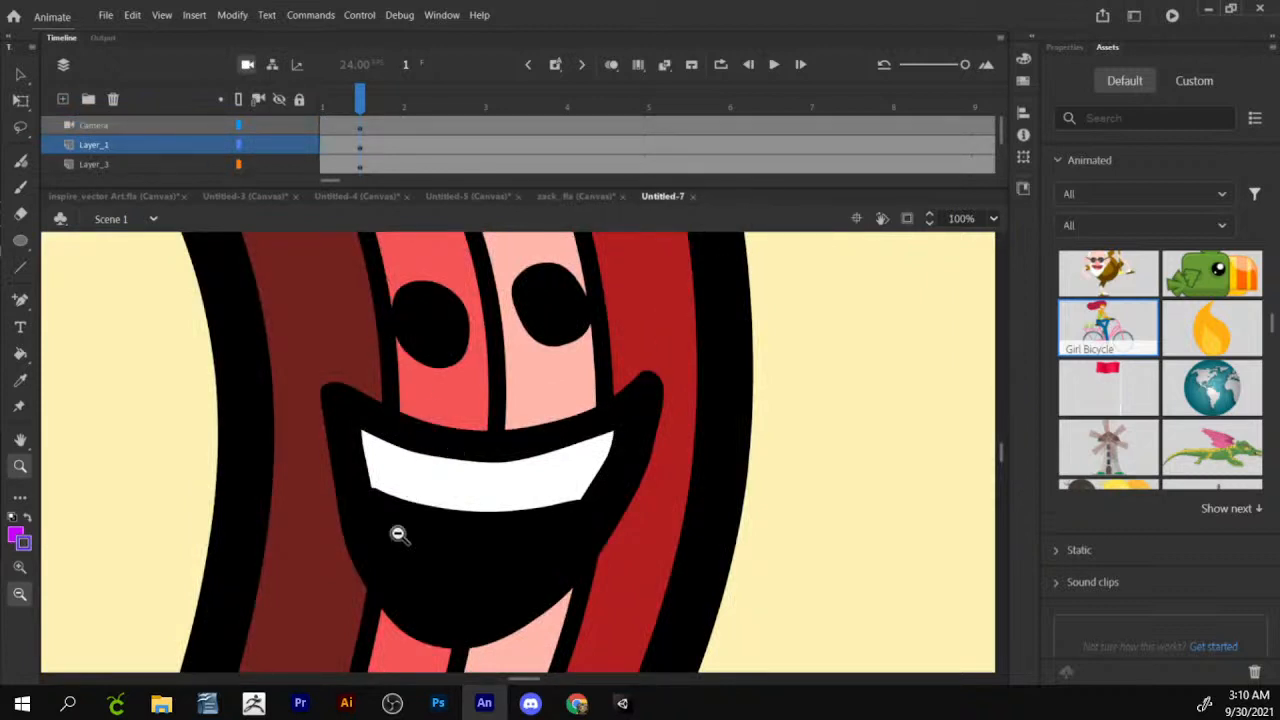
Select the bacon character in Untitled-7 and test the movie to preview the sample's animation.
click(254, 341)
click(360, 491)
drag(639, 525, 409, 477)
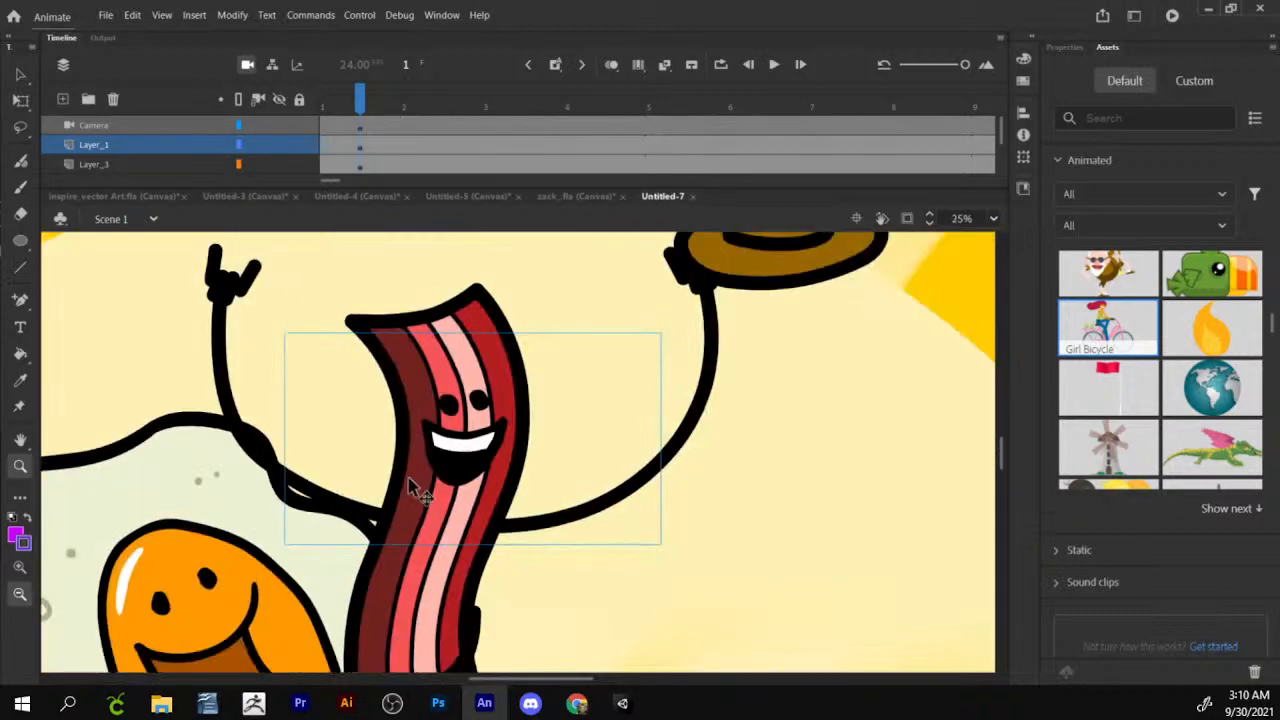
key(ctrl+Return)
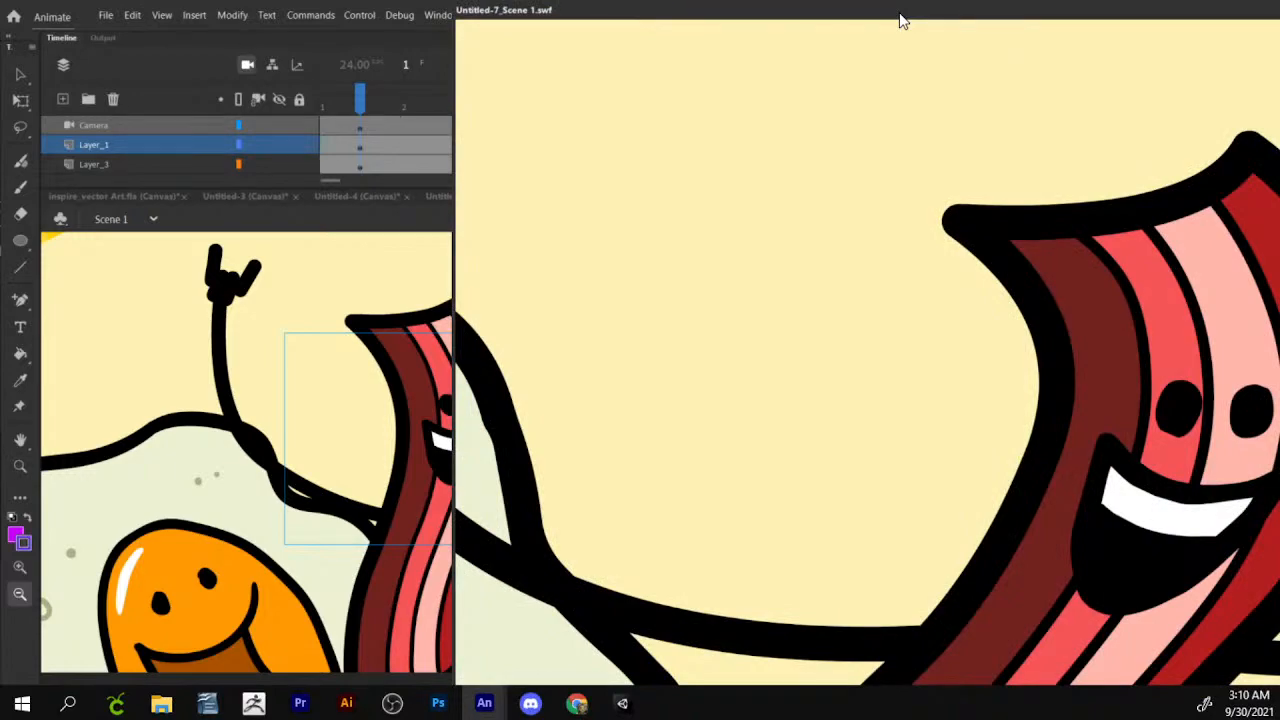
Bring the Untitled-7 preview window fully into view to watch the animation and close it.
drag(900, 20, 518, 29)
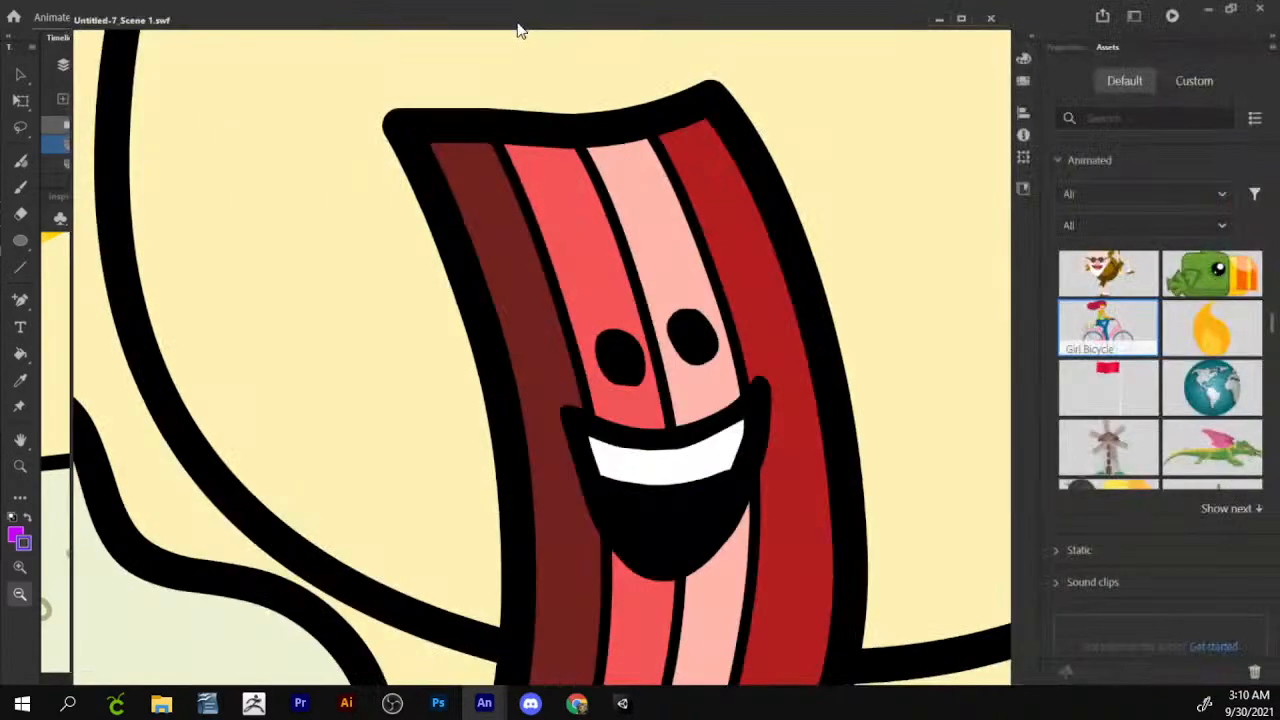
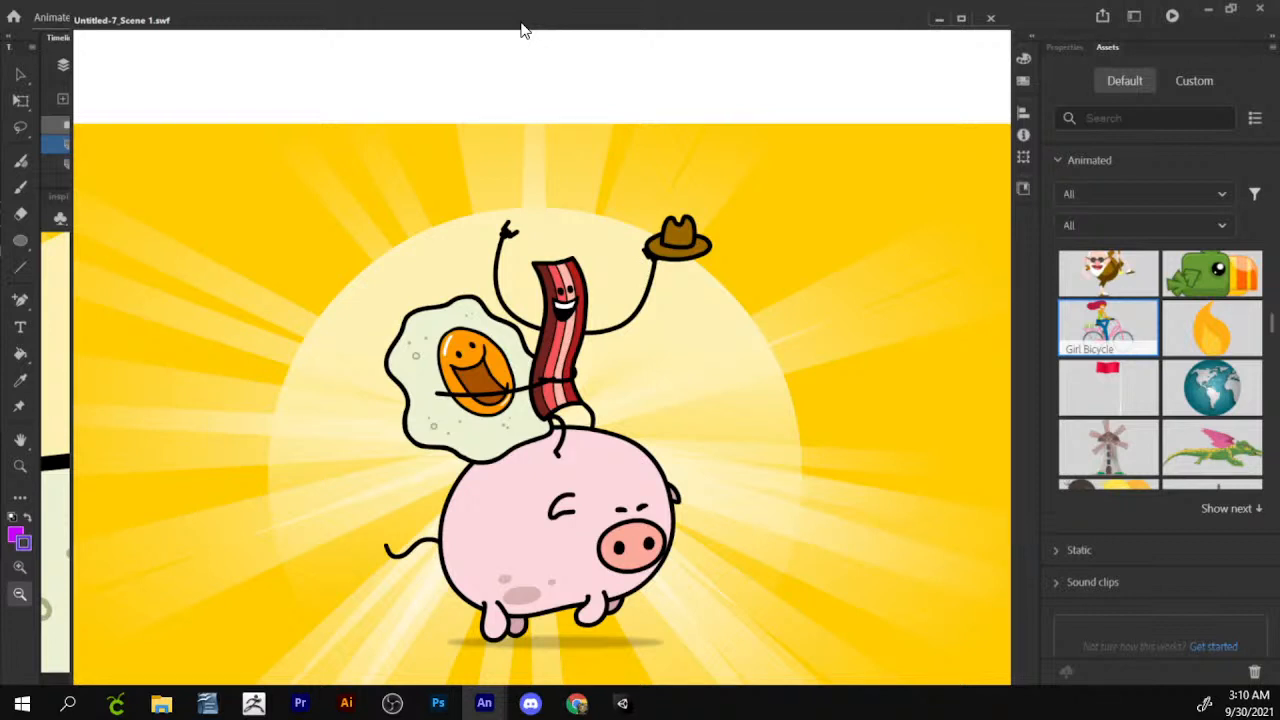
key(ctrl+w)
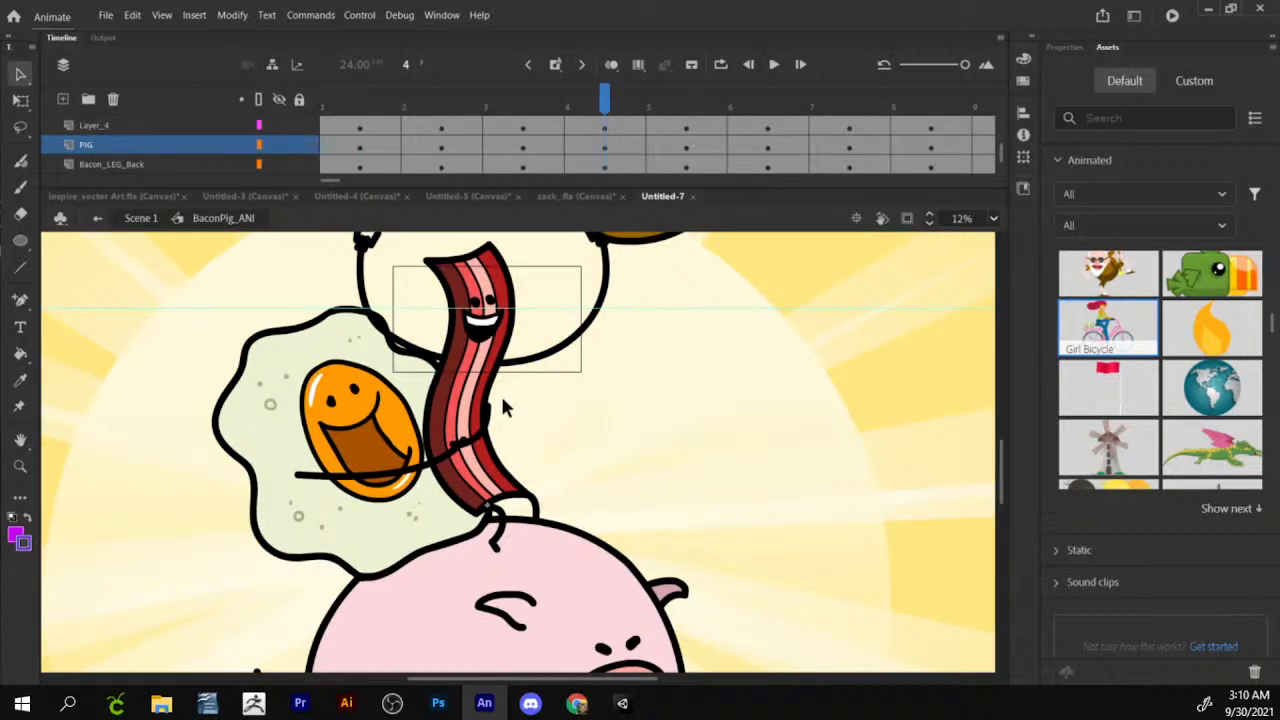
Toggle the visibility of the EGG and PIG layers in the BaconPig_ANI symbol, leaving the EGG layer hidden.
click(500, 393)
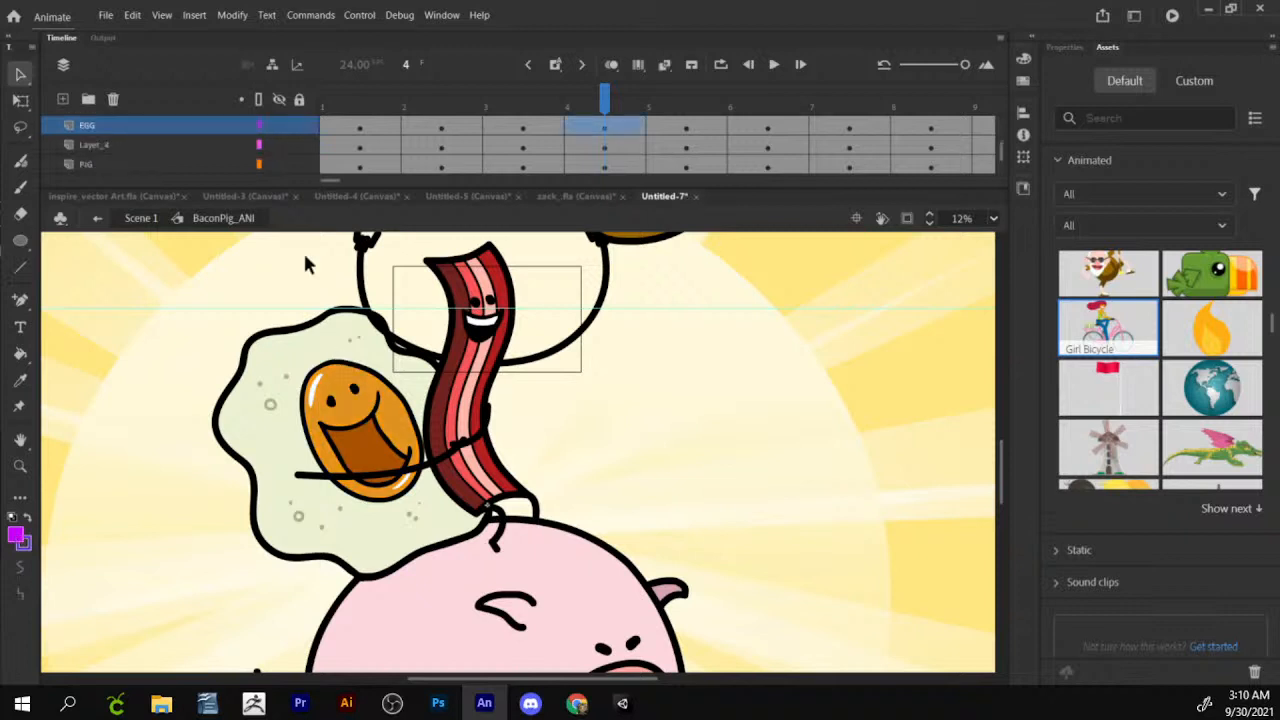
click(279, 126)
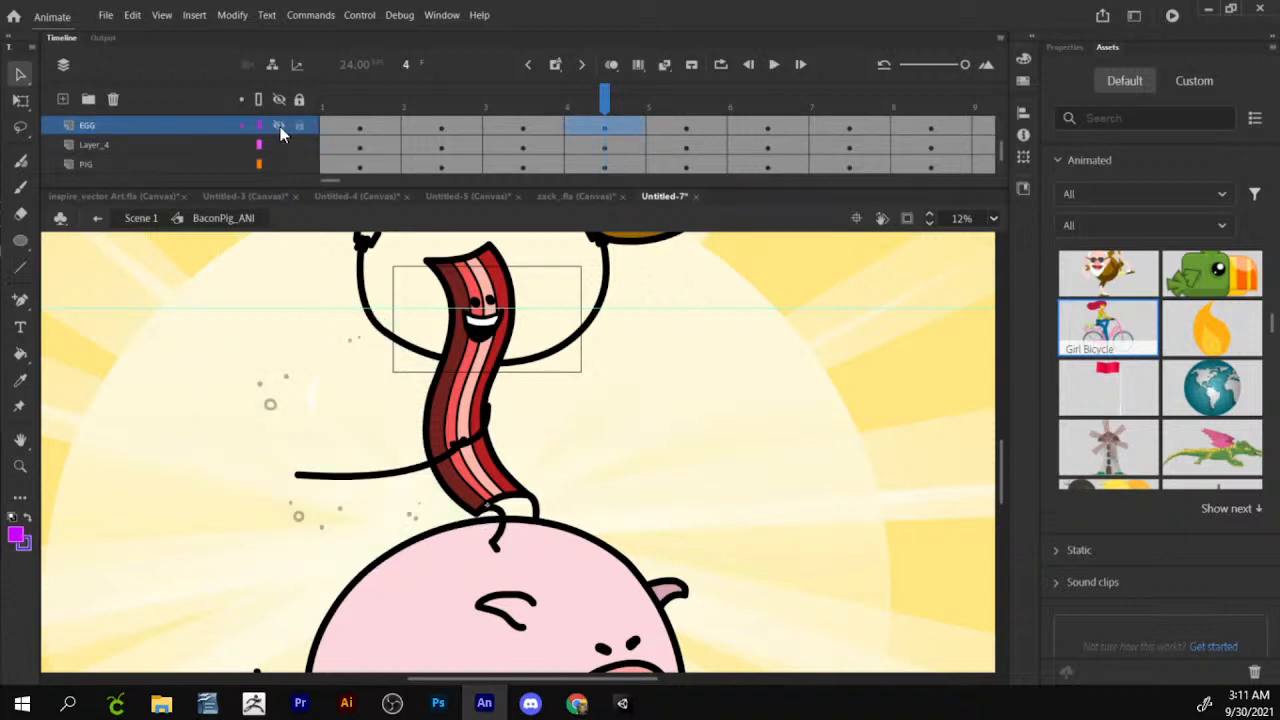
click(279, 126)
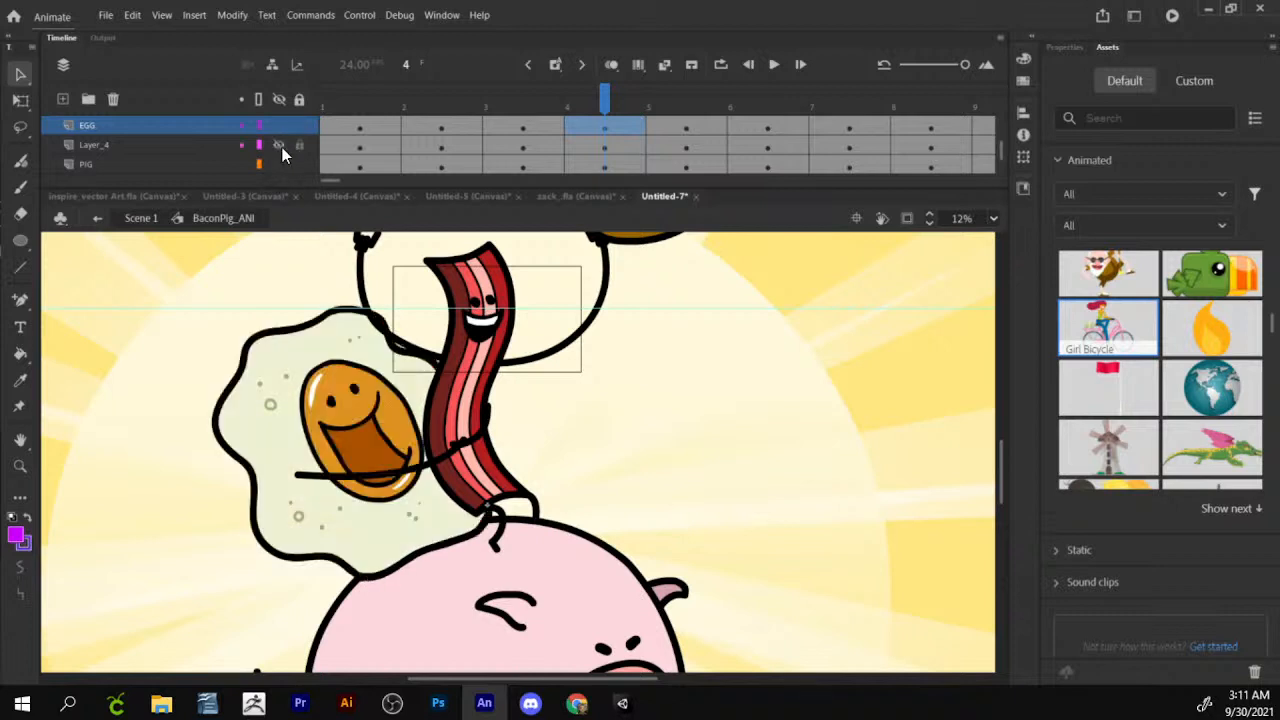
click(280, 164)
click(279, 164)
click(274, 127)
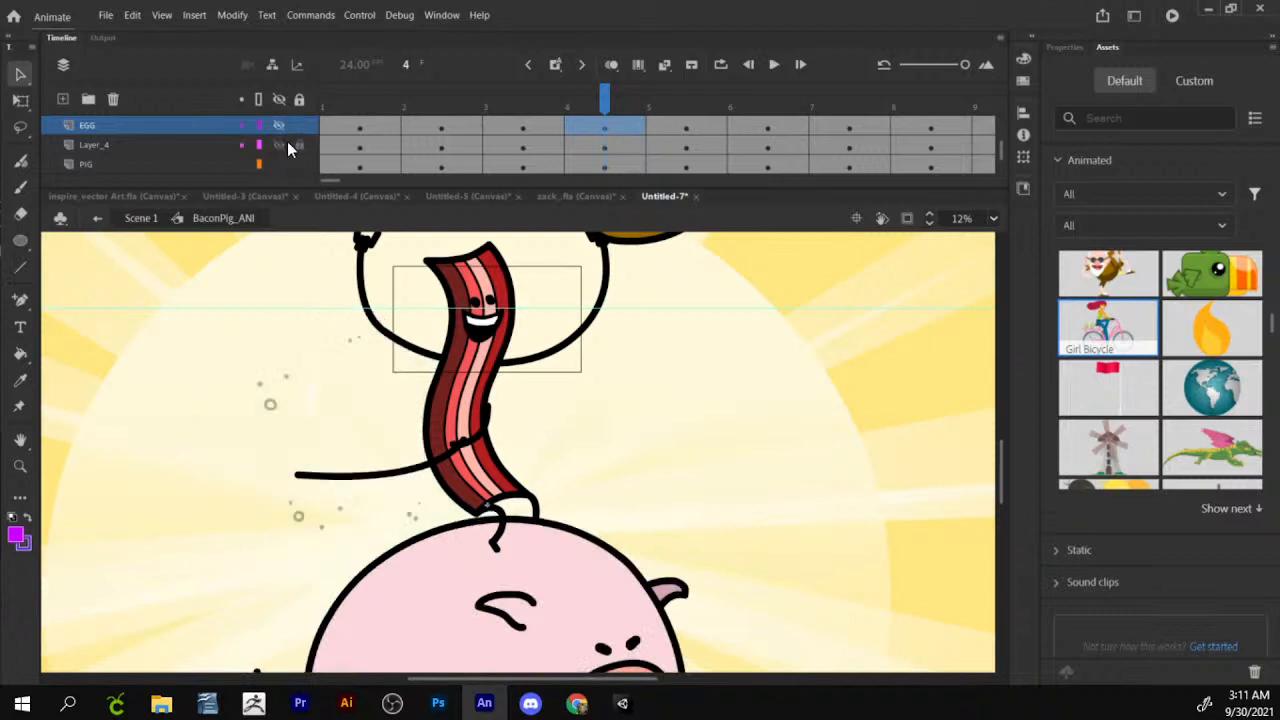
Hide the Bacon_LEG_Back, Hand_Back and Bacon_Arm_Back_copy layers.
click(232, 146)
scroll(268, 151, down, 3)
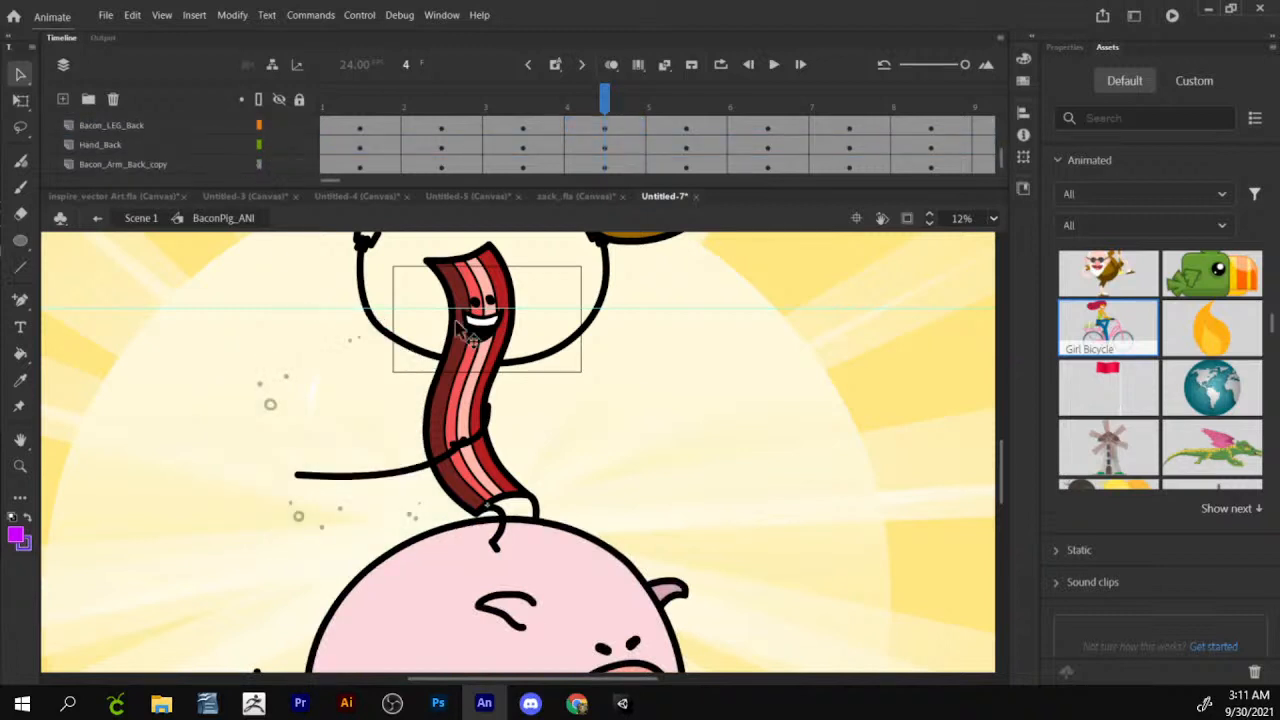
click(279, 145)
click(279, 125)
click(278, 164)
scroll(278, 162, down, 1)
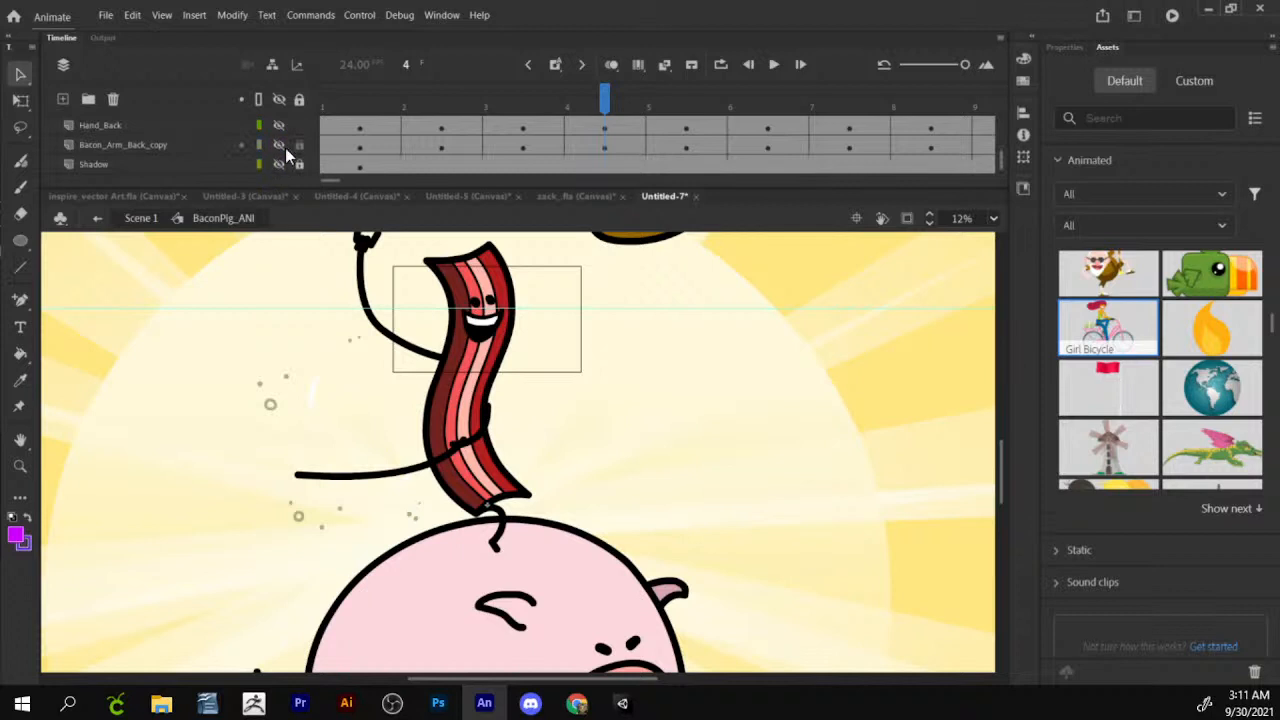
scroll(280, 158, down, 1)
scroll(280, 154, up, 5)
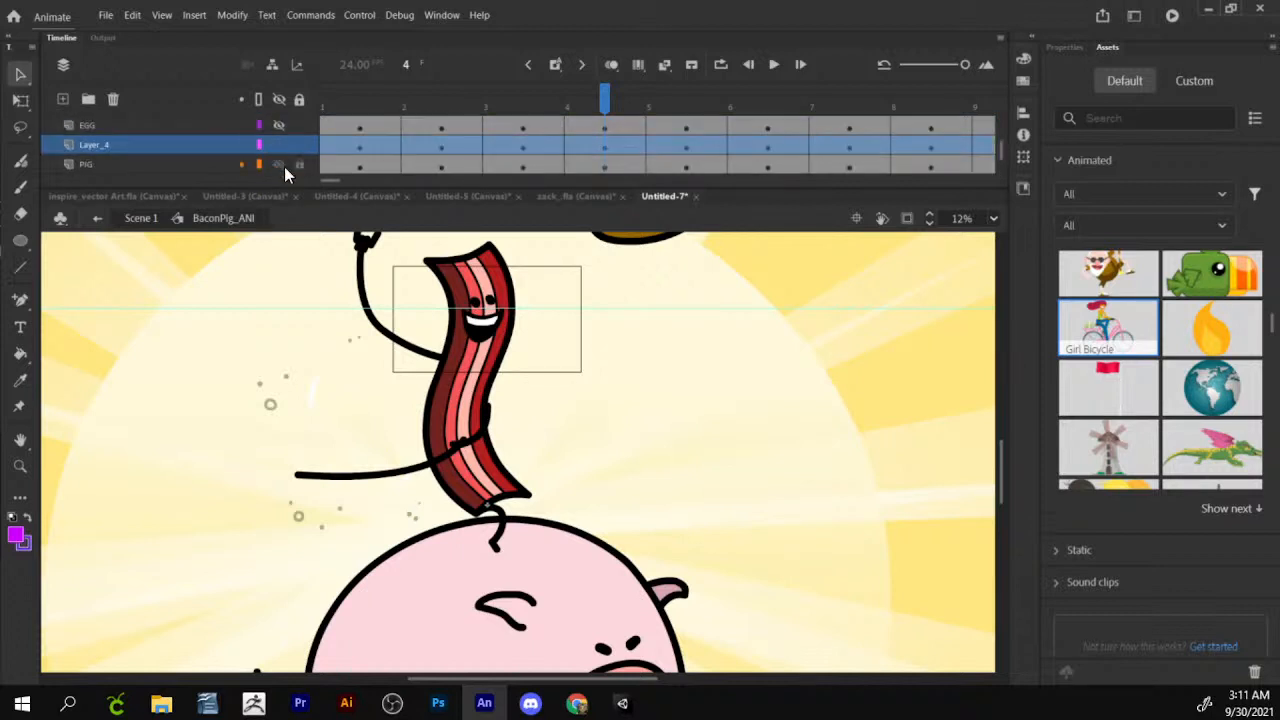
scroll(272, 160, down, 1)
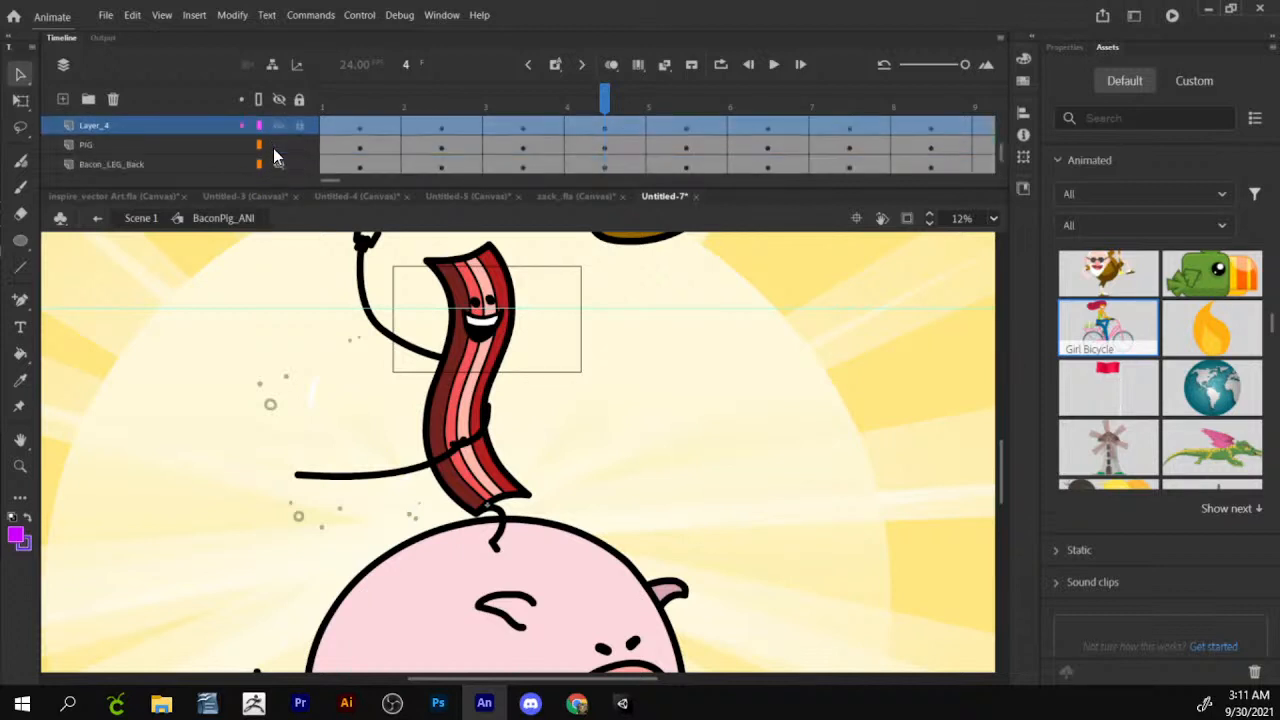
scroll(278, 157, down, 2)
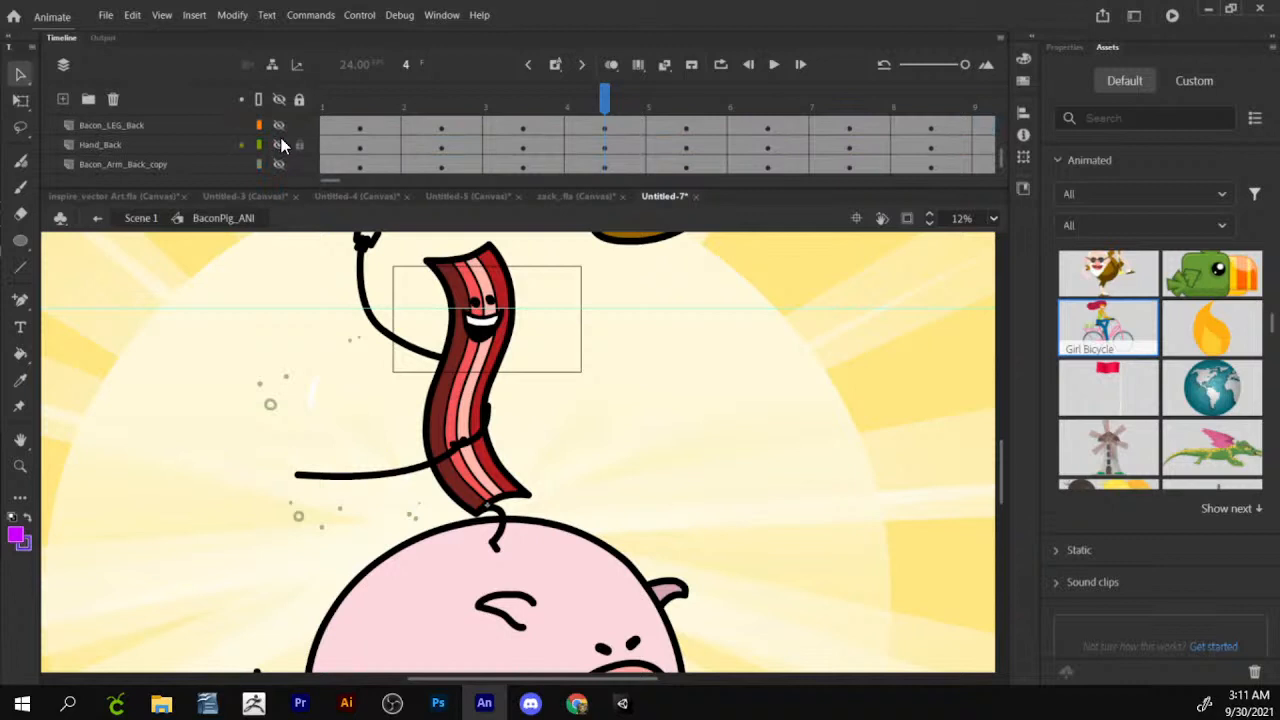
Select the bacon strip and the hat on the stage to find their layers, and hide the BACON and Hat layers.
click(476, 410)
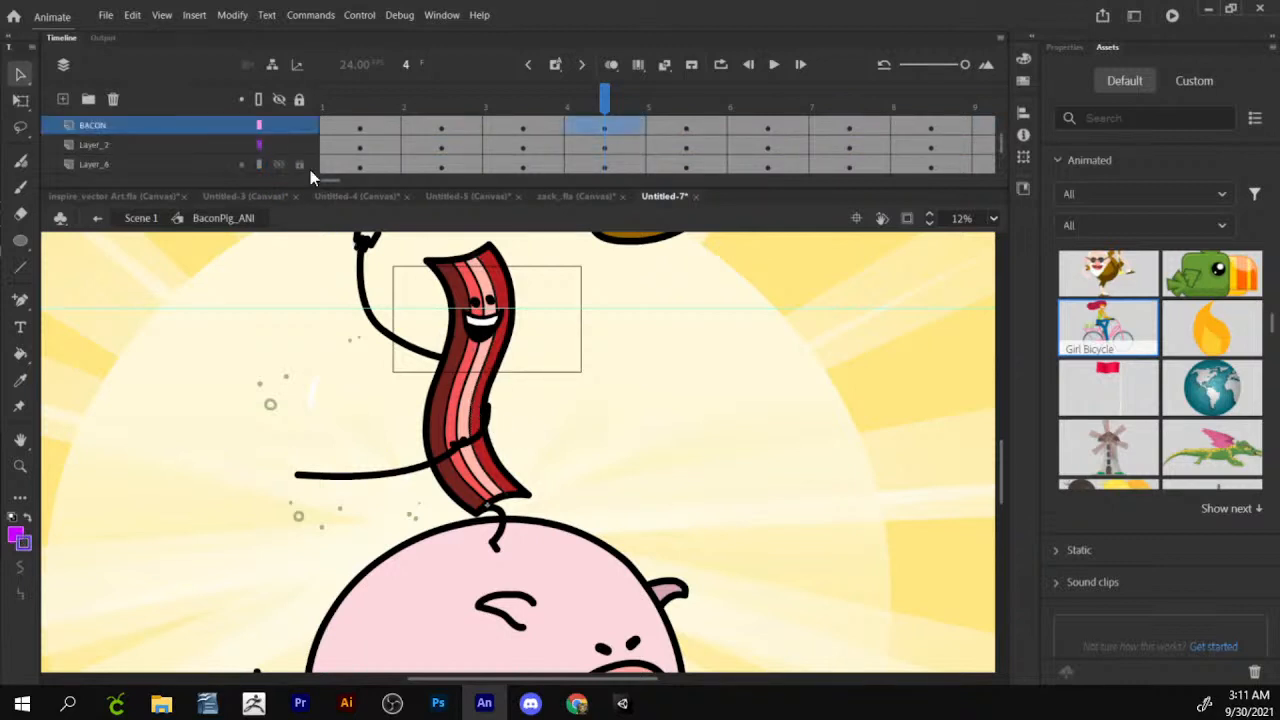
click(278, 125)
scroll(546, 494, up, 5)
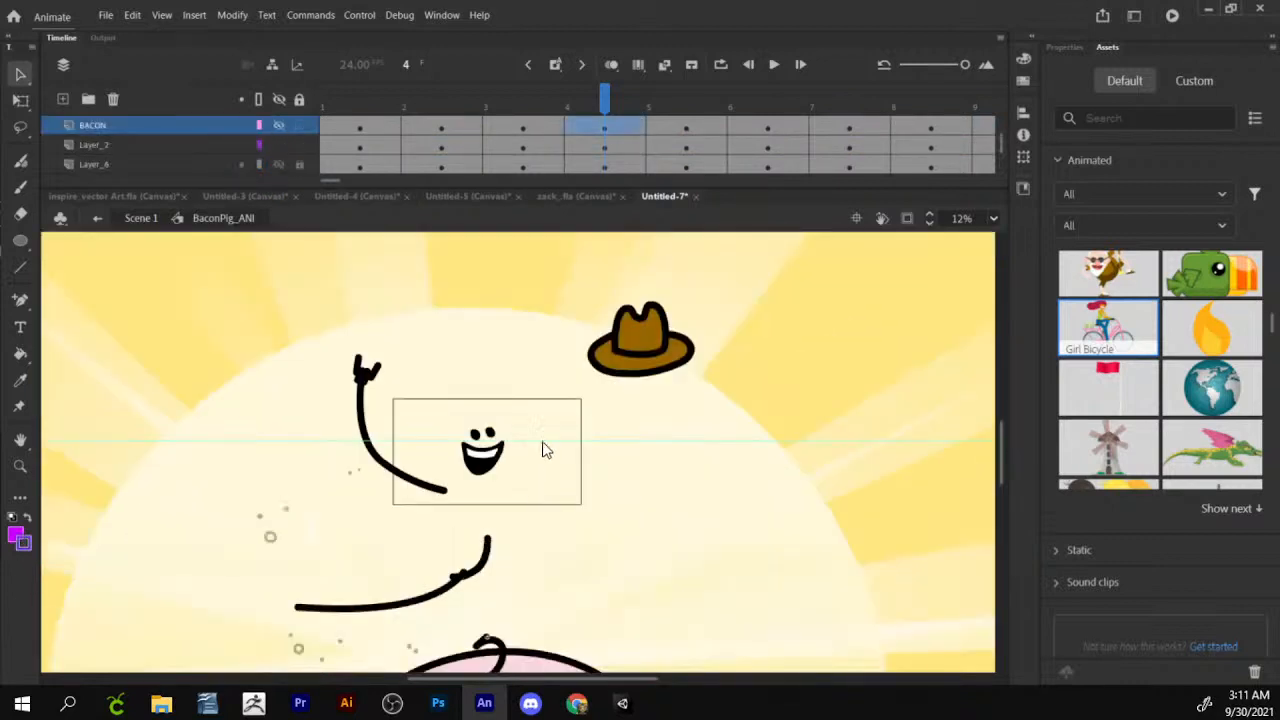
scroll(543, 449, down, 3)
click(623, 352)
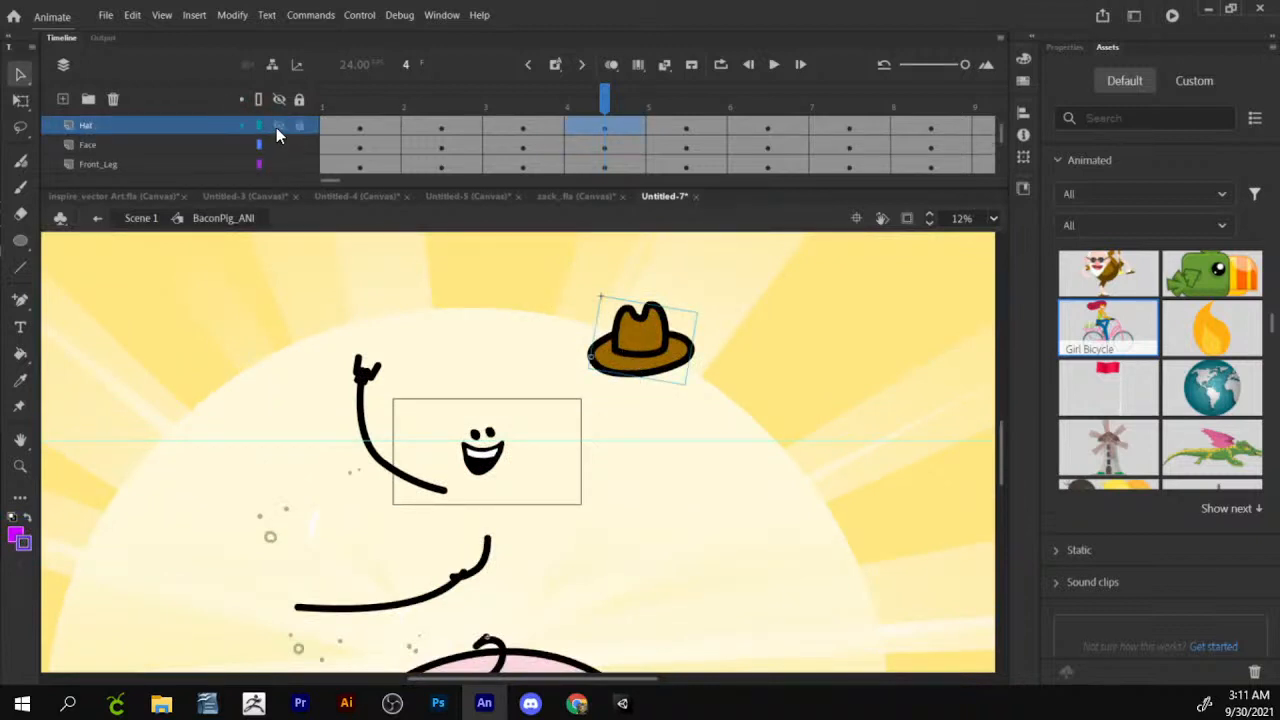
click(278, 125)
Hide the bacon character's raised hand, front arm and face through the Hand_Front, Bacon_Arm_Front_copy and Face layers.
click(368, 372)
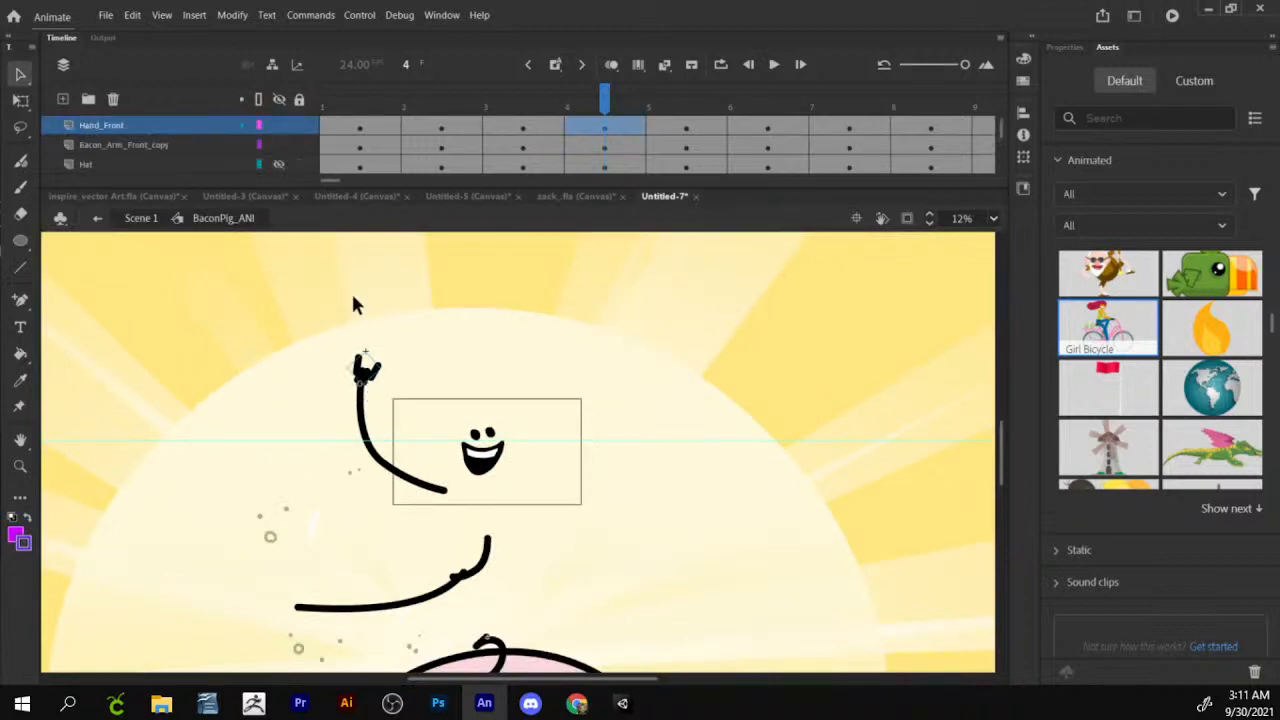
click(279, 125)
click(279, 145)
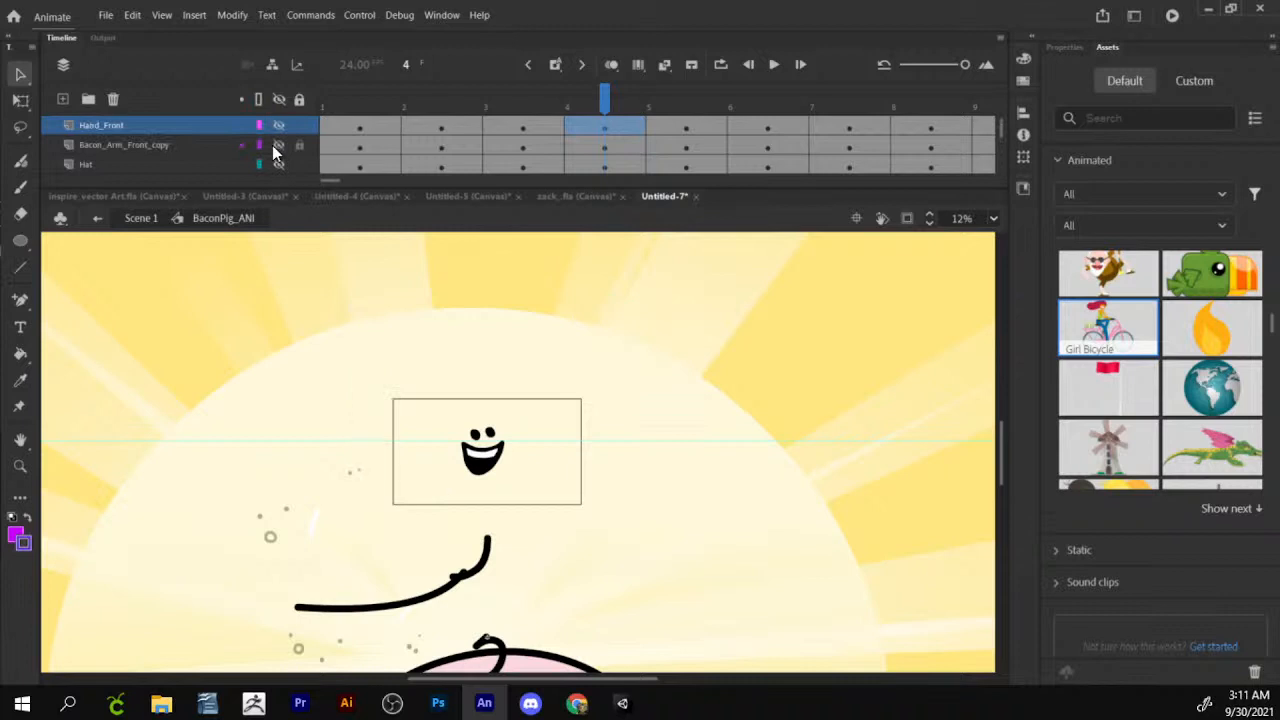
click(497, 470)
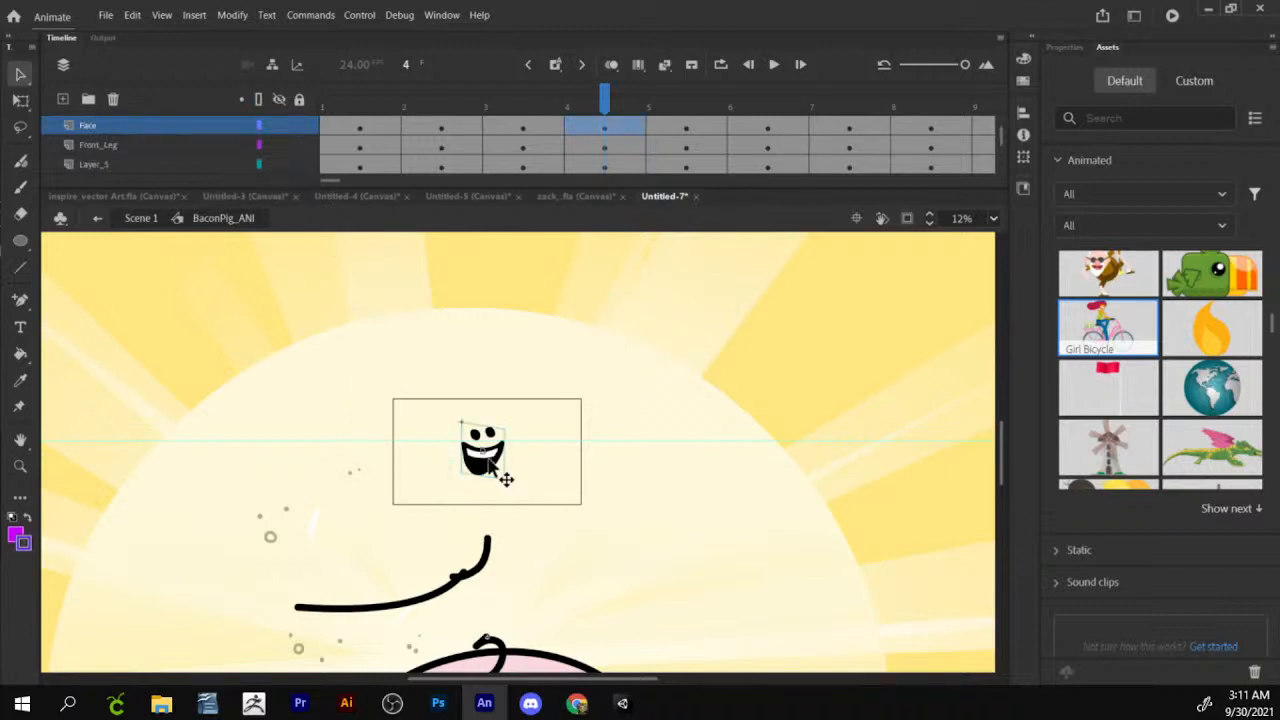
click(279, 125)
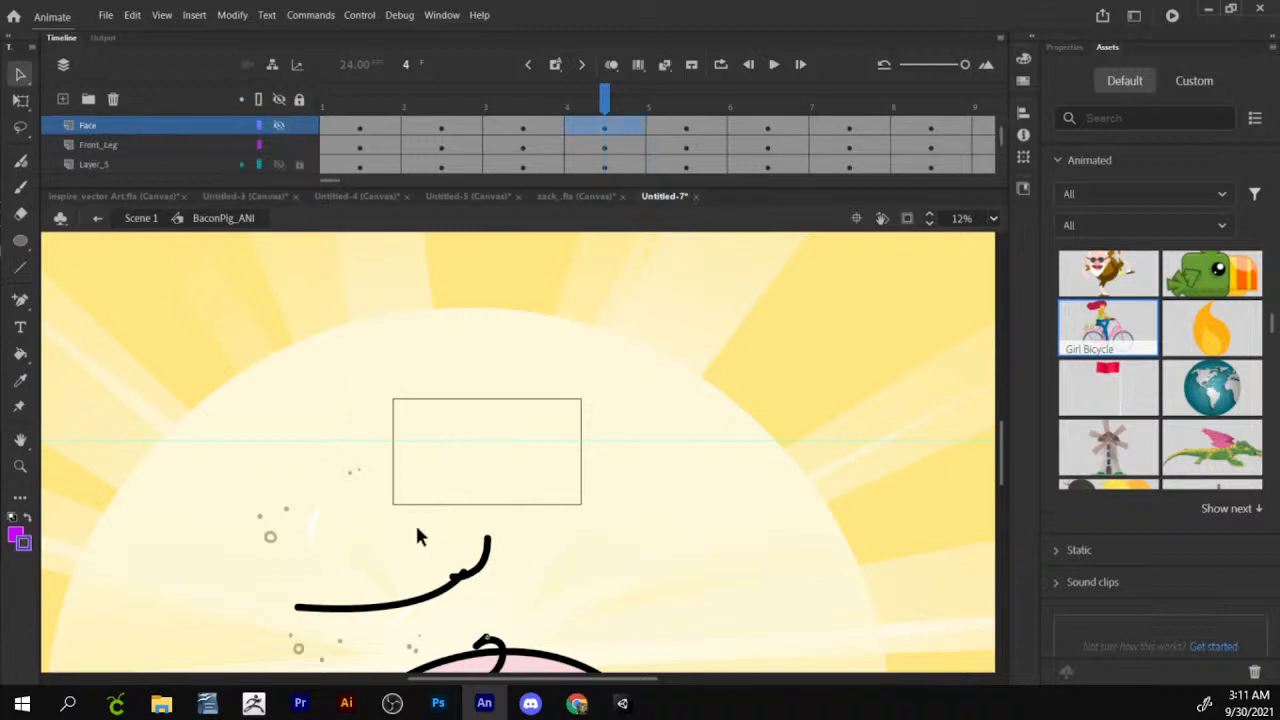
Select the remaining arm lines to find their layers, and toggle the visibility of Layer_3 off and on.
scroll(420, 515, down, 5)
scroll(435, 505, up, 3)
click(493, 438)
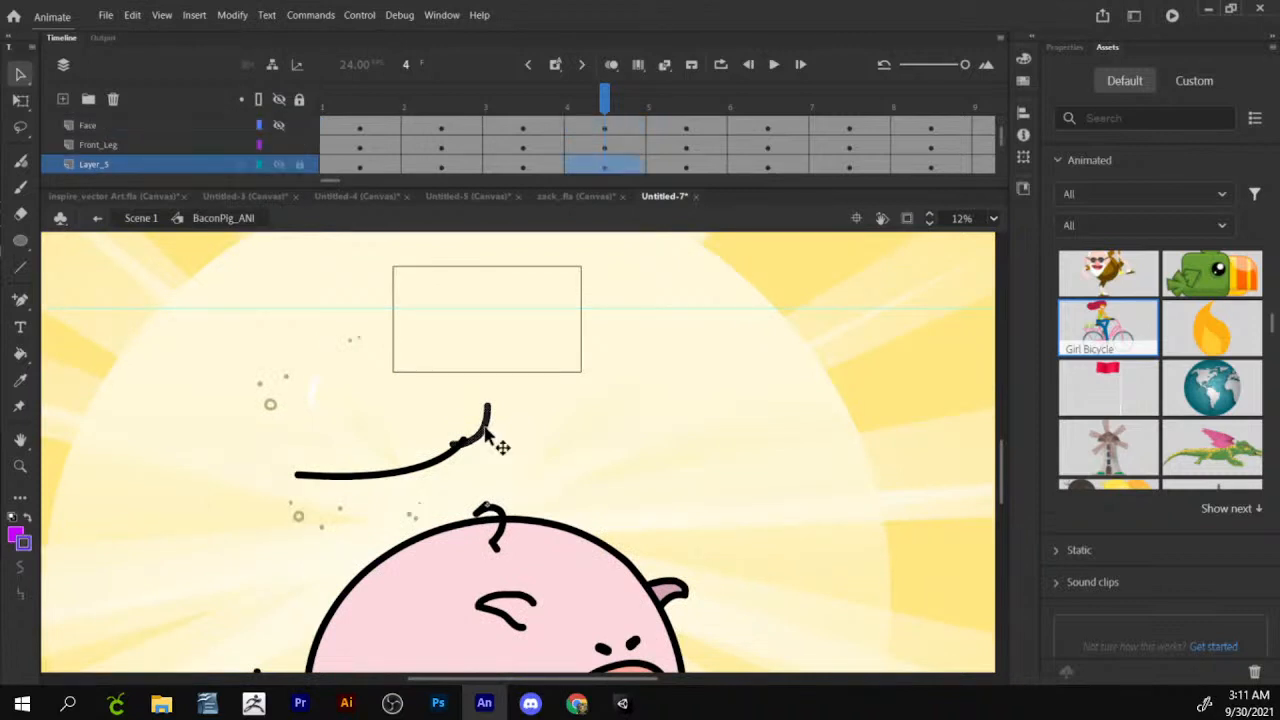
scroll(335, 155, down, 2)
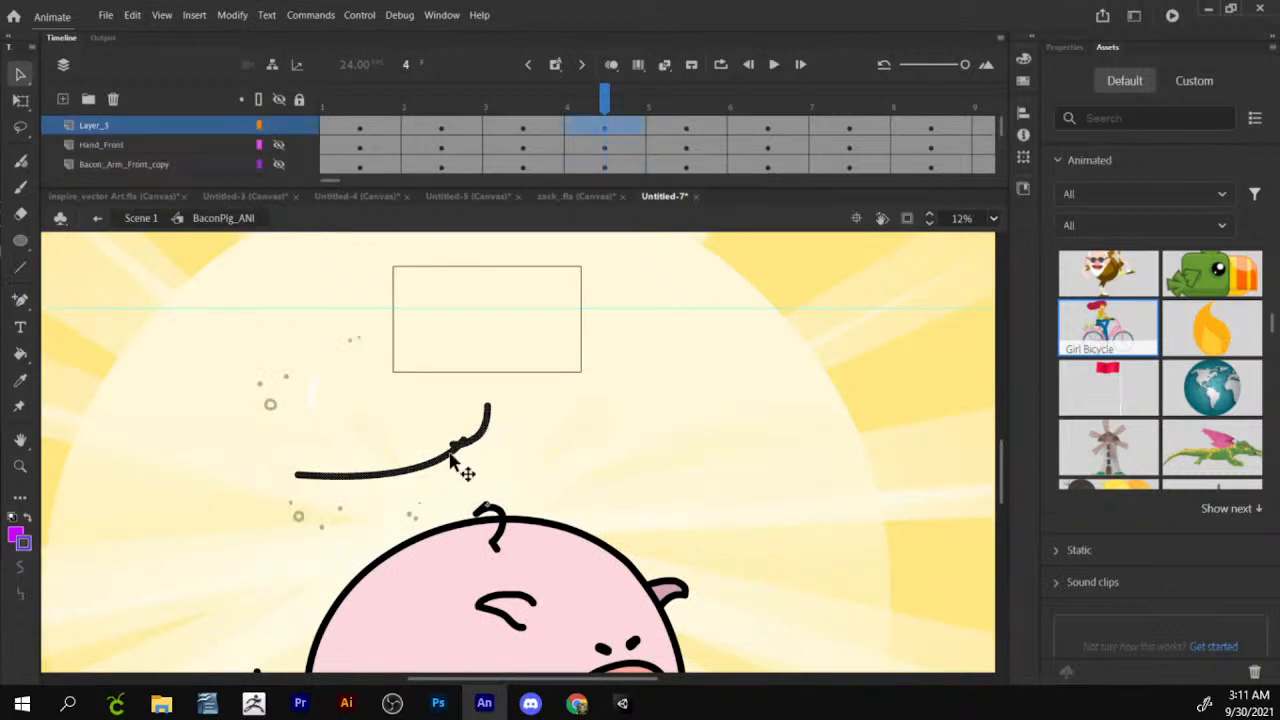
click(275, 126)
click(277, 126)
Test the BaconPig_ANI symbol's animation, view the preview maximized and restored, and close it.
key(ctrl+Return)
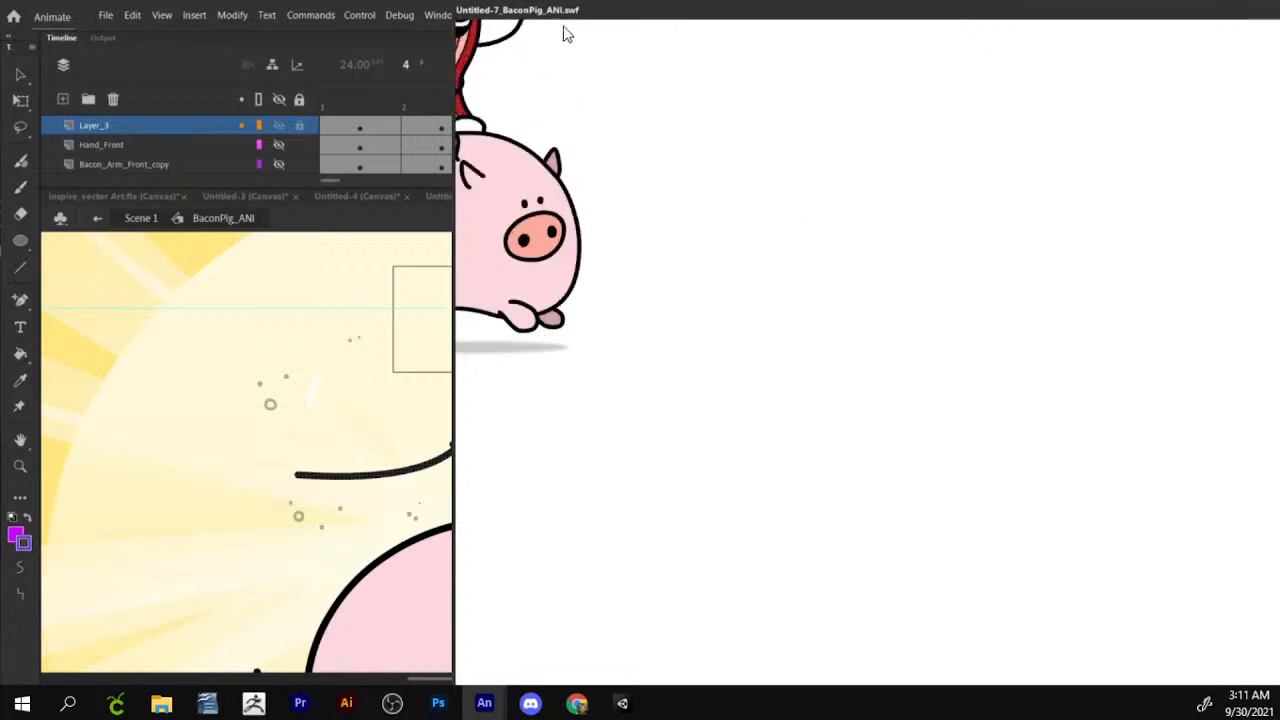
drag(563, 30, 290, 51)
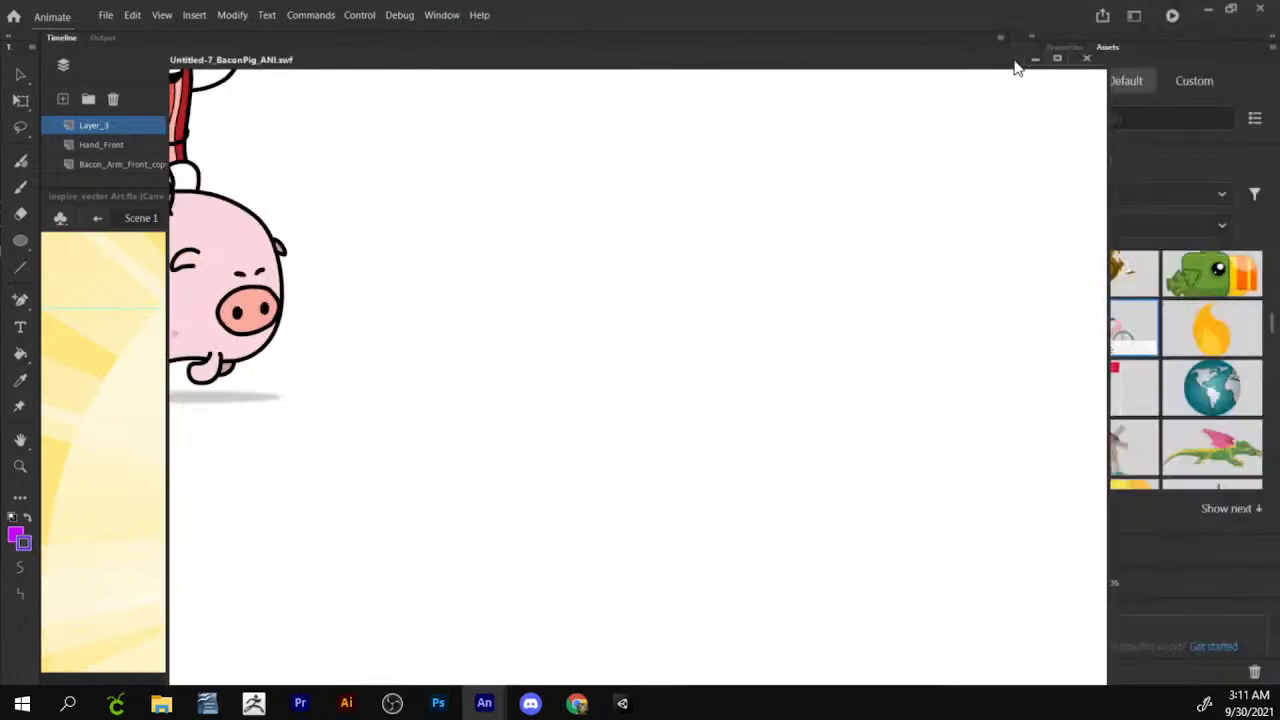
click(1056, 51)
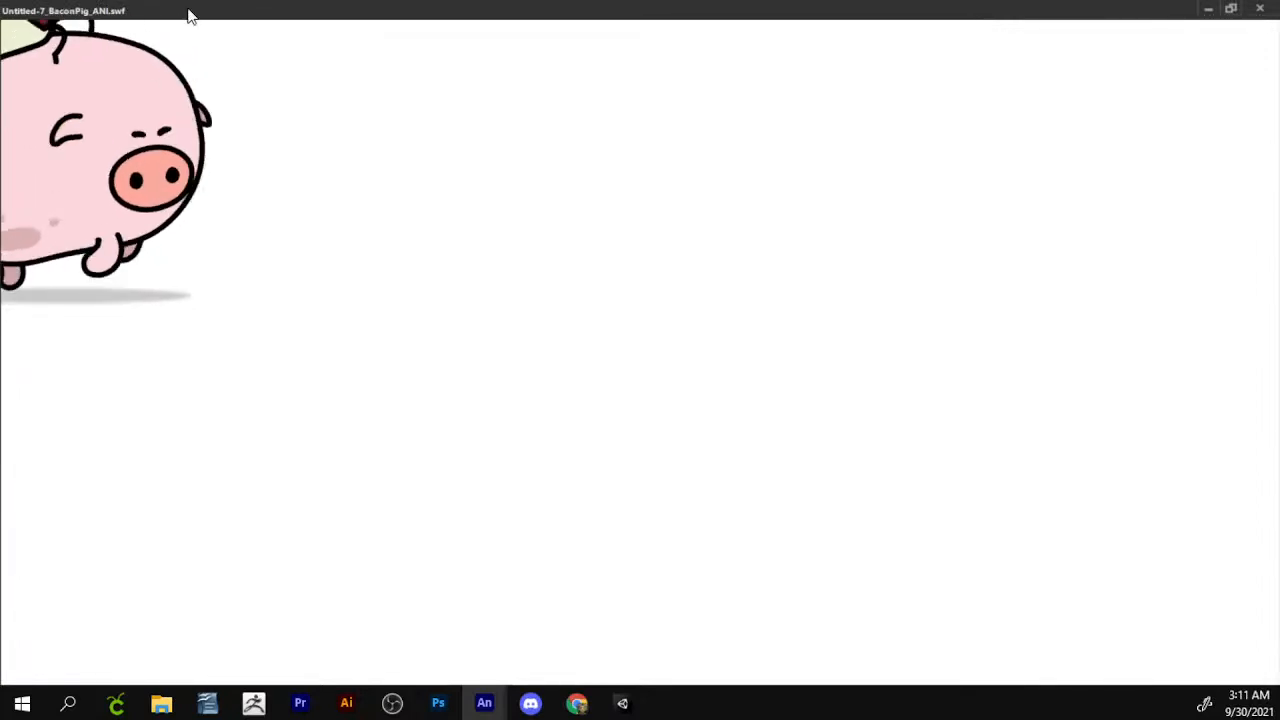
click(1233, 10)
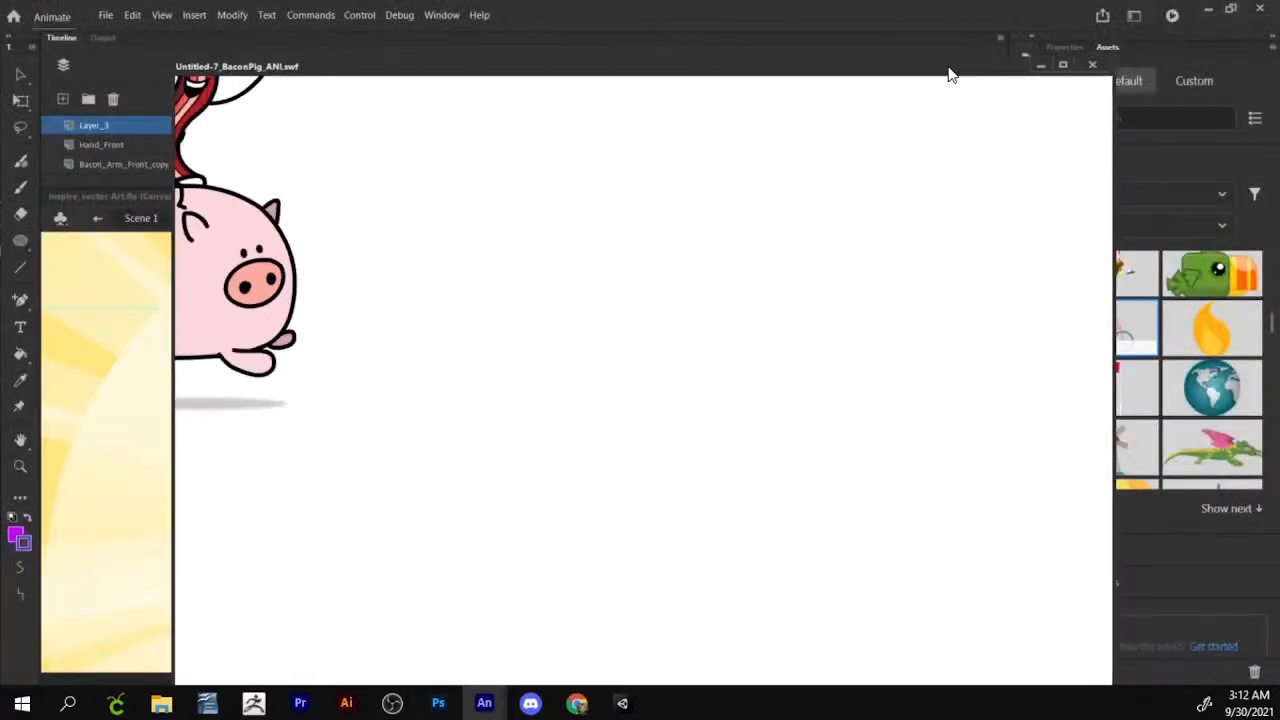
drag(944, 64, 549, 521)
click(689, 521)
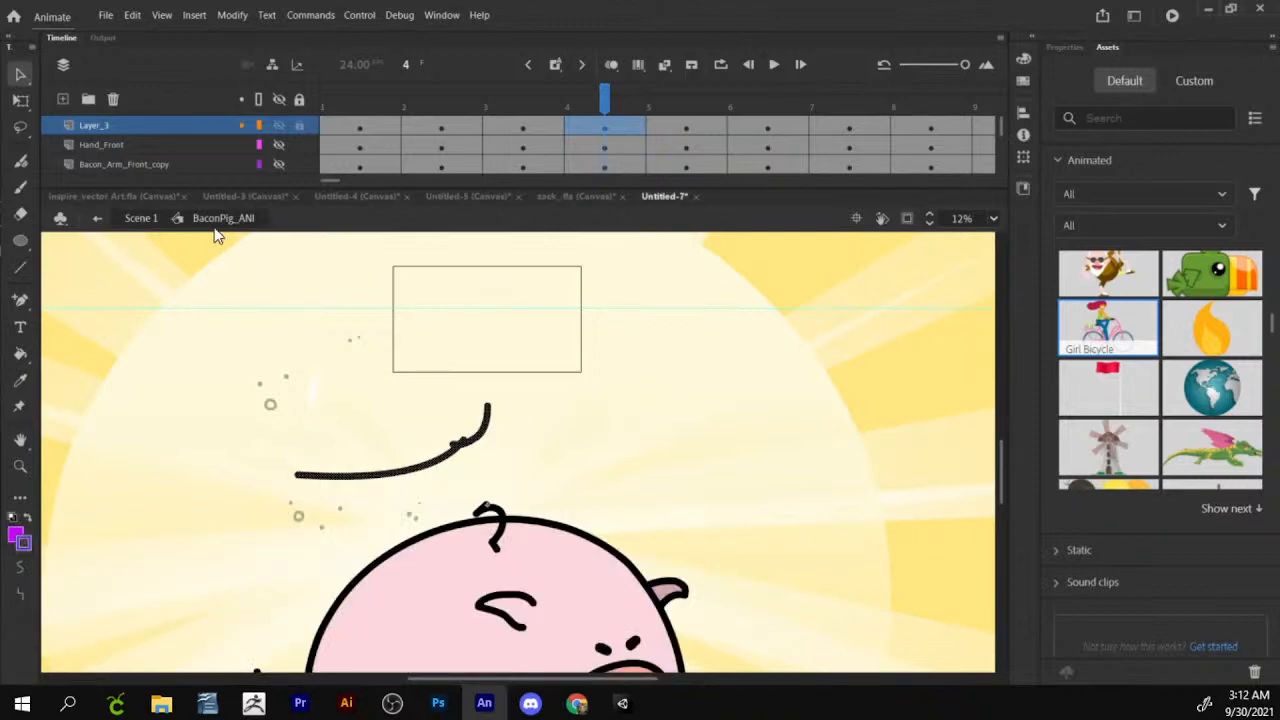
Return to Scene 1 and look over the pig artwork and the scene's layers.
click(142, 222)
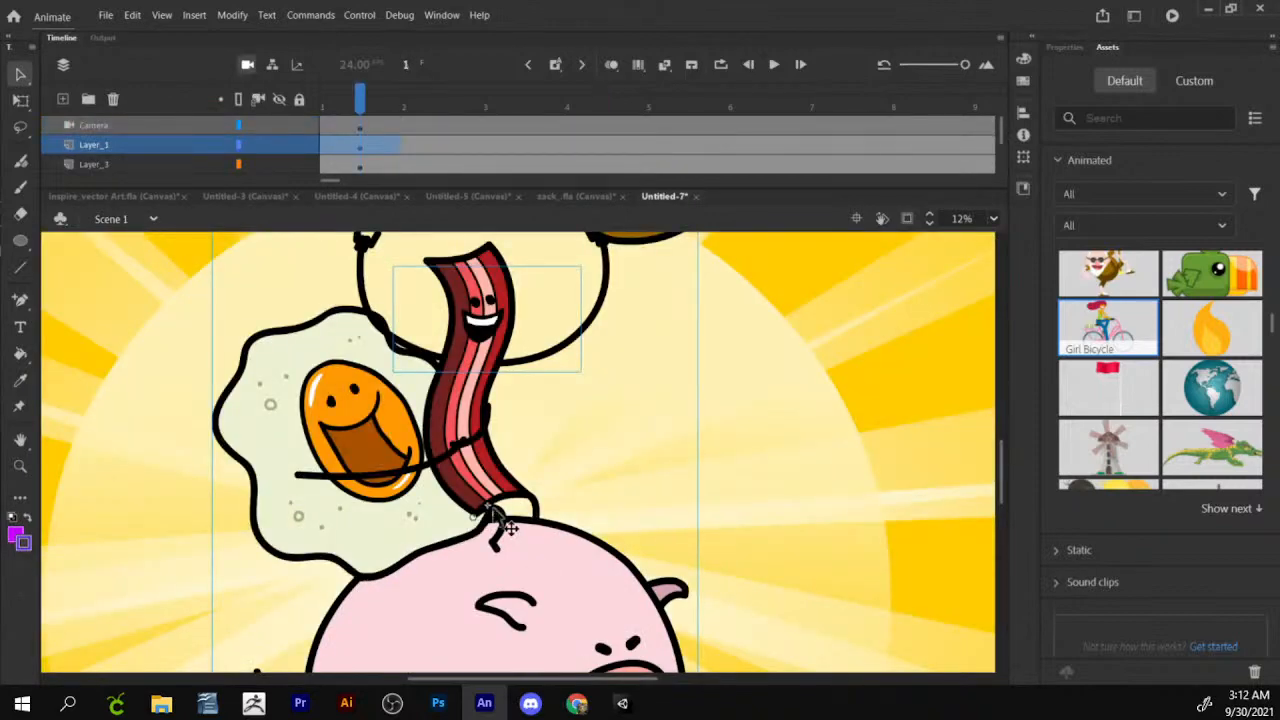
drag(438, 498, 493, 366)
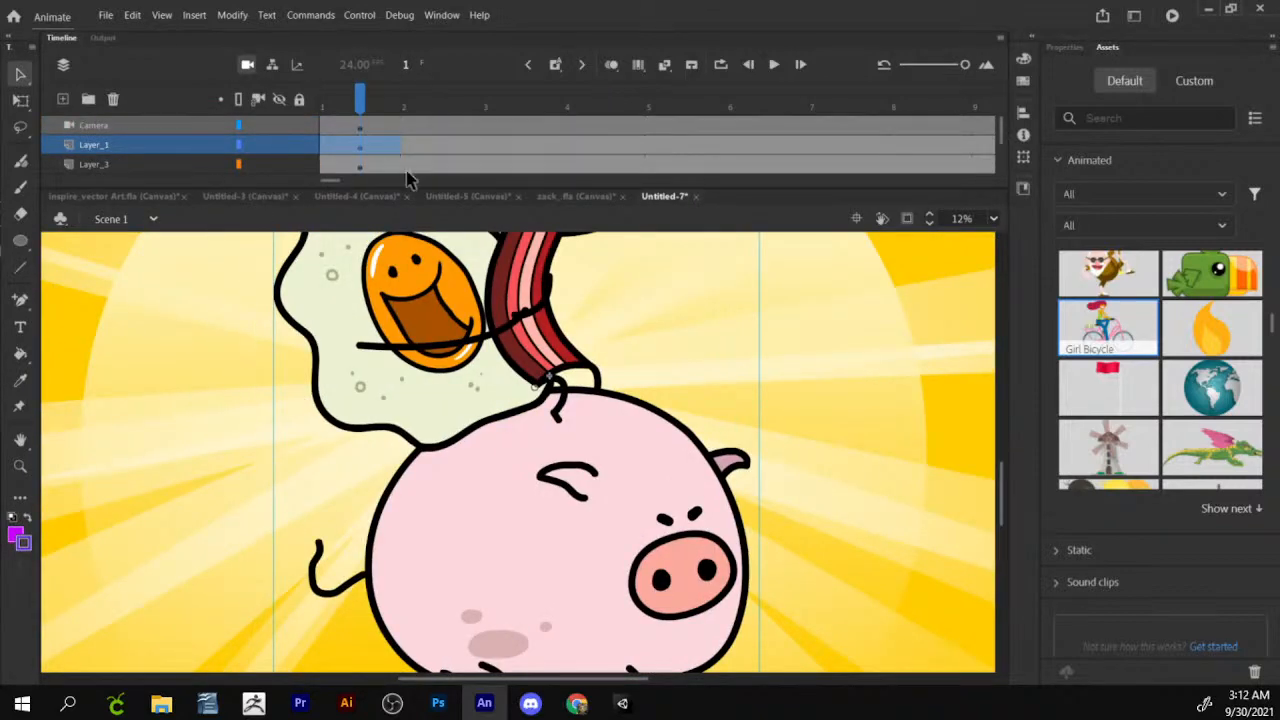
scroll(283, 160, down, 3)
scroll(274, 158, up, 2)
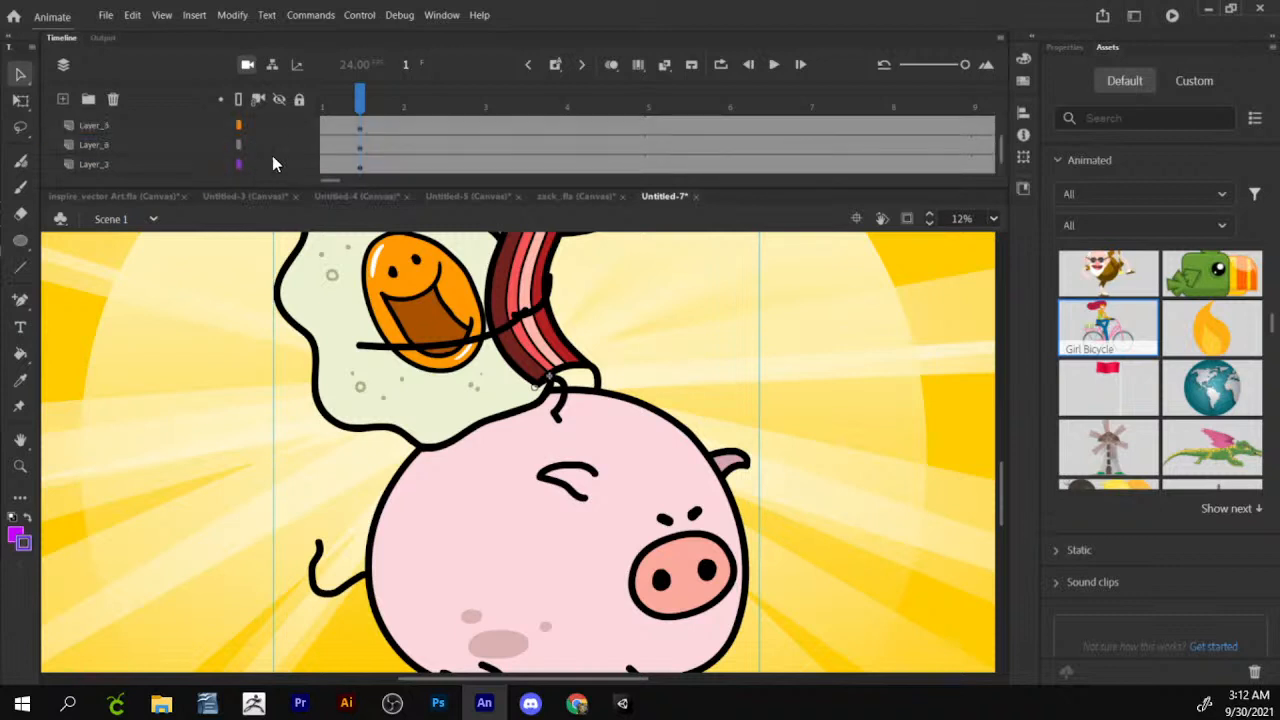
Try to move the pig's body fill inside the BaconPig_ANI symbol, undo it and return to Scene 1.
double_click(590, 516)
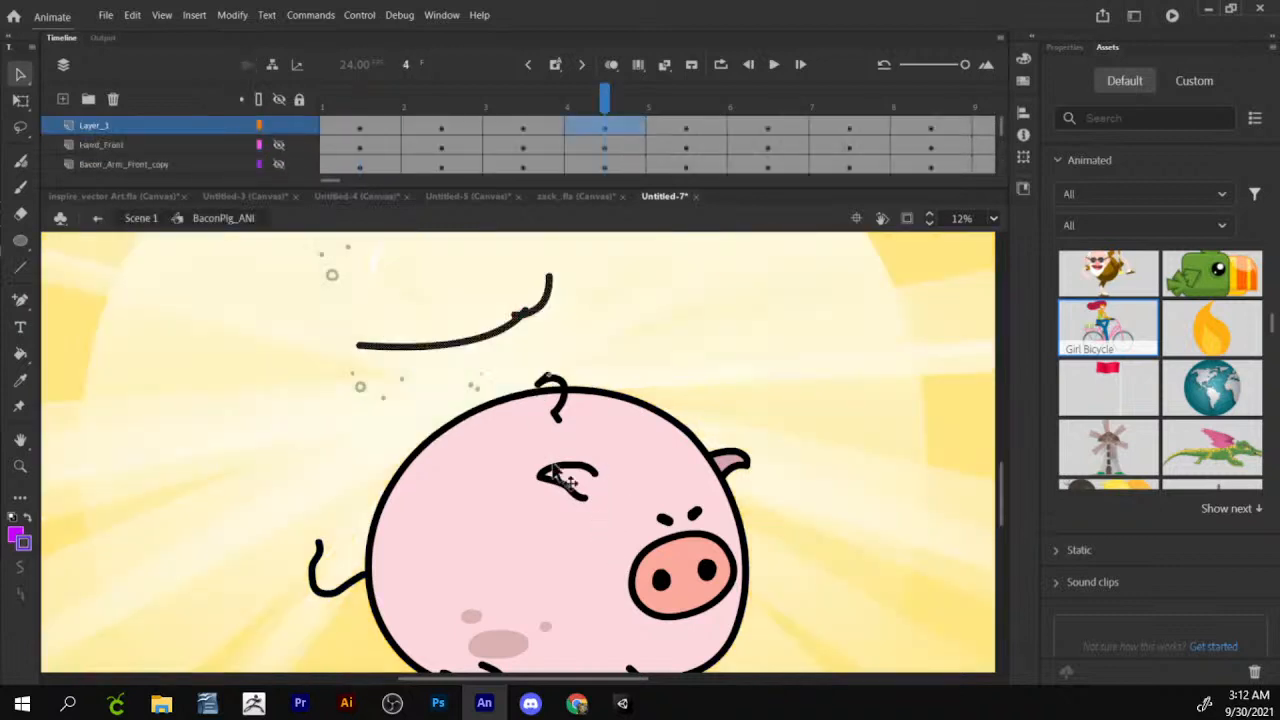
drag(589, 572, 618, 520)
key(ctrl+z)
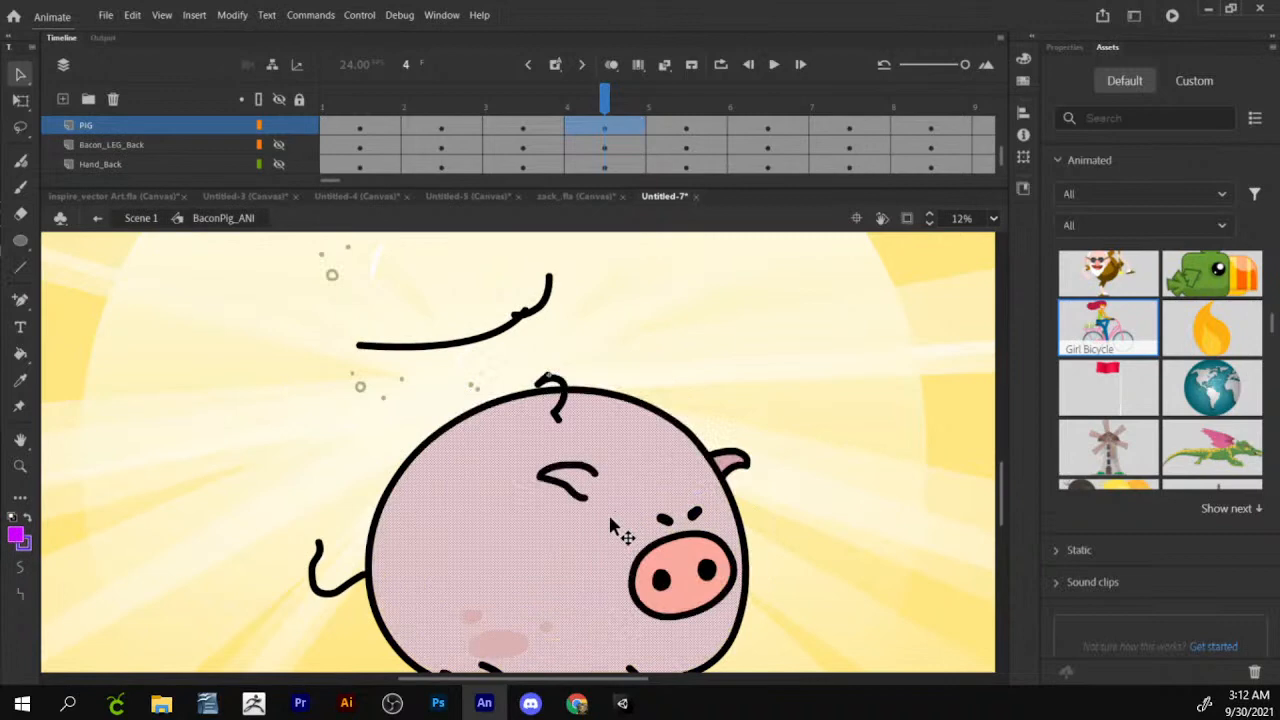
click(142, 218)
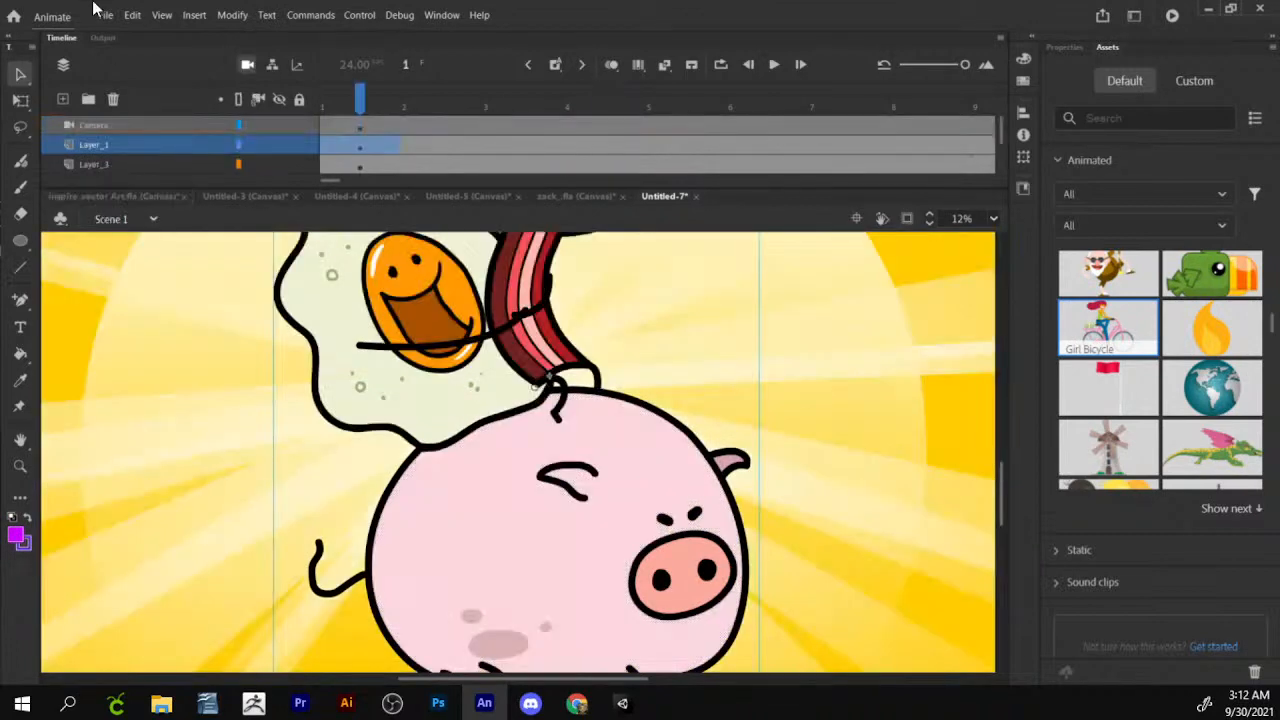
Open the Bicycle sample file from the new document samples and close the New Document dialog.
click(99, 13)
click(131, 37)
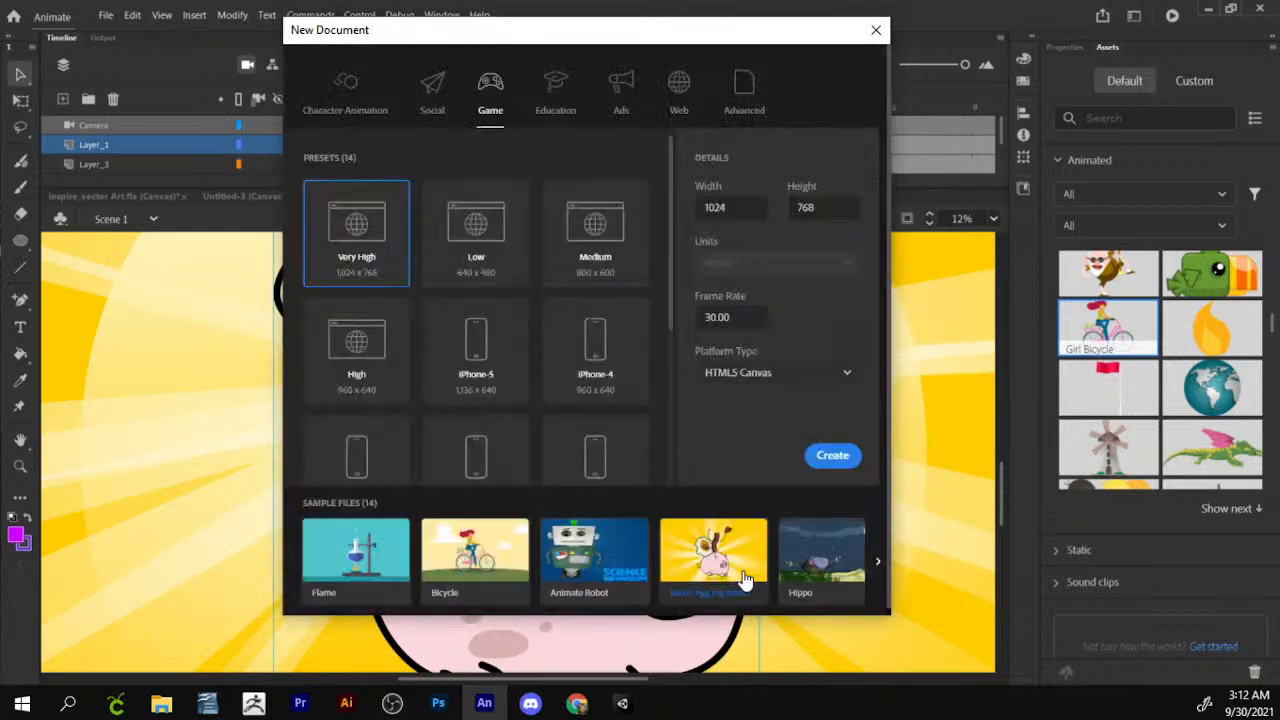
click(512, 570)
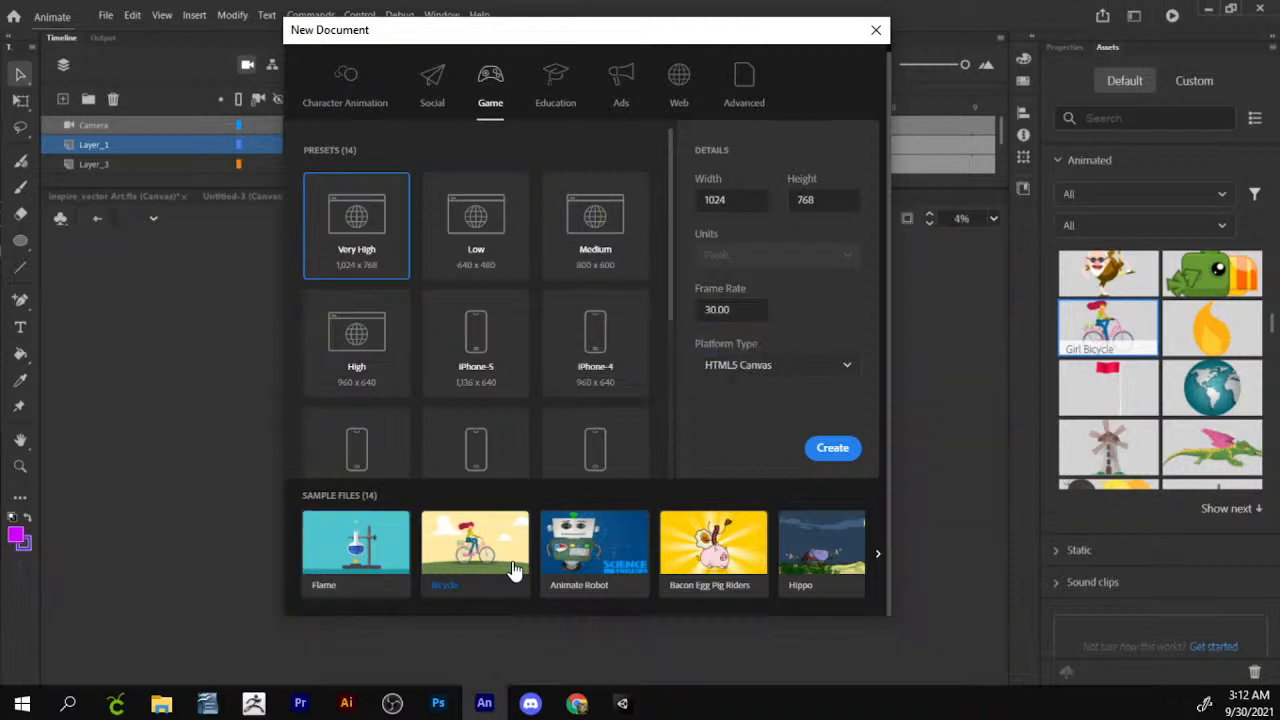
click(876, 33)
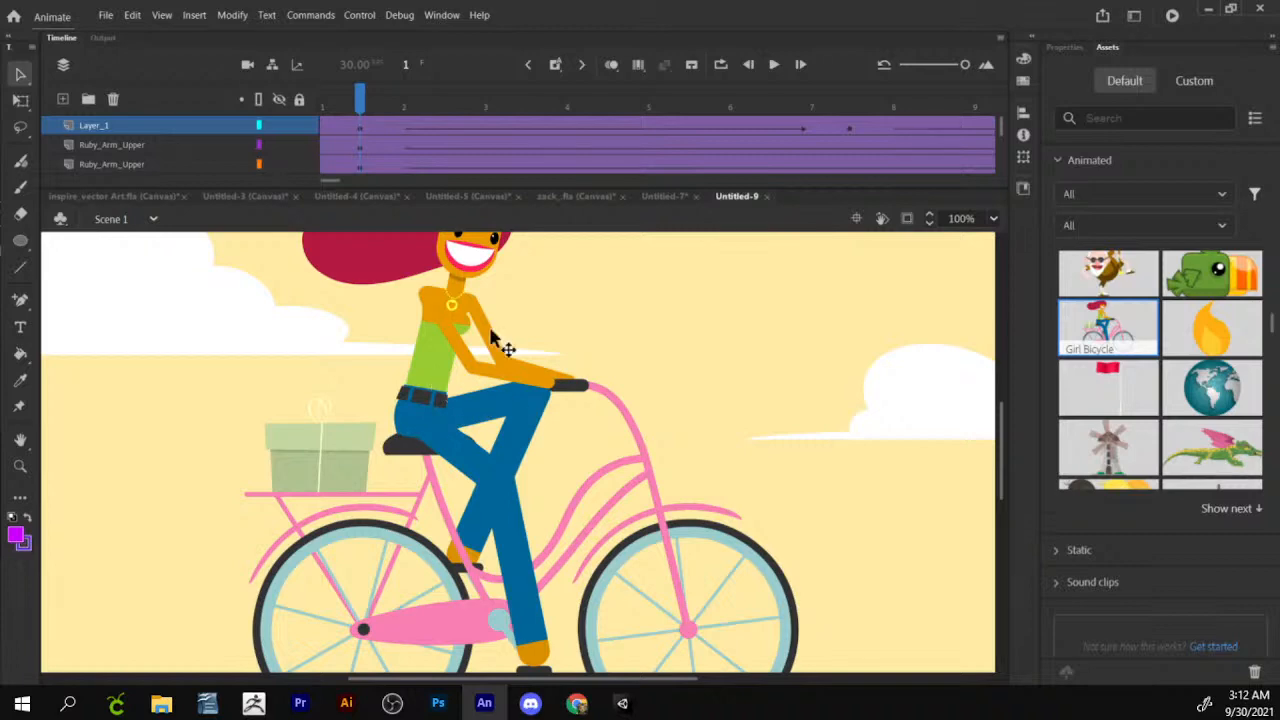
click(577, 703)
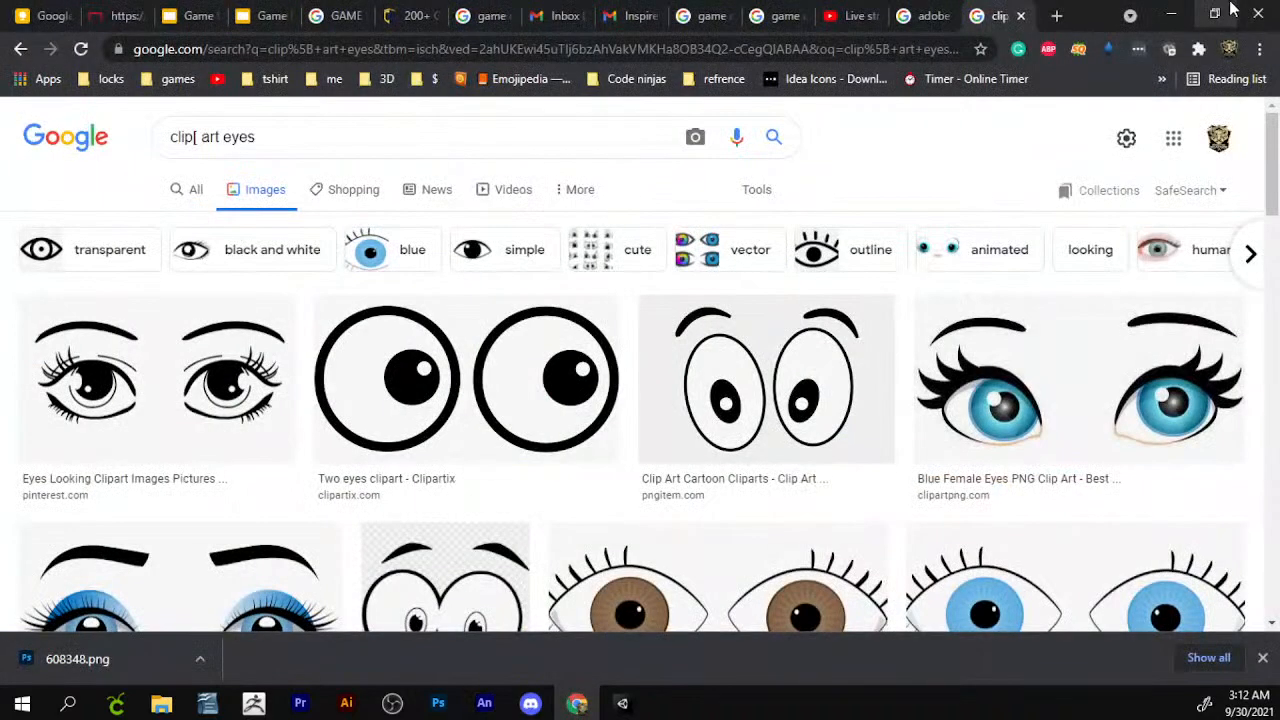
click(1172, 15)
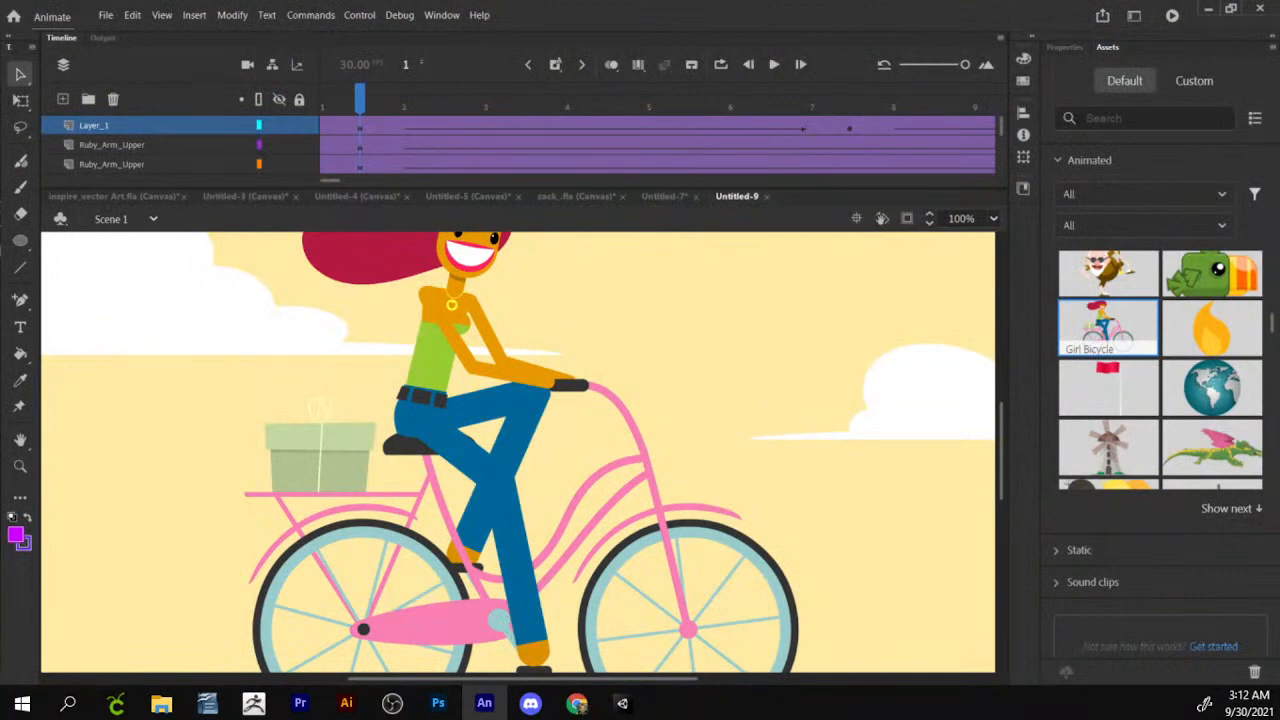
scroll(690, 340, down, 2)
scroll(690, 340, right, 1)
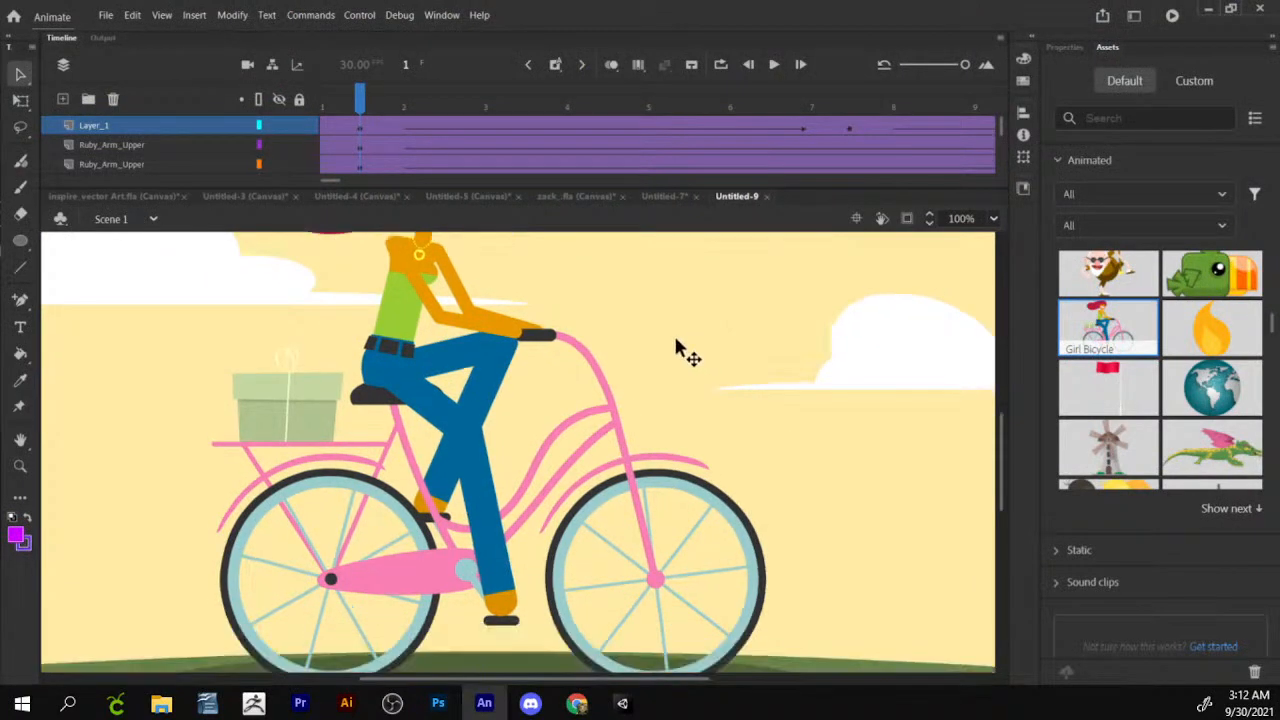
Test the bicycle sample's animation, view the preview maximized and close it.
key(ctrl+Return)
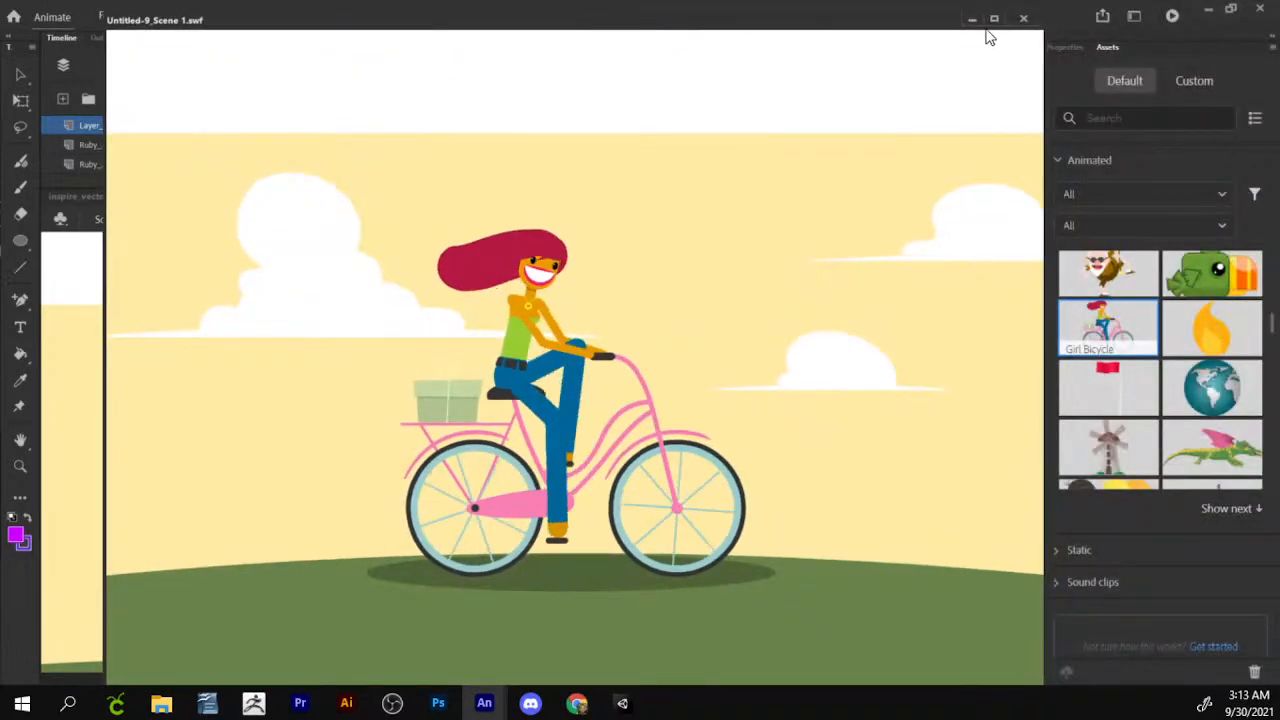
click(994, 29)
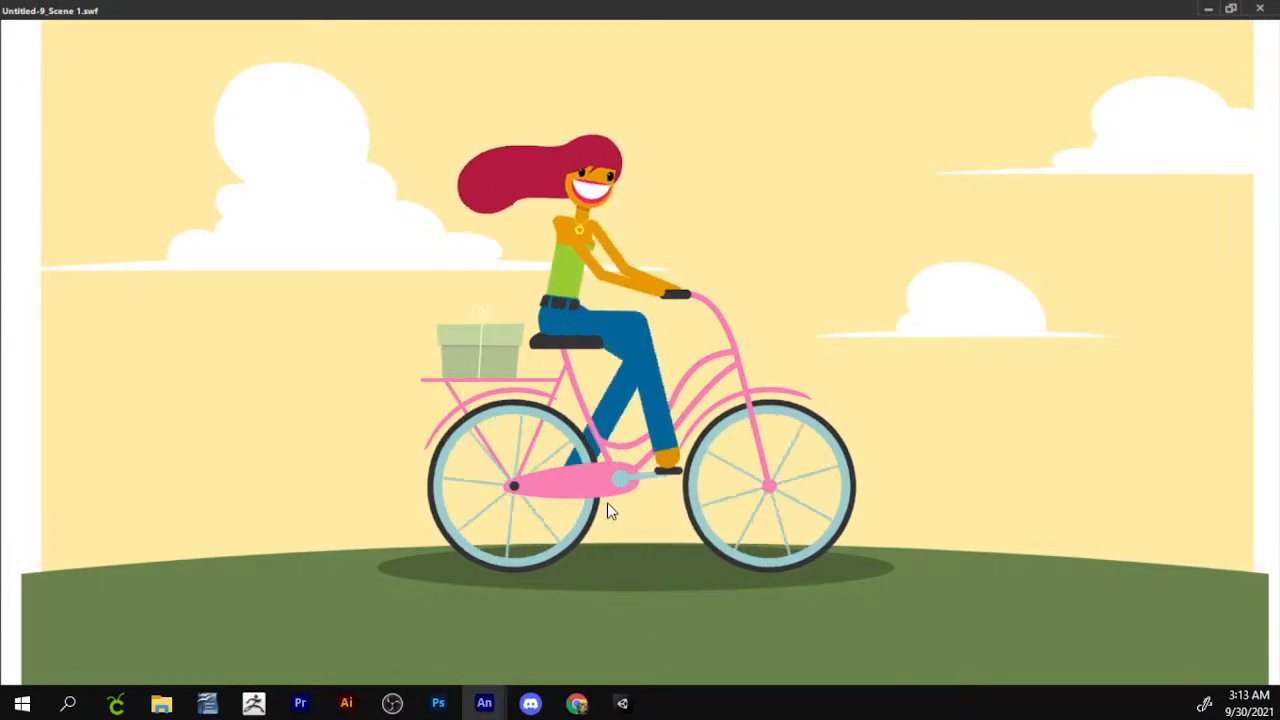
click(1260, 9)
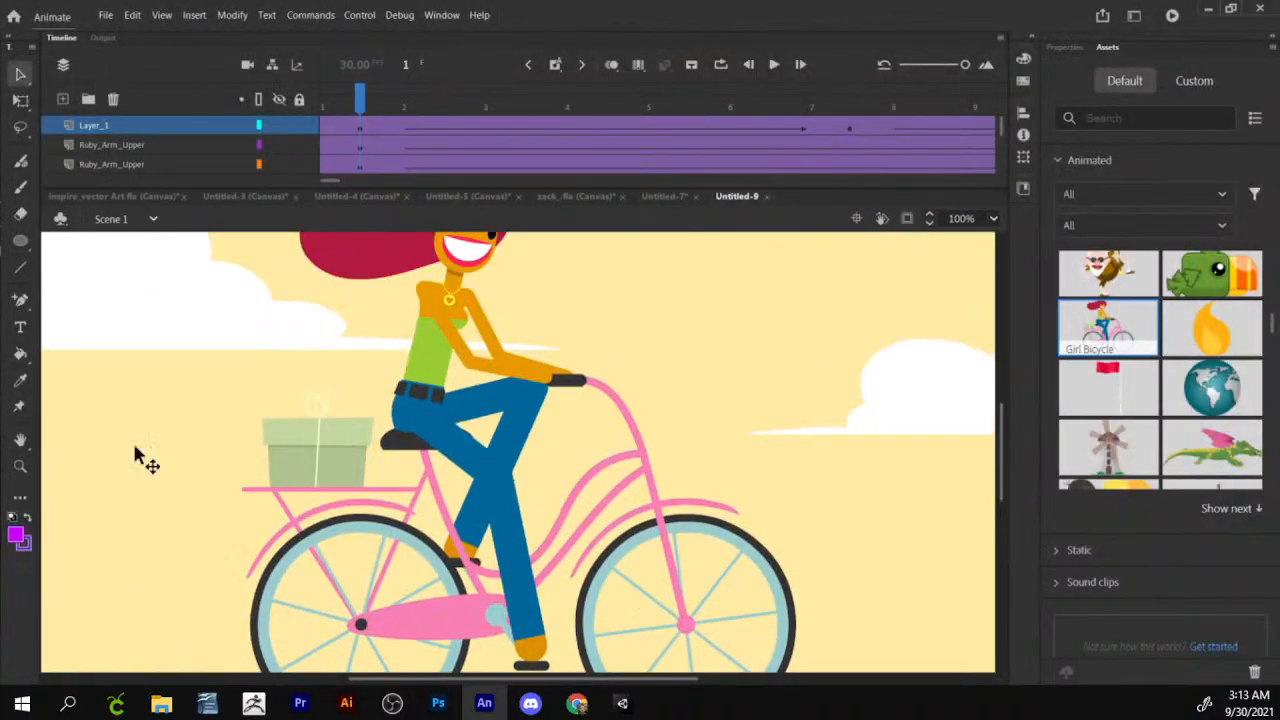
Try to move the girl's head and hair away from her body, and undo the move.
click(28, 464)
click(698, 479)
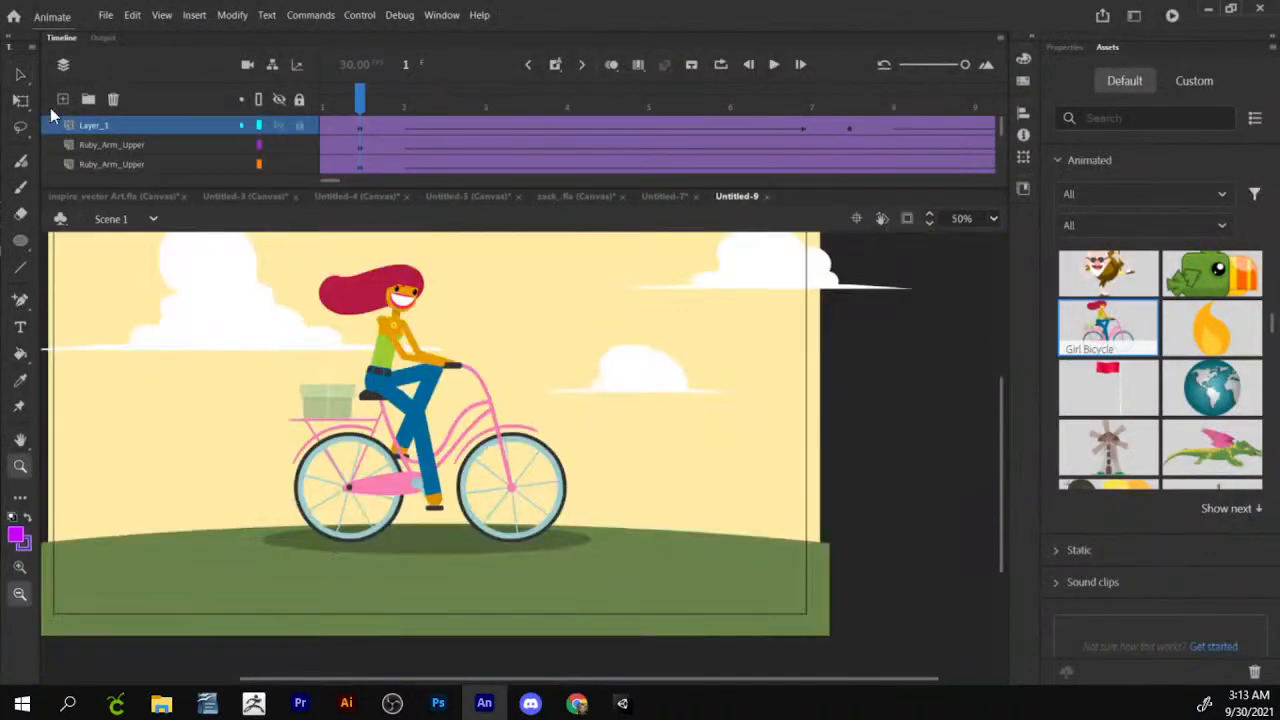
click(18, 75)
click(432, 318)
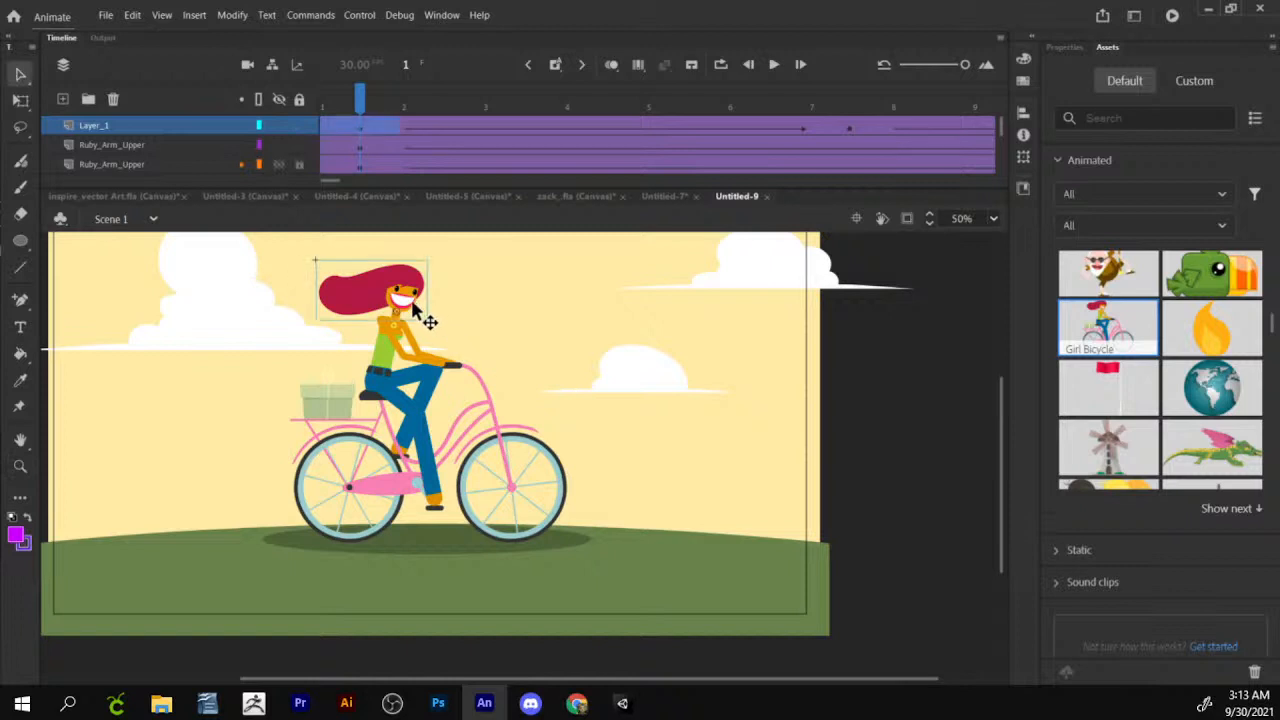
drag(430, 314, 518, 300)
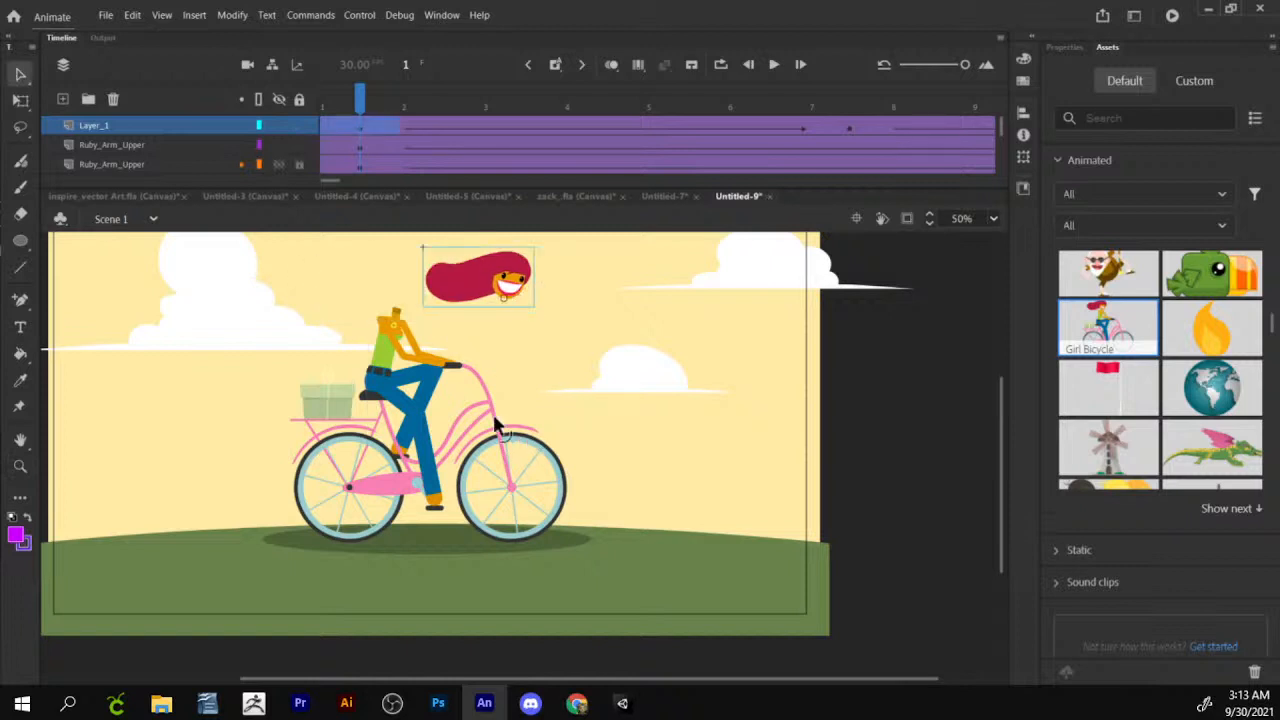
key(ctrl+z)
Try to lift the gift box off the bicycle's rear rack, and undo the move.
key(z)
click(19, 567)
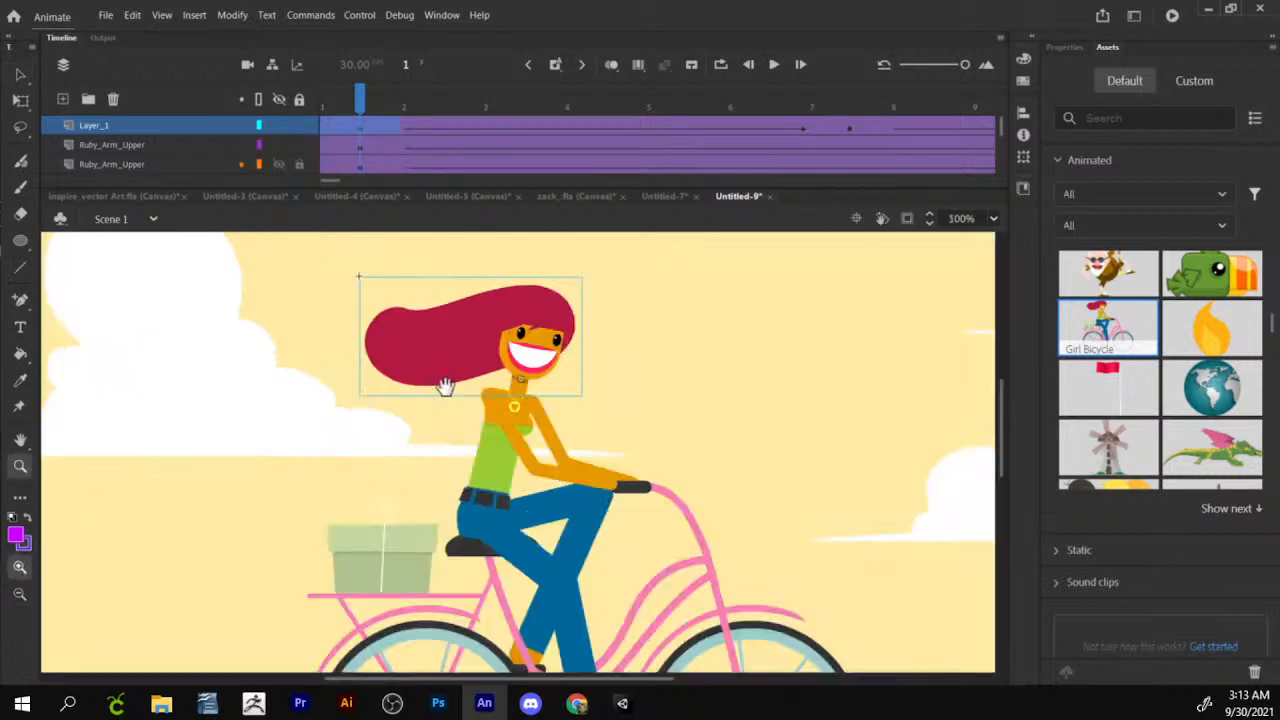
click(400, 352)
key(v)
click(512, 362)
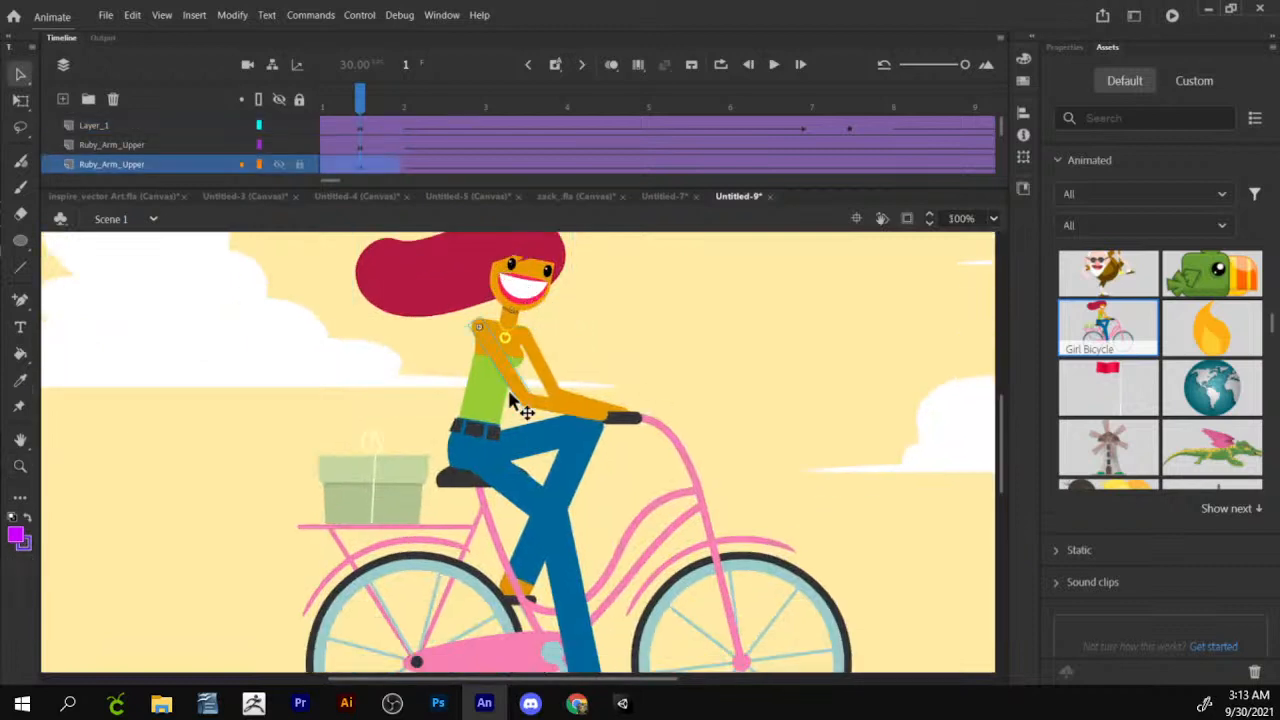
click(396, 512)
drag(394, 502, 385, 442)
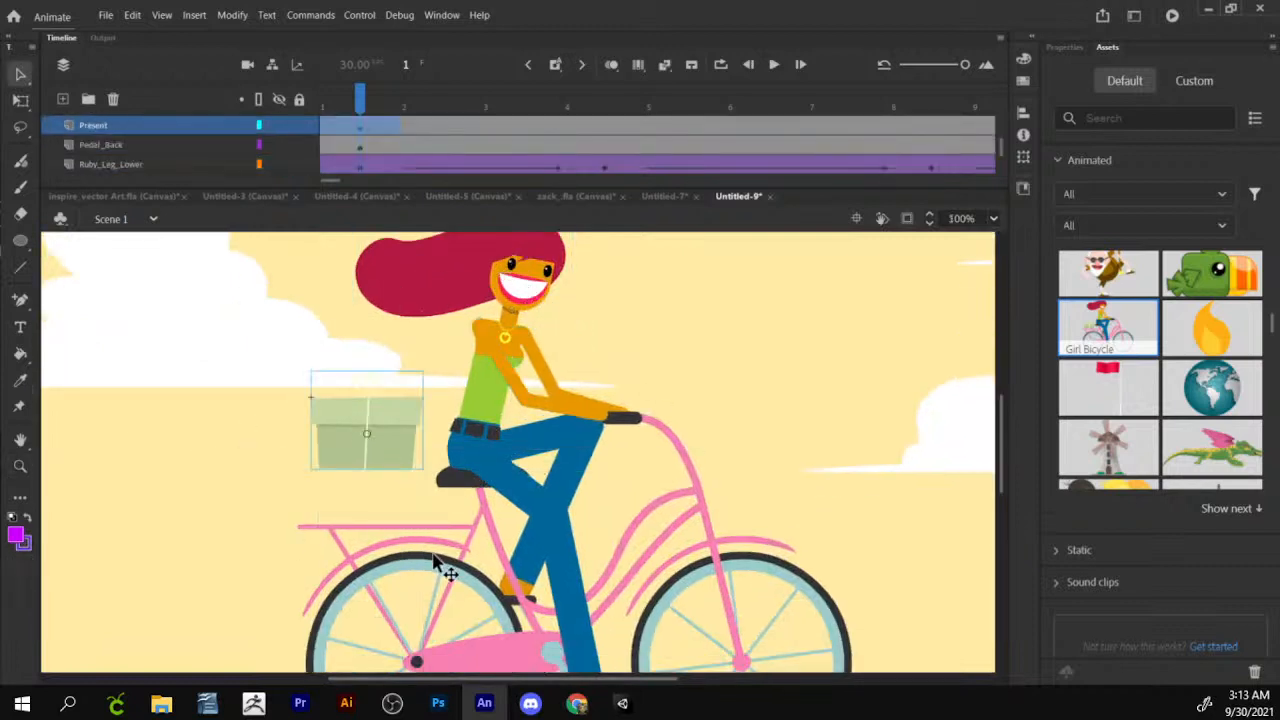
key(ctrl+z)
Try to move the bicycle's pink chain guard, rear wheel and front wheel out of place, undoing each move.
click(474, 592)
scroll(520, 545, down, 3)
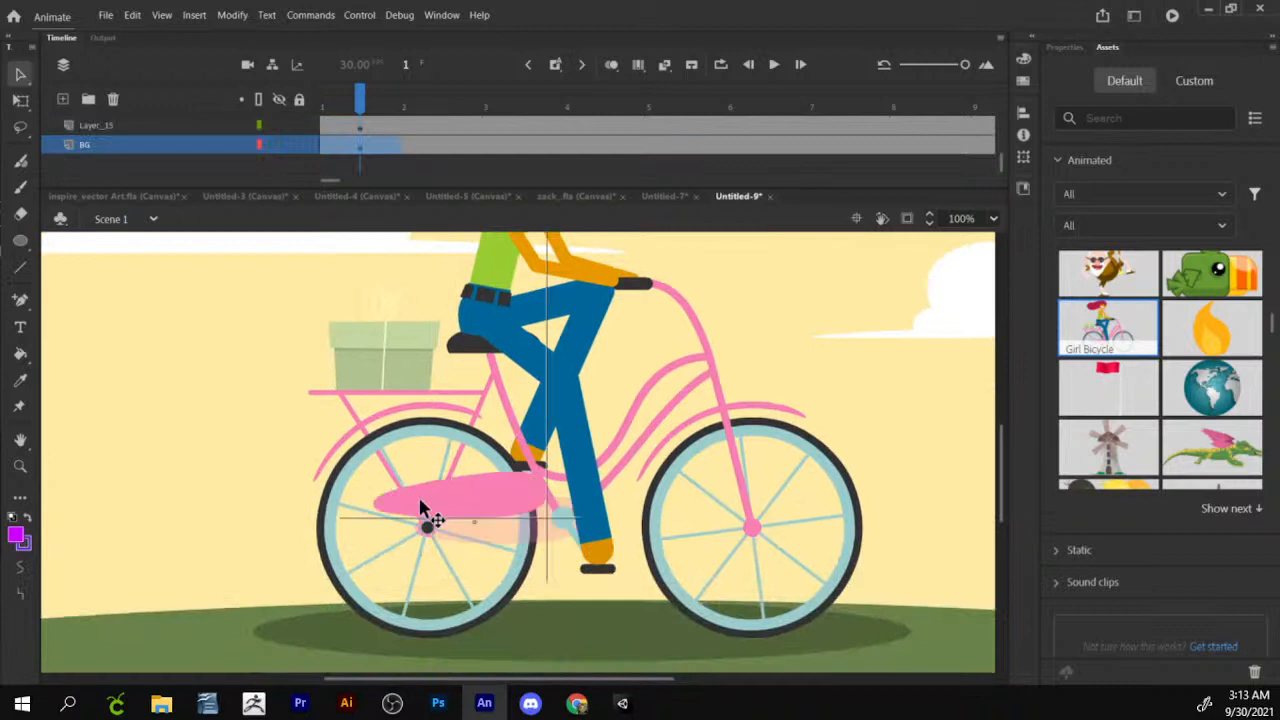
click(494, 530)
drag(470, 446, 376, 436)
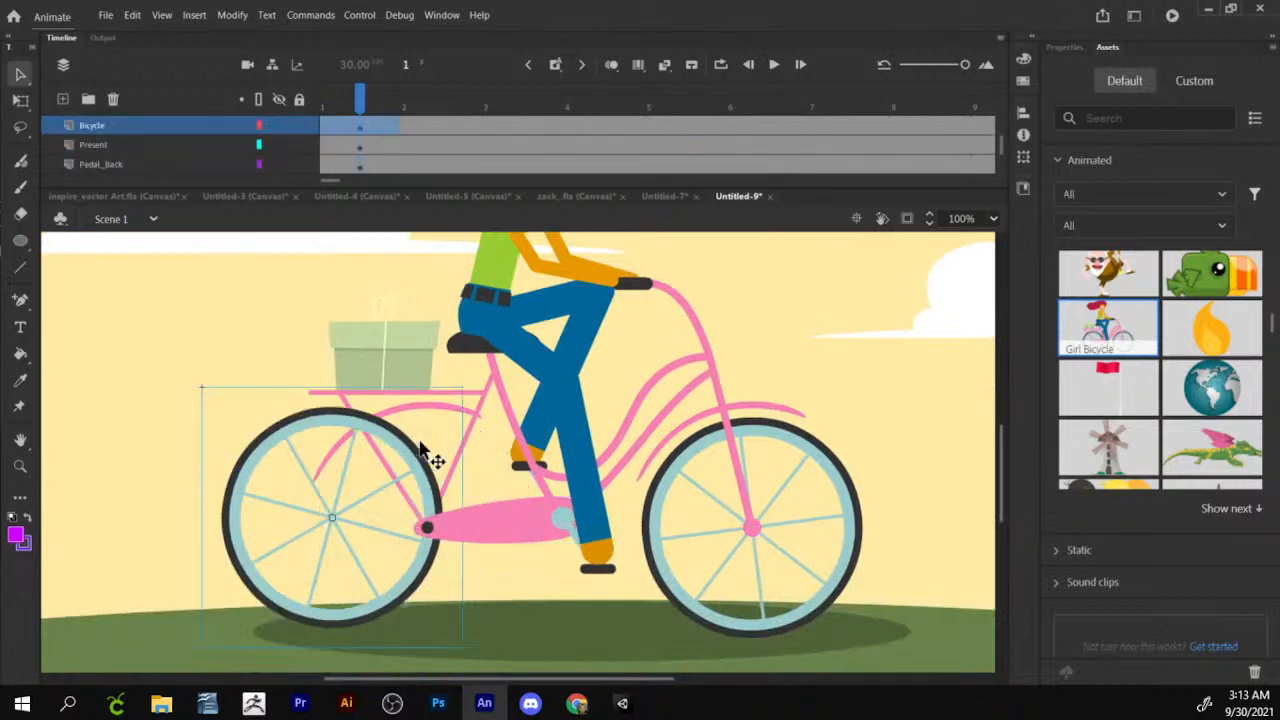
key(ctrl+z)
drag(788, 428, 943, 373)
drag(717, 290, 675, 474)
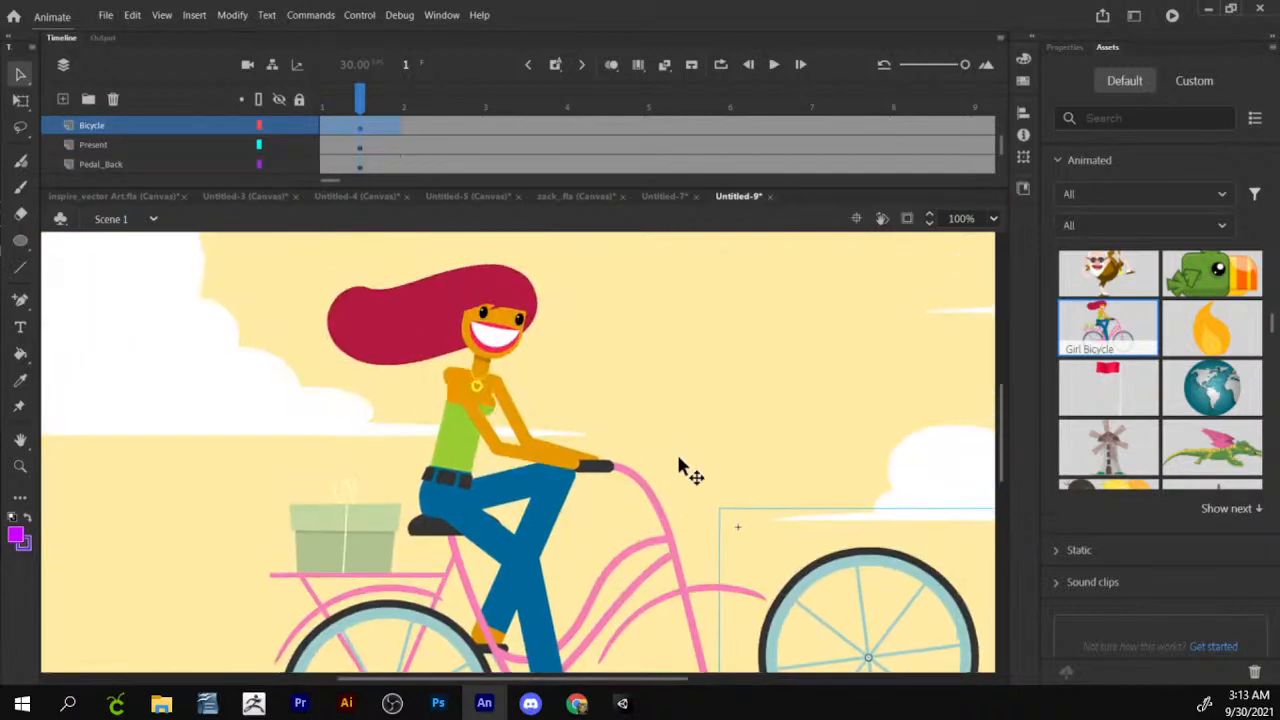
key(ctrl+z)
Select the girl's head, torso and pelvis and the cloud in turn to examine their layers, and toggle the BG layer's visibility.
click(797, 448)
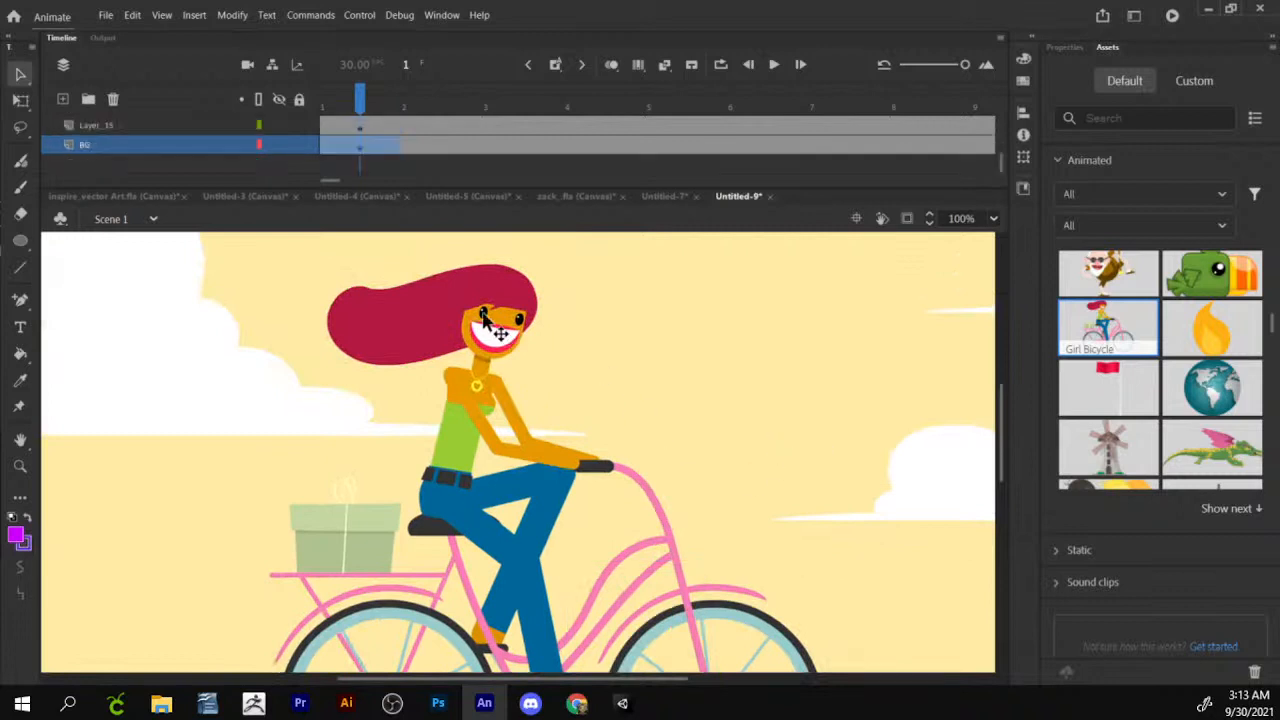
click(505, 330)
click(488, 428)
click(462, 502)
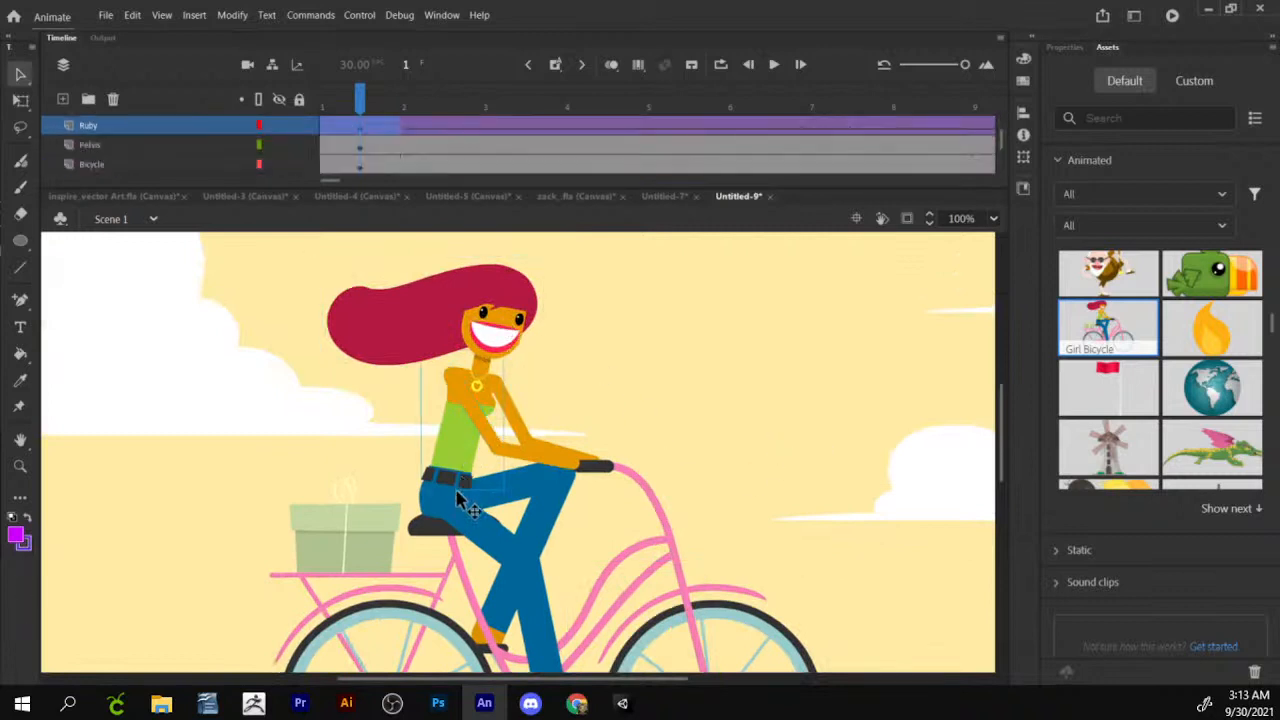
click(455, 500)
click(343, 413)
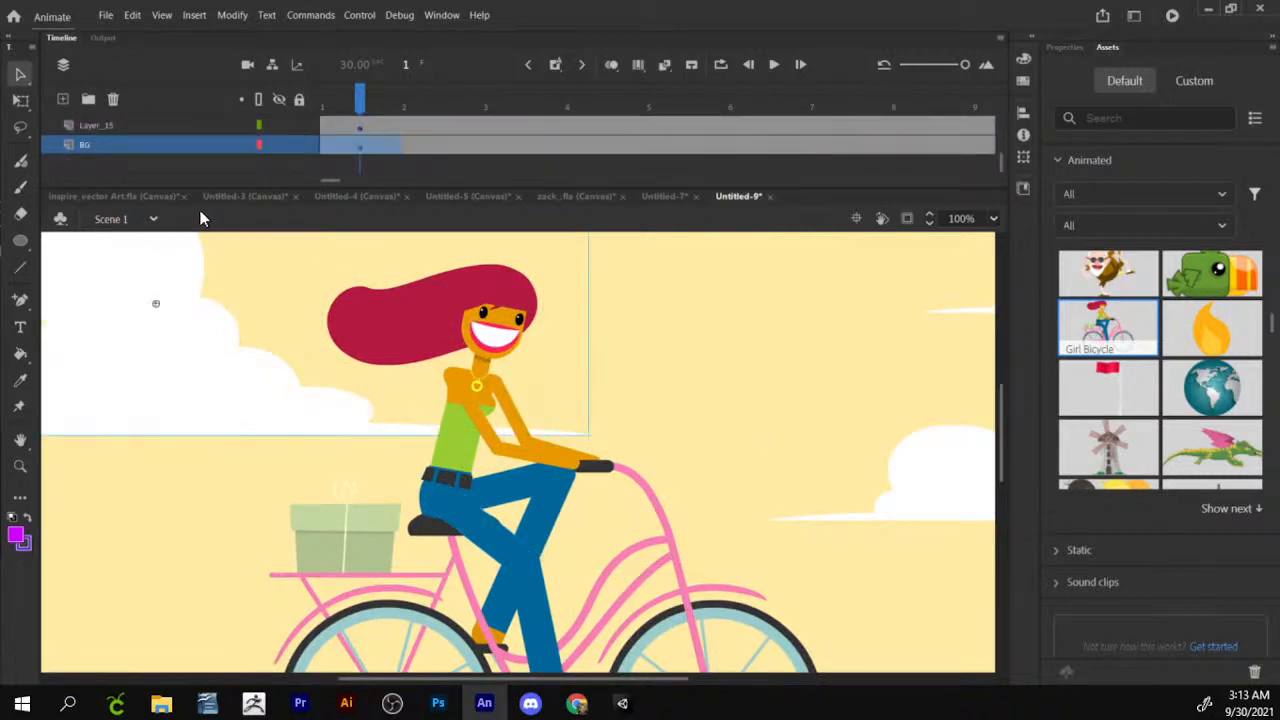
click(279, 145)
click(279, 145)
scroll(490, 238, down, 5)
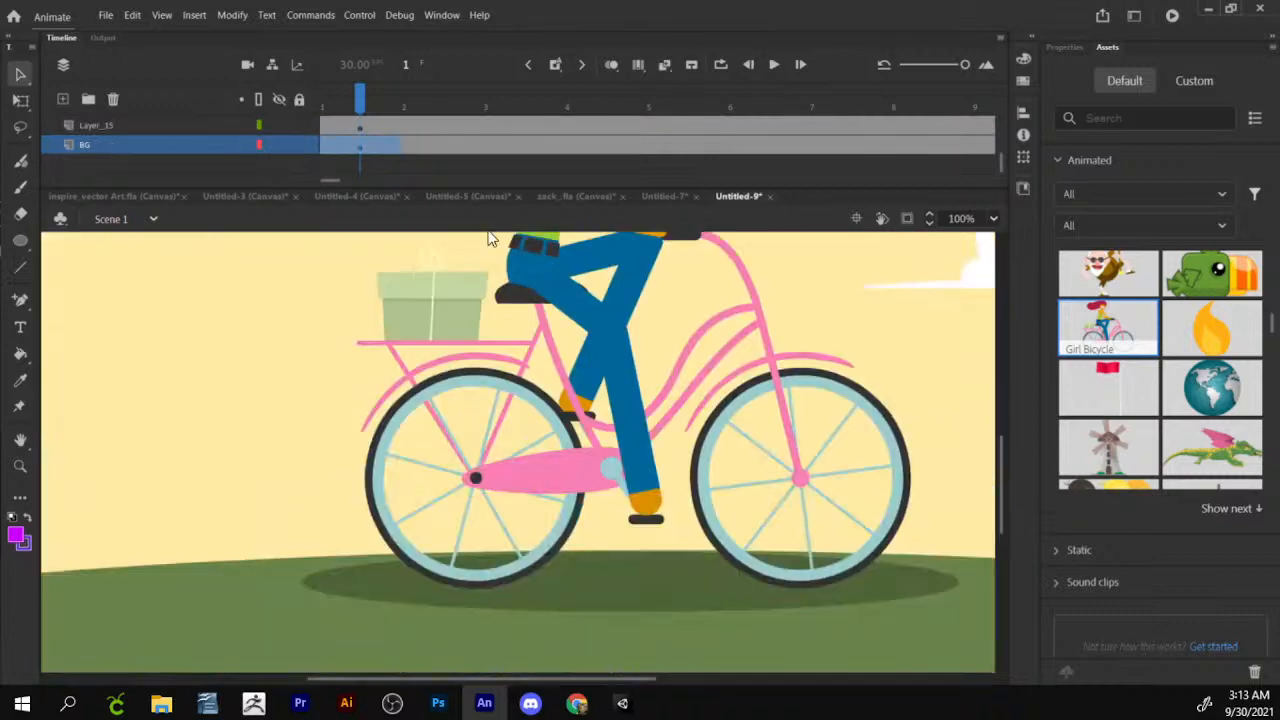
scroll(452, 497, up, 5)
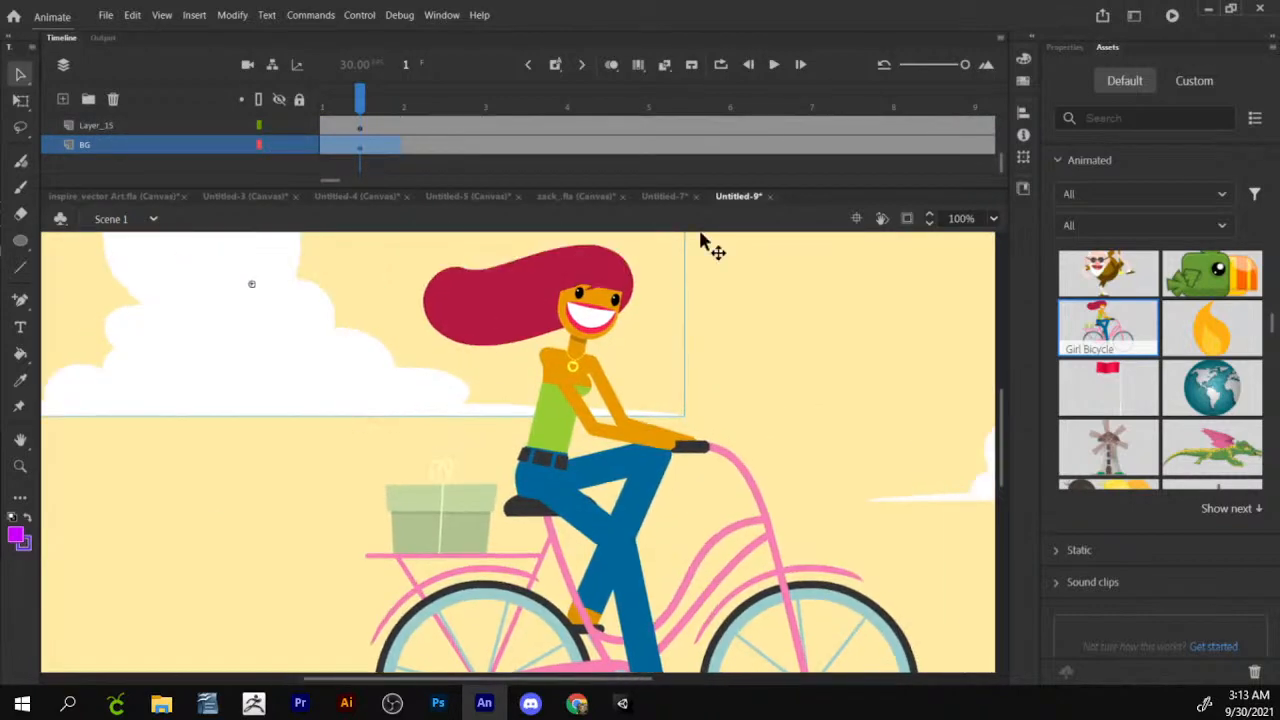
Close the Untitled-9 and Untitled-7 documents without saving their changes.
click(769, 196)
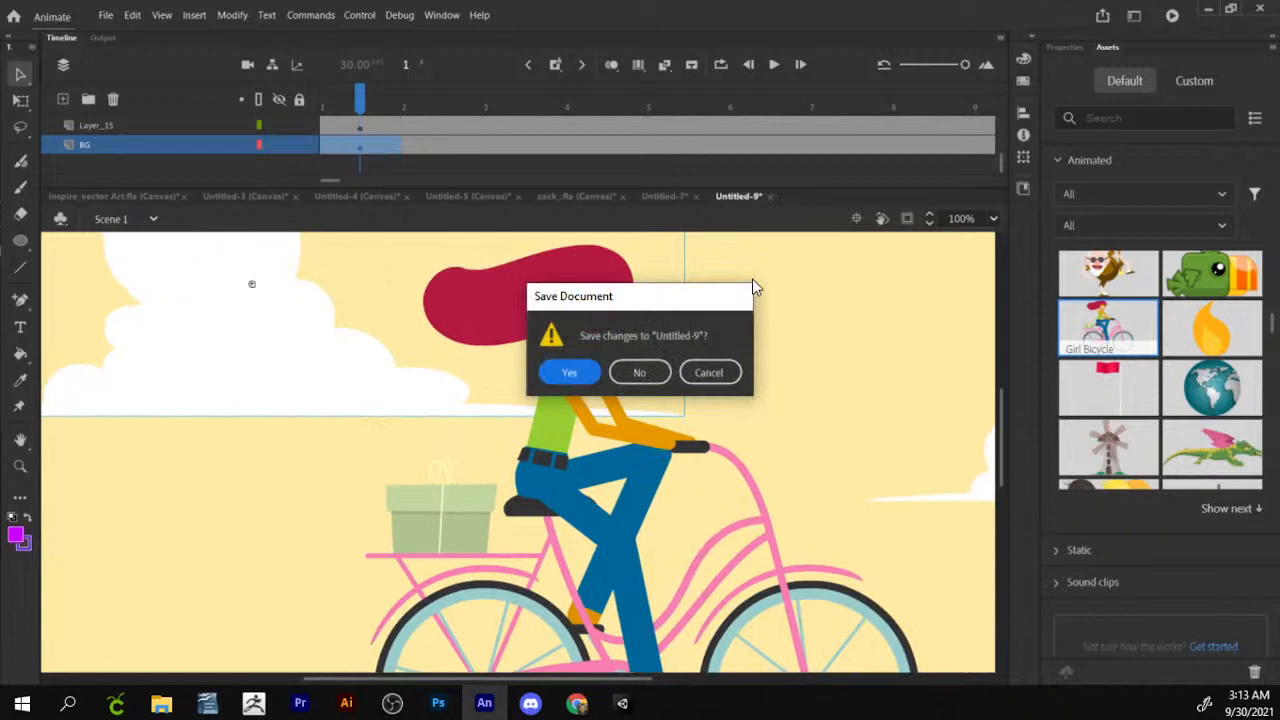
click(634, 376)
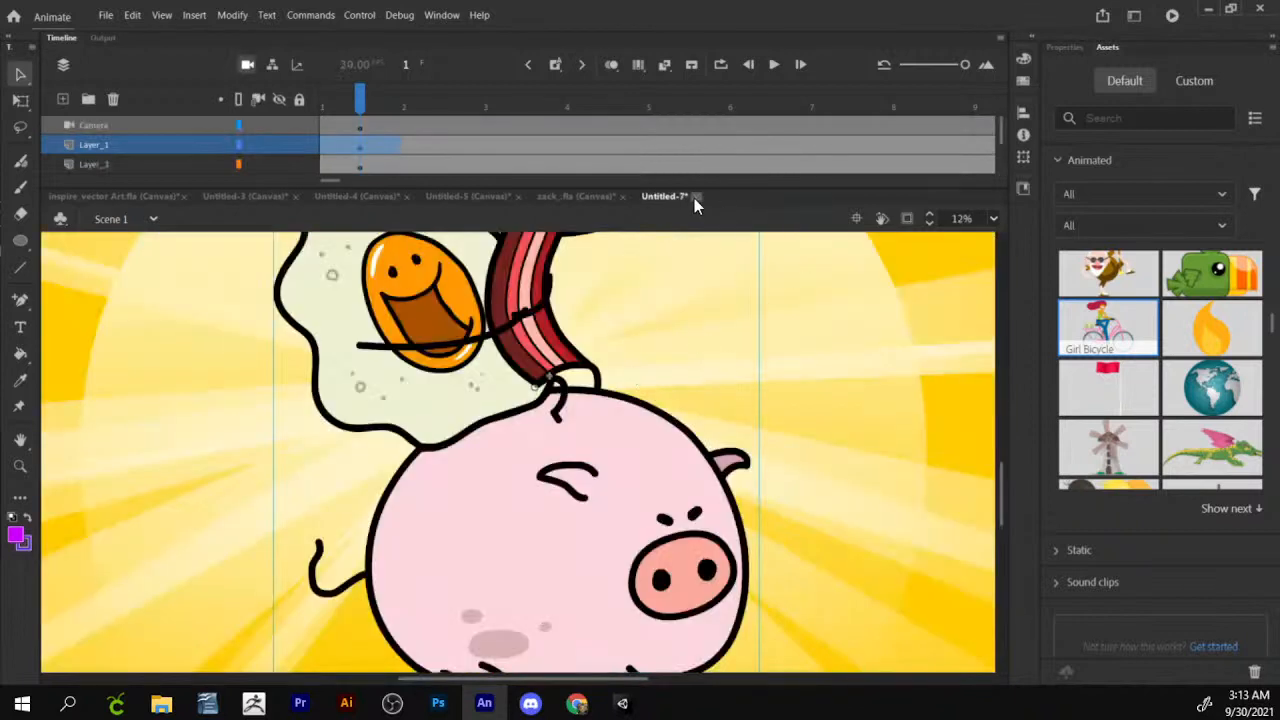
click(696, 197)
click(634, 373)
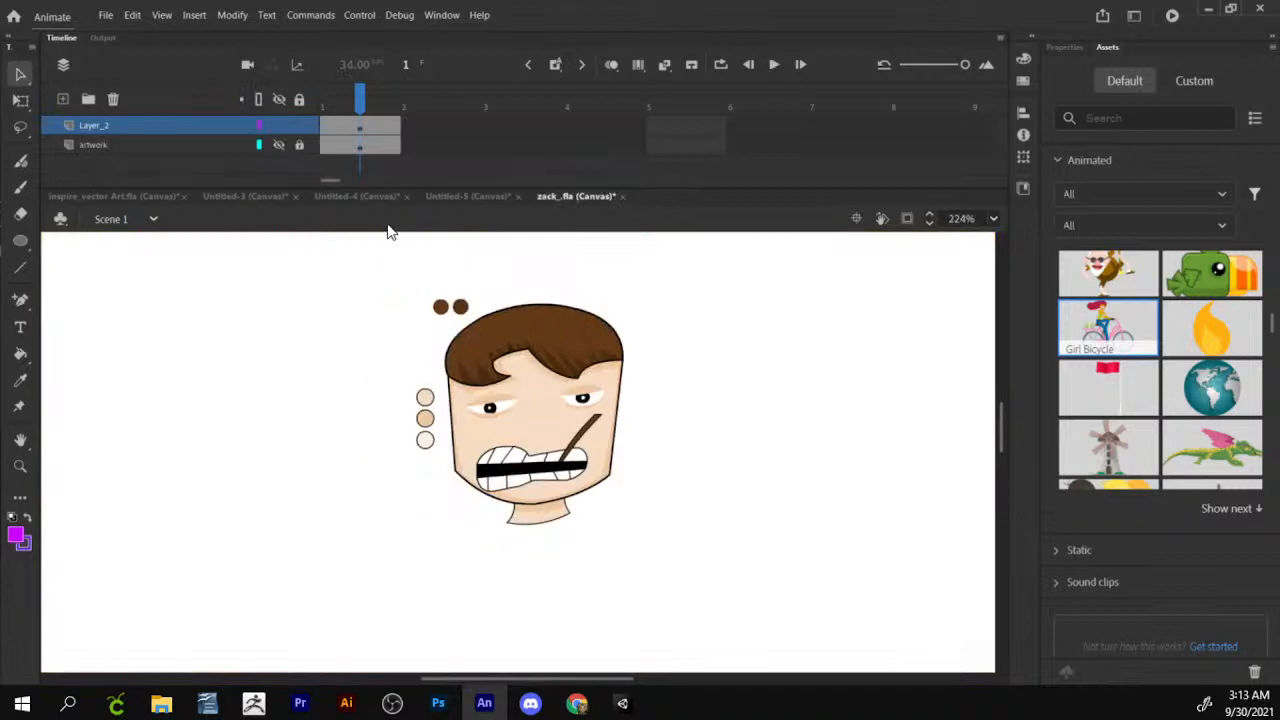
Switch to the Untitled-5 document and trim the left side with the ruler and the bottom strip off the turtle sketch photo.
click(454, 199)
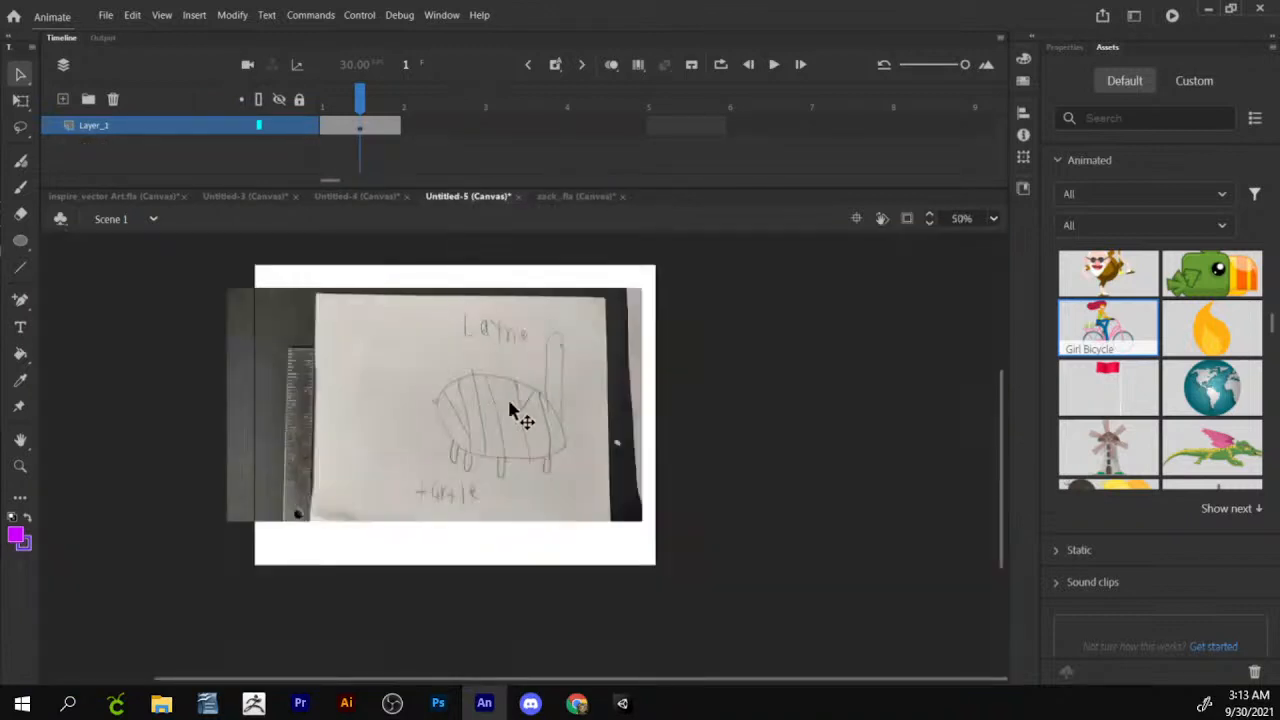
drag(509, 400, 366, 424)
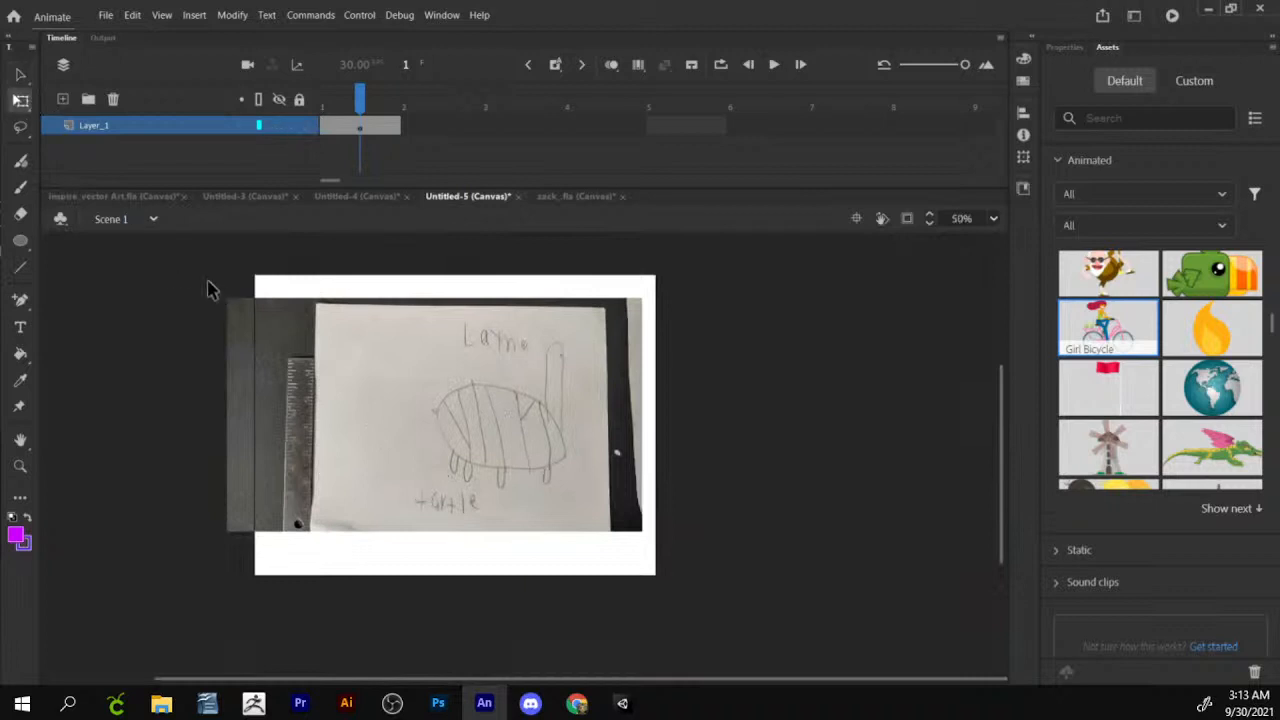
click(510, 487)
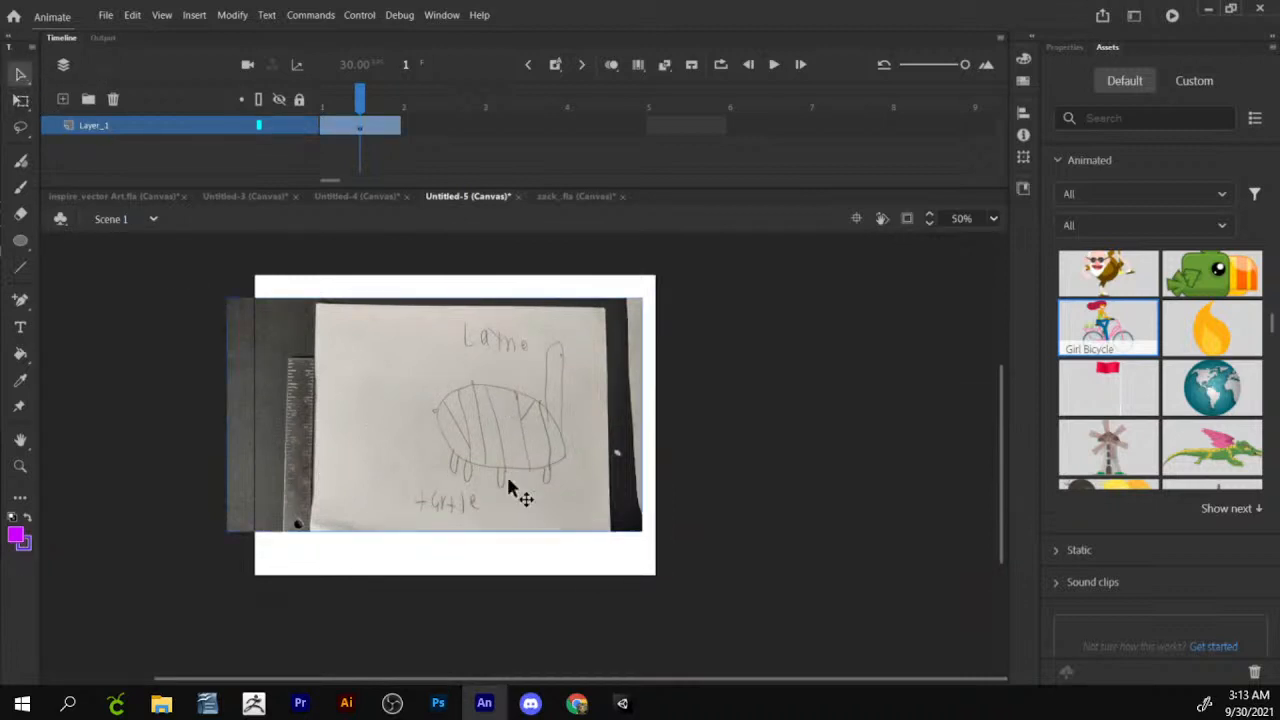
click(195, 287)
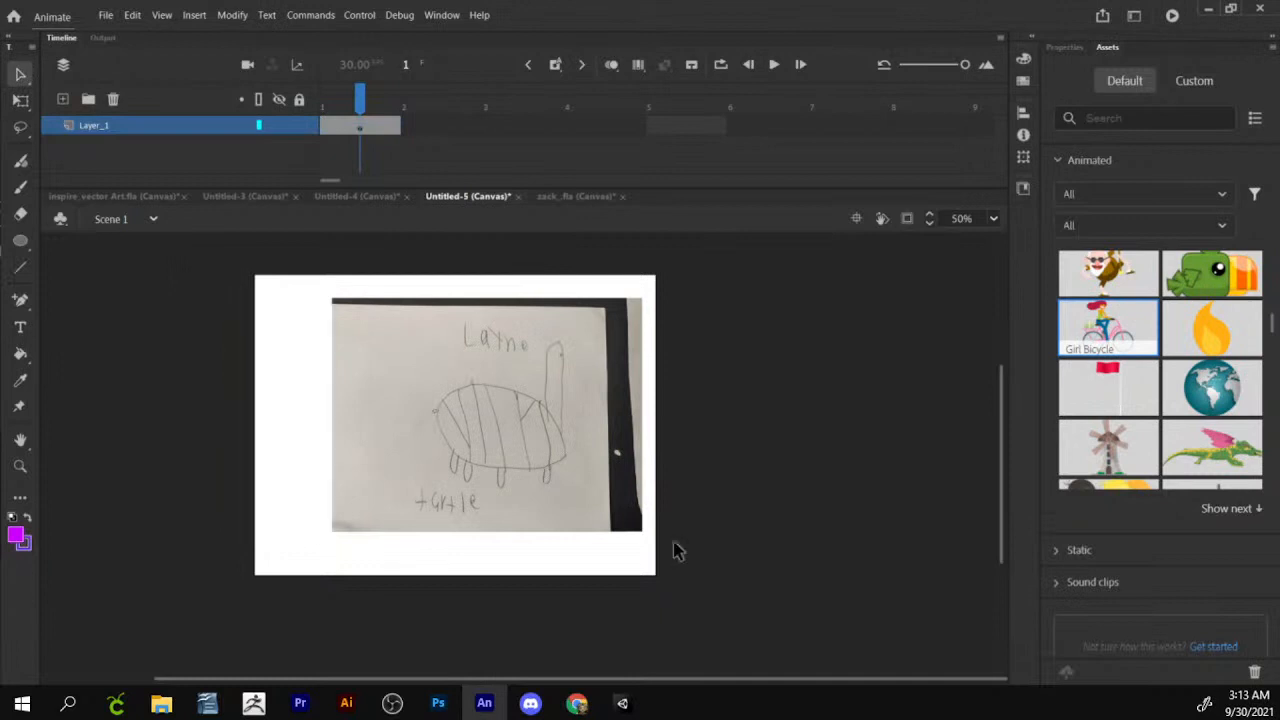
drag(687, 612, 272, 489)
key(Delete)
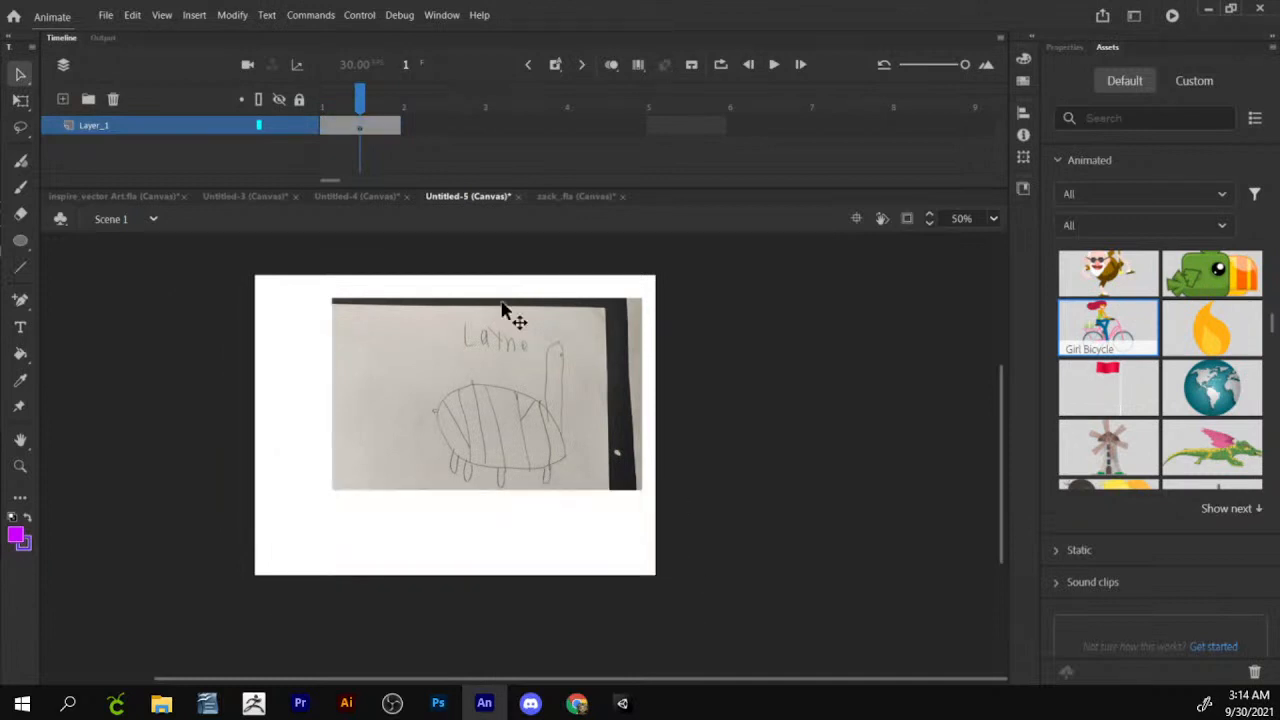
Delete the photo's area with the handwritten name above the turtle's shell and shift the remaining photo down and left.
drag(291, 289, 457, 447)
key(Delete)
key(ctrl+z)
drag(542, 407, 490, 433)
Trim the dark right side and the dark strip above the turtle's head off the photo.
key(q)
drag(627, 305, 538, 567)
key(Delete)
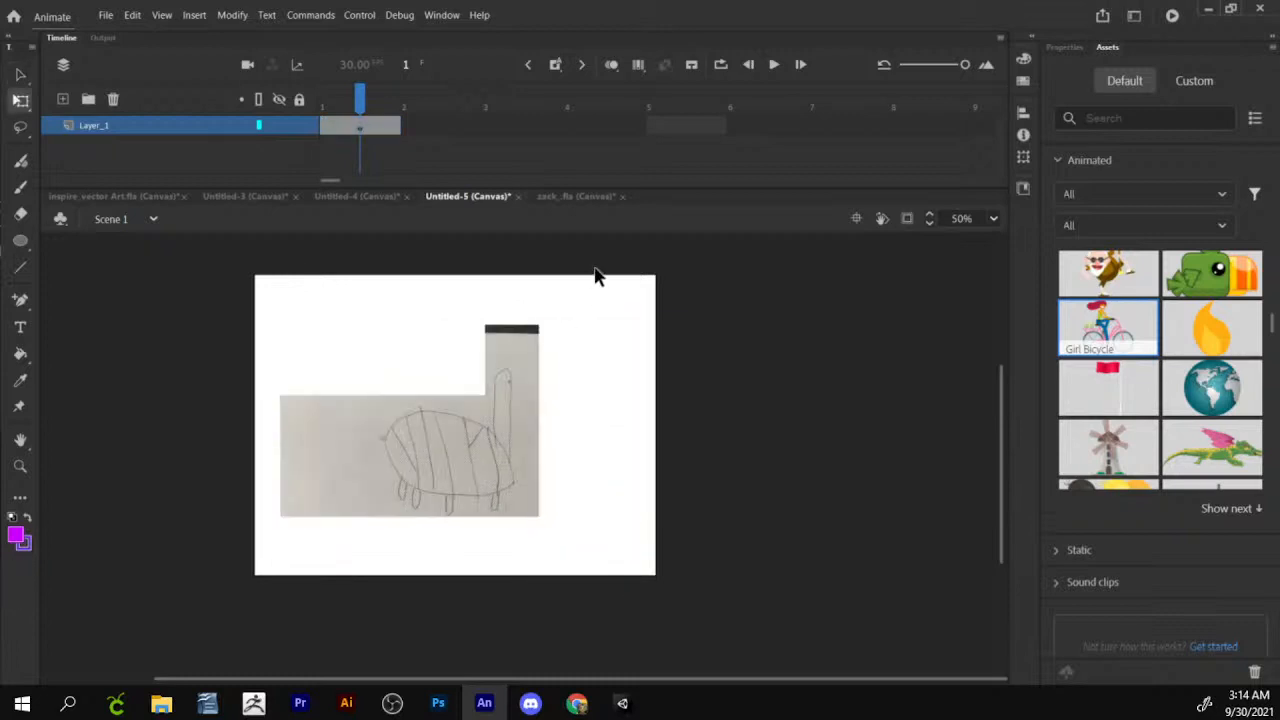
drag(597, 265, 434, 355)
key(Delete)
Enlarge the trimmed turtle photo with Free Transform and delete its empty left margin.
click(541, 385)
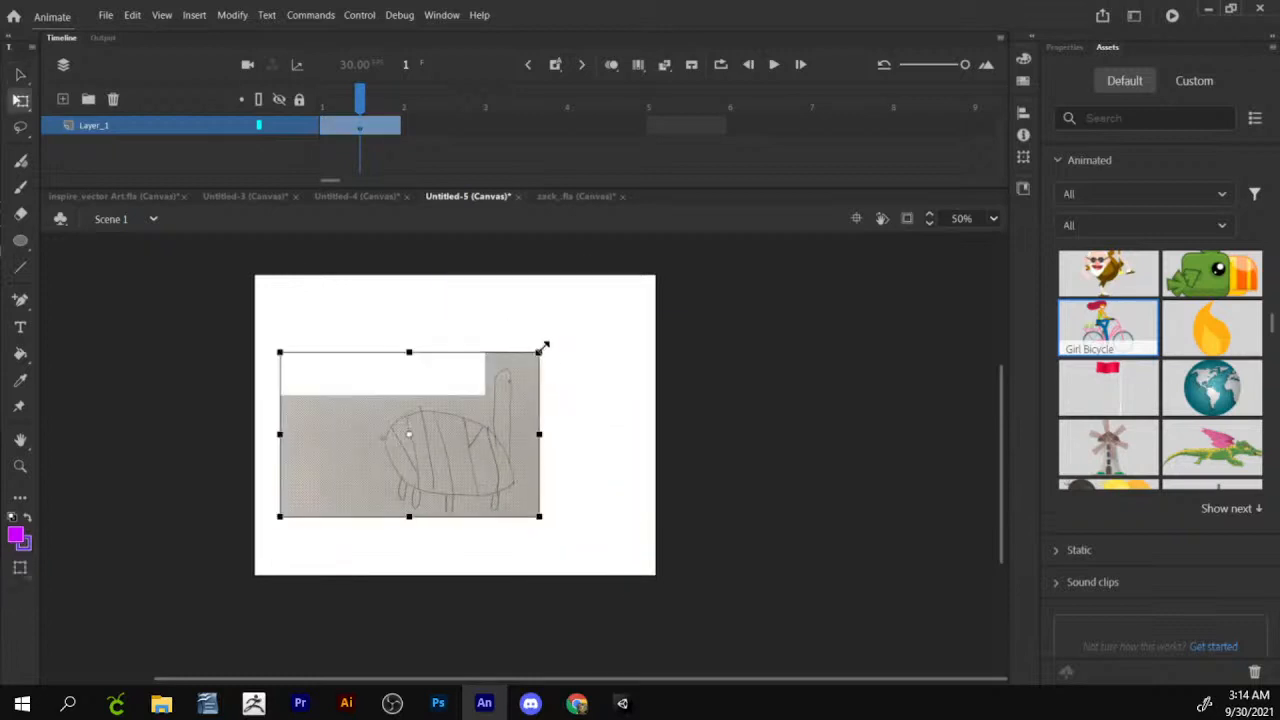
drag(541, 350, 598, 295)
drag(202, 362, 358, 630)
key(Delete)
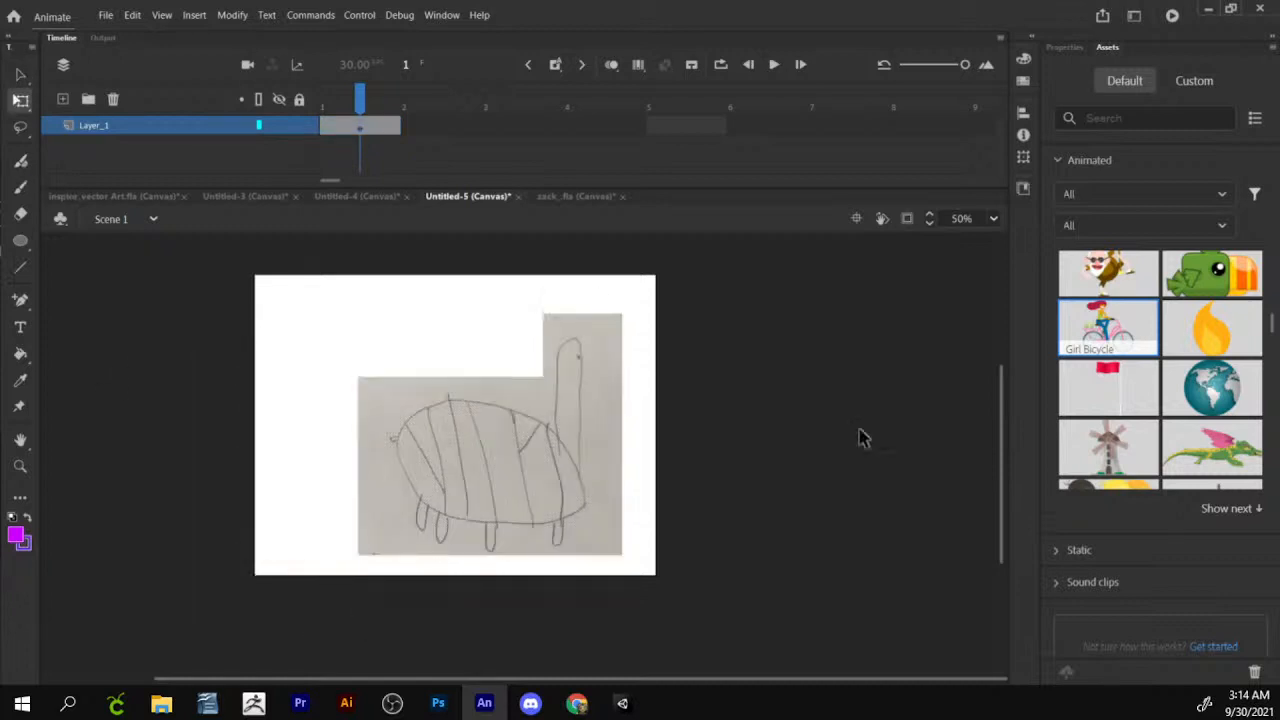
Lock Layer_1 with the turtle photo and add a new layer above it for tracing.
click(593, 387)
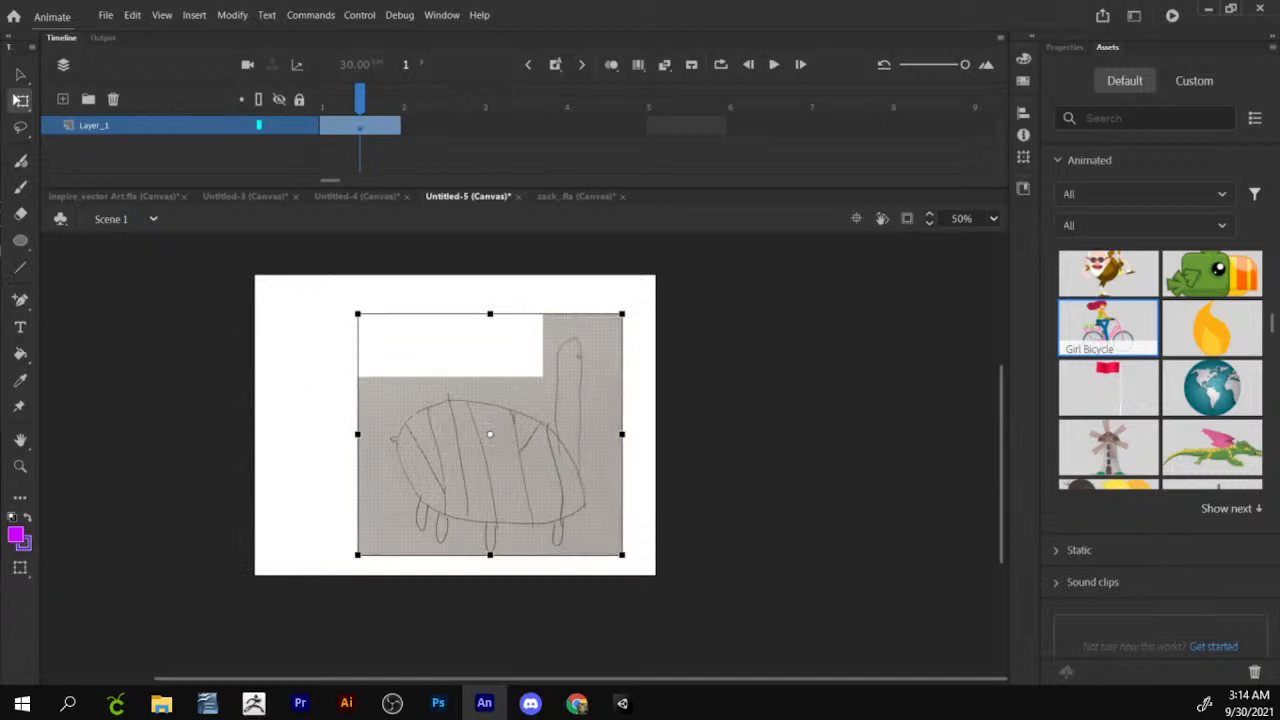
key(alt+Tab)
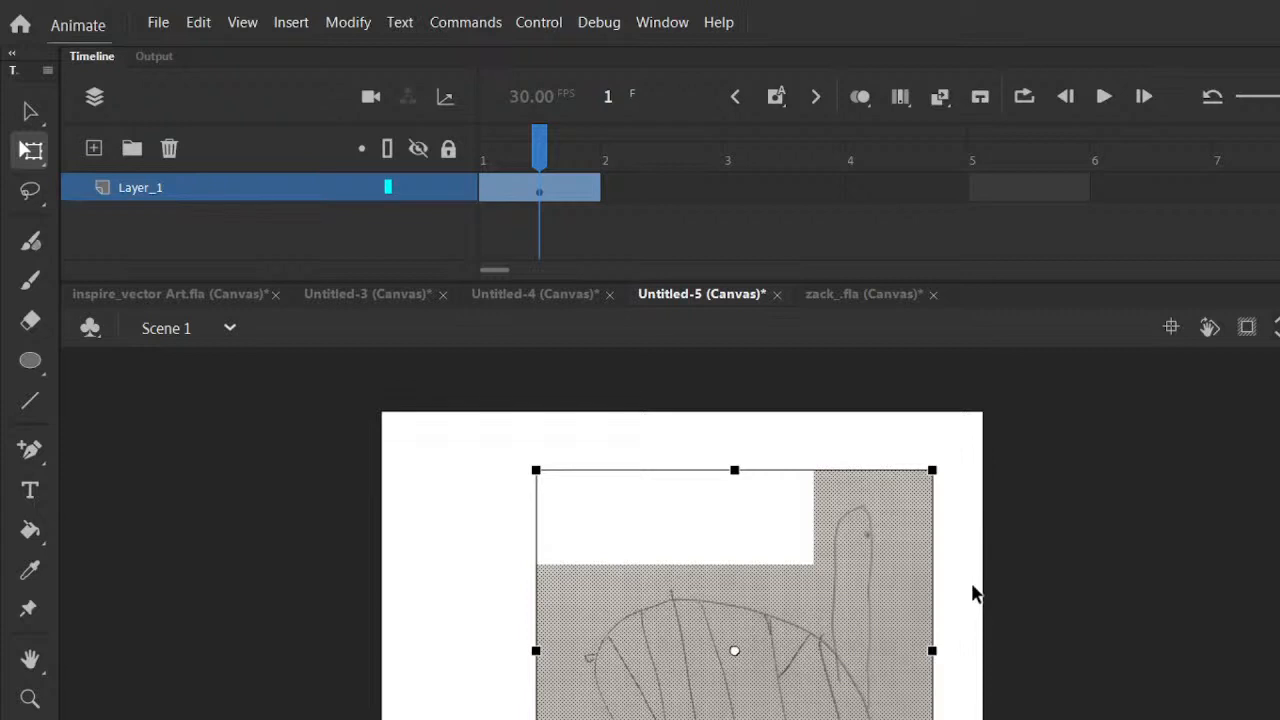
key(z)
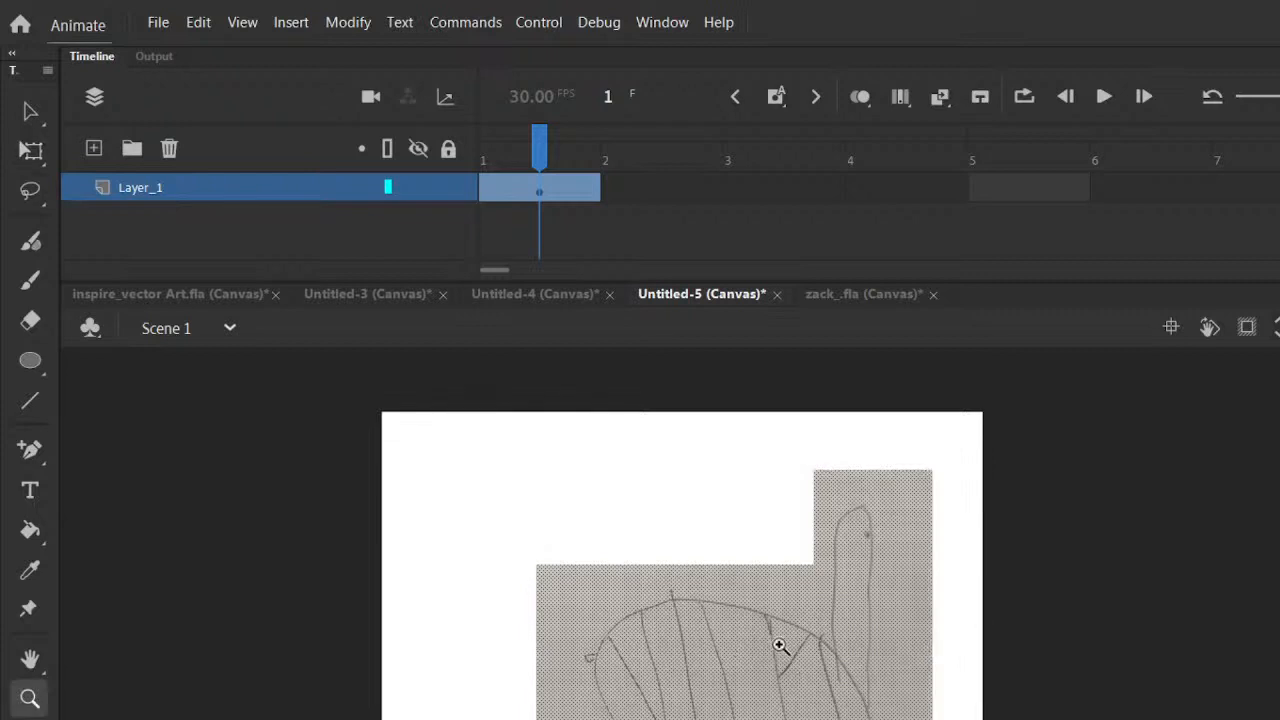
click(782, 648)
drag(842, 637, 753, 610)
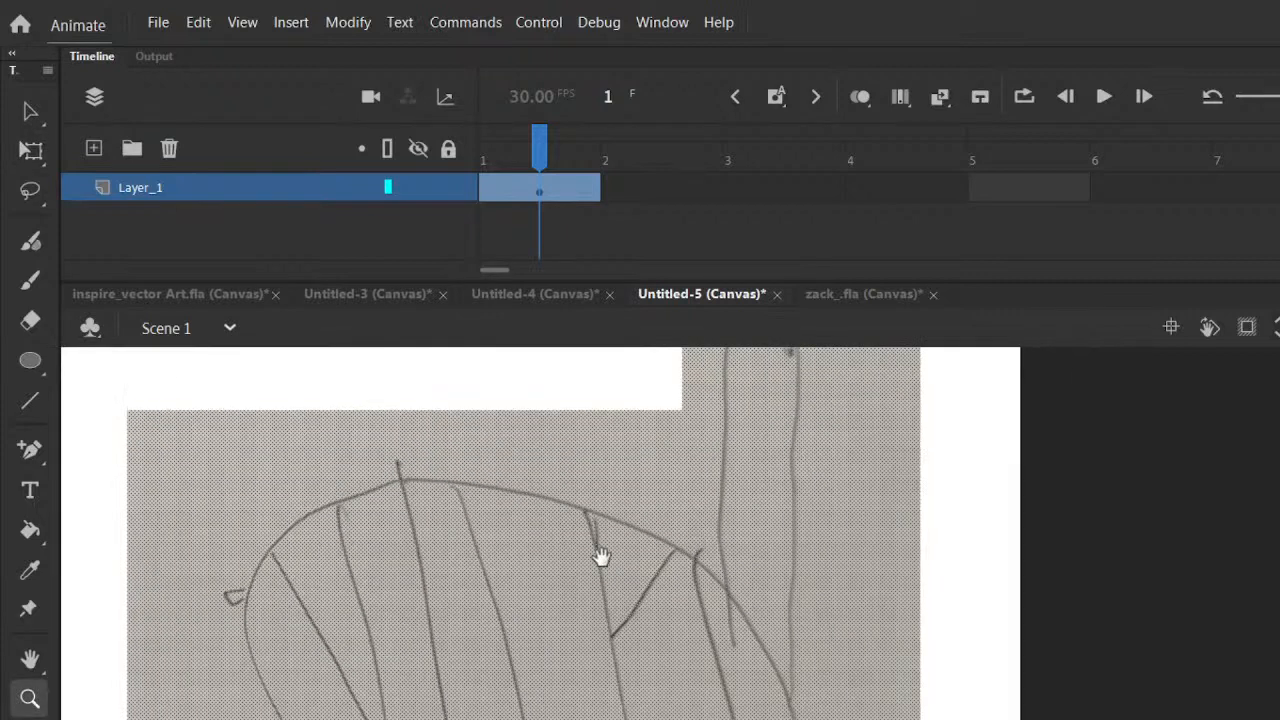
click(32, 283)
mouse_move(574, 442)
mouse_down()
mouse_move(678, 514)
mouse_move(725, 584)
mouse_up()
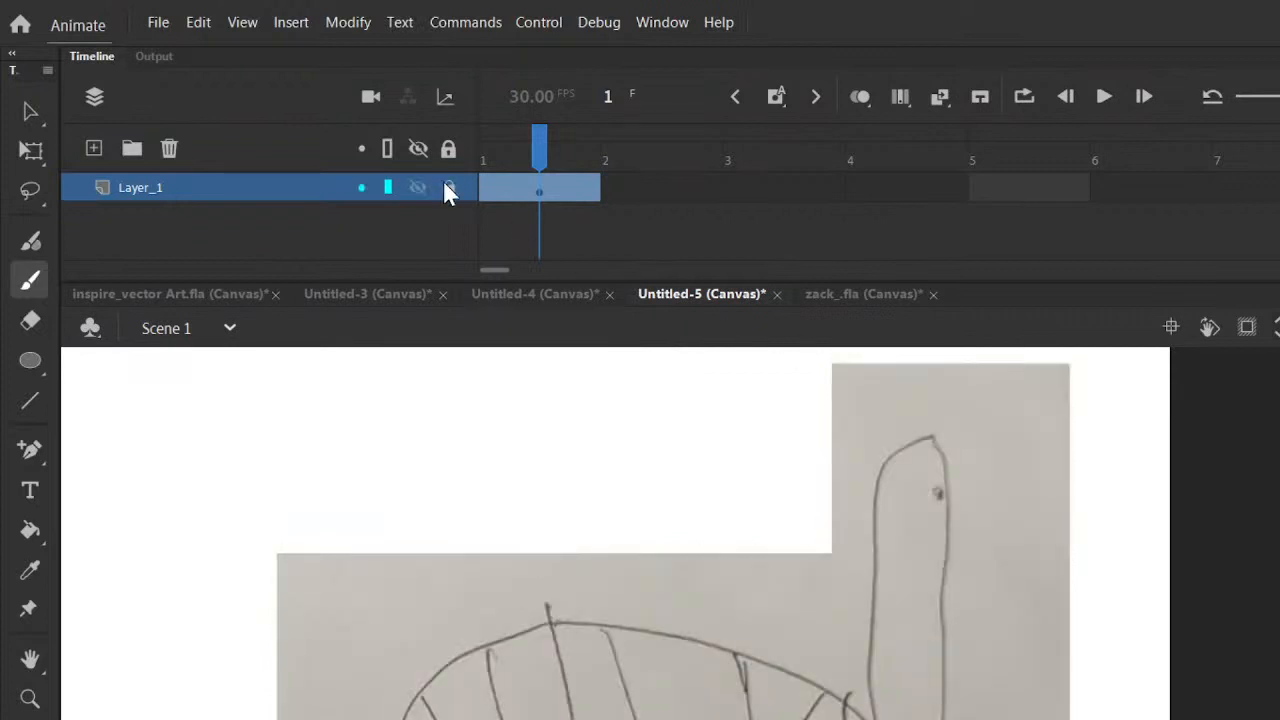
click(448, 190)
click(94, 148)
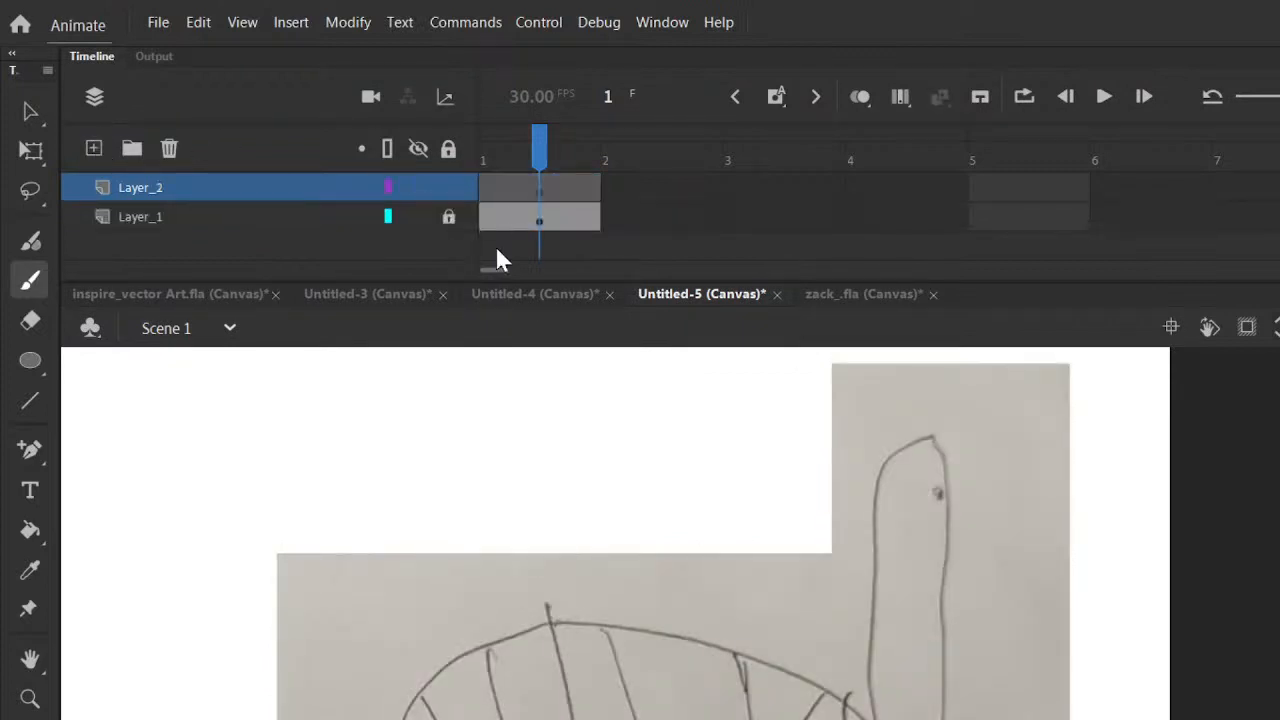
Save the document under the name draw in the inspire charactrs folder.
click(158, 21)
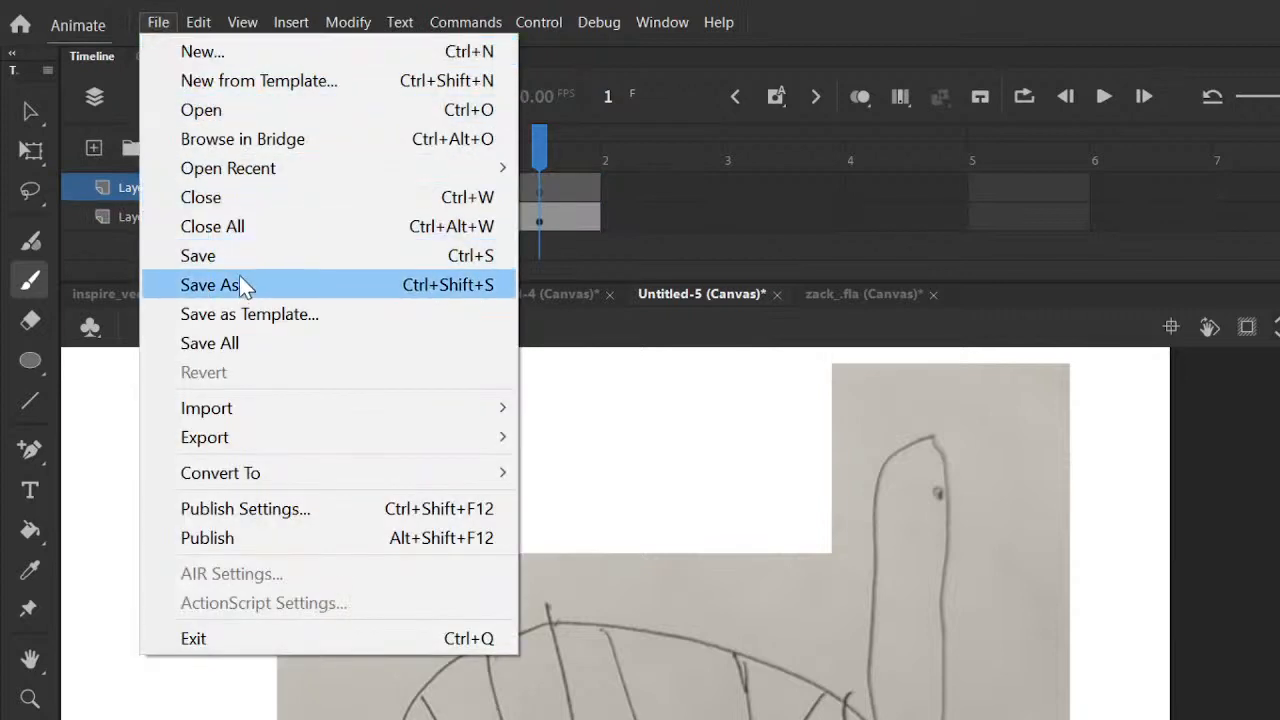
click(237, 285)
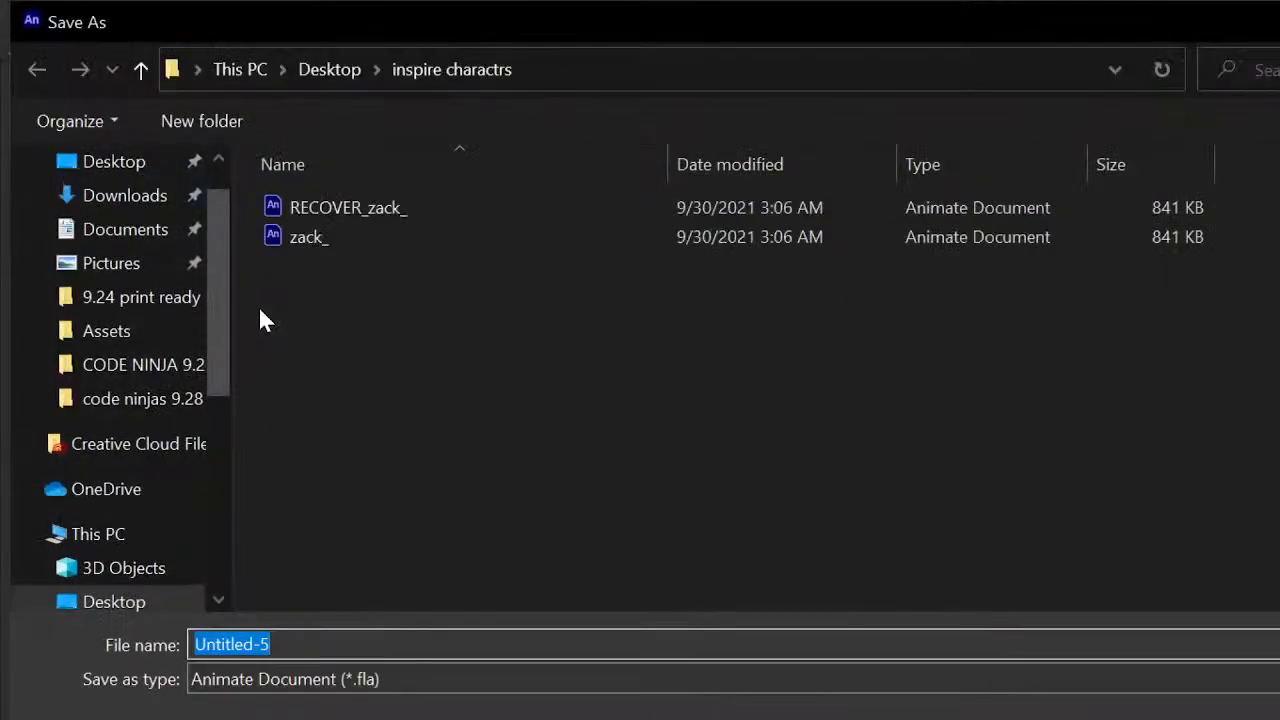
text(draw)
key(Return)
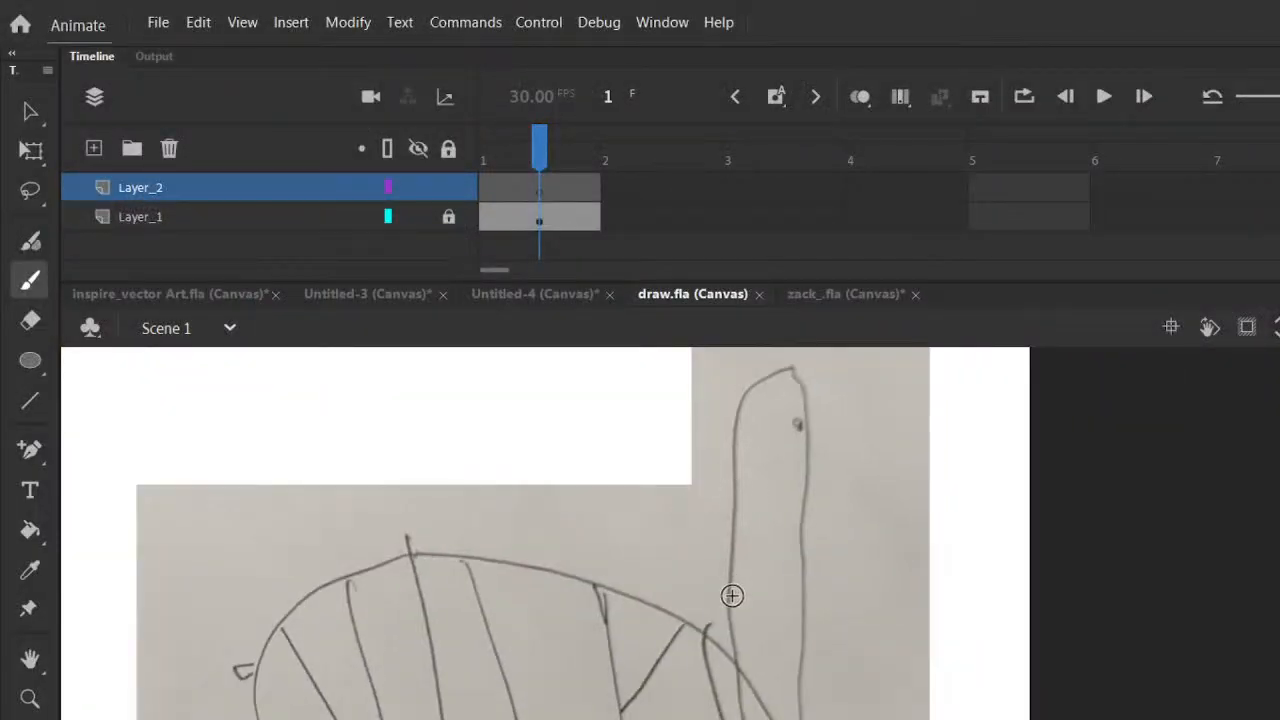
Set the Classic Brush fill to dark red, try a short stroke beside the sketch and undo it.
scroll(510, 431, down, 3)
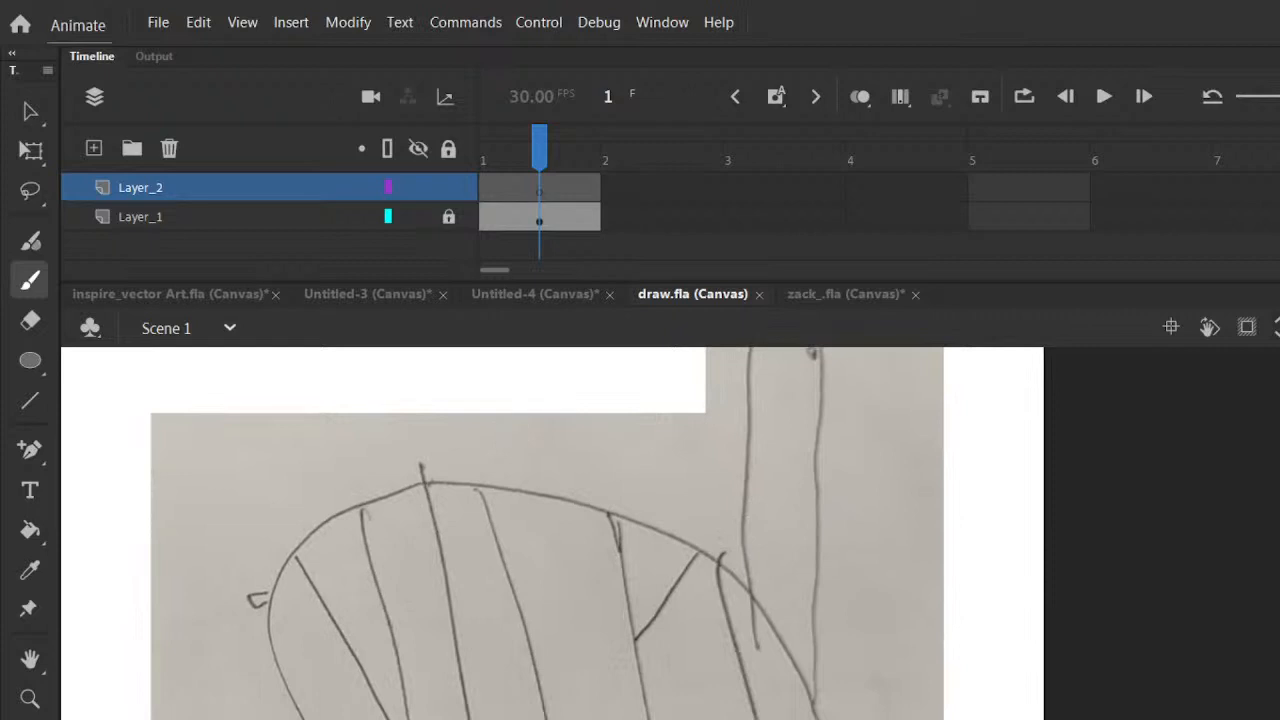
click(30, 719)
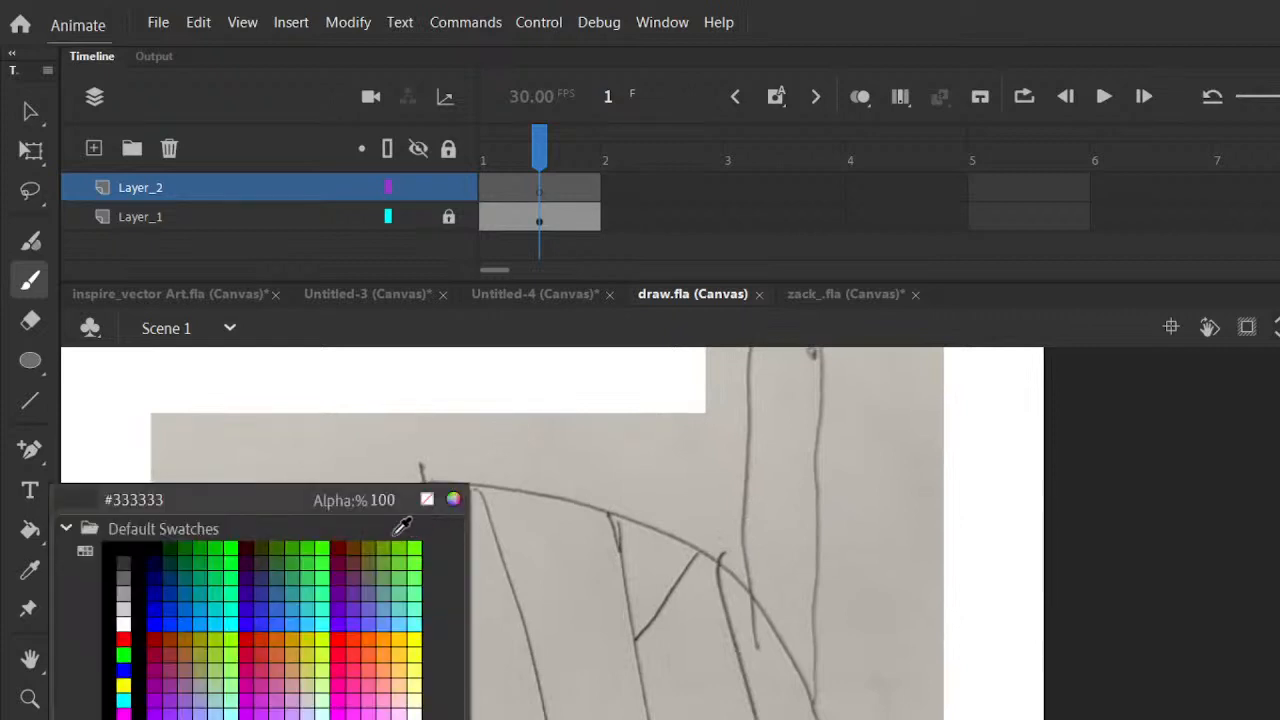
click(350, 543)
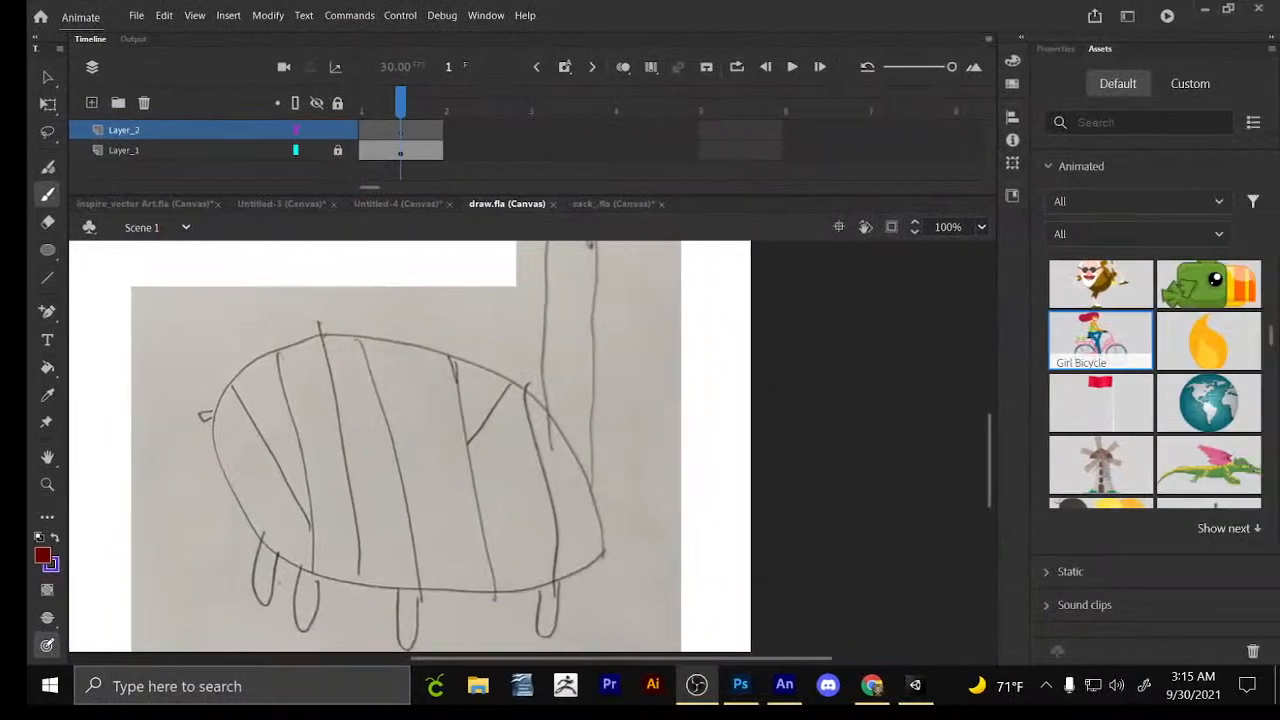
mouse_move(698, 415)
mouse_down()
mouse_move(675, 435)
mouse_move(686, 478)
mouse_up()
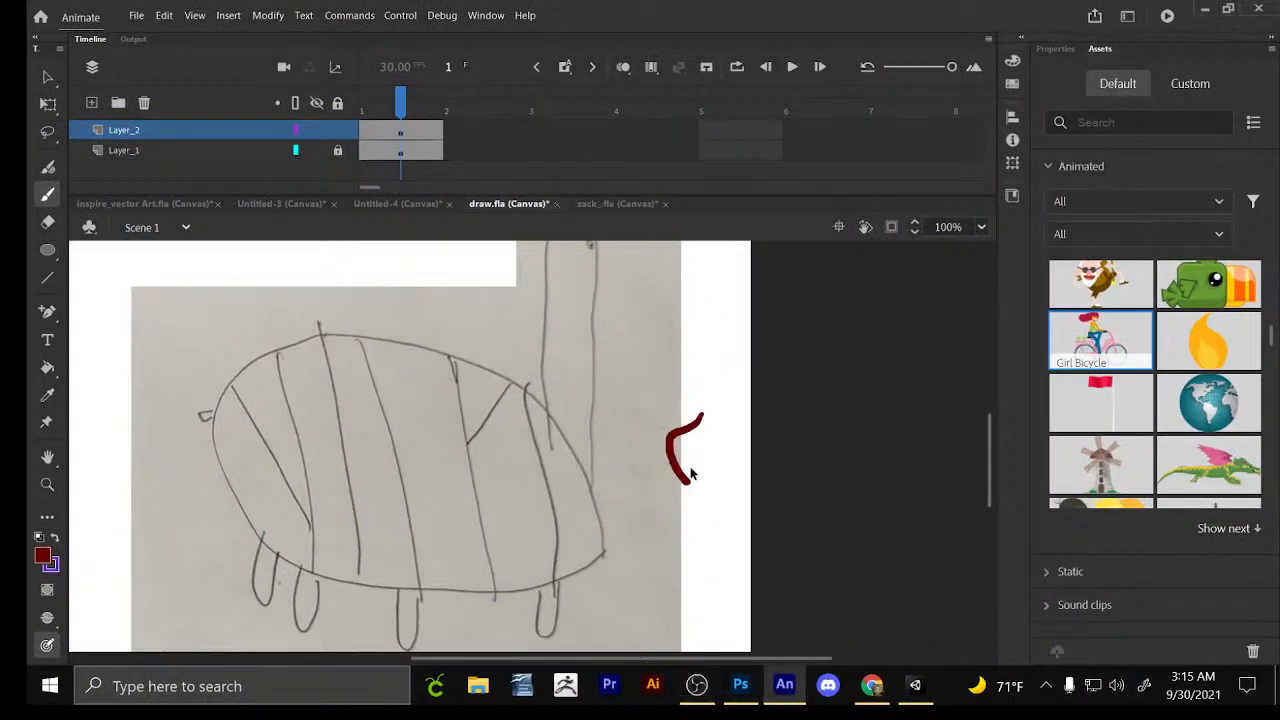
key(ctrl+z)
scroll(569, 457, up, 2)
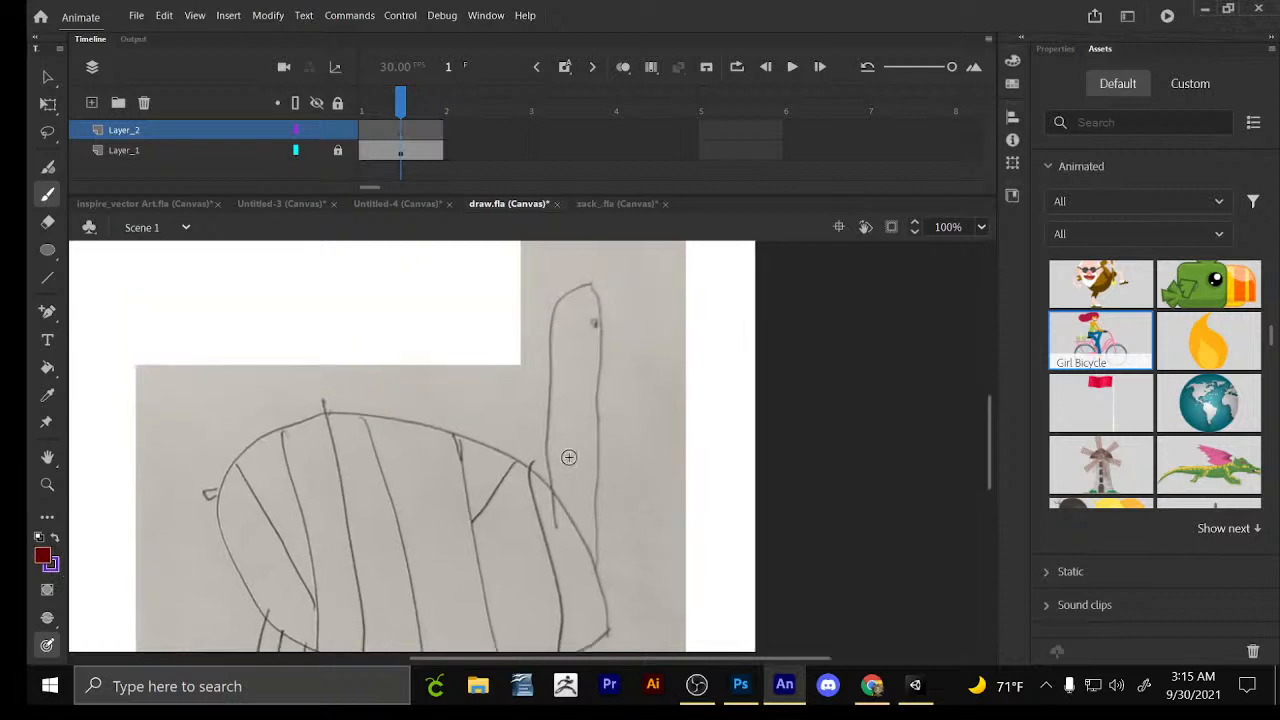
Reduce the Classic Brush size to 9 and undo the test stroke on the blank part of the stage.
click(1055, 49)
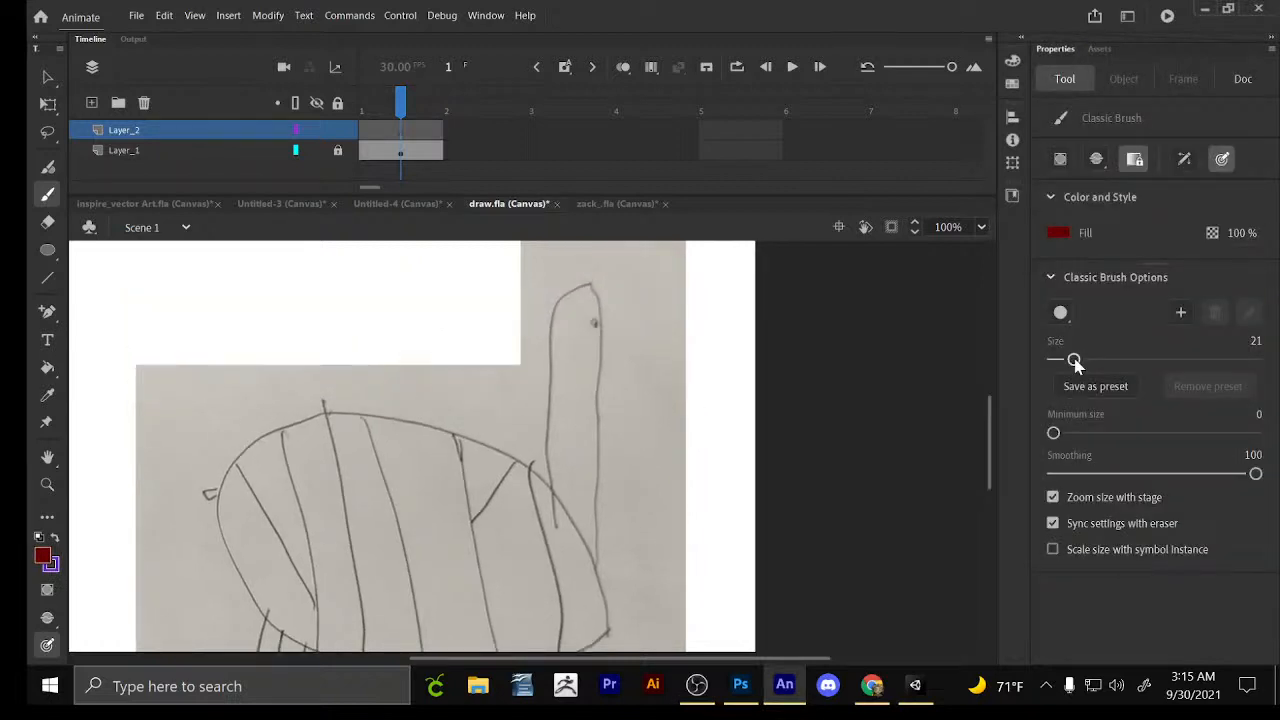
drag(1074, 360, 1061, 360)
key(ctrl+z)
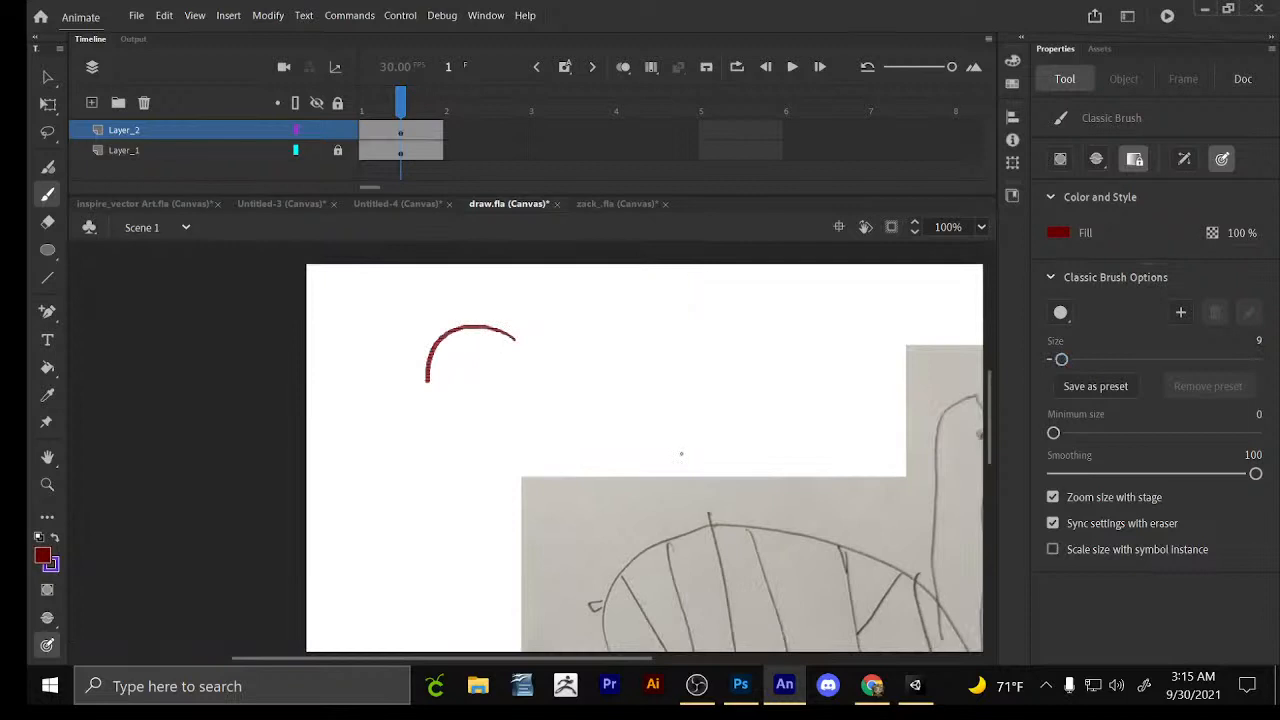
key(ctrl+z)
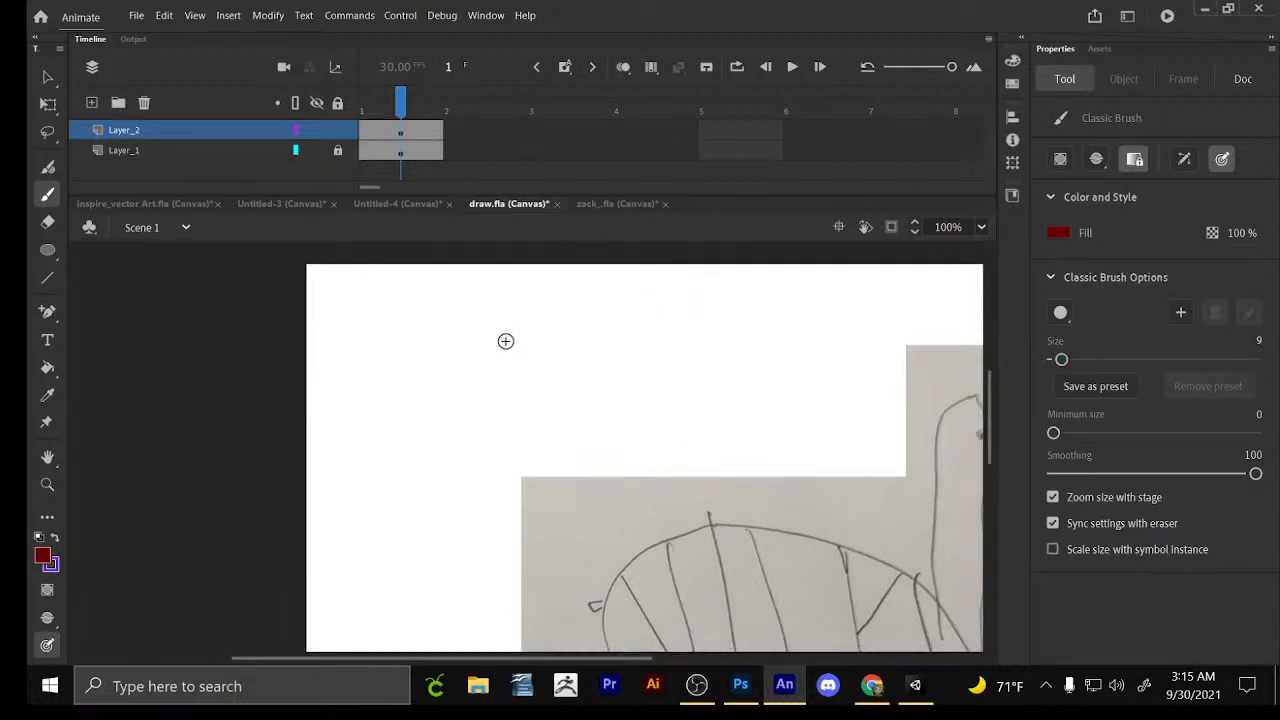
Trace the shell's rear edge, the start of its underside and the rearmost leg in dark red on Layer_2.
mouse_move(729, 530)
mouse_down()
mouse_move(437, 314)
mouse_move(599, 297)
mouse_move(594, 331)
mouse_move(583, 323)
mouse_up()
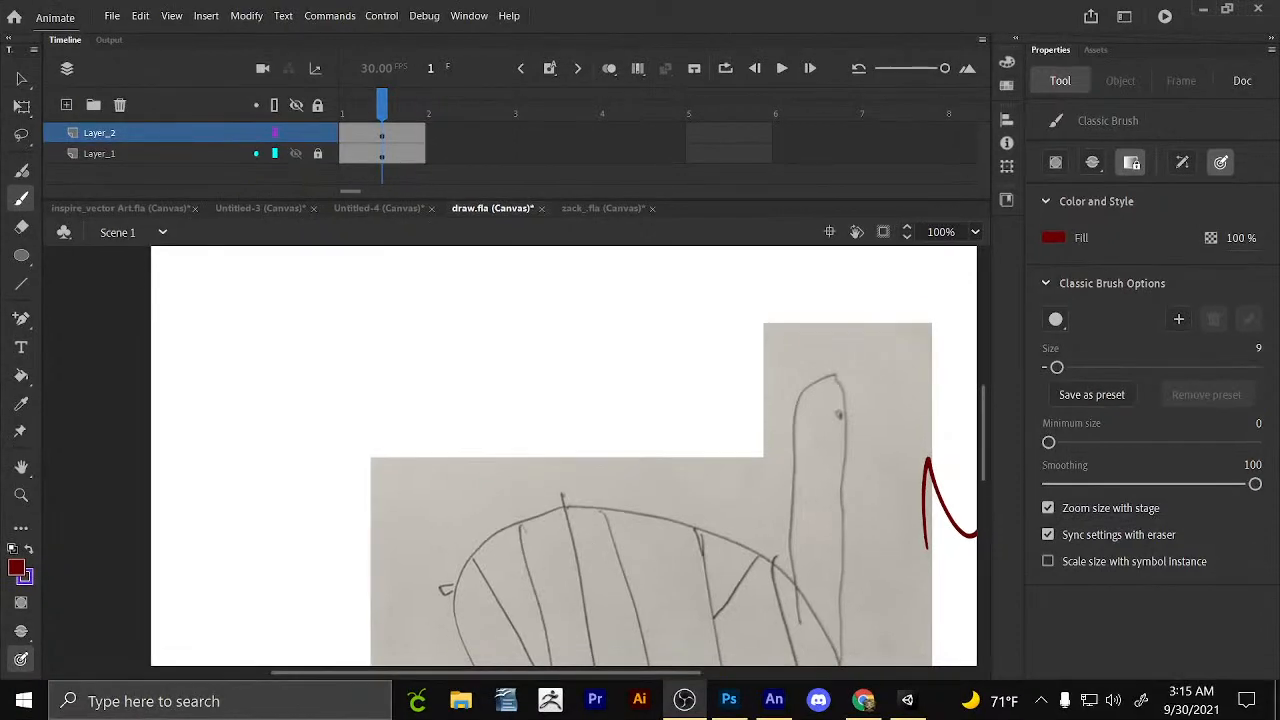
drag(466, 429, 381, 323)
key(space)
drag(657, 541, 360, 286)
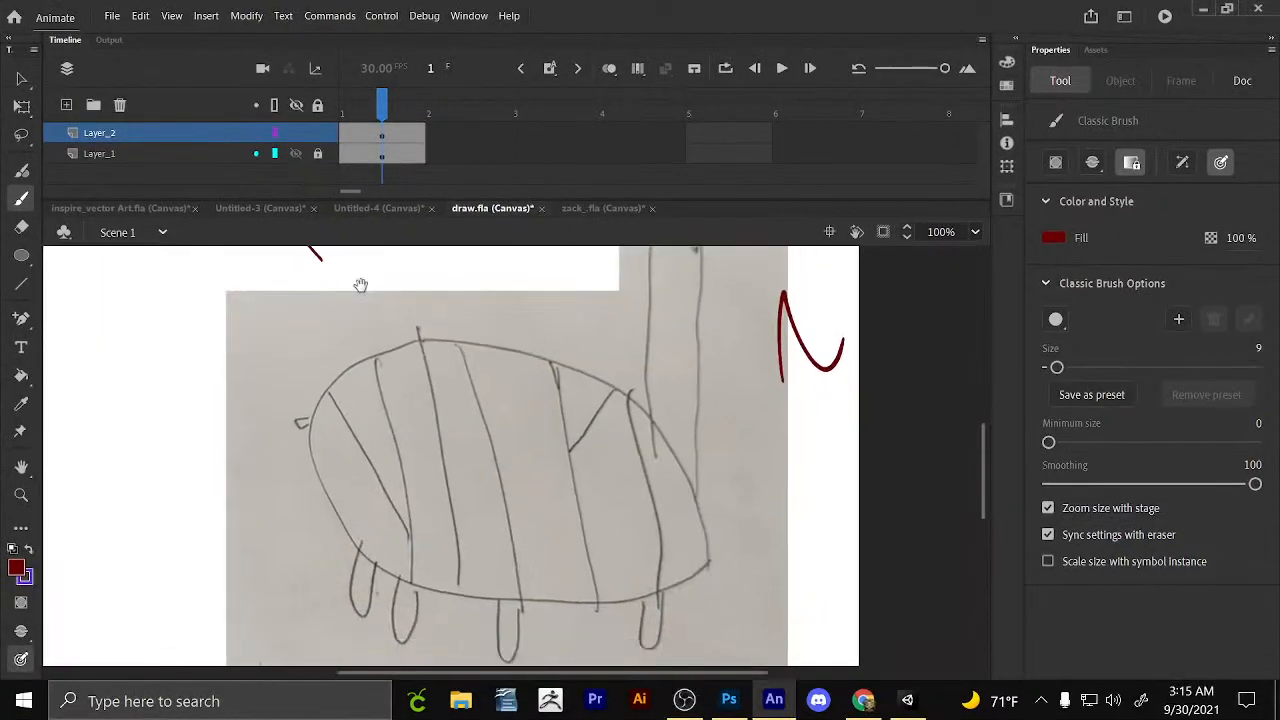
mouse_move(331, 382)
mouse_down()
mouse_move(310, 428)
mouse_move(318, 488)
mouse_move(376, 562)
mouse_move(452, 592)
mouse_move(314, 459)
mouse_move(243, 472)
mouse_move(241, 499)
mouse_move(257, 502)
mouse_move(261, 456)
mouse_up()
key(space)
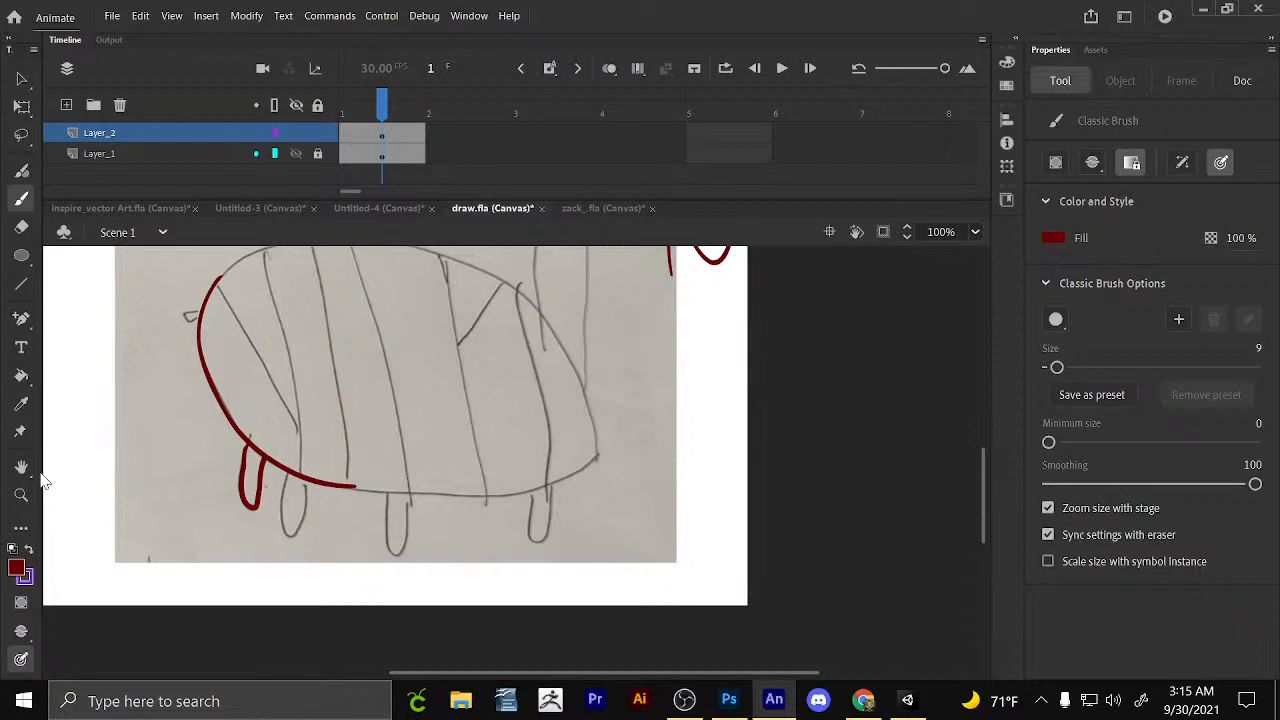
Fill the traced rear leg with yellow using the Paint Bucket.
click(23, 378)
click(22, 568)
click(189, 438)
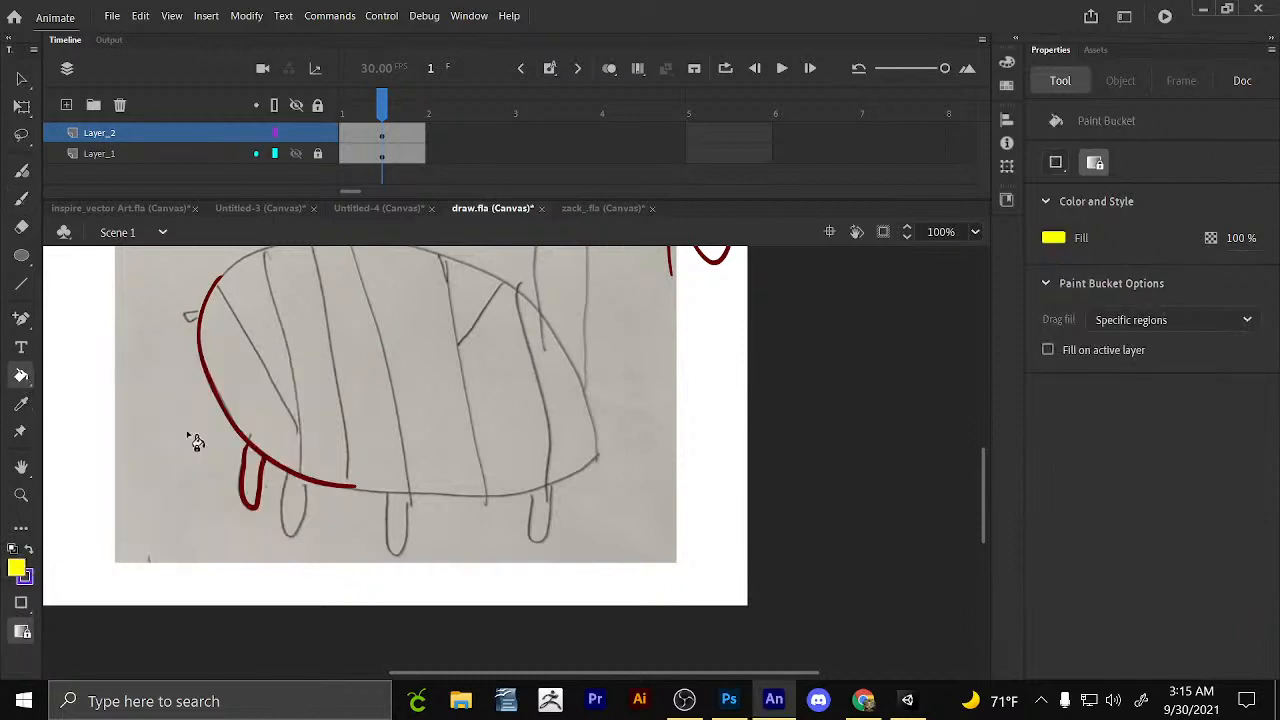
click(251, 472)
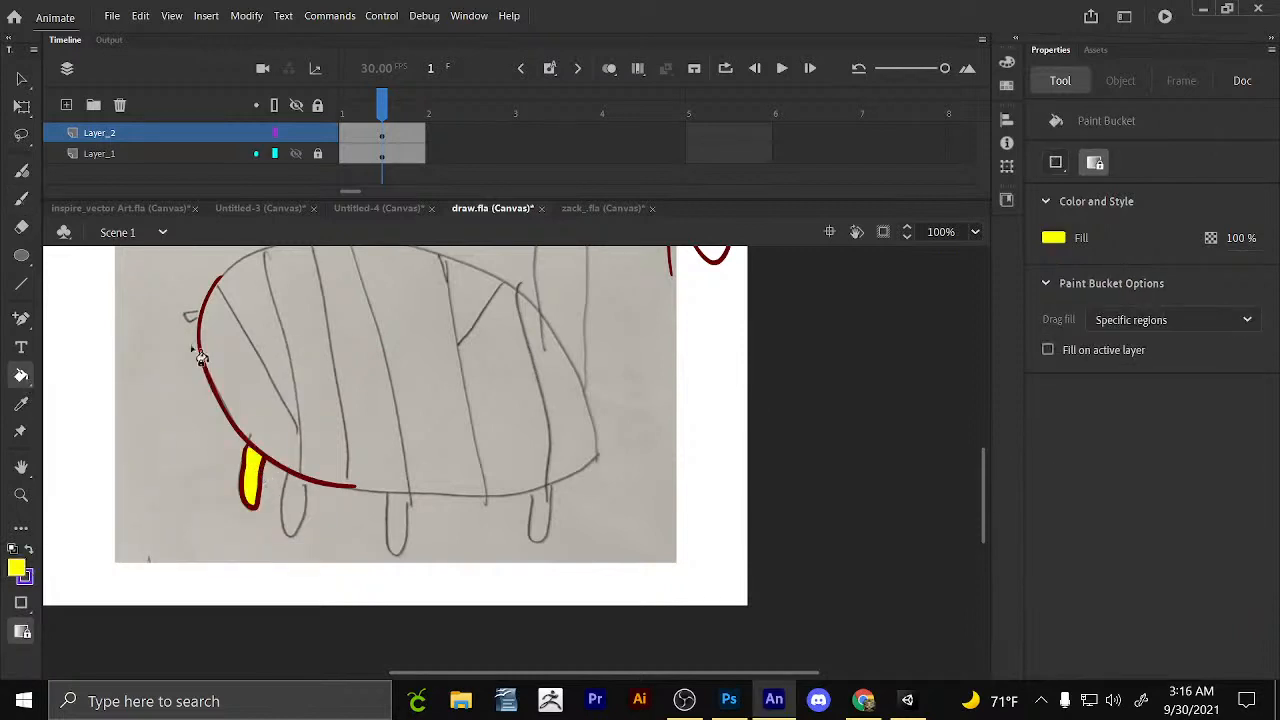
Return to the dark red Classic Brush and trace the rest of the shell outline plus the neck and head.
click(21, 198)
scroll(409, 457, right, 5)
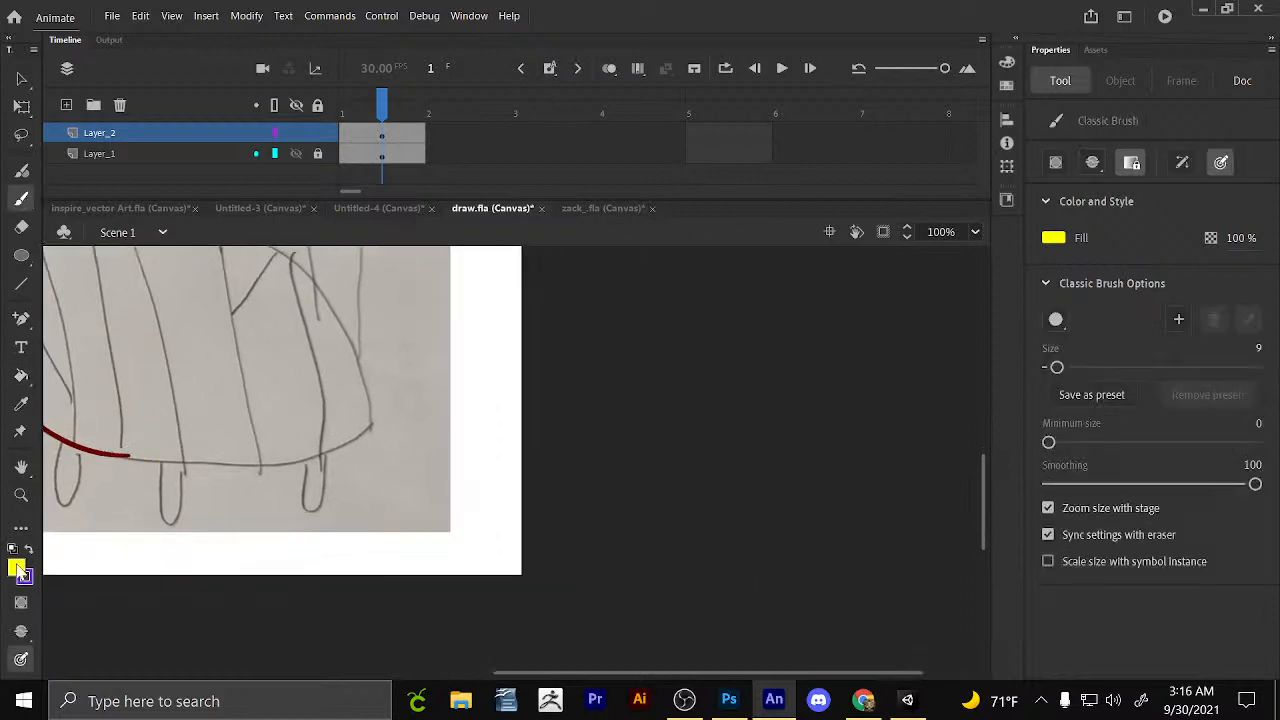
click(18, 570)
click(211, 388)
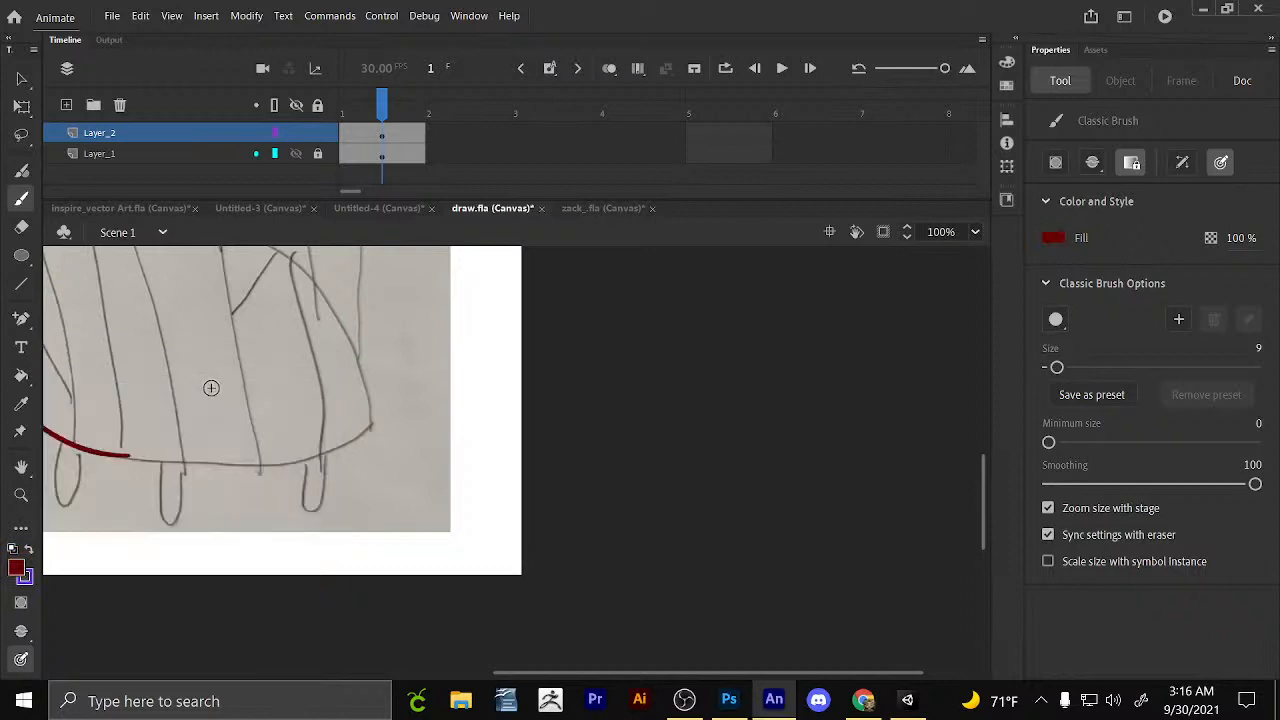
mouse_move(118, 455)
mouse_down()
mouse_move(252, 464)
mouse_move(320, 455)
mouse_move(372, 424)
mouse_up()
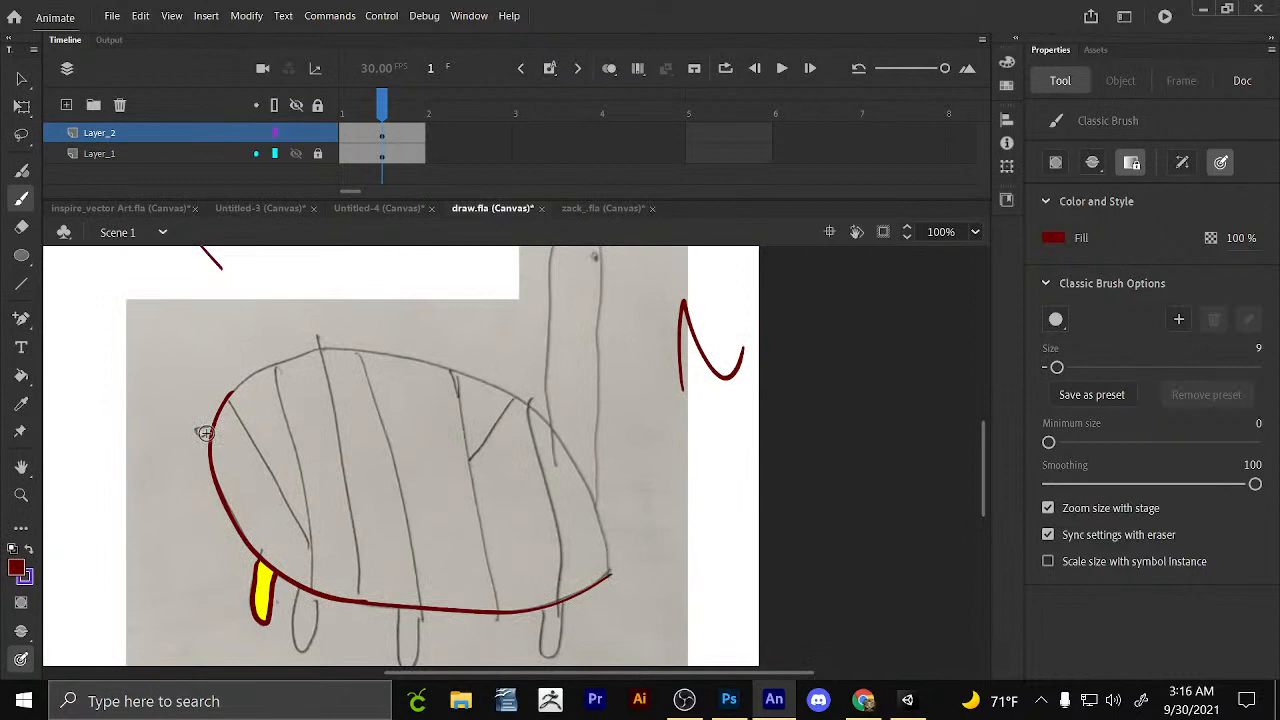
mouse_move(230, 393)
mouse_down()
mouse_move(278, 358)
mouse_move(334, 346)
mouse_move(468, 374)
mouse_move(552, 430)
mouse_move(606, 528)
mouse_move(612, 572)
mouse_up()
drag(670, 430, 636, 573)
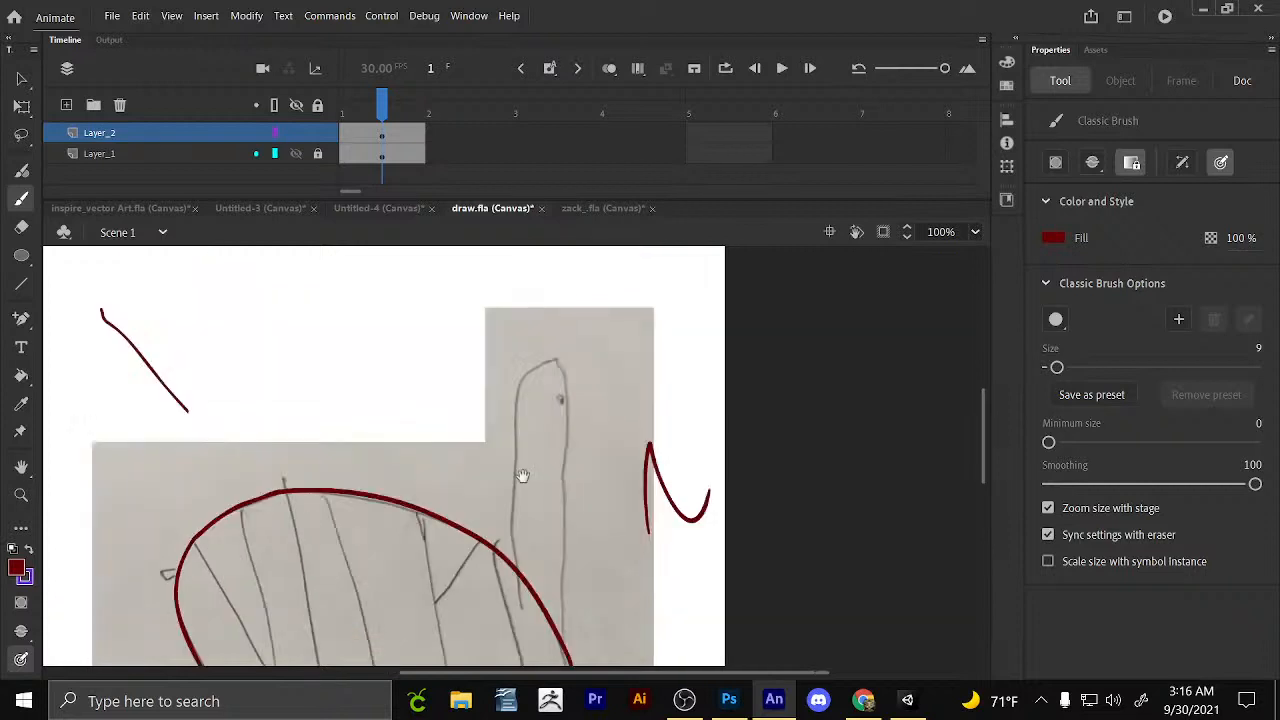
mouse_move(517, 572)
mouse_down()
mouse_move(521, 378)
mouse_move(558, 361)
mouse_move(565, 645)
mouse_up()
Set the brush size to 1 and trace the turtle's eye and pupil inside the head.
key(z)
click(562, 403)
click(564, 405)
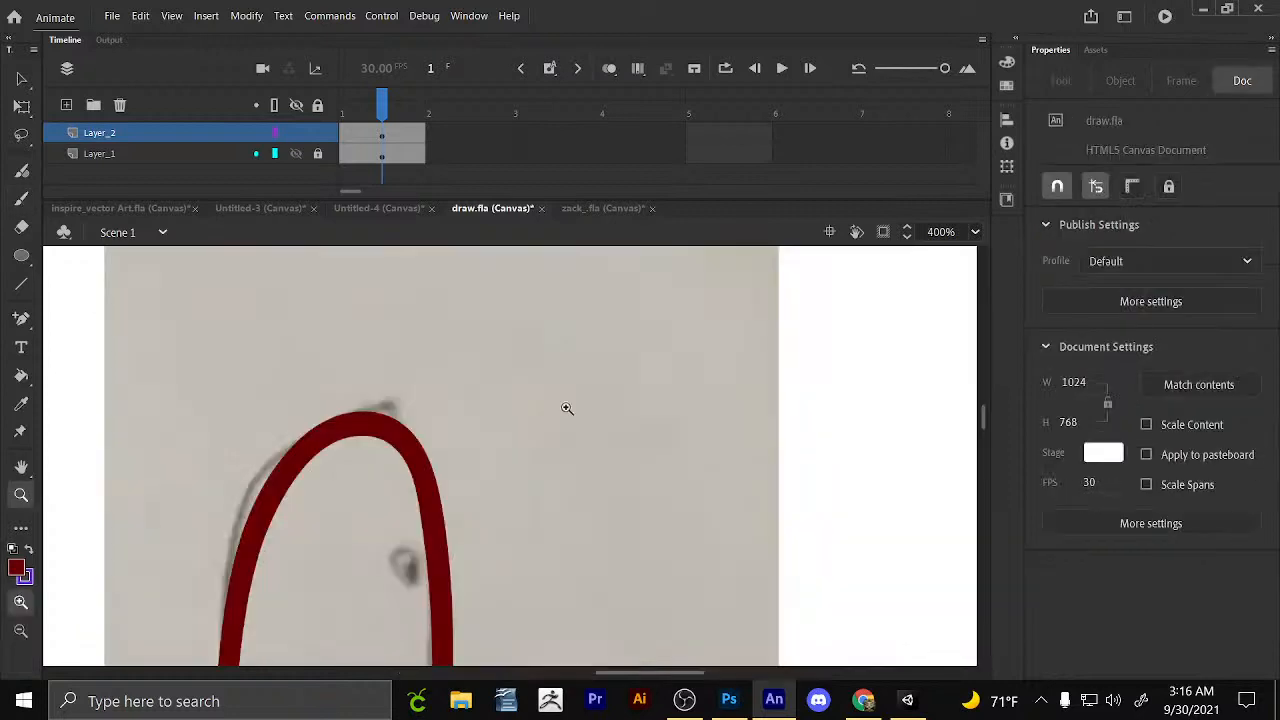
click(567, 409)
drag(375, 636, 603, 331)
key(b)
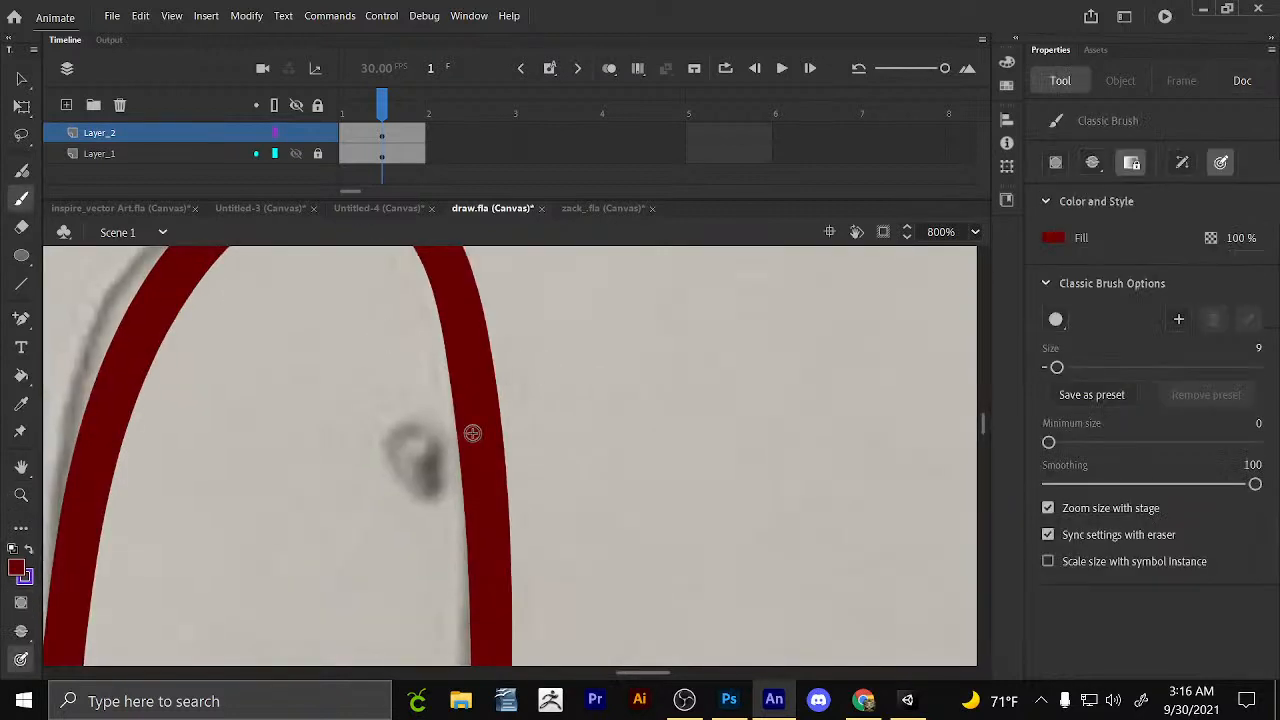
drag(1057, 367, 1046, 367)
mouse_move(411, 428)
mouse_down()
mouse_move(386, 458)
mouse_move(430, 492)
mouse_move(435, 443)
mouse_move(403, 422)
mouse_move(431, 492)
mouse_move(432, 472)
mouse_up()
Set the brush size to 3 and trace the tail, the shell's stripes and its short diagonal line.
key(z)
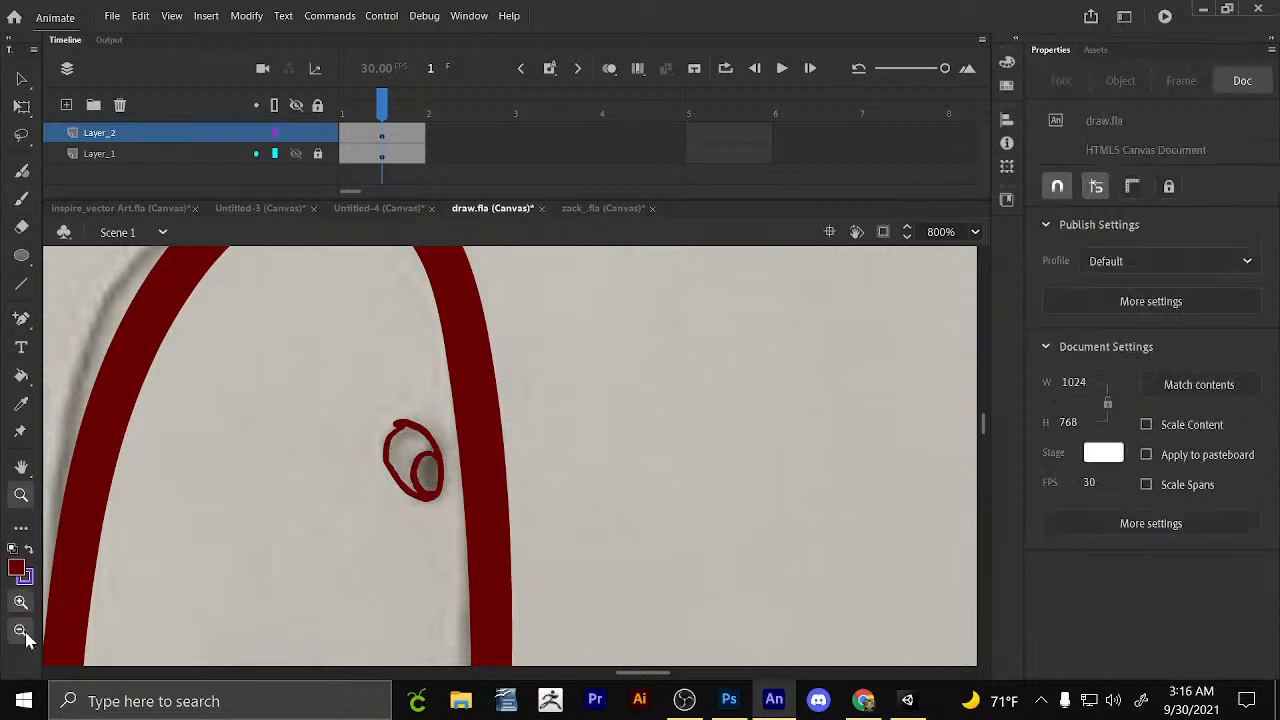
key(ctrl+1)
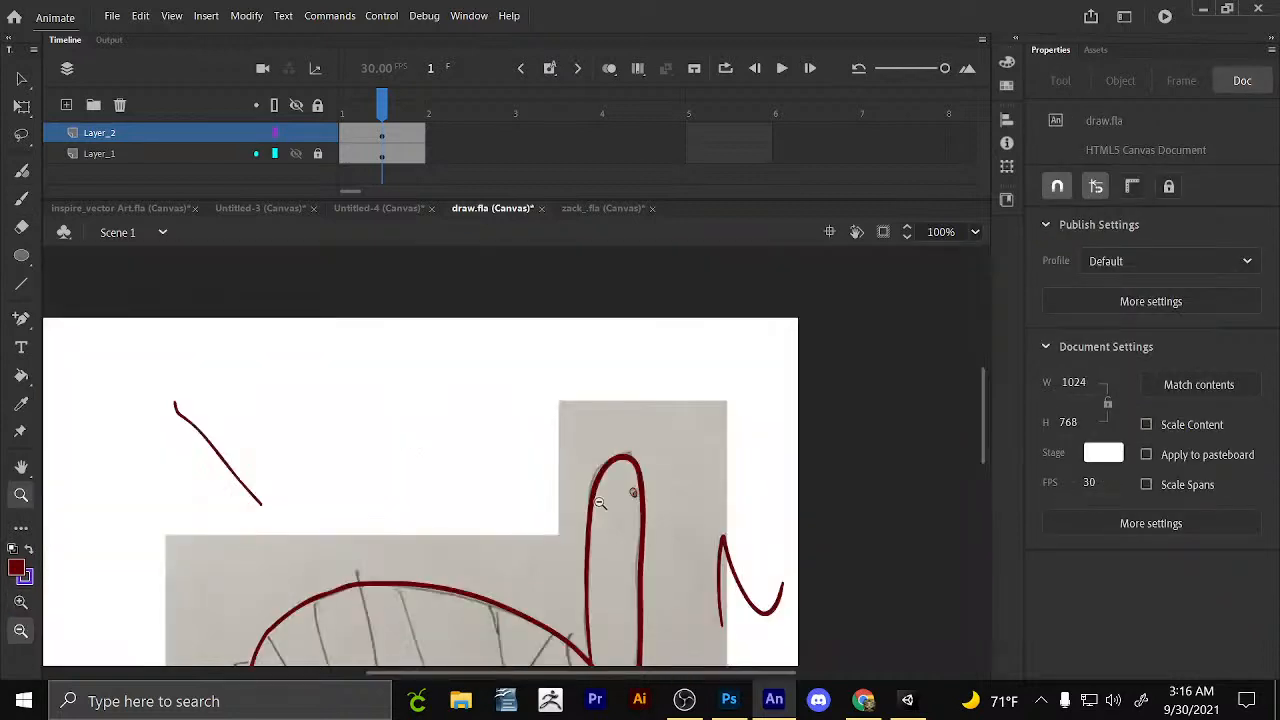
drag(599, 503, 466, 321)
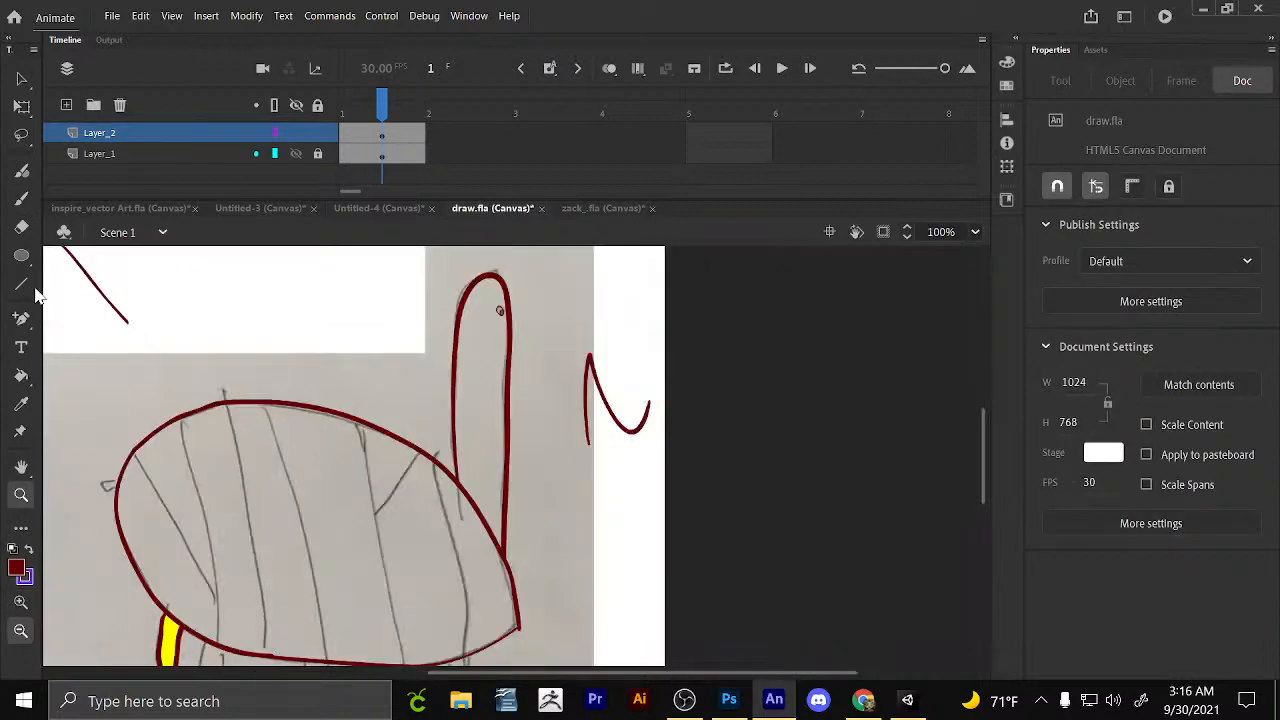
click(22, 199)
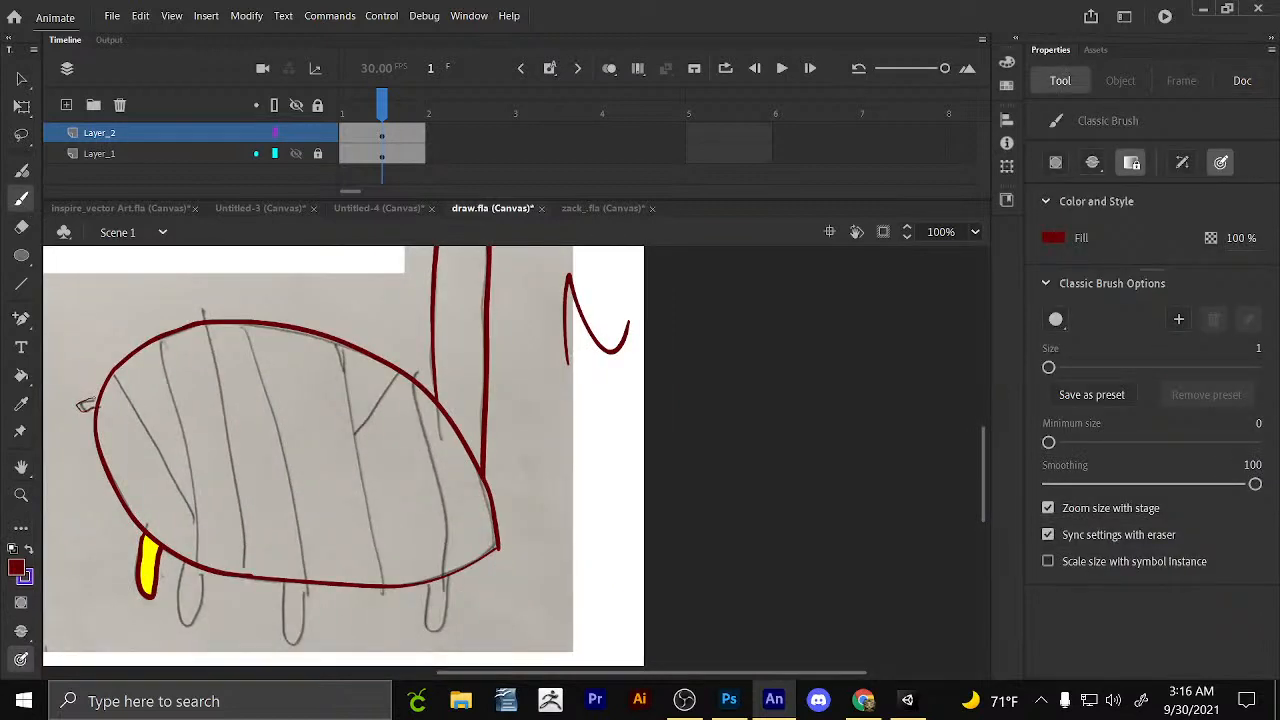
click(1260, 350)
text(3)
key(Return)
mouse_move(94, 400)
mouse_down()
mouse_move(80, 404)
mouse_move(147, 433)
mouse_move(198, 564)
mouse_up()
drag(162, 341, 194, 540)
drag(204, 312, 254, 576)
drag(246, 322, 306, 578)
drag(336, 346, 382, 584)
drag(355, 432, 397, 376)
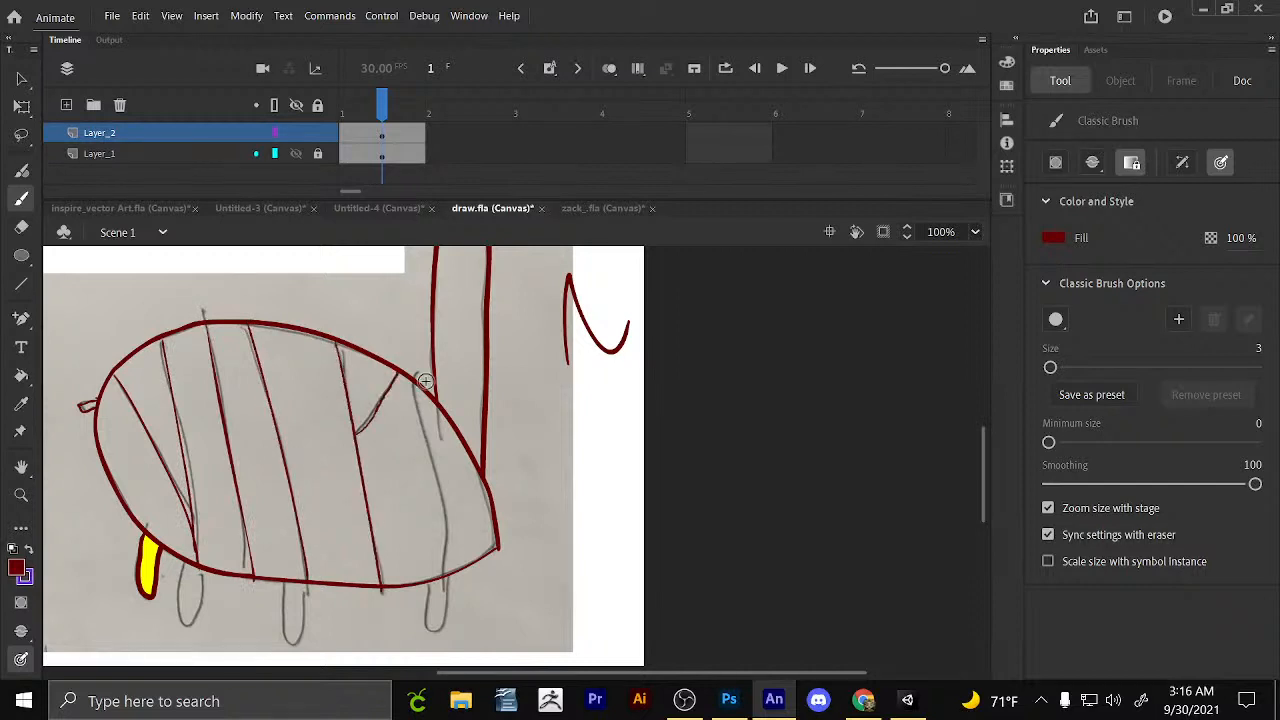
Set the brush size to 5 and trace the turtle's front leg below the shell.
scroll(425, 381, down, 3)
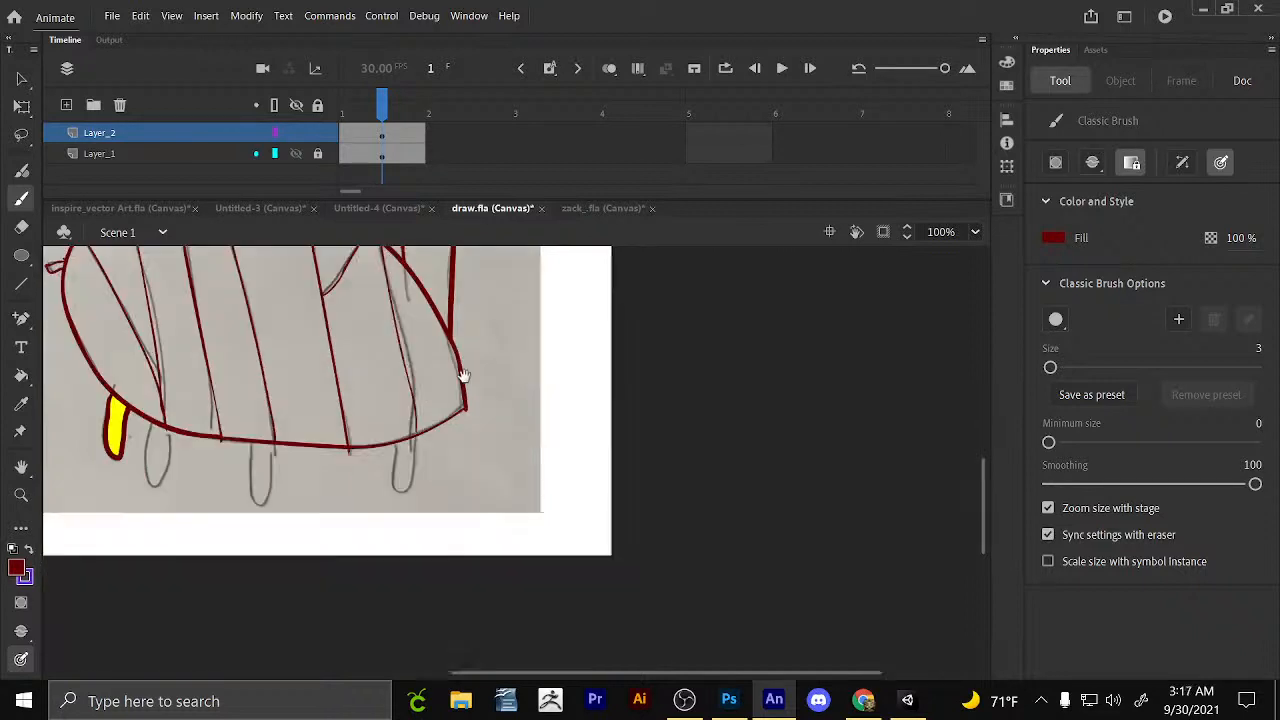
click(1258, 348)
text(5)
key(Return)
drag(397, 440, 413, 434)
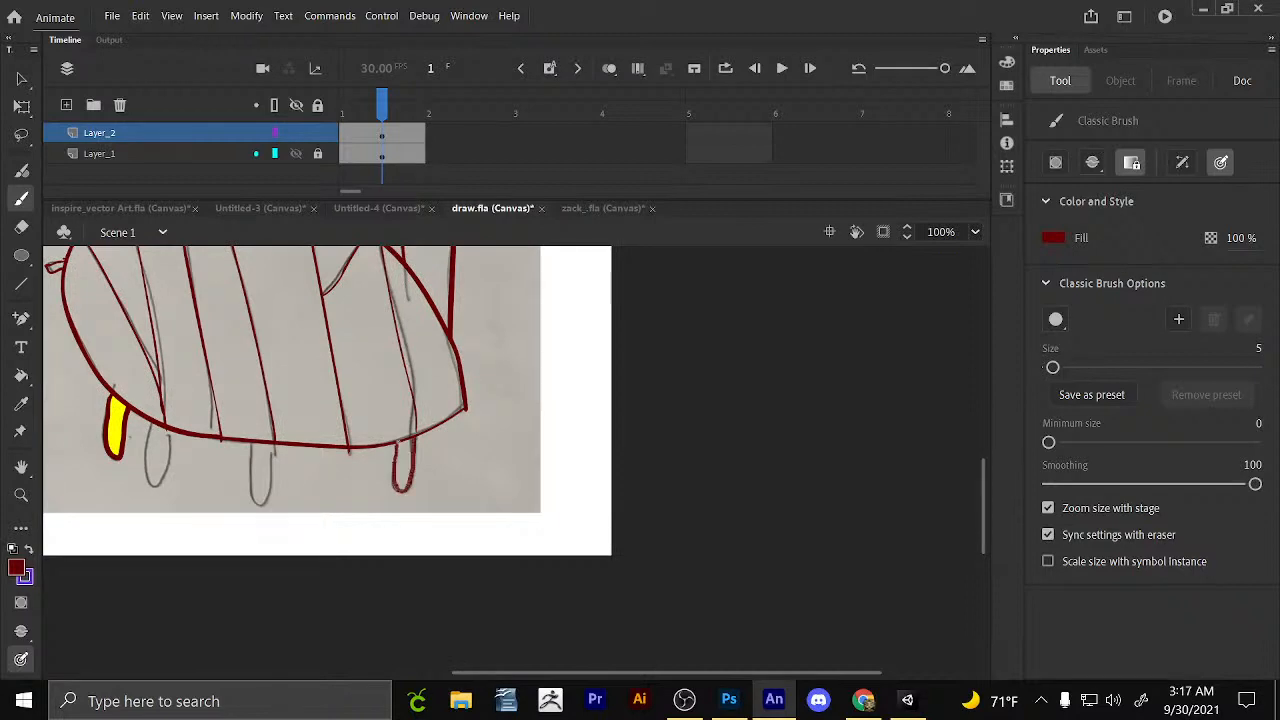
Trace the turtle's middle leg below the shell with the dark red Classic Brush.
drag(250, 445, 261, 498)
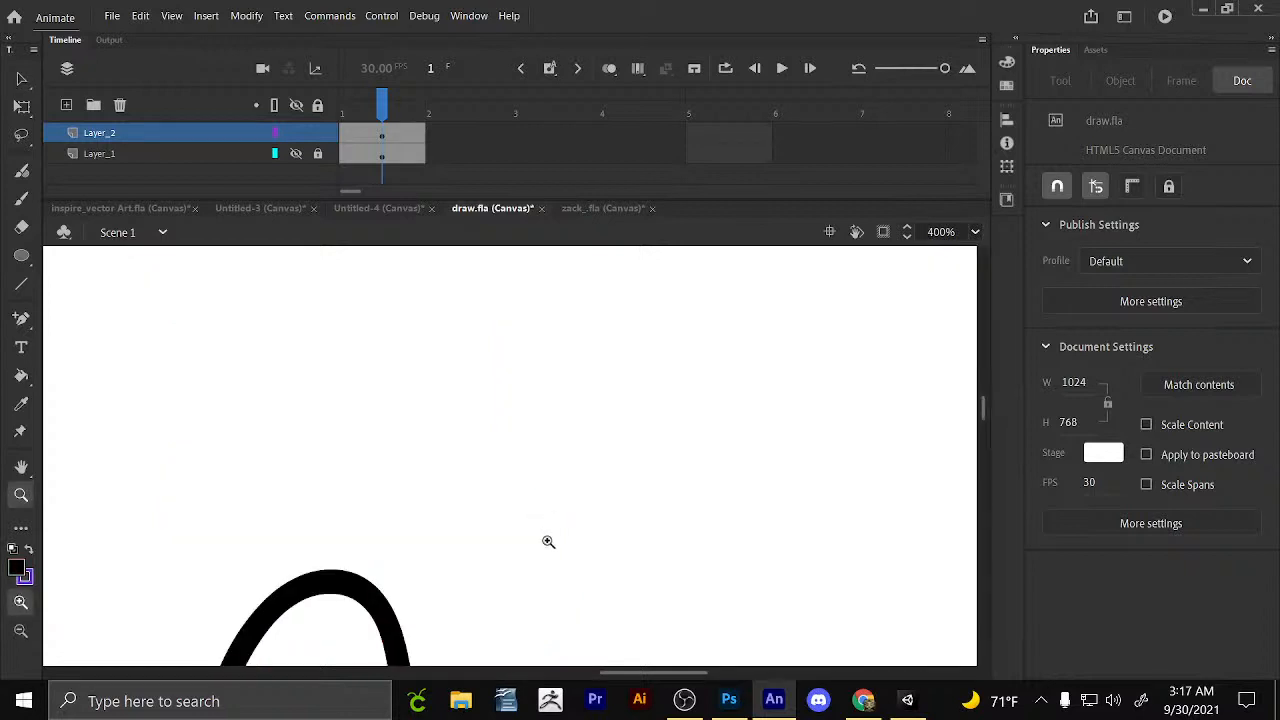
Fill the pupil of the turtle's eye with black and add a small yellow highlight dot inside it with a size 2 brush.
drag(548, 542, 478, 293)
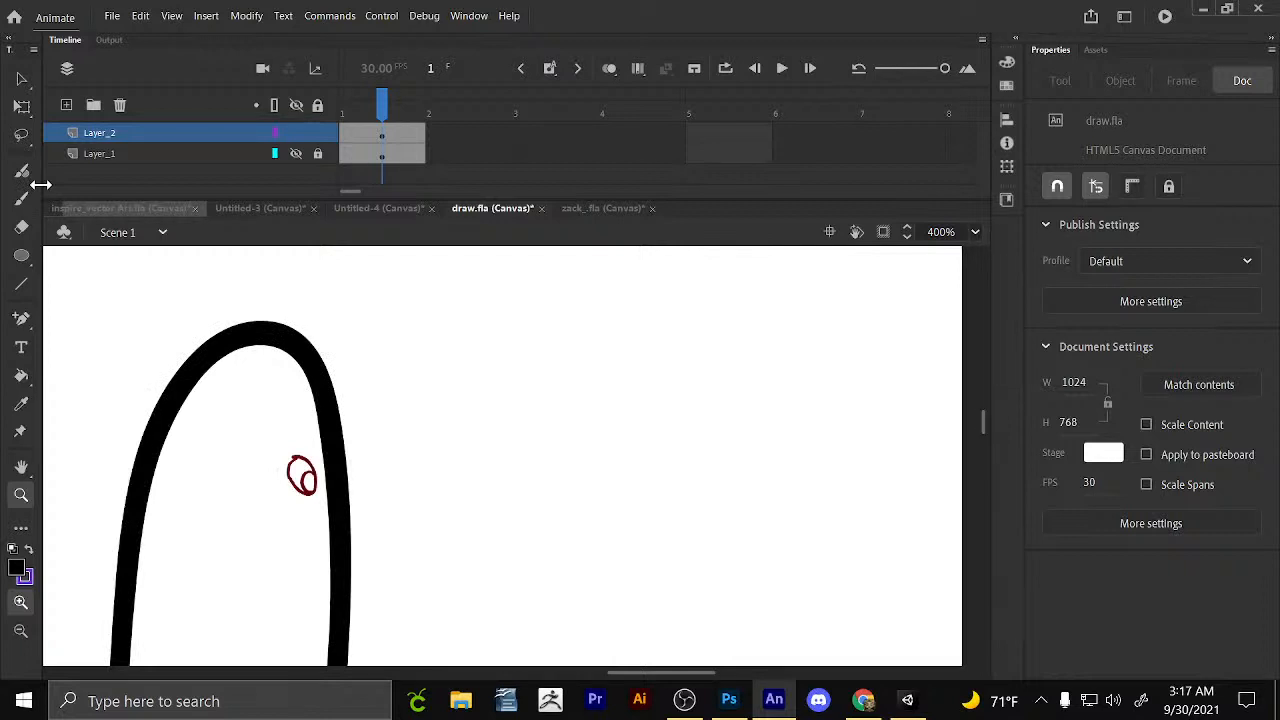
key(k)
click(308, 482)
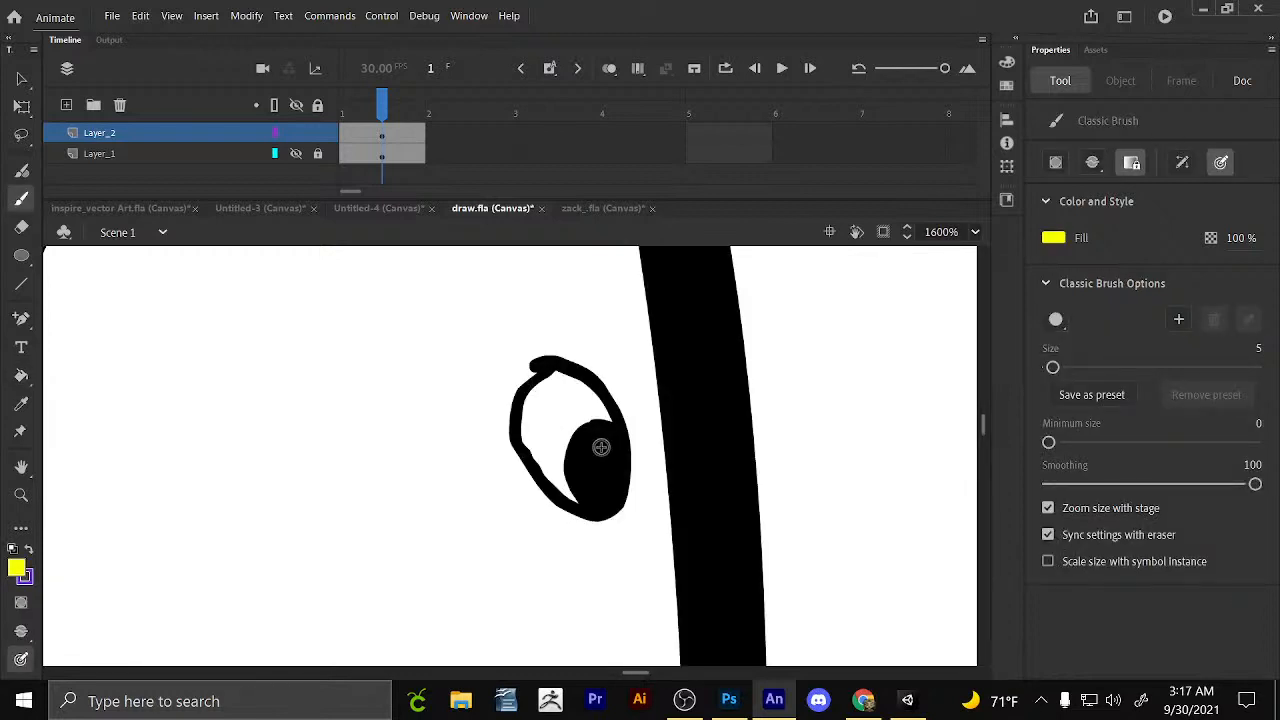
drag(1053, 367, 1048, 367)
click(1053, 367)
click(600, 452)
Set the Classic Brush fill to blue, try a freehand stroke above the shell and undo it.
click(21, 495)
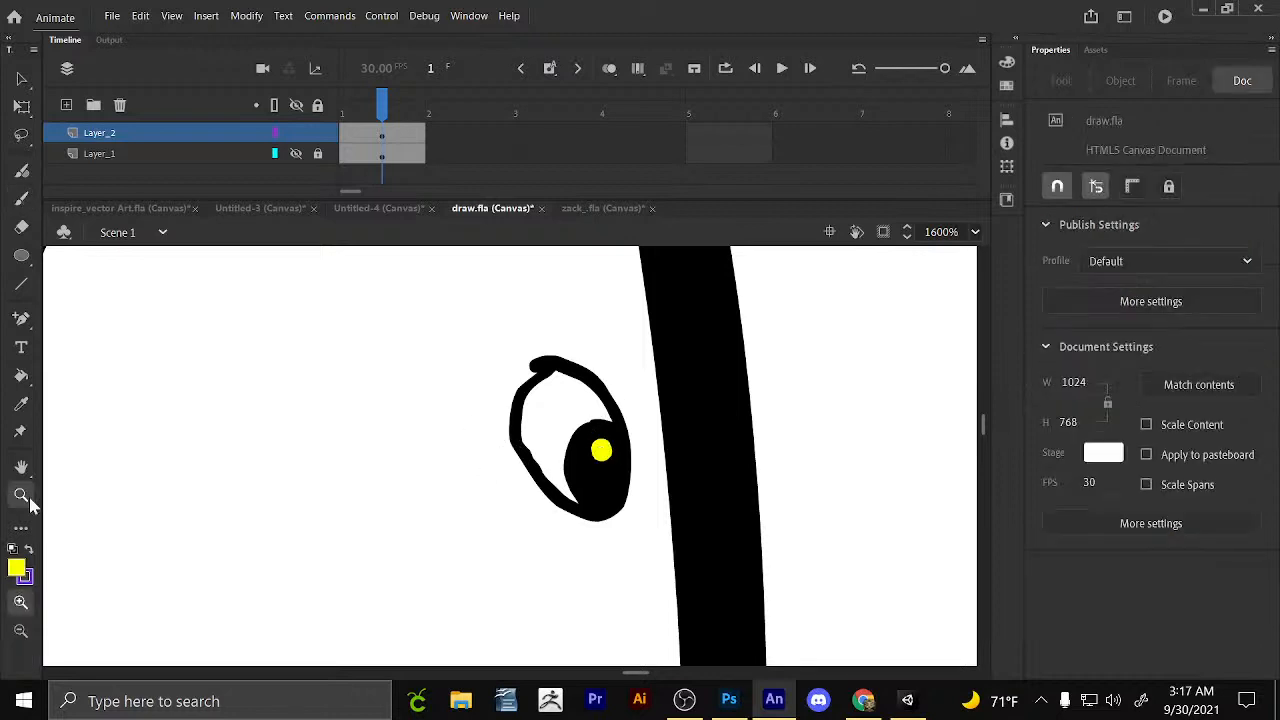
click(21, 631)
click(342, 496)
click(595, 444)
click(600, 449)
click(656, 443)
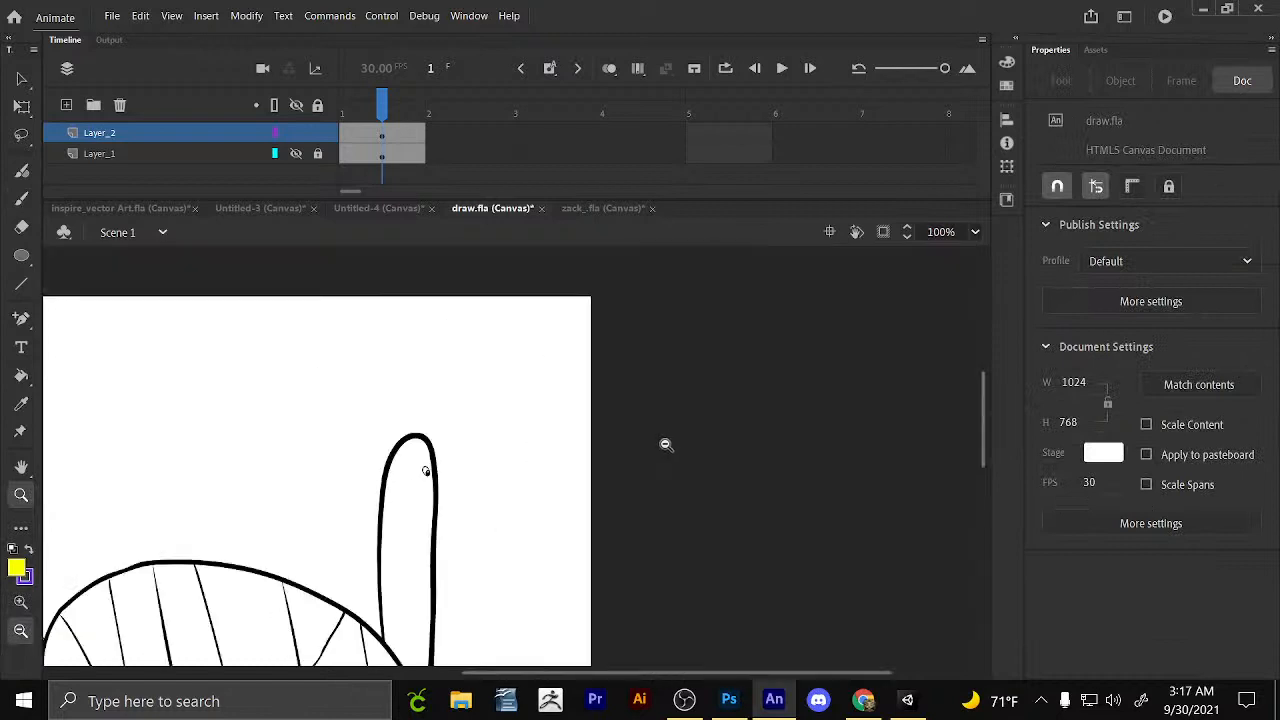
click(21, 198)
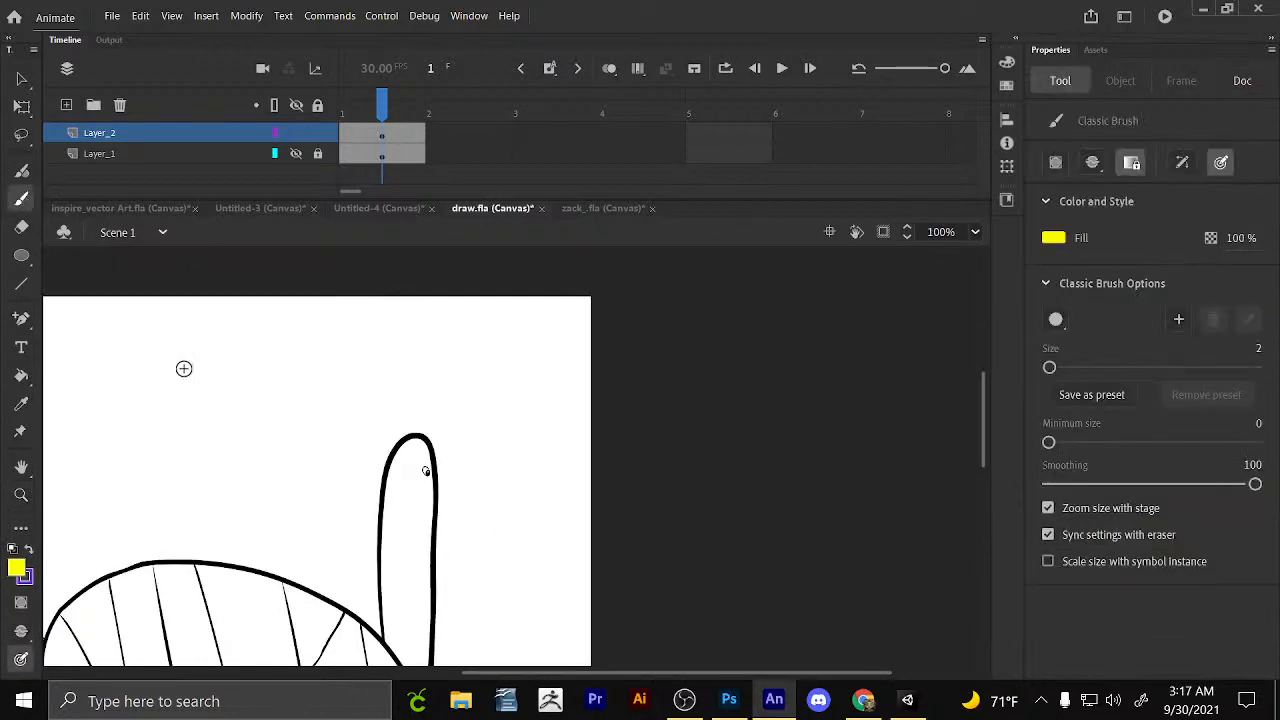
drag(226, 476, 437, 434)
click(16, 568)
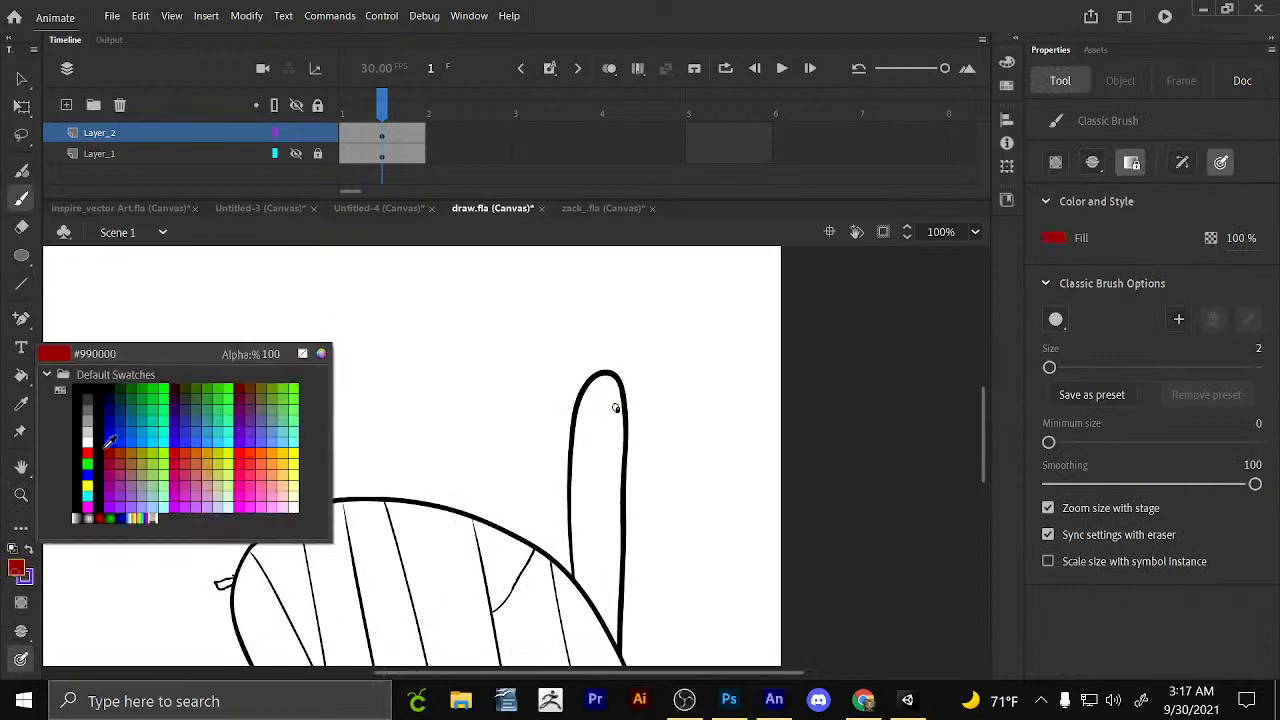
click(87, 474)
mouse_move(166, 403)
mouse_down()
mouse_move(232, 370)
mouse_move(431, 387)
mouse_up()
key(ctrl+z)
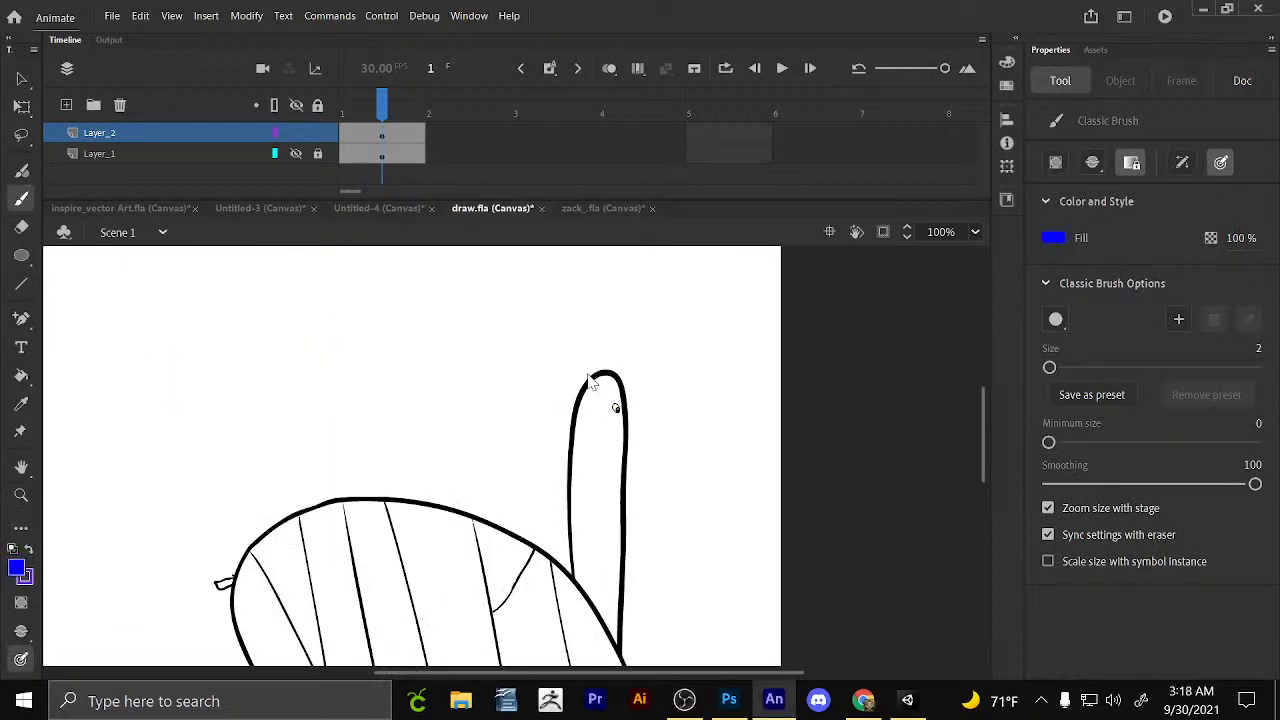
Set the brush size to 15 and draw a round blue face with two eyes and a smile above the shell.
drag(1049, 367, 1062, 367)
drag(178, 341, 408, 434)
key(ctrl+z)
drag(266, 430, 369, 448)
mouse_move(247, 376)
mouse_down()
mouse_move(376, 345)
mouse_move(358, 304)
mouse_move(319, 316)
mouse_up()
key(ctrl+z)
key(ctrl+z)
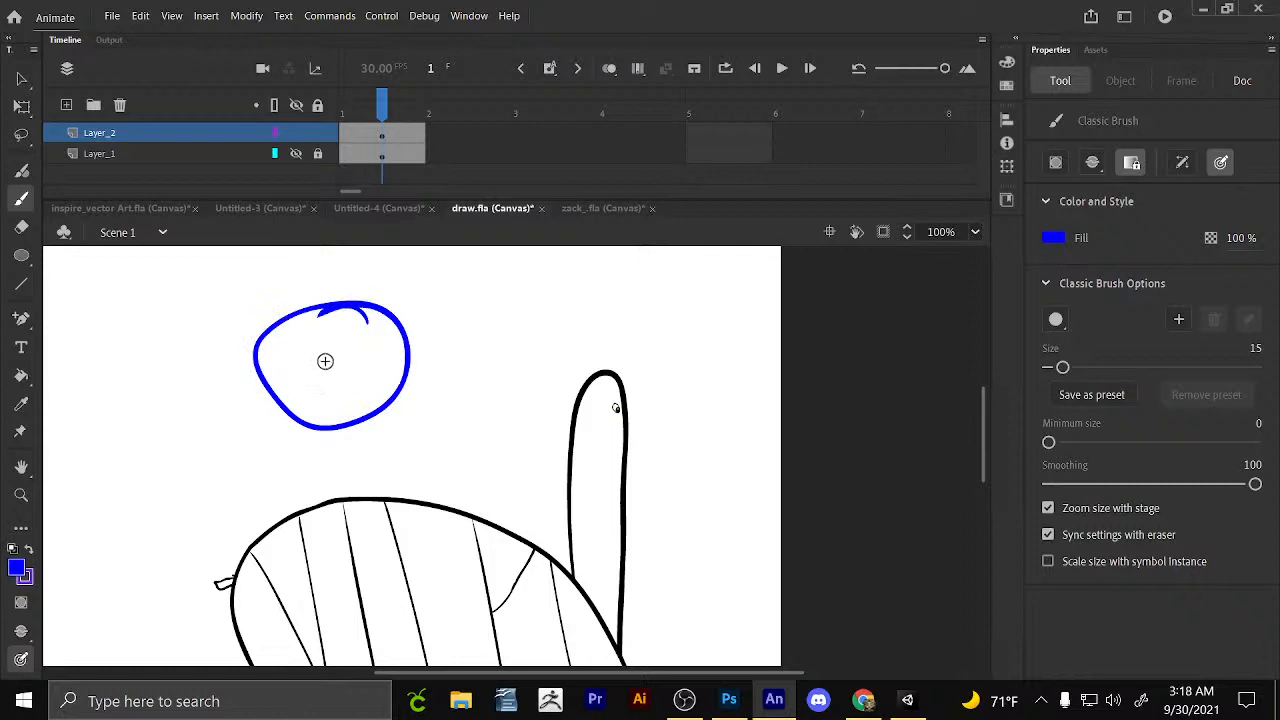
mouse_move(318, 350)
mouse_down()
mouse_move(310, 382)
mouse_move(320, 352)
mouse_move(354, 334)
mouse_up()
drag(317, 404, 362, 374)
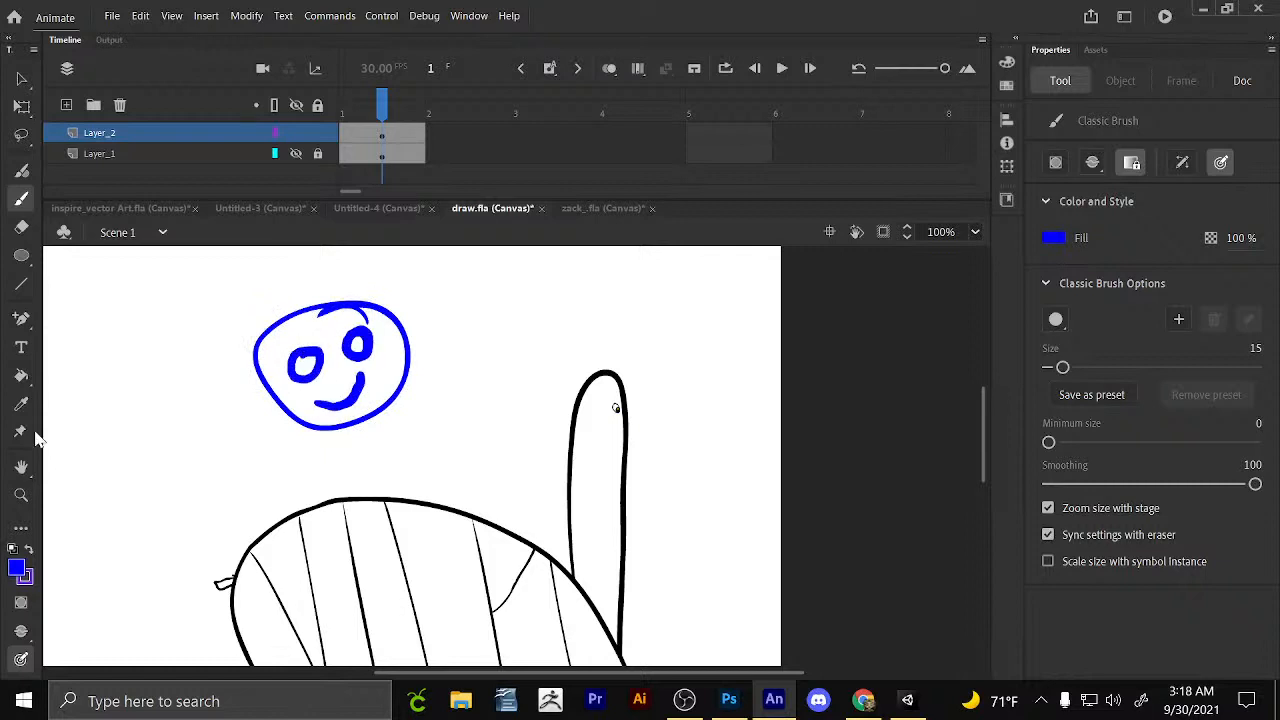
Fill the blue practice face with green using the Paint Bucket and delete the whole face.
click(21, 376)
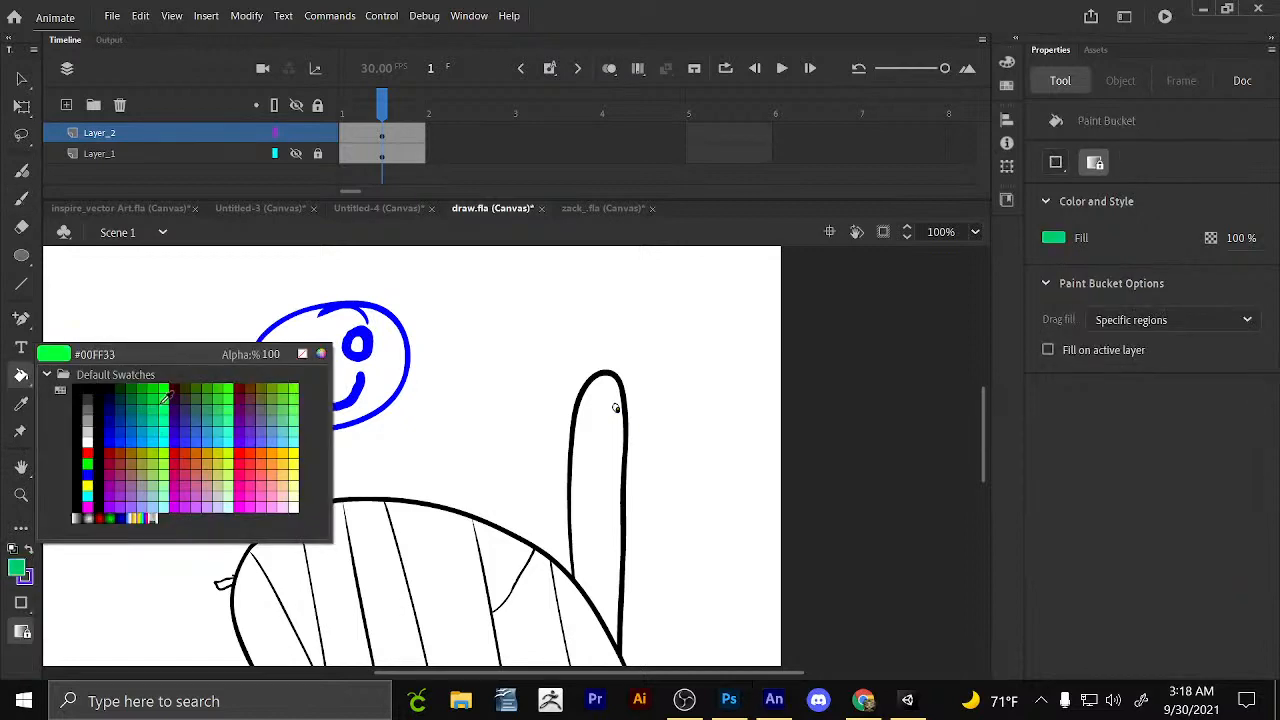
click(168, 424)
click(322, 335)
key(v)
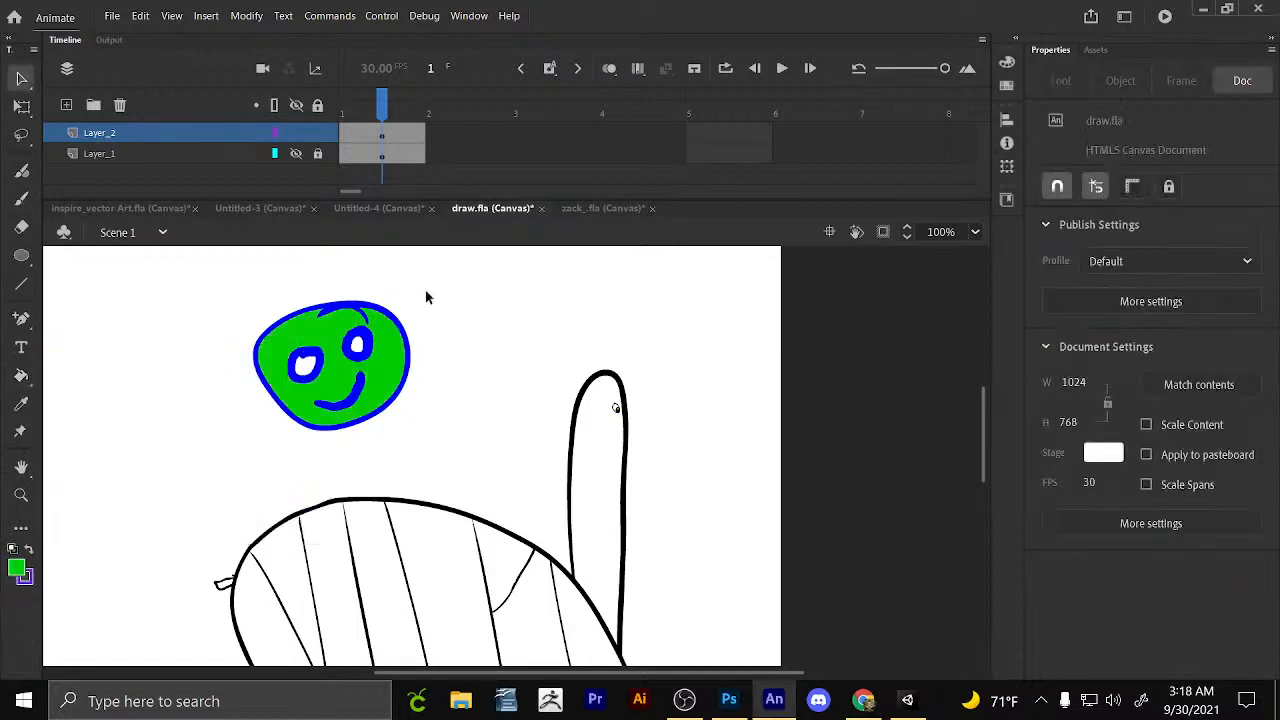
drag(426, 297, 245, 470)
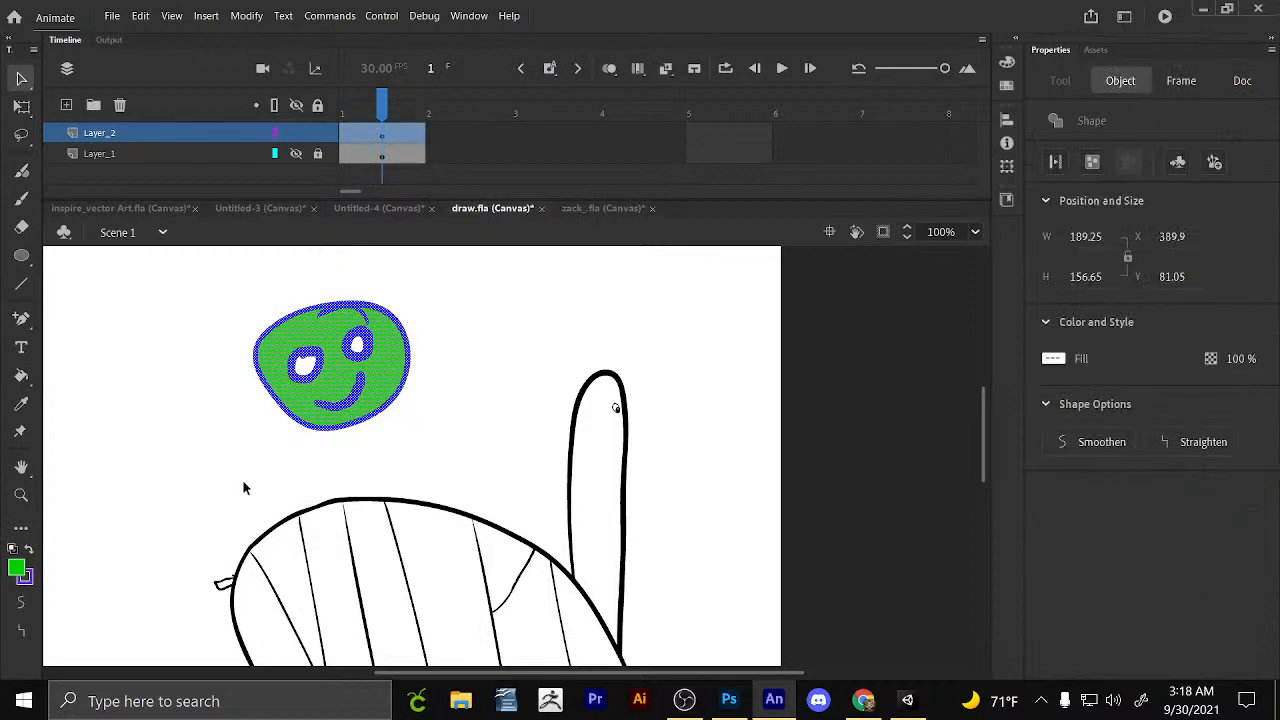
key(Delete)
Fill the two front sections of the turtle's shell with turquoise using the Paint Bucket.
scroll(603, 306, down, 5)
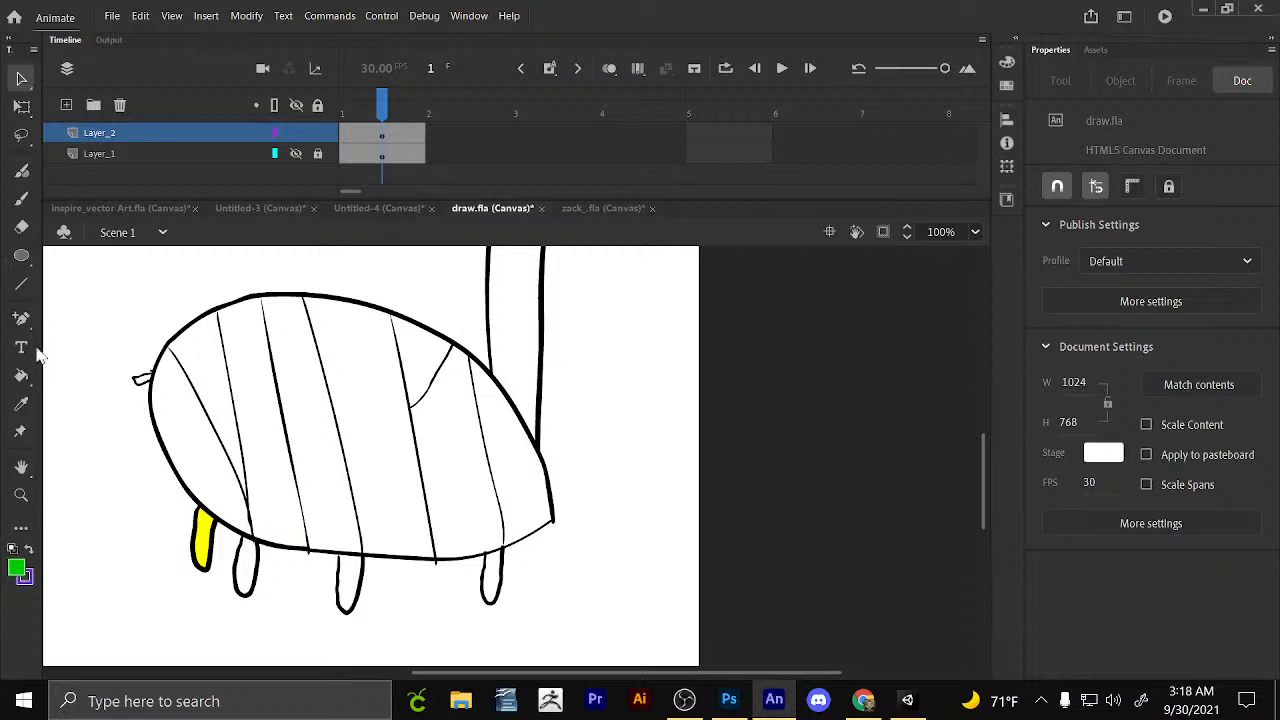
click(21, 375)
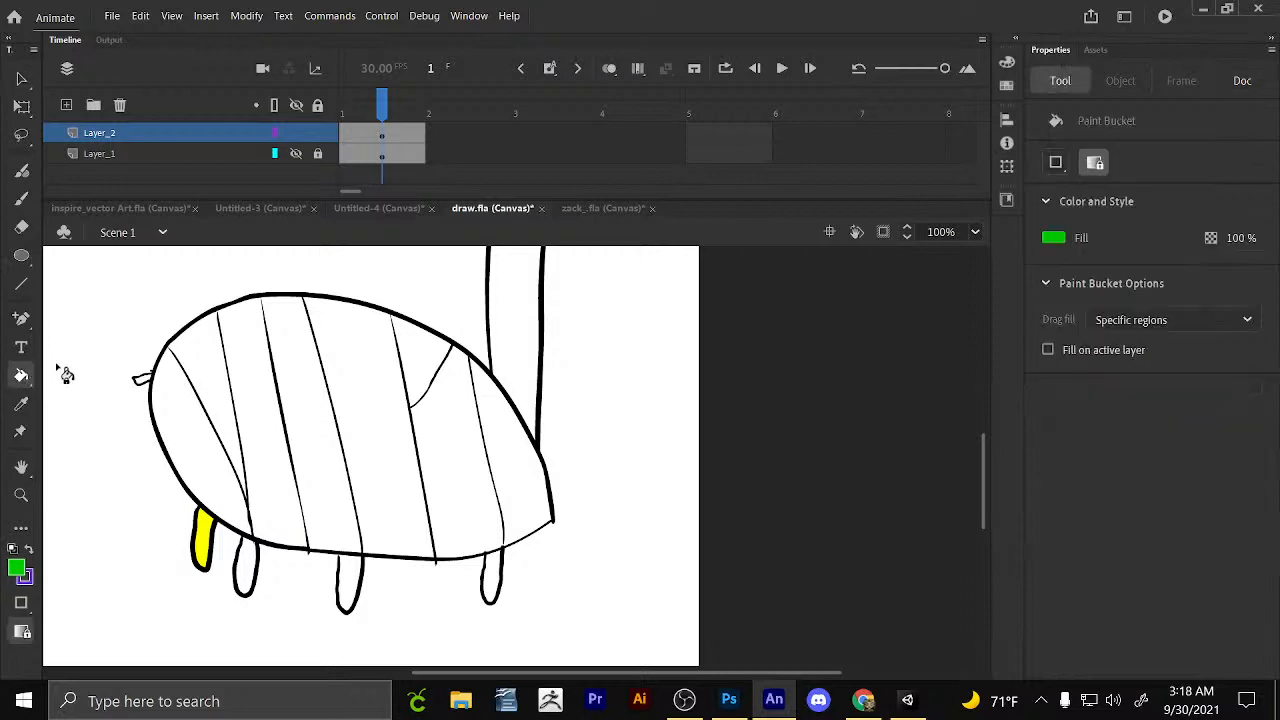
scroll(634, 366, up, 5)
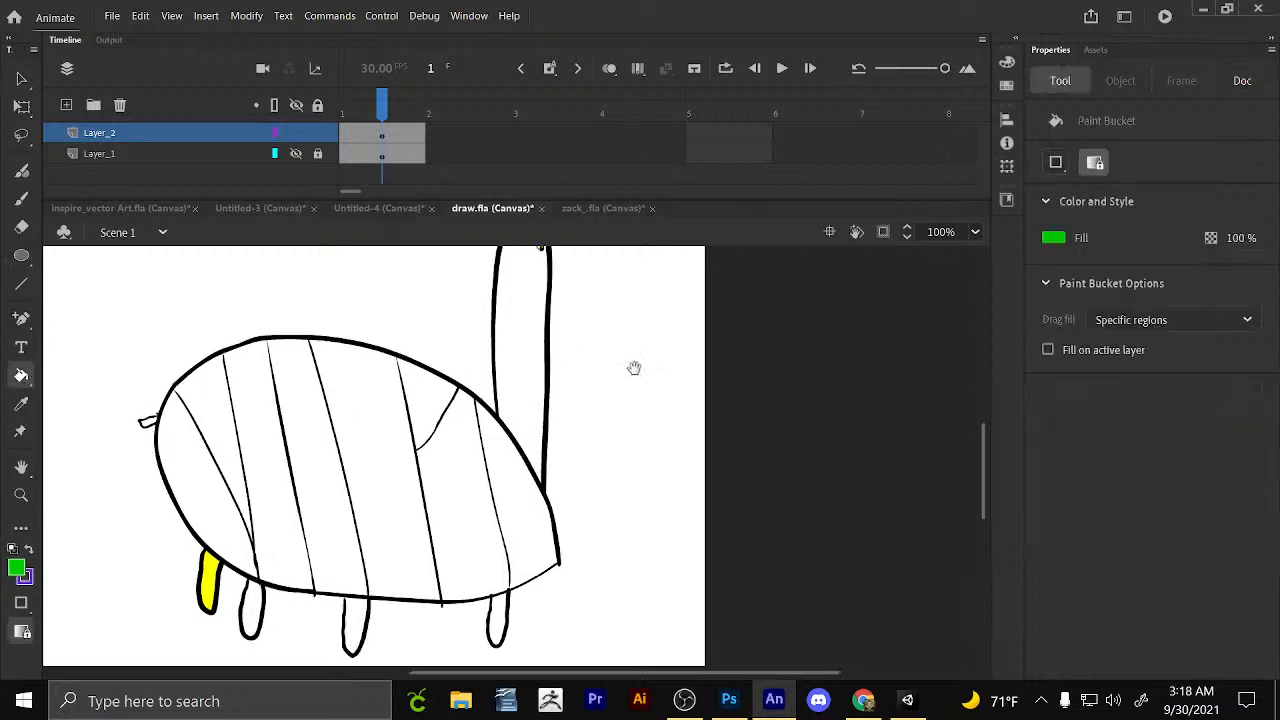
click(22, 575)
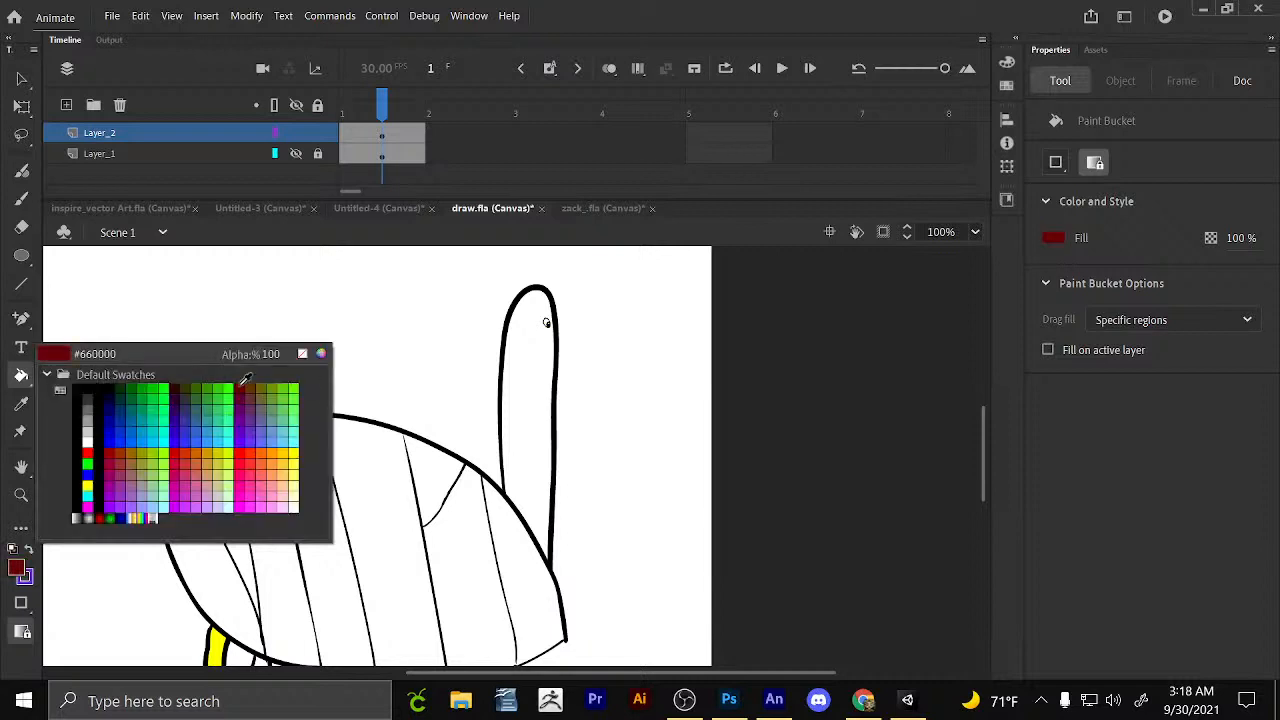
click(227, 424)
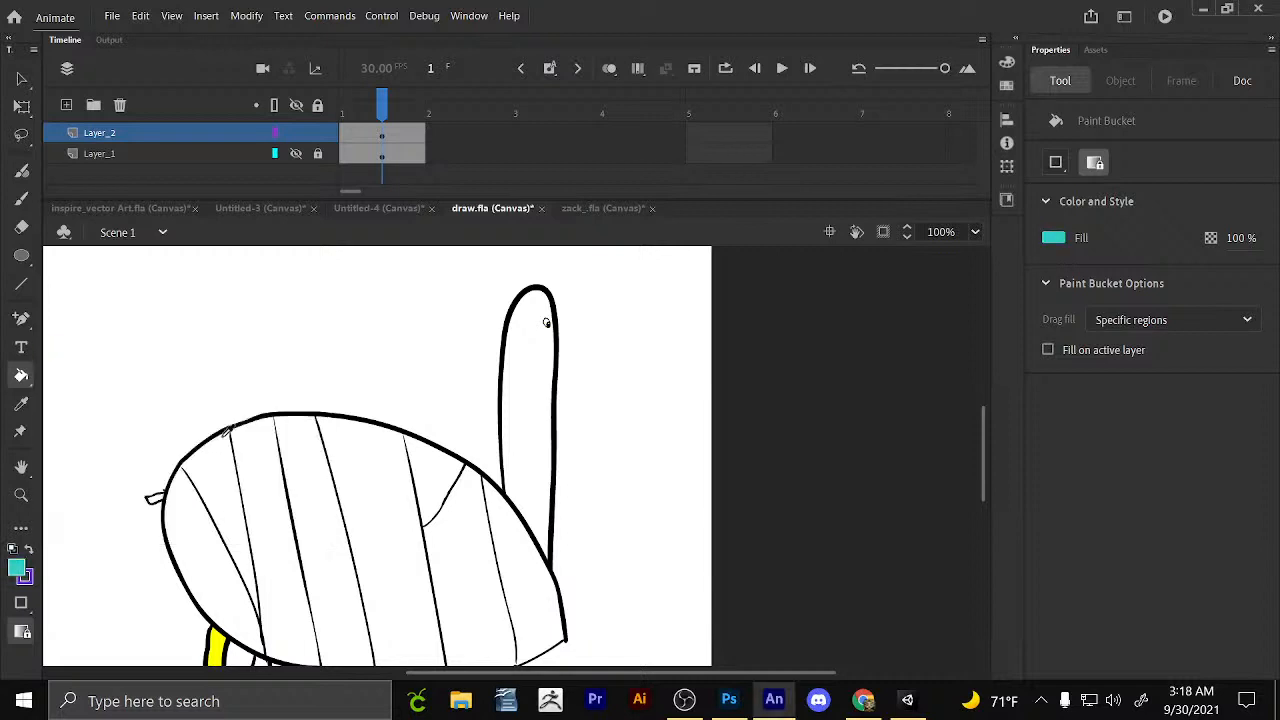
click(486, 552)
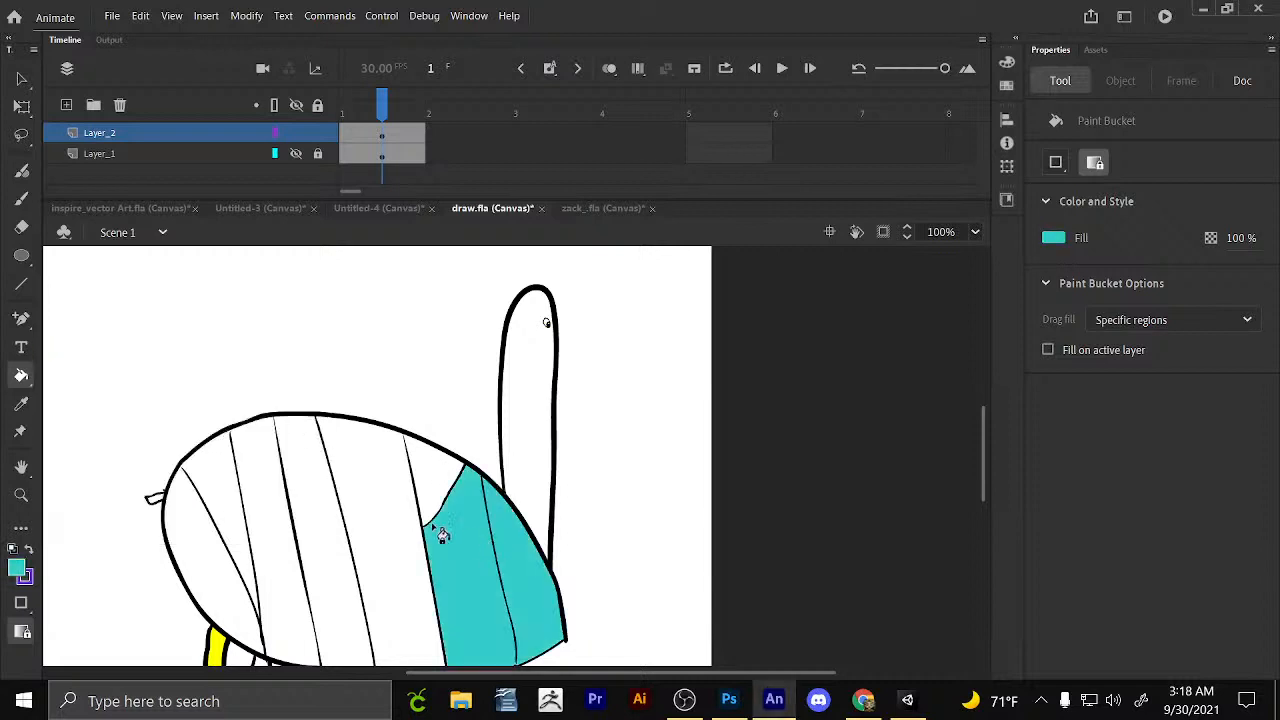
Fill the shell's rearmost section with brown and the narrow middle stripe with bright blue.
click(22, 573)
click(166, 460)
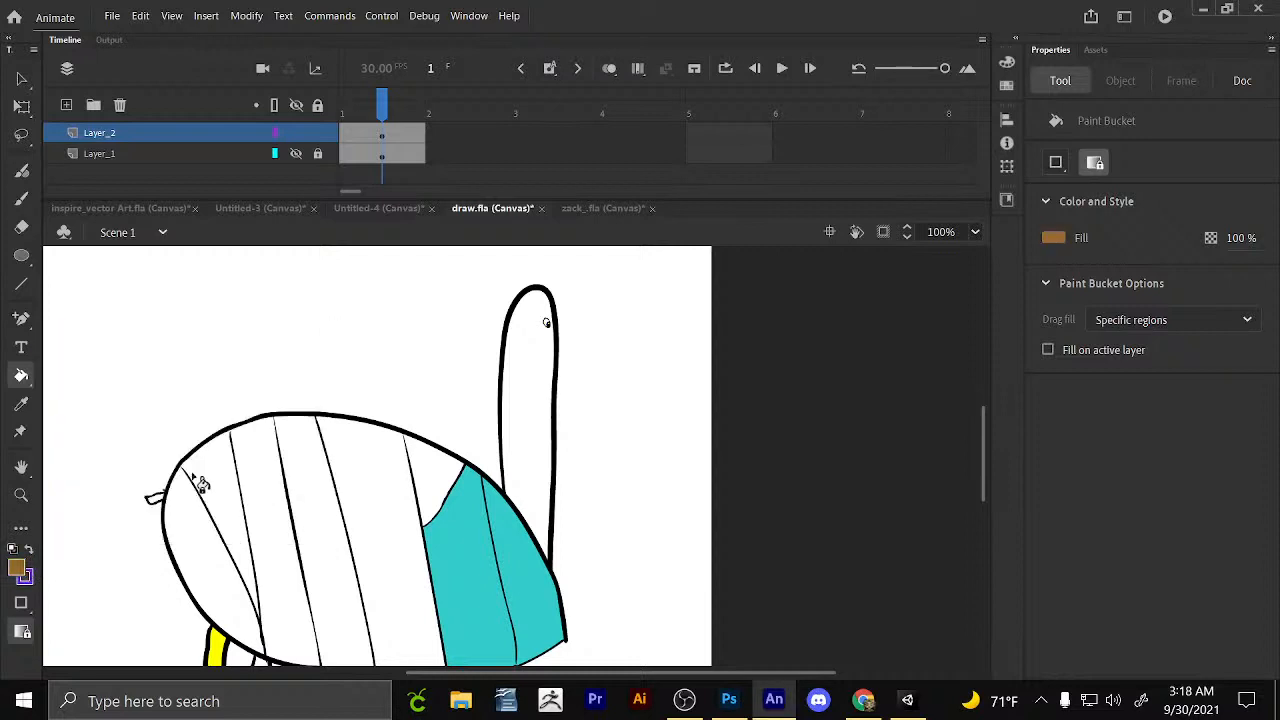
click(208, 540)
click(20, 571)
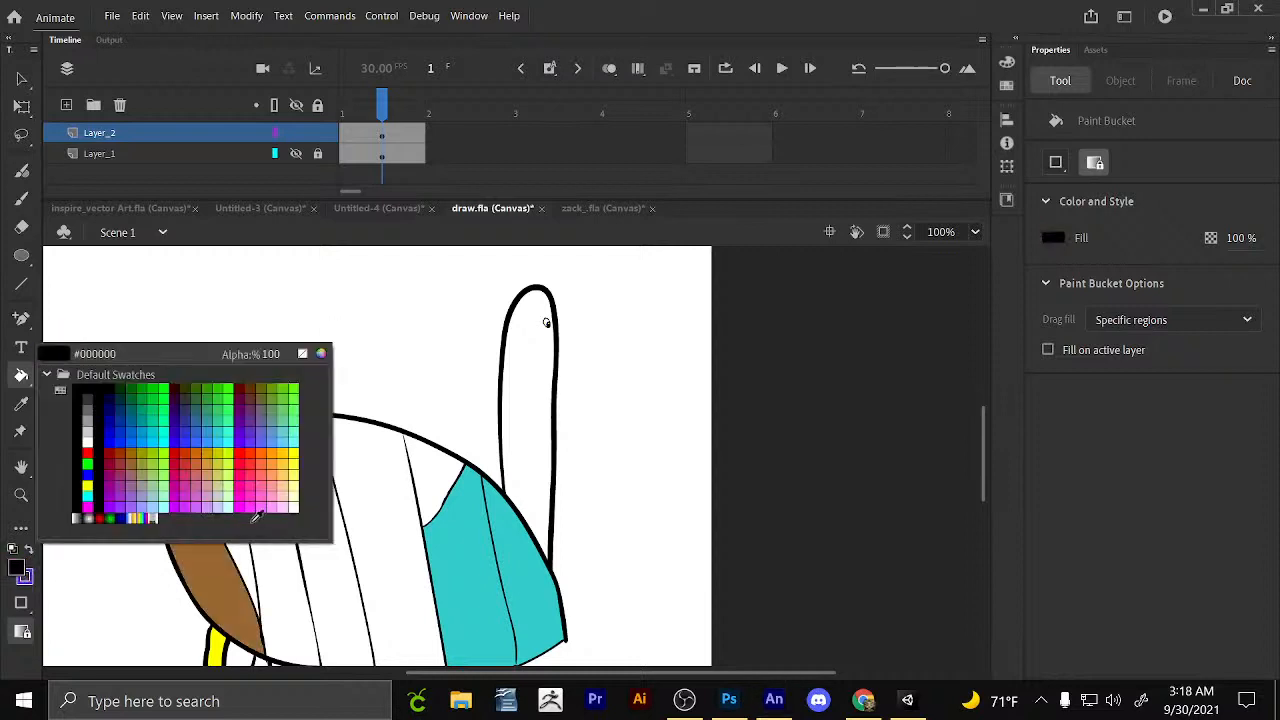
click(150, 420)
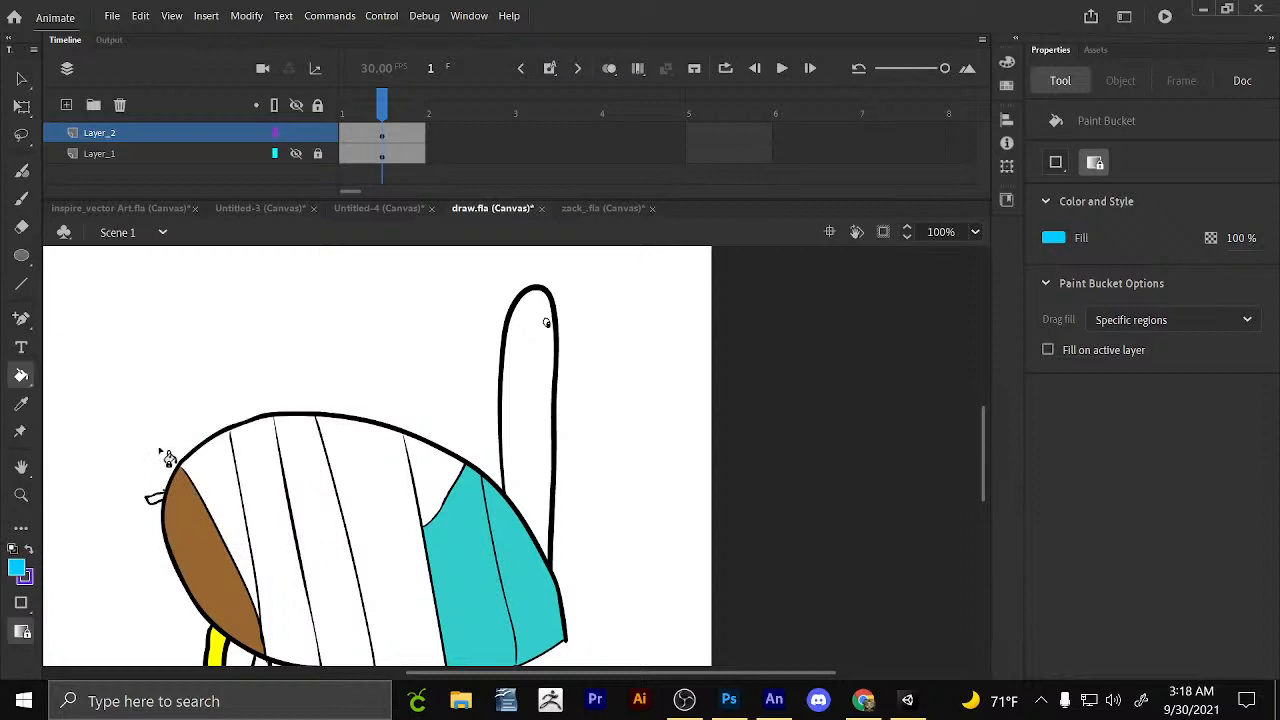
click(336, 572)
Fill the wide shell stripe in front of the bright blue one and the small wedge beside it with dark red.
click(20, 570)
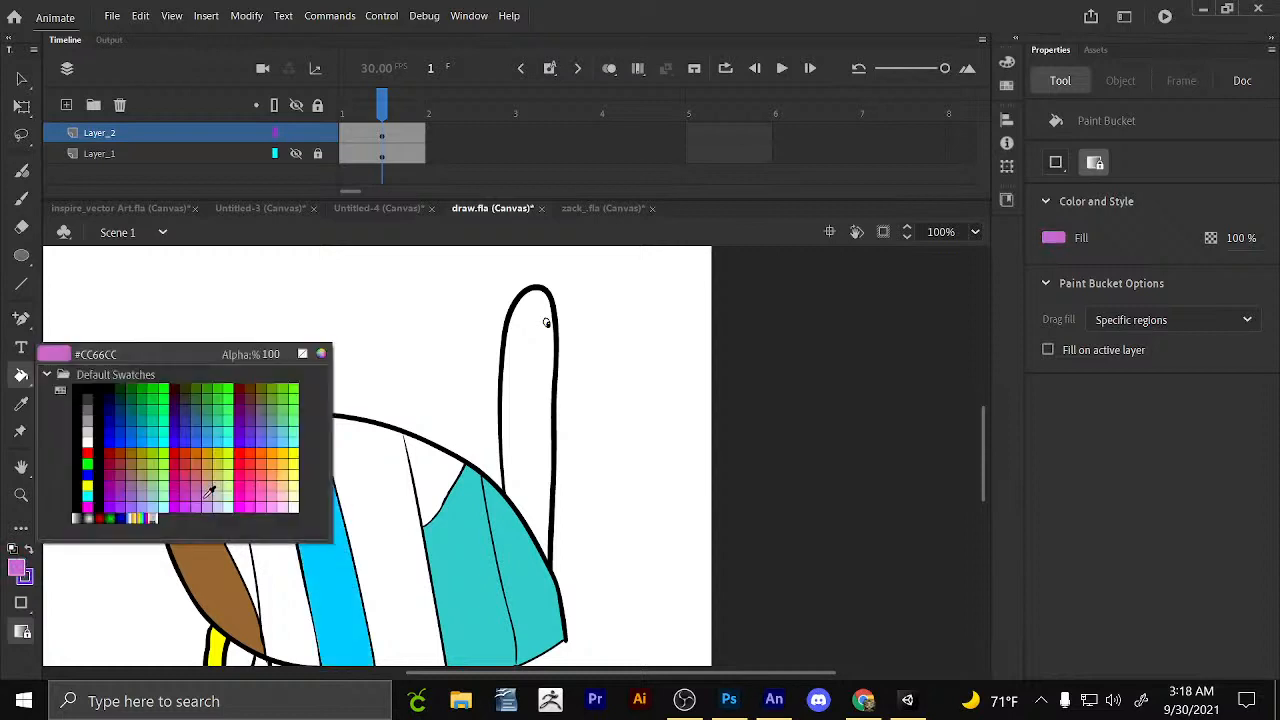
click(130, 456)
click(386, 470)
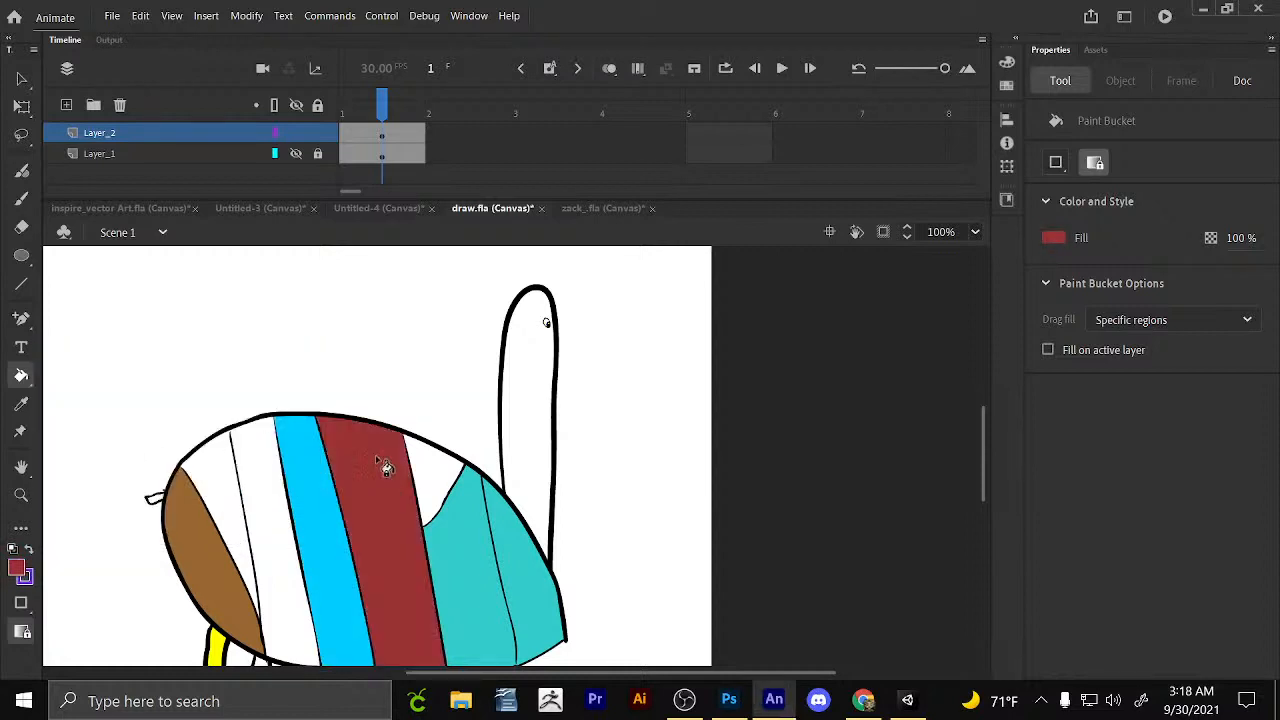
click(430, 486)
Fill the turtle's neck and head with a dusty mauve colour.
click(17, 569)
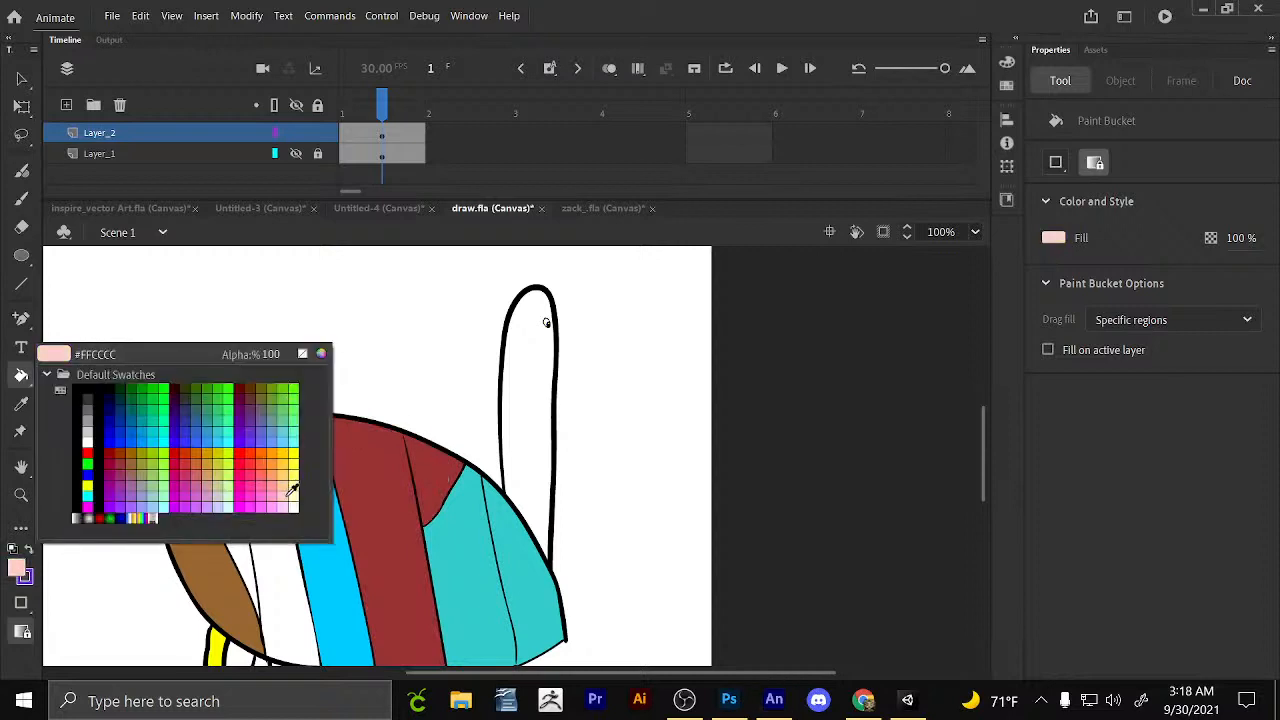
click(142, 466)
click(528, 445)
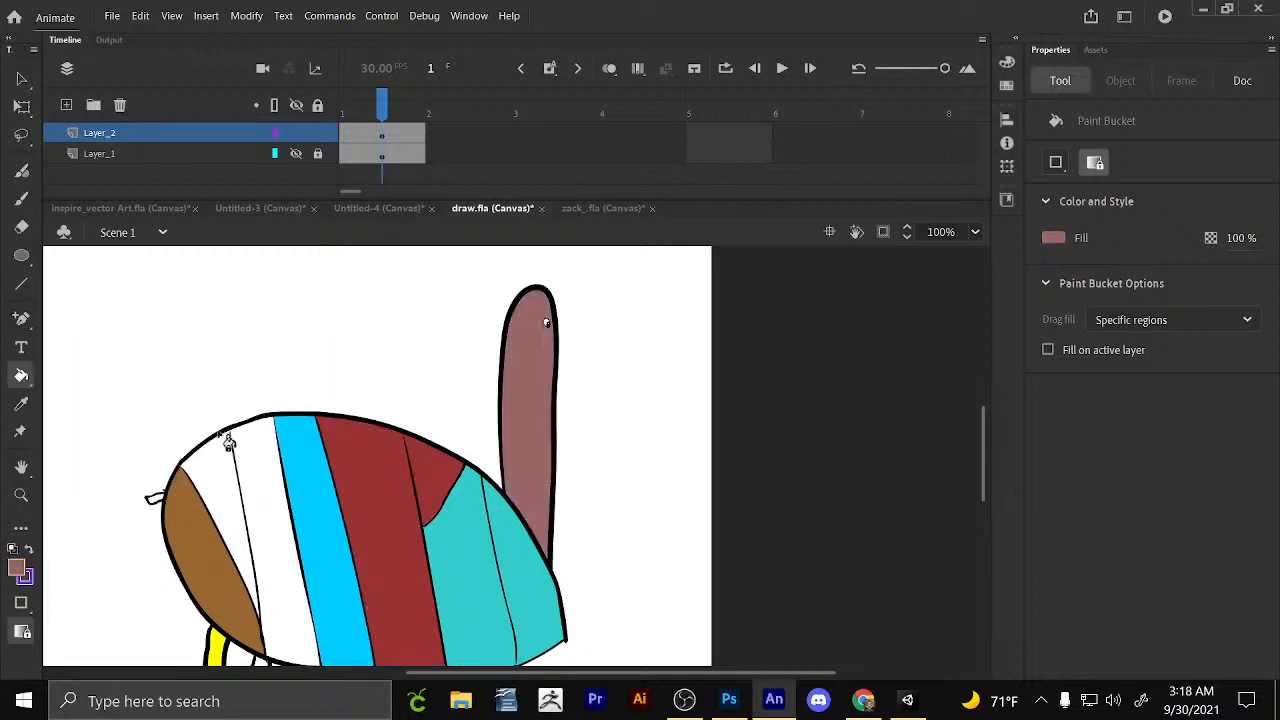
Fill the two shell stripes between the brown and bright blue sections, plus the tail, with light green.
click(17, 569)
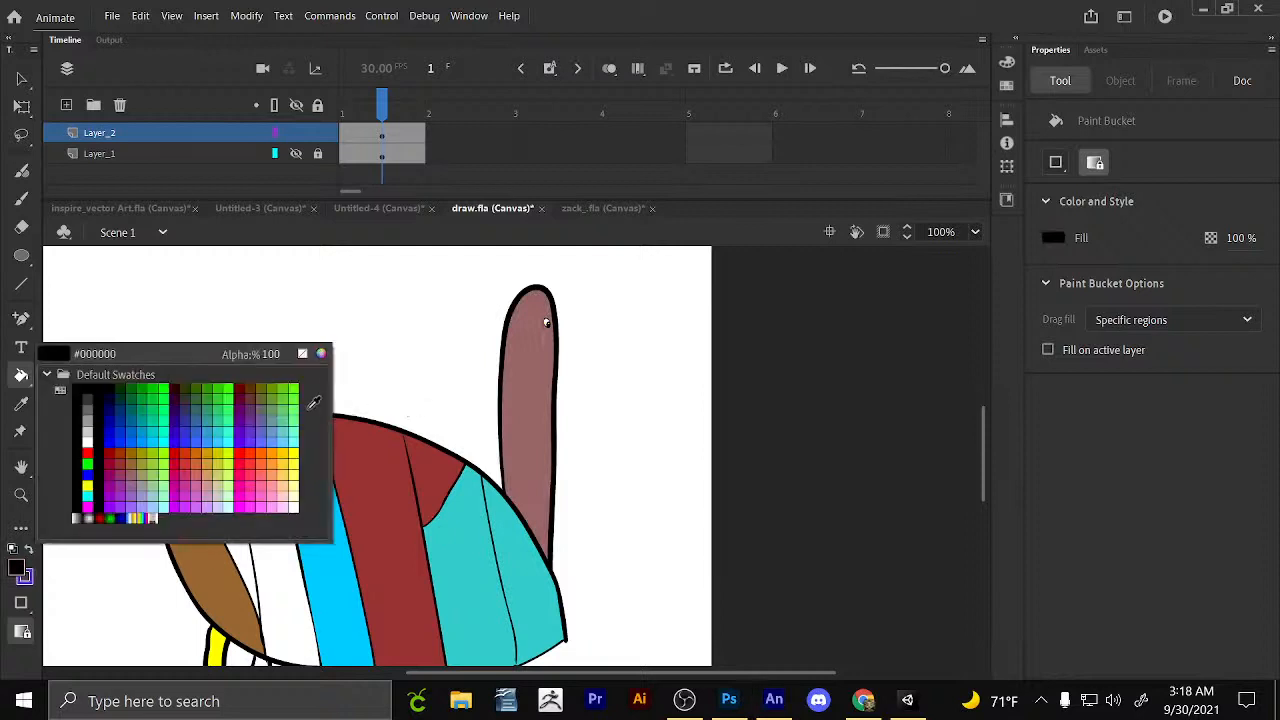
click(297, 424)
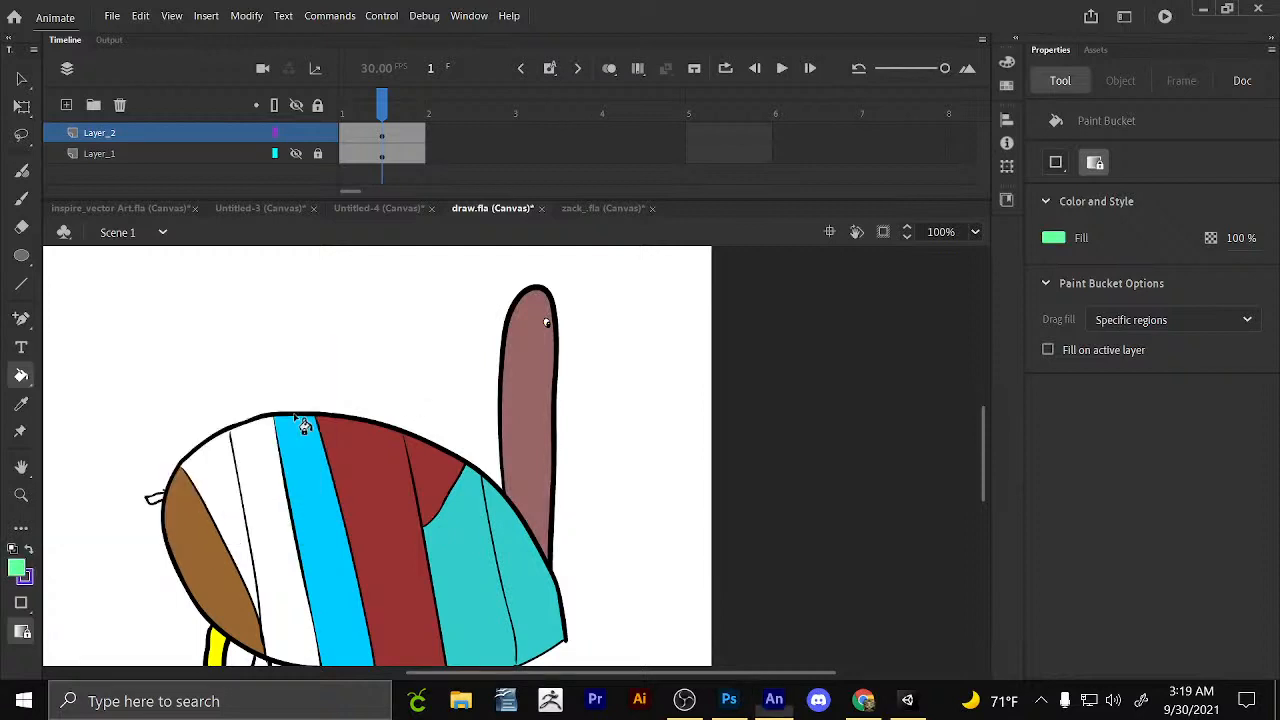
click(255, 455)
click(210, 475)
click(153, 497)
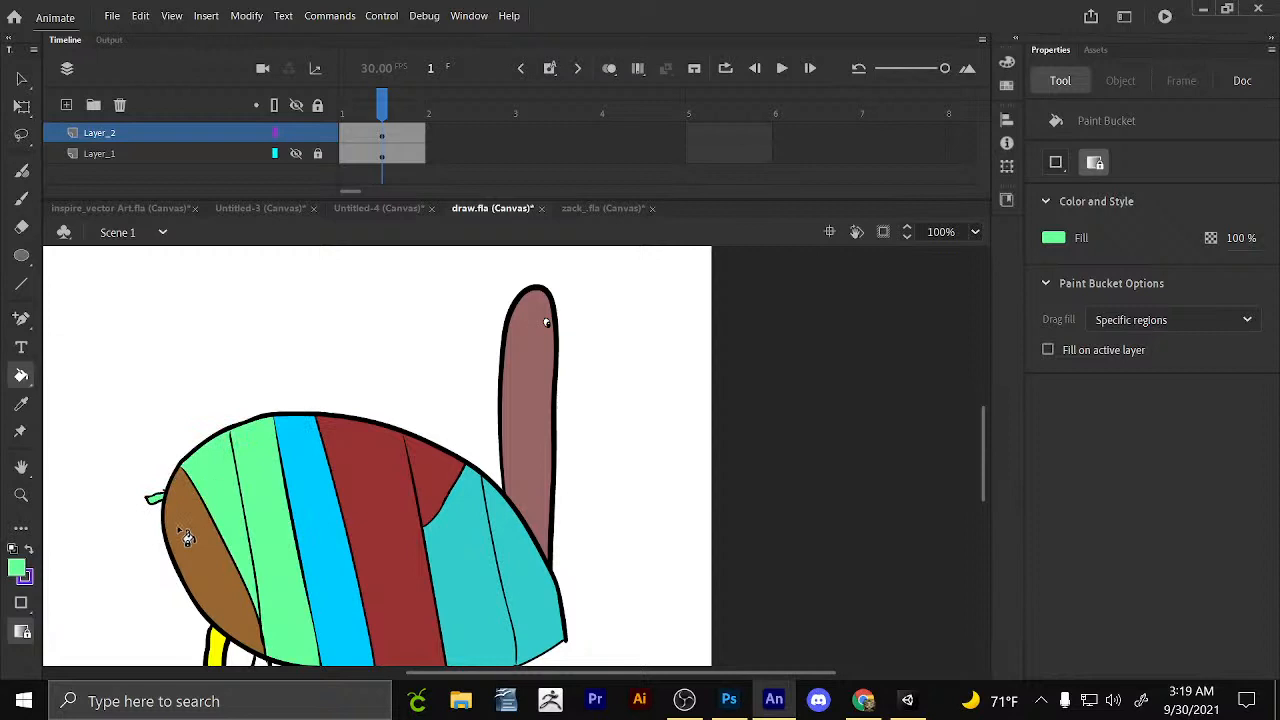
Fill the front leg and the two rear legs with dark teal, replacing the yellow on the rearmost leg.
click(24, 568)
click(118, 403)
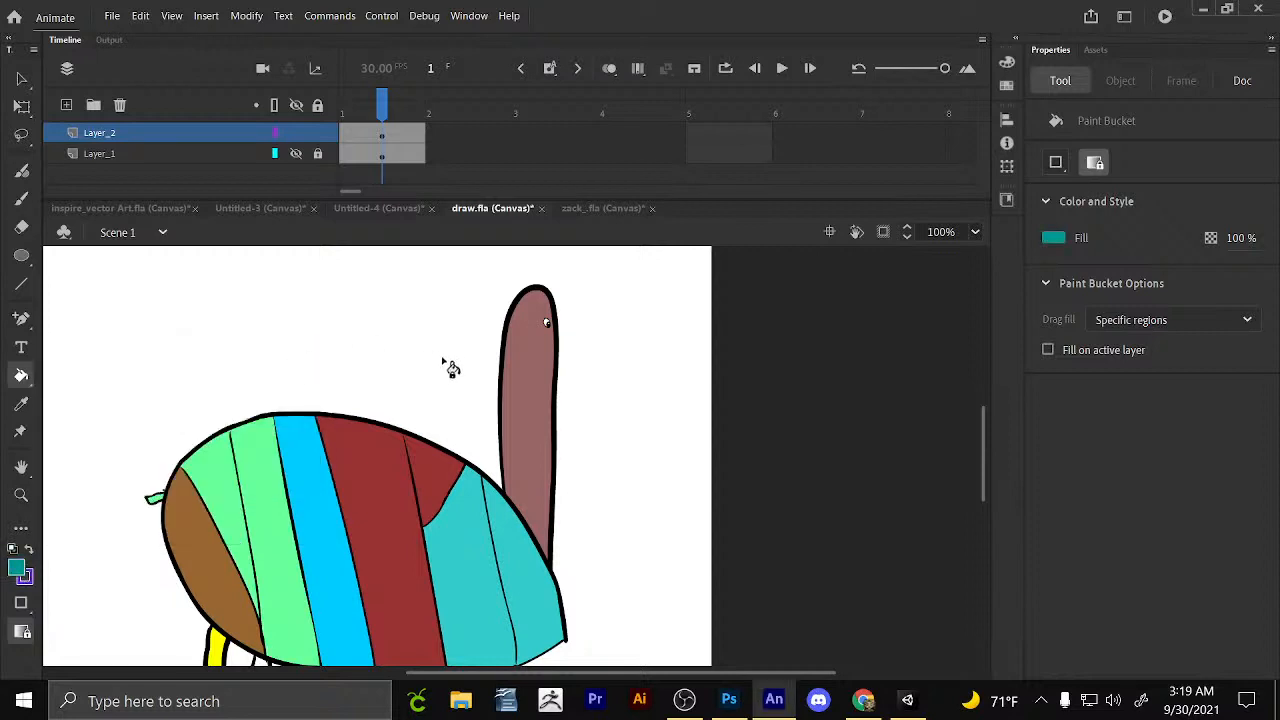
scroll(548, 520, down, 3)
click(490, 562)
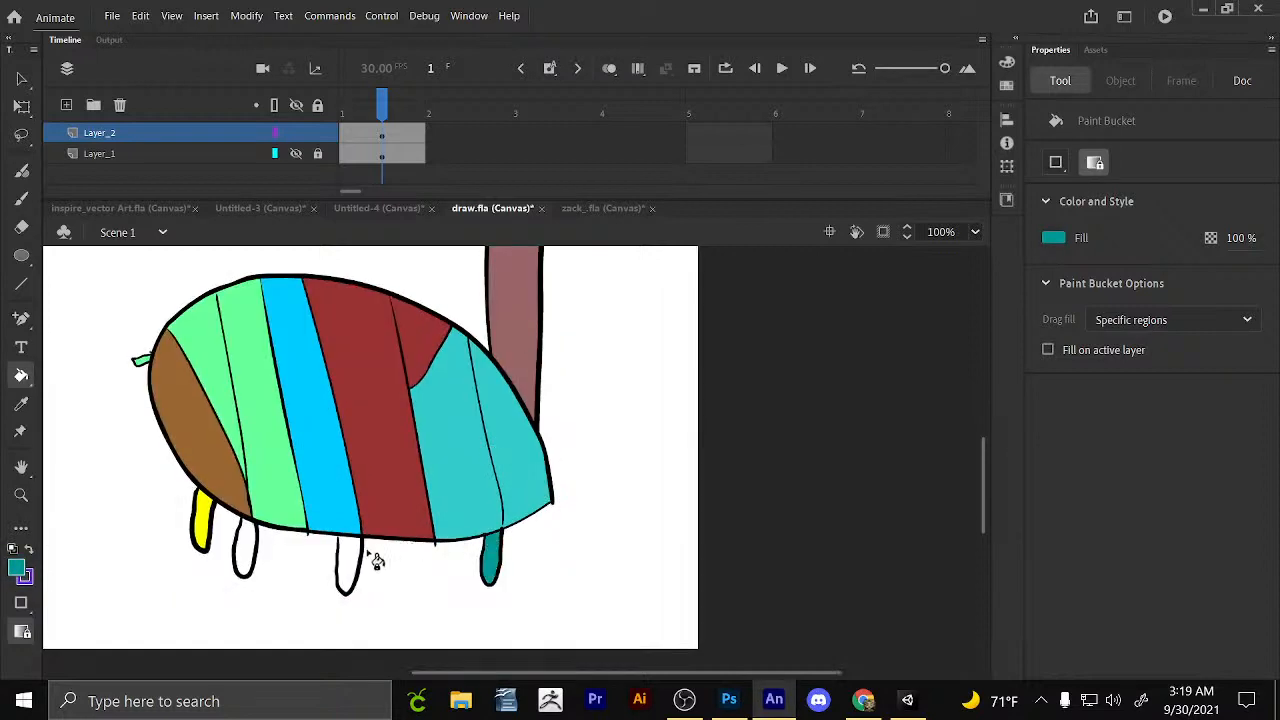
click(244, 550)
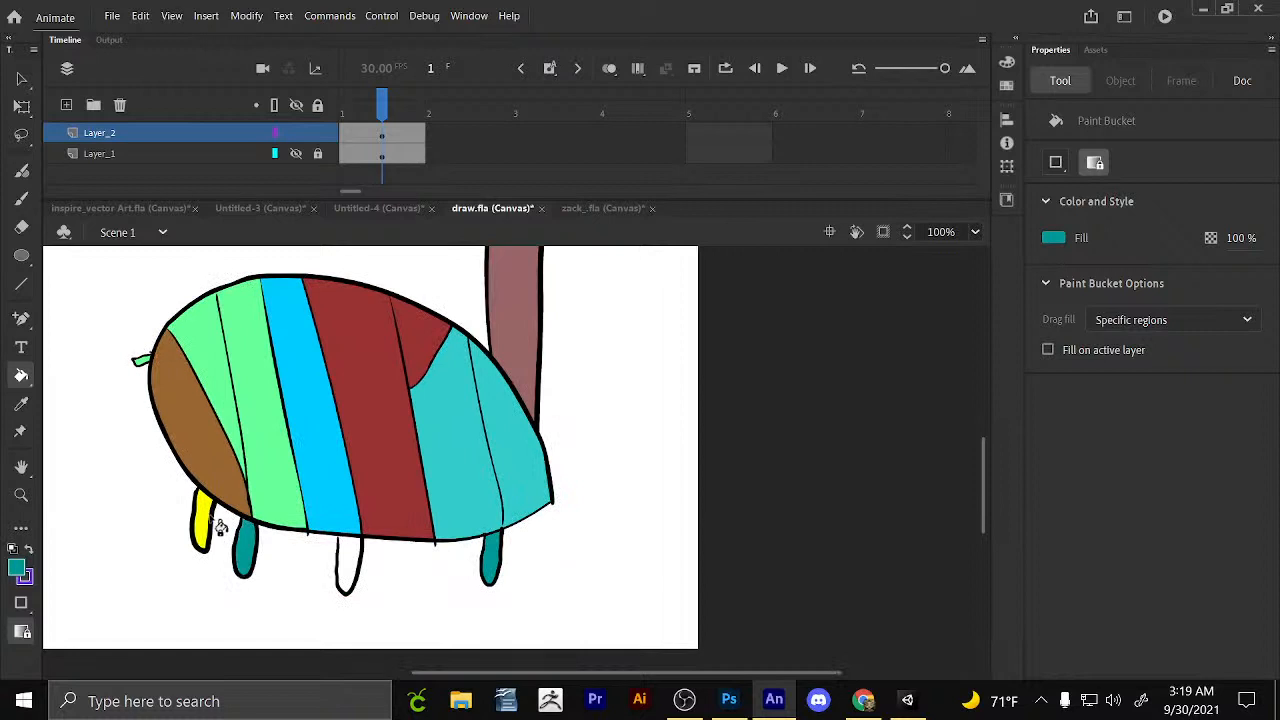
click(212, 530)
Brush a small teal patch over the gap in the outline at the top of the unfilled leg.
key(b)
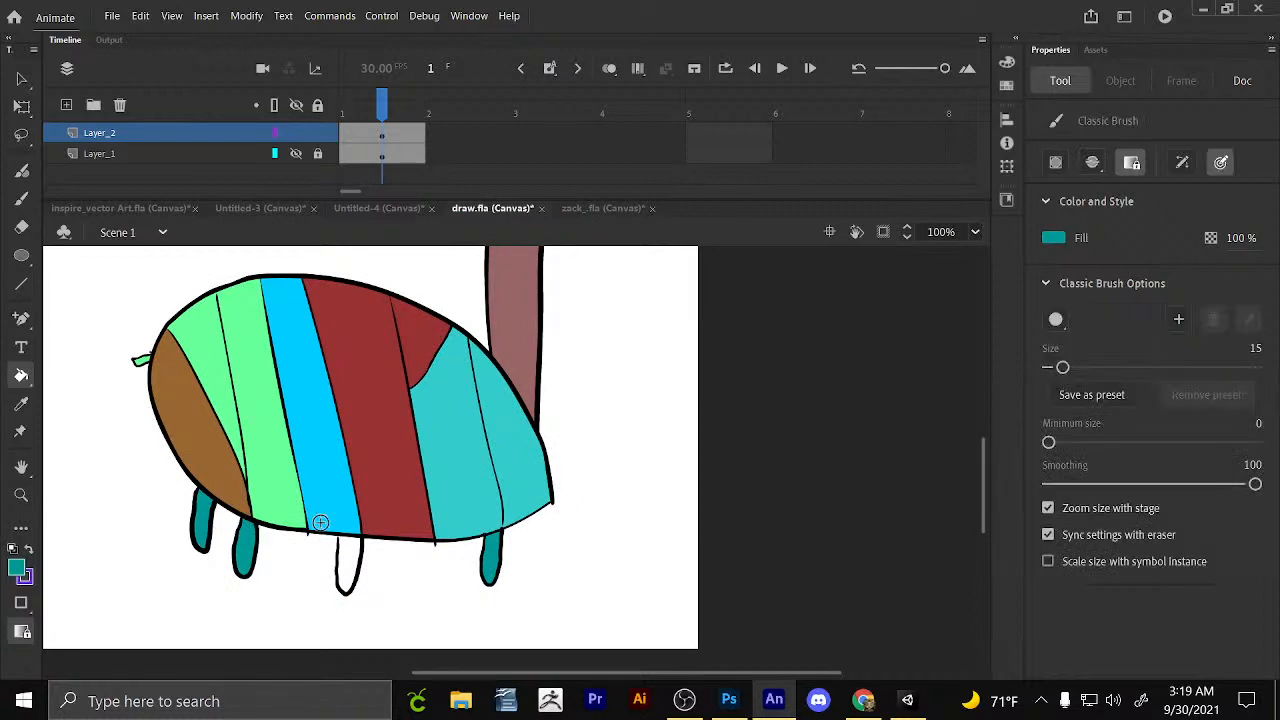
scroll(674, 463, up, 1)
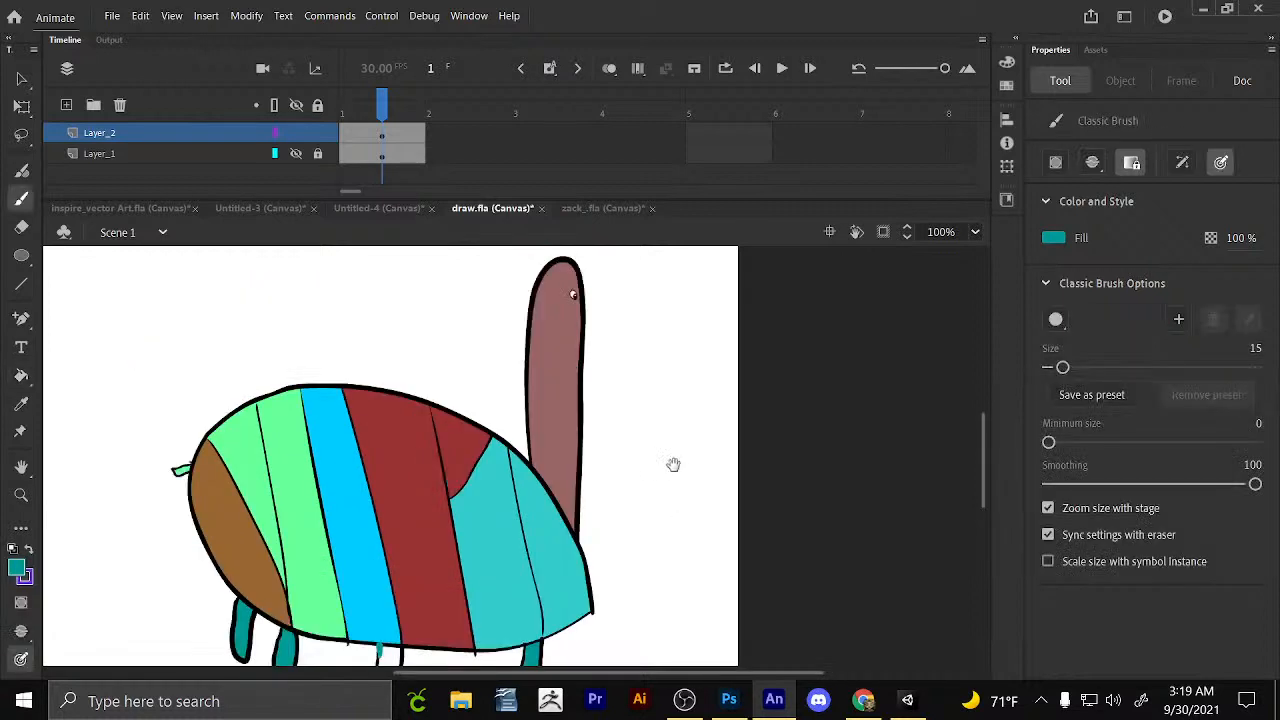
scroll(594, 514, down, 1)
Select the whole turtle and shift it horizontally towards the middle of the stage.
click(21, 495)
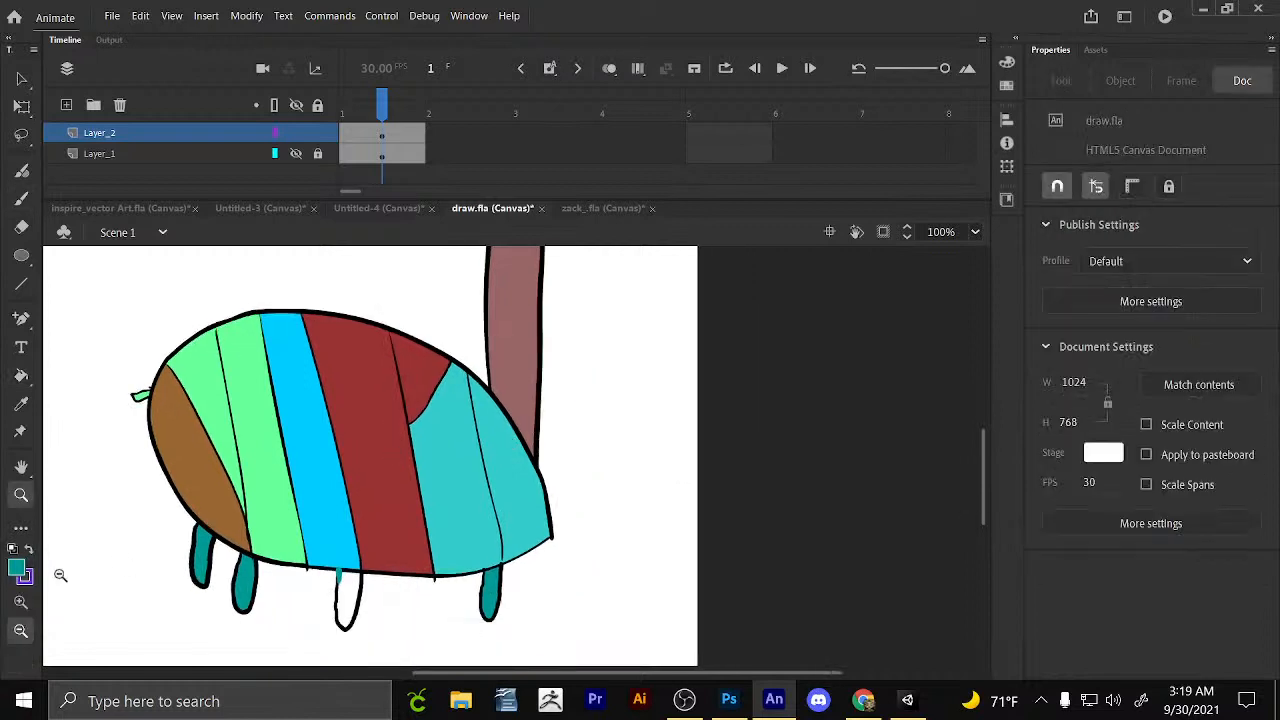
click(366, 353)
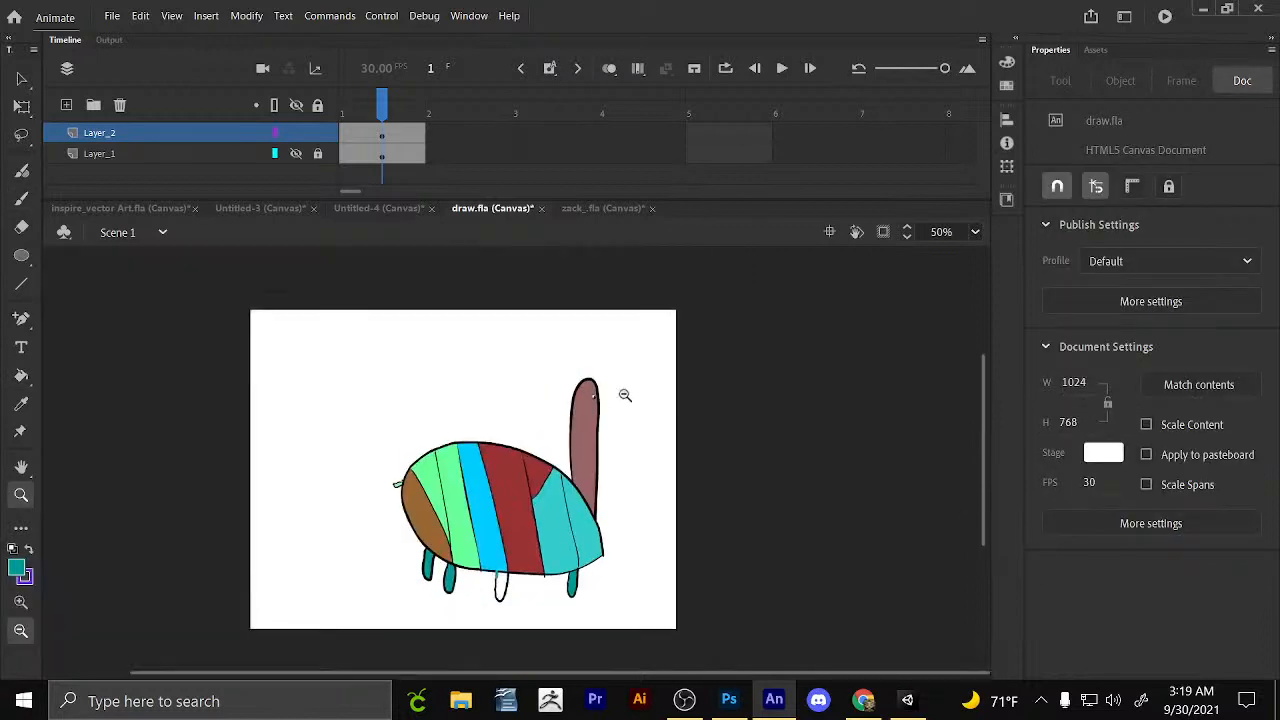
key(v)
key(ctrl+a)
drag(562, 486, 522, 486)
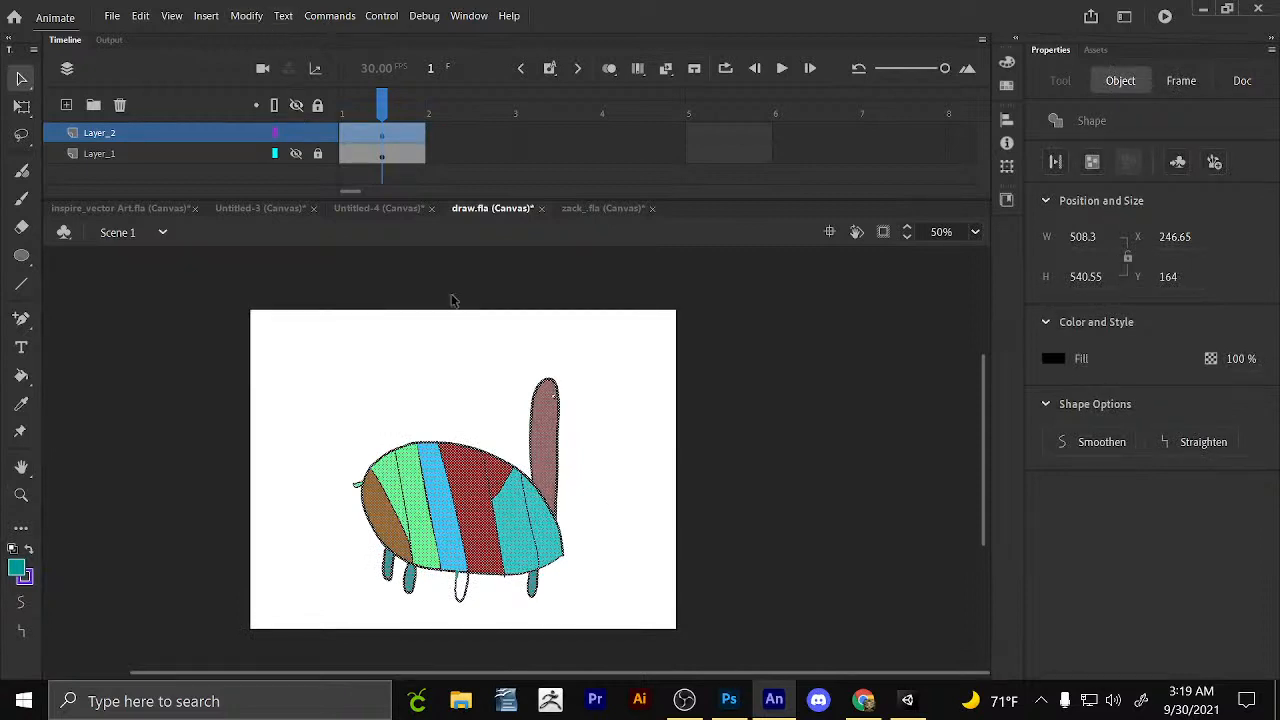
key(z)
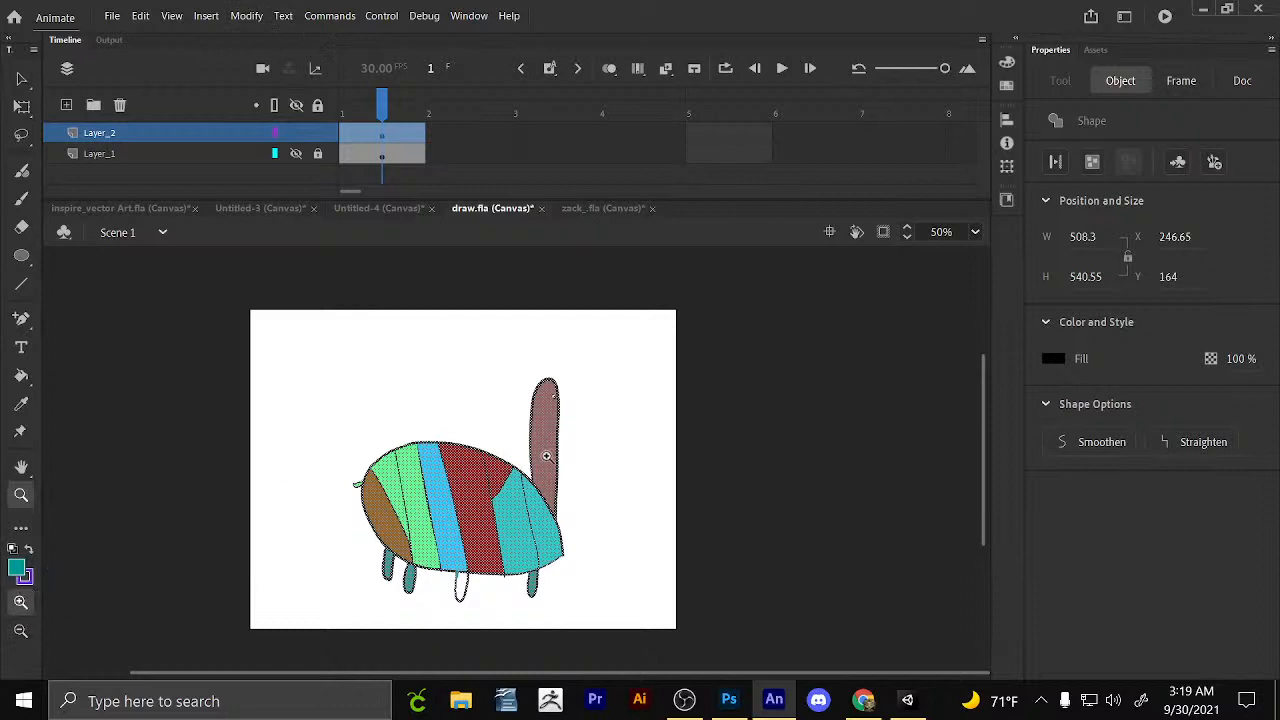
click(546, 456)
key(v)
click(626, 445)
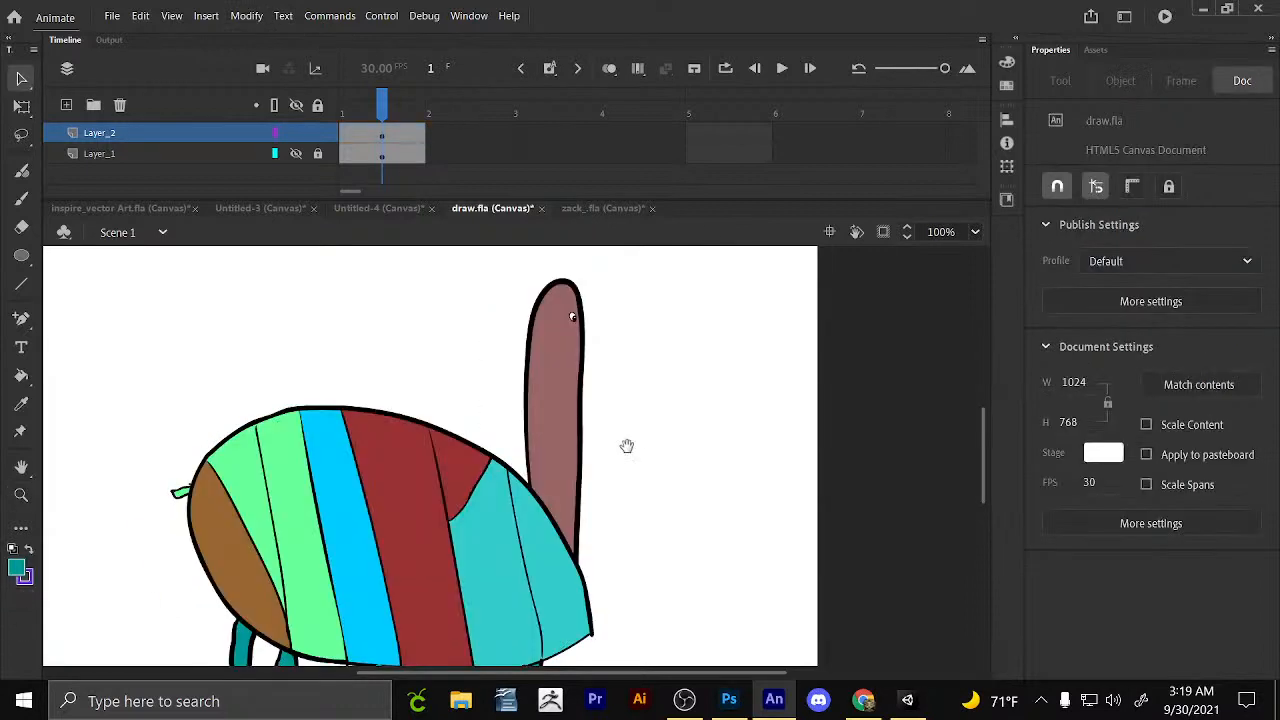
Fill the remaining white leg with dark teal.
scroll(627, 452, up, 3)
scroll(627, 440, down, 5)
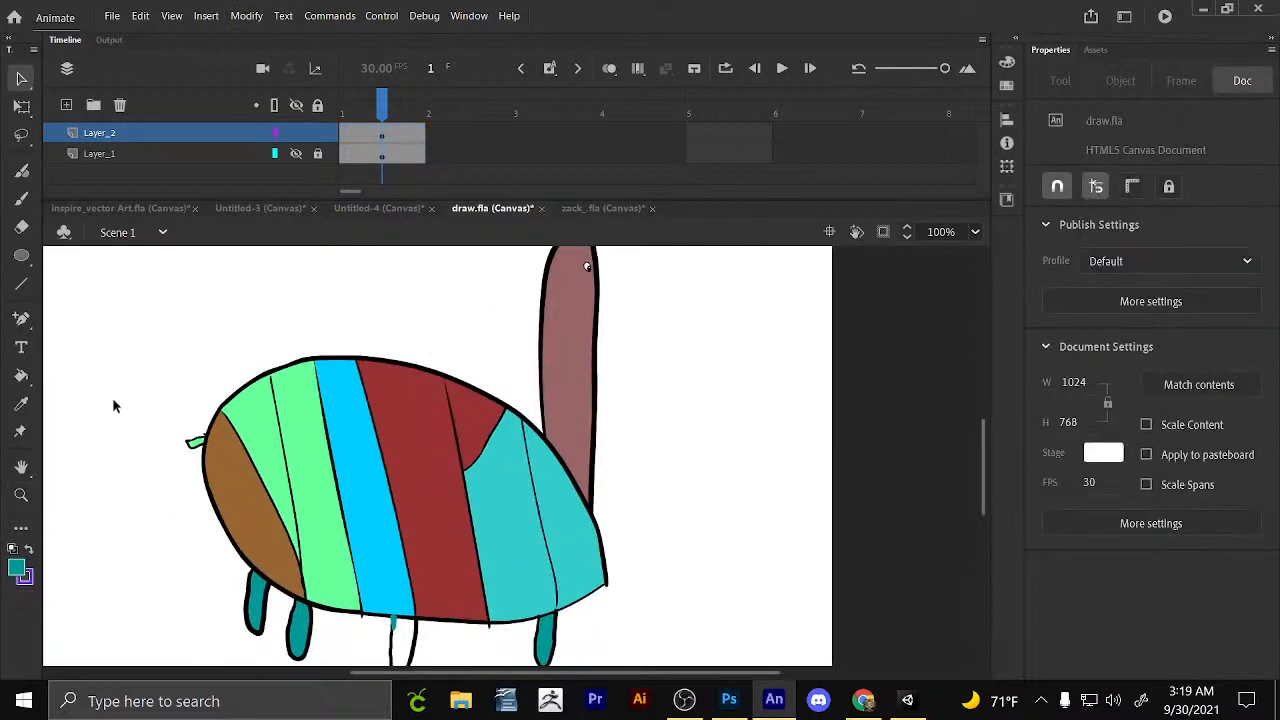
click(21, 375)
click(405, 645)
mouse_move(606, 428)
mouse_down()
mouse_move(637, 451)
mouse_move(686, 446)
mouse_move(596, 384)
mouse_up()
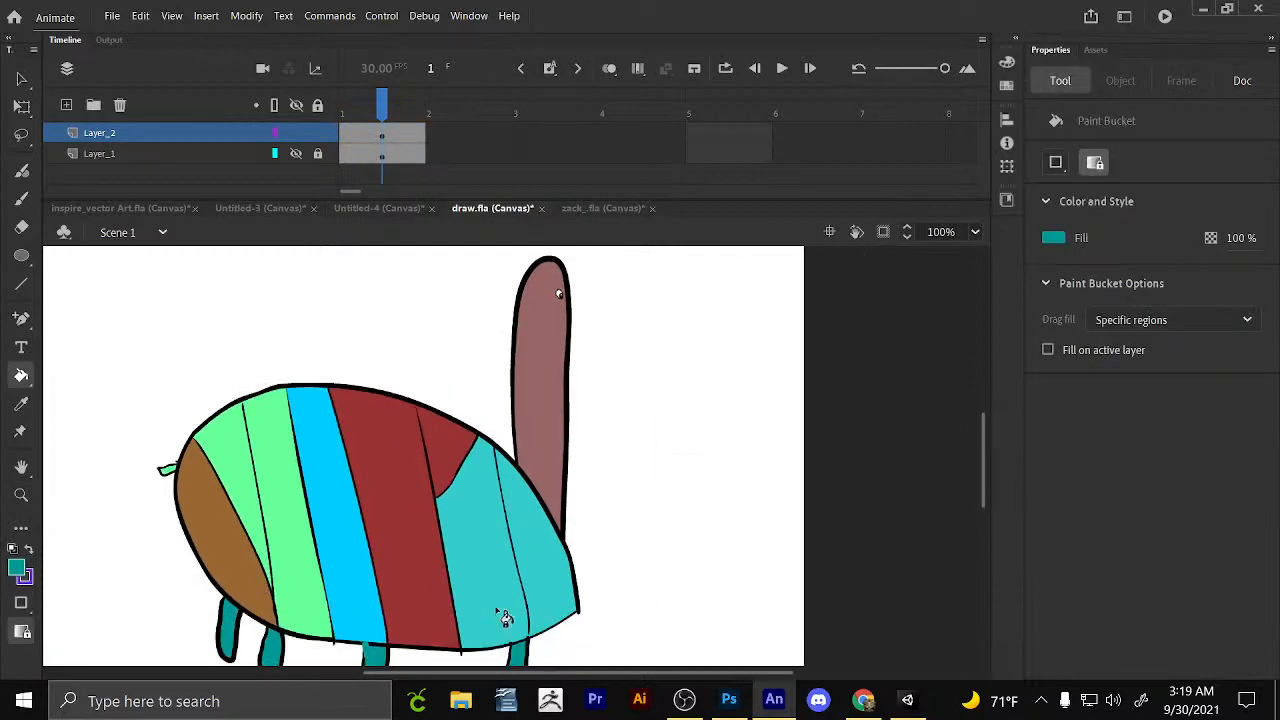
Circle the turtle's shell with a teal Classic Brush stroke to mark it as a separate part.
click(21, 198)
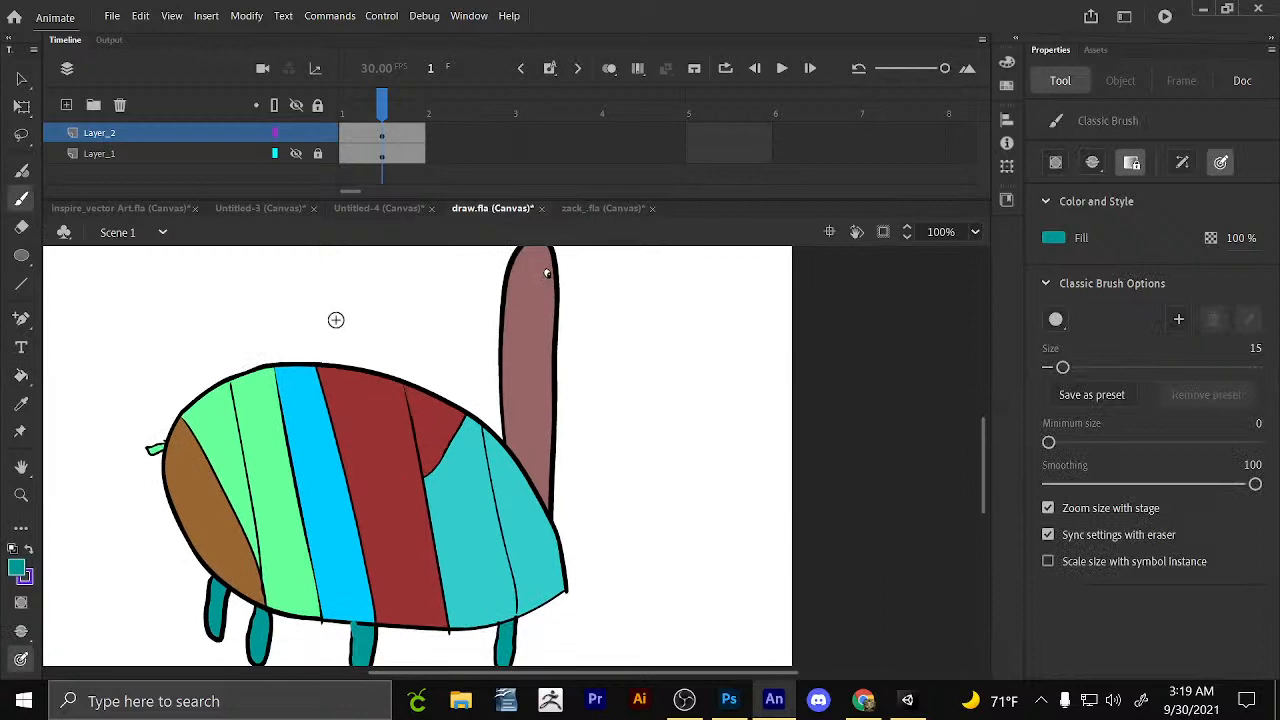
mouse_move(323, 320)
mouse_down()
mouse_move(263, 318)
mouse_move(126, 457)
mouse_move(164, 553)
mouse_move(350, 659)
mouse_move(546, 637)
mouse_move(524, 428)
mouse_move(326, 316)
mouse_move(216, 302)
mouse_up()
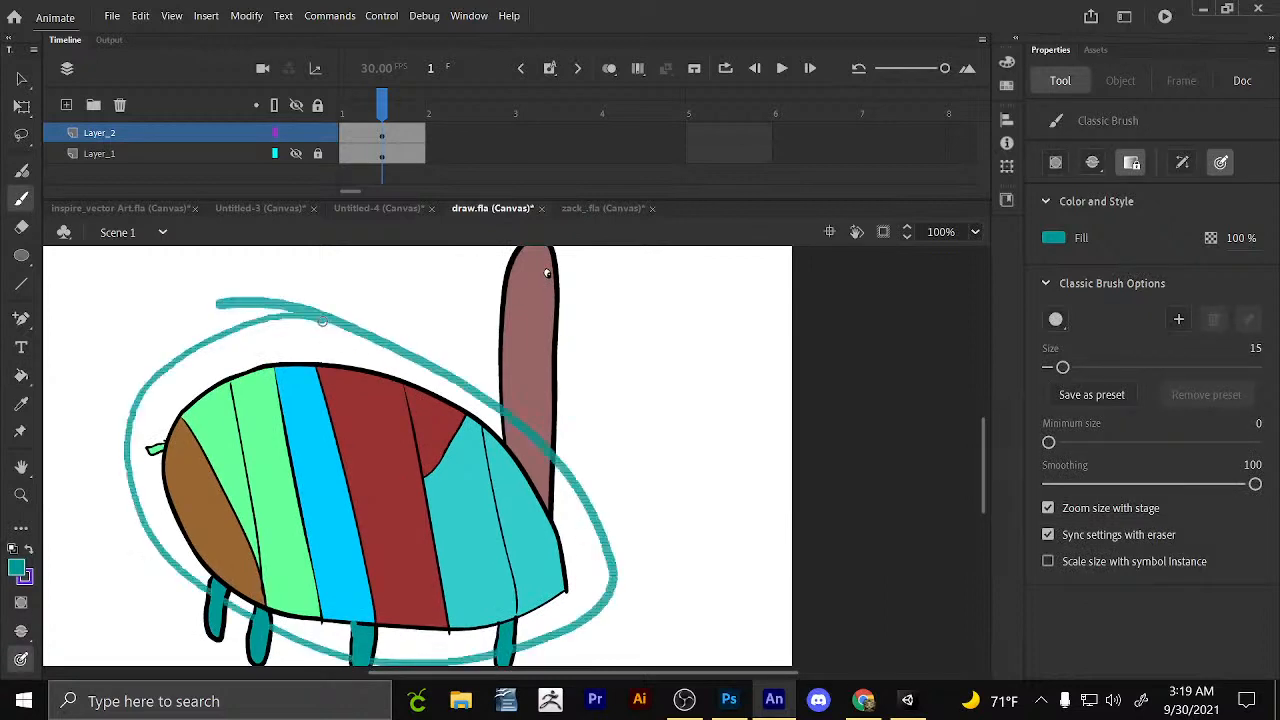
drag(553, 277, 535, 257)
drag(485, 467, 482, 581)
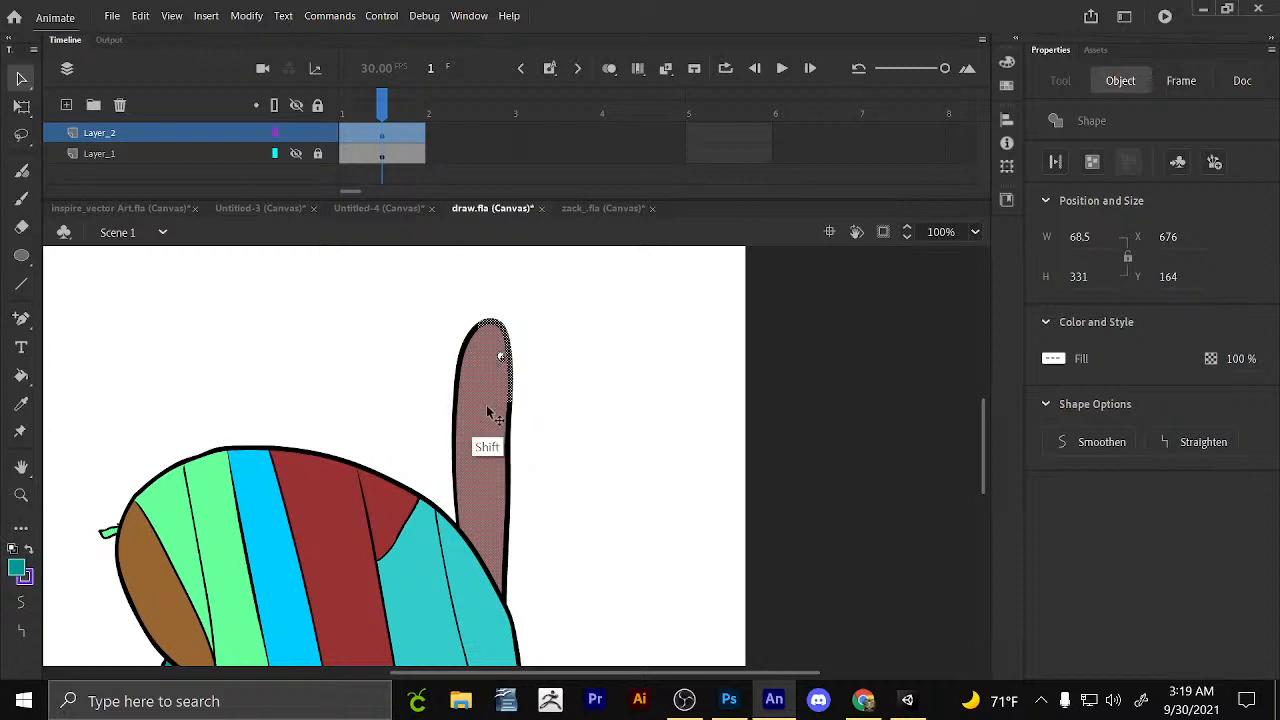
Try to select the neck's outline together with its mauve fill, undoing selections that extend to the shell.
shift+double_click(463, 362)
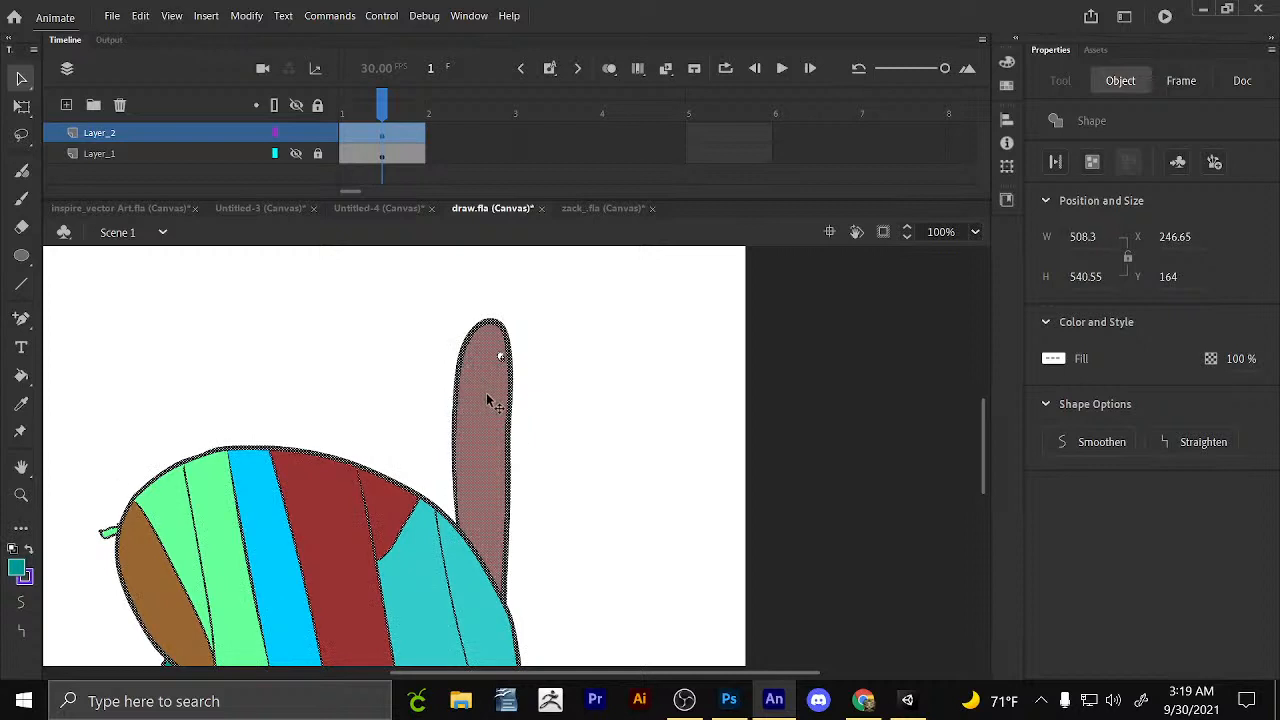
key(ctrl+z)
shift+double_click(458, 479)
key(ctrl+z)
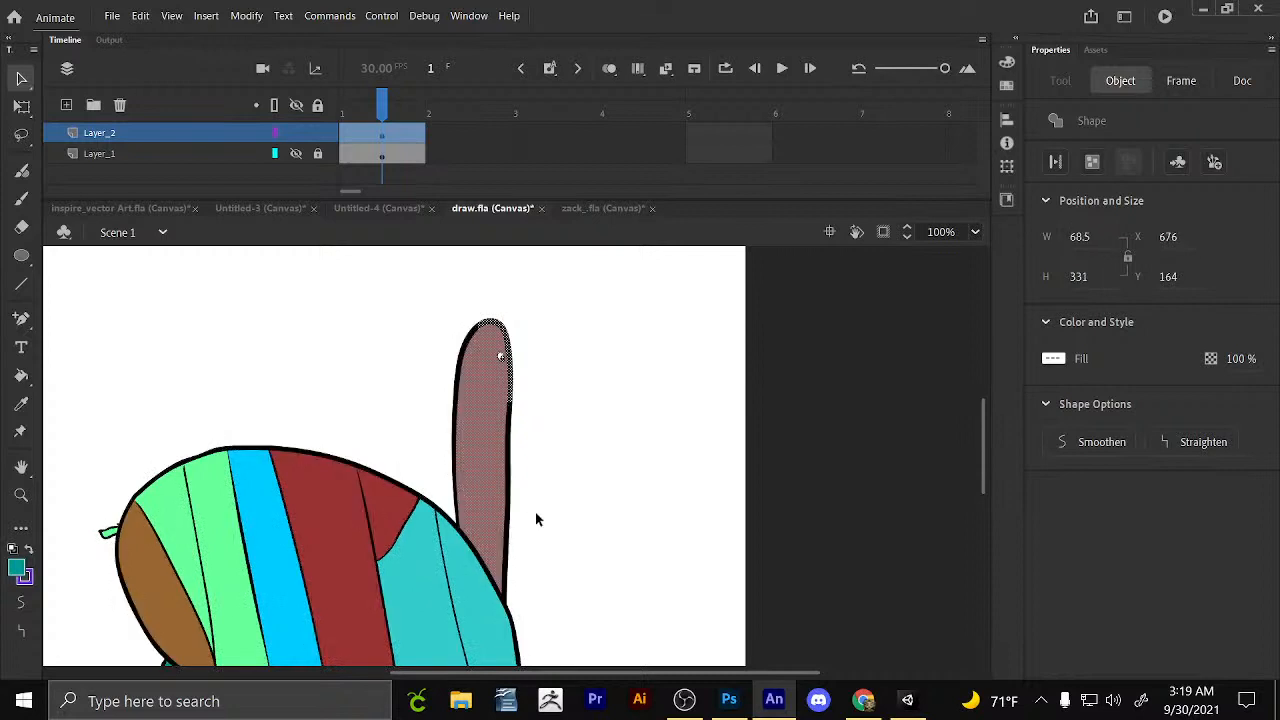
click(522, 488)
click(460, 456)
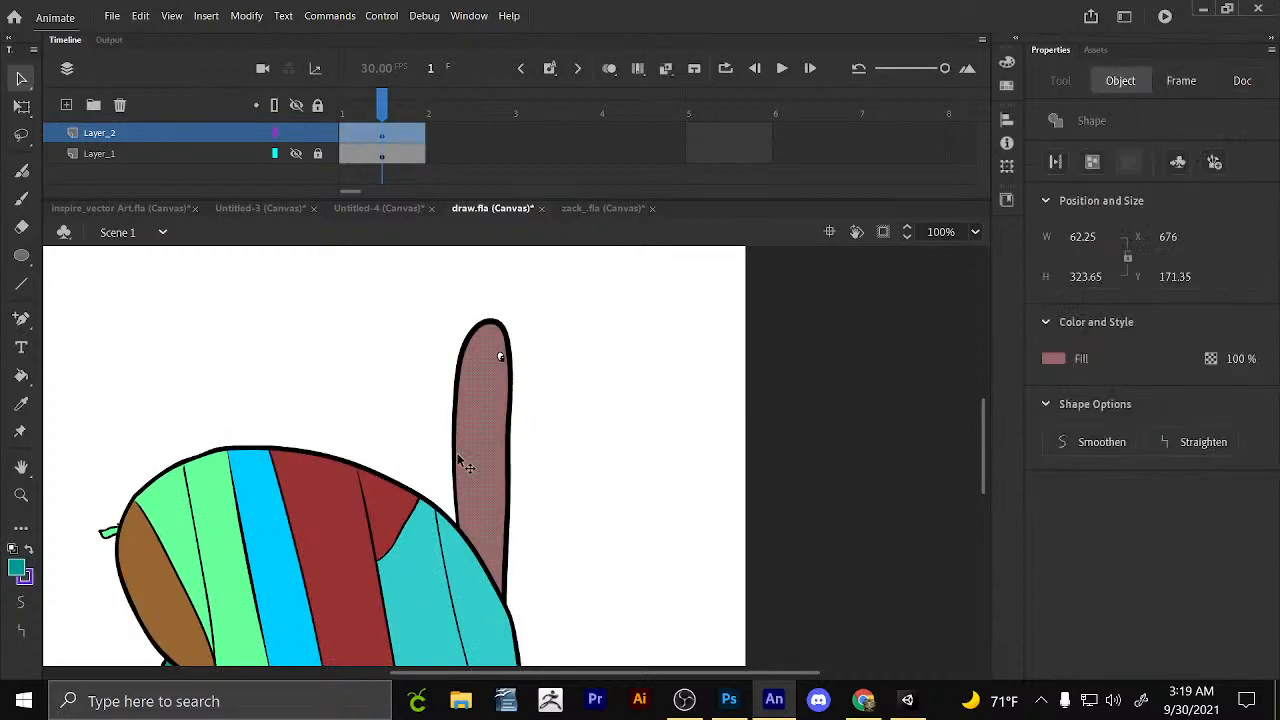
shift+double_click(456, 454)
key(ctrl+z)
Select the head and neck with the Lasso tool, detach them from the shell and place them up and away from it.
key(l)
drag(620, 552, 493, 444)
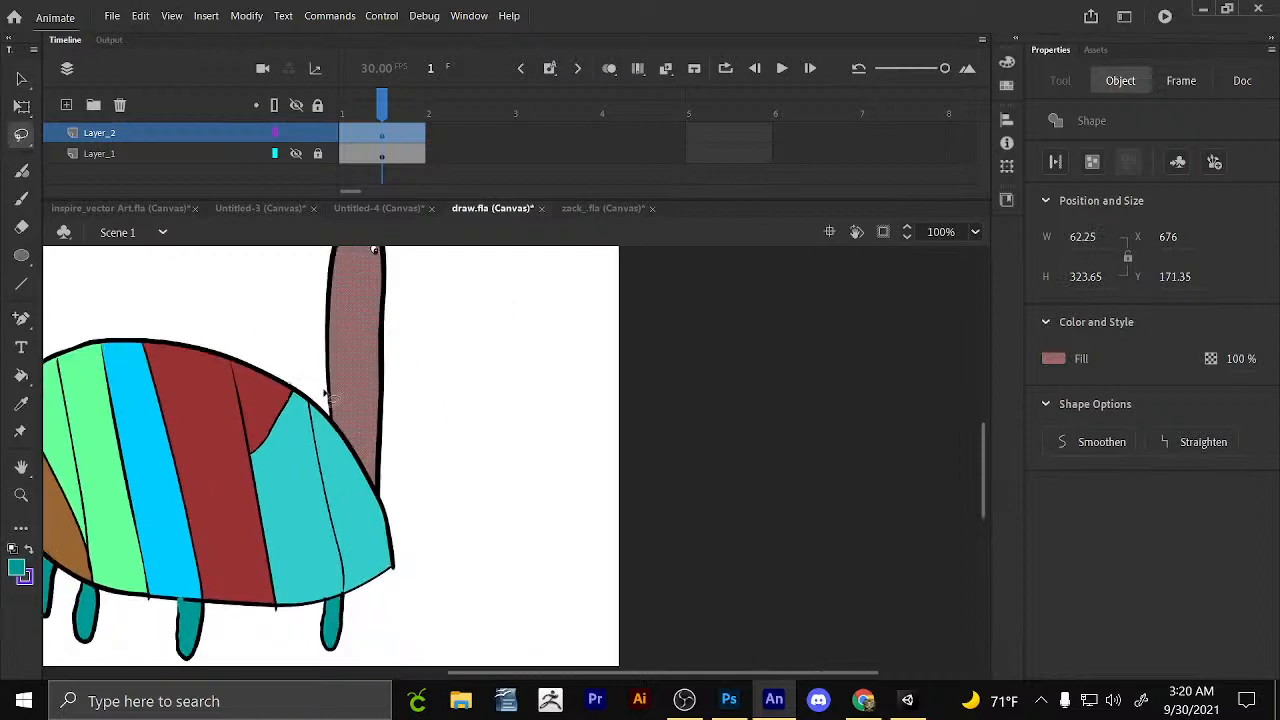
drag(528, 335, 548, 432)
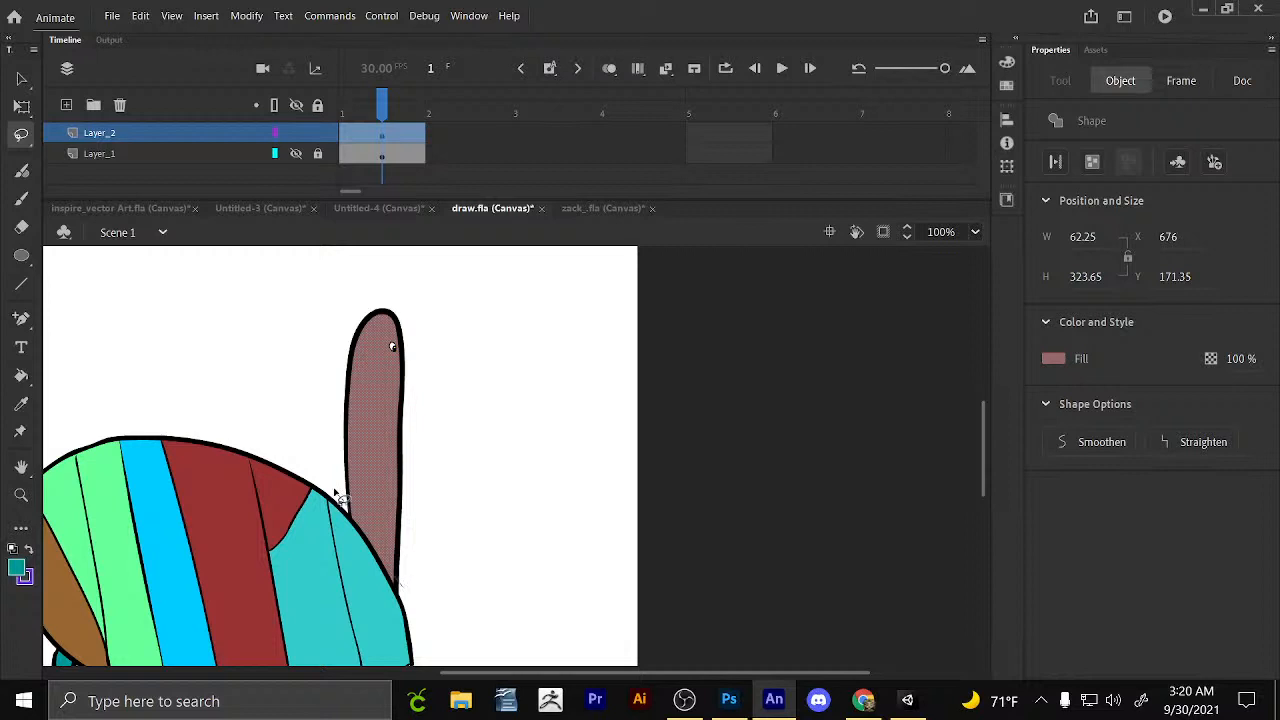
drag(337, 495, 337, 495)
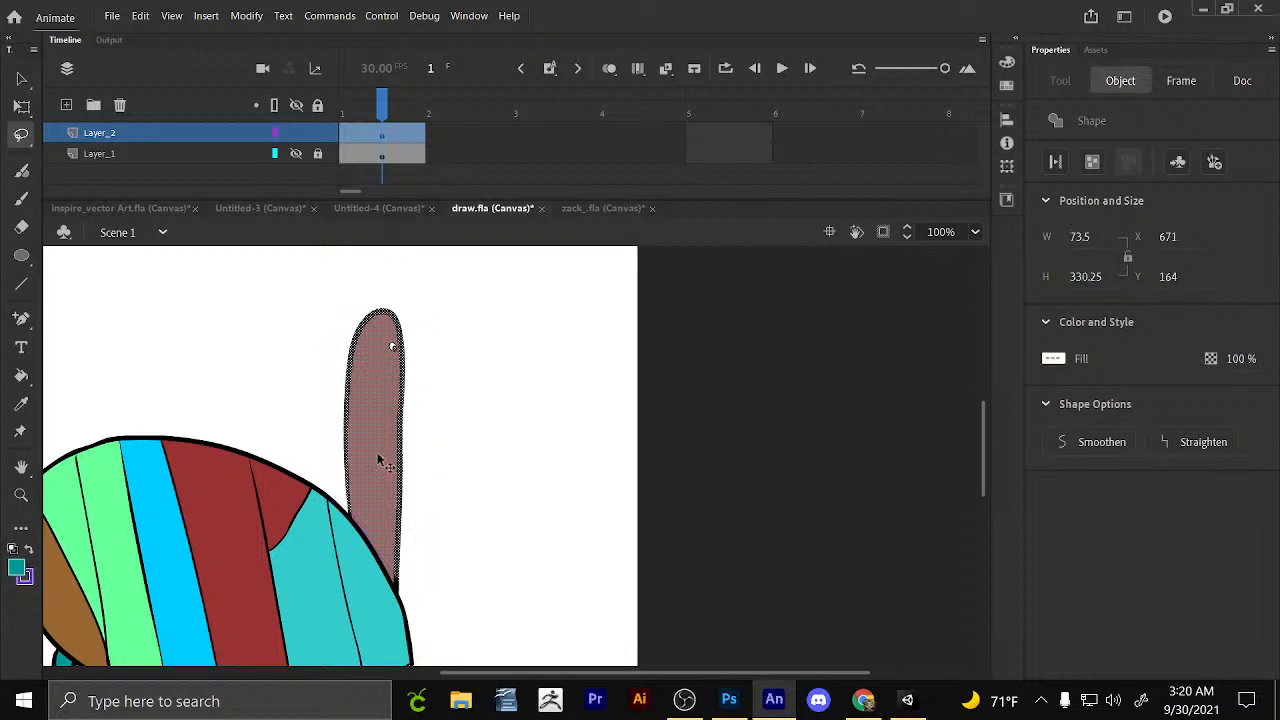
drag(375, 452, 440, 435)
click(416, 560)
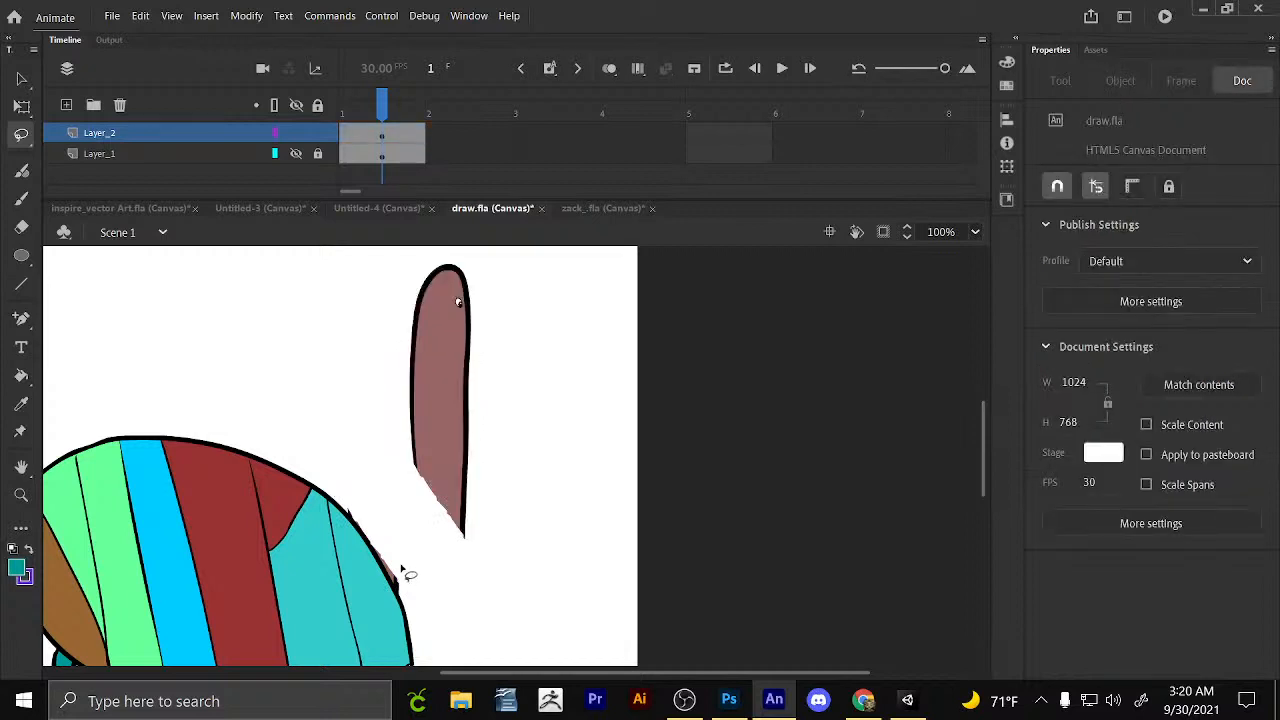
Delete the leftover mauve sliver and clean the outline stubs off the shell's front edge.
key(v)
click(393, 576)
key(Delete)
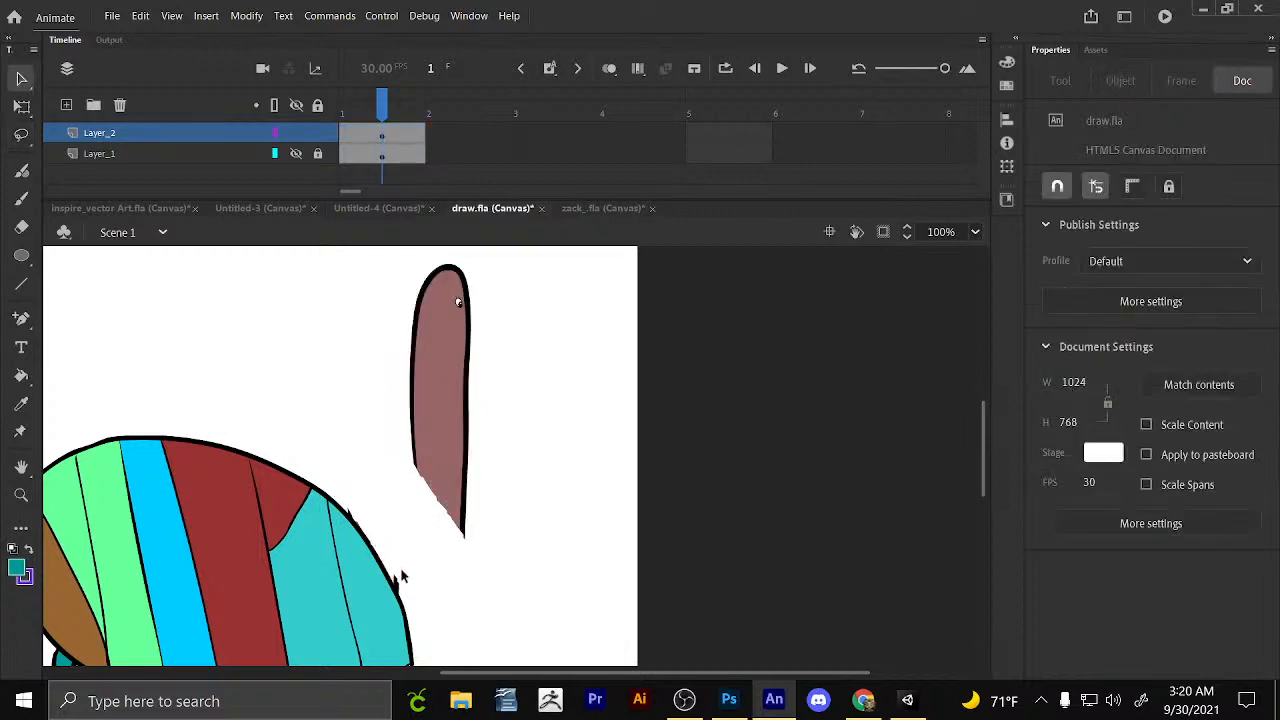
click(395, 580)
mouse_move(392, 588)
mouse_down()
mouse_move(410, 559)
mouse_move(382, 530)
mouse_move(399, 561)
mouse_up()
key(e)
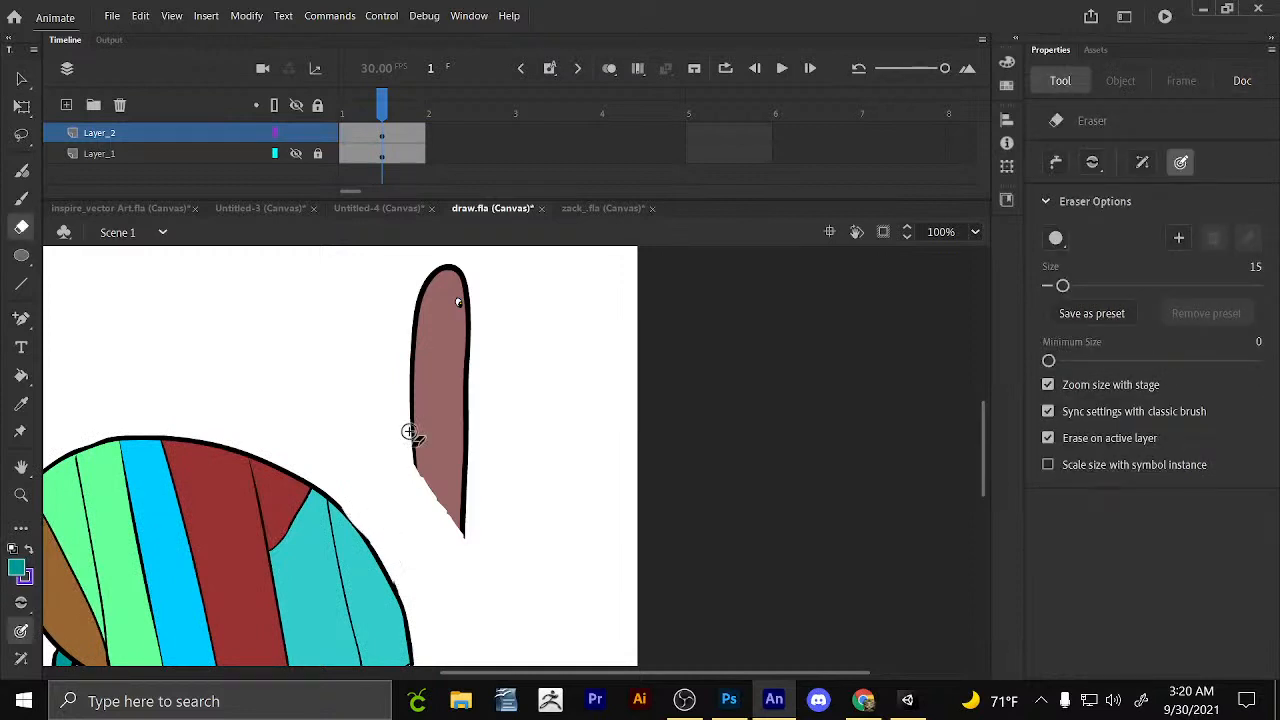
Close the cut-off base of the neck with a blue Classic Brush line.
mouse_move(466, 449)
mouse_down()
mouse_move(417, 524)
mouse_move(448, 572)
mouse_up()
key(b)
click(16, 570)
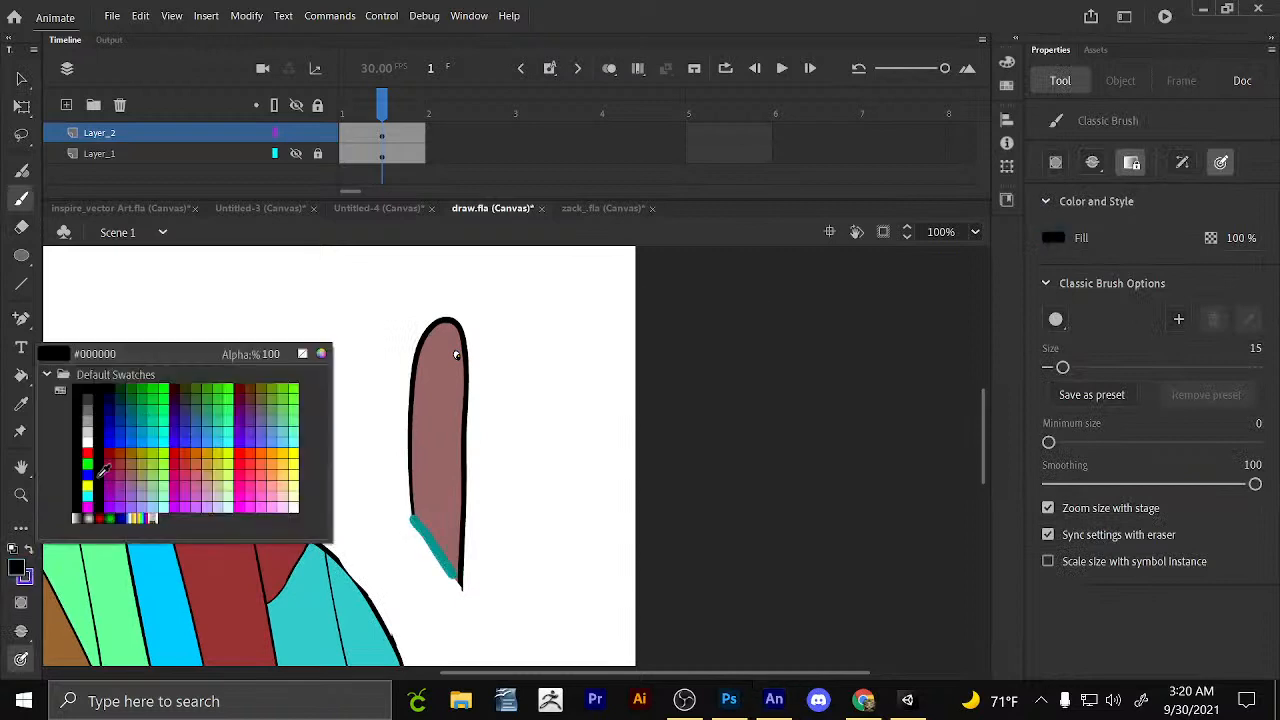
click(88, 474)
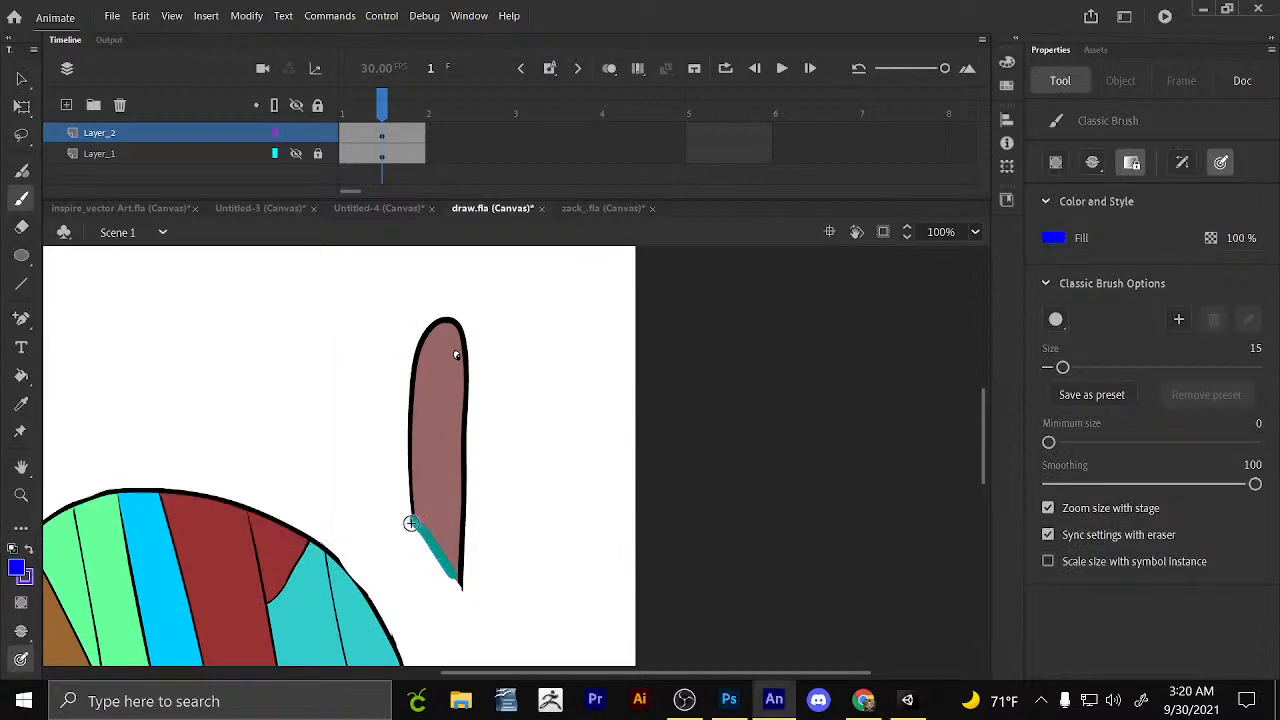
drag(411, 515, 458, 580)
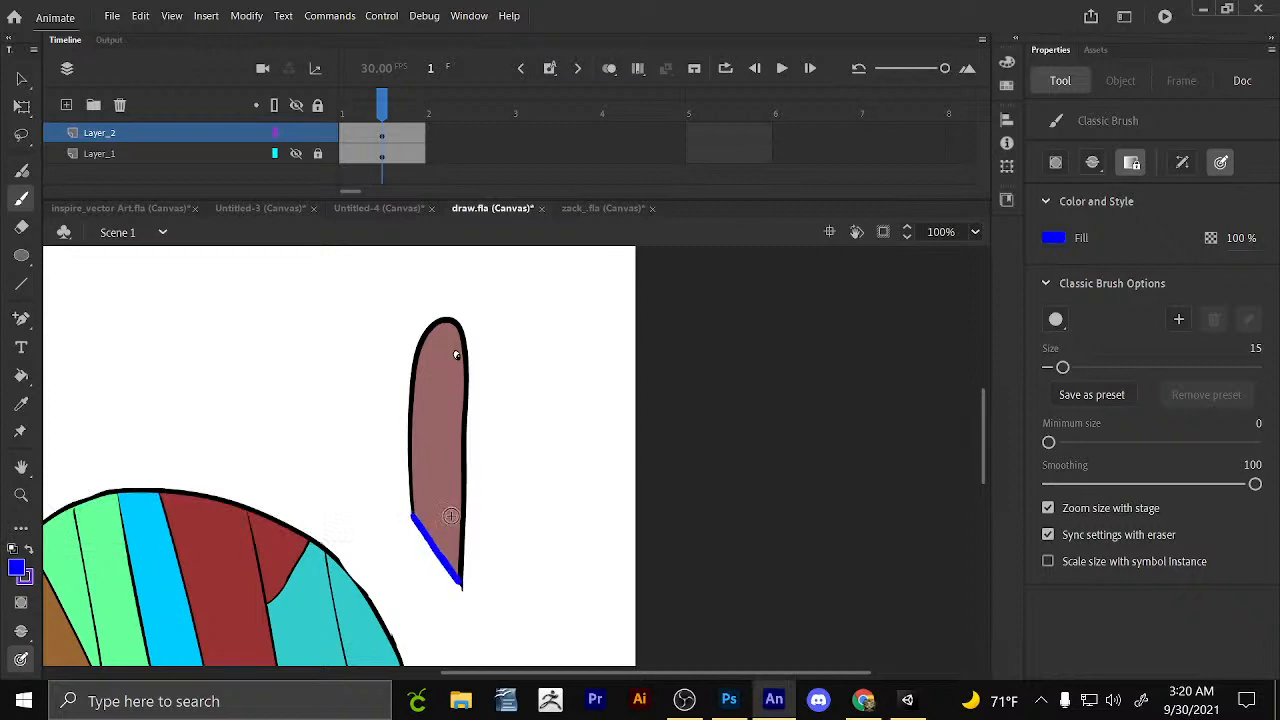
Select the complete head and neck with its blue base line and convert it to a graphic symbol named head.
key(v)
click(442, 462)
drag(489, 278, 414, 591)
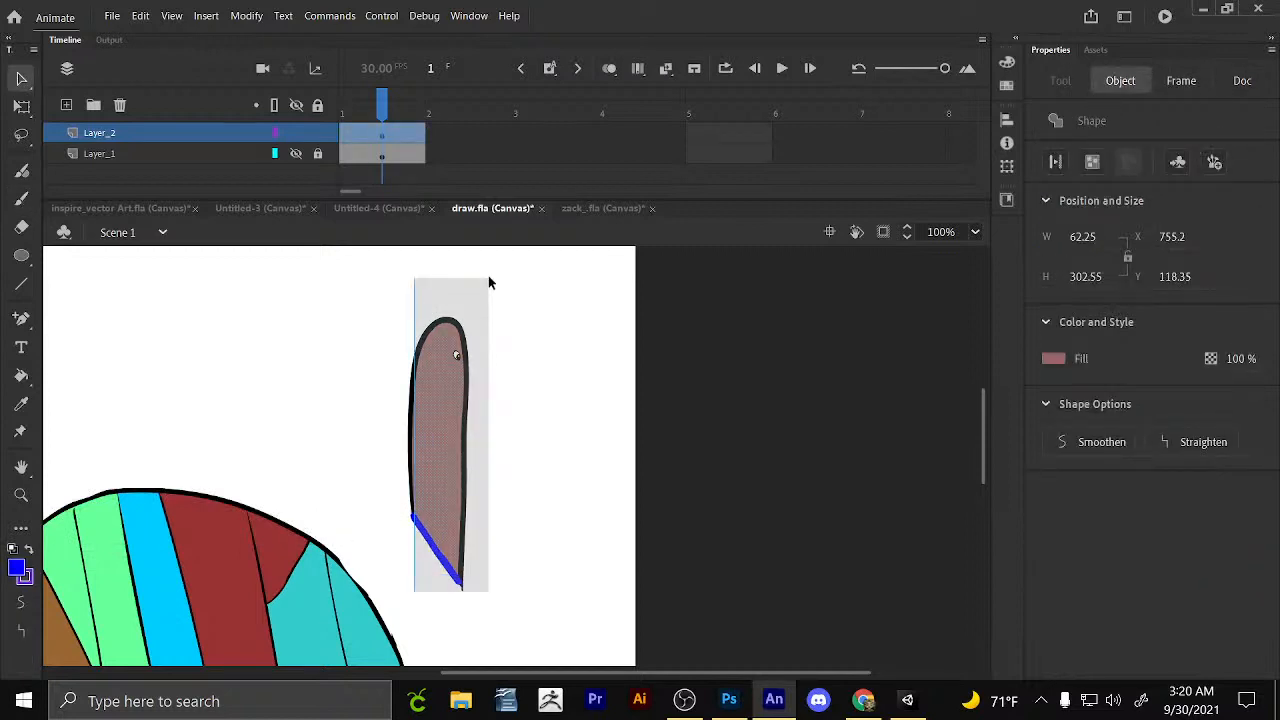
drag(489, 283, 489, 284)
click(246, 16)
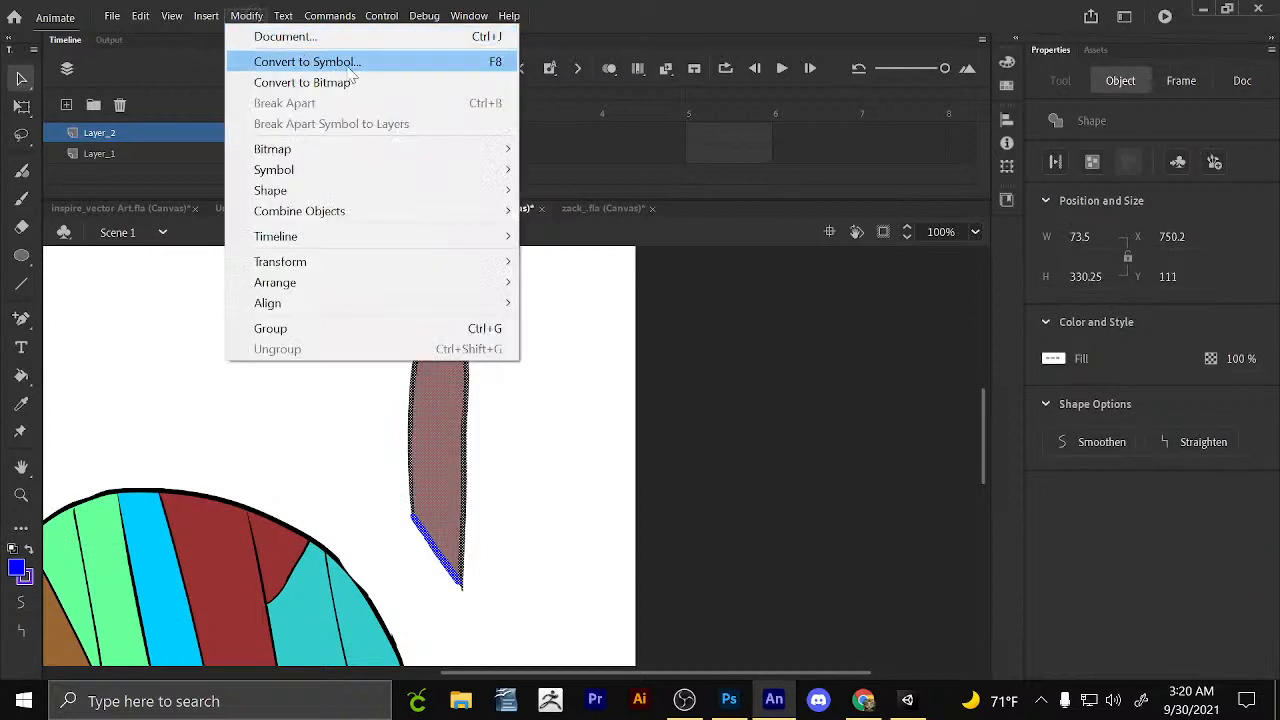
click(360, 59)
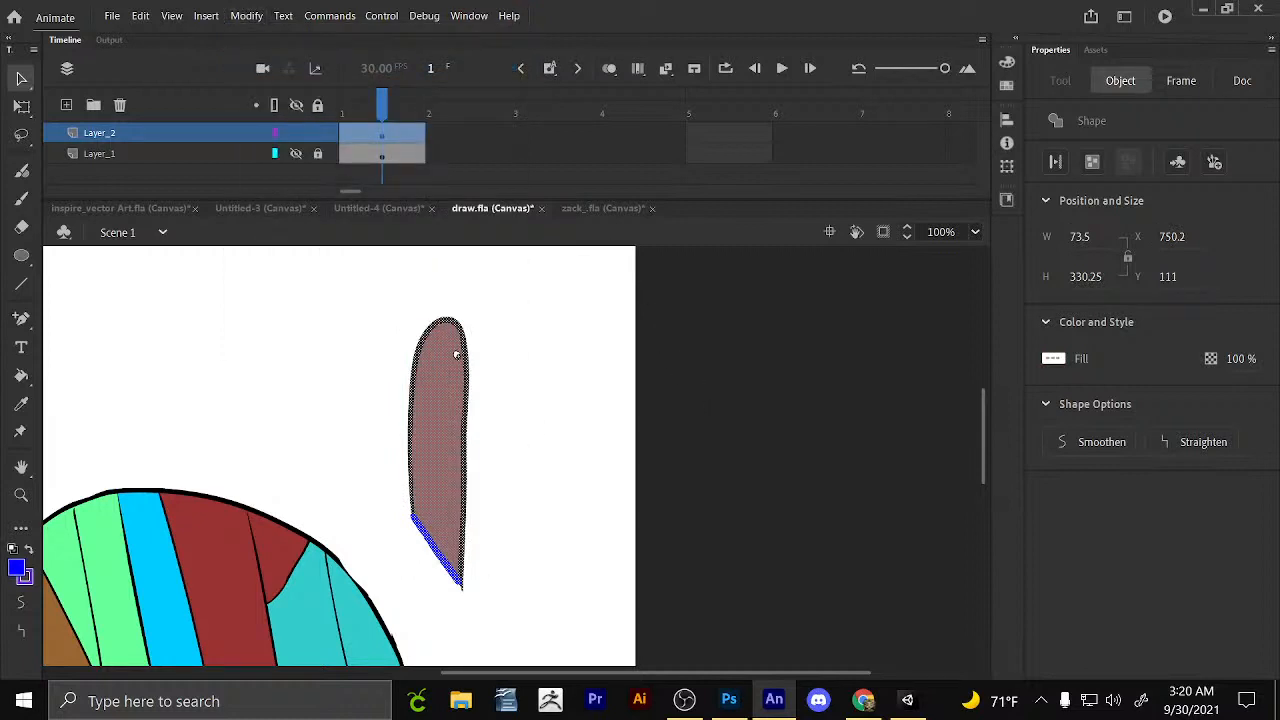
Move the head symbol back so its blue base sits against the shell's front edge.
key(space)
drag(520, 438, 481, 429)
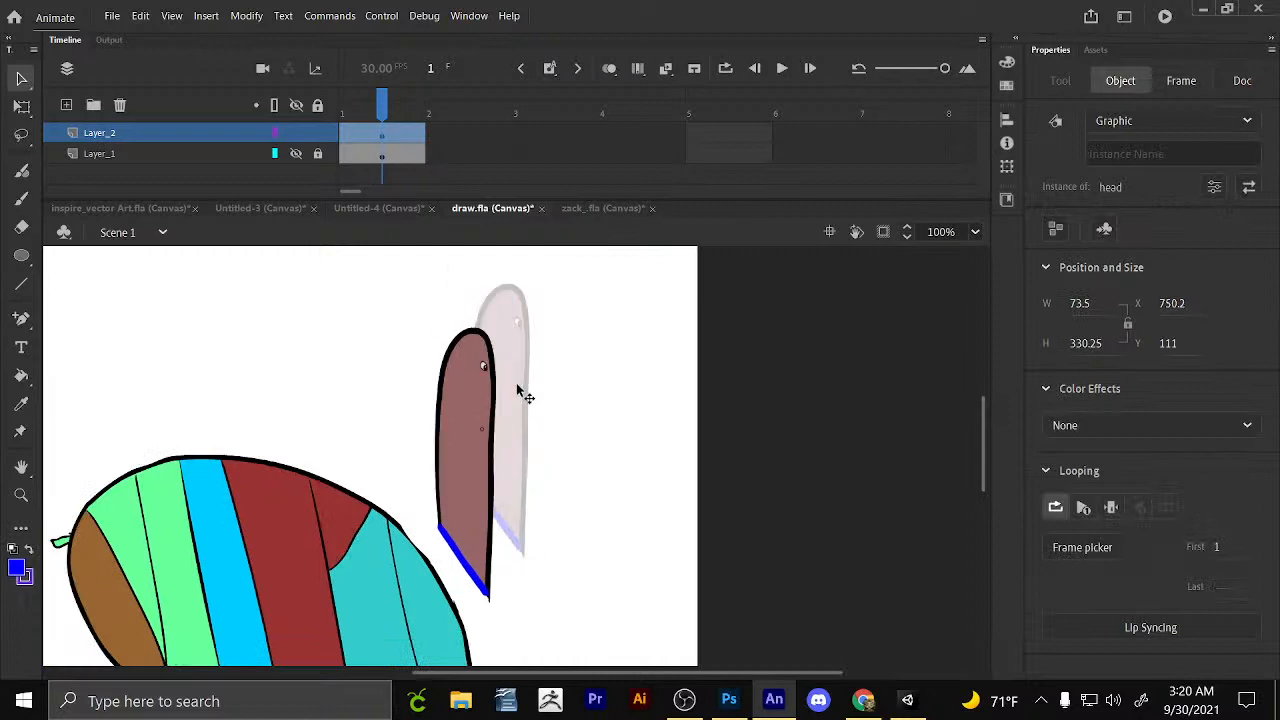
drag(517, 390, 484, 397)
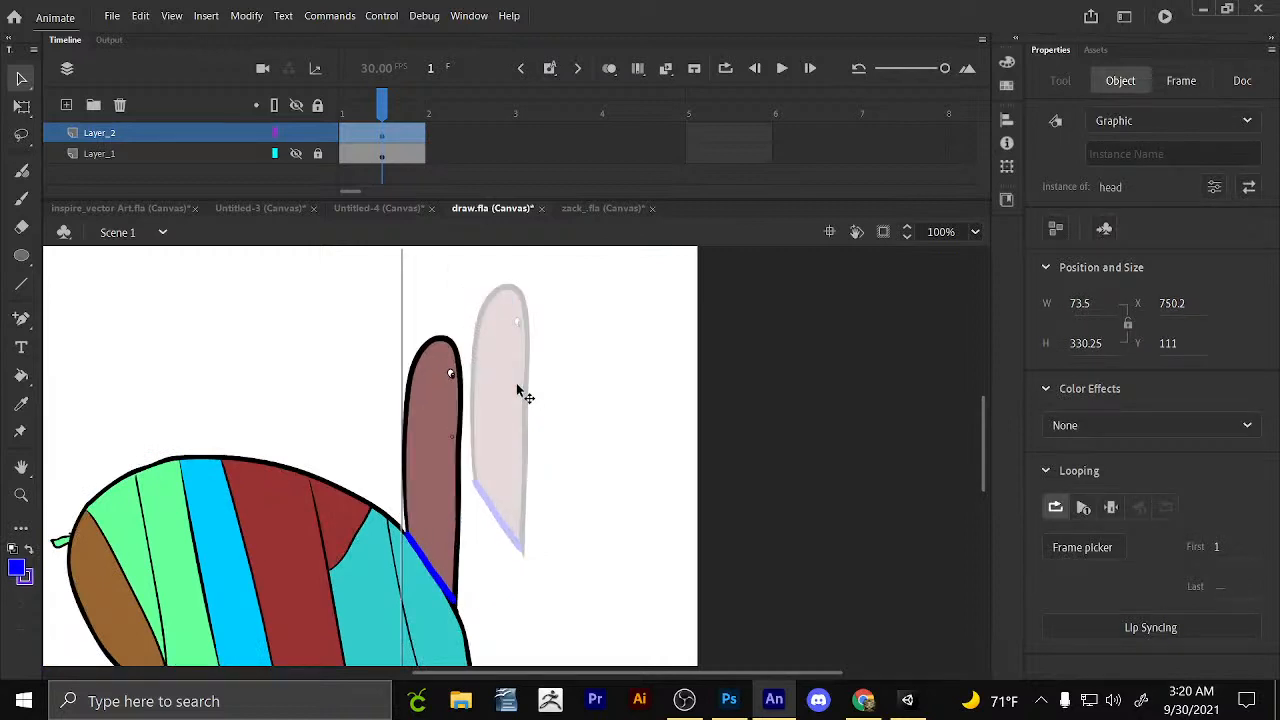
drag(517, 390, 452, 440)
Select all four teal legs with the Lasso tool and convert them to a graphic symbol named legs.
key(space)
drag(452, 440, 640, 325)
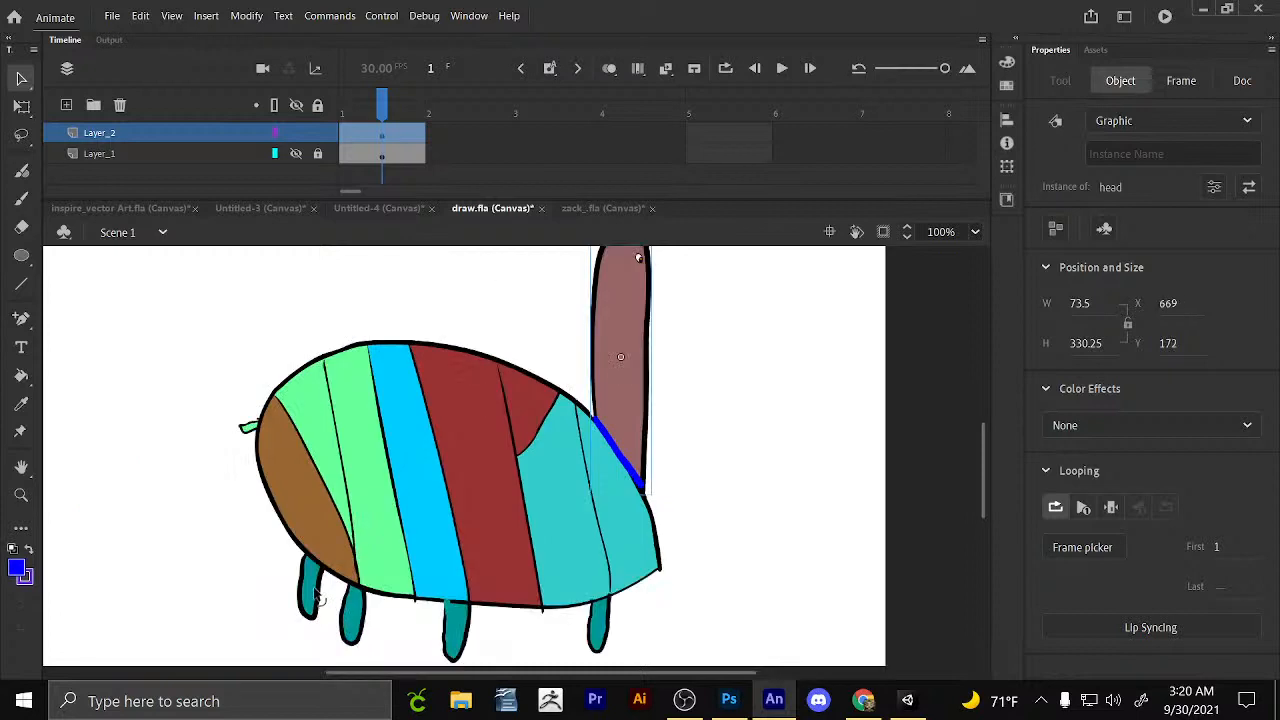
click(316, 597)
click(248, 545)
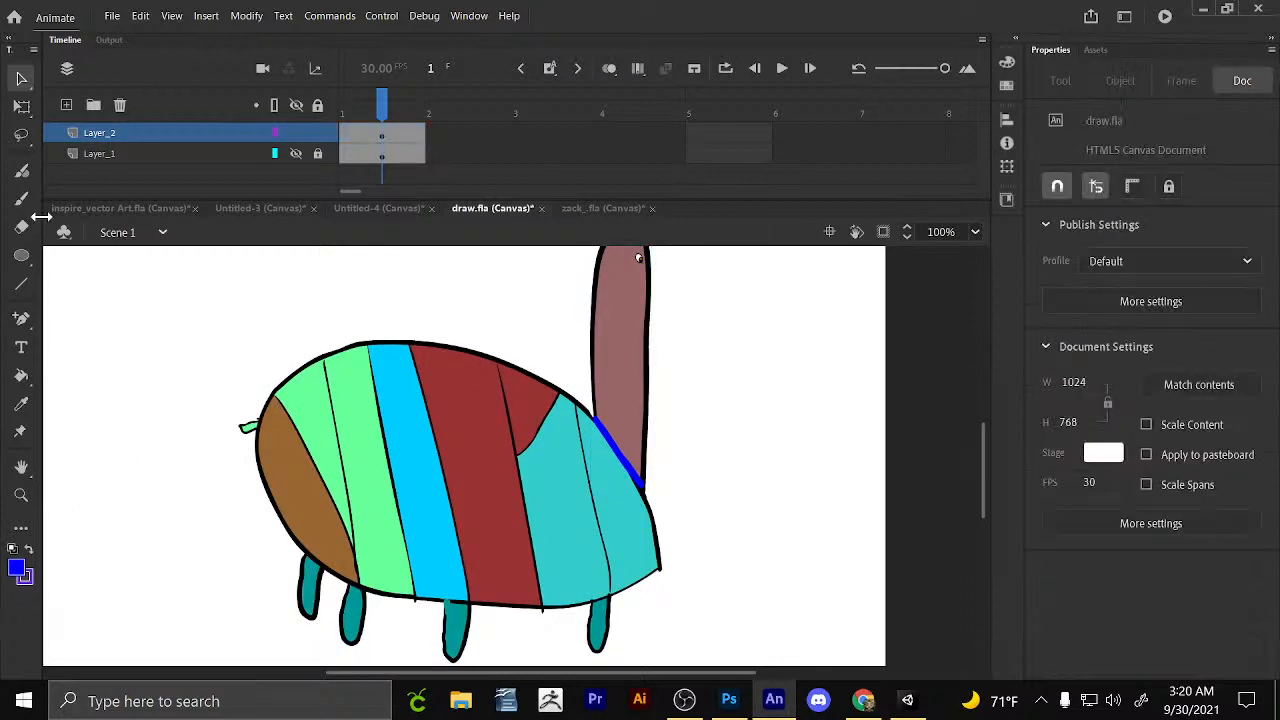
click(21, 134)
key(space)
drag(360, 616, 271, 534)
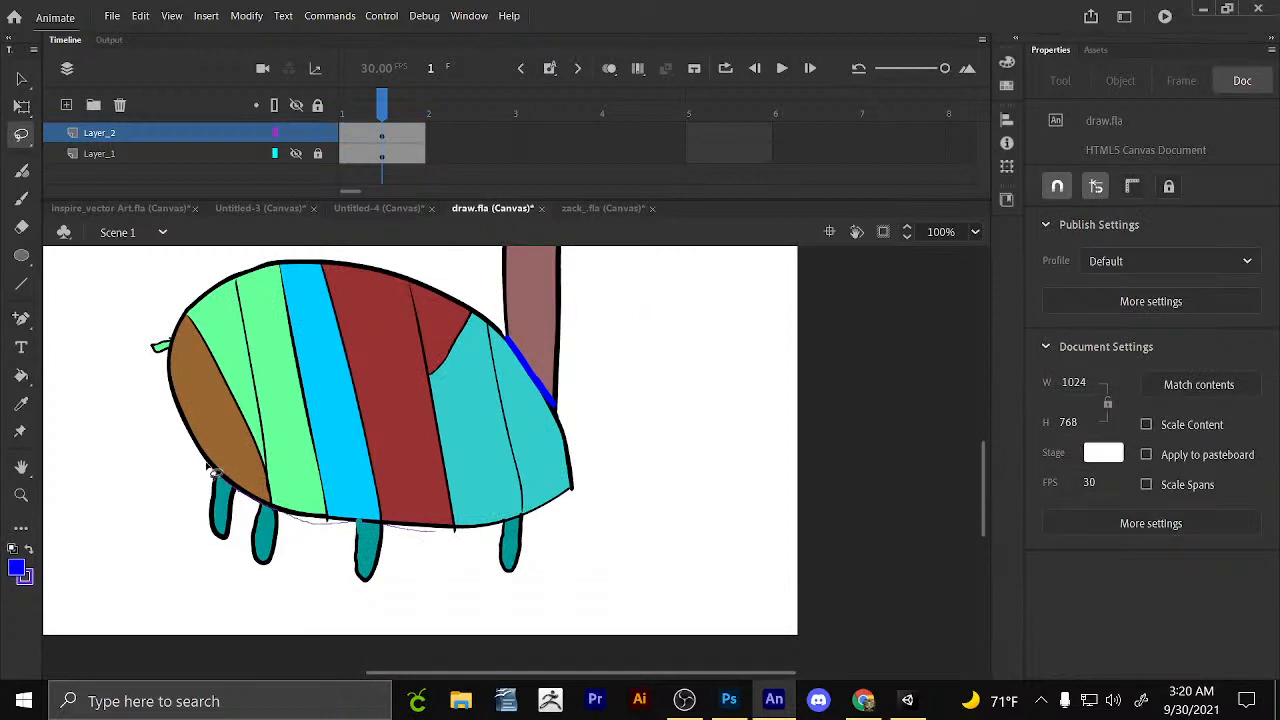
mouse_move(567, 572)
mouse_down()
mouse_move(252, 612)
mouse_move(260, 520)
mouse_up()
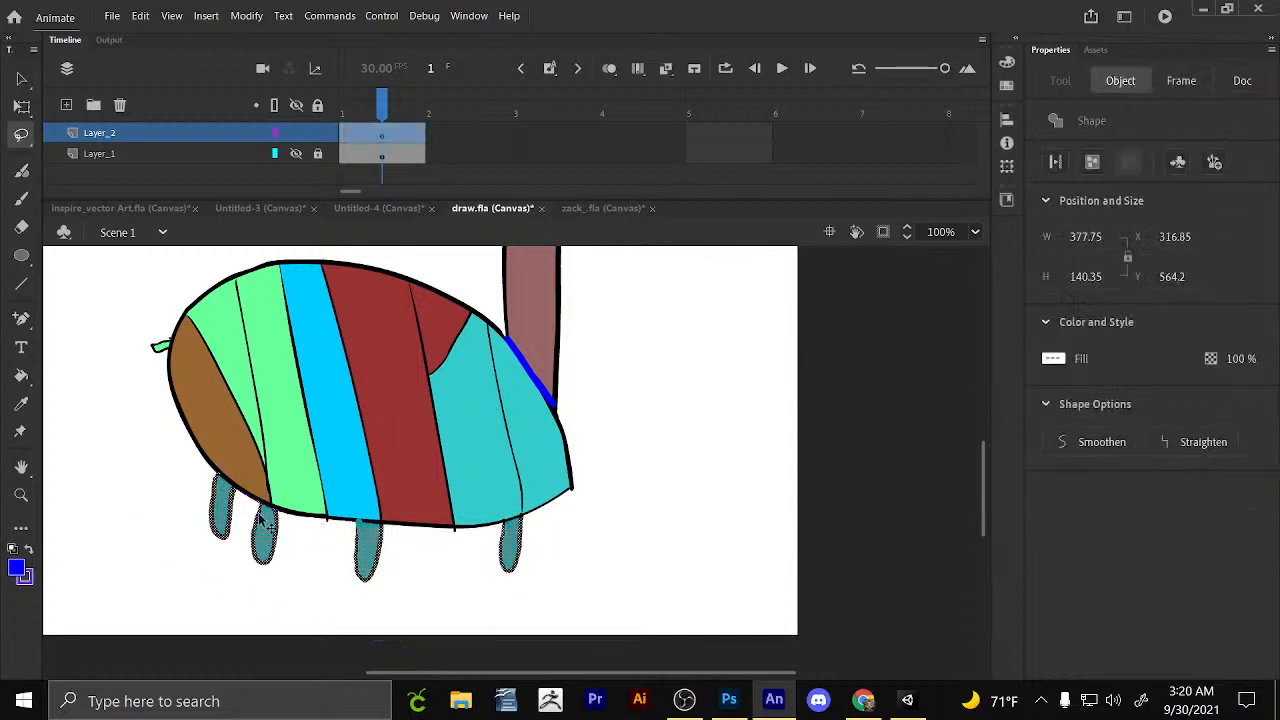
click(246, 17)
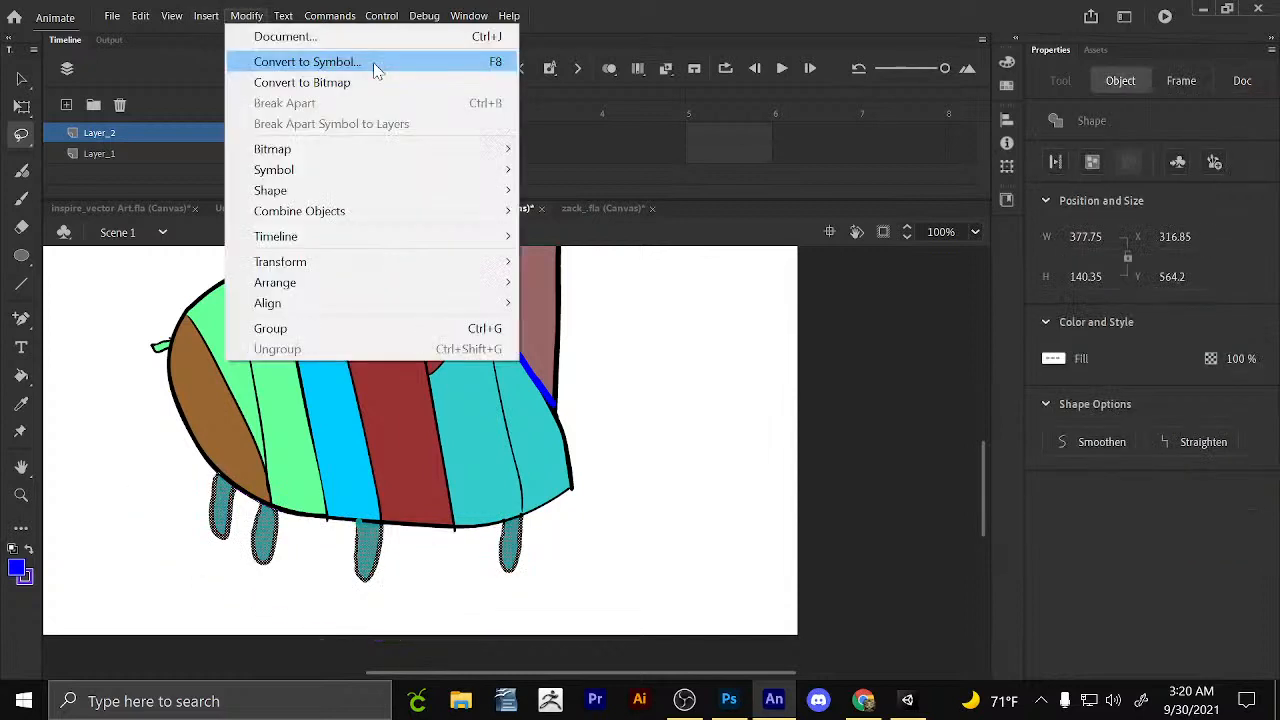
click(372, 63)
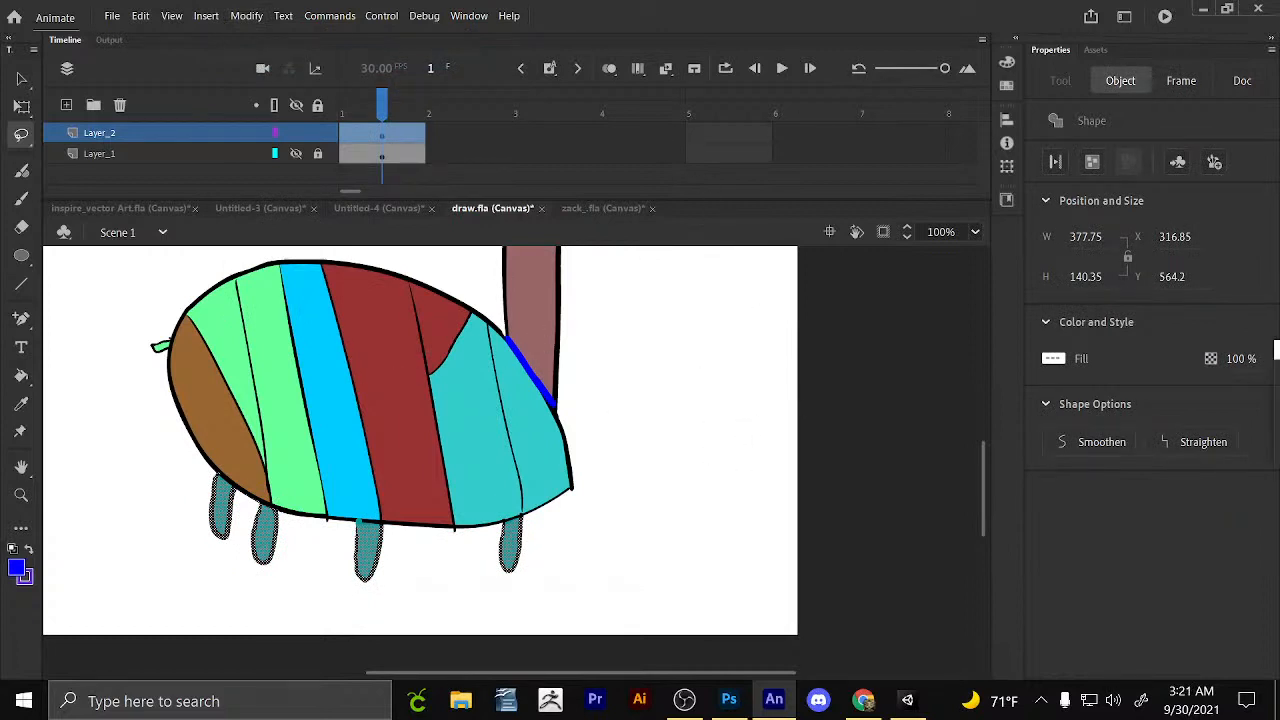
key(F8)
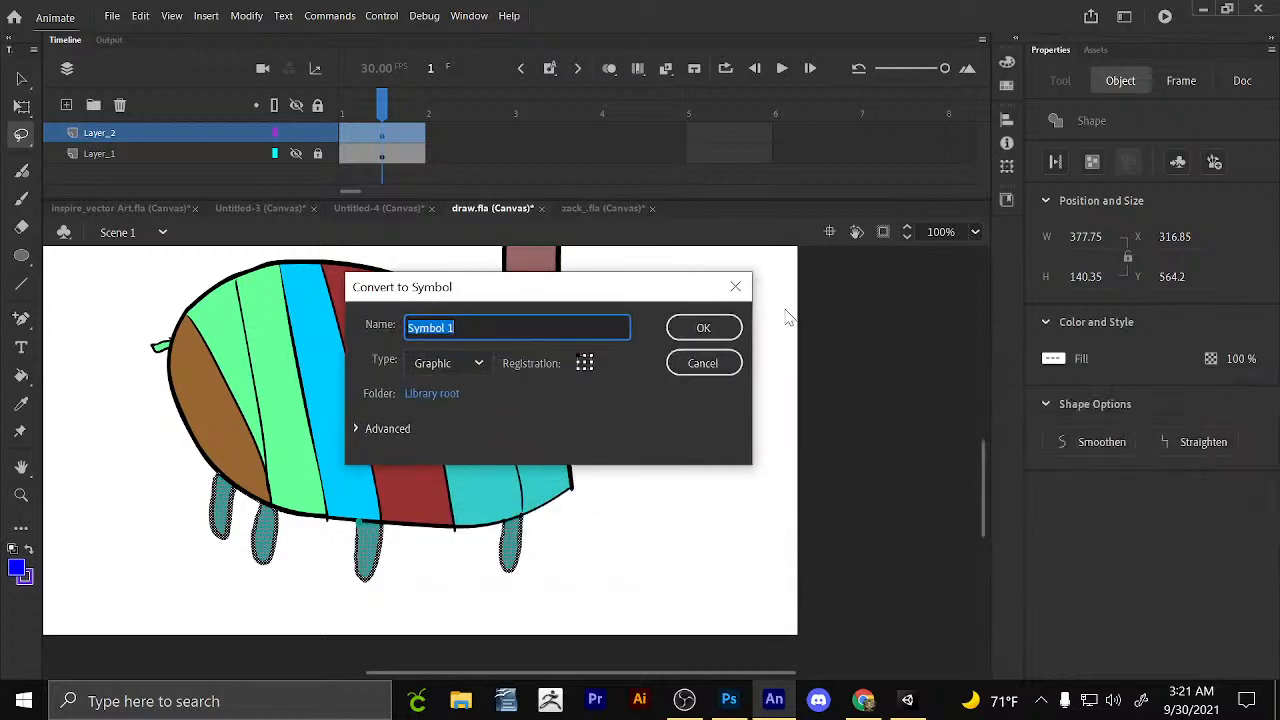
text(legs)
key(Return)
Try to select the whole shell with a freehand lasso outline around it.
mouse_move(604, 335)
mouse_down()
mouse_move(629, 357)
mouse_move(612, 462)
mouse_up()
drag(415, 411, 407, 351)
mouse_move(340, 298)
mouse_down()
mouse_move(141, 413)
mouse_move(175, 496)
mouse_move(205, 528)
mouse_move(356, 597)
mouse_up()
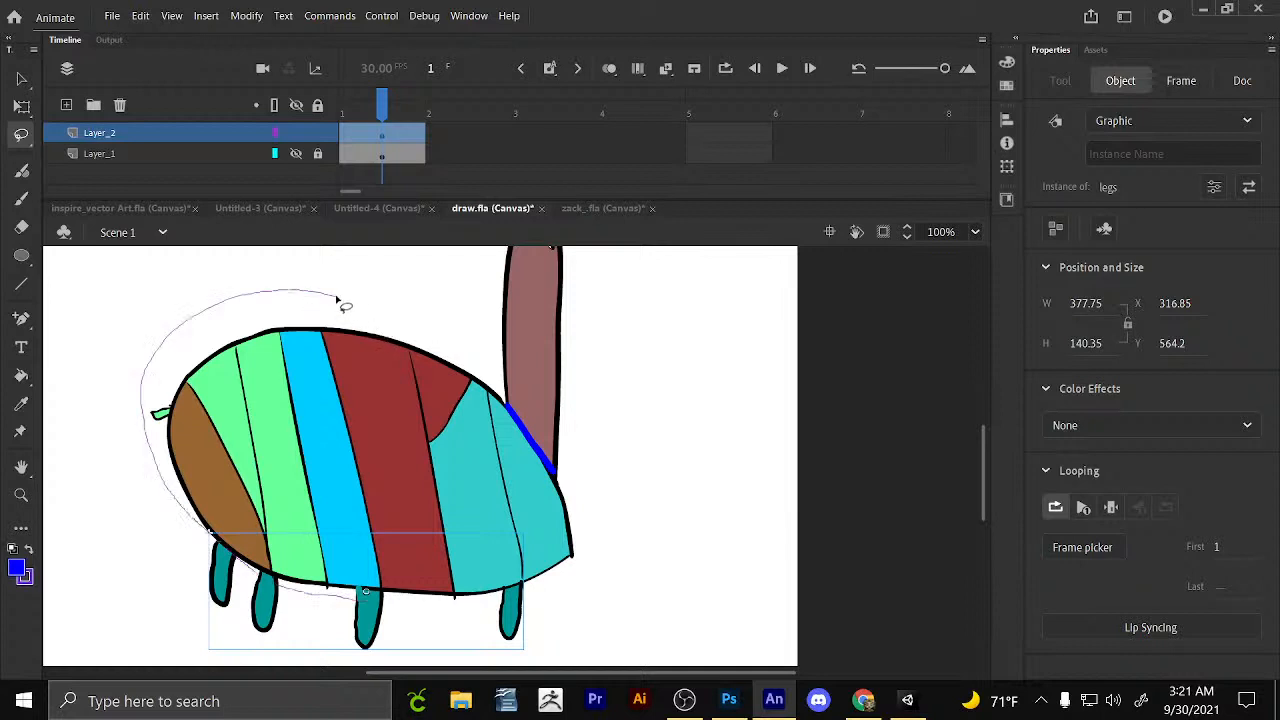
mouse_move(450, 610)
mouse_down()
mouse_move(530, 609)
mouse_move(607, 577)
mouse_up()
drag(338, 298, 343, 295)
click(535, 400)
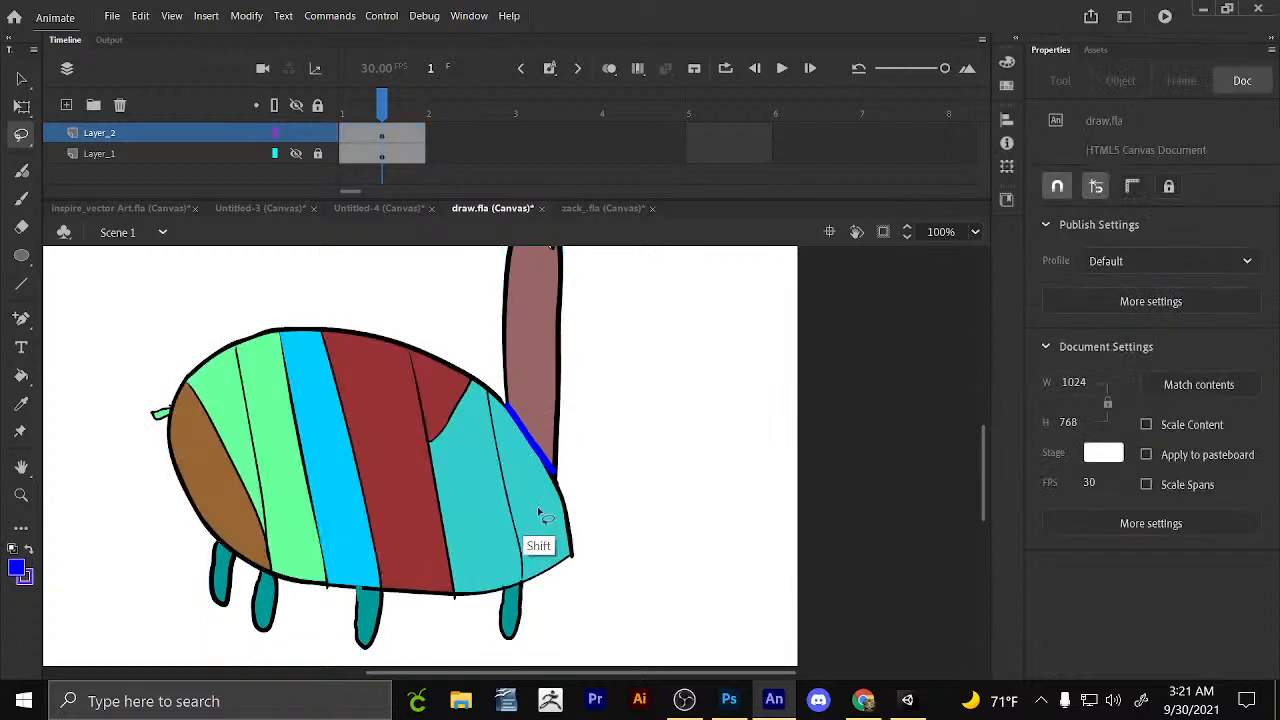
Move the head symbol away from the shell's front edge and the legs symbol down below the shell.
key(v)
click(546, 370)
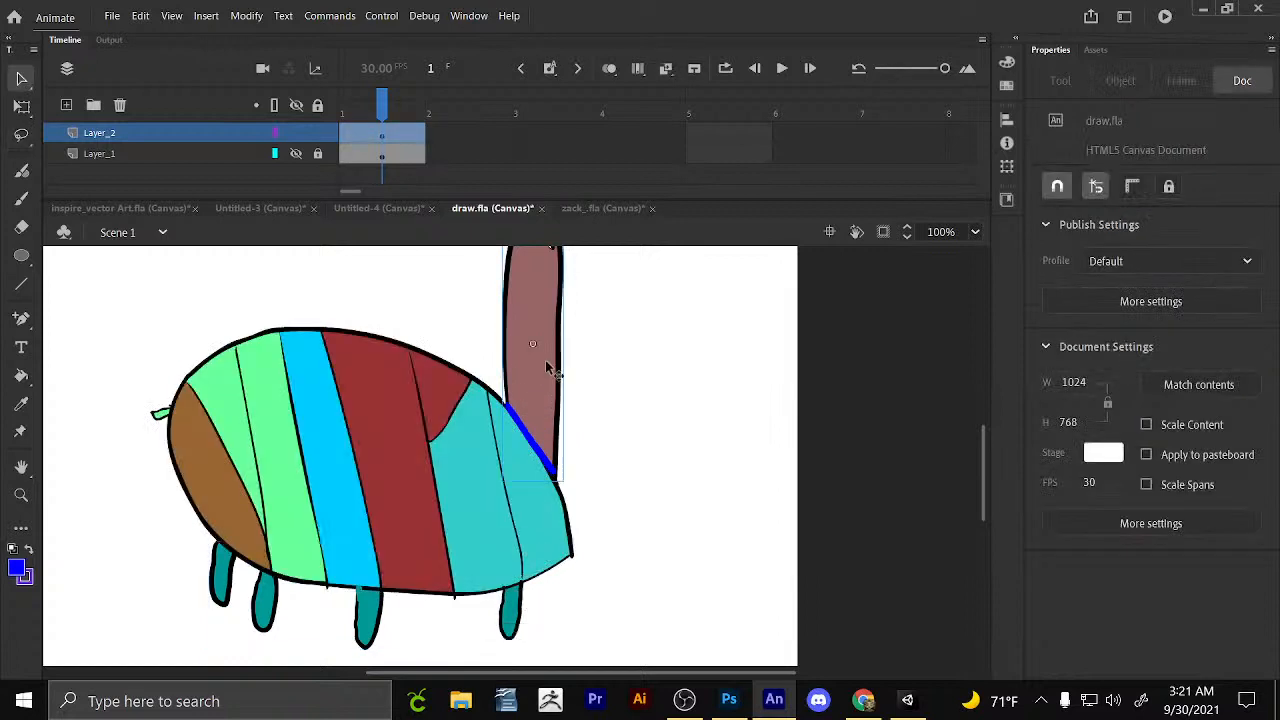
drag(546, 370, 699, 369)
click(511, 617)
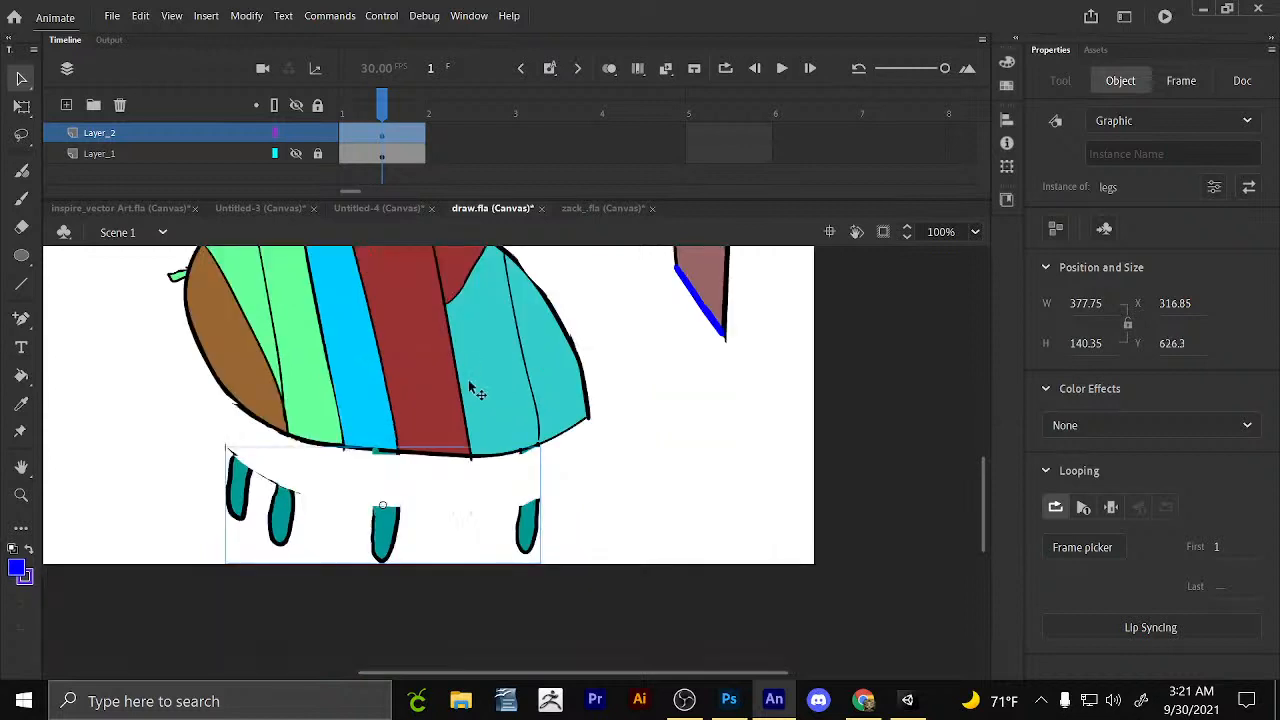
Lasso the whole shell together with its tail and convert it to a graphic symbol named body.
drag(469, 382, 480, 506)
click(21, 134)
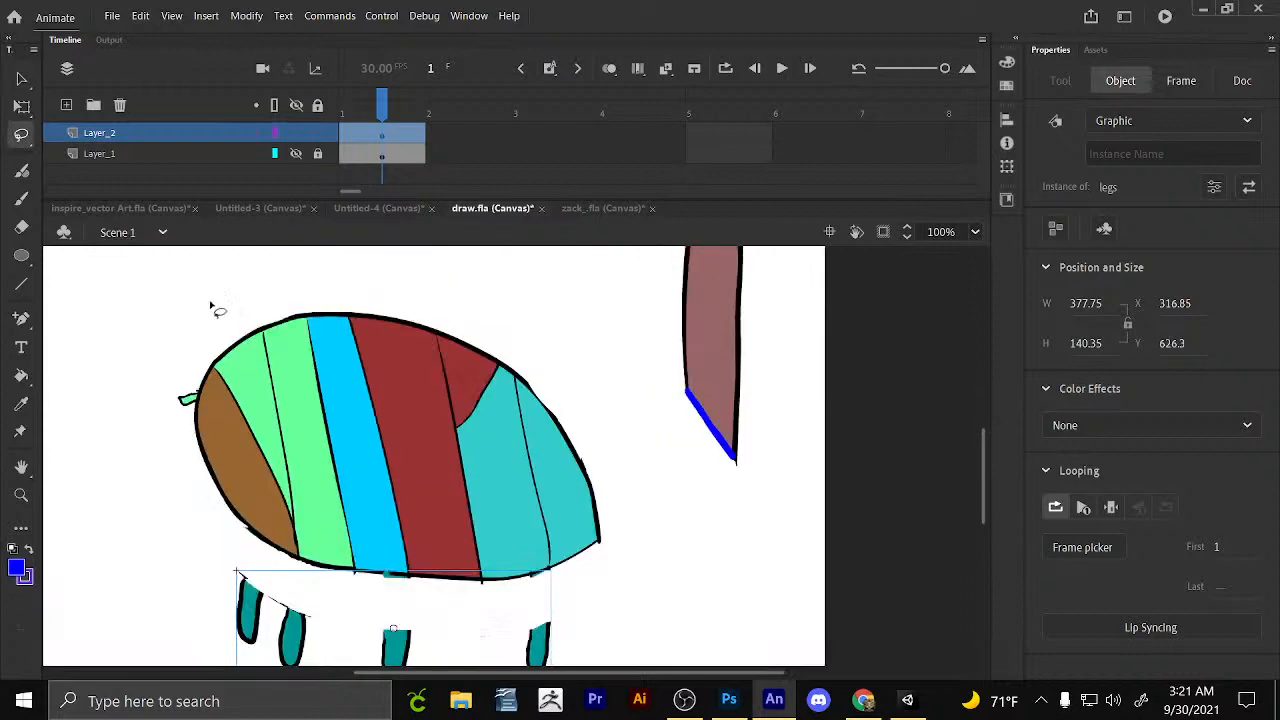
mouse_move(210, 302)
mouse_down()
mouse_move(183, 472)
mouse_move(288, 572)
mouse_move(325, 591)
mouse_move(472, 610)
mouse_move(625, 577)
mouse_move(600, 465)
mouse_move(360, 288)
mouse_move(200, 292)
mouse_up()
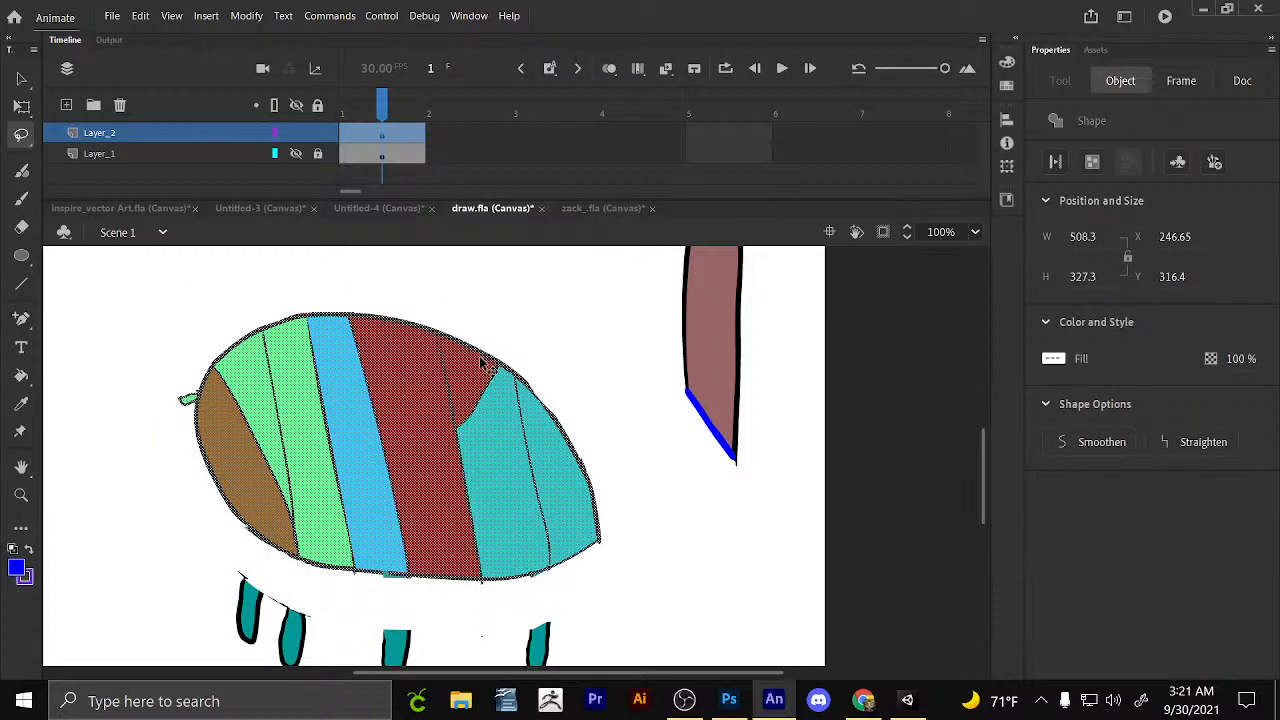
key(F8)
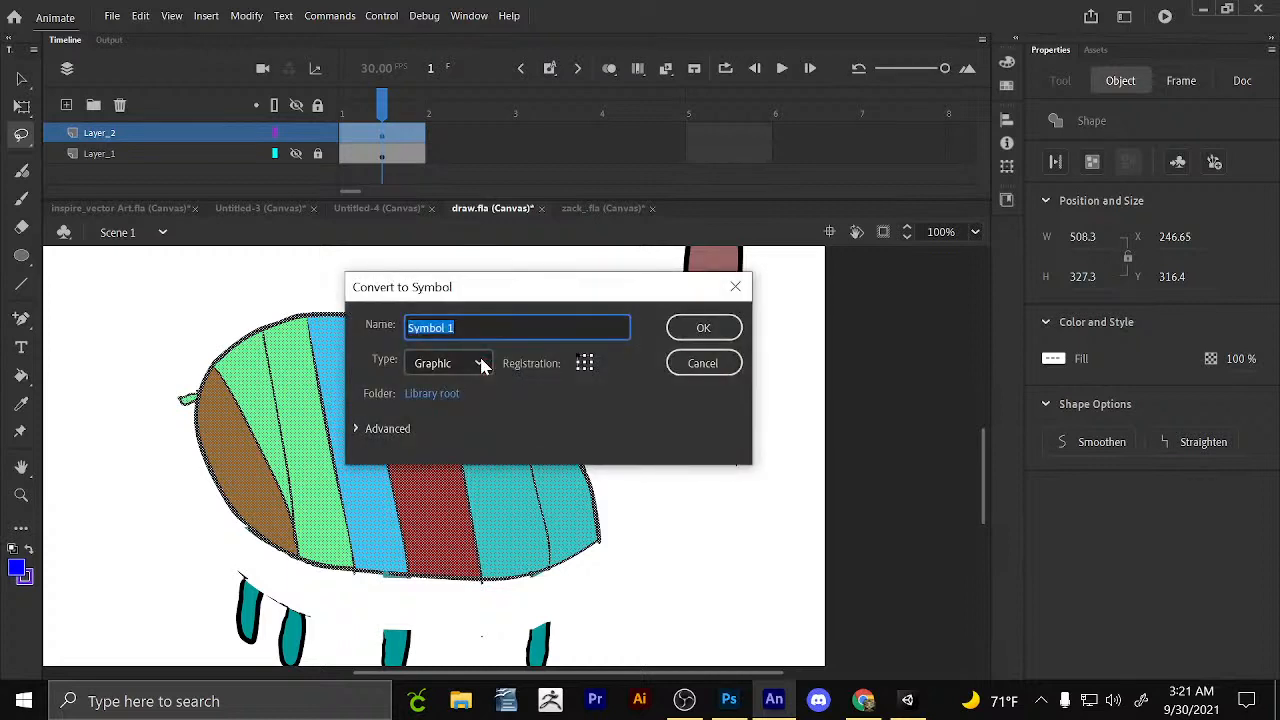
text(body)
key(Return)
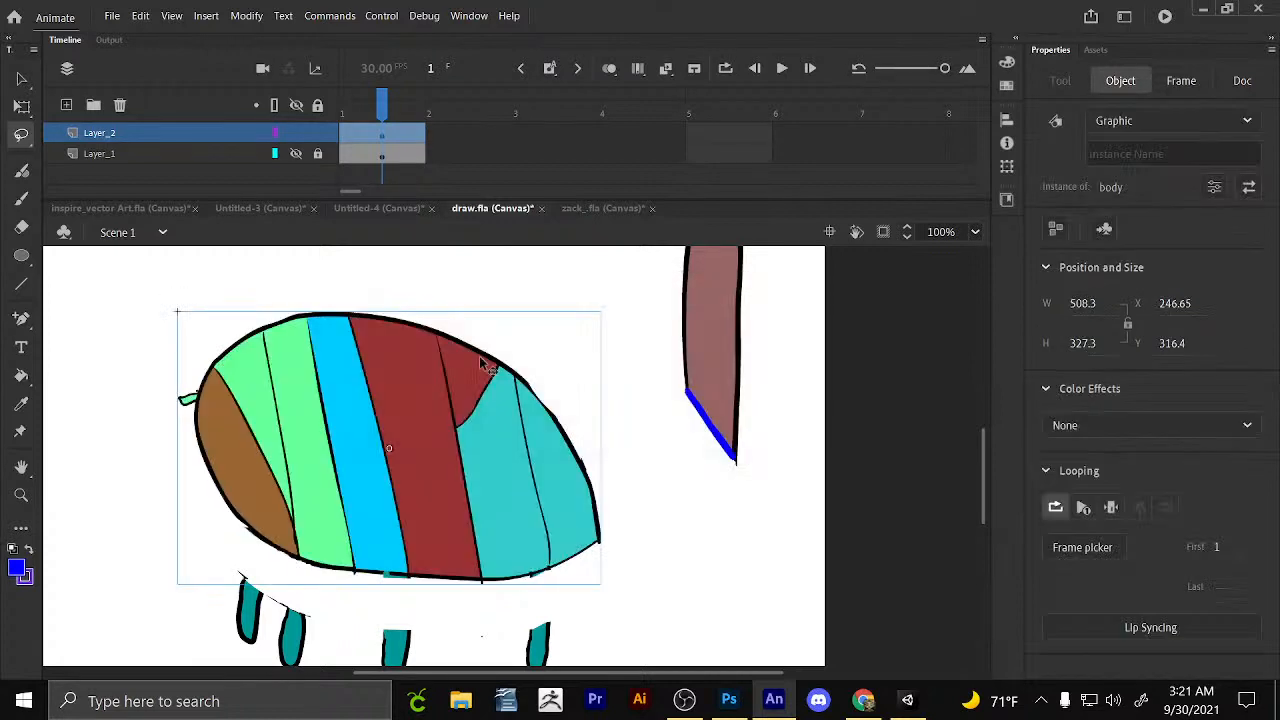
Move the legs symbol back up under the body and the head symbol back against the shell's front edge.
click(21, 495)
click(21, 630)
click(515, 445)
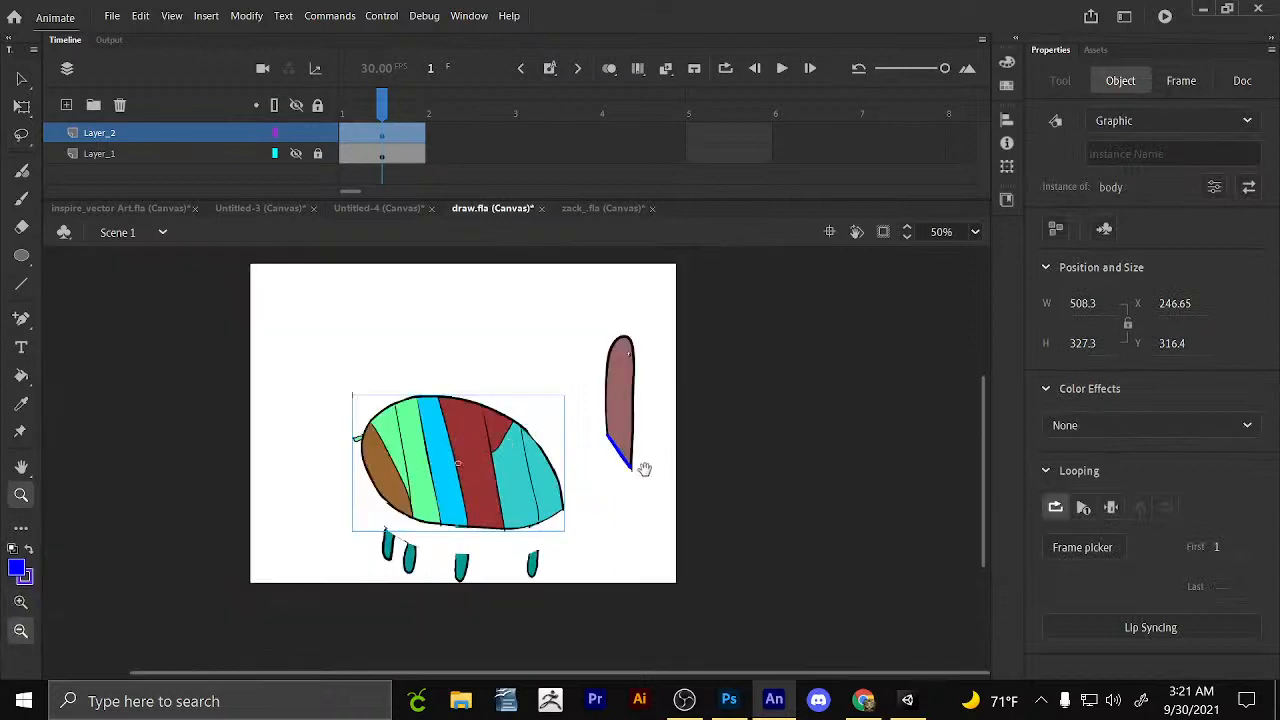
key(v)
click(413, 522)
drag(413, 543, 415, 524)
drag(625, 390, 548, 378)
Move the head symbol's transformation point down to the base of the neck so the head pivots there.
key(q)
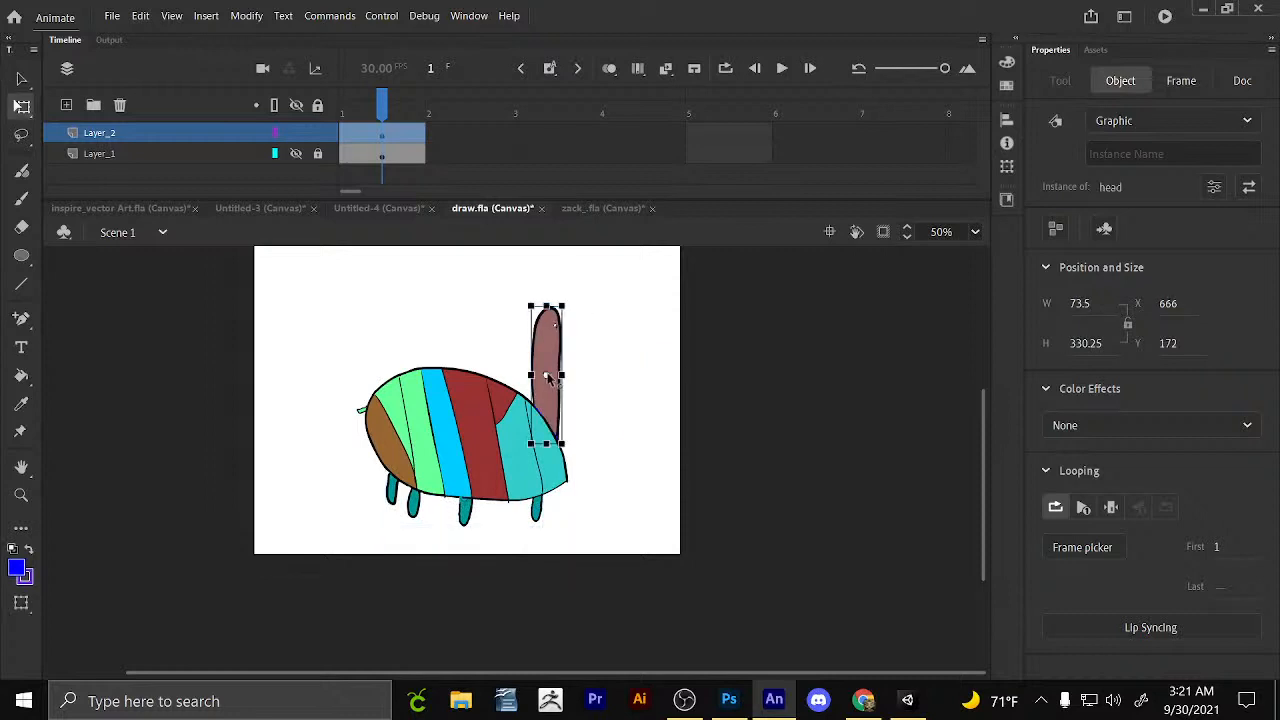
key(z)
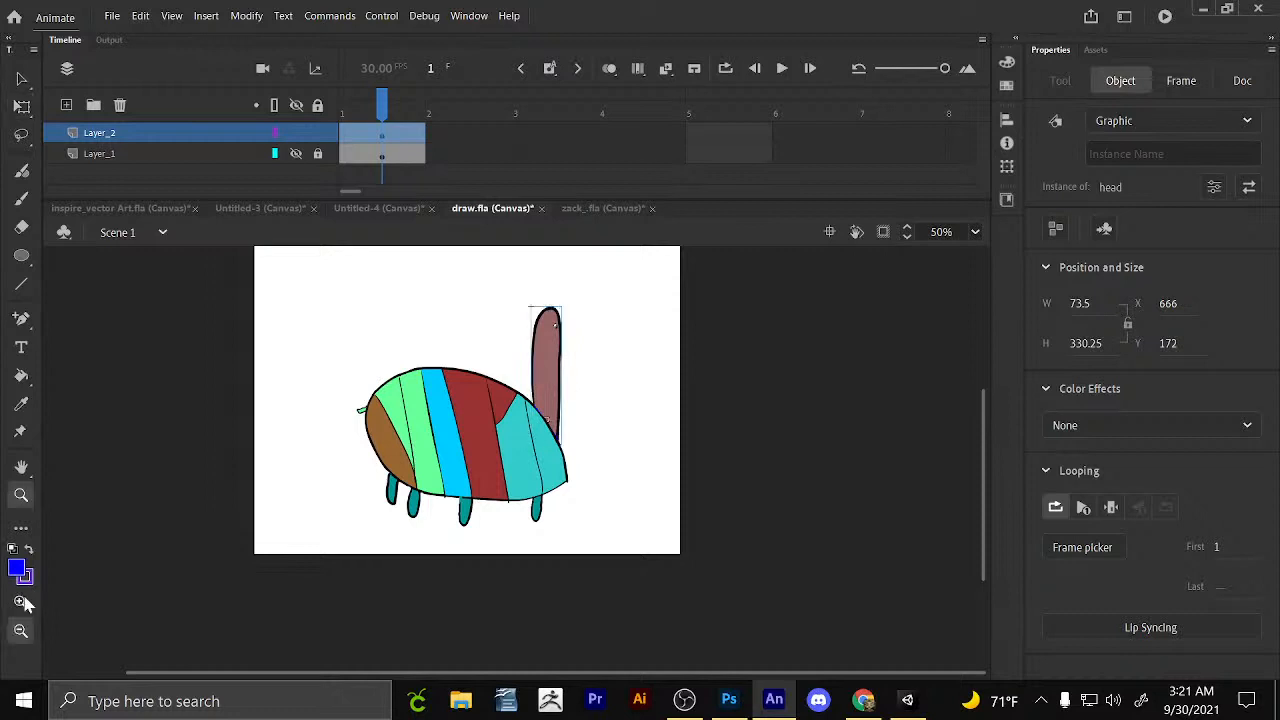
click(590, 399)
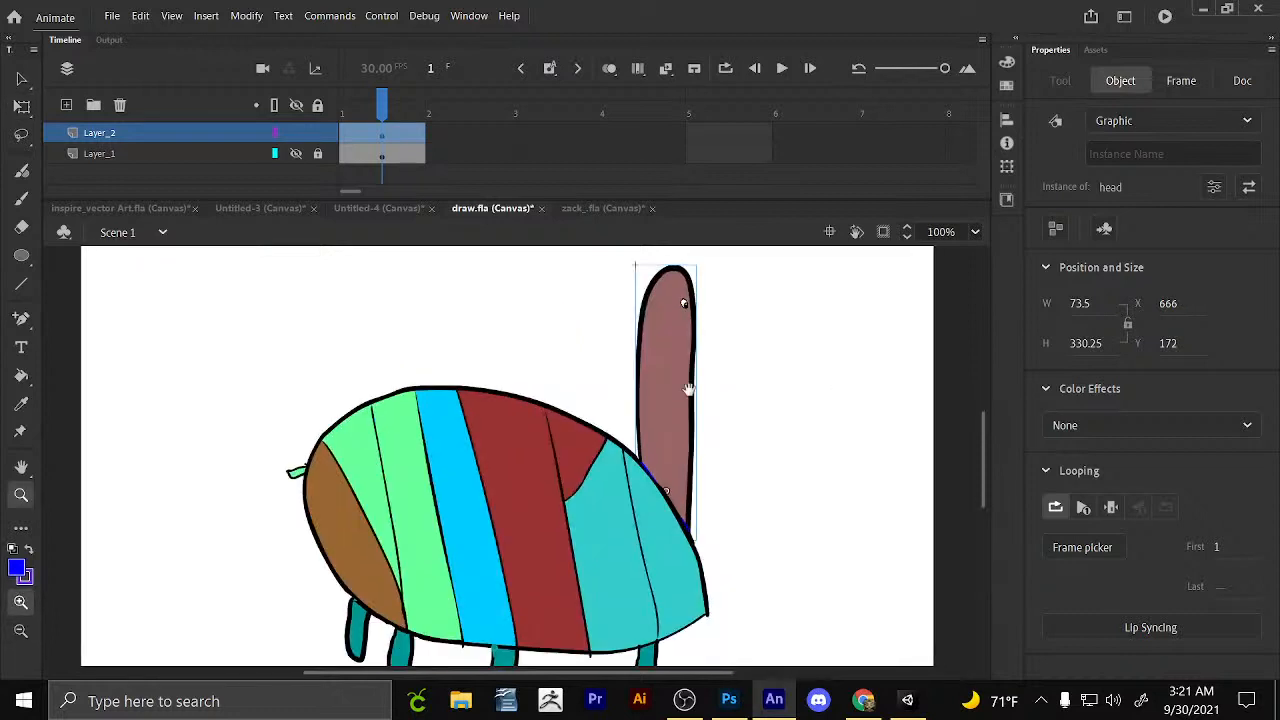
drag(688, 389, 665, 422)
key(q)
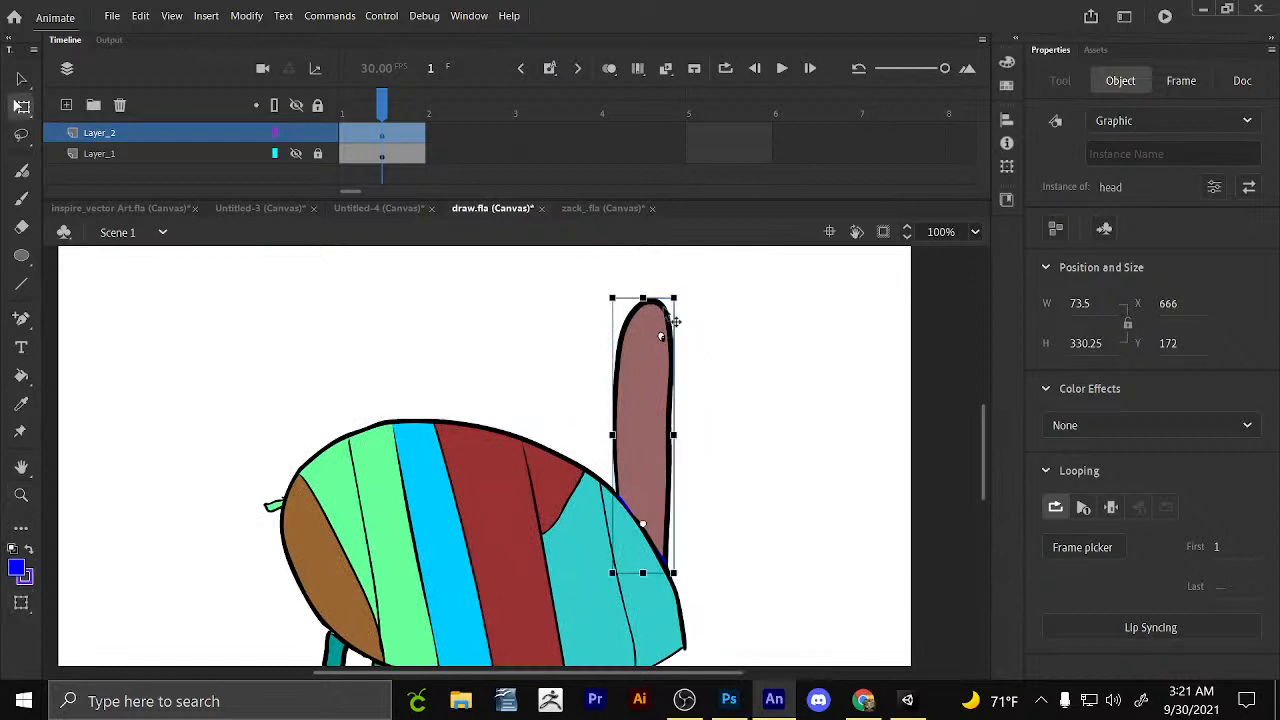
drag(686, 299, 686, 299)
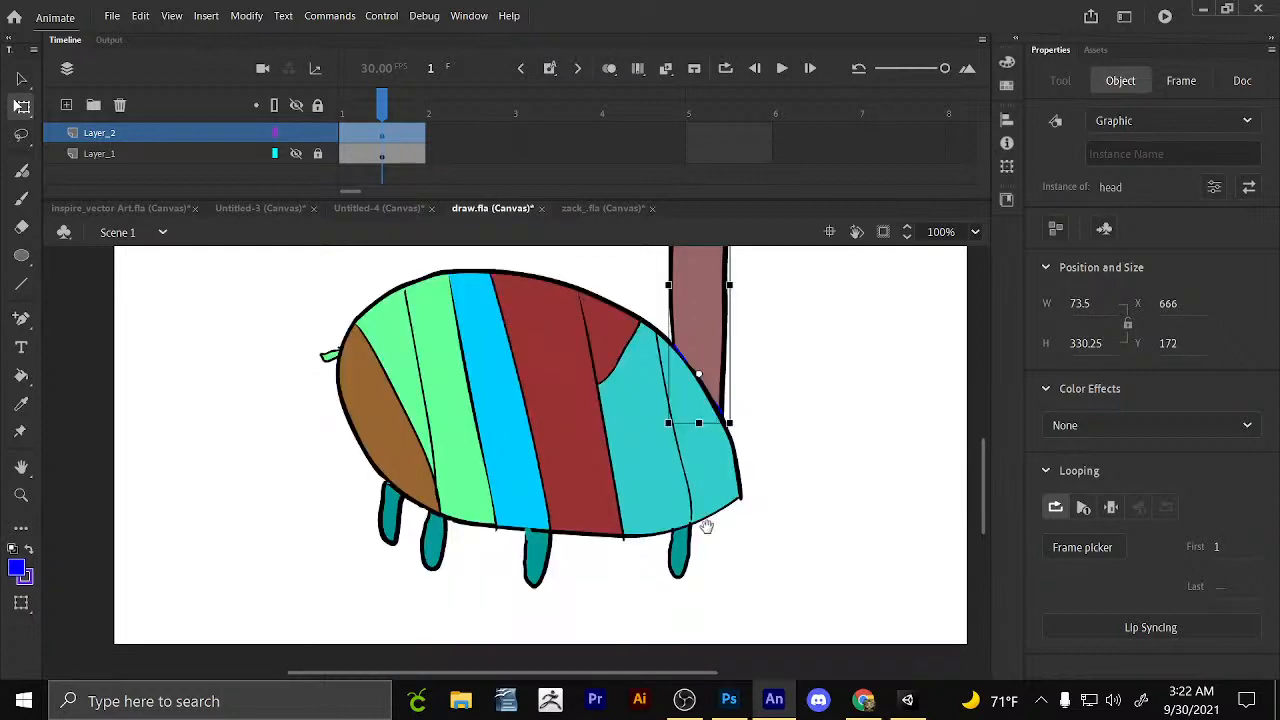
Check the transformation points of the body and legs symbols with Free Transform and save draw.fla.
click(706, 522)
drag(707, 371, 717, 416)
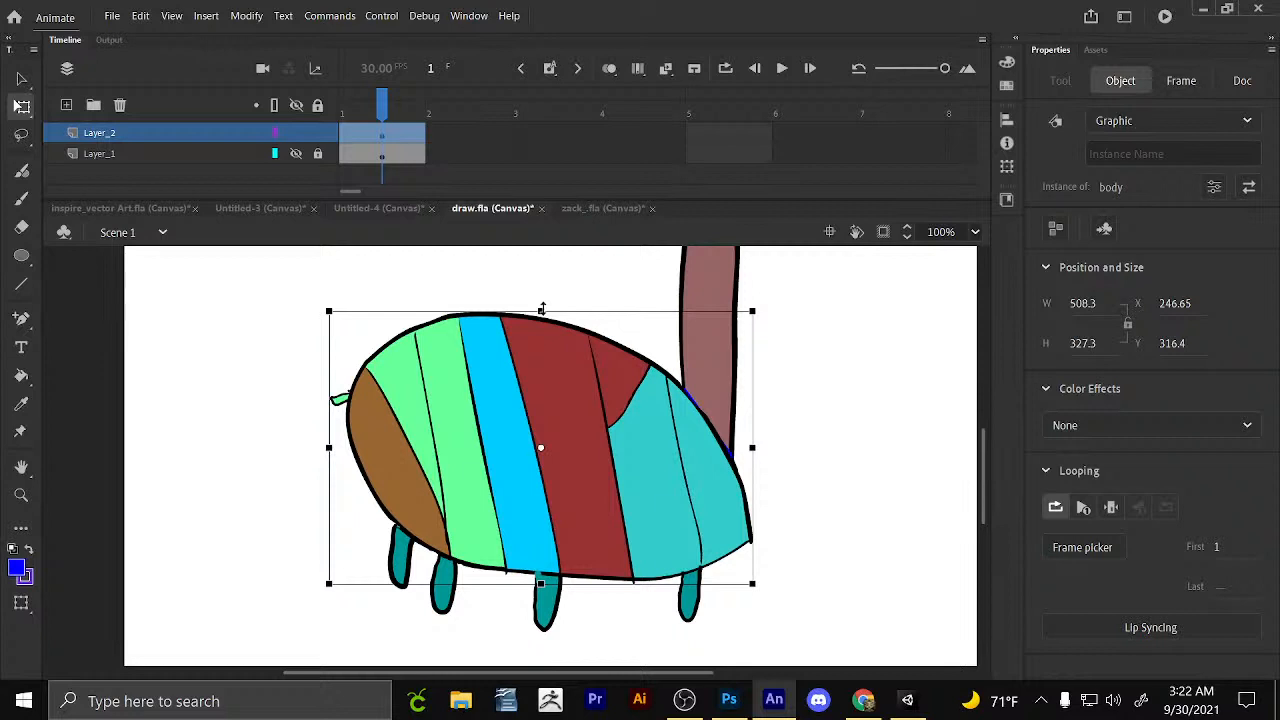
click(588, 598)
Look over the character sketch in Untitled-4 and the coloured dragon drawing in inspire_vector Art.fla.
click(390, 210)
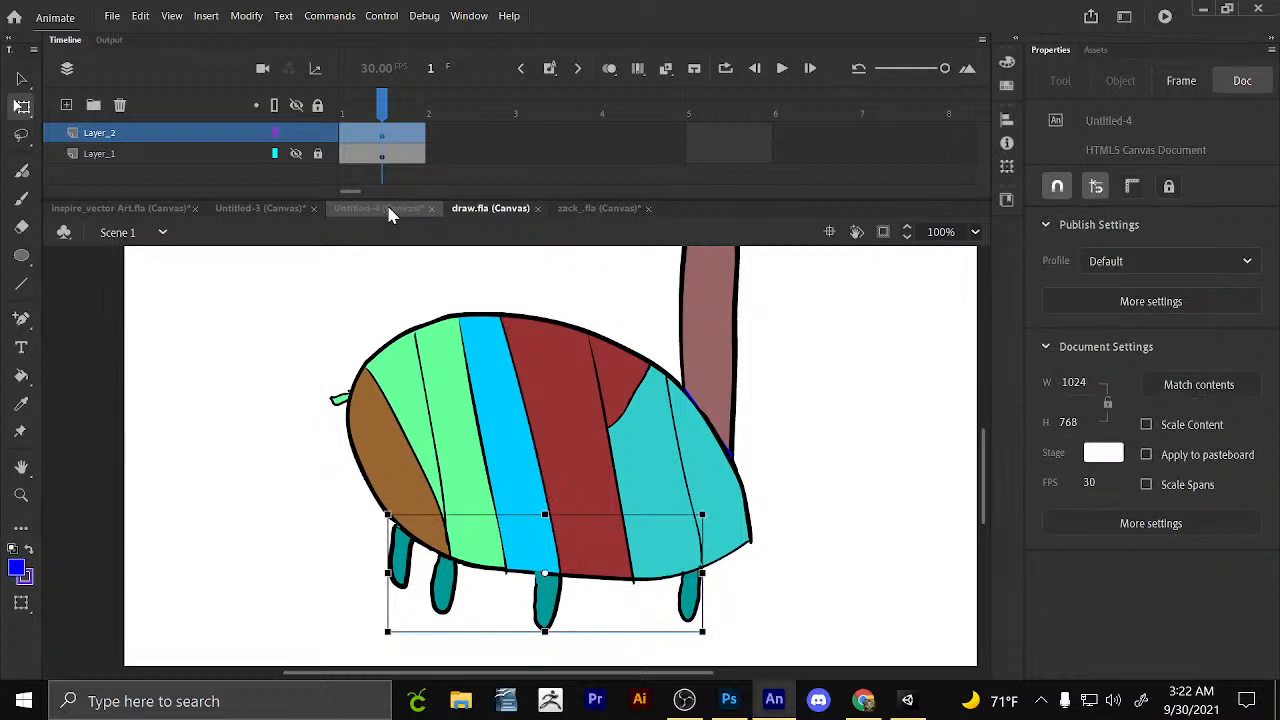
key(z)
click(22, 630)
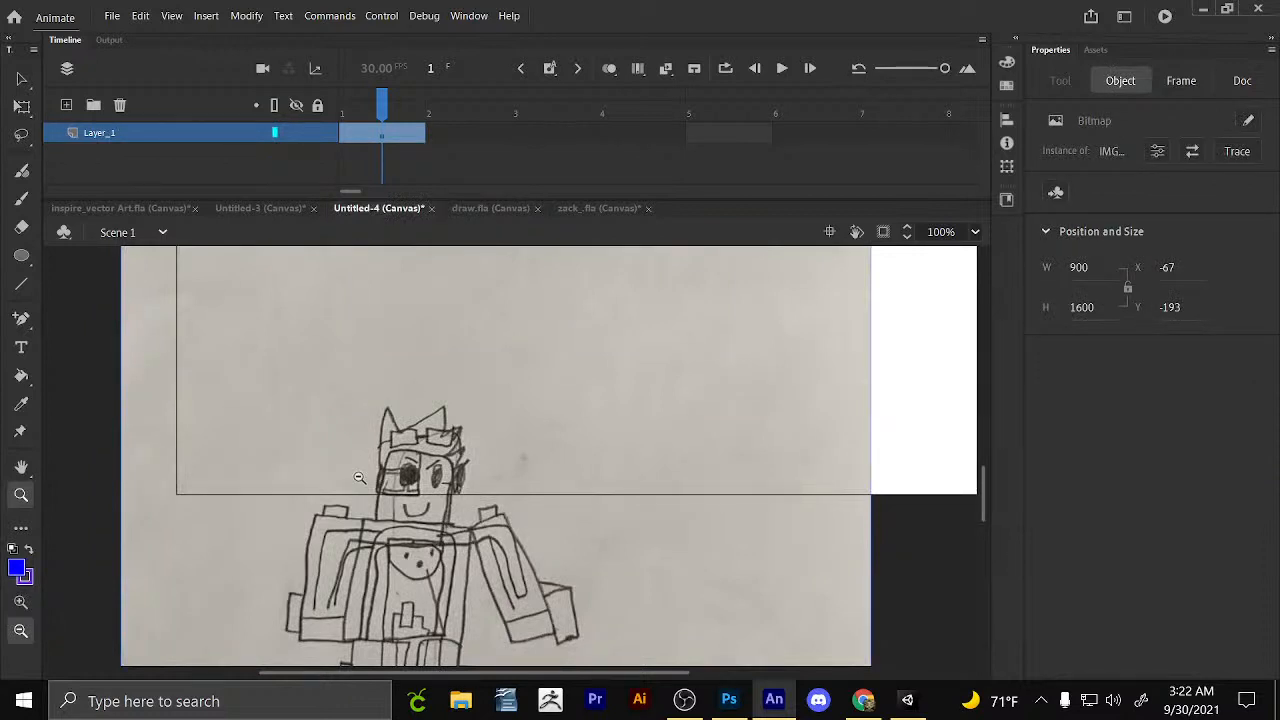
double_click(360, 478)
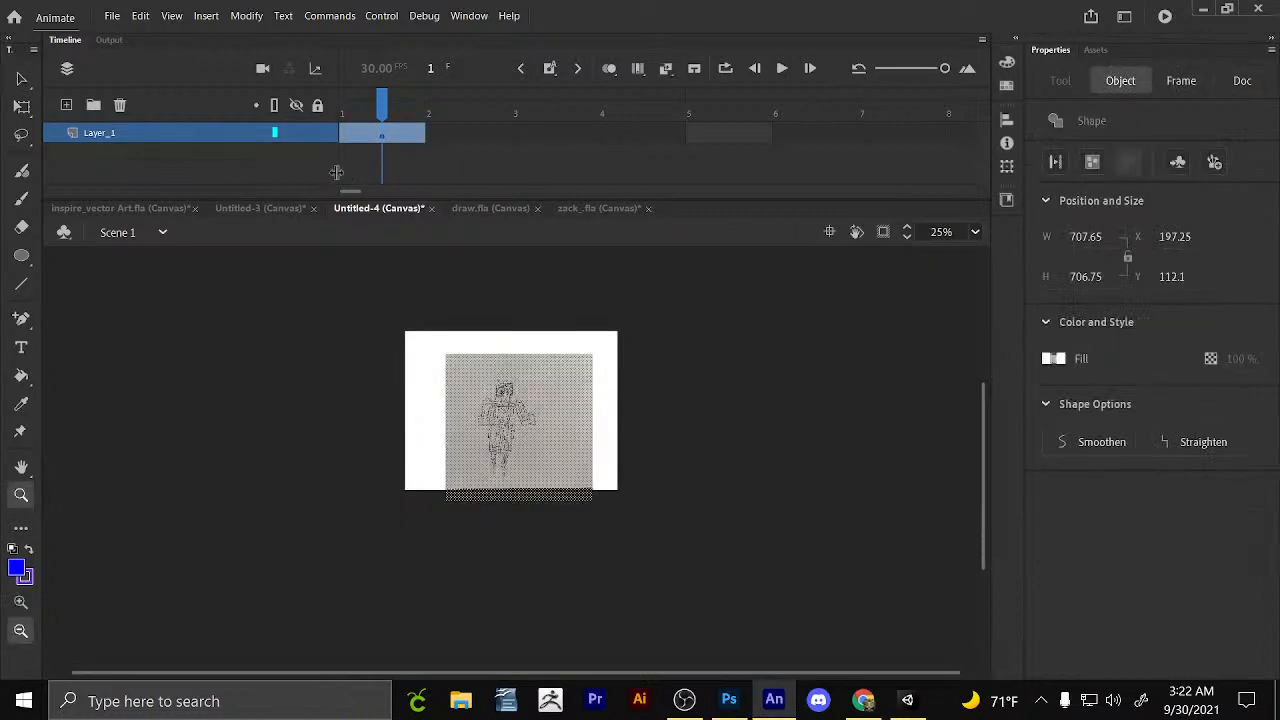
click(289, 208)
click(163, 208)
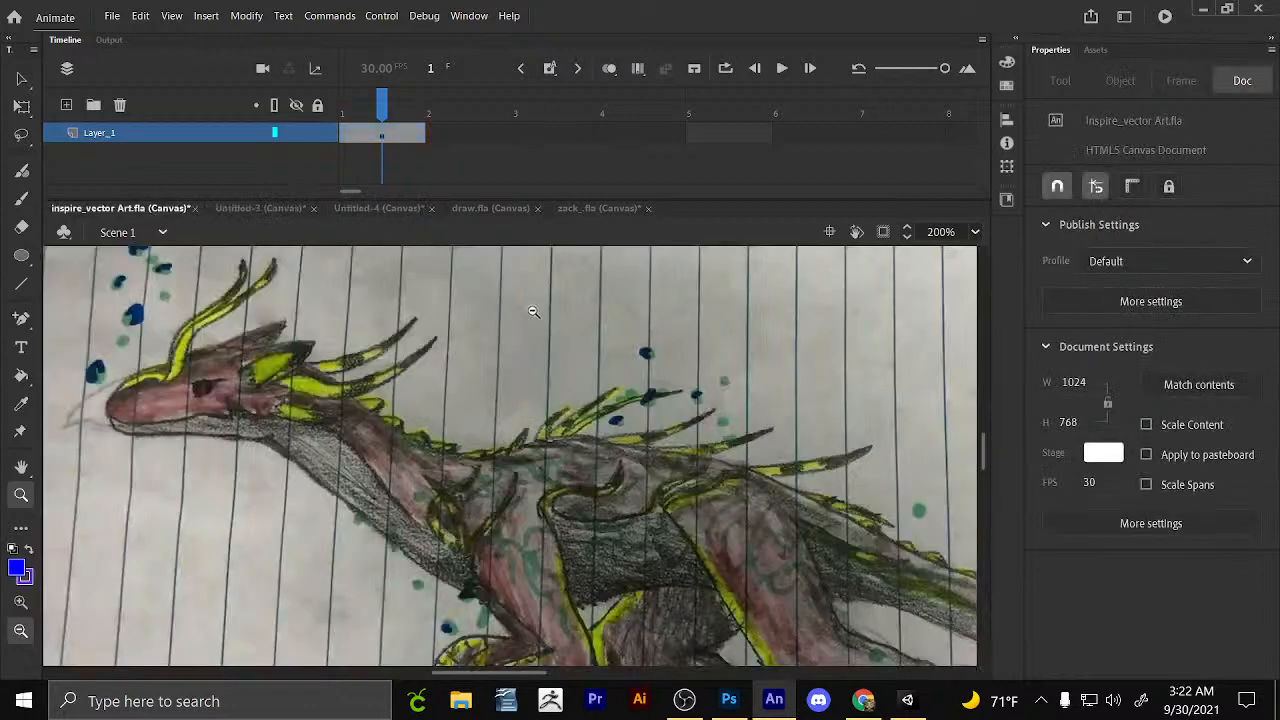
scroll(645, 420, down, 3)
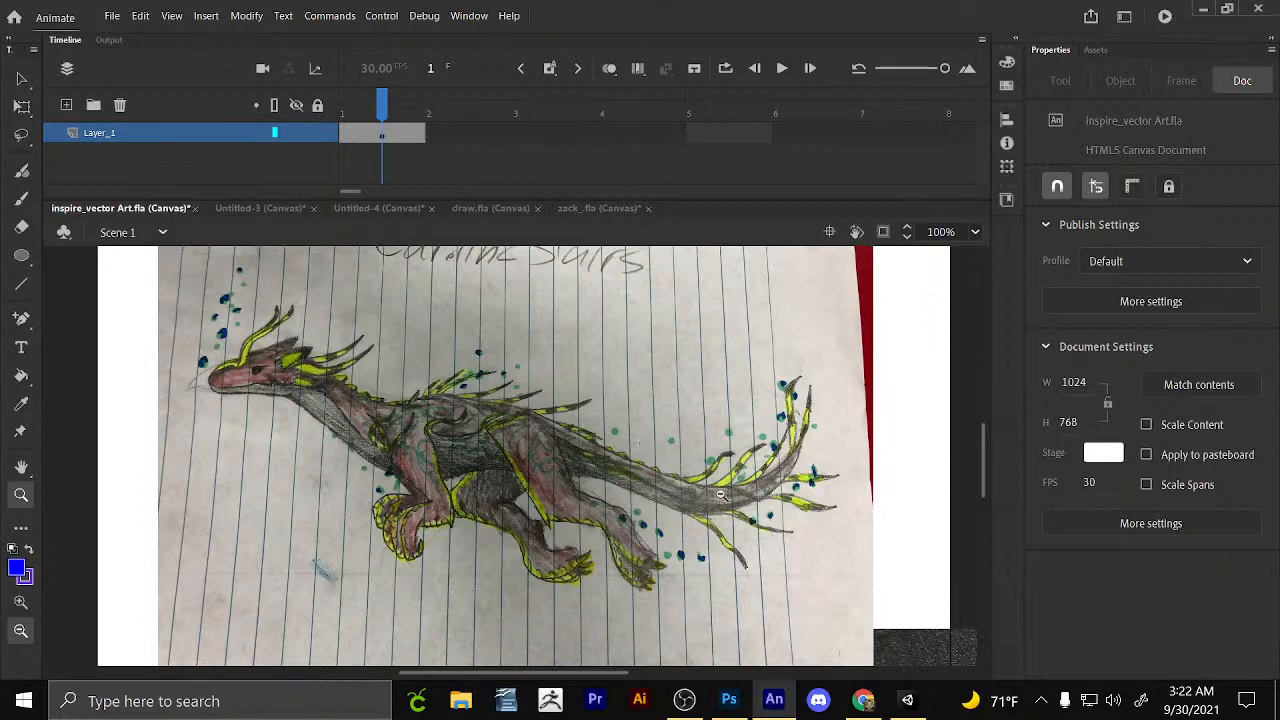
click(112, 15)
click(155, 76)
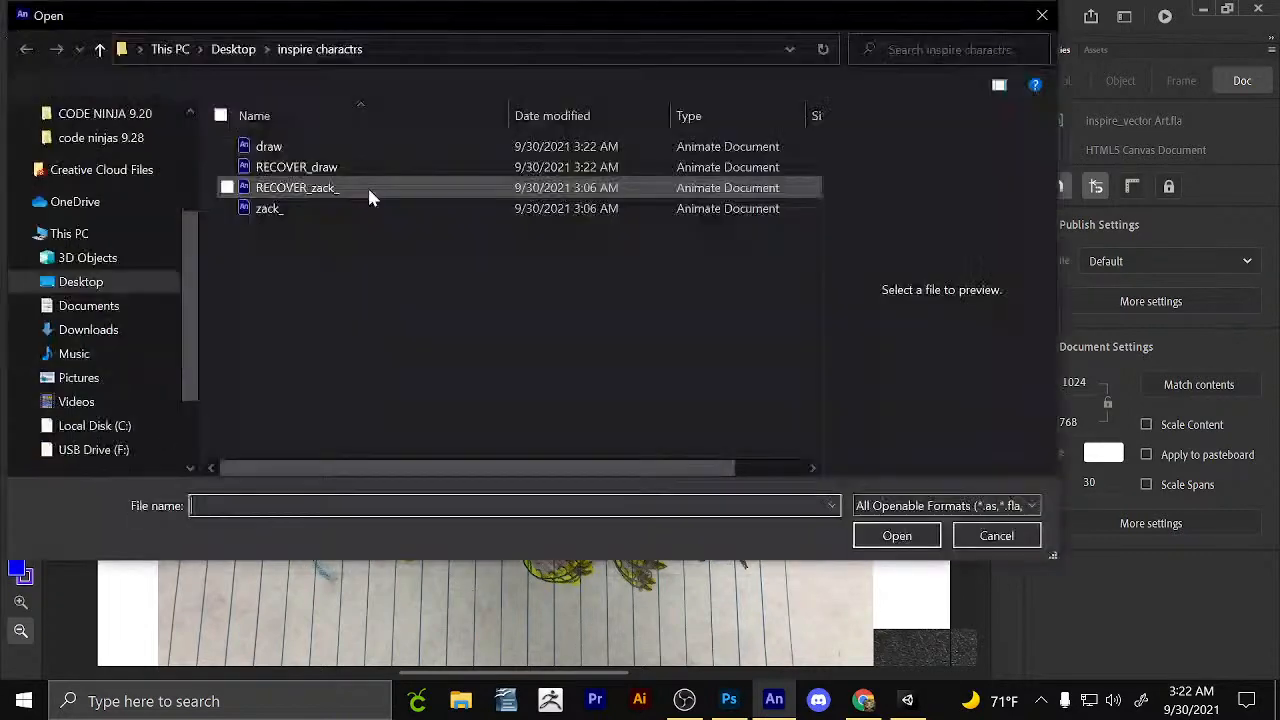
click(118, 330)
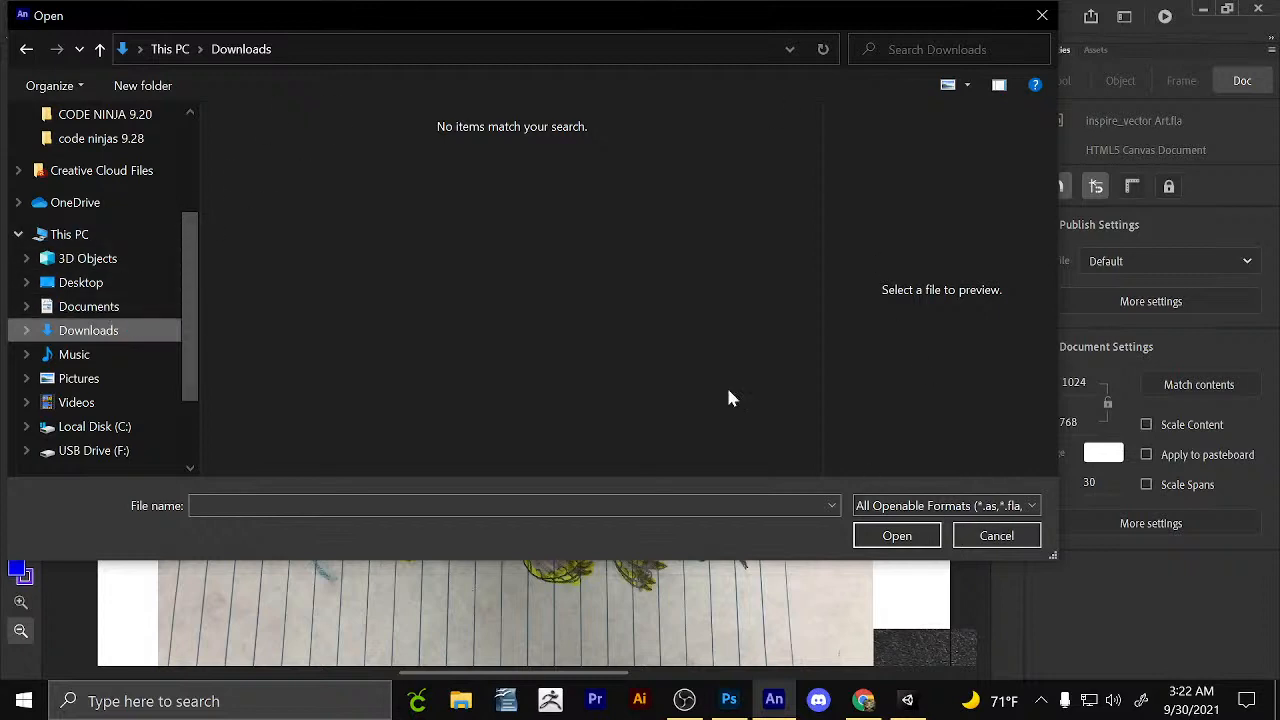
click(993, 535)
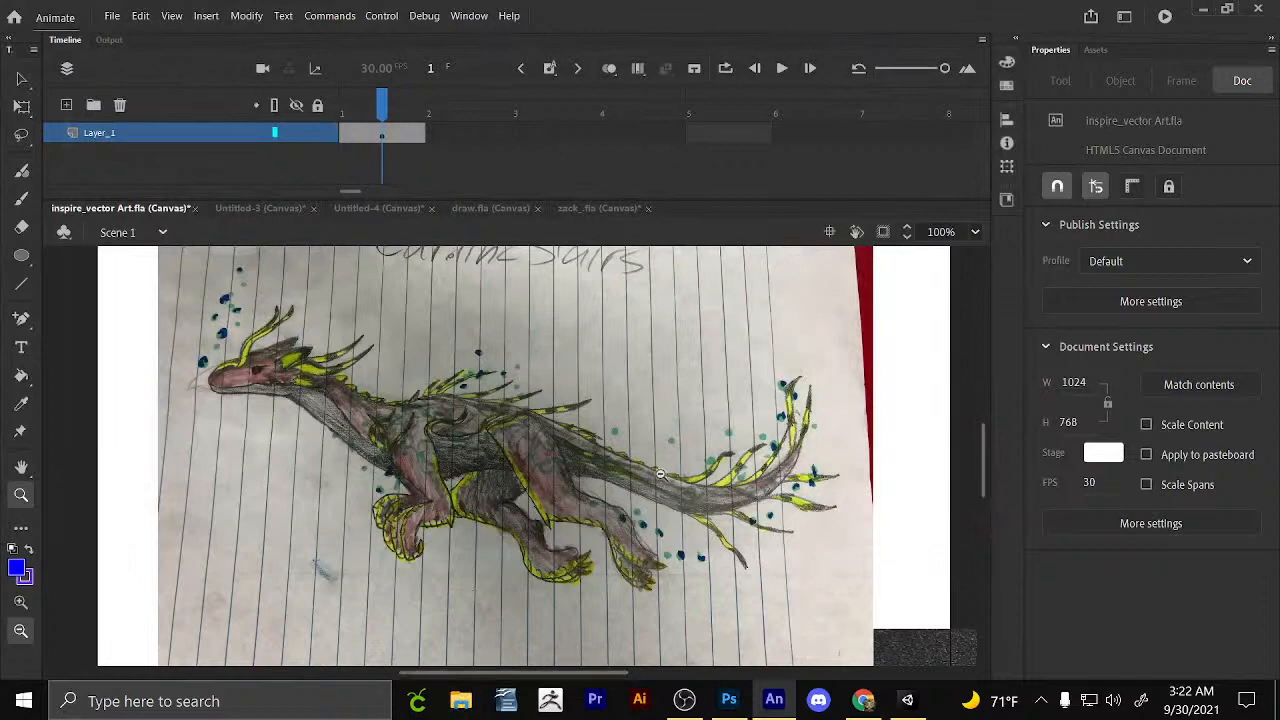
Open File Explorer for the replacement image and delete the coloured dragon photo from the inspire_vector Art.fla stage.
key(super+e)
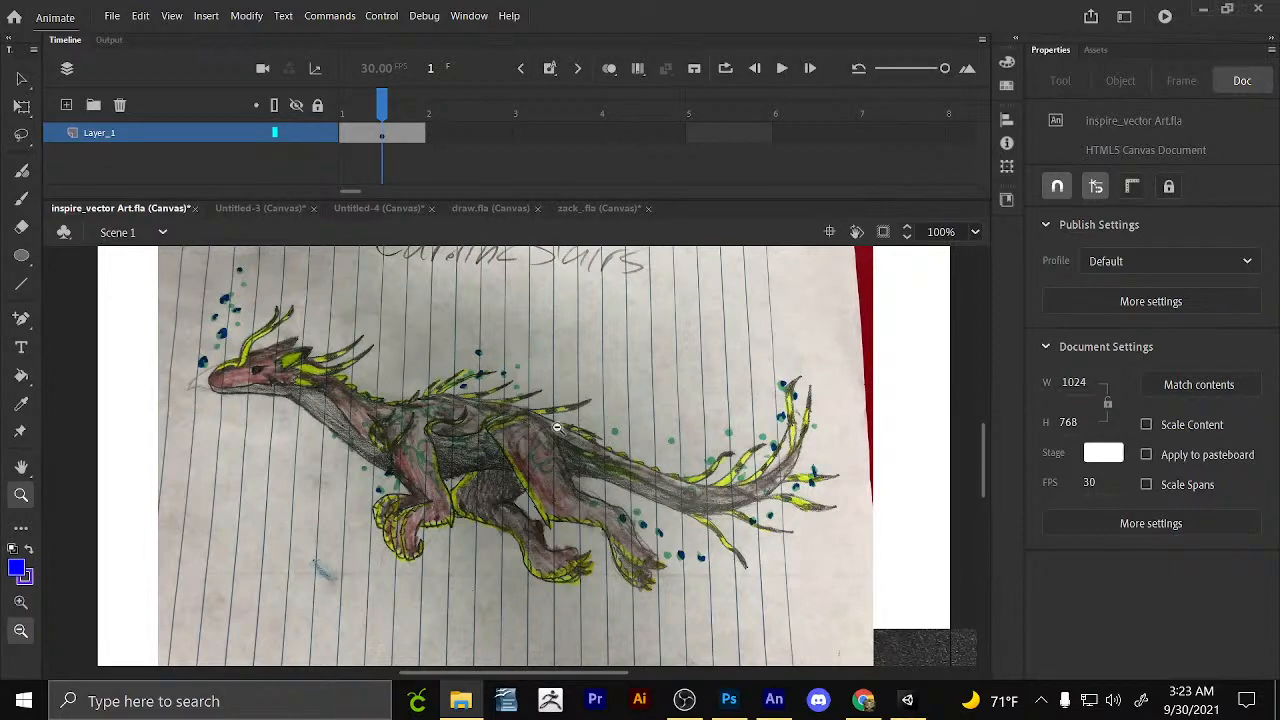
click(20, 88)
mouse_move(317, 391)
mouse_down()
mouse_move(372, 419)
mouse_move(322, 456)
mouse_up()
key(Delete)
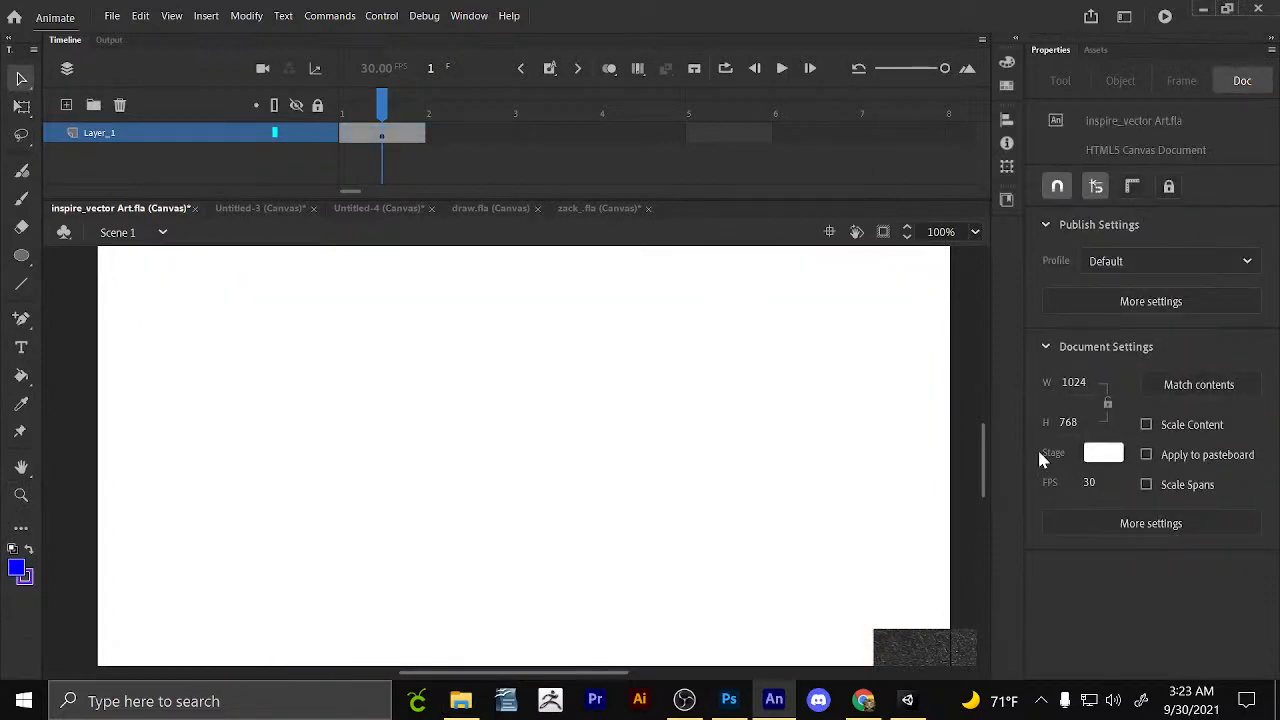
Import the pencil dragon sketch from File Explorer onto the empty stage without replacing existing library items.
drag(1014, 463, 711, 383)
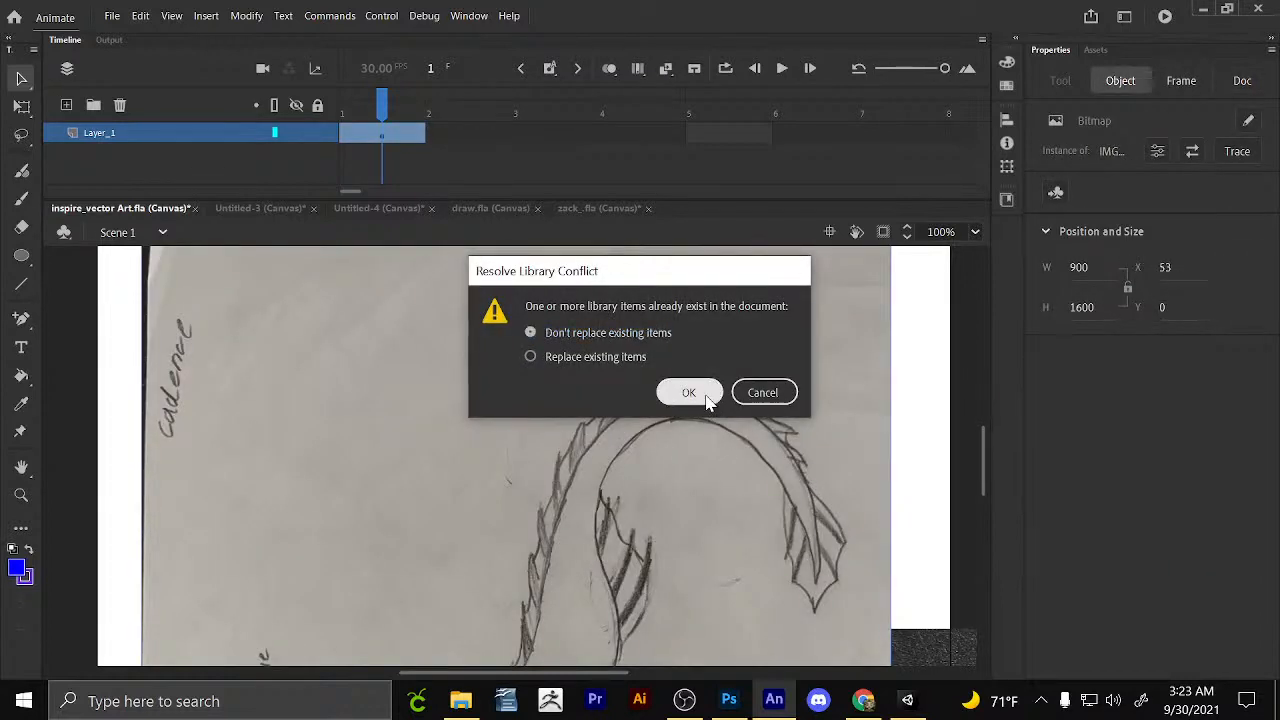
click(692, 392)
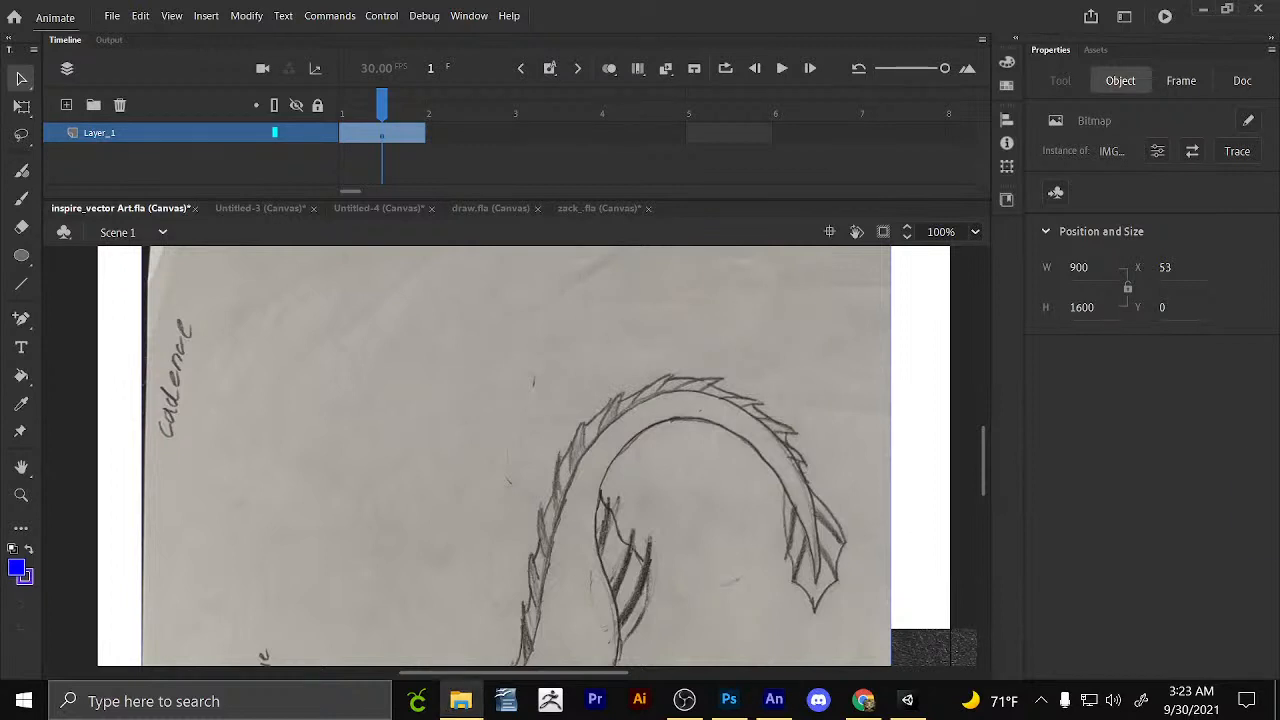
drag(591, 337, 513, 385)
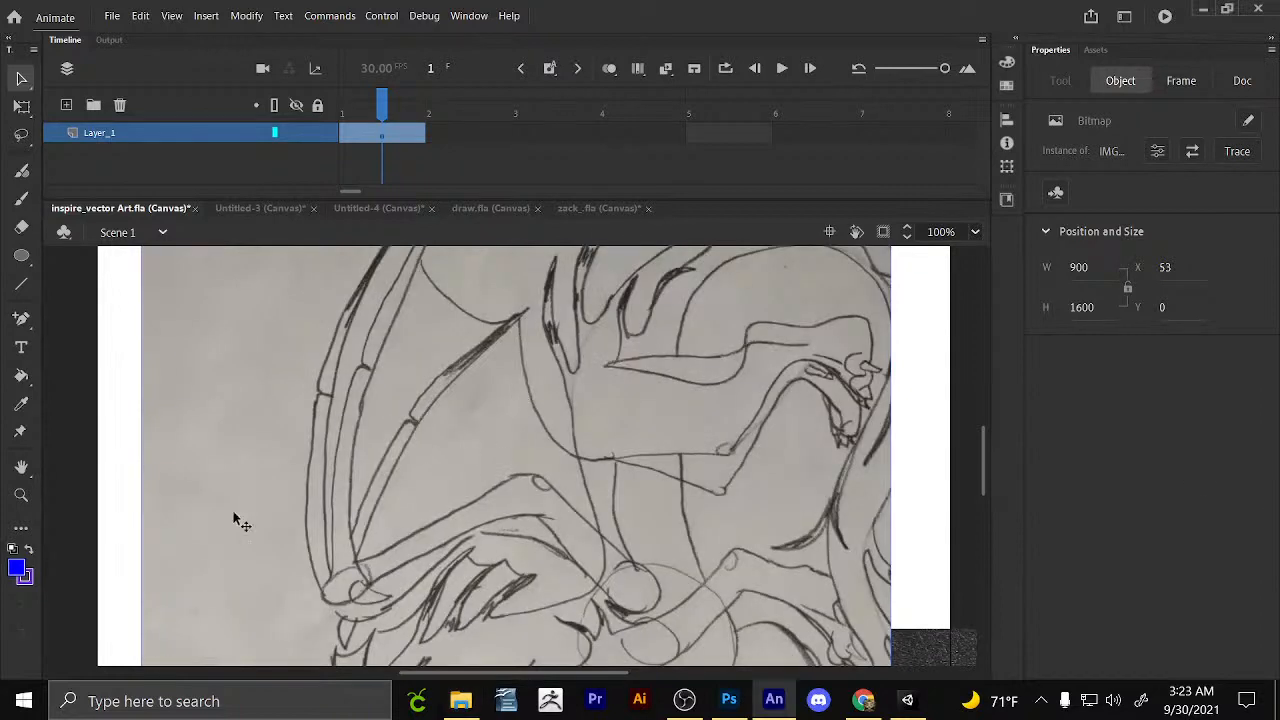
Rotate the winged dragon photo upright with Free Transform and scale it down to about 882 by 496.
click(21, 495)
click(21, 630)
click(640, 394)
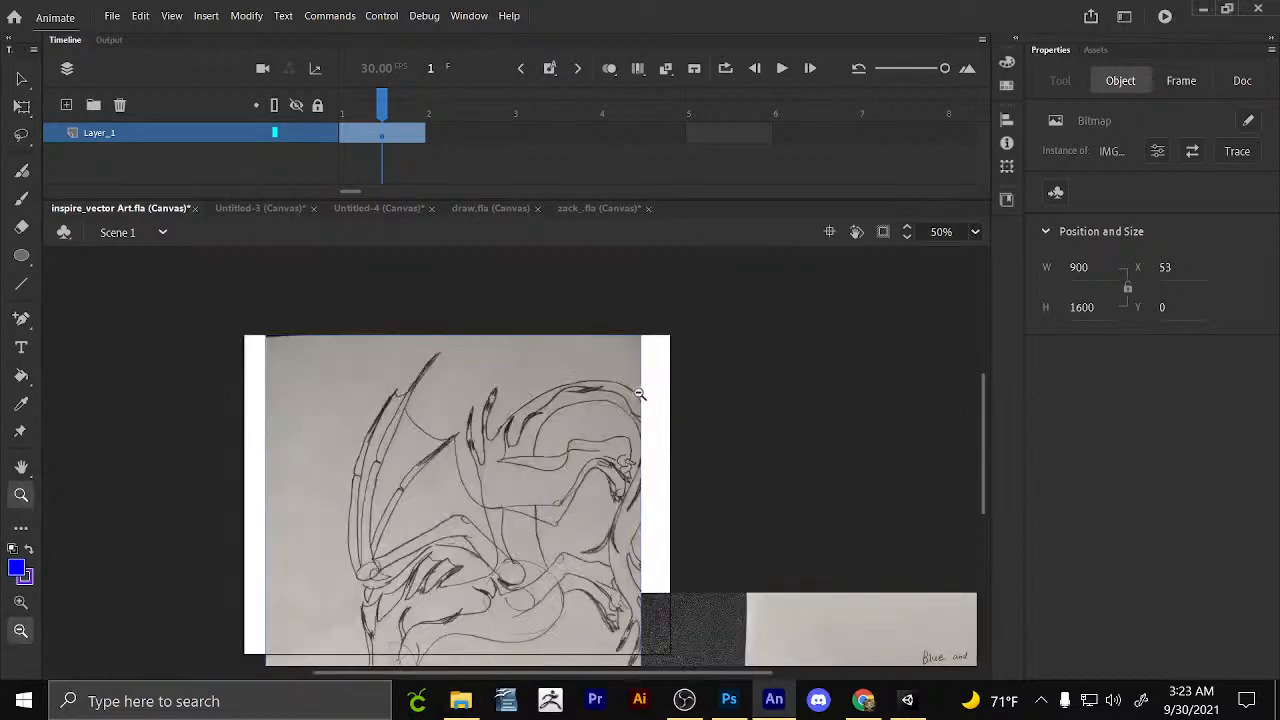
key(q)
drag(654, 340, 654, 394)
key(ctrl+z)
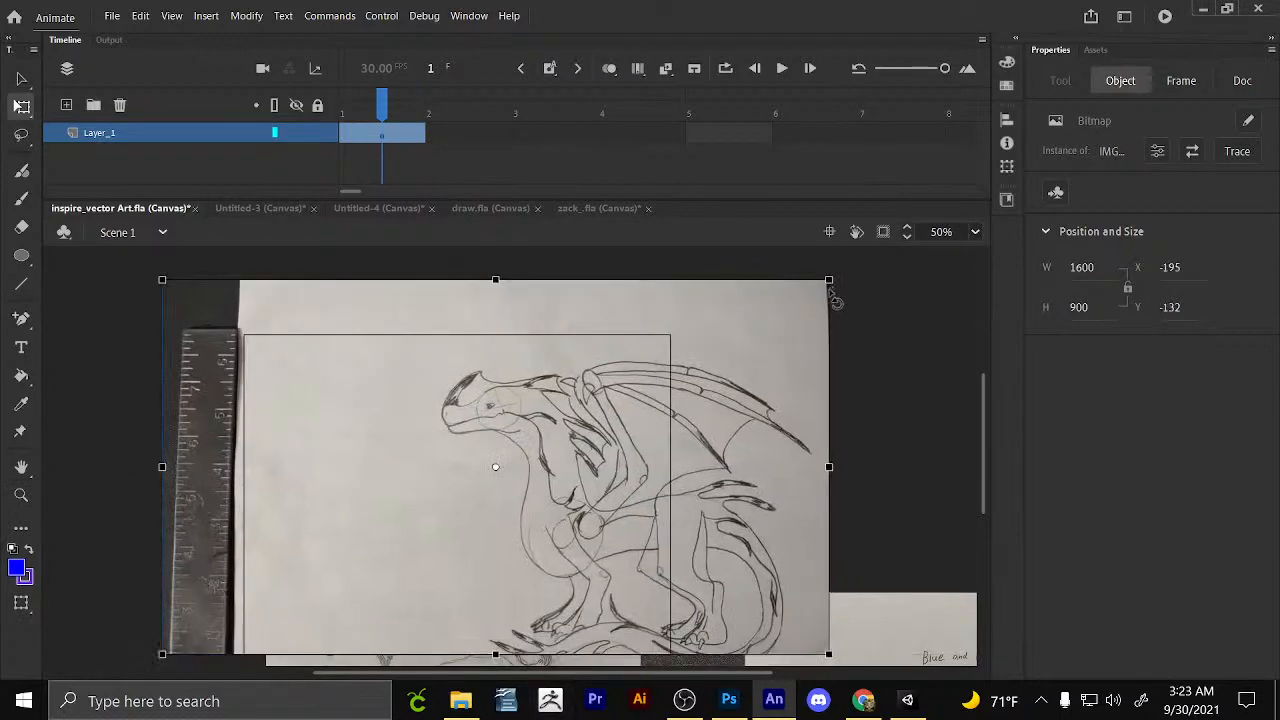
drag(829, 281, 731, 392)
Rotate the wingless "Blue and light purple" dragon photo upright, scale it down and place it beside the winged dragon photo.
drag(530, 607, 274, 520)
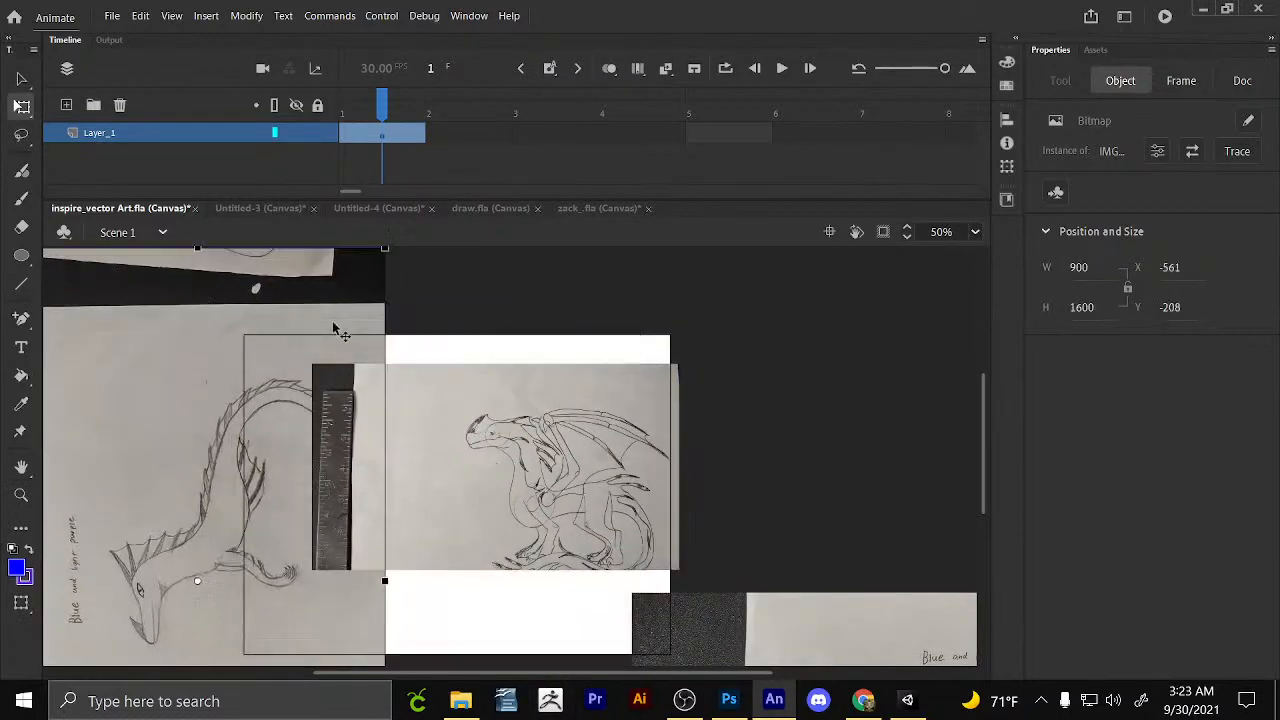
drag(372, 300, 382, 365)
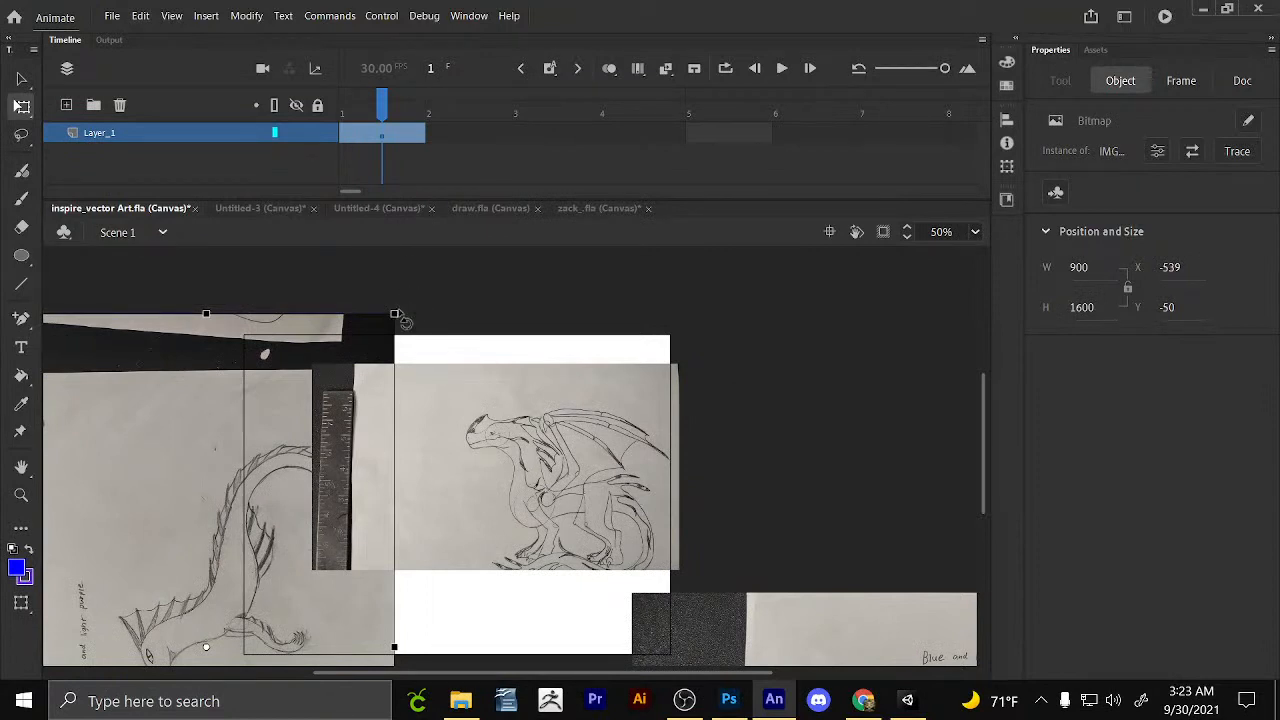
drag(420, 320, 422, 703)
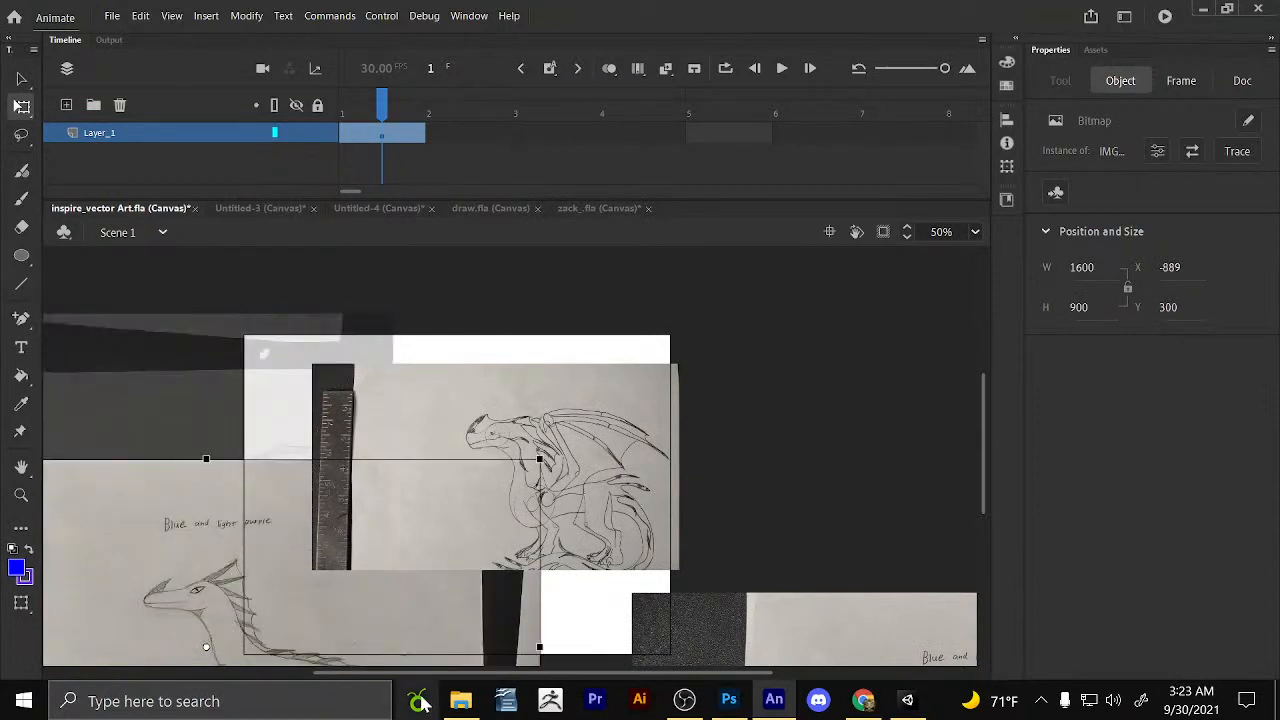
drag(338, 598, 679, 375)
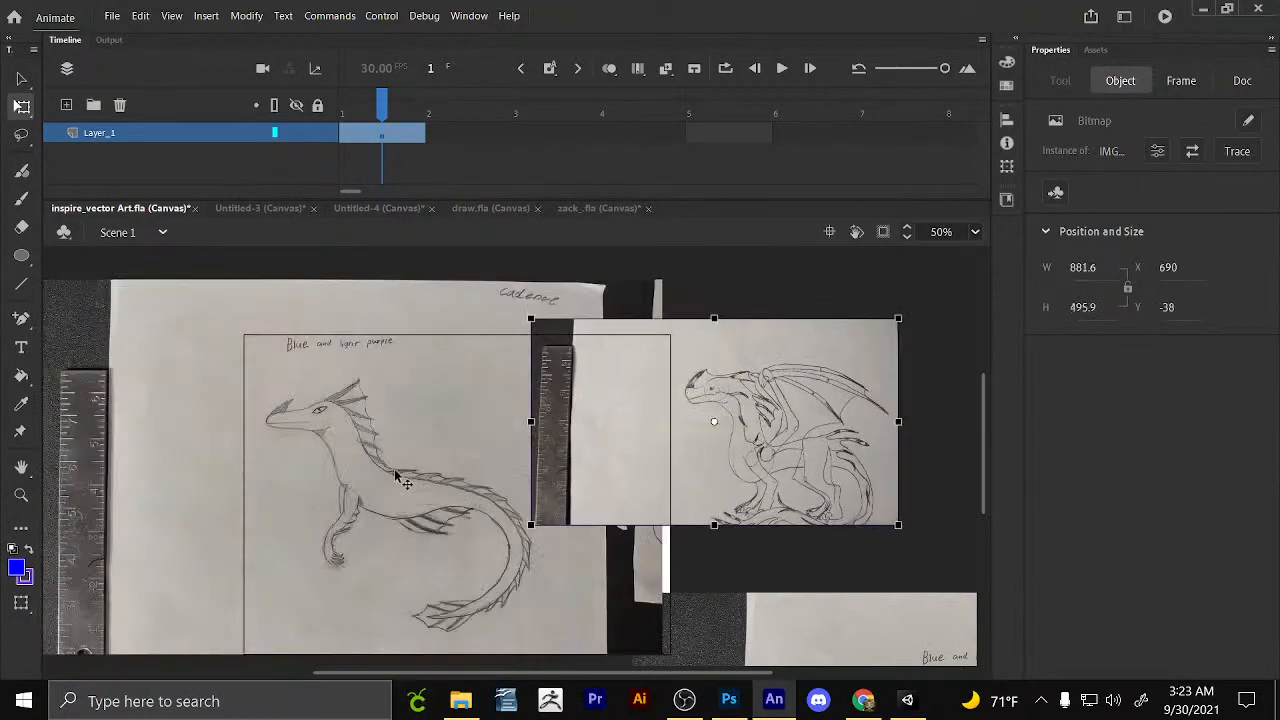
drag(394, 469, 384, 518)
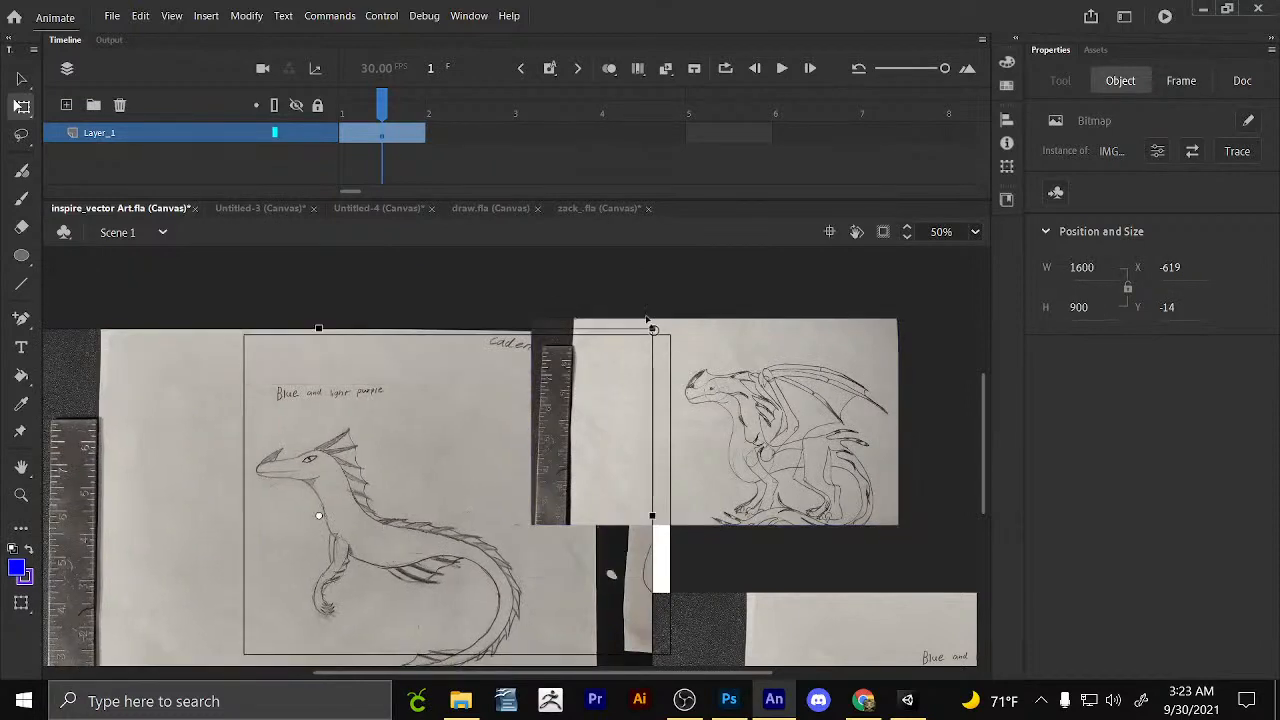
drag(652, 328, 486, 422)
drag(330, 500, 295, 424)
Break the small wingless dragon photo apart, crop off its ruler margin and delete the large duplicate photo behind it.
key(ctrl+b)
drag(89, 323, 225, 567)
key(Delete)
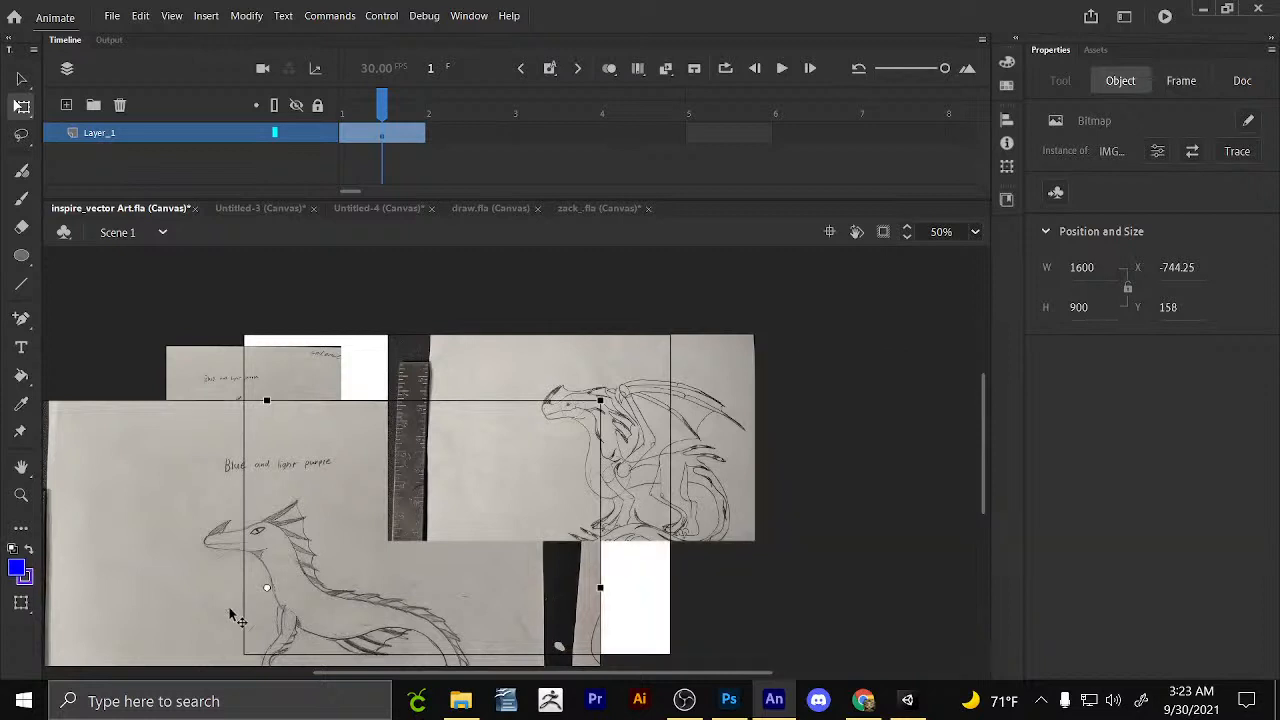
key(Delete)
Break the winged dragon photo apart and remove the ruler strip, about 298 wide, from its left side.
click(738, 394)
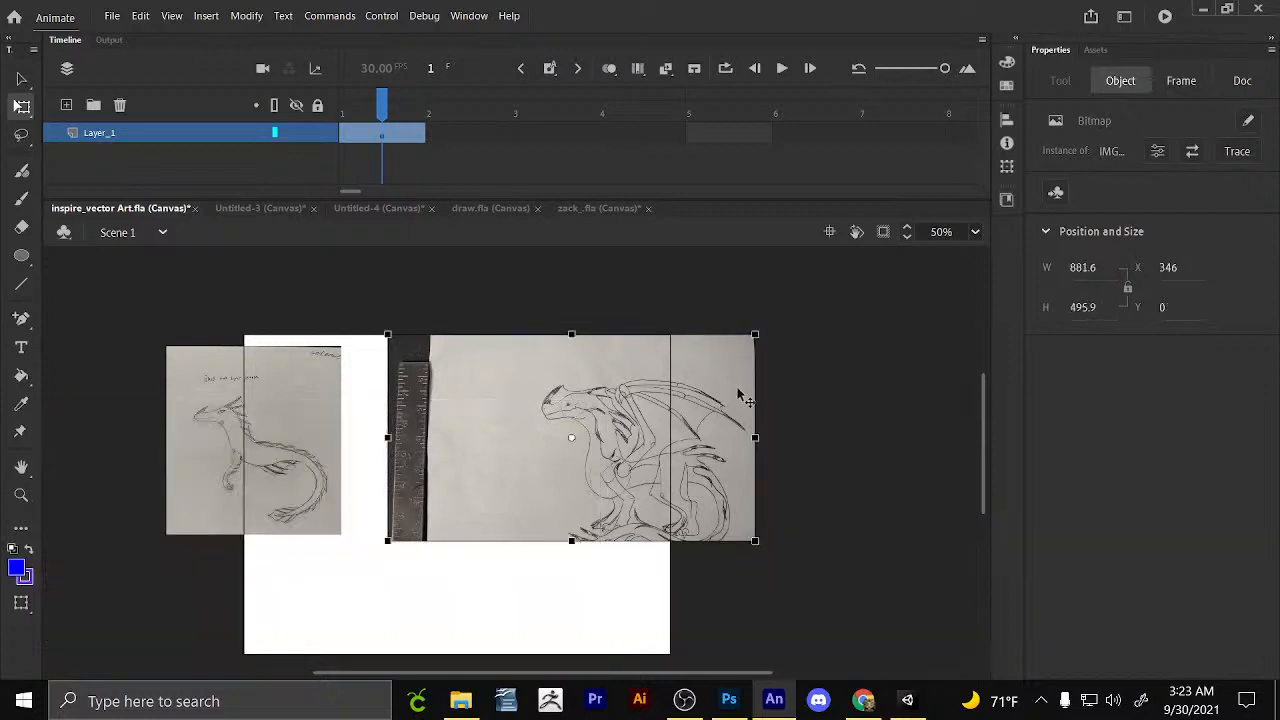
key(ctrl+b)
drag(366, 320, 512, 552)
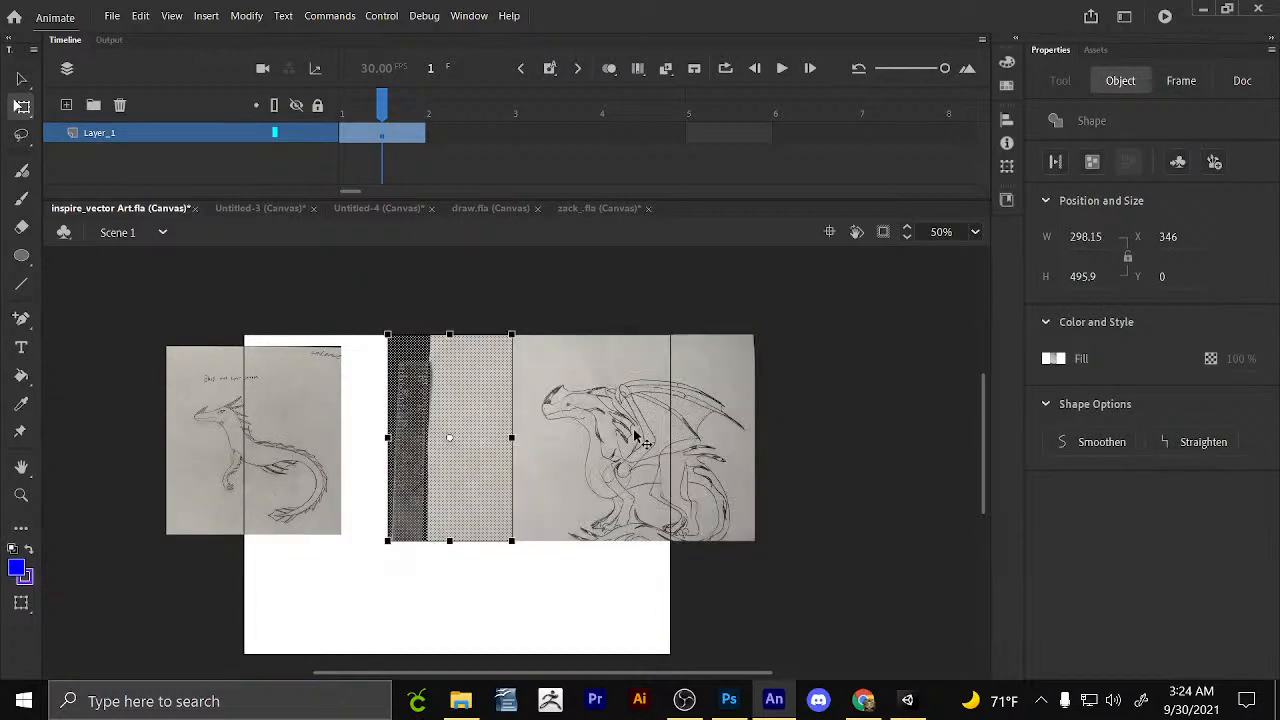
drag(636, 440, 569, 535)
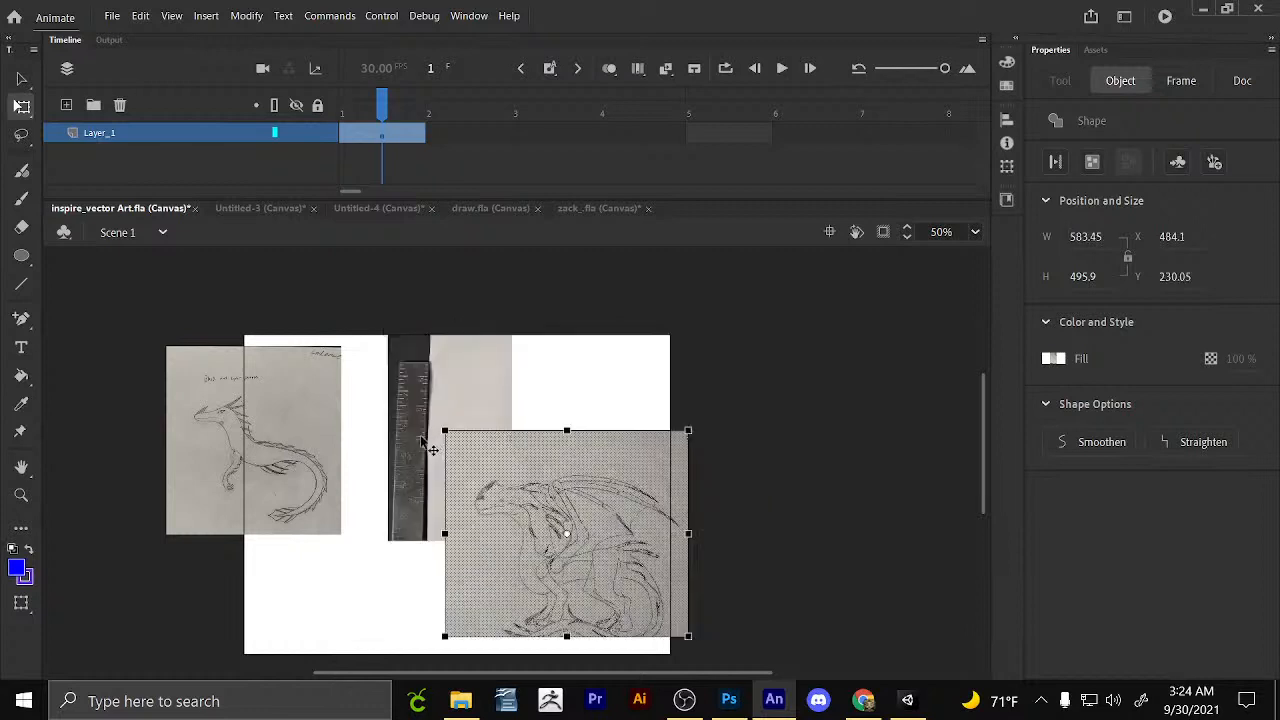
click(415, 445)
key(Delete)
Arrange the cropped sketches on the stage, with the winged dragon at the lower right and the wingless one at the upper left.
drag(606, 504, 574, 521)
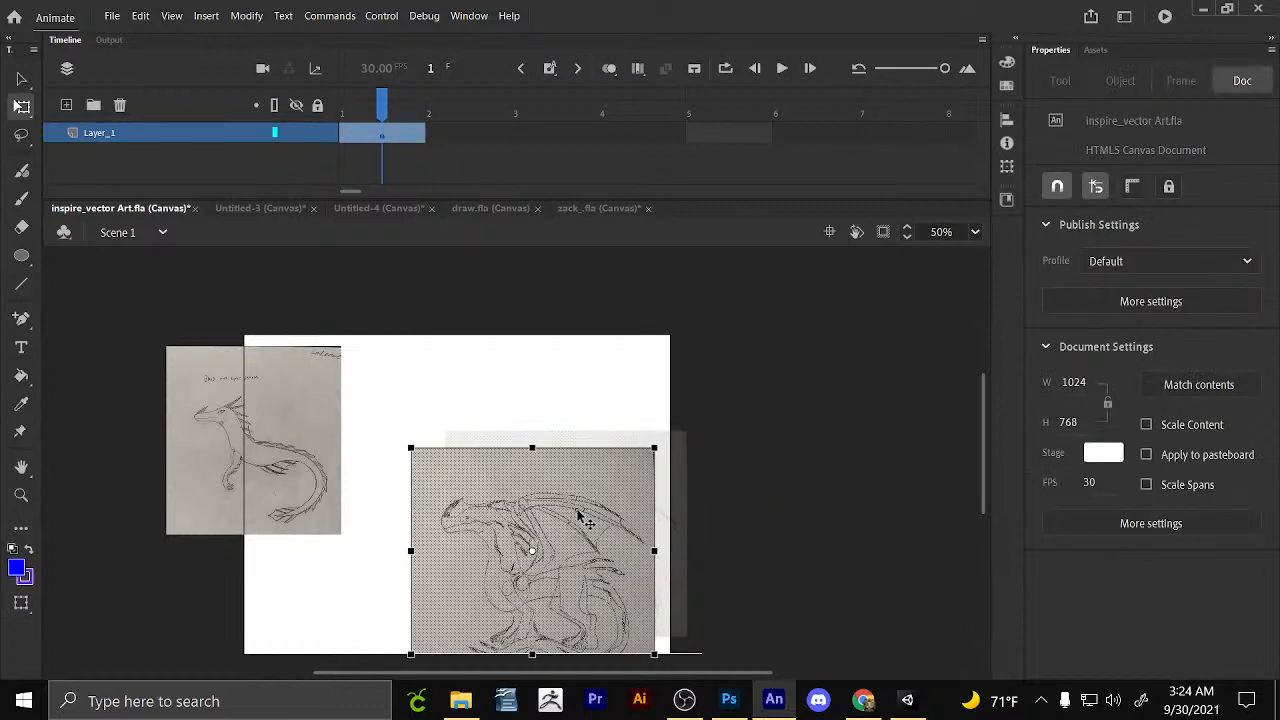
drag(286, 453, 352, 452)
key(z)
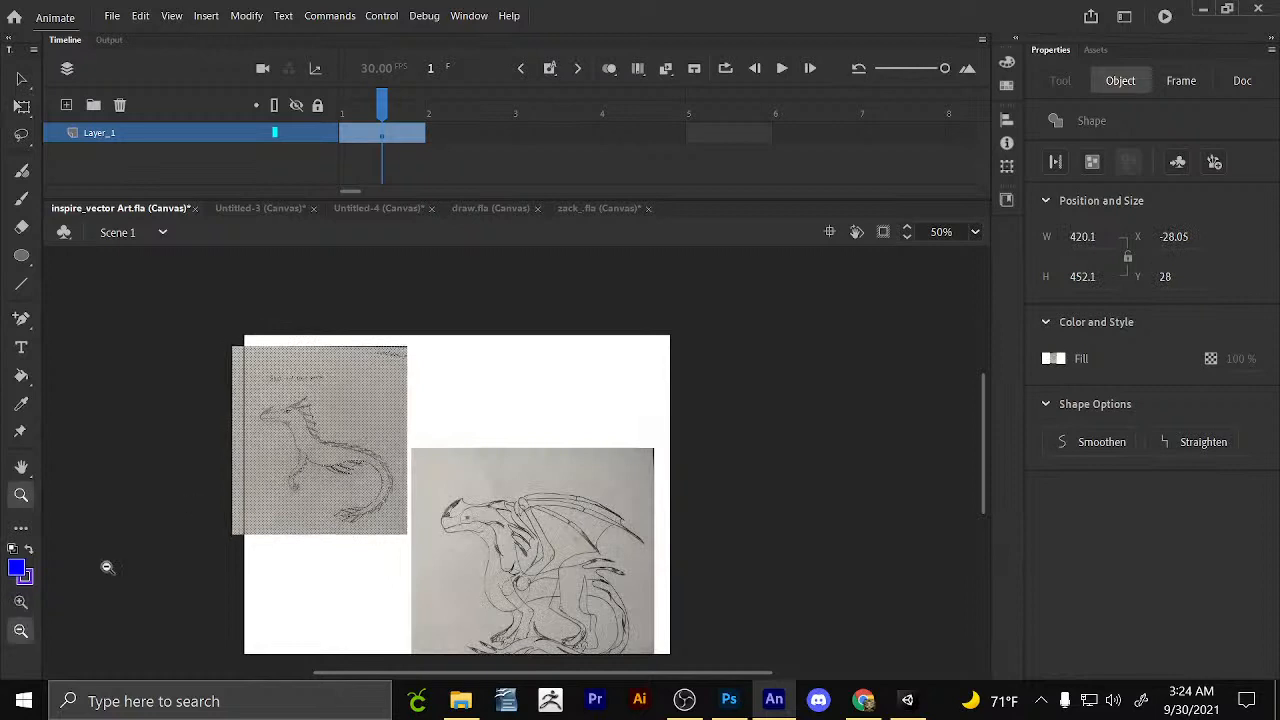
Lock the layer holding the dragon sketches and add a new empty layer above it for tracing.
click(20, 603)
click(426, 437)
click(313, 480)
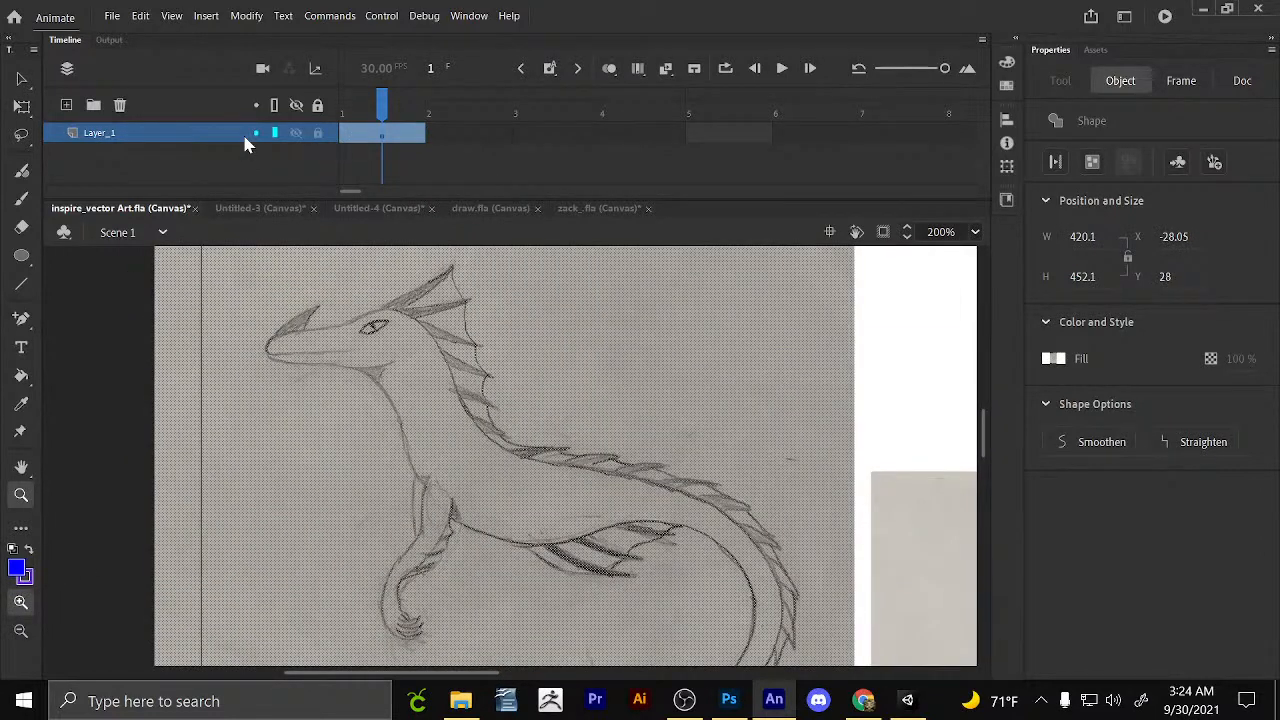
click(338, 133)
click(66, 104)
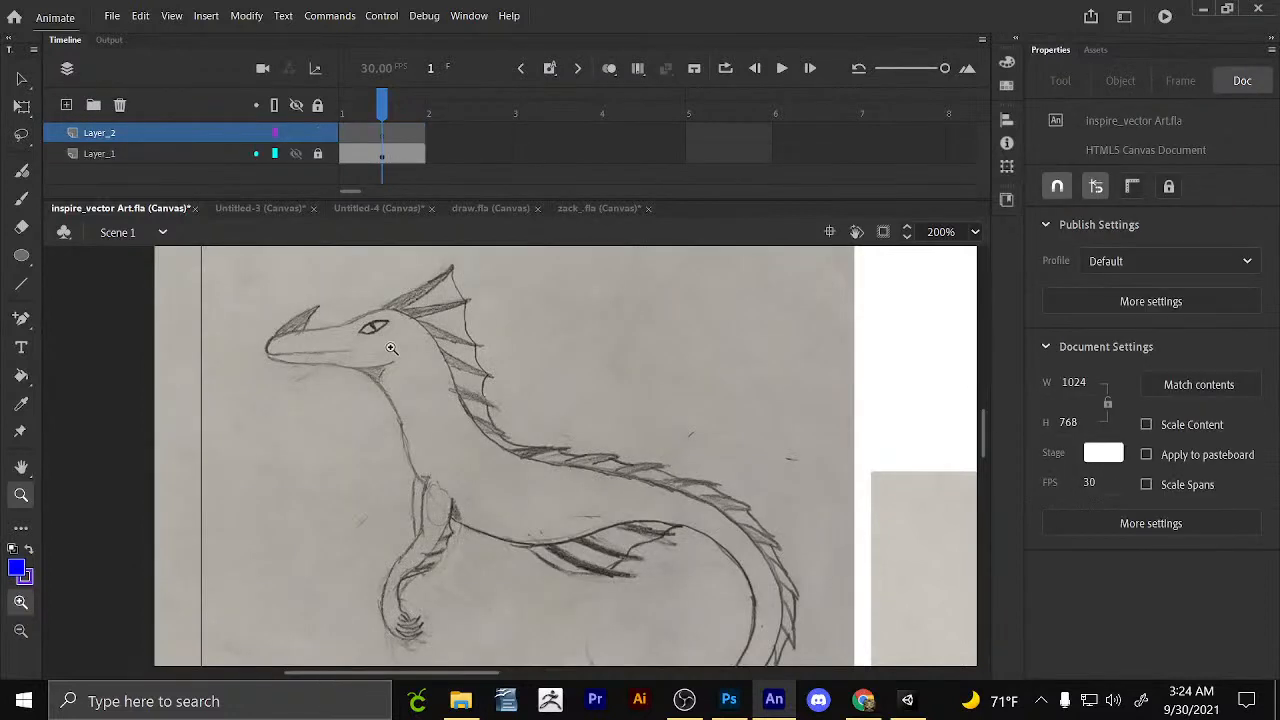
Try a blue Classic Brush stroke under the first dragon's jaw on the new layer.
click(450, 434)
drag(472, 430, 510, 584)
key(b)
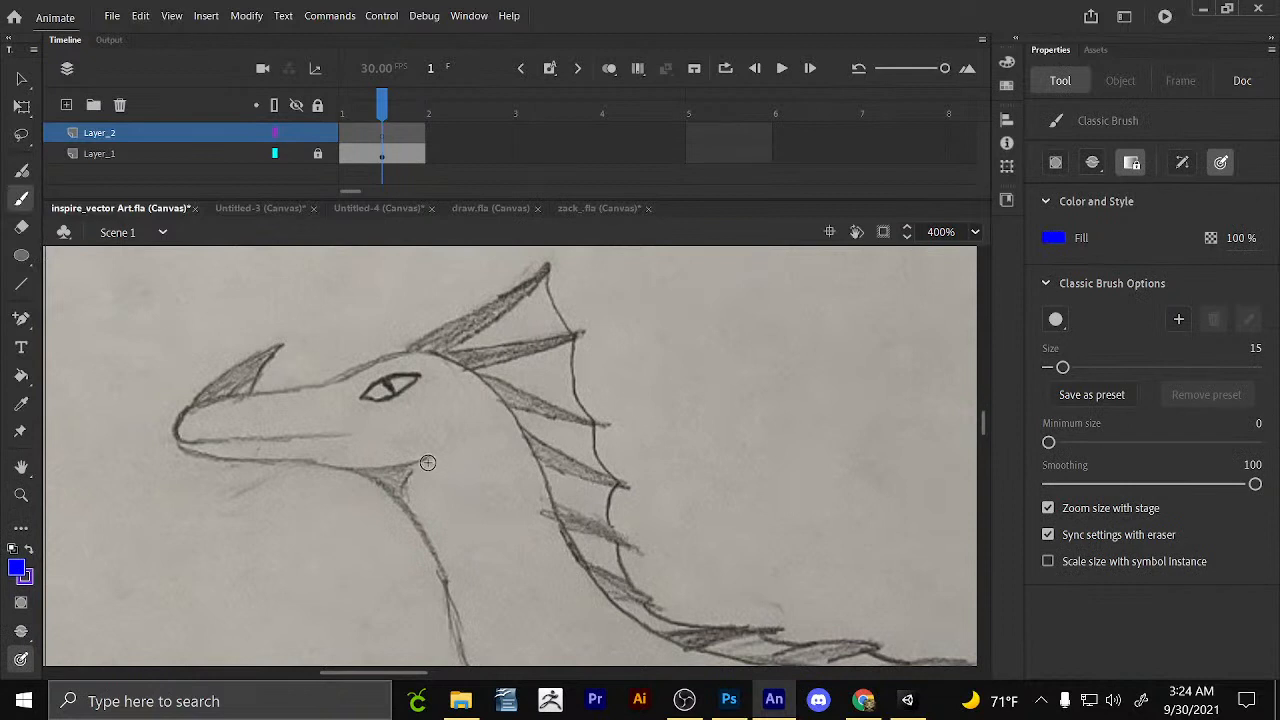
drag(448, 533, 386, 438)
drag(282, 370, 336, 384)
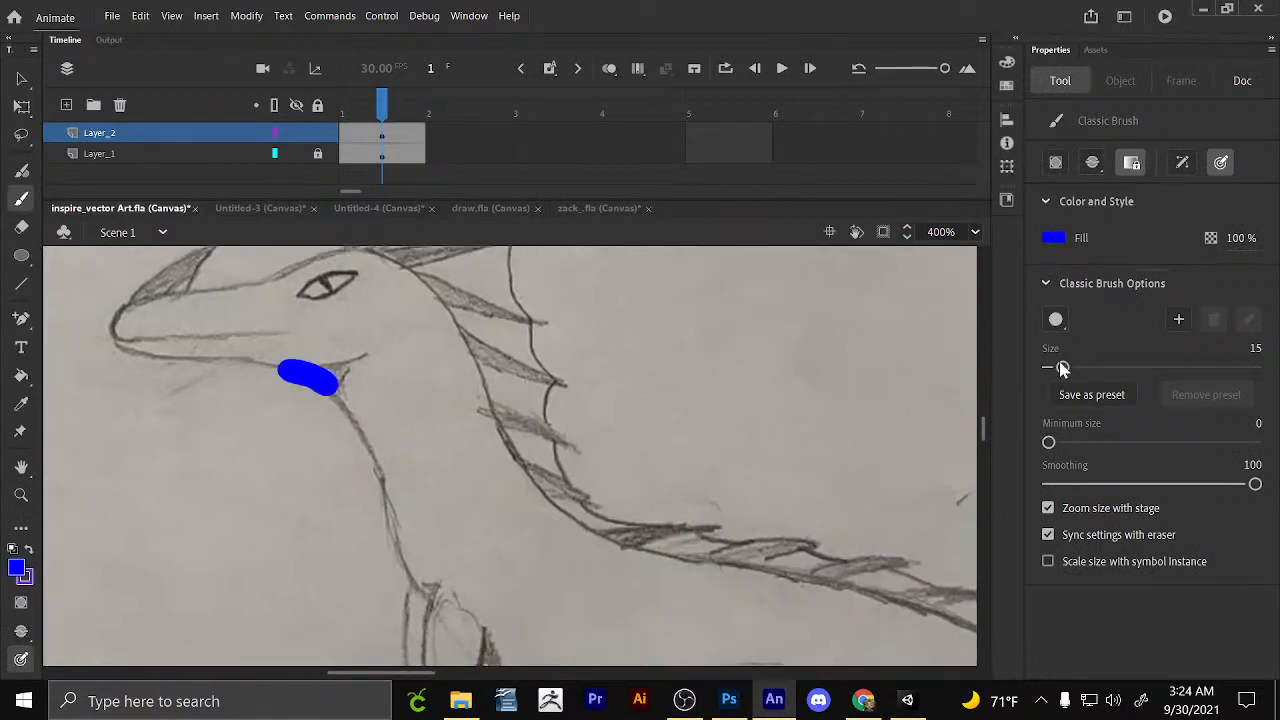
Set the Classic Brush size to 2 and undo the thick test stroke under the jaw.
drag(1061, 367, 1055, 368)
click(1261, 356)
text(2)
key(Return)
key(v)
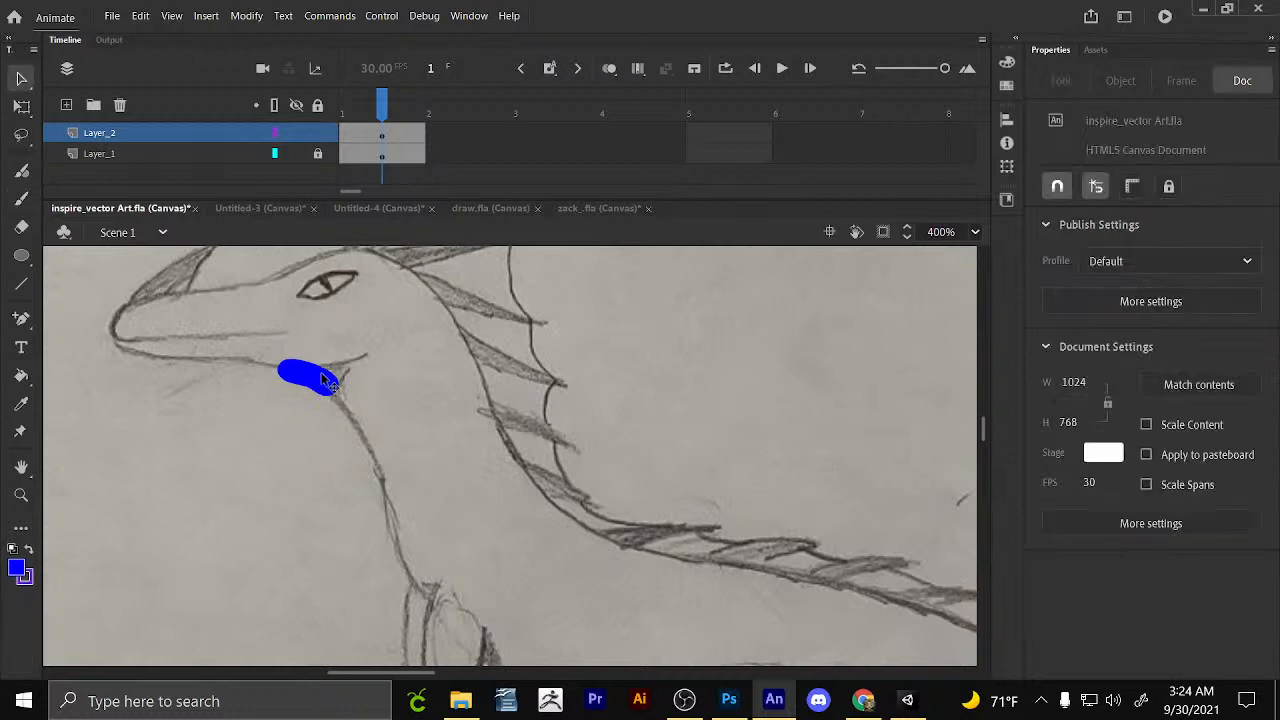
key(ctrl+z)
key(b)
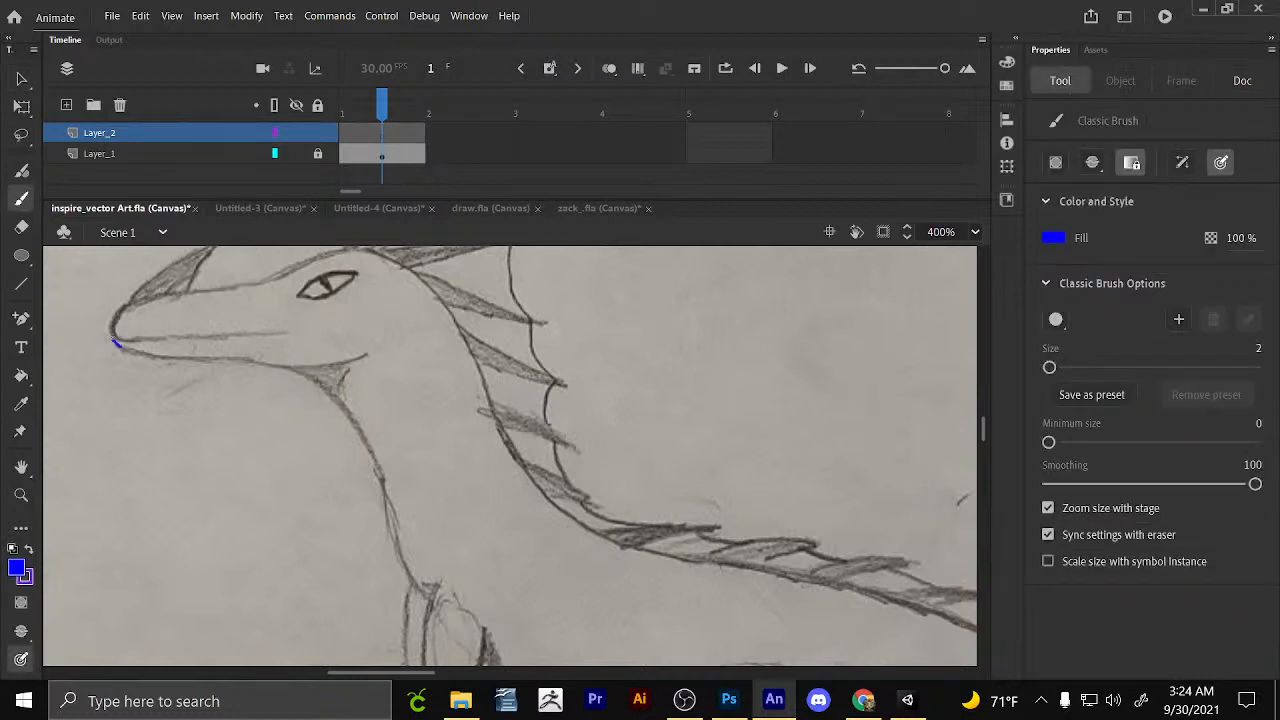
Trace the first dragon's lower jaw, throat, front of the neck and slit-pupil eye in blue.
mouse_move(116, 343)
mouse_down()
mouse_move(300, 367)
mouse_move(361, 354)
mouse_move(312, 377)
mouse_move(350, 414)
mouse_move(432, 600)
mouse_up()
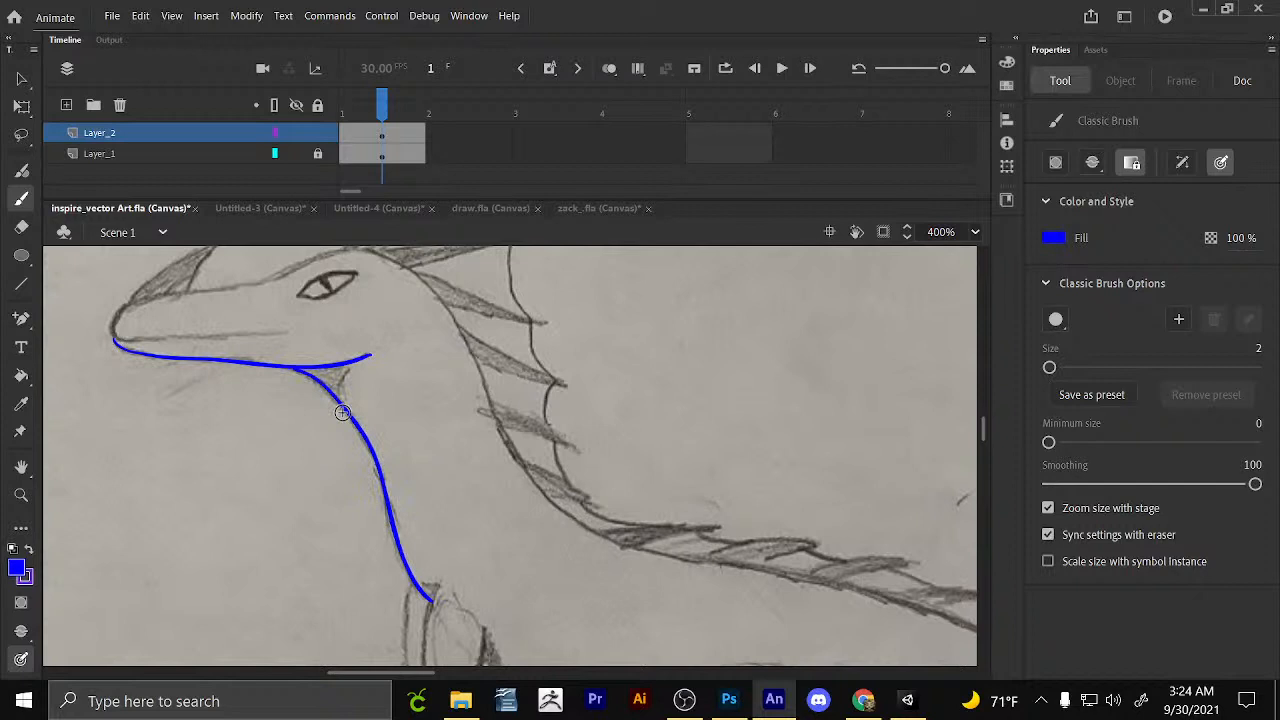
drag(342, 392, 351, 371)
drag(371, 279, 381, 323)
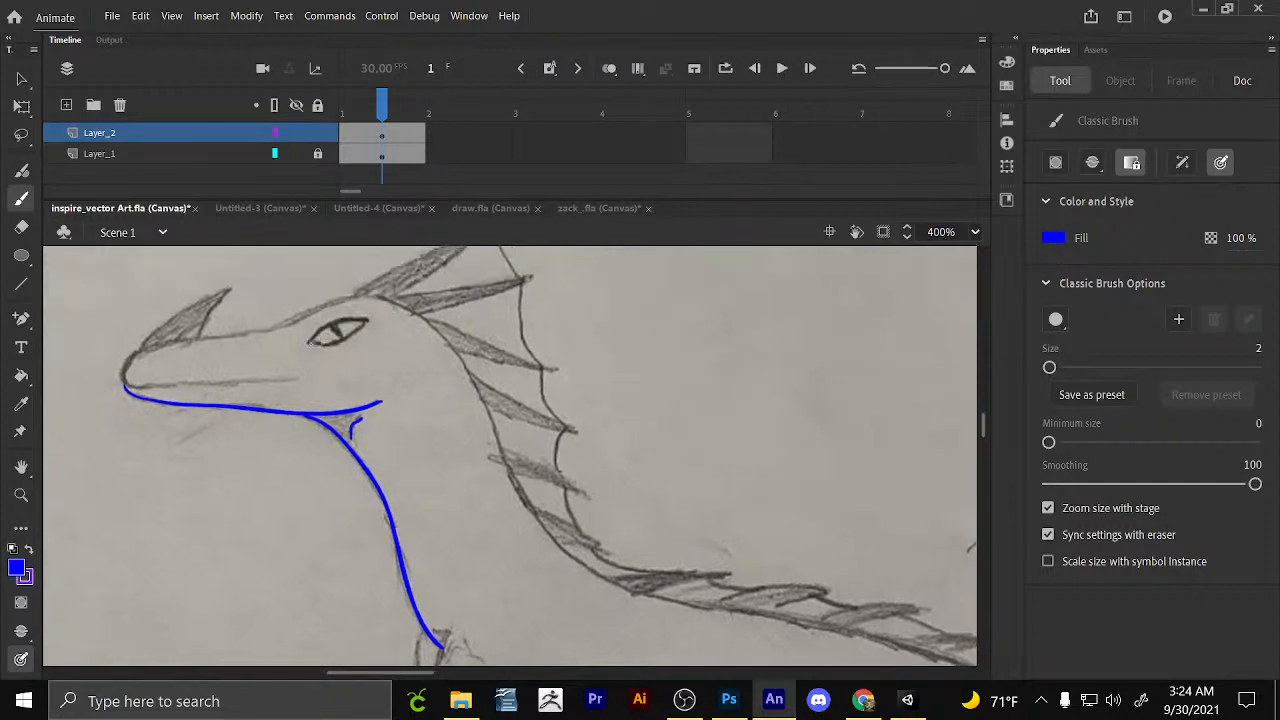
mouse_move(310, 342)
mouse_down()
mouse_move(330, 323)
mouse_move(370, 321)
mouse_up()
drag(324, 345, 348, 338)
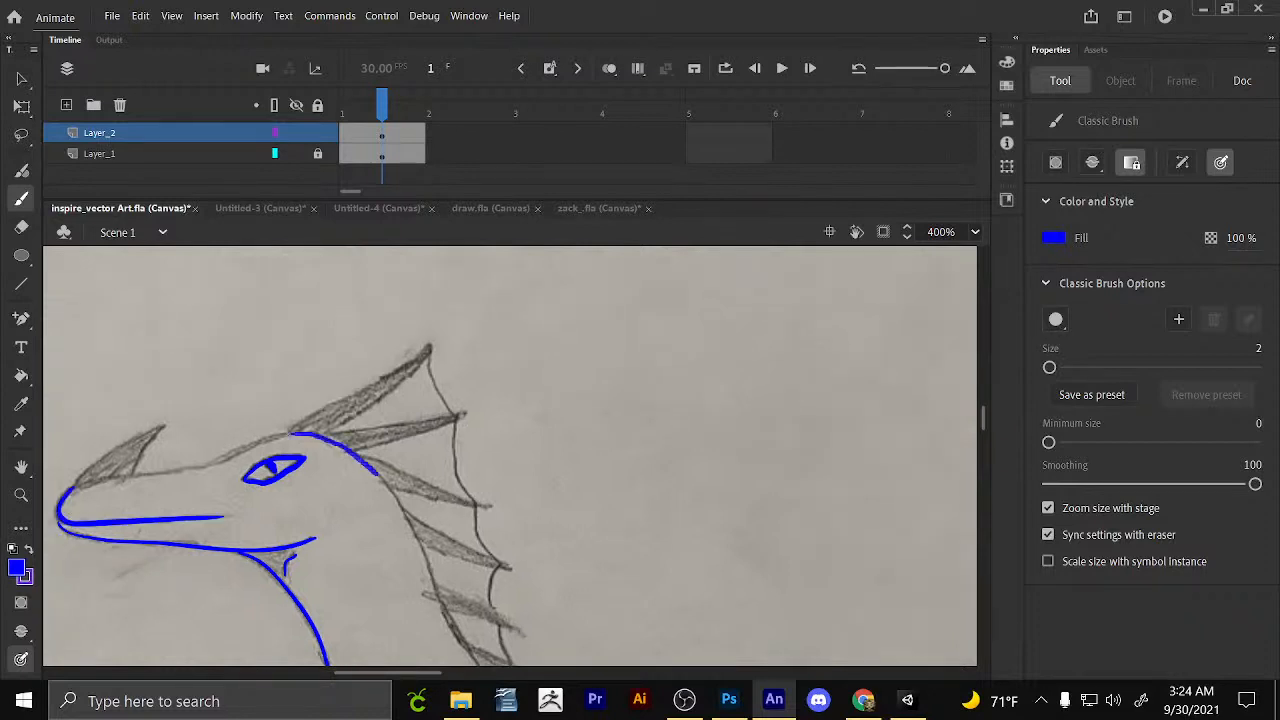
Trace the back of the dragon's neck and the shoulder and front outline of its foreleg.
drag(371, 471, 390, 490)
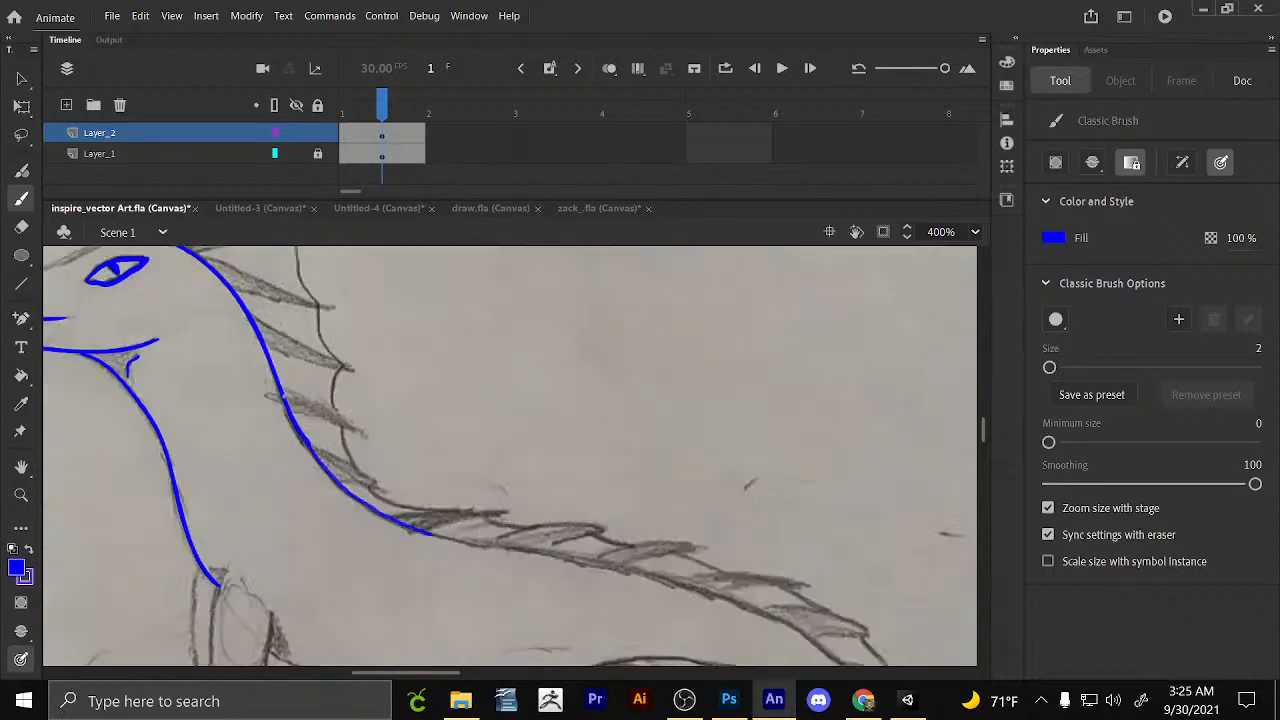
mouse_move(556, 655)
mouse_down()
mouse_move(525, 521)
mouse_move(669, 475)
mouse_up()
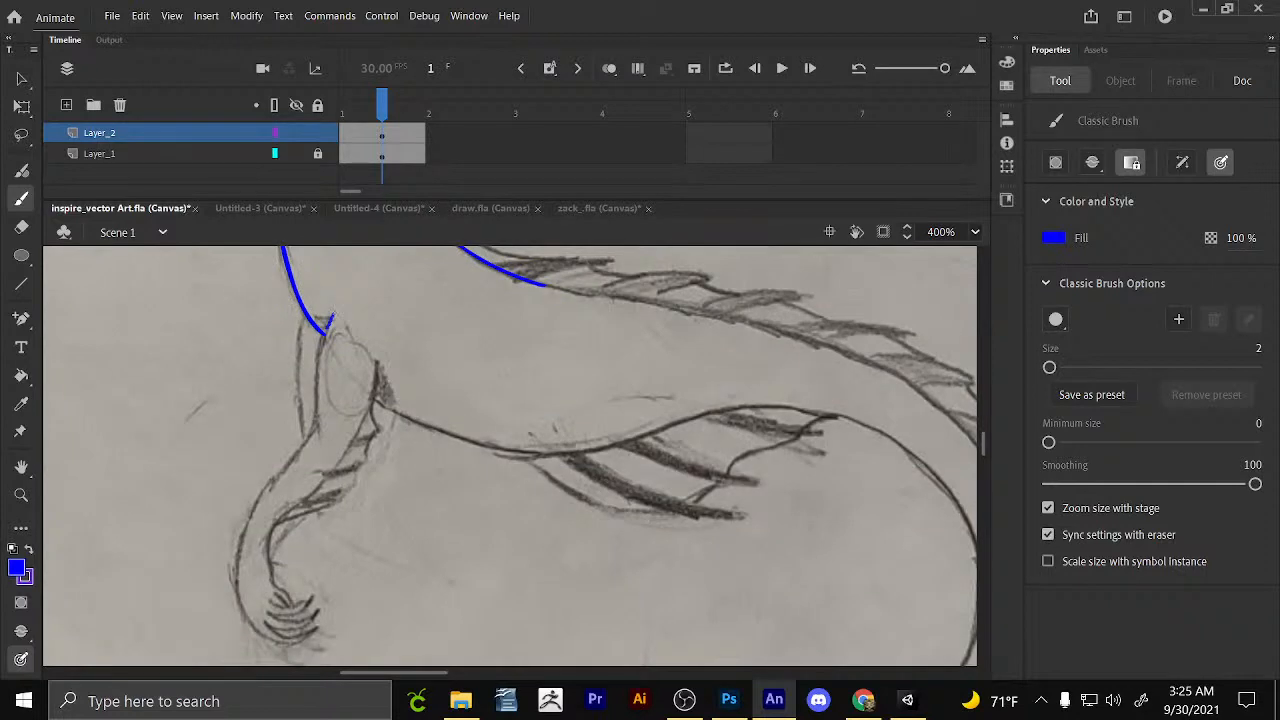
drag(333, 316, 316, 427)
drag(304, 316, 306, 444)
drag(316, 427, 239, 572)
drag(380, 319, 343, 414)
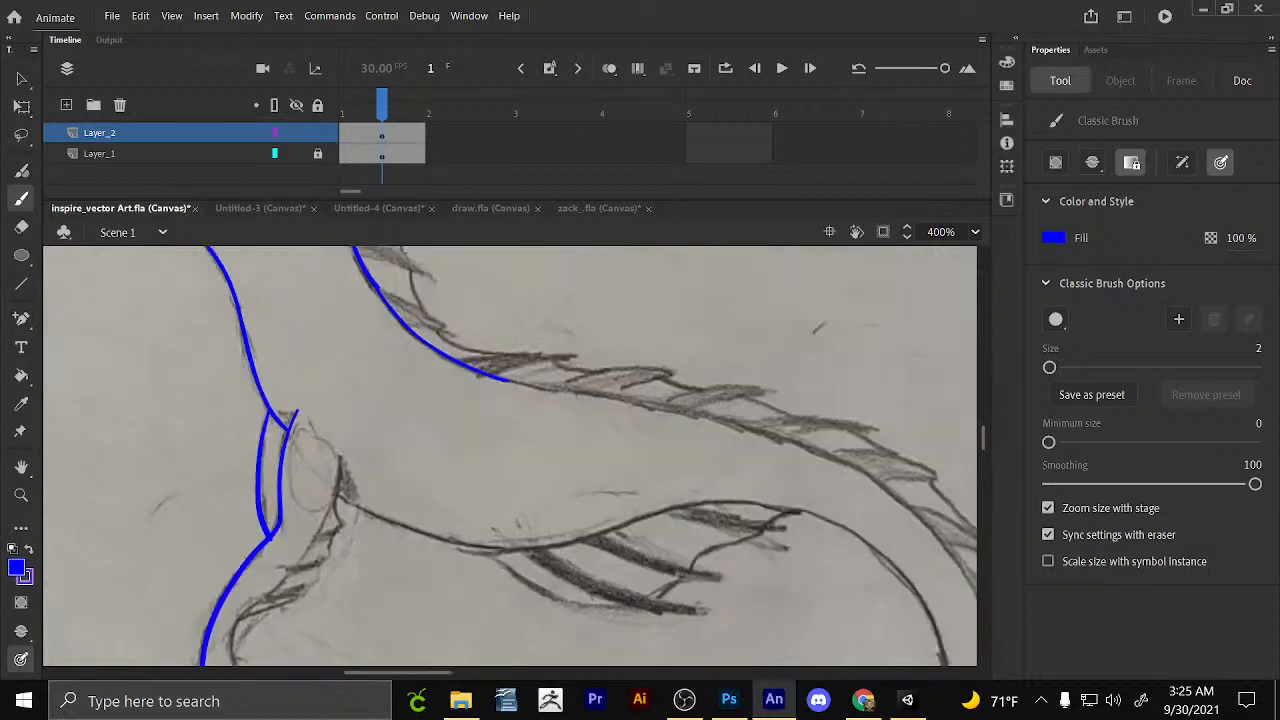
Trace the top of the snout, the forehead and the nose horn on the dragon's head.
drag(212, 290, 411, 641)
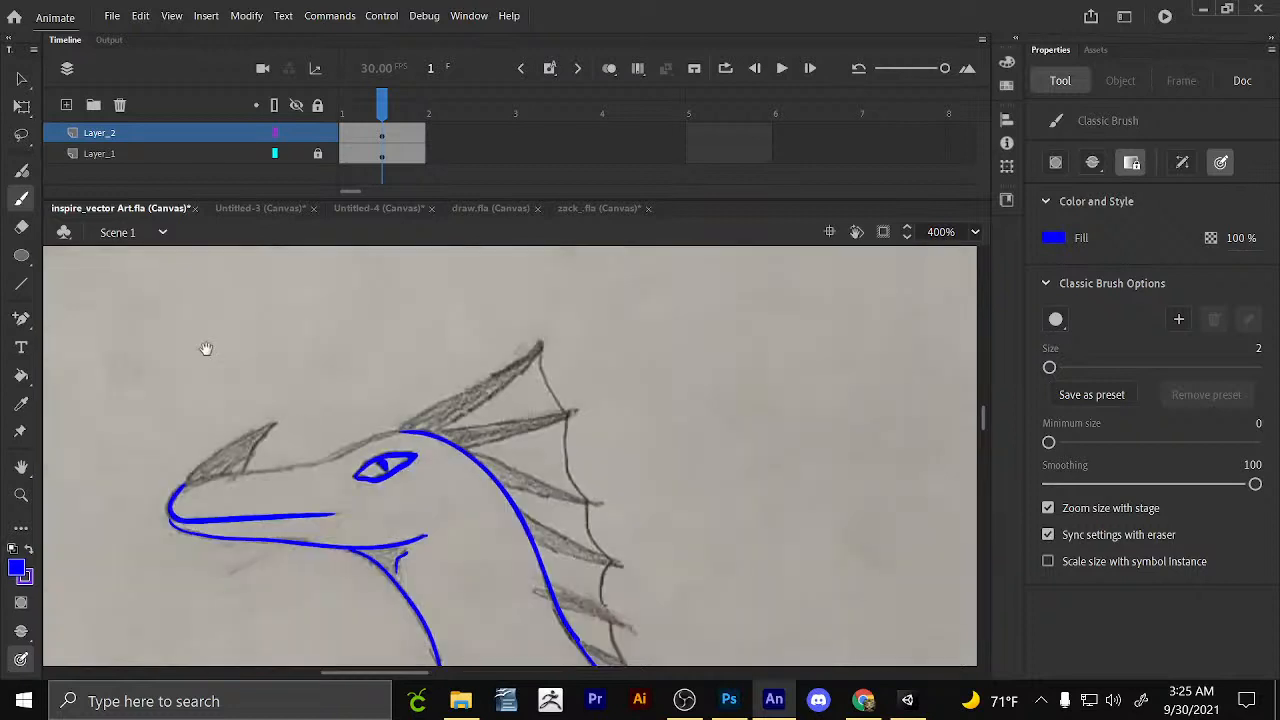
drag(178, 488, 316, 464)
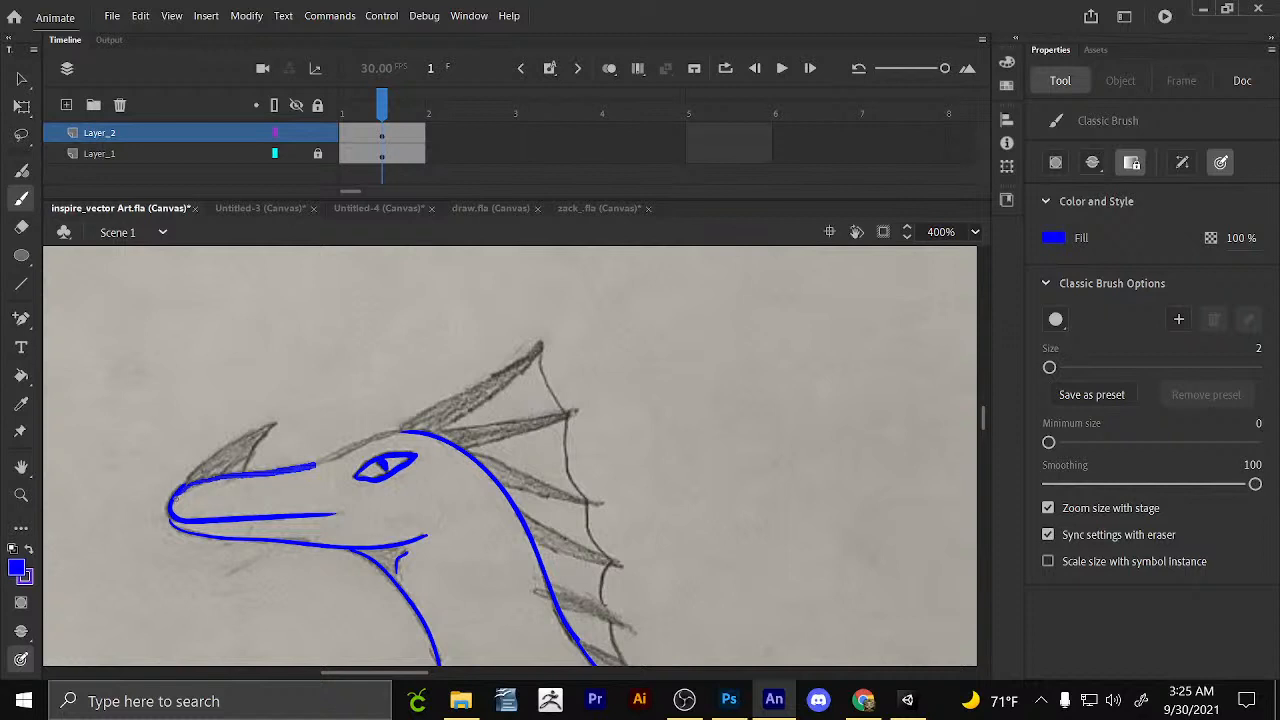
drag(176, 494, 430, 432)
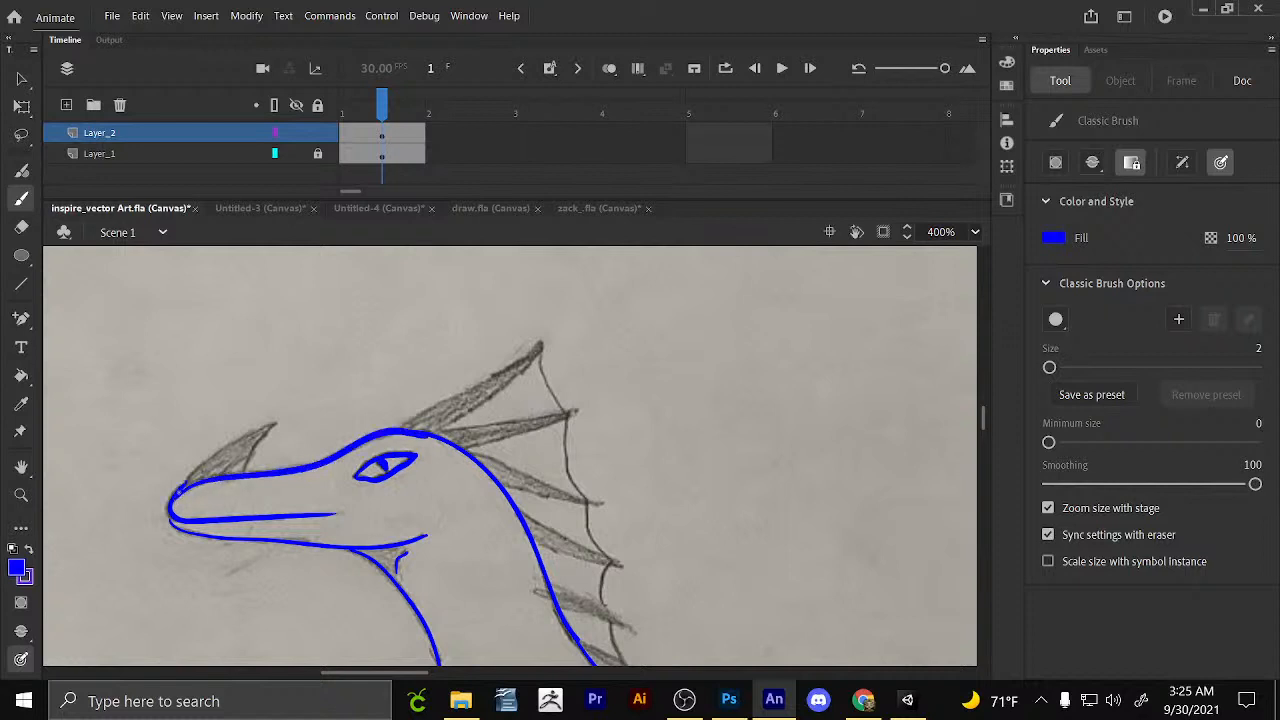
drag(178, 488, 238, 437)
Trace the spikes and connecting webbing of the fin behind the dragon's head and down its neck.
drag(704, 398, 504, 386)
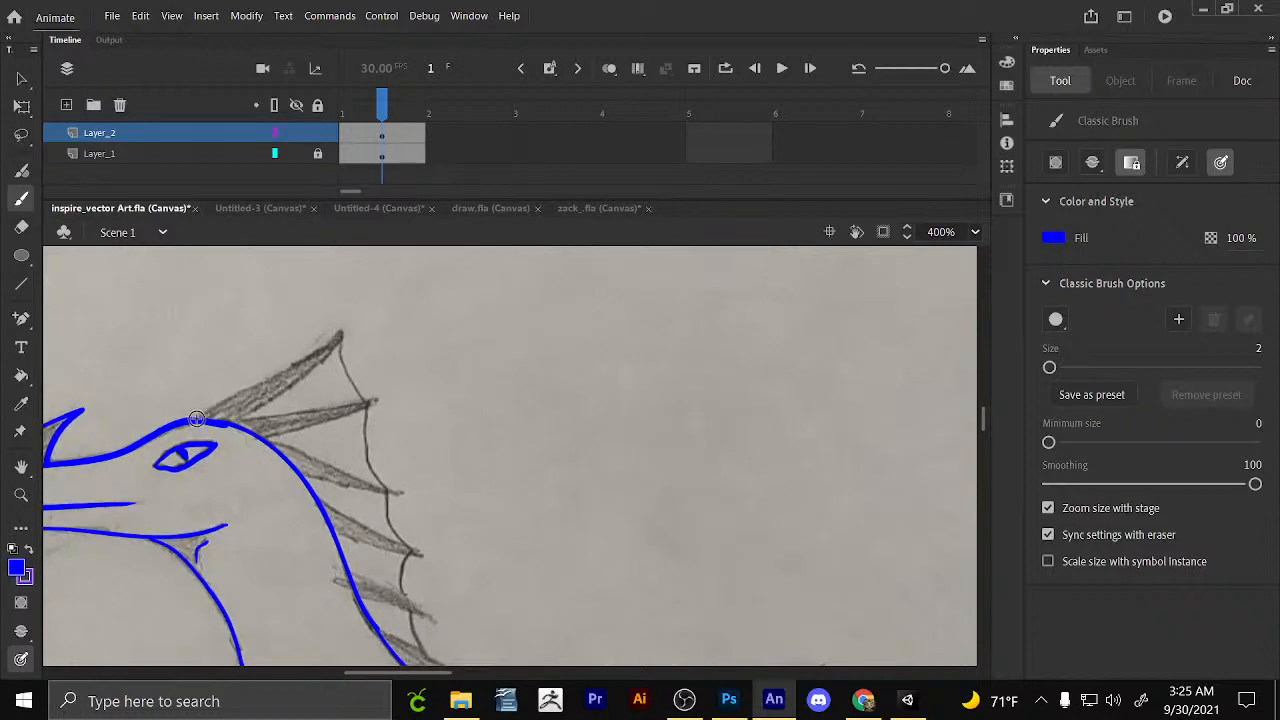
mouse_move(200, 415)
mouse_down()
mouse_move(338, 330)
mouse_move(242, 415)
mouse_move(340, 492)
mouse_up()
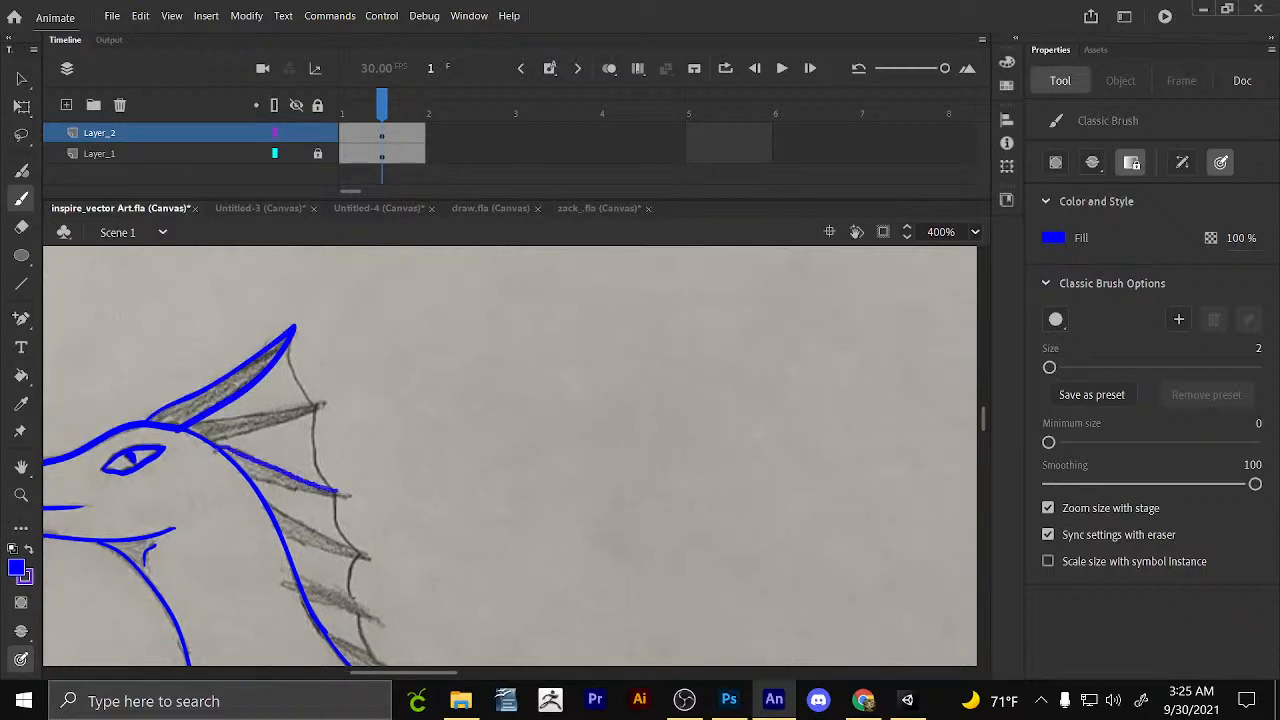
drag(250, 478, 355, 494)
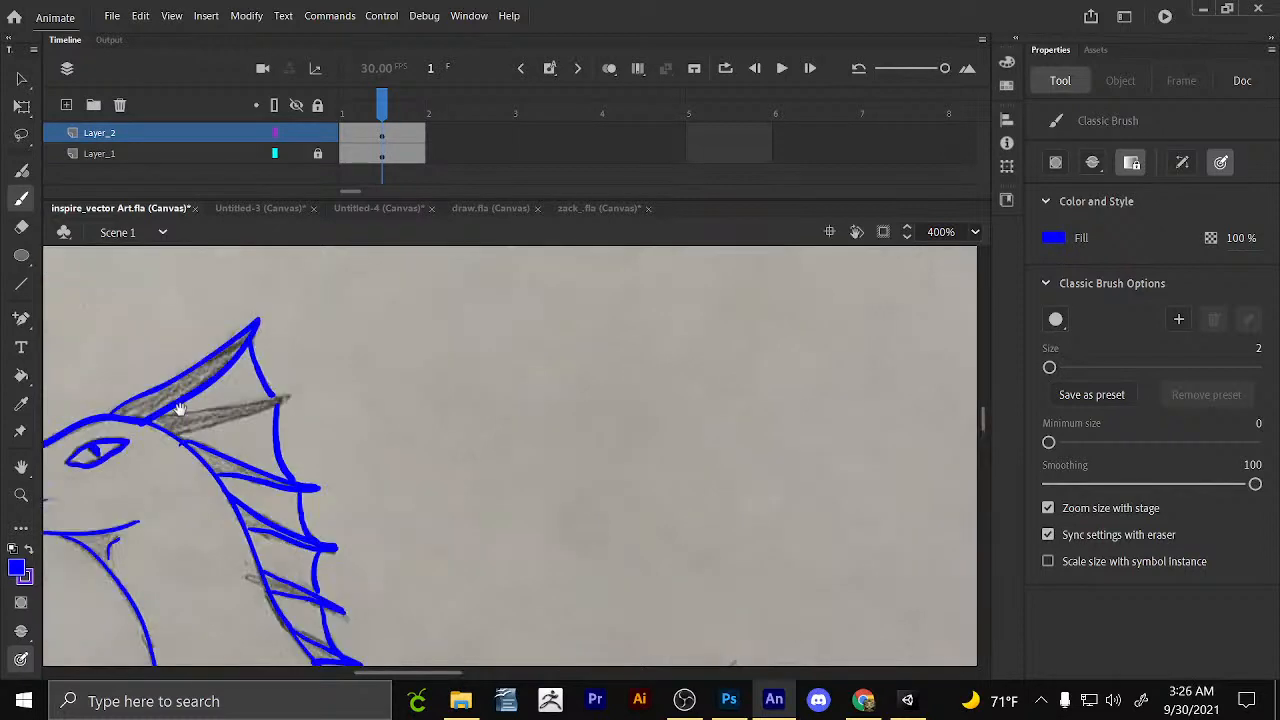
drag(148, 421, 291, 395)
drag(148, 424, 298, 391)
Trace the dragon's back and belly lines, the curved tail and the fin at the tail's tip.
drag(610, 565, 393, 339)
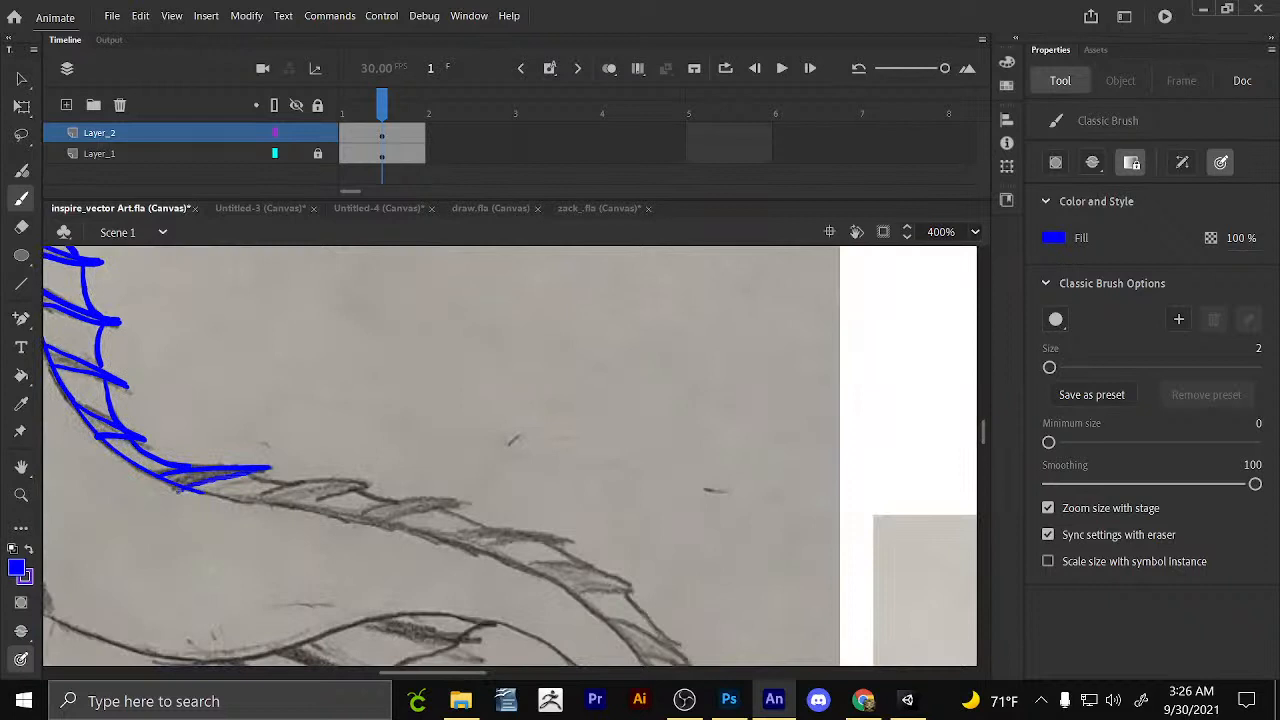
drag(182, 488, 390, 528)
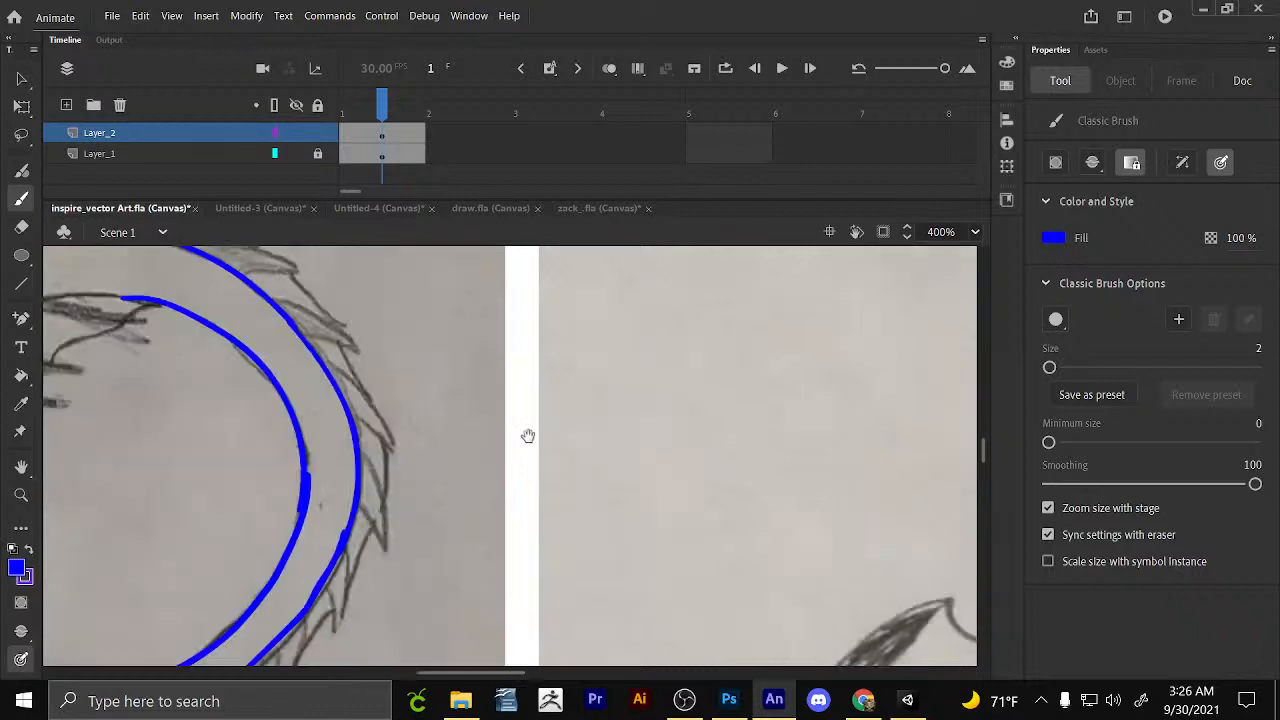
drag(529, 437, 550, 471)
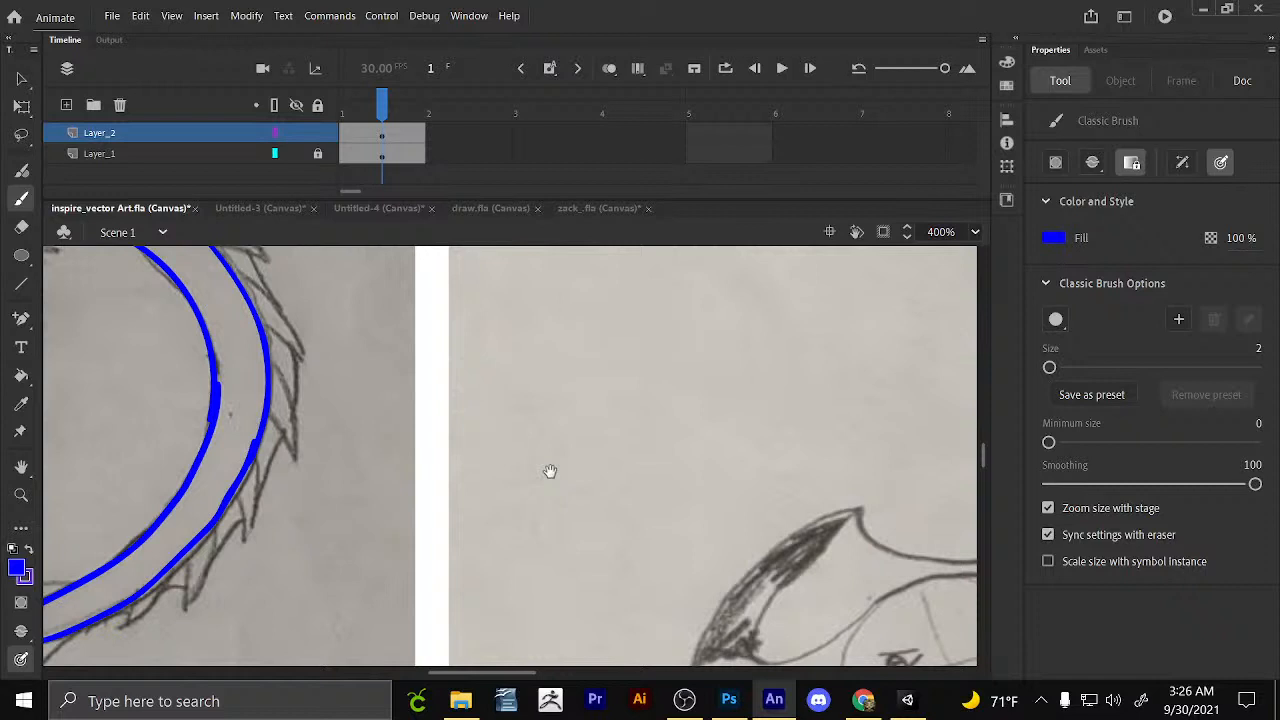
drag(550, 471, 898, 322)
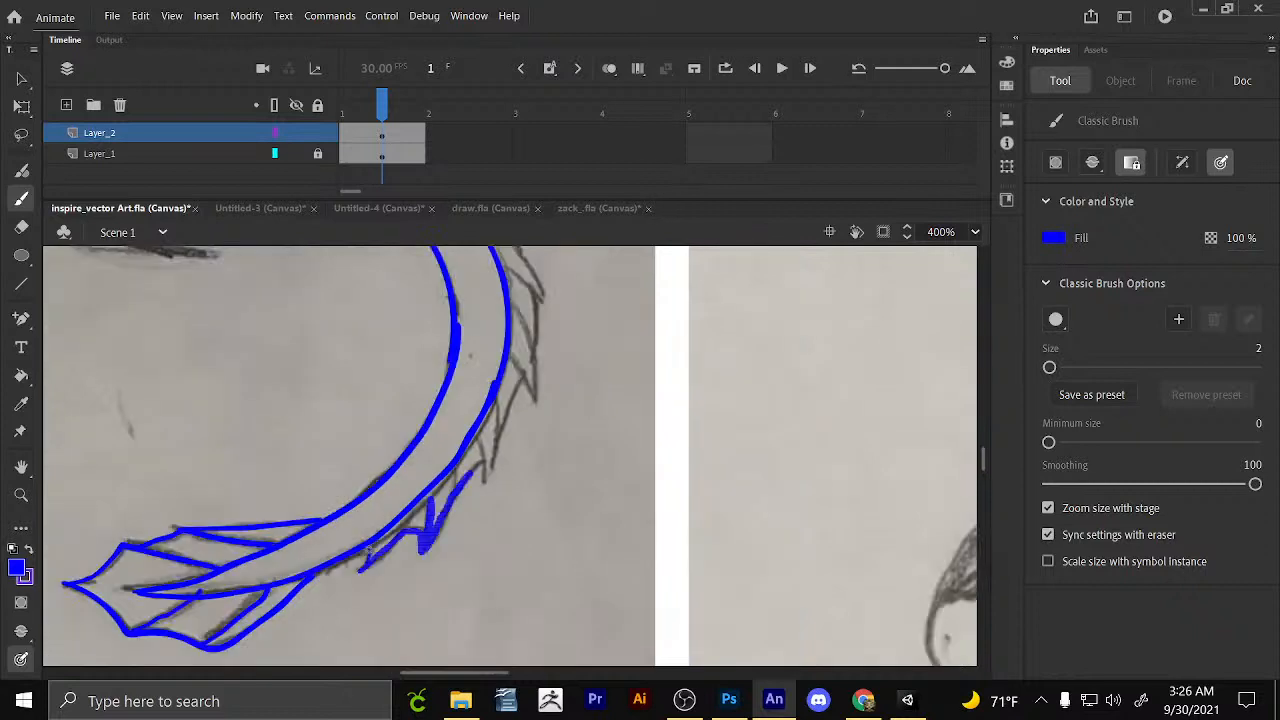
Trace the spines along the tail and back, the belly fin, and the foreleg's inner edge and claws.
drag(469, 475, 476, 469)
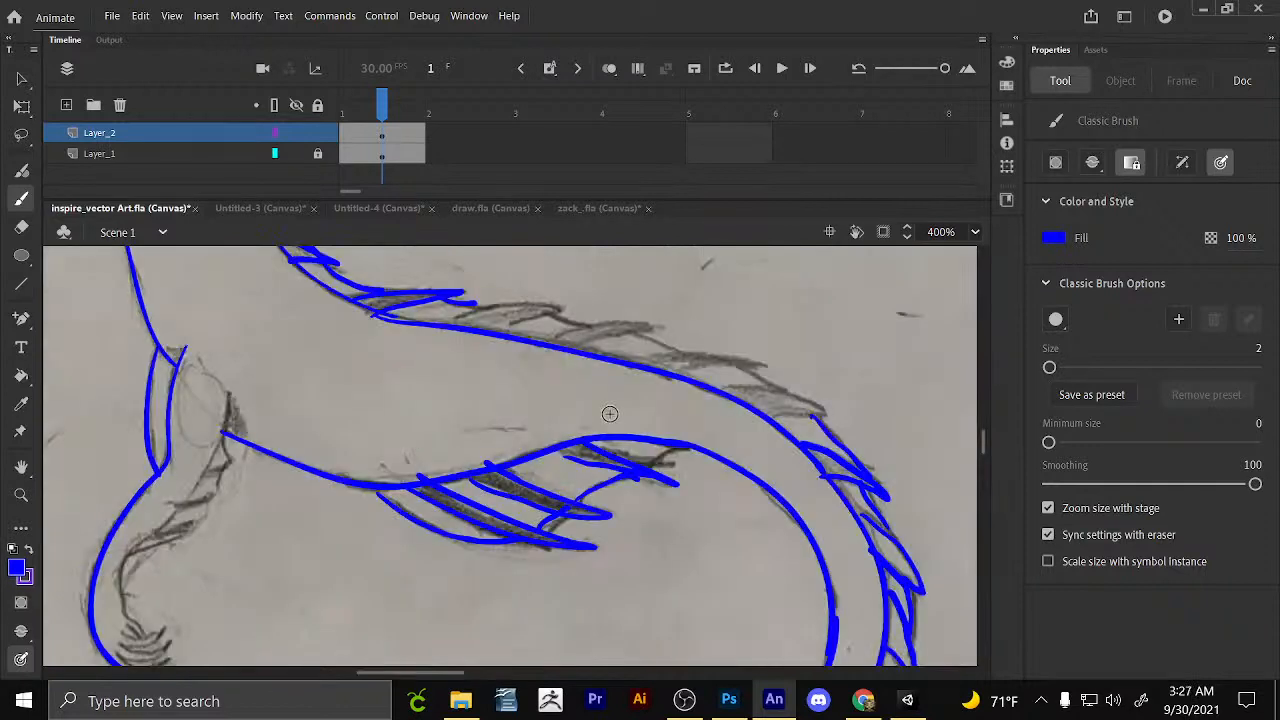
drag(165, 490, 157, 441)
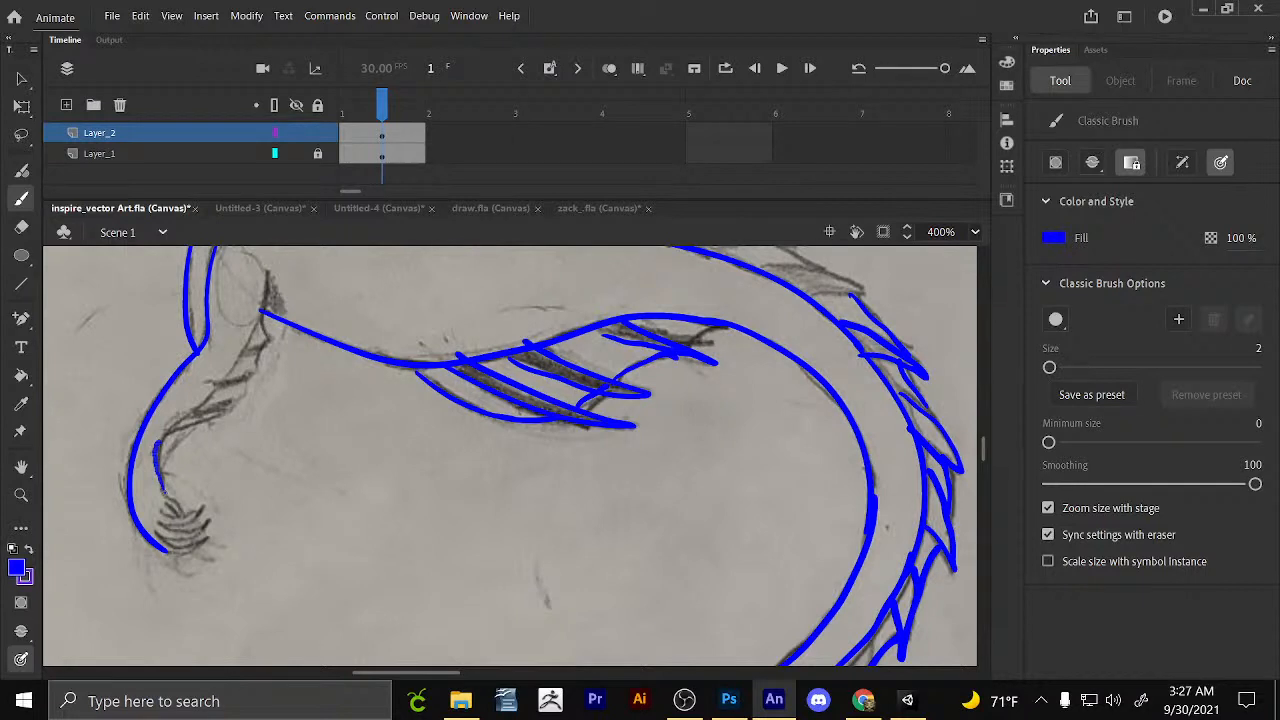
drag(442, 262, 637, 480)
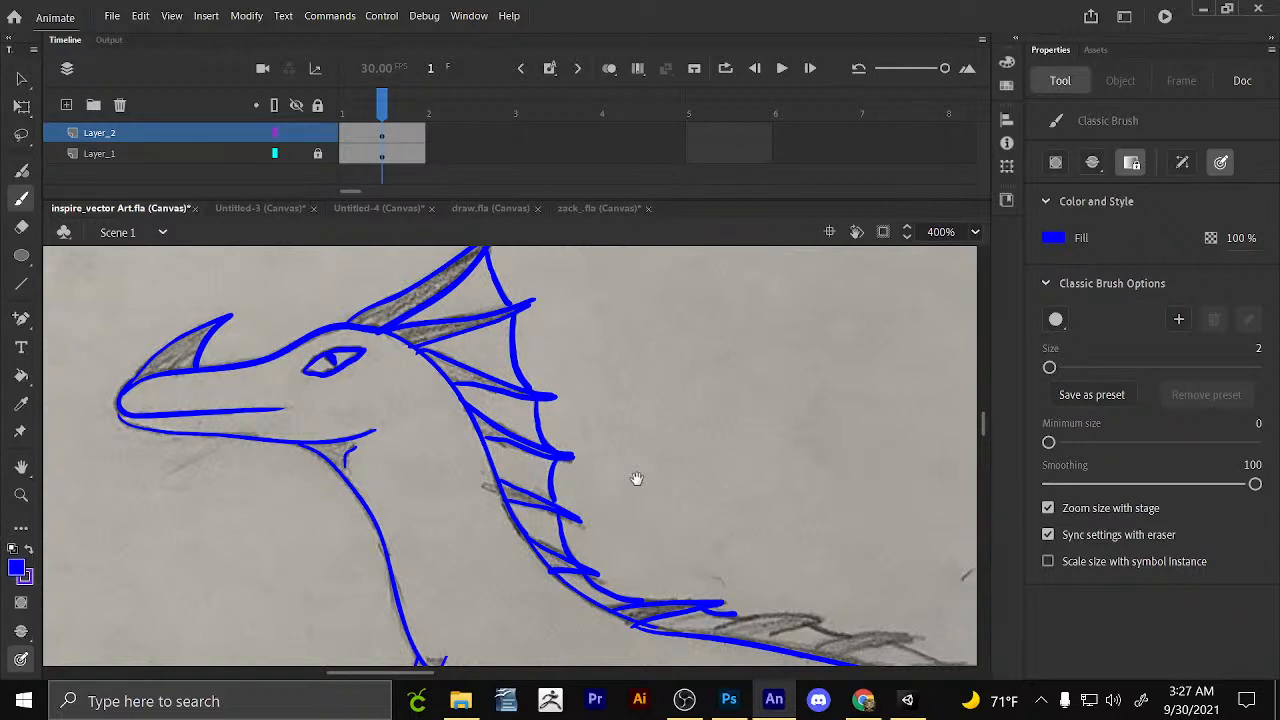
View the stage at 100% with the sketch layer hidden to check the blue line art alone.
key(ctrl+1)
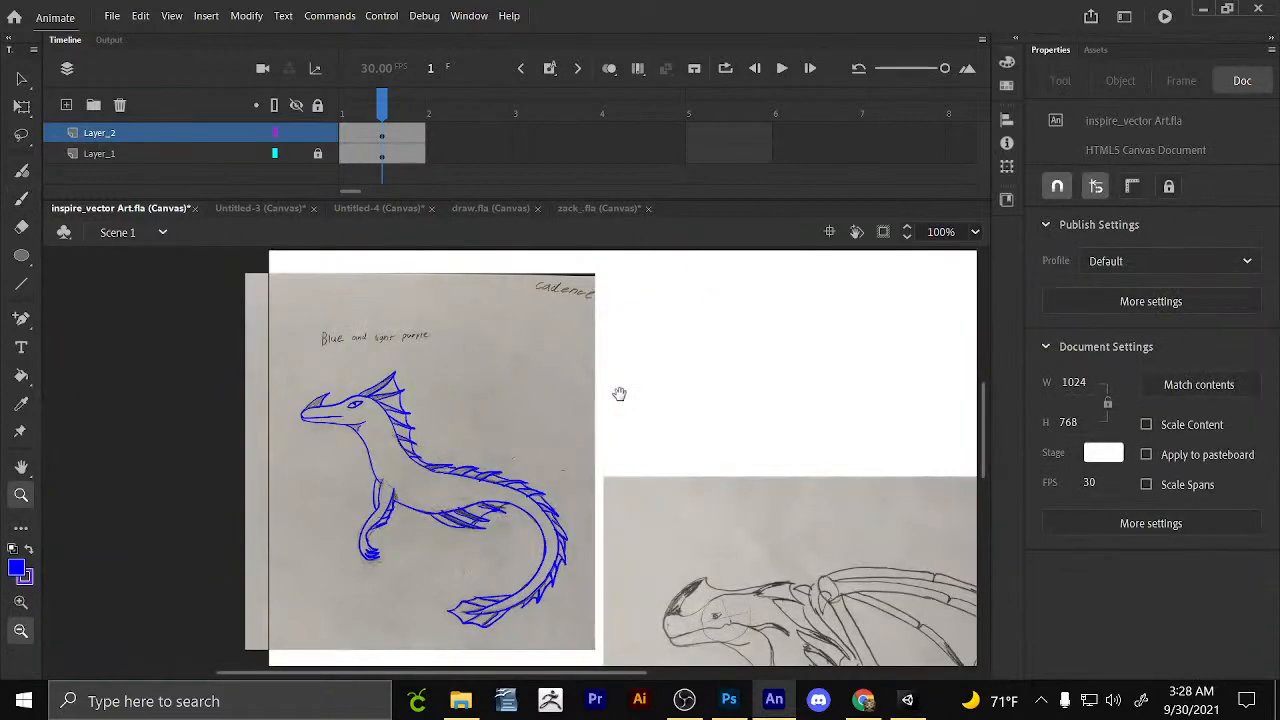
key(v)
click(296, 154)
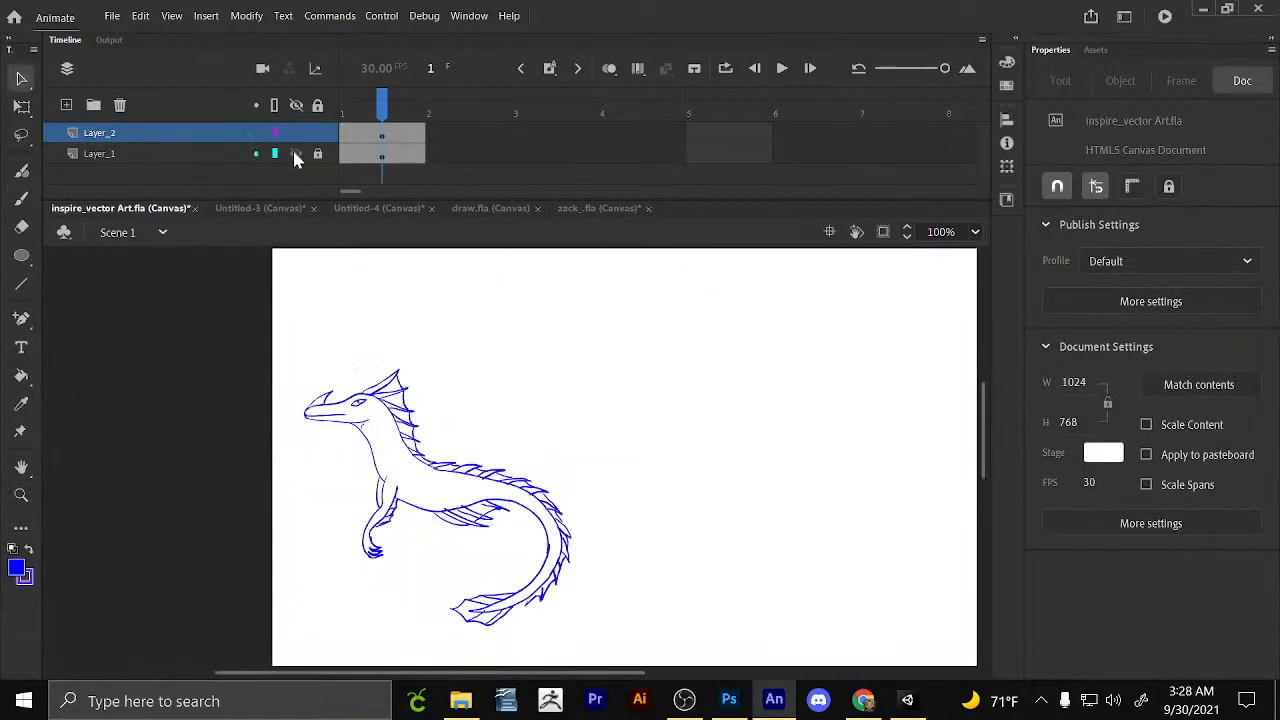
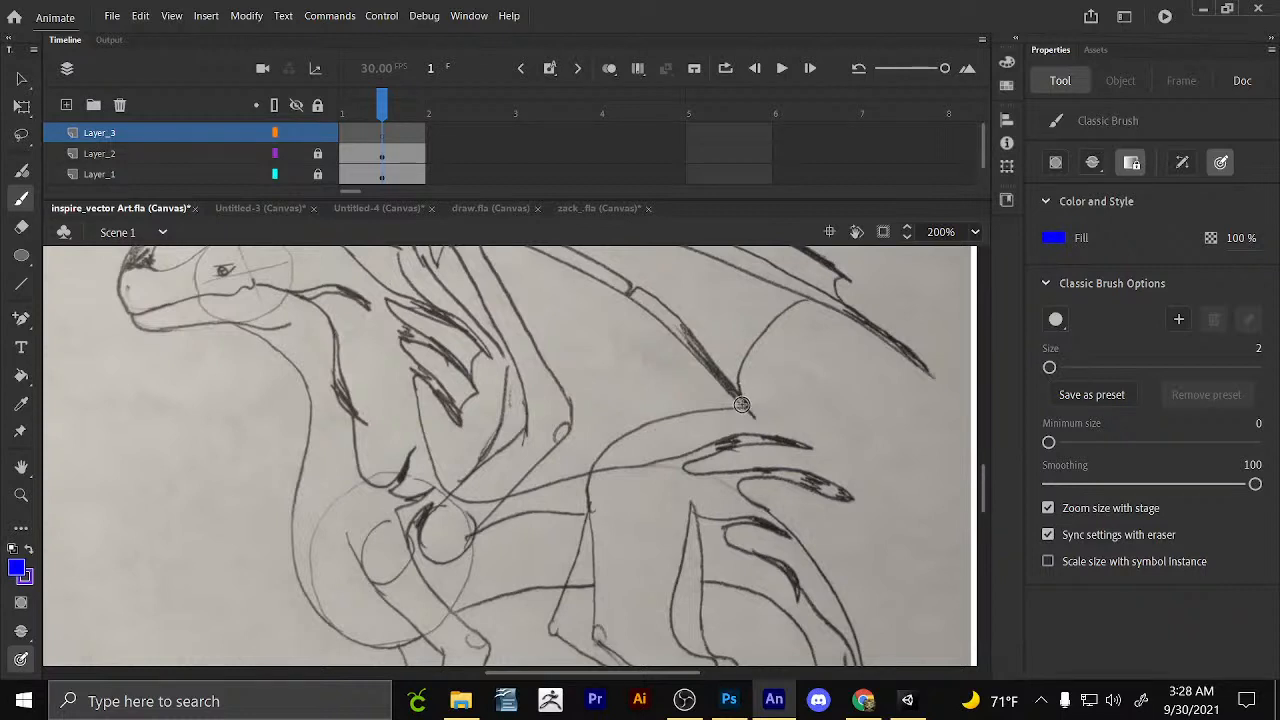
Set the Classic Brush size to 1 for tracing the winged dragon sketch on Layer_3.
key(space)
drag(722, 316, 877, 484)
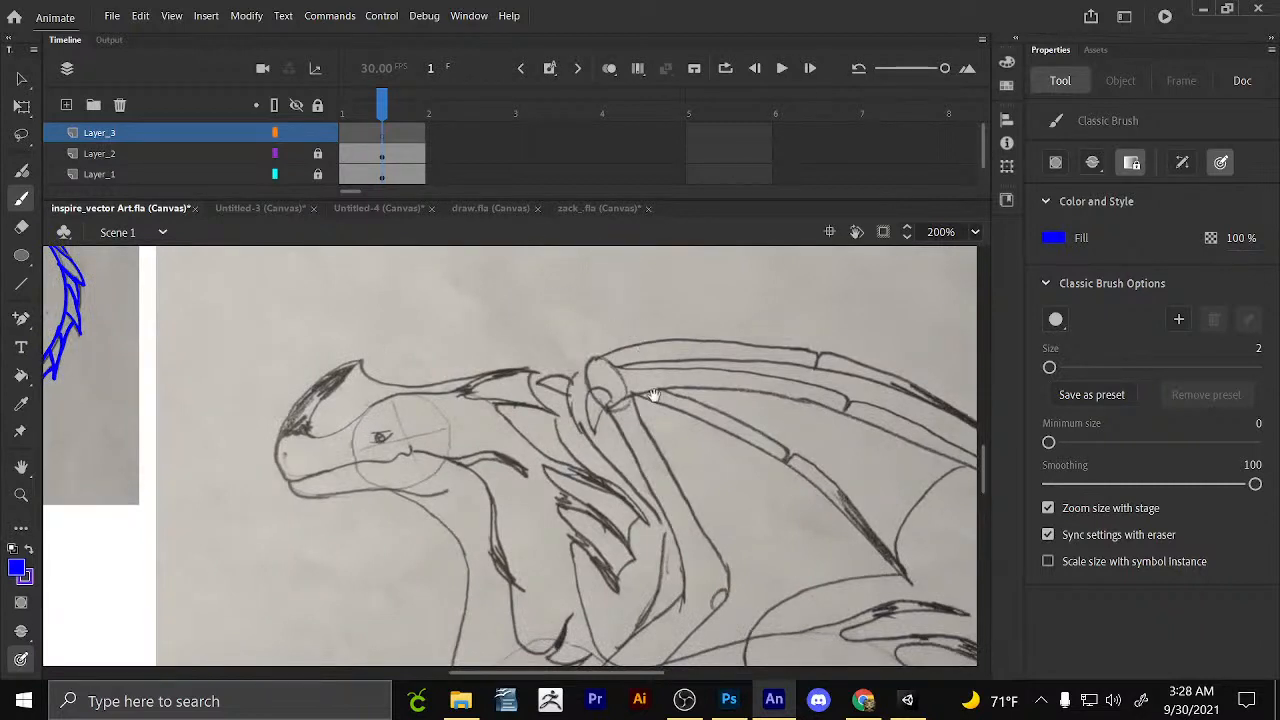
key(space)
drag(654, 397, 610, 302)
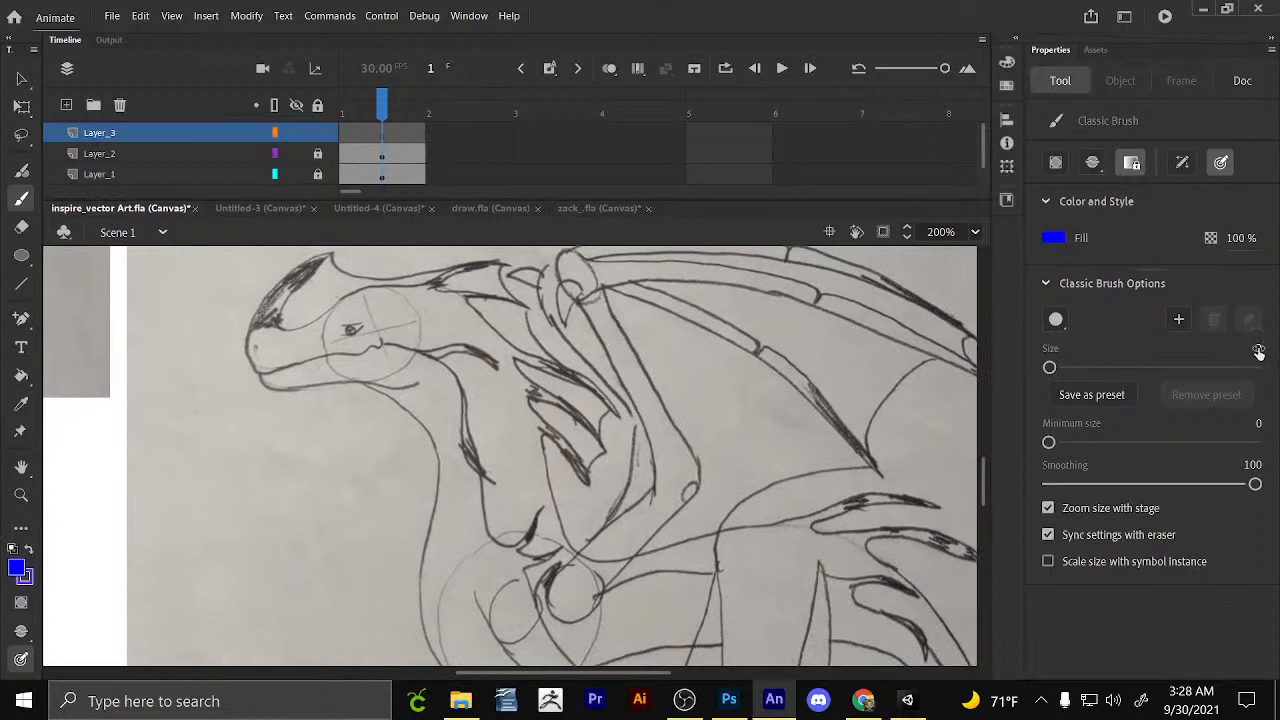
click(1257, 351)
text(1)
Try a thin stroke along the winged dragon's throat at 200% and 400% zoom, undoing each attempt.
drag(364, 388, 396, 403)
key(ctrl+z)
key(z)
click(406, 395)
key(space)
mouse_move(447, 440)
mouse_down()
mouse_move(363, 424)
mouse_move(434, 474)
mouse_up()
key(b)
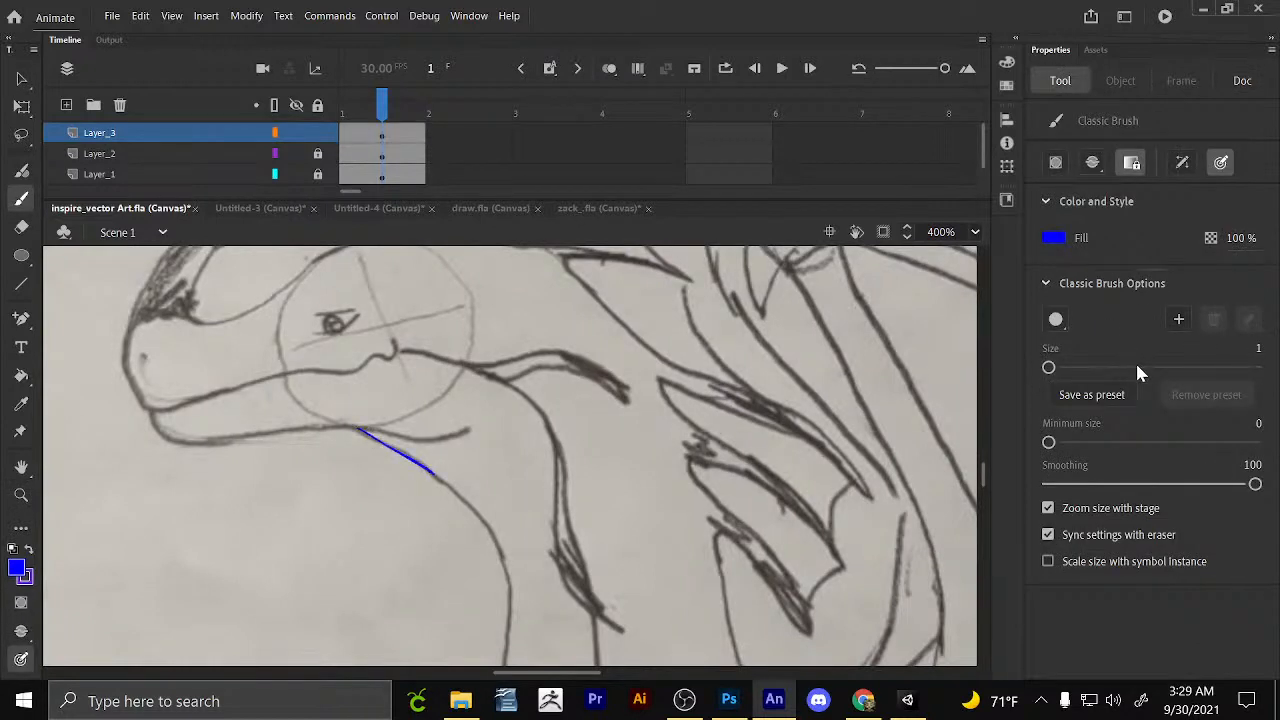
key(ctrl+z)
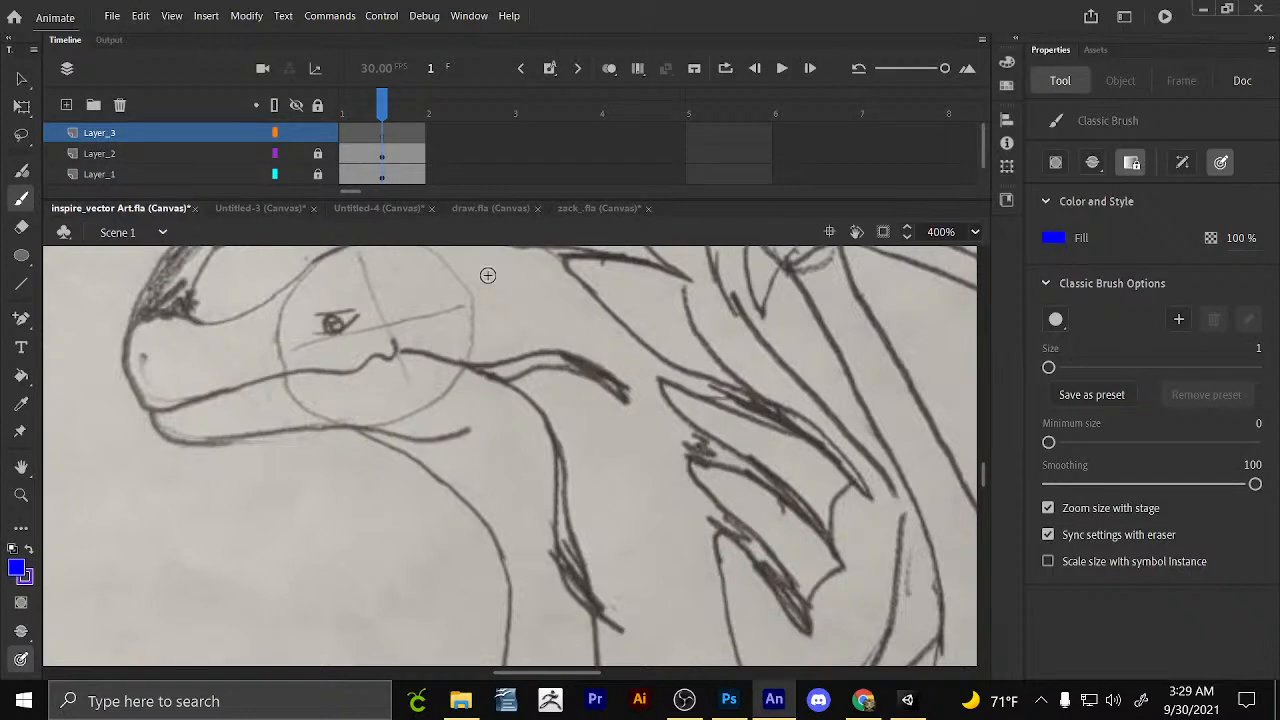
Trace the winged dragon's eye, the front of its snout and its mouth line in blue.
mouse_move(411, 356)
mouse_down()
mouse_move(409, 486)
mouse_move(361, 506)
mouse_up()
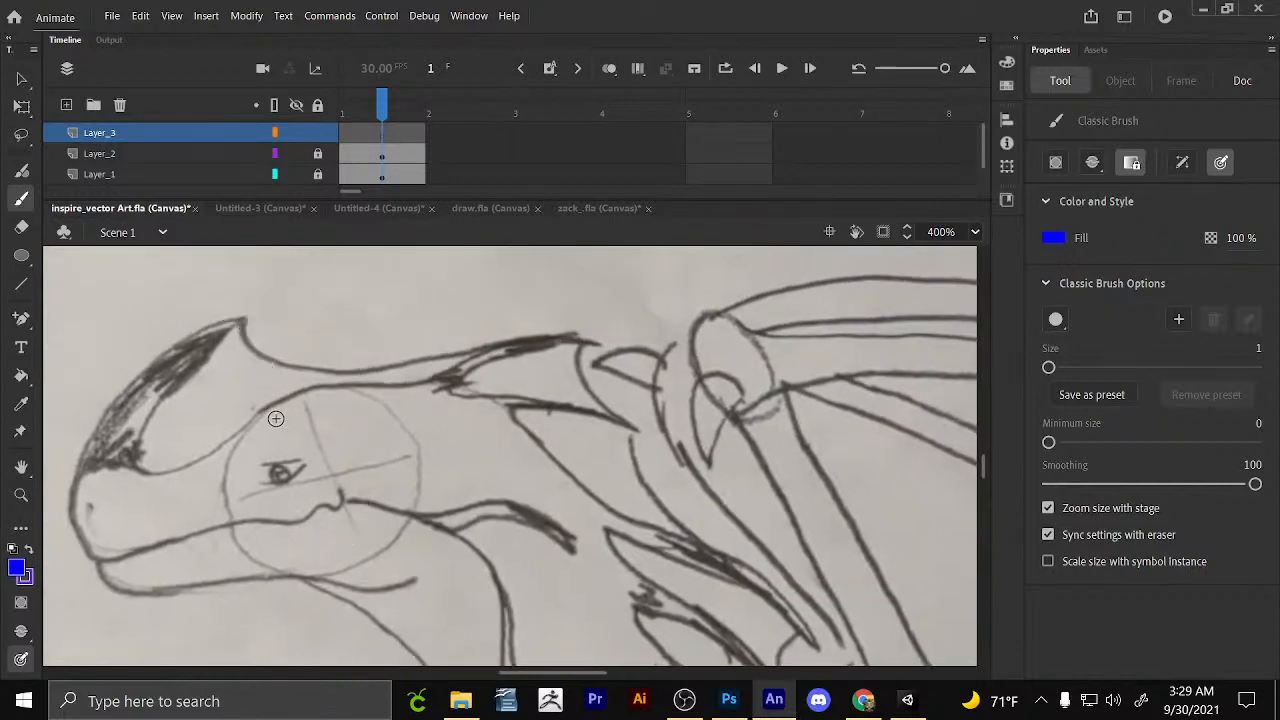
mouse_move(262, 463)
mouse_down()
mouse_move(304, 458)
mouse_move(270, 486)
mouse_up()
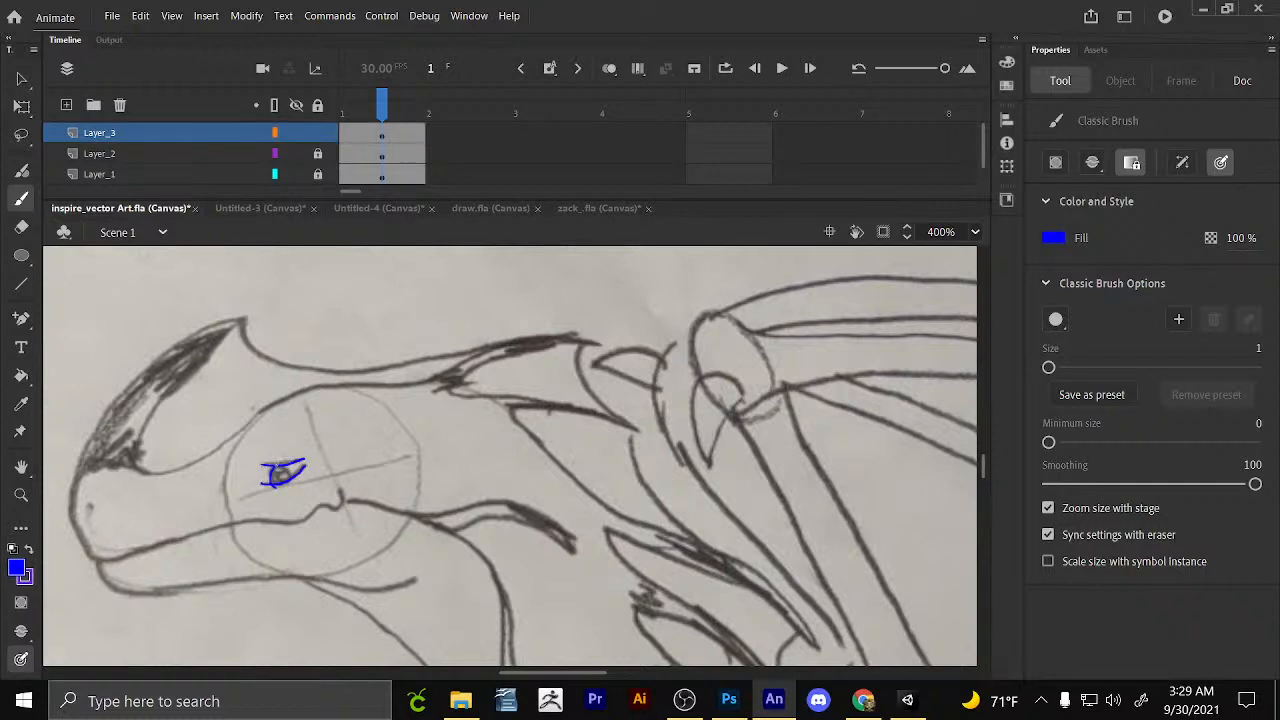
key(ctrl+z)
drag(77, 478, 91, 437)
mouse_move(78, 480)
mouse_down()
mouse_move(78, 536)
mouse_move(108, 562)
mouse_move(340, 505)
mouse_move(343, 490)
mouse_up()
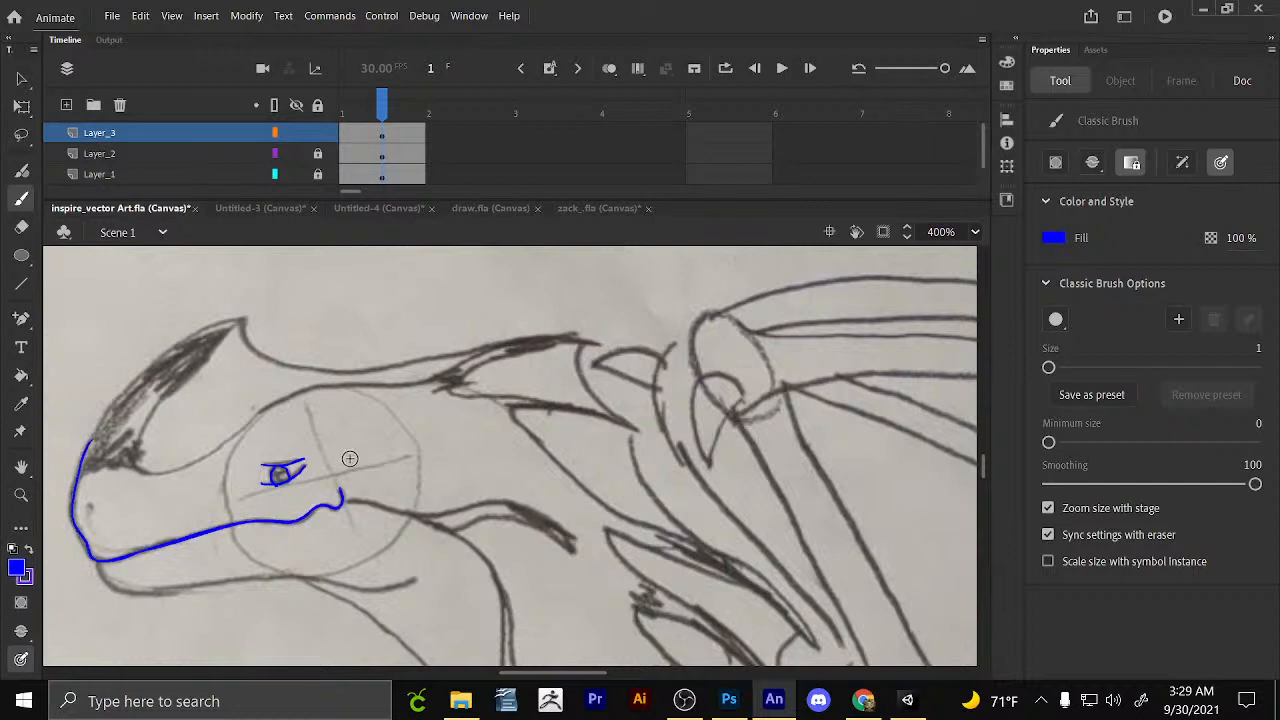
Trace the winged dragon's horn, the line along the top of its head and neck, and its nostril in blue.
drag(515, 496, 476, 490)
drag(280, 420, 416, 440)
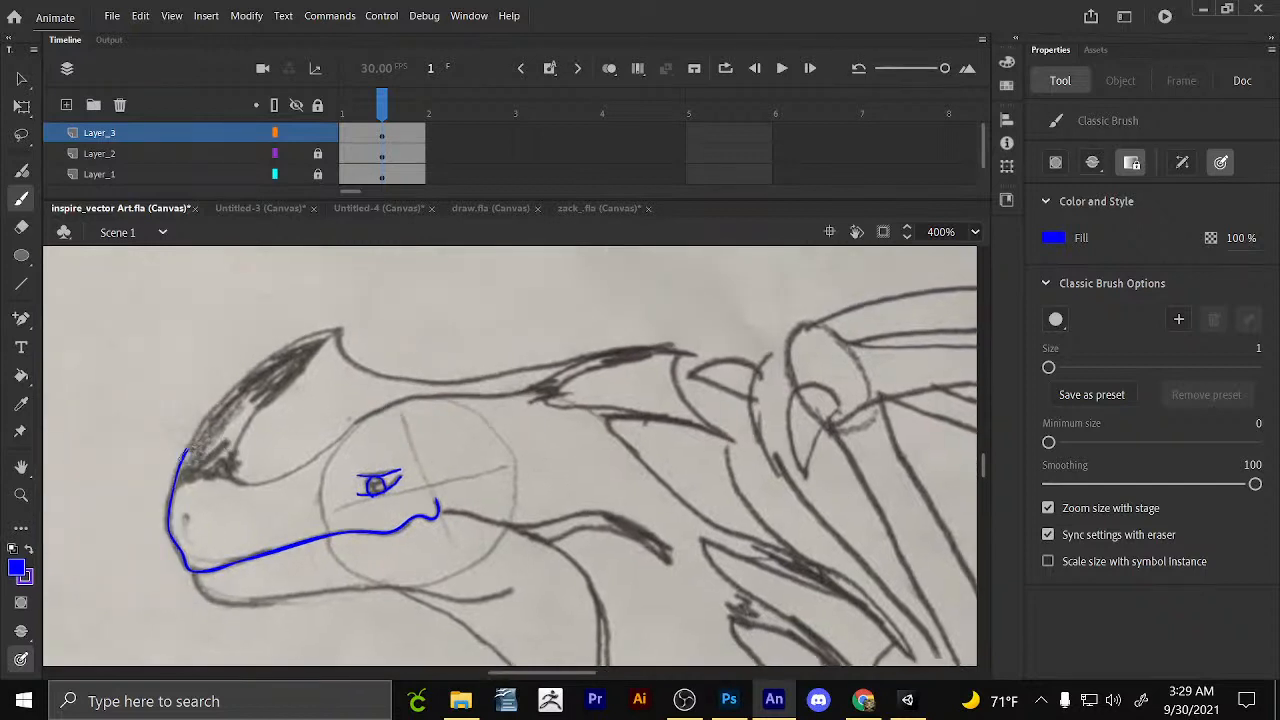
mouse_move(186, 450)
mouse_down()
mouse_move(226, 397)
mouse_move(310, 335)
mouse_move(351, 338)
mouse_move(341, 330)
mouse_move(367, 369)
mouse_move(432, 380)
mouse_move(672, 346)
mouse_up()
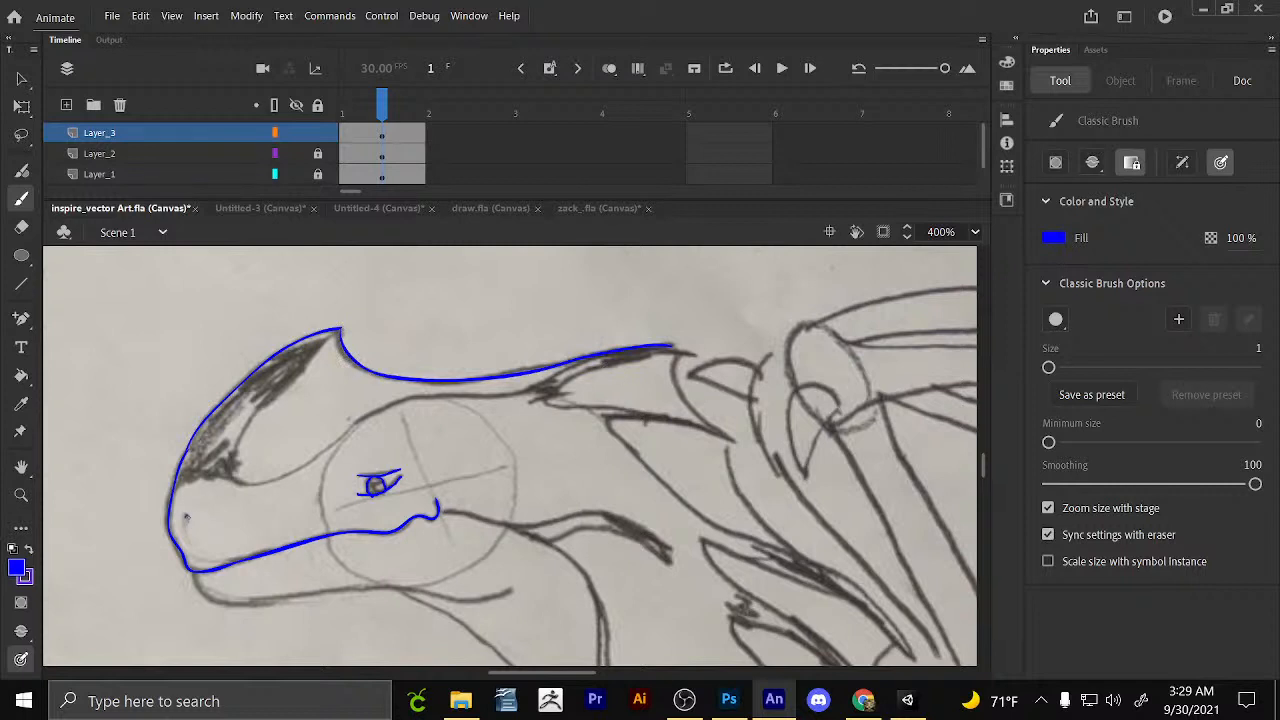
drag(186, 516, 187, 524)
Trace the winged dragon's lower jaw, its throat and the short jaw line curving behind the chin.
drag(378, 596, 315, 485)
mouse_move(130, 462)
mouse_down()
mouse_move(262, 483)
mouse_move(495, 662)
mouse_up()
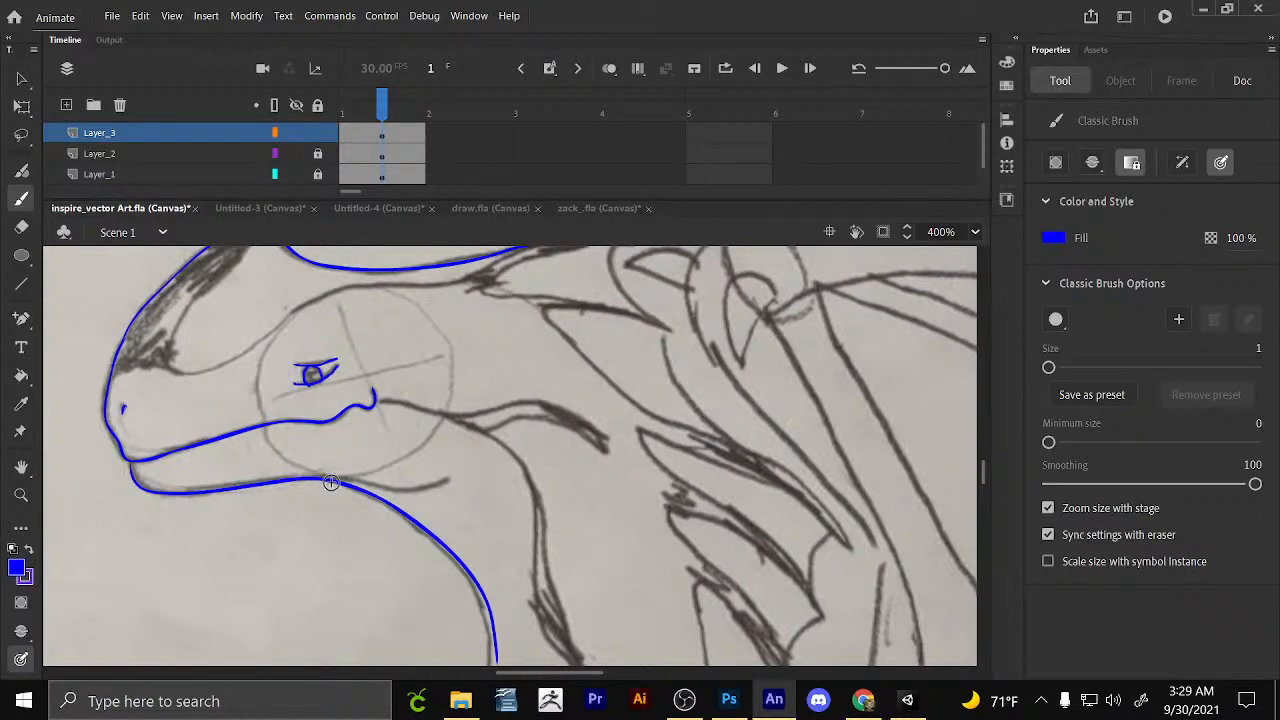
mouse_move(315, 478)
mouse_down()
mouse_move(384, 490)
mouse_move(453, 479)
mouse_up()
Trace the front contour of the neck down around the curve of the chest to the front leg.
scroll(455, 480, down, 5)
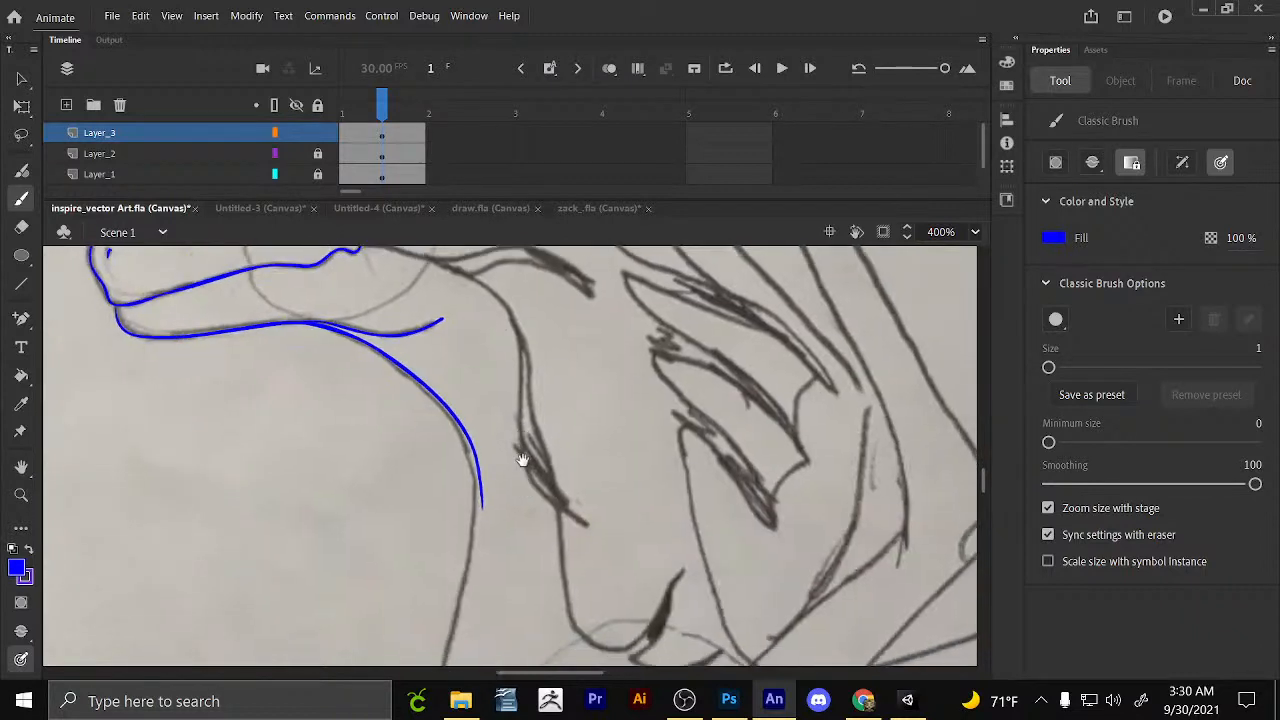
mouse_move(448, 303)
mouse_down()
mouse_move(473, 388)
mouse_move(439, 640)
mouse_up()
drag(604, 604, 557, 452)
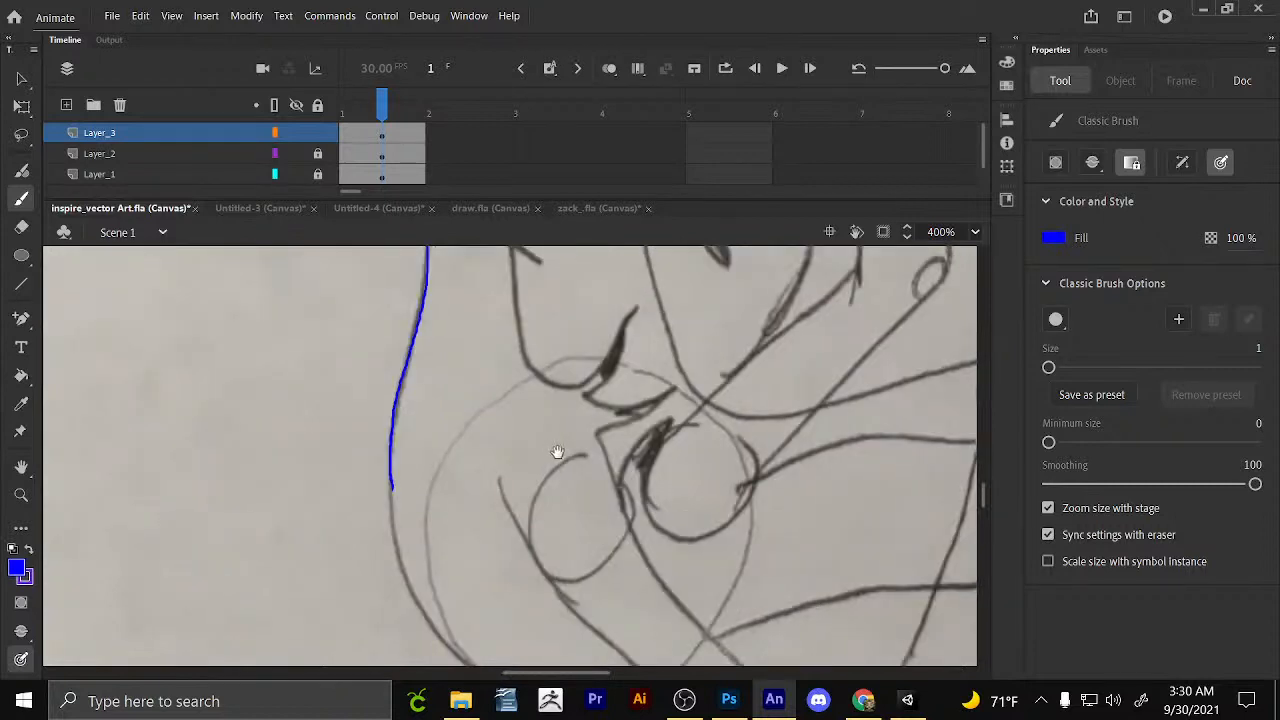
drag(497, 516, 458, 407)
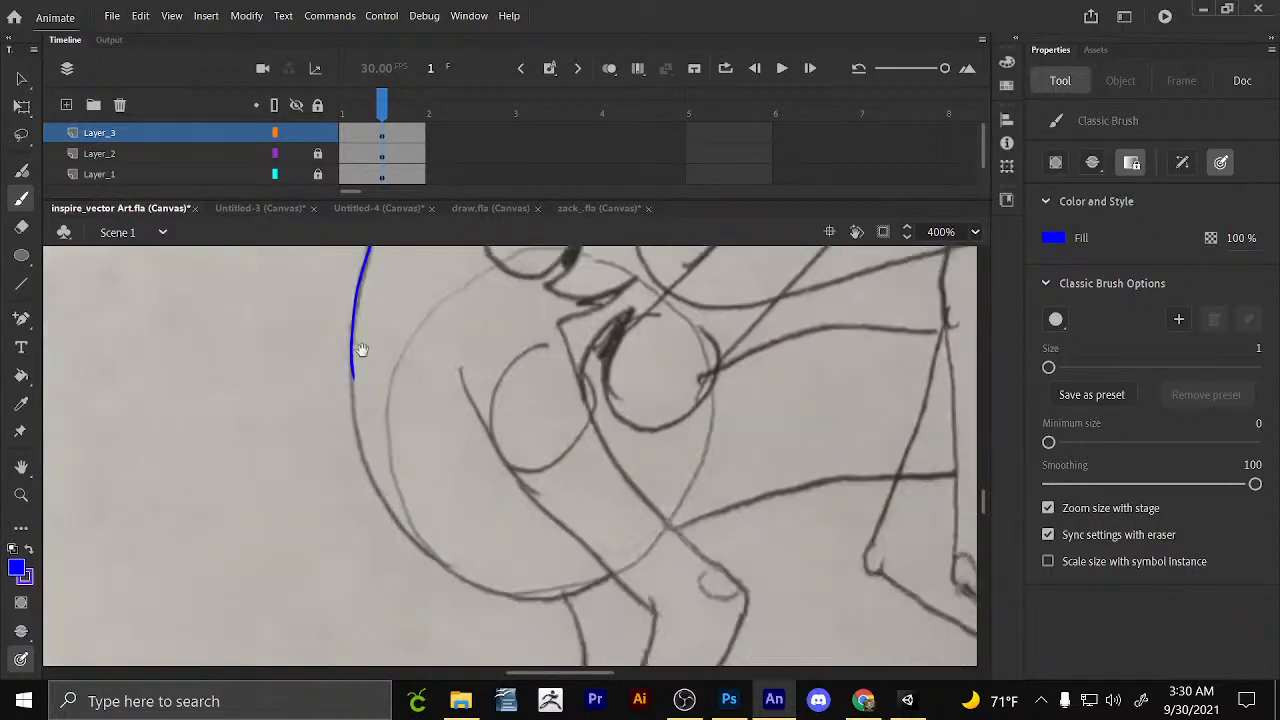
mouse_move(352, 353)
mouse_down()
mouse_move(374, 478)
mouse_move(419, 541)
mouse_move(463, 581)
mouse_move(530, 603)
mouse_move(566, 594)
mouse_up()
Trace the rear edge and underside of the pointed crest at the back of the dragon's head.
mouse_move(646, 462)
mouse_down()
mouse_move(474, 337)
mouse_move(412, 551)
mouse_up()
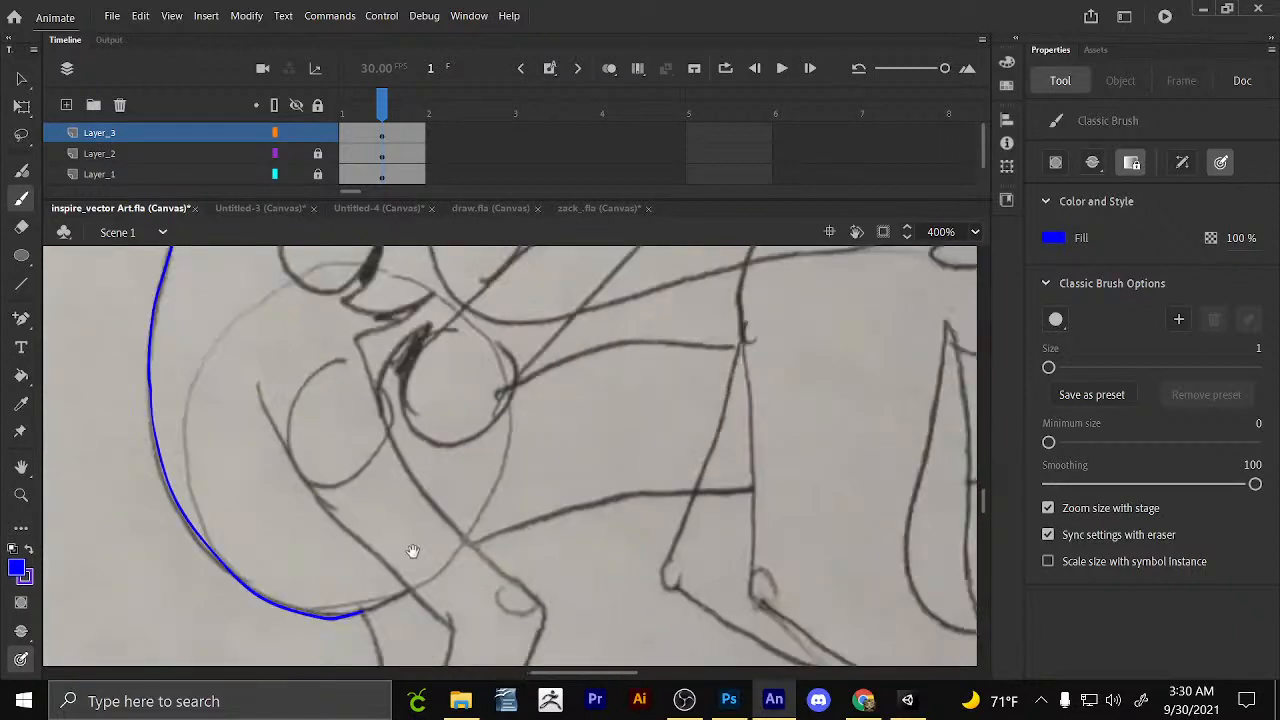
drag(469, 375, 265, 709)
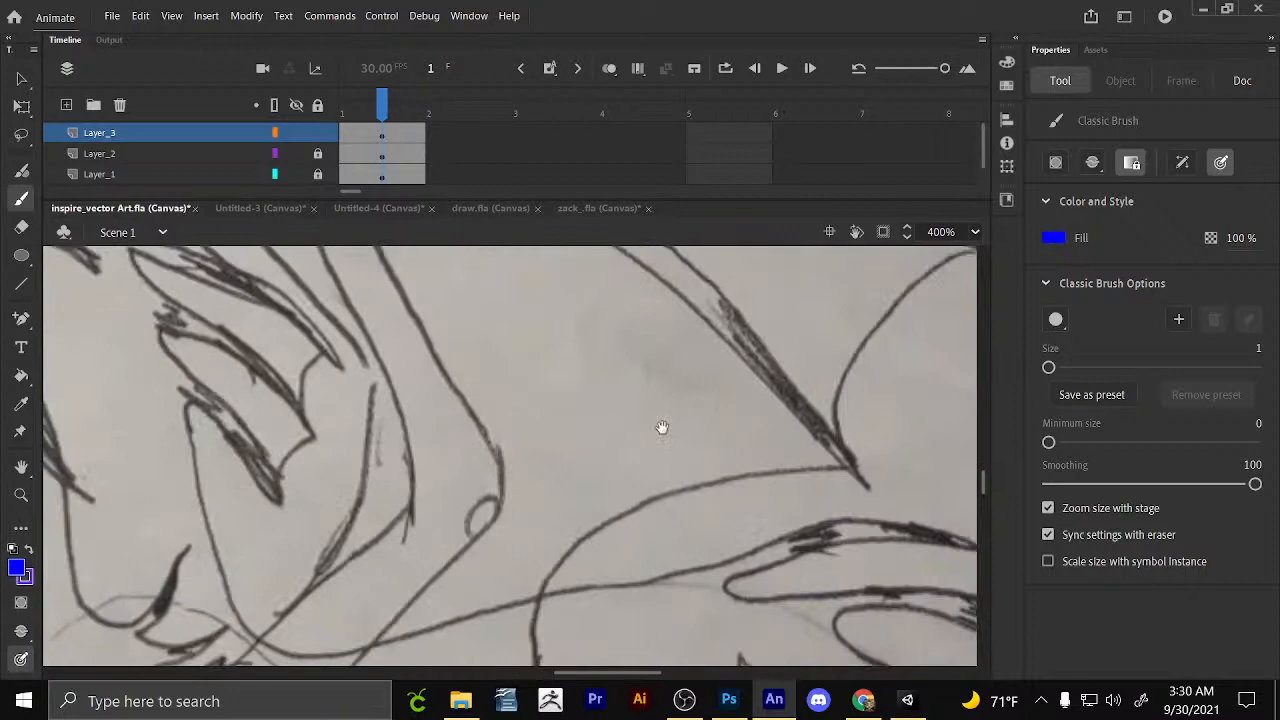
drag(662, 427, 882, 492)
drag(294, 373, 549, 403)
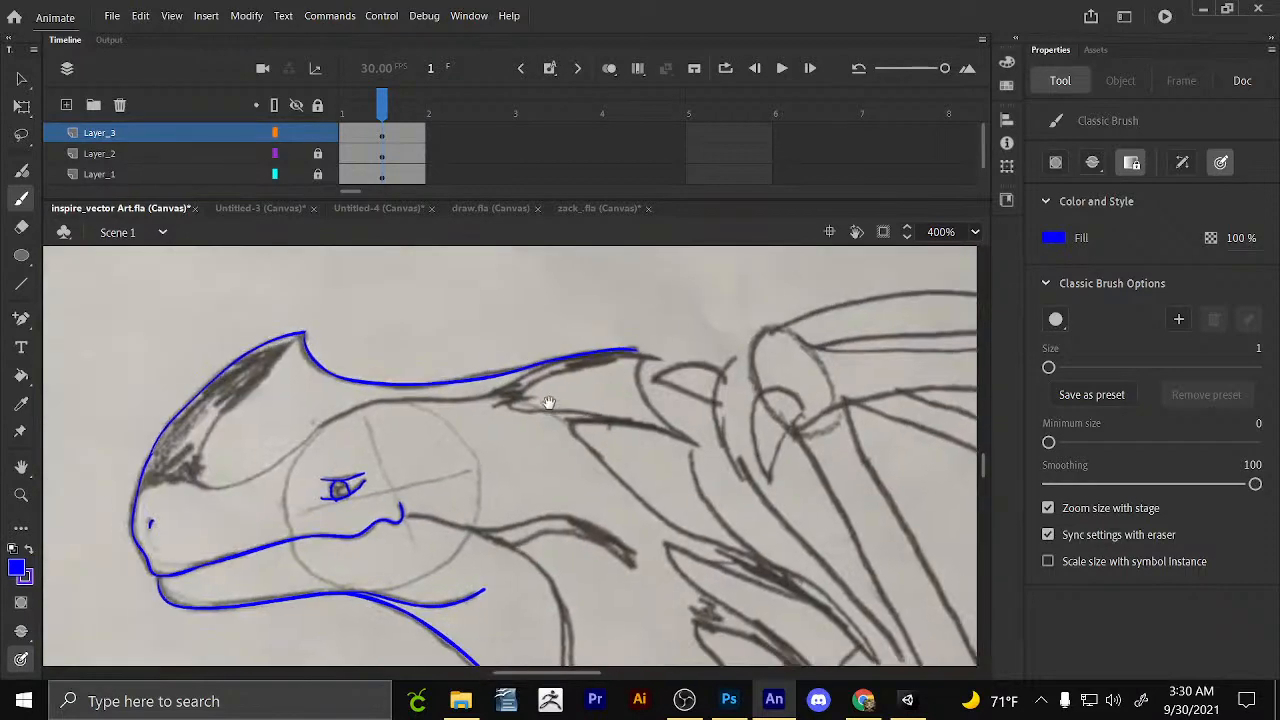
drag(622, 431, 648, 409)
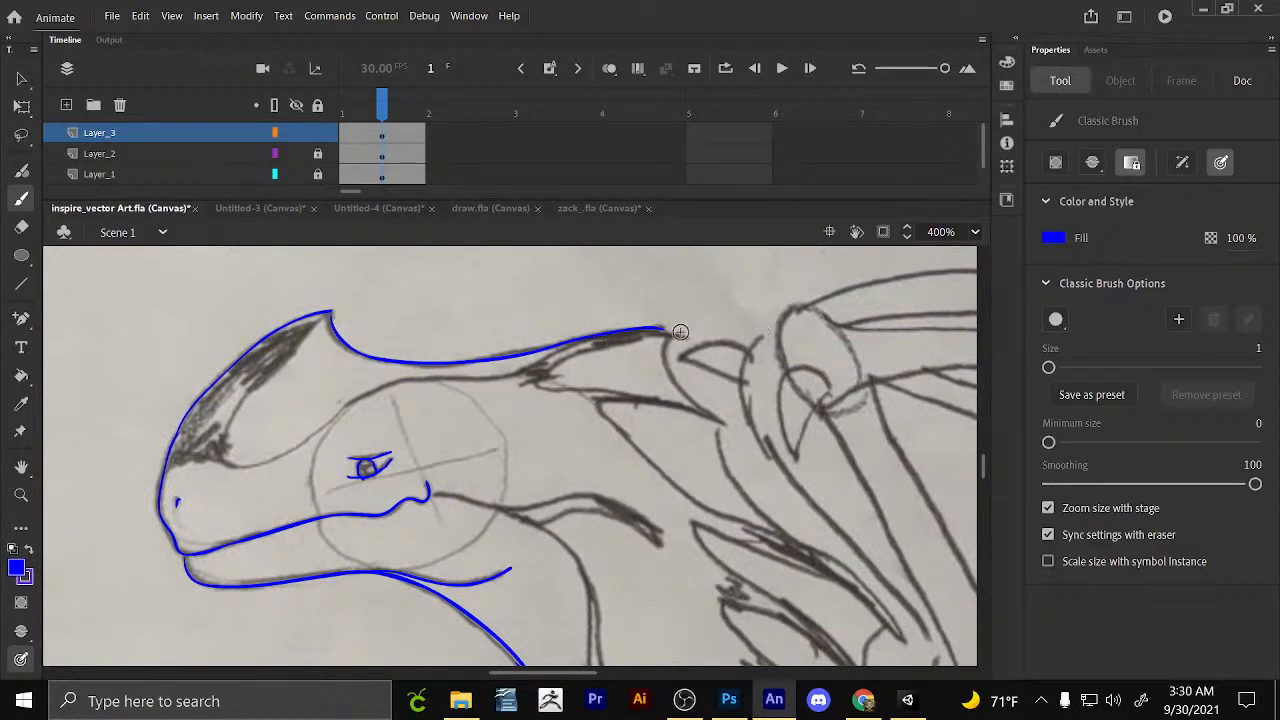
drag(666, 331, 593, 403)
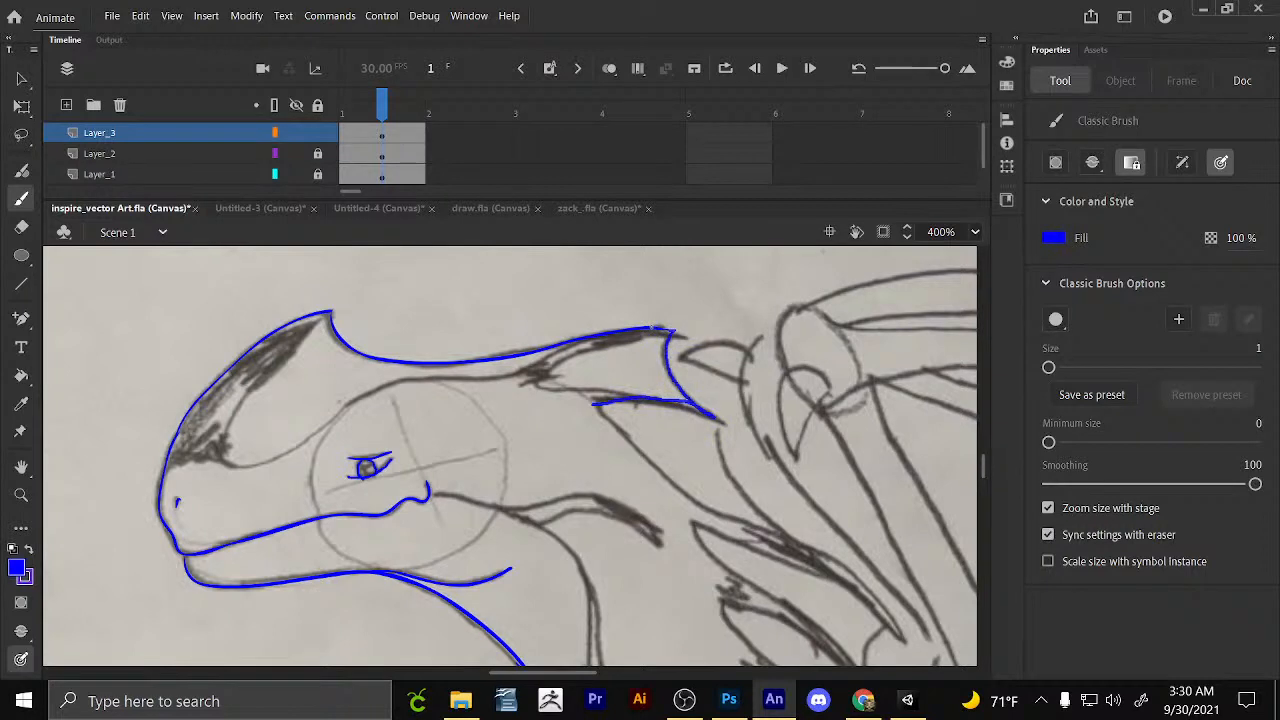
Trace both edges of the second crest spike and the inner neck line running down from the mouth corner.
mouse_move(674, 473)
mouse_down()
mouse_move(622, 453)
mouse_move(584, 401)
mouse_up()
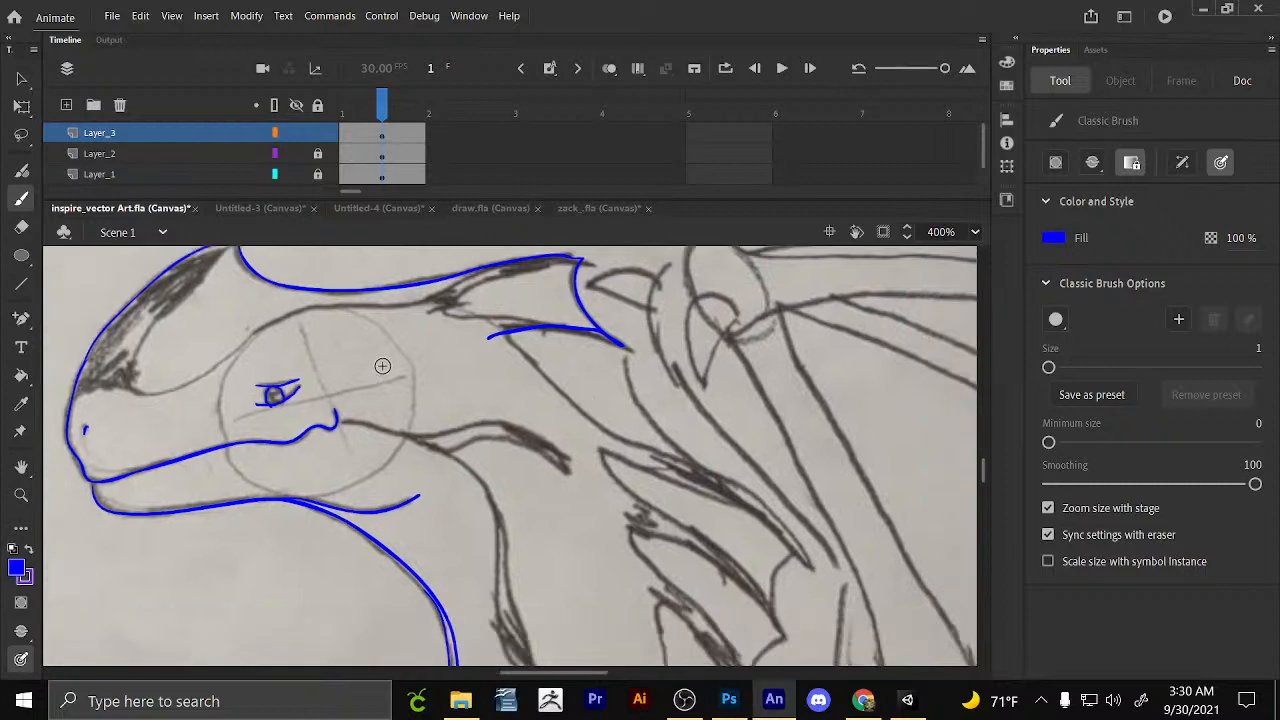
mouse_move(748, 498)
mouse_down()
mouse_move(696, 480)
mouse_move(682, 489)
mouse_up()
mouse_move(503, 314)
mouse_down()
mouse_move(586, 409)
mouse_move(704, 450)
mouse_up()
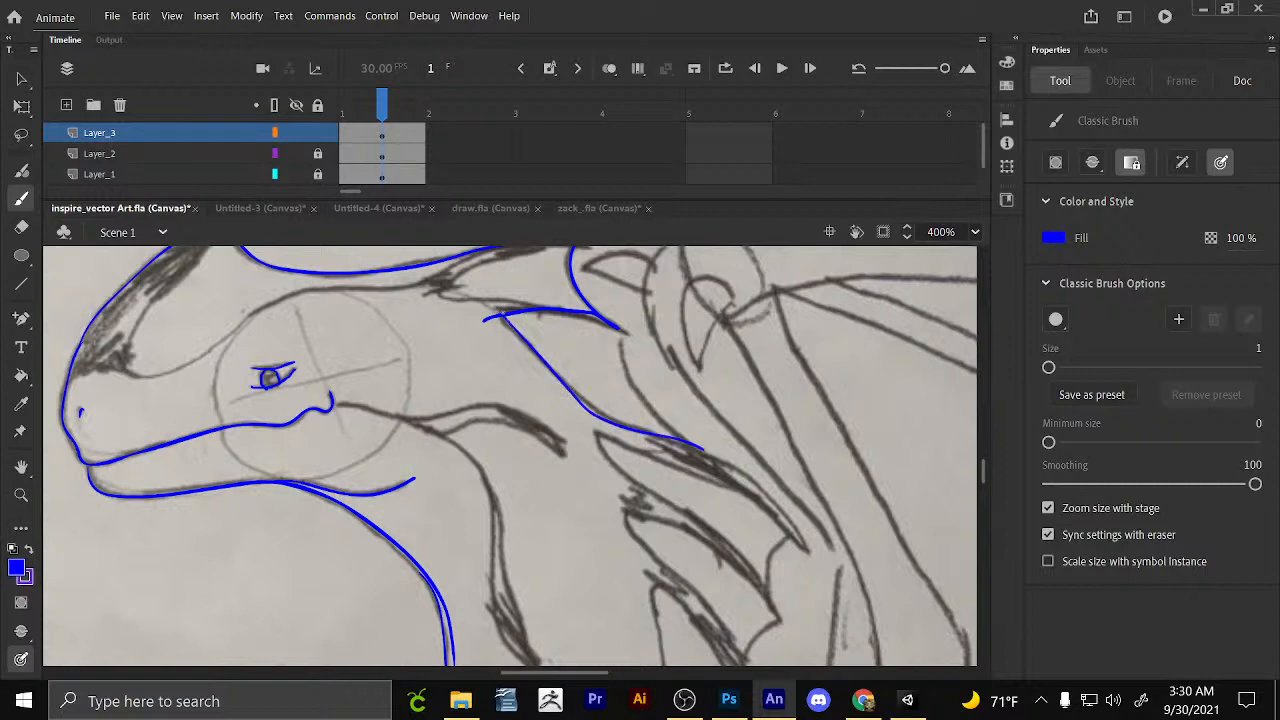
mouse_move(618, 324)
mouse_down()
mouse_move(626, 368)
mouse_move(676, 438)
mouse_up()
drag(341, 404, 514, 646)
Trace the front leg's upper edge and the curved lower leg down to the first toes.
key(space)
drag(562, 563, 500, 326)
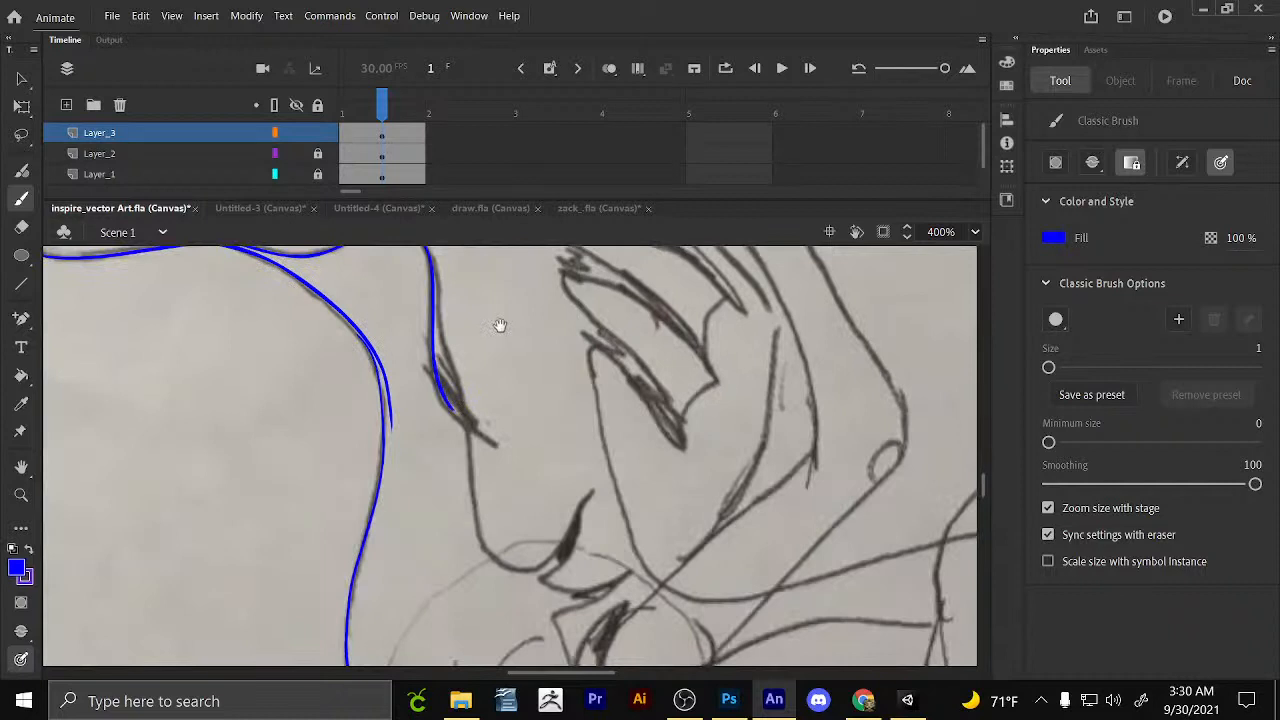
drag(547, 655, 538, 477)
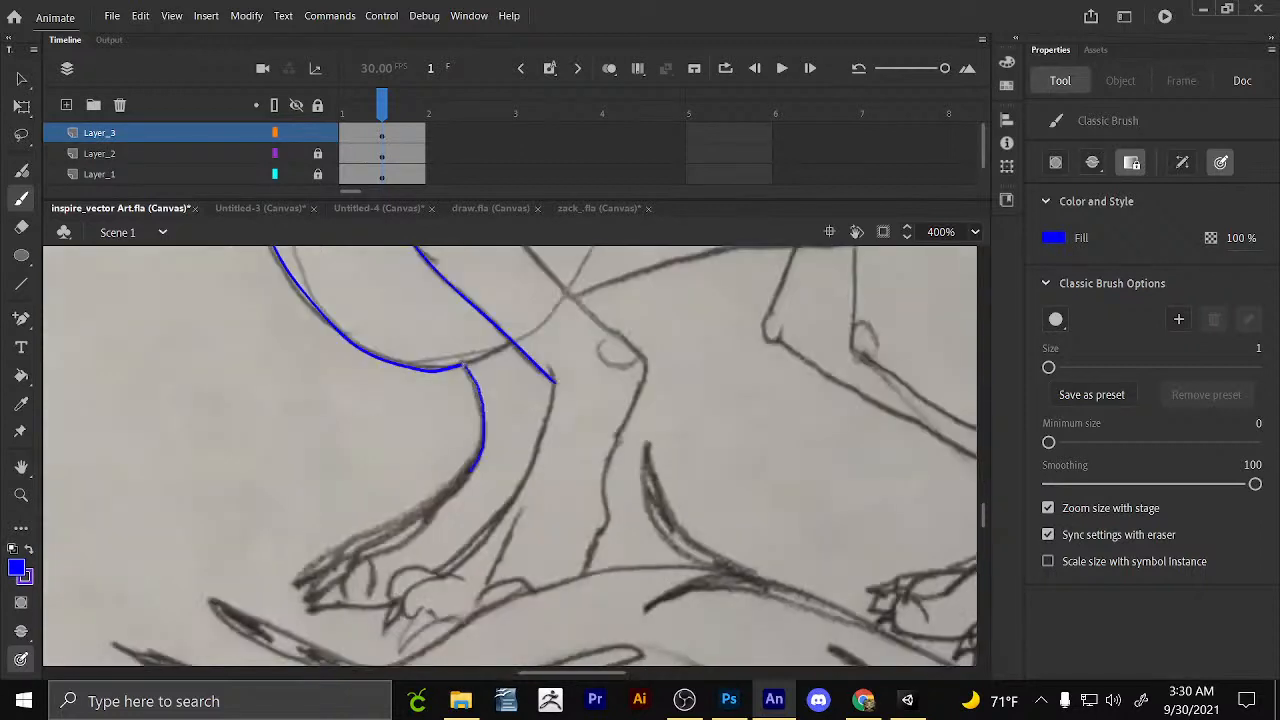
drag(469, 474, 436, 505)
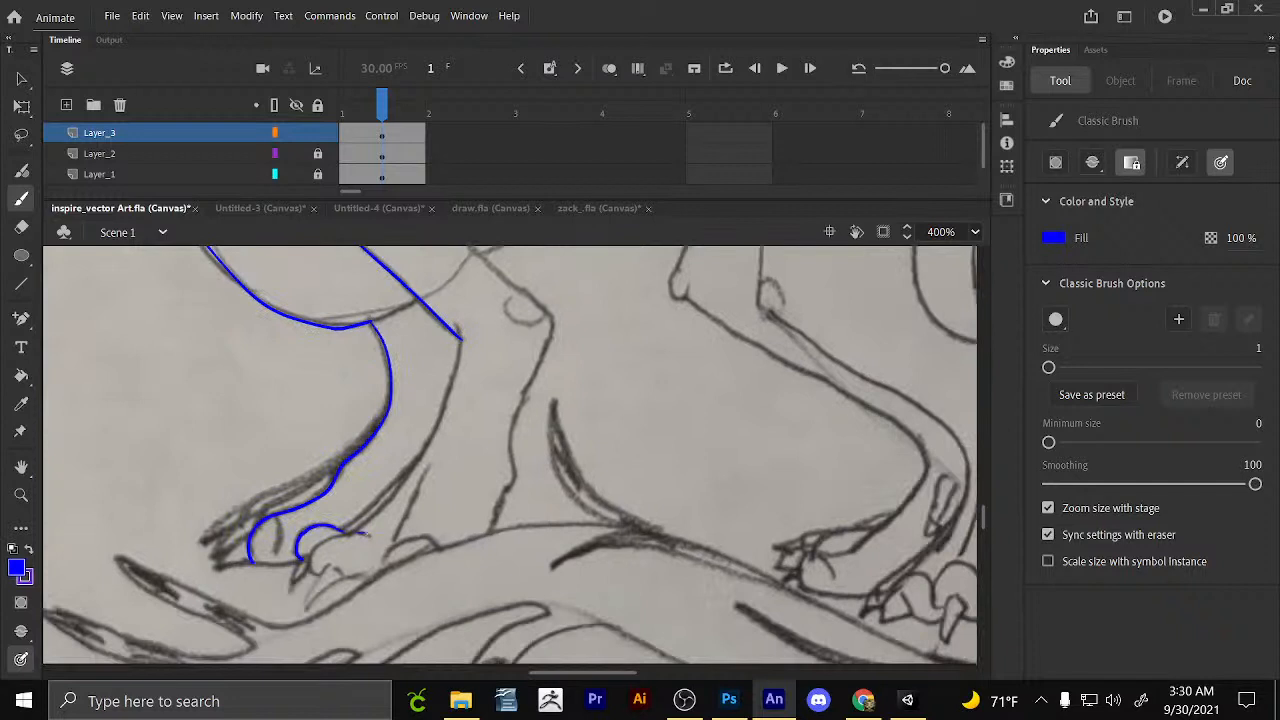
Trace the near front foot's toe, claw and heel, and the lower leg edge above it.
drag(360, 533, 312, 560)
drag(313, 553, 372, 573)
drag(380, 575, 419, 480)
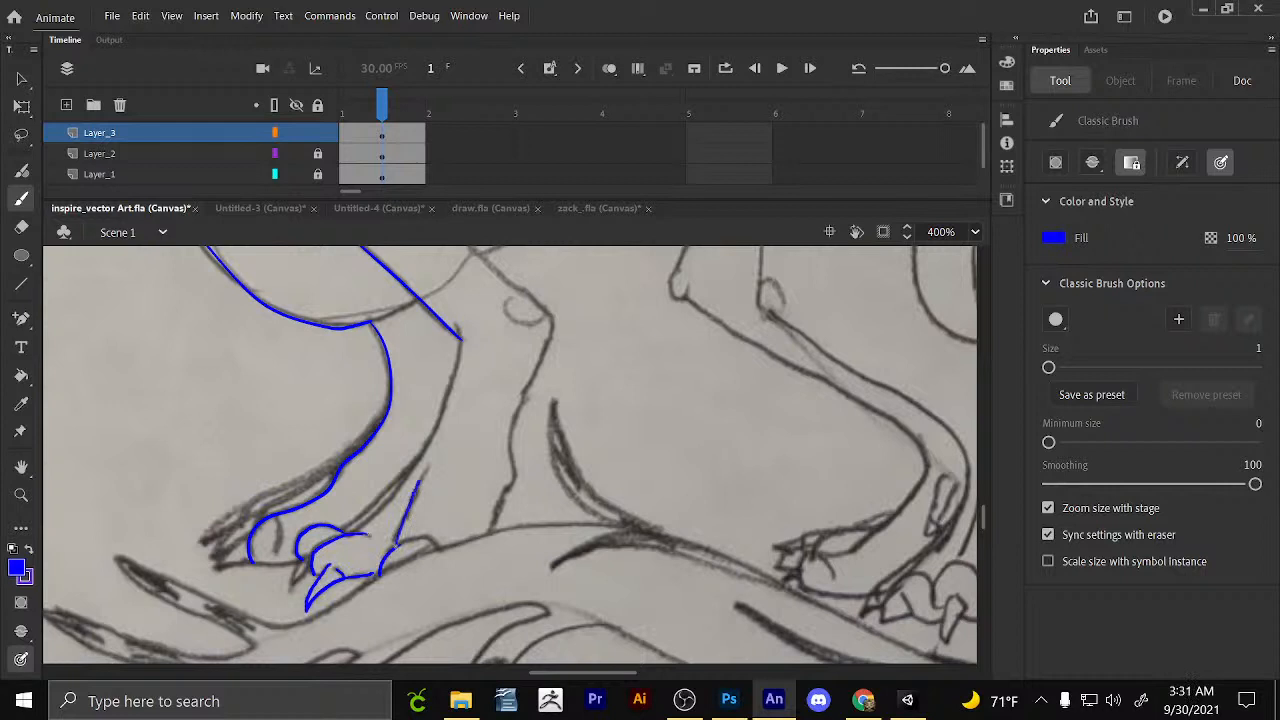
drag(461, 340, 370, 528)
Trace the near front leg's rear edge from the upper leg past the knee, and the line beneath its foot.
drag(531, 311, 443, 453)
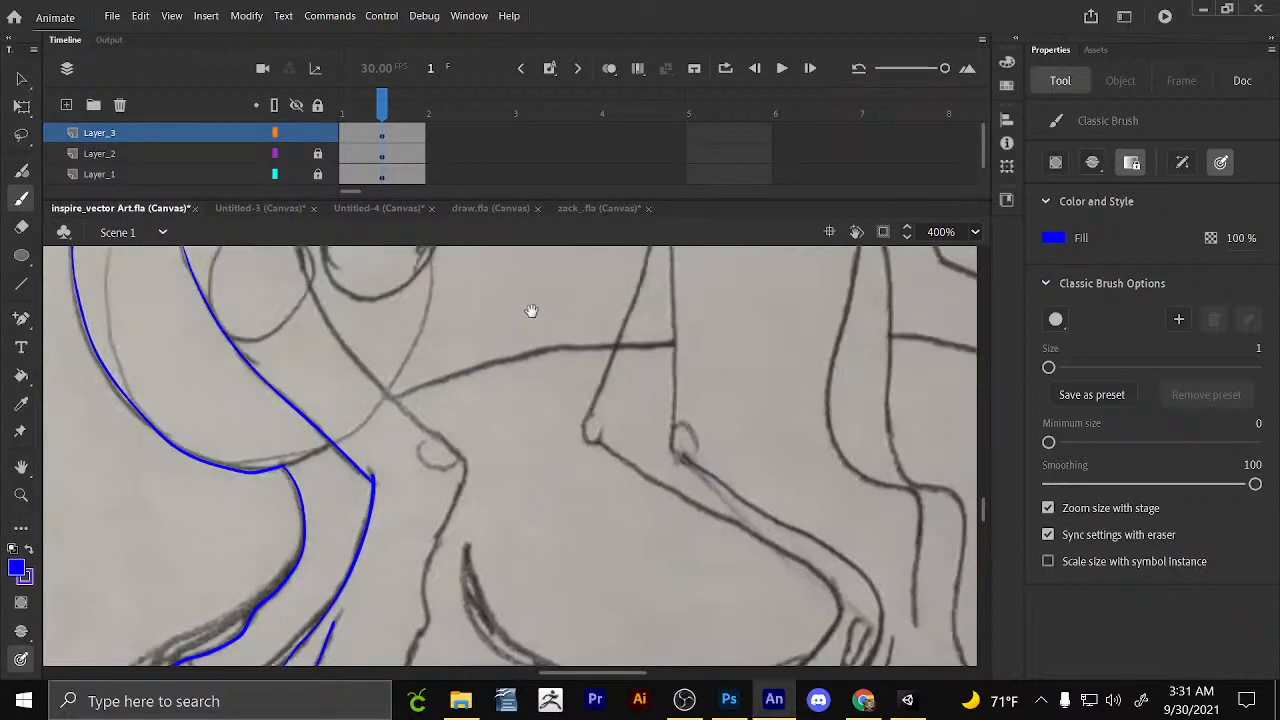
drag(531, 311, 534, 314)
mouse_move(305, 260)
mouse_down()
mouse_move(372, 372)
mouse_move(468, 462)
mouse_move(553, 359)
mouse_up()
mouse_move(457, 497)
mouse_down()
mouse_move(453, 456)
mouse_move(493, 342)
mouse_up()
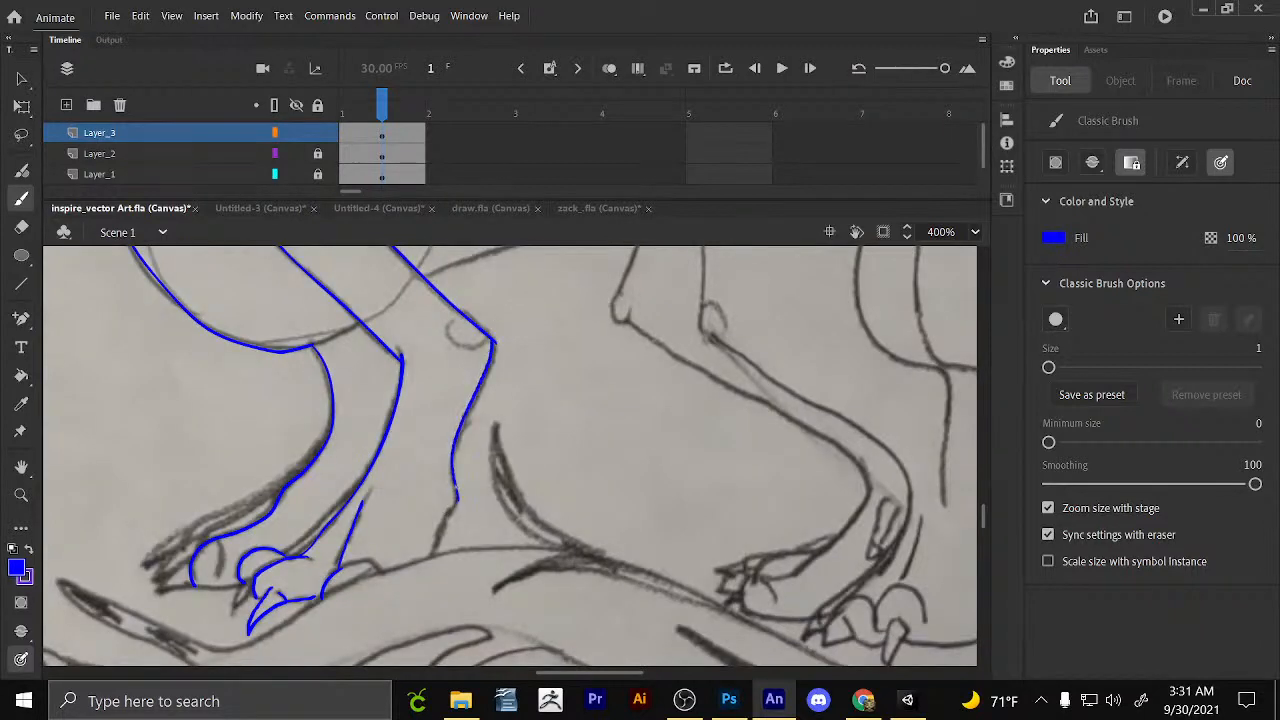
drag(455, 498, 437, 555)
drag(285, 627, 438, 557)
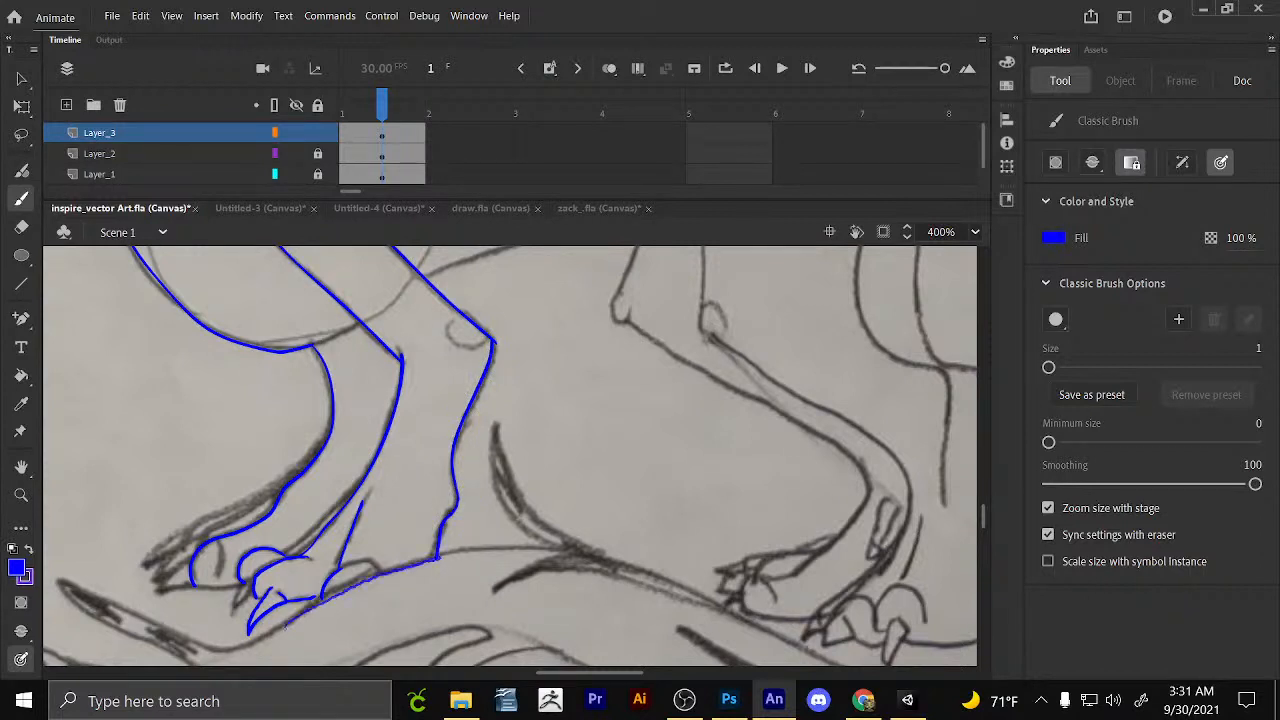
Trace the remaining front claws and toes, and the shaded outer edge of the far lower leg.
drag(246, 585, 235, 611)
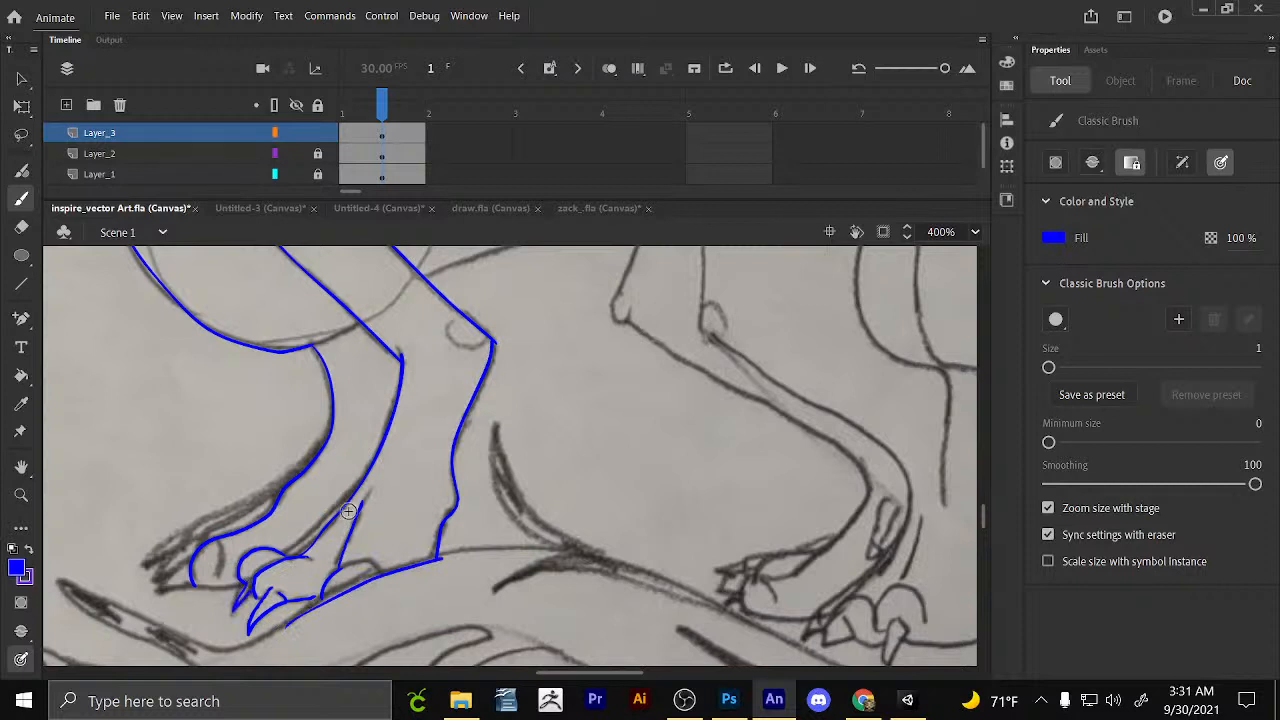
drag(195, 565, 157, 593)
drag(198, 520, 140, 572)
drag(334, 426, 188, 528)
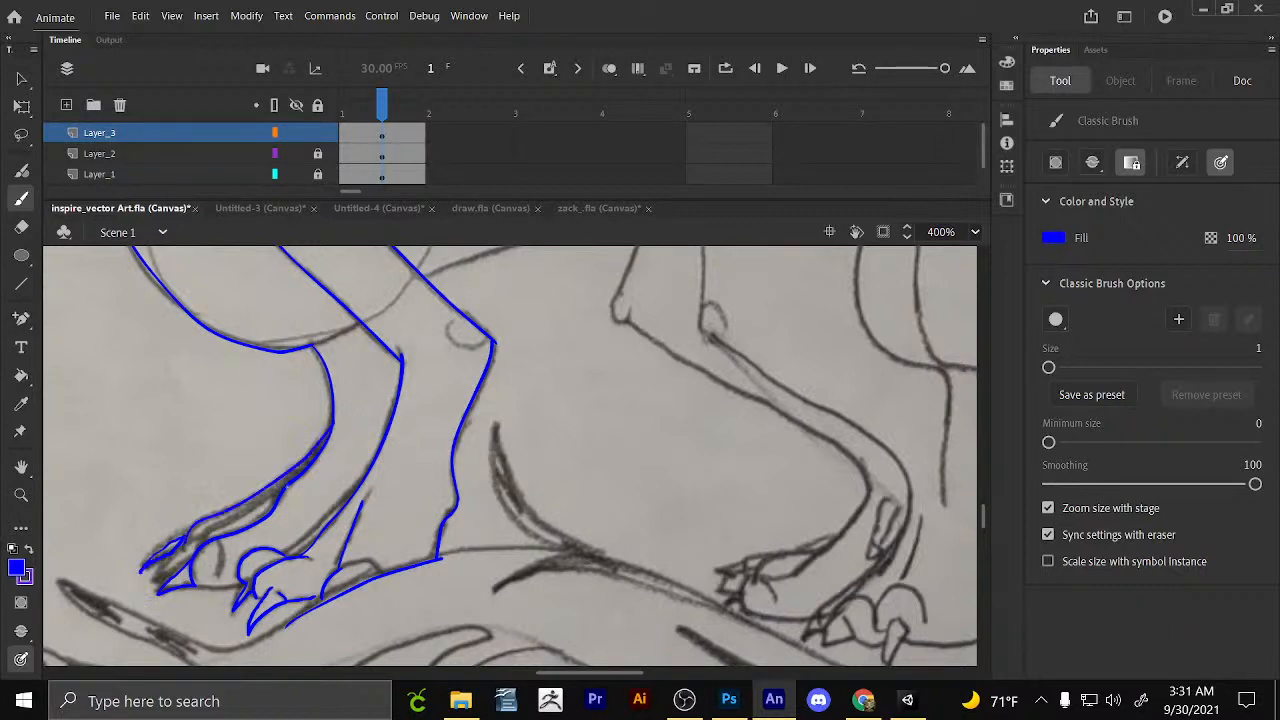
drag(280, 493, 155, 588)
drag(217, 543, 221, 579)
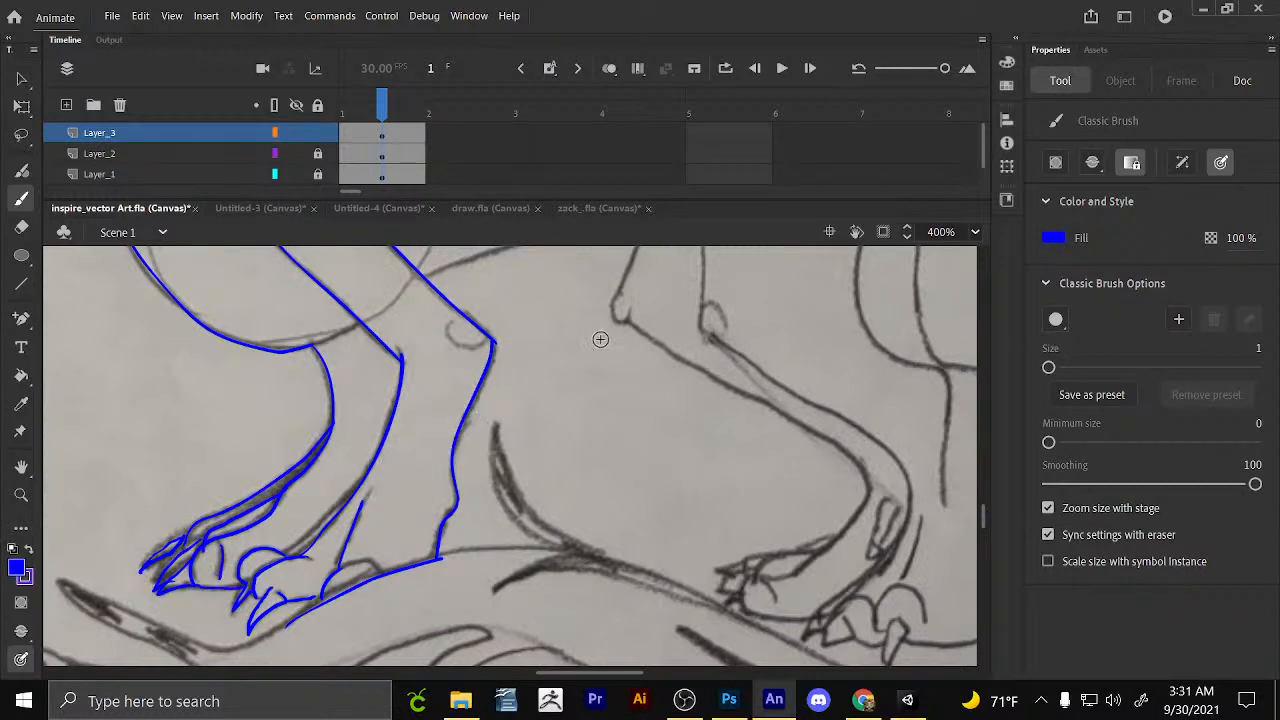
Trace the small knee arc on the front leg and the belly line running back toward the hind leg.
drag(629, 415, 546, 420)
mouse_move(675, 330)
mouse_down()
mouse_move(552, 454)
mouse_move(554, 548)
mouse_up()
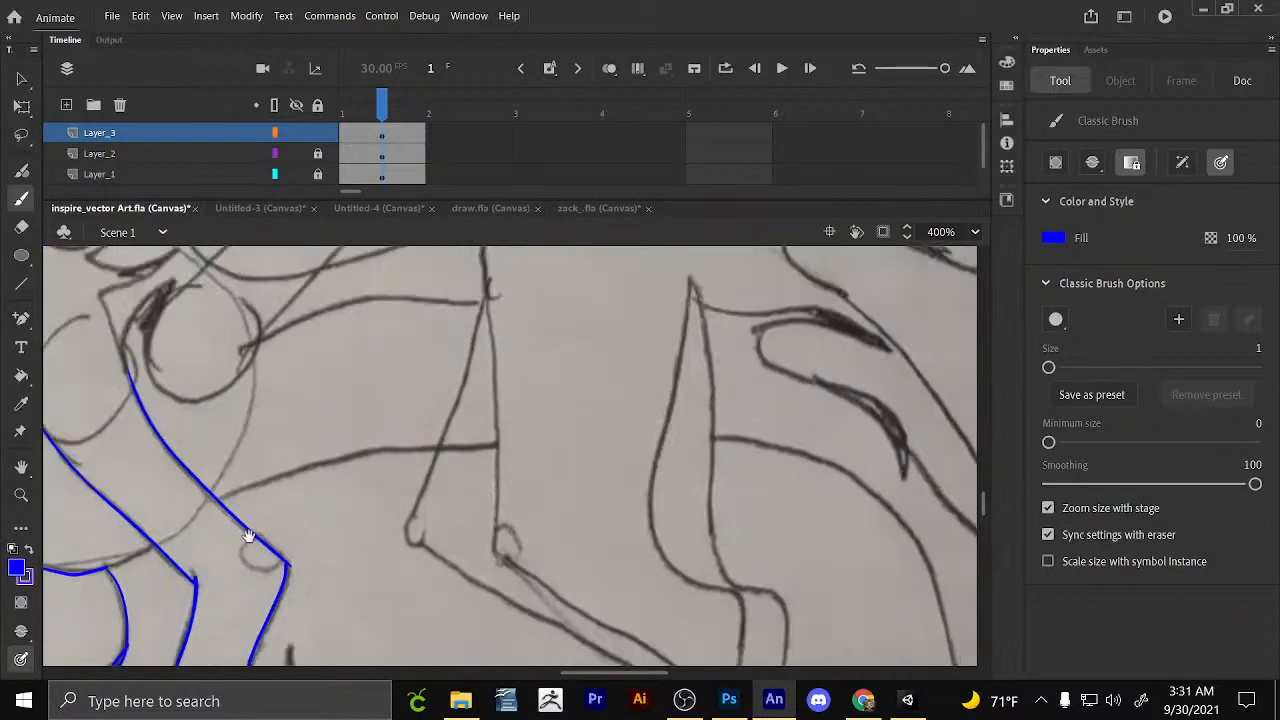
drag(242, 550, 254, 565)
drag(478, 440, 517, 538)
drag(228, 453, 383, 443)
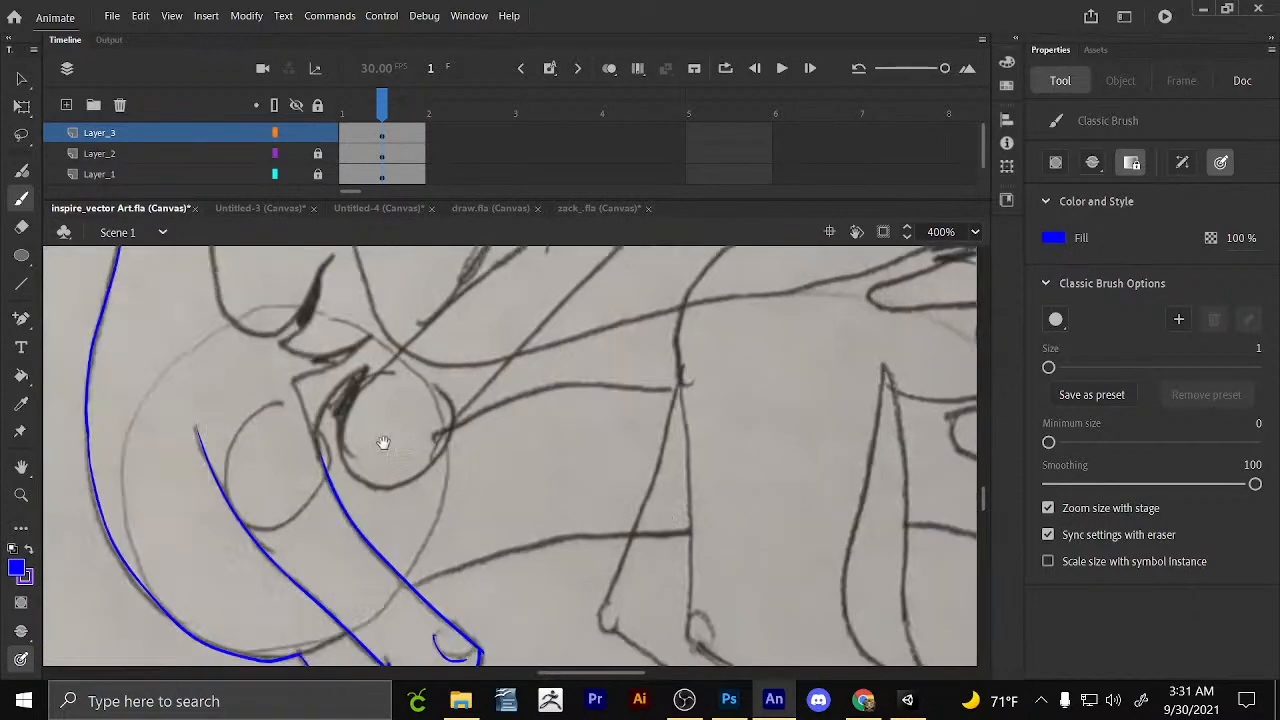
drag(322, 354, 348, 402)
drag(296, 513, 283, 351)
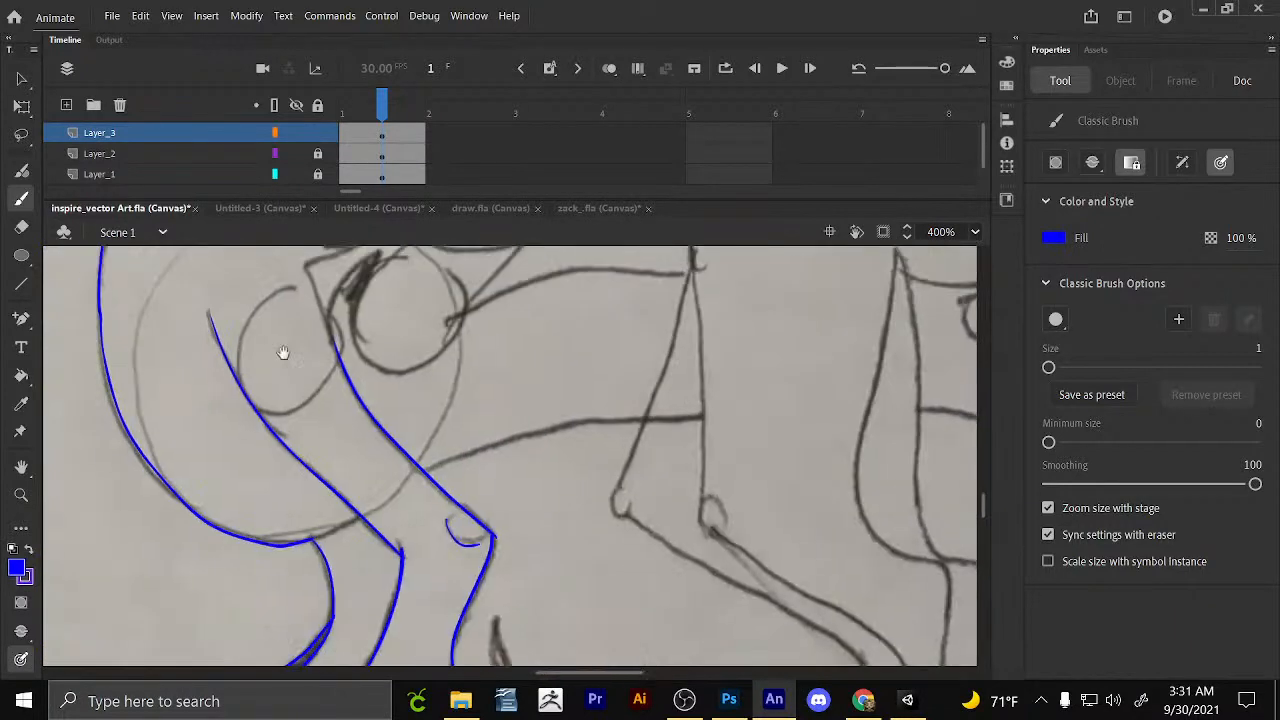
drag(267, 279, 283, 351)
drag(313, 446, 316, 459)
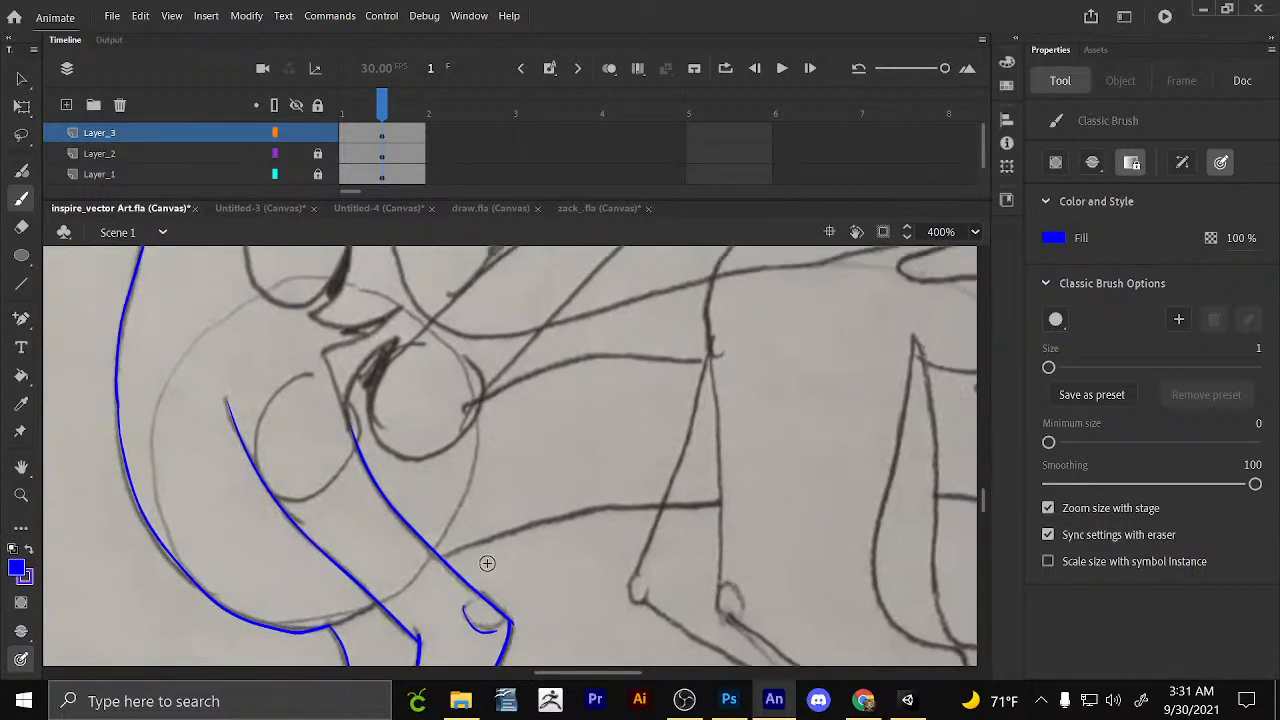
drag(440, 556, 699, 498)
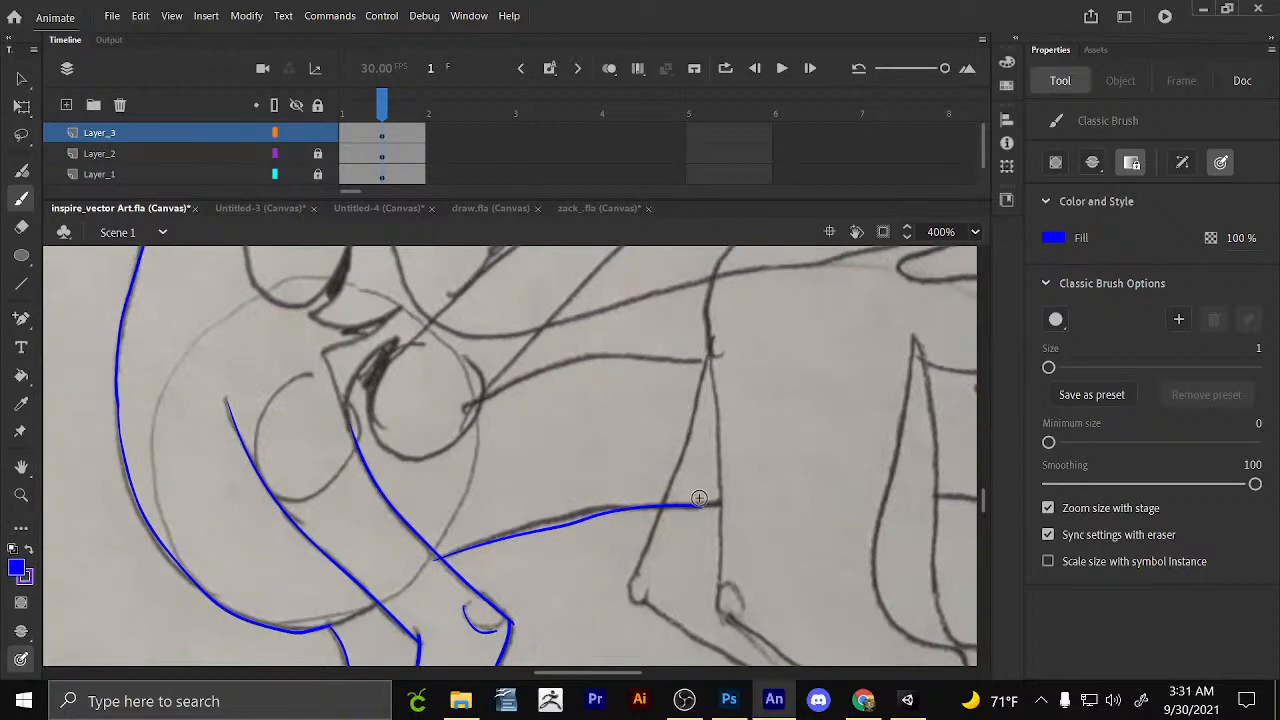
Trace the upper edge of the cheek spike branching off the neck line behind the dragon's jaw.
drag(720, 411, 298, 293)
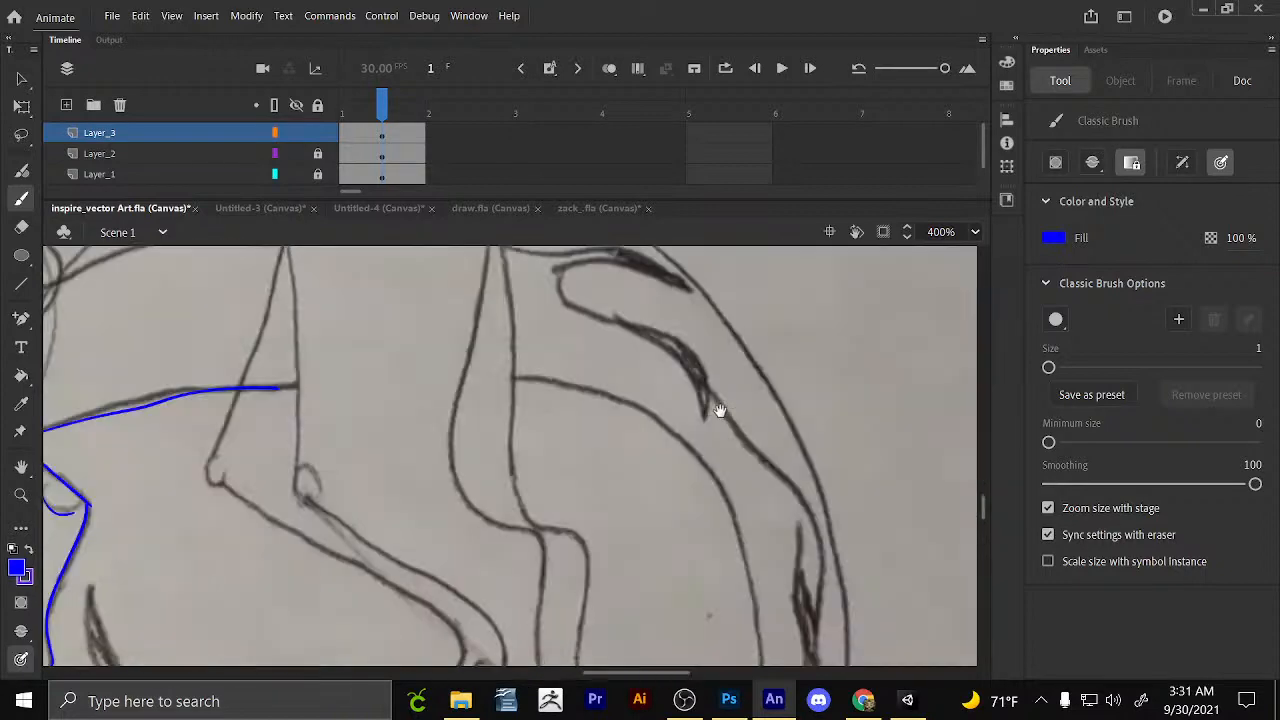
drag(330, 422, 308, 304)
drag(329, 421, 297, 409)
drag(453, 250, 453, 448)
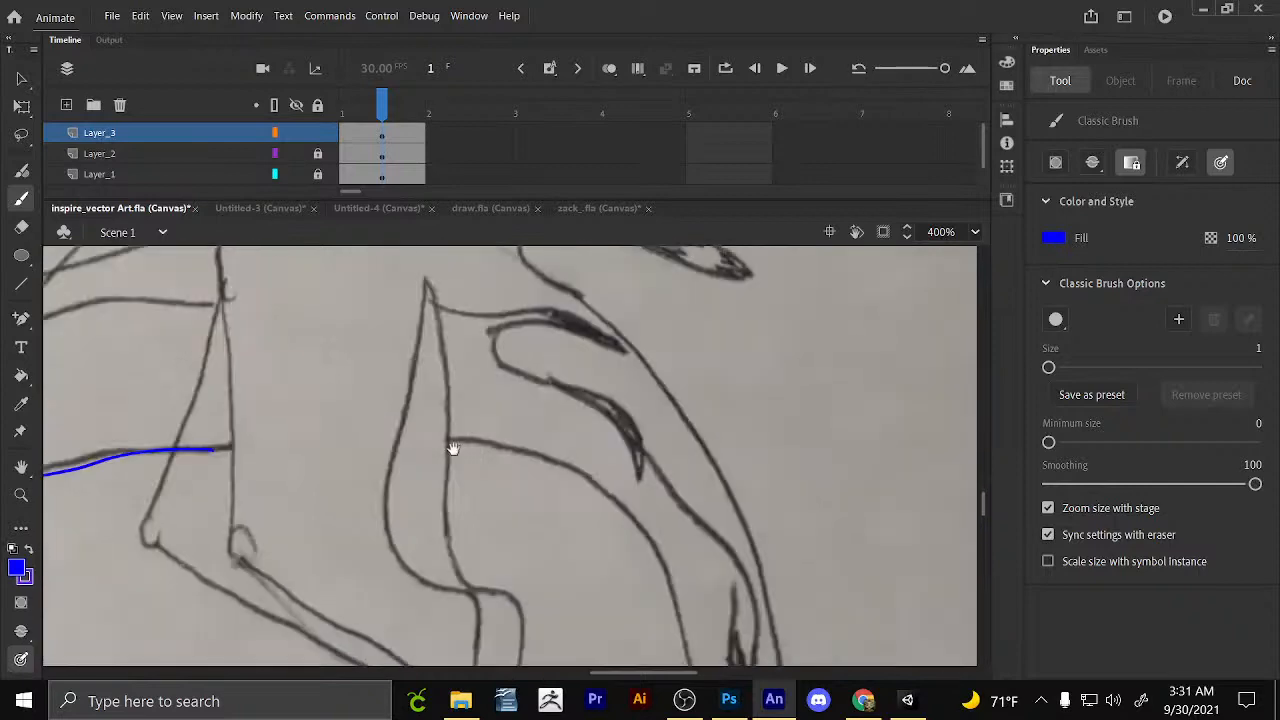
mouse_move(586, 337)
mouse_down()
mouse_move(523, 343)
mouse_move(639, 444)
mouse_move(543, 414)
mouse_move(623, 586)
mouse_move(464, 439)
mouse_move(429, 449)
mouse_up()
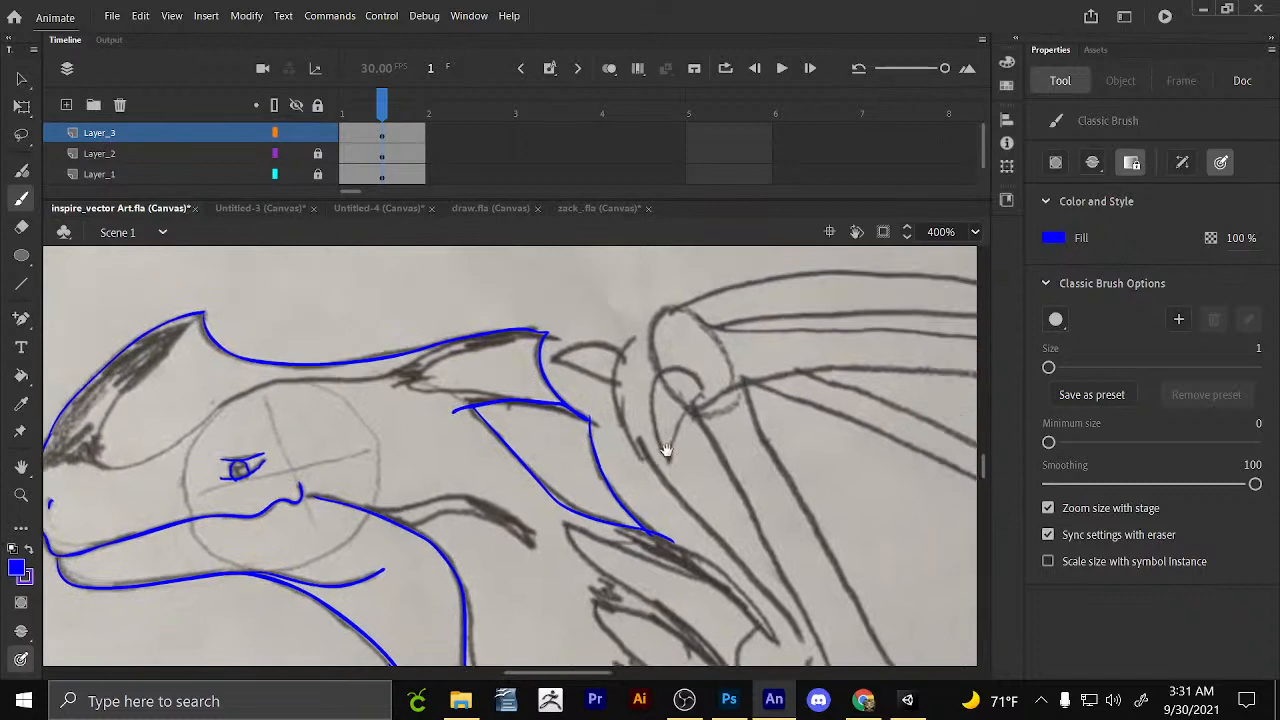
drag(666, 450, 663, 452)
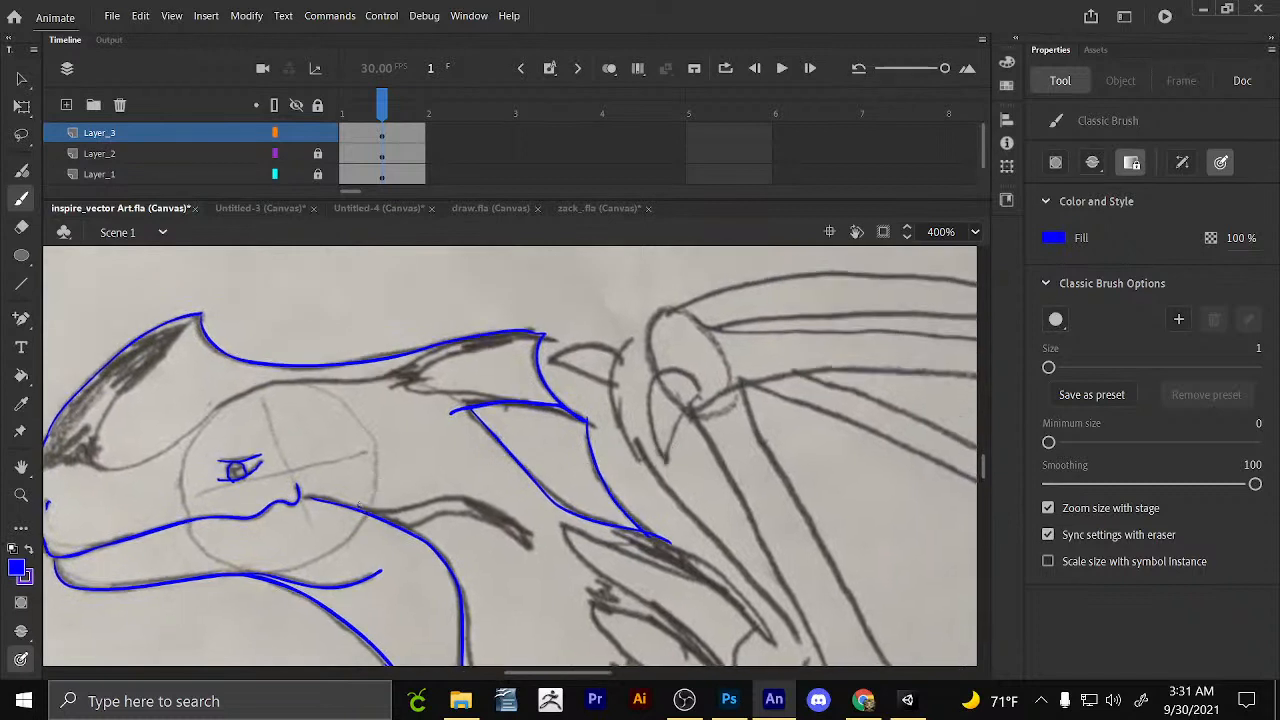
mouse_move(360, 508)
mouse_down()
mouse_move(437, 504)
mouse_move(528, 545)
mouse_up()
Zoom out to 200% to view the traced head, chest and front legs with the rest of the body.
mouse_move(908, 650)
mouse_down()
mouse_move(628, 505)
mouse_move(262, 364)
mouse_up()
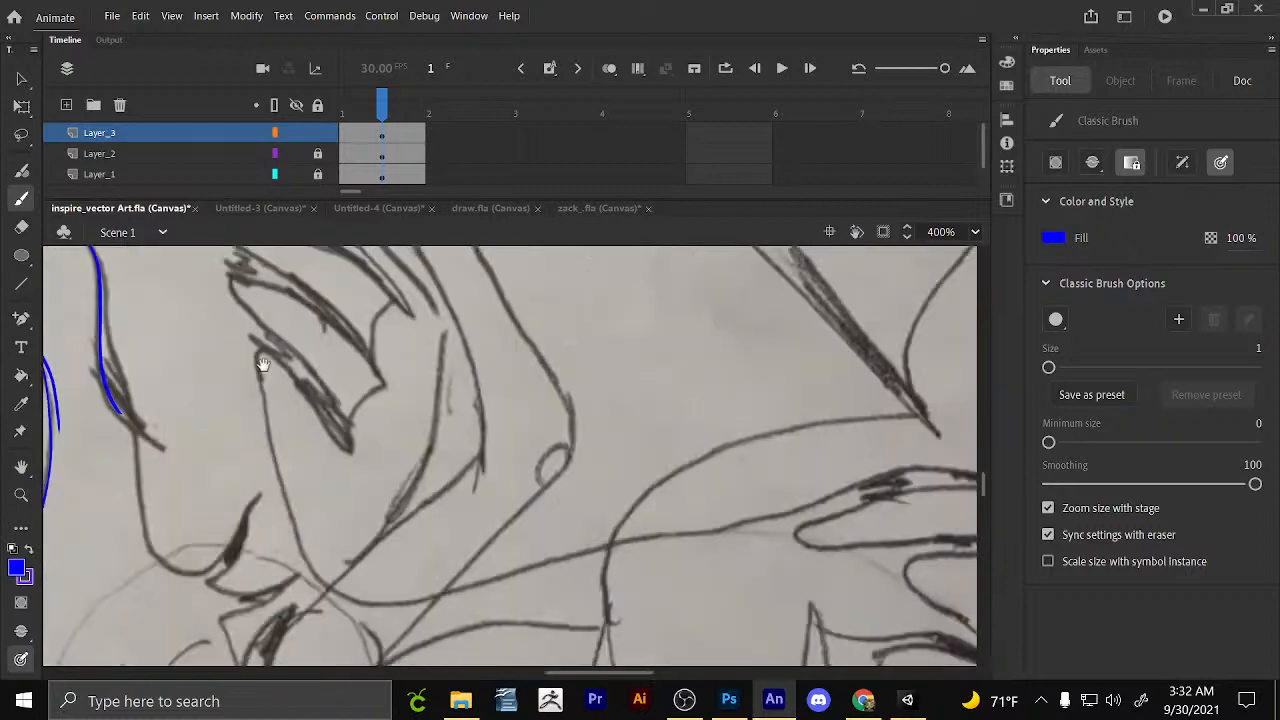
drag(179, 546, 264, 350)
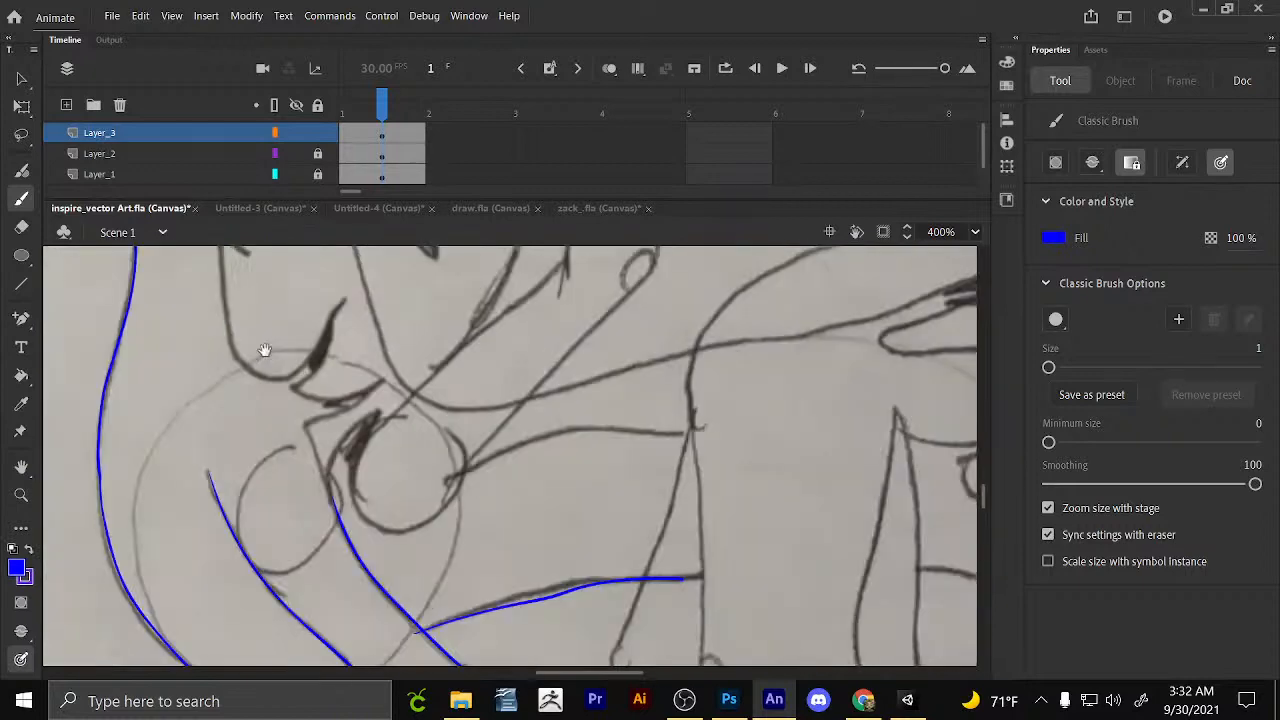
key(z)
alt+click(408, 400)
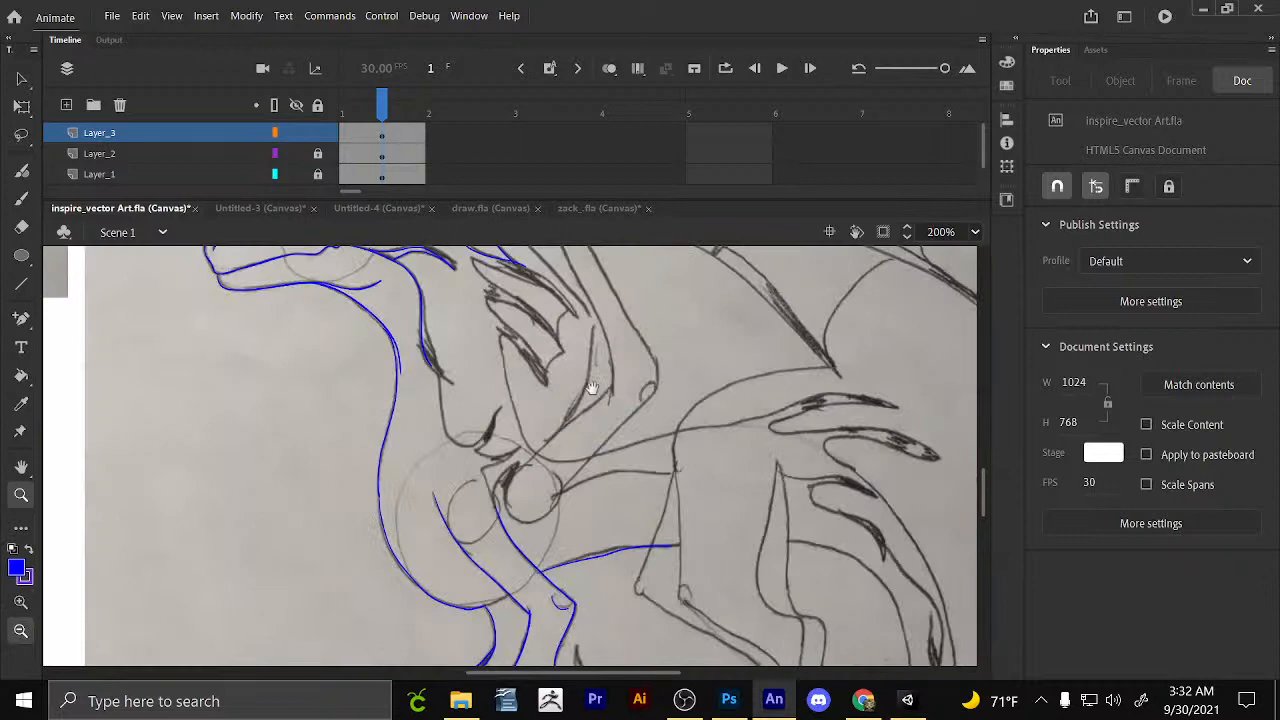
Trace the curved membrane edge between the two lower wing fingers, and try the membrane edge toward the hip, undoing that trial stroke.
drag(592, 388, 495, 358)
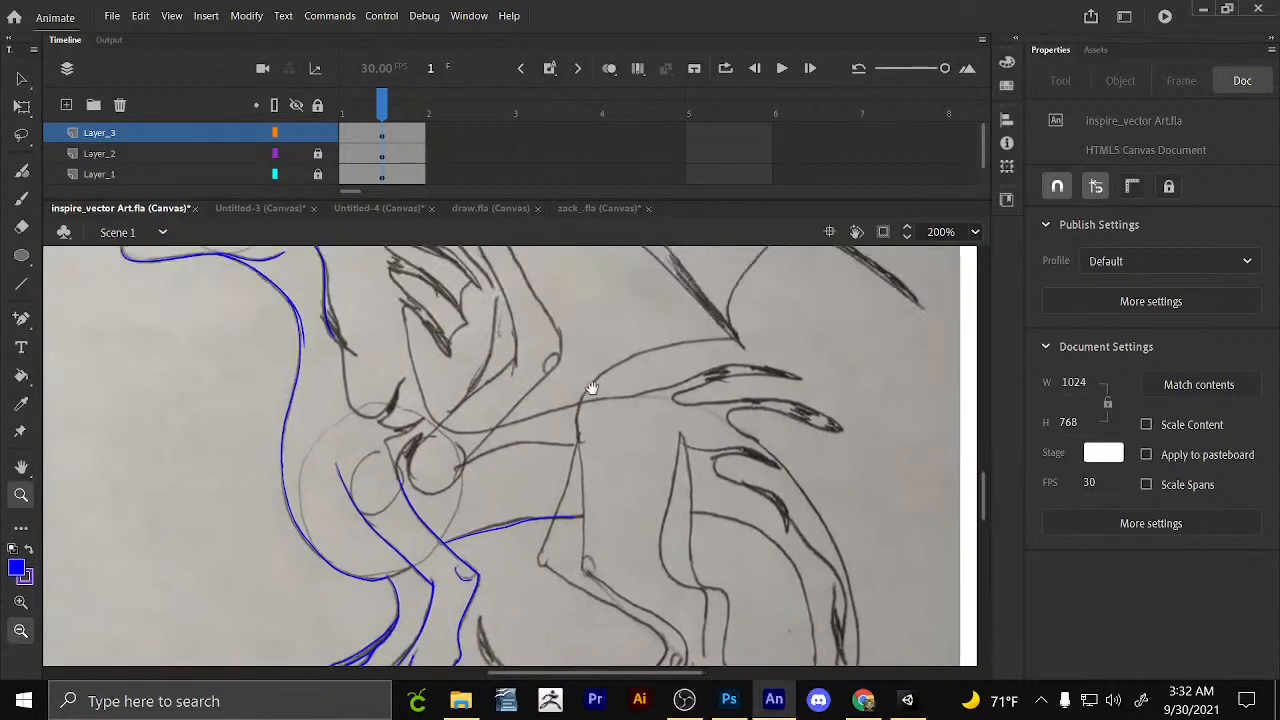
mouse_move(592, 388)
mouse_down()
mouse_move(604, 417)
mouse_move(598, 580)
mouse_up()
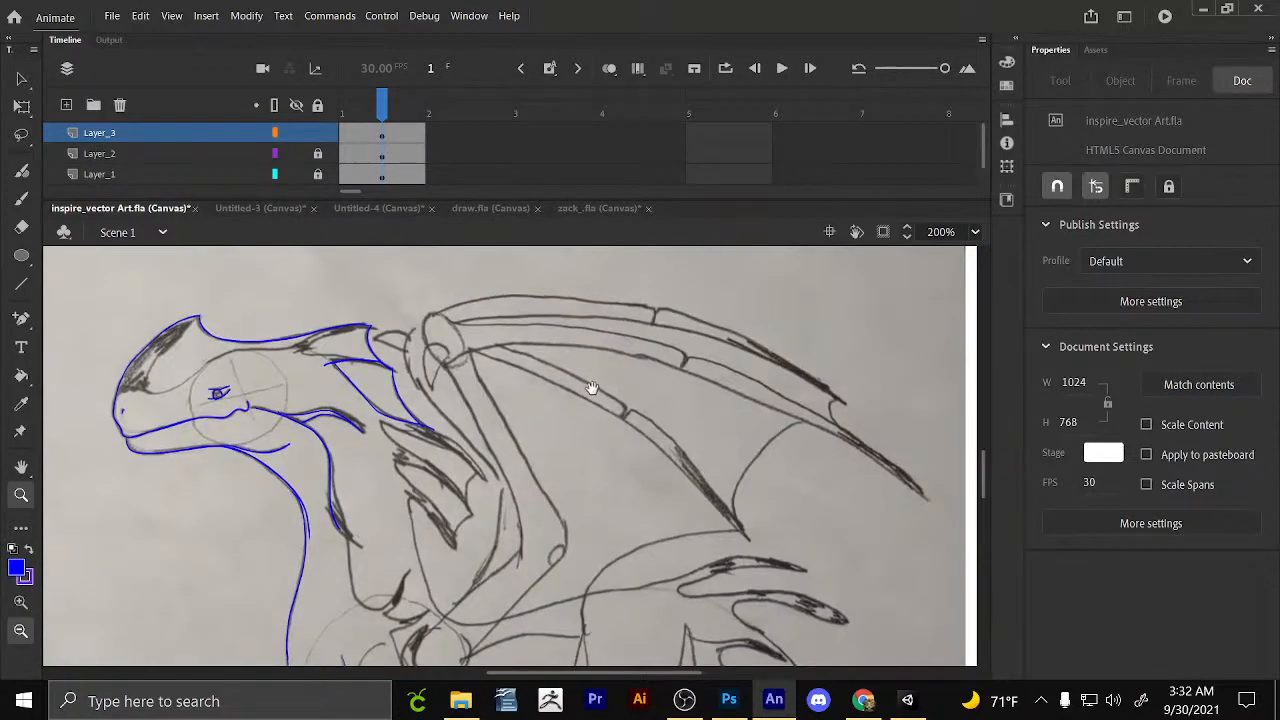
drag(592, 388, 555, 381)
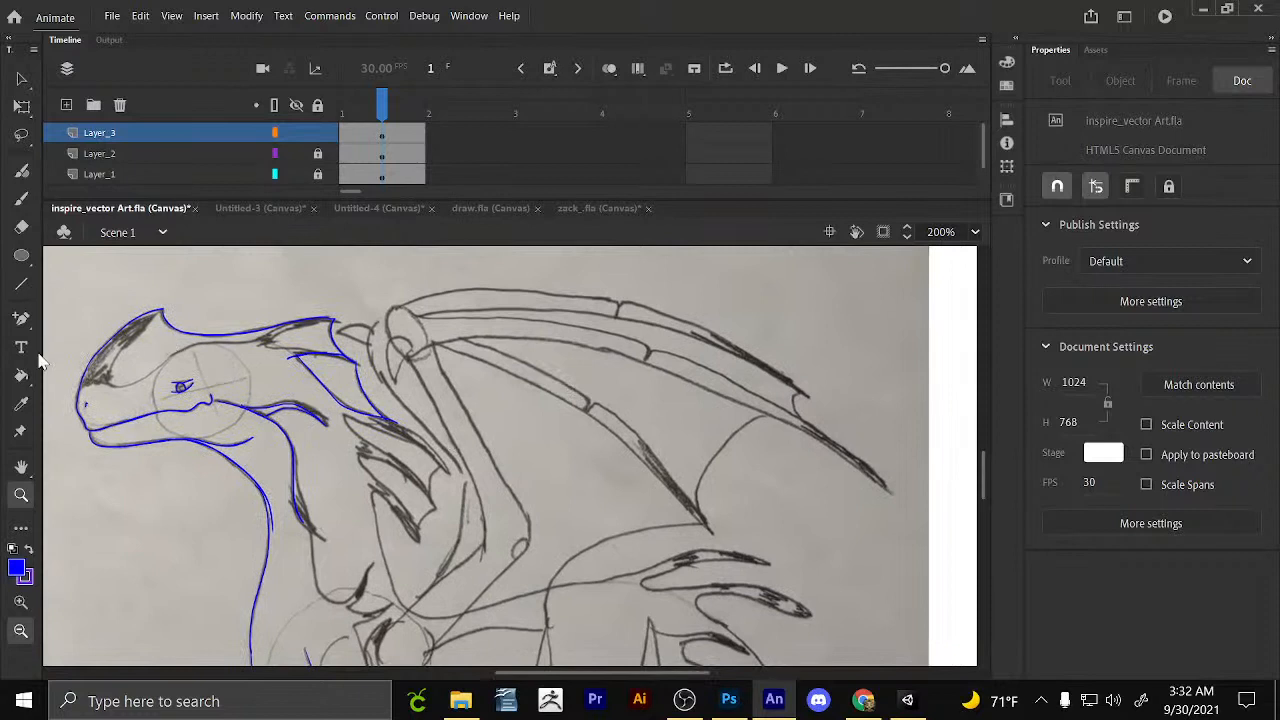
click(21, 198)
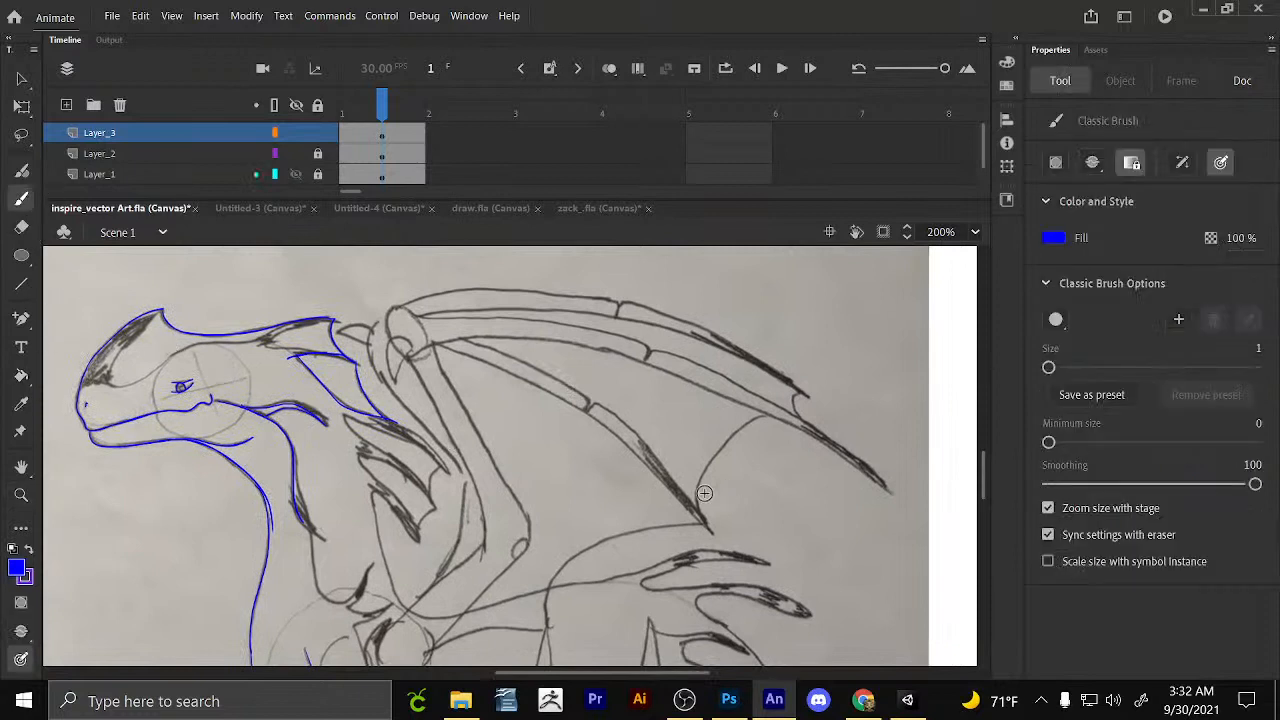
mouse_move(699, 512)
mouse_down()
mouse_move(704, 460)
mouse_move(770, 414)
mouse_move(634, 335)
mouse_up()
mouse_move(363, 508)
mouse_down()
mouse_move(421, 470)
mouse_move(515, 443)
mouse_up()
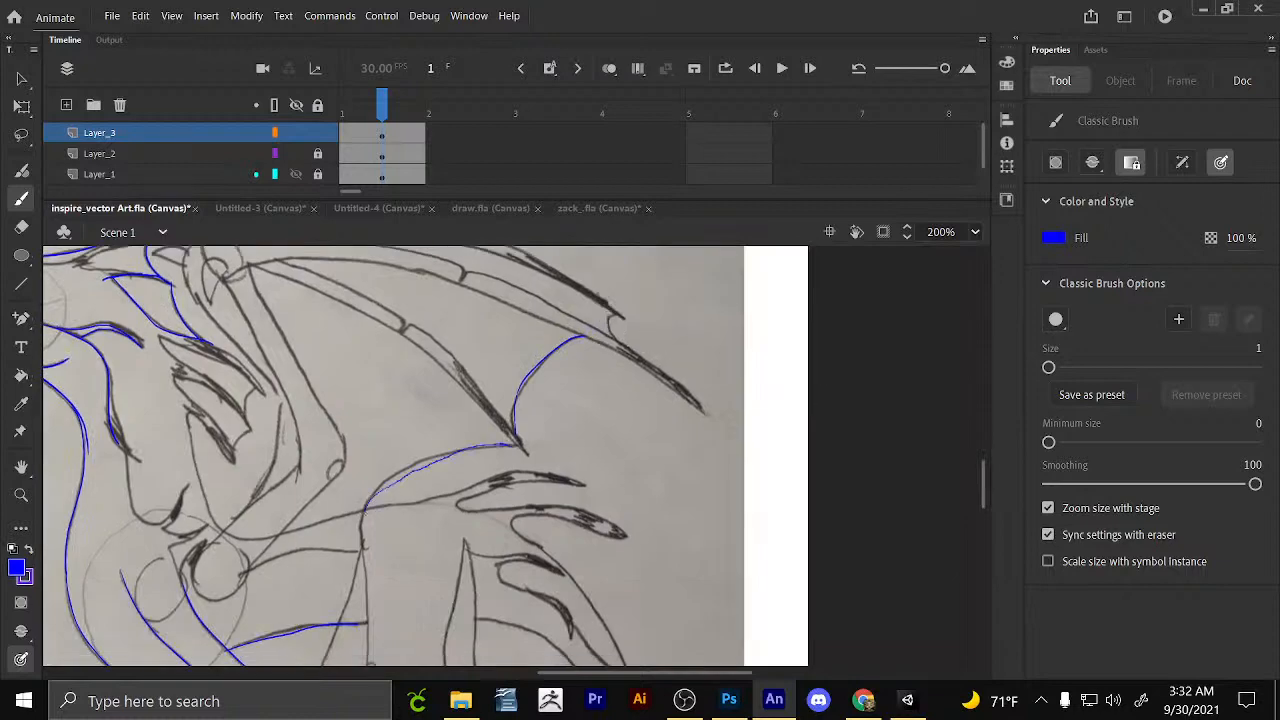
key(ctrl+z)
Trace the layered neck spikes below the cheek spike and the line curving from the lowest spike down to the shoulder.
key(z)
click(580, 405)
click(25, 608)
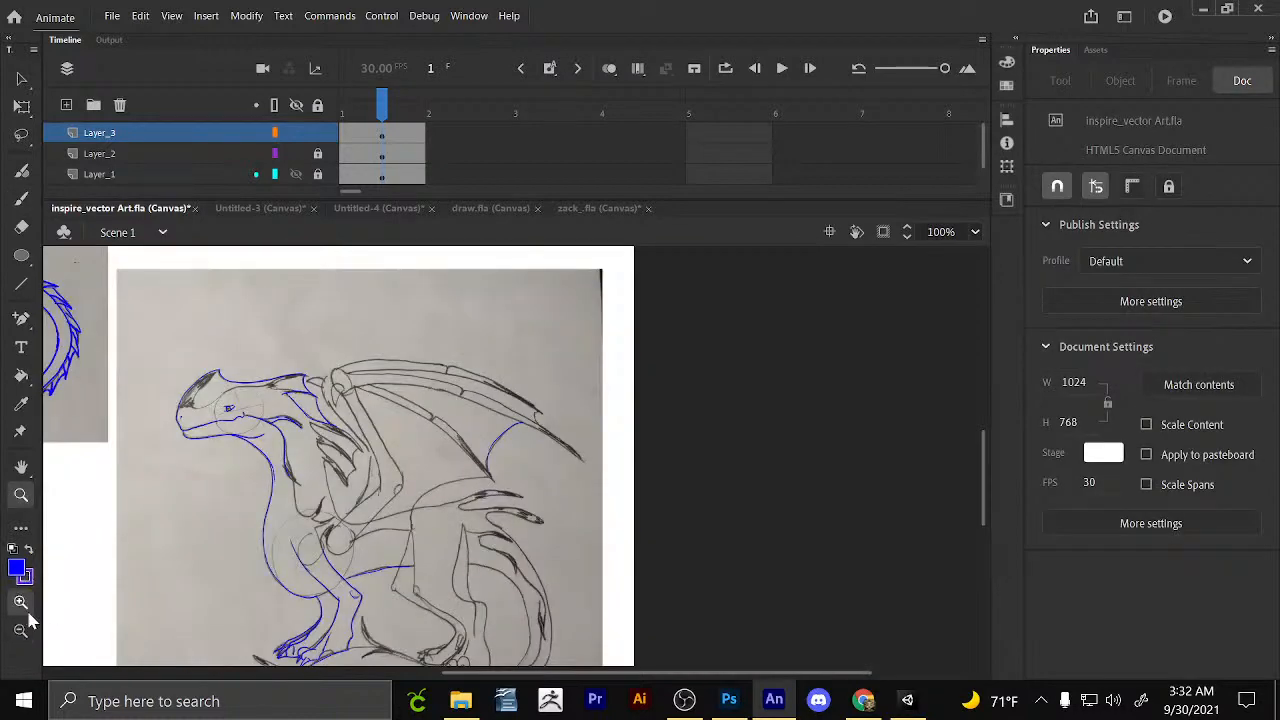
scroll(520, 505, down, 3)
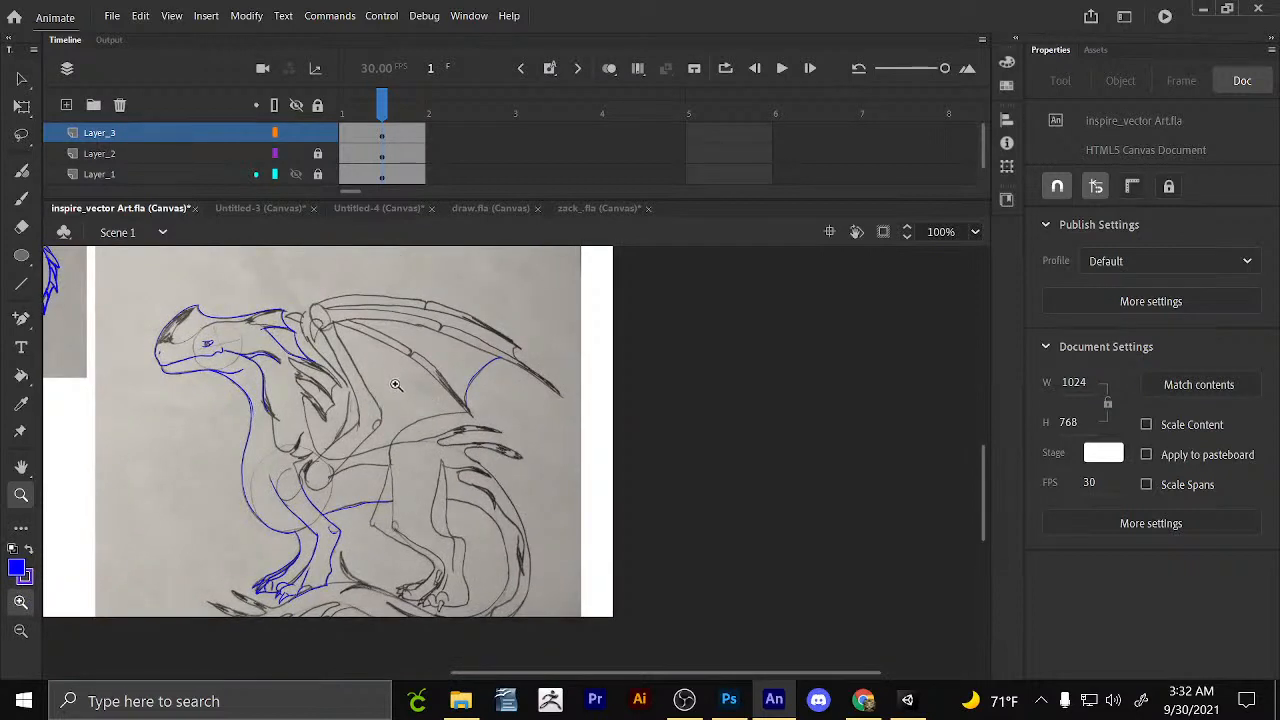
click(355, 387)
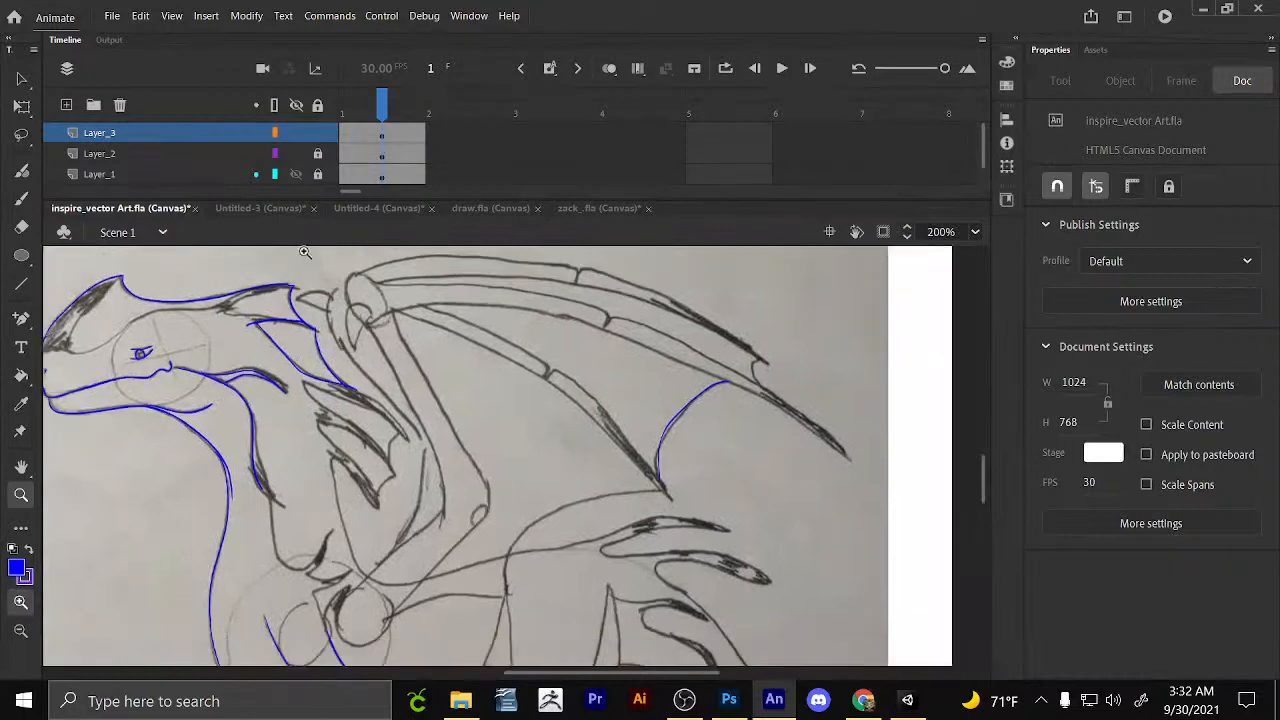
click(289, 343)
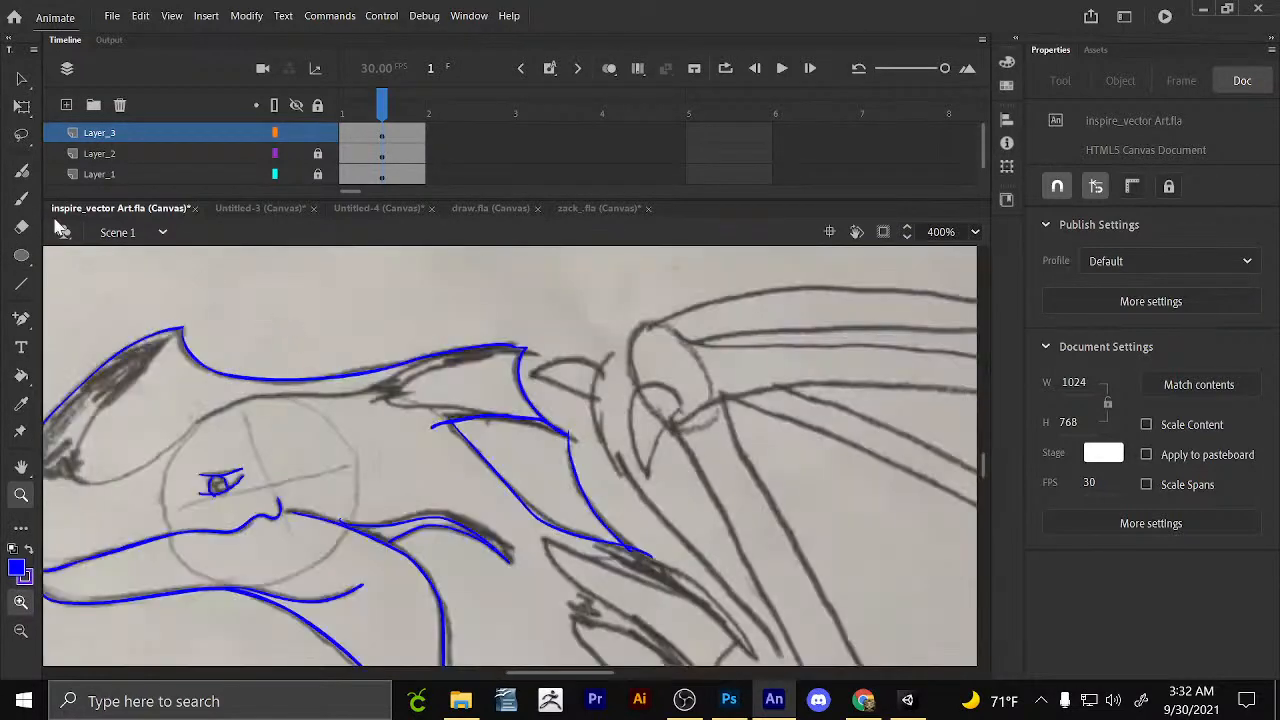
click(20, 201)
drag(586, 457, 389, 363)
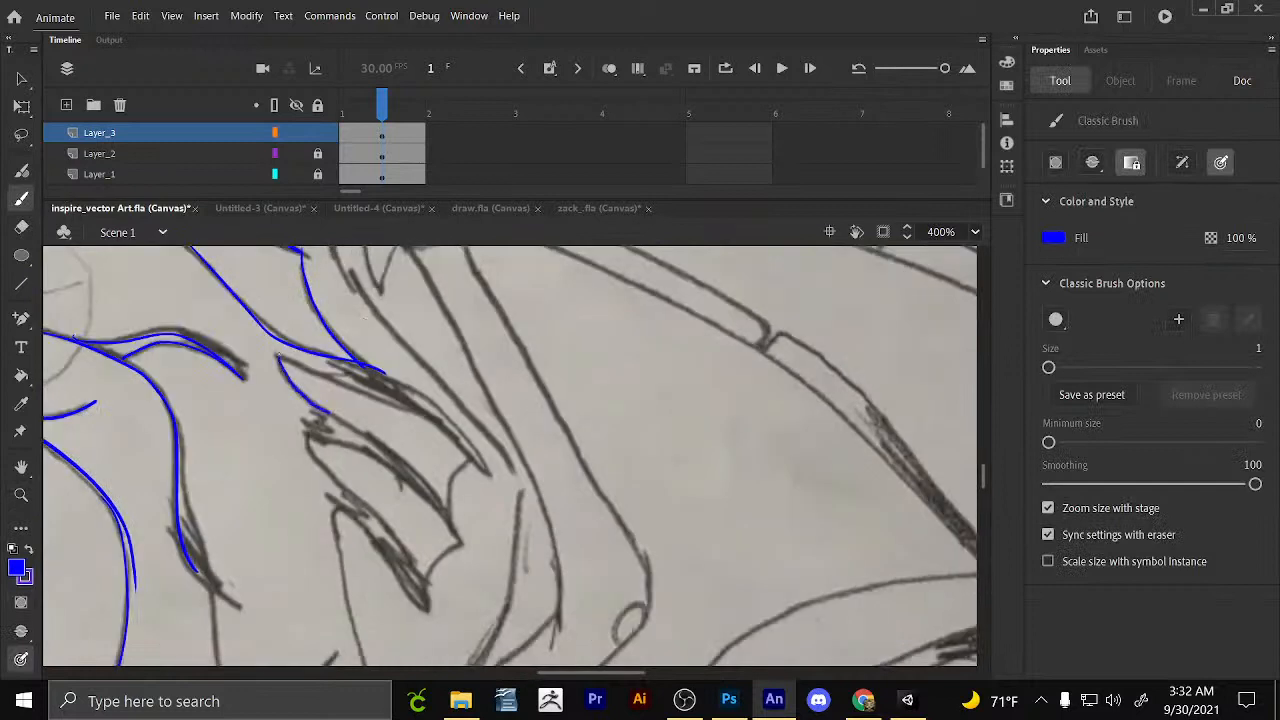
mouse_move(330, 412)
mouse_down()
mouse_move(460, 540)
mouse_move(470, 460)
mouse_up()
mouse_move(308, 435)
mouse_down()
mouse_move(422, 581)
mouse_move(470, 546)
mouse_up()
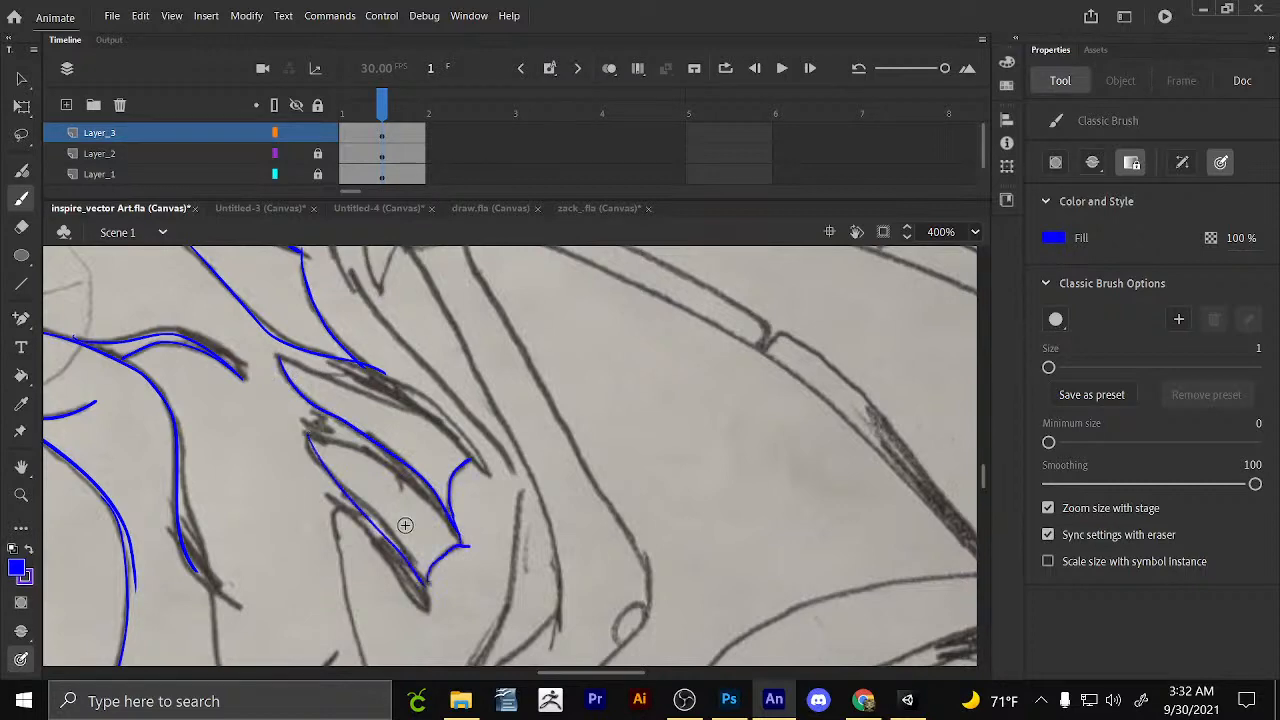
drag(357, 515, 269, 368)
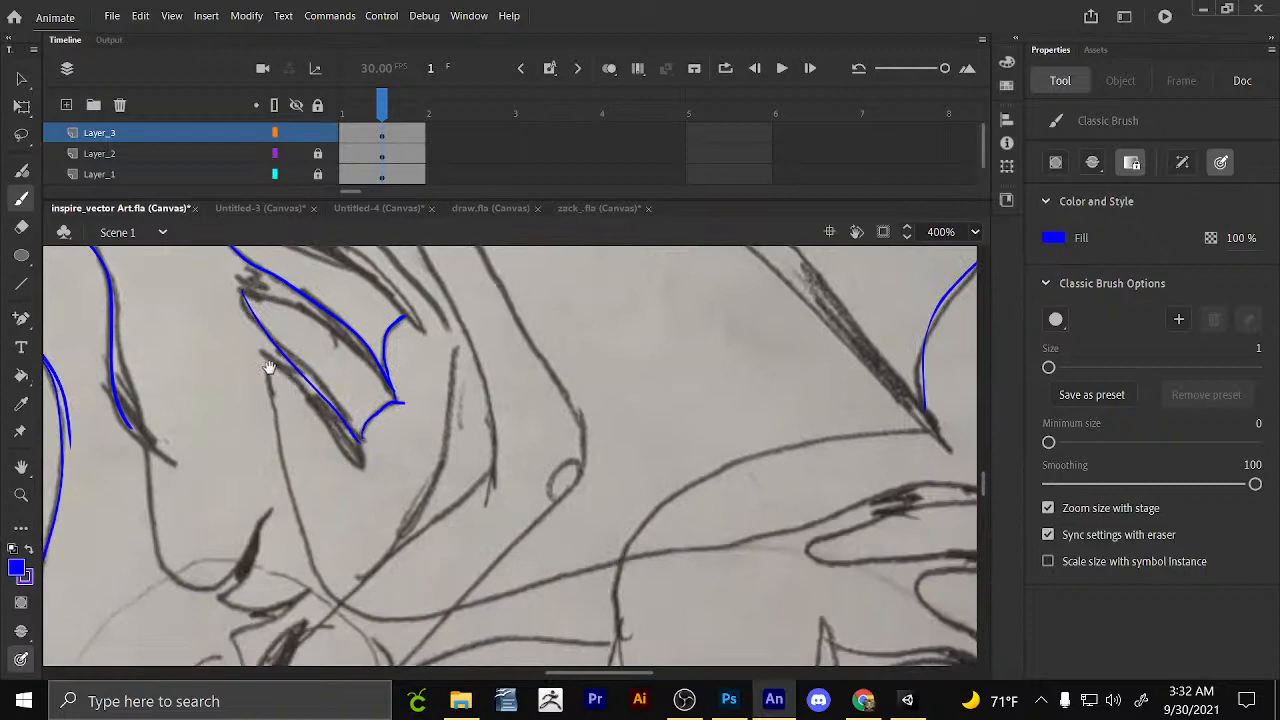
drag(269, 368, 368, 614)
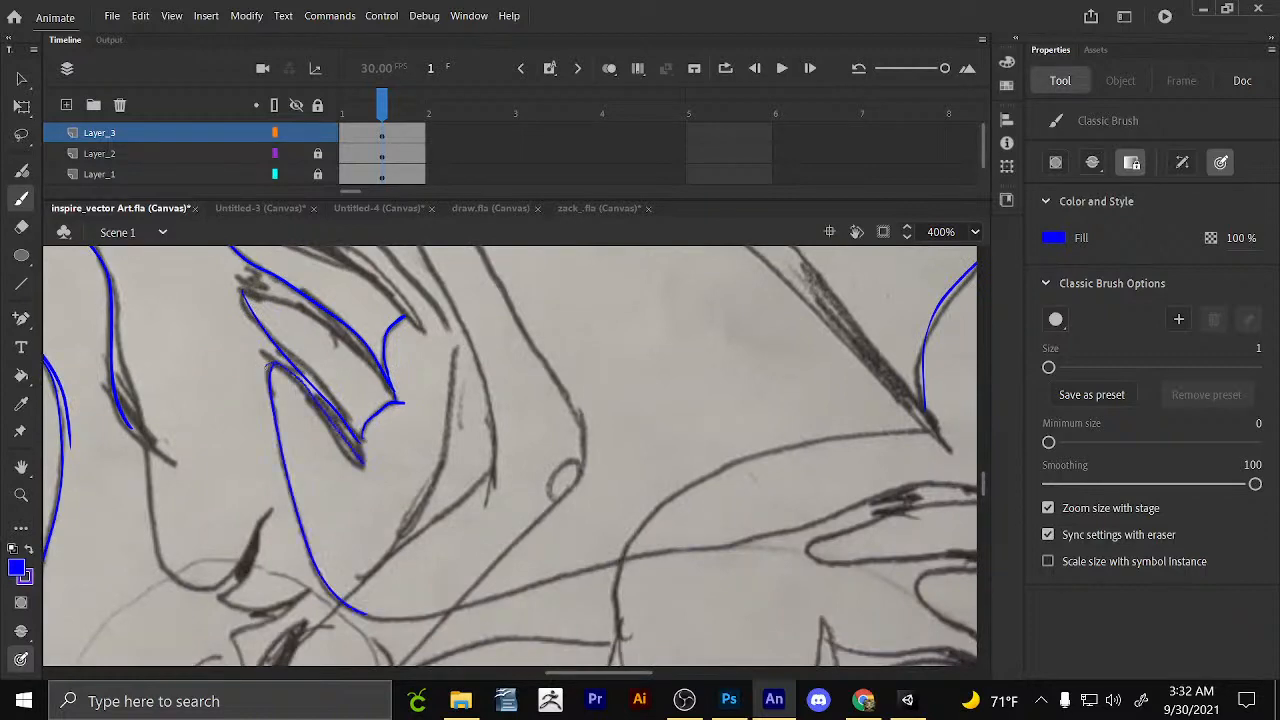
Trace the claw and joint at the wing's base, the inner edge of the wing arm, and the elbow with both forearm lines.
mouse_move(630, 480)
mouse_down()
mouse_move(603, 363)
mouse_move(589, 494)
mouse_up()
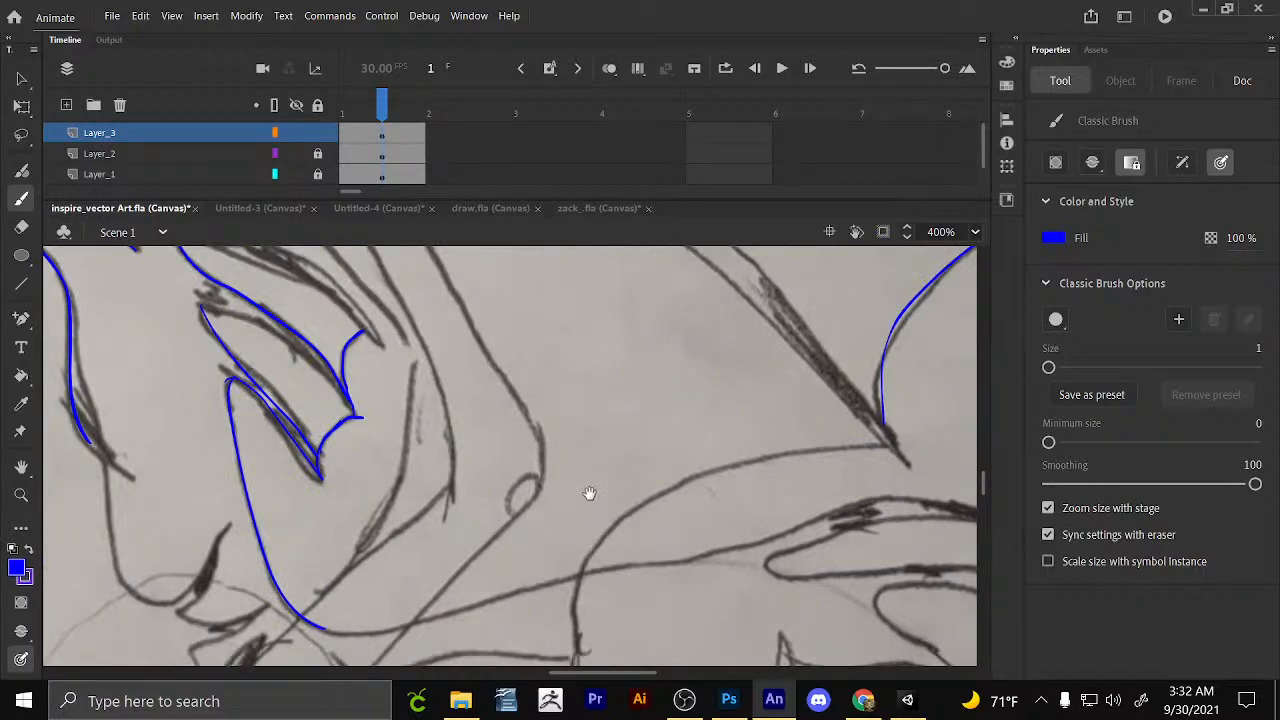
drag(589, 494, 621, 719)
mouse_move(311, 324)
mouse_down()
mouse_move(299, 328)
mouse_move(320, 386)
mouse_up()
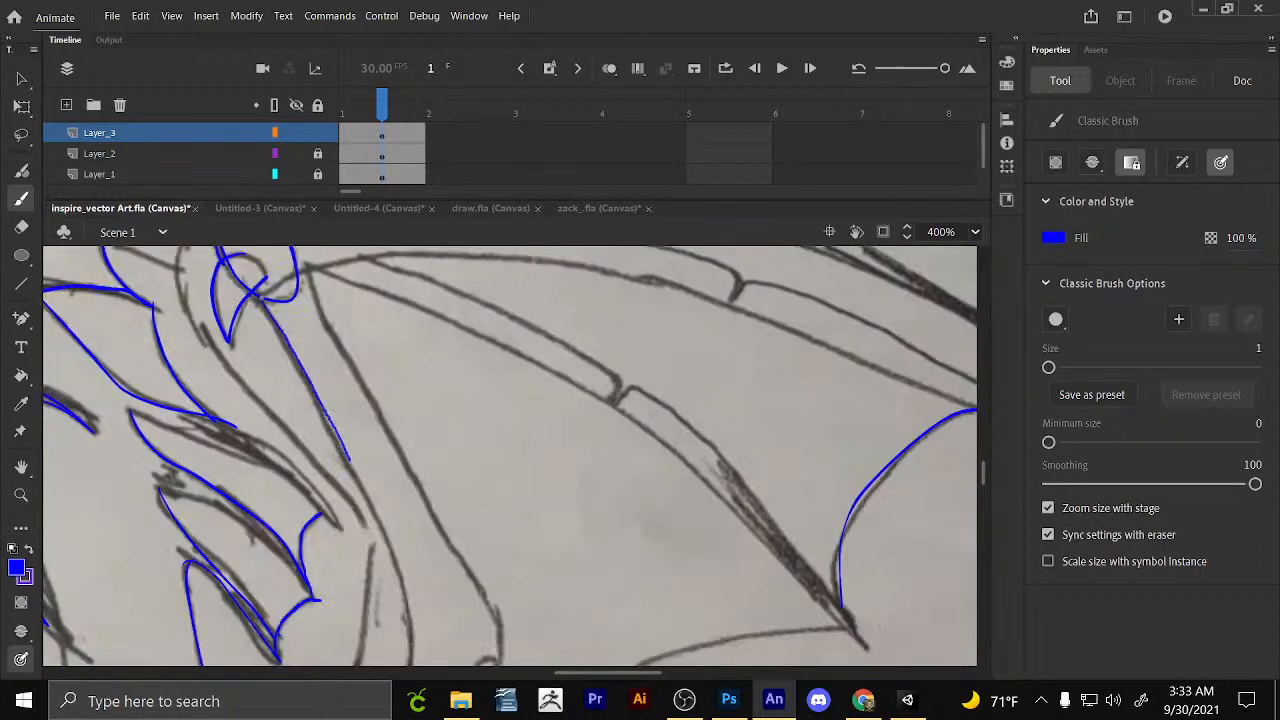
drag(349, 461, 411, 622)
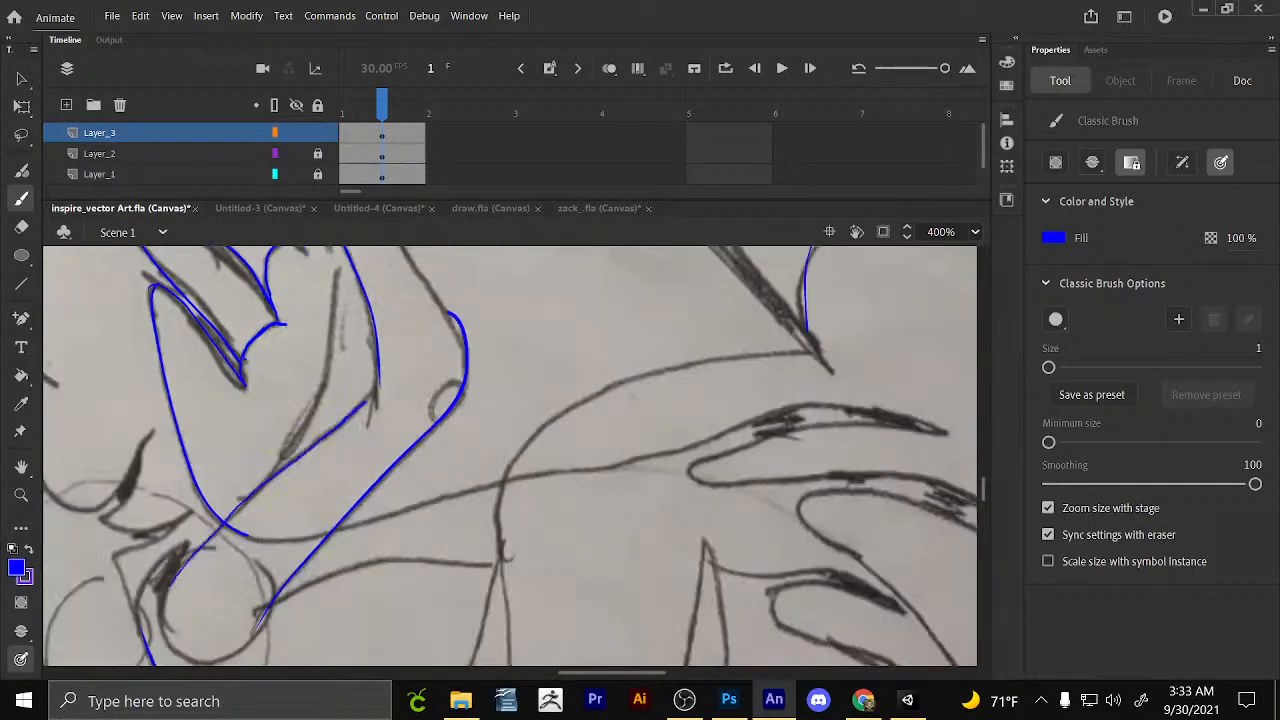
drag(172, 588, 374, 388)
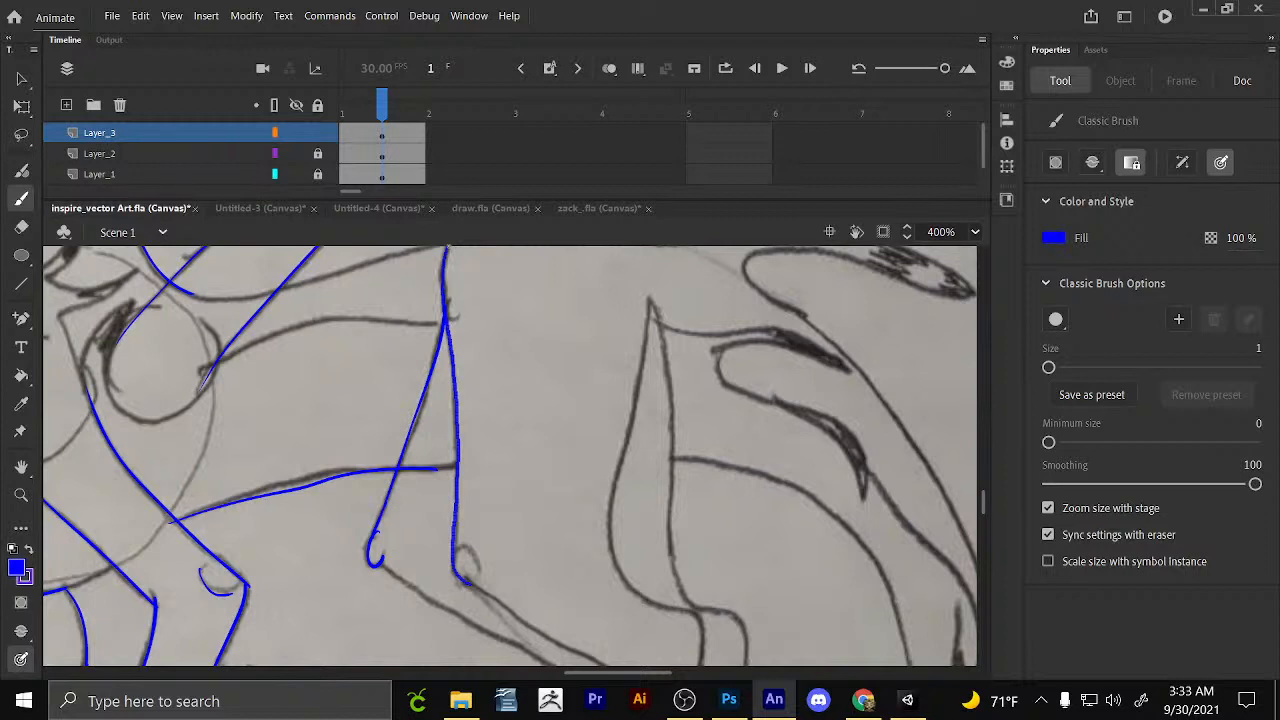
Trace the knee arc and both edges of the lower leg on the forward hind leg.
drag(456, 568, 483, 572)
drag(600, 600, 433, 345)
drag(214, 308, 453, 478)
drag(297, 320, 381, 376)
drag(300, 324, 460, 552)
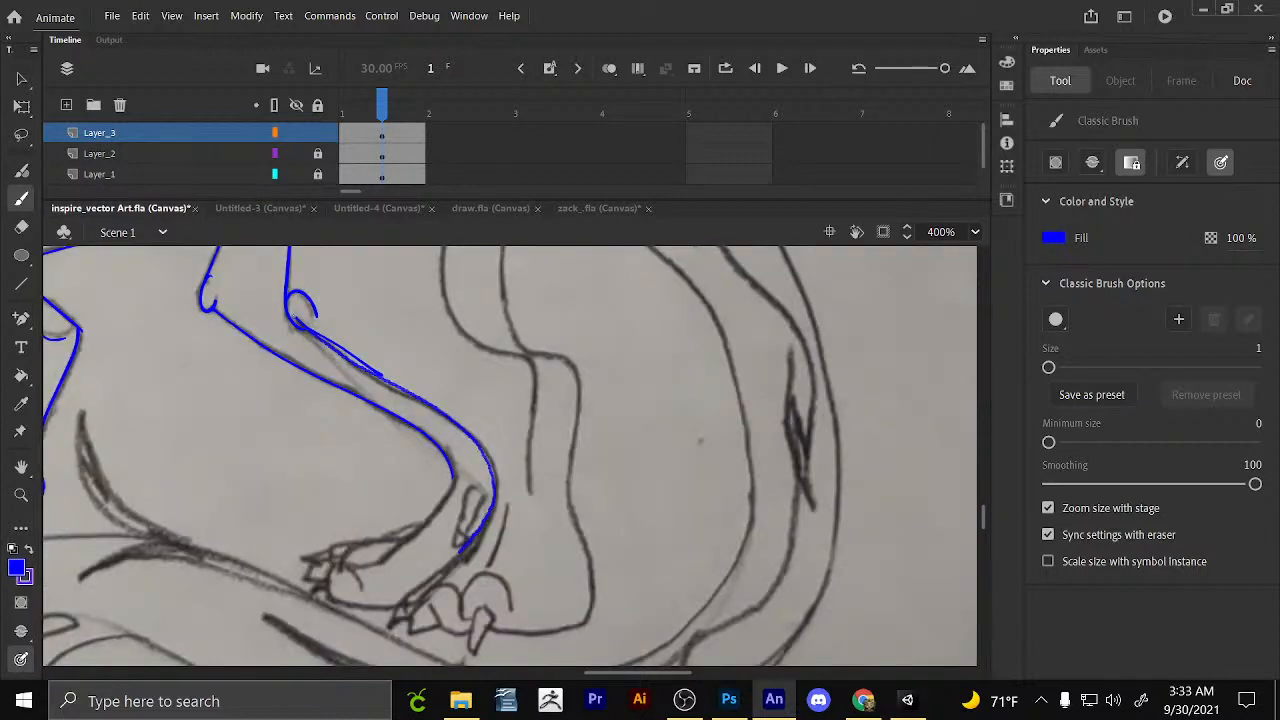
Trace the heel, toes and curved claws of the hind feet.
drag(460, 552, 407, 607)
drag(469, 574, 460, 505)
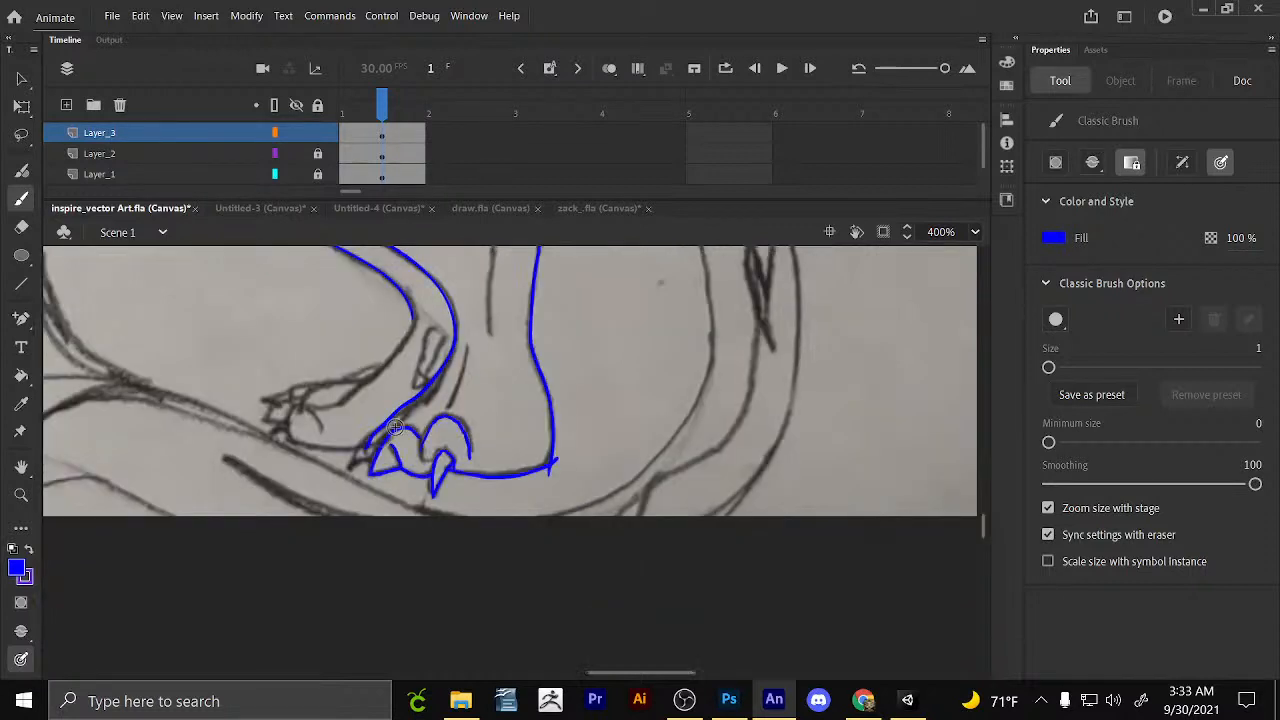
drag(396, 427, 348, 470)
Trace the thigh and lower-leg edges of the rear hind leg and the inner curve of the tail behind it.
drag(757, 309, 686, 518)
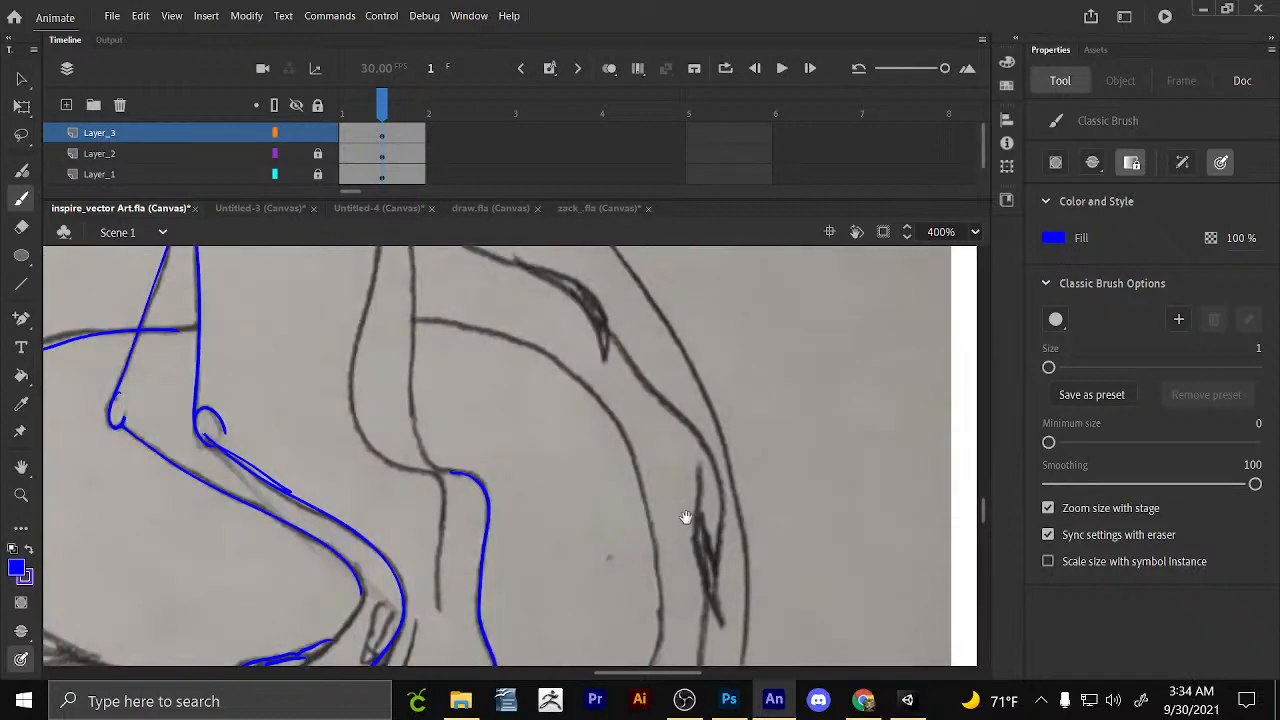
drag(686, 518, 654, 565)
mouse_move(346, 308)
mouse_down()
mouse_move(413, 584)
mouse_move(410, 659)
mouse_up()
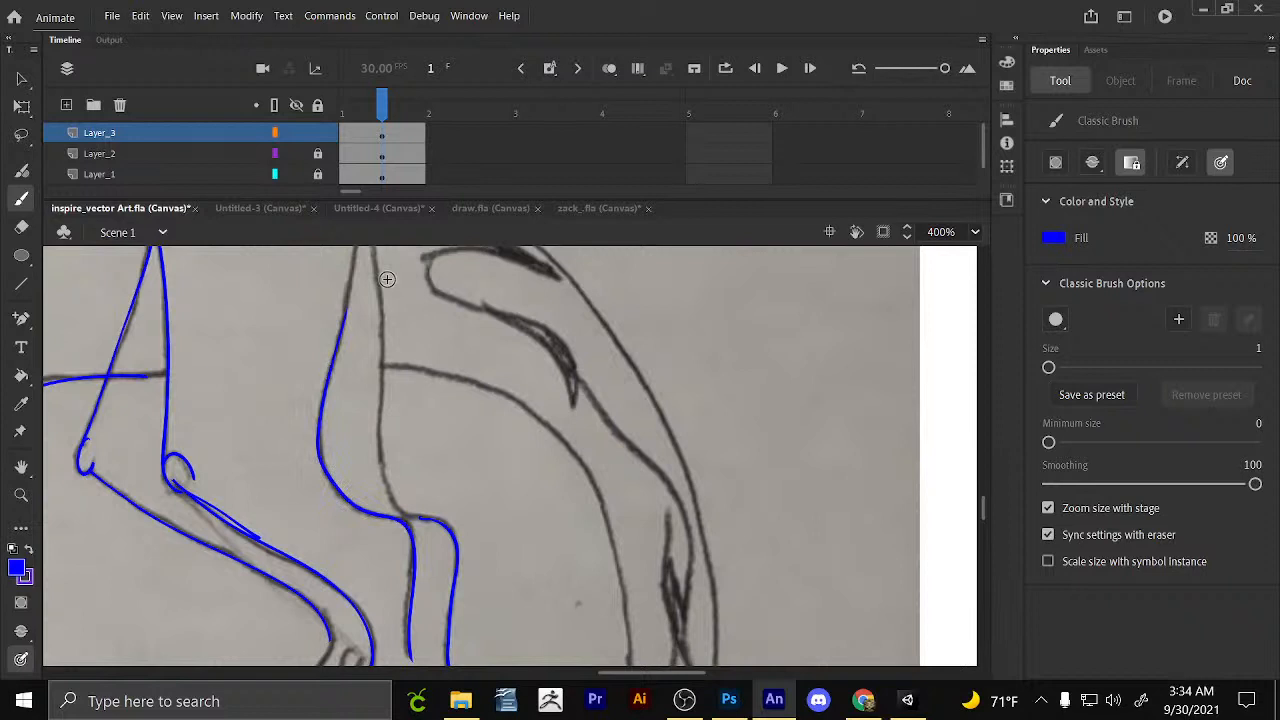
drag(383, 365, 645, 665)
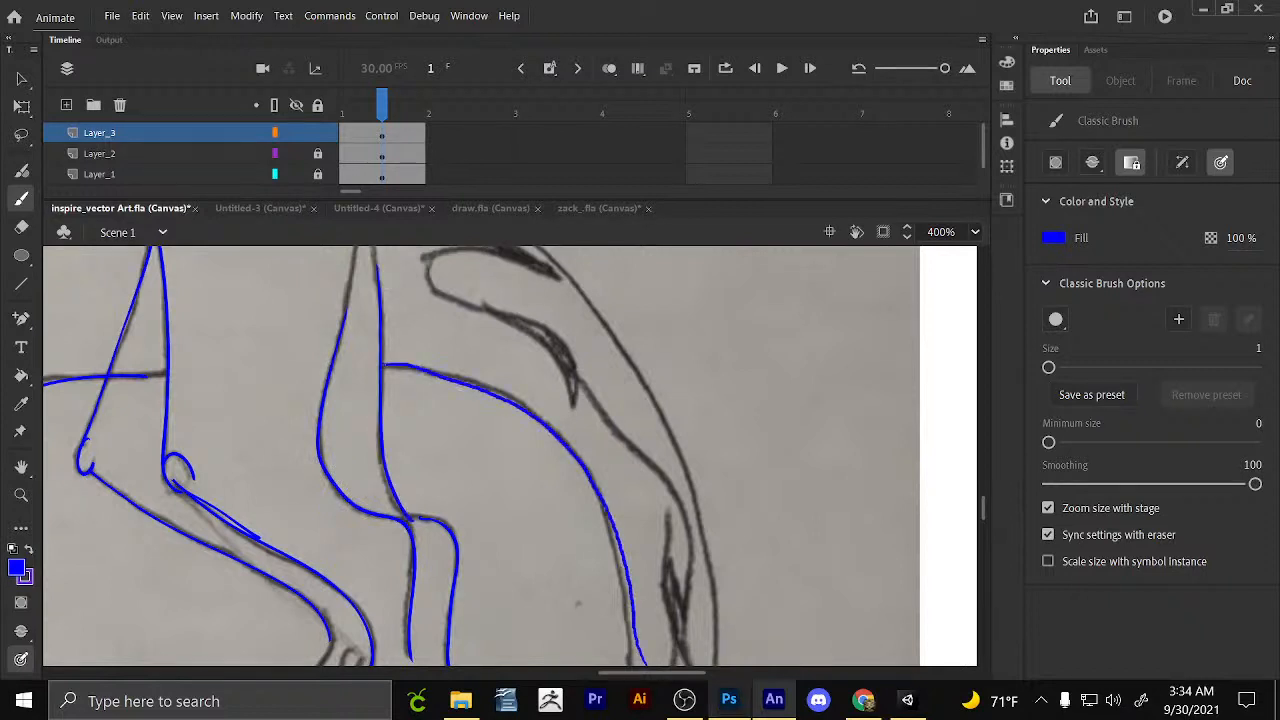
Trace the back line running into the first tail-base spike and the wing membrane edge rising from the hip to the lower fingertip.
drag(711, 333, 694, 485)
drag(499, 277, 654, 434)
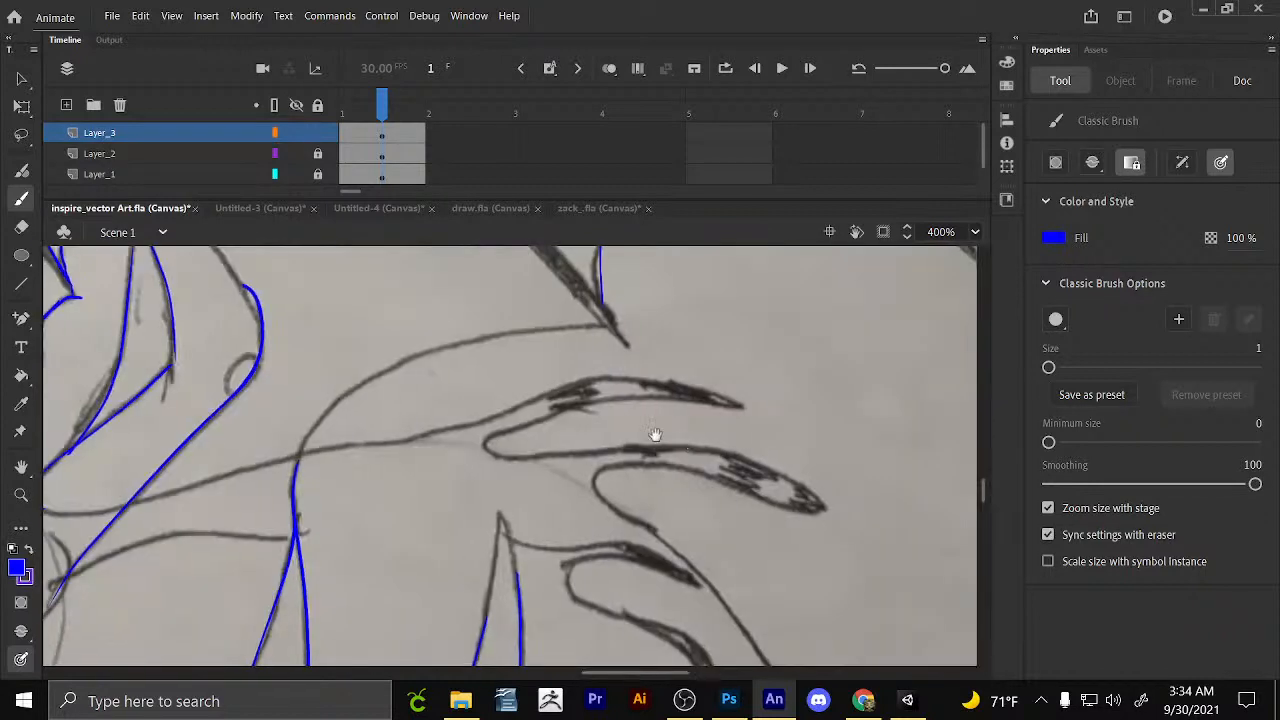
mouse_move(299, 455)
mouse_down()
mouse_move(433, 434)
mouse_move(622, 378)
mouse_up()
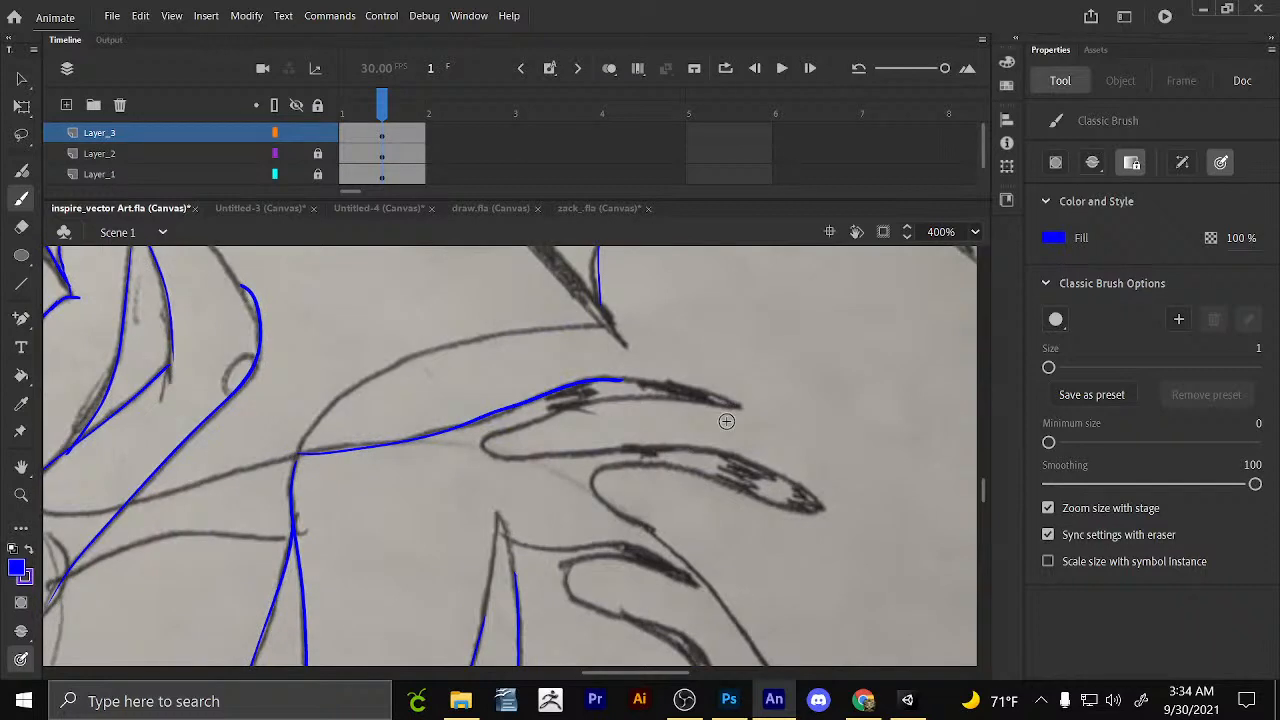
mouse_move(298, 454)
mouse_down()
mouse_move(345, 395)
mouse_move(402, 364)
mouse_up()
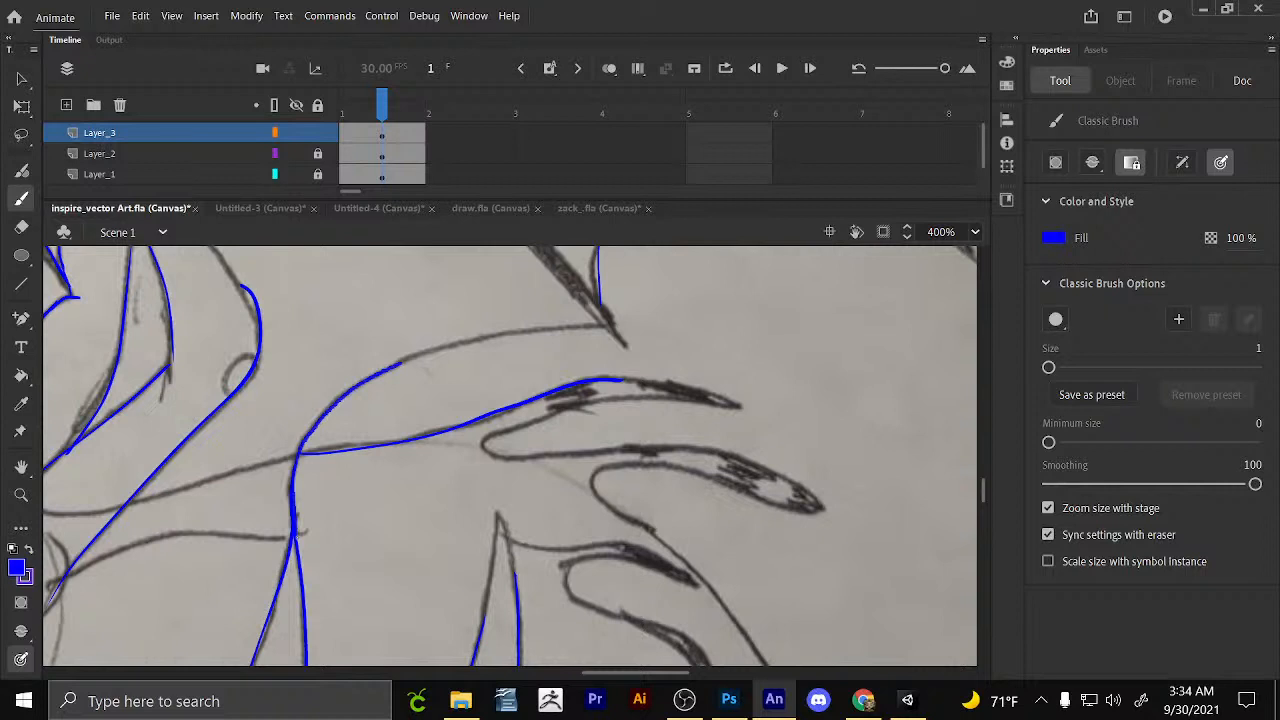
Trace the membrane notch under the top wing finger and both edges of the middle finger's pointed tip.
mouse_move(678, 302)
mouse_down()
mouse_move(663, 496)
mouse_move(591, 453)
mouse_up()
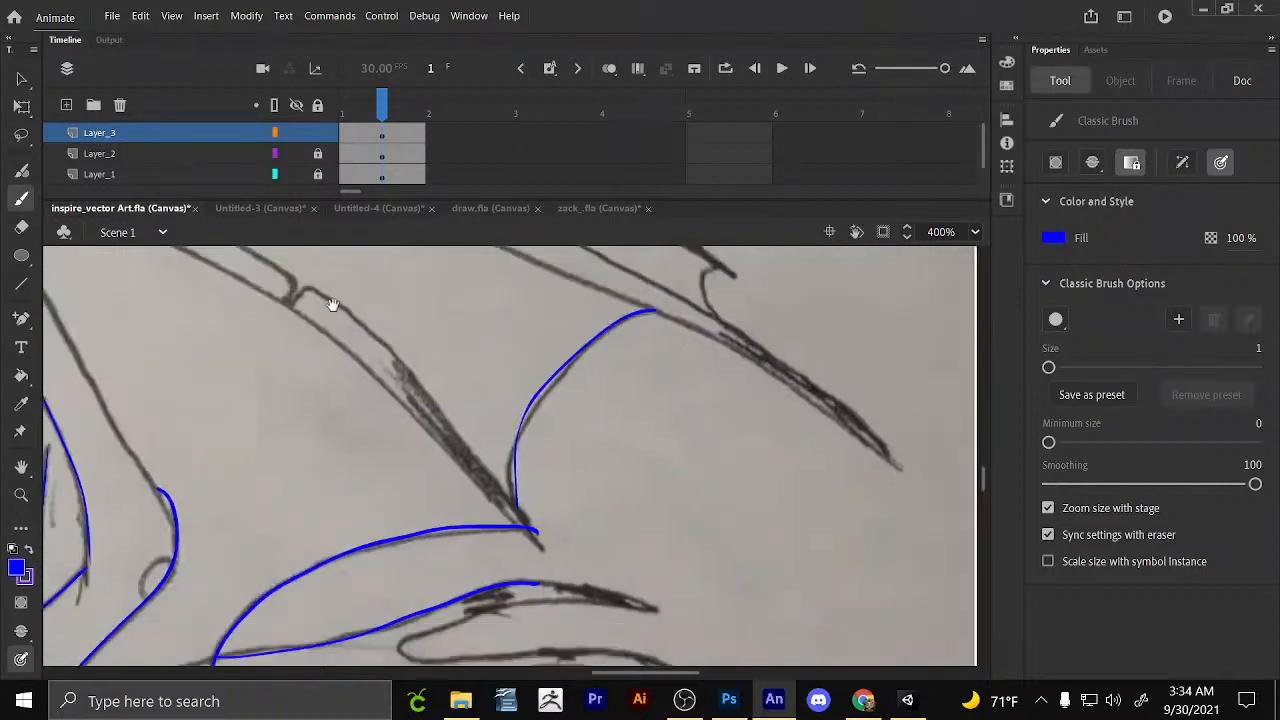
drag(626, 301, 365, 387)
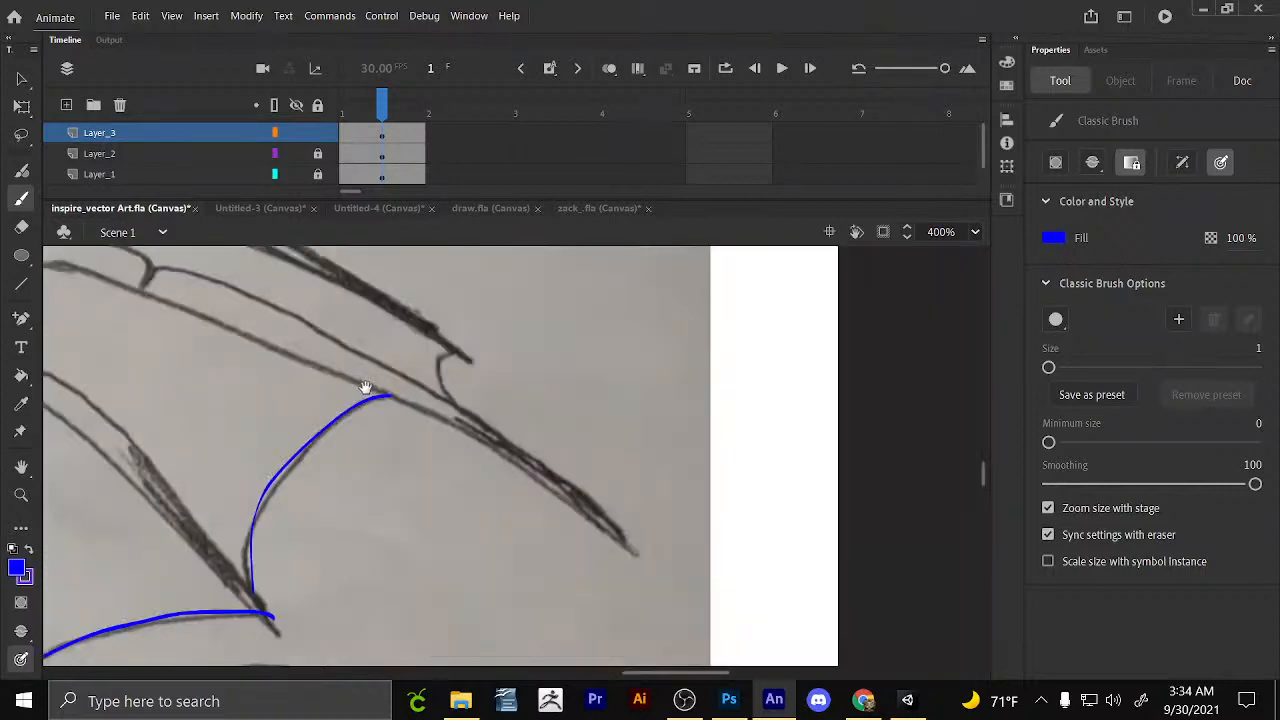
mouse_move(460, 350)
mouse_down()
mouse_move(447, 396)
mouse_move(636, 552)
mouse_up()
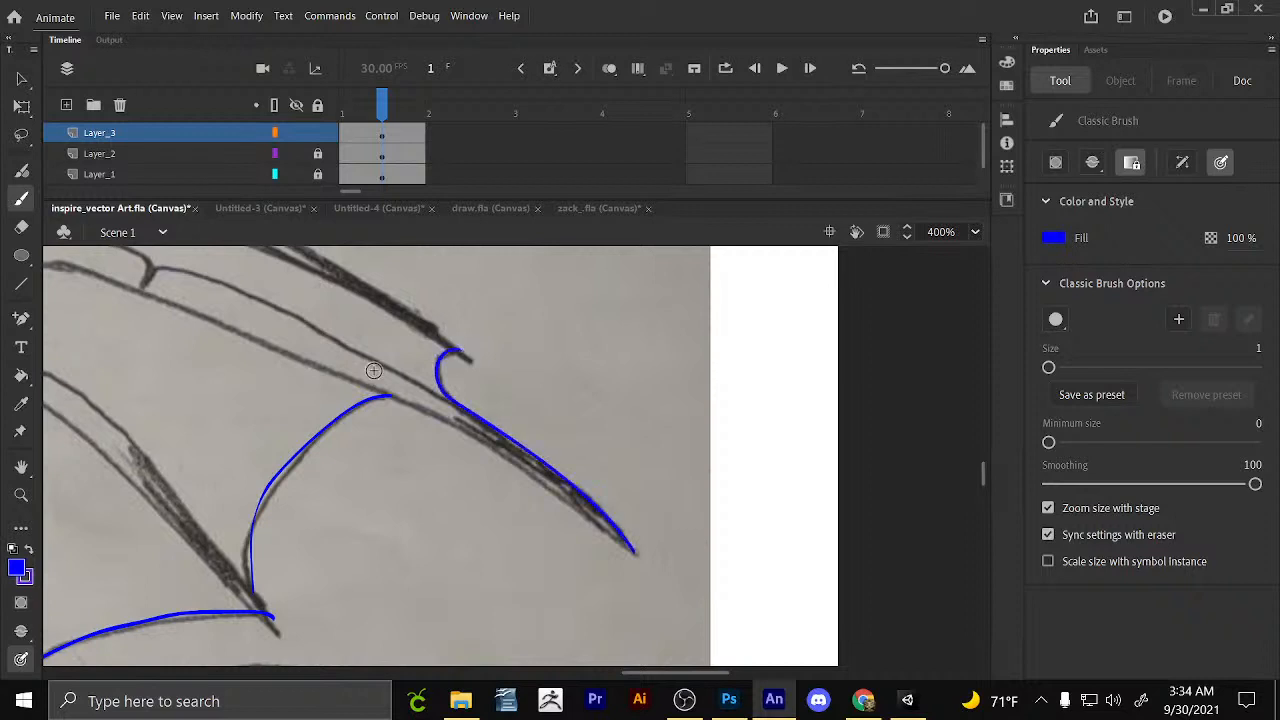
mouse_move(355, 381)
mouse_down()
mouse_move(492, 450)
mouse_move(633, 552)
mouse_up()
Trace the joint and the upper and lower edges of the middle wing finger's outer segment.
key(space)
drag(478, 407, 598, 487)
drag(331, 391, 411, 451)
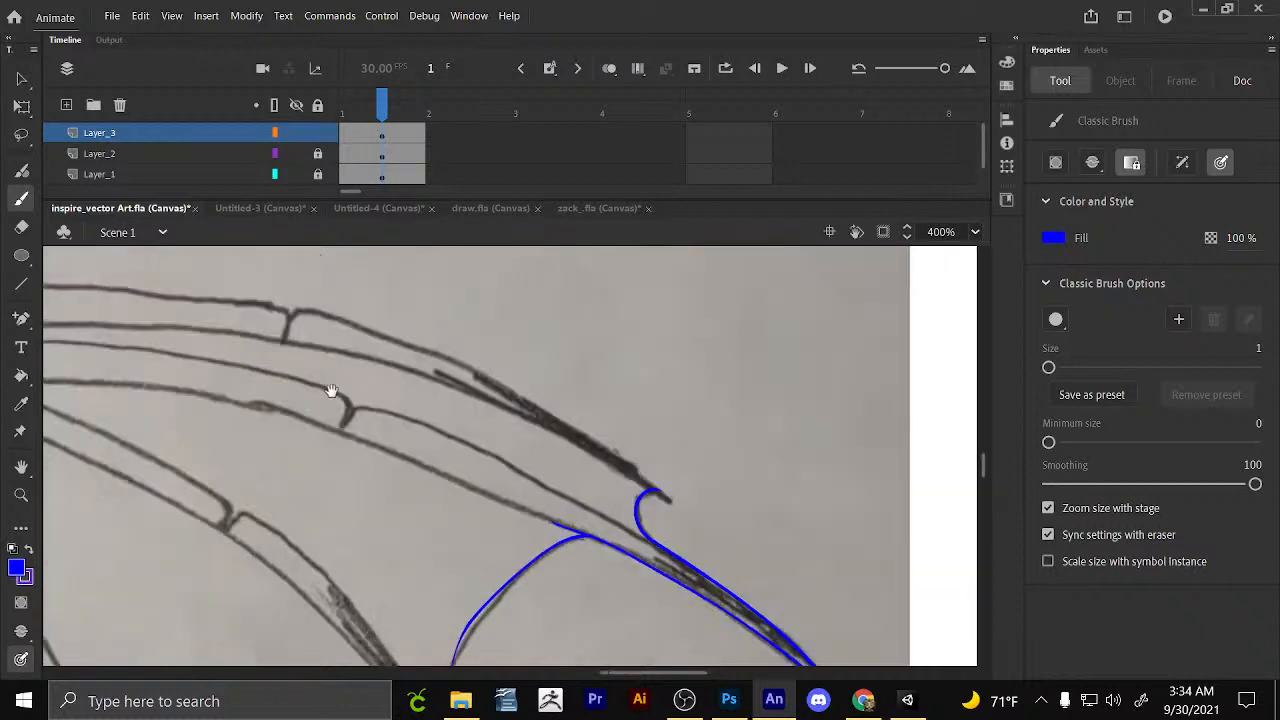
mouse_move(357, 408)
mouse_down()
mouse_move(345, 424)
mouse_move(396, 456)
mouse_move(603, 548)
mouse_up()
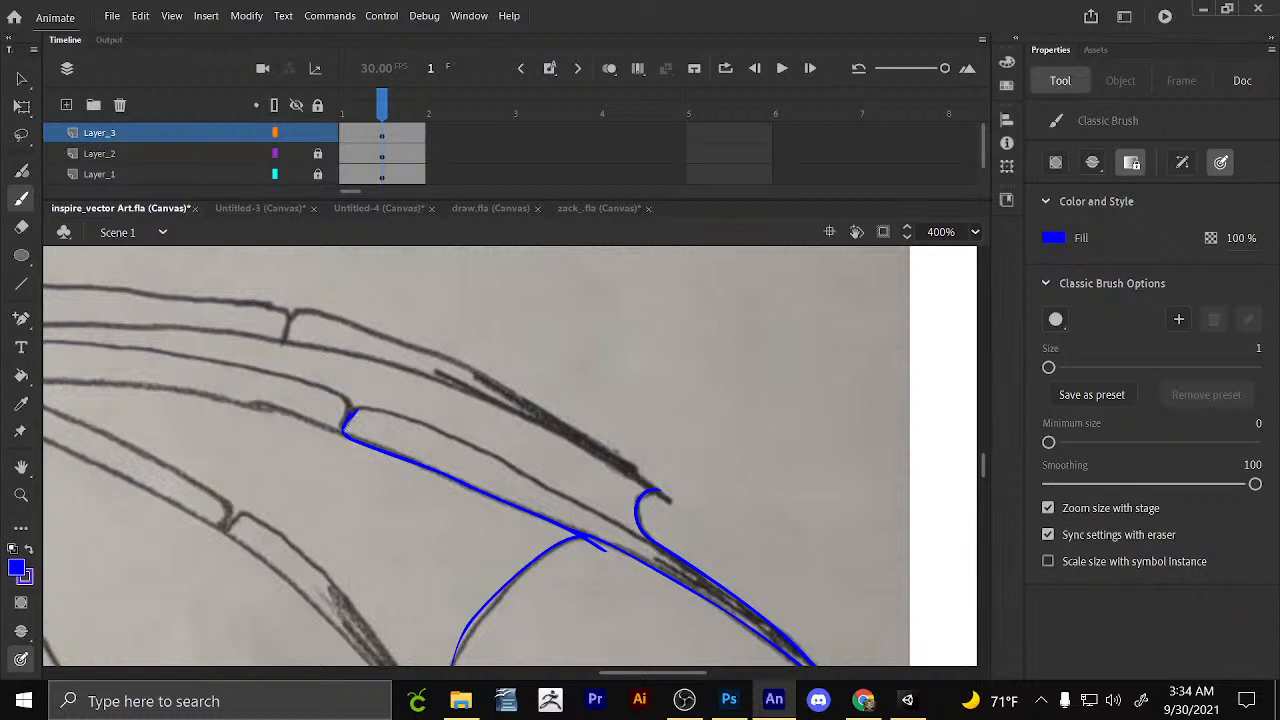
drag(350, 410, 652, 543)
Trace both edges of the lowest wing finger's outer segment from its joint to the tip.
drag(430, 520, 597, 422)
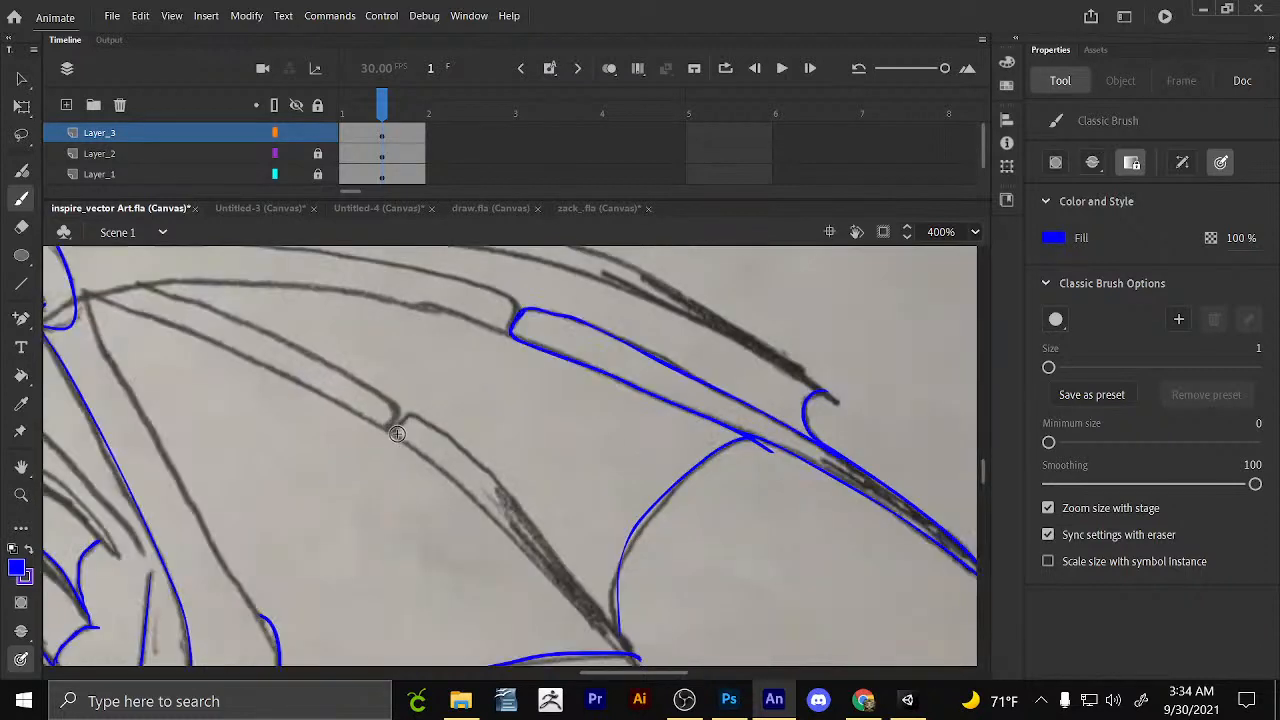
mouse_move(397, 432)
mouse_down()
mouse_move(505, 487)
mouse_move(638, 660)
mouse_up()
drag(497, 491, 489, 447)
drag(388, 390, 630, 616)
Check the tracing from the shoulder and belly along the hind legs to the feet and tail.
drag(540, 585, 788, 285)
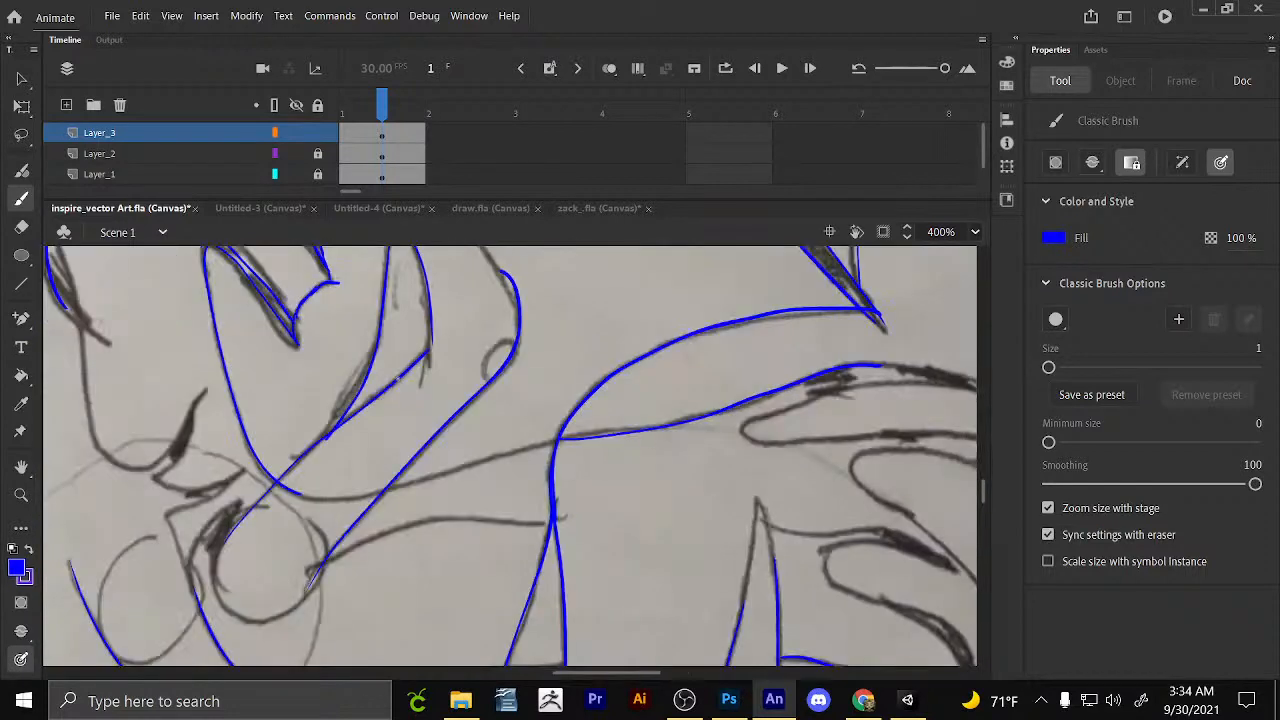
drag(514, 528, 557, 306)
drag(754, 539, 647, 455)
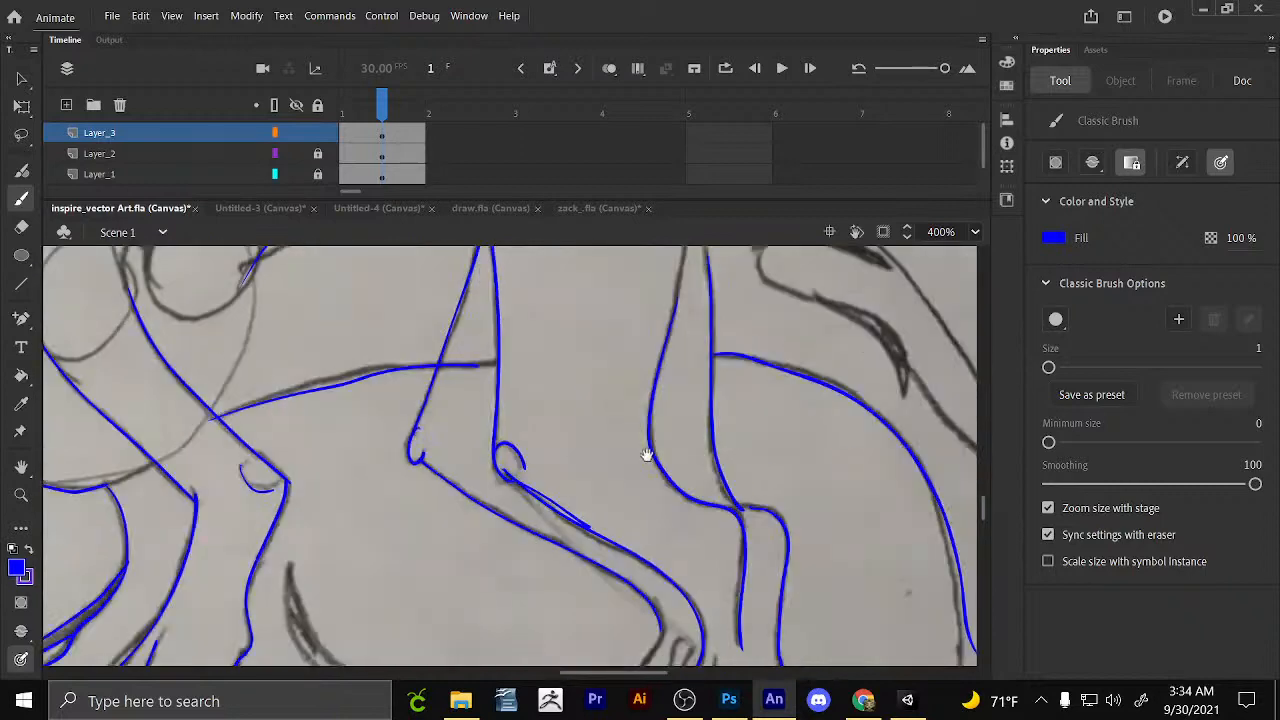
scroll(649, 451, down, 5)
scroll(505, 506, down, 3)
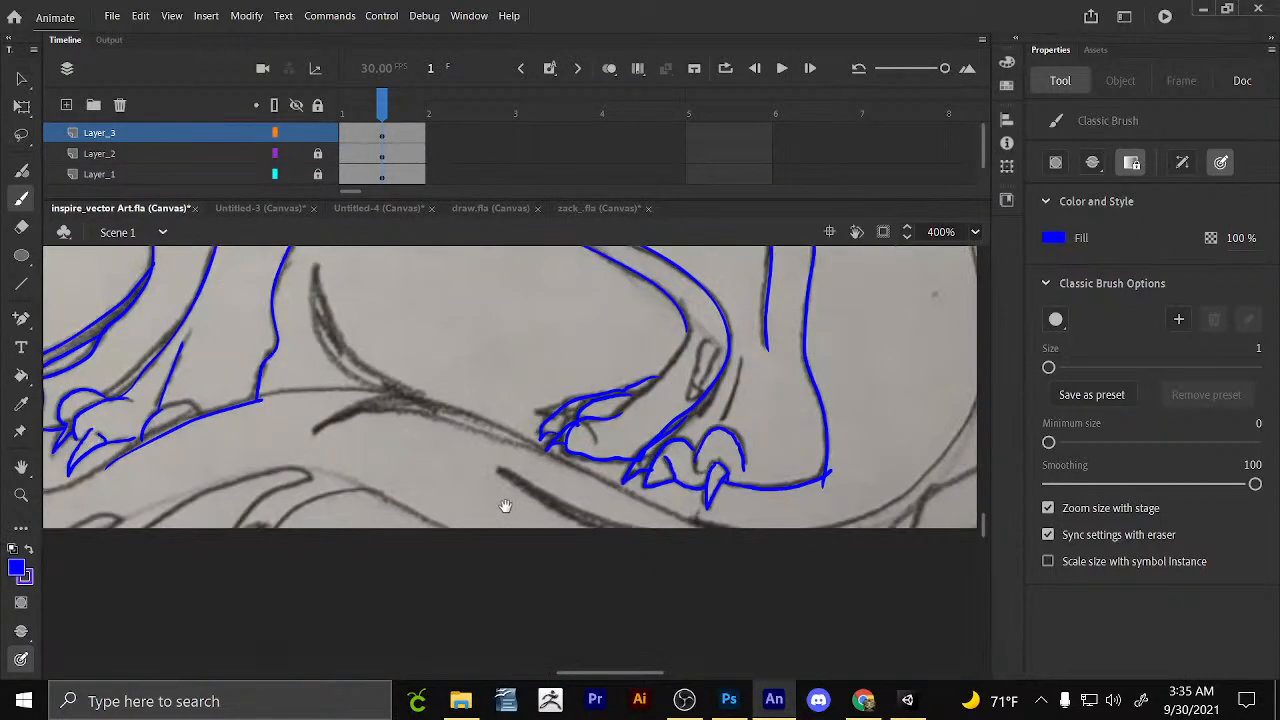
drag(738, 300, 498, 469)
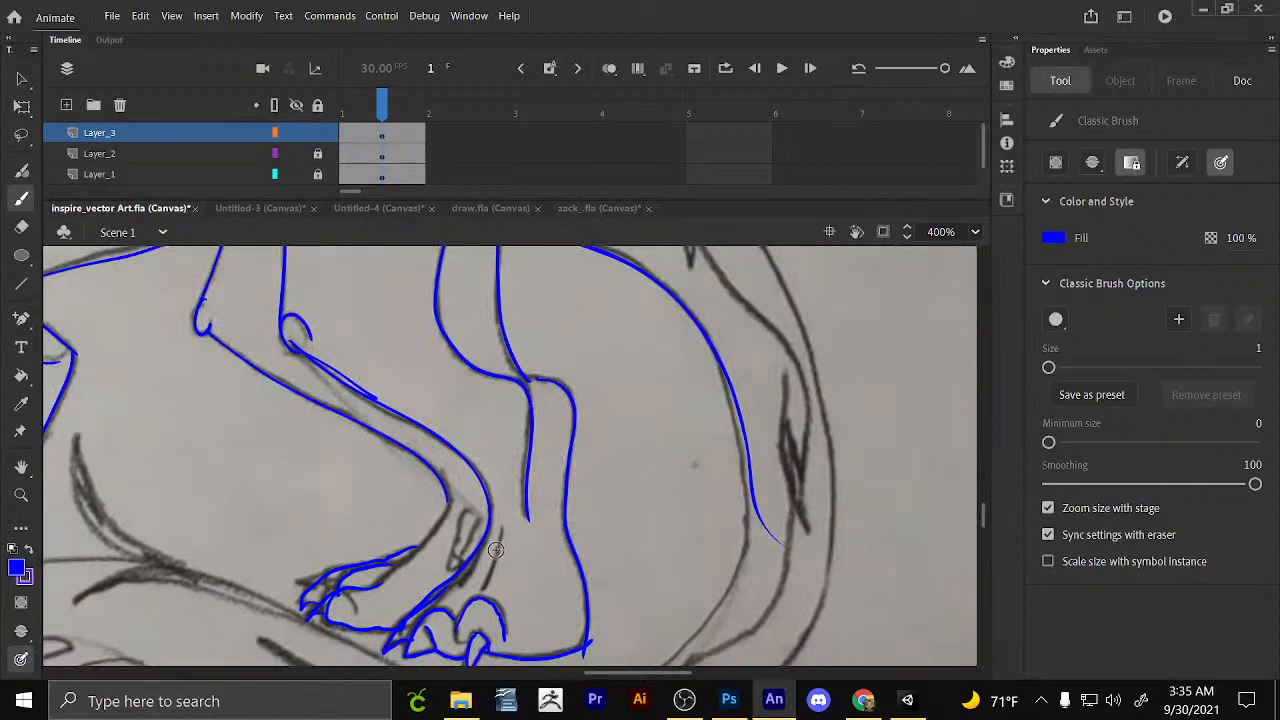
Trace the short ankle line above the hind foot and both edges of the lower long spike at the tail base.
drag(498, 541, 483, 588)
drag(709, 537, 579, 397)
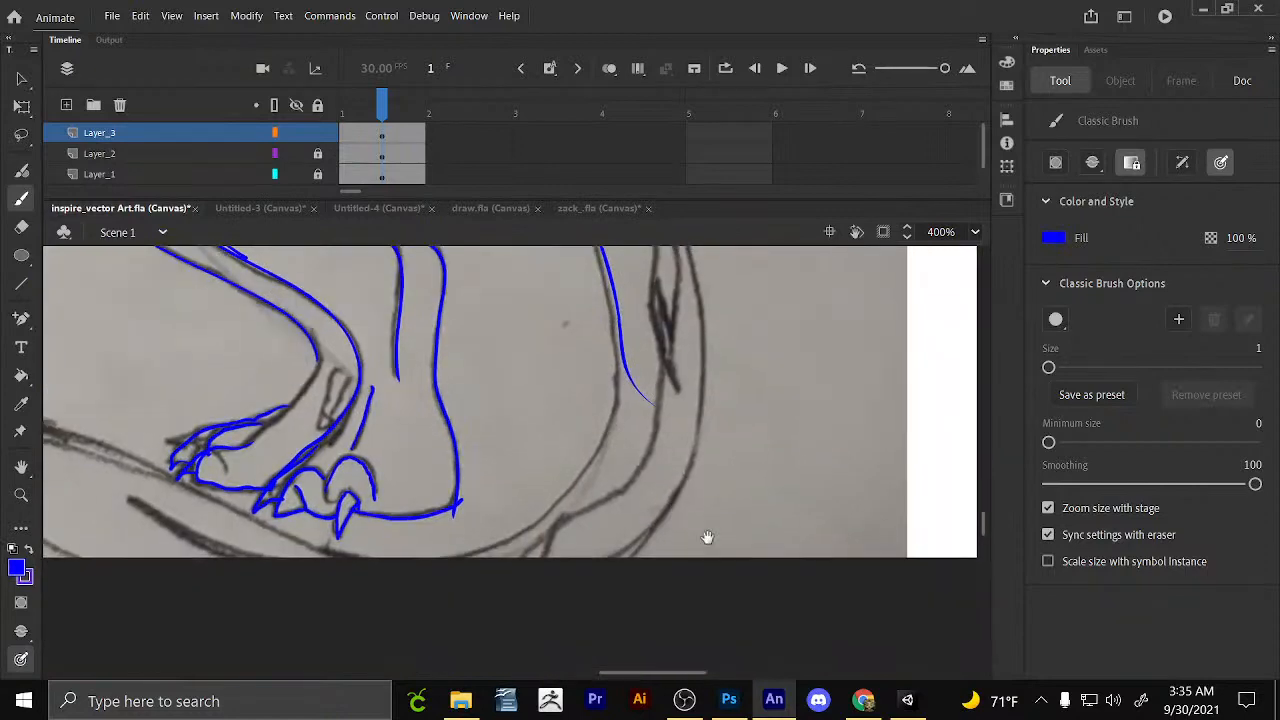
drag(642, 255, 566, 363)
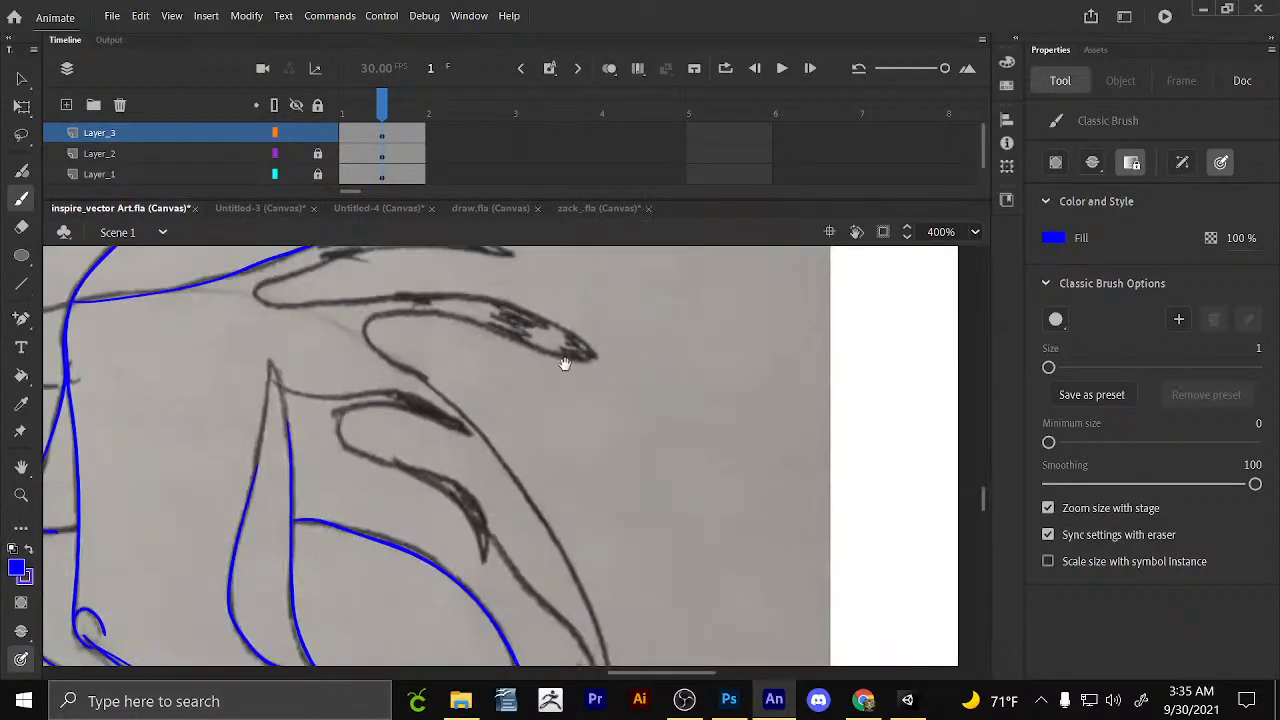
drag(436, 276, 450, 380)
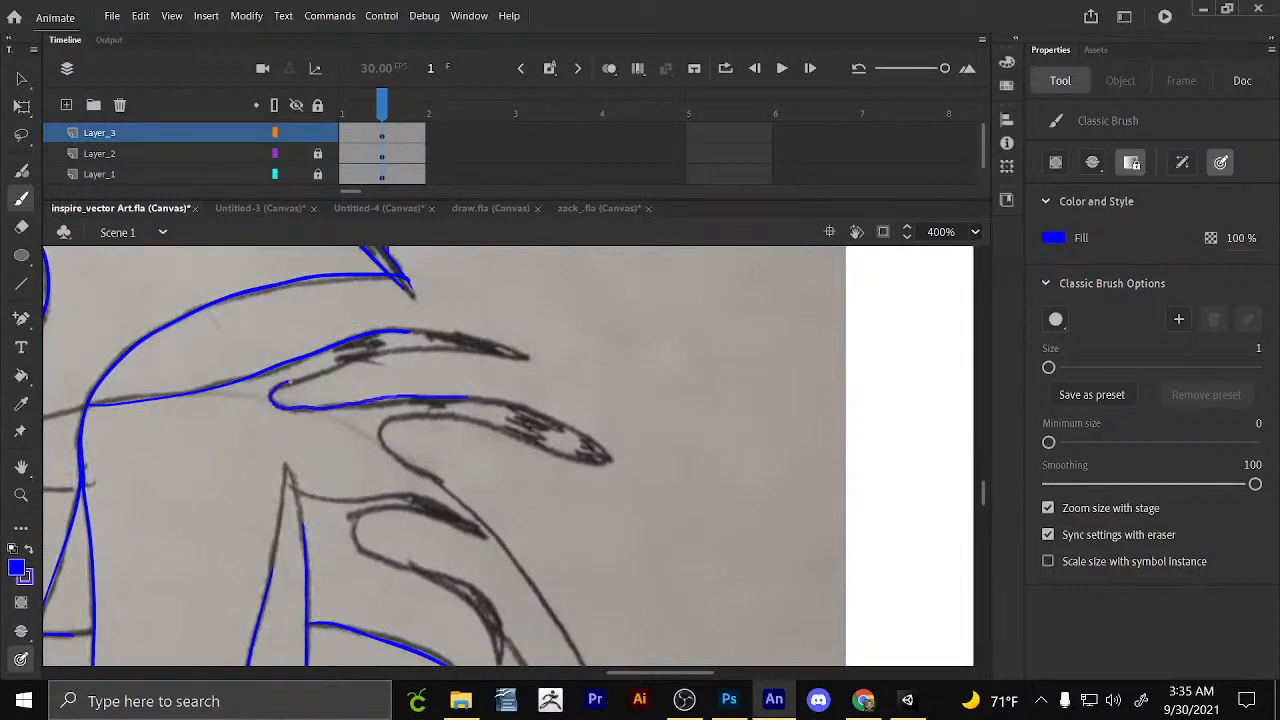
mouse_move(466, 398)
mouse_down()
mouse_move(555, 418)
mouse_move(620, 460)
mouse_up()
mouse_move(382, 420)
mouse_down()
mouse_move(438, 484)
mouse_move(506, 436)
mouse_up()
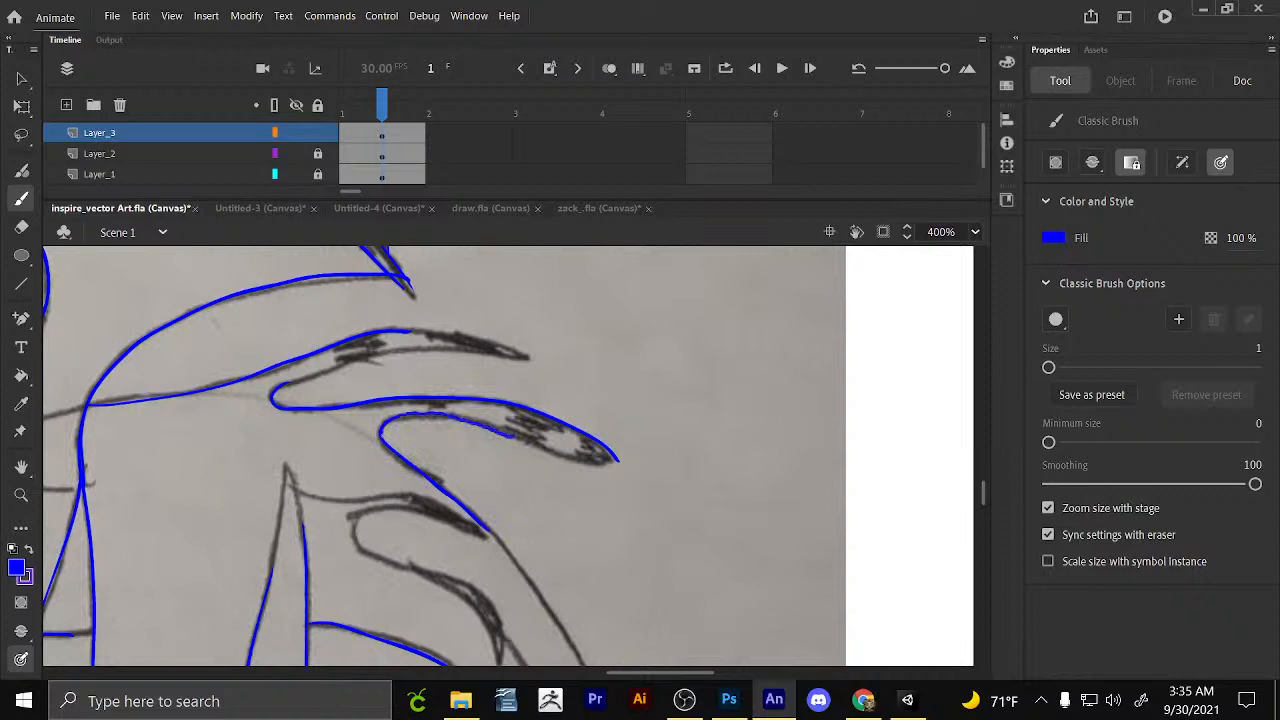
drag(513, 436, 624, 461)
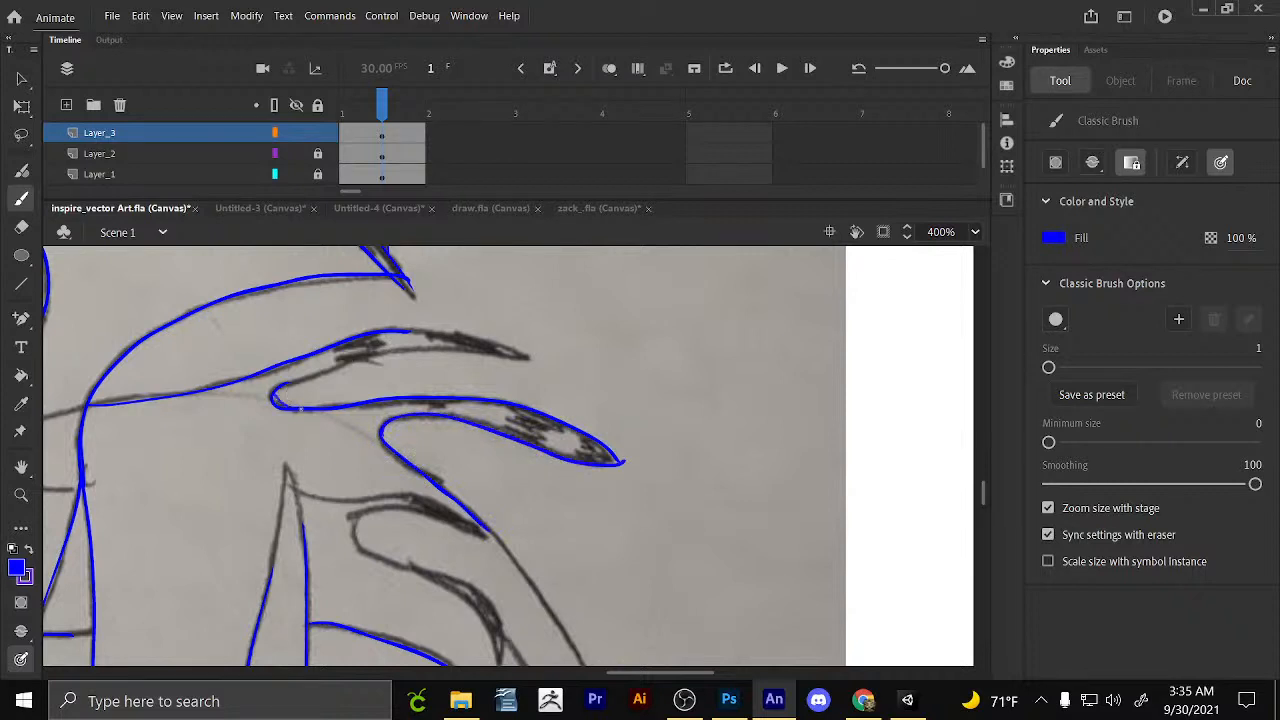
Trace the lower and upper edges of the upper tail-base spike and join the outline at its bend.
drag(290, 382, 510, 356)
drag(388, 326, 530, 358)
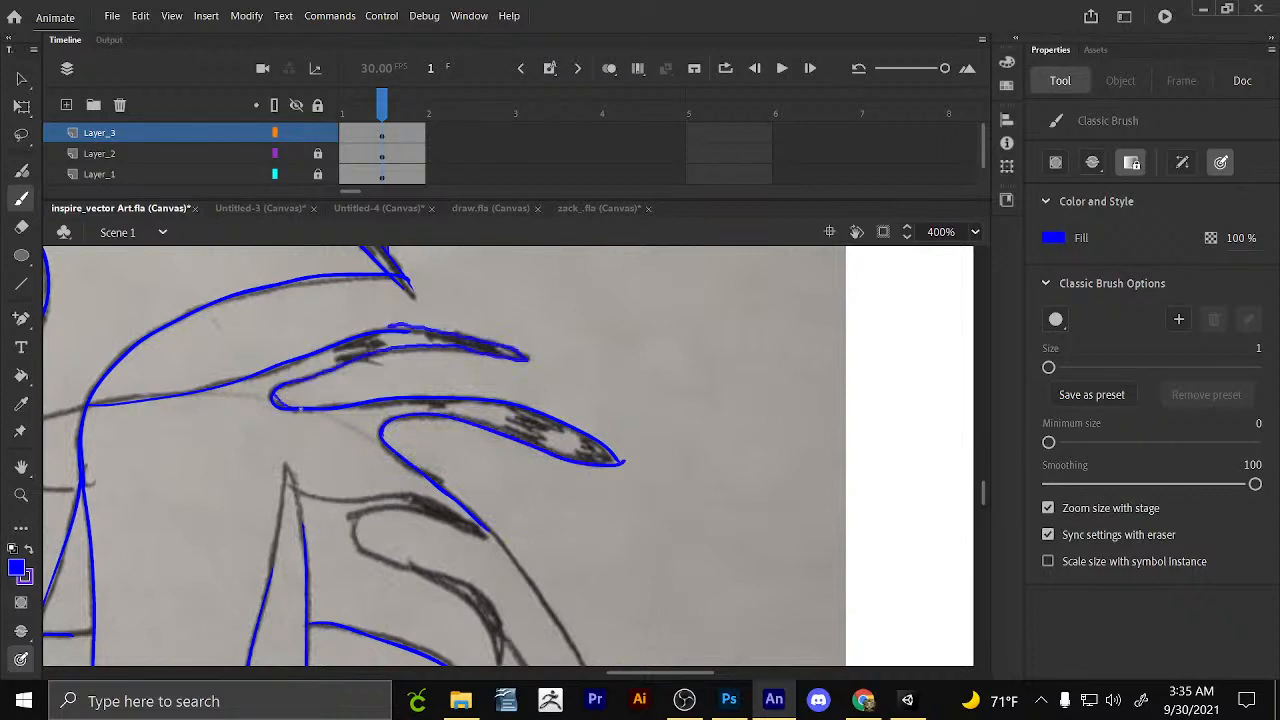
drag(389, 326, 379, 331)
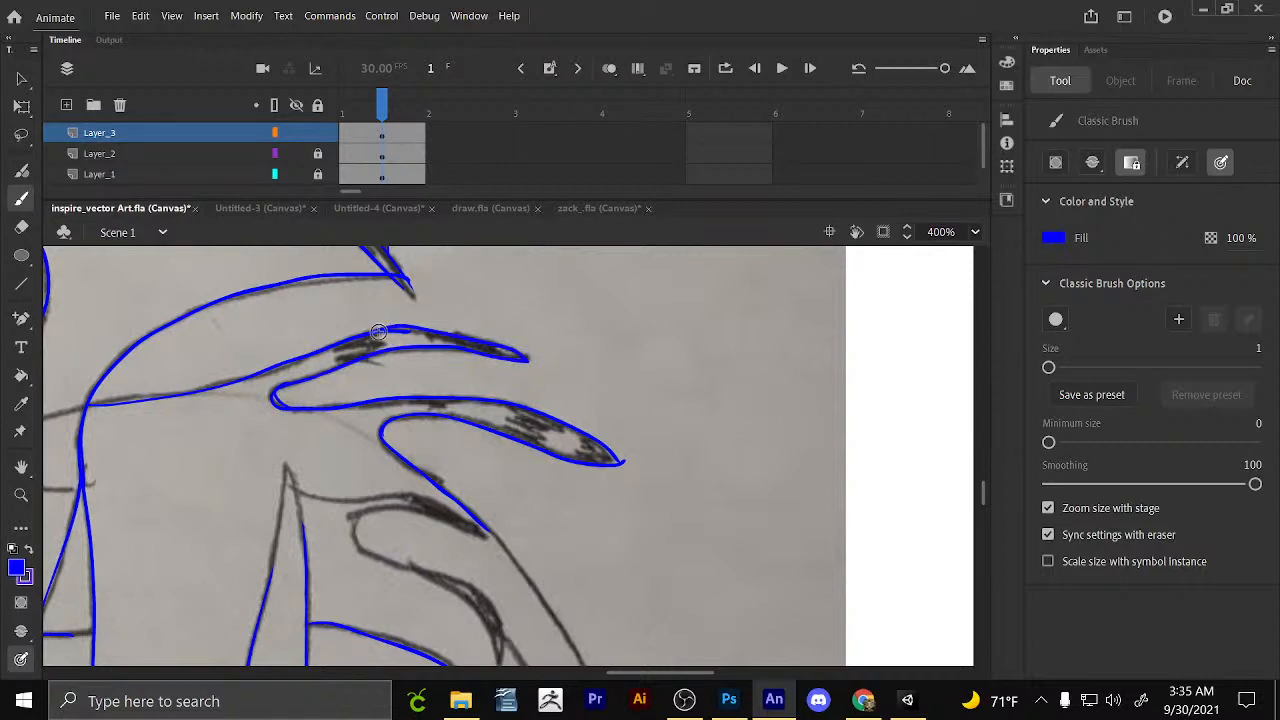
Trace the wing arm's outer edge from wrist to elbow and both edges of the lowest wing finger's inner segment.
drag(480, 374, 836, 708)
mouse_move(436, 403)
mouse_down()
mouse_move(494, 408)
mouse_move(456, 369)
mouse_move(439, 421)
mouse_up()
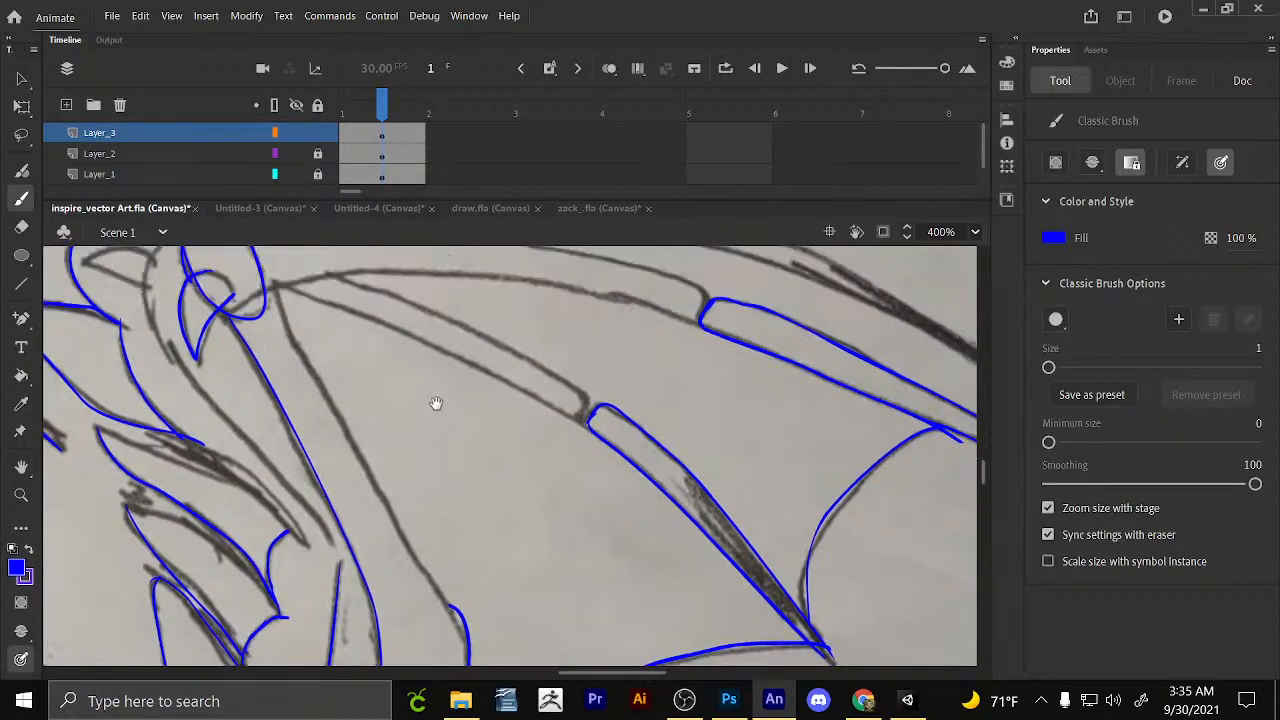
mouse_move(274, 284)
mouse_down()
mouse_move(304, 364)
mouse_move(452, 606)
mouse_up()
drag(590, 260, 429, 378)
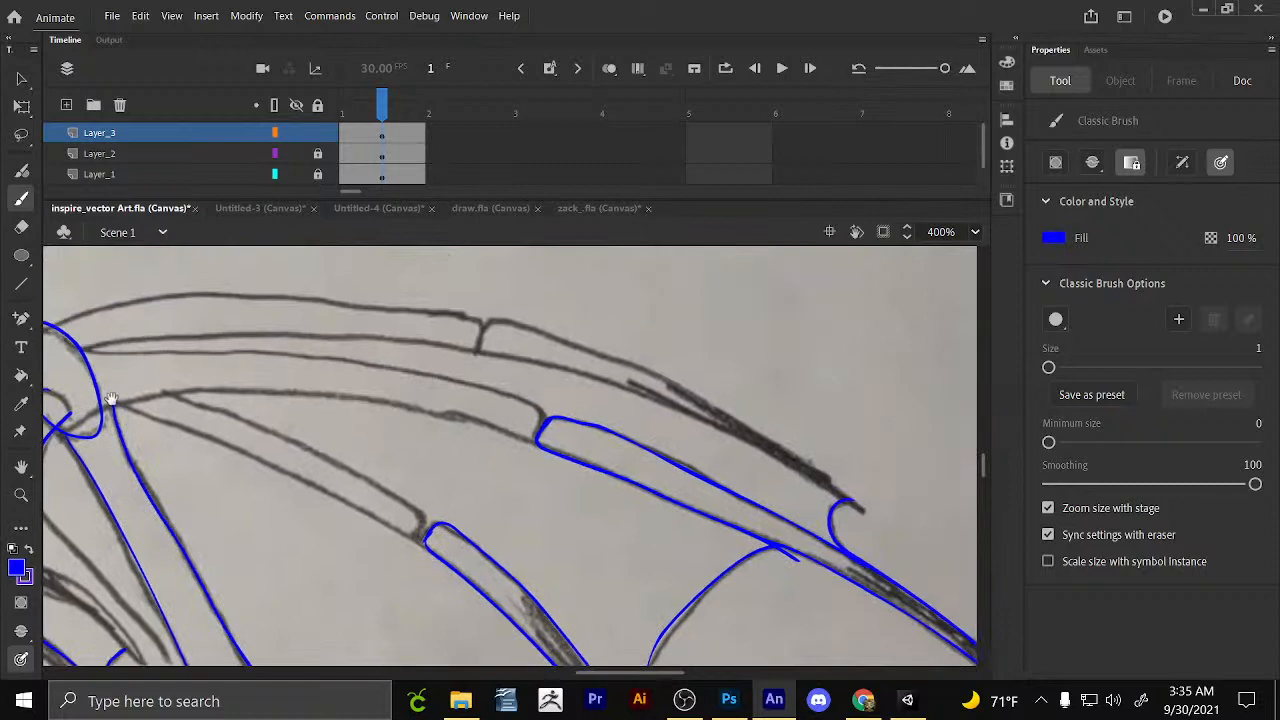
drag(114, 403, 425, 543)
drag(165, 393, 416, 502)
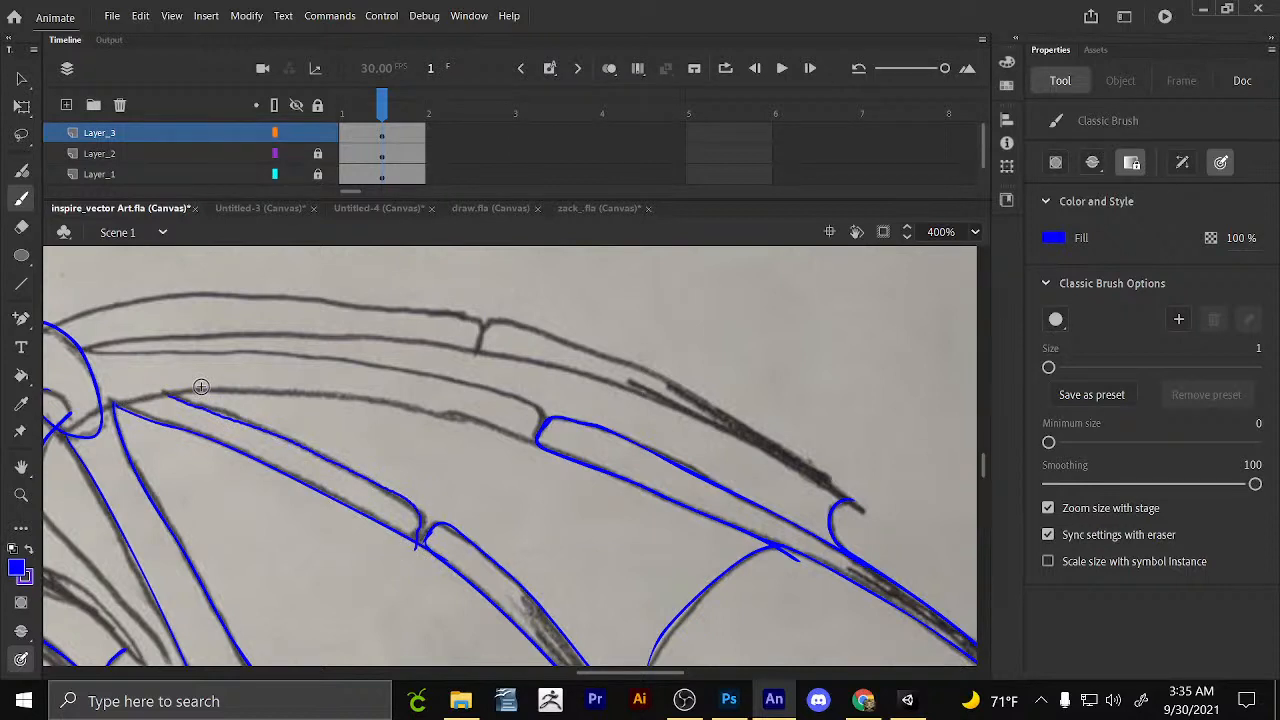
Trace the top wing finger's upper edge from the wrist across the joint toward the tip.
drag(201, 386, 281, 486)
mouse_move(140, 424)
mouse_down()
mouse_move(305, 397)
mouse_move(562, 424)
mouse_up()
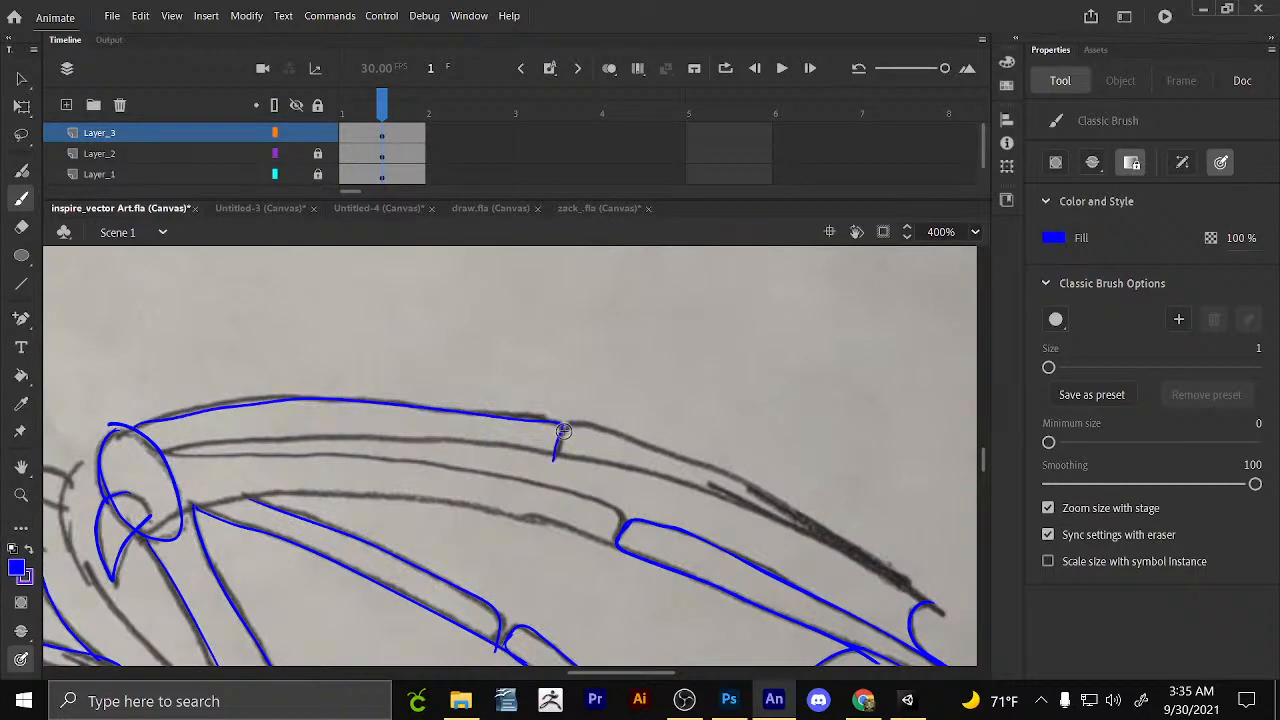
drag(563, 430, 888, 566)
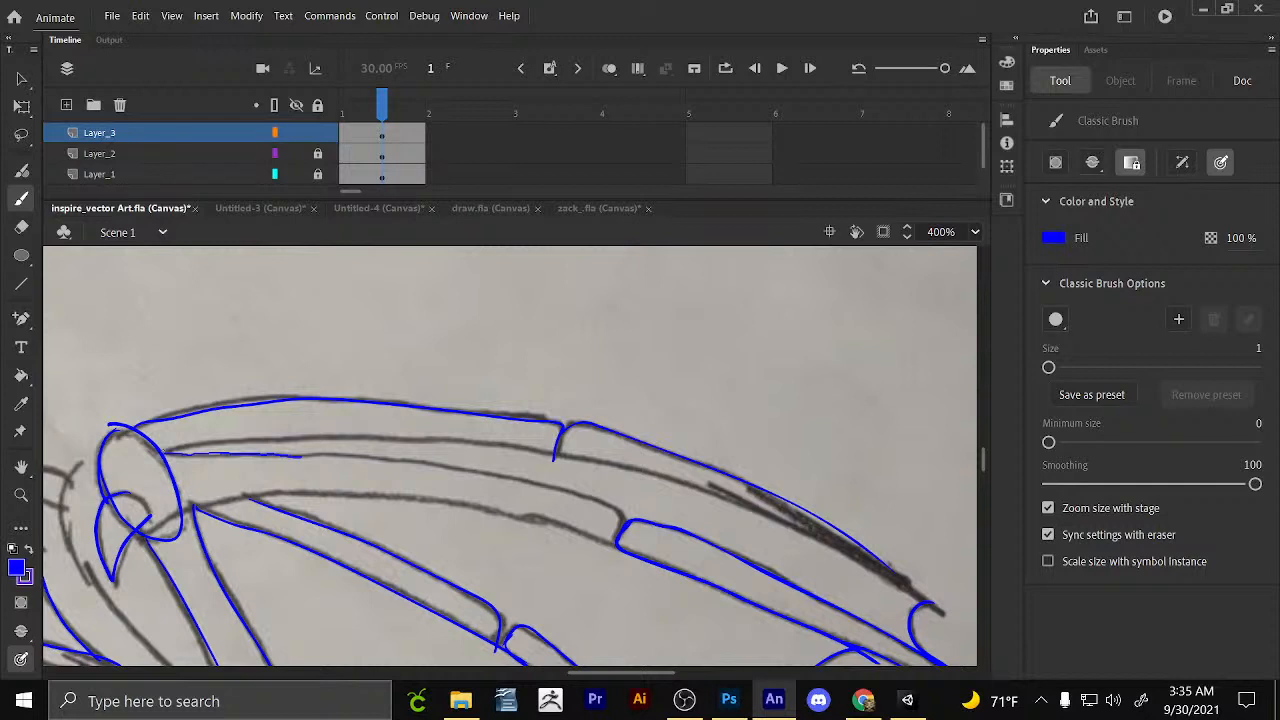
Trace the upper and lower edges of the middle wing finger's inner segment from the wrist to its joint.
drag(300, 456, 628, 515)
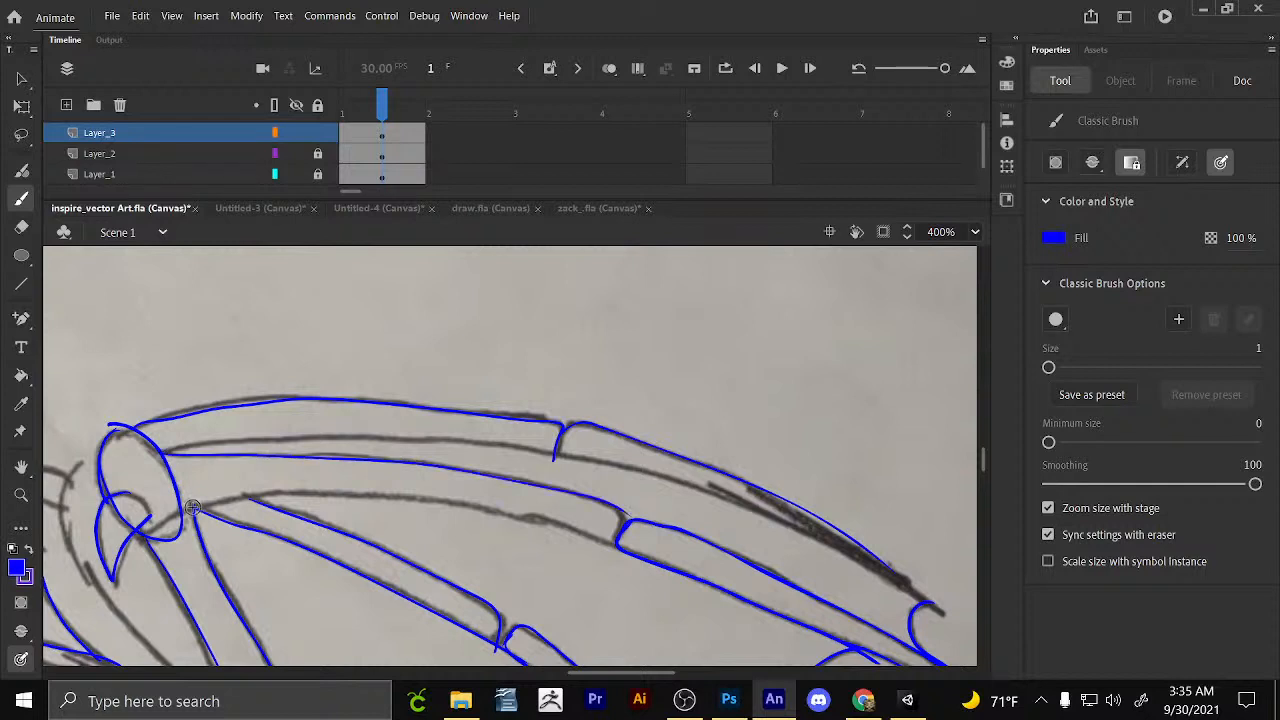
drag(192, 508, 421, 493)
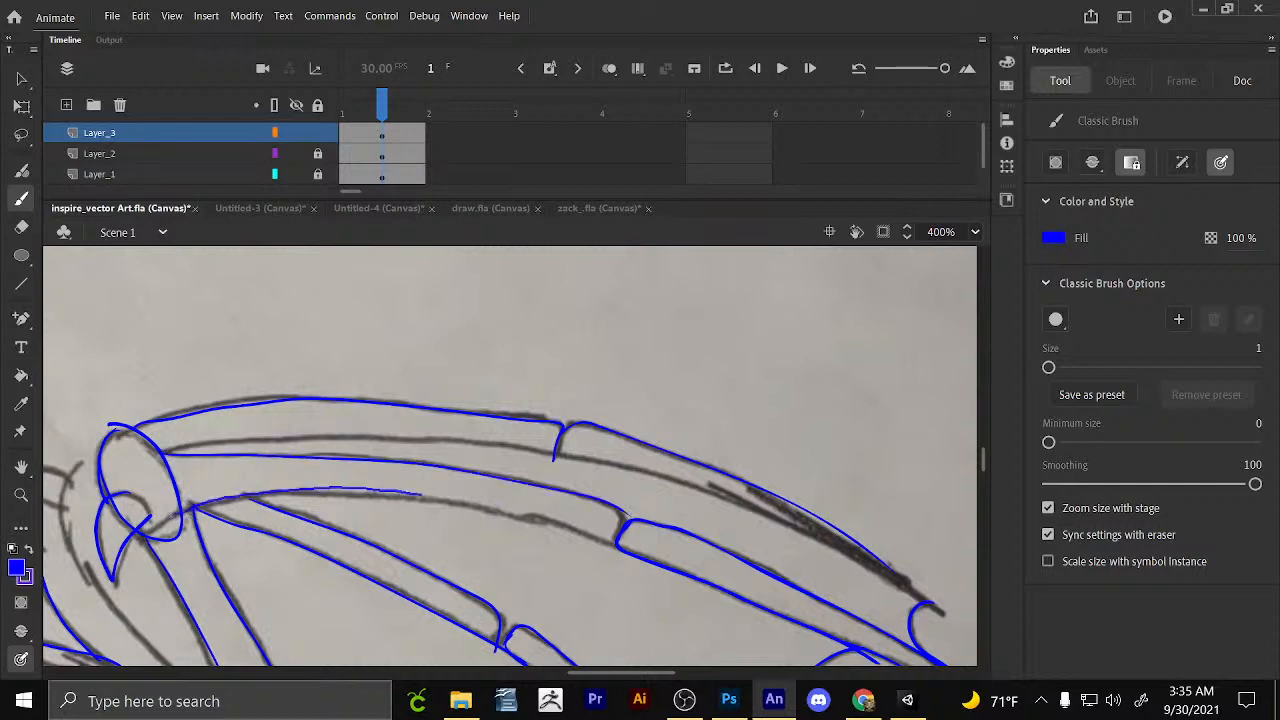
drag(421, 493, 646, 553)
Trace the head details: the nose horn's rear edge and jagged base, the brow line and the rear horn's lower edges.
drag(99, 399, 344, 250)
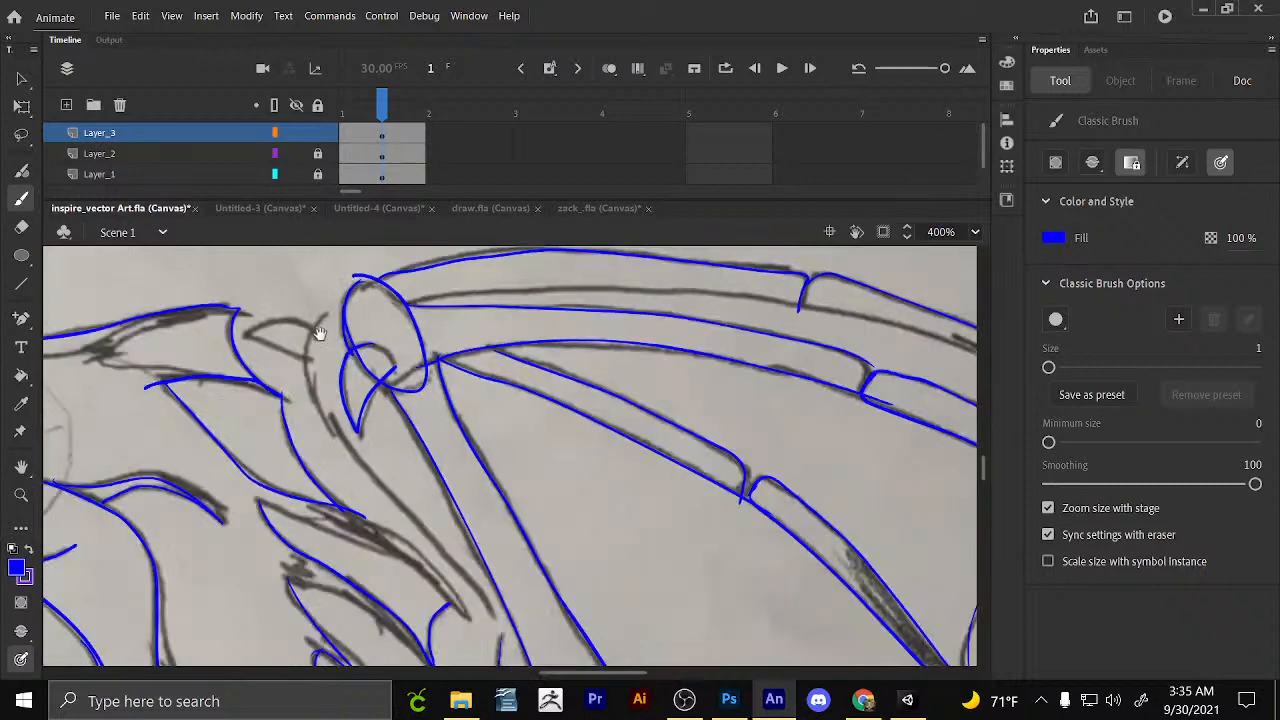
drag(318, 333, 679, 313)
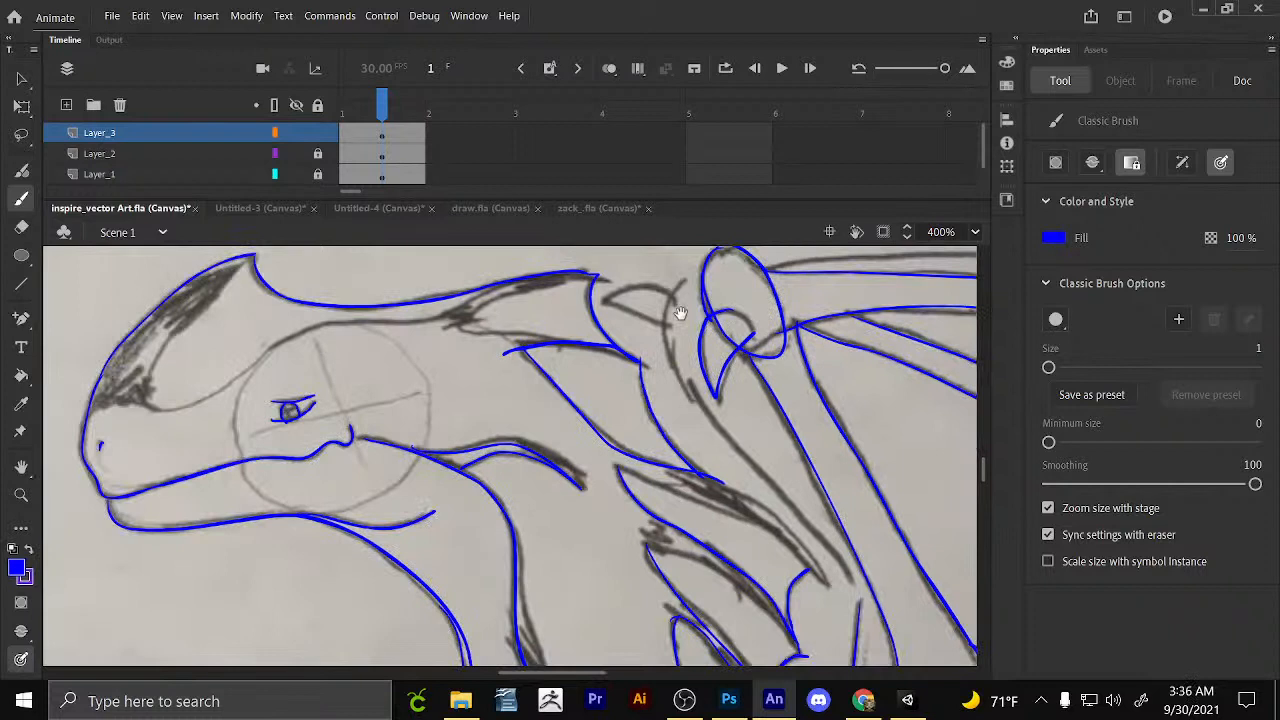
drag(258, 253, 148, 402)
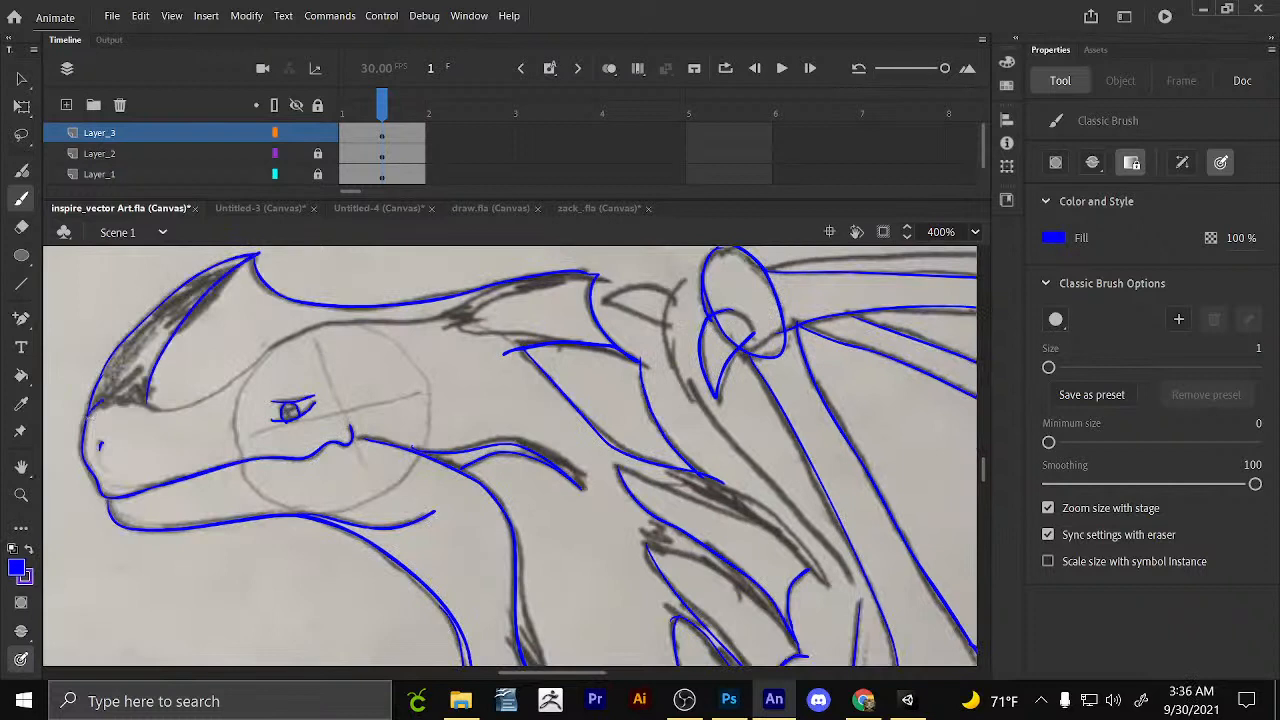
mouse_move(597, 457)
mouse_down()
mouse_move(551, 431)
mouse_move(575, 459)
mouse_move(632, 434)
mouse_up()
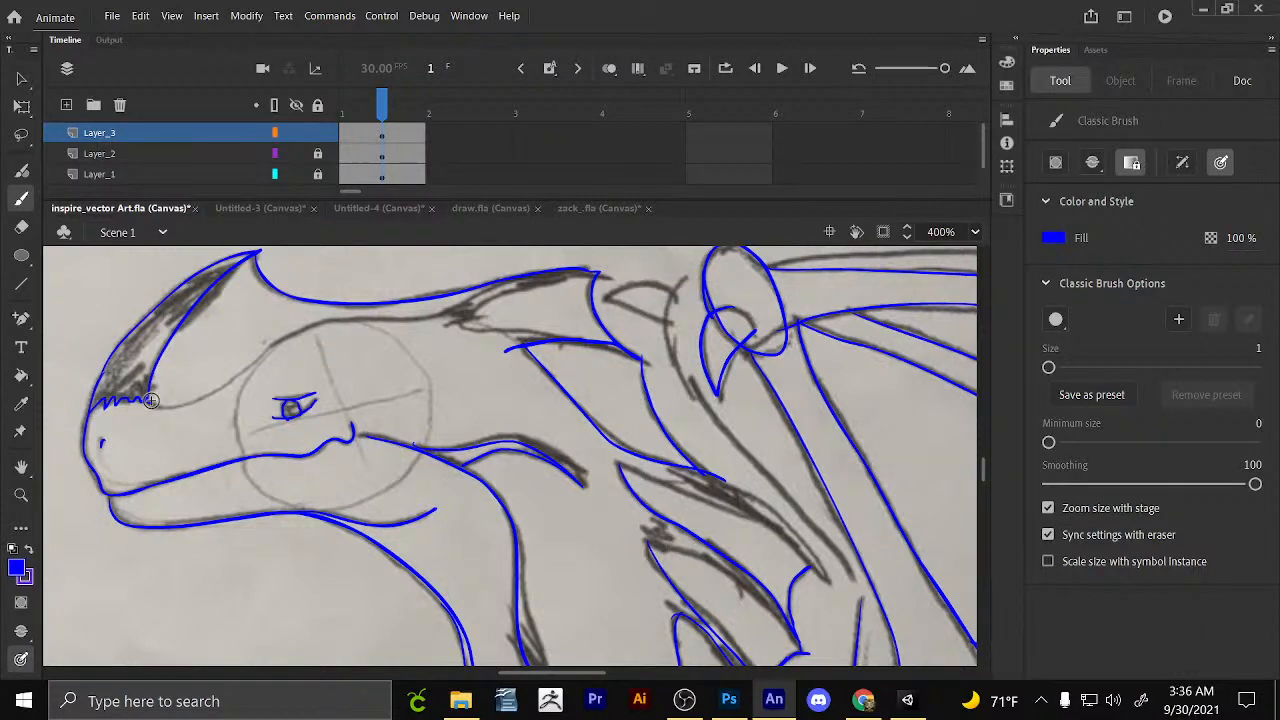
drag(858, 396, 690, 430)
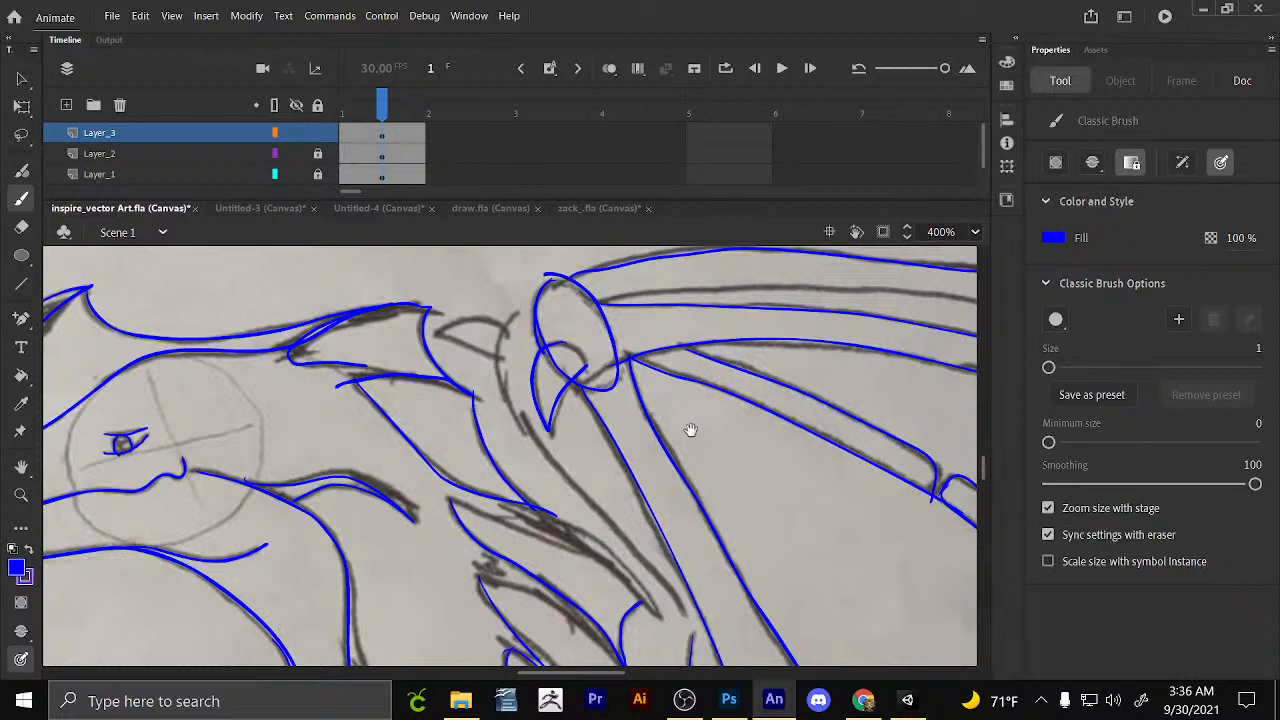
Trace the top wing finger's lower edge from the wrist past the joint to the tip.
drag(687, 662, 546, 466)
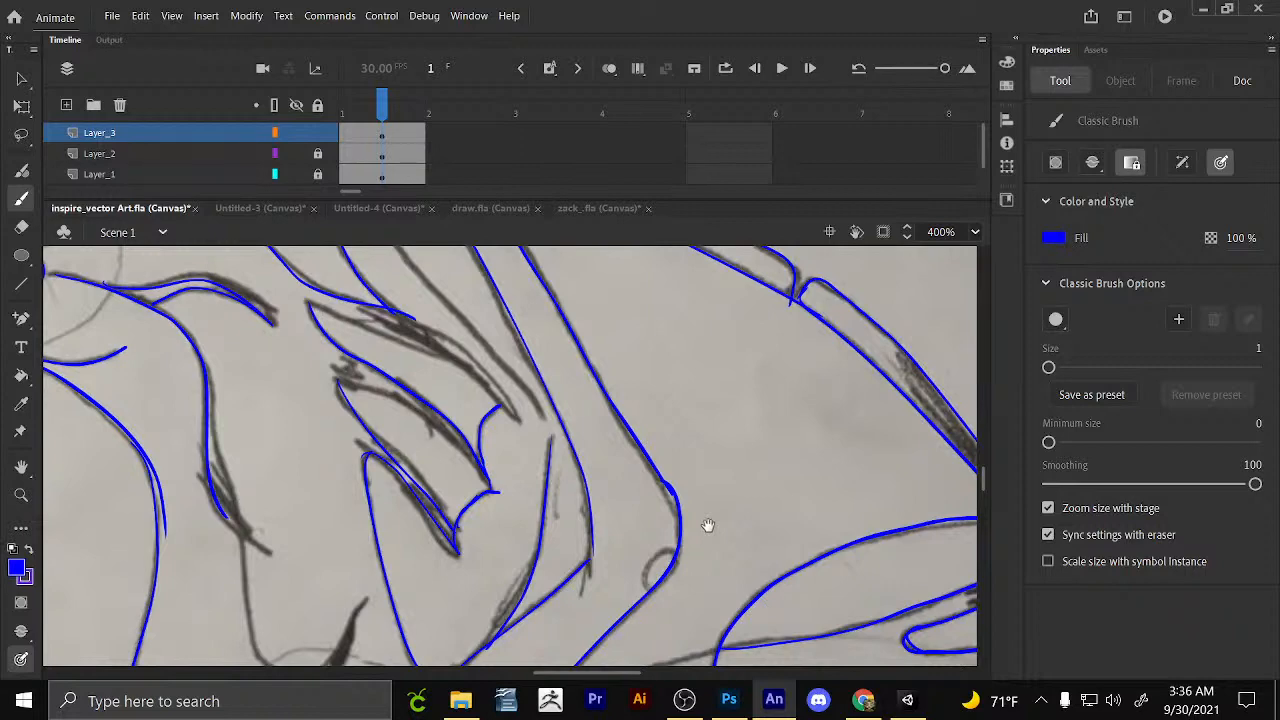
drag(707, 525, 377, 429)
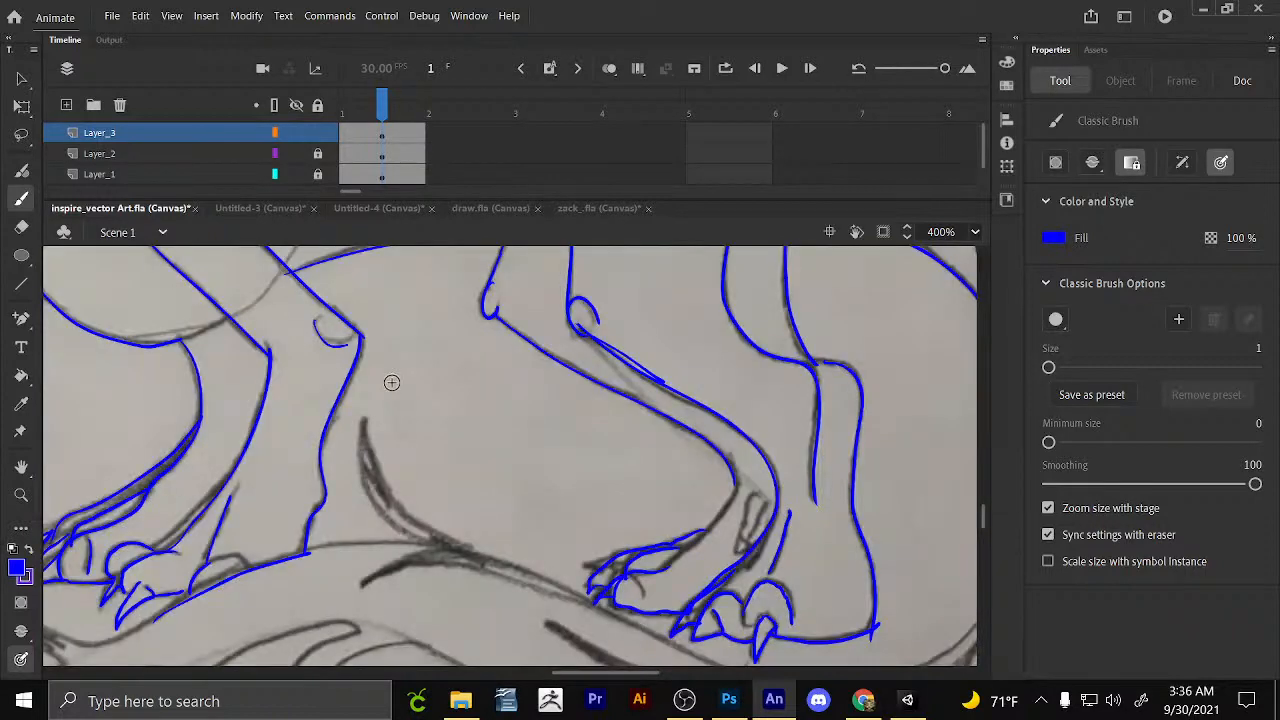
drag(680, 265, 569, 398)
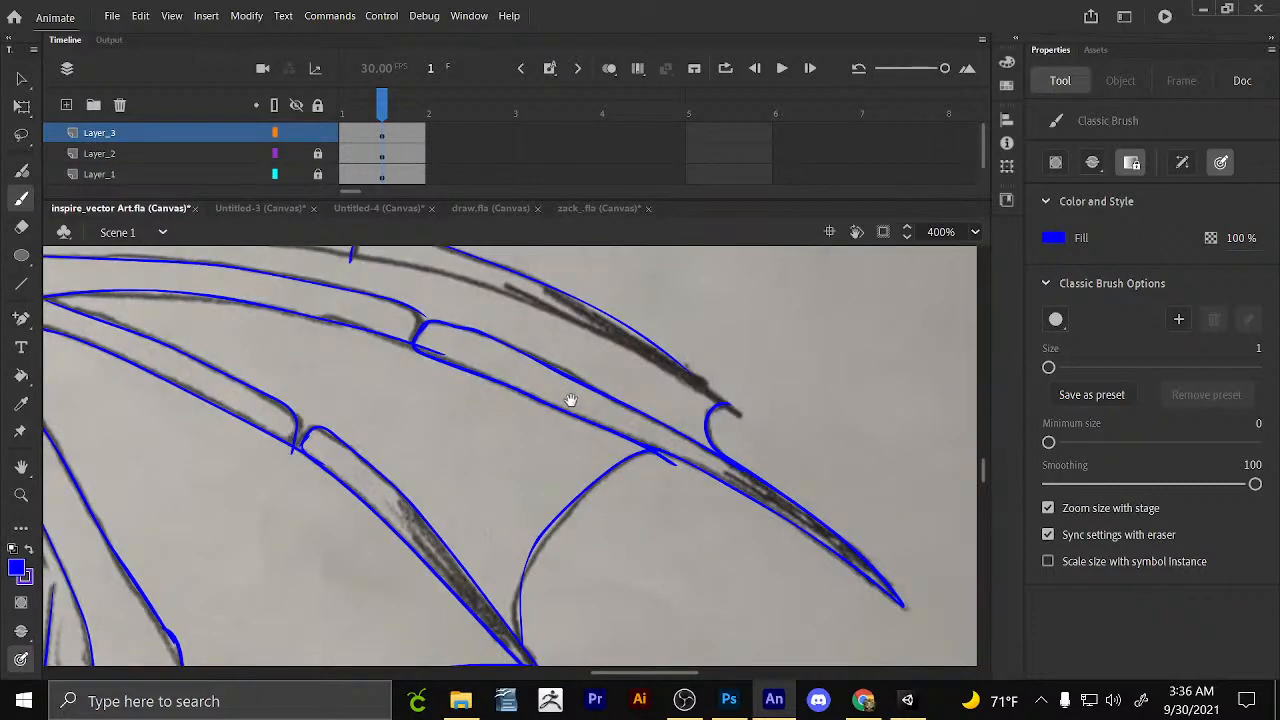
drag(469, 330, 734, 415)
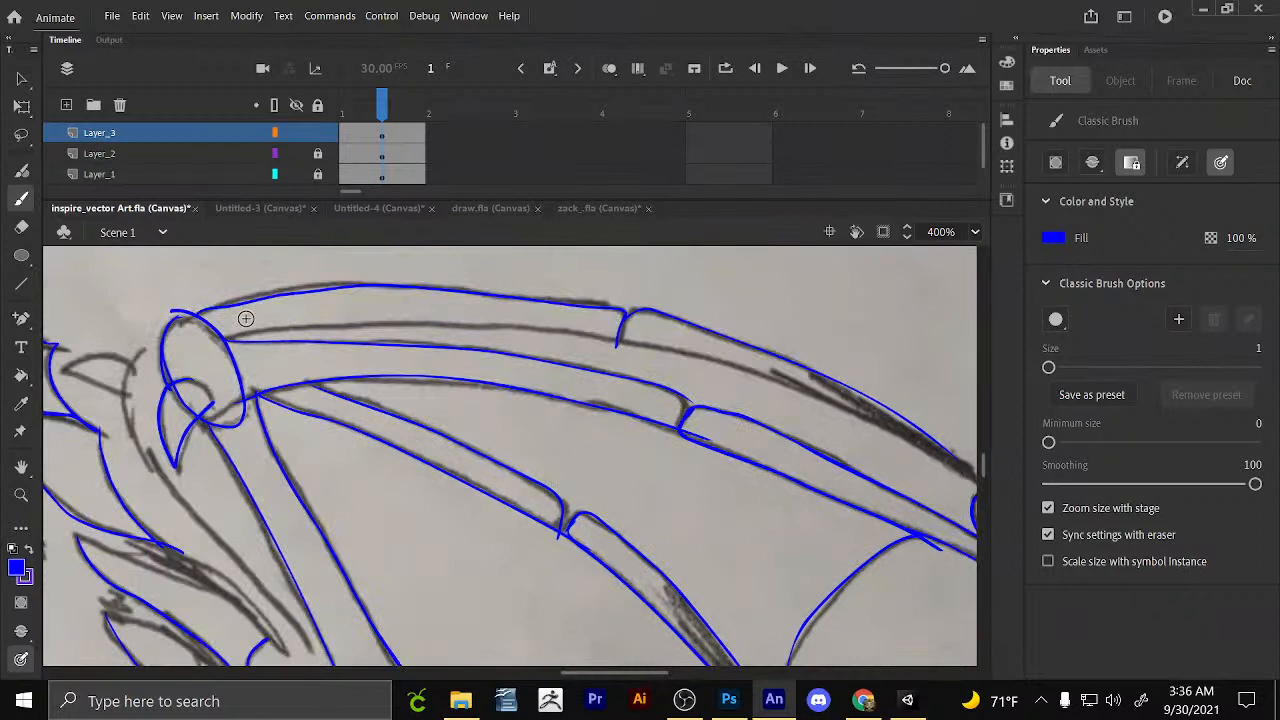
mouse_move(228, 339)
mouse_down()
mouse_move(337, 325)
mouse_move(530, 331)
mouse_move(706, 361)
mouse_up()
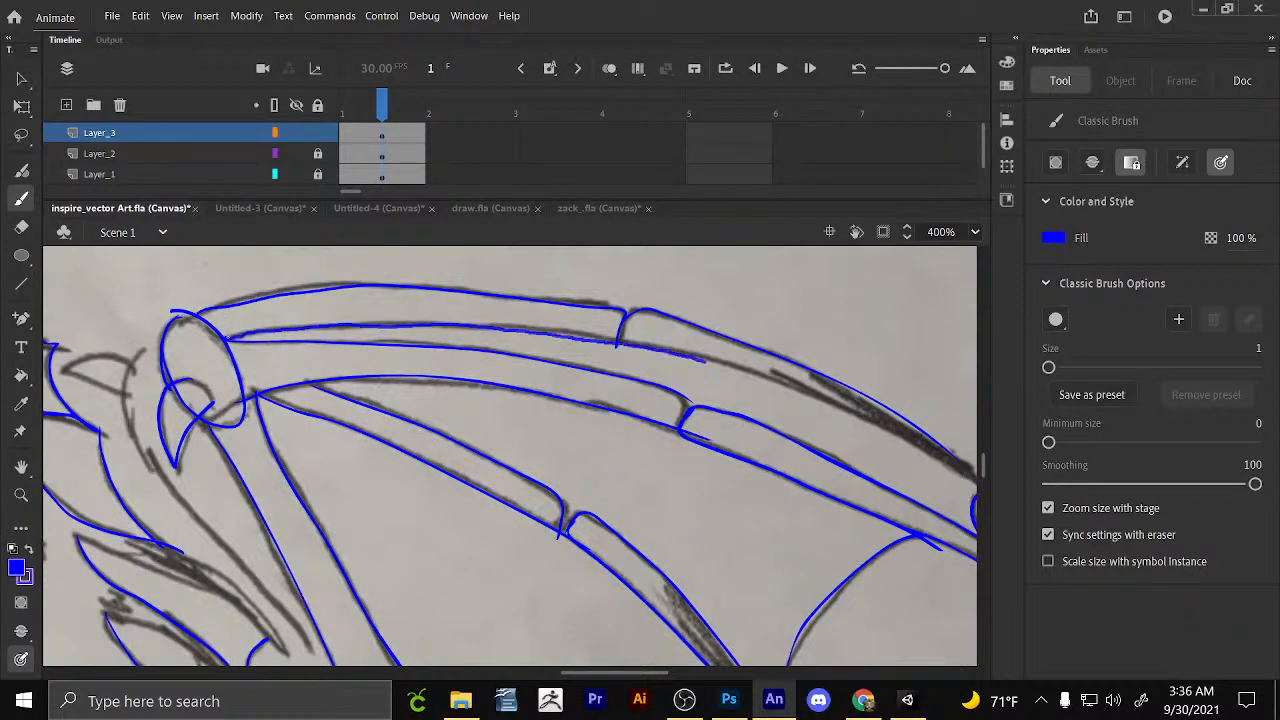
drag(706, 361, 975, 478)
Trace both sides of the pointed peak above the rear hind leg, joining them to the existing leg lines.
mouse_move(475, 524)
mouse_down()
mouse_move(588, 485)
mouse_move(603, 379)
mouse_up()
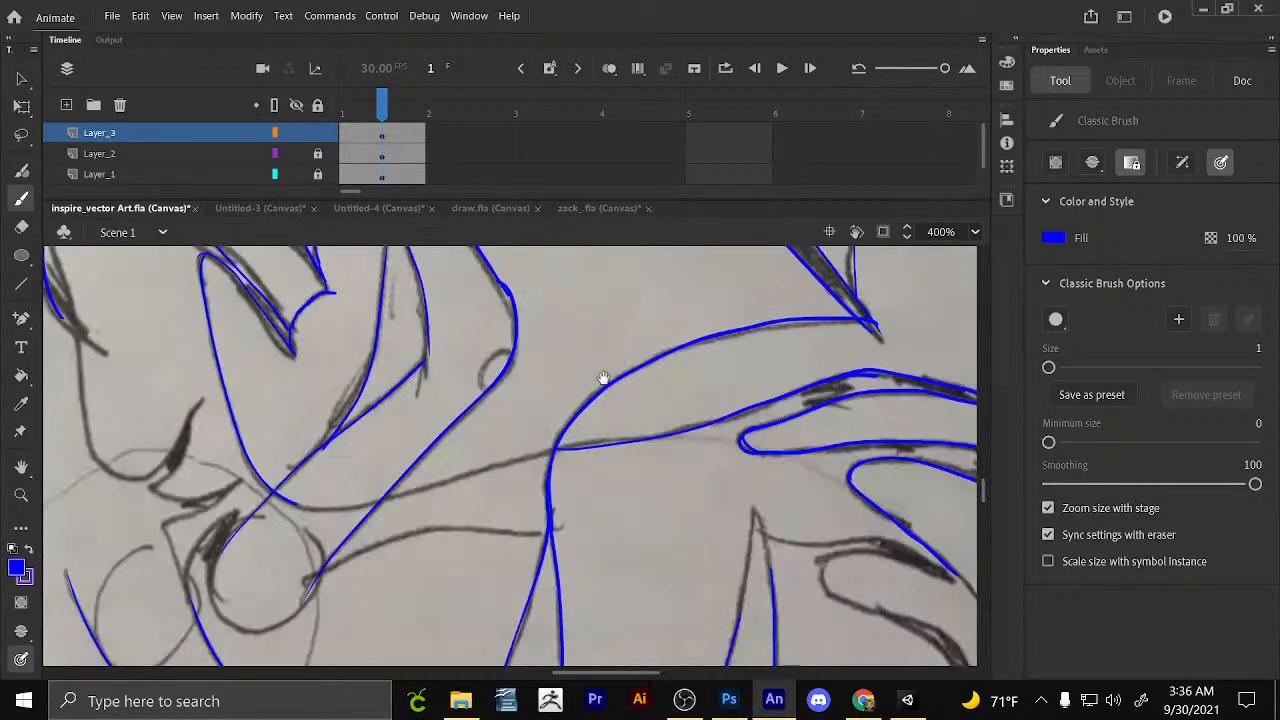
drag(603, 379, 433, 222)
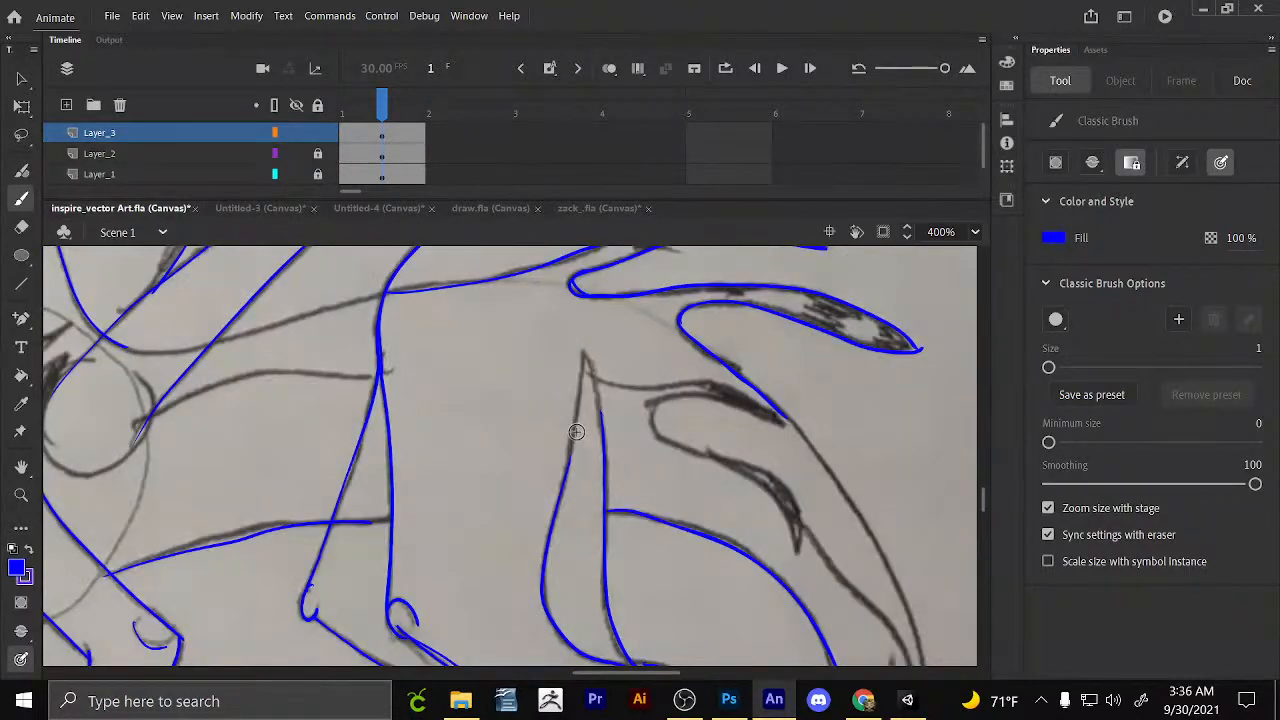
drag(571, 458, 585, 348)
drag(585, 348, 607, 455)
Trace the two curved spikes between the hind leg's peak and the tail, including the rounded notch between them.
drag(588, 368, 784, 424)
drag(784, 424, 690, 401)
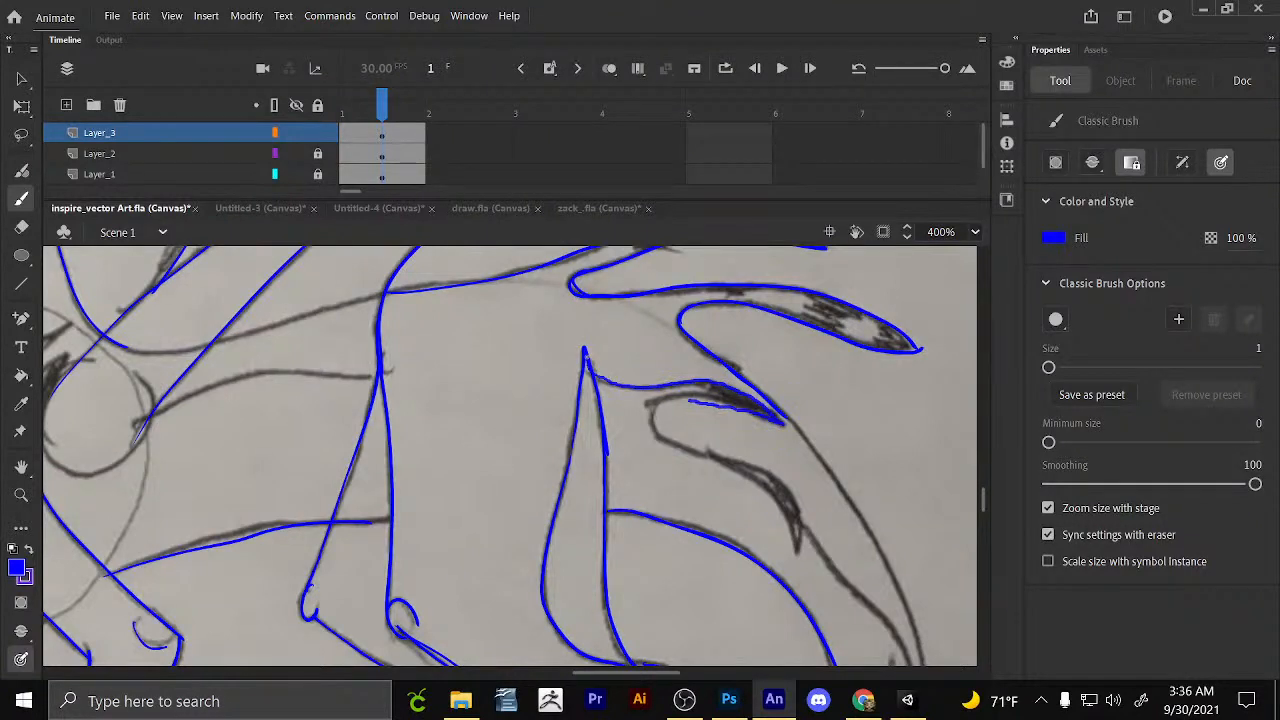
drag(690, 401, 692, 449)
drag(746, 458, 300, 428)
drag(240, 418, 300, 428)
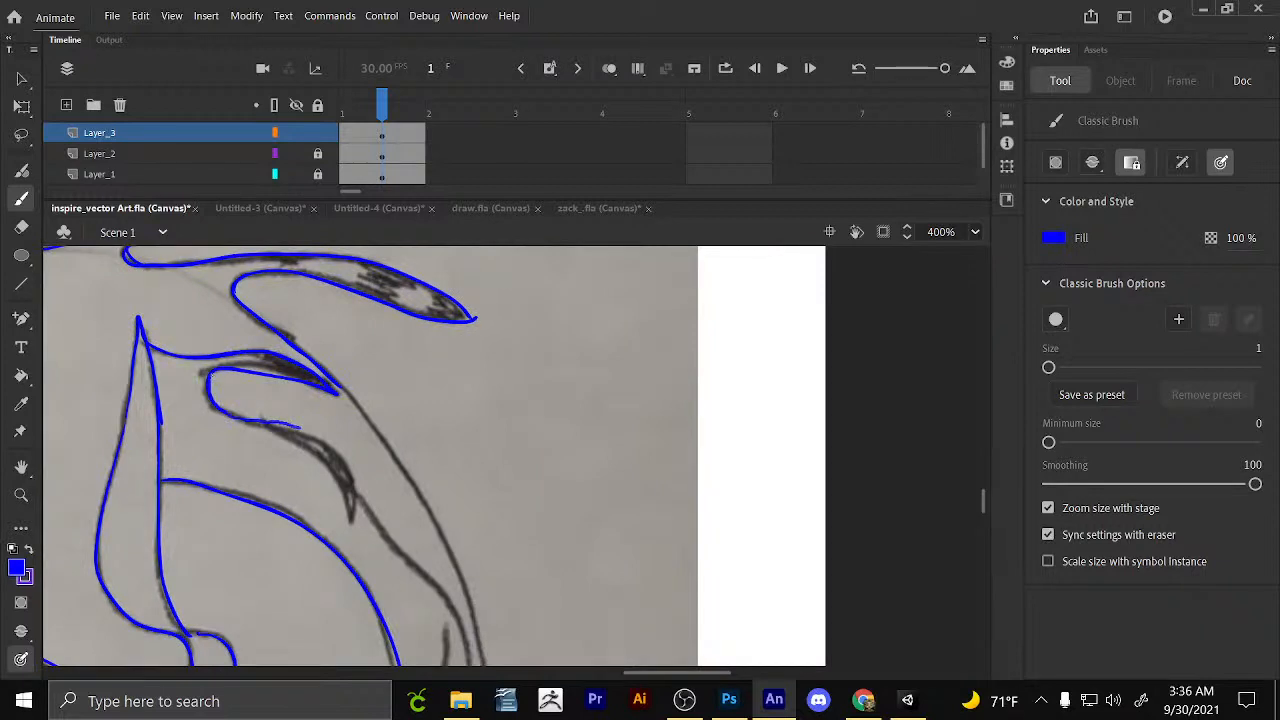
drag(300, 428, 356, 518)
drag(270, 425, 356, 518)
Trace the tail's outer edge down from the spikes, the narrow spike inside its curve and the edge below that spike.
drag(340, 388, 439, 525)
drag(439, 525, 332, 492)
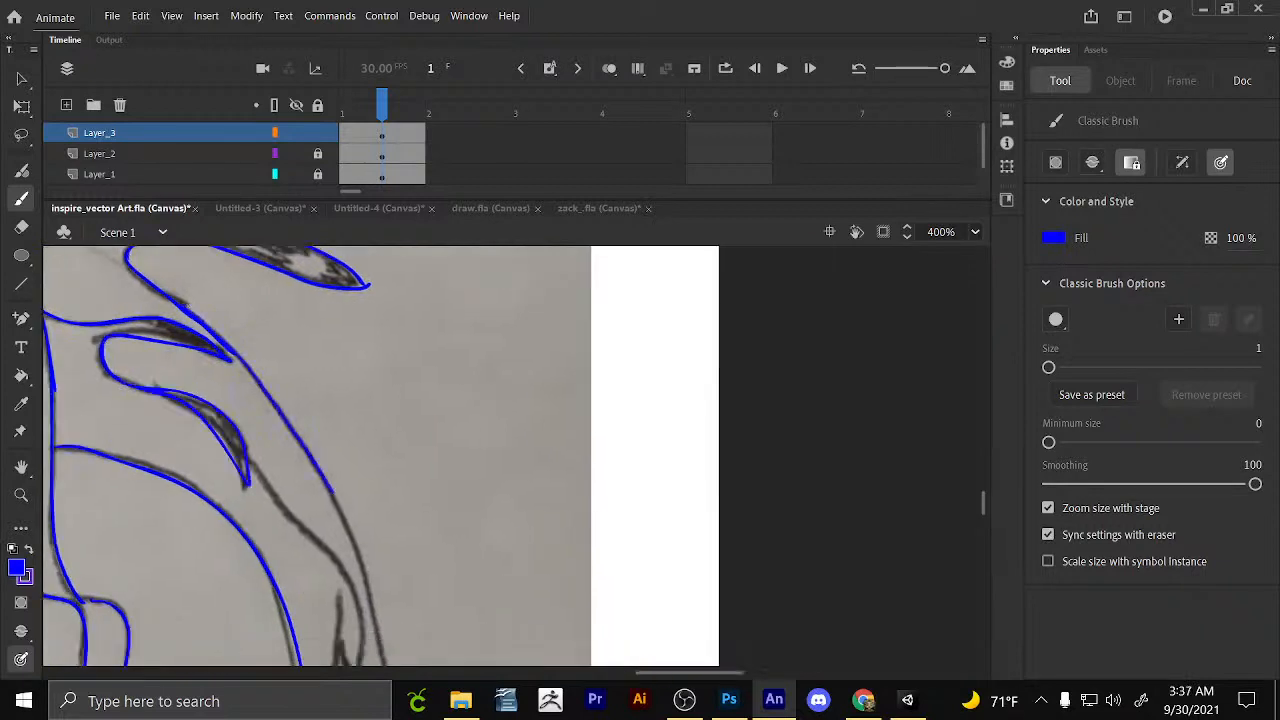
drag(332, 492, 389, 665)
drag(411, 650, 502, 482)
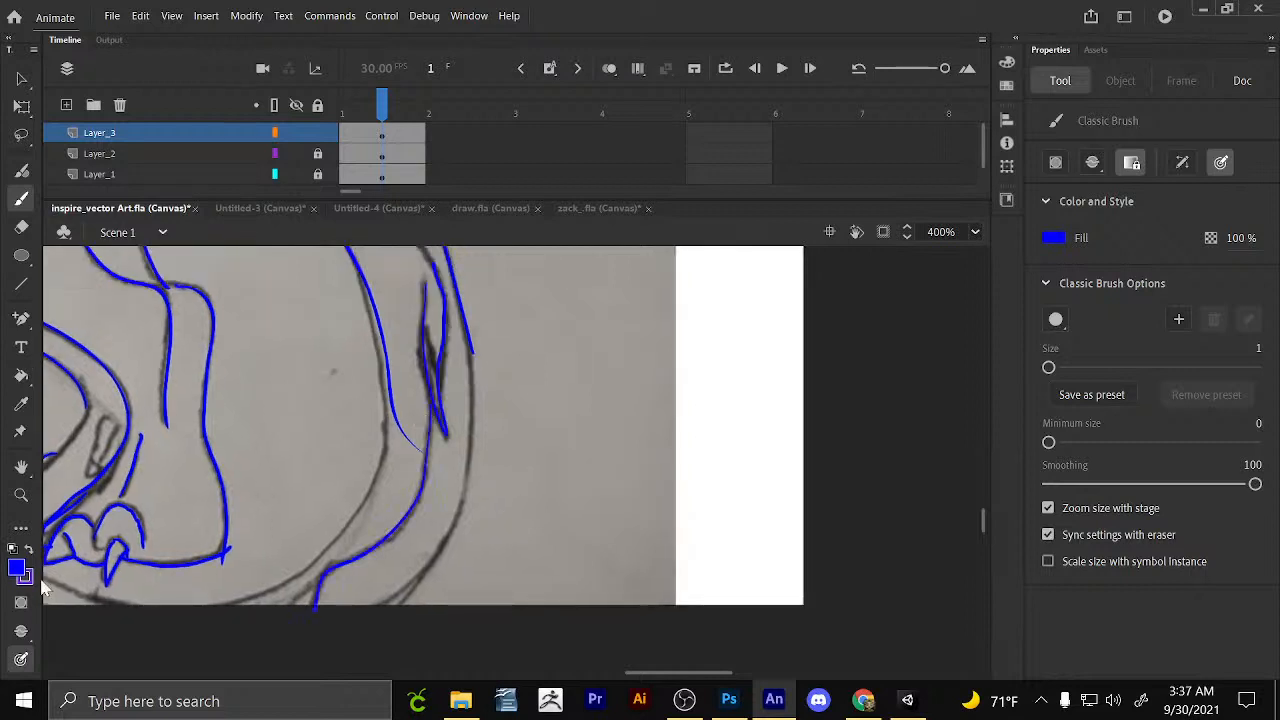
drag(70, 535, 223, 509)
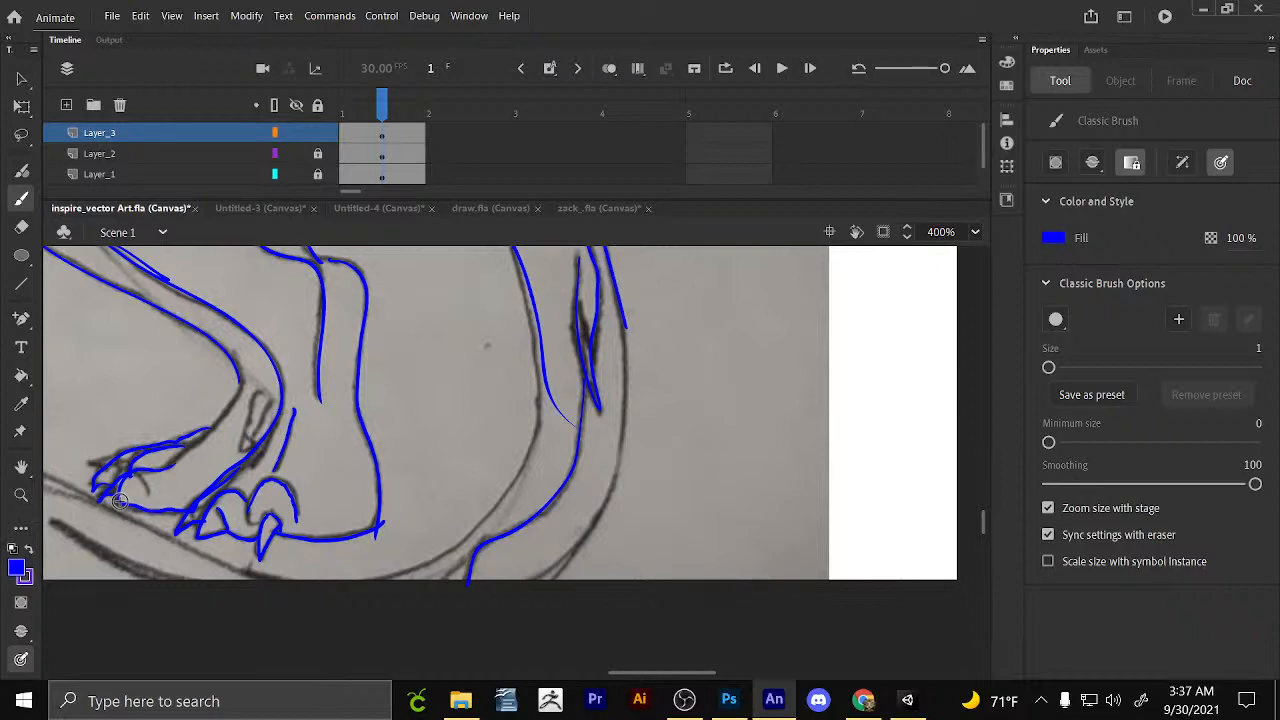
drag(119, 501, 138, 413)
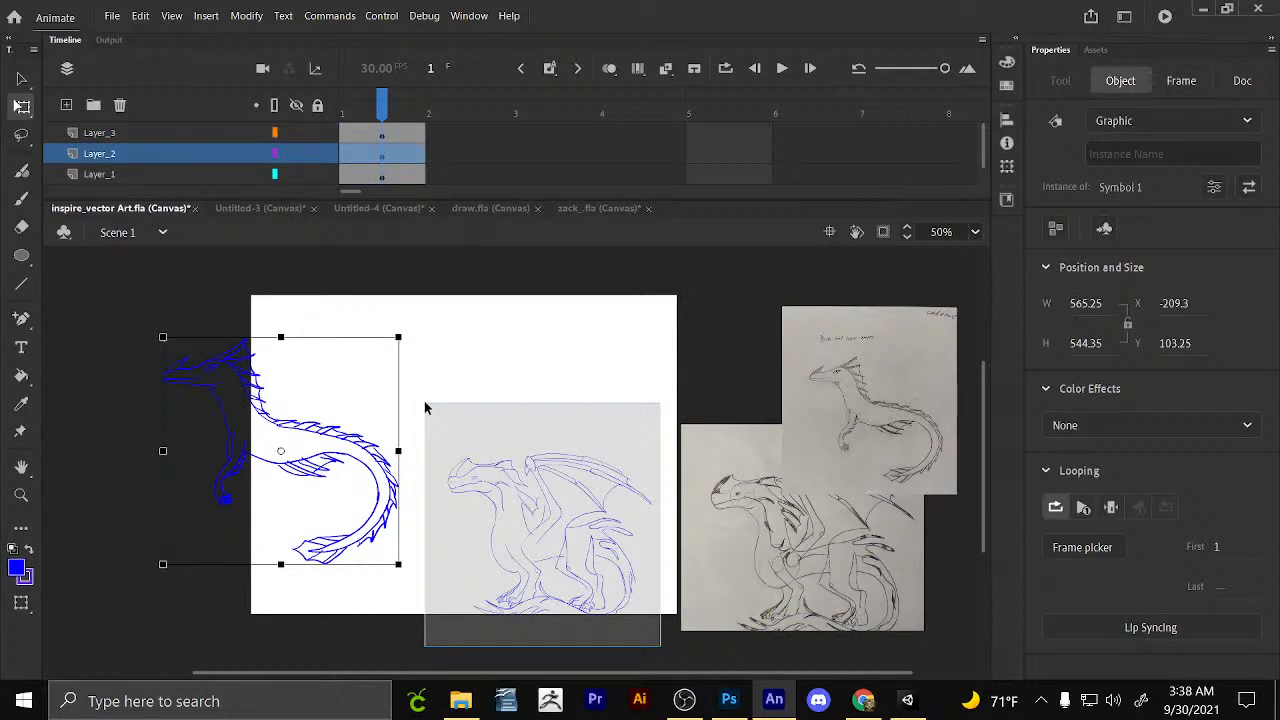
Delete the scanned wingless dragon sketch from Layer_1 and open the traced wingless dragon's symbol for editing.
click(425, 408)
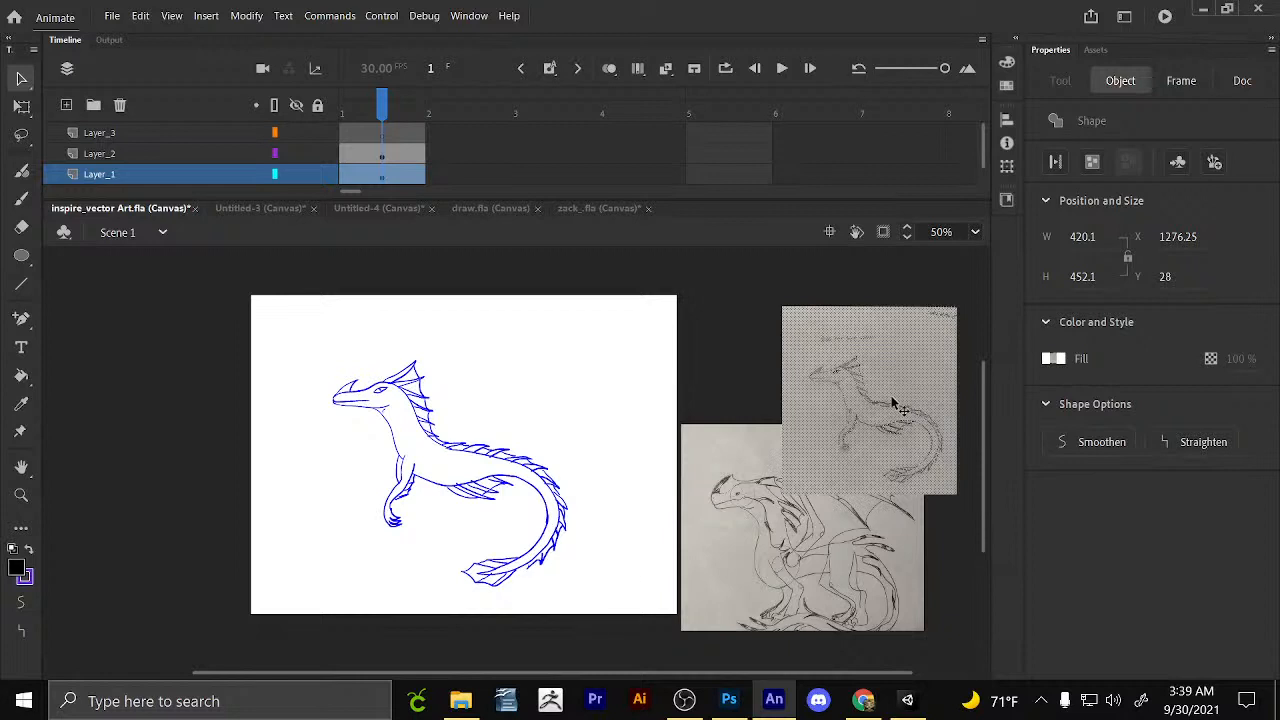
key(Delete)
key(ctrl+equal)
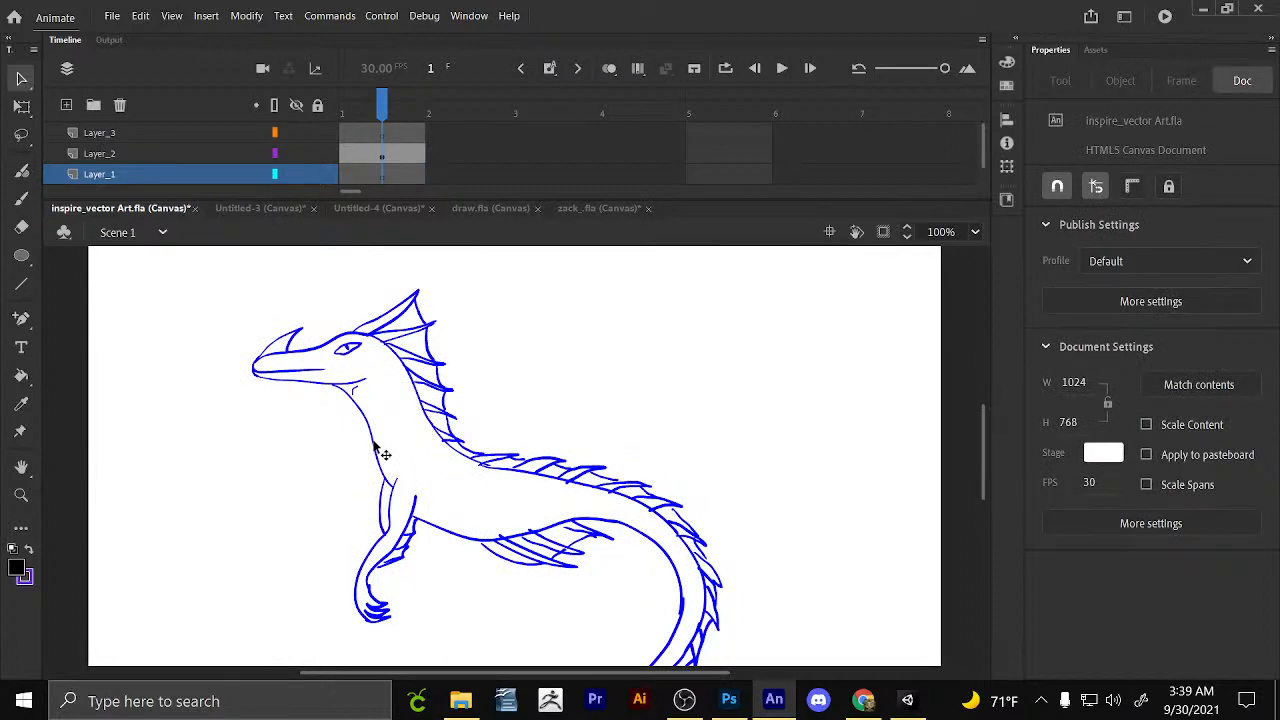
double_click(383, 454)
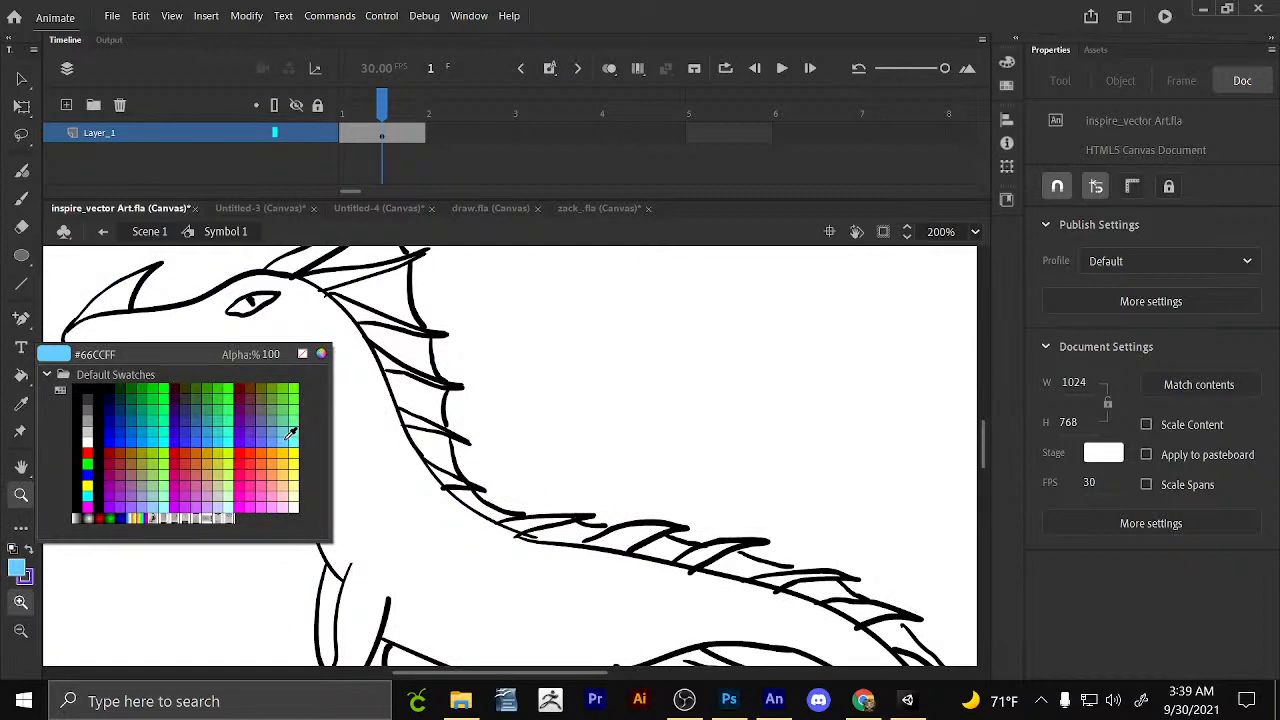
Fill the spikes along the dragon's head crest and neck with light blue #66CCFF using the Paint Bucket.
click(290, 435)
key(k)
click(380, 320)
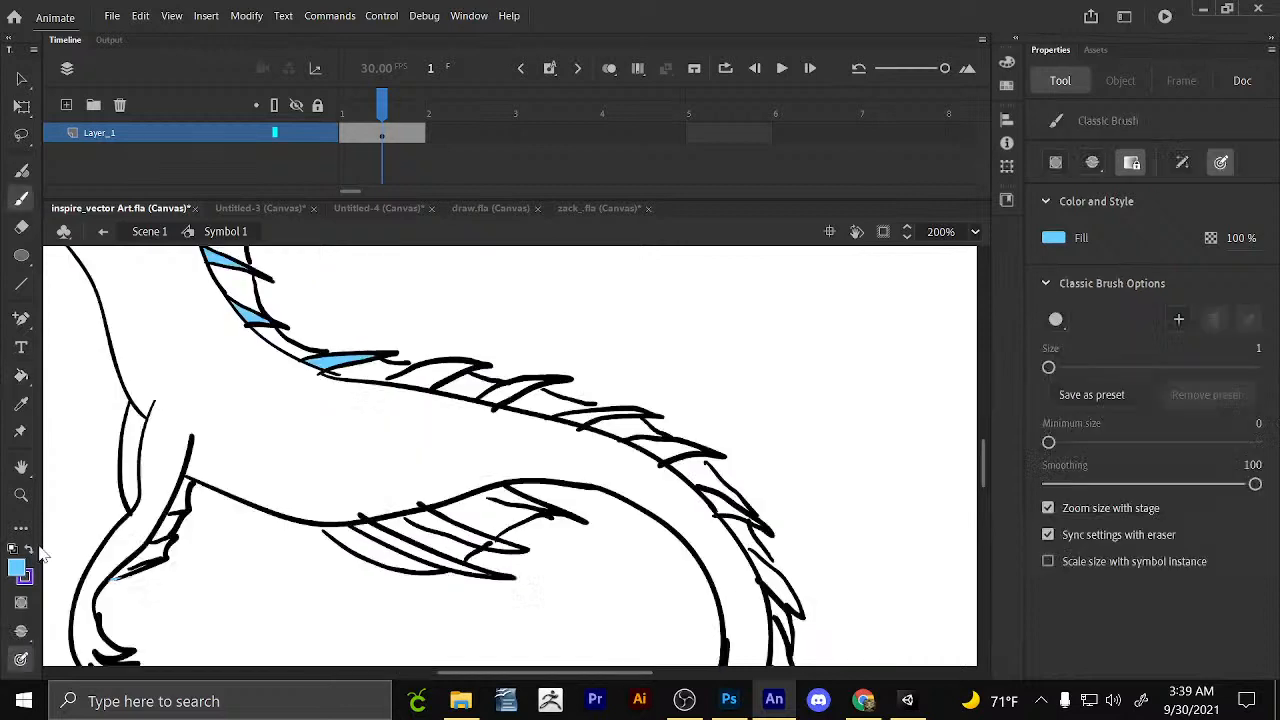
Set the Classic Brush to black at size 2 and redraw the edge line between the spikes on the back.
click(17, 567)
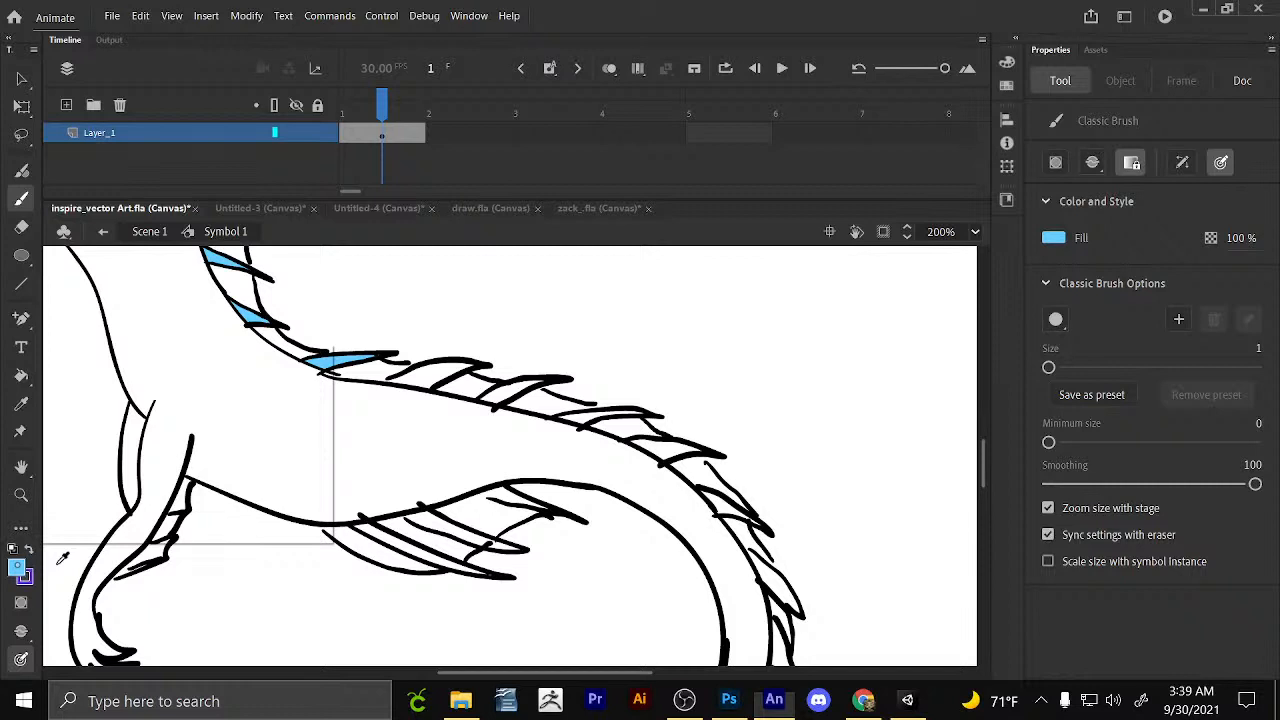
click(62, 557)
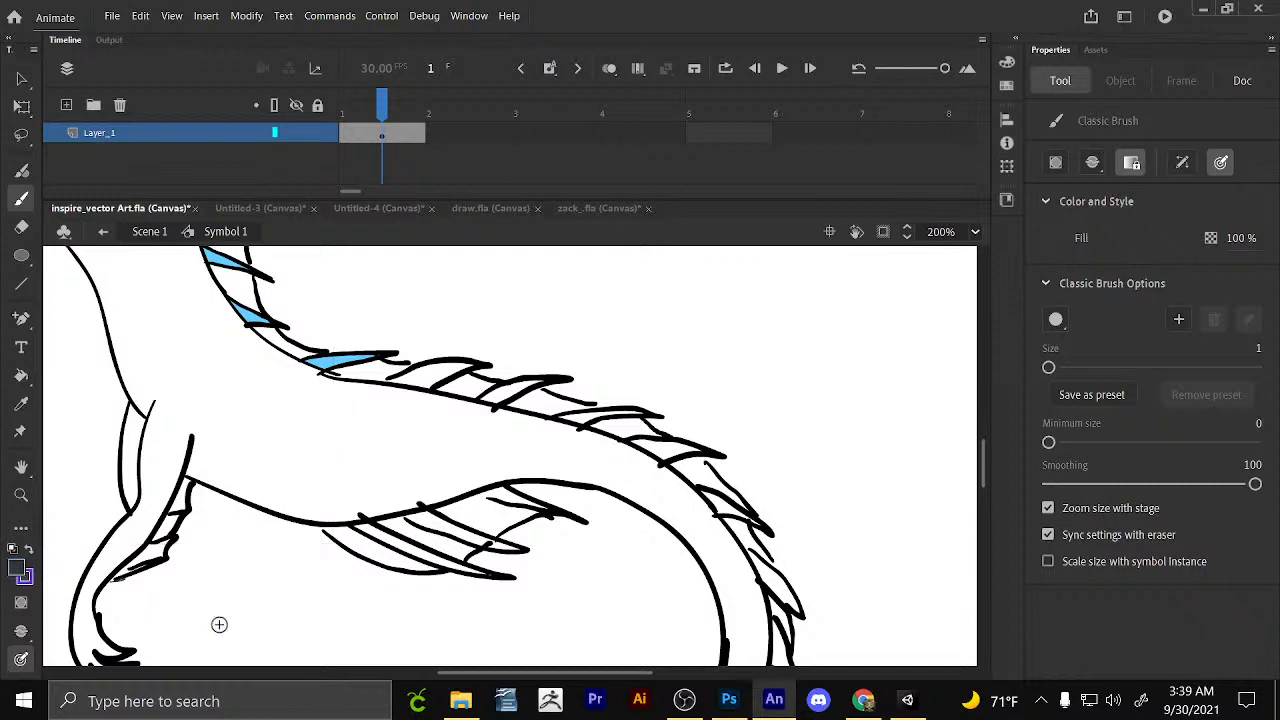
click(51, 515)
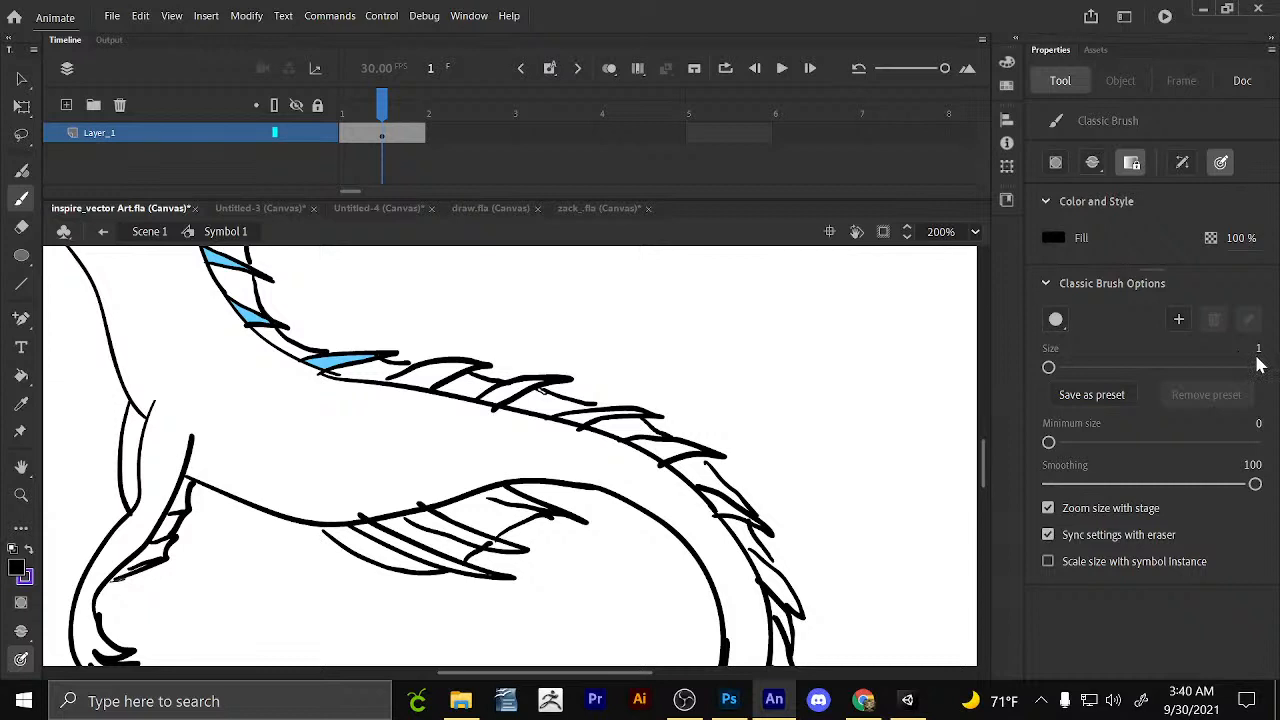
text(2)
drag(541, 390, 602, 405)
Close the line gaps in the back spikes, tail spikes and belly fin with a size 3 black brush, and save the document.
drag(189, 250, 293, 481)
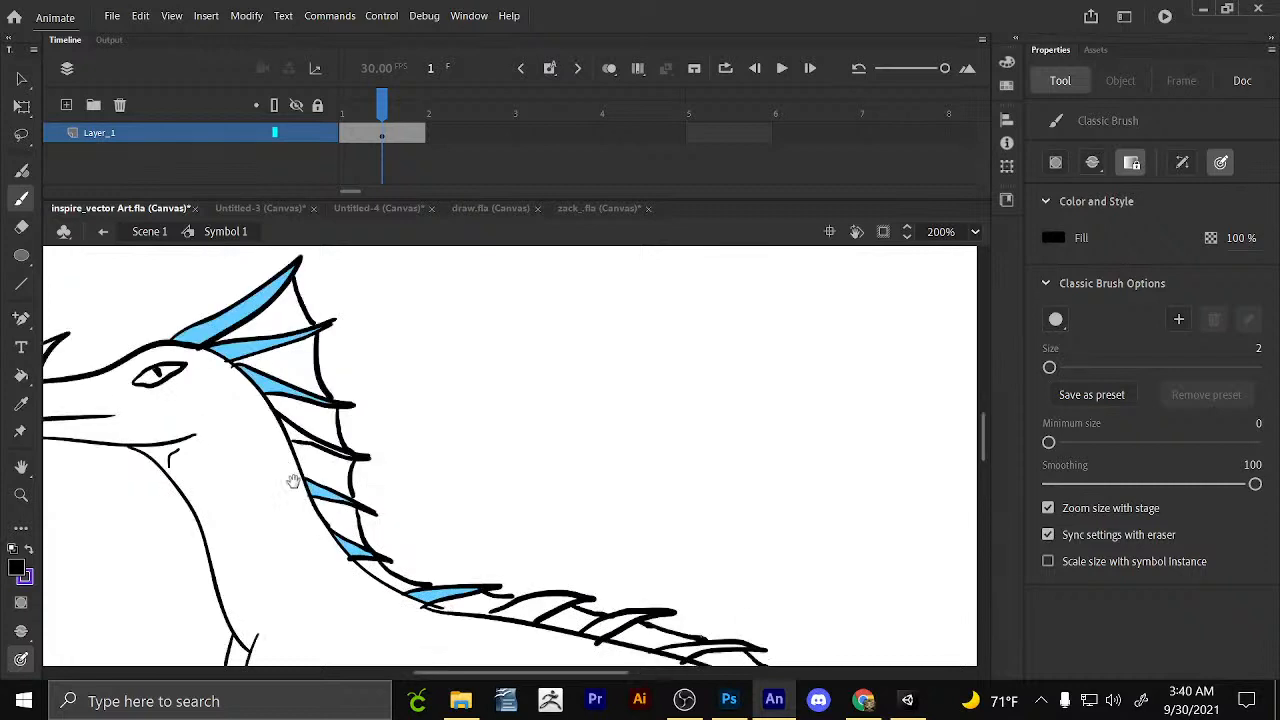
drag(293, 481, 390, 418)
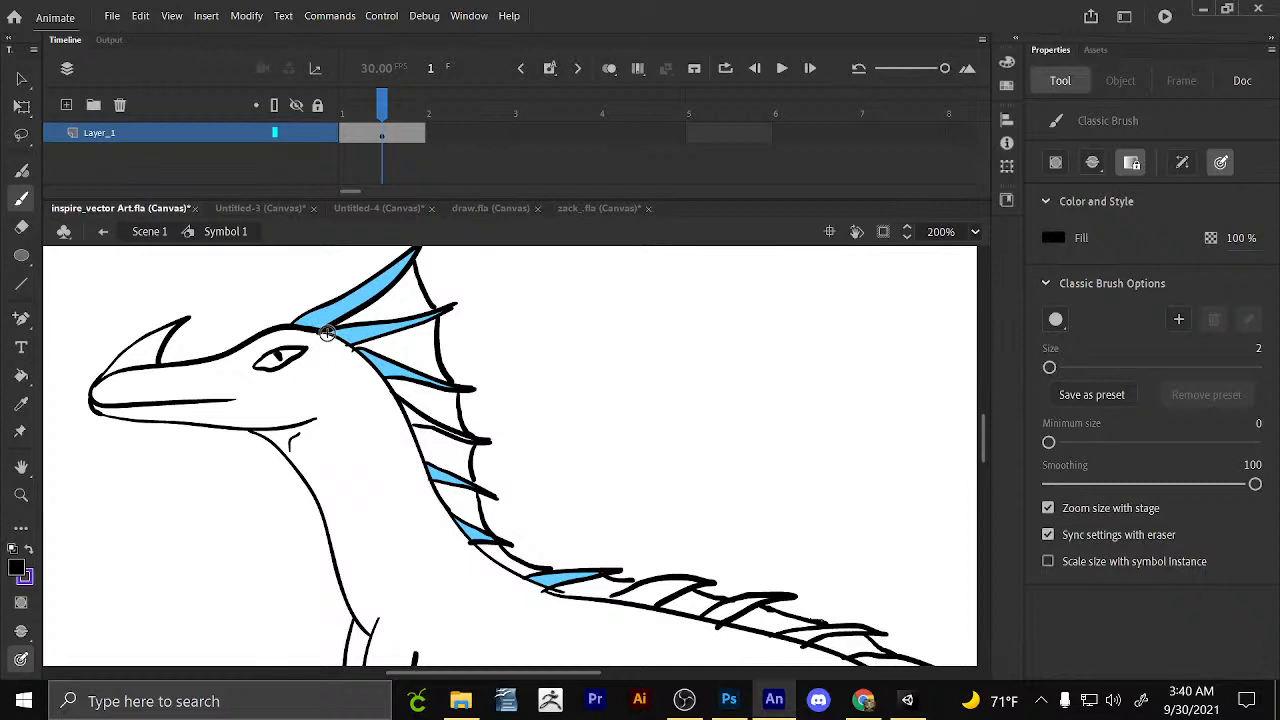
click(1258, 348)
text(3)
drag(578, 433, 530, 402)
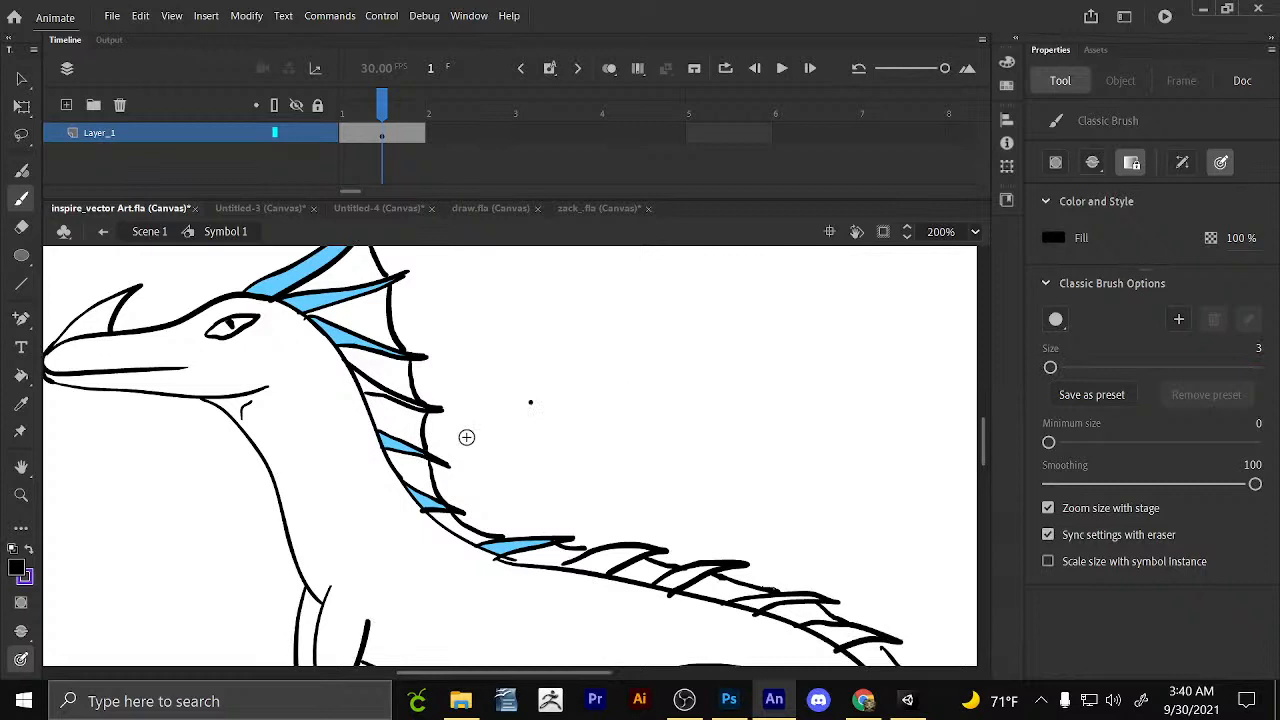
drag(466, 437, 319, 300)
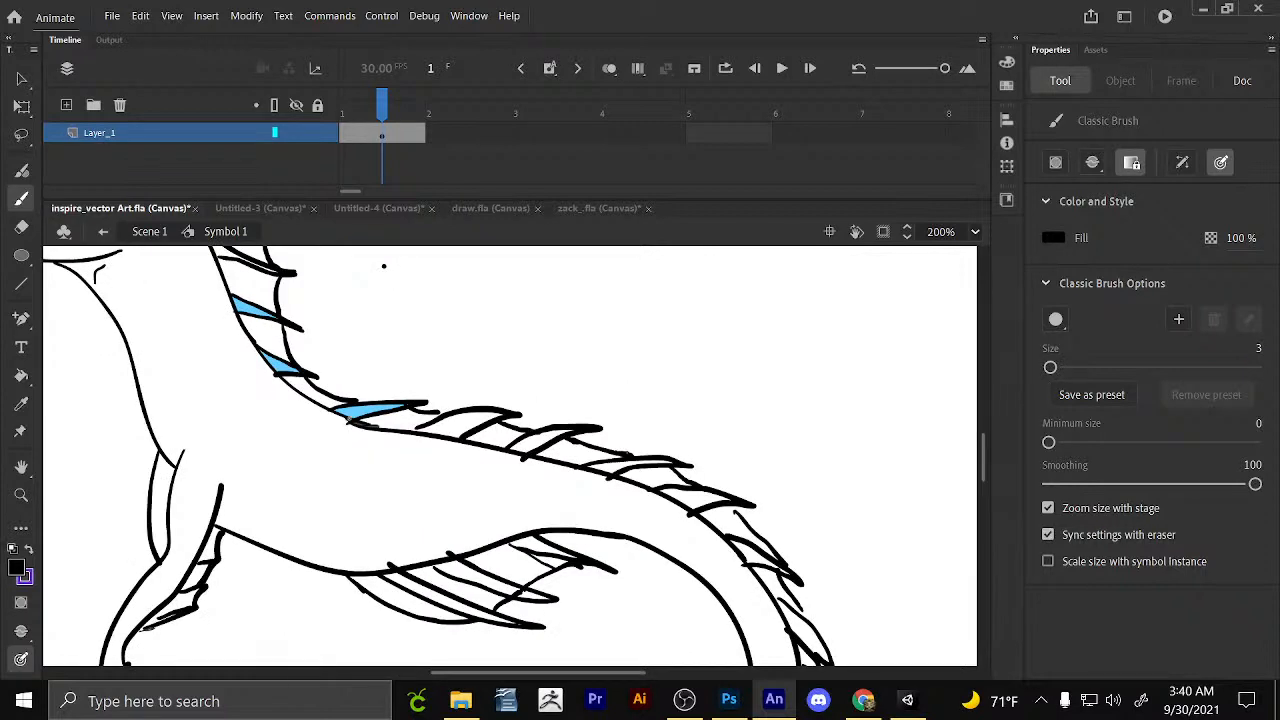
drag(760, 555, 625, 502)
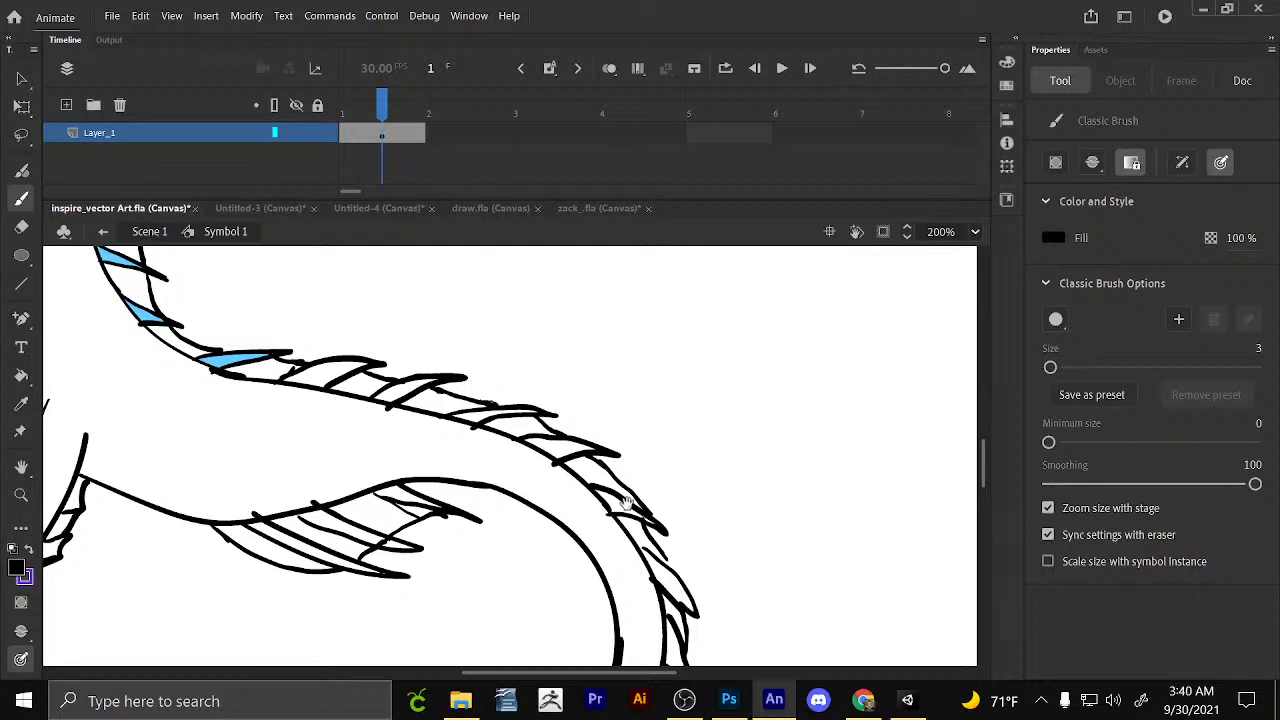
drag(627, 503, 490, 220)
drag(401, 569, 410, 545)
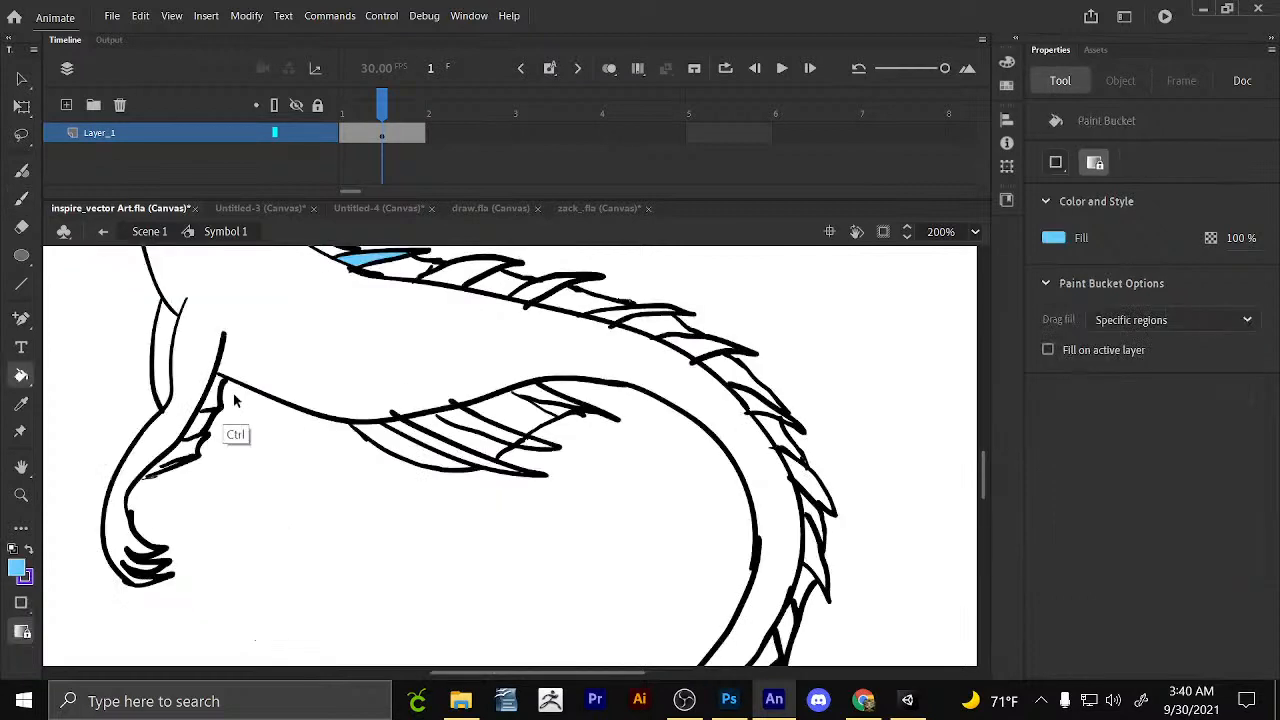
key(ctrl+s)
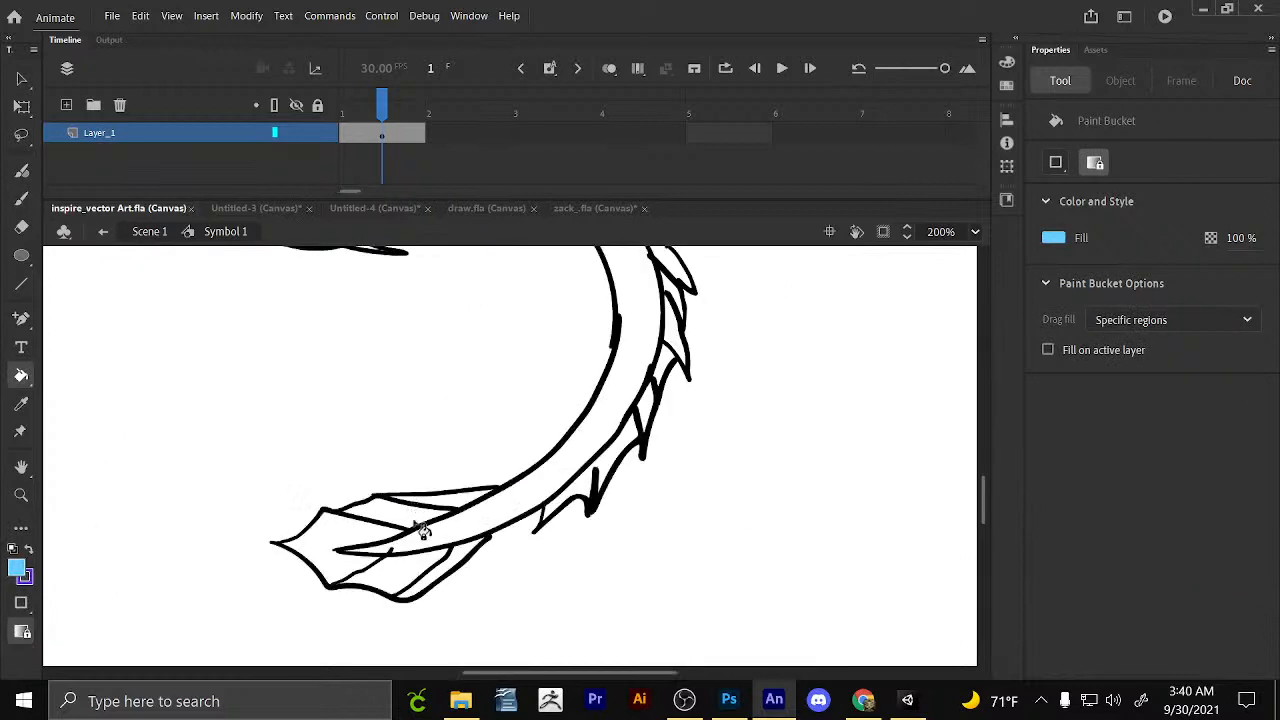
Fill the inner tail fin panels with light blue and bridge the gap above the lower tail spike with the brush.
click(424, 533)
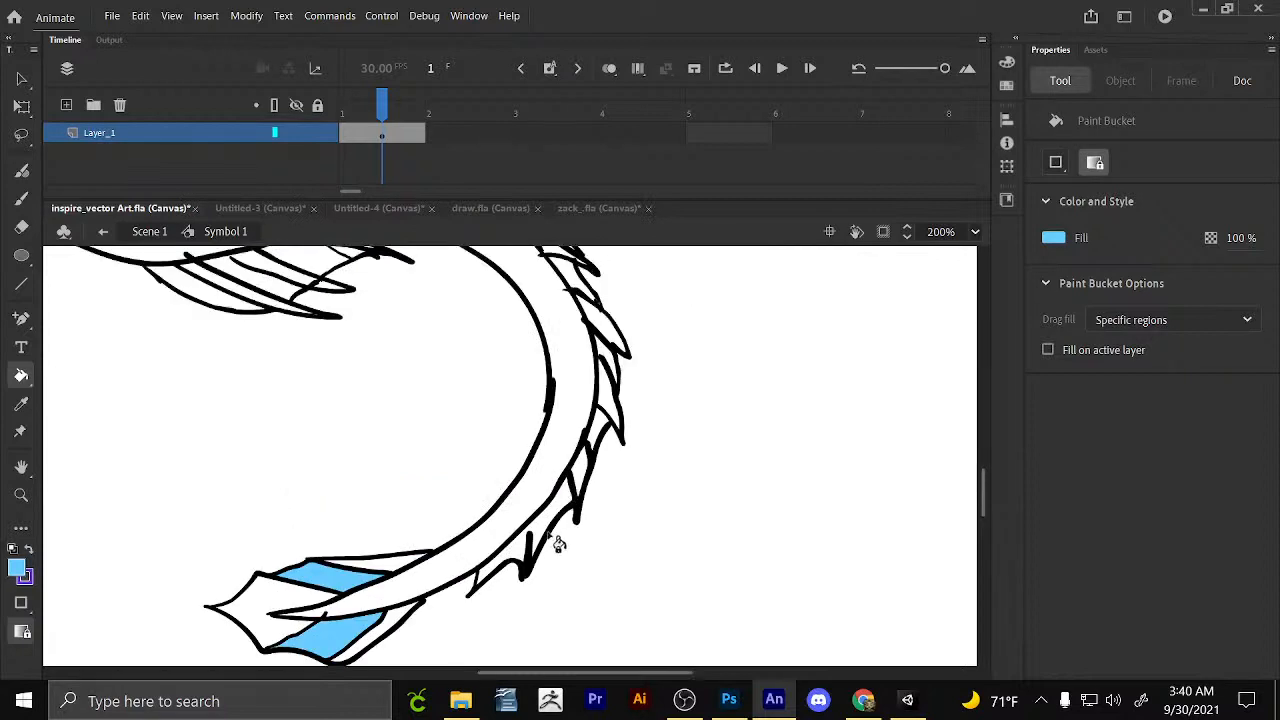
key(b)
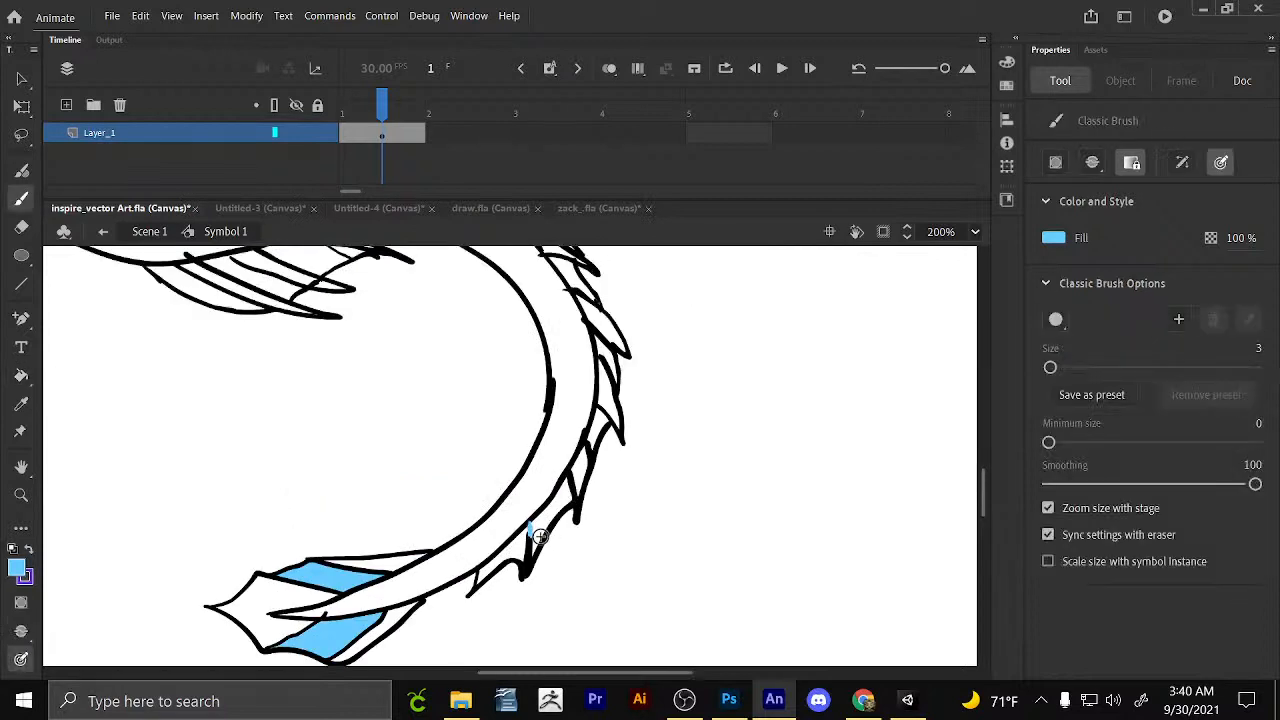
key(k)
Fill the remaining spikes along the back and down the tail with the same light blue.
scroll(560, 500, up, 2)
scroll(594, 430, up, 5)
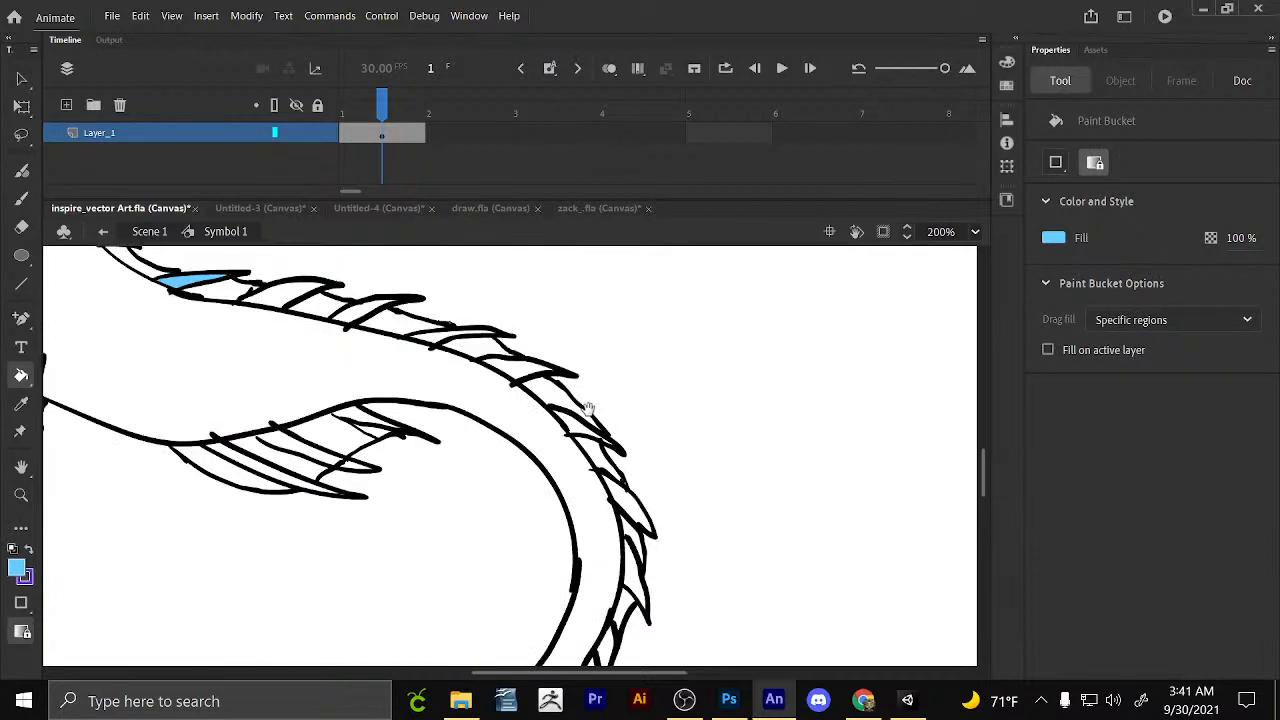
scroll(588, 410, up, 8)
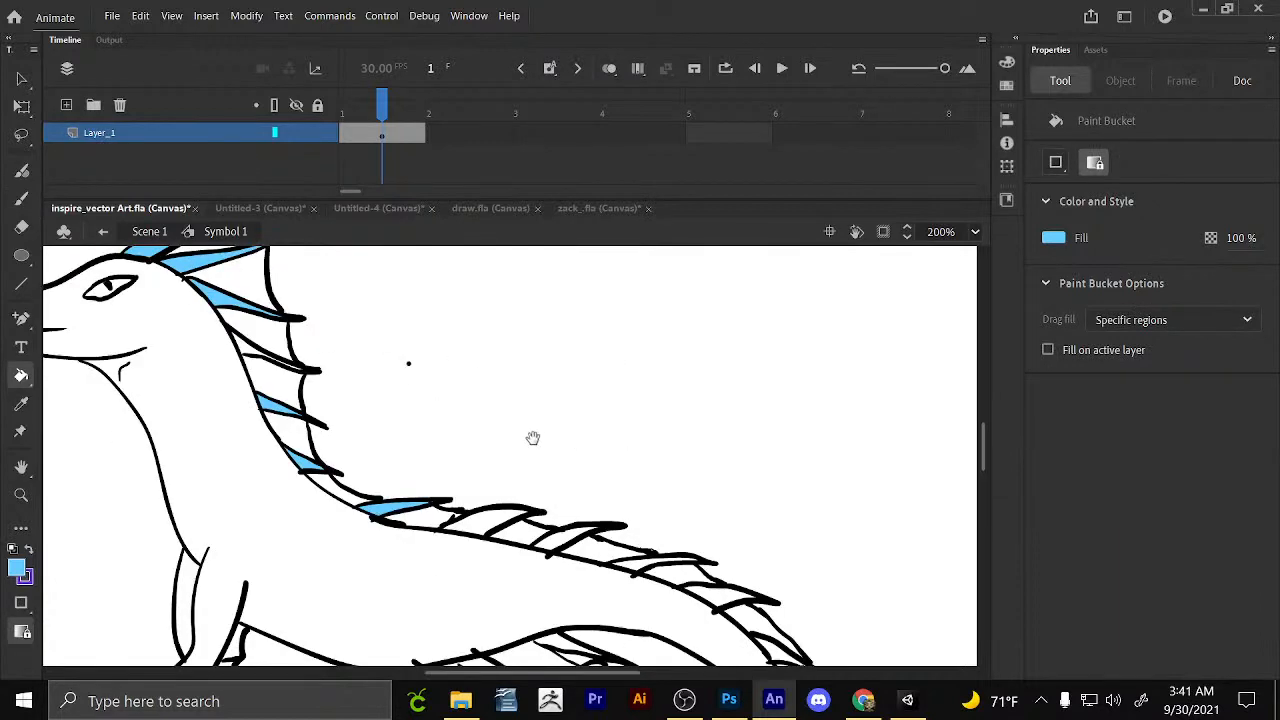
click(503, 530)
click(578, 540)
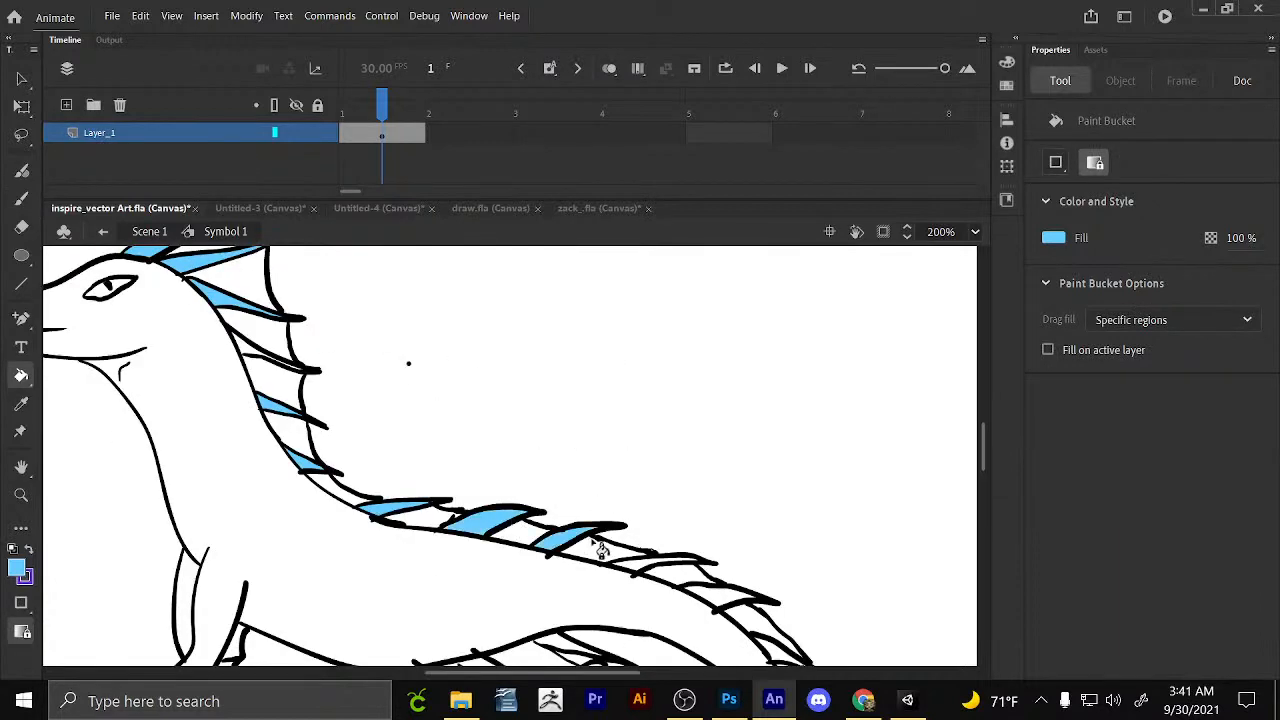
scroll(600, 550, down, 3)
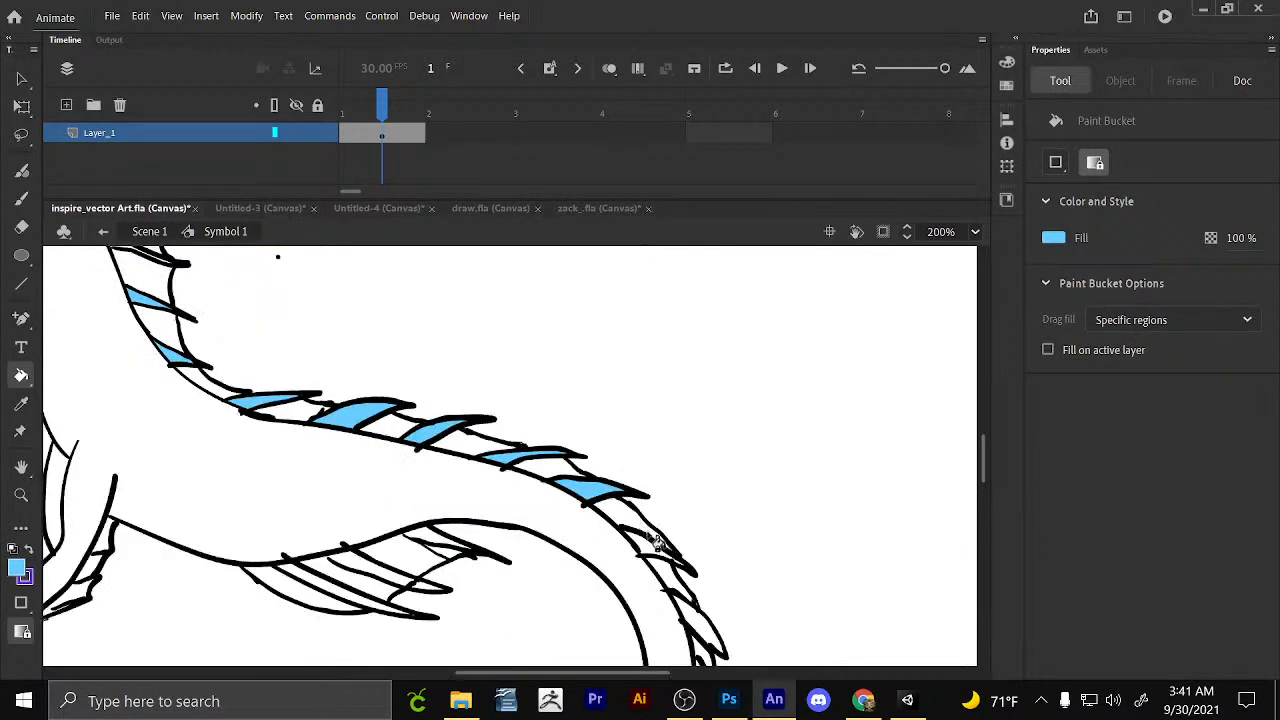
scroll(657, 540, down, 3)
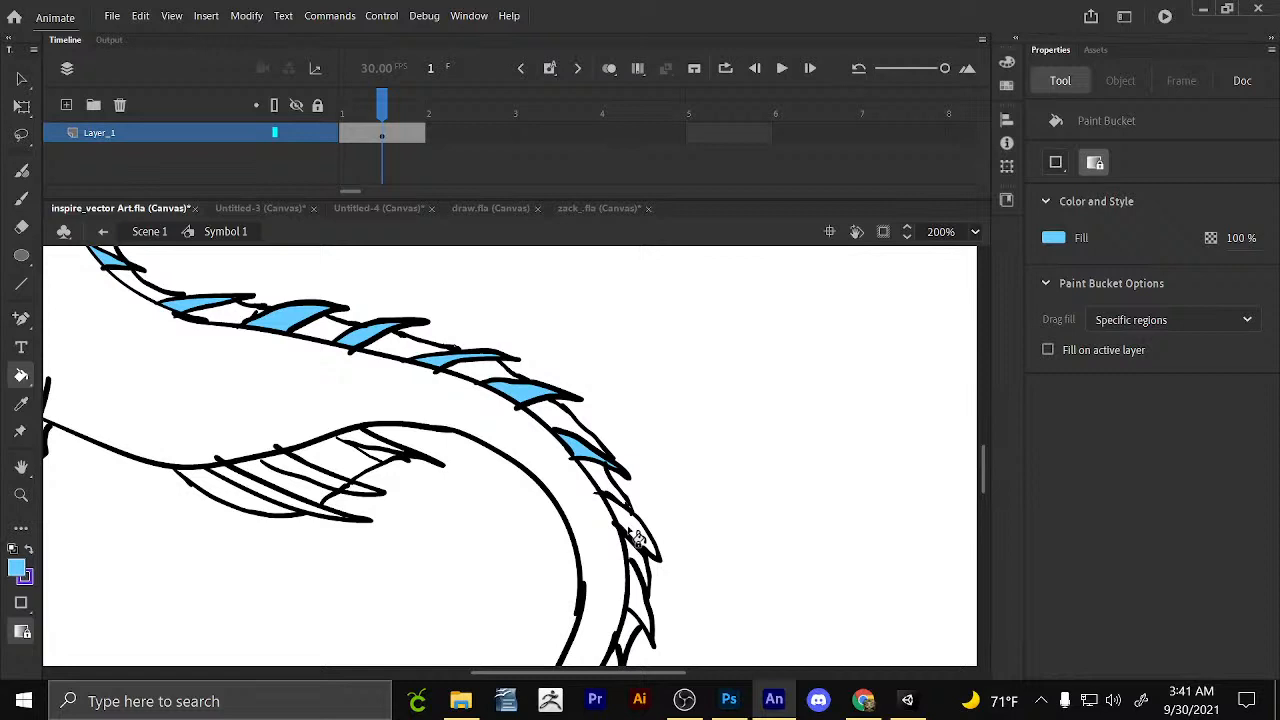
scroll(636, 537, down, 3)
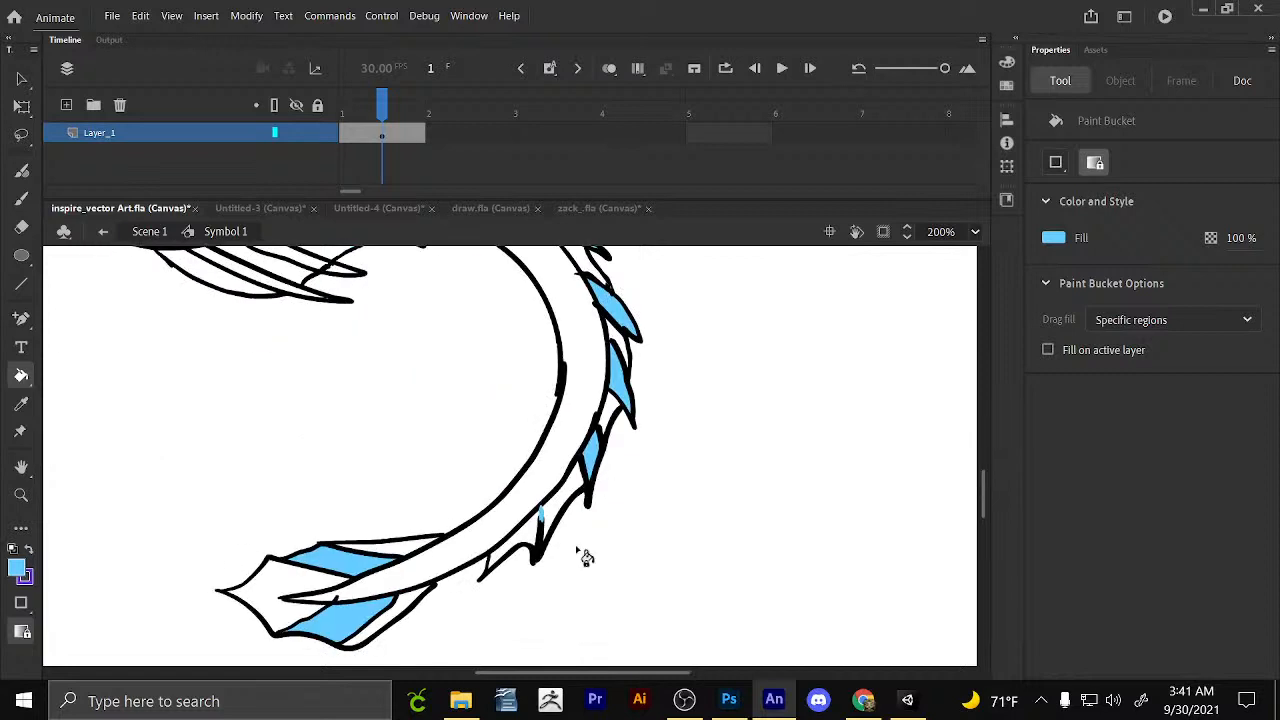
click(540, 548)
Fill the dragon's head and body with orange #FF9933.
click(23, 575)
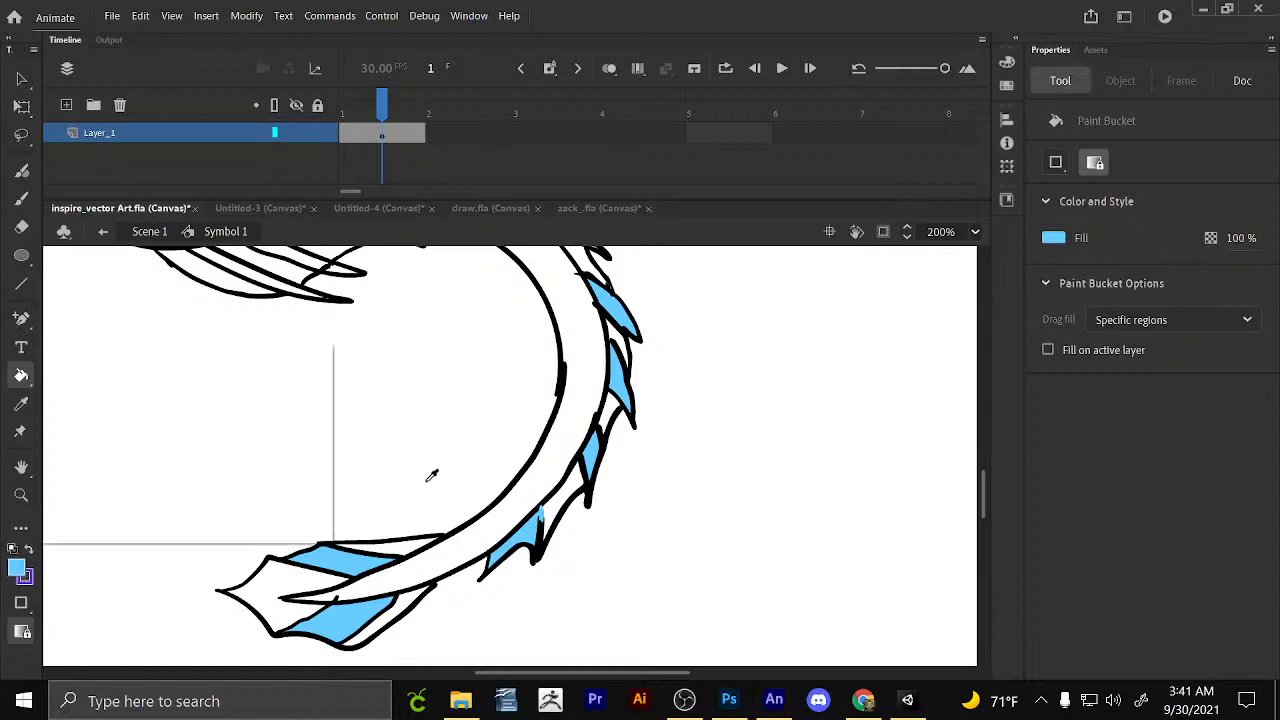
click(279, 453)
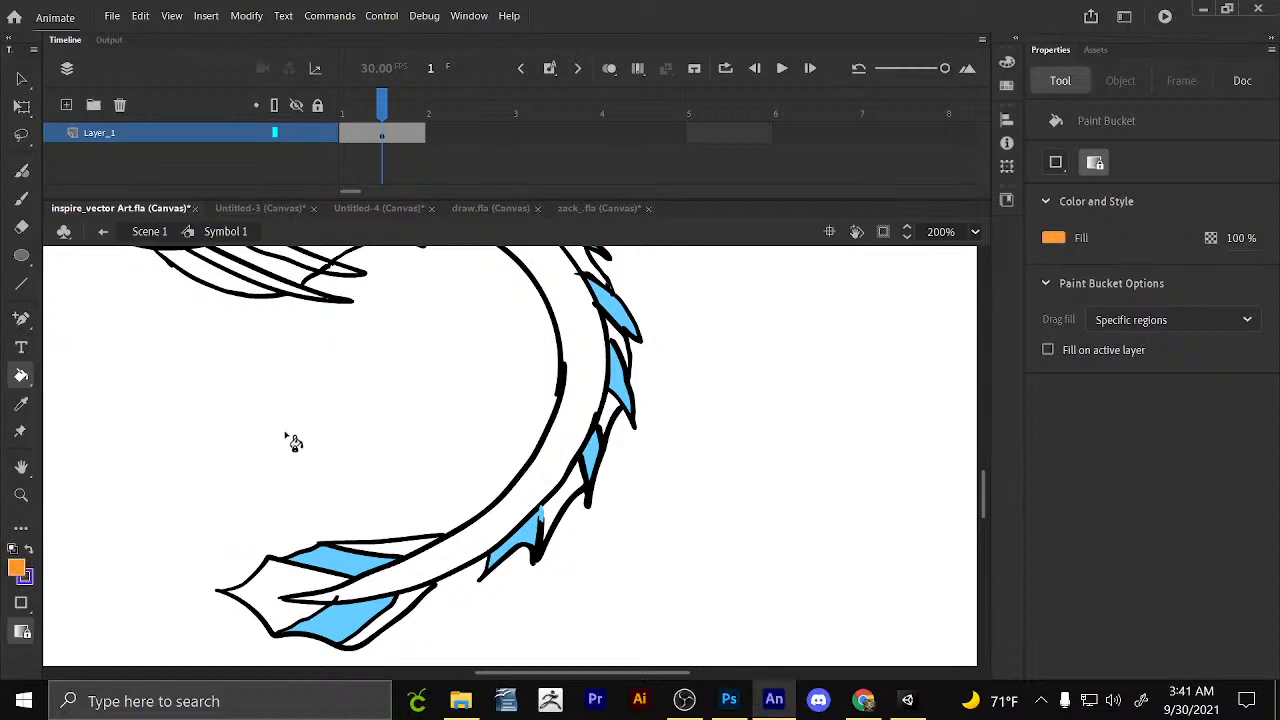
scroll(348, 318, up, 5)
click(443, 493)
drag(451, 407, 628, 640)
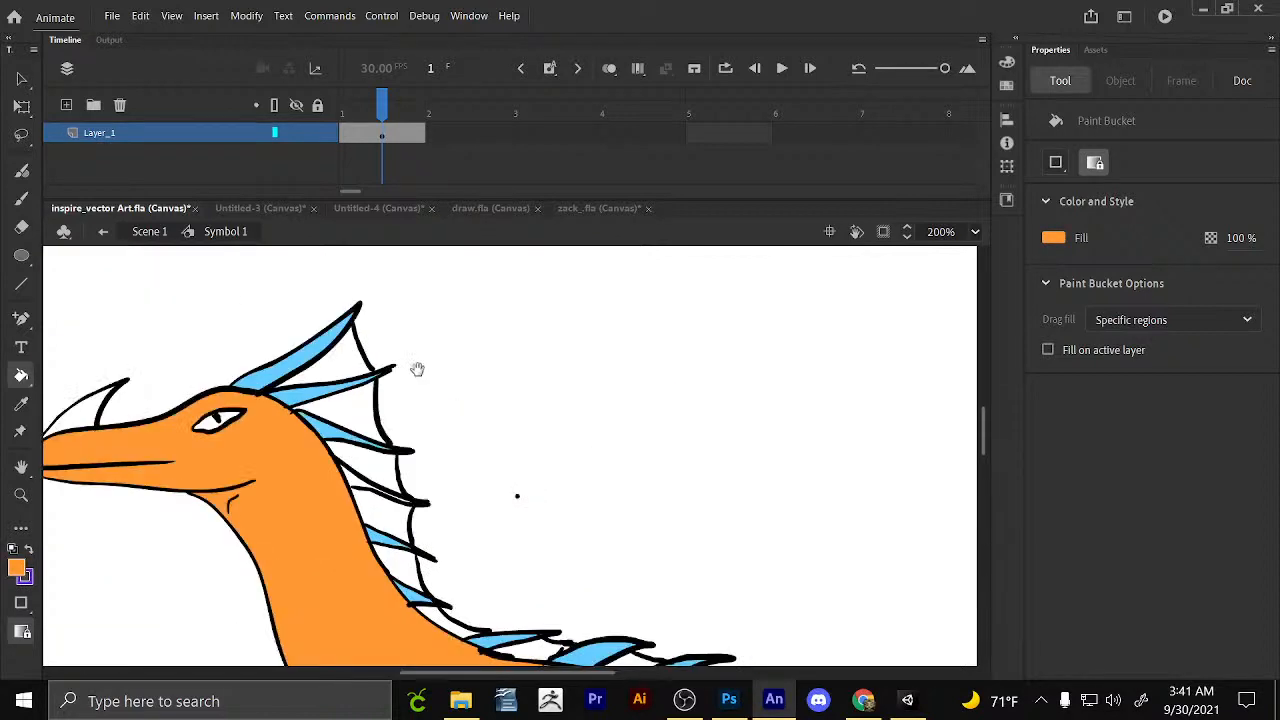
Mix the softer orange #E7AA6C in the Color Picker and fill the dragon's head and body with it.
drag(417, 369, 452, 369)
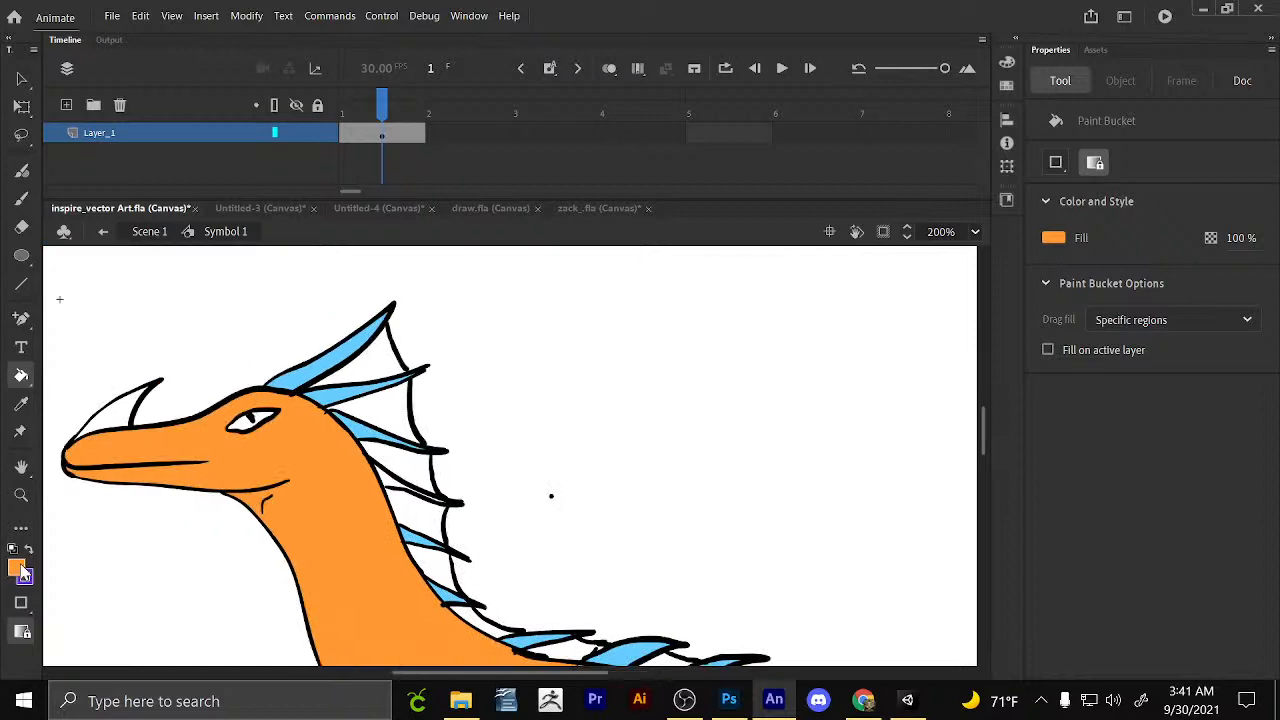
click(22, 572)
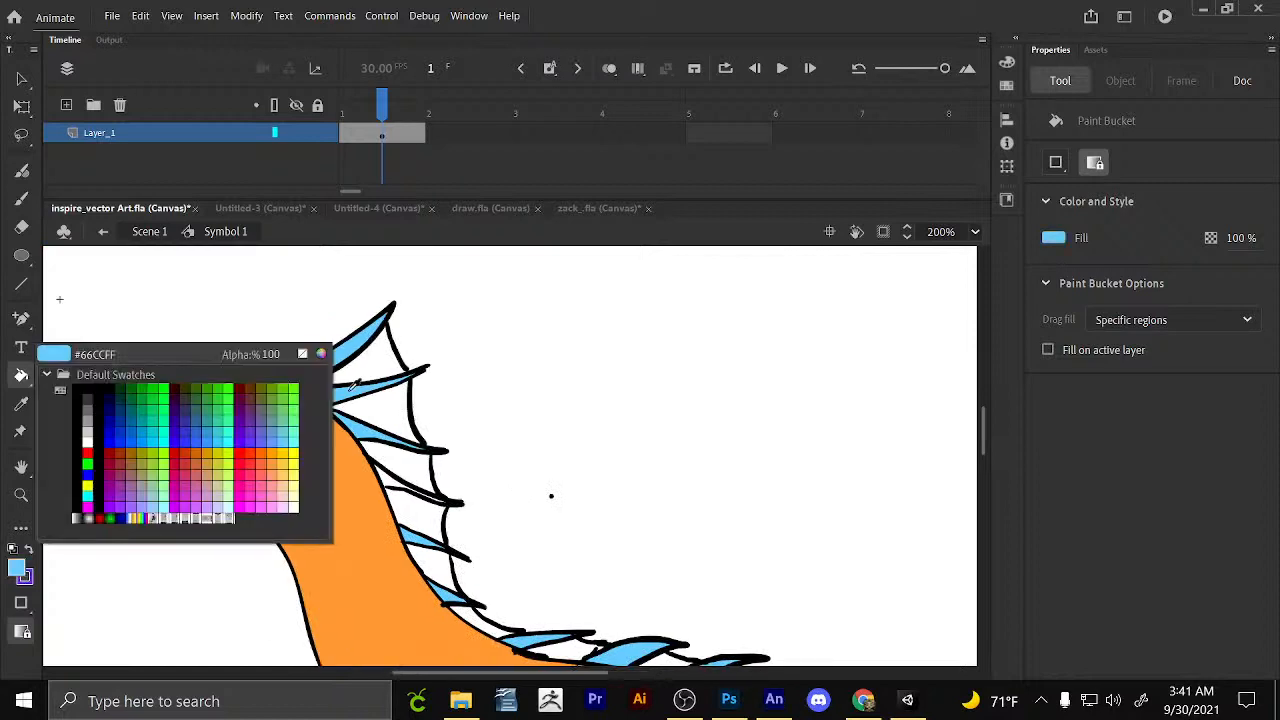
click(350, 393)
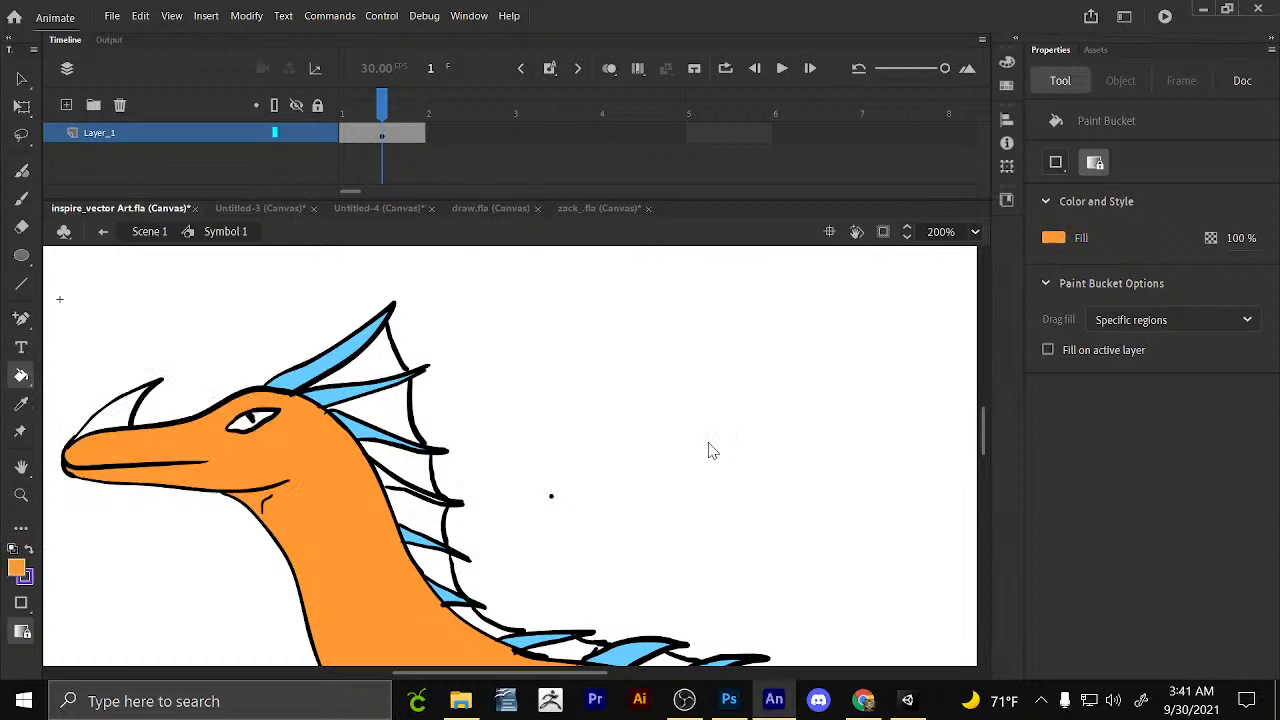
click(1053, 238)
click(1260, 285)
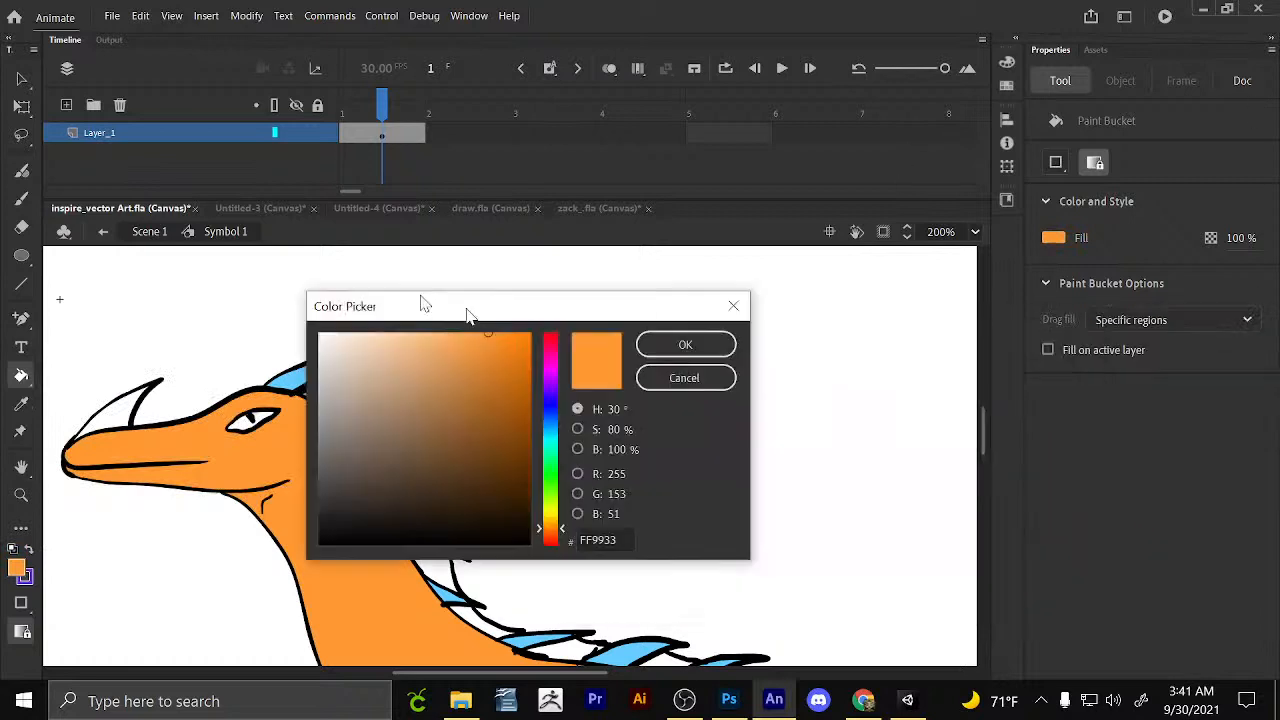
mouse_move(466, 312)
mouse_down()
mouse_move(638, 381)
mouse_move(604, 417)
mouse_up()
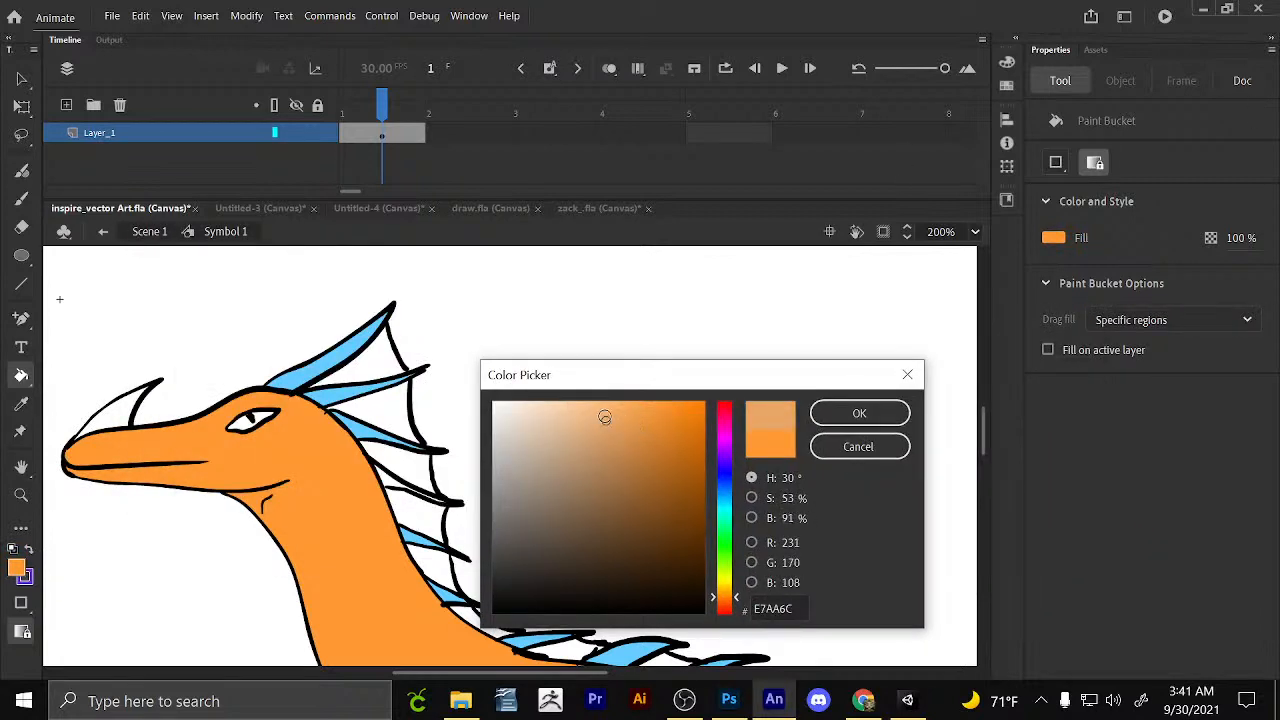
click(864, 413)
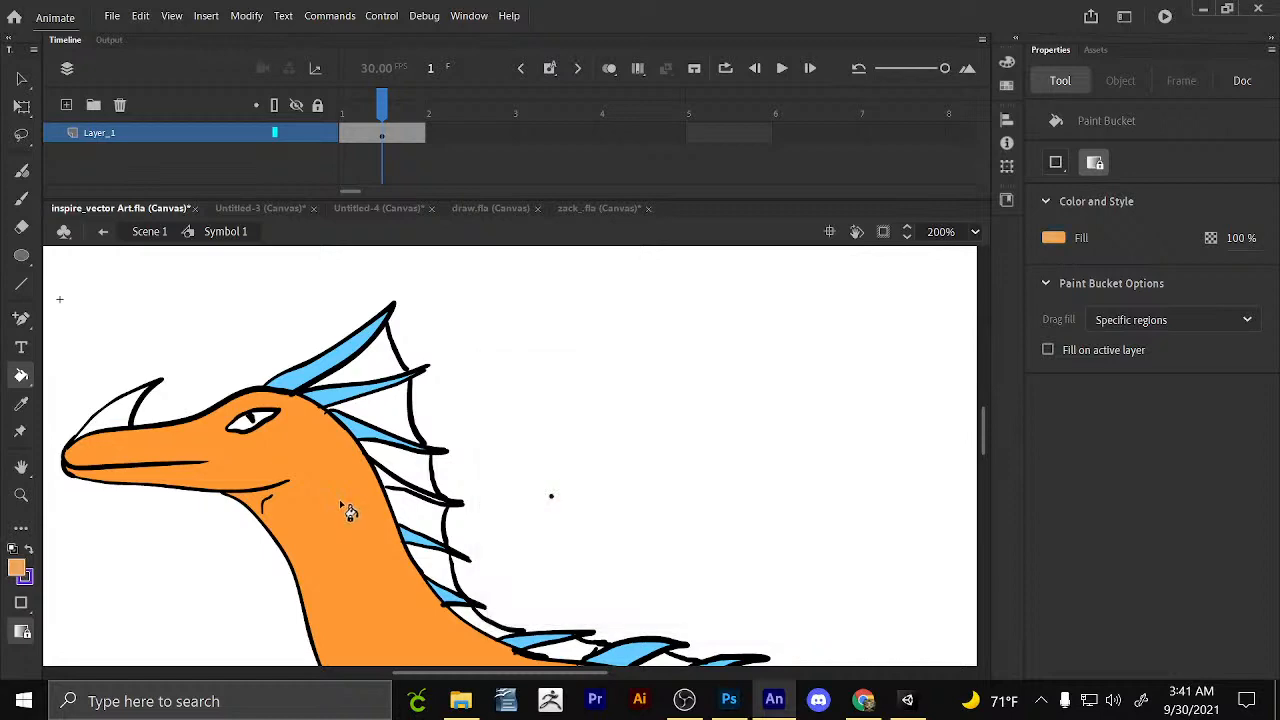
click(362, 511)
Fill the far front leg with the same soft orange as the body.
mouse_move(514, 491)
mouse_down()
mouse_move(486, 409)
mouse_move(391, 377)
mouse_move(410, 418)
mouse_up()
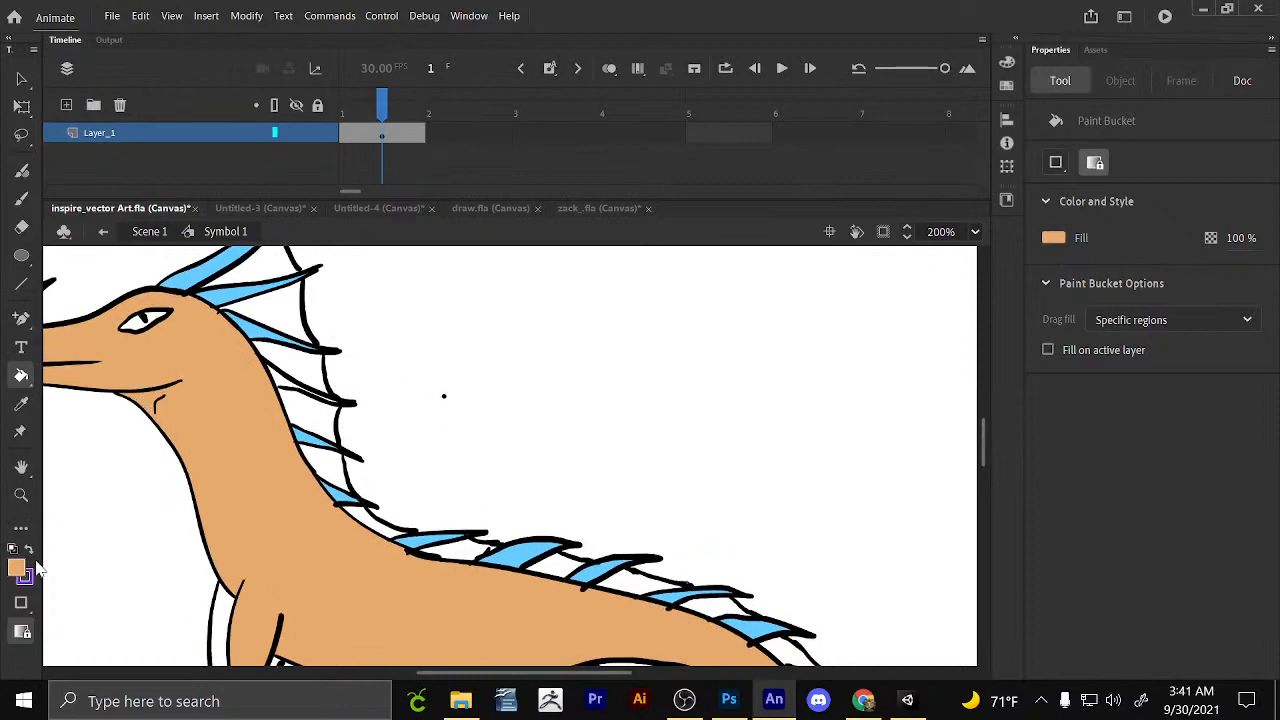
drag(331, 571, 355, 405)
click(246, 470)
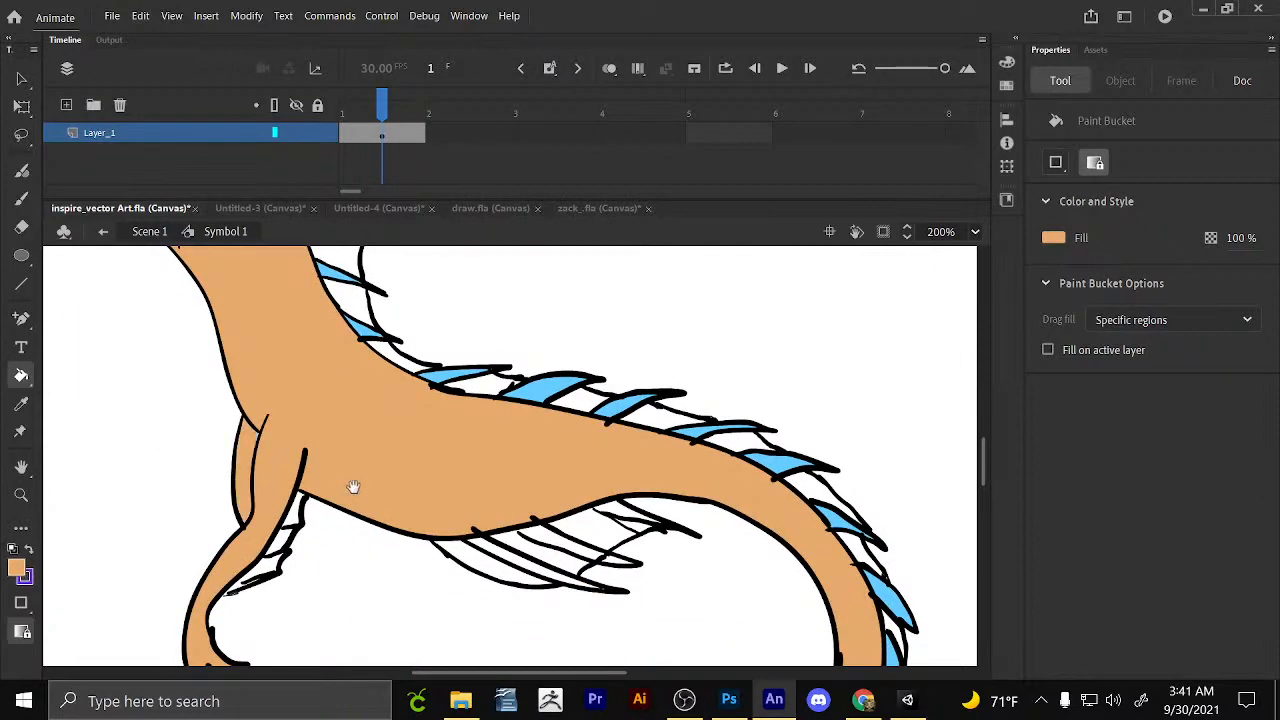
drag(353, 487, 293, 402)
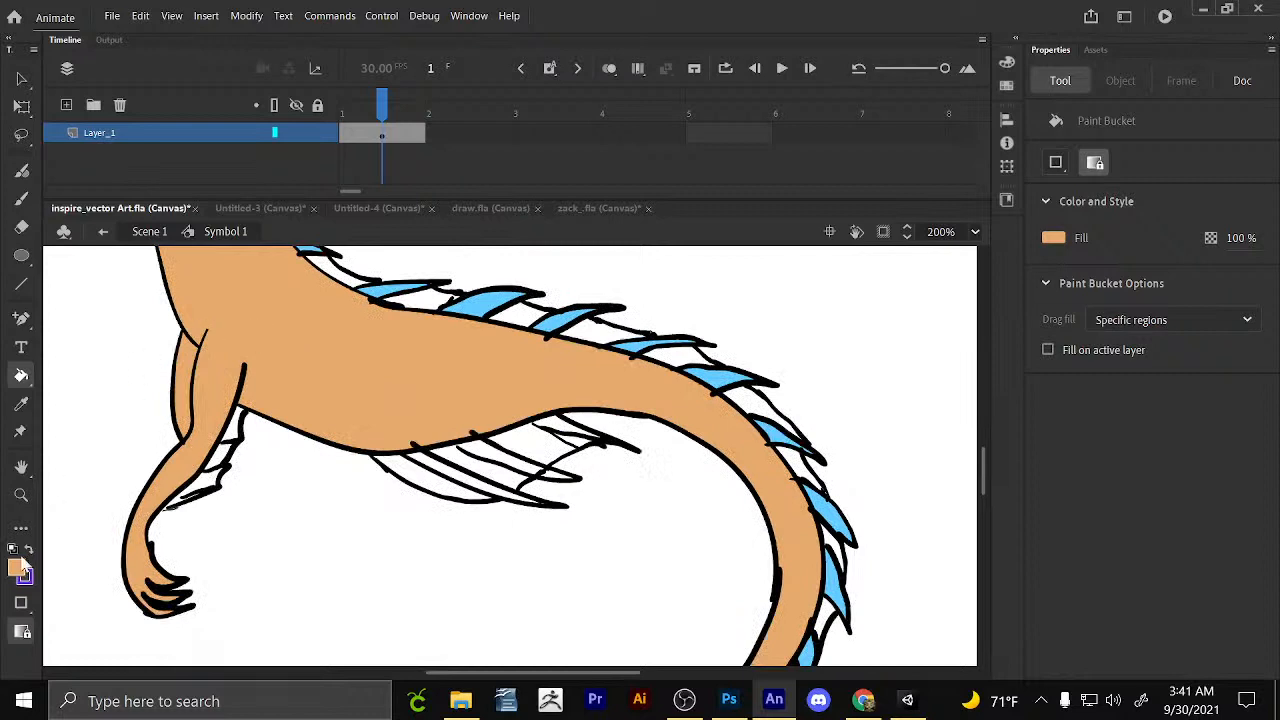
Choose a slightly darker orange-tan fill colour than the body and switch to the Classic Brush for shading.
click(18, 570)
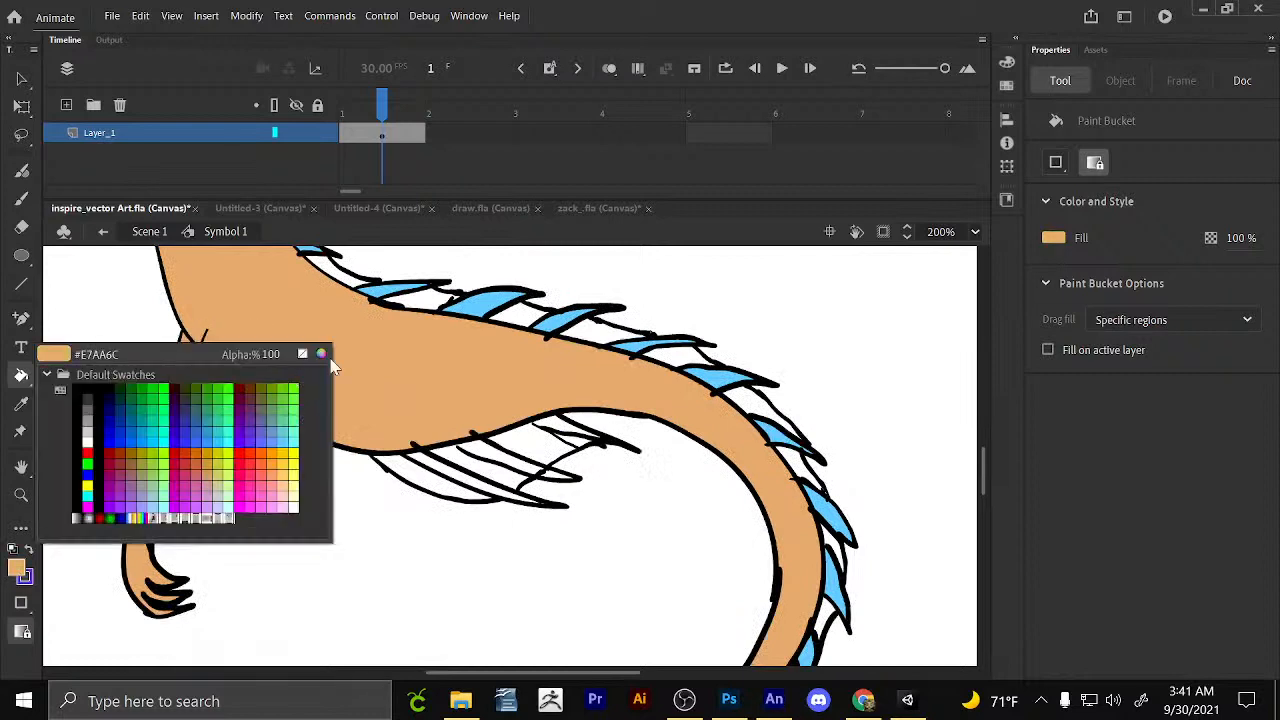
click(321, 354)
click(617, 430)
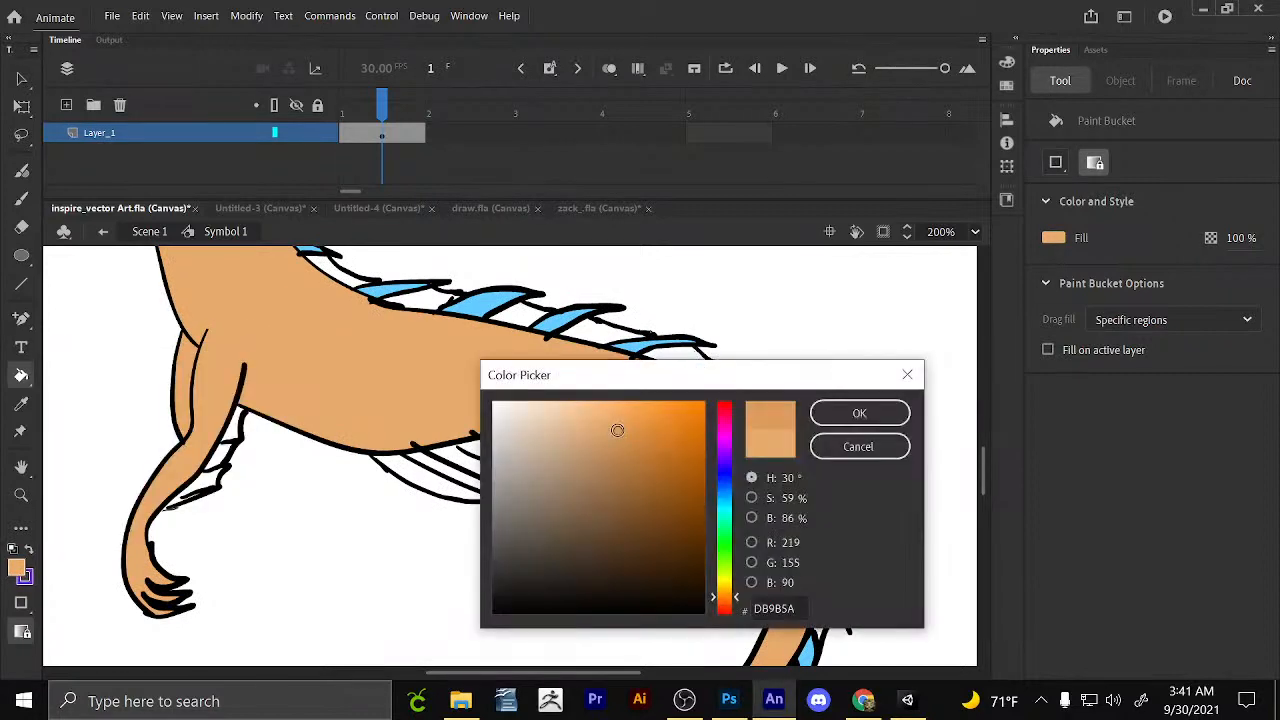
drag(617, 430, 626, 432)
click(858, 416)
drag(360, 320, 444, 504)
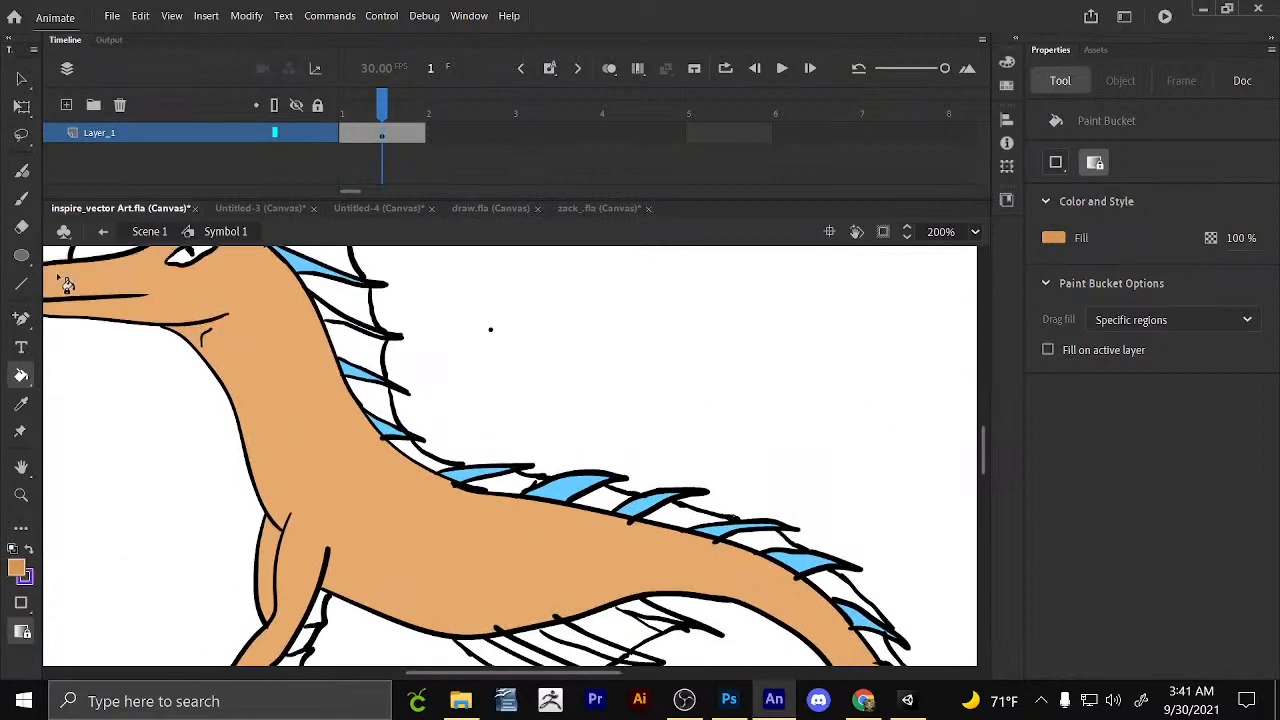
click(21, 198)
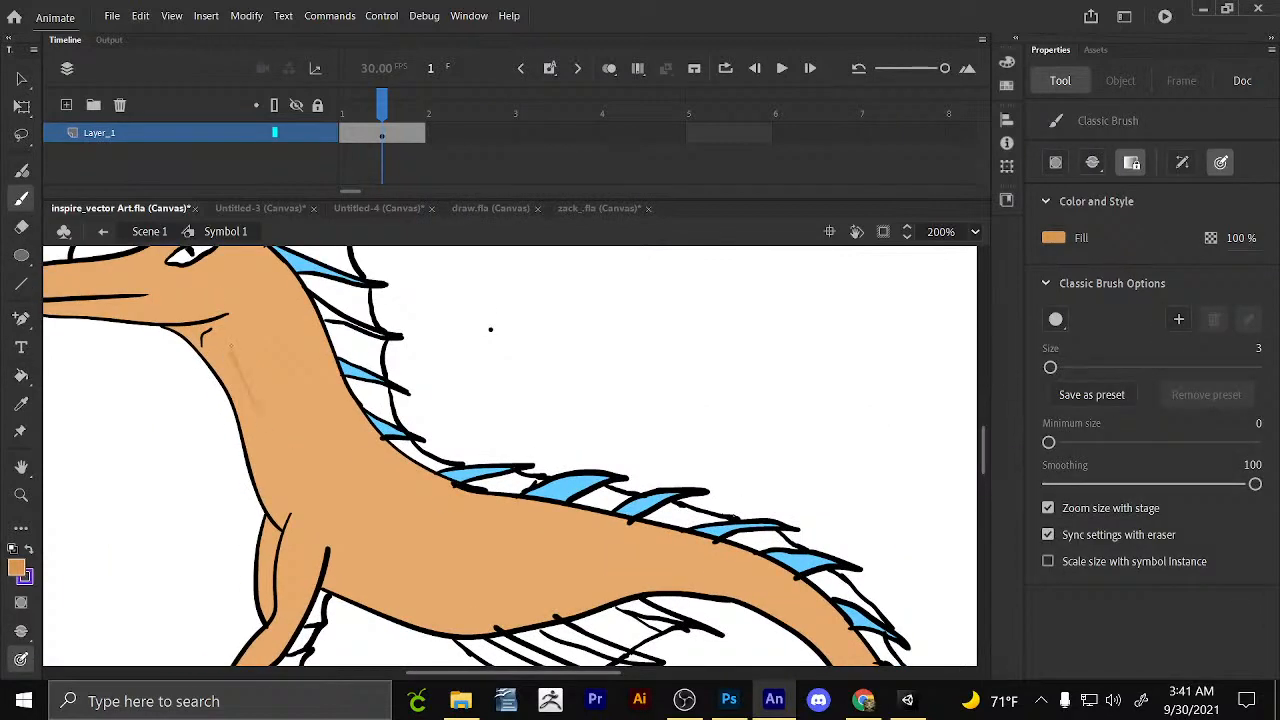
Brush darker orange shadow outlines along the dragon's lower jaw, the front of its neck and its front legs.
drag(371, 408, 452, 466)
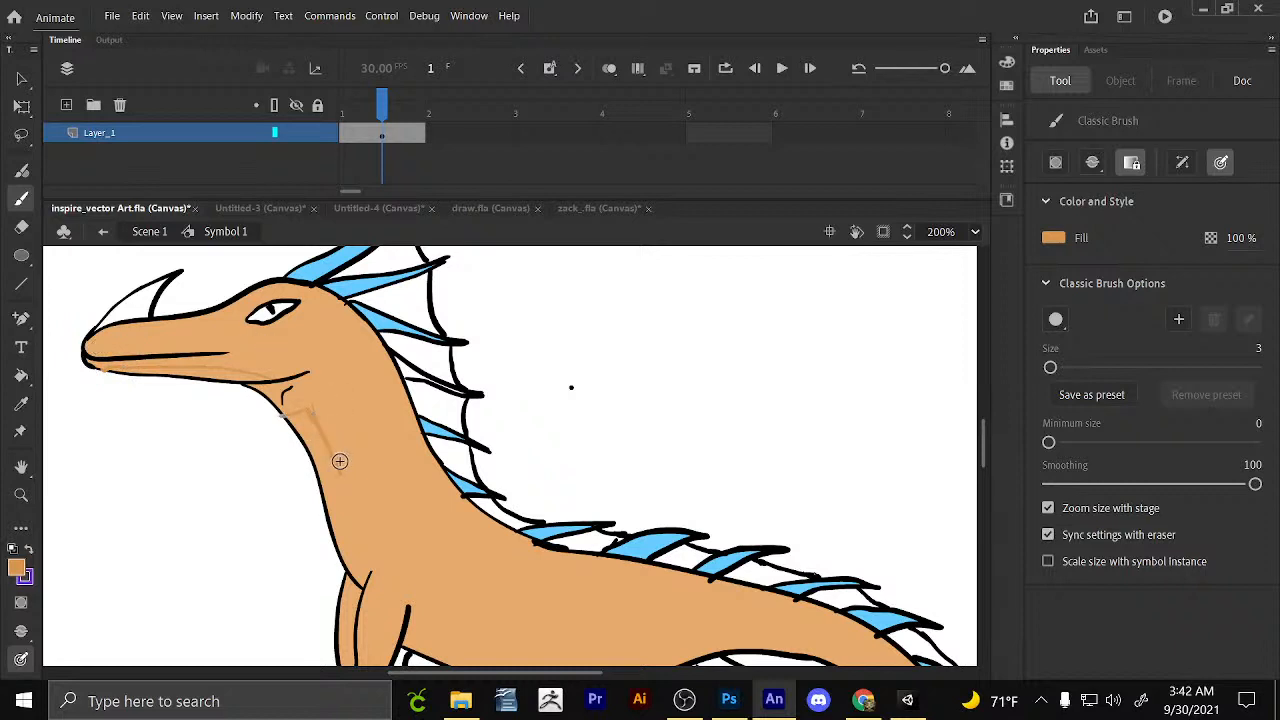
scroll(339, 462, down, 3)
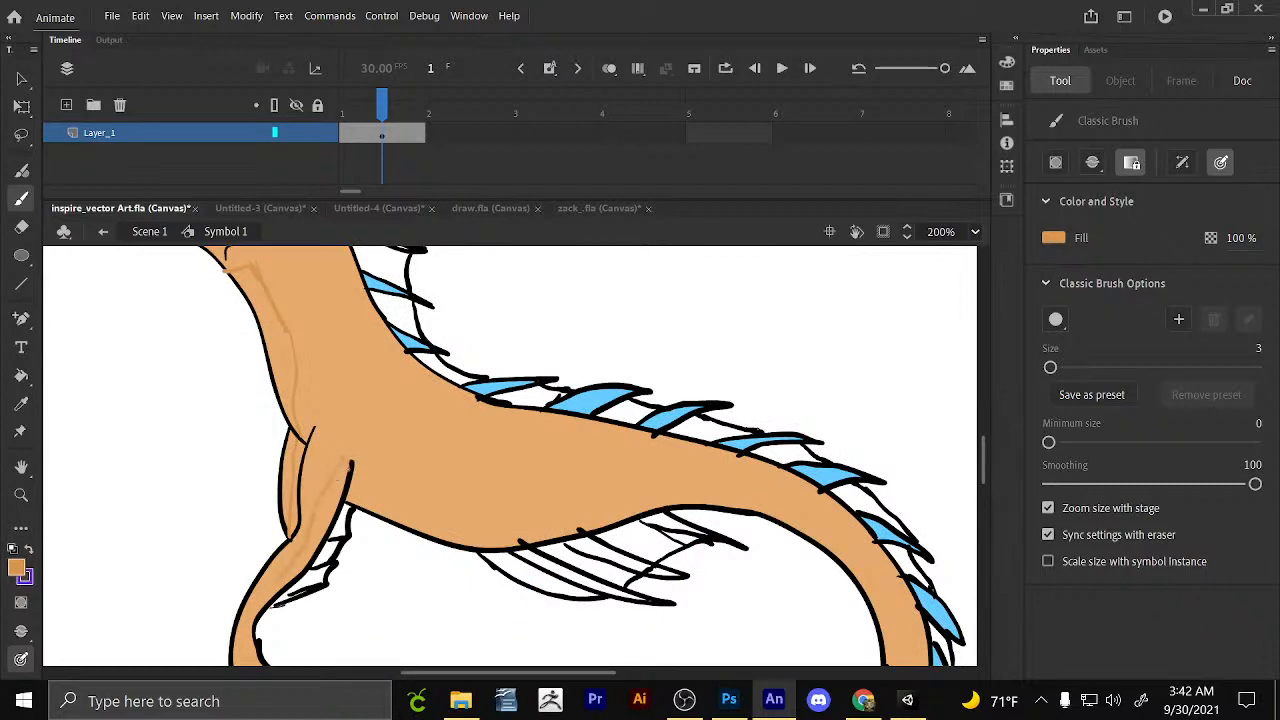
scroll(285, 410, down, 3)
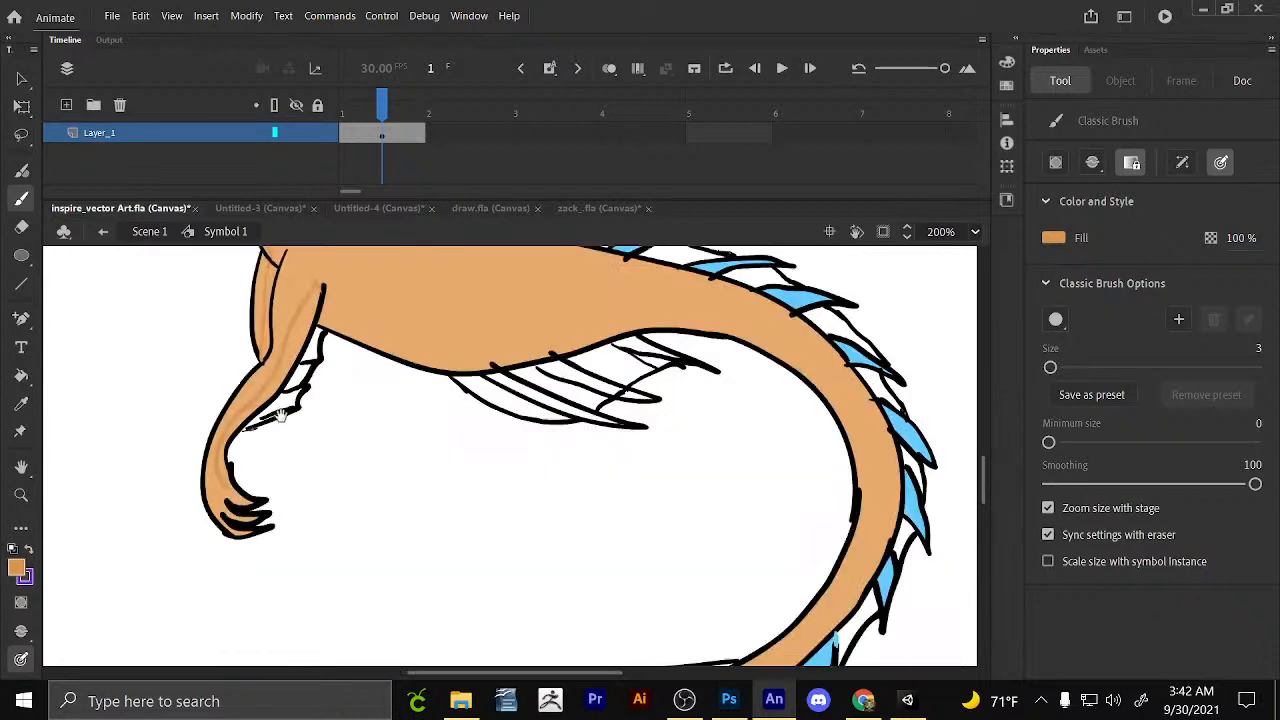
Brush a darker orange shadow outline from the front leg along the belly and the inner side of the tail.
drag(281, 415, 196, 589)
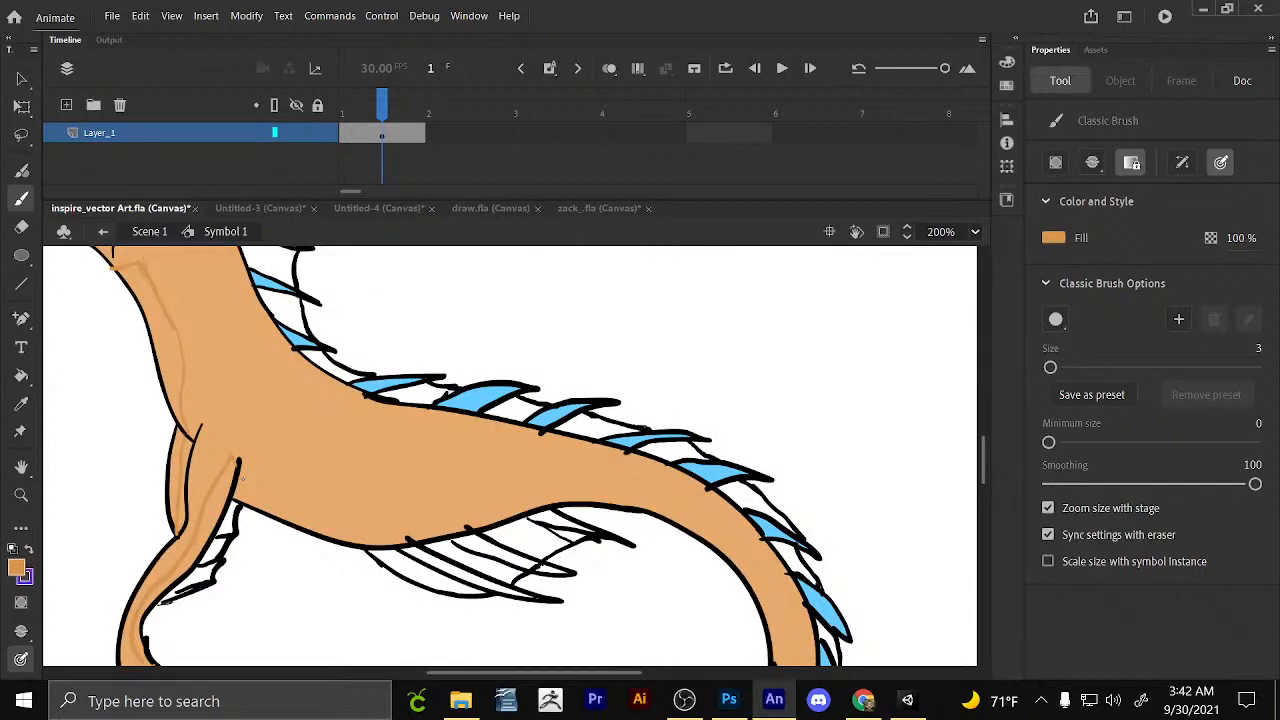
drag(248, 499, 700, 516)
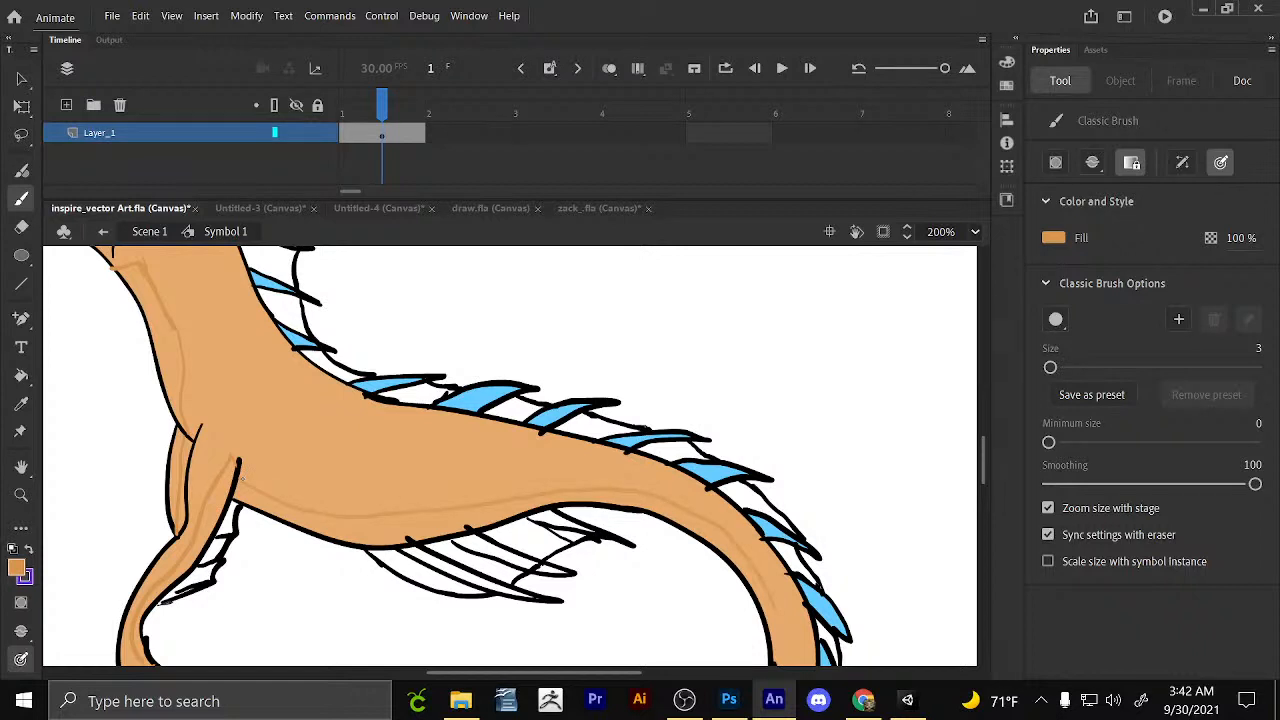
drag(802, 648, 526, 561)
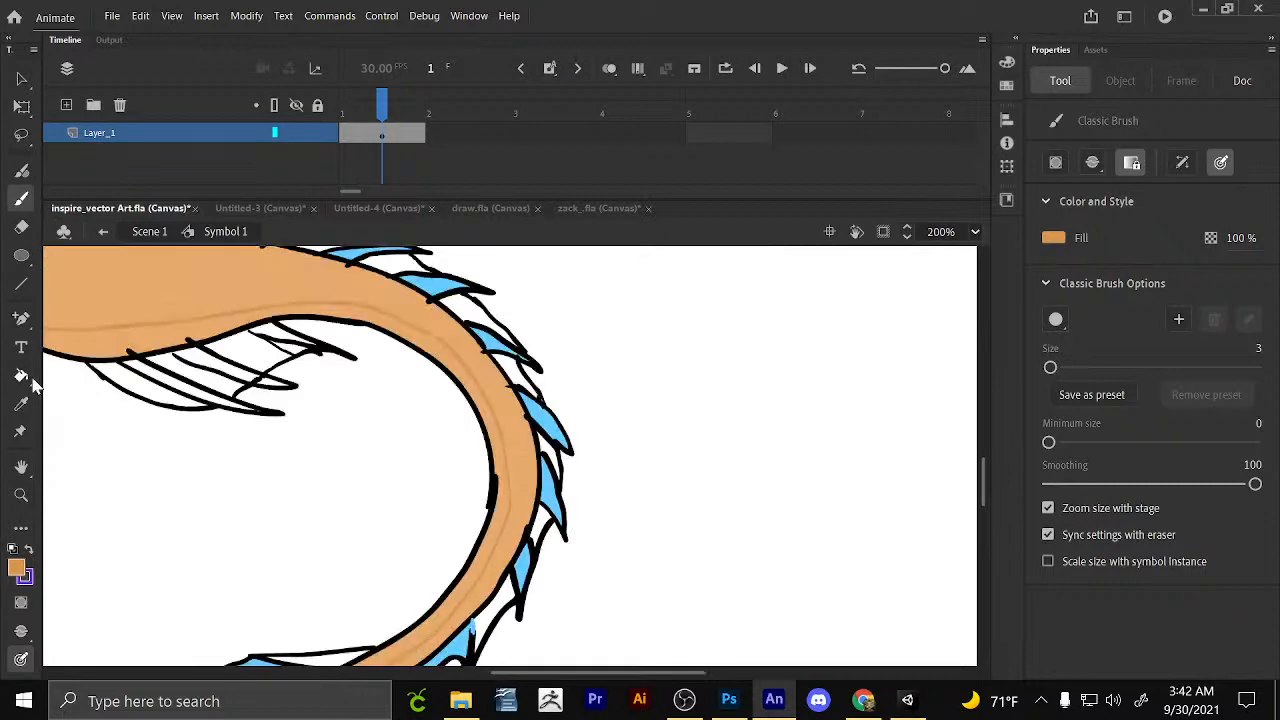
Change the Paint Bucket's gap-size option and fill the outlined belly, tail and front-leg shadow areas with the darker orange.
click(21, 375)
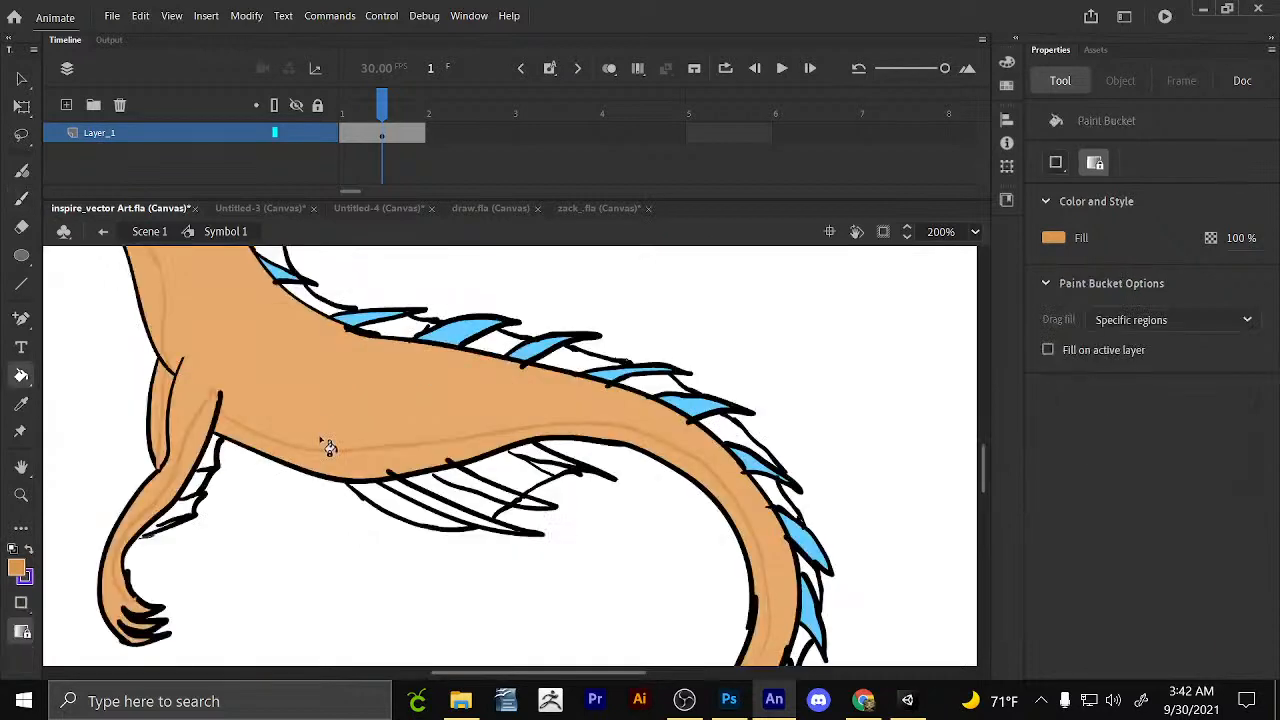
click(26, 628)
click(118, 636)
click(358, 467)
click(694, 466)
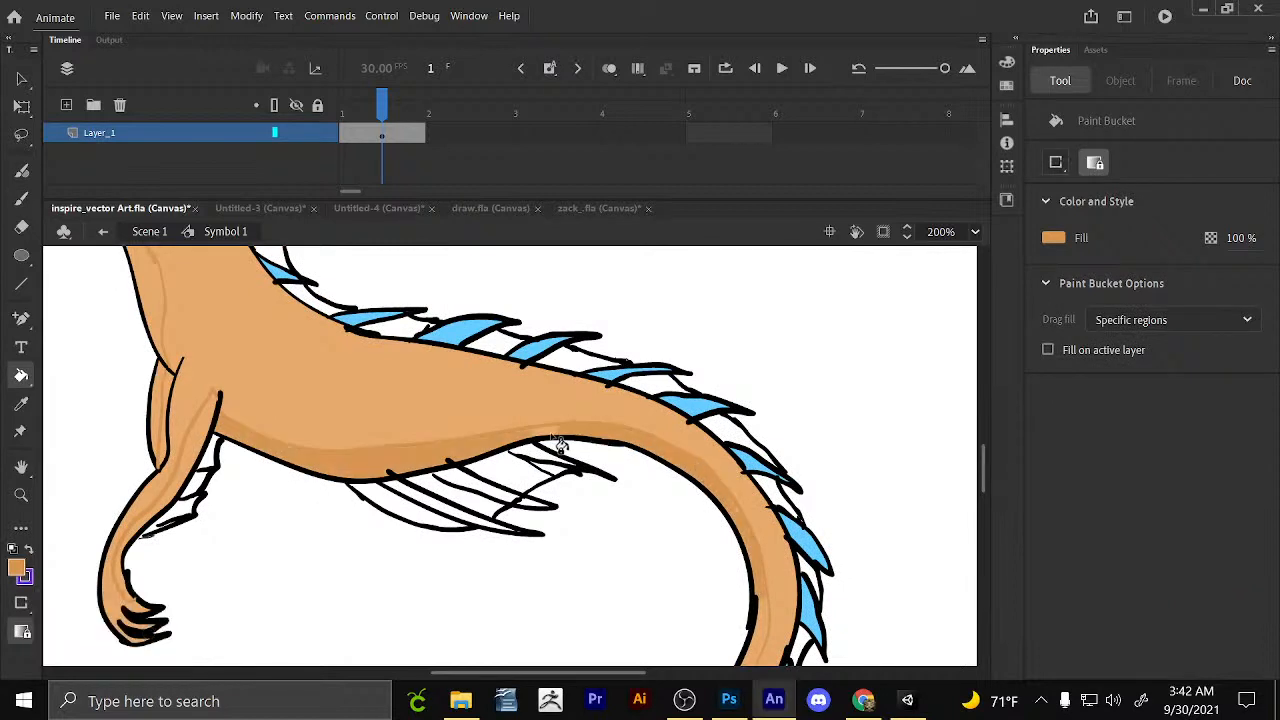
click(203, 442)
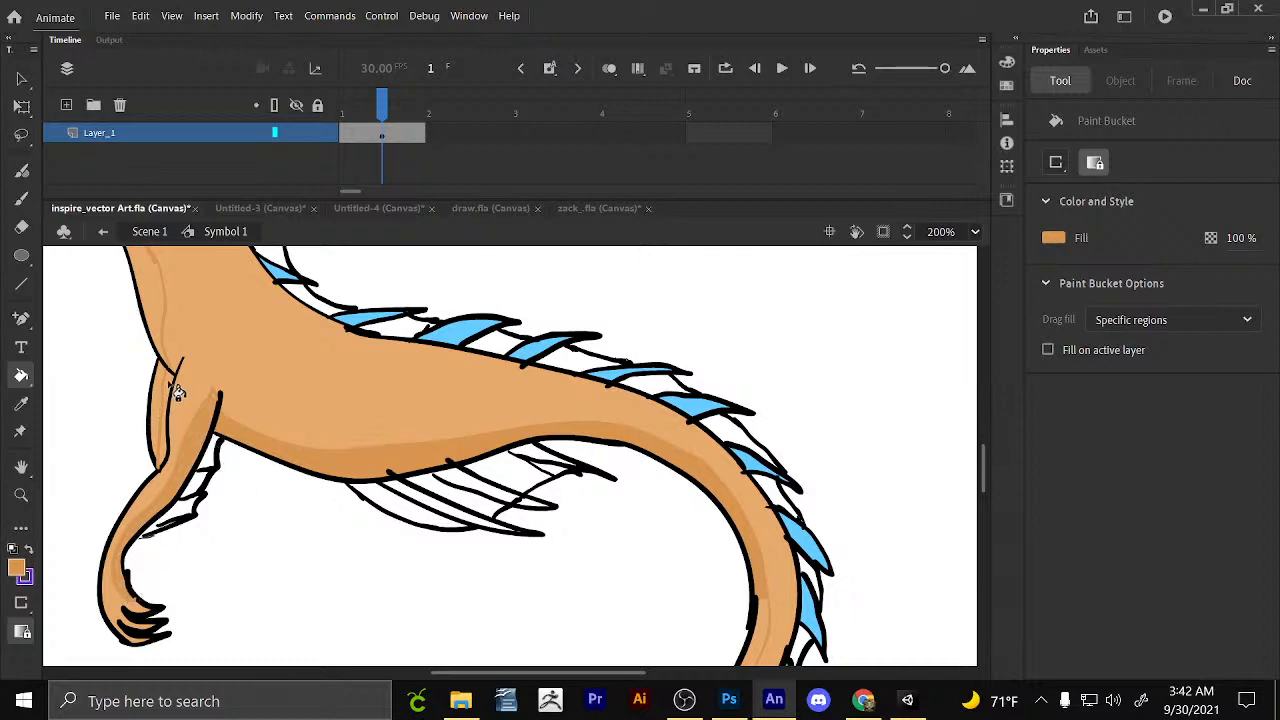
Fill the outlined shadow areas on the neck, lower jaw and lower tail with the same darker orange.
click(170, 312)
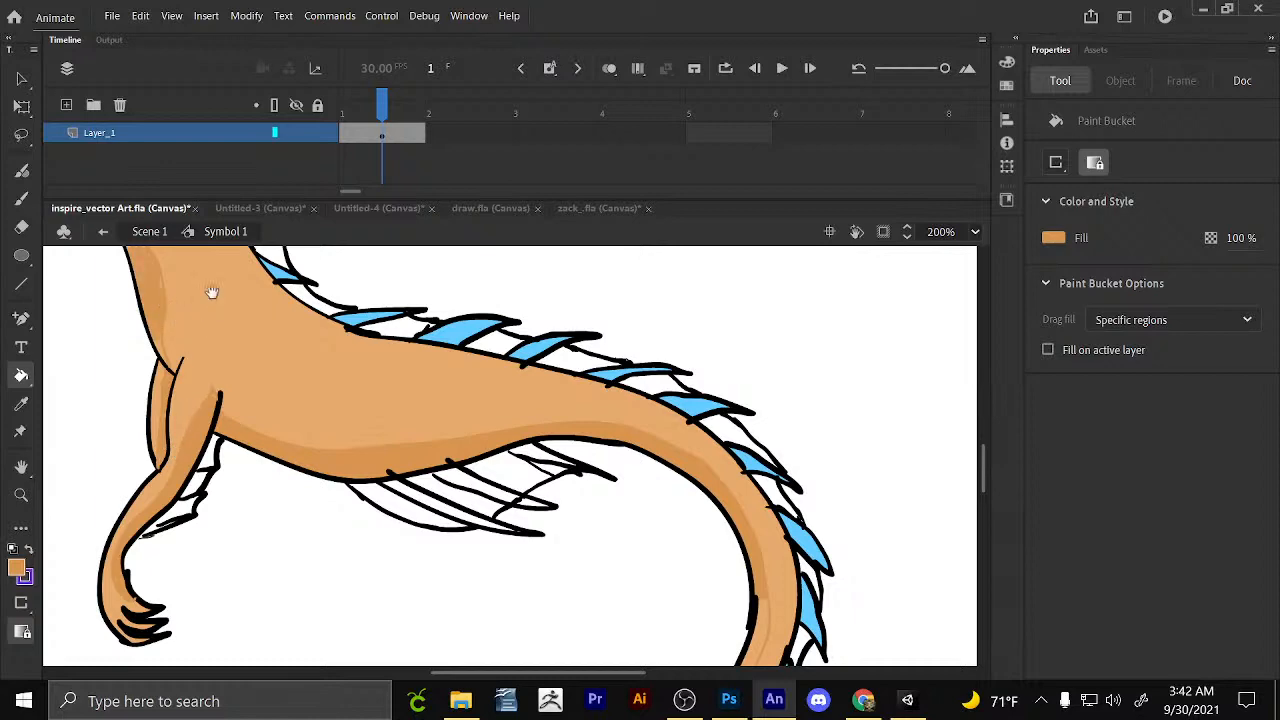
drag(176, 334, 203, 446)
drag(184, 352, 269, 451)
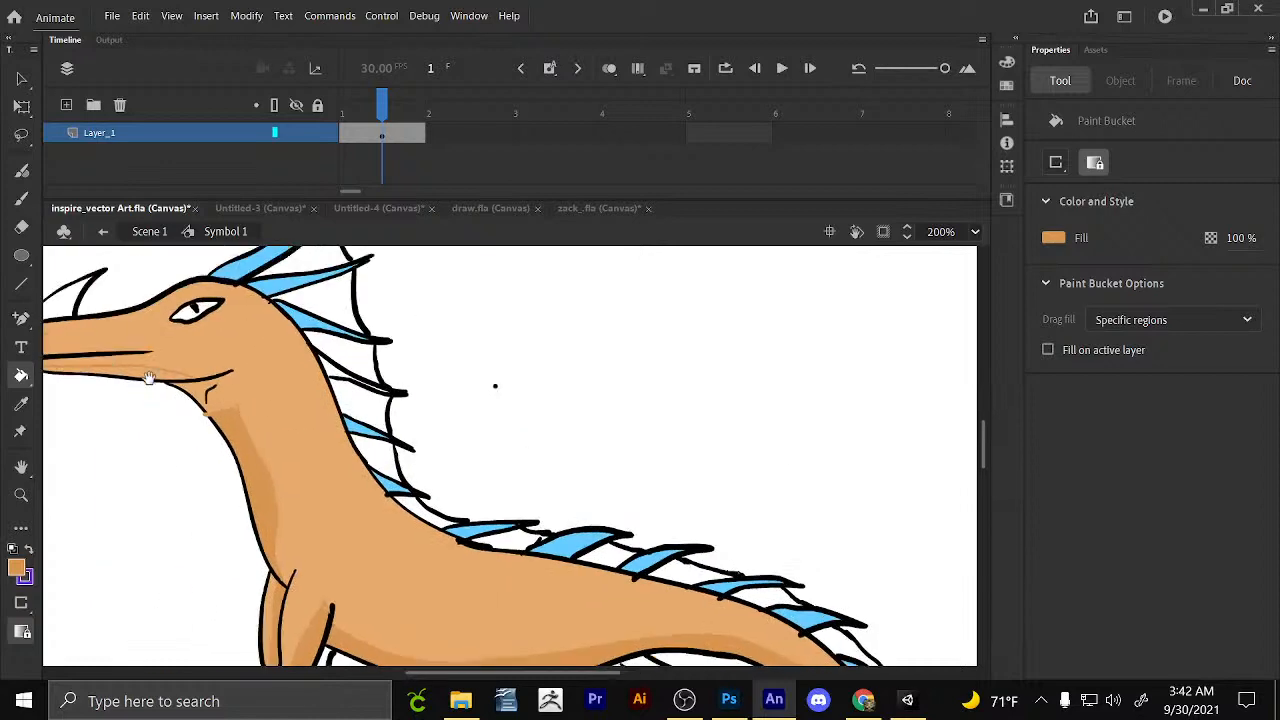
drag(231, 367, 362, 395)
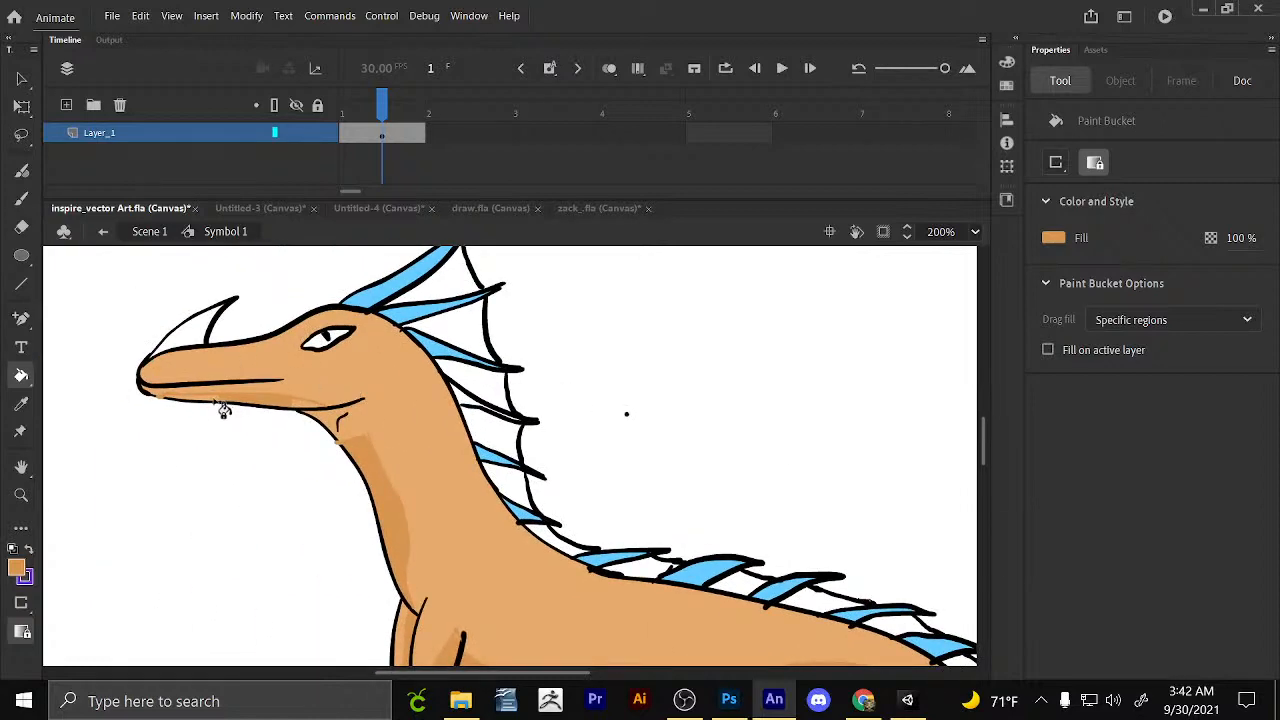
drag(585, 470, 510, 403)
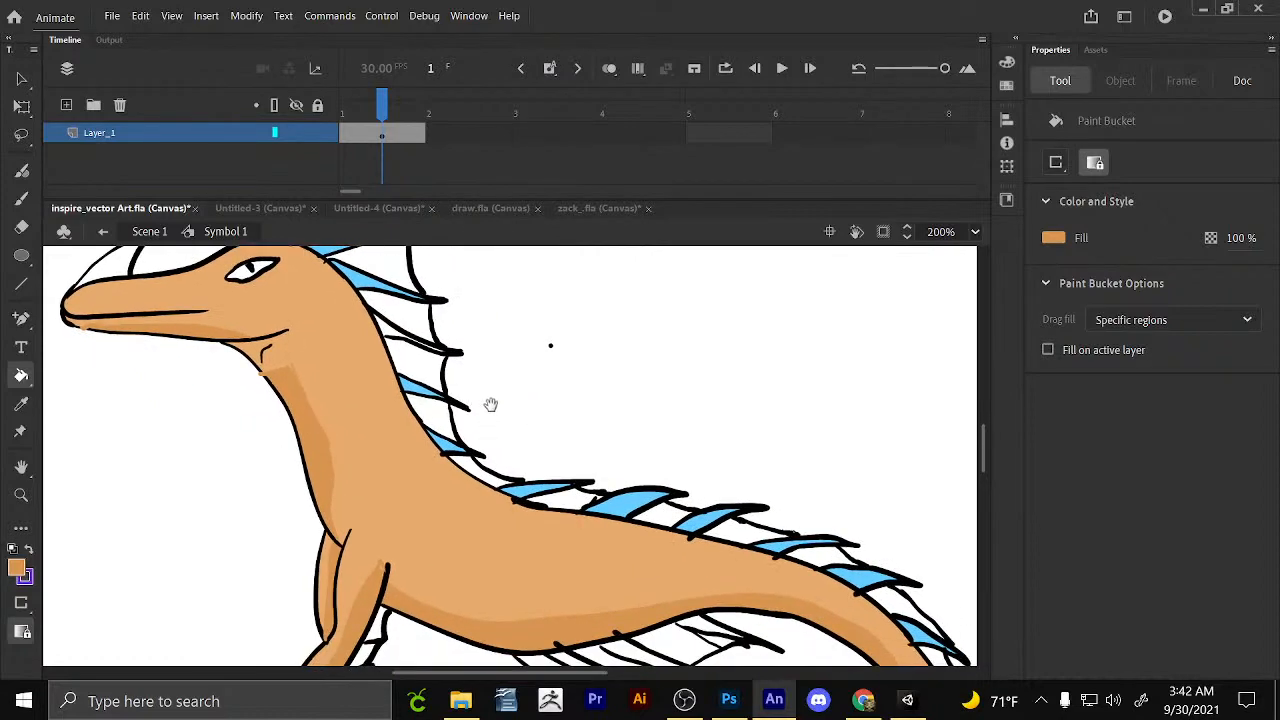
scroll(565, 447, down, 10)
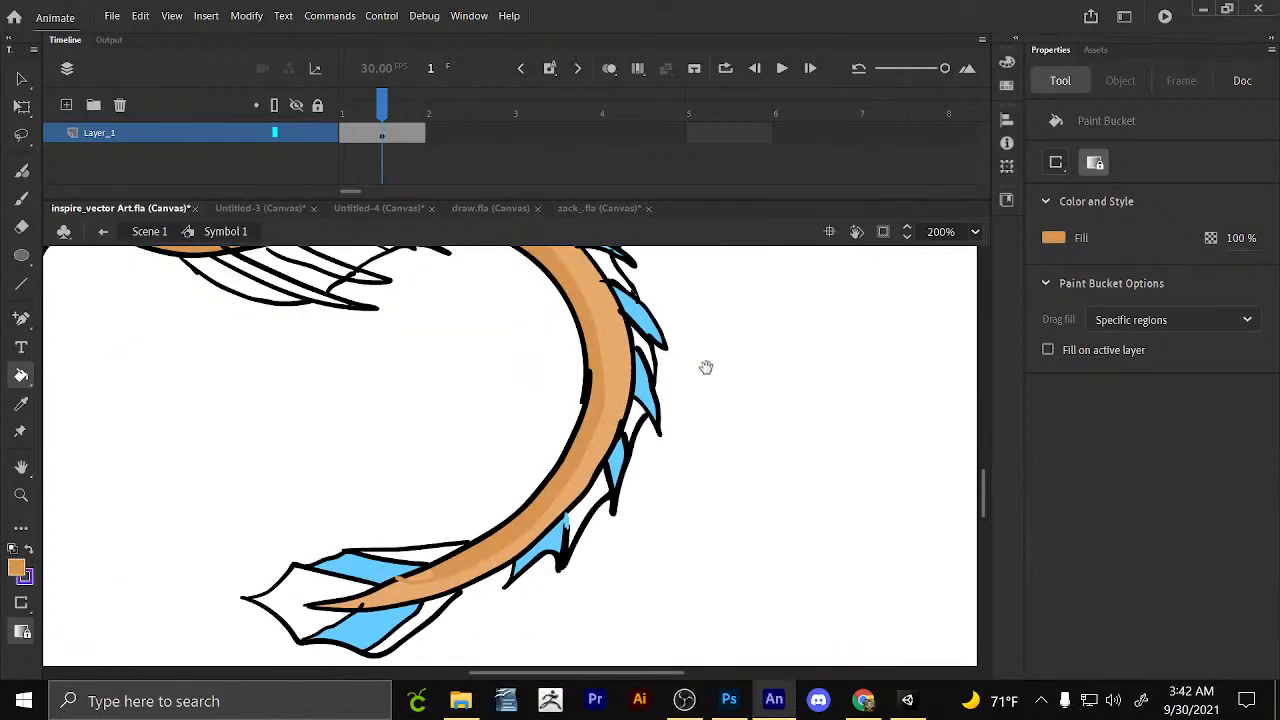
drag(706, 367, 696, 369)
Try green #33CC00 as the fill for the two webs between the dragon's head spikes.
click(16, 568)
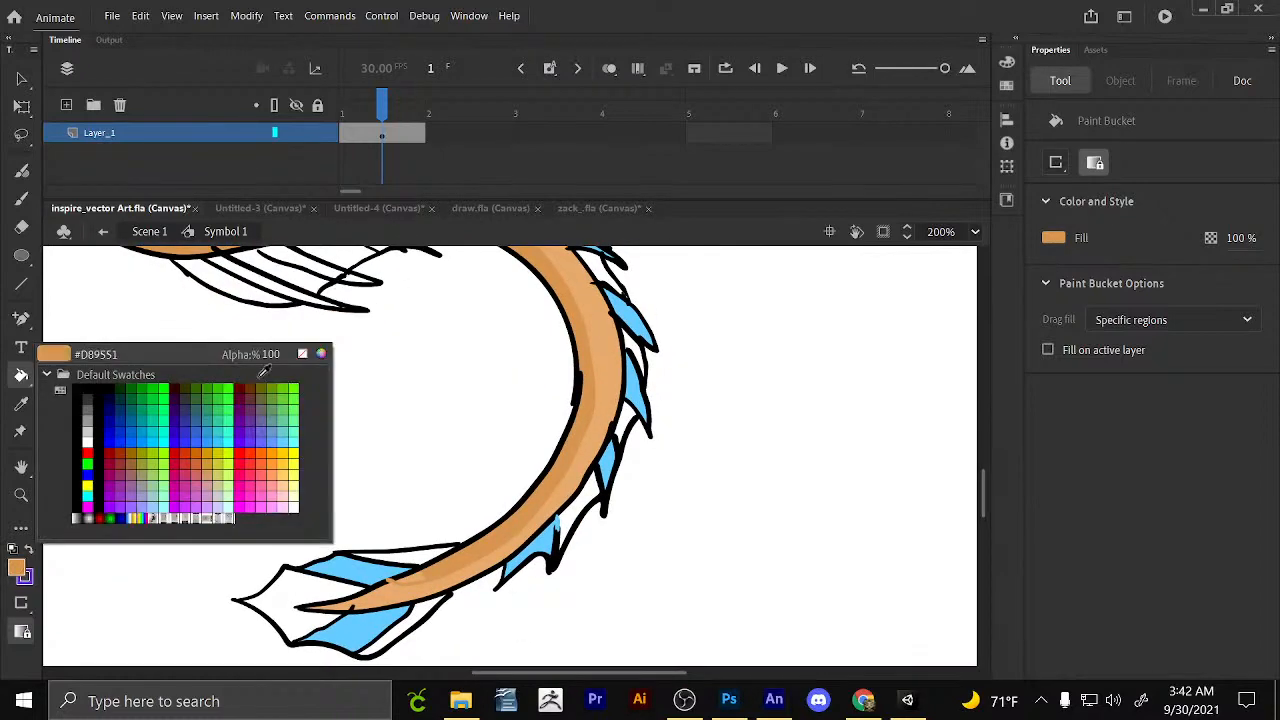
click(228, 389)
mouse_move(460, 334)
mouse_down()
mouse_move(460, 531)
mouse_move(594, 557)
mouse_move(723, 630)
mouse_up()
click(360, 340)
click(398, 405)
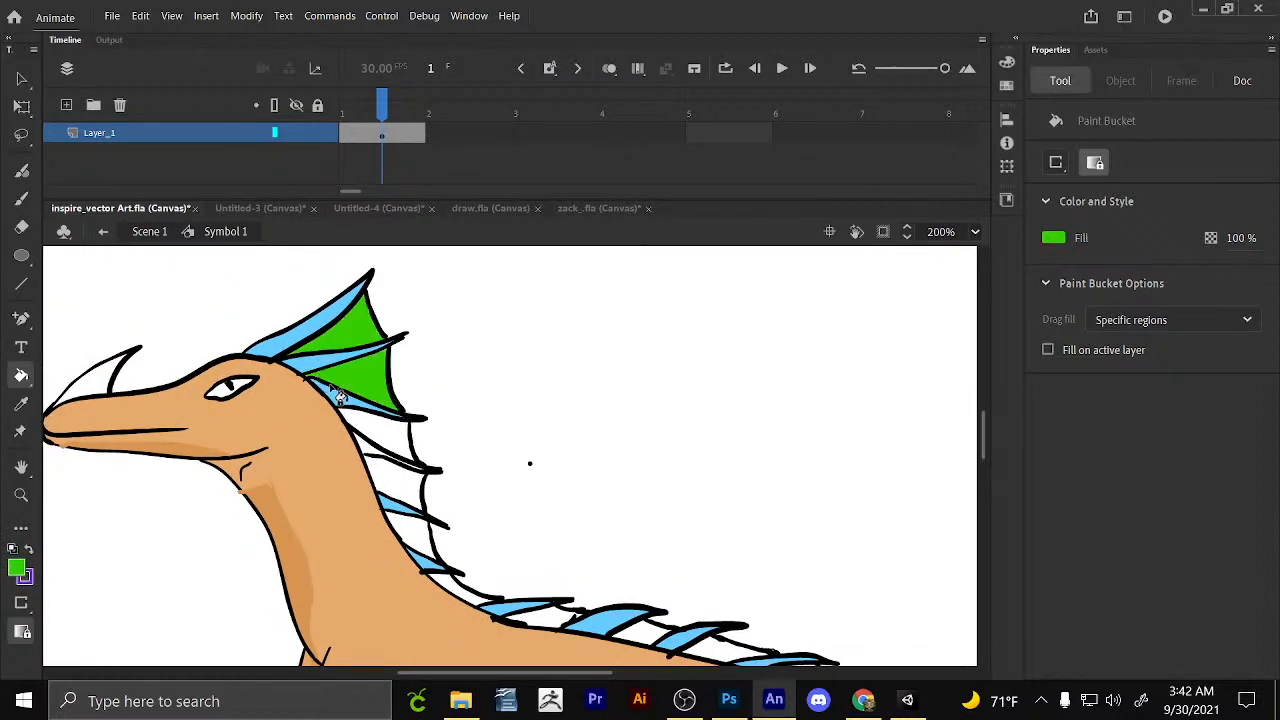
Pick a lighter, softer green in the Color Picker and refill the two webs between the head spikes.
click(24, 577)
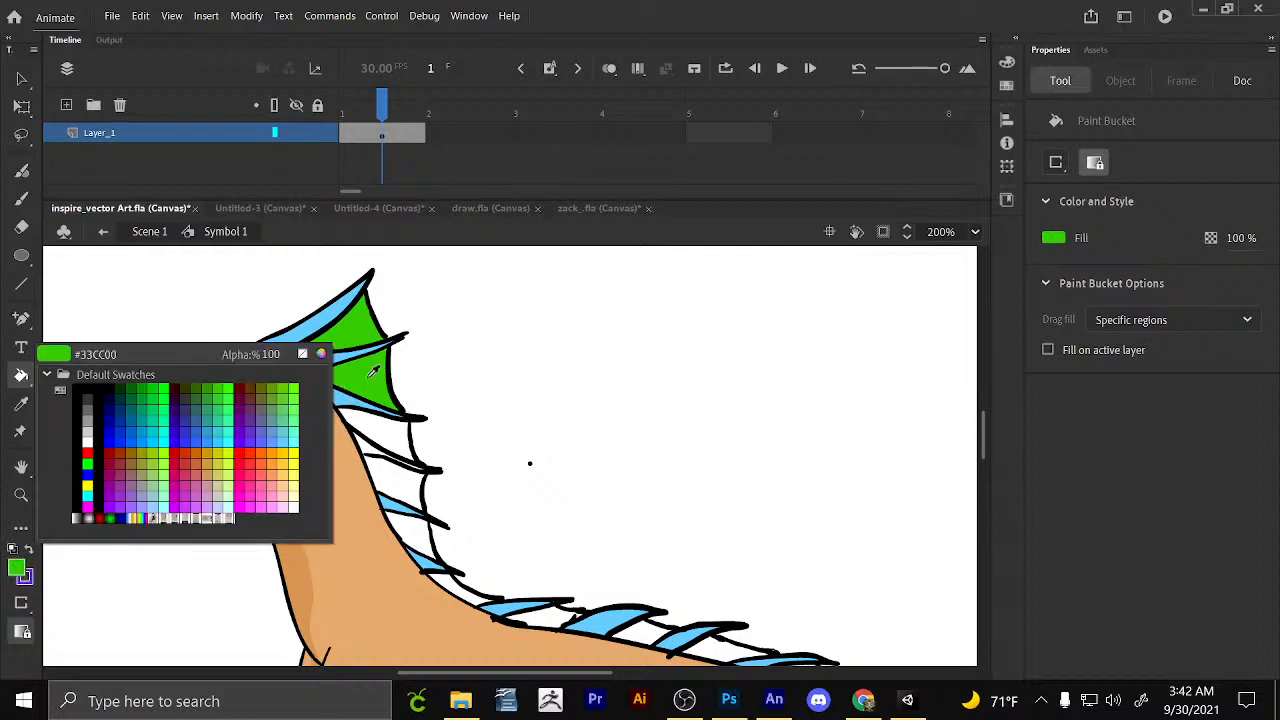
click(322, 355)
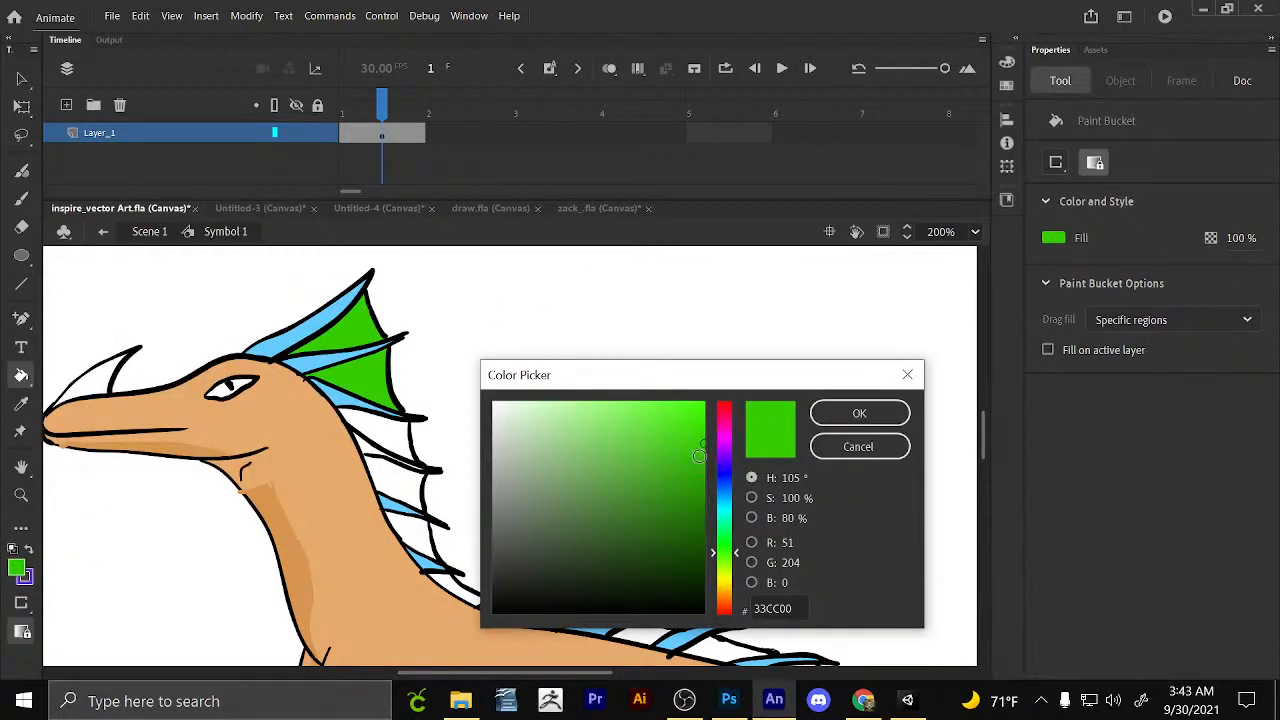
click(643, 414)
click(890, 413)
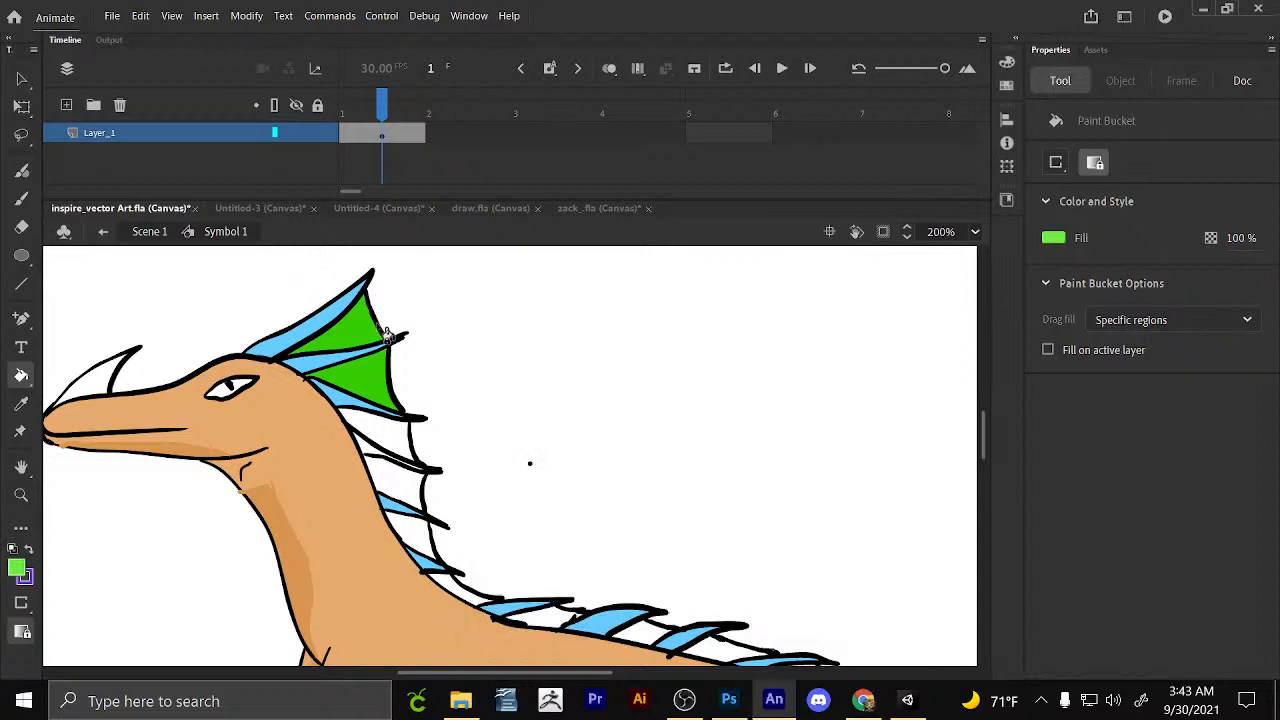
click(370, 333)
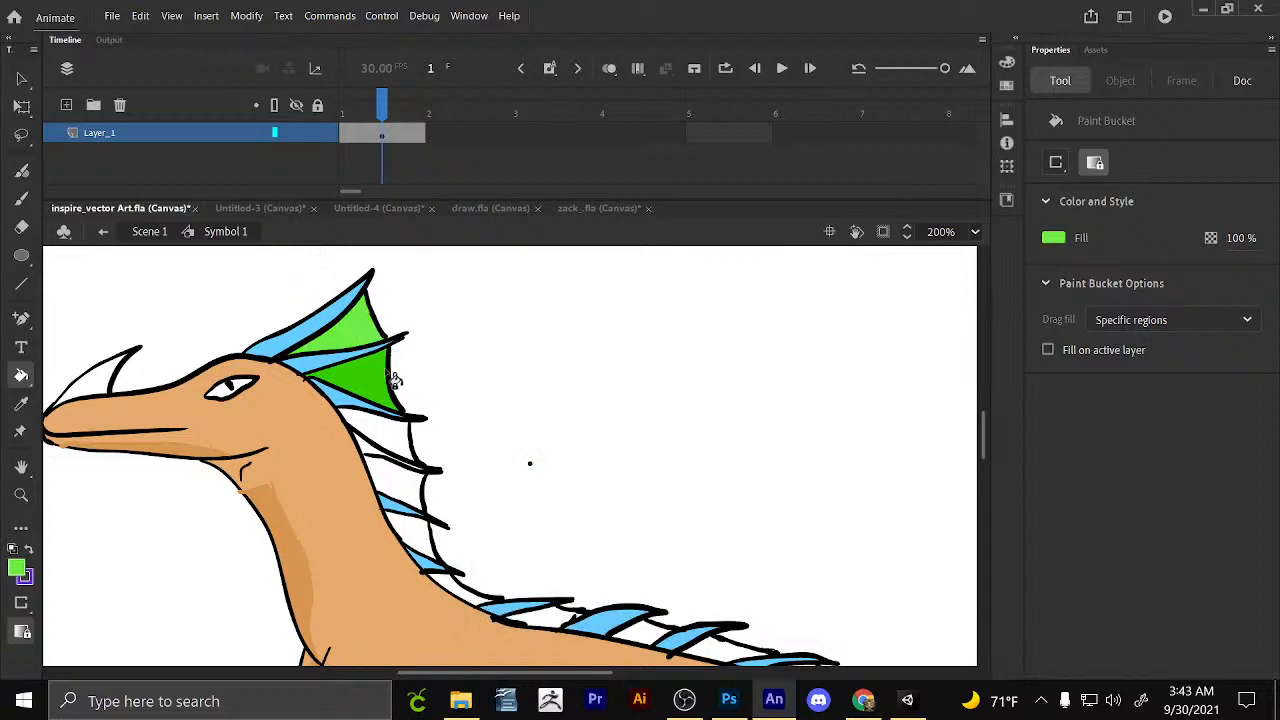
click(395, 380)
Fill the webs between the spikes down the neck and at the start of the back with the light green.
click(401, 445)
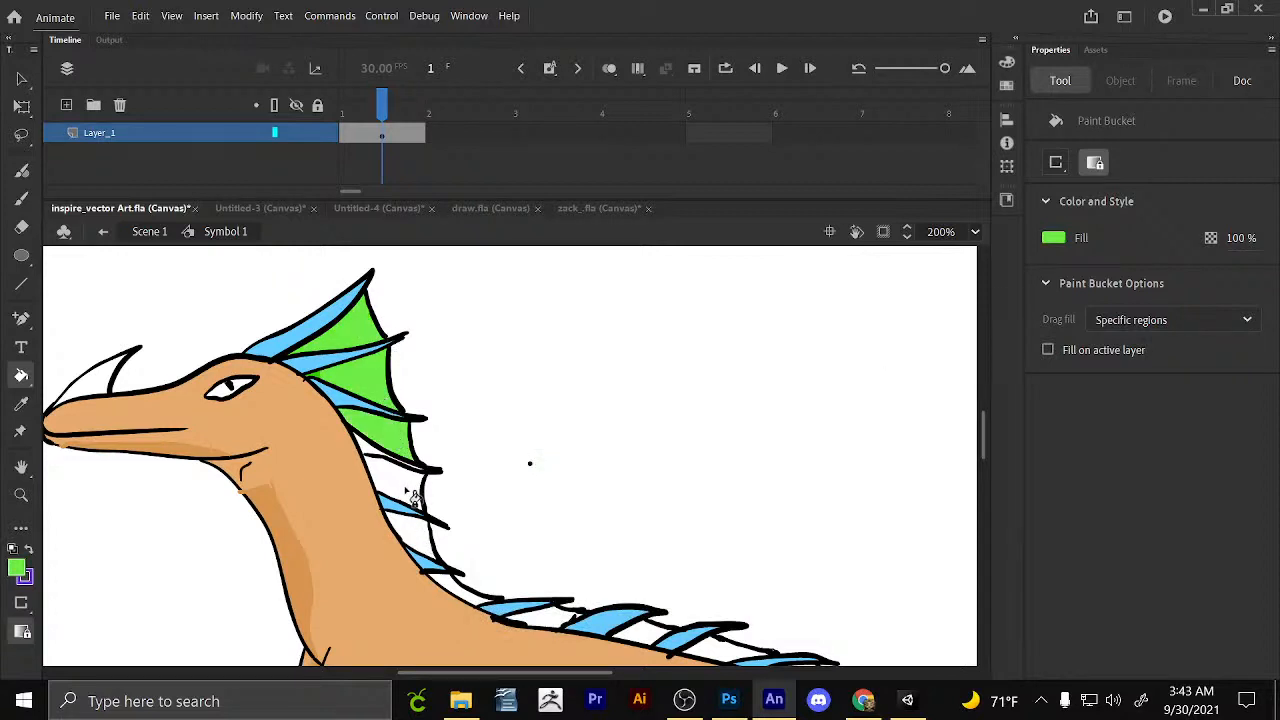
click(406, 491)
click(416, 532)
click(451, 582)
mouse_move(608, 492)
mouse_down()
mouse_move(433, 403)
mouse_move(506, 429)
mouse_up()
click(206, 453)
click(267, 474)
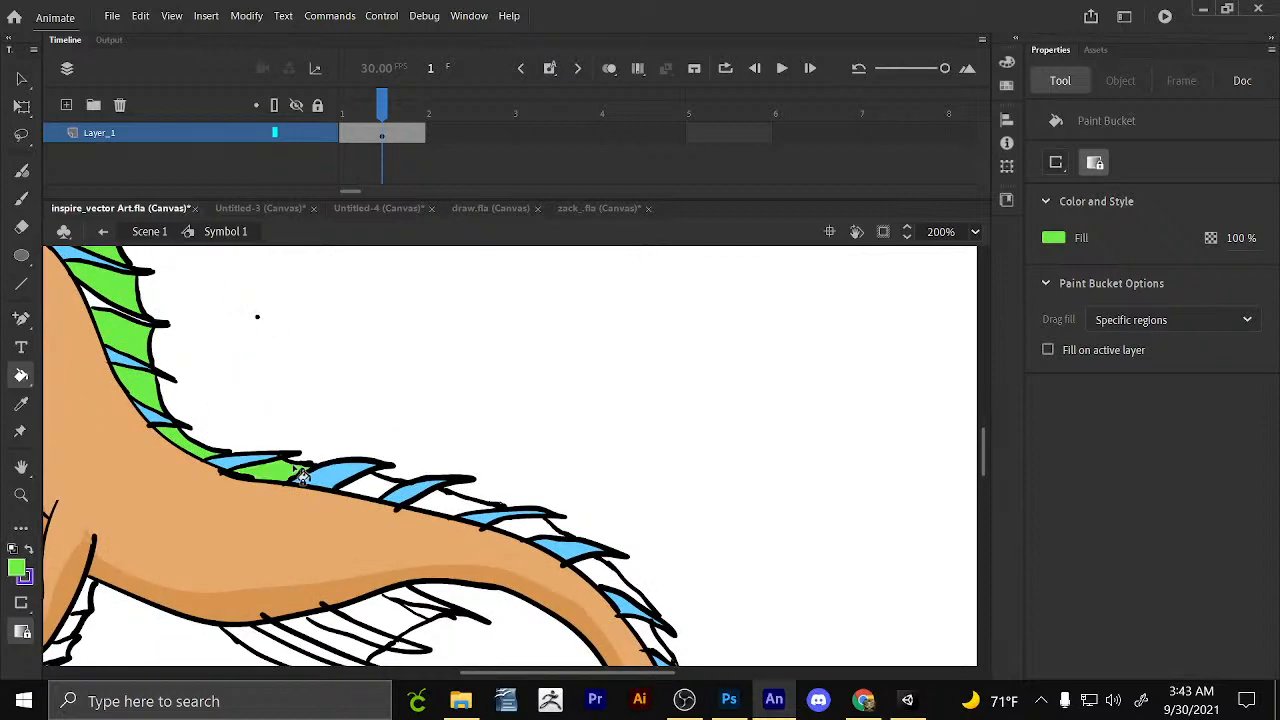
Fill the remaining webs between the blue spikes along the back with the light green.
click(382, 491)
click(458, 502)
click(528, 524)
click(600, 569)
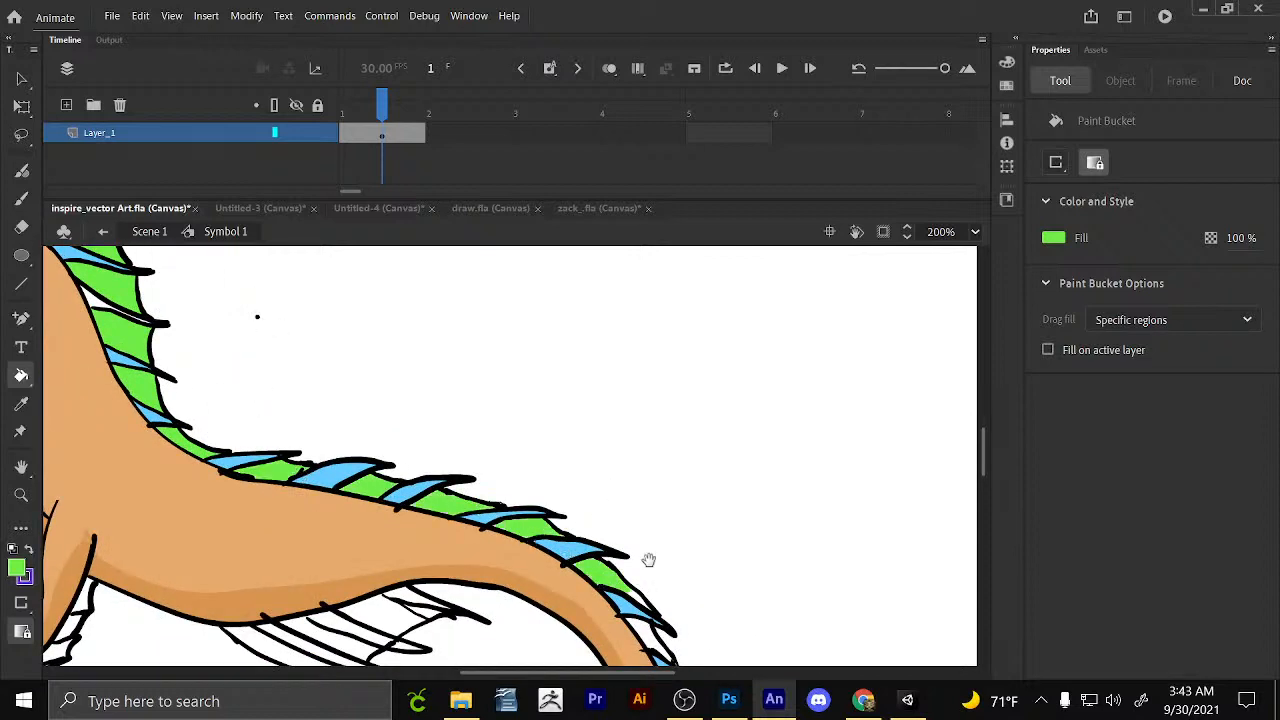
Fill the webs between the spikes along the outer curve of the tail with the light green.
drag(649, 560, 639, 499)
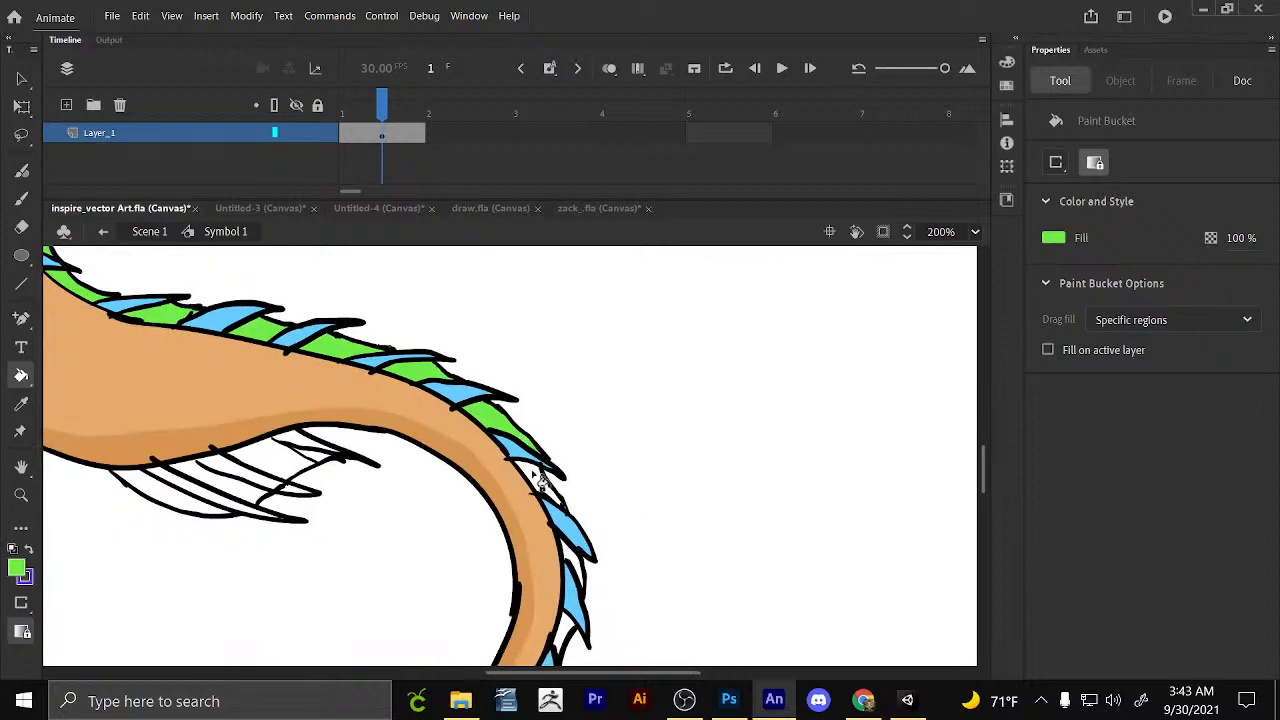
click(534, 476)
click(573, 558)
drag(580, 561, 553, 461)
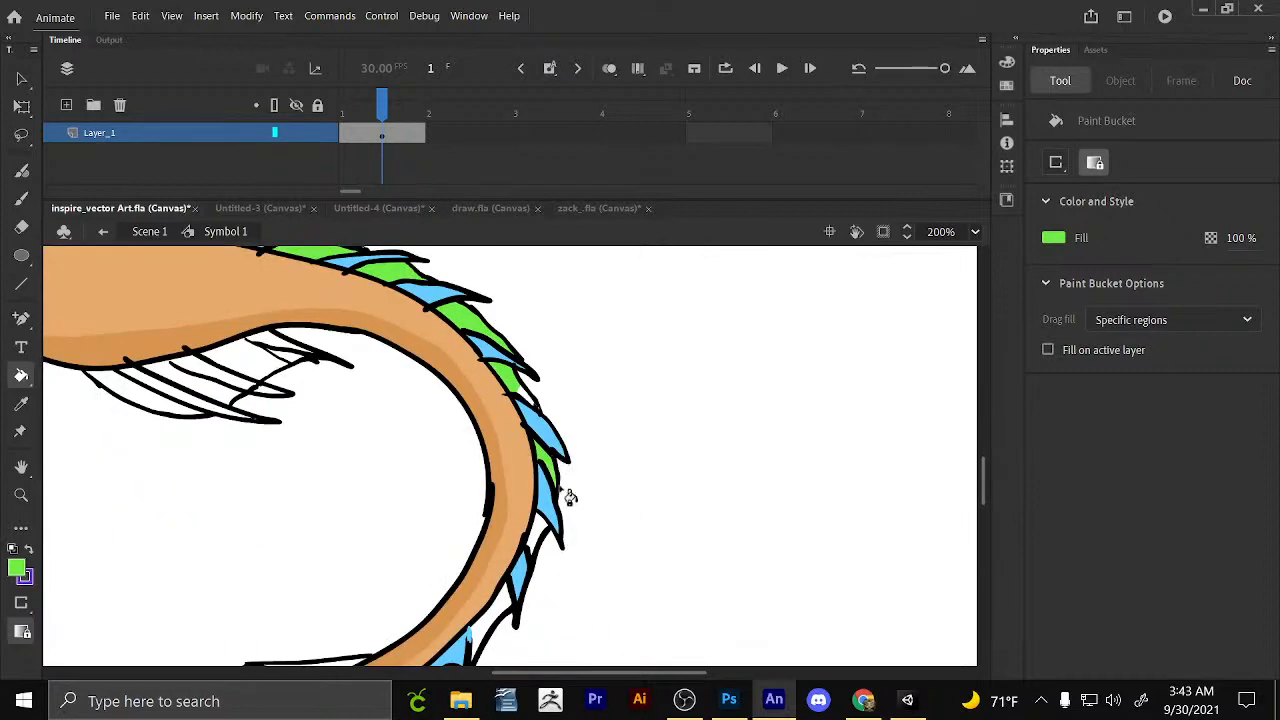
click(546, 536)
drag(540, 512, 534, 378)
click(490, 488)
Fill the outer edges and tip of the tail fin with the light green.
click(318, 533)
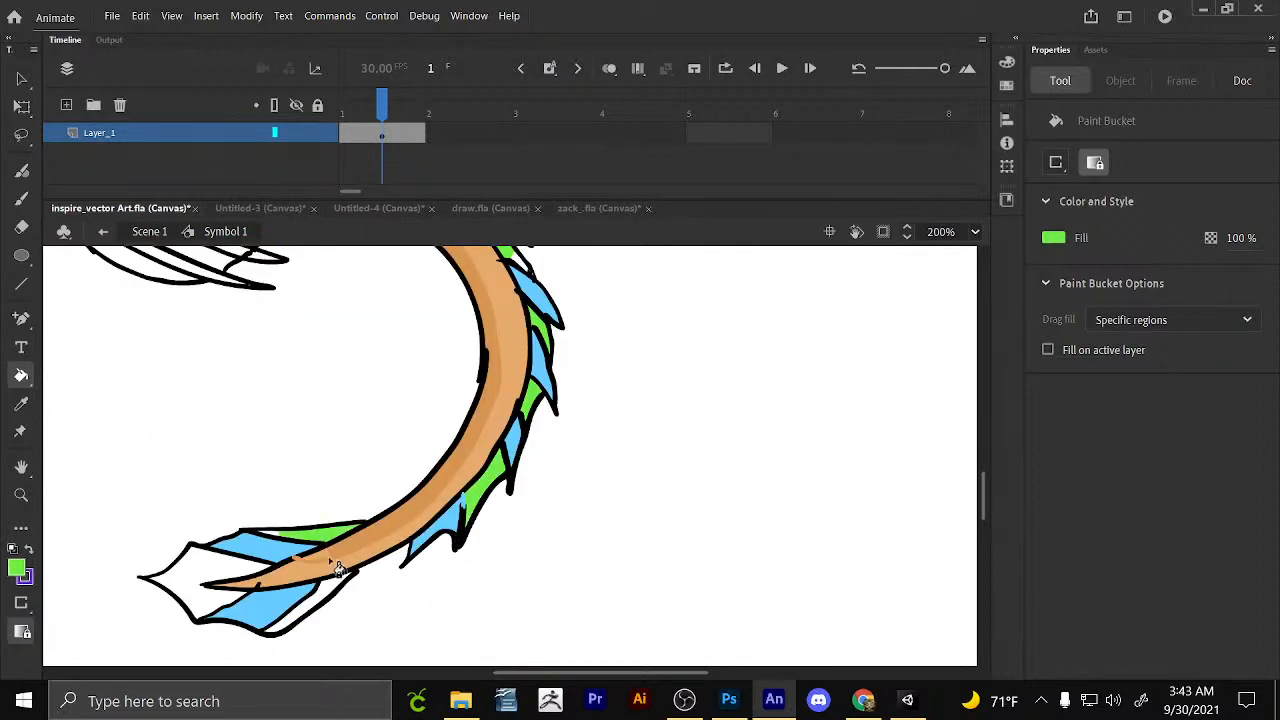
click(338, 597)
click(208, 585)
click(298, 624)
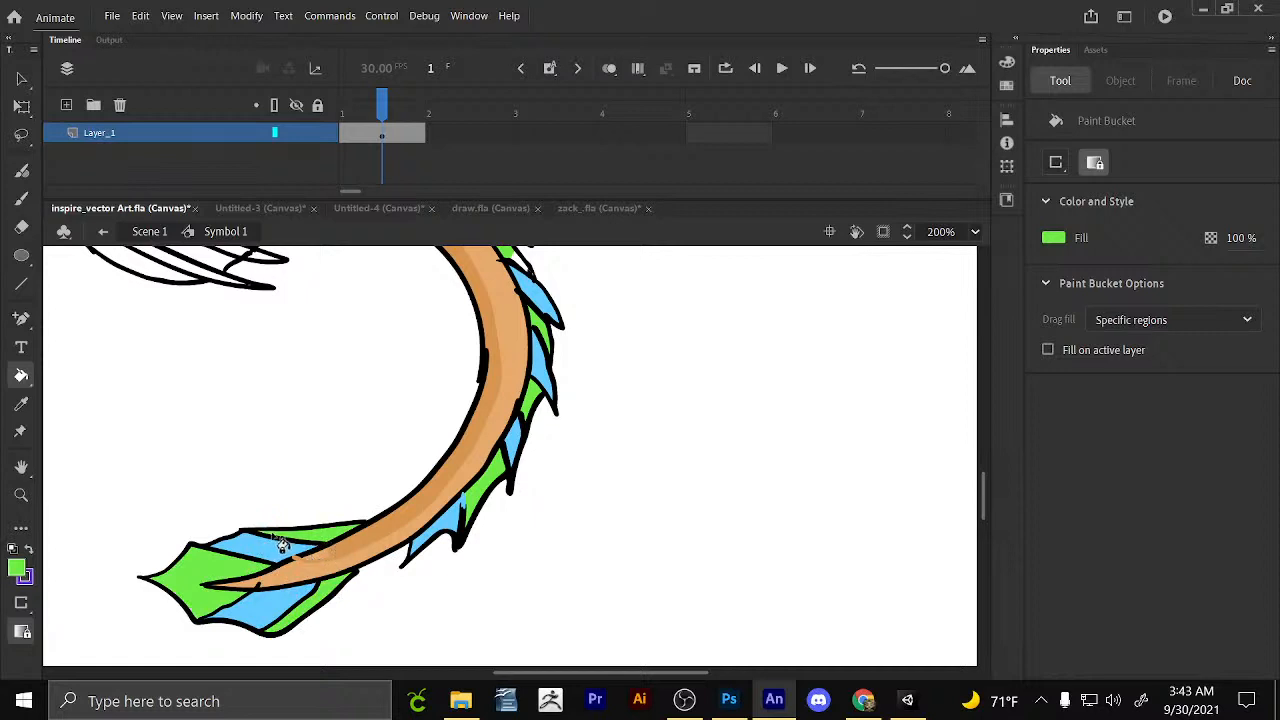
Fill the webs of the belly fin with the light green.
drag(400, 466, 576, 596)
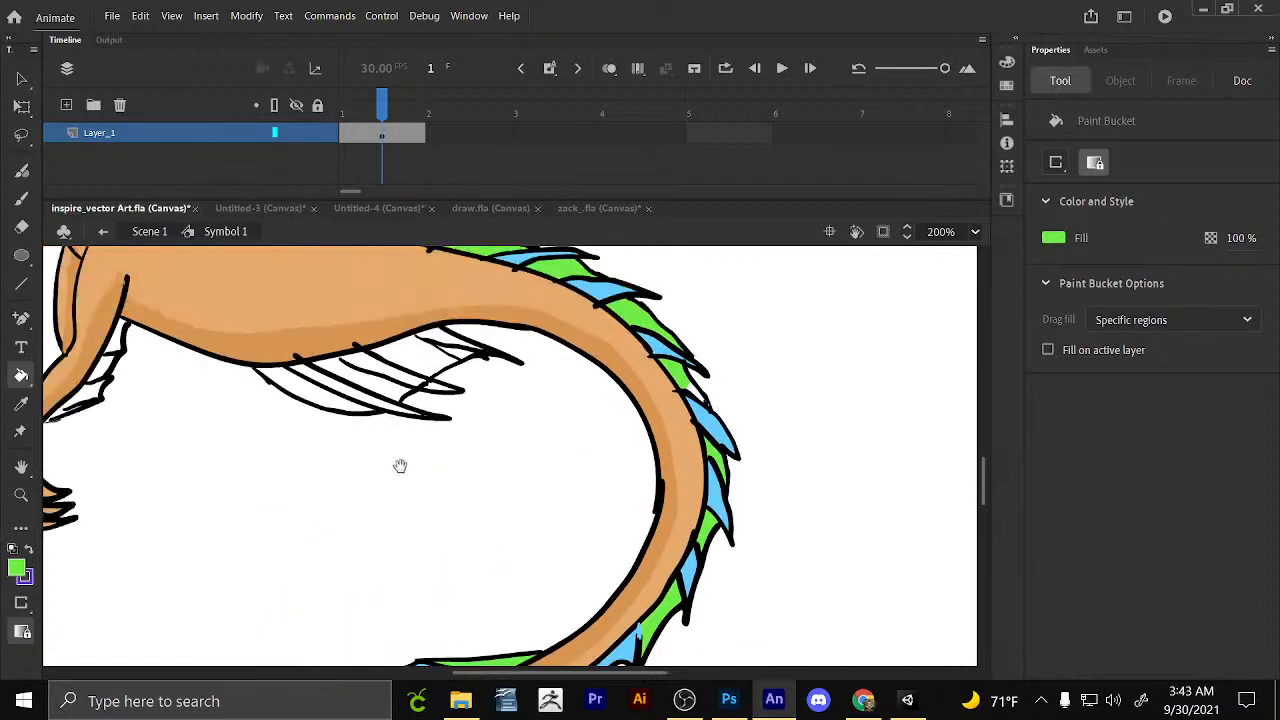
click(400, 394)
click(440, 370)
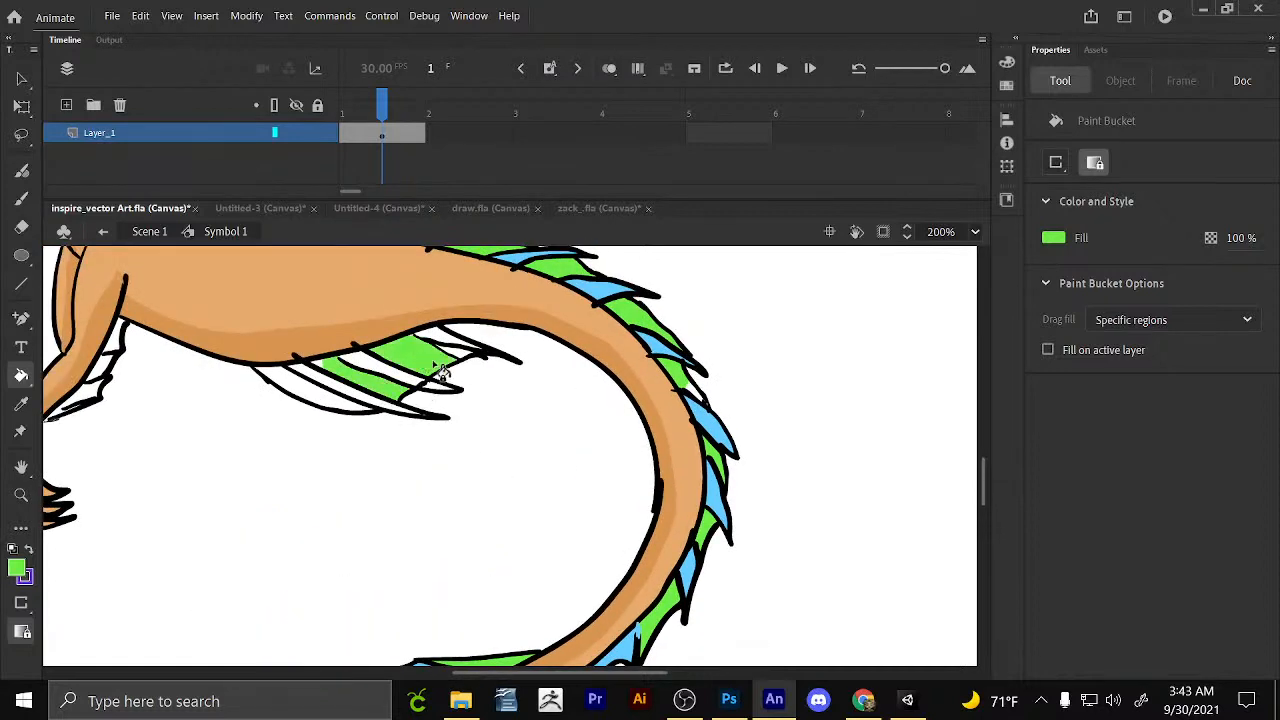
click(313, 403)
Fill the spines of the belly fin, including their tips, with the light blue sampled from the back spikes.
scroll(480, 363, up, 2)
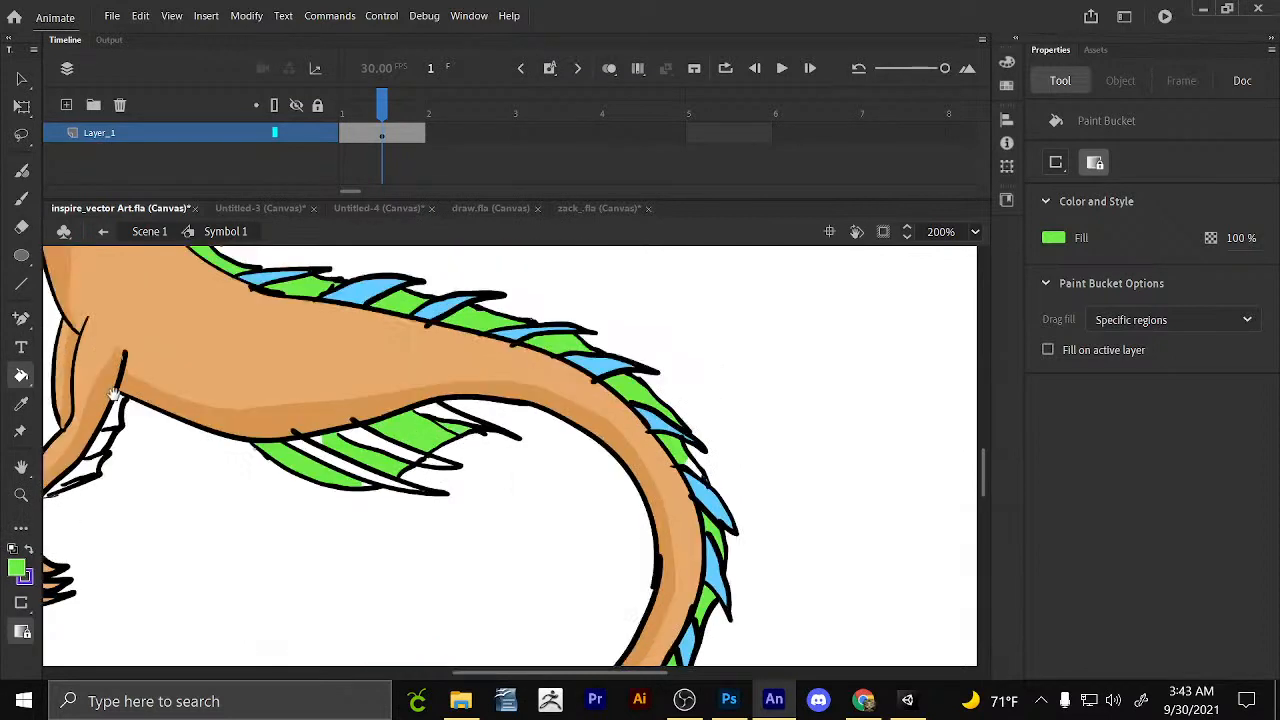
click(20, 403)
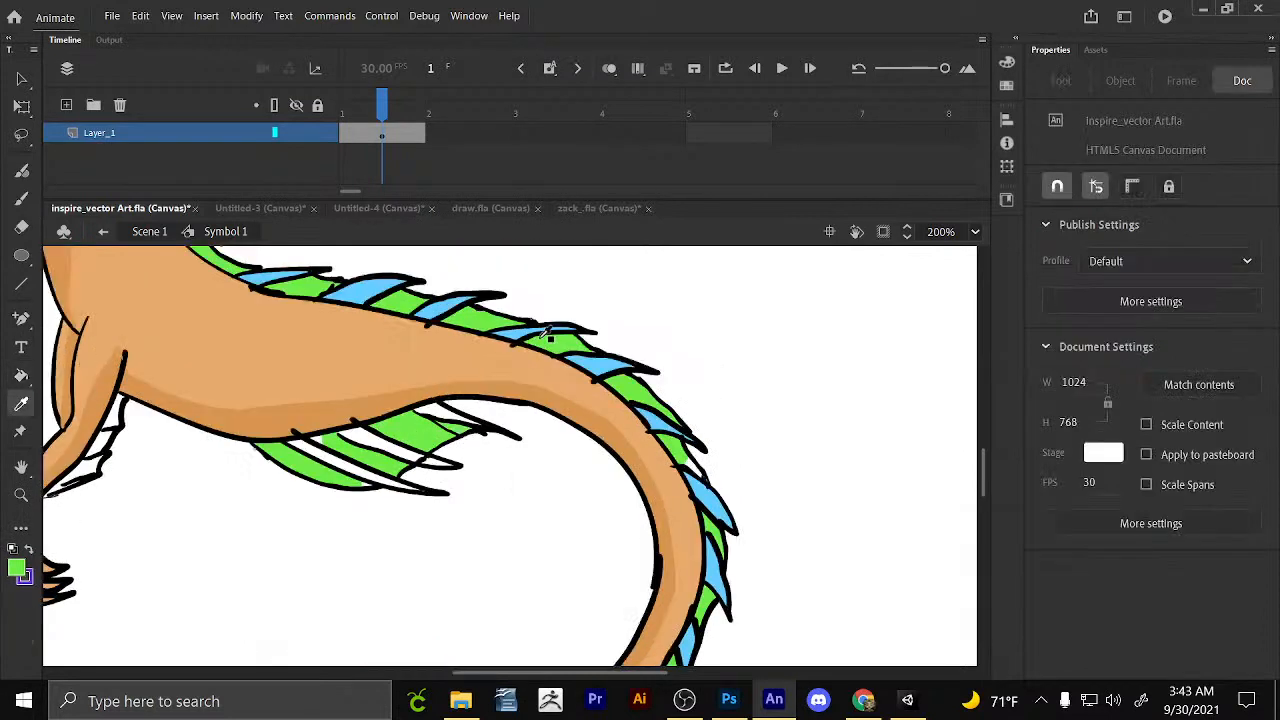
click(387, 292)
click(338, 458)
click(394, 449)
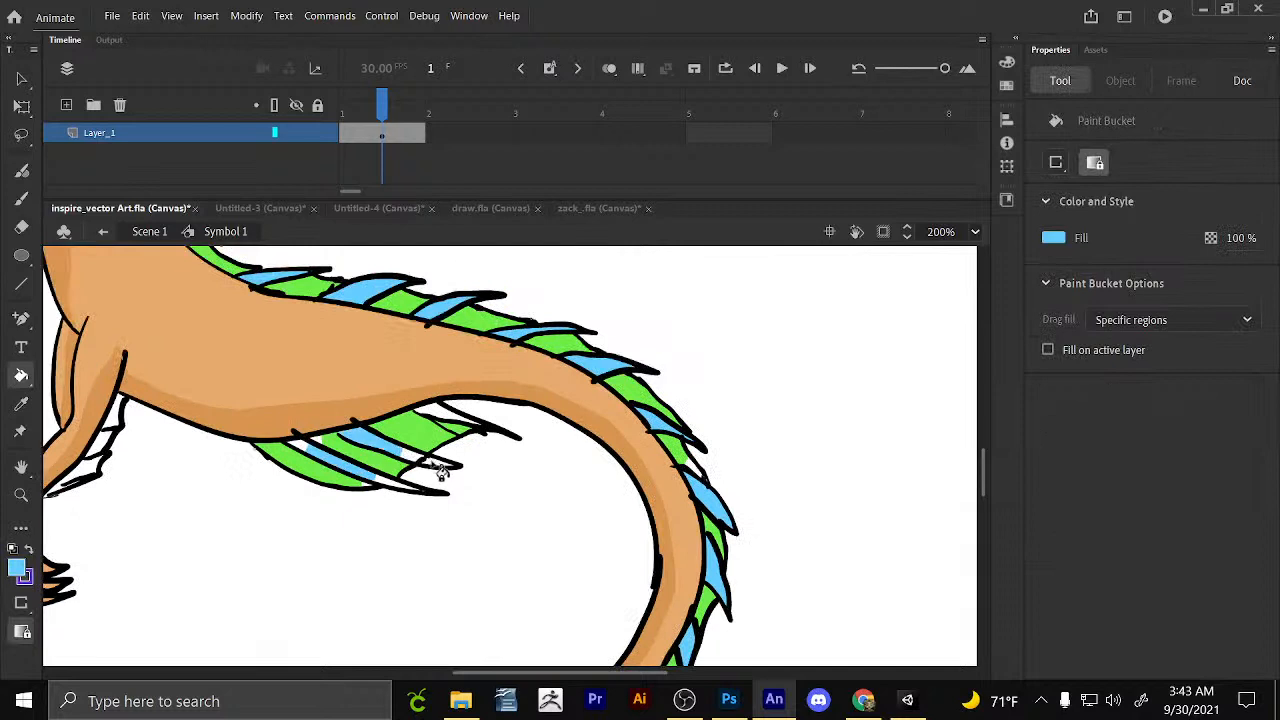
click(443, 460)
click(458, 427)
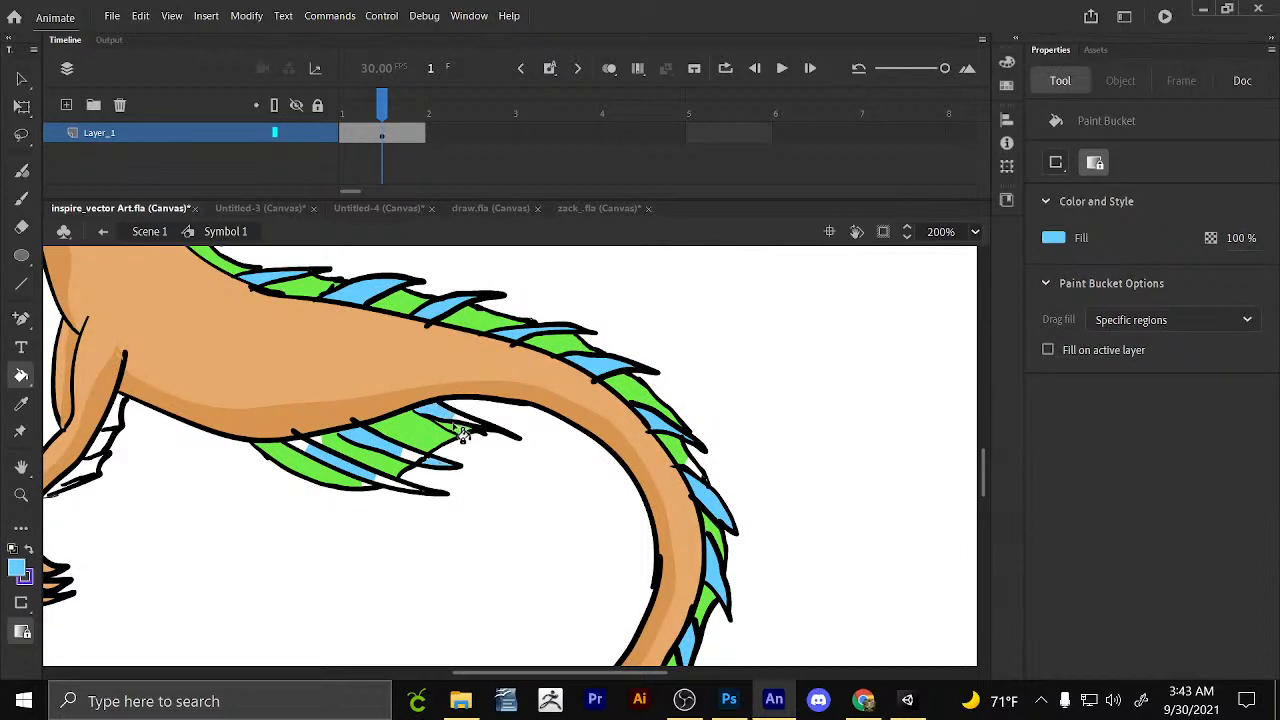
click(478, 428)
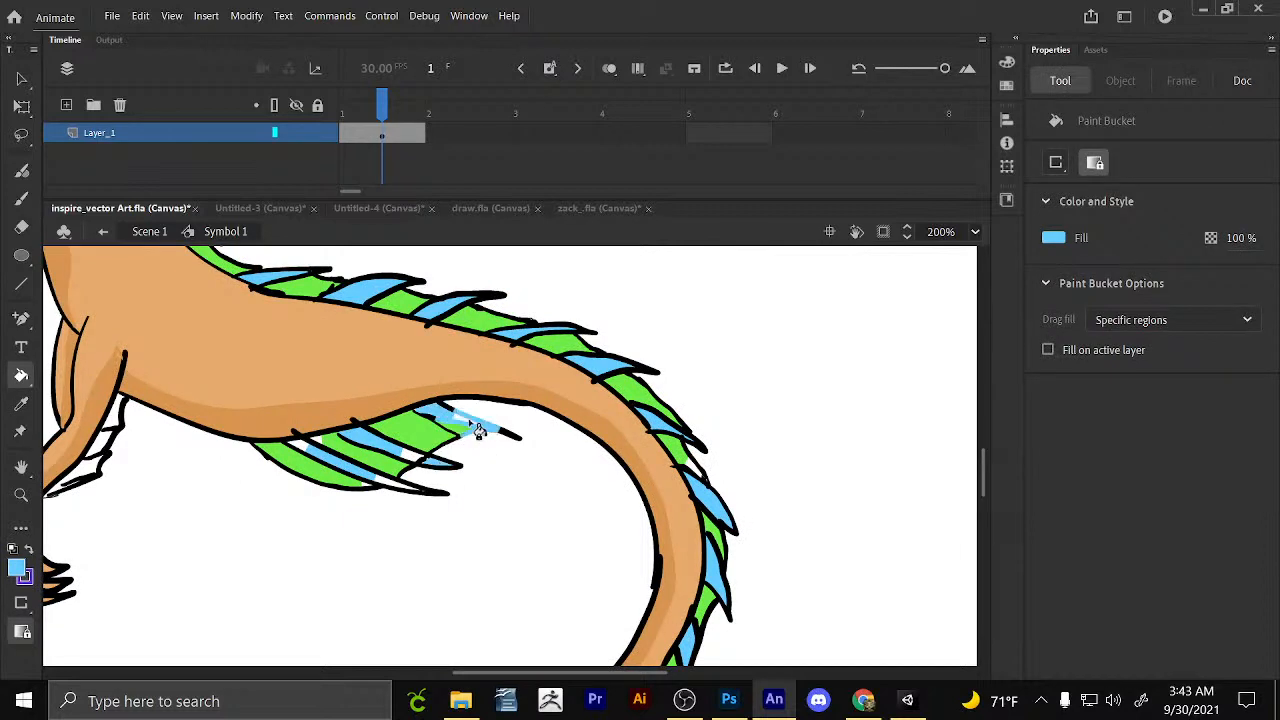
key(z)
key(ctrl+z)
key(k)
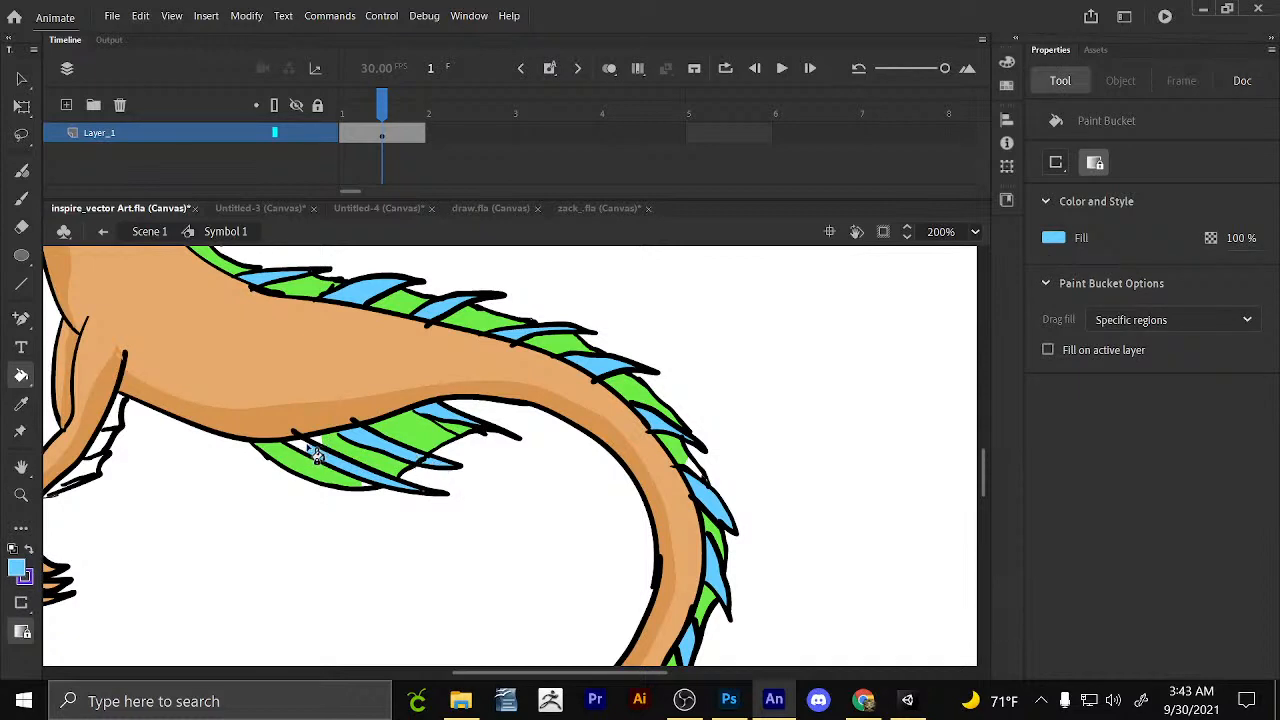
Fill the leftover gap in the belly fin and the webs of the foreleg fin with the sampled light green.
key(i)
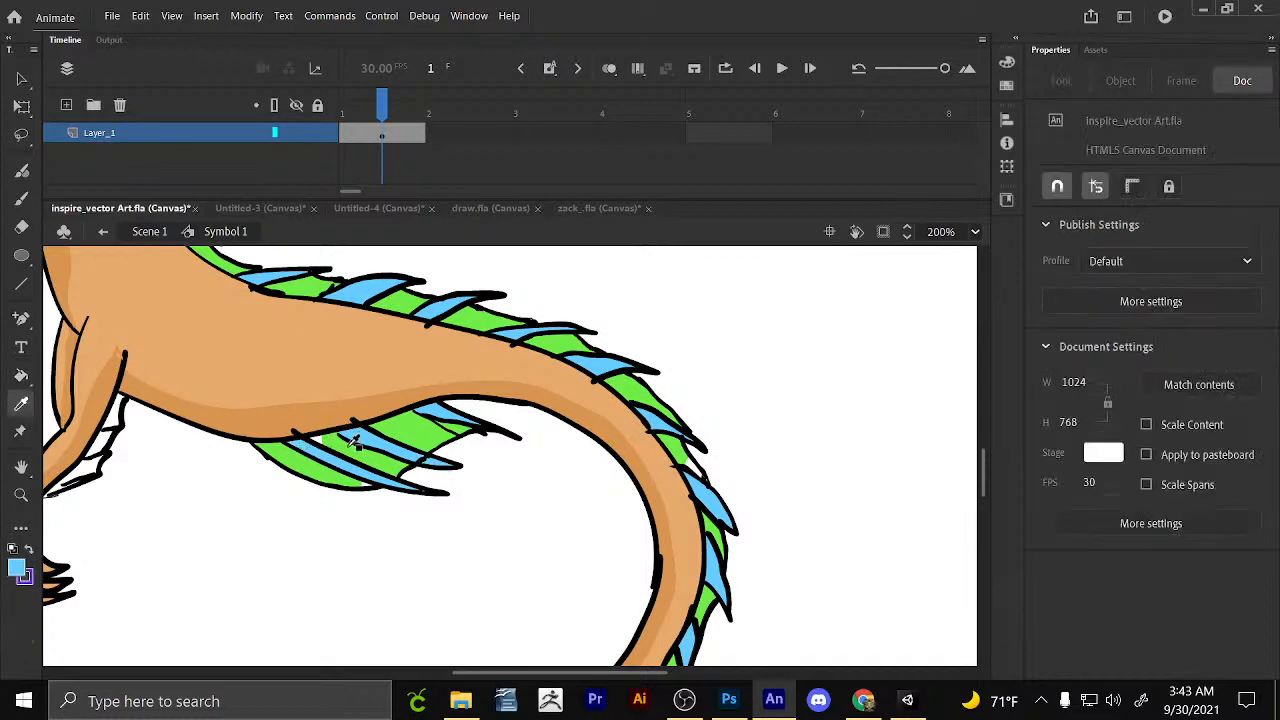
click(352, 444)
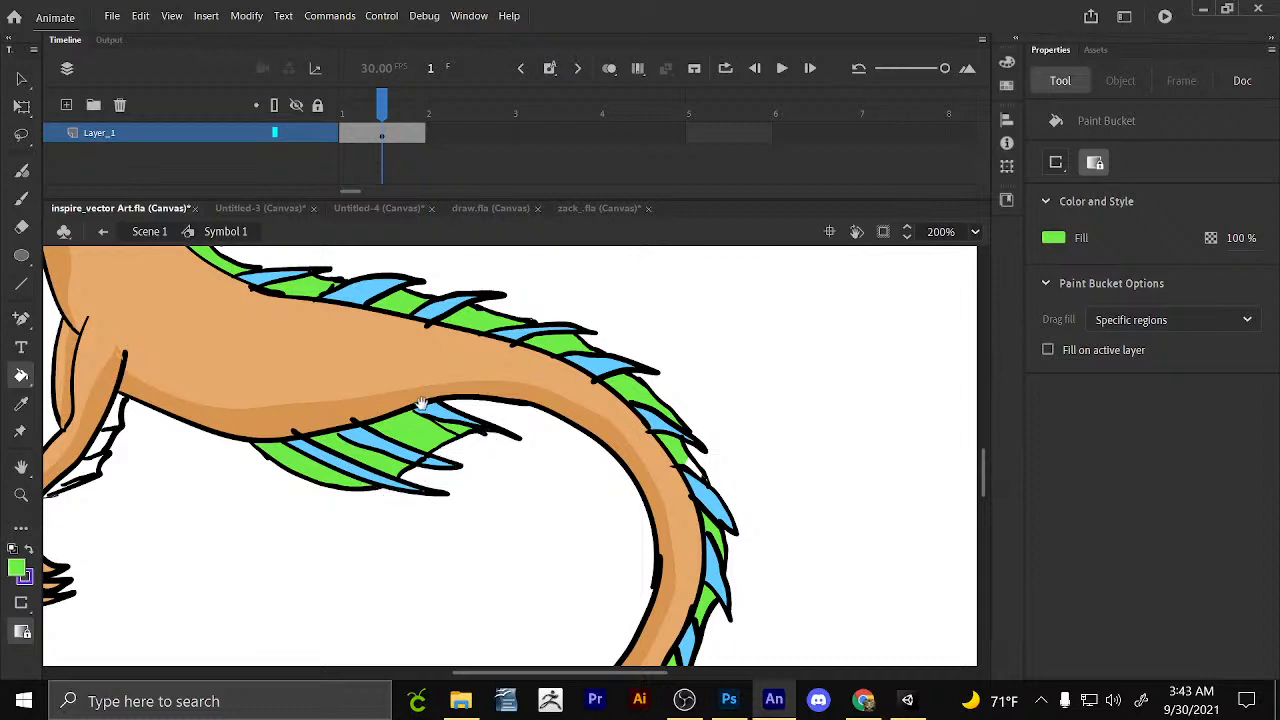
drag(92, 480, 441, 505)
click(441, 503)
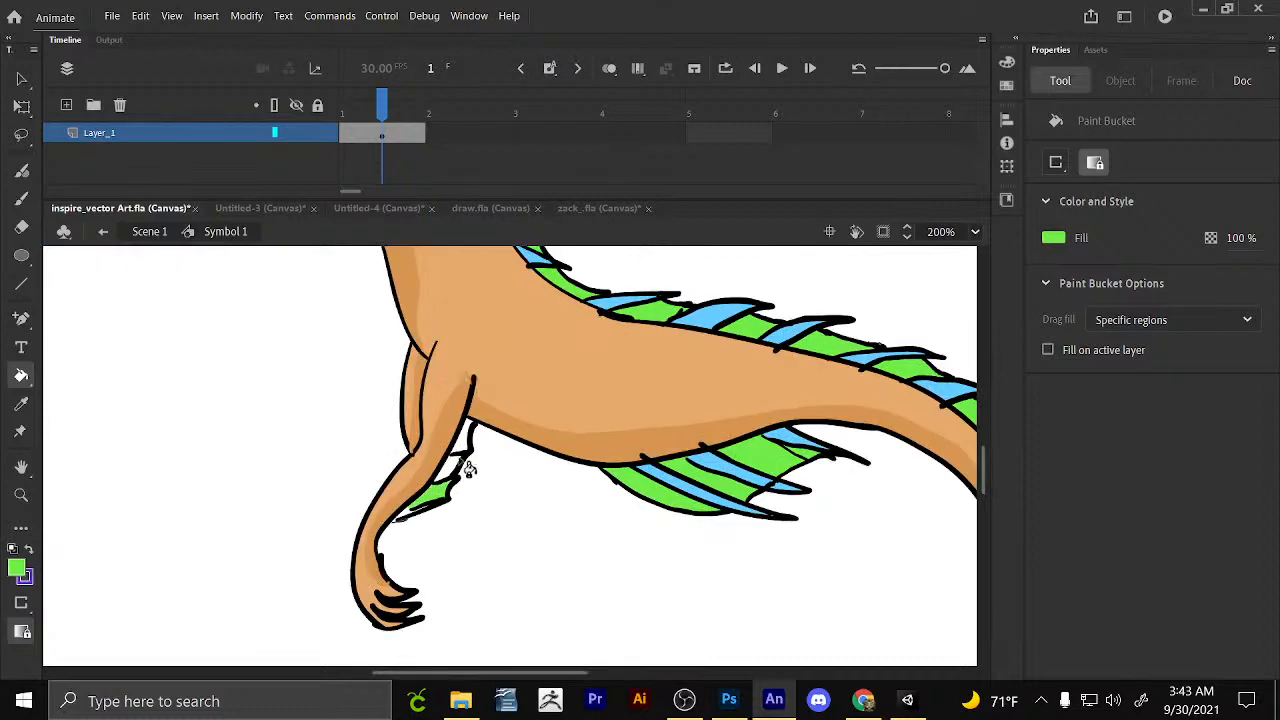
click(466, 468)
drag(466, 449, 363, 424)
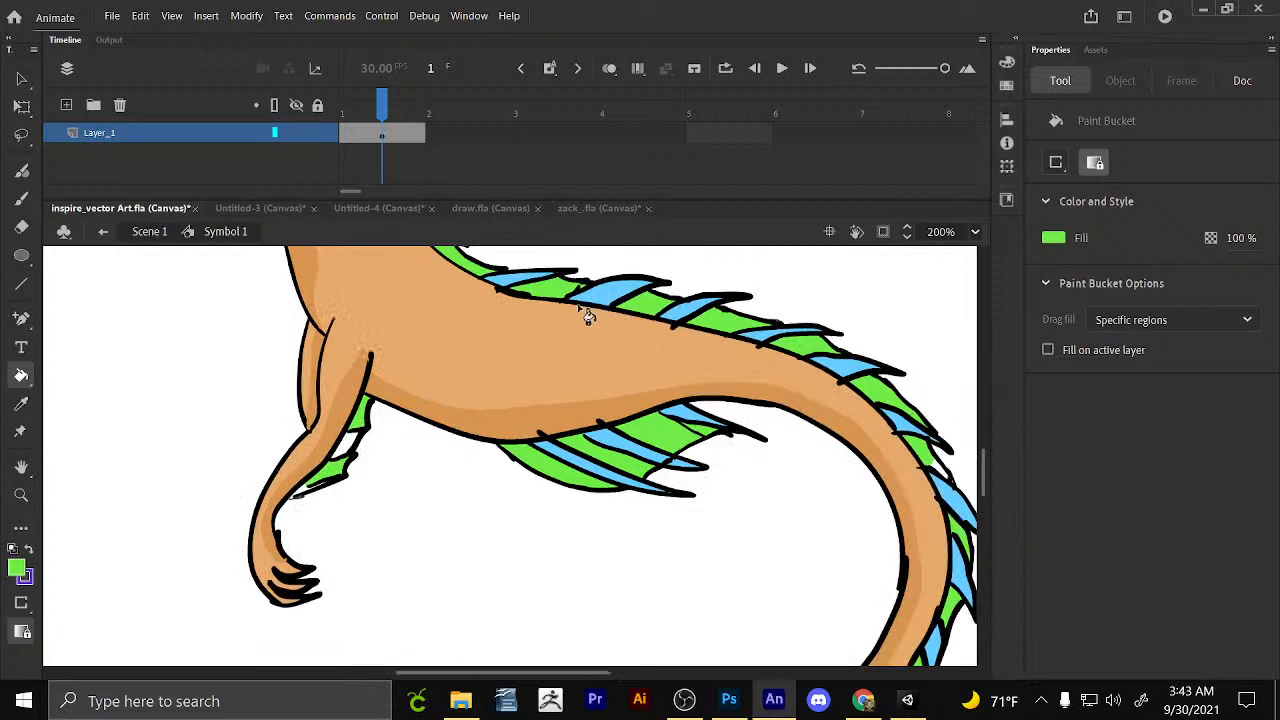
Fill the spine of the foreleg fin with the light blue sampled from the back spikes.
click(21, 403)
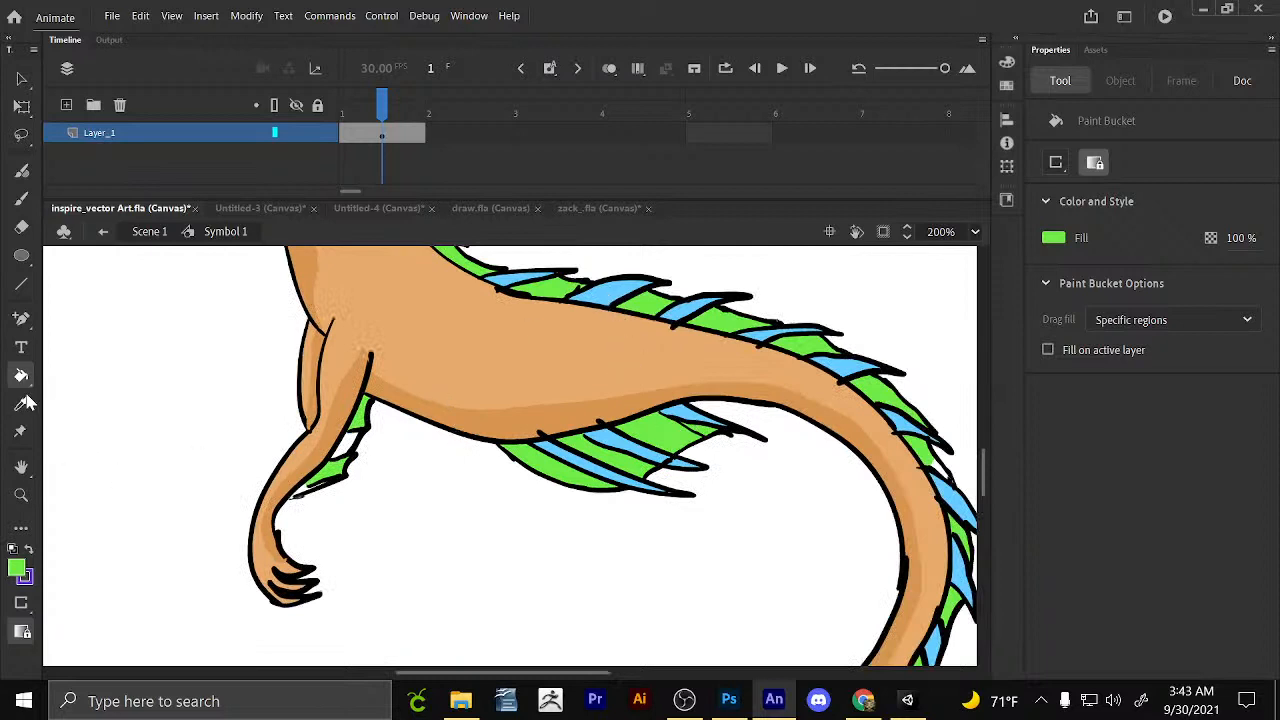
click(528, 282)
click(348, 446)
Fill the horn on the dragon's snout with magenta #FF00FF.
drag(414, 443, 271, 546)
click(21, 495)
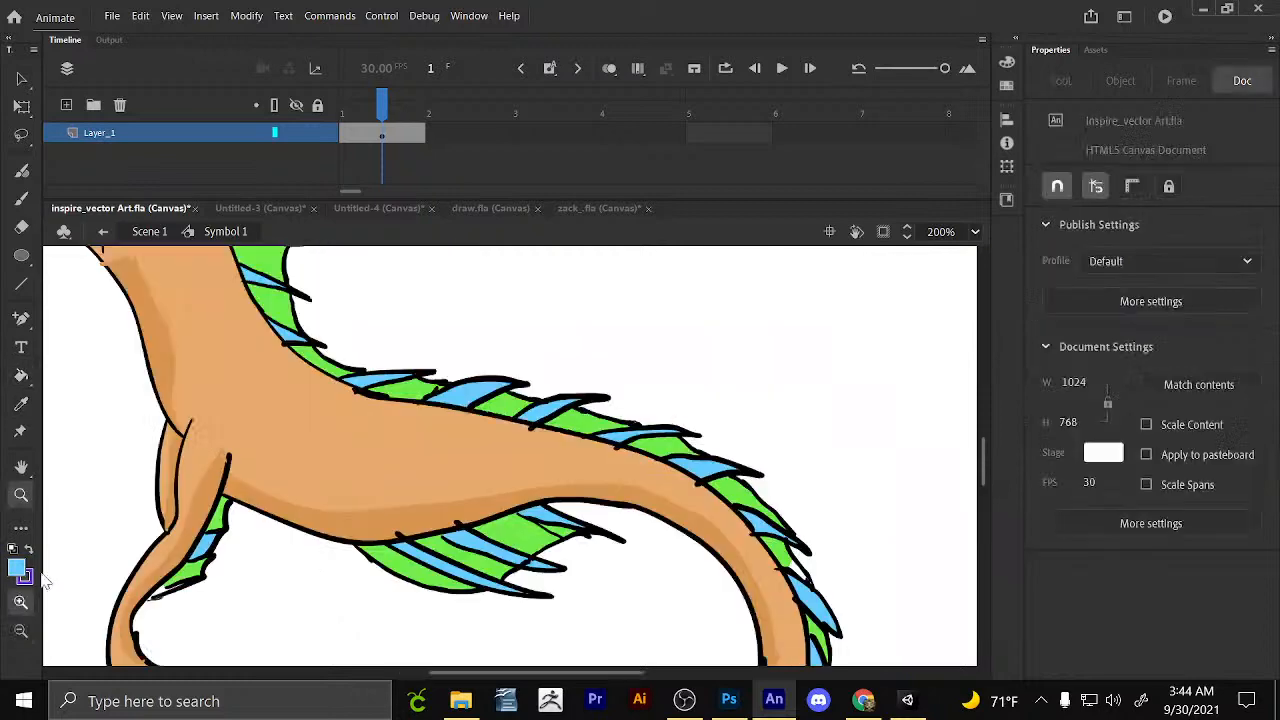
click(24, 631)
click(395, 350)
drag(565, 421, 488, 440)
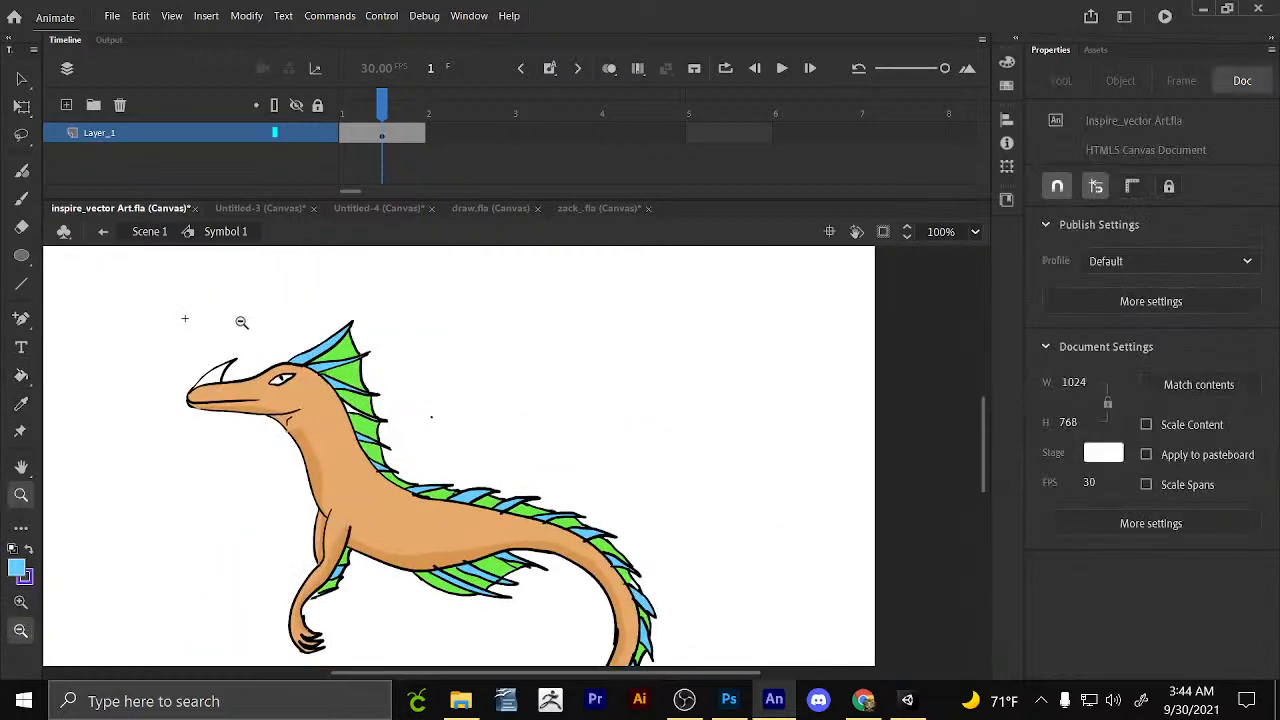
click(26, 602)
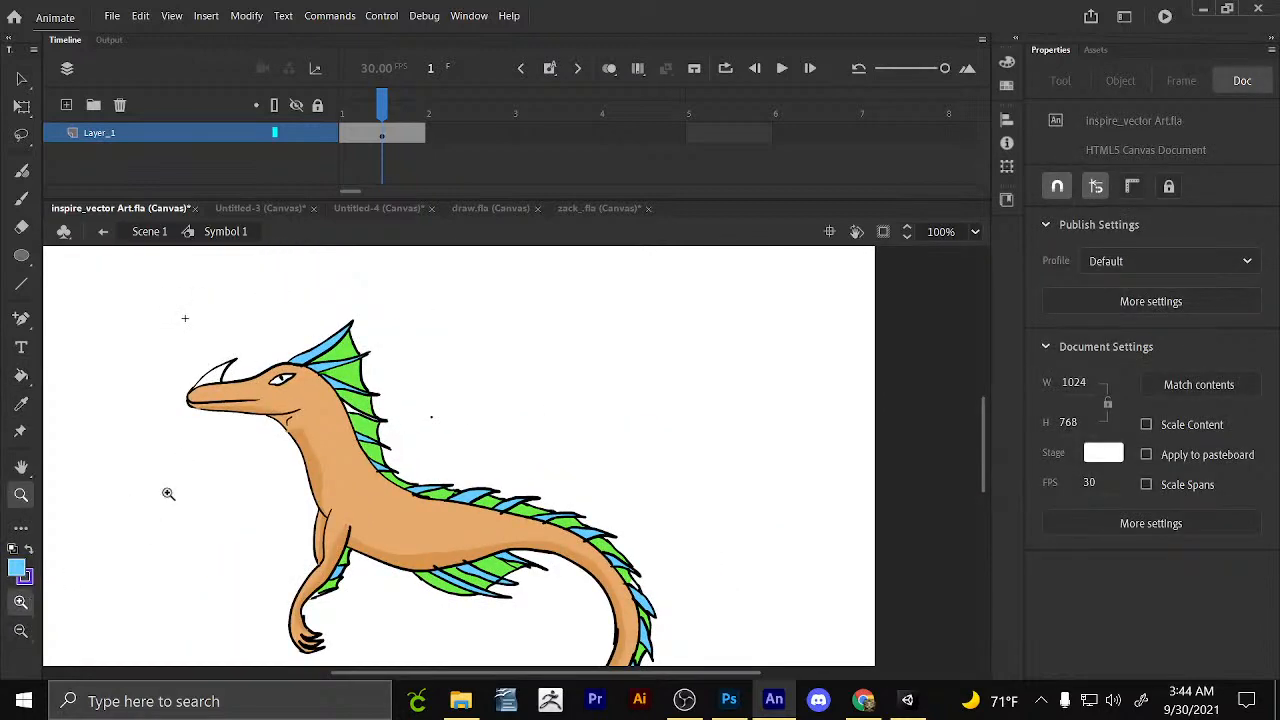
click(243, 387)
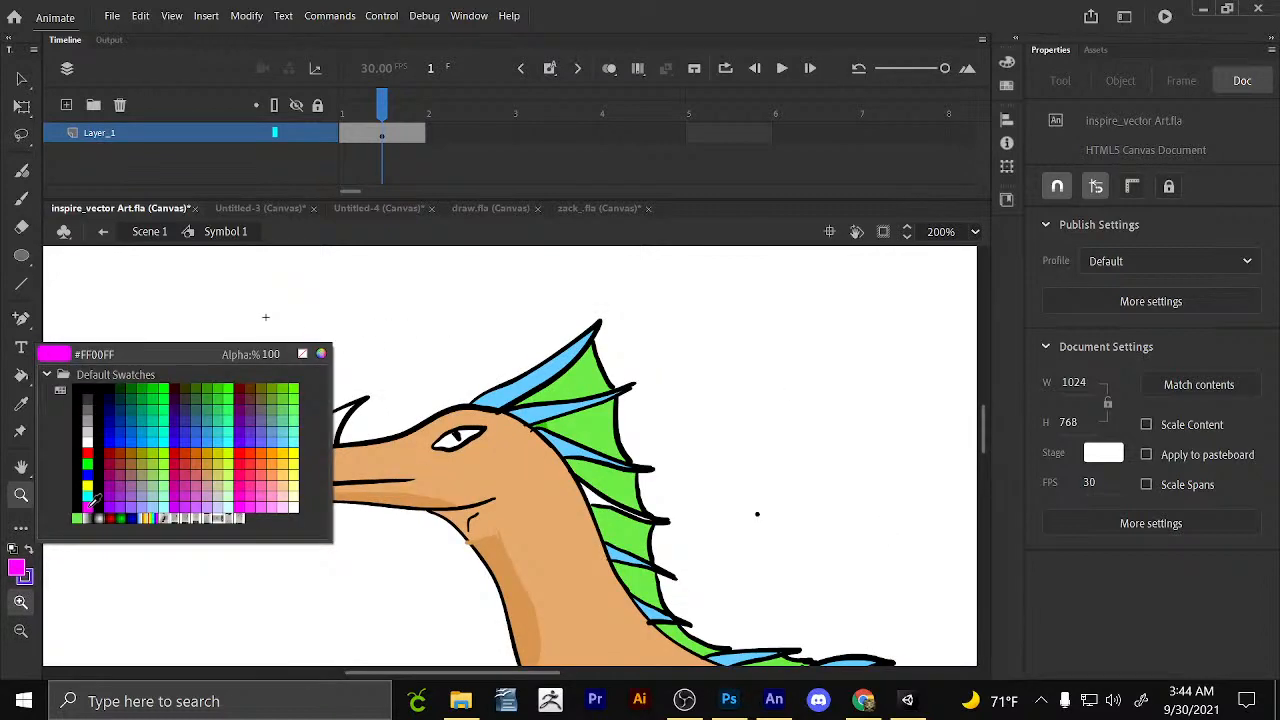
click(92, 505)
key(k)
click(320, 428)
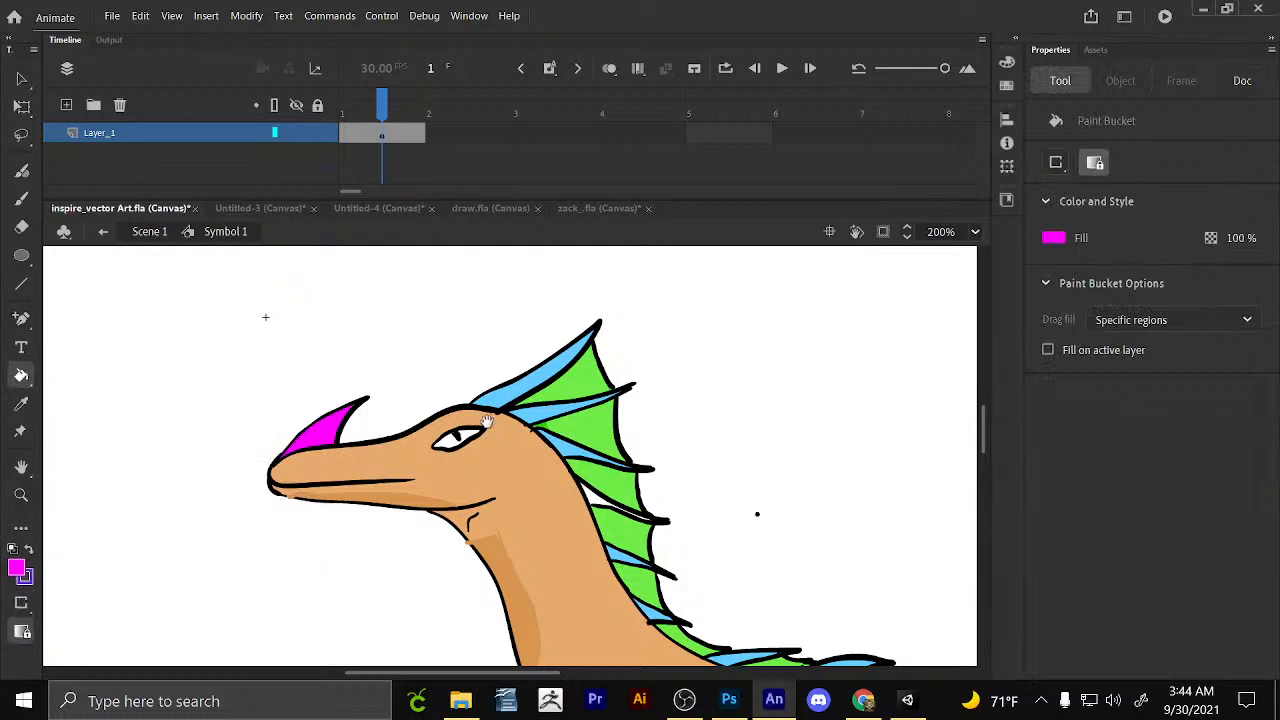
Fill the rear part of the dragon's eye, behind the pupil, with bright yellow.
drag(627, 479, 467, 392)
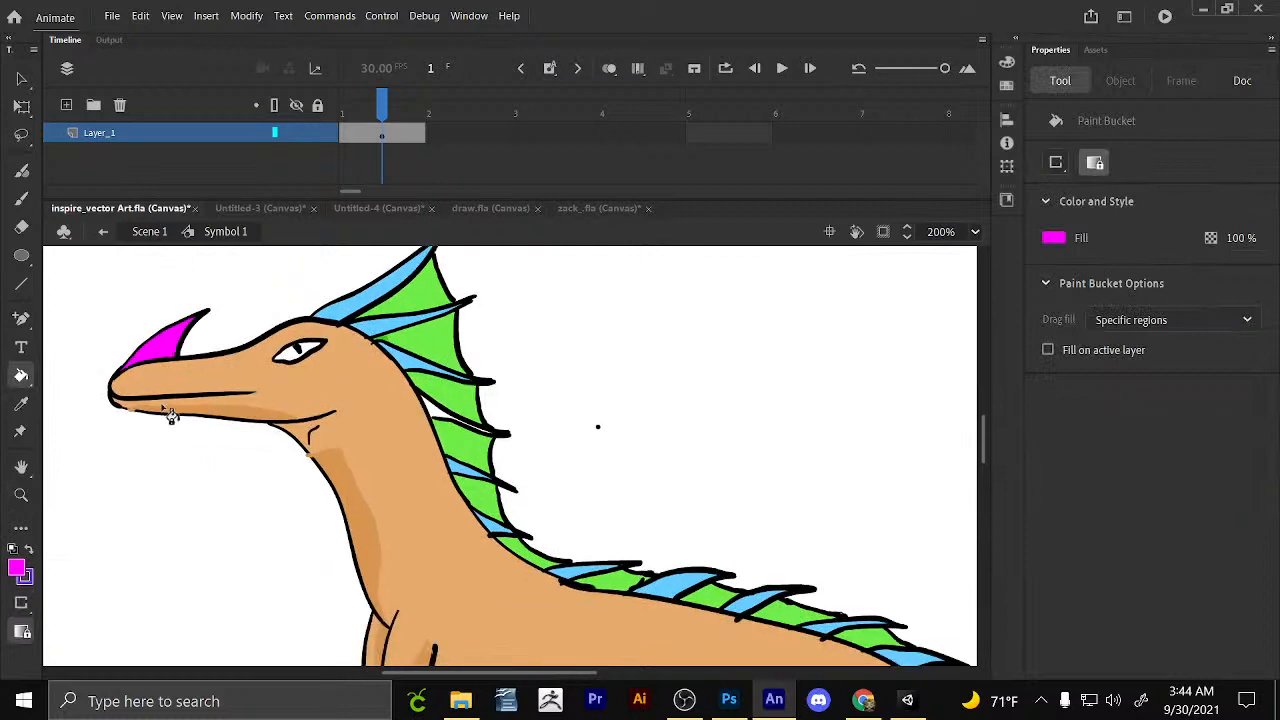
click(17, 568)
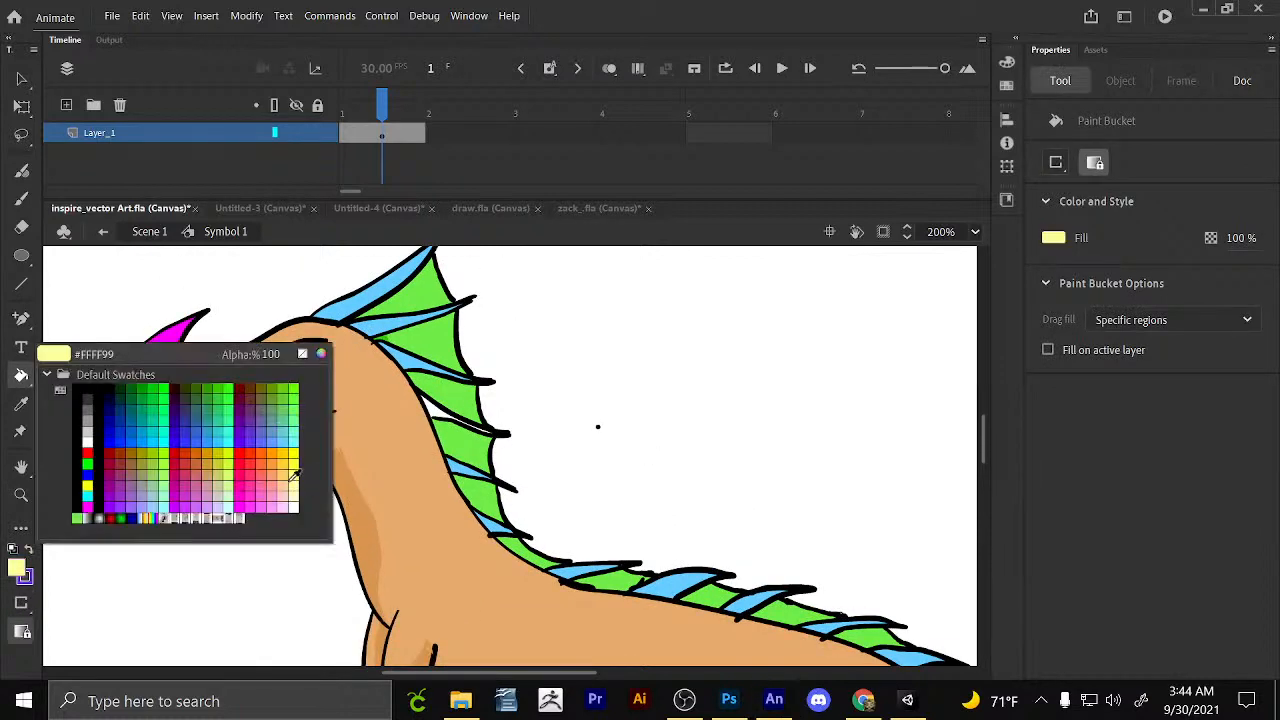
click(88, 486)
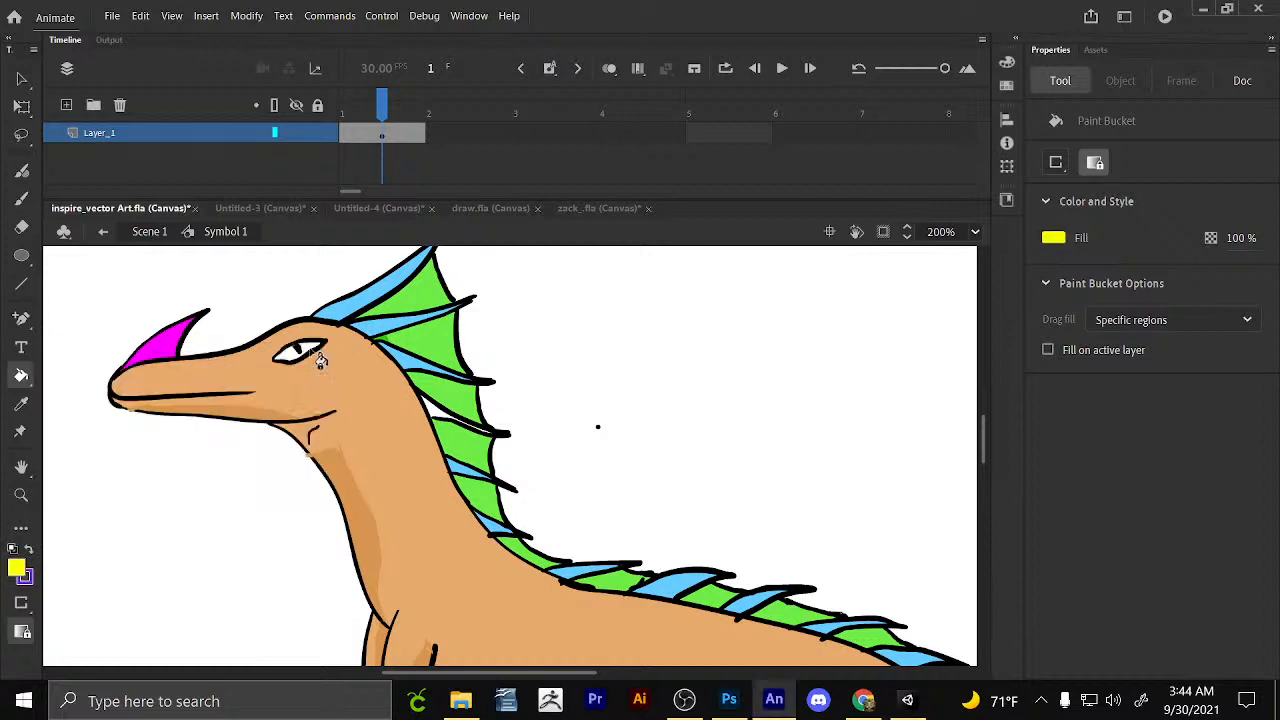
click(306, 352)
Set the Classic Brush colour to a darker brown derived from the dragon's sampled body orange.
click(22, 200)
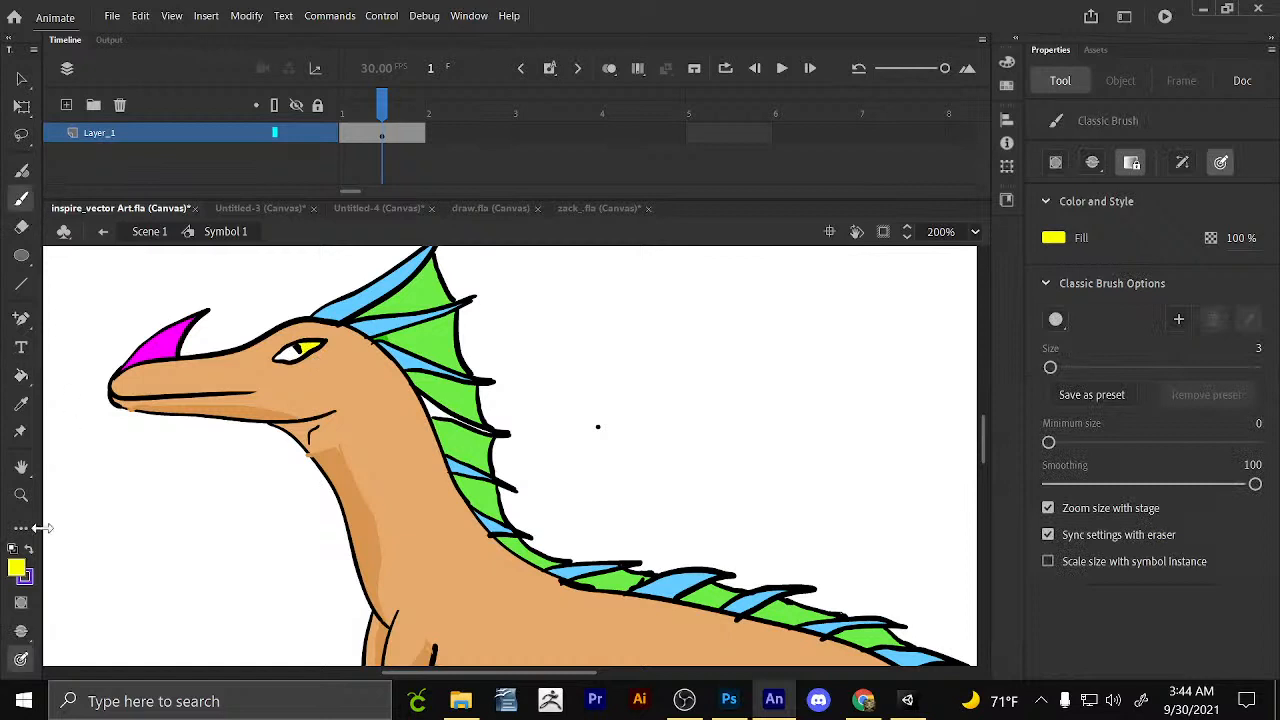
click(21, 567)
click(413, 456)
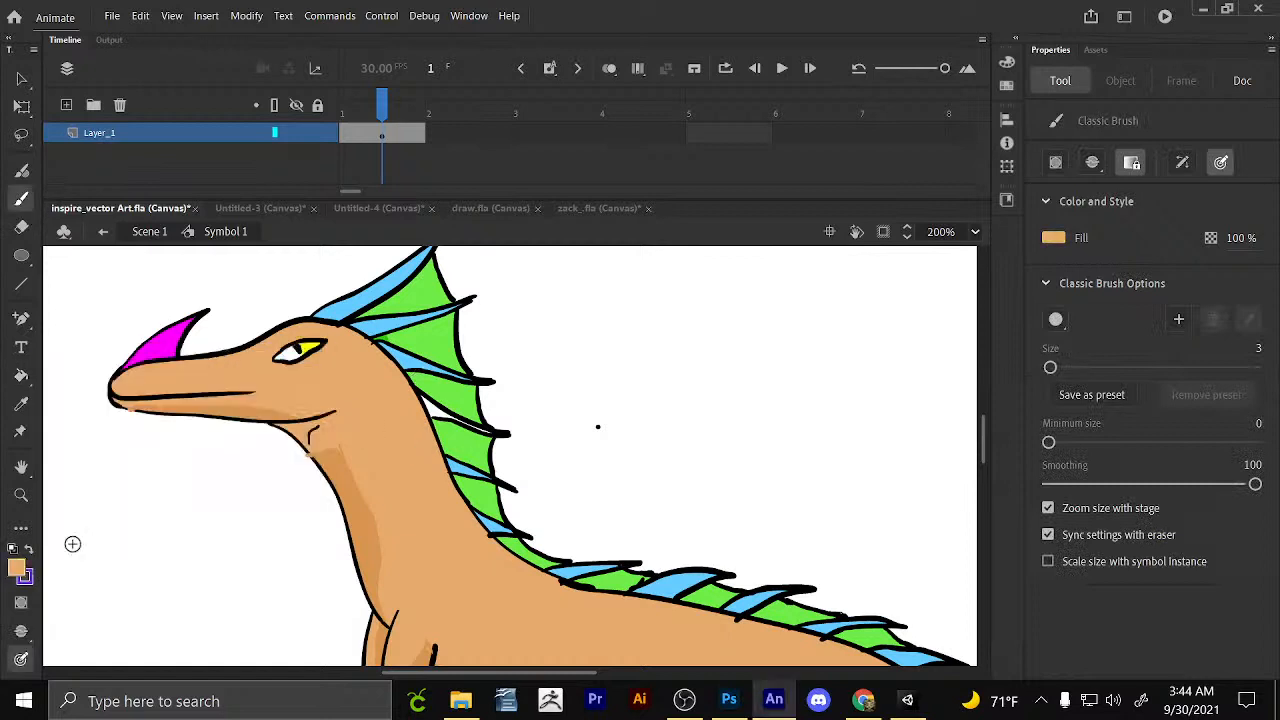
click(19, 568)
click(320, 358)
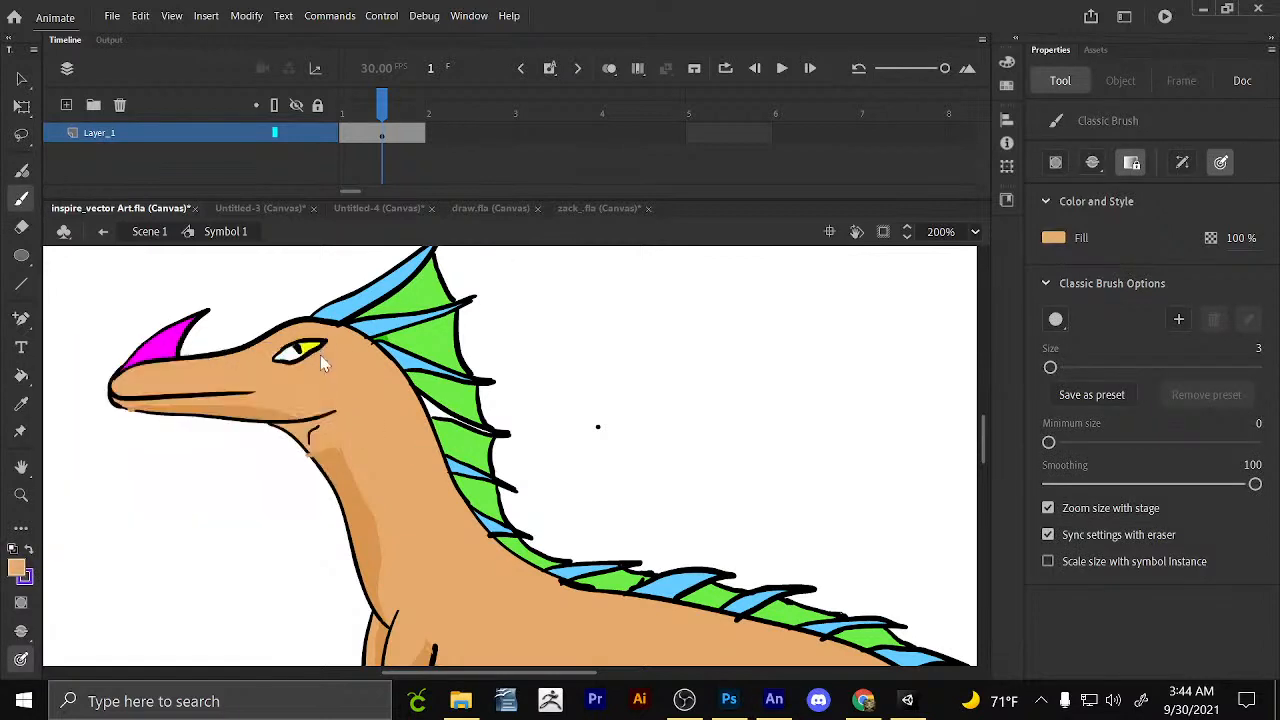
click(860, 411)
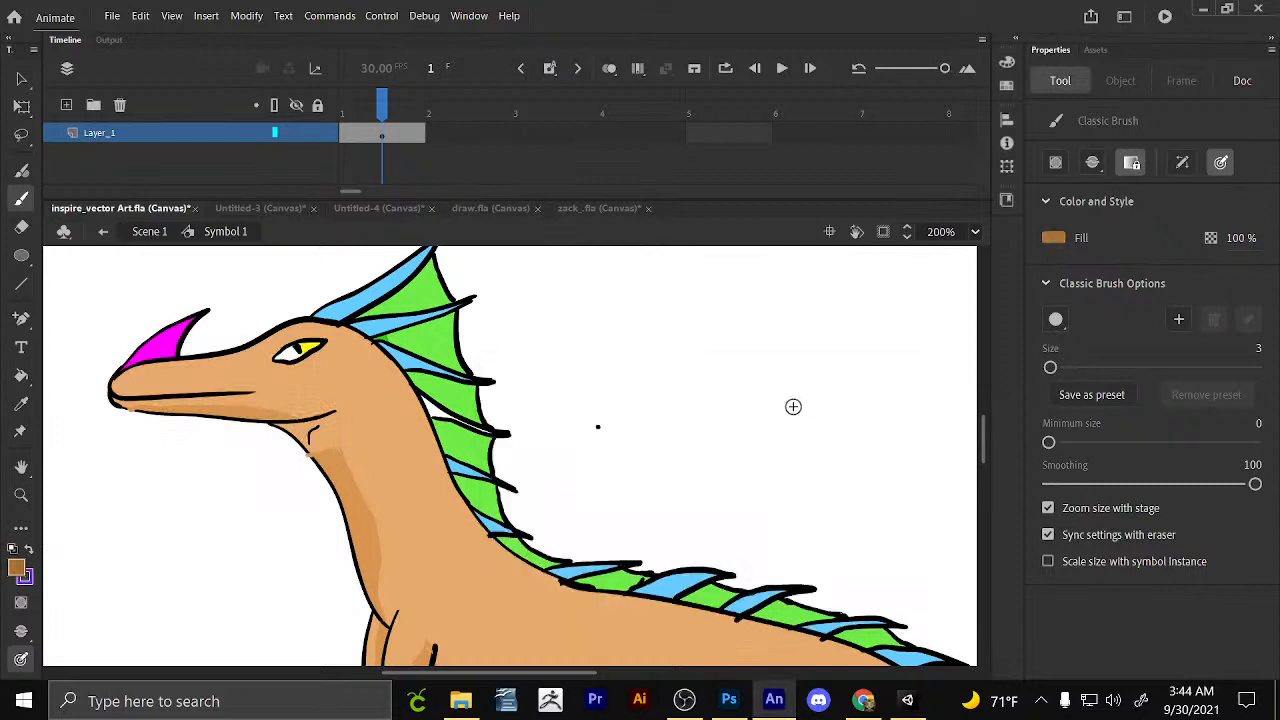
Paint short, thin skin crease strokes in the darker brown along the neck, body and base of the tail.
drag(410, 493, 441, 530)
drag(395, 441, 375, 395)
key(ctrl+z)
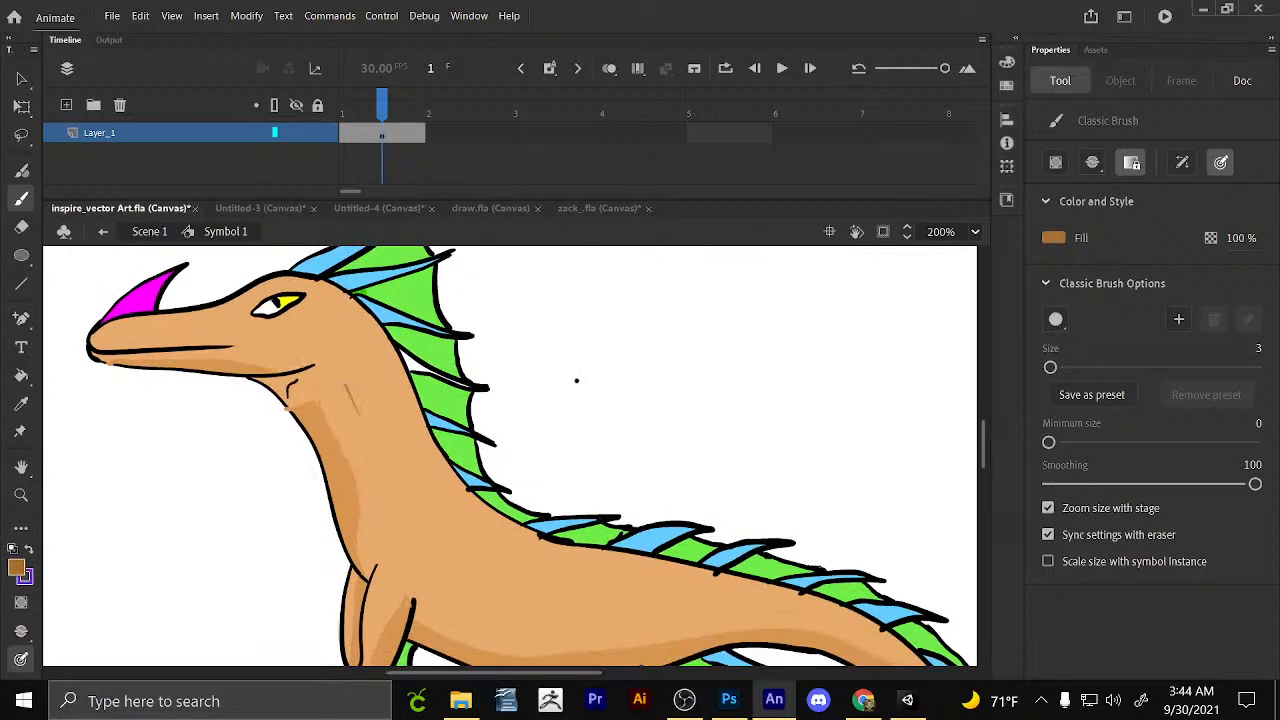
drag(479, 447, 323, 360)
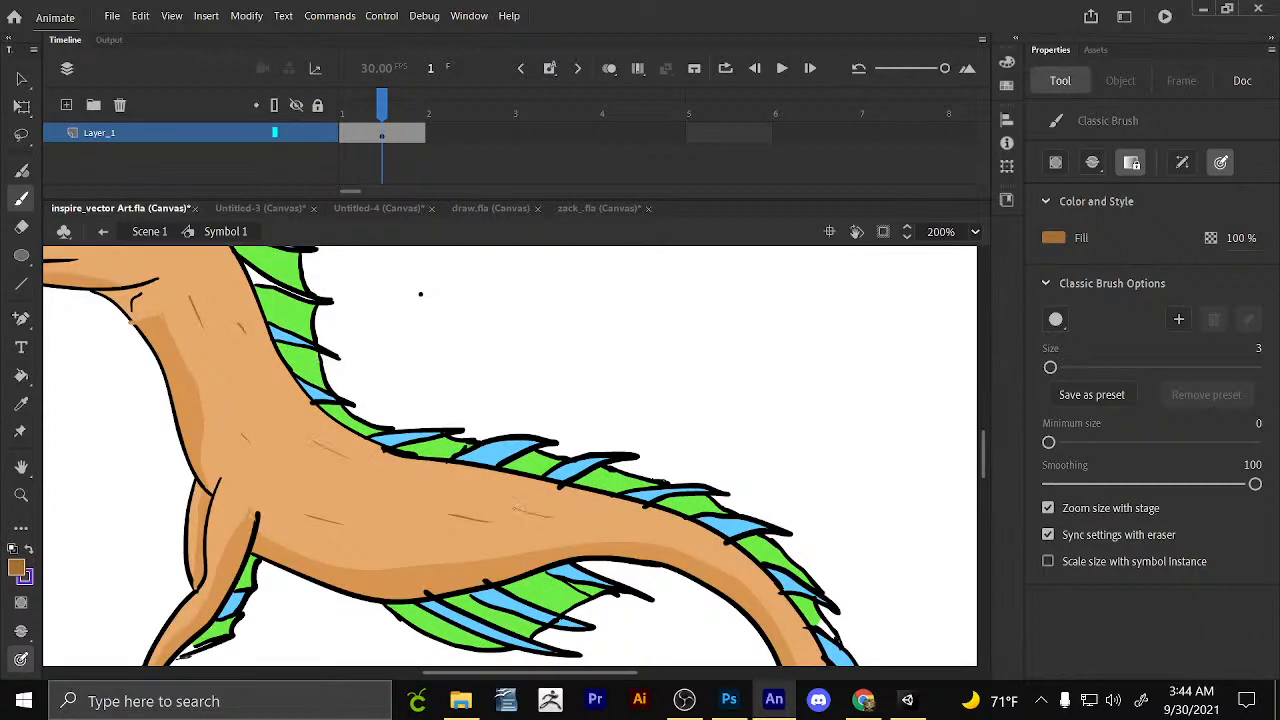
drag(602, 586, 480, 475)
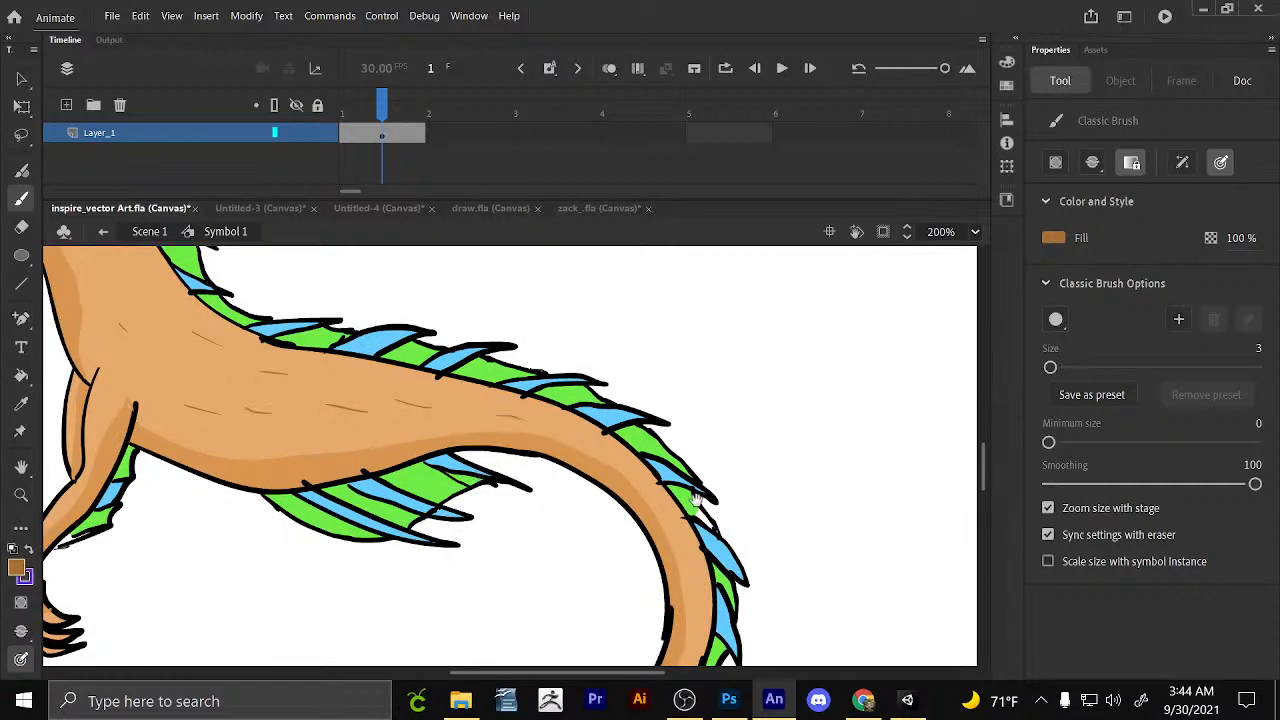
Delete the yellow fill from the dragon's eye.
key(z)
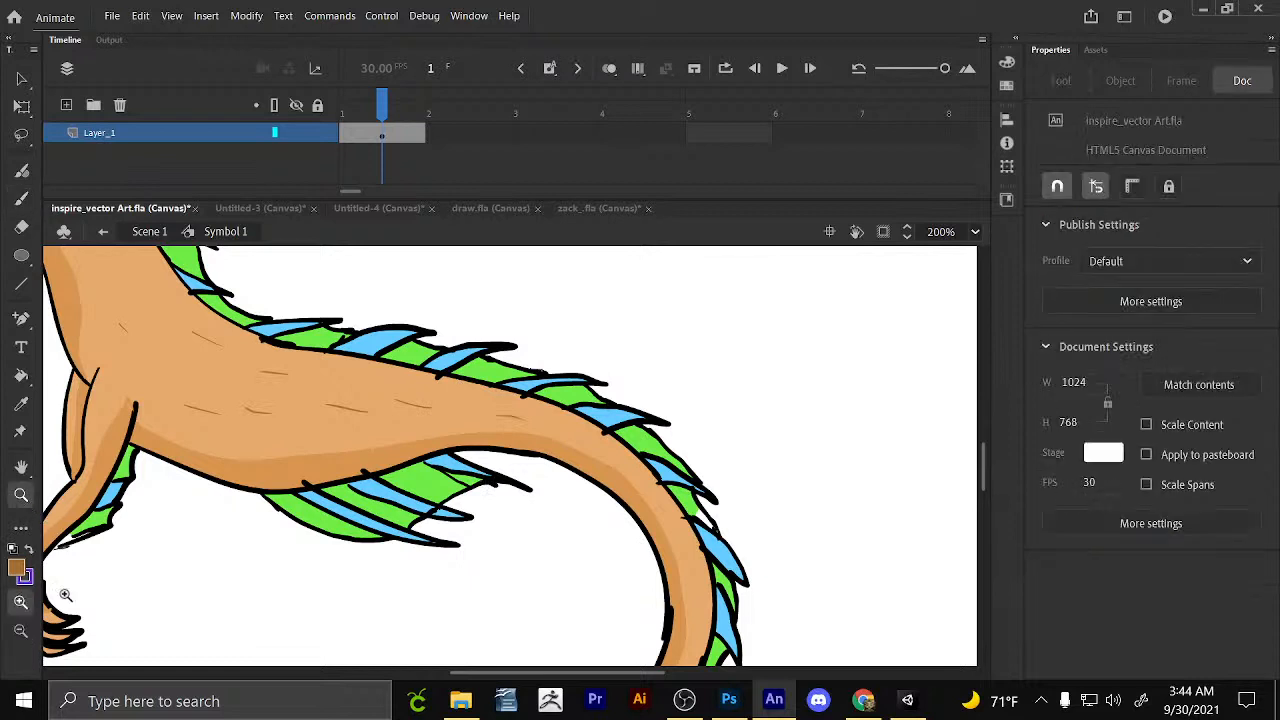
click(22, 629)
click(378, 398)
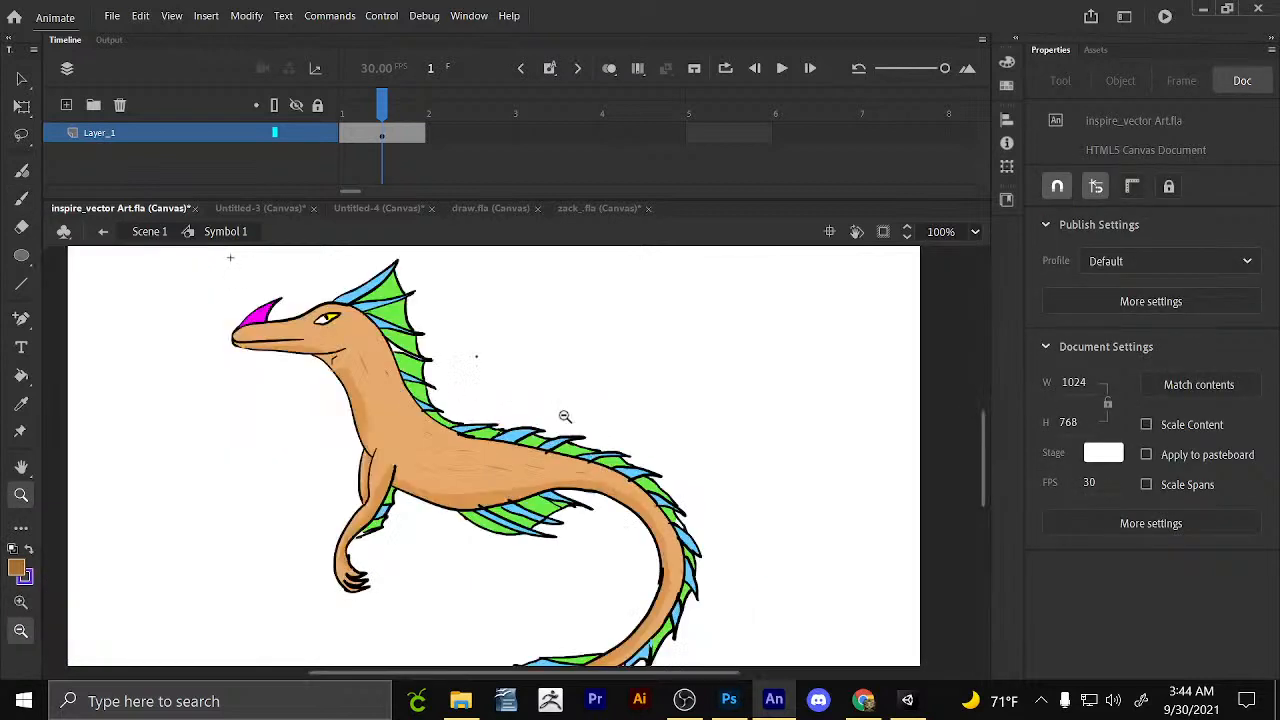
key(v)
click(334, 319)
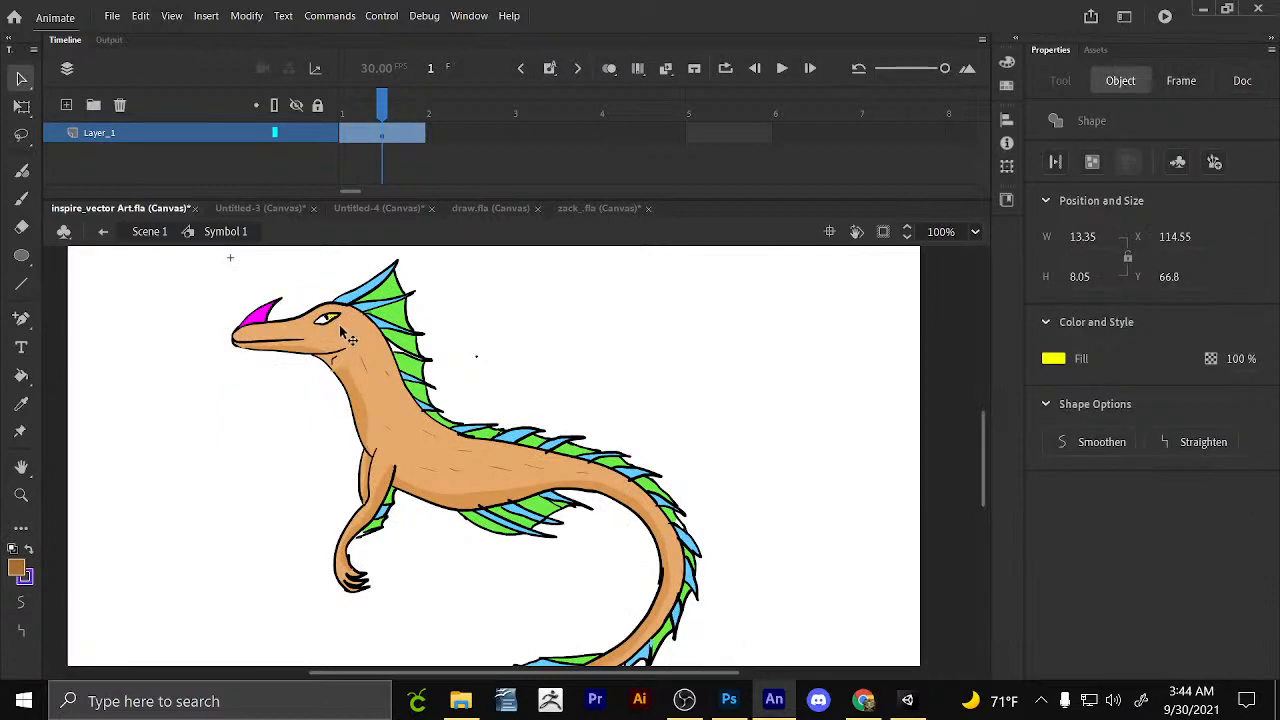
key(Escape)
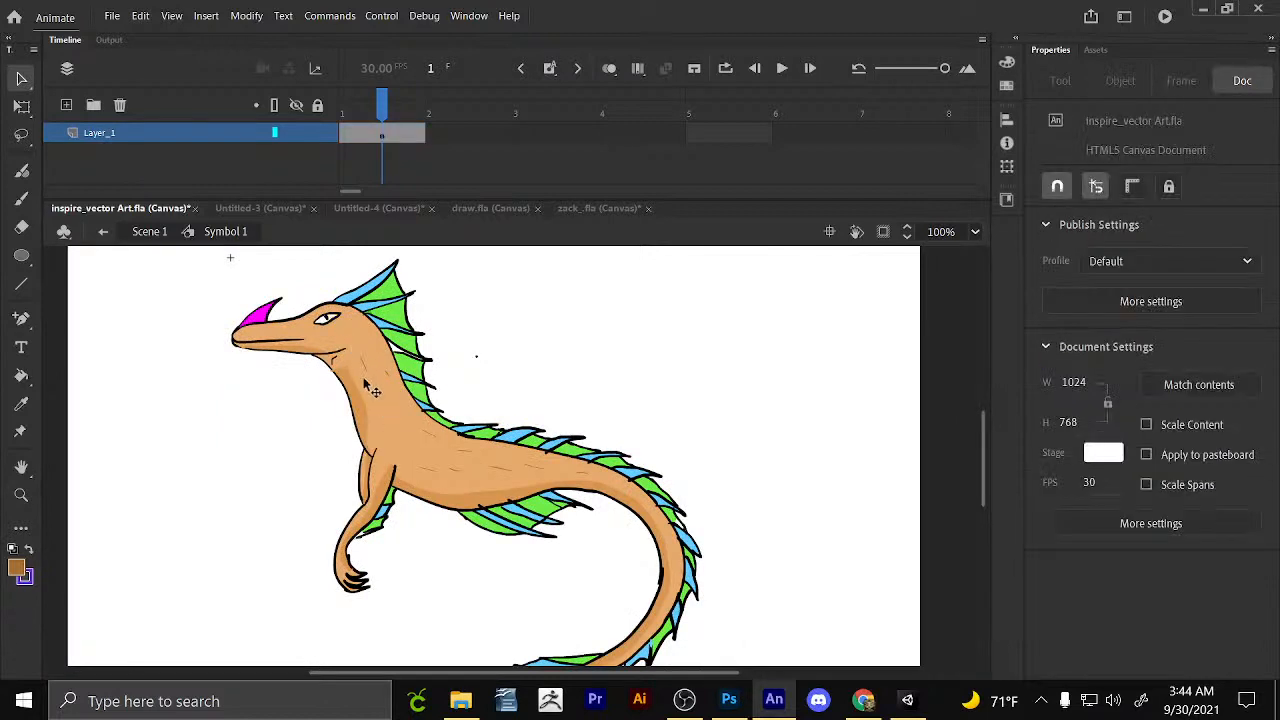
Recolour the snout horn's fill to dark grey and save the file.
click(256, 320)
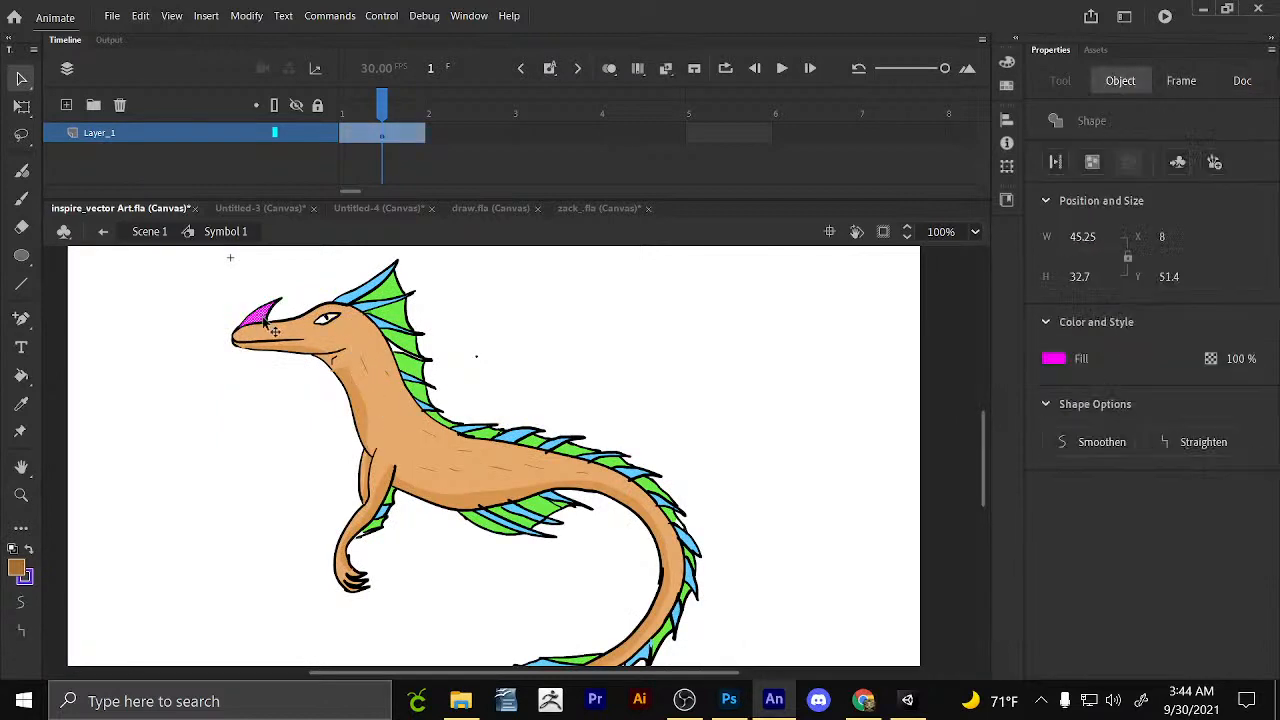
click(17, 570)
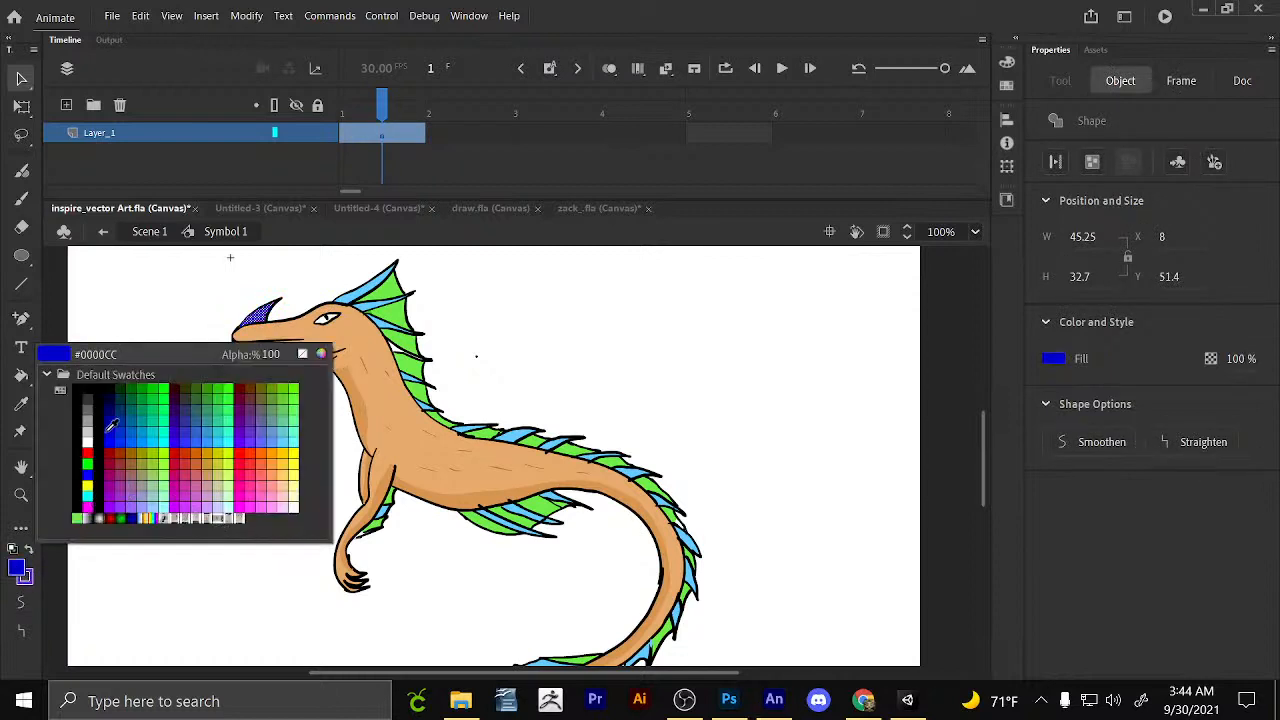
click(88, 408)
click(540, 331)
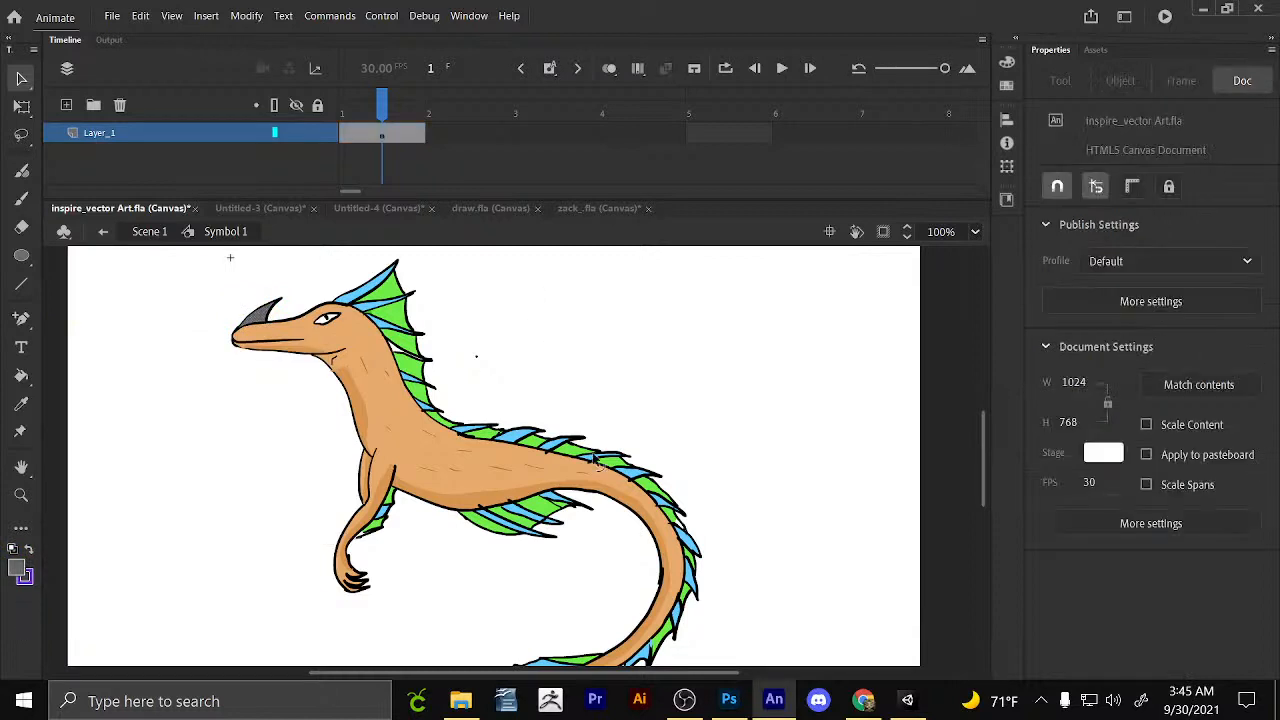
key(ctrl+s)
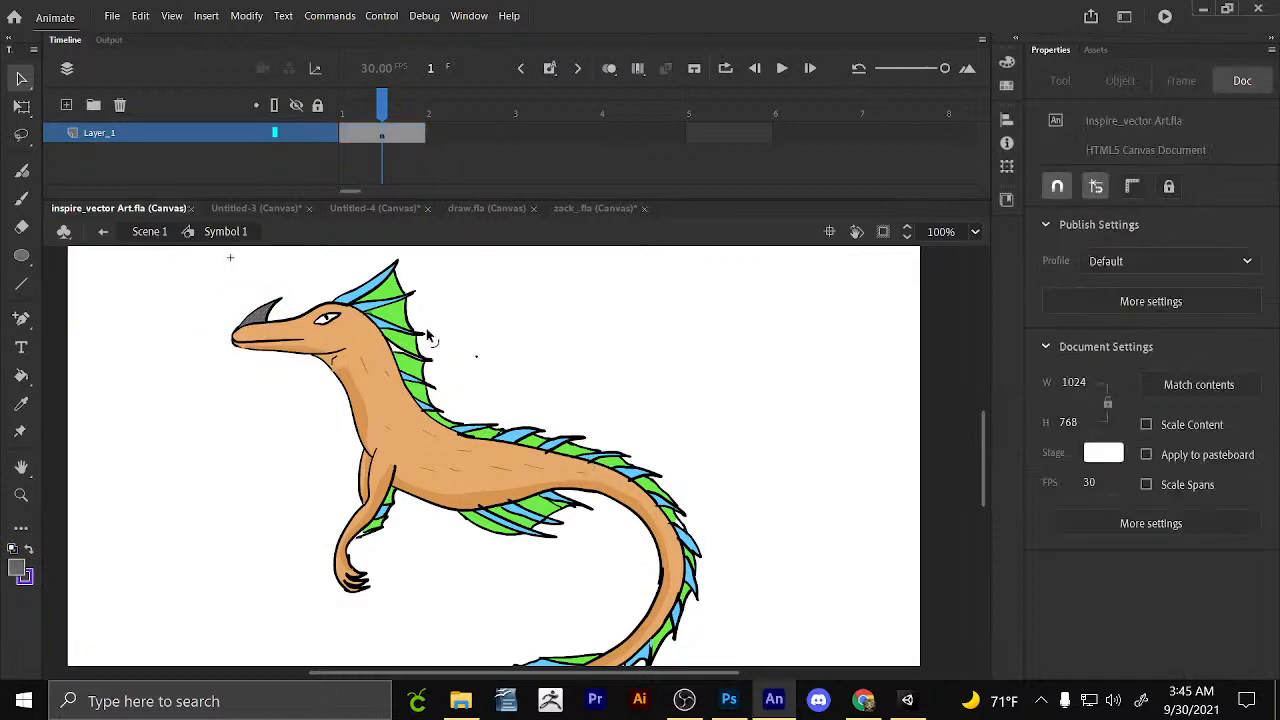
scroll(453, 373, up, 2)
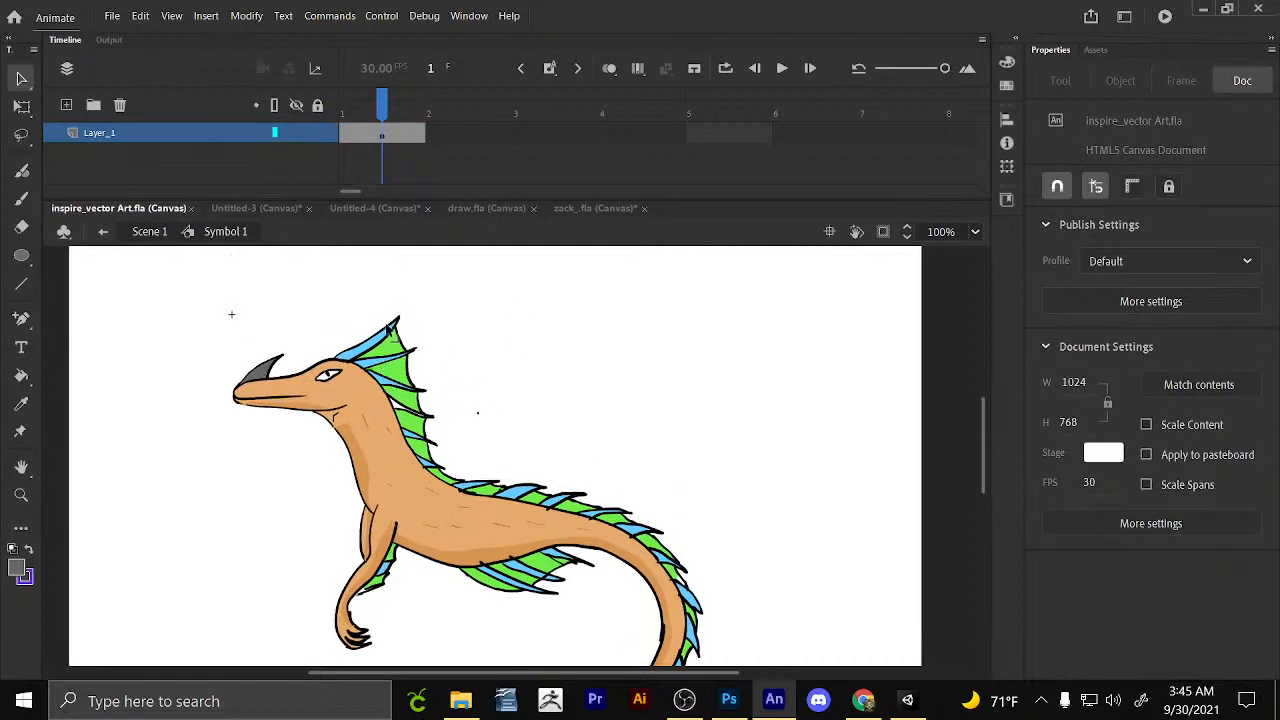
Try to rotate the dragon's head and neck crest upward using a freehand selection around the head, and undo the rotation.
click(24, 137)
drag(320, 286, 391, 299)
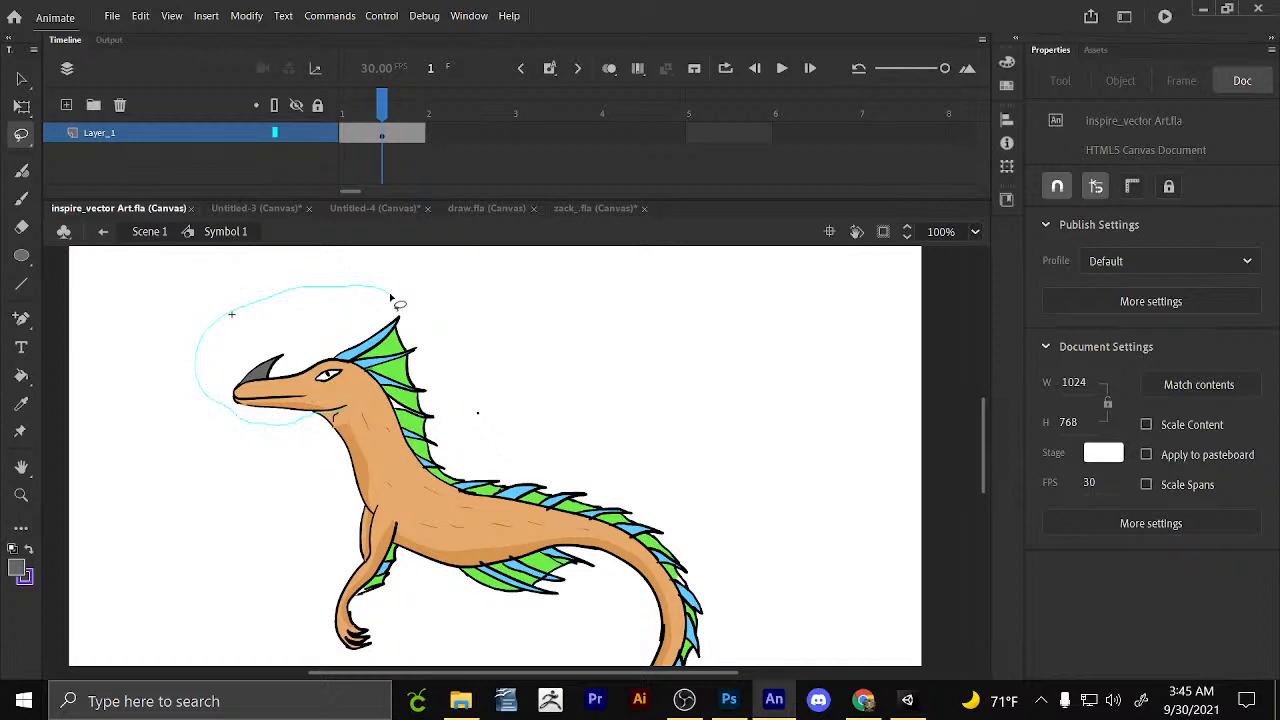
drag(390, 297, 235, 312)
click(22, 105)
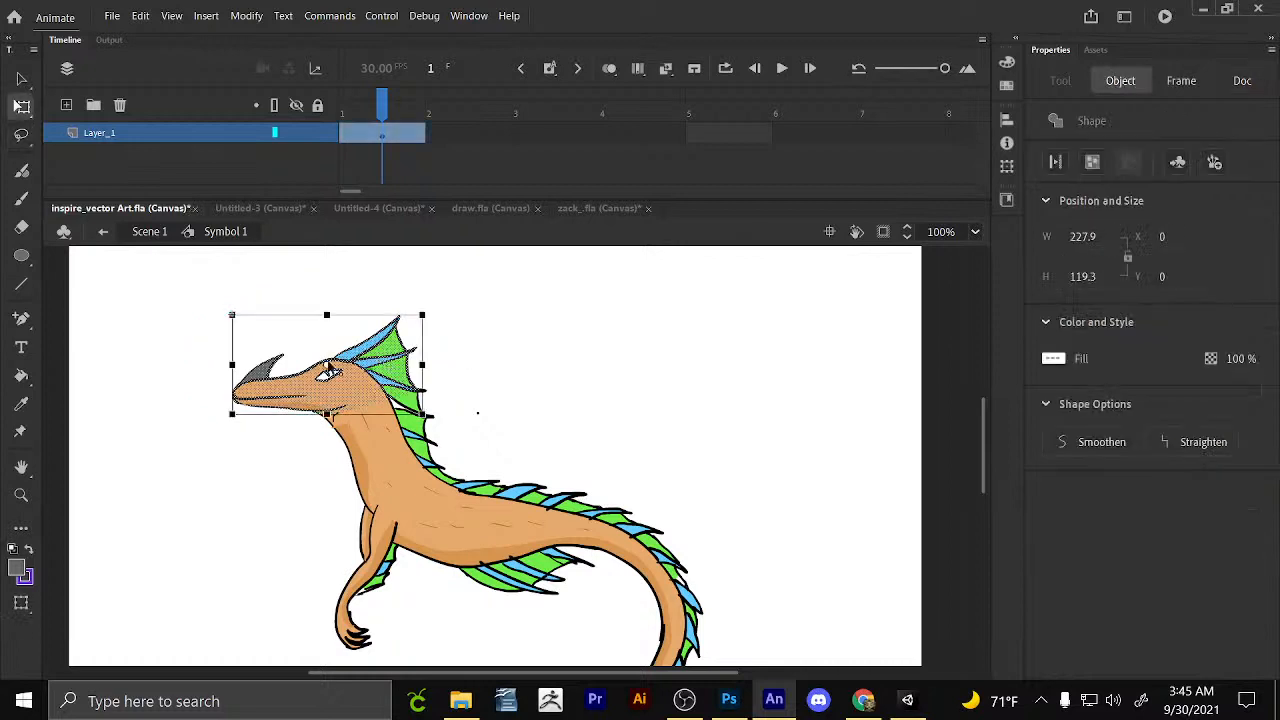
drag(430, 311, 430, 313)
key(ctrl+z)
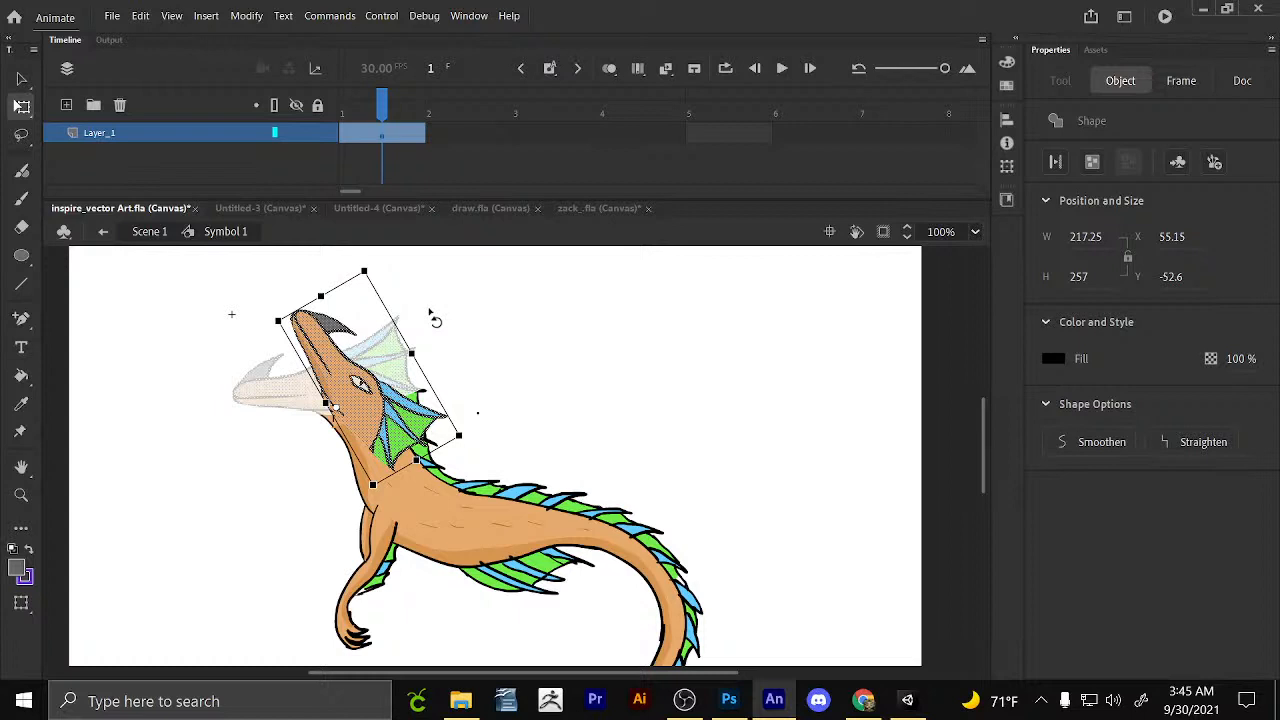
key(ctrl+z)
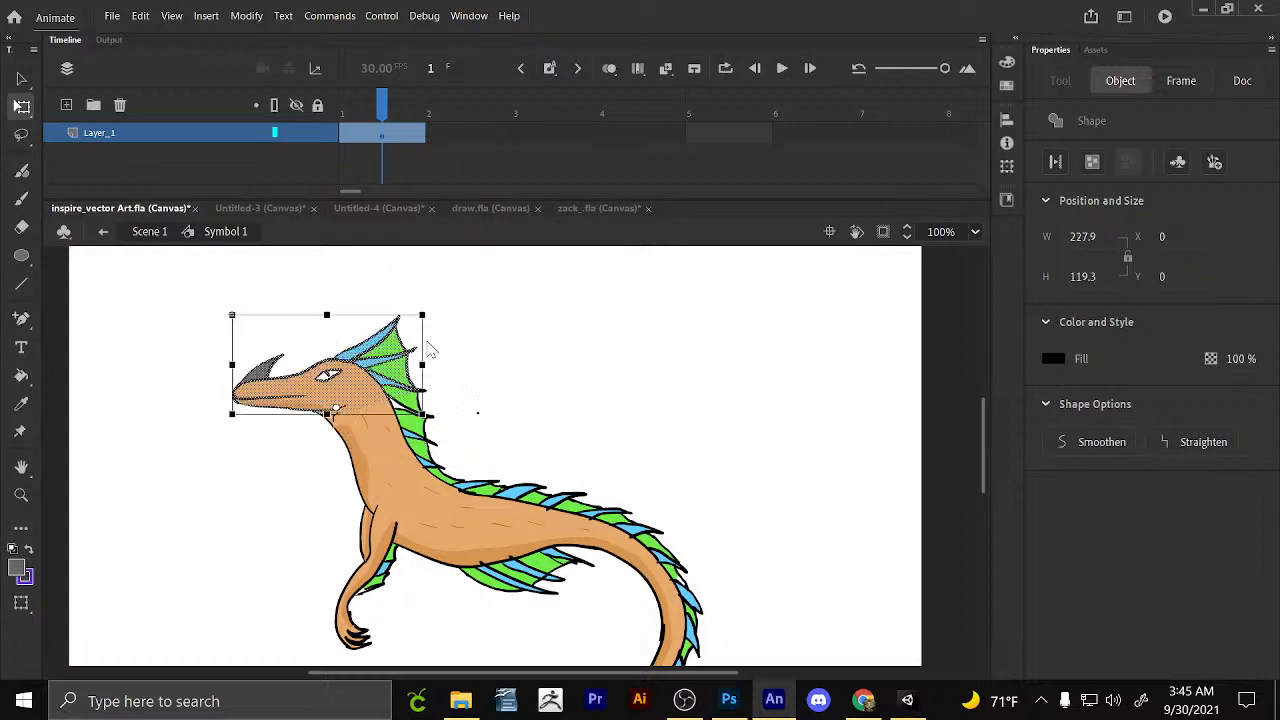
click(498, 390)
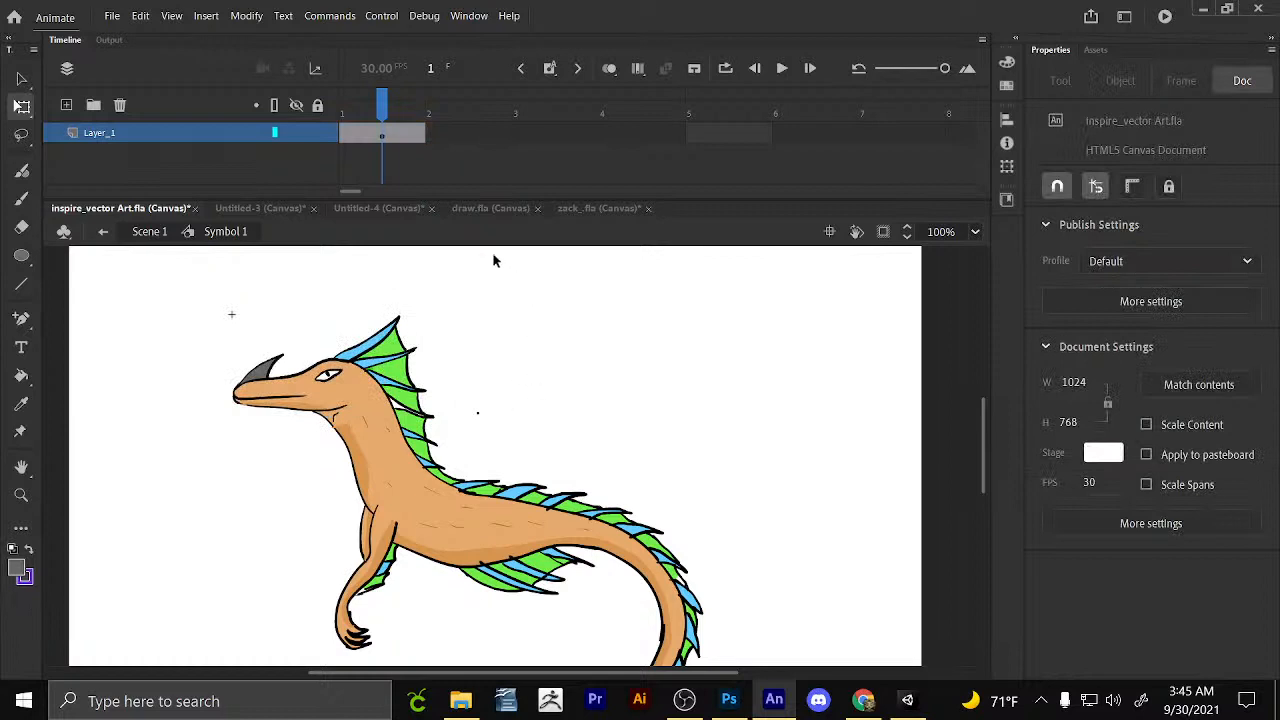
Return to the main scene and switch to the Untitled-4 document containing the winged dragon line art.
click(149, 231)
click(312, 253)
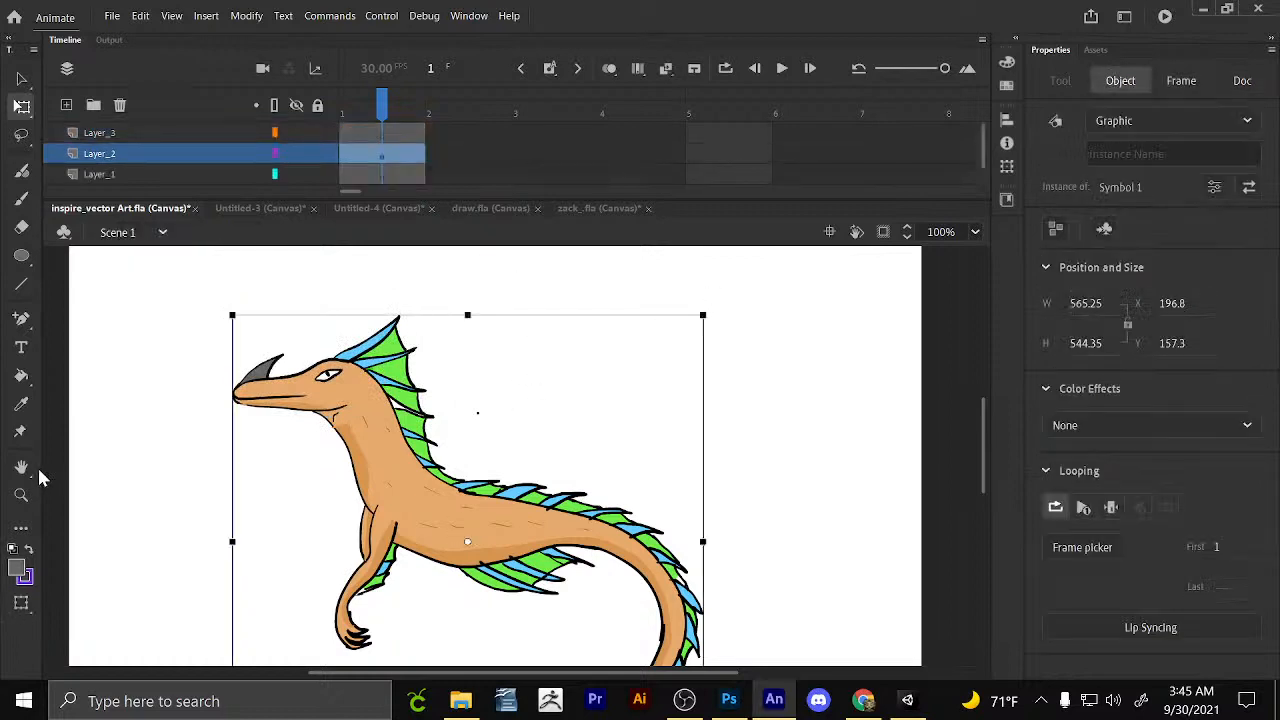
click(21, 495)
click(549, 373)
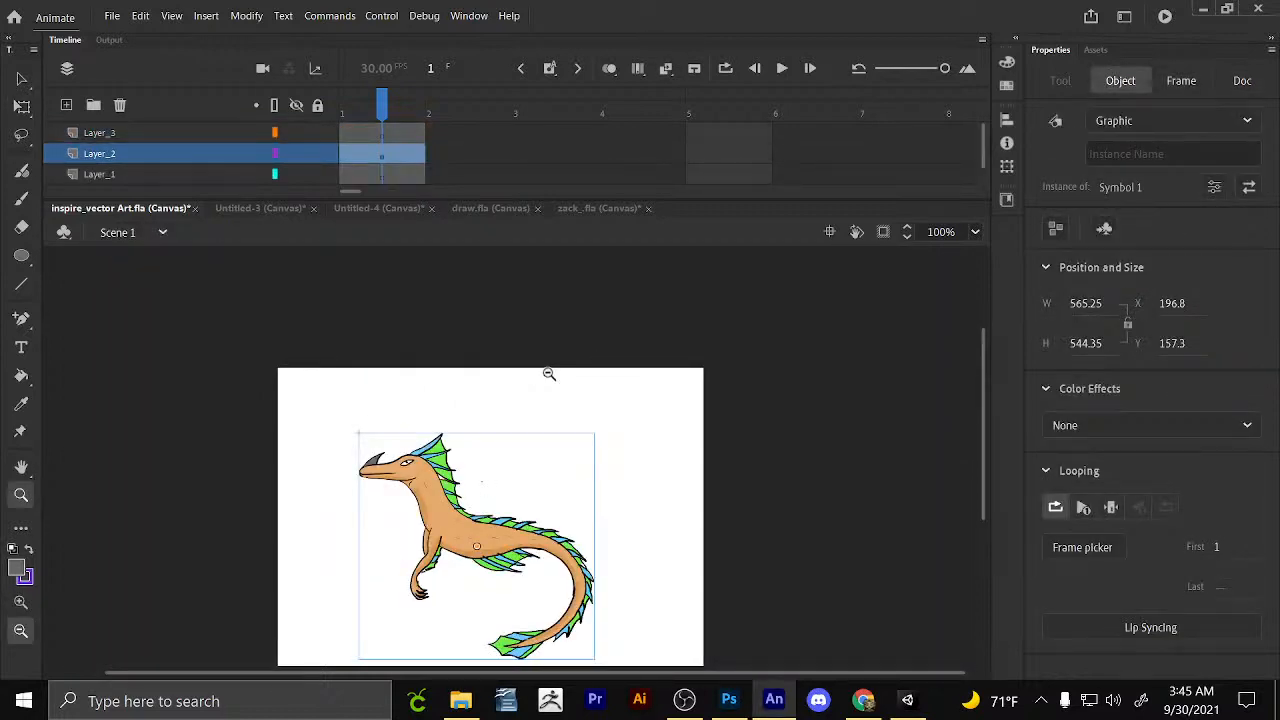
click(278, 207)
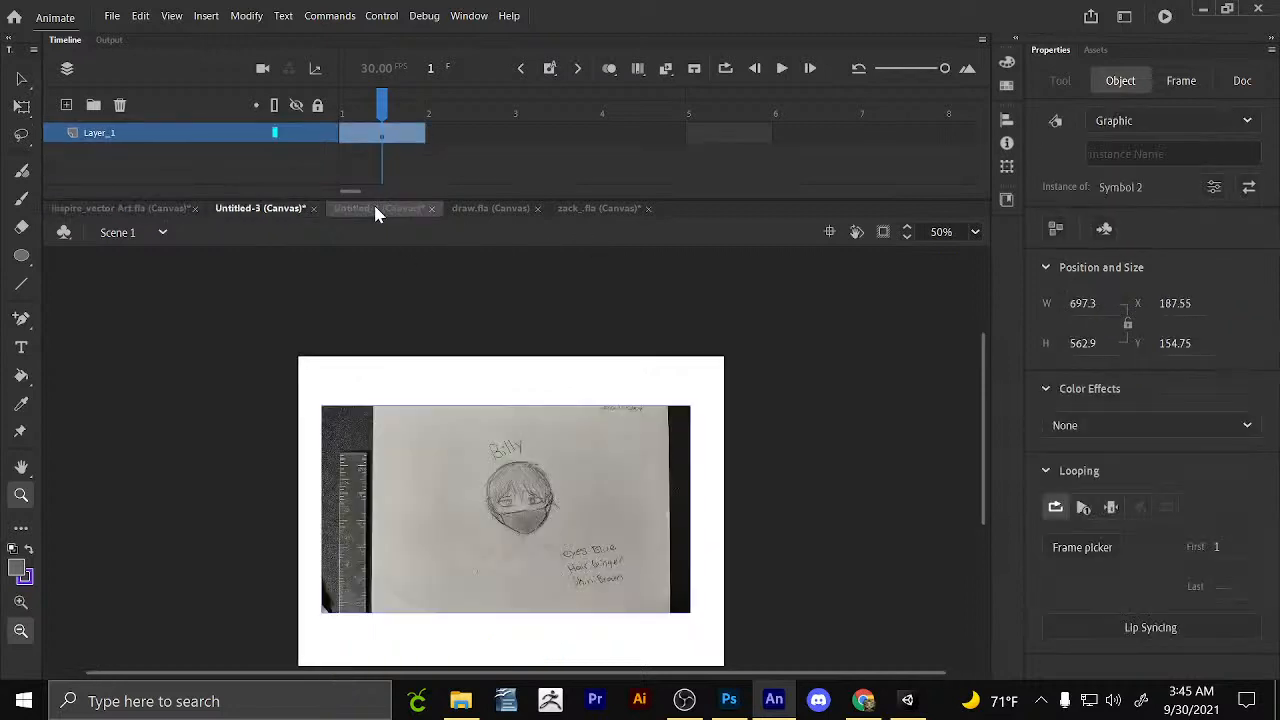
click(376, 210)
click(21, 602)
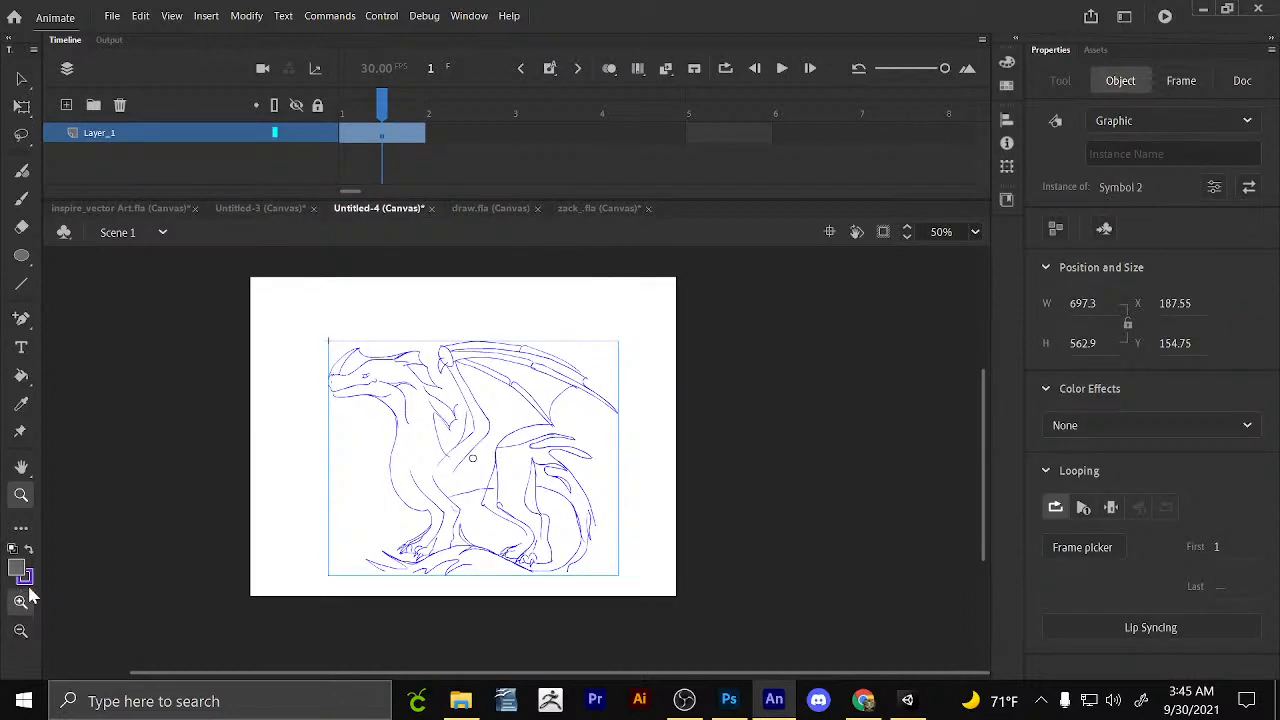
click(388, 460)
Save the winged dragon document as dragon in the inspire charactrs folder.
click(112, 16)
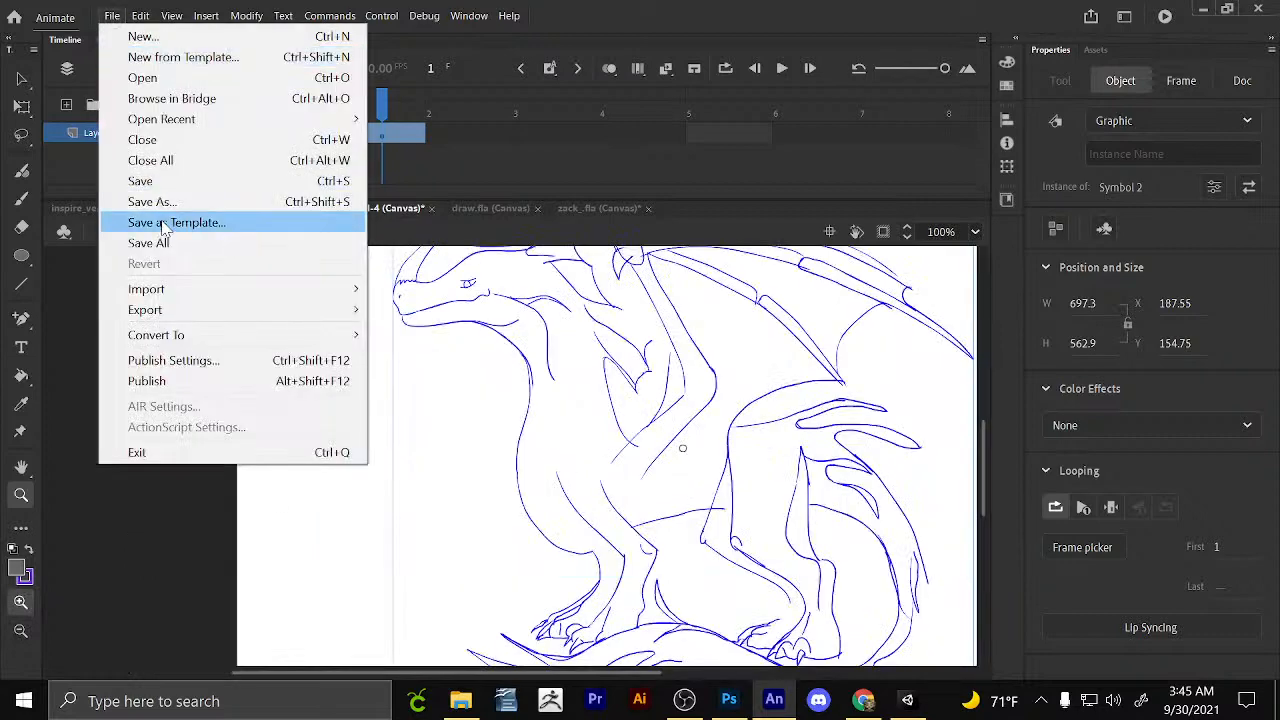
click(166, 201)
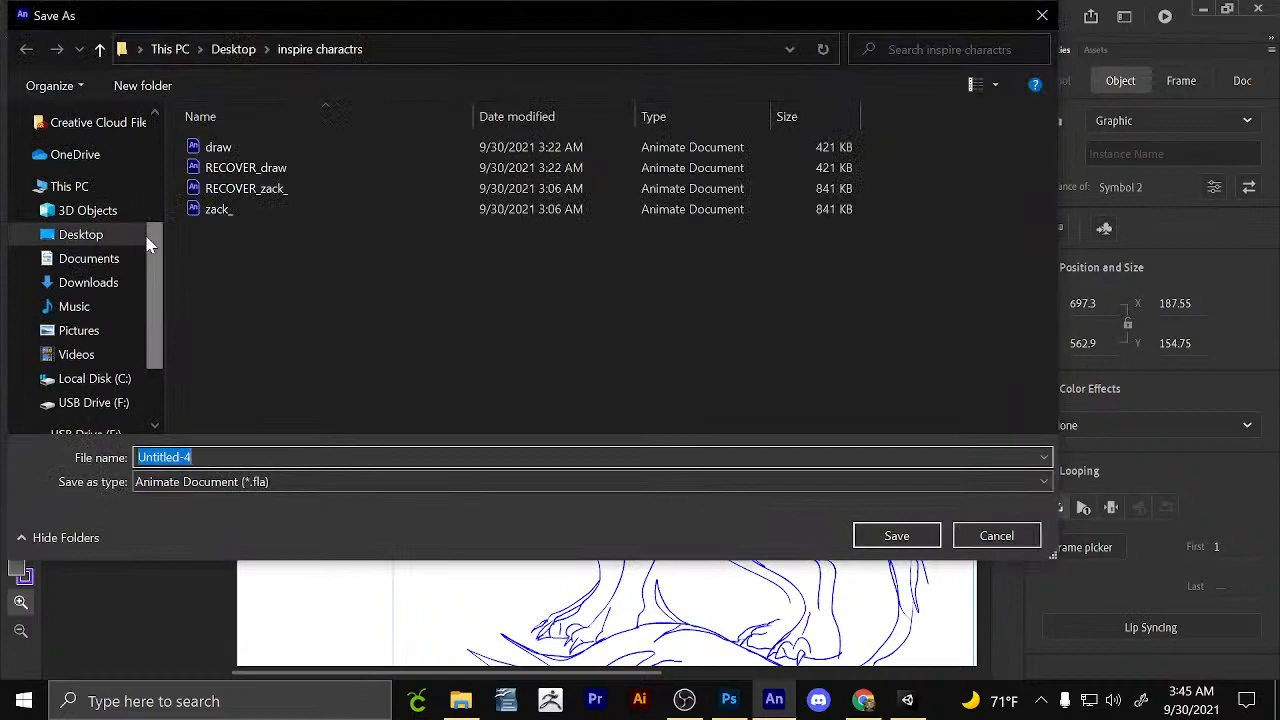
text(drago)
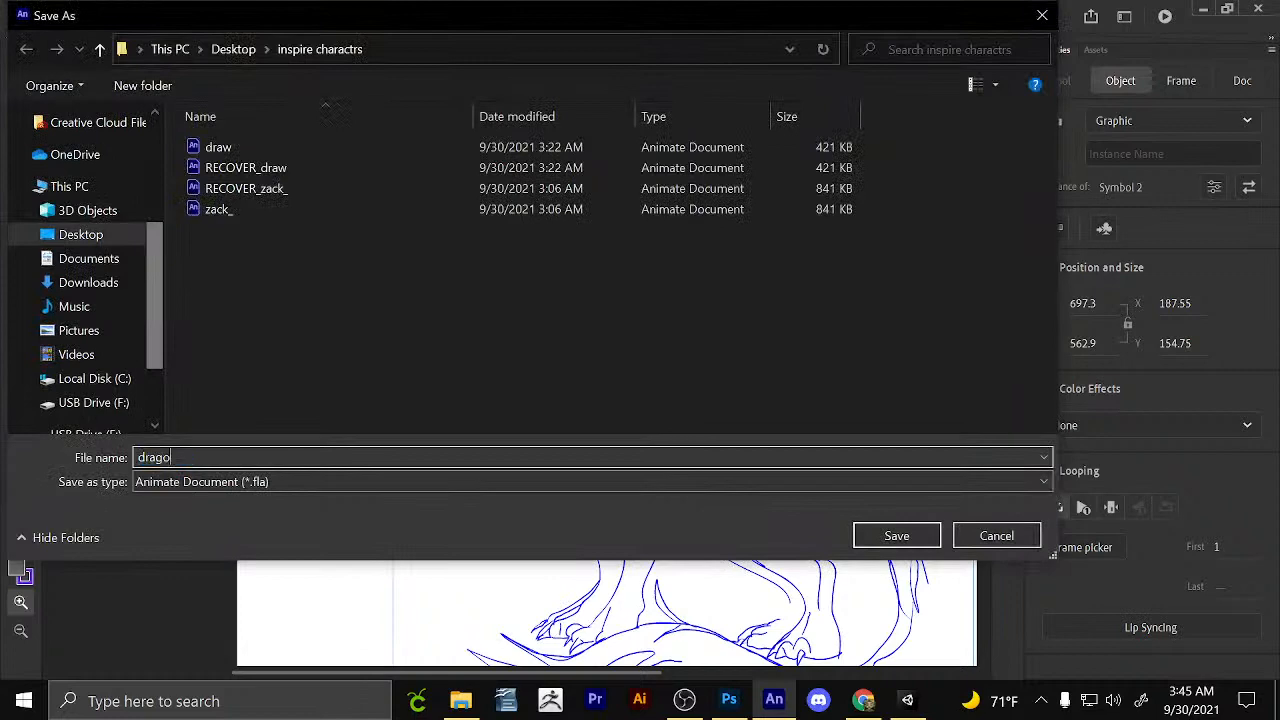
text(n)
key(Return)
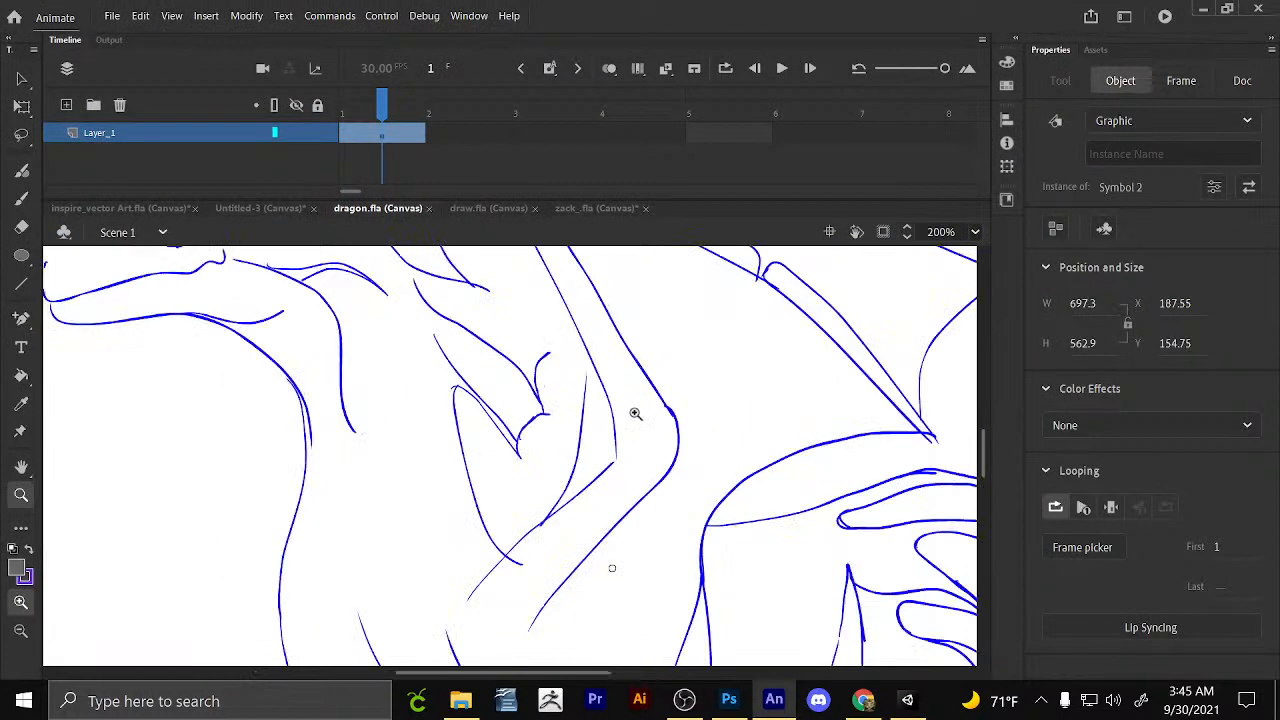
Open the winged dragon symbol for editing and deselect its line art.
click(582, 437)
alt+click(457, 391)
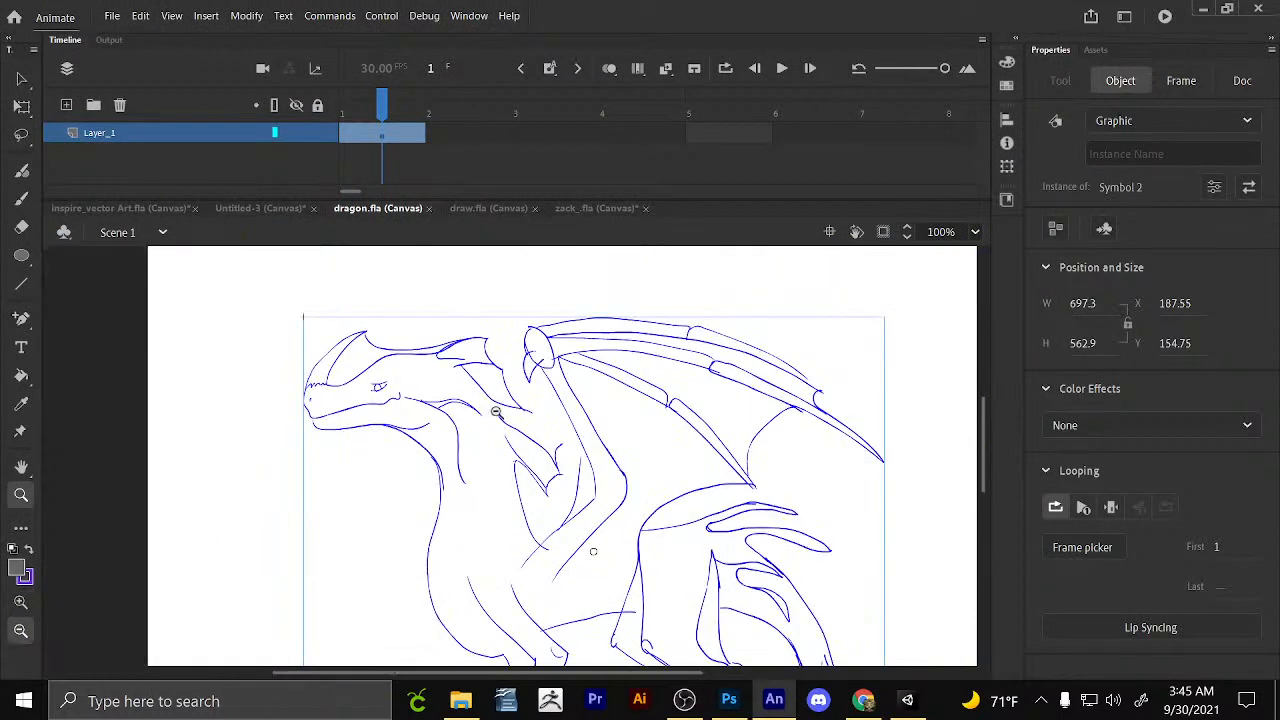
key(v)
click(503, 420)
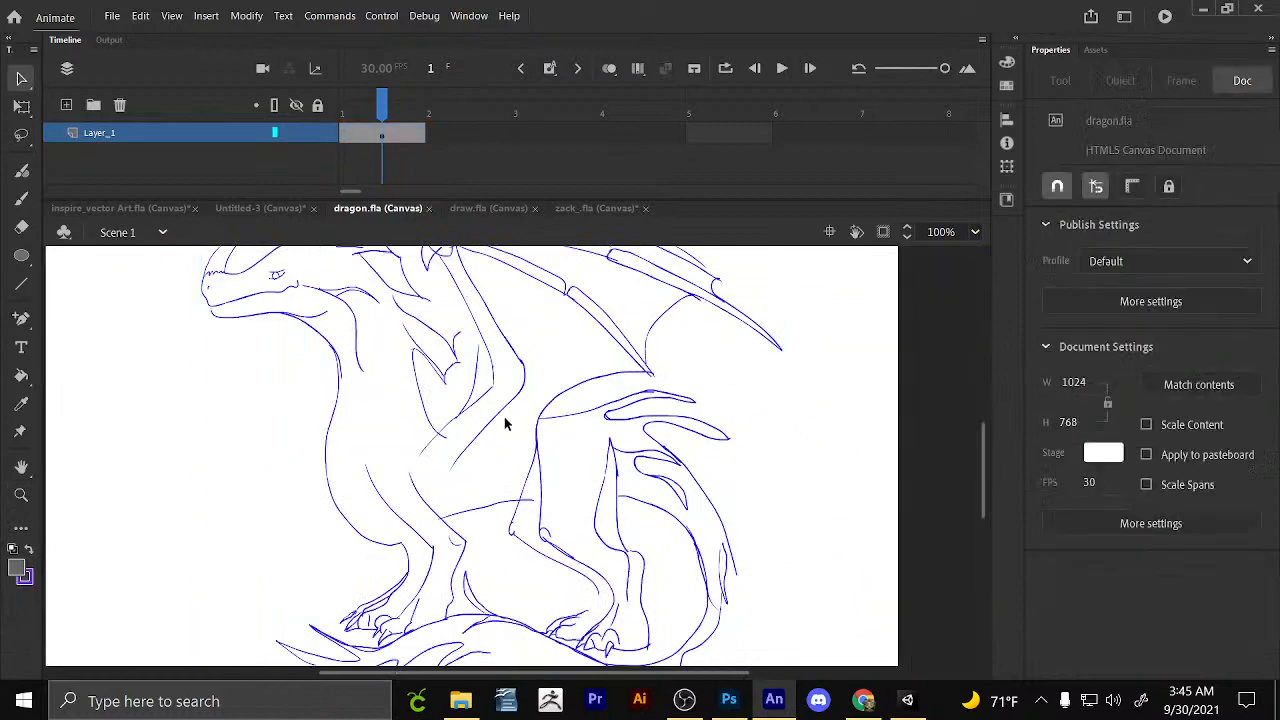
click(503, 417)
double_click(505, 415)
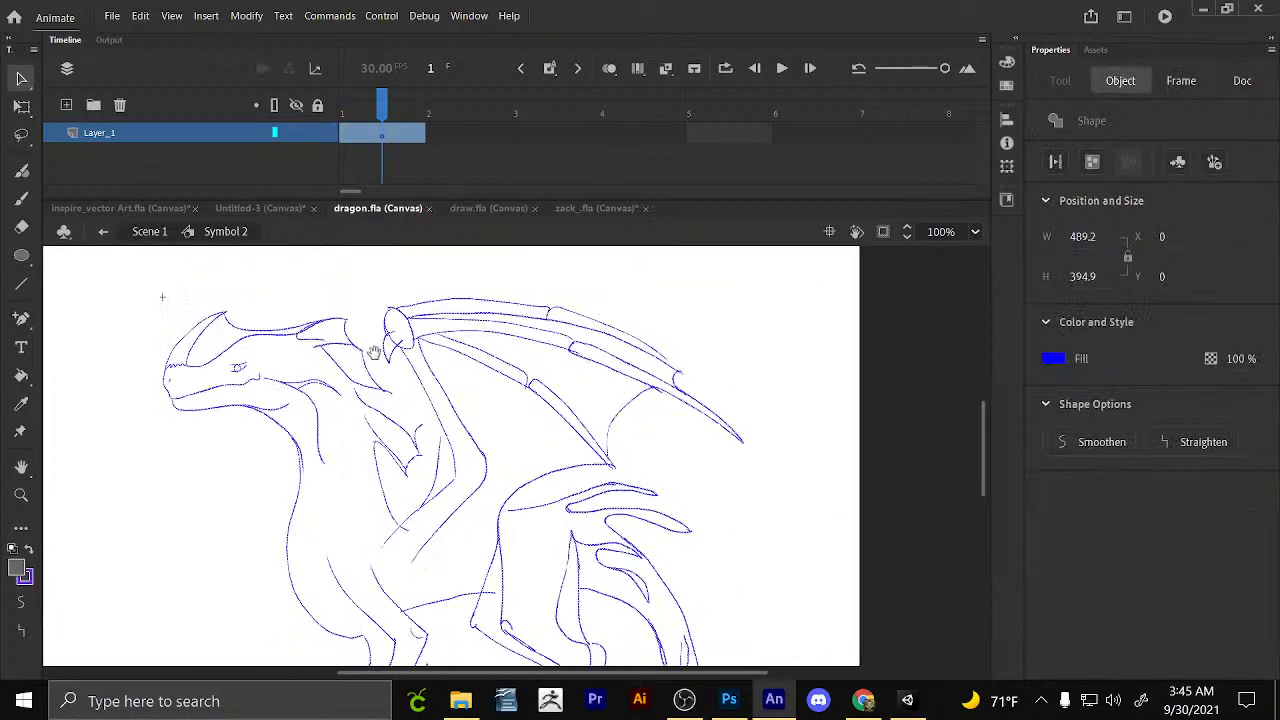
click(277, 471)
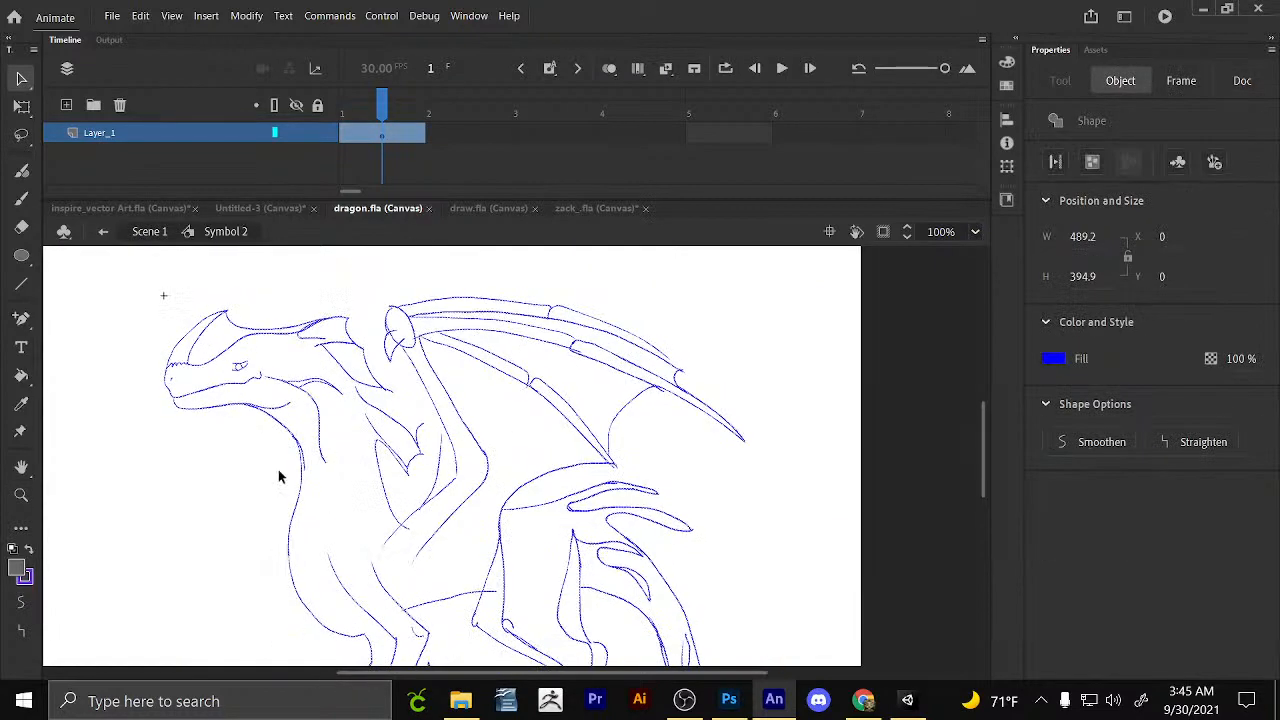
Set up the Paint Bucket with the muted teal fill #669999 and gap closing set to Close Large Gaps.
click(21, 375)
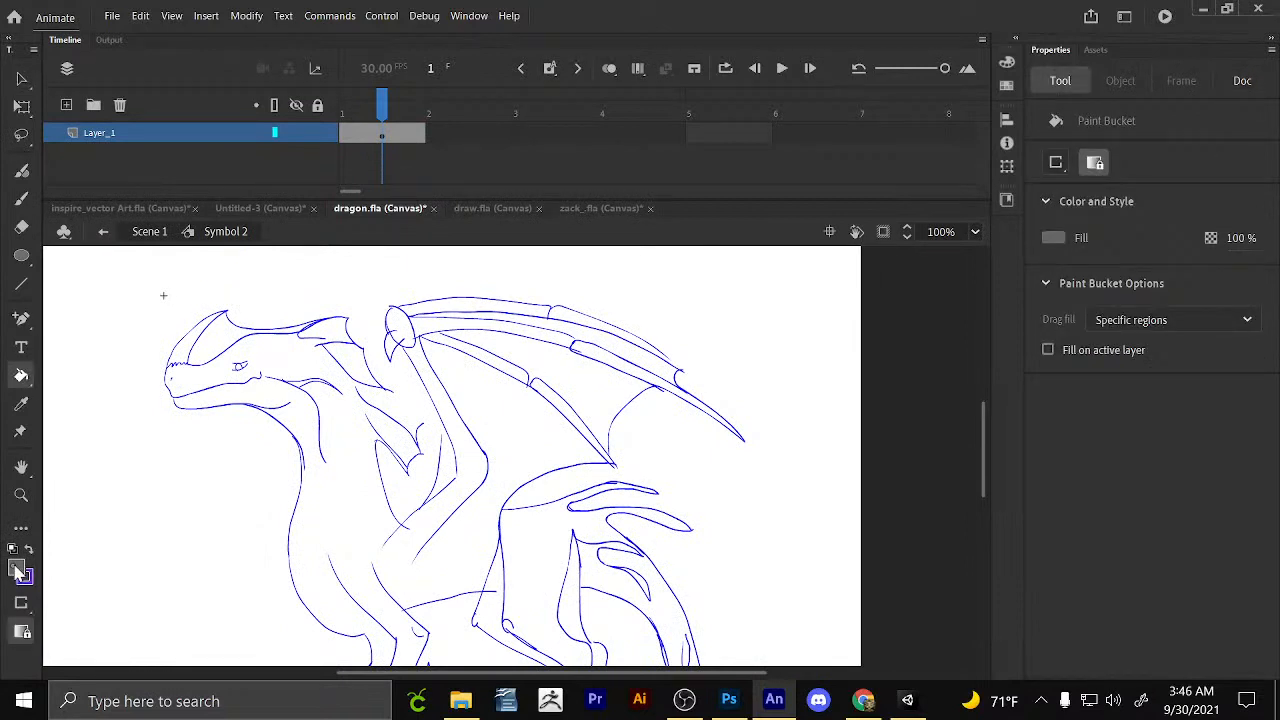
click(17, 572)
click(272, 422)
drag(556, 460, 496, 394)
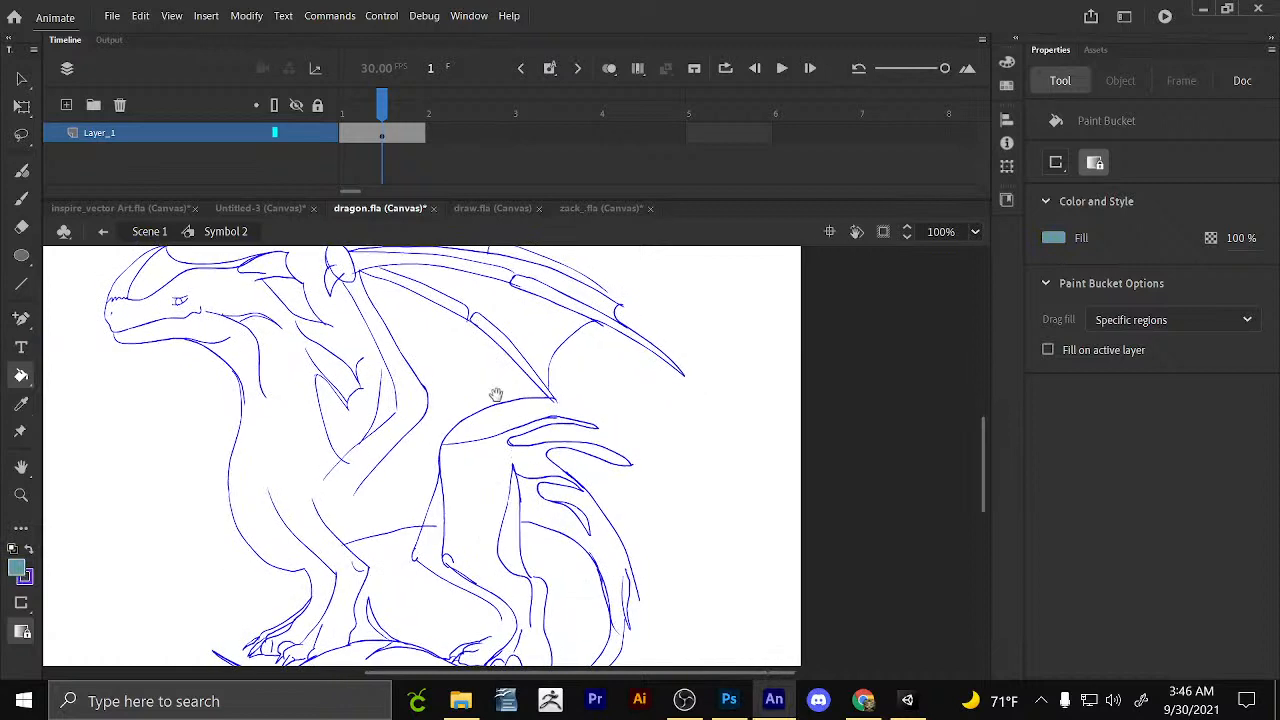
click(22, 628)
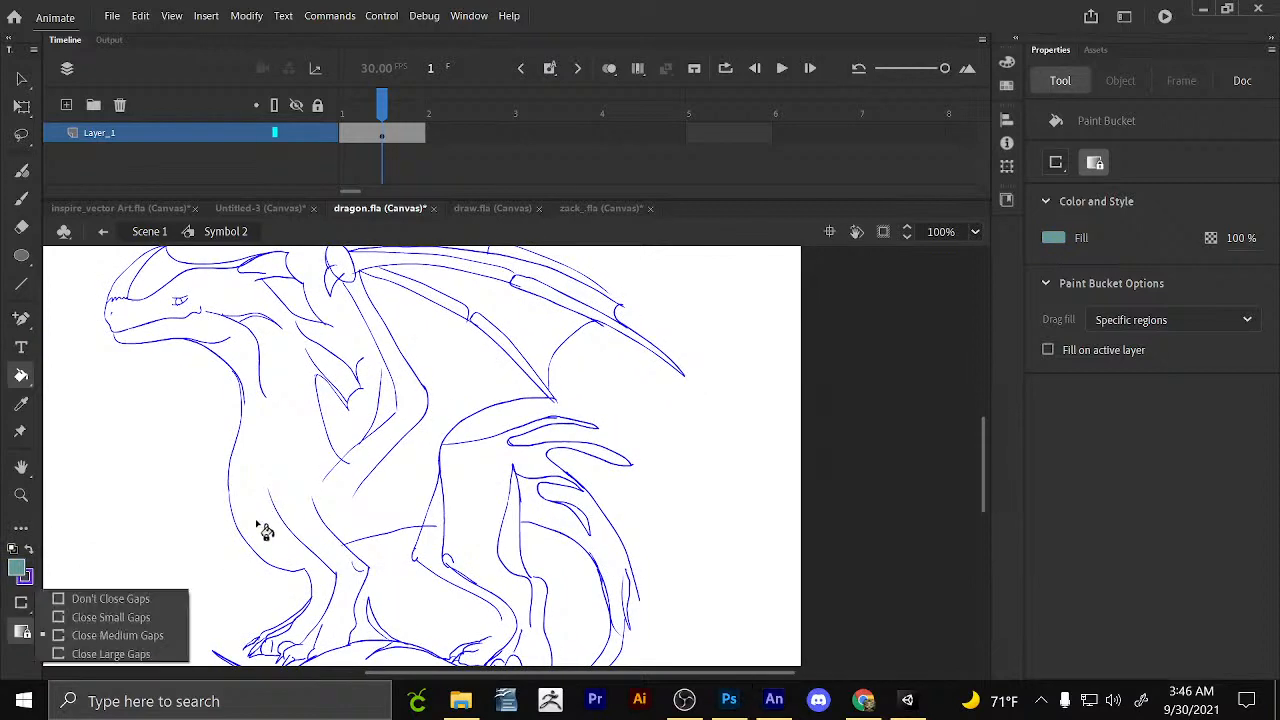
click(150, 616)
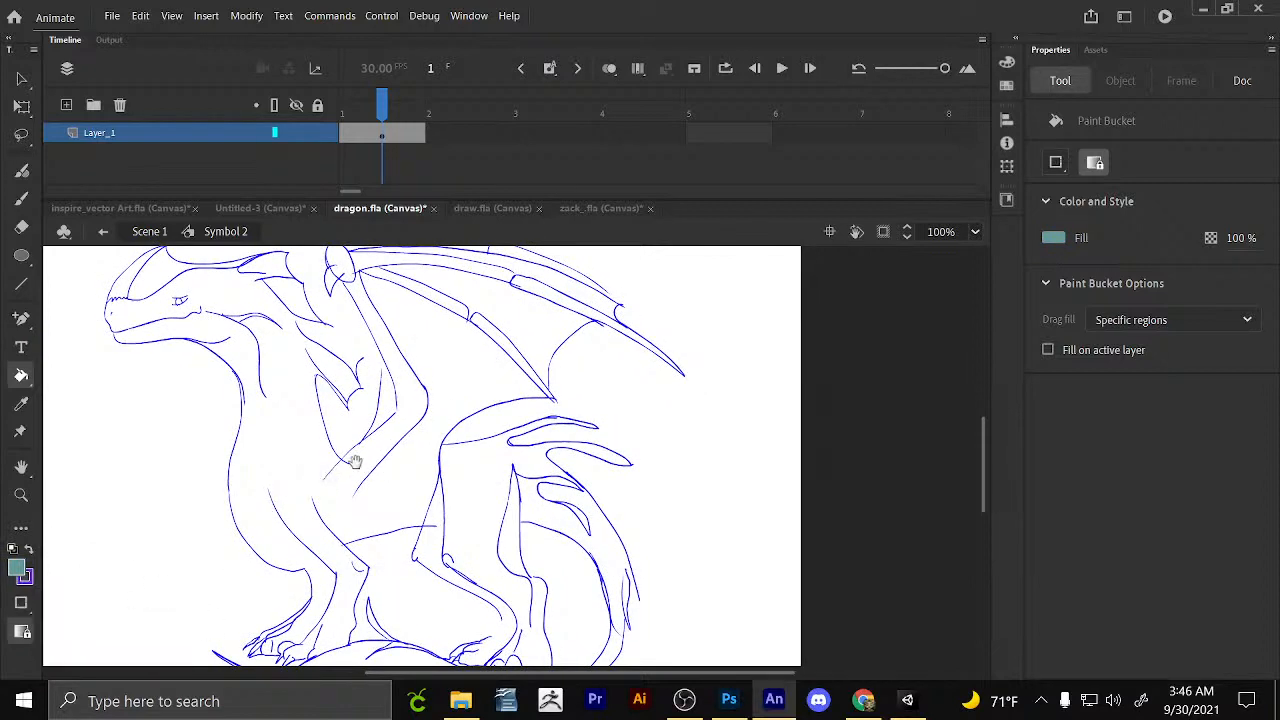
drag(355, 461, 327, 418)
click(22, 628)
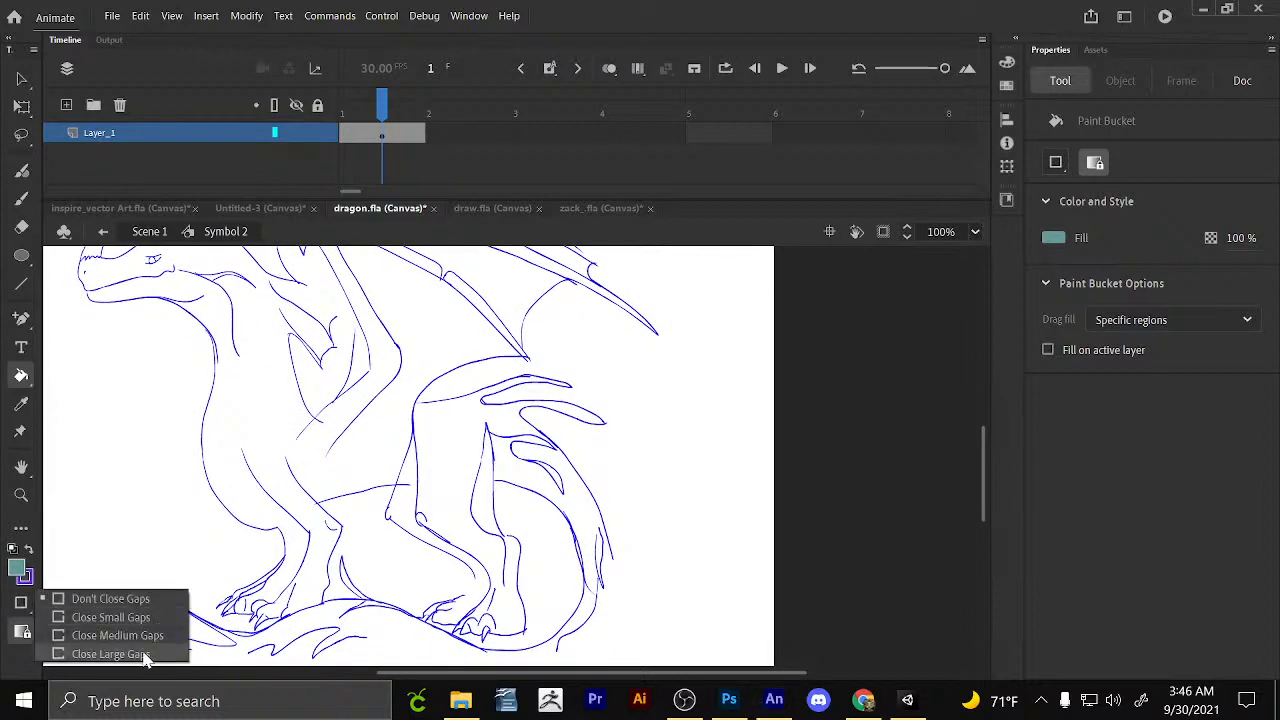
click(146, 654)
Fill the winged dragon's body, wing membranes, snout horn and neck spikes with the teal colour.
click(287, 453)
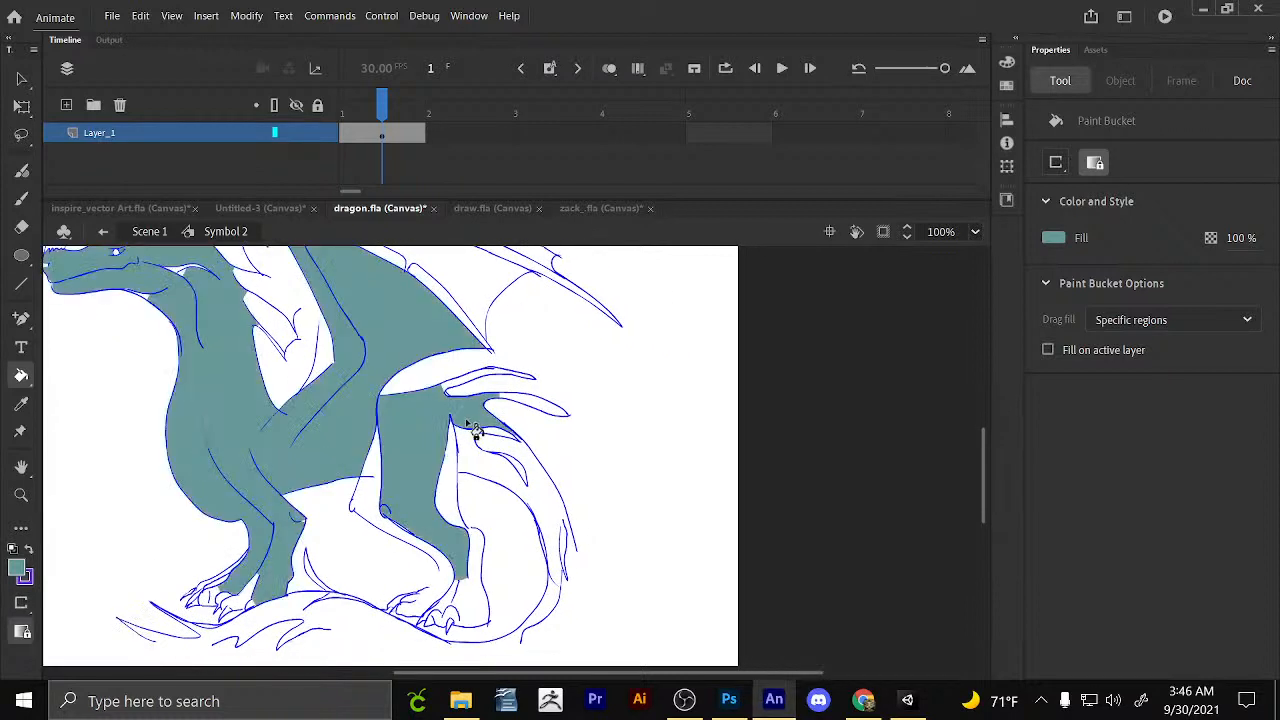
scroll(499, 391, up, 5)
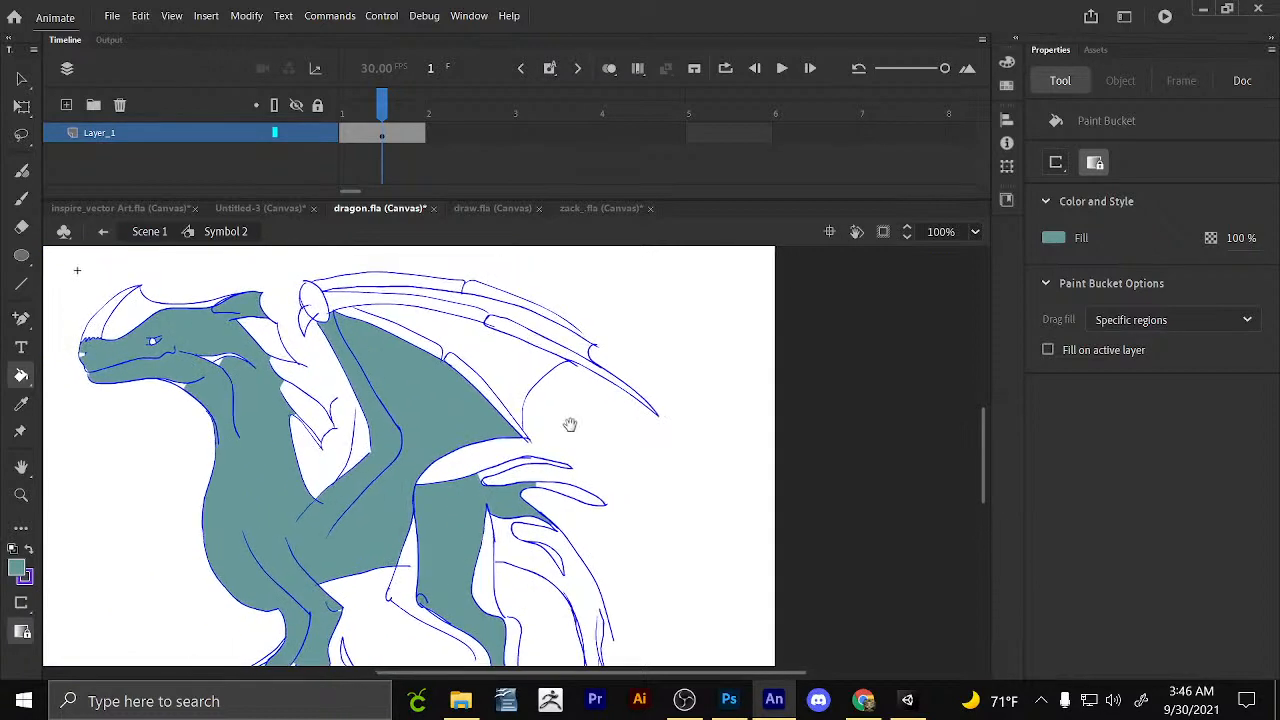
click(528, 365)
click(548, 328)
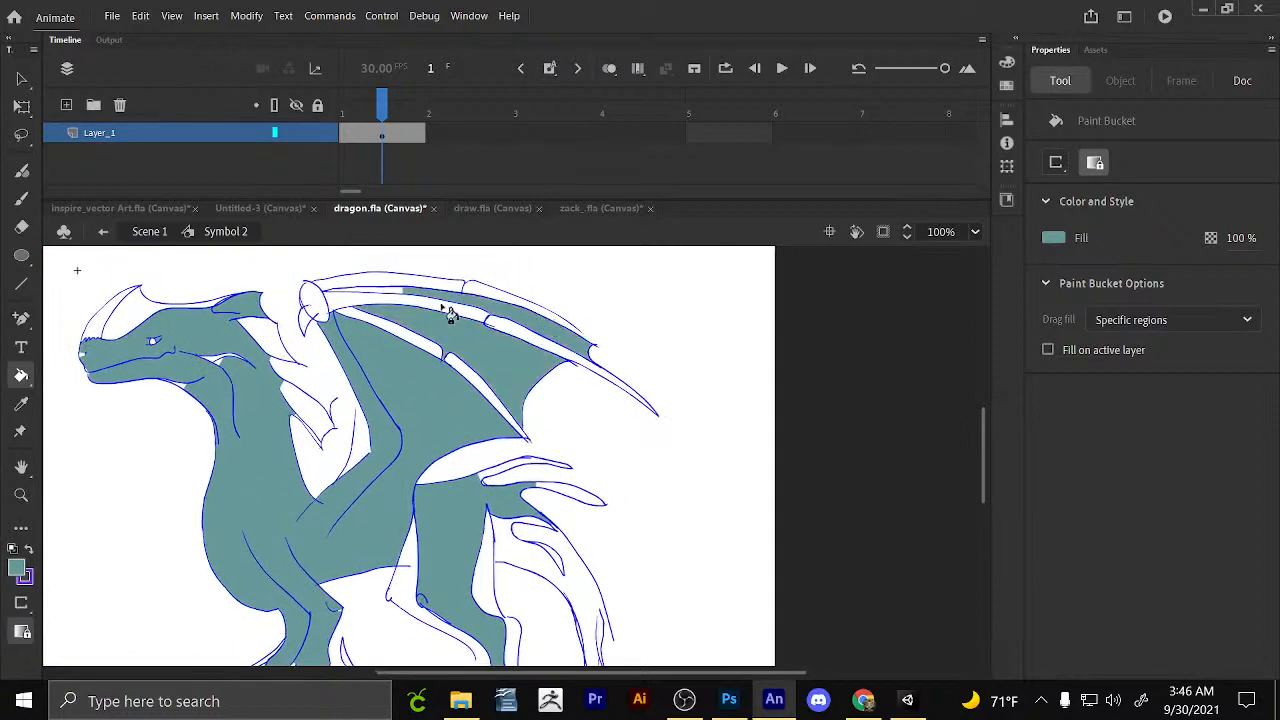
click(408, 297)
click(358, 300)
click(166, 328)
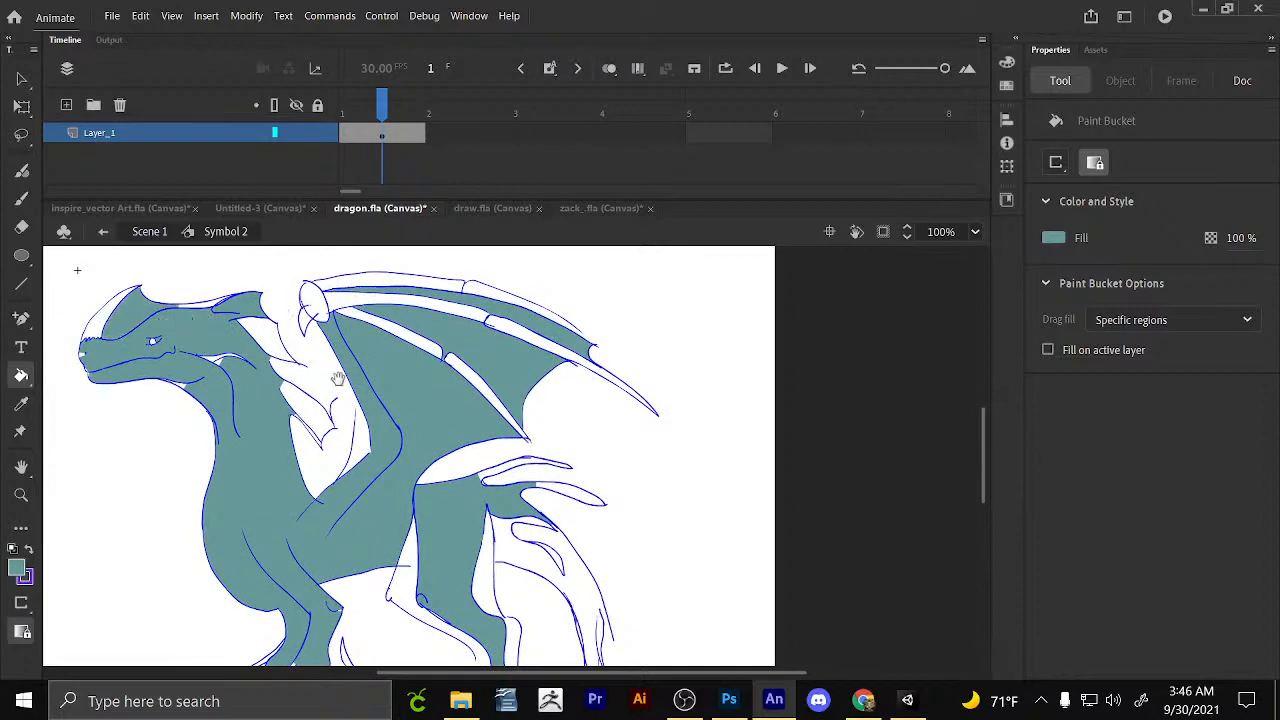
click(252, 314)
Fill the unpainted parts of the dragon's hind legs with the same teal.
scroll(381, 468, down, 3)
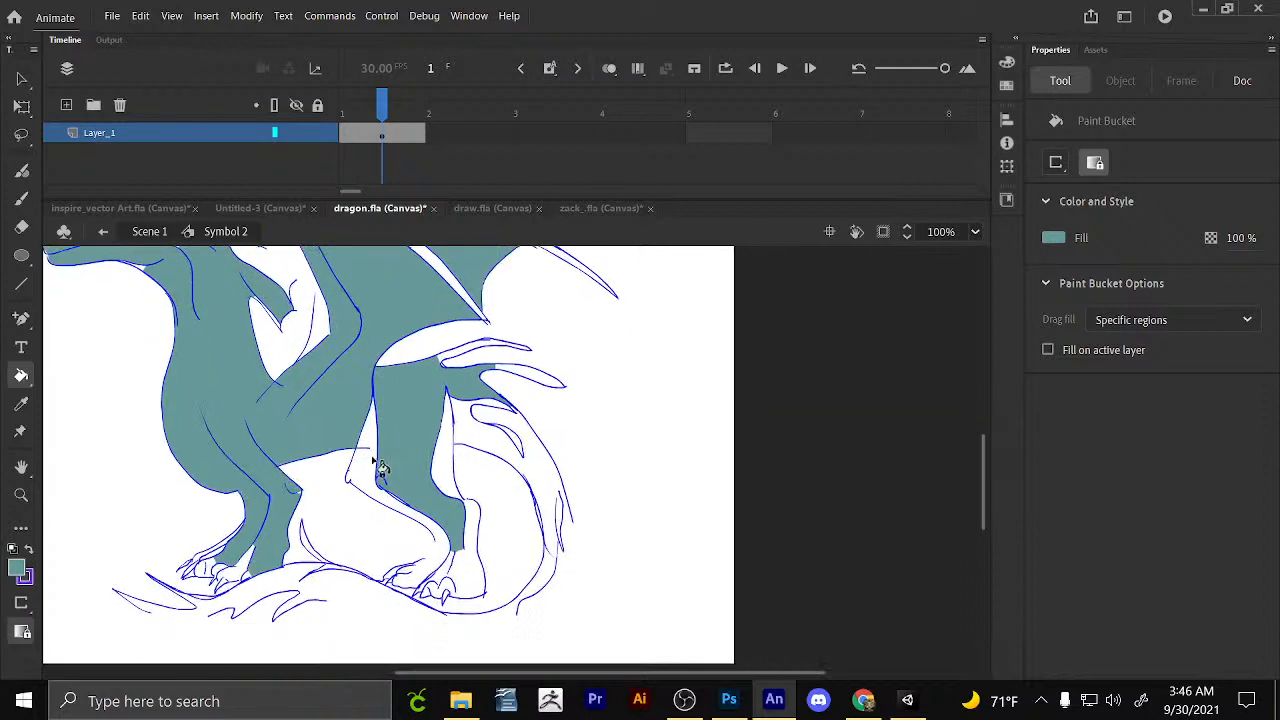
click(380, 466)
click(469, 520)
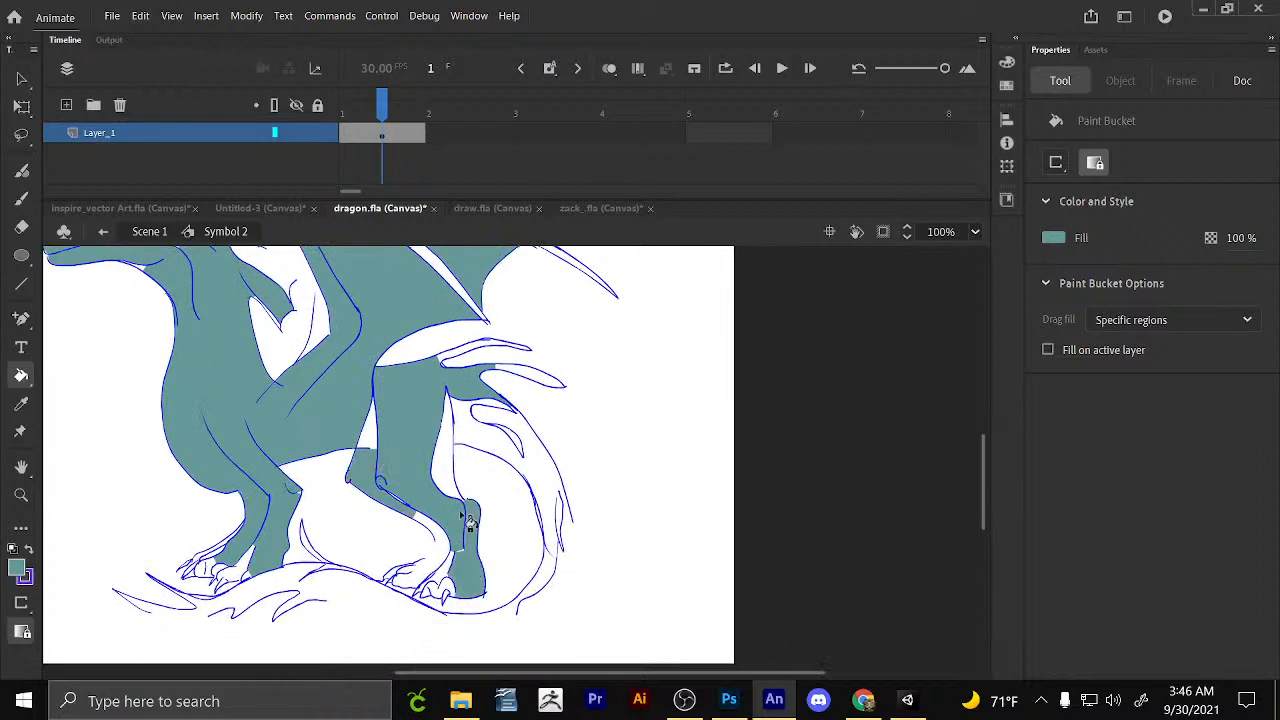
click(455, 455)
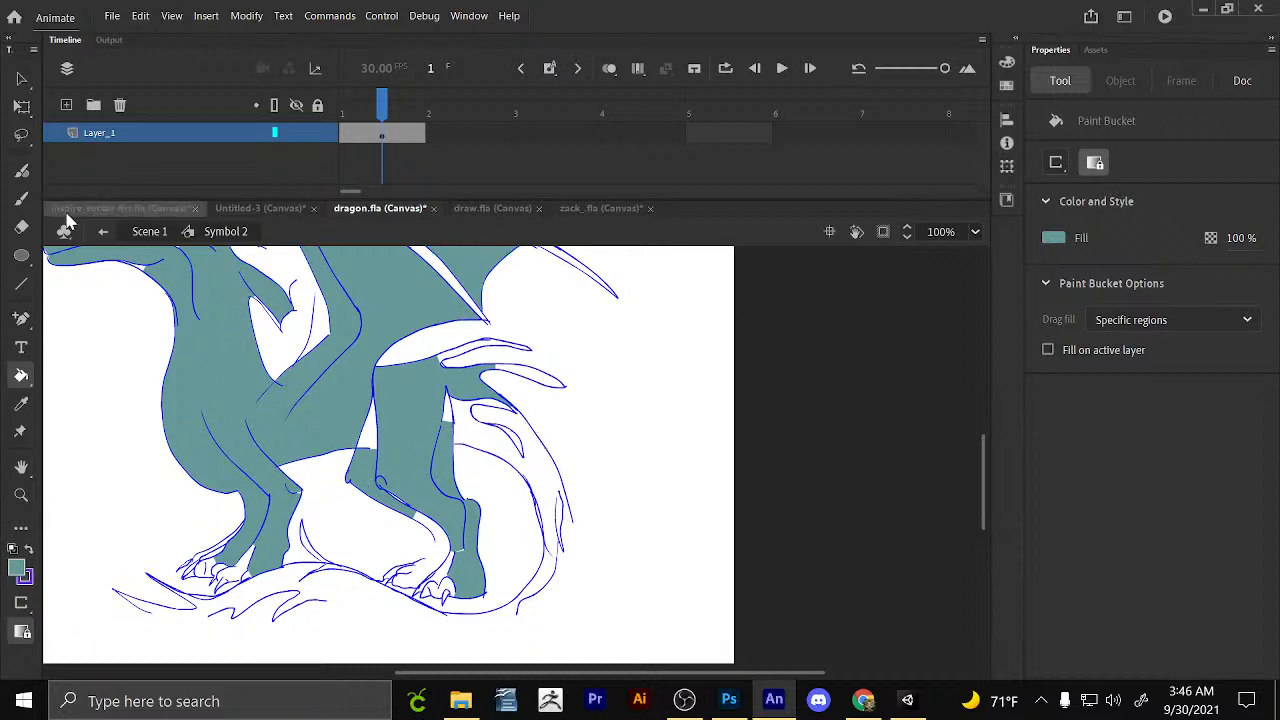
Select the dragon's chest and front leg outline and set its fill to the pure blue swatch.
key(b)
key(v)
click(170, 374)
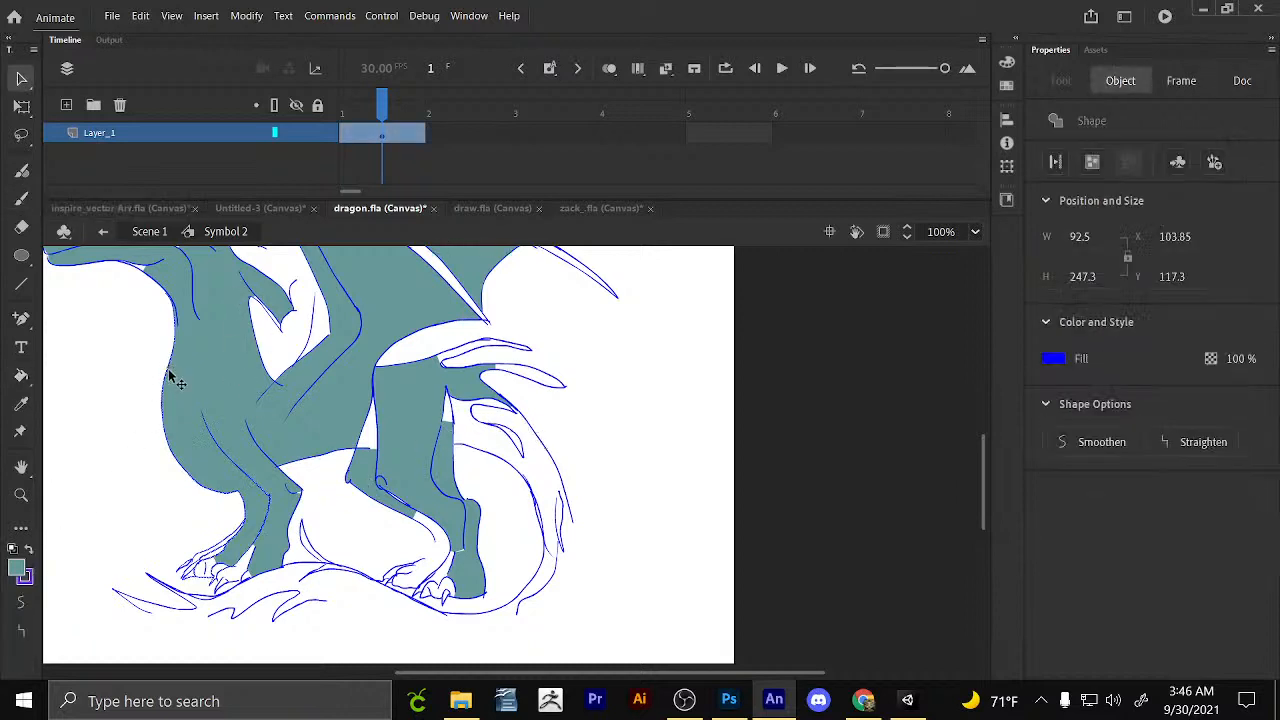
click(16, 568)
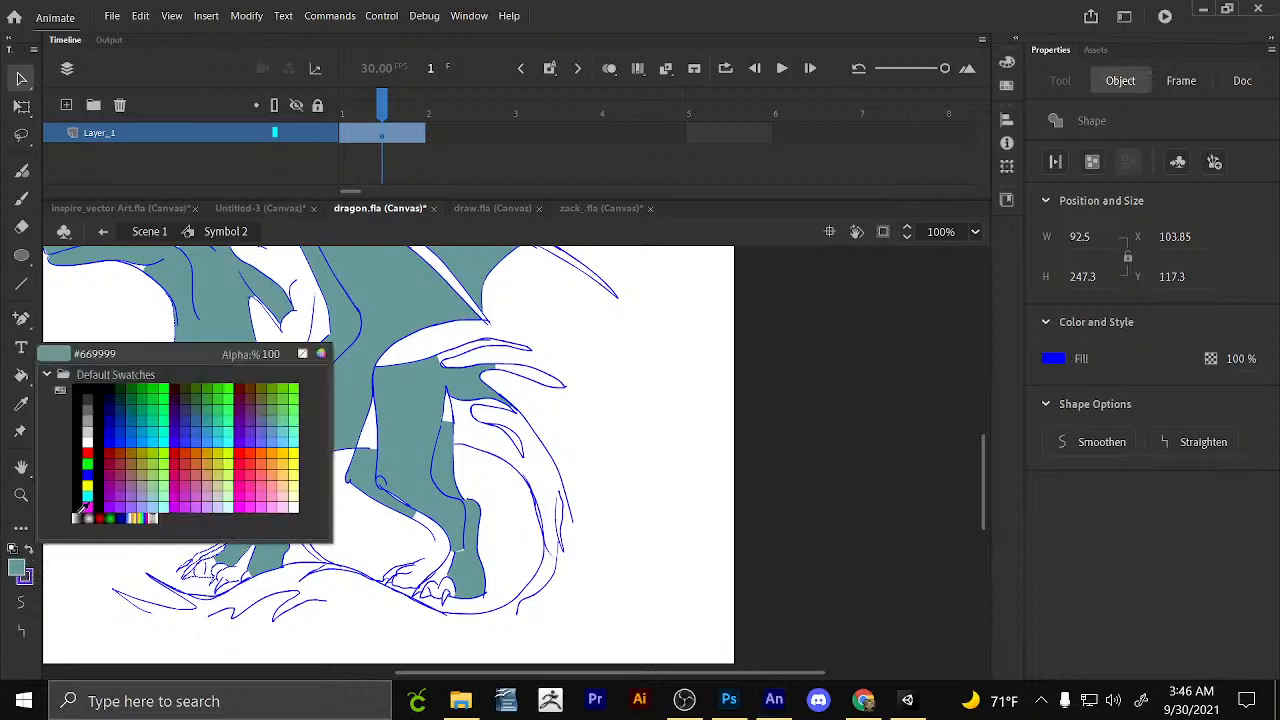
click(88, 475)
click(118, 389)
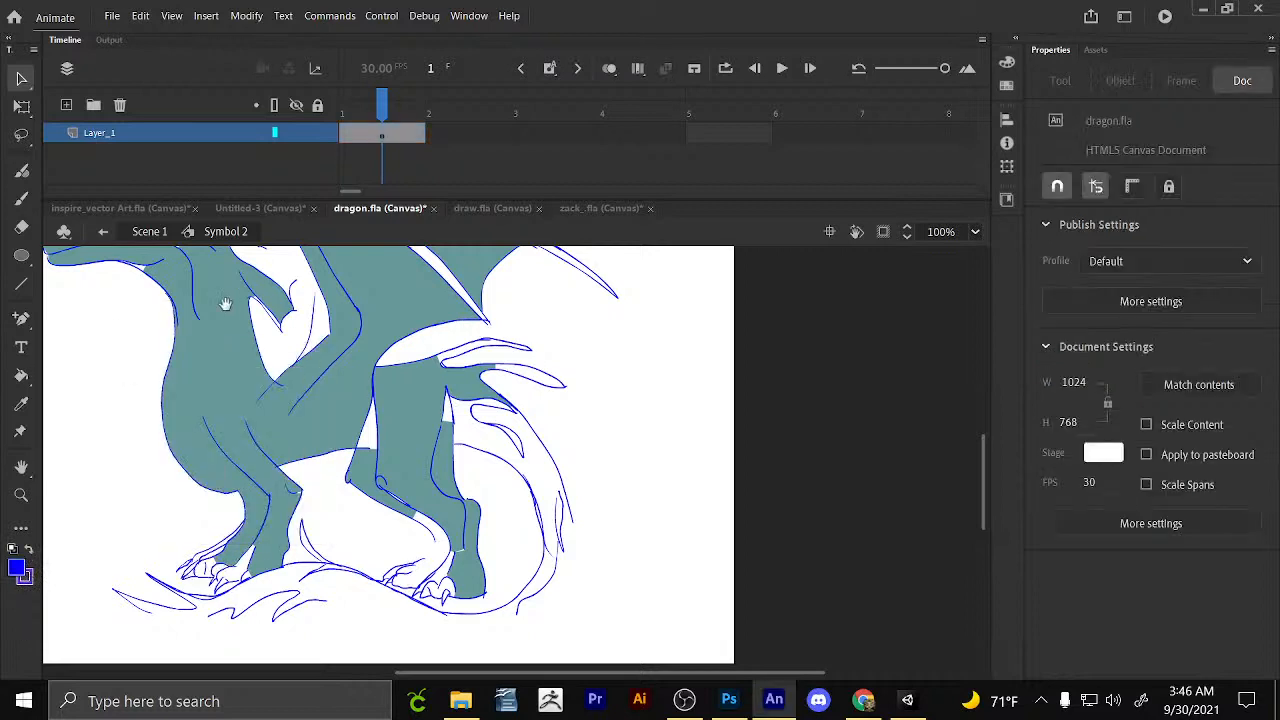
Select the outline of the dragon's head and set its fill to the dark grey swatch.
drag(225, 303, 260, 438)
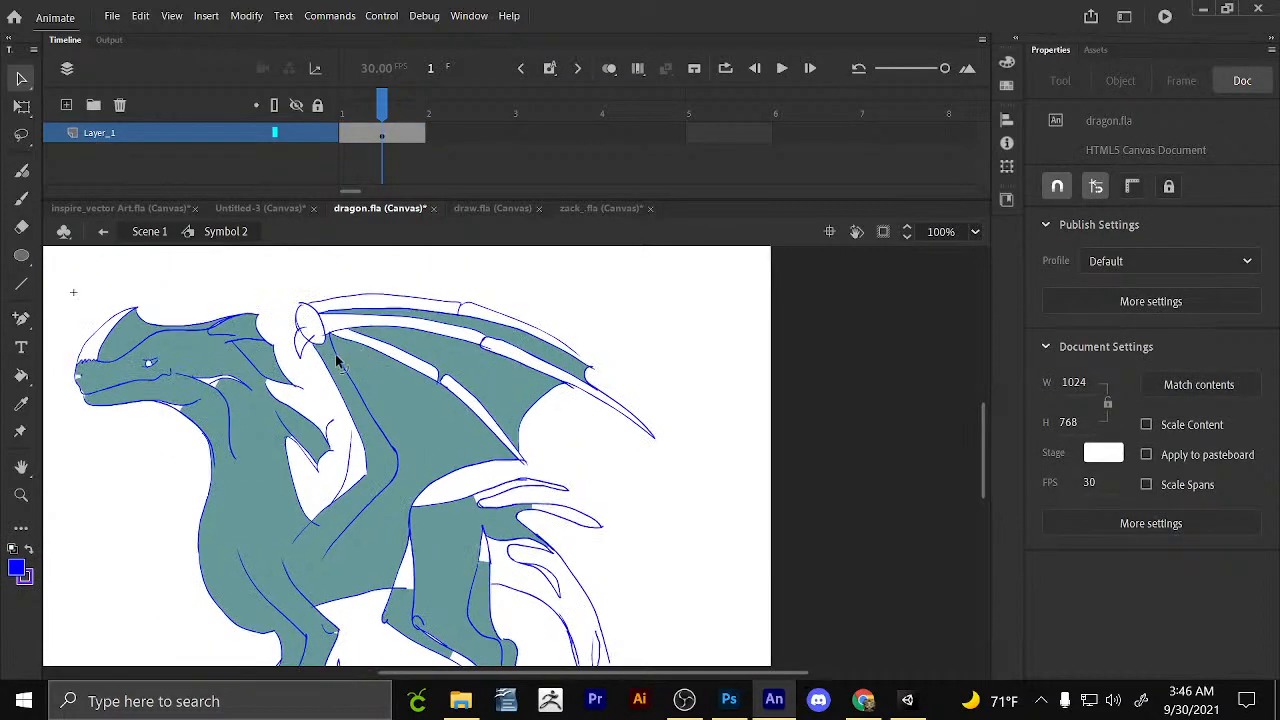
click(276, 352)
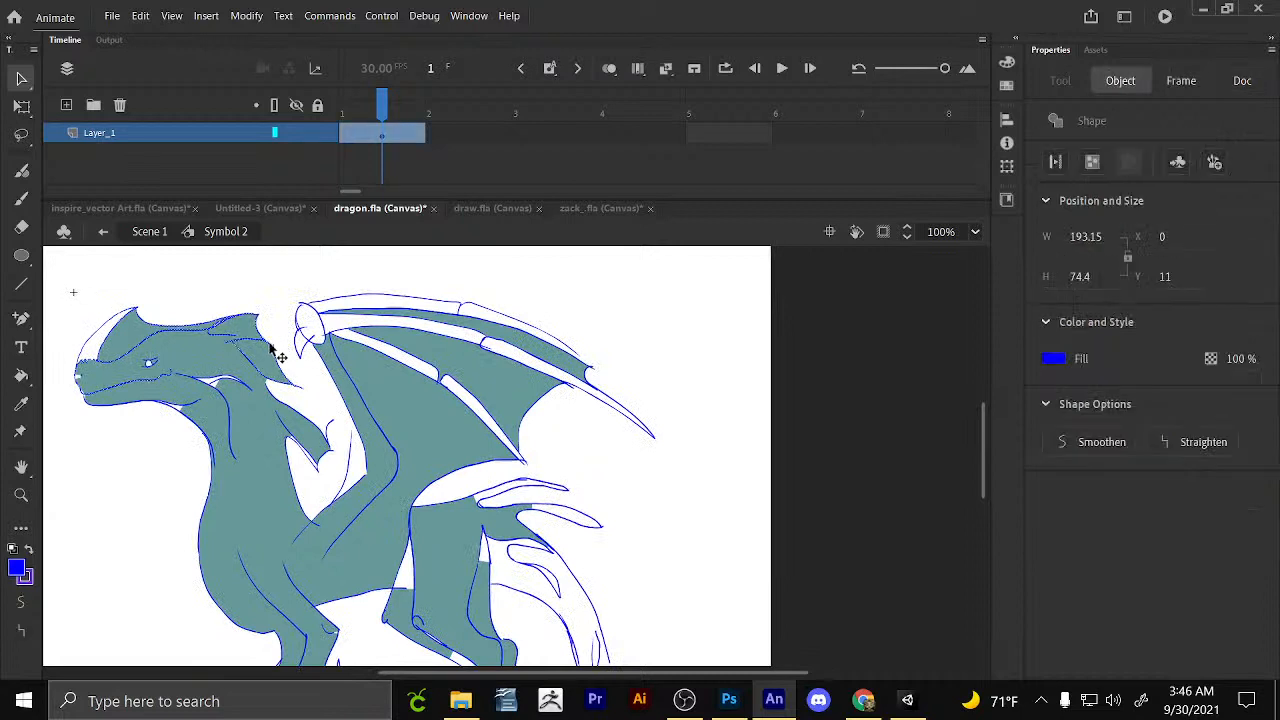
click(20, 572)
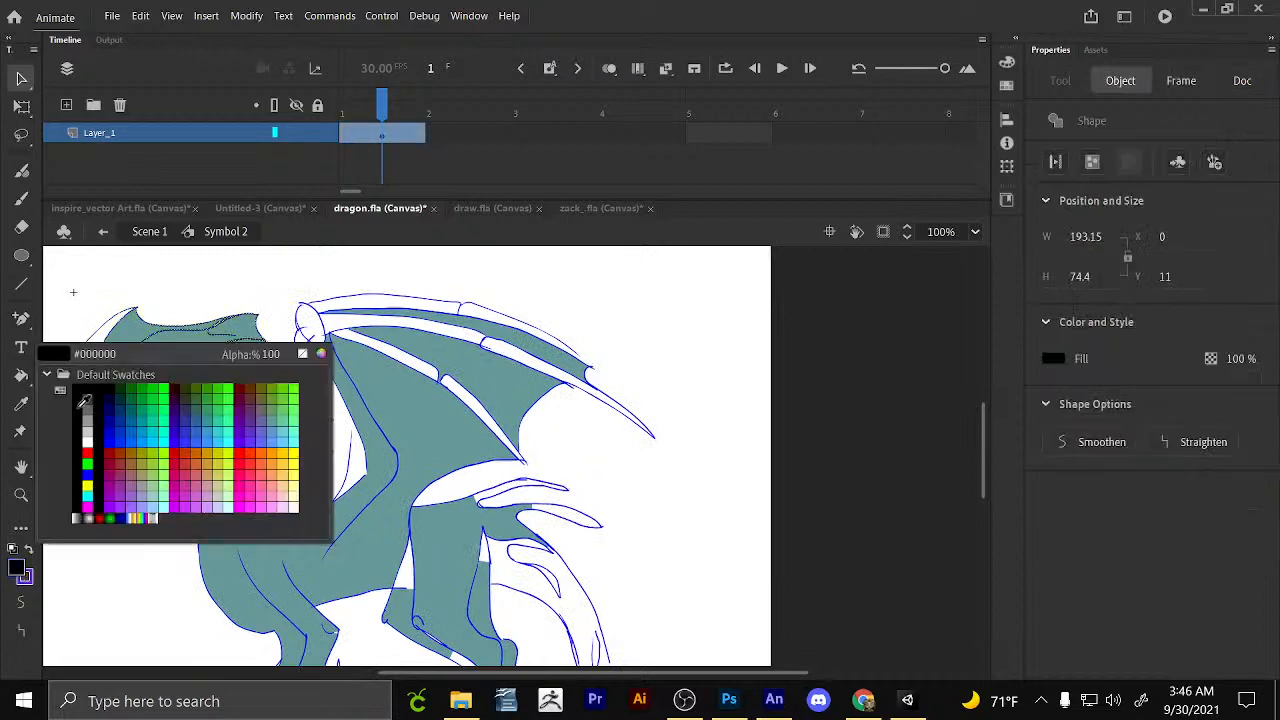
click(86, 400)
click(380, 287)
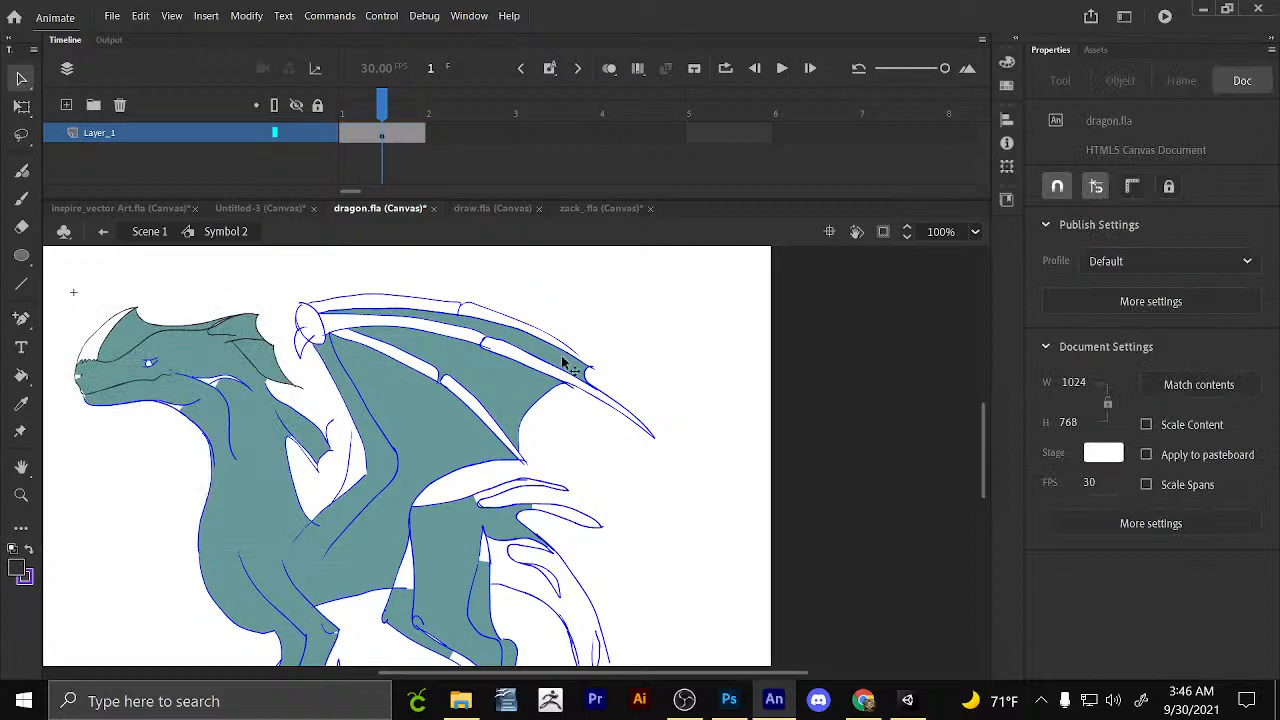
Fill the small white gaps along the dragon's jaw and neck with the teal colour using the Paint Bucket.
key(z)
click(23, 602)
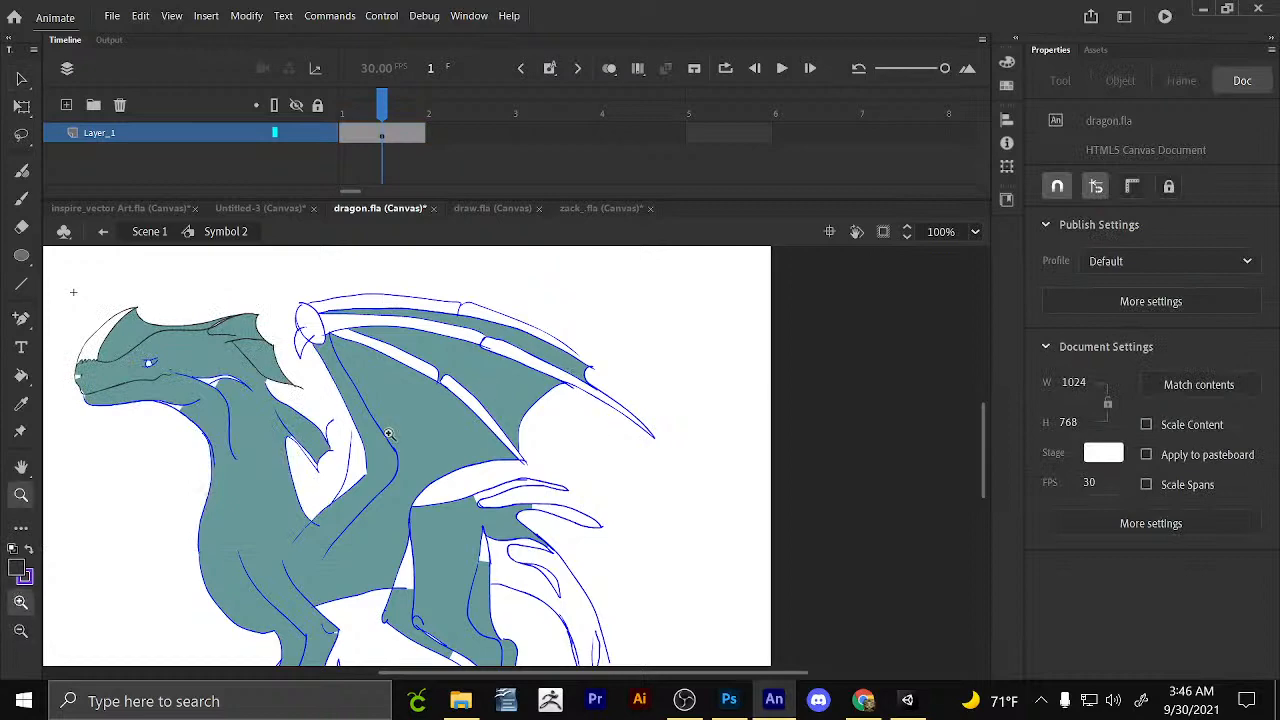
click(340, 464)
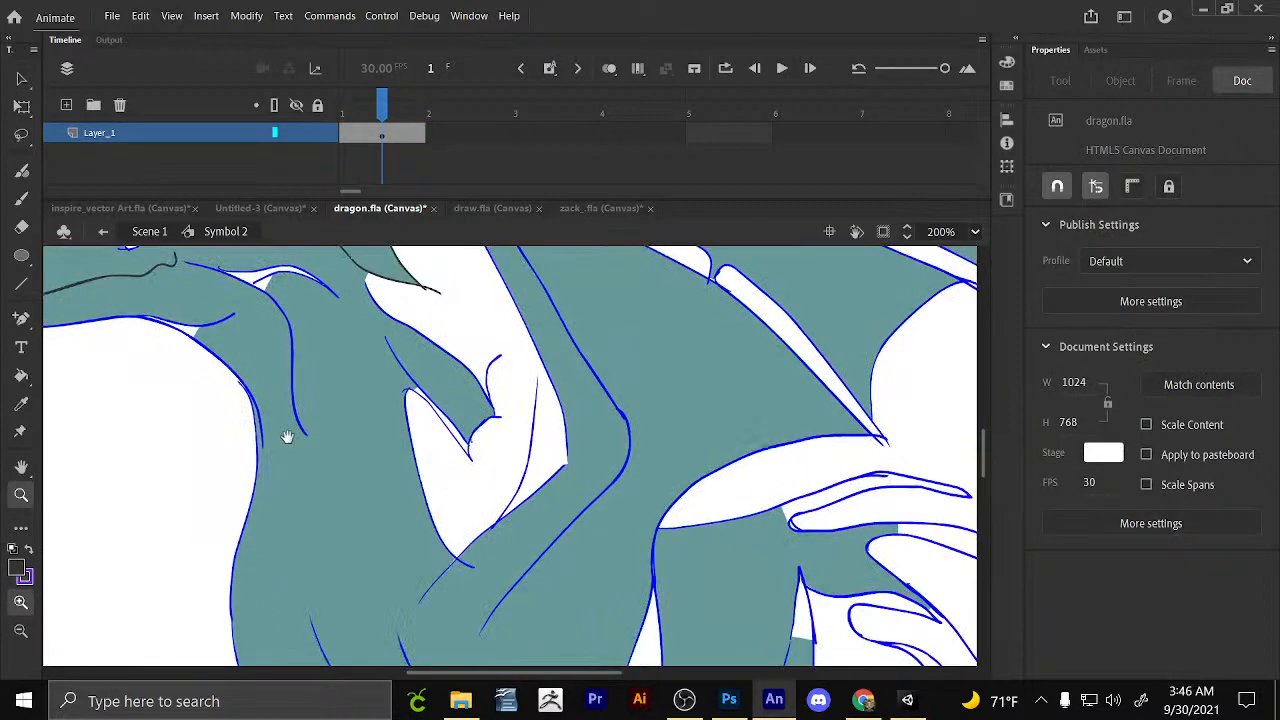
drag(289, 318, 343, 403)
drag(260, 369, 217, 290)
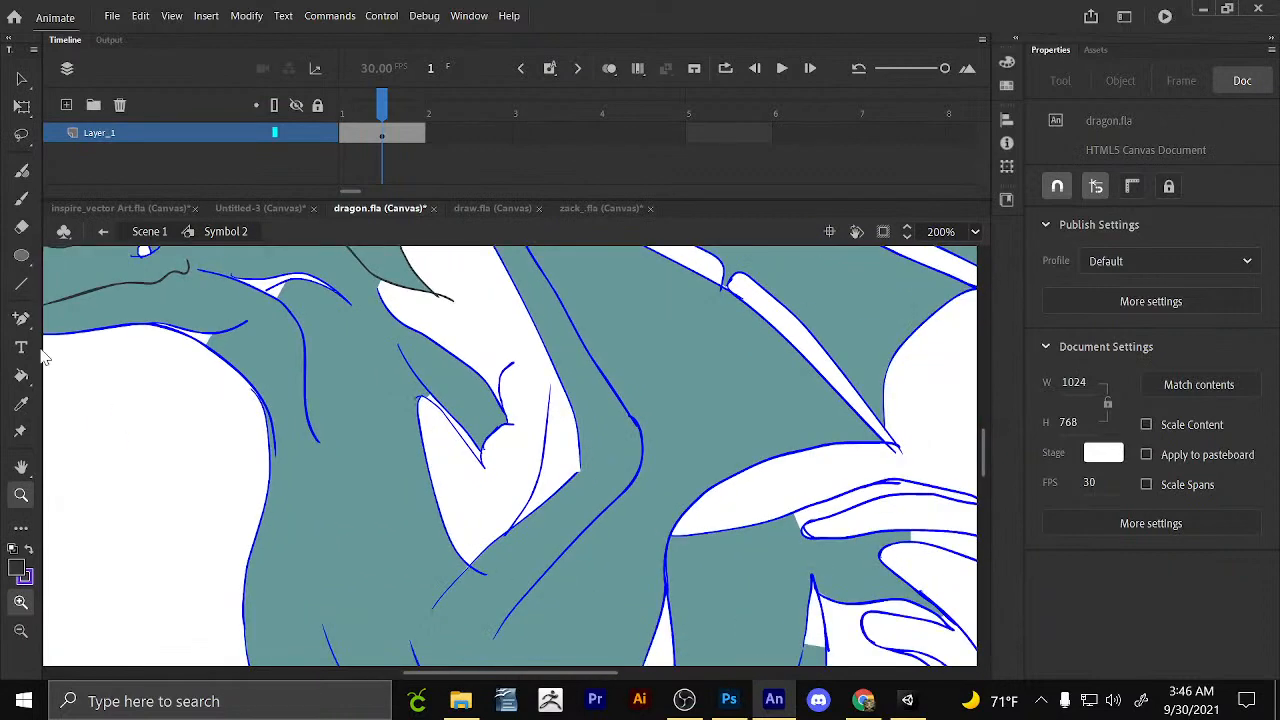
click(21, 376)
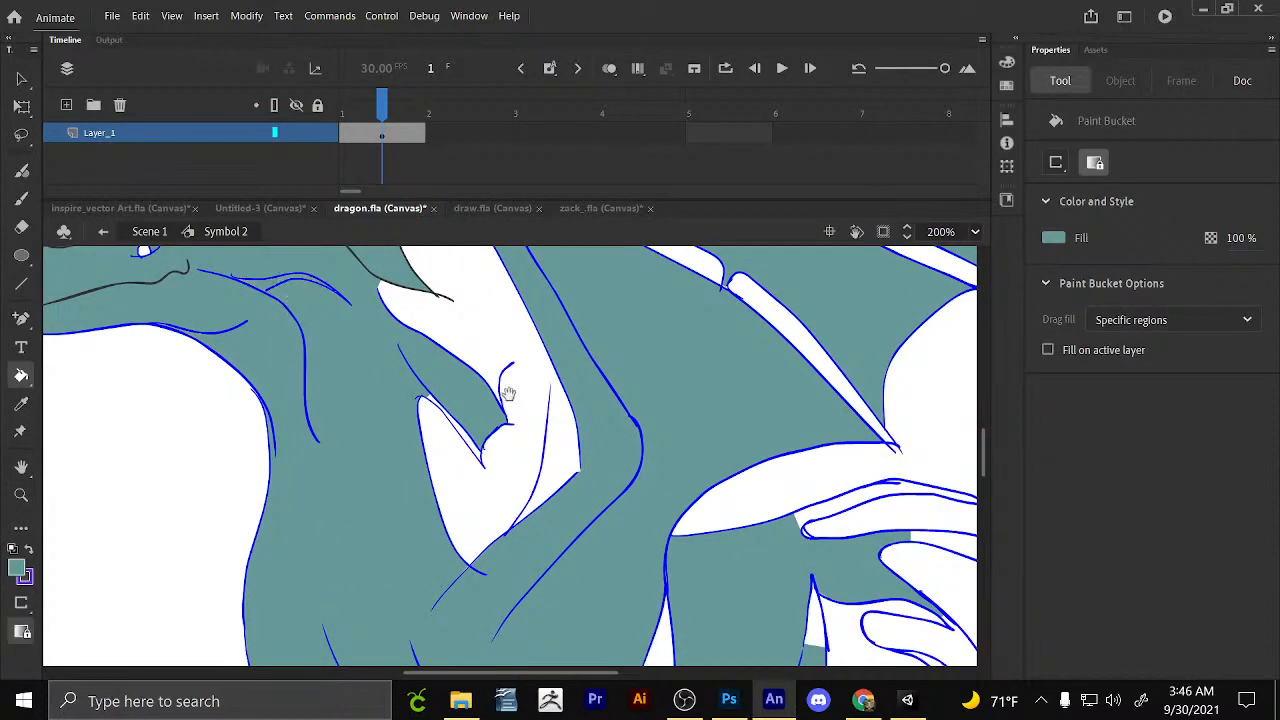
drag(529, 464, 533, 532)
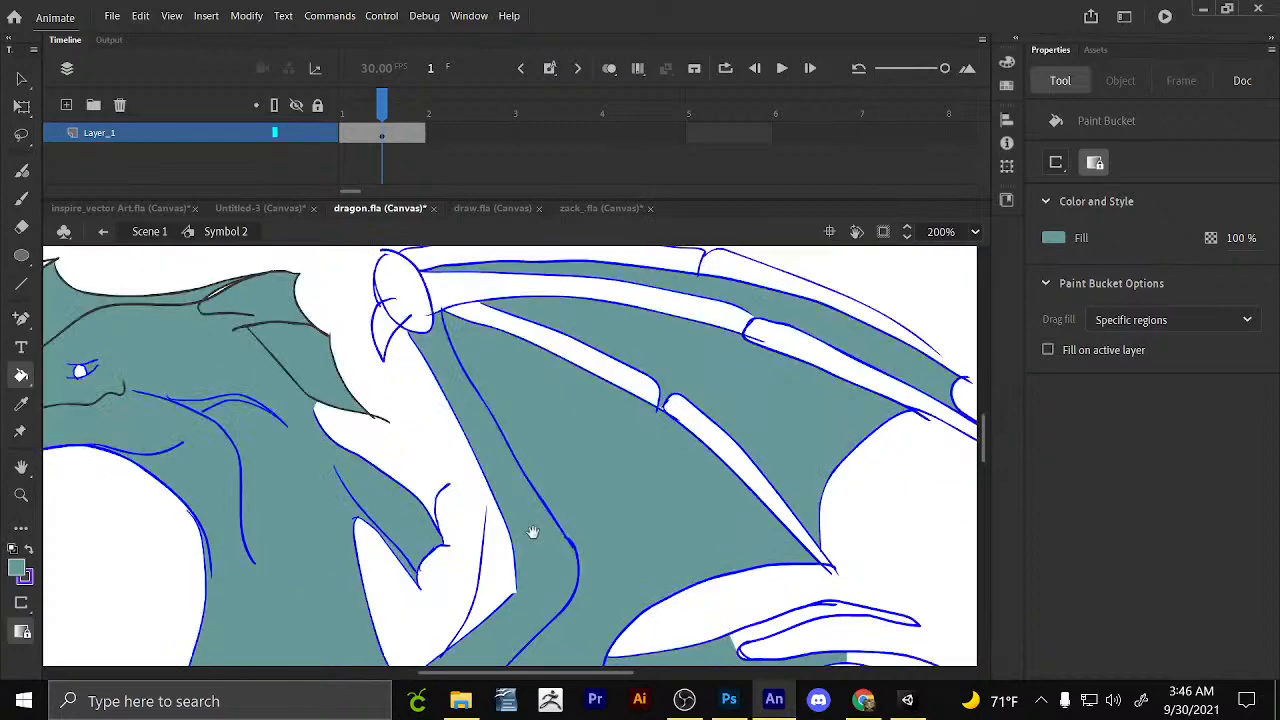
Fill the unpainted parts of the two pointed fins behind the dragon's hip with teal.
drag(713, 362, 594, 357)
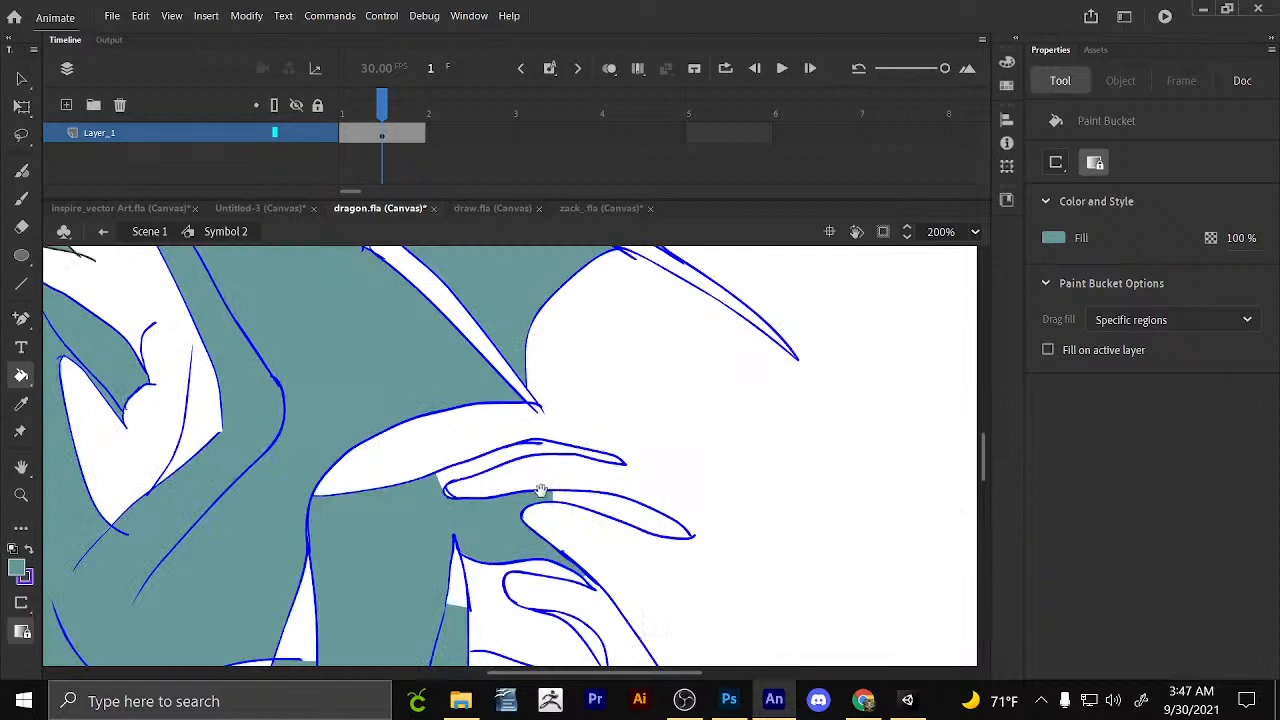
drag(540, 490, 492, 380)
click(546, 357)
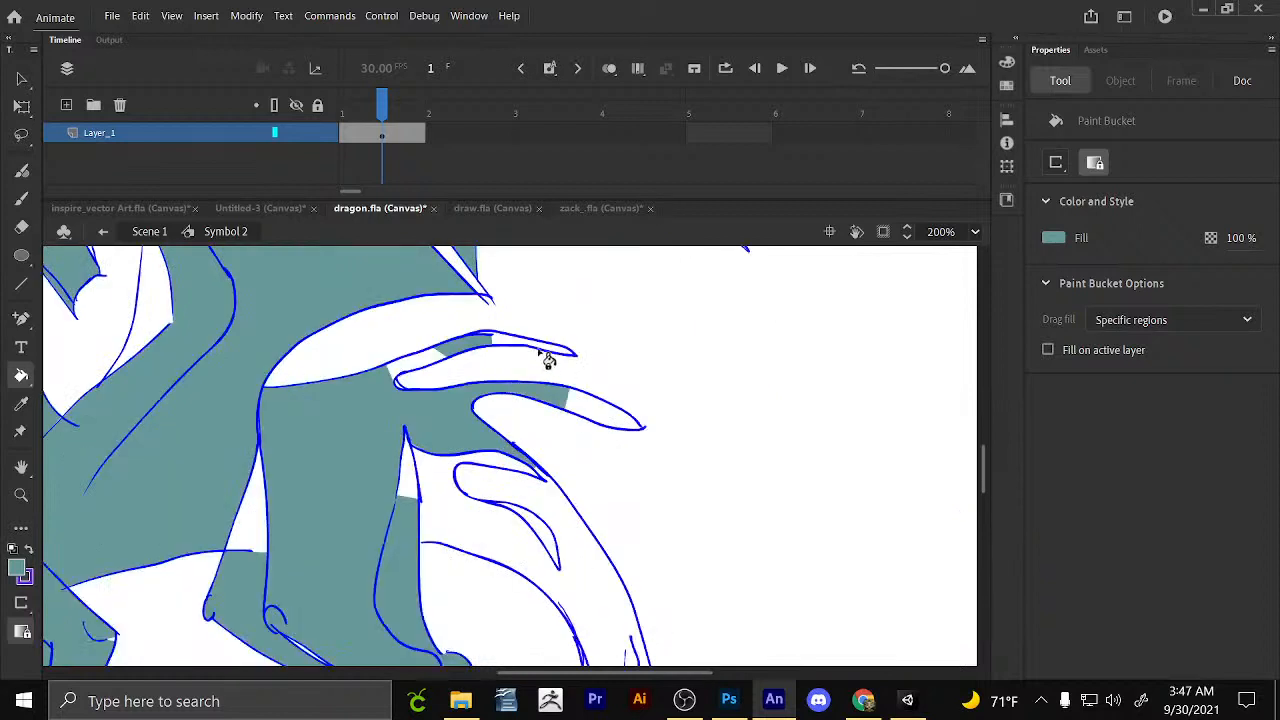
click(490, 340)
click(534, 351)
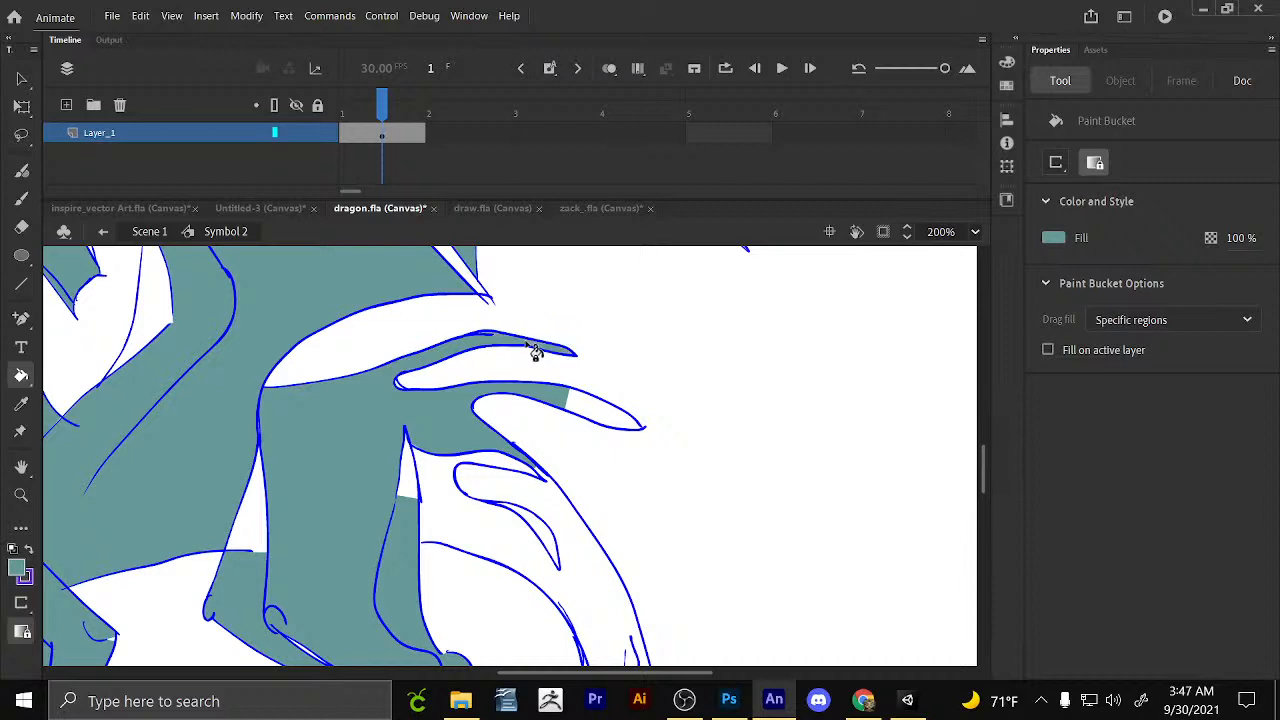
click(587, 410)
Set the fill to dark grey and trace the back edge of the lower hind leg with the Classic Brush.
mouse_move(559, 586)
mouse_down()
mouse_move(473, 429)
mouse_move(497, 405)
mouse_up()
click(18, 568)
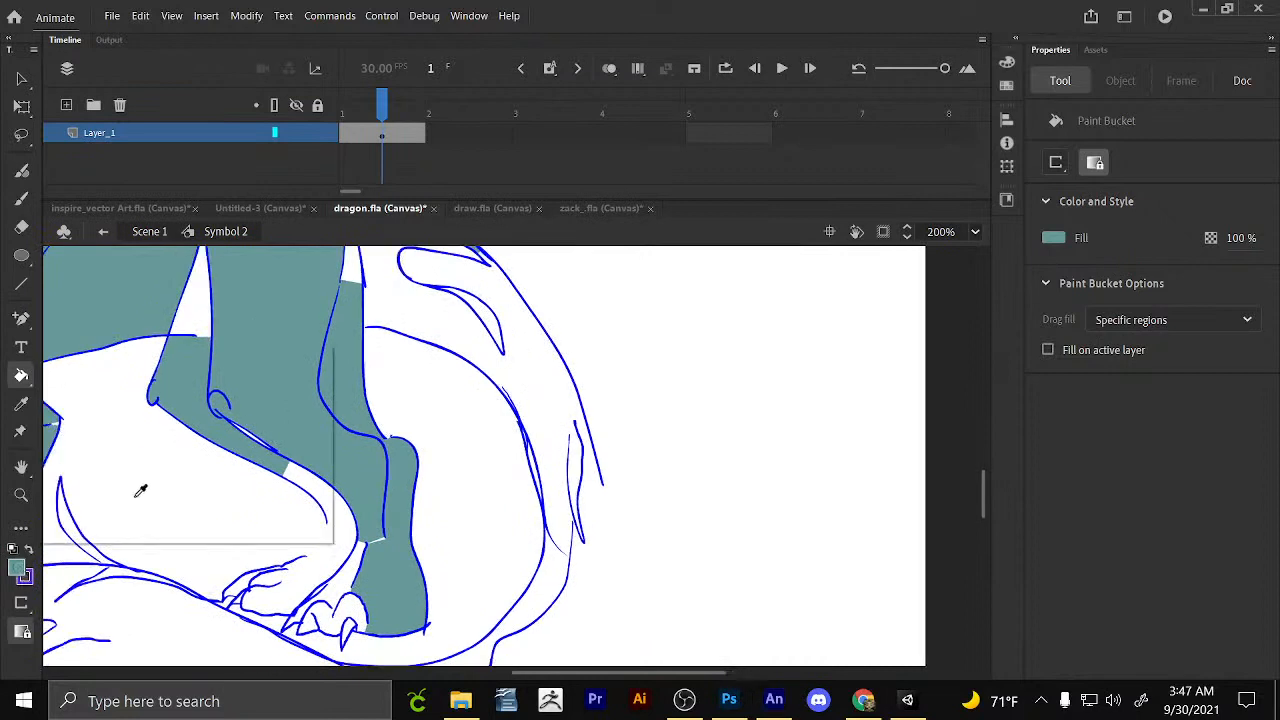
click(88, 390)
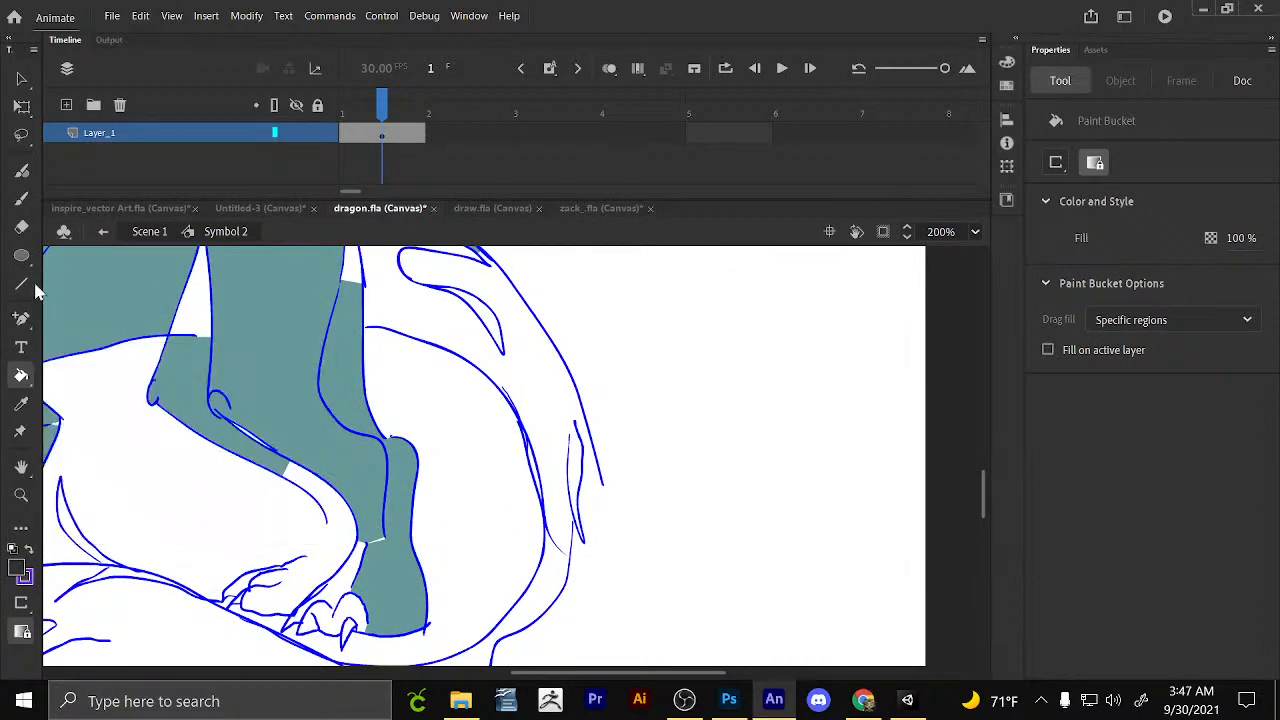
key(b)
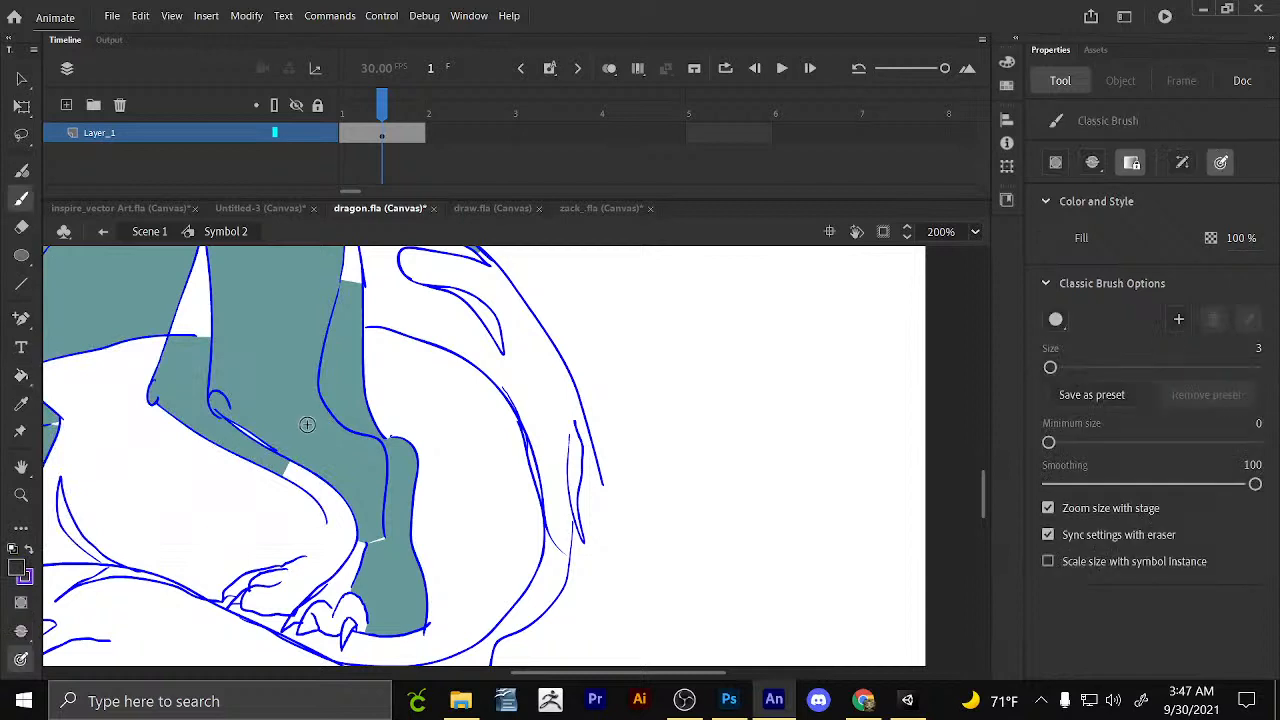
mouse_move(323, 512)
mouse_down()
mouse_move(328, 542)
mouse_move(294, 555)
mouse_up()
drag(582, 516, 540, 488)
Trace the front contour of the dragon's chest in dark grey from the lower neck down to the front leg.
scroll(540, 488, up, 5)
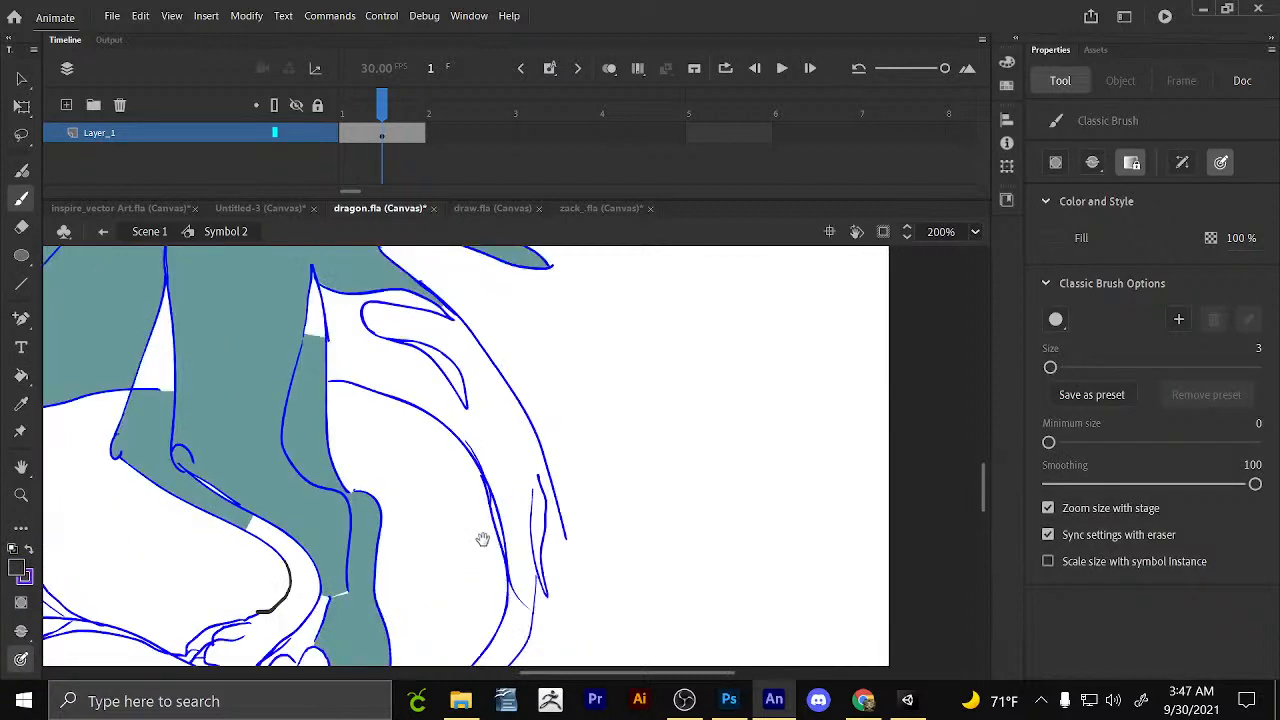
scroll(477, 490, up, 2)
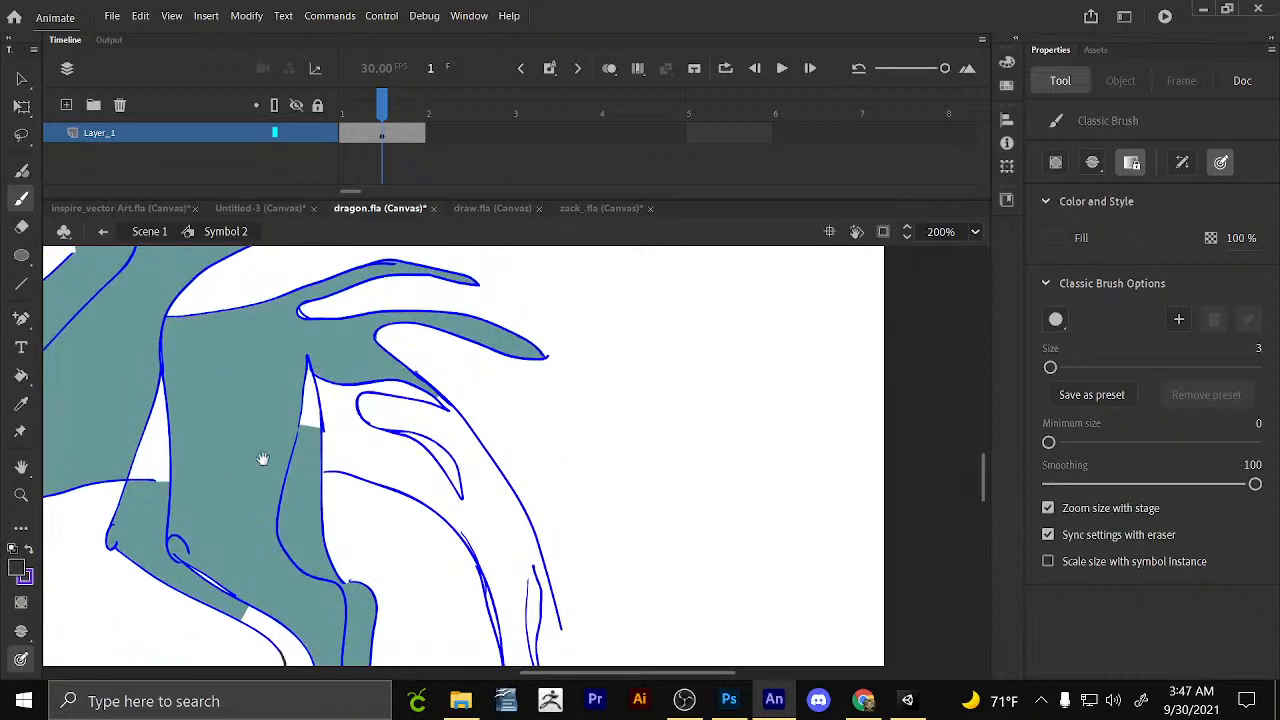
drag(105, 464, 420, 389)
scroll(291, 377, up, 8)
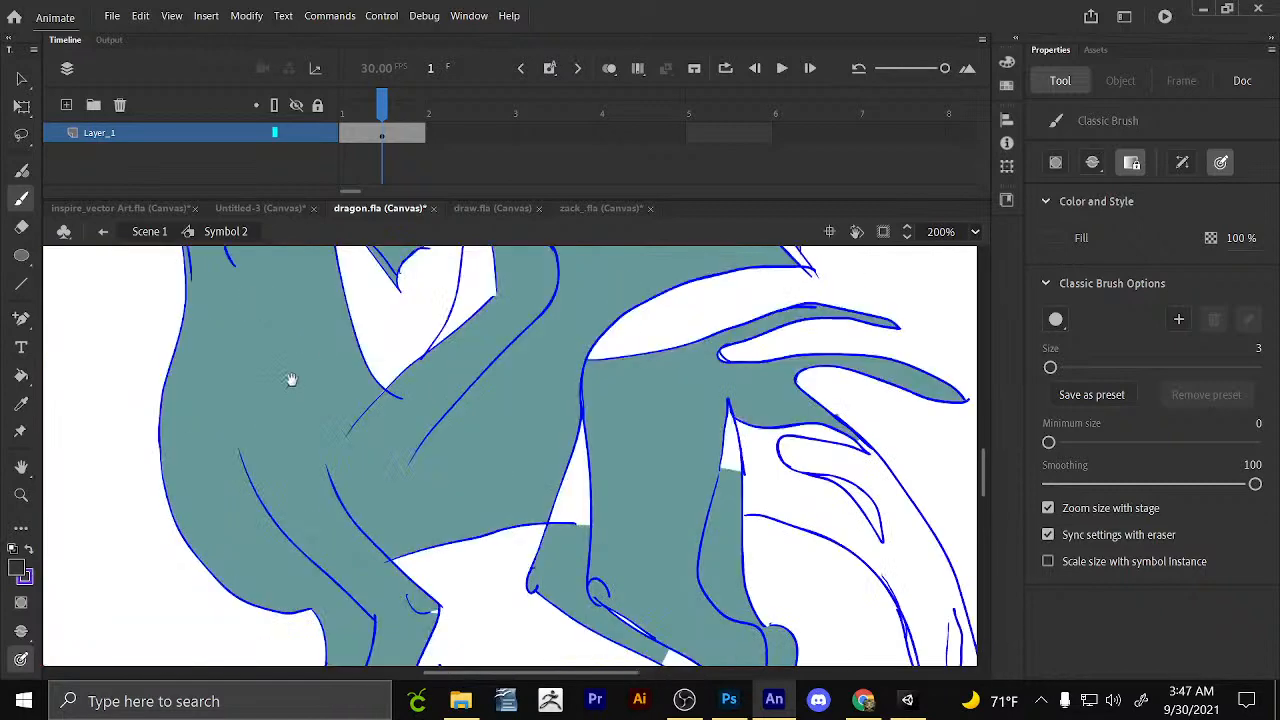
drag(280, 394, 341, 338)
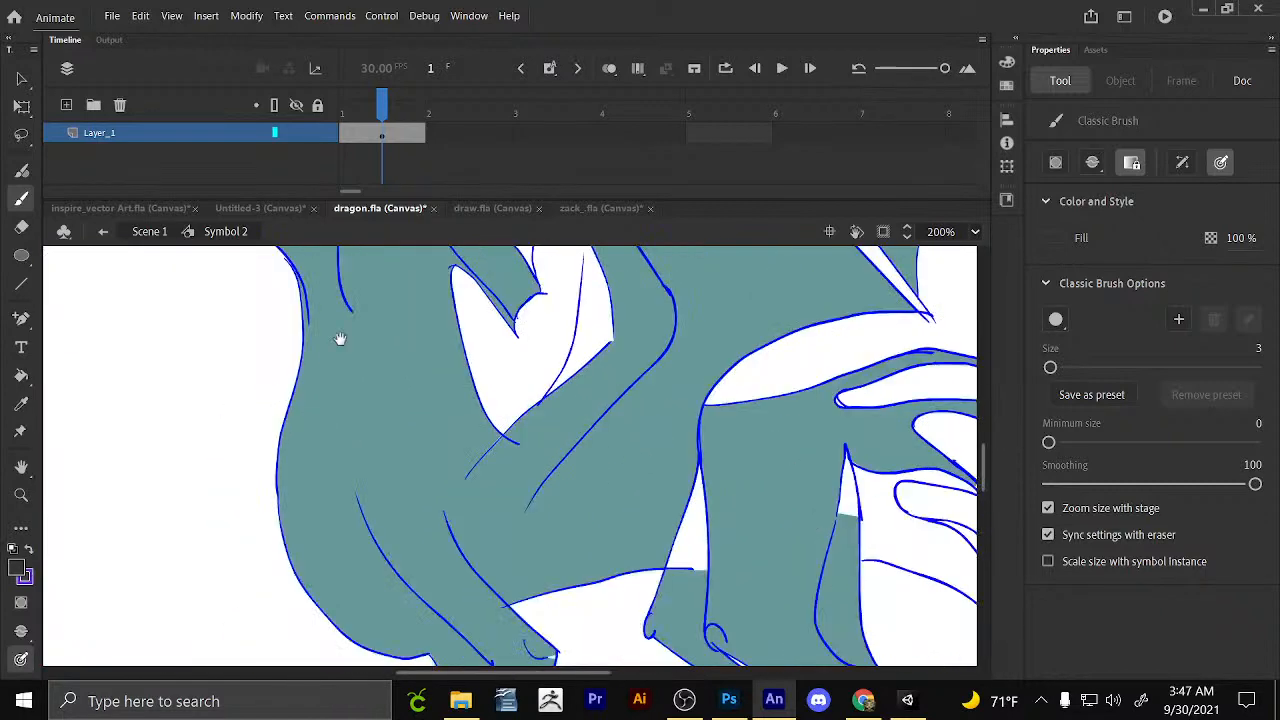
drag(299, 285, 299, 357)
mouse_move(300, 356)
mouse_down()
mouse_move(343, 632)
mouse_move(434, 658)
mouse_up()
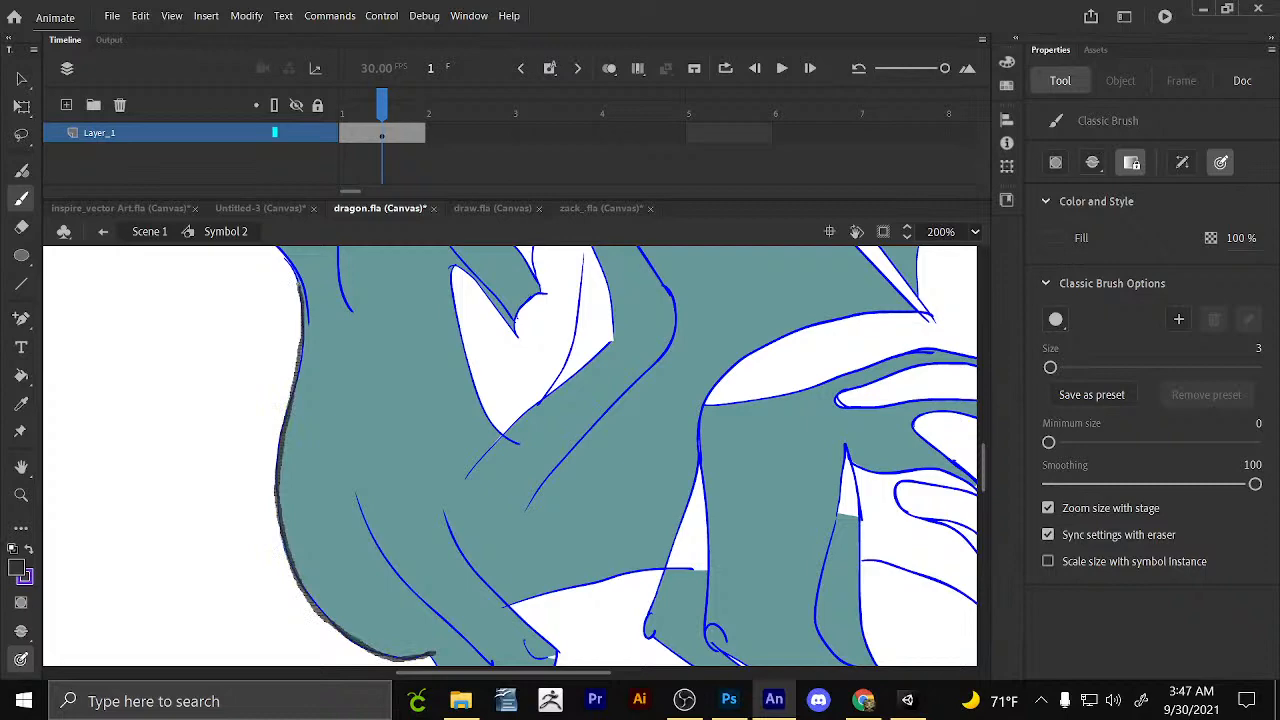
Trace the dragon's chin, the underside of its lower jaw and its throat with the dark grey brush.
scroll(181, 305, up, 5)
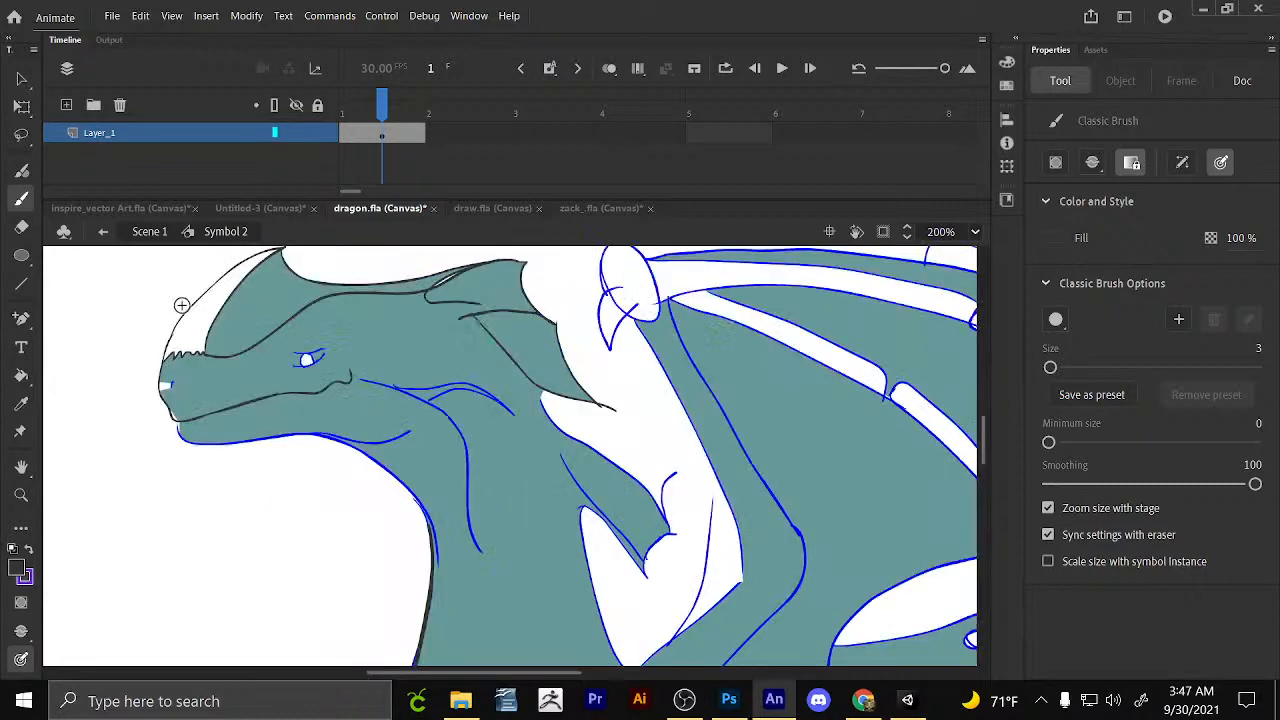
scroll(181, 305, up, 3)
scroll(181, 305, right, 2)
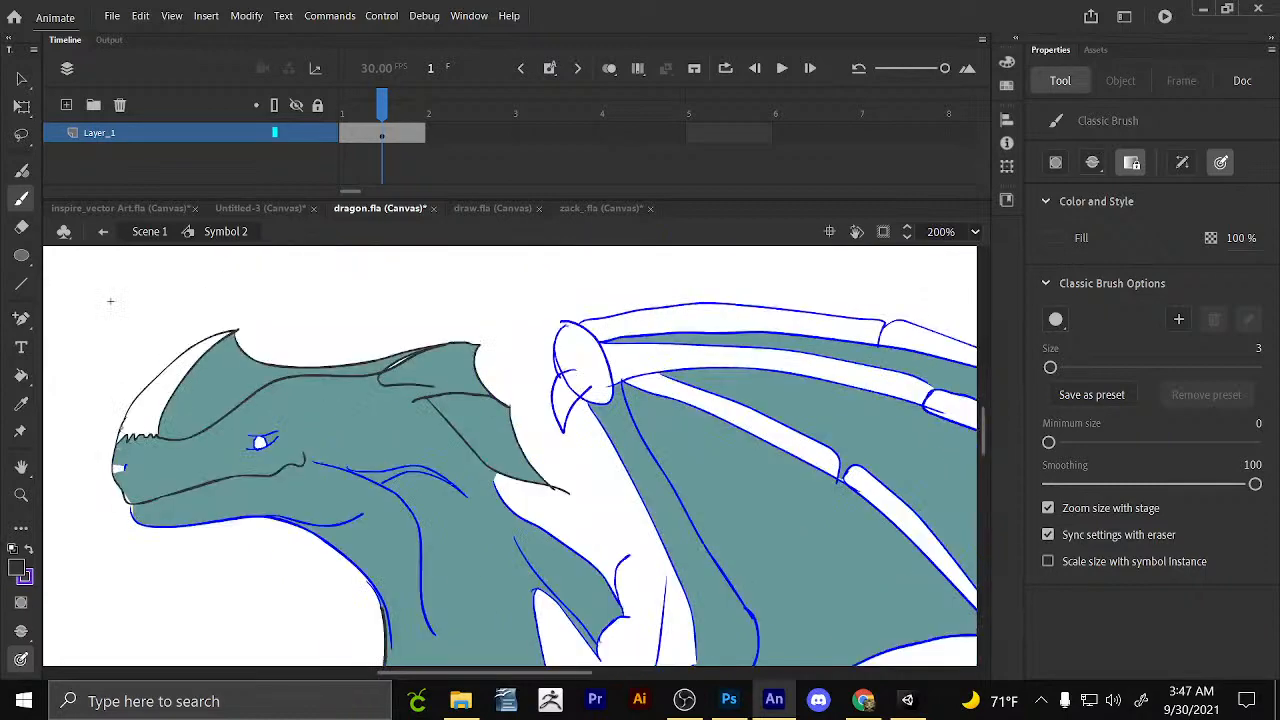
mouse_move(121, 431)
mouse_down()
mouse_move(126, 499)
mouse_move(149, 502)
mouse_up()
key(ctrl+z)
drag(337, 398, 329, 447)
drag(122, 555, 135, 573)
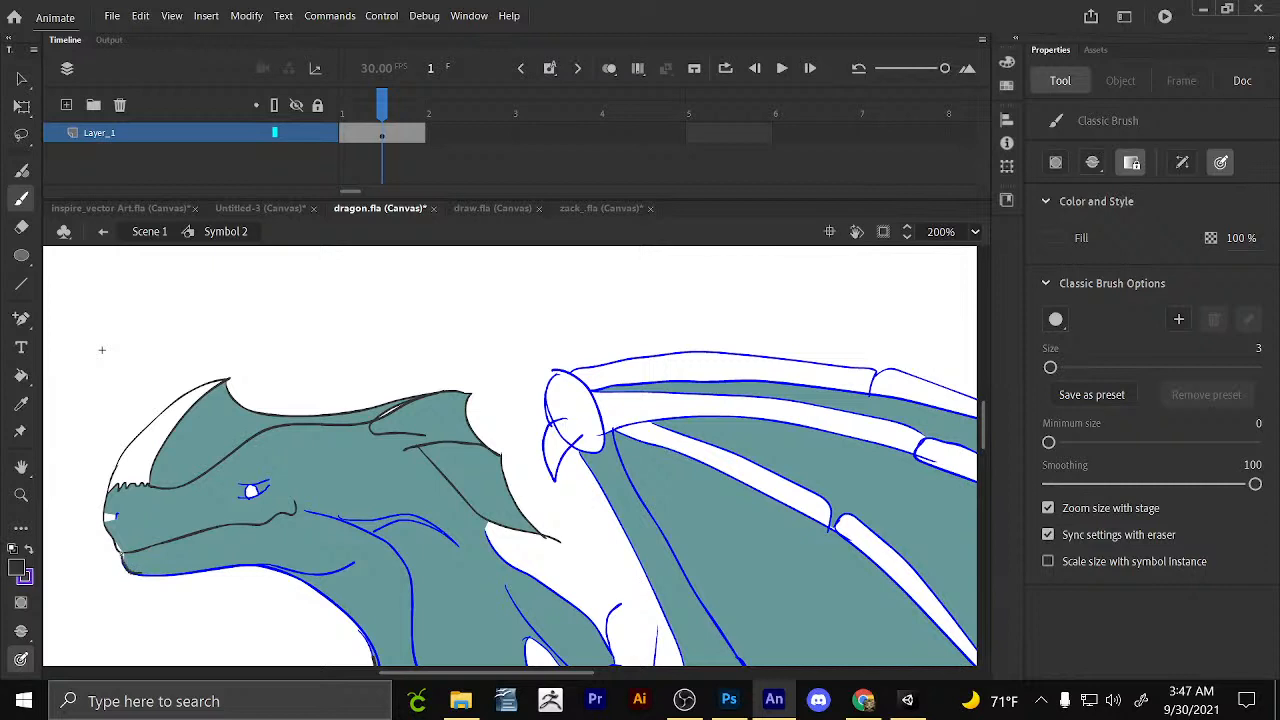
drag(261, 563, 233, 438)
drag(107, 448, 334, 434)
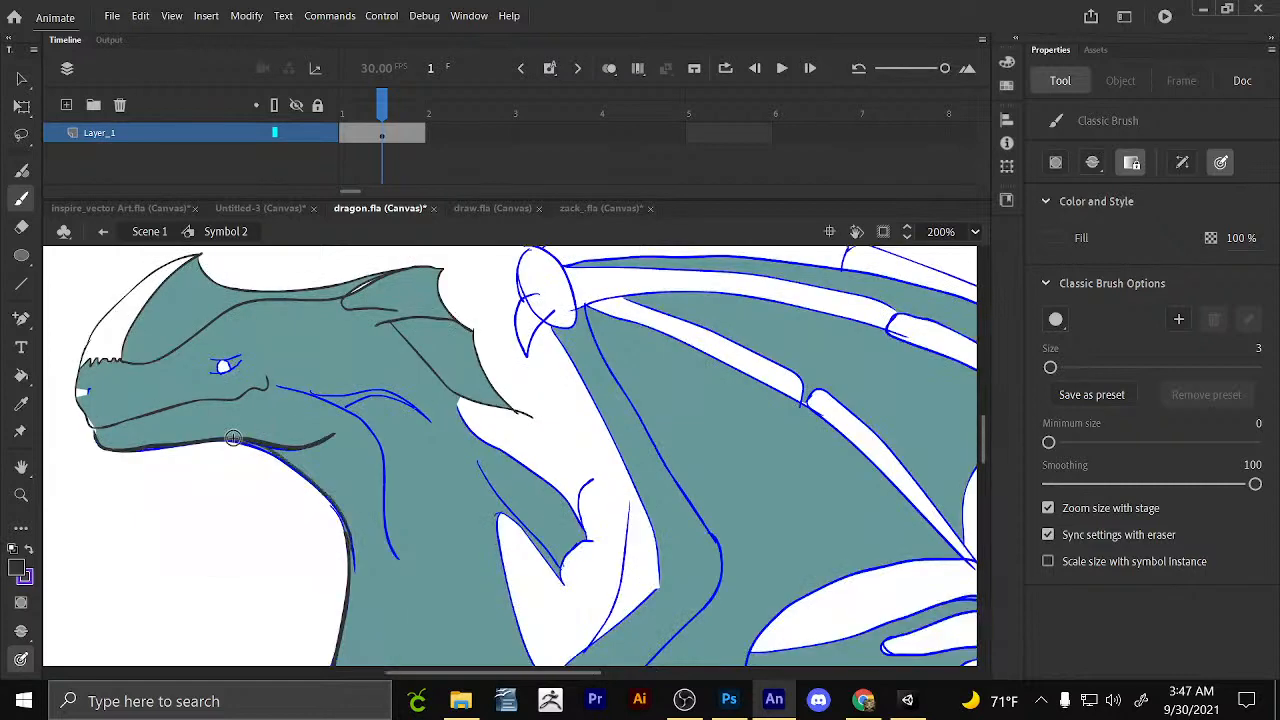
drag(232, 438, 353, 588)
Trace the front edge of the dragon's front leg and parts of the tail's lower edge in dark grey.
drag(353, 588, 380, 298)
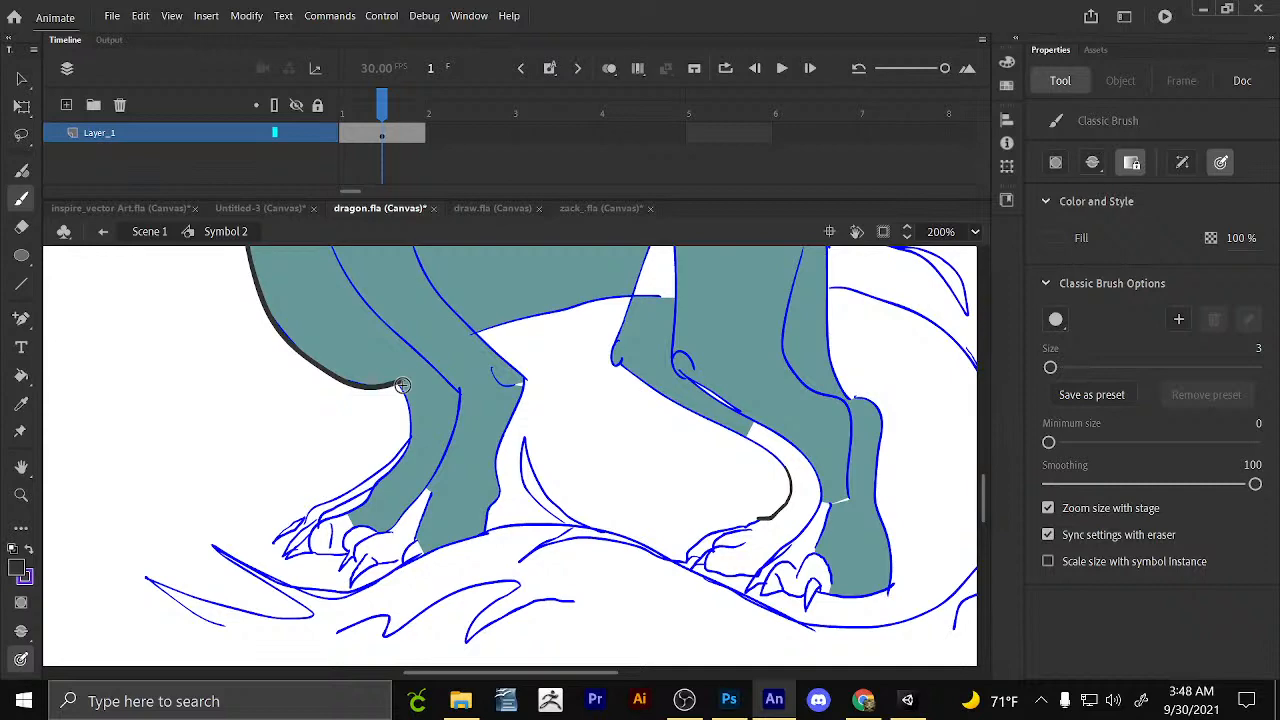
drag(402, 385, 370, 505)
drag(573, 604, 958, 610)
drag(960, 420, 768, 452)
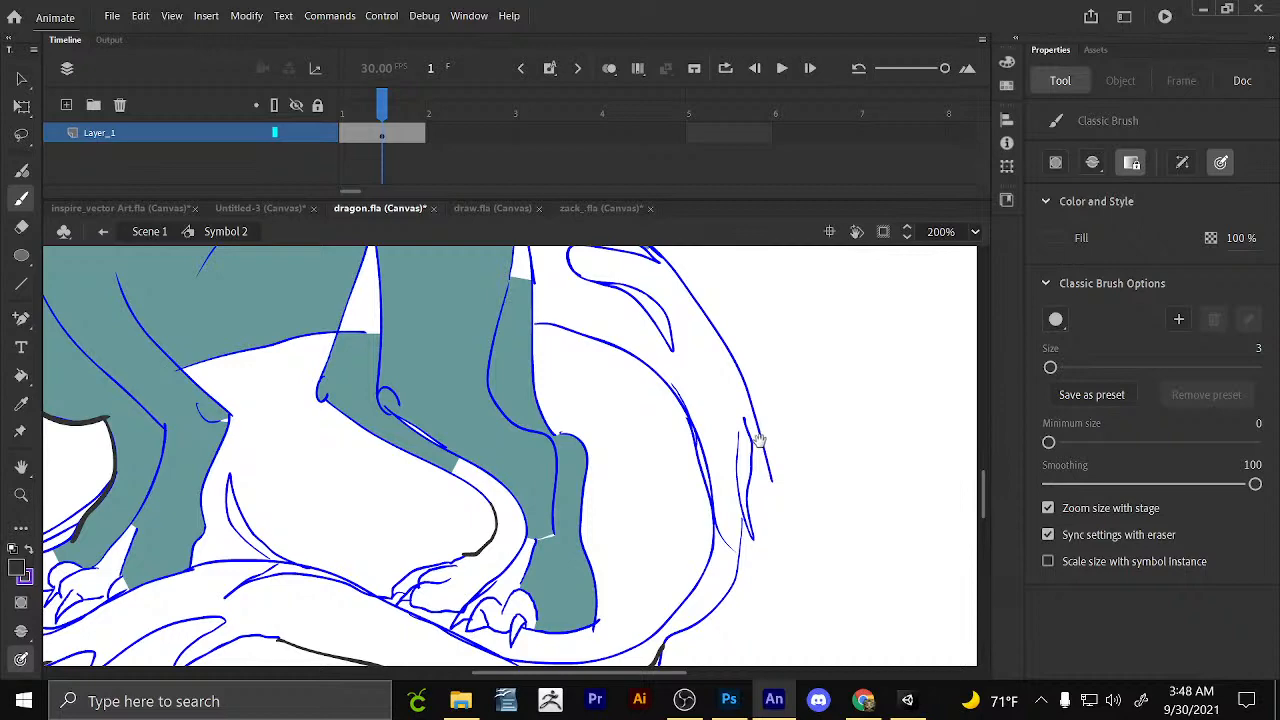
Trace the outer edges of the wing tips, wing claw, back of the head and snout horn in dark grey.
drag(760, 441, 756, 646)
drag(582, 256, 589, 444)
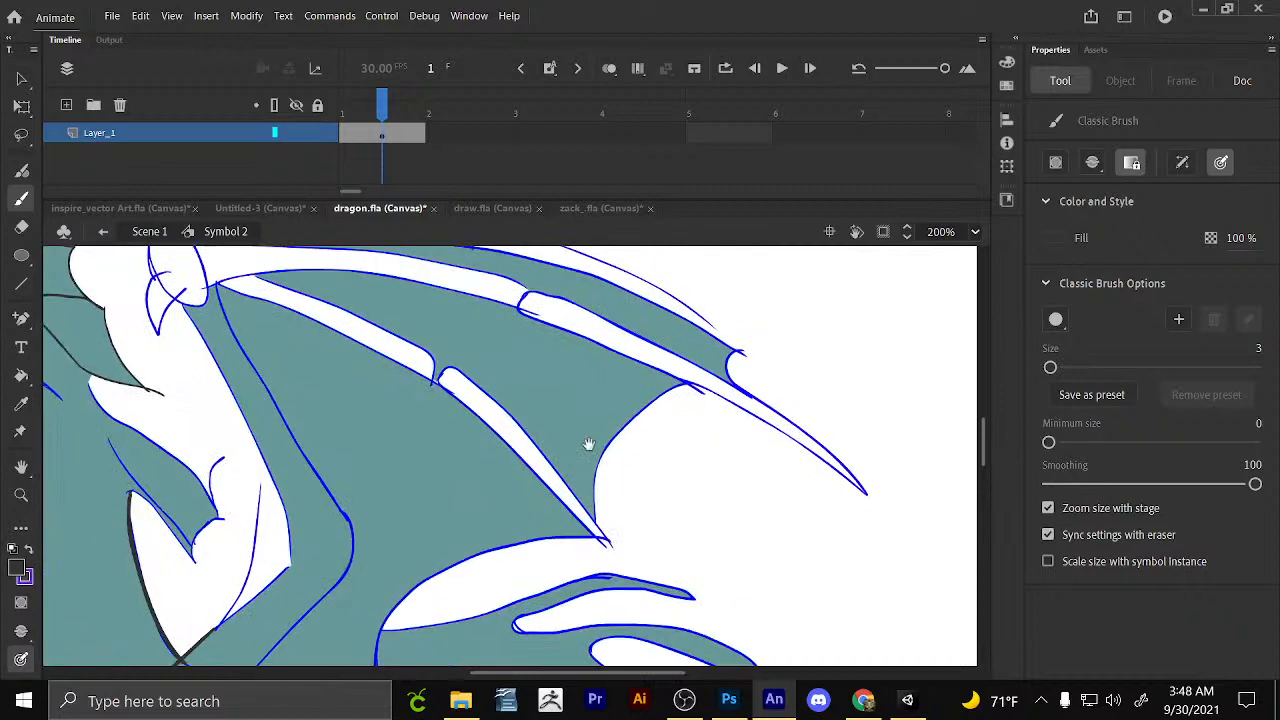
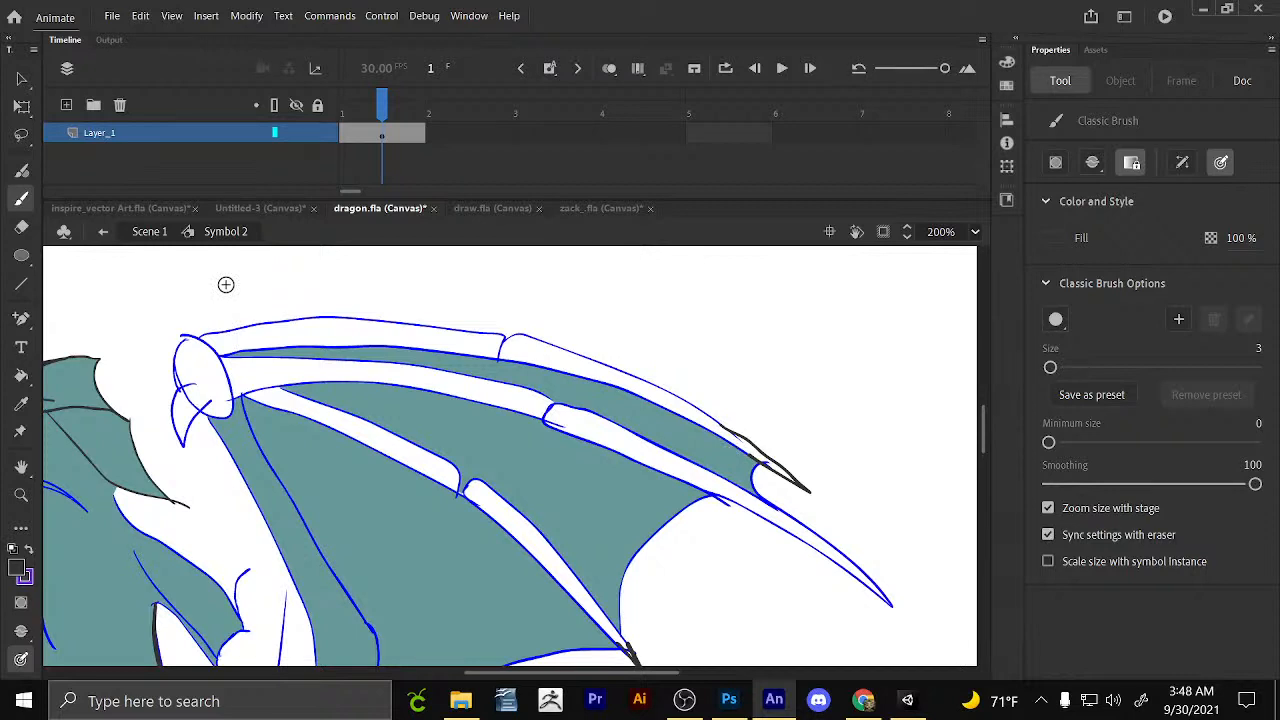
scroll(225, 285, left, 5)
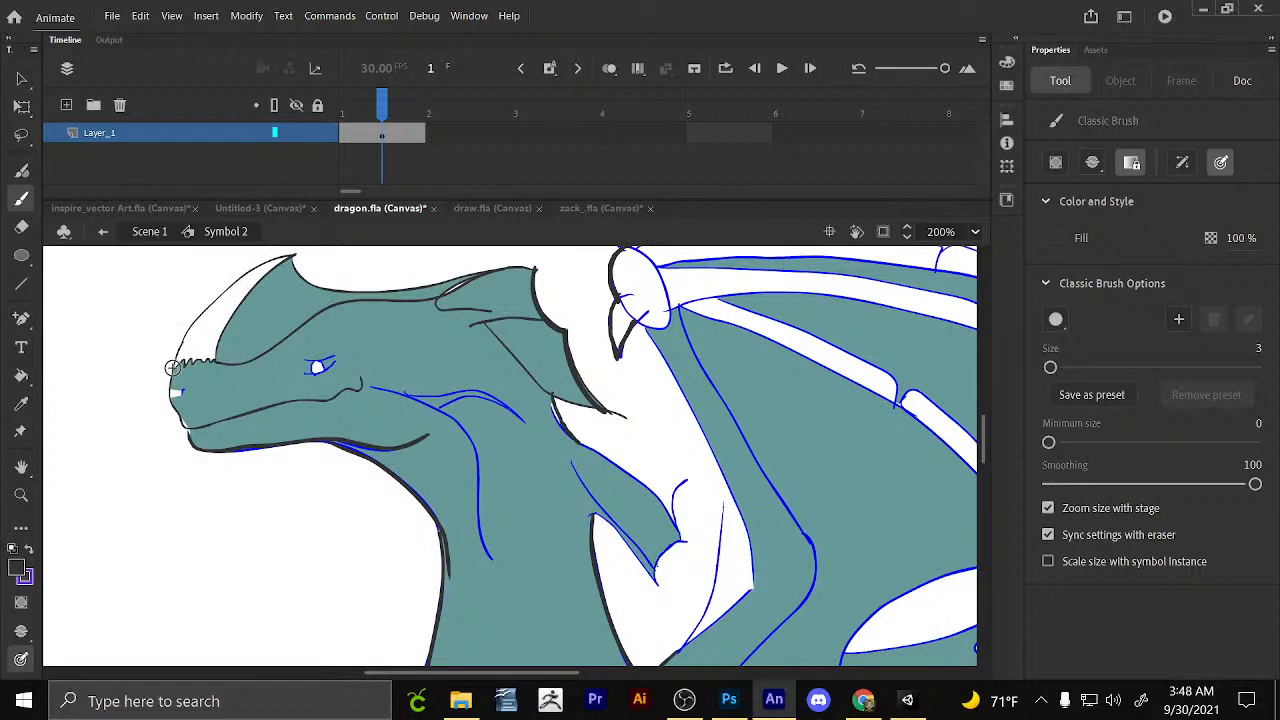
mouse_move(172, 368)
mouse_down()
mouse_move(160, 414)
mouse_move(322, 334)
mouse_up()
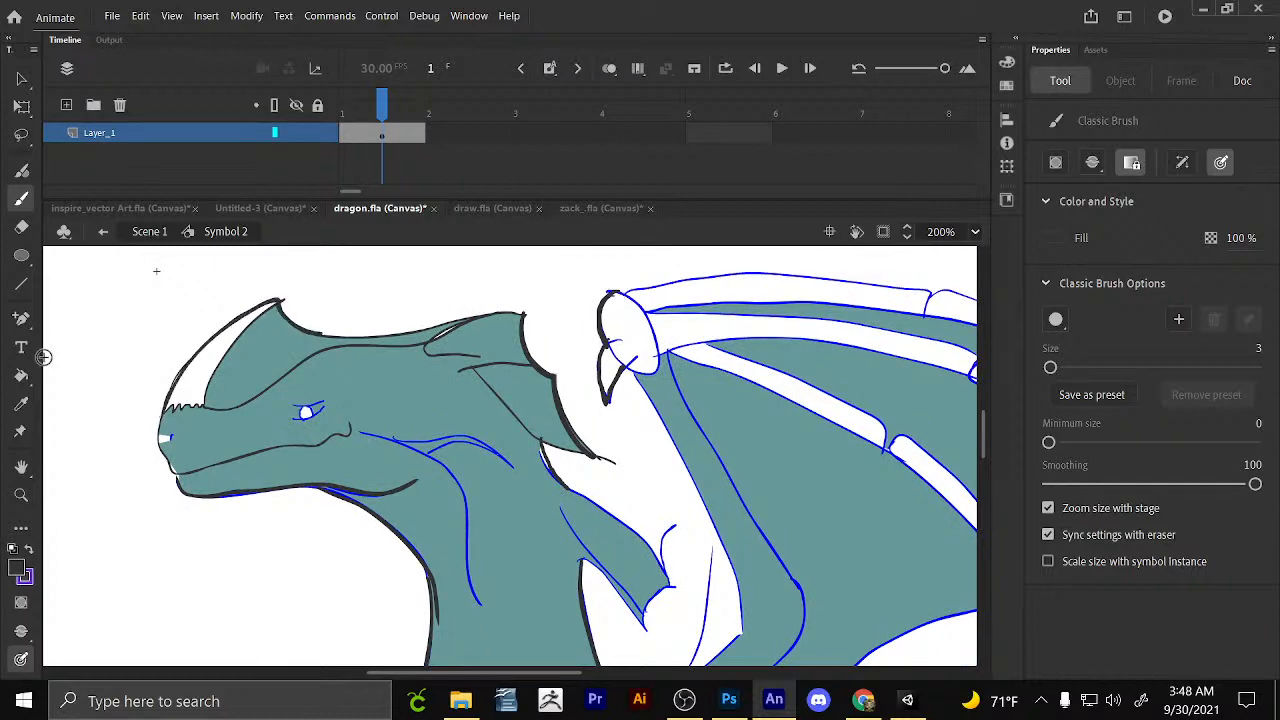
Fill the white of the dragon's eye with teal using the Paint Bucket.
key(k)
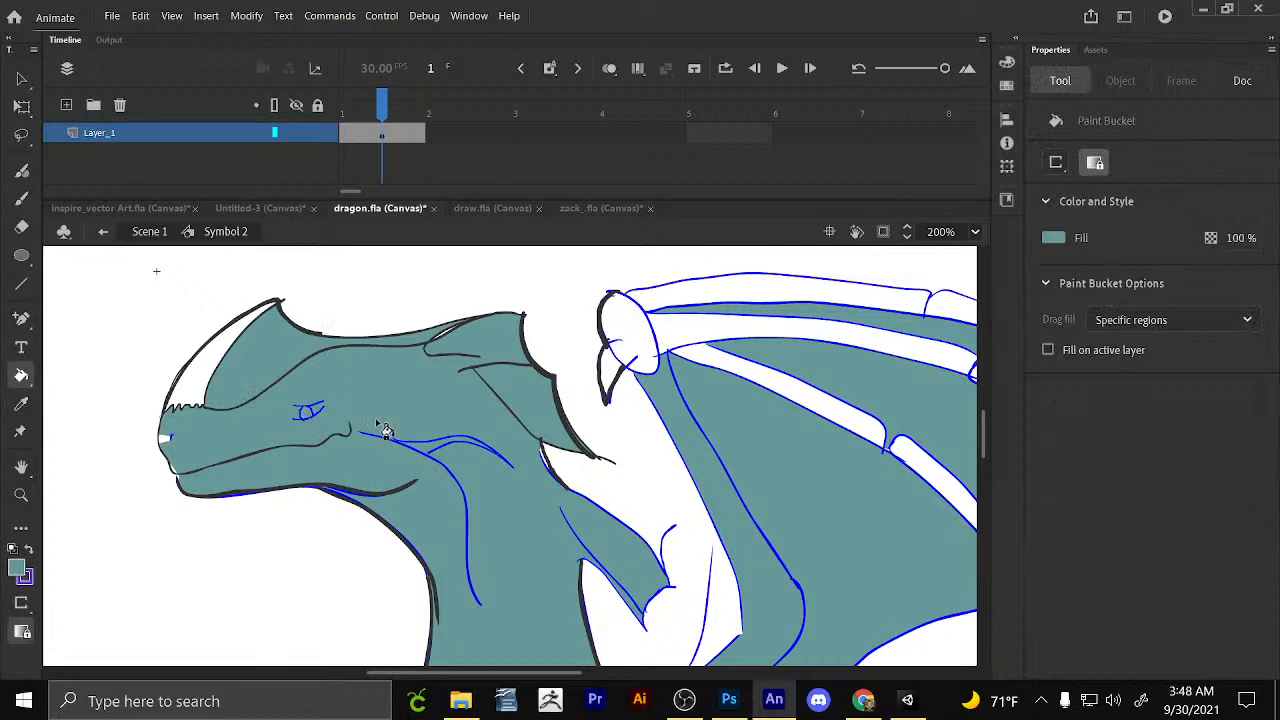
drag(455, 414, 398, 358)
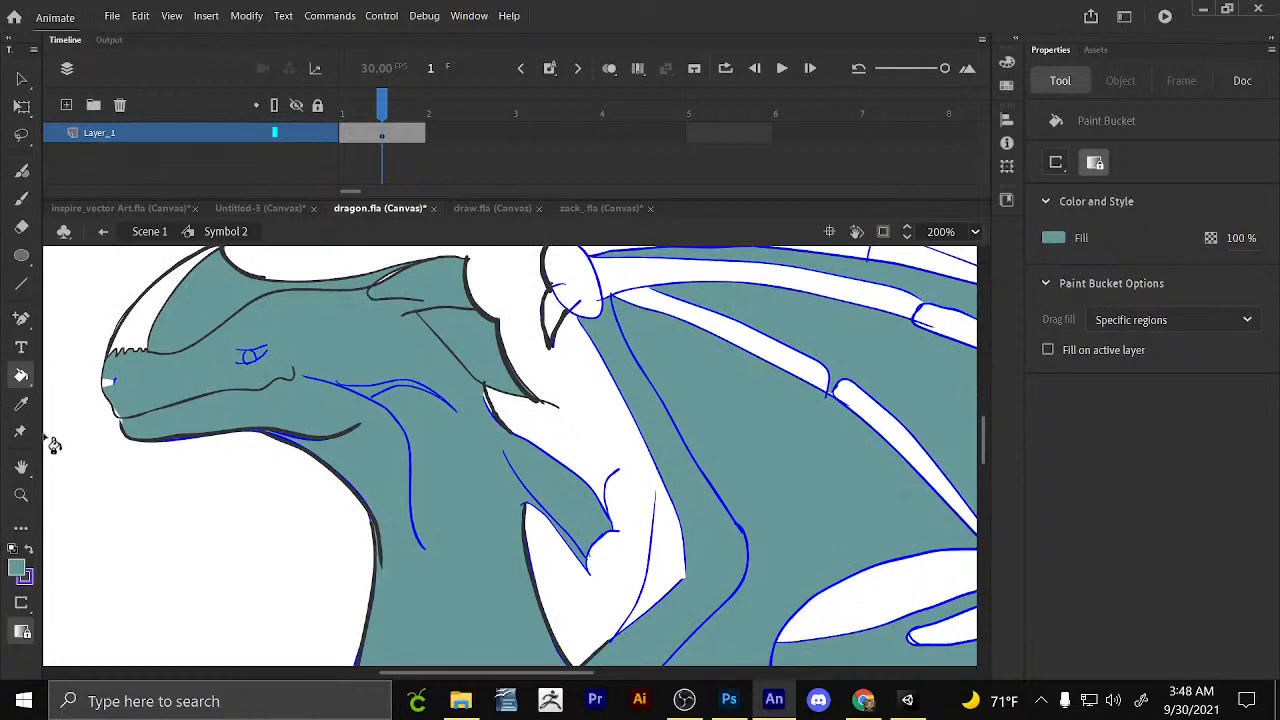
Set the fill to black and return to the Classic Brush at the dragon's neck and wing arm.
click(16, 570)
click(90, 380)
click(21, 198)
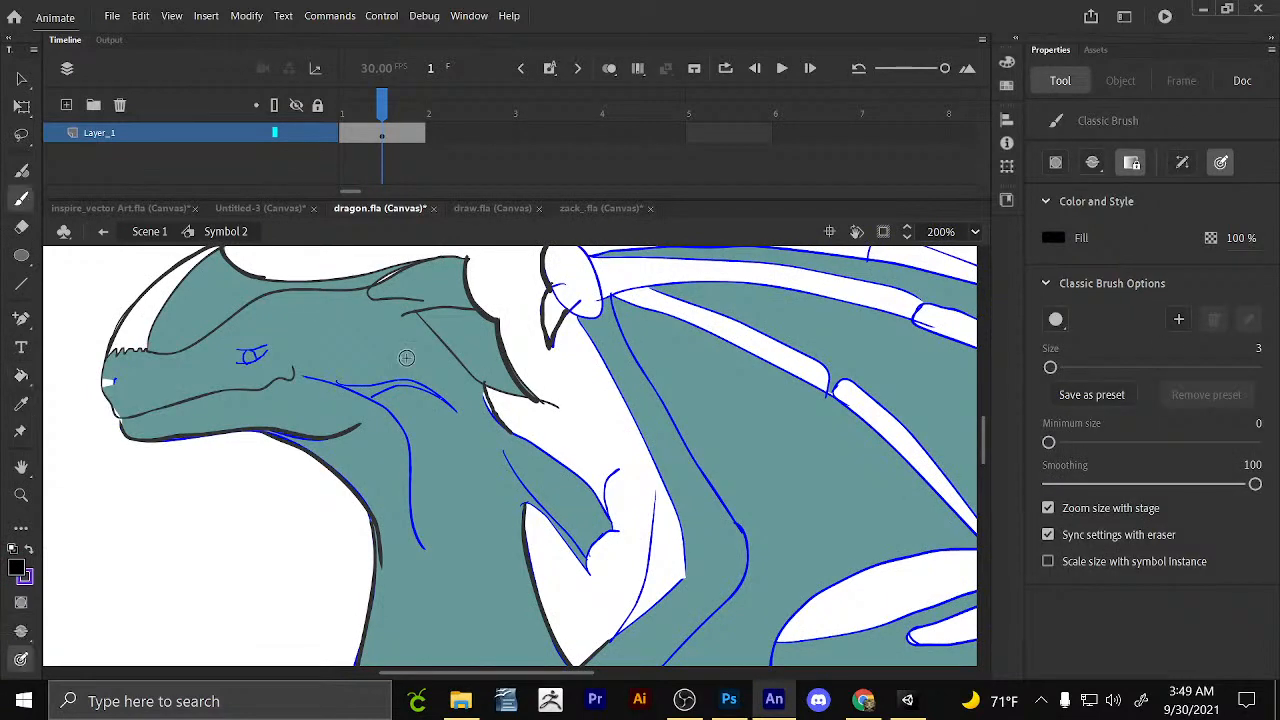
drag(567, 440, 380, 428)
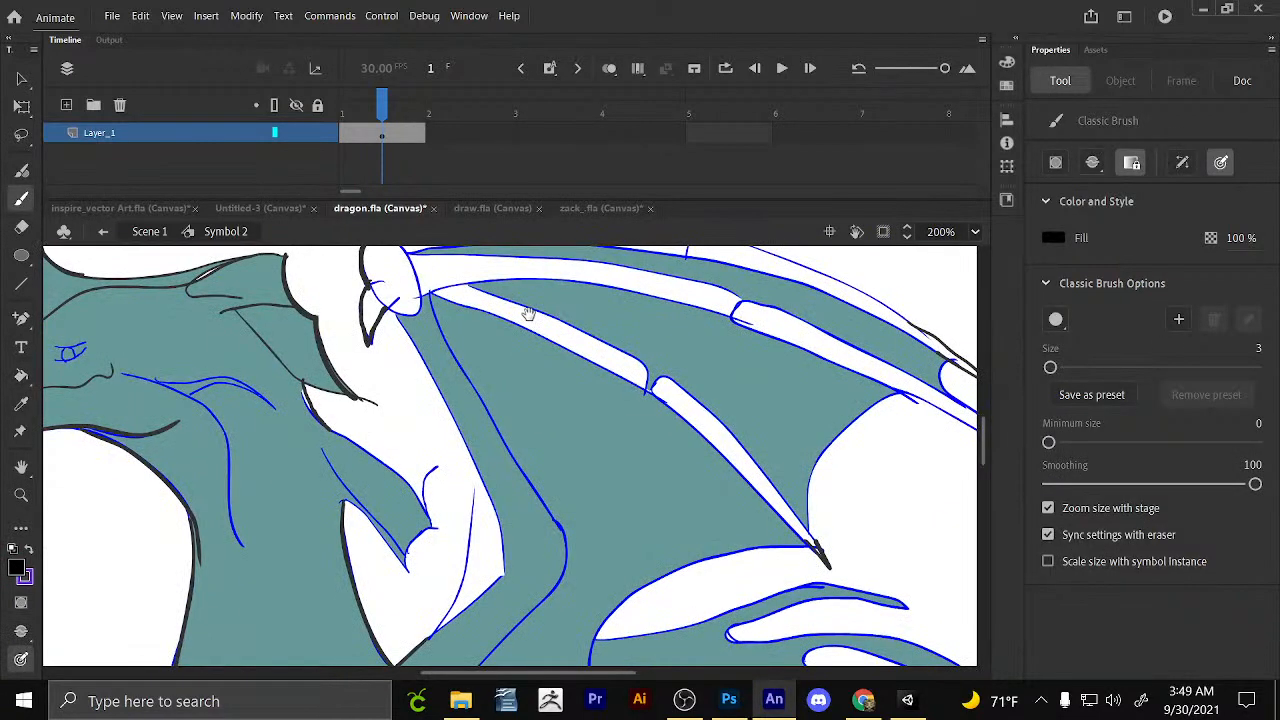
scroll(528, 314, down, 2)
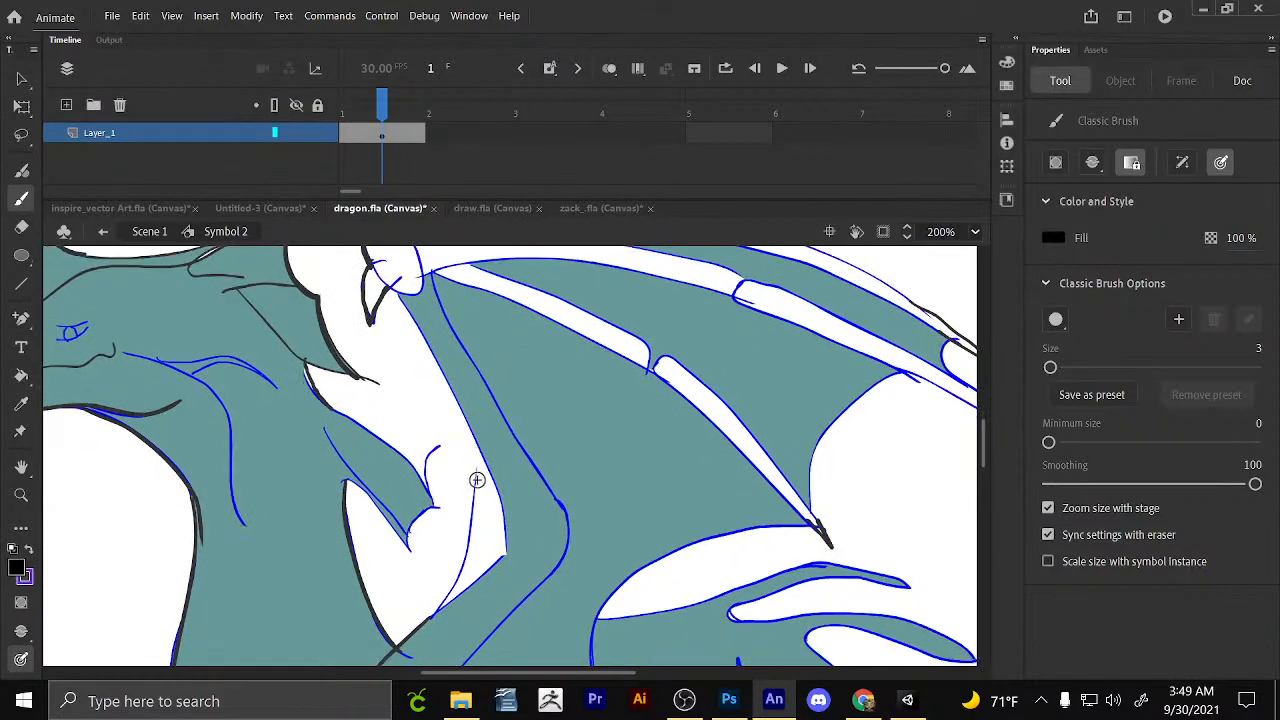
Trace the outer edge of the dragon's raised wing arm, from the wing claw down to the elbow, in black.
drag(477, 480, 476, 442)
drag(398, 288, 416, 322)
drag(398, 288, 507, 562)
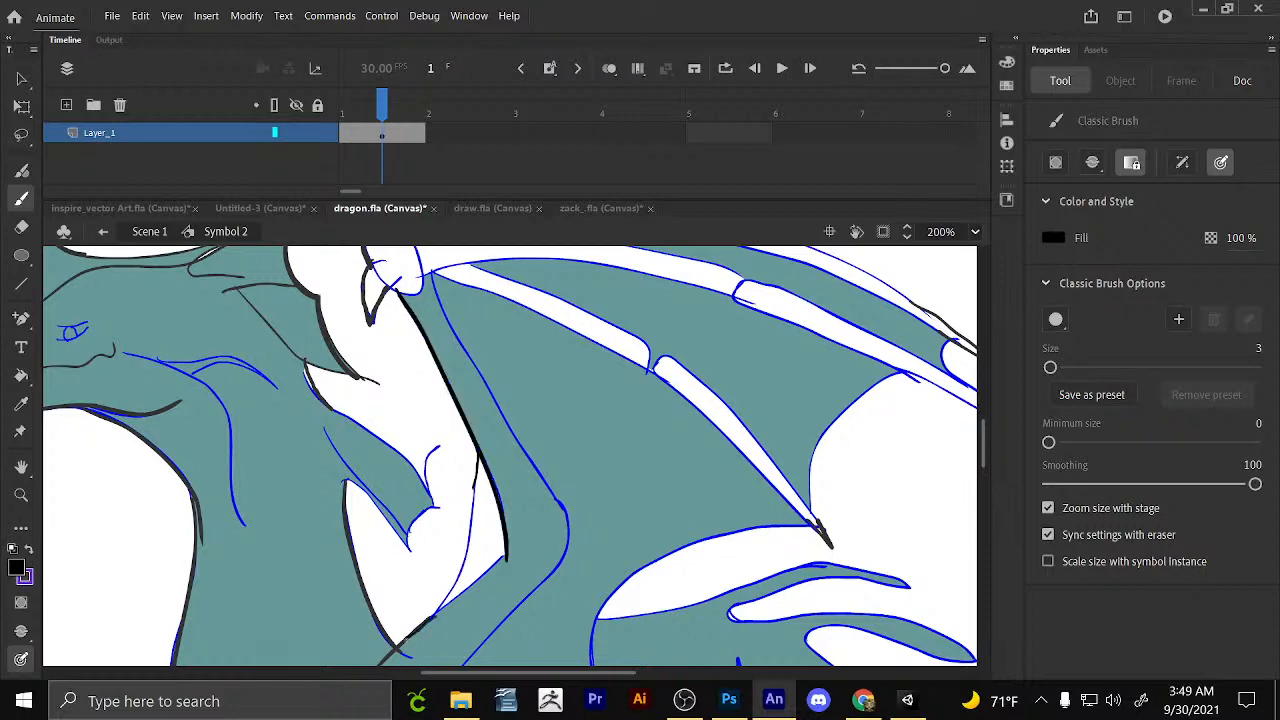
Trace the front and rear edges of the dragon's near front leg, including the lower leg's back edge, in black.
scroll(306, 391, down, 5)
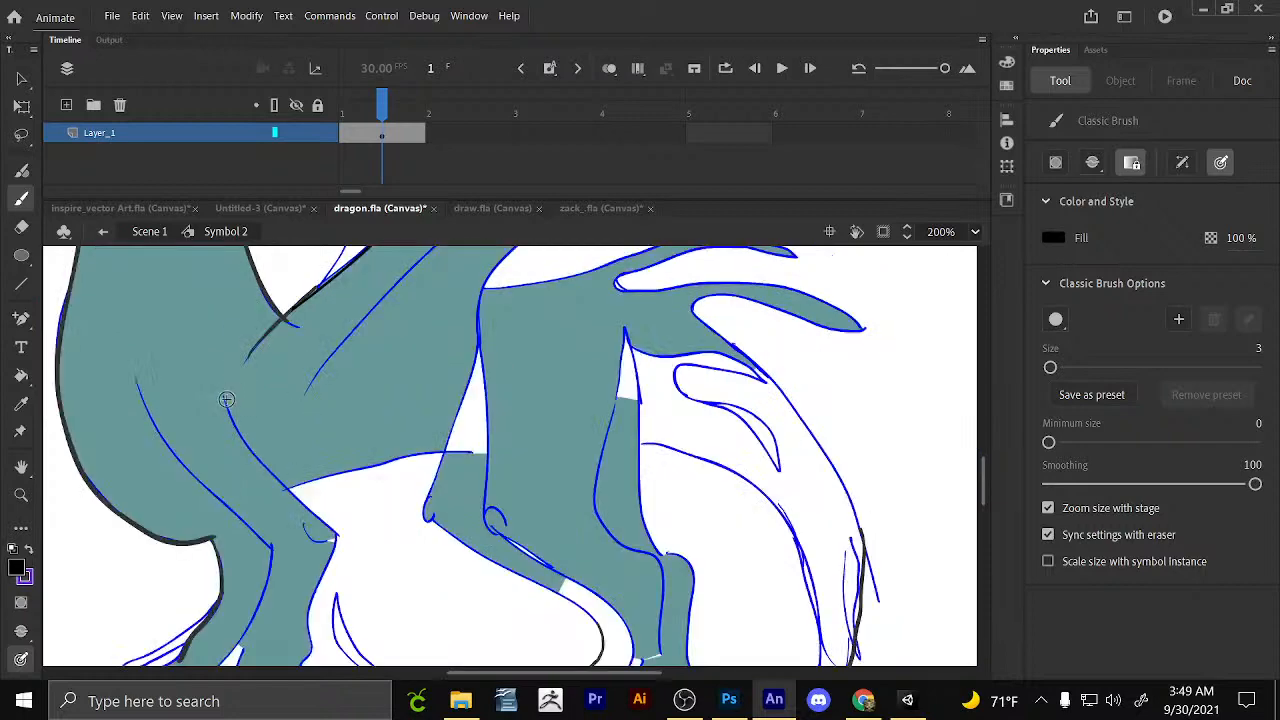
drag(226, 399, 340, 536)
drag(453, 496, 529, 419)
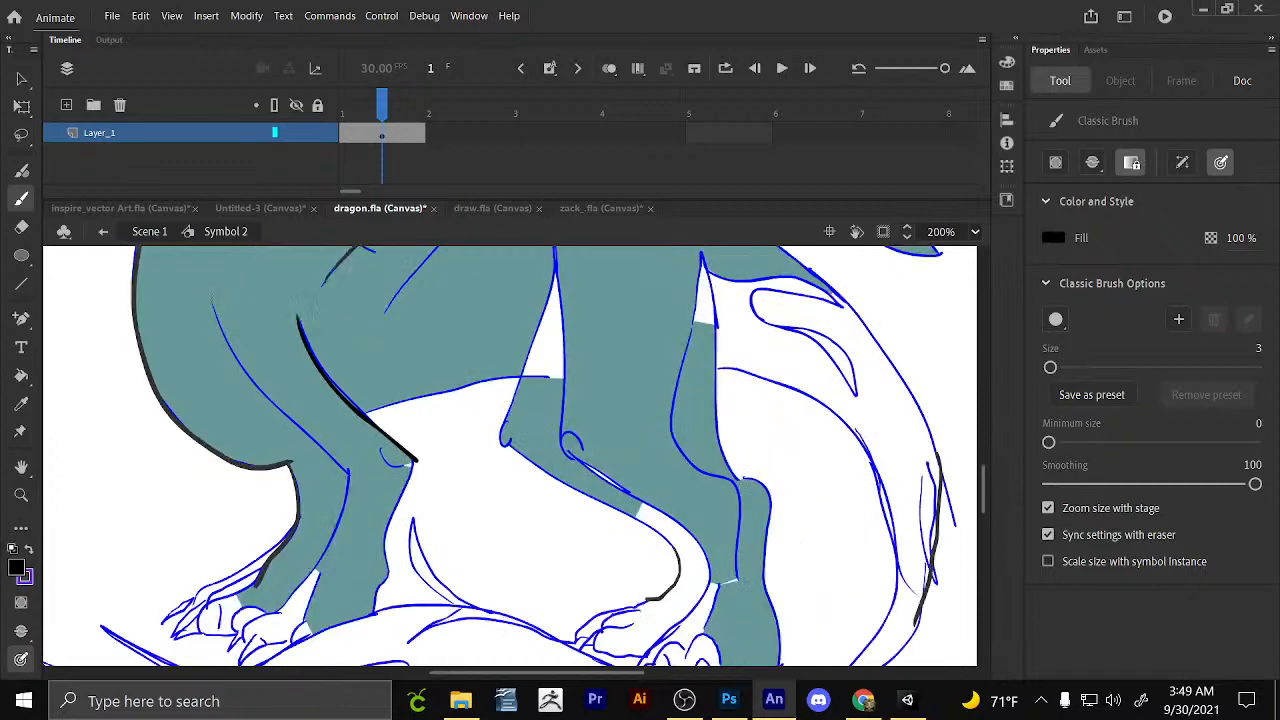
drag(224, 334, 346, 474)
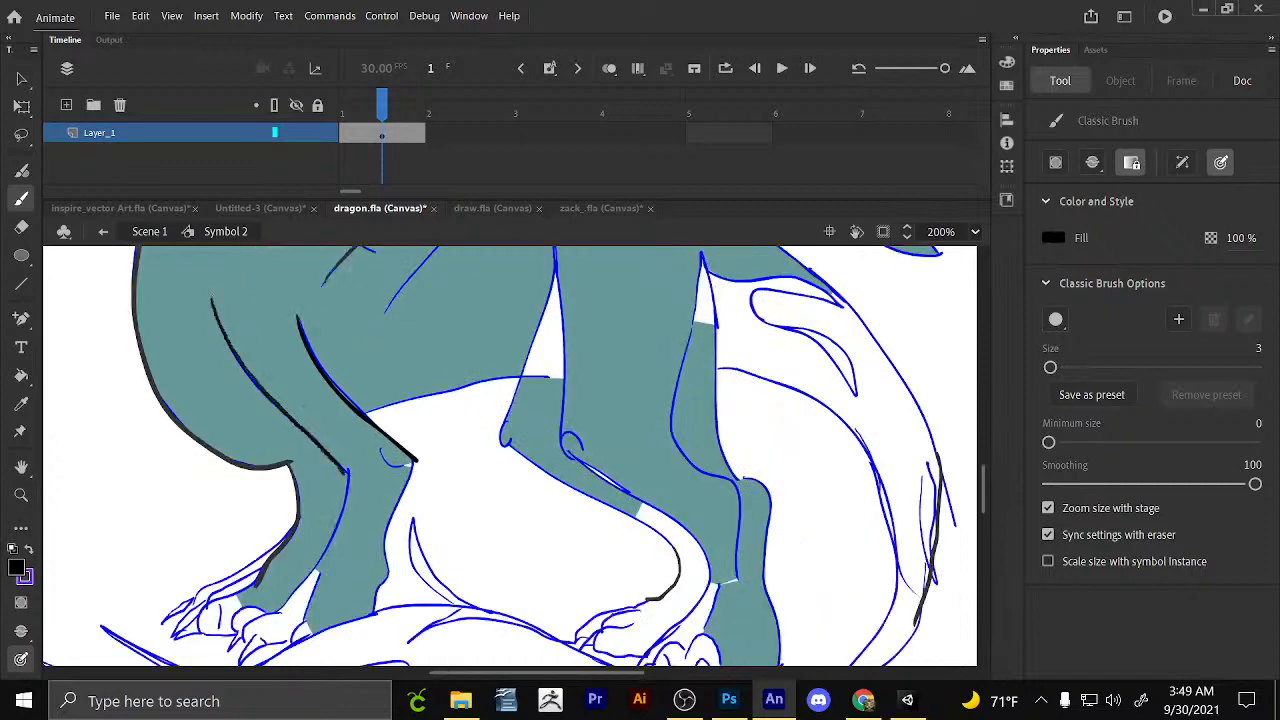
drag(306, 625, 343, 529)
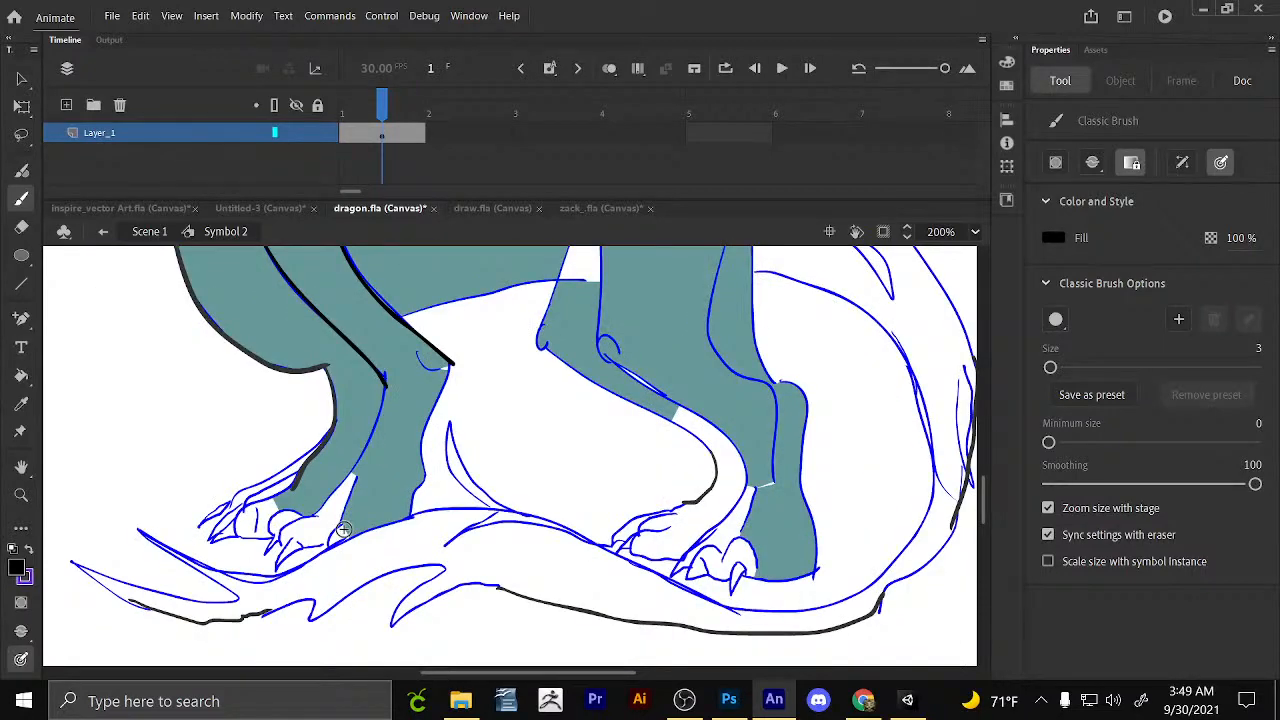
drag(452, 362, 422, 478)
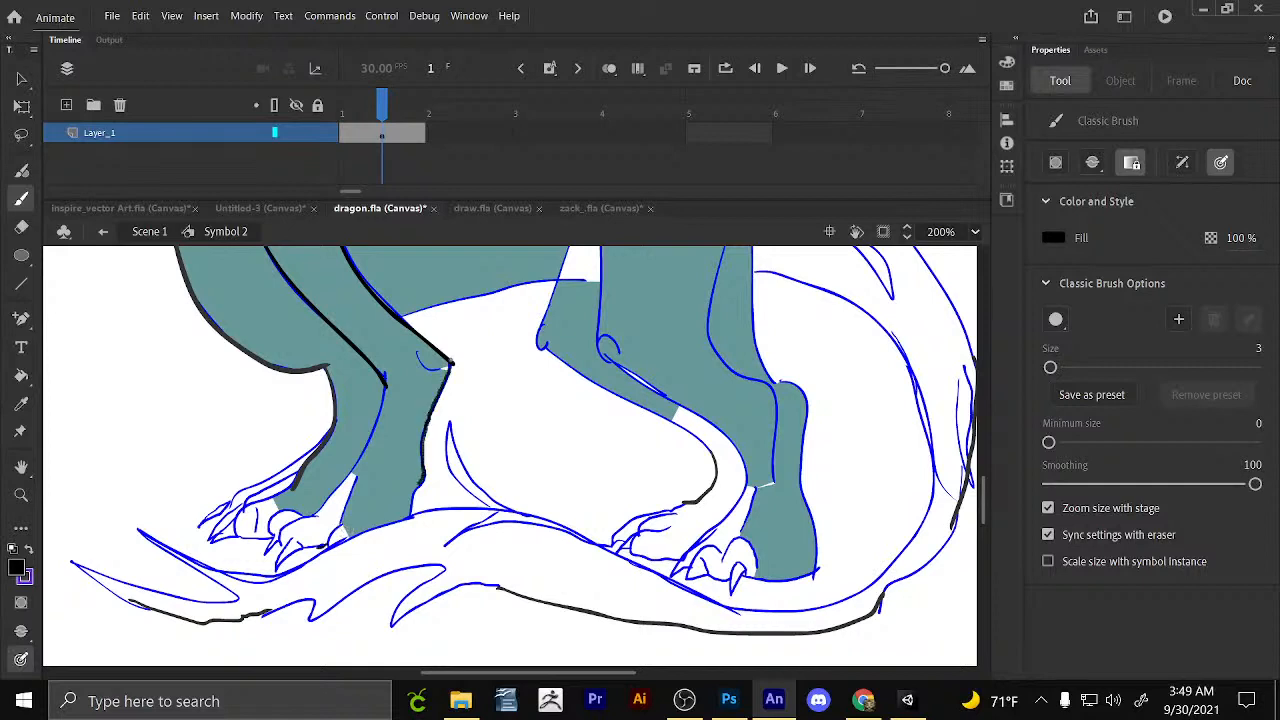
Trace the inner and outer edges of the tail where it curves down behind the hind legs in black.
drag(700, 340, 438, 530)
mouse_move(490, 461)
mouse_down()
mouse_move(508, 461)
mouse_move(670, 655)
mouse_up()
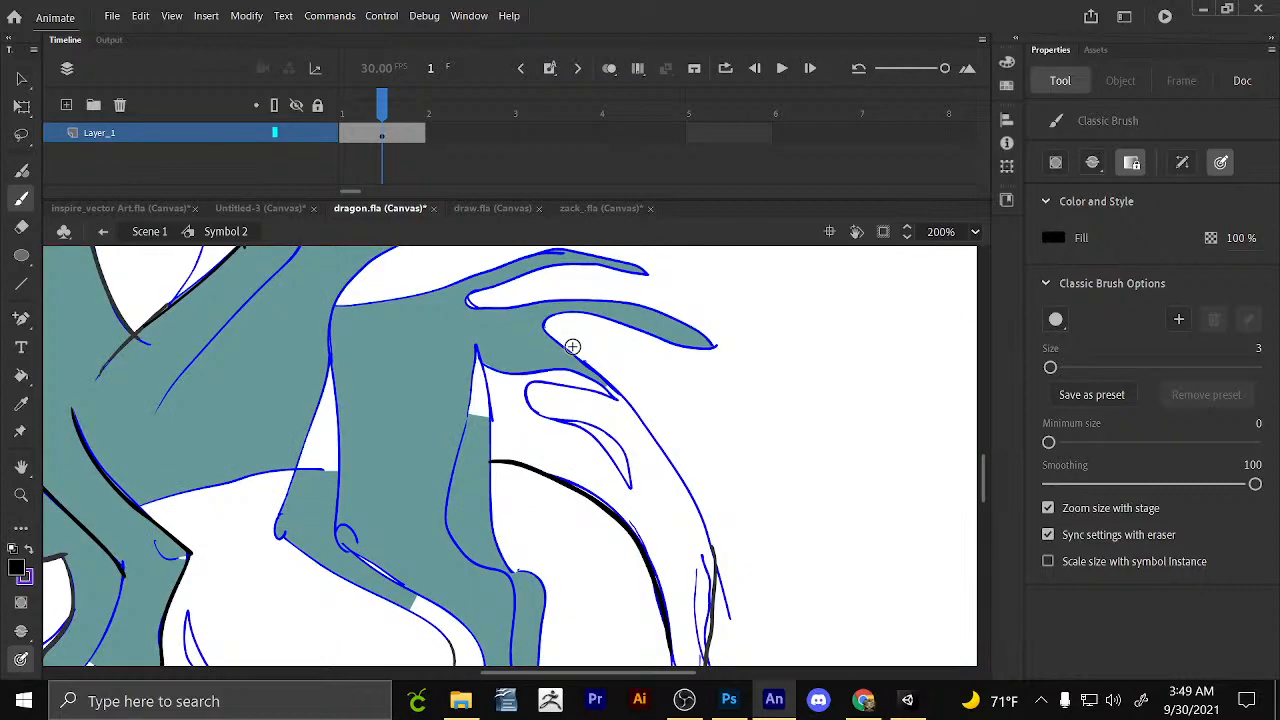
drag(573, 347, 715, 568)
drag(703, 449, 696, 575)
mouse_move(622, 320)
mouse_down()
mouse_move(603, 417)
mouse_move(534, 560)
mouse_up()
drag(570, 367, 700, 443)
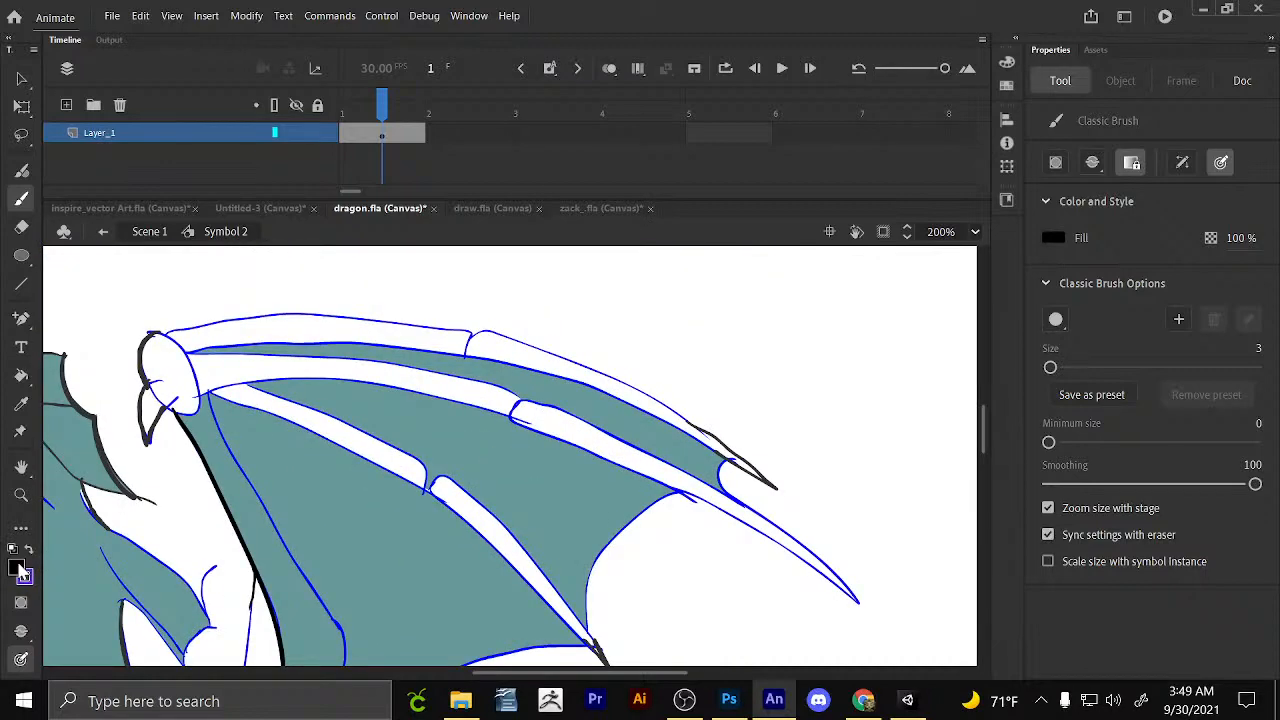
Sample the dragon's teal and fill the white gaps in the hind legs and far hind foot with the Paint Bucket.
click(18, 568)
click(62, 540)
click(21, 375)
scroll(591, 457, down, 10)
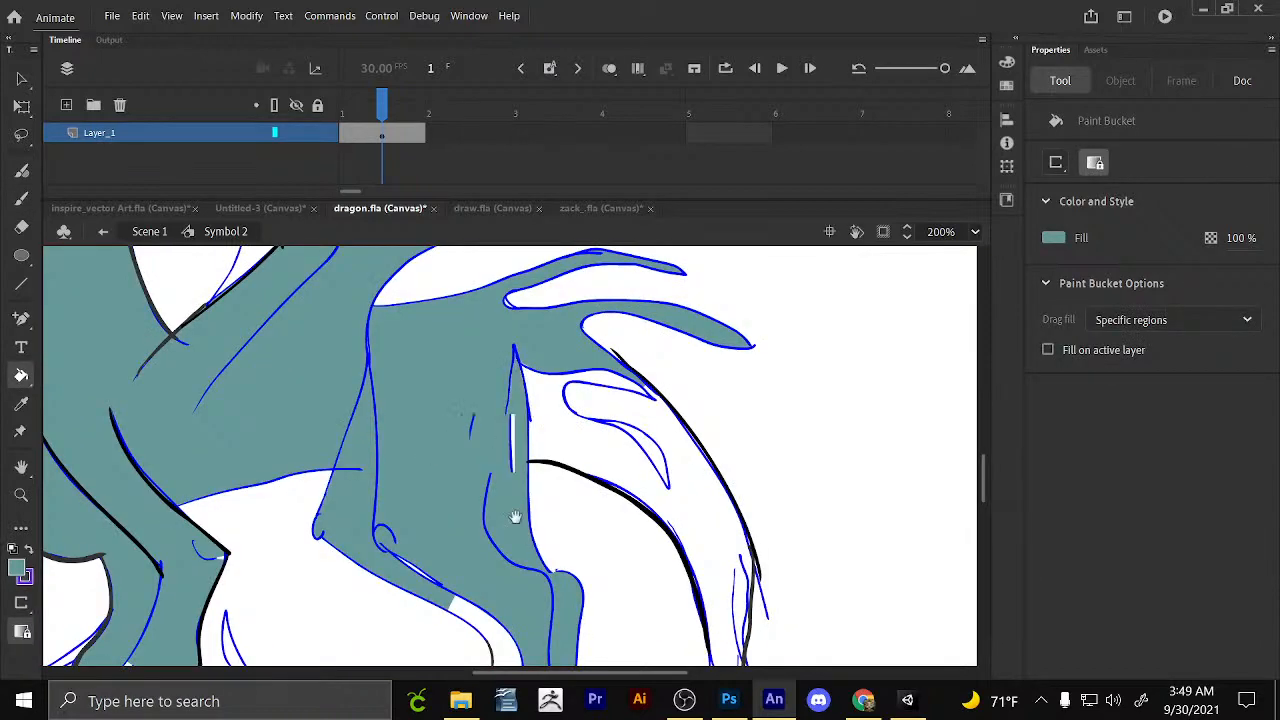
drag(515, 517, 471, 359)
click(453, 547)
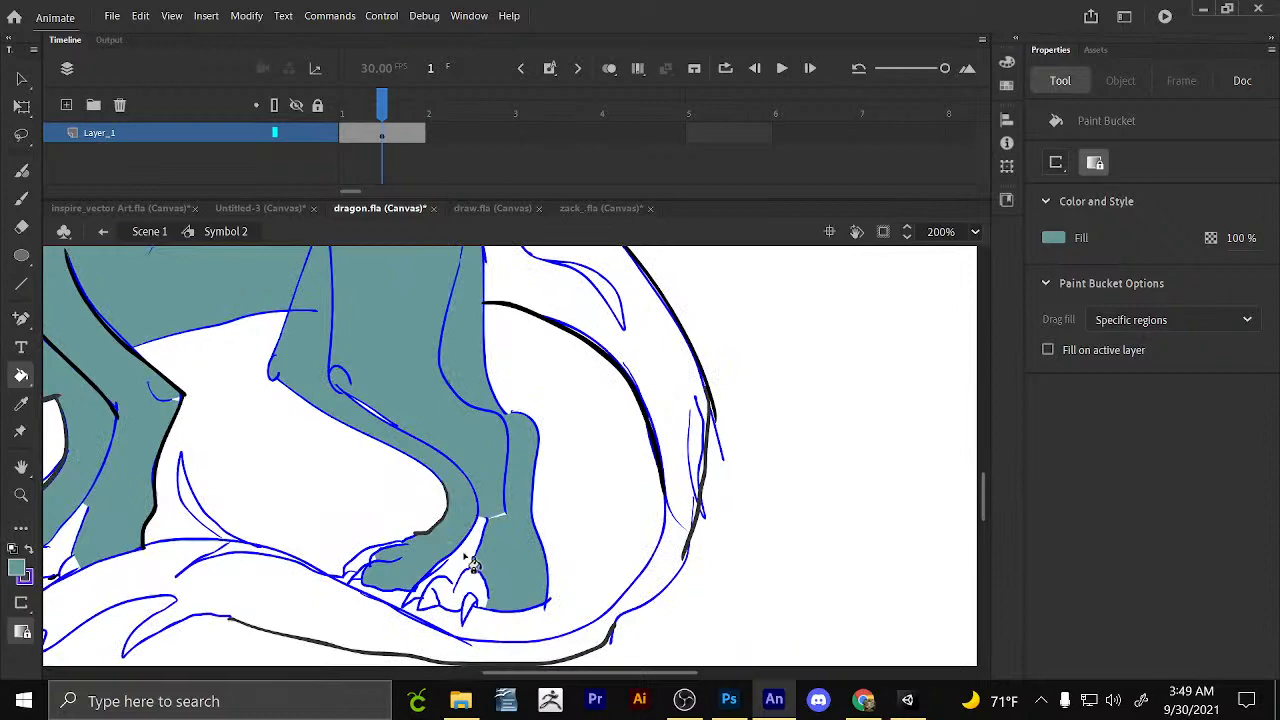
Fill the remaining white areas of the near hind foot and its toes with teal.
click(463, 555)
click(477, 581)
click(451, 592)
click(455, 582)
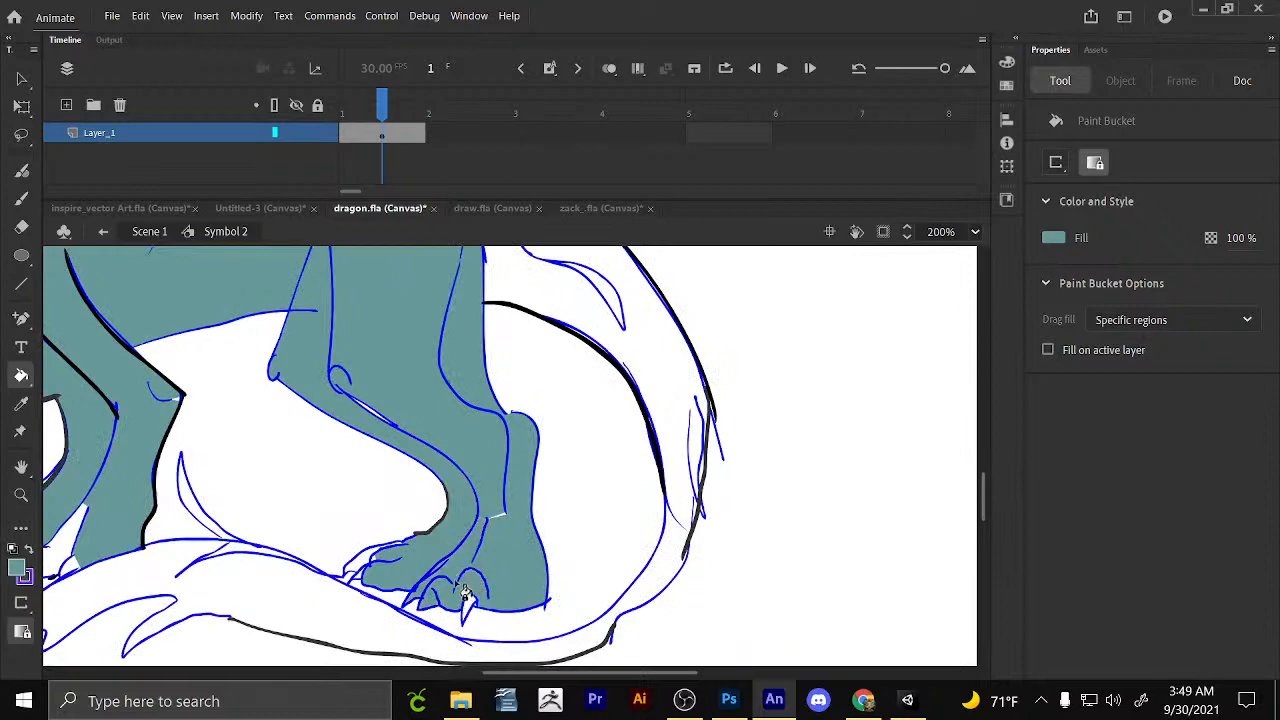
Fill the white ankle and toe areas of both front feet with teal.
drag(432, 494, 612, 424)
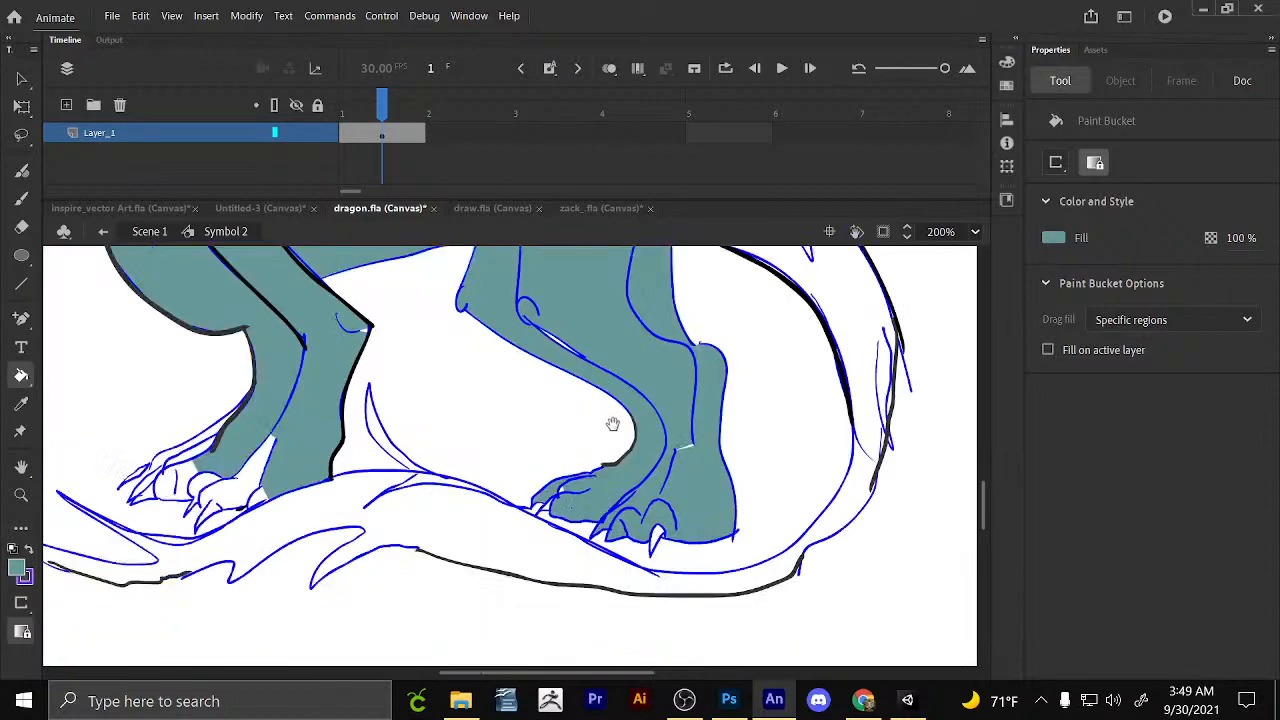
click(256, 488)
click(263, 497)
click(198, 487)
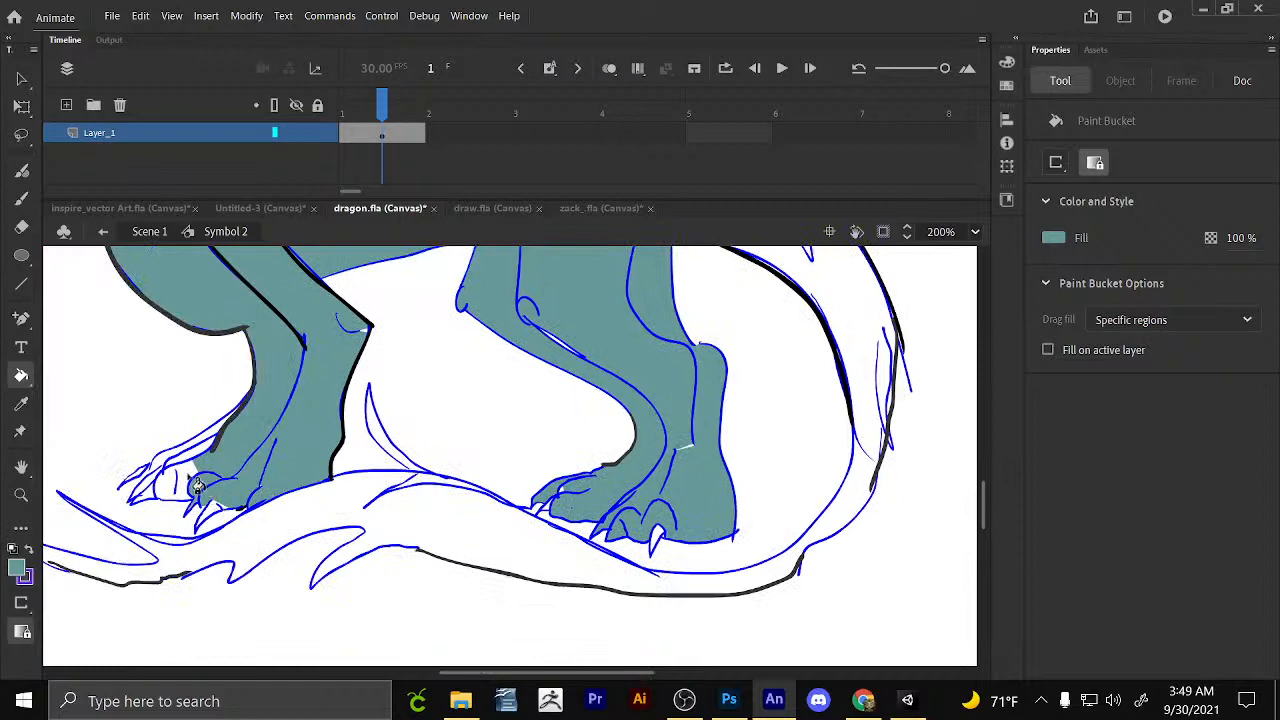
click(189, 478)
click(201, 454)
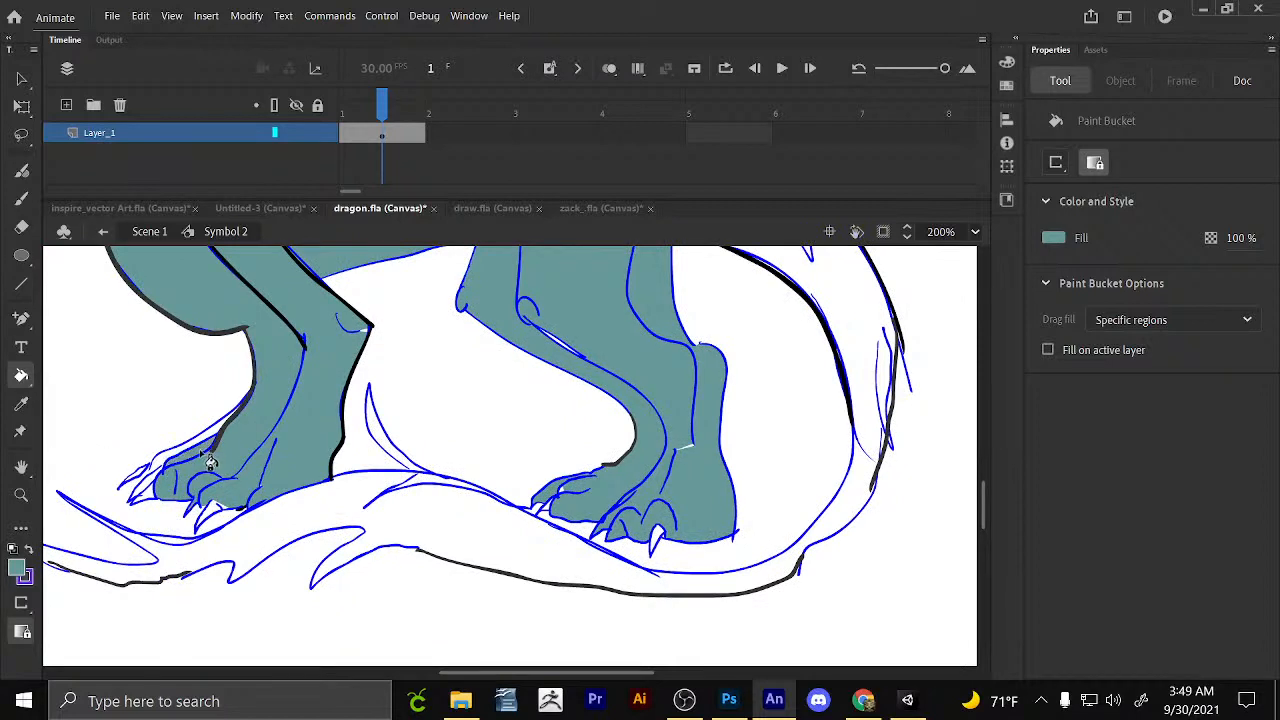
click(205, 436)
click(156, 471)
Set the fill to dark grey and fill the large claws on the front feet and near hind foot.
click(18, 567)
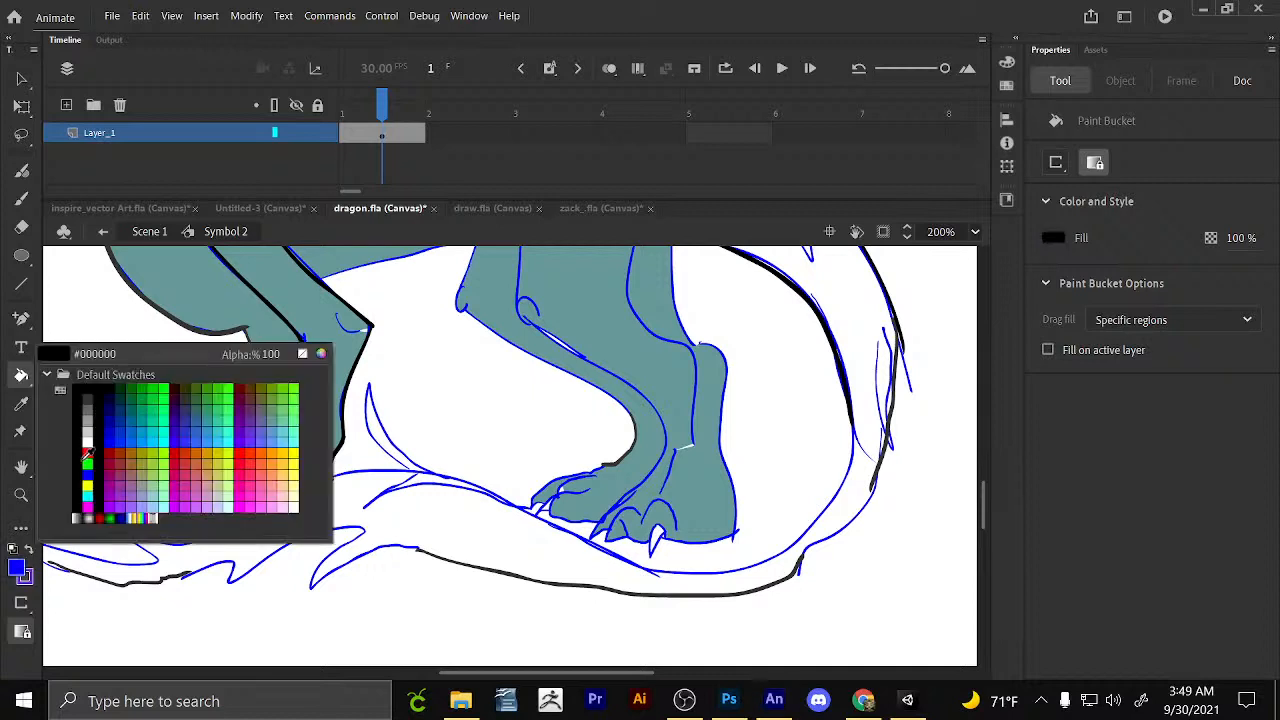
click(92, 402)
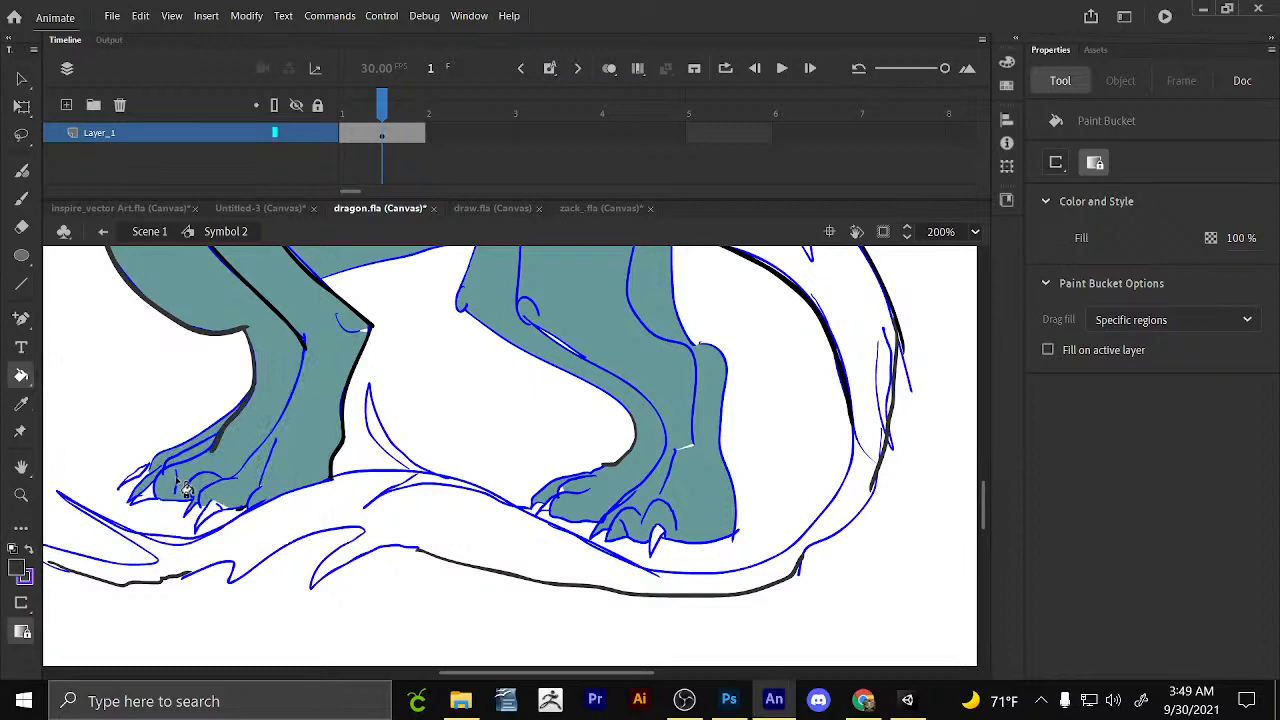
click(160, 508)
click(210, 516)
click(655, 536)
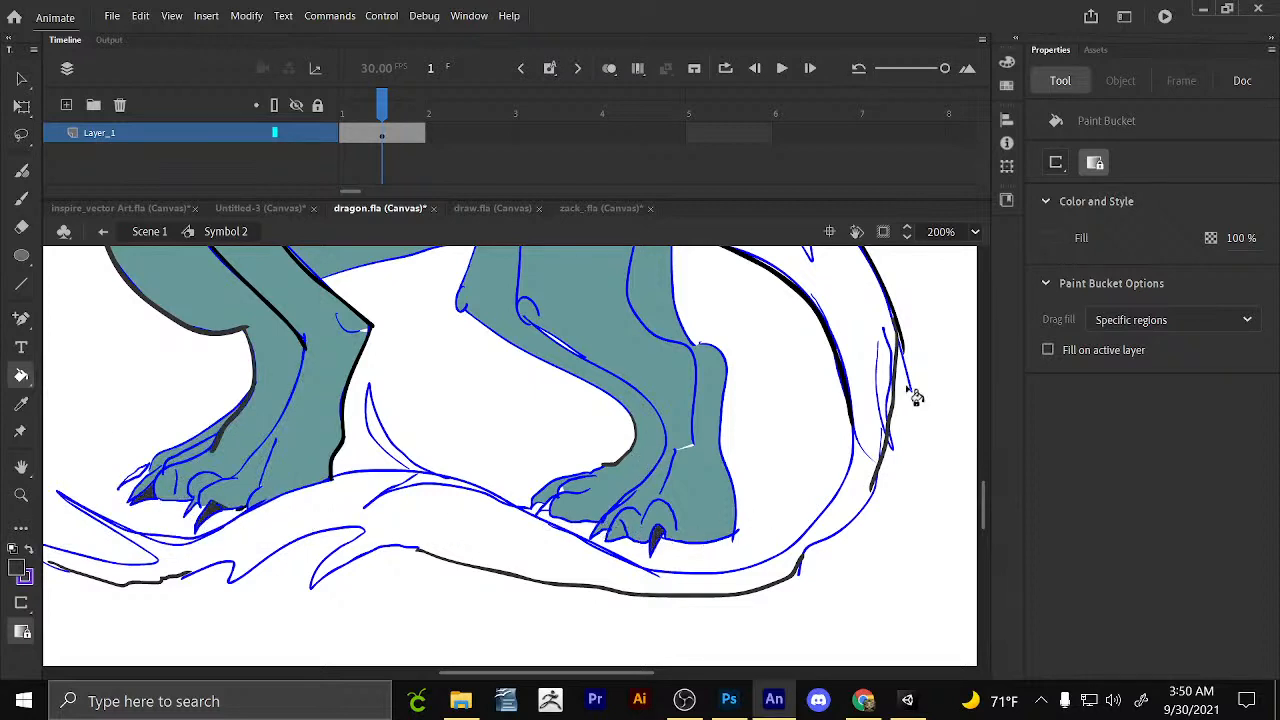
Fill the dragon's snout horn with dark grey and apply the same fill at the eye.
mouse_move(825, 378)
mouse_down()
mouse_move(505, 413)
mouse_move(585, 530)
mouse_up()
click(214, 376)
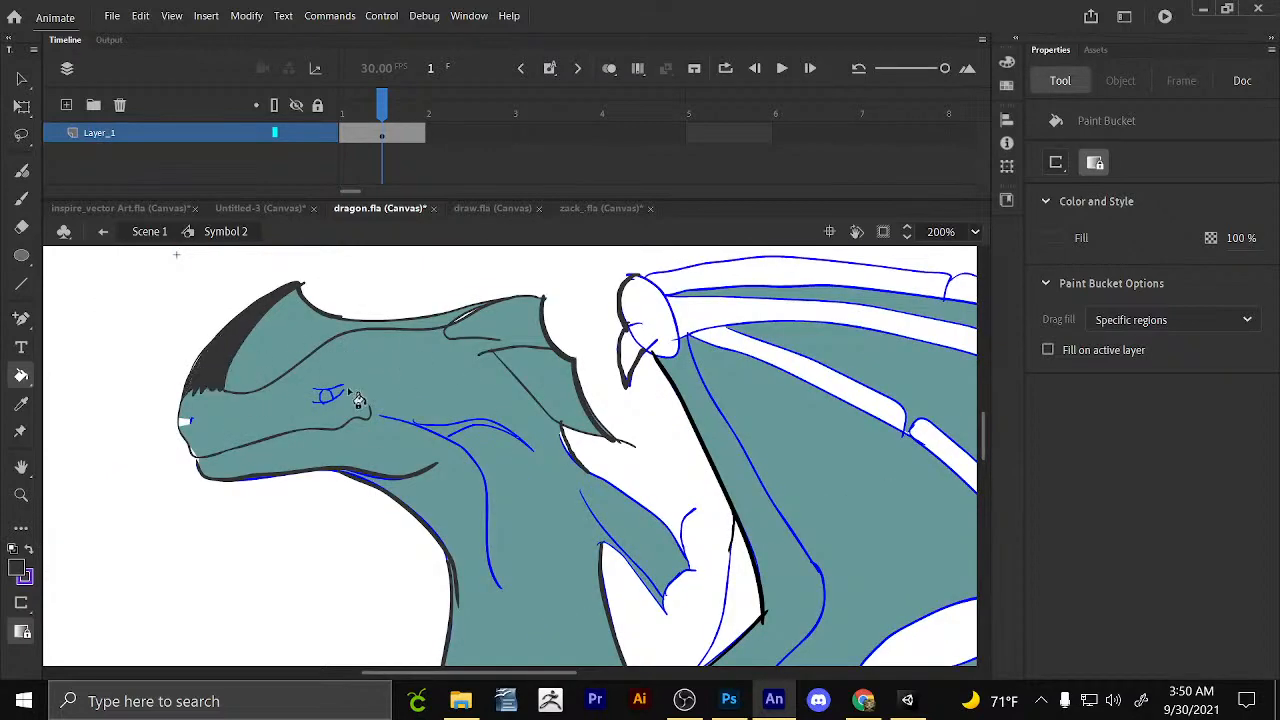
click(328, 396)
Sample the body's teal again and fill the dragon's long curved tail with it.
drag(385, 513, 289, 400)
click(21, 495)
click(21, 630)
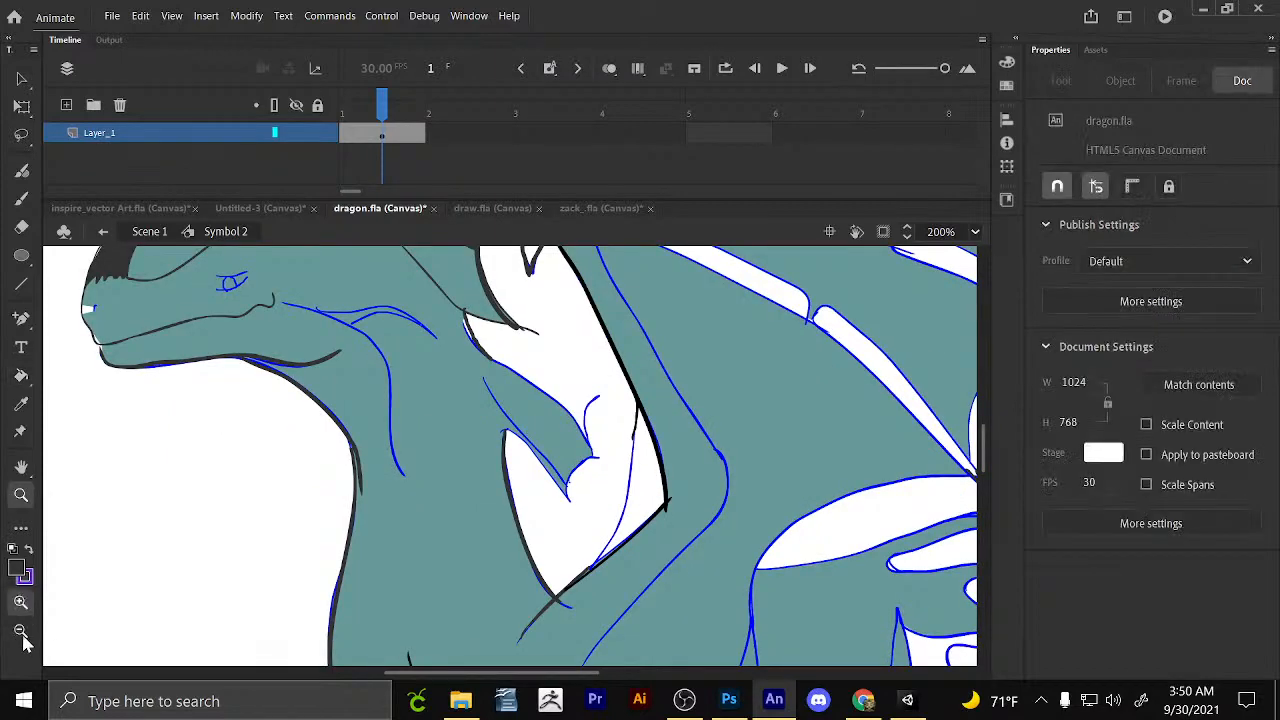
click(520, 425)
mouse_move(705, 530)
mouse_down()
mouse_move(673, 418)
mouse_move(619, 406)
mouse_up()
drag(638, 532, 604, 453)
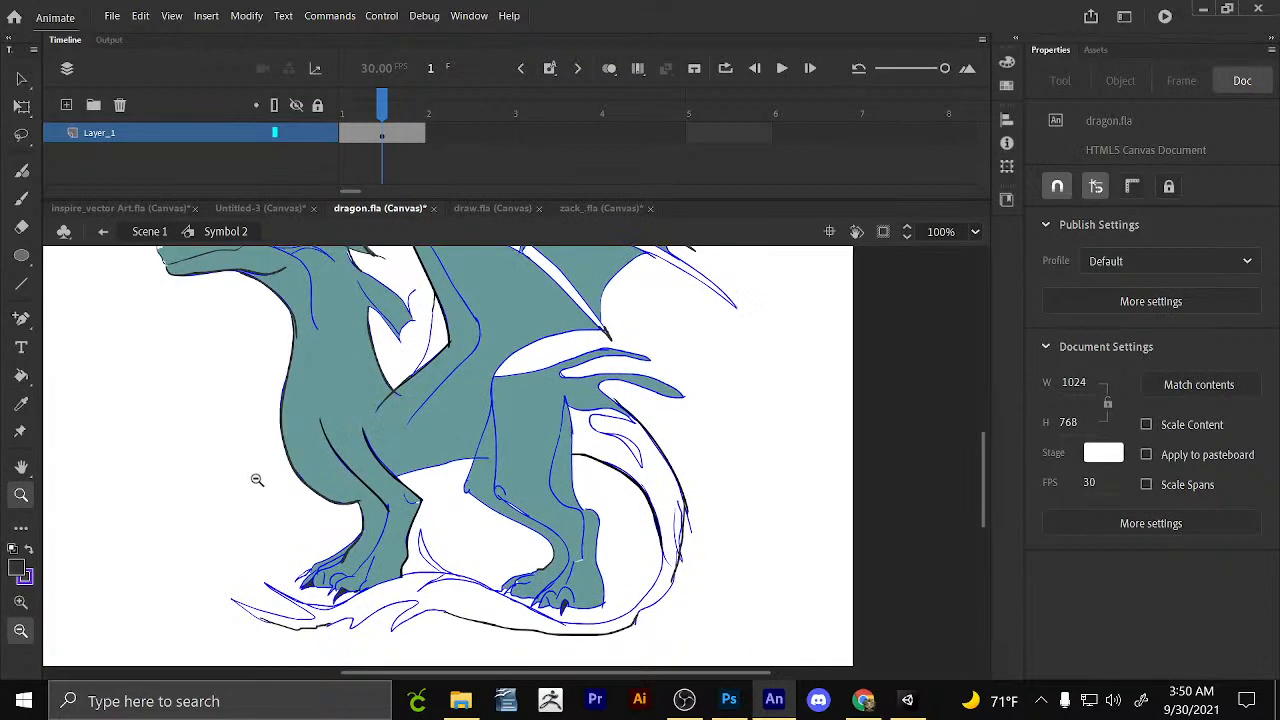
click(16, 568)
click(523, 422)
click(22, 376)
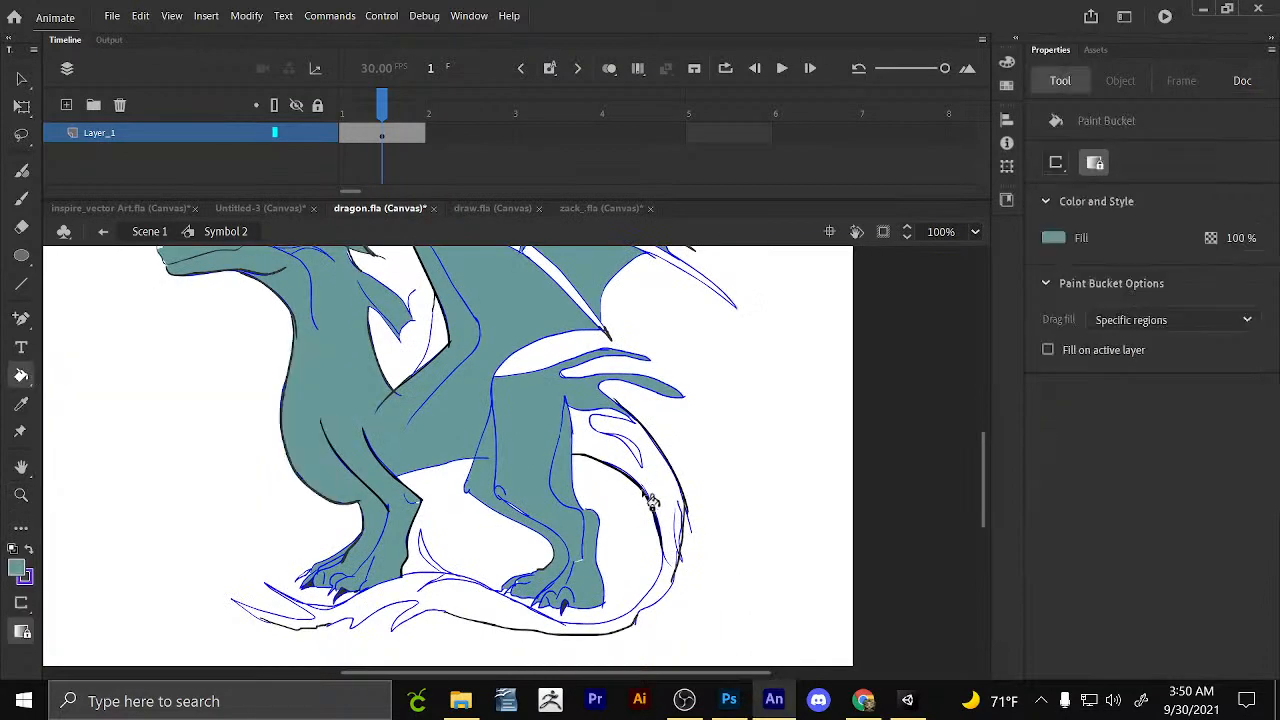
mouse_move(650, 500)
mouse_down()
mouse_move(666, 594)
mouse_move(617, 623)
mouse_move(490, 598)
mouse_move(418, 614)
mouse_move(440, 572)
mouse_move(404, 572)
mouse_move(315, 630)
mouse_move(336, 614)
mouse_up()
Fill the white part of the wing arm between the neck and the elbow with teal.
scroll(629, 409, up, 6)
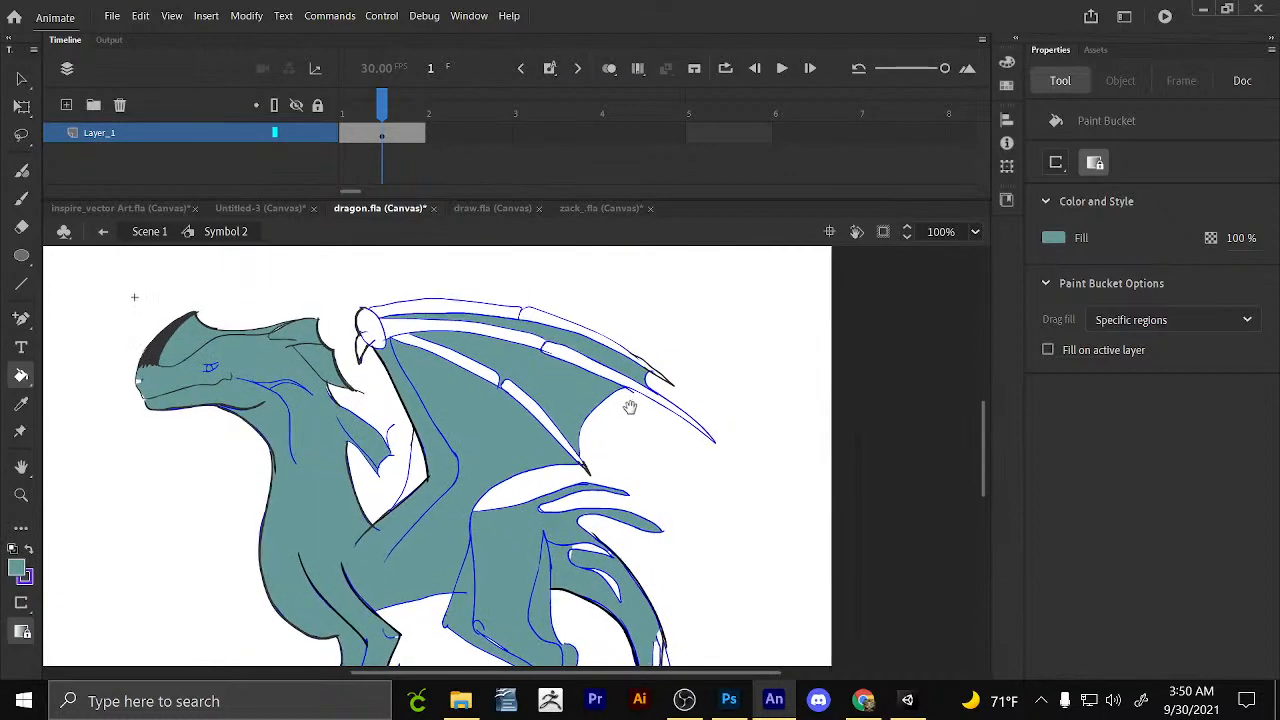
drag(630, 408, 619, 364)
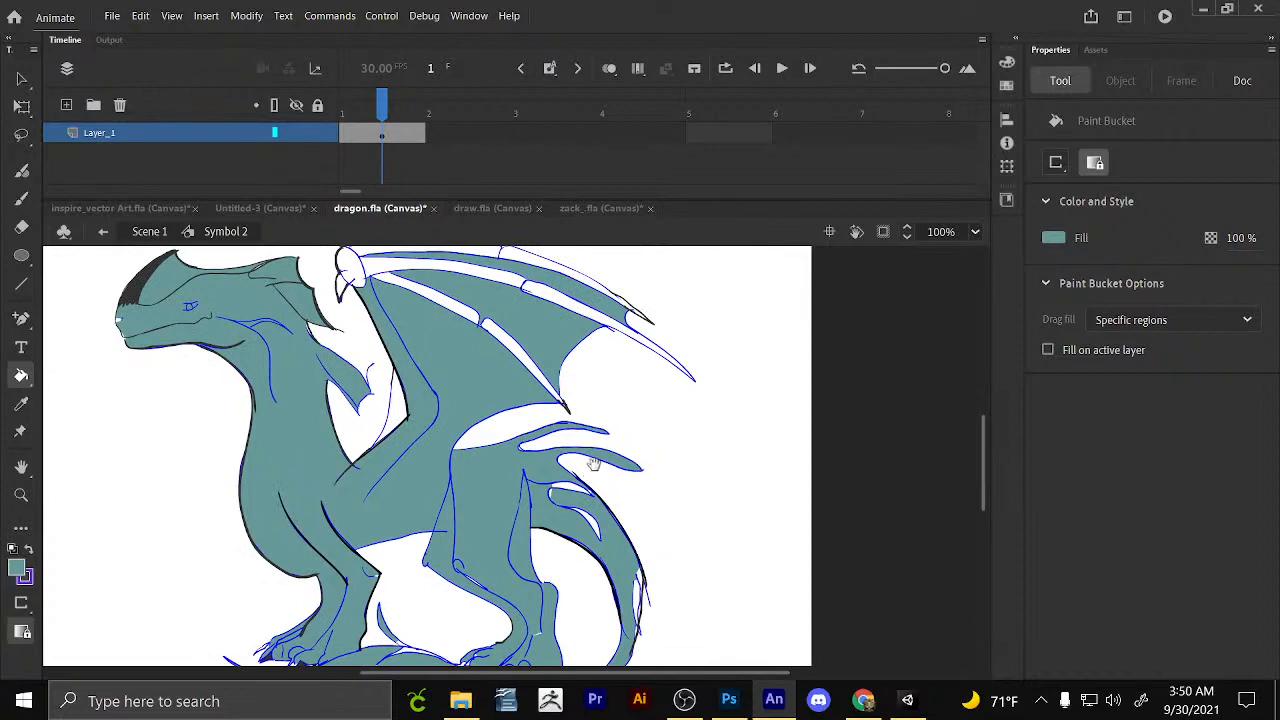
drag(528, 348, 514, 362)
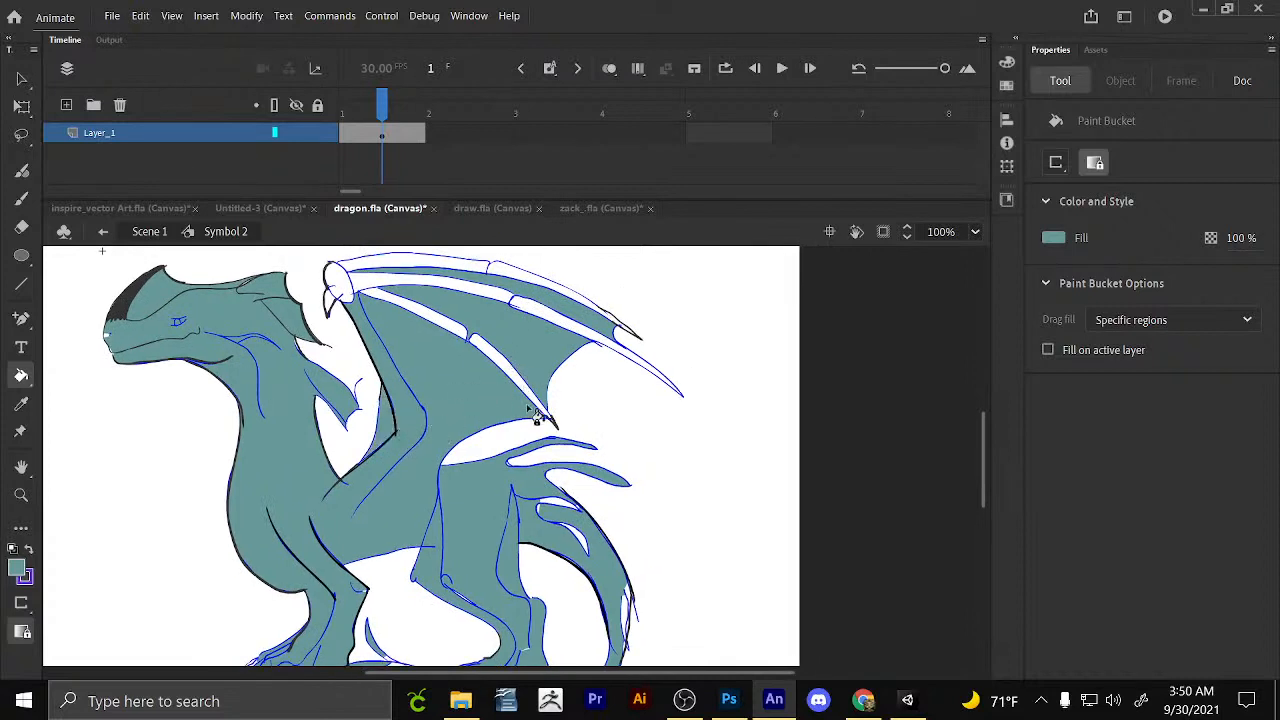
drag(520, 351, 522, 371)
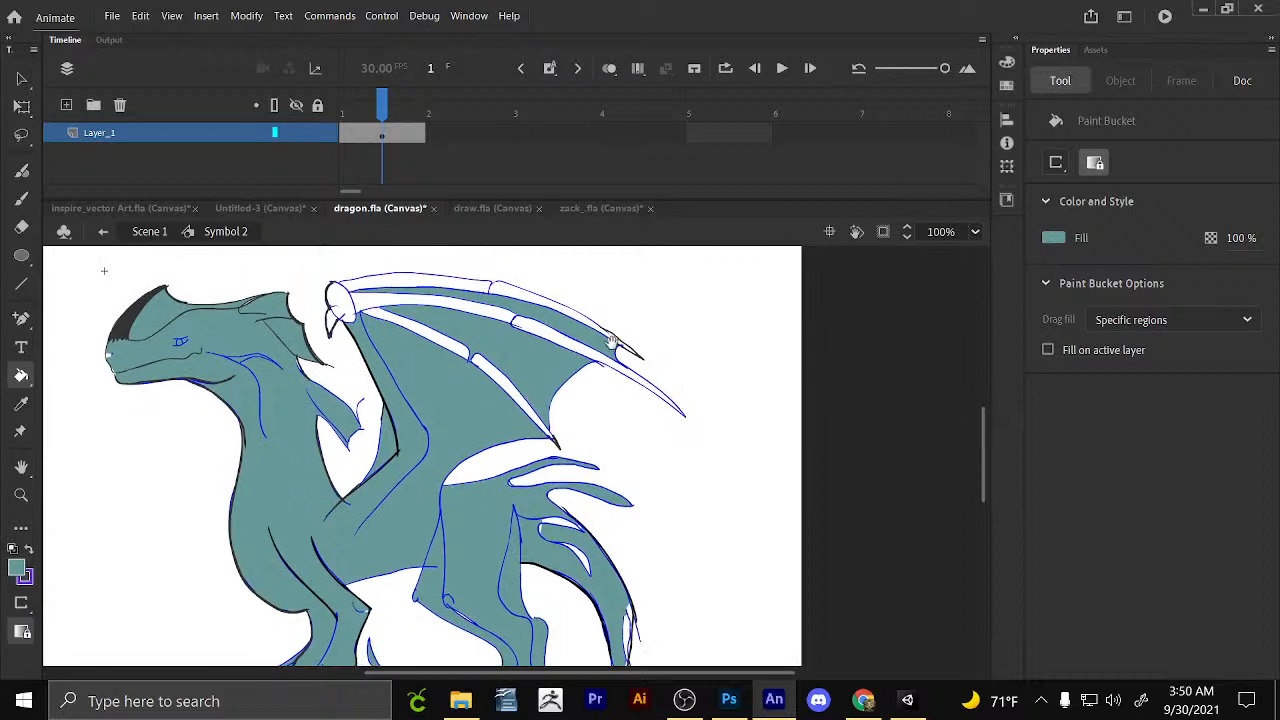
drag(614, 343, 602, 371)
Recolour the dragon's head, body and front wing membrane with a darker, more saturated teal.
click(17, 570)
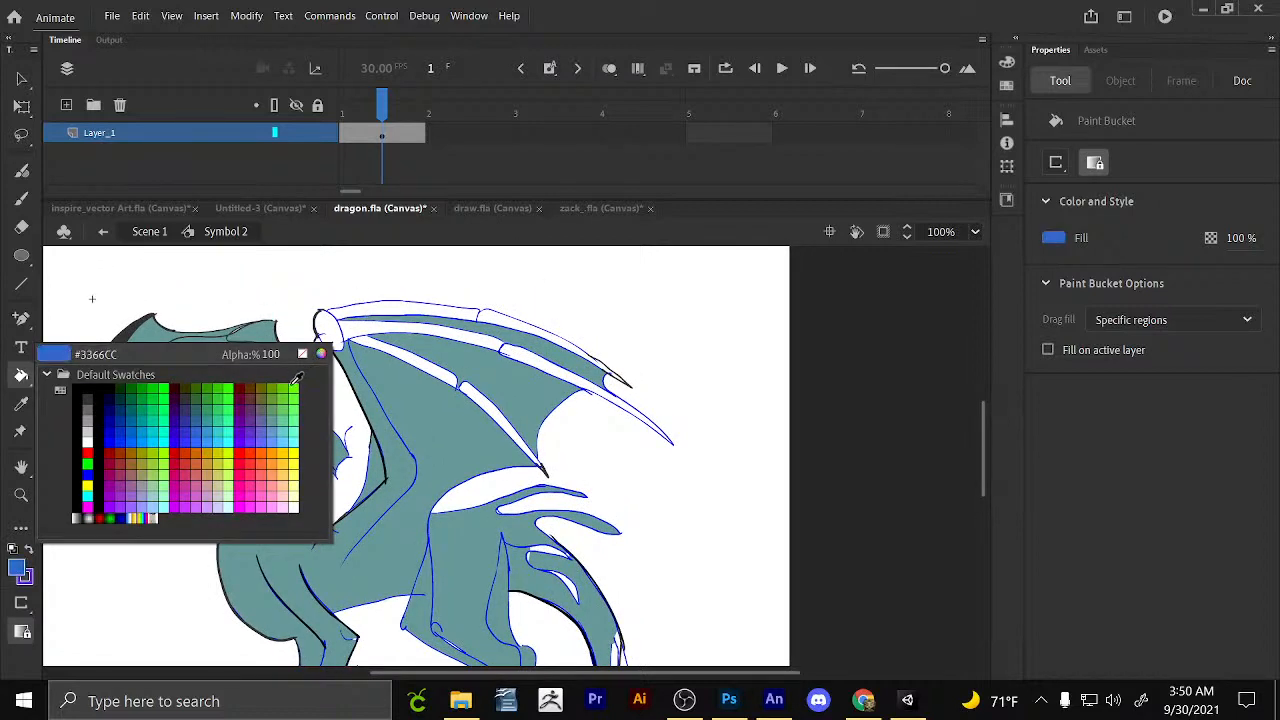
click(143, 420)
click(272, 509)
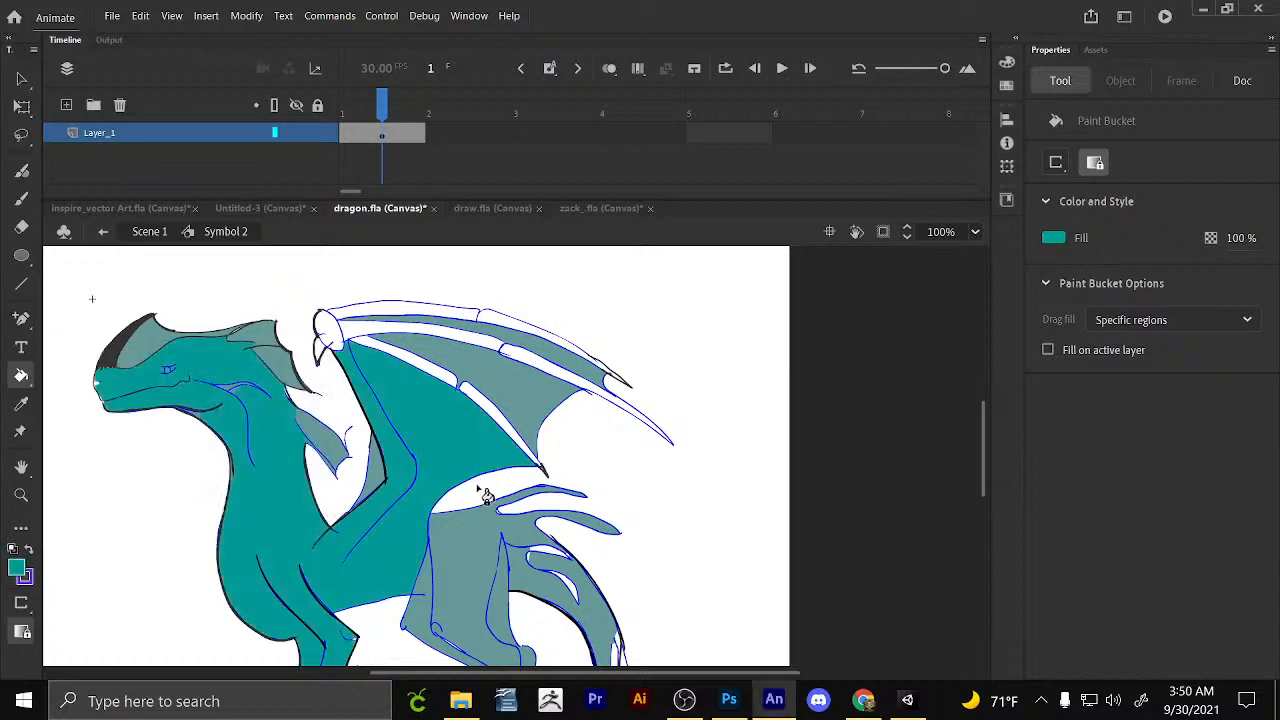
Recolour the dragon's head, body and front wing membrane with bright cyan.
click(16, 569)
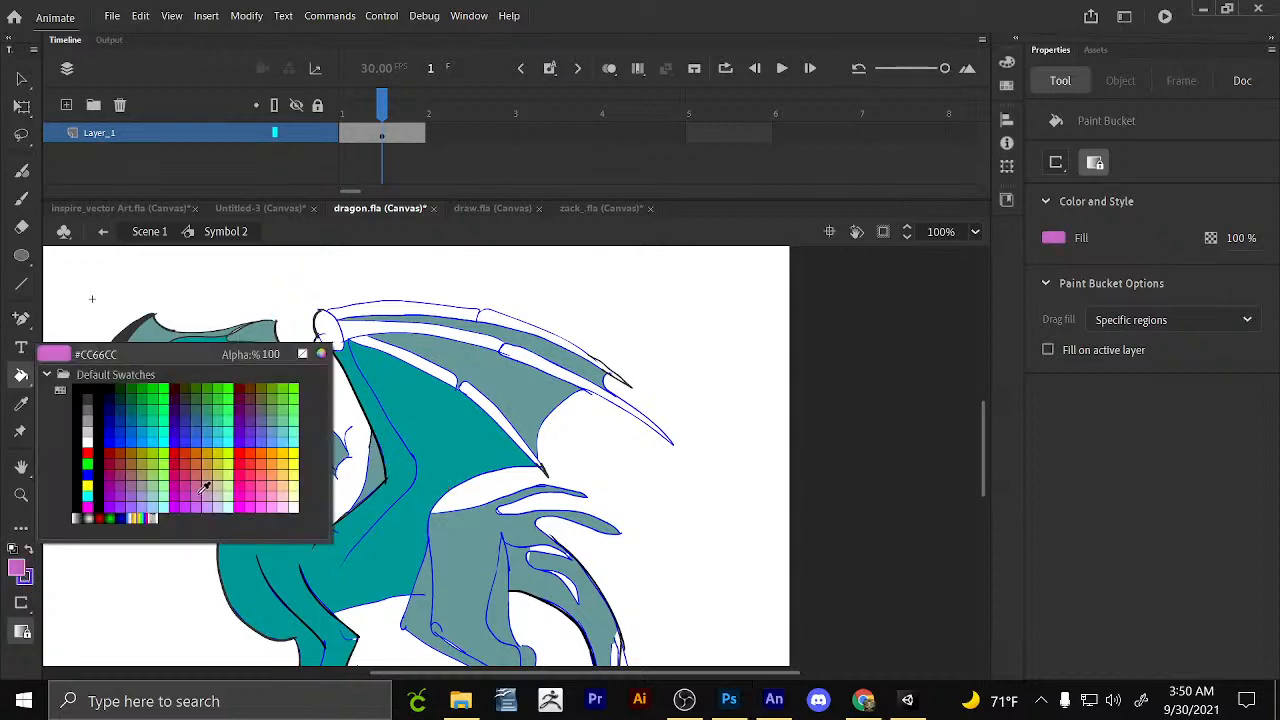
click(168, 436)
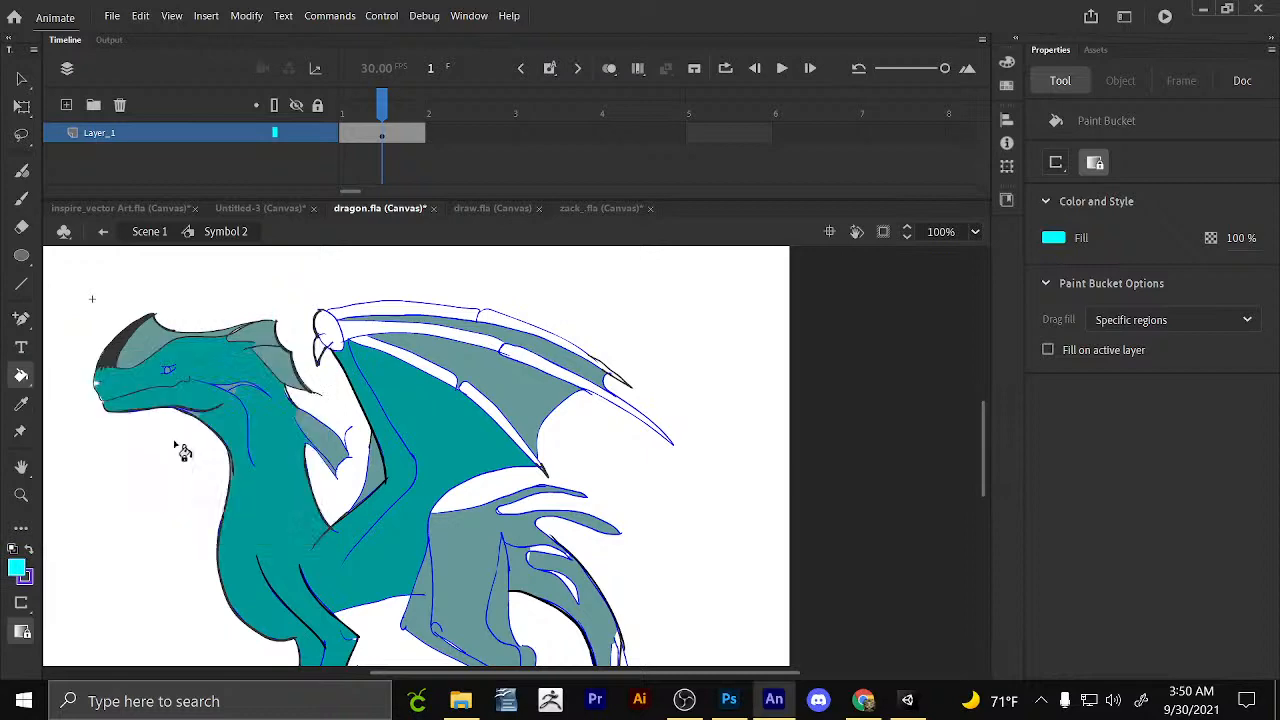
click(378, 572)
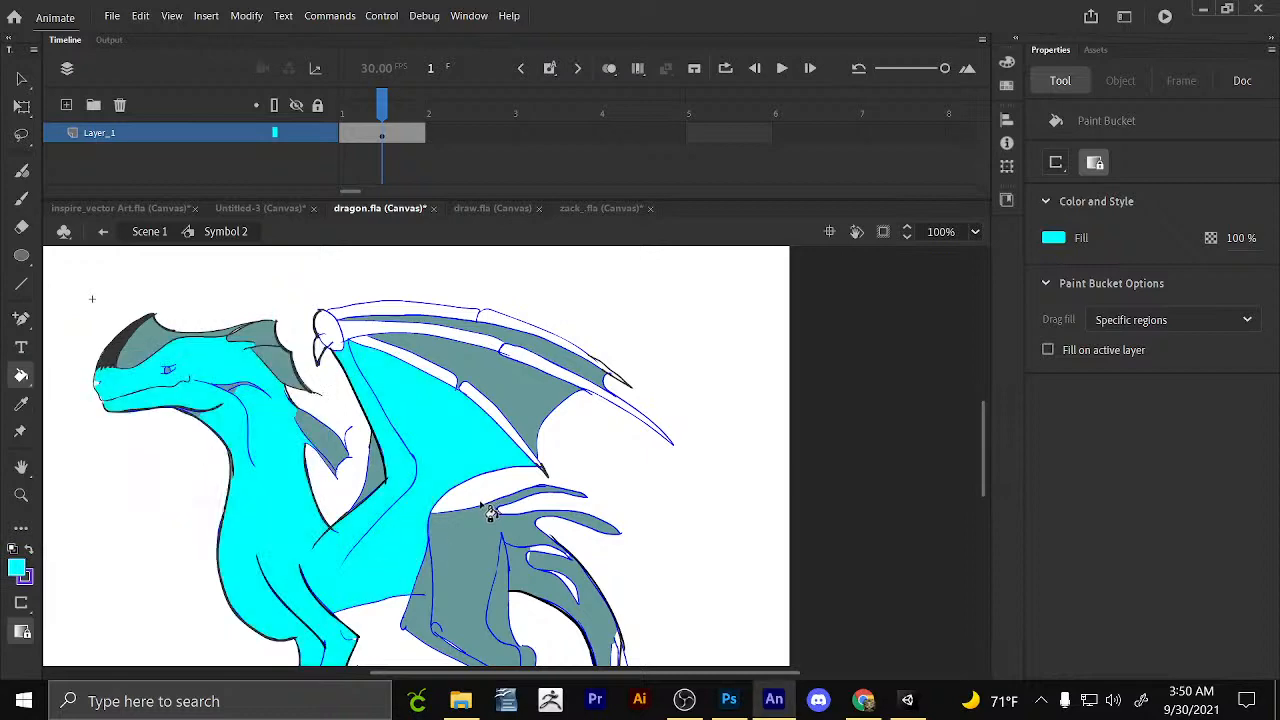
Close the gap at the wing membrane's lower tip with the Classic Brush, and fill the area below it and the near hind leg with cyan.
scroll(485, 505, down, 2)
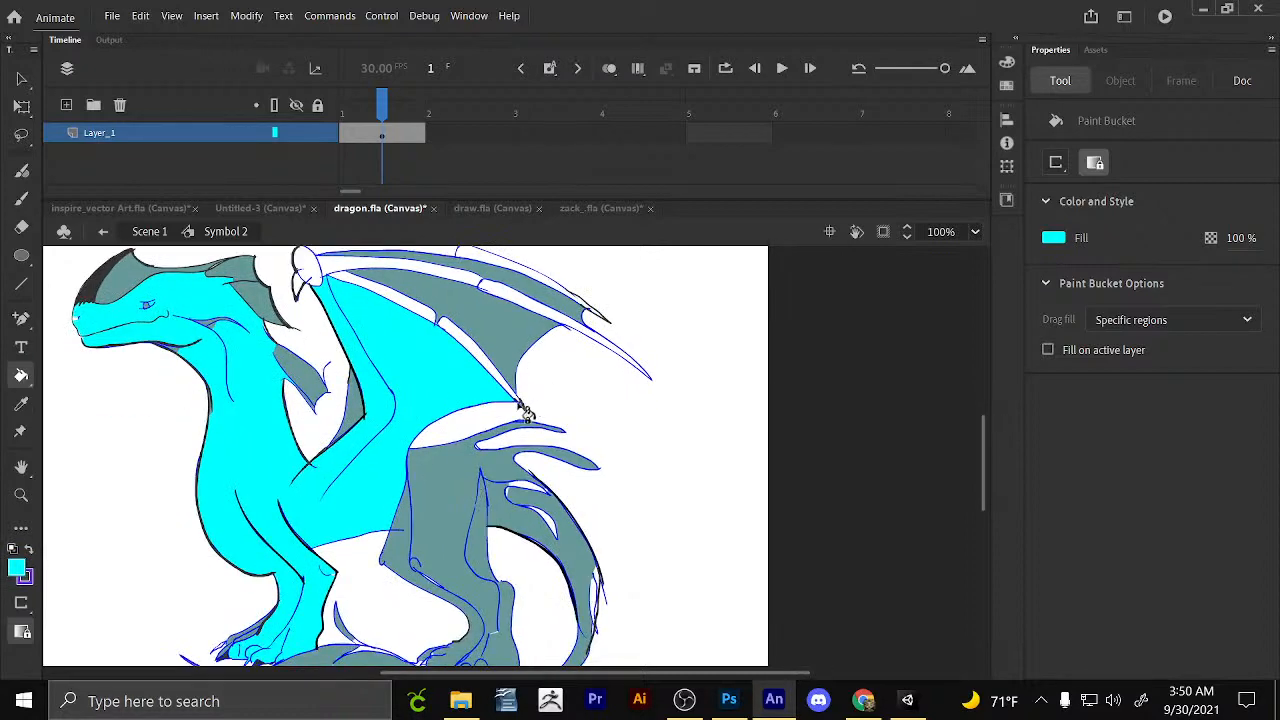
key(b)
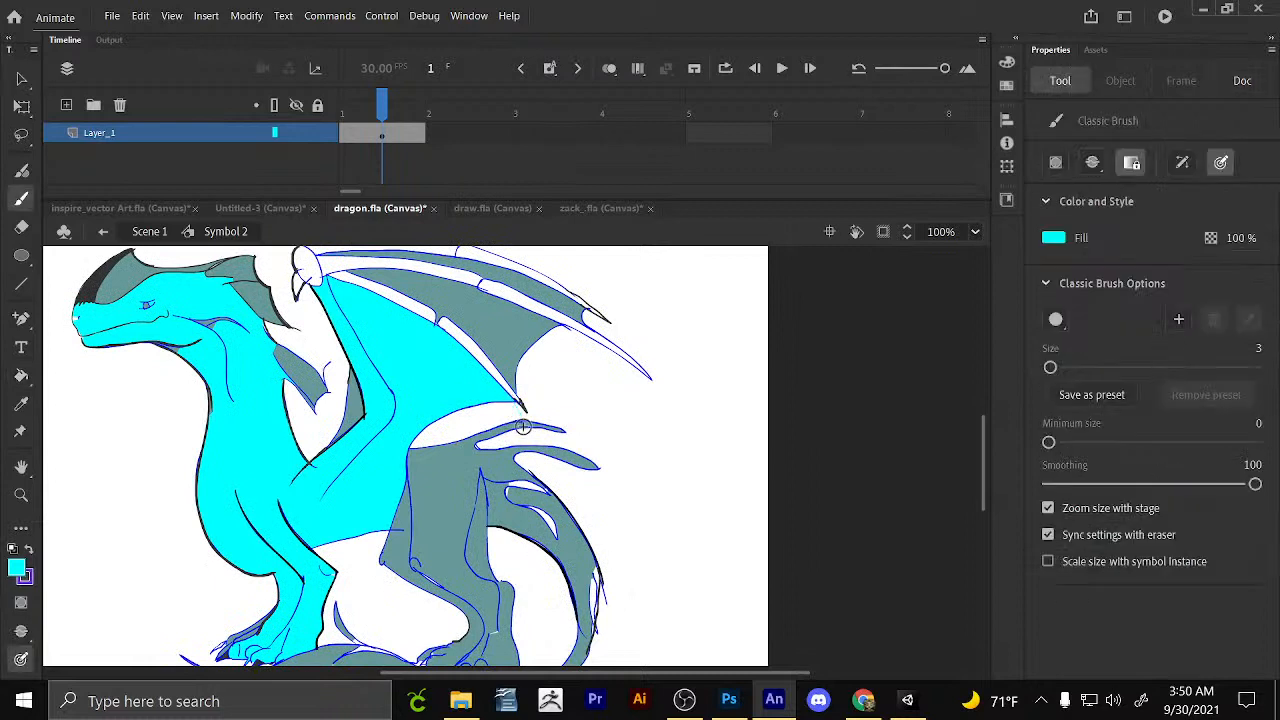
key(k)
click(500, 432)
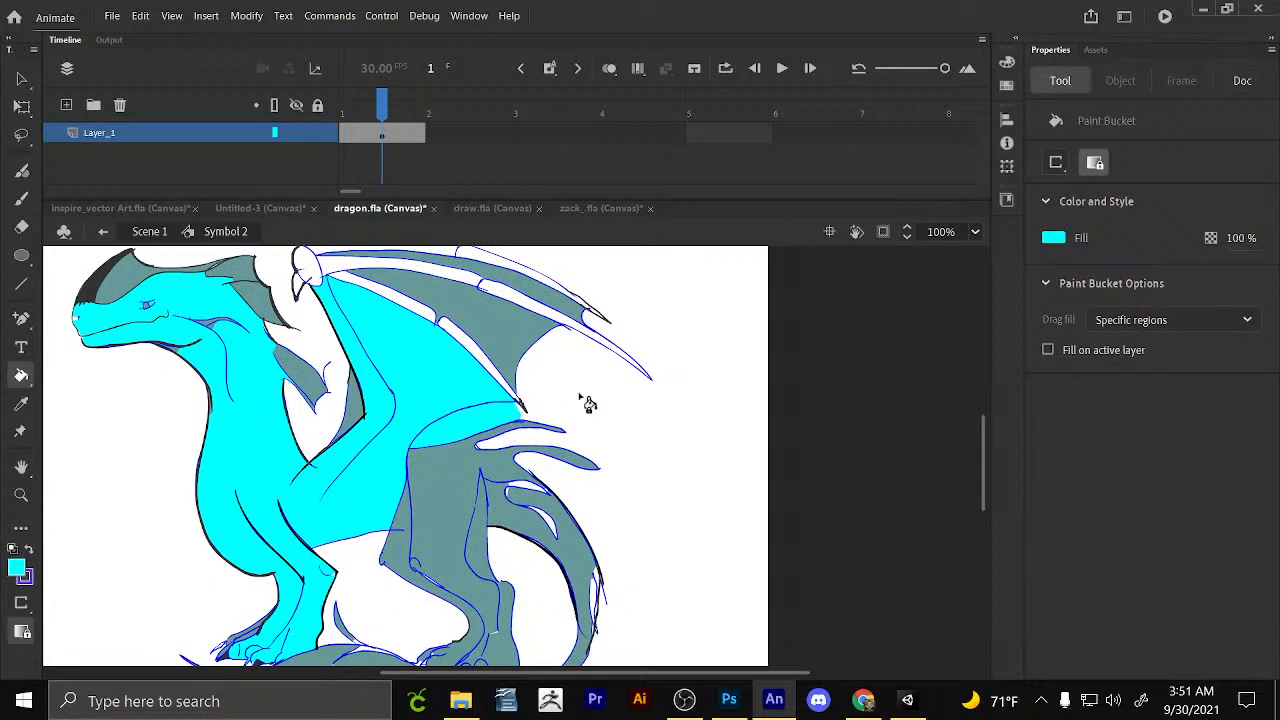
click(476, 503)
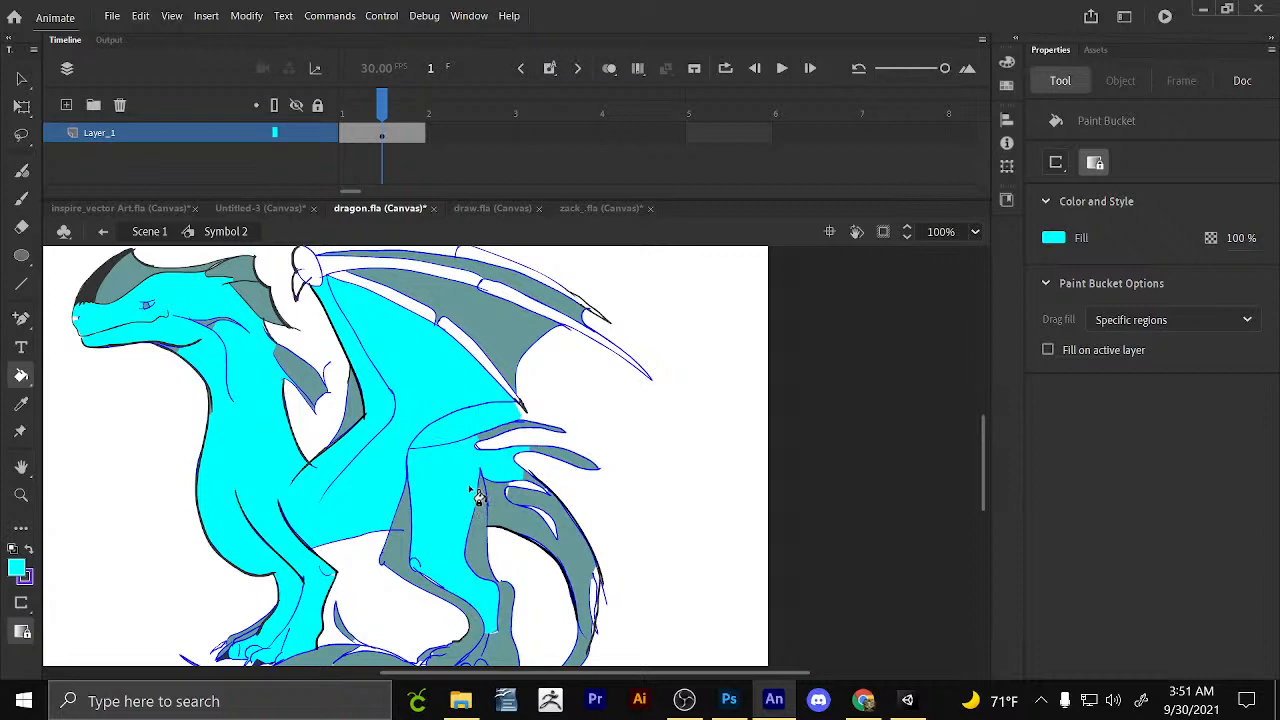
Recolour the dragon's head, body and front wing membrane with dark olive.
click(18, 570)
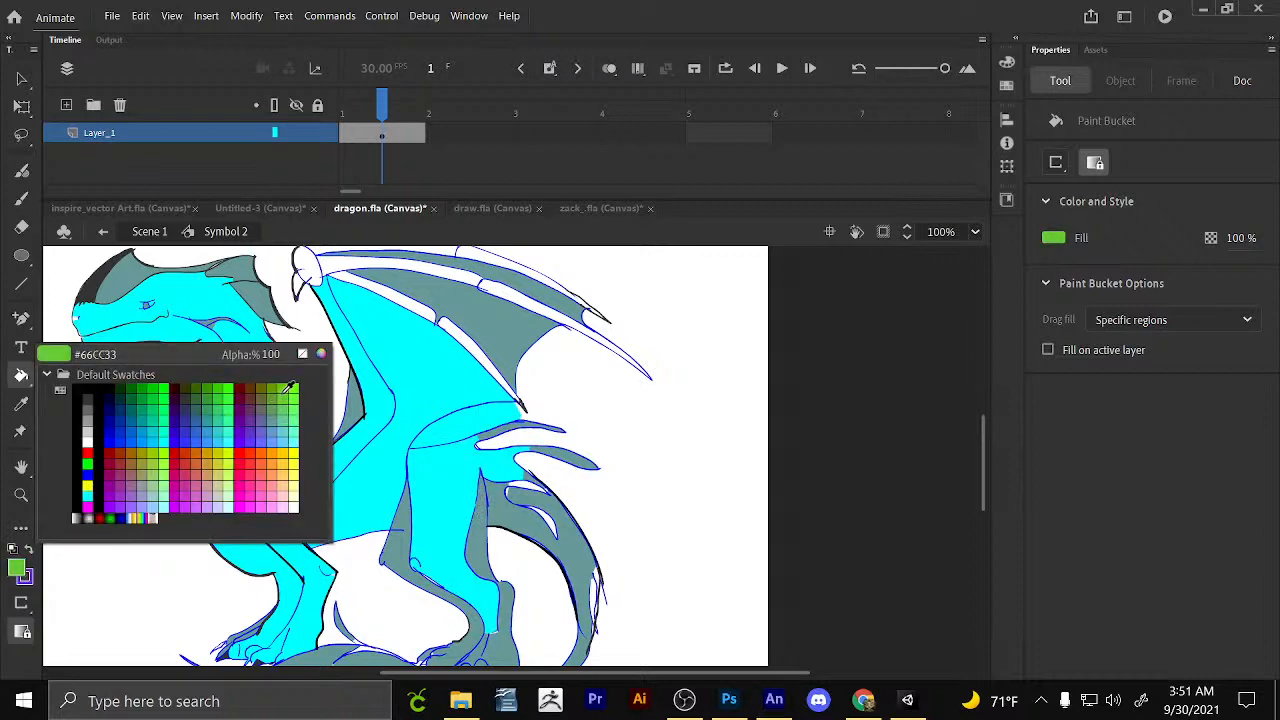
click(271, 397)
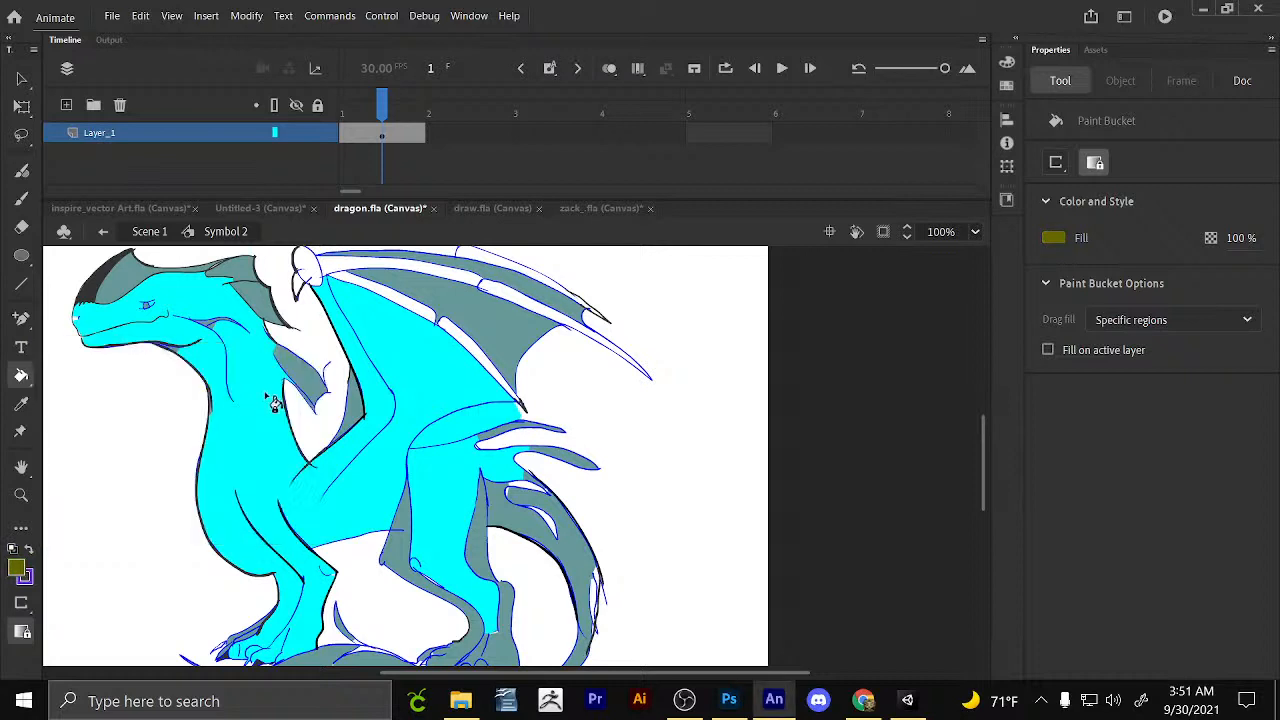
click(372, 512)
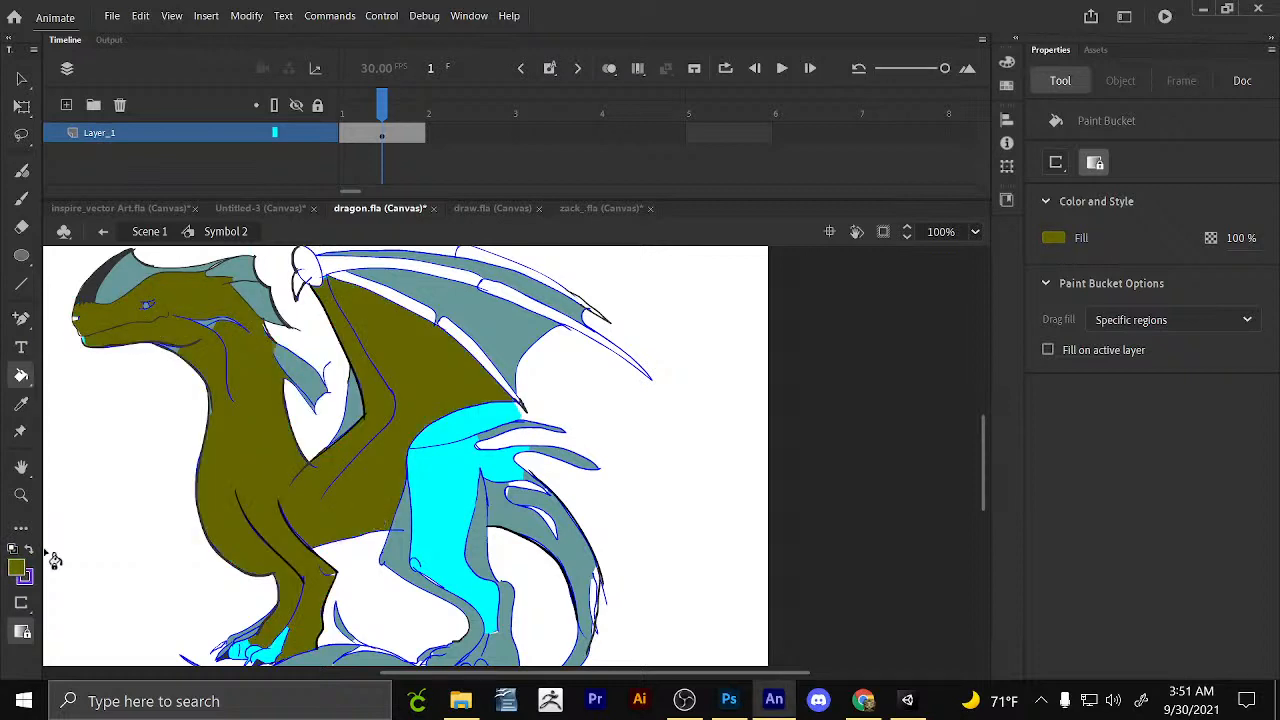
Recolour the dragon's head, body and front wing membrane with light yellow.
click(16, 568)
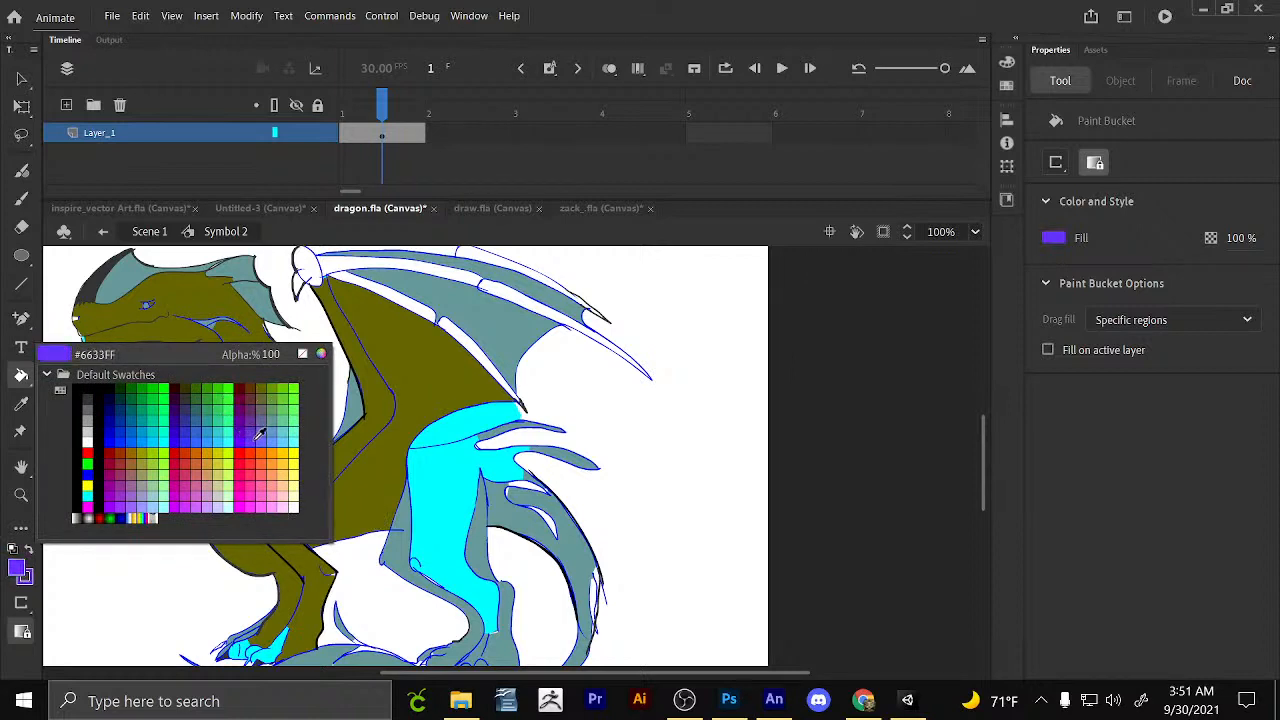
click(296, 467)
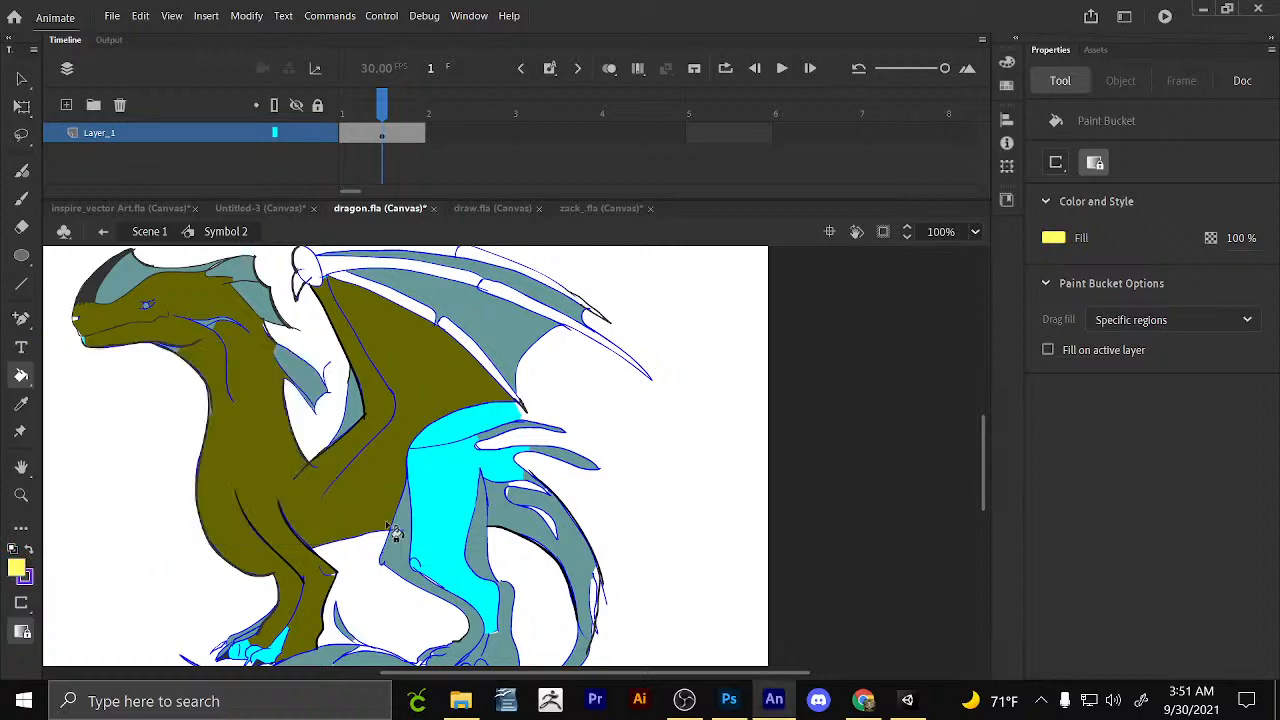
click(391, 492)
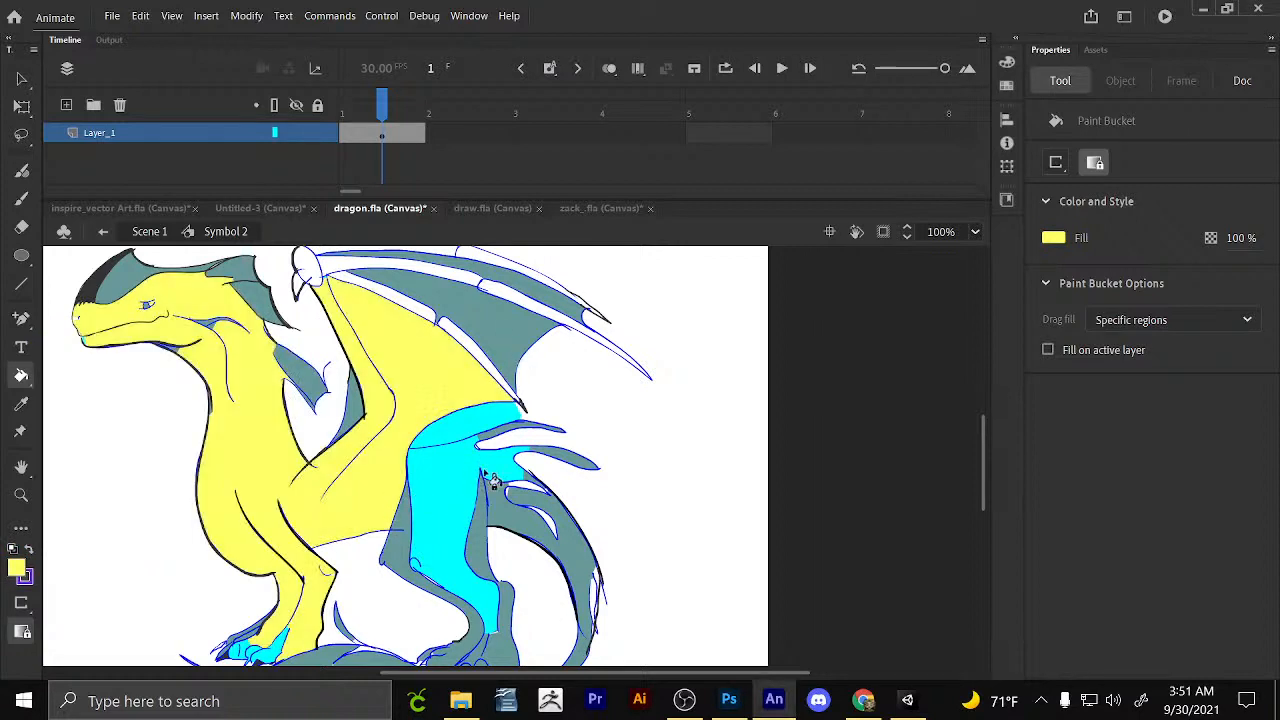
Fill the dragon's near hind leg, the front part of the far hind leg and the tail with the same light yellow.
click(455, 514)
click(423, 545)
click(541, 536)
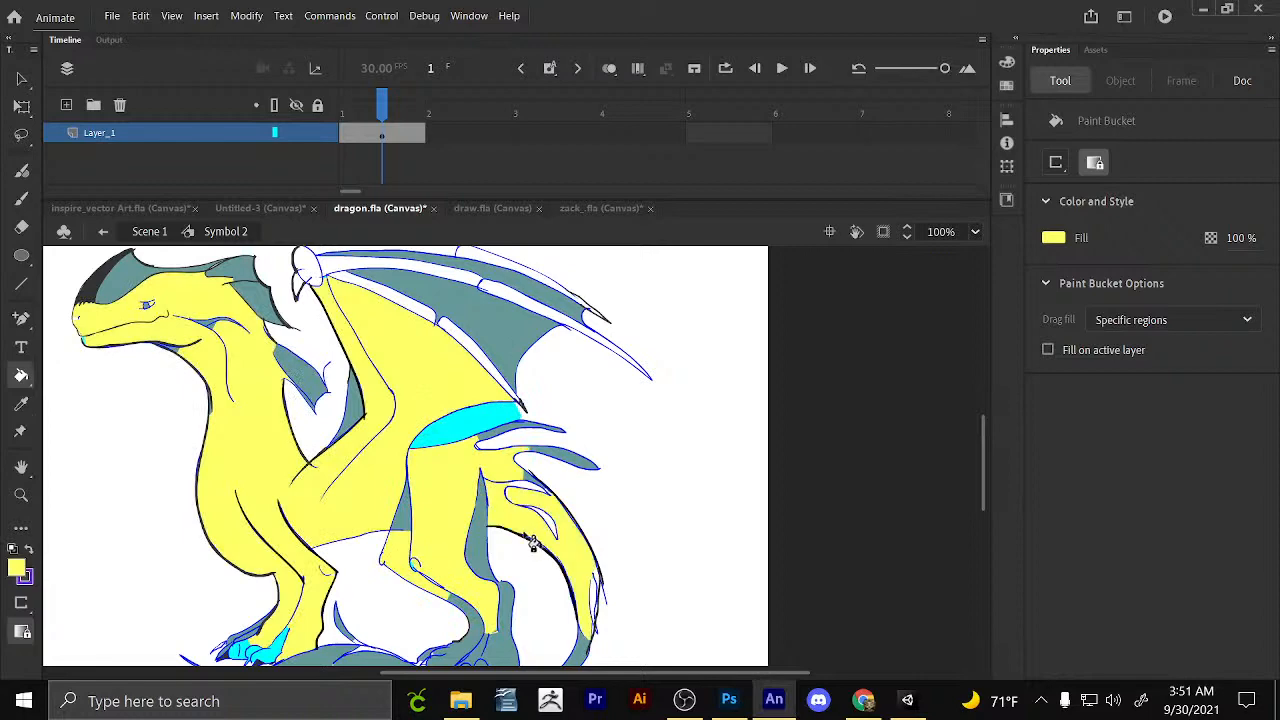
drag(420, 520, 487, 522)
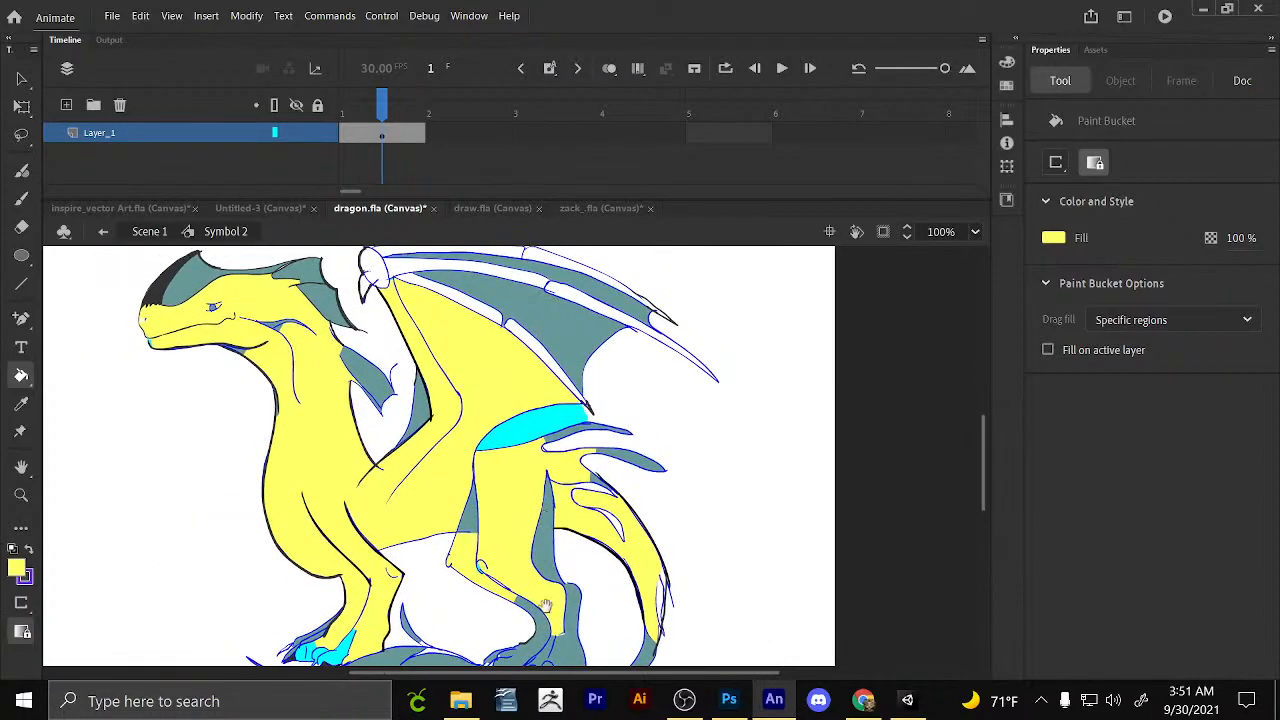